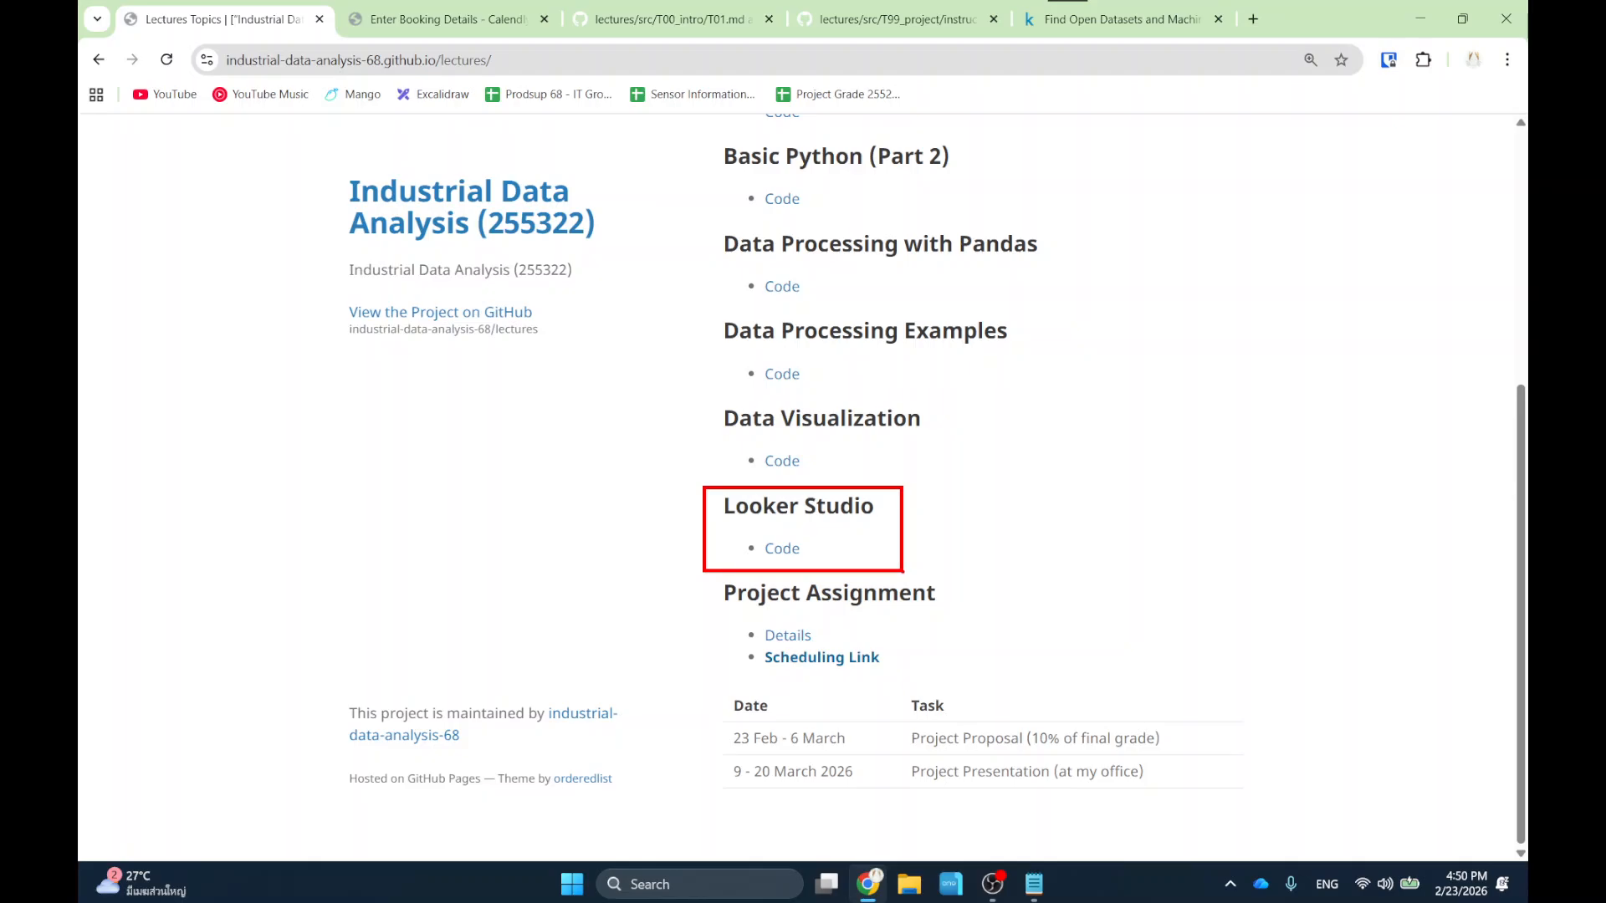
# Open the Looker Studio code link from the lecture page in a new tab and switch to that tab.
pyautogui.press('Escape')
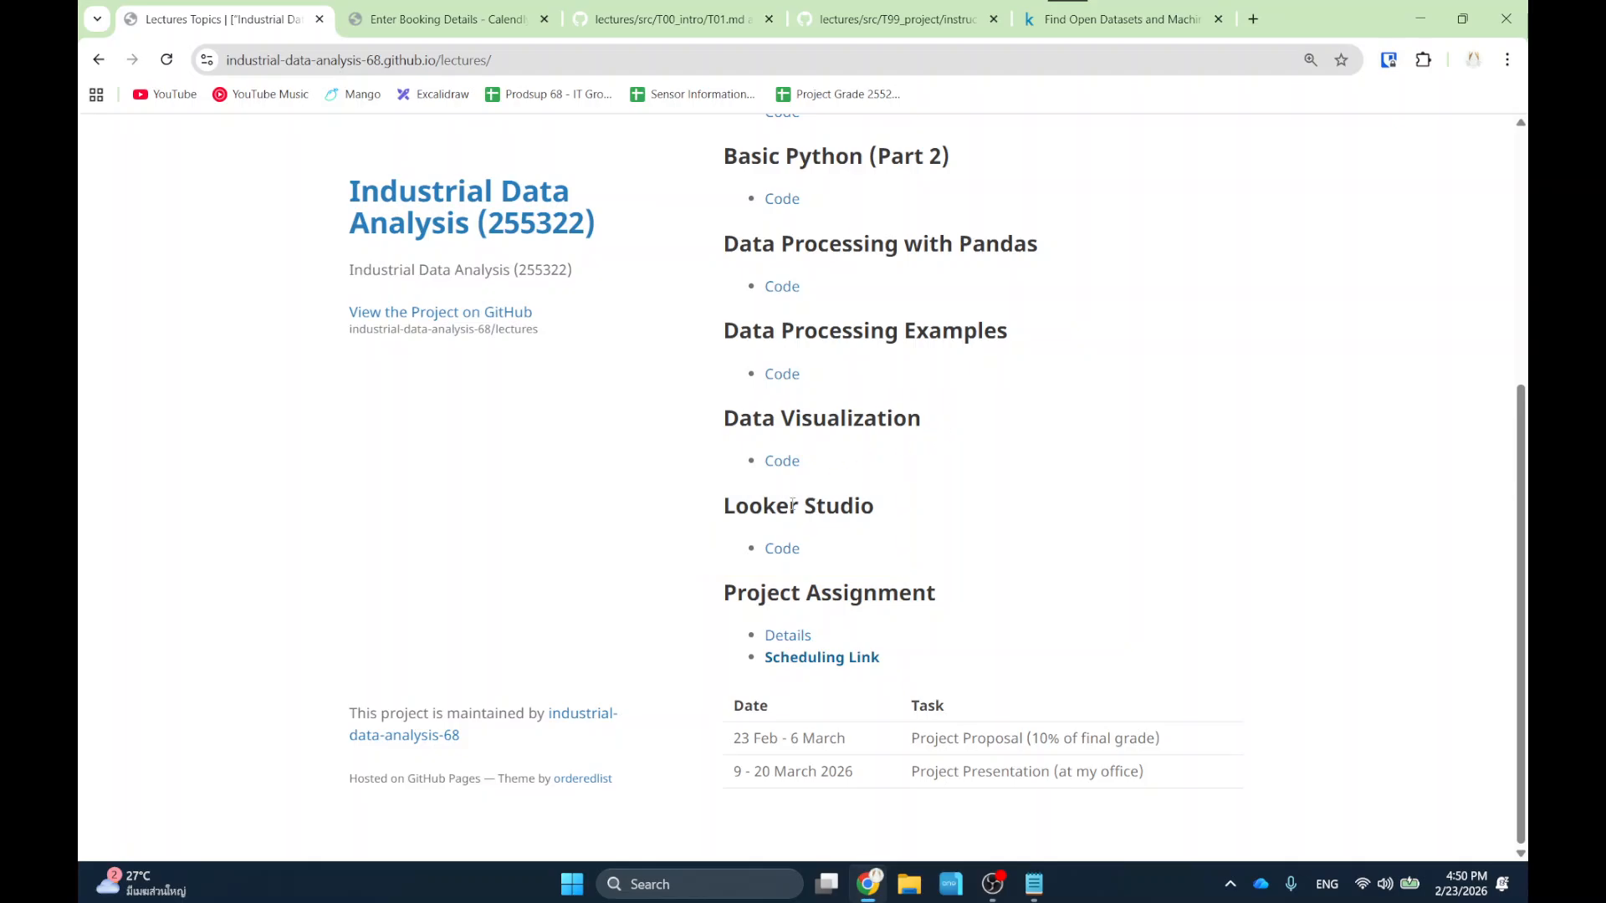
pyautogui.rightClick(788, 555)
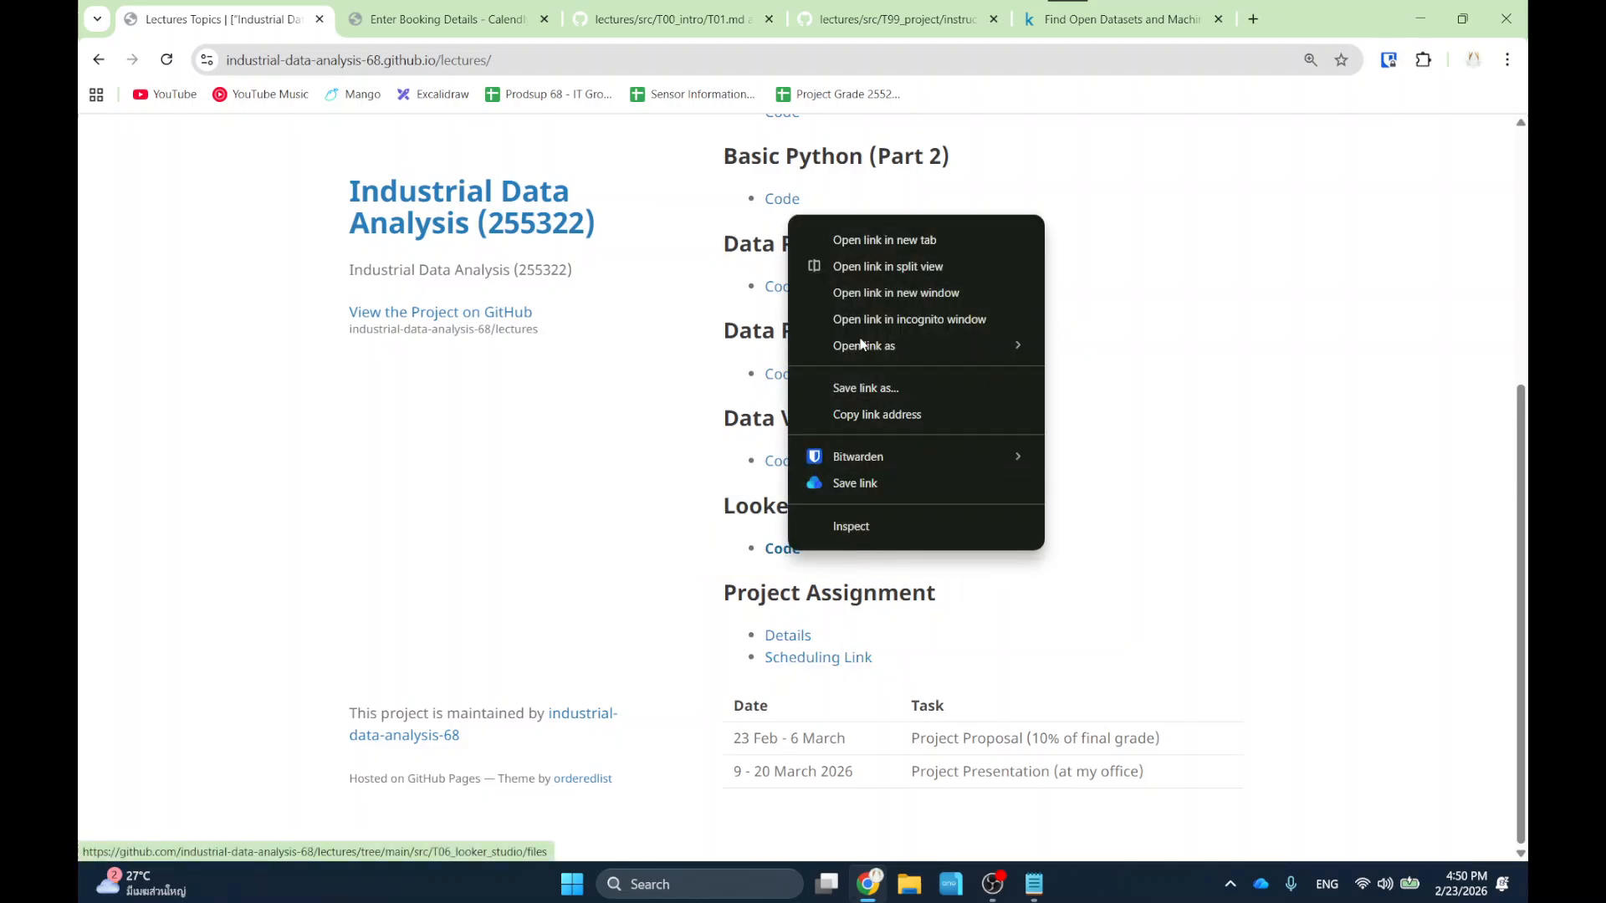
pyautogui.click(874, 238)
pyautogui.click(577, 18)
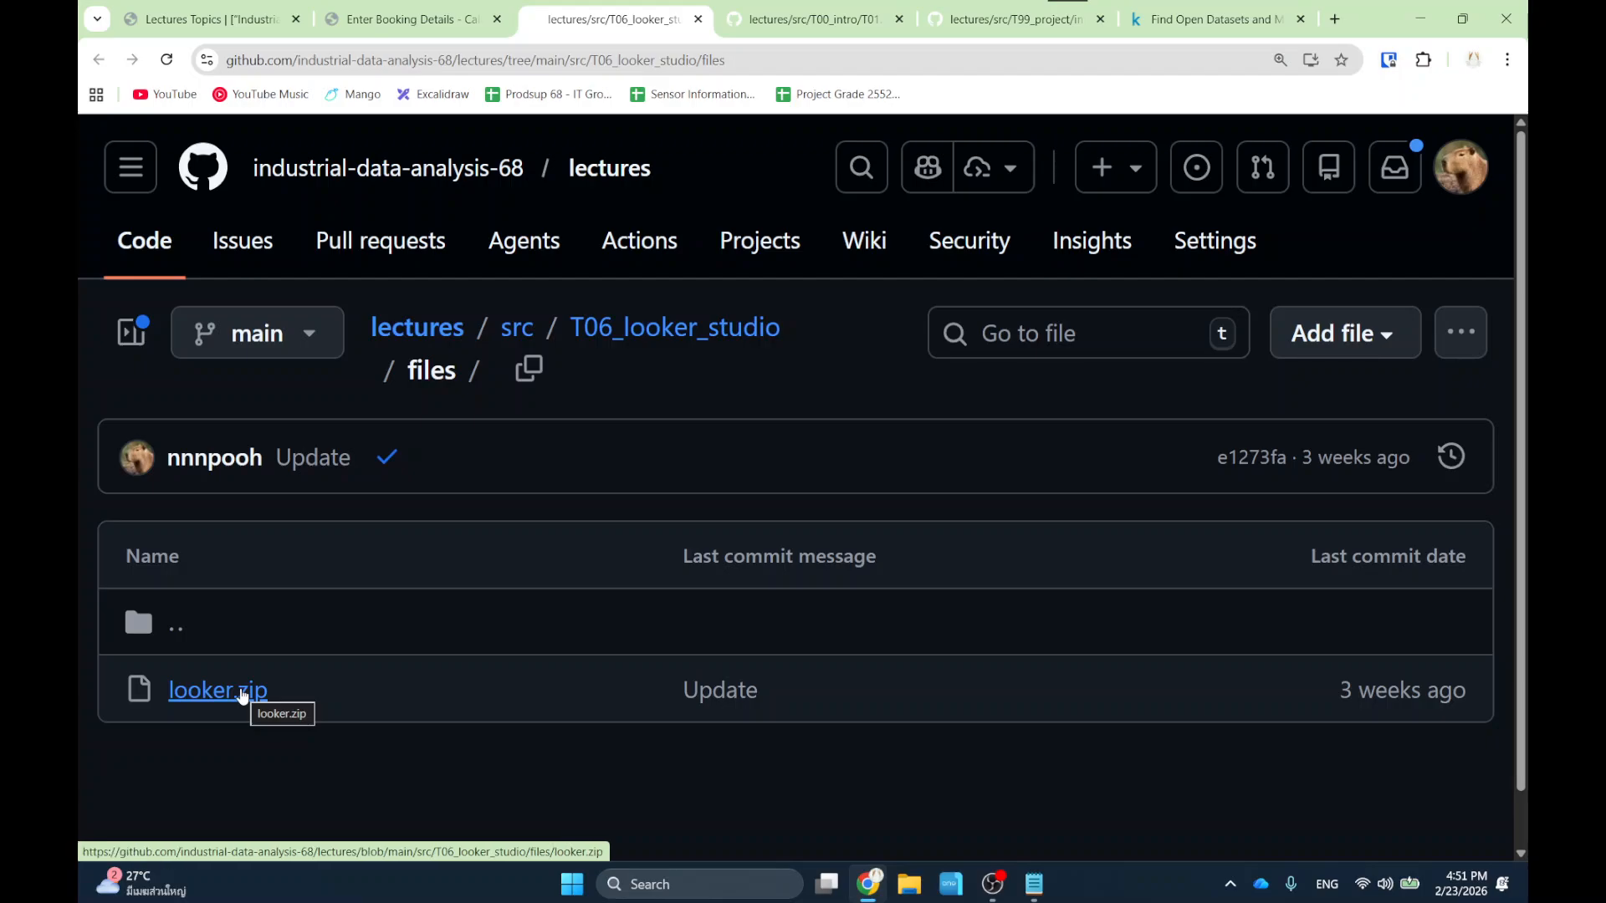
pyautogui.rightClick(242, 694)
pyautogui.click(360, 404)
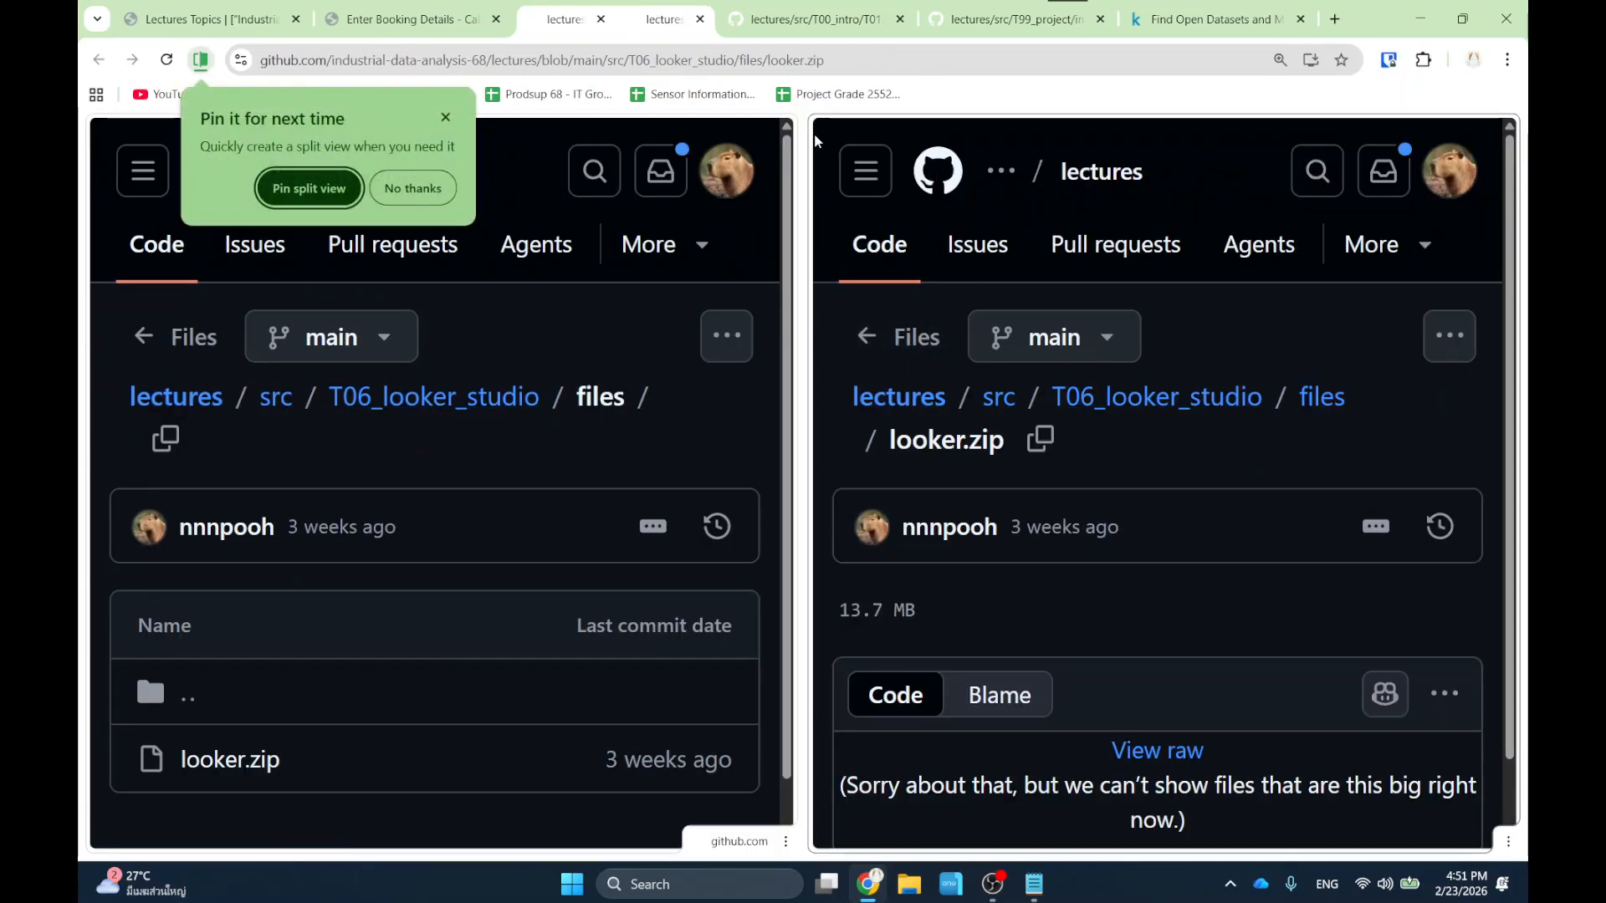
pyautogui.click(412, 189)
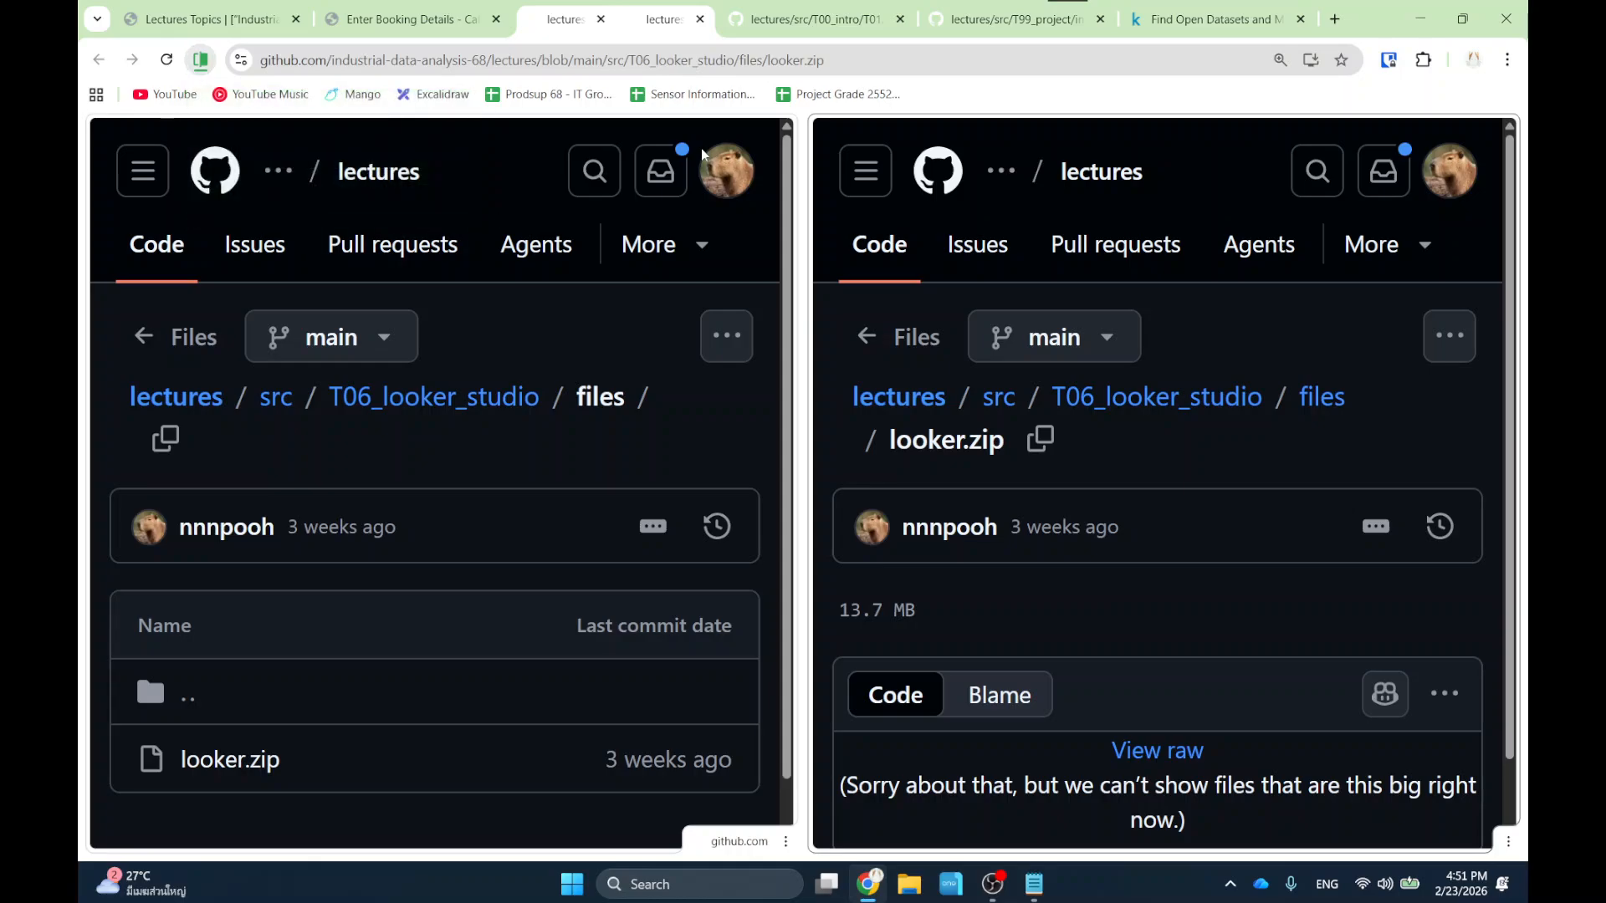
pyautogui.moveTo(801, 214); pyautogui.dragTo(679, 214)
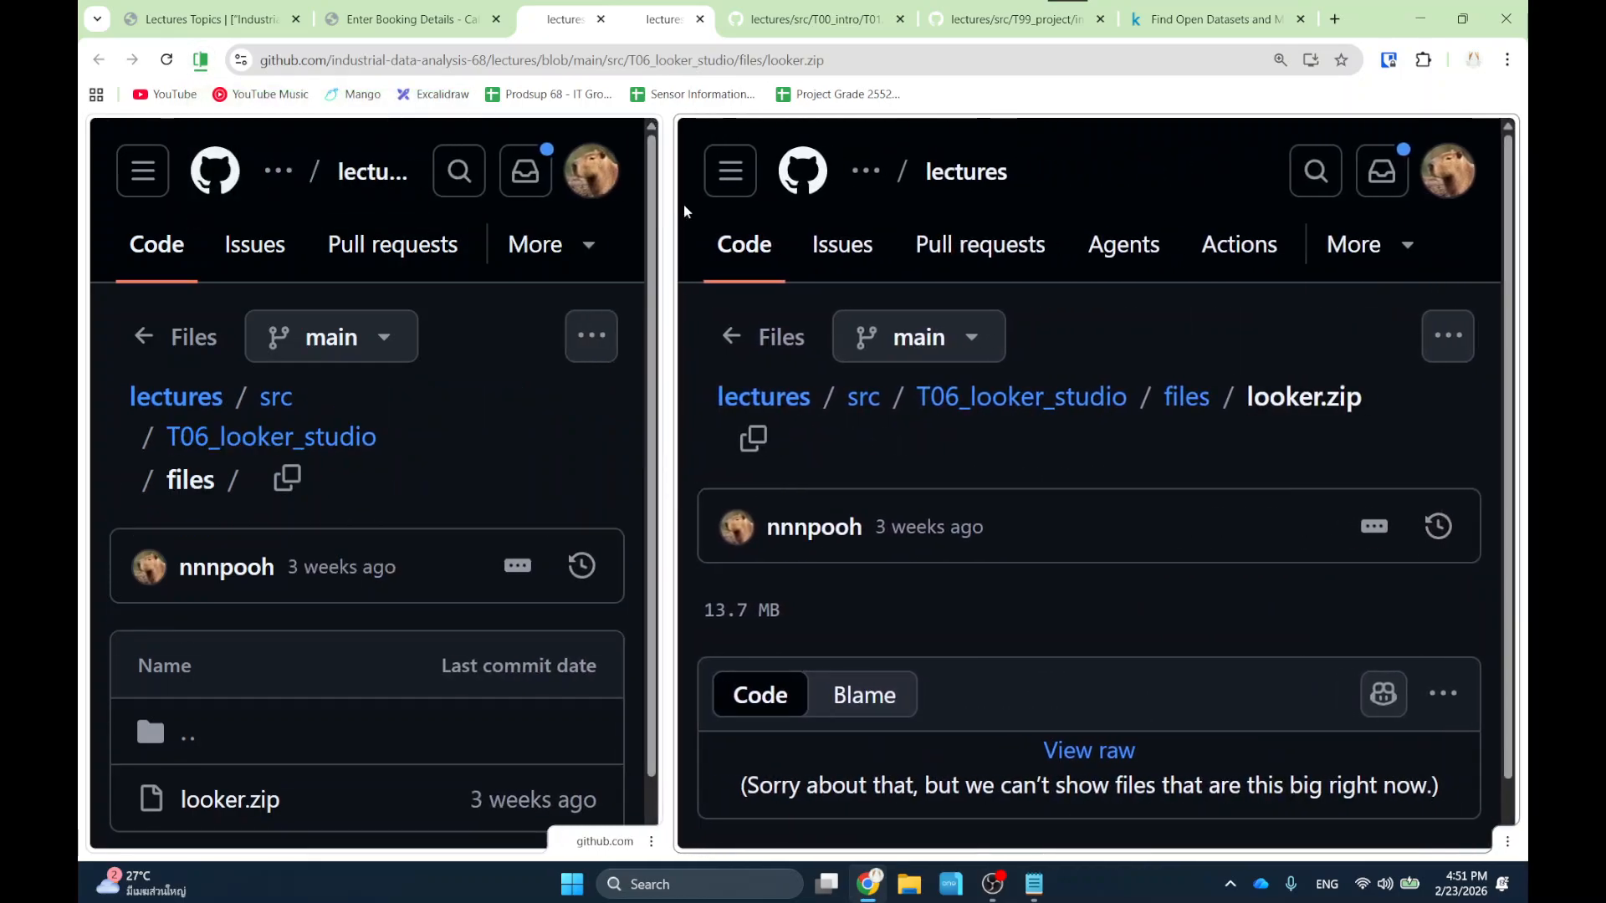
pyautogui.rightClick(896, 144)
pyautogui.press('Escape')
pyautogui.click(1509, 843)
pyautogui.click(1422, 784)
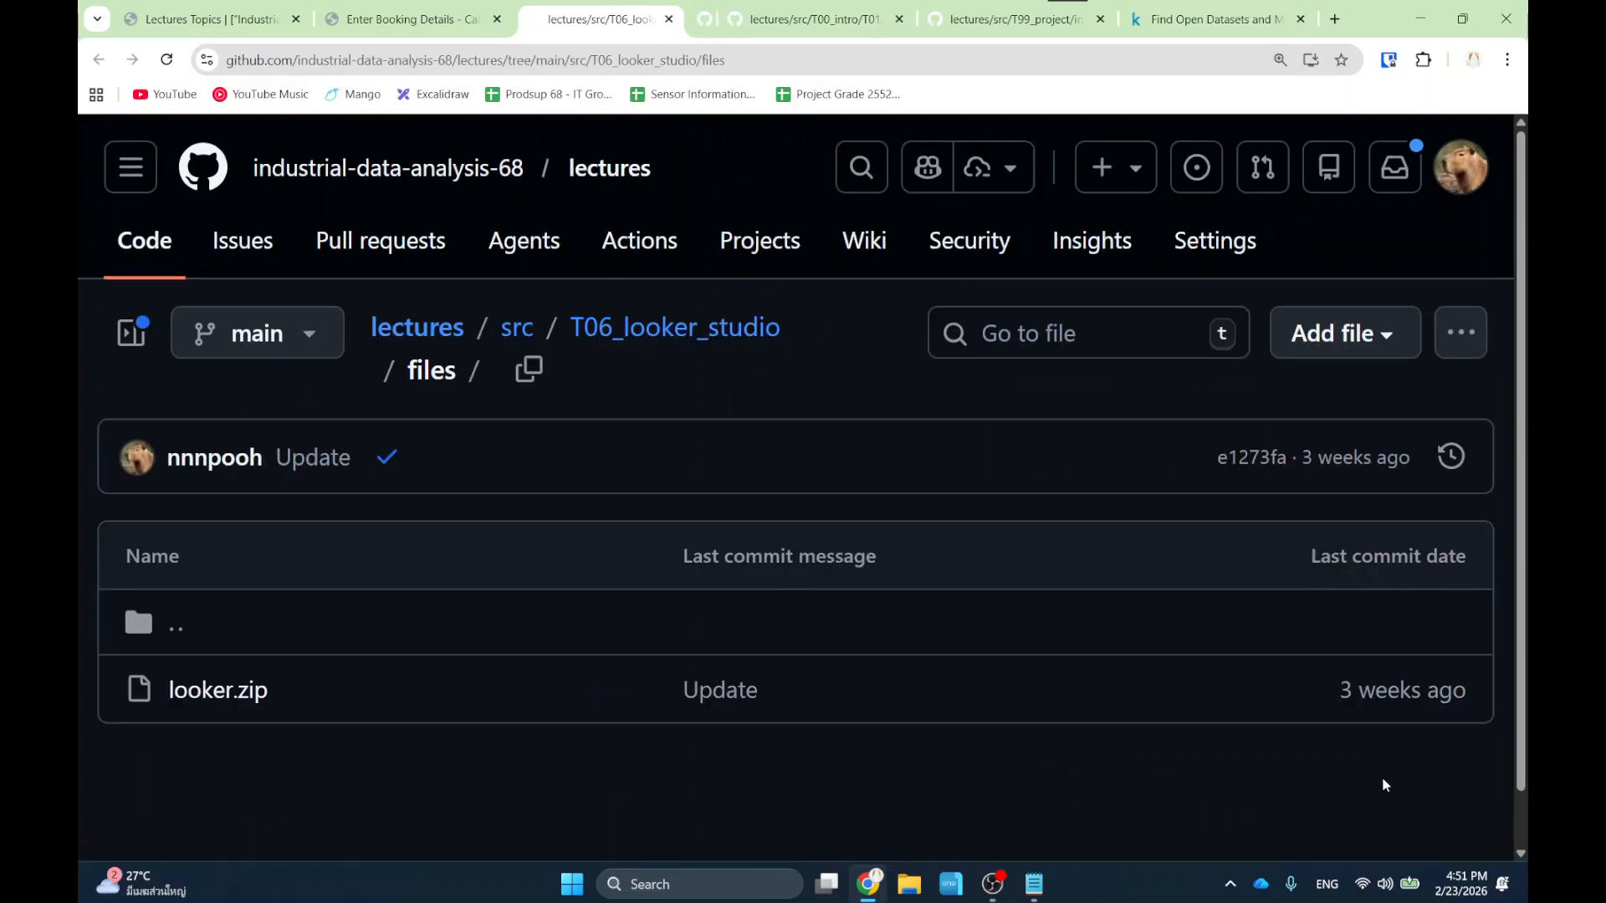
# Open the looker.zip file page in the repository and download the archive.
pyautogui.rightClick(226, 689)
pyautogui.press('Escape')
pyautogui.click(226, 690)
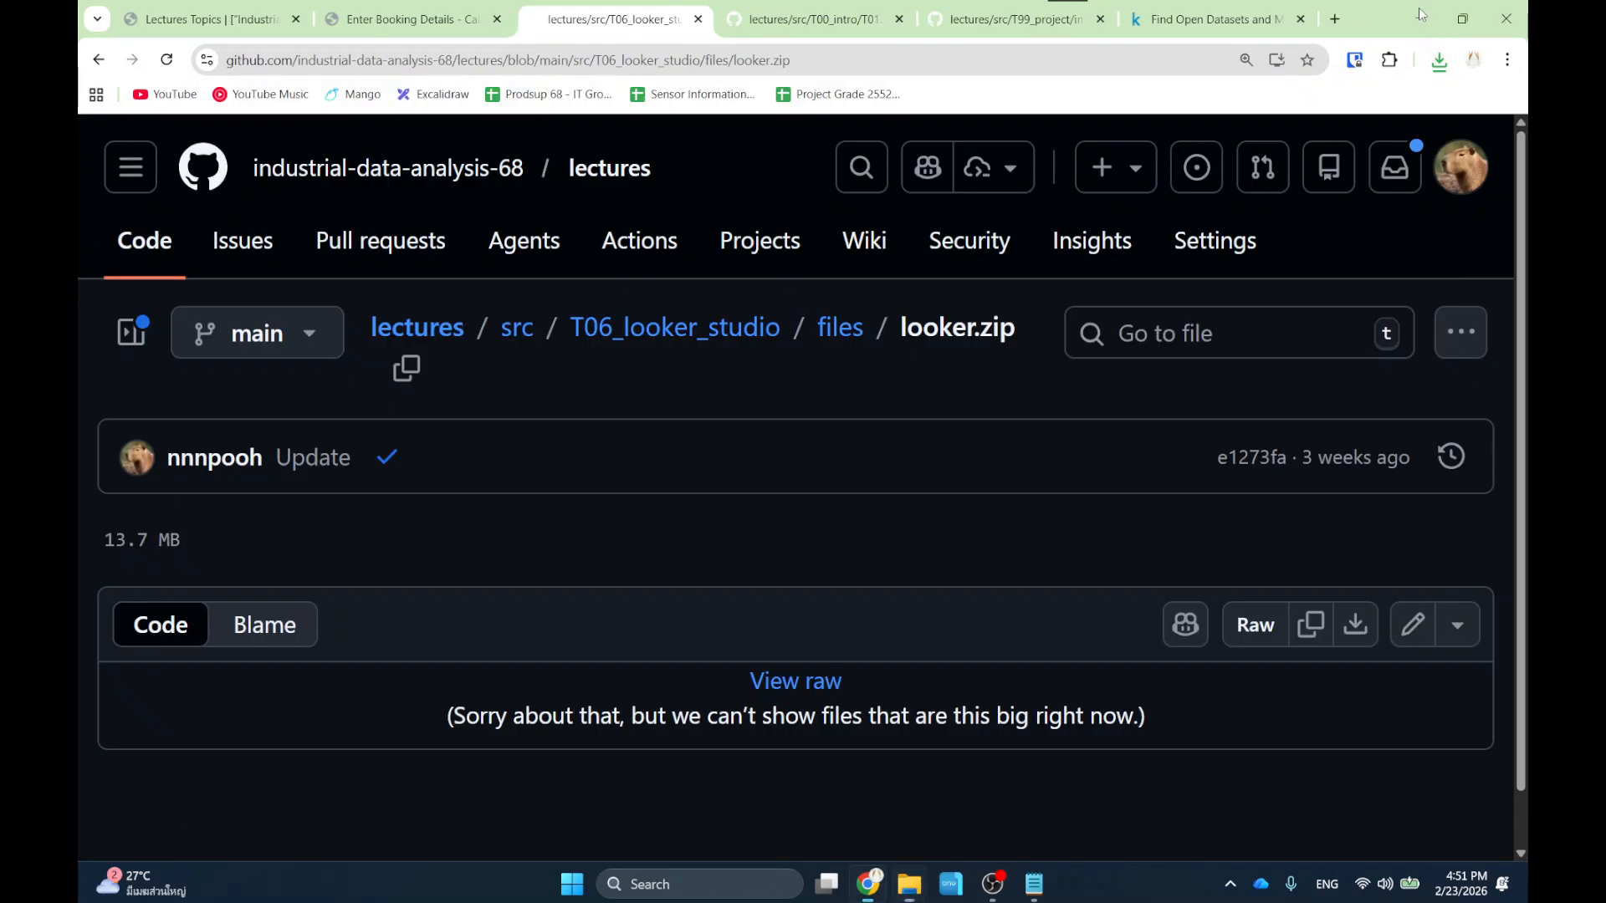
# Minimize the browser and open the downloaded looker archive in File Explorer.
pyautogui.click(1418, 8)
pyautogui.moveTo(758, 110); pyautogui.dragTo(961, 102)
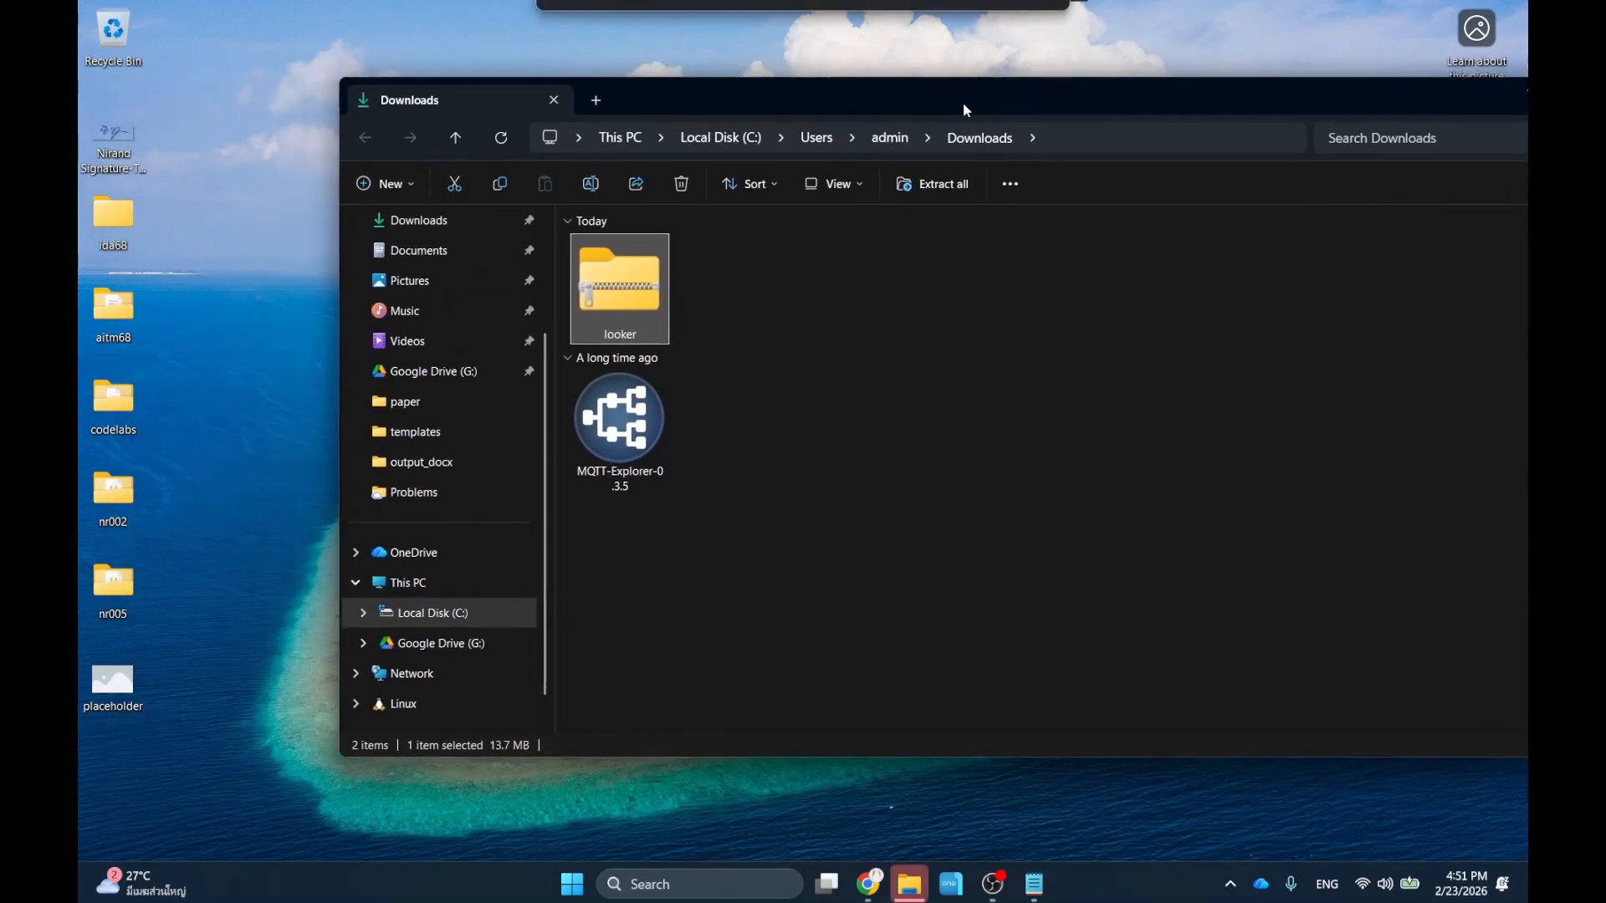
pyautogui.doubleClick(602, 295)
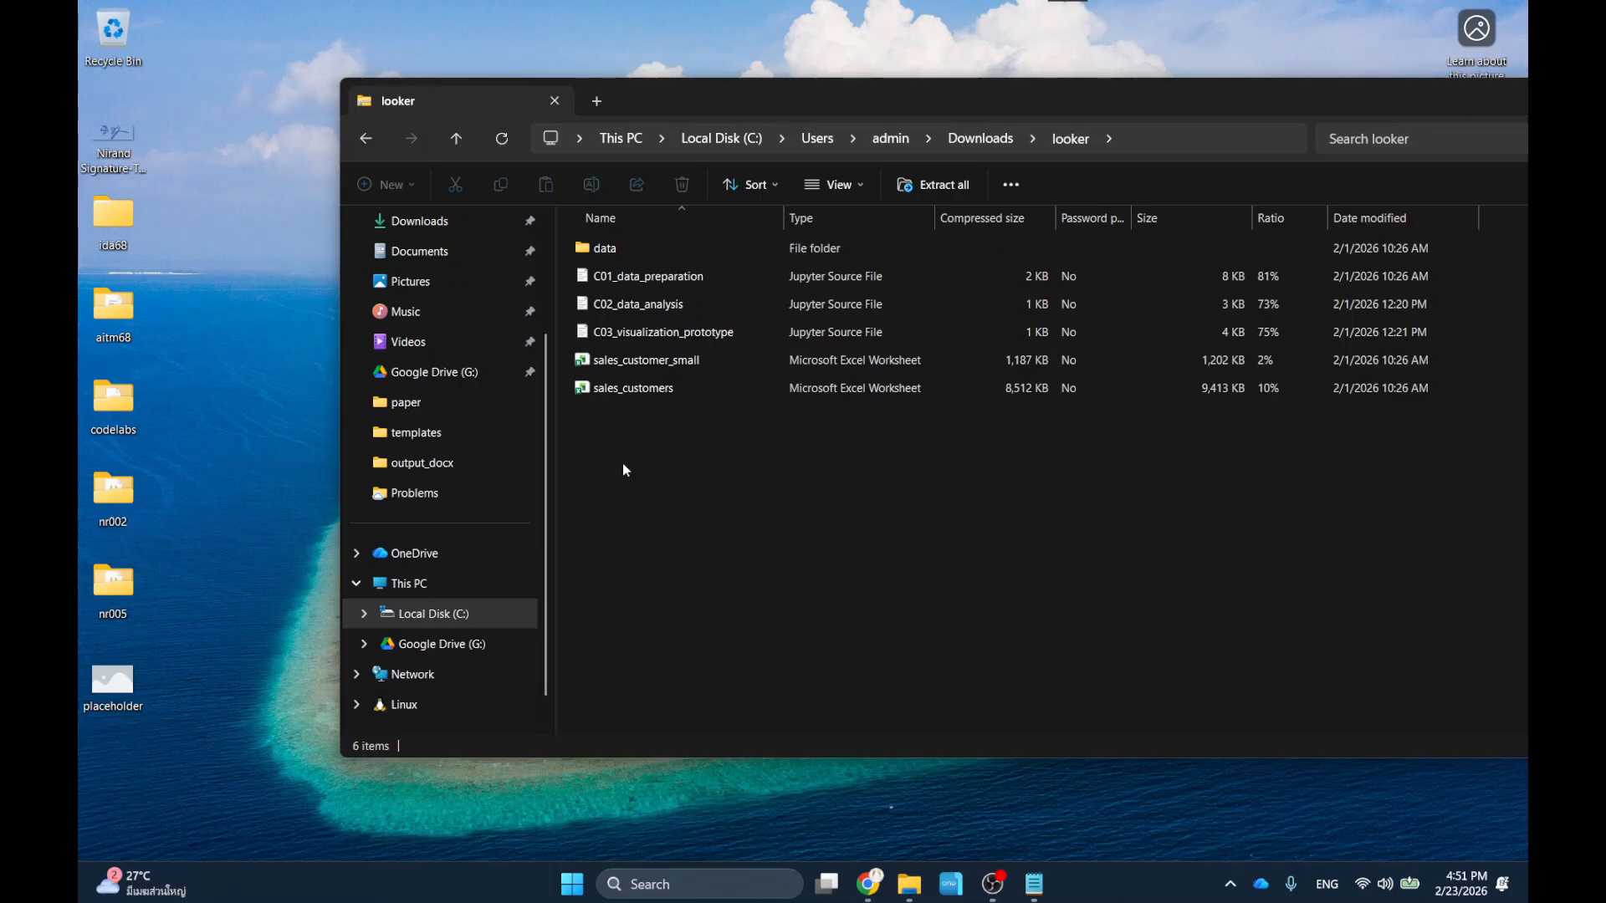
# Create a new folder named looker_studio inside the aitm68 folder on the desktop.
pyautogui.doubleClick(106, 316)
pyautogui.rightClick(458, 287)
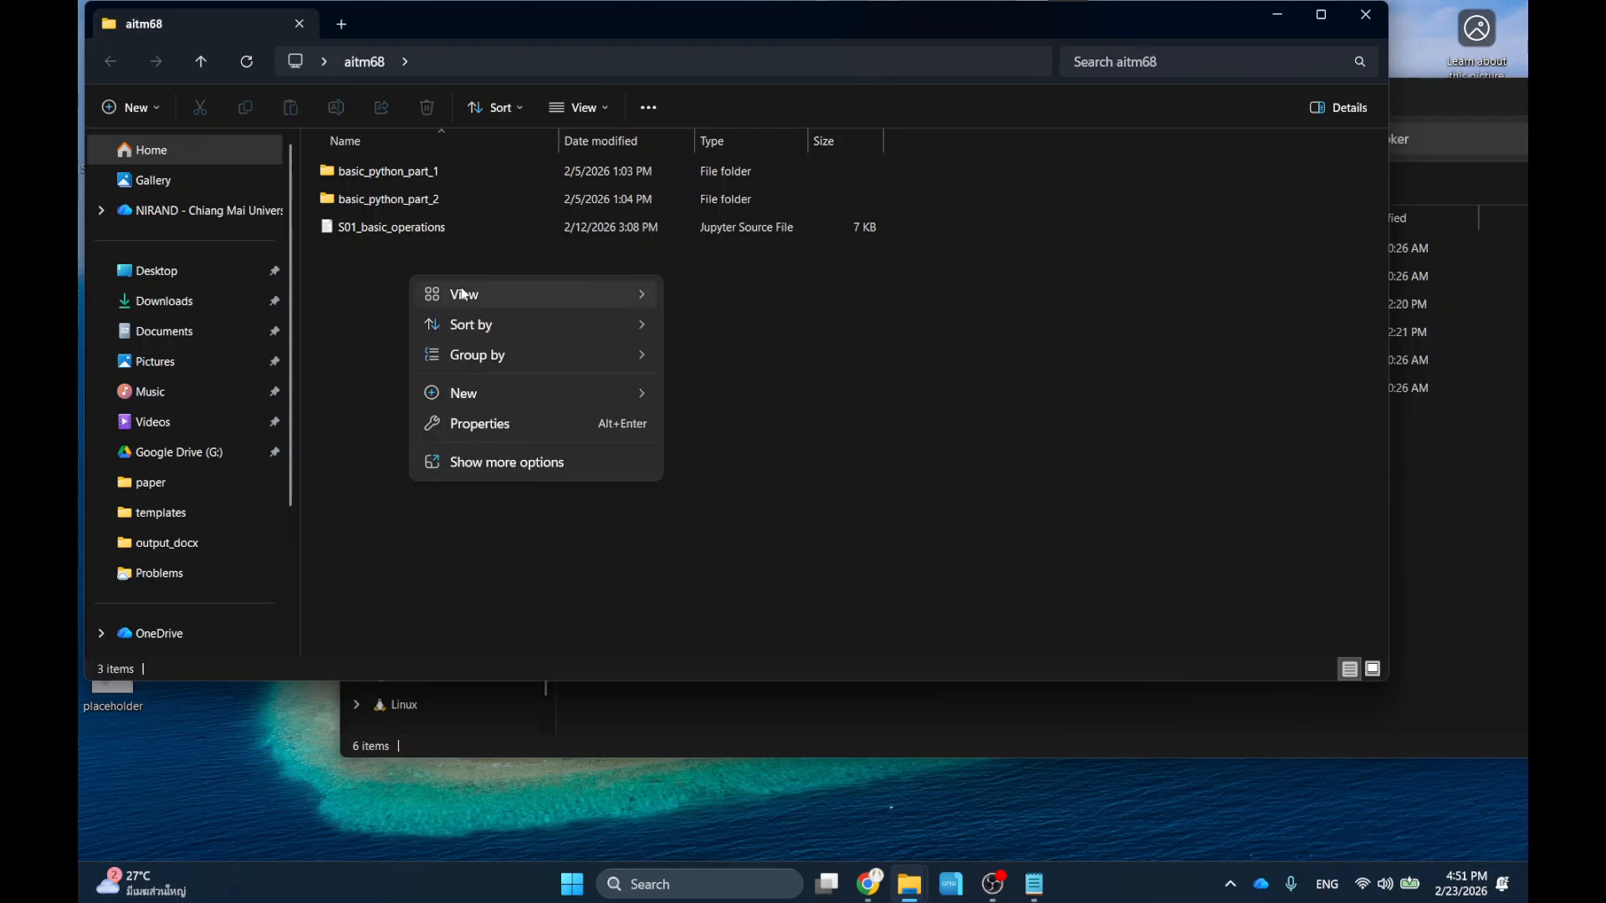
pyautogui.moveTo(493, 295)
pyautogui.moveTo(576, 383)
pyautogui.click(728, 390)
pyautogui.write('looker')
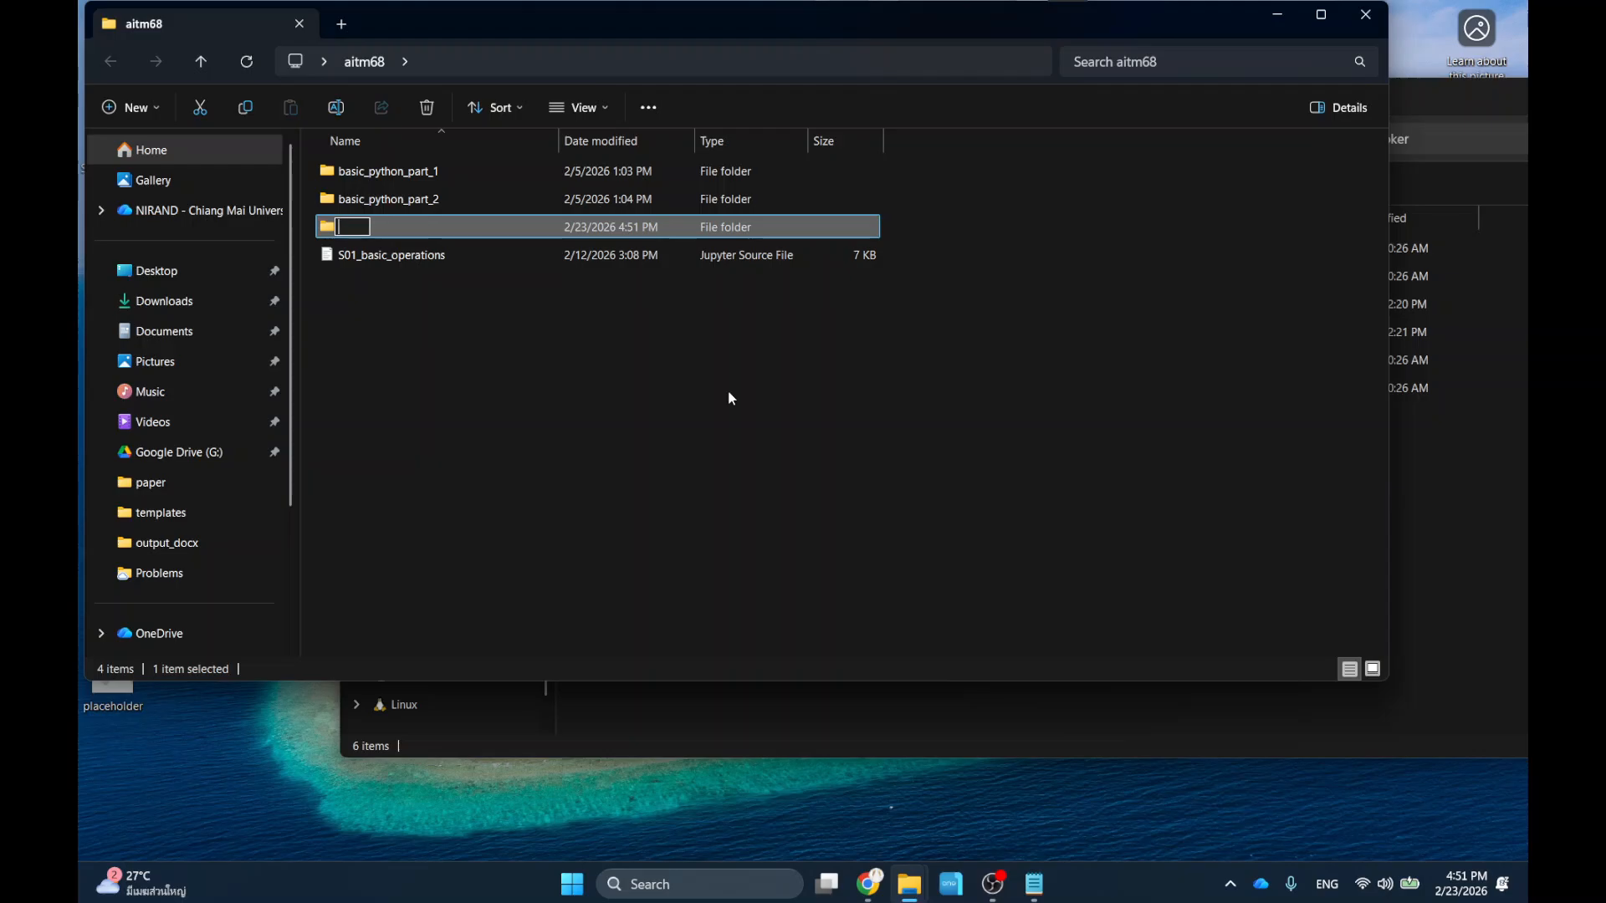
pyautogui.write('_studio')
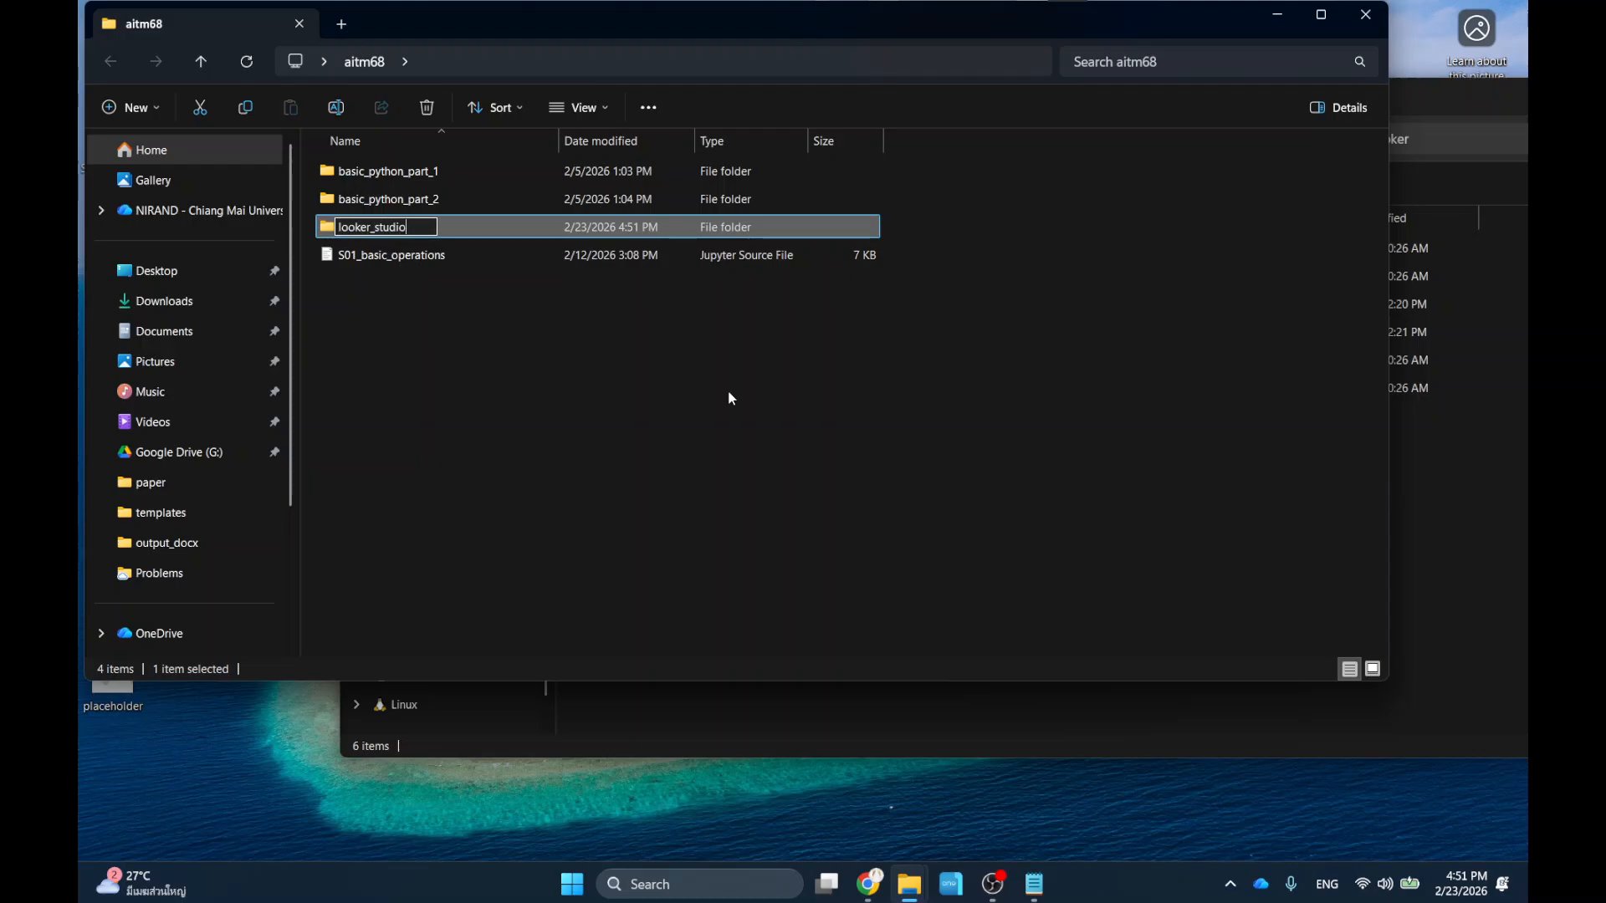
pyautogui.press('Return')
# Copy all items of the looker archive into the looker_studio folder and open that folder.
pyautogui.click(1424, 514)
pyautogui.moveTo(716, 457); pyautogui.dragTo(601, 239)
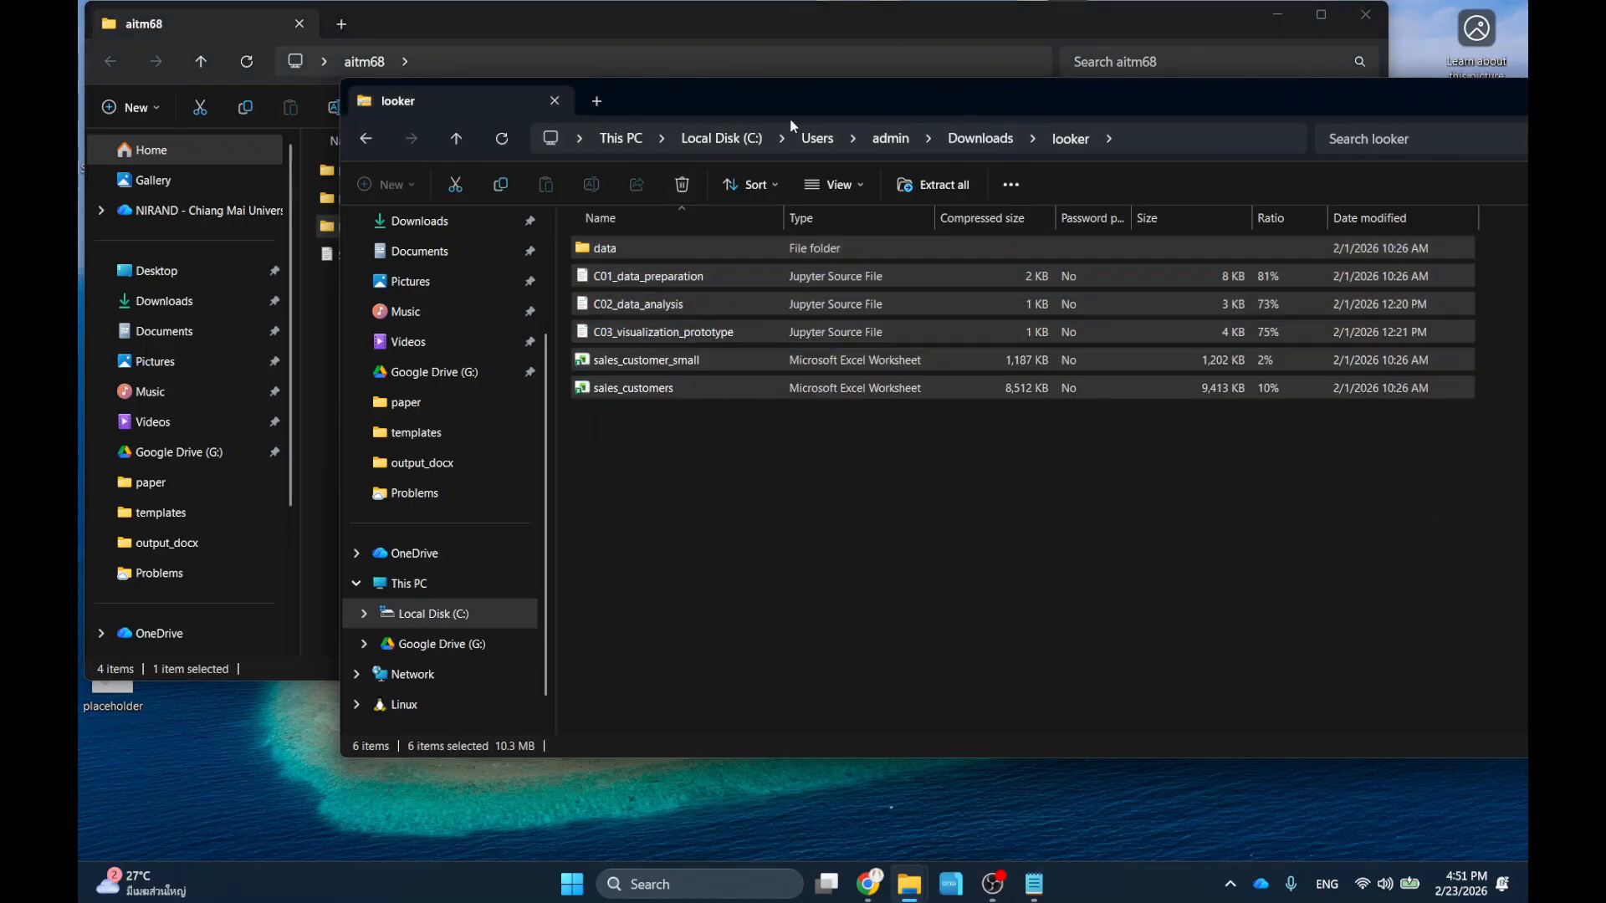
pyautogui.moveTo(750, 100); pyautogui.dragTo(1126, 190)
pyautogui.moveTo(991, 341); pyautogui.dragTo(378, 227)
pyautogui.doubleClick(365, 225)
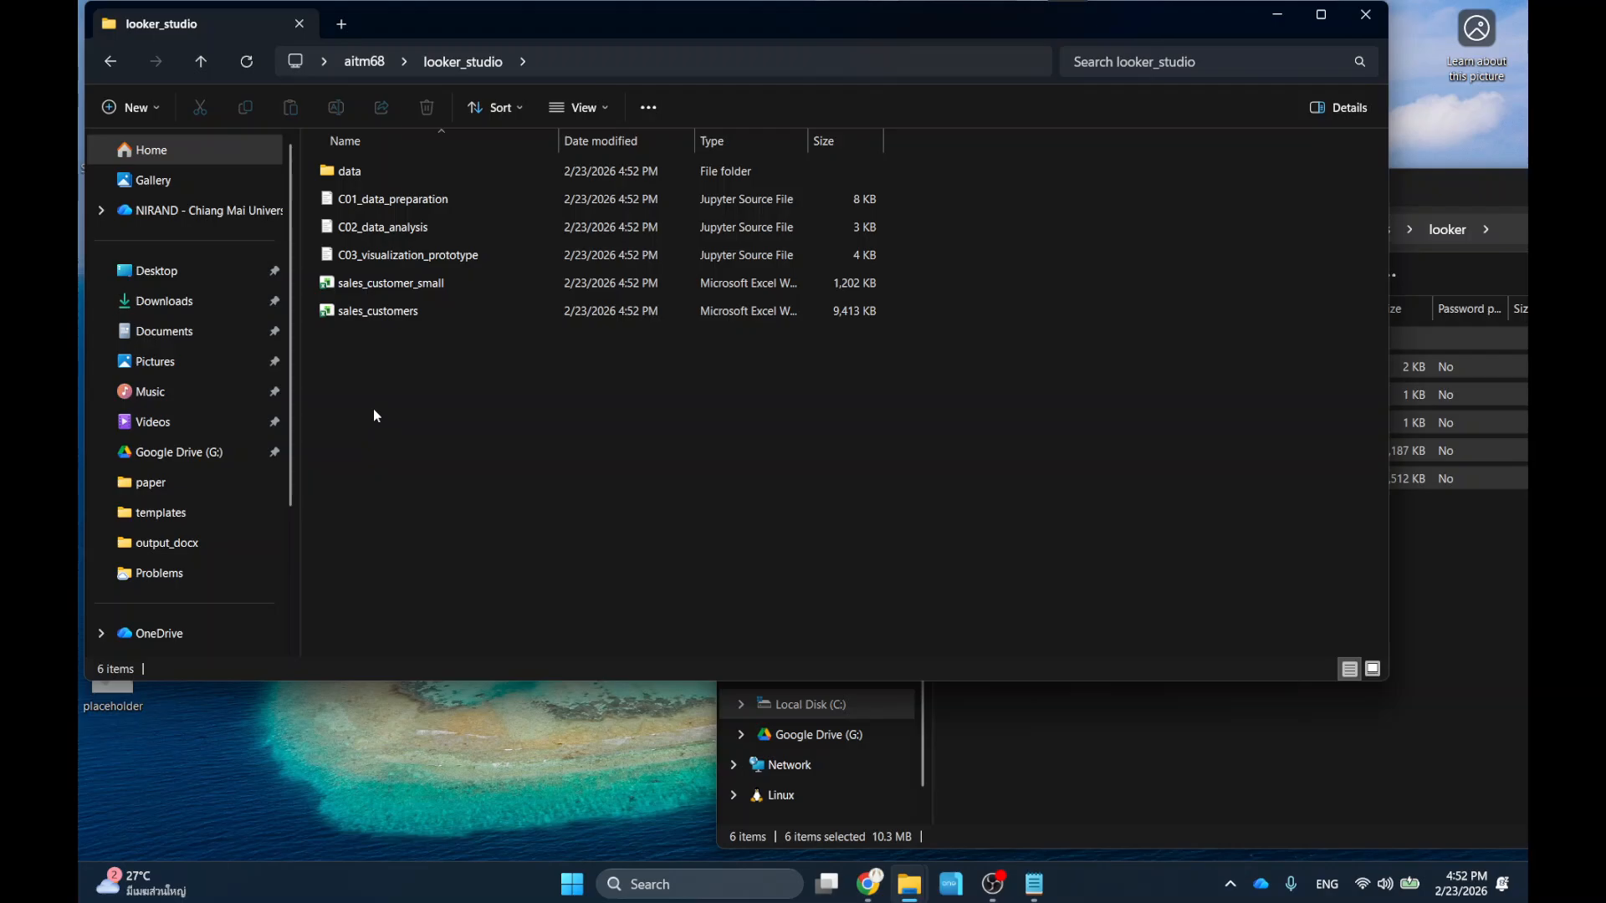
# Launch Visual Studio Code and close the looker_studio File Explorer window.
pyautogui.click(664, 880)
pyautogui.write('vs')
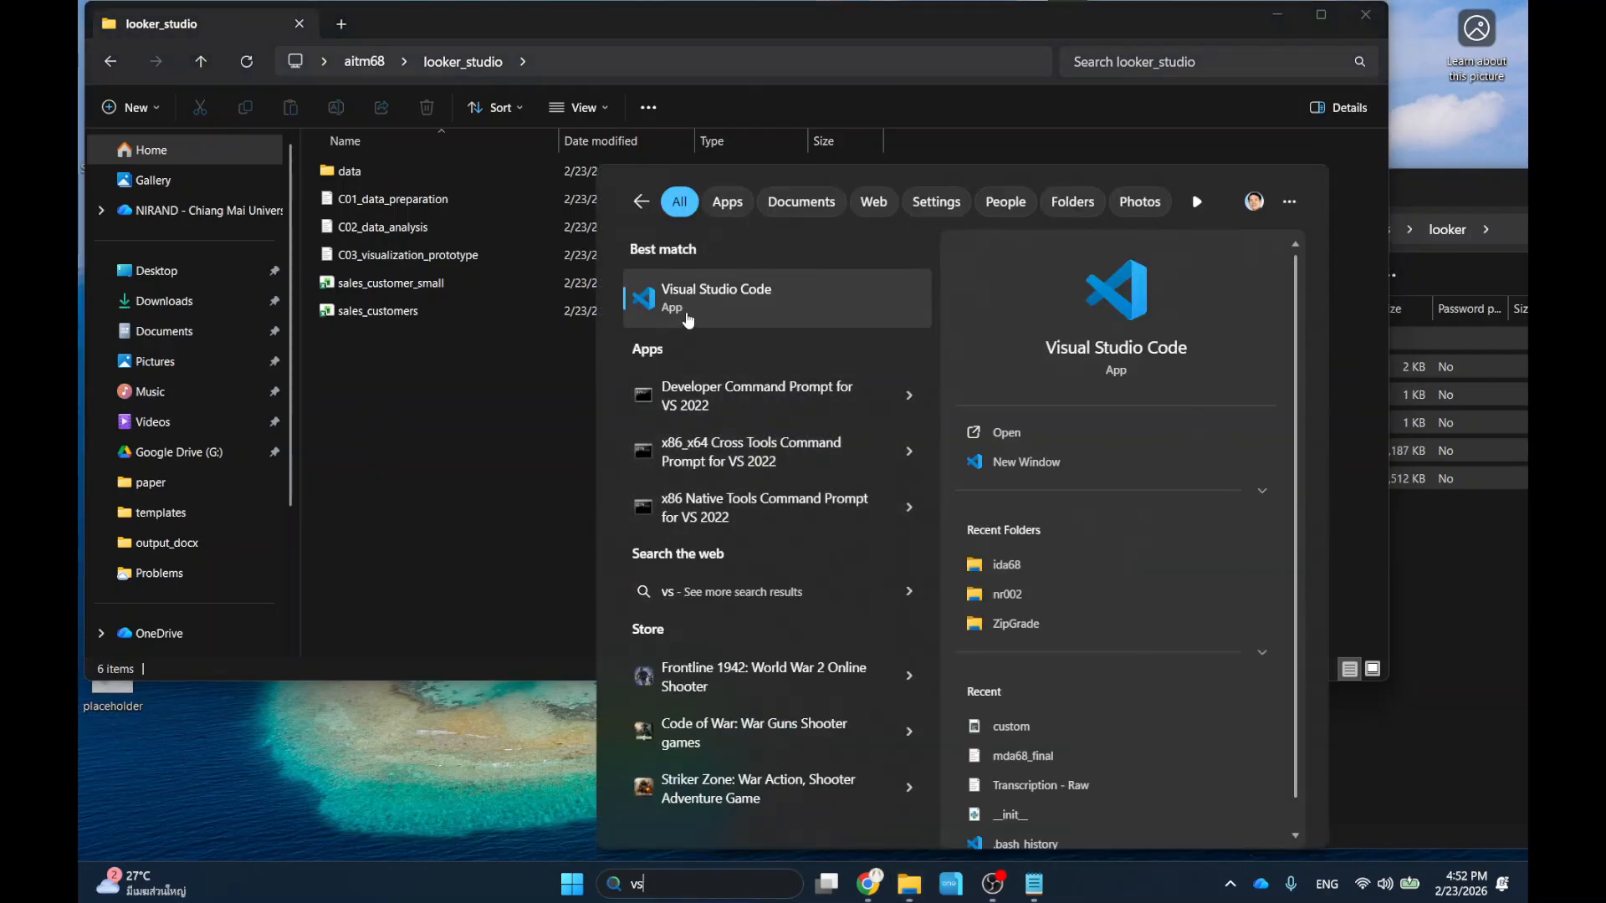
pyautogui.click(685, 318)
pyautogui.moveTo(487, 7); pyautogui.dragTo(837, 166)
pyautogui.click(1367, 15)
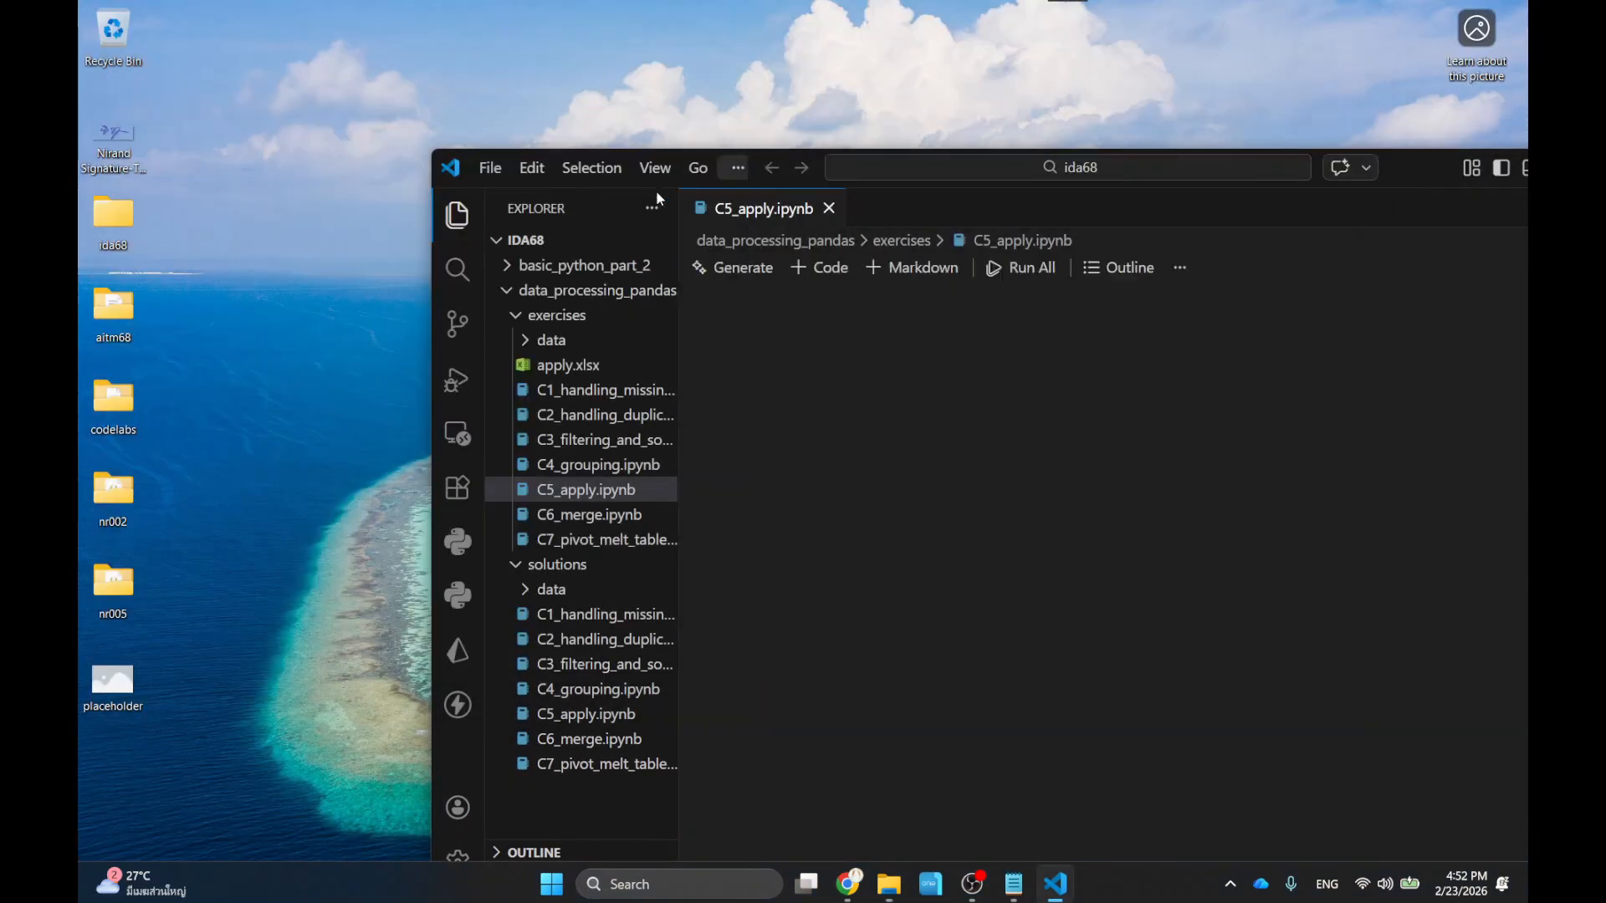
# Close the ida68 folder and open the desktop folder aitm68 as the workspace in a maximized window.
pyautogui.moveTo(113, 311); pyautogui.dragTo(974, 219)
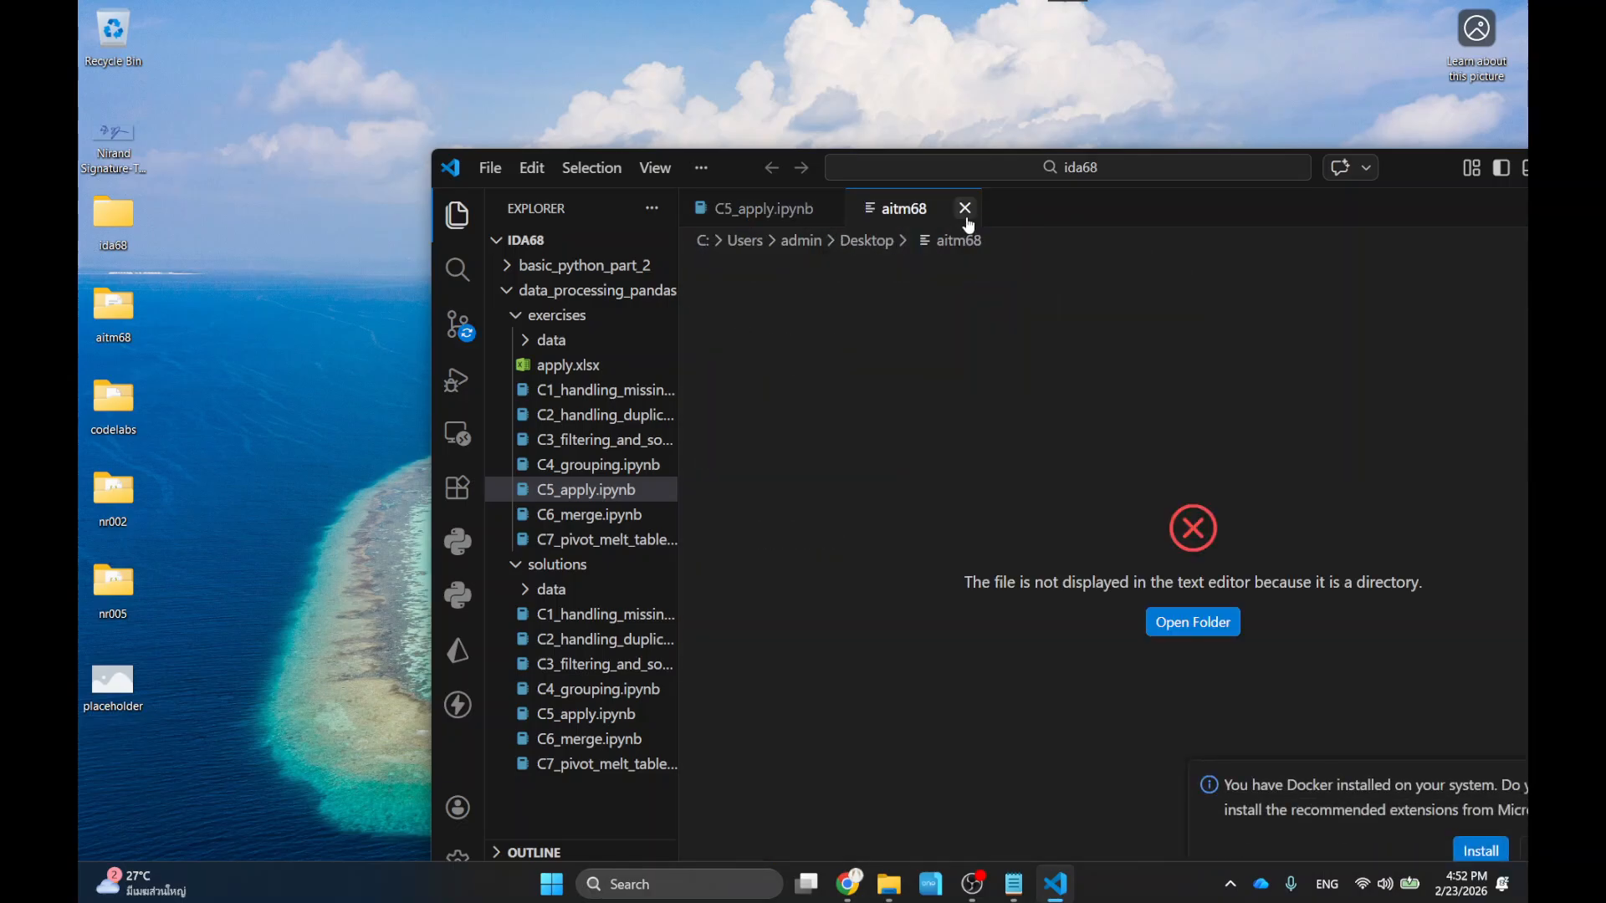
pyautogui.click(964, 207)
pyautogui.moveTo(711, 168); pyautogui.dragTo(518, 108)
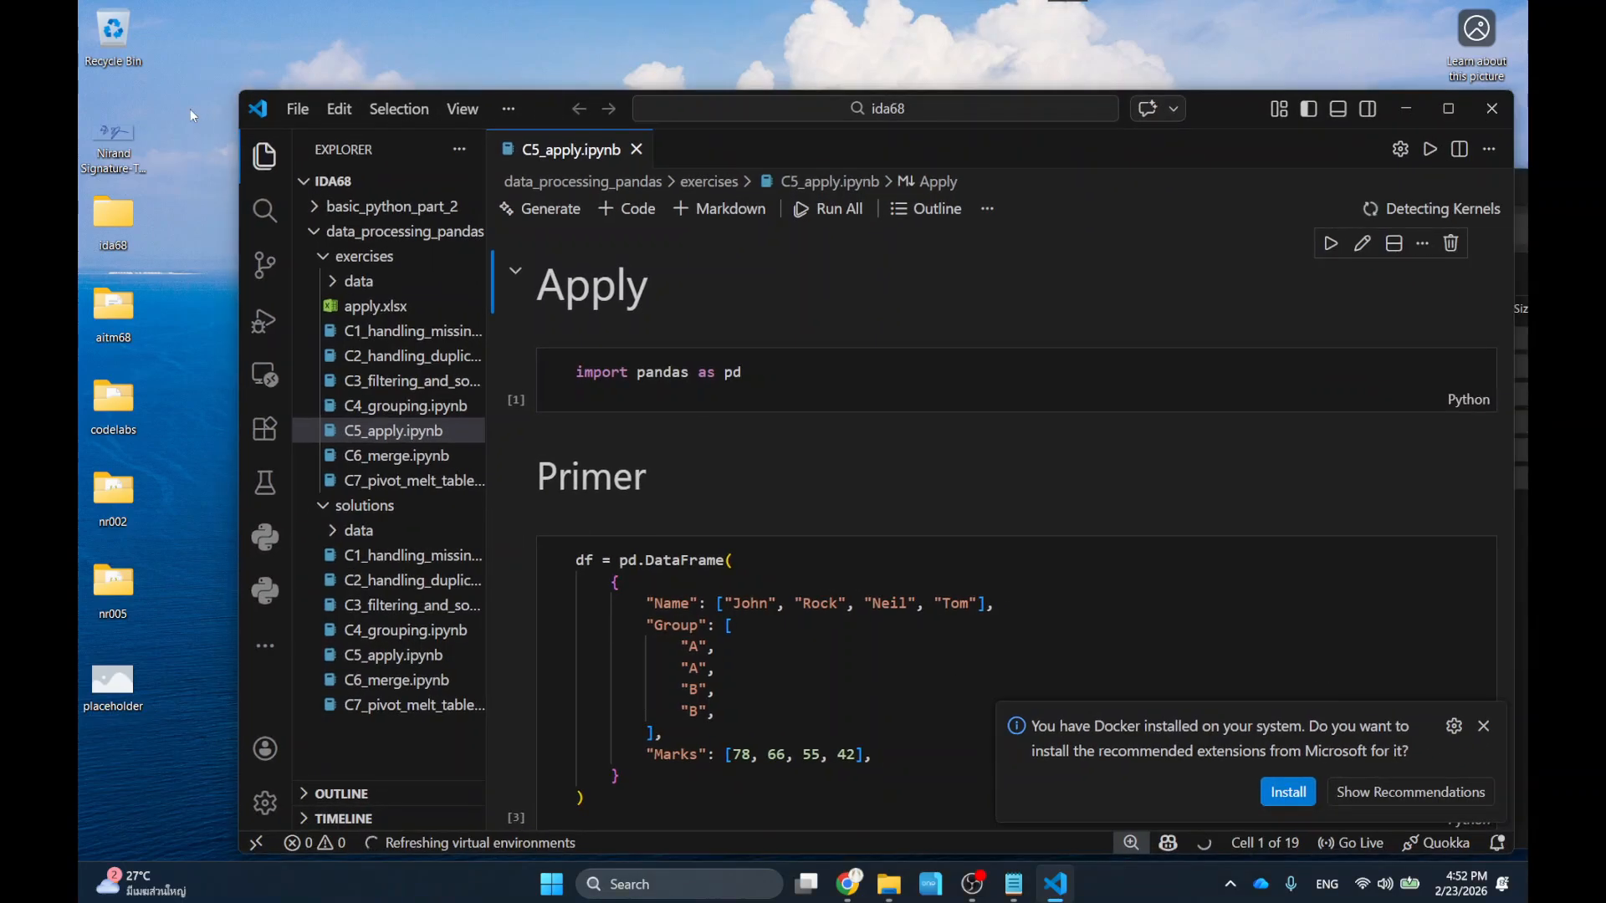
pyautogui.click(298, 108)
pyautogui.click(394, 723)
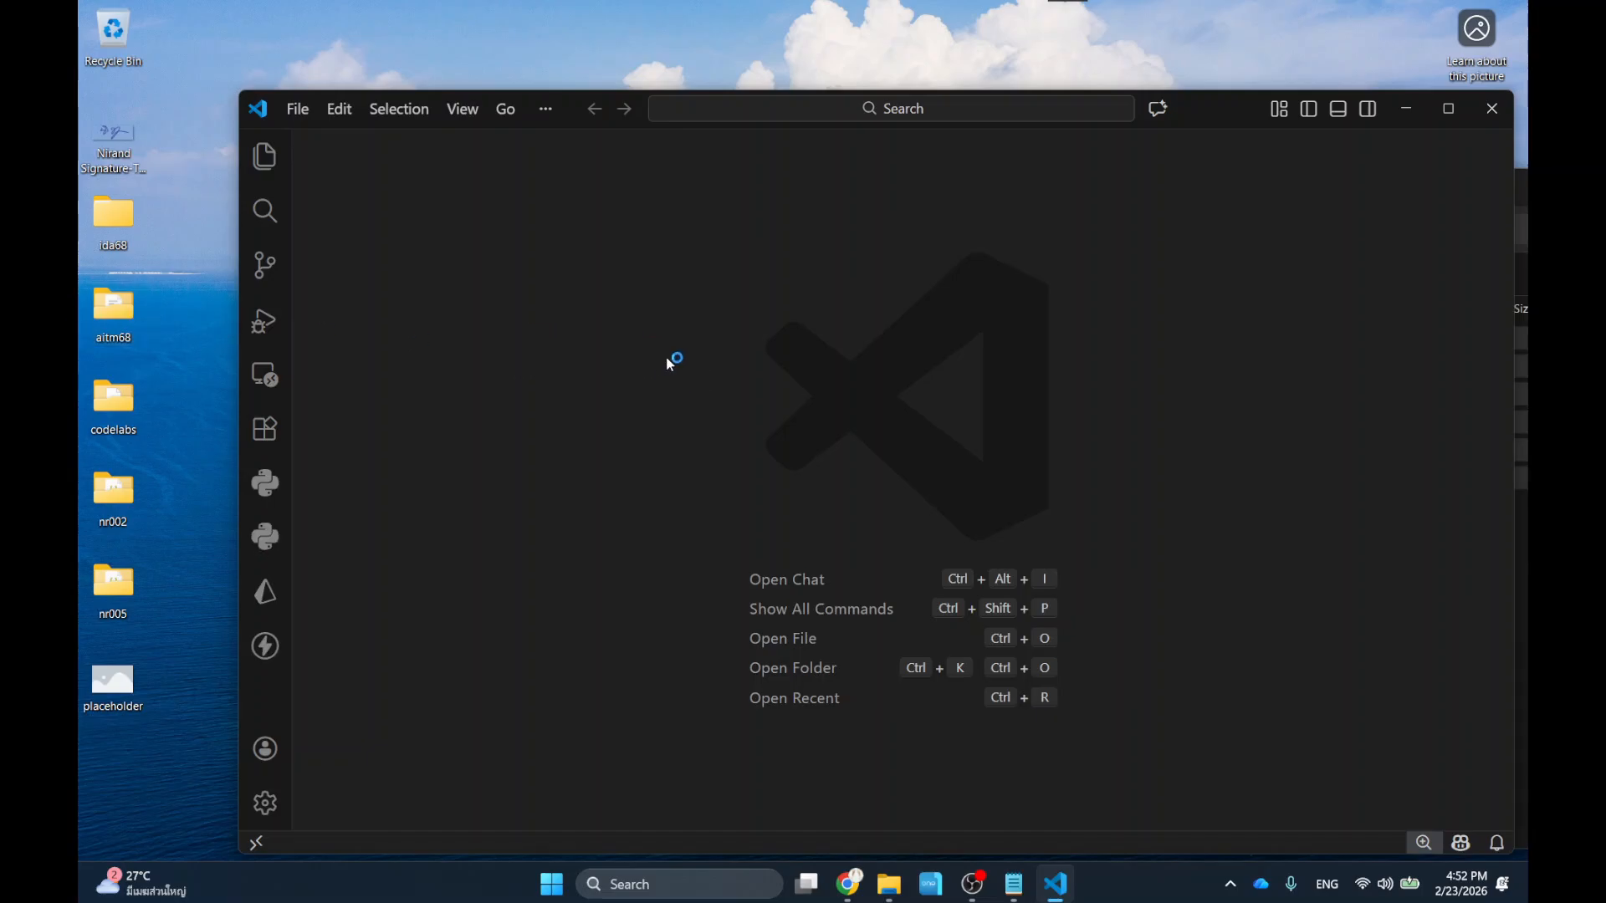
pyautogui.click(1449, 109)
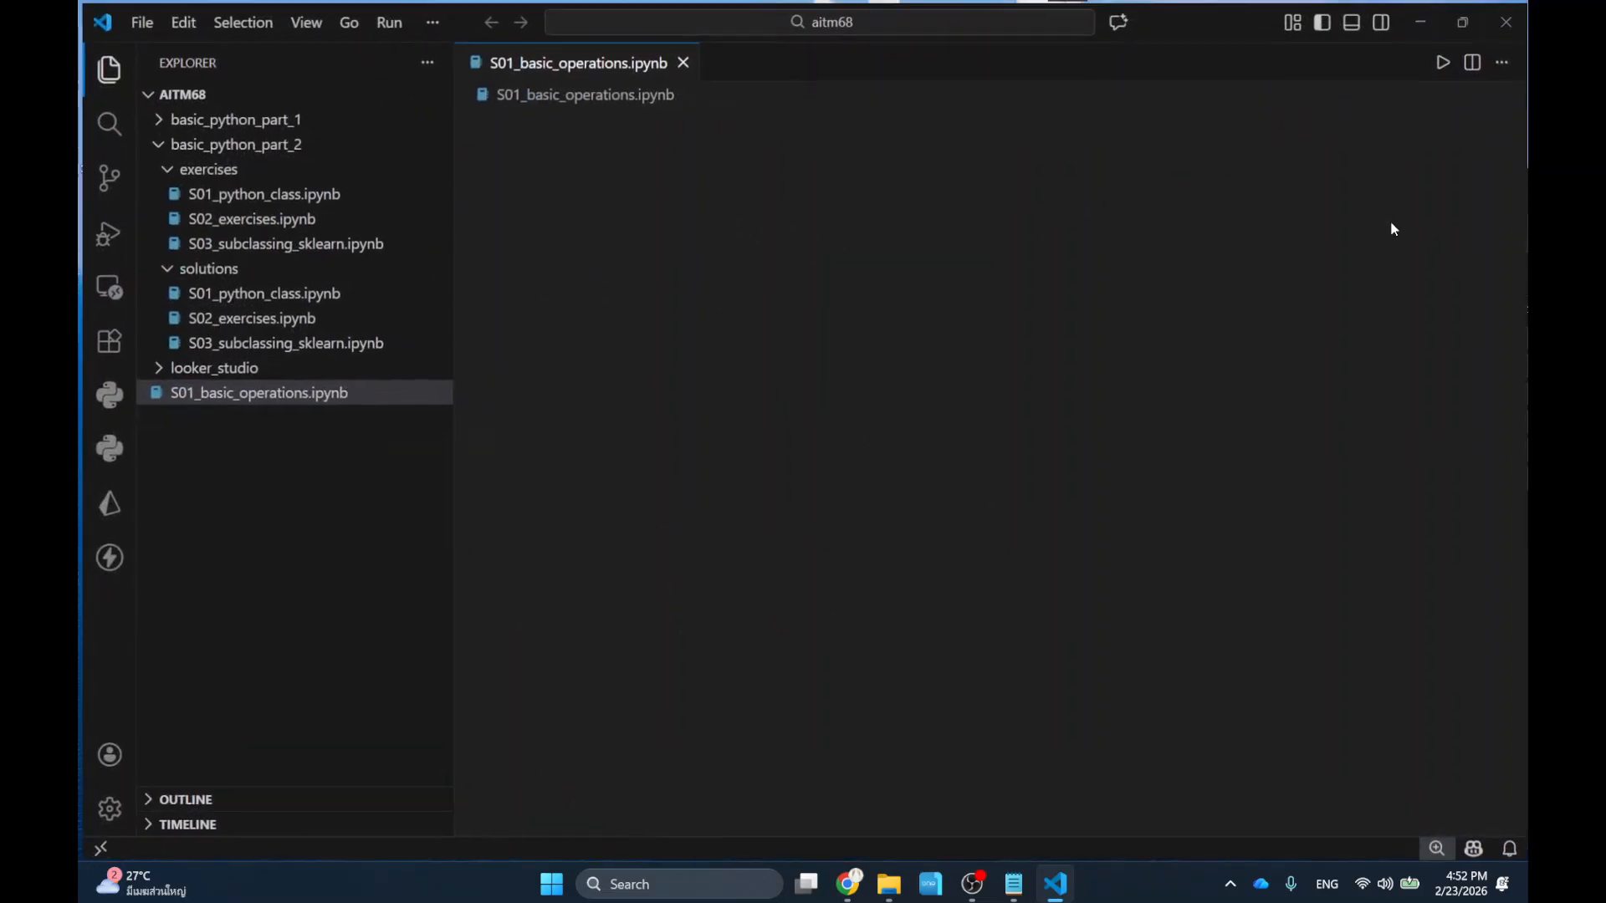
pyautogui.moveTo(1246, 6); pyautogui.dragTo(1066, 75)
pyautogui.moveTo(1432, 190); pyautogui.dragTo(1040, 188)
pyautogui.click(1073, 658)
pyautogui.moveTo(1368, 204); pyautogui.dragTo(1128, 209)
pyautogui.click(1369, 195)
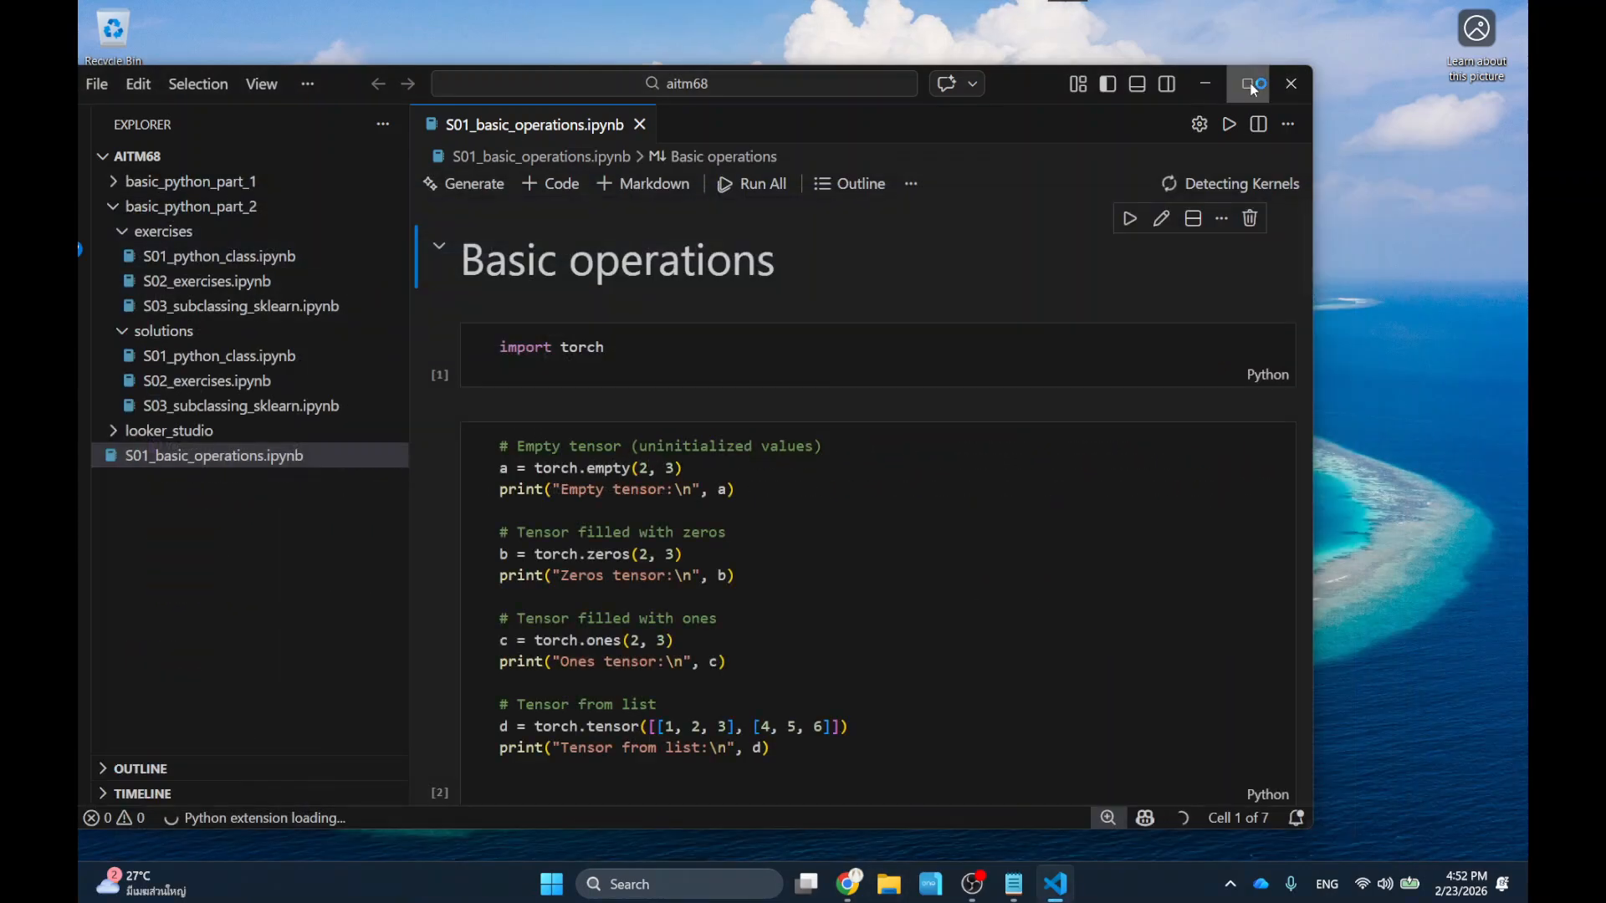
pyautogui.click(1252, 85)
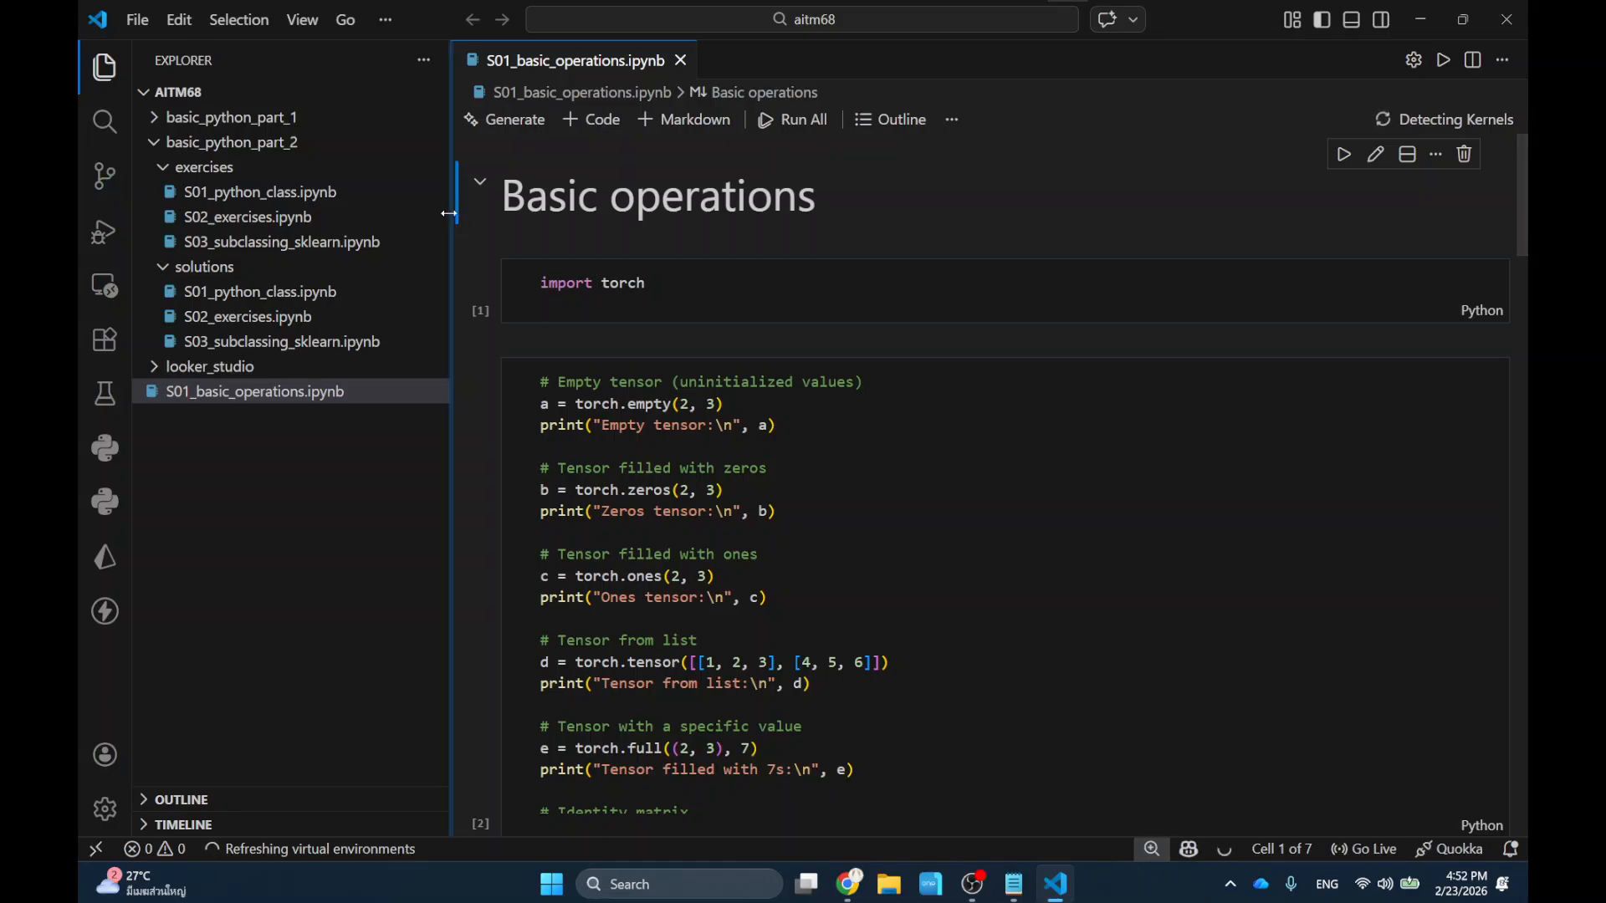
# Narrow the file explorer, collapse all folders, and open C01_data_preparation.ipynb from the looker_studio folder.
pyautogui.moveTo(452, 213); pyautogui.dragTo(356, 214)
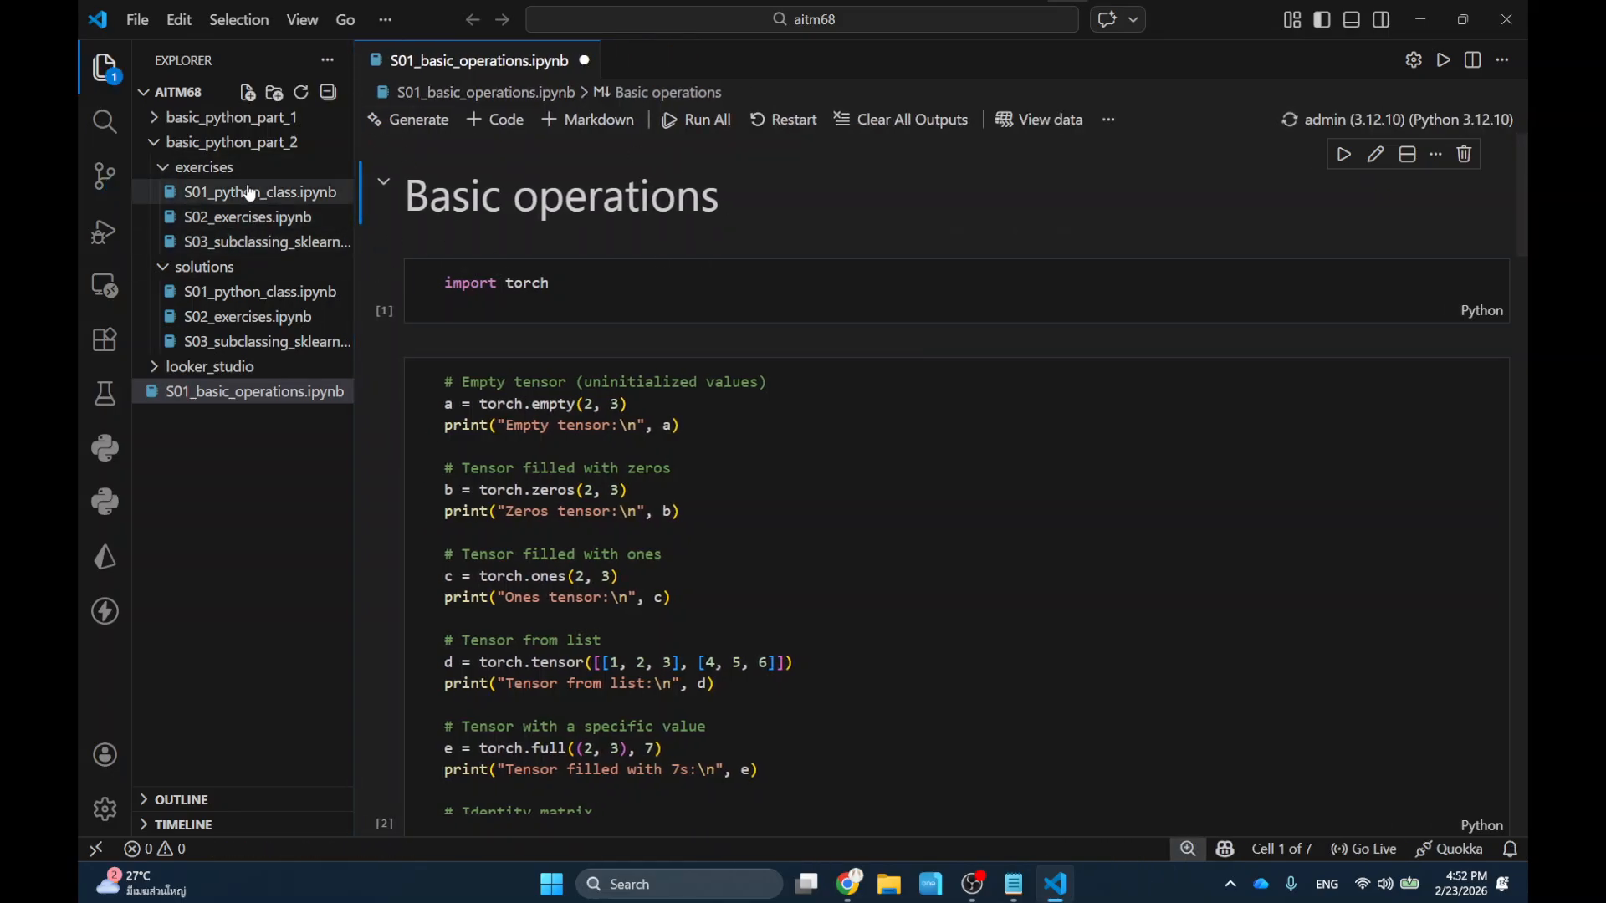
pyautogui.click(329, 92)
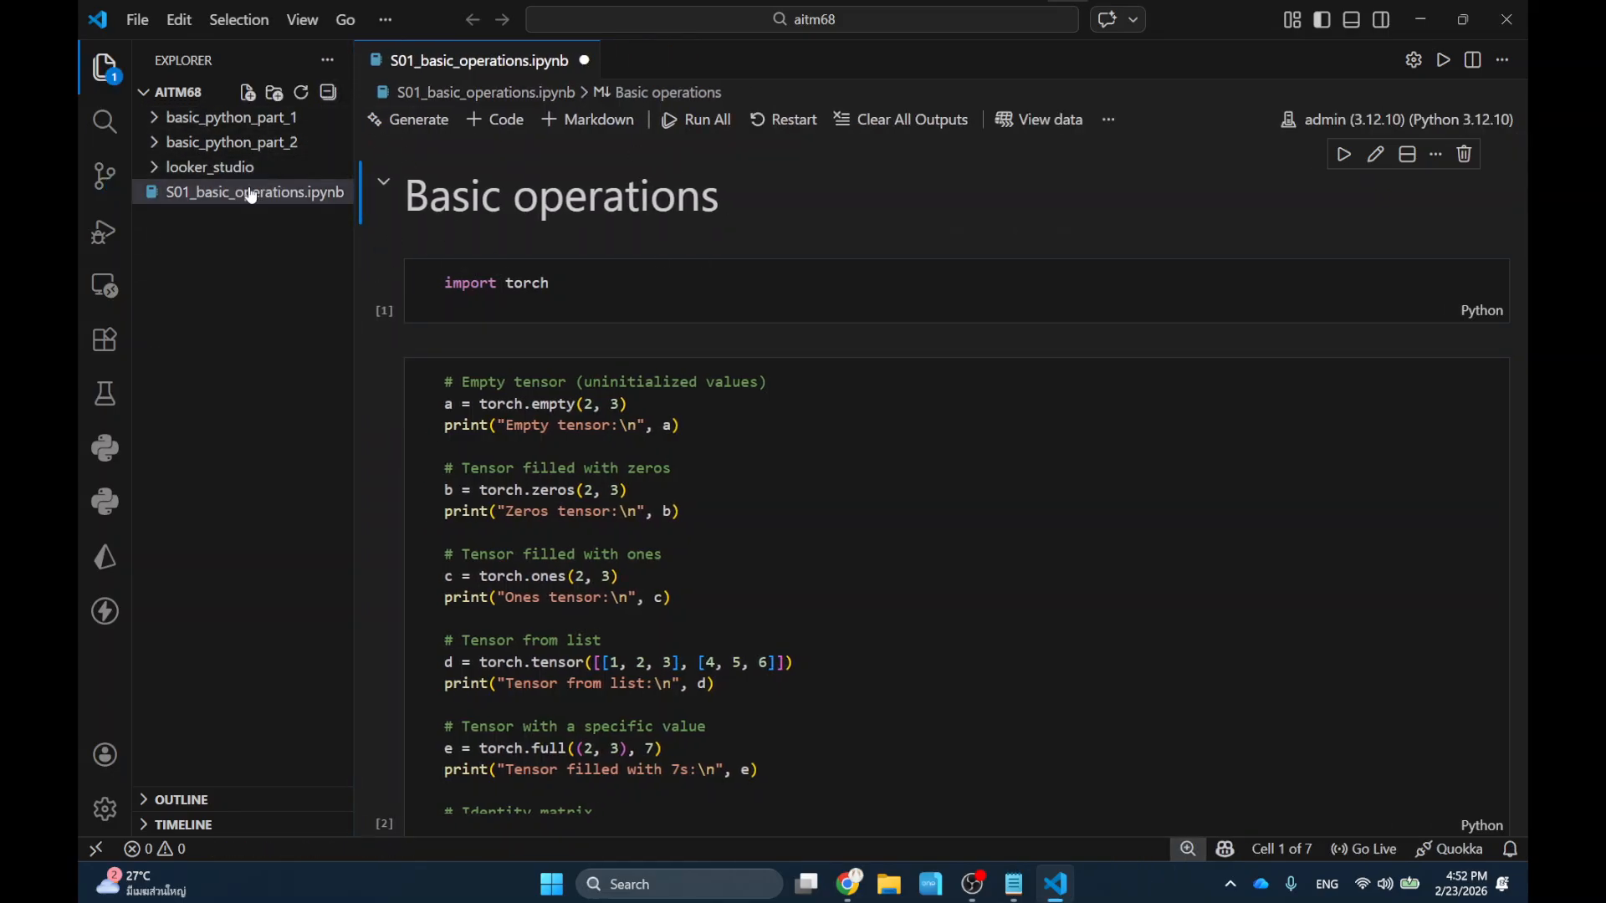
pyautogui.click(204, 174)
pyautogui.click(210, 219)
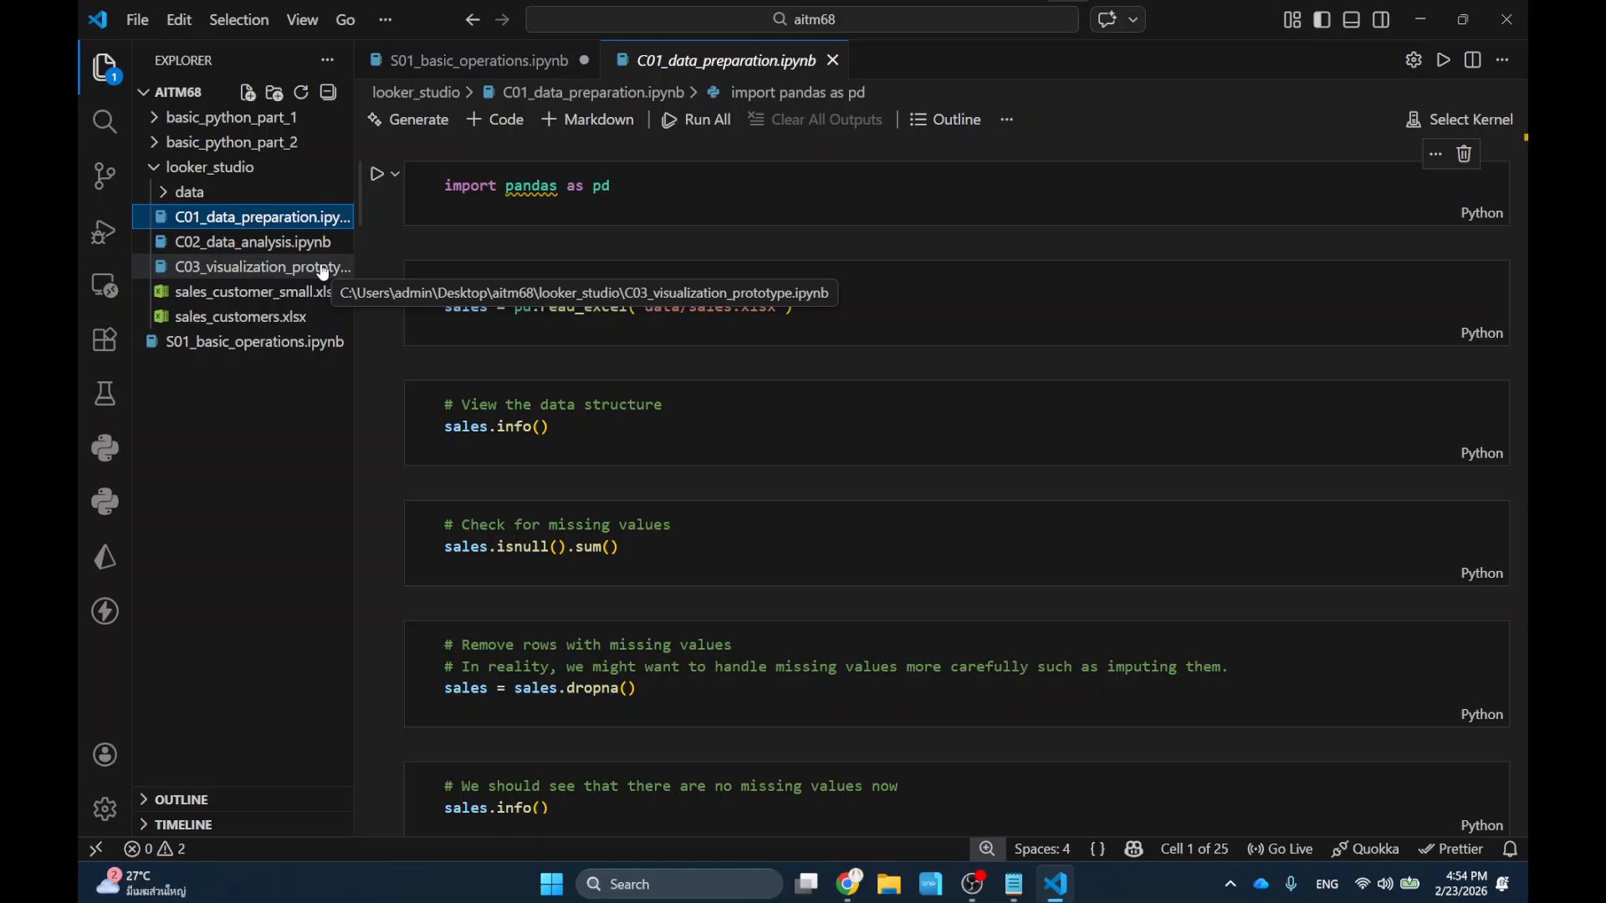
# Reveal the looker_studio files in a maximized File Explorer window and look through the sales_customers workbook before closing it.
pyautogui.rightClick(264, 267)
pyautogui.click(396, 345)
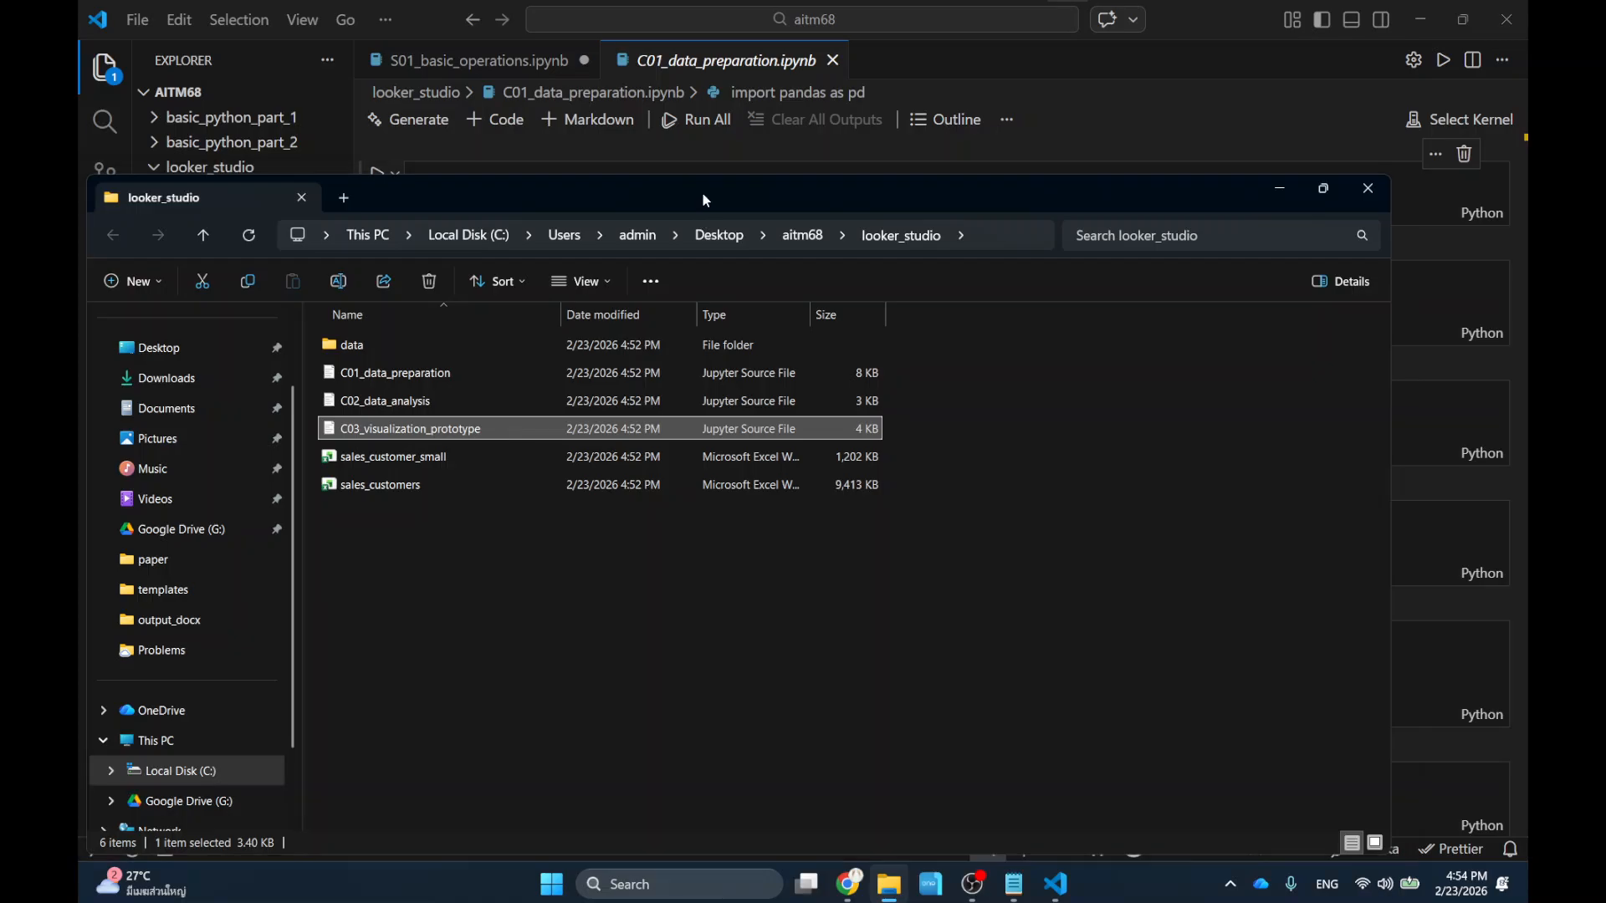
pyautogui.doubleClick(702, 193)
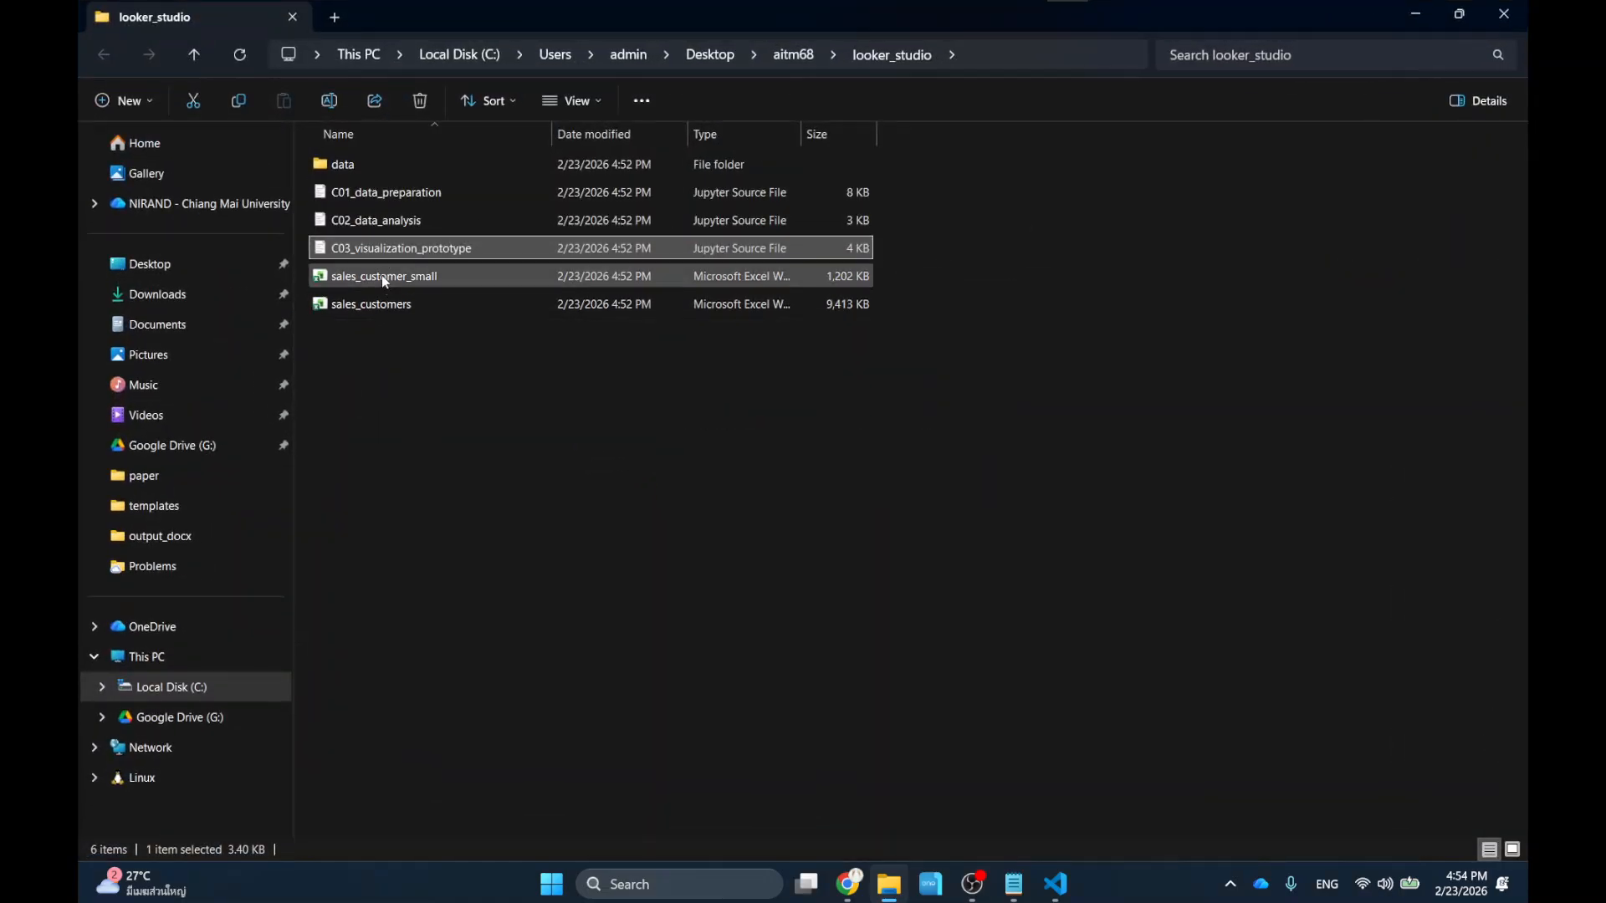
pyautogui.doubleClick(380, 306)
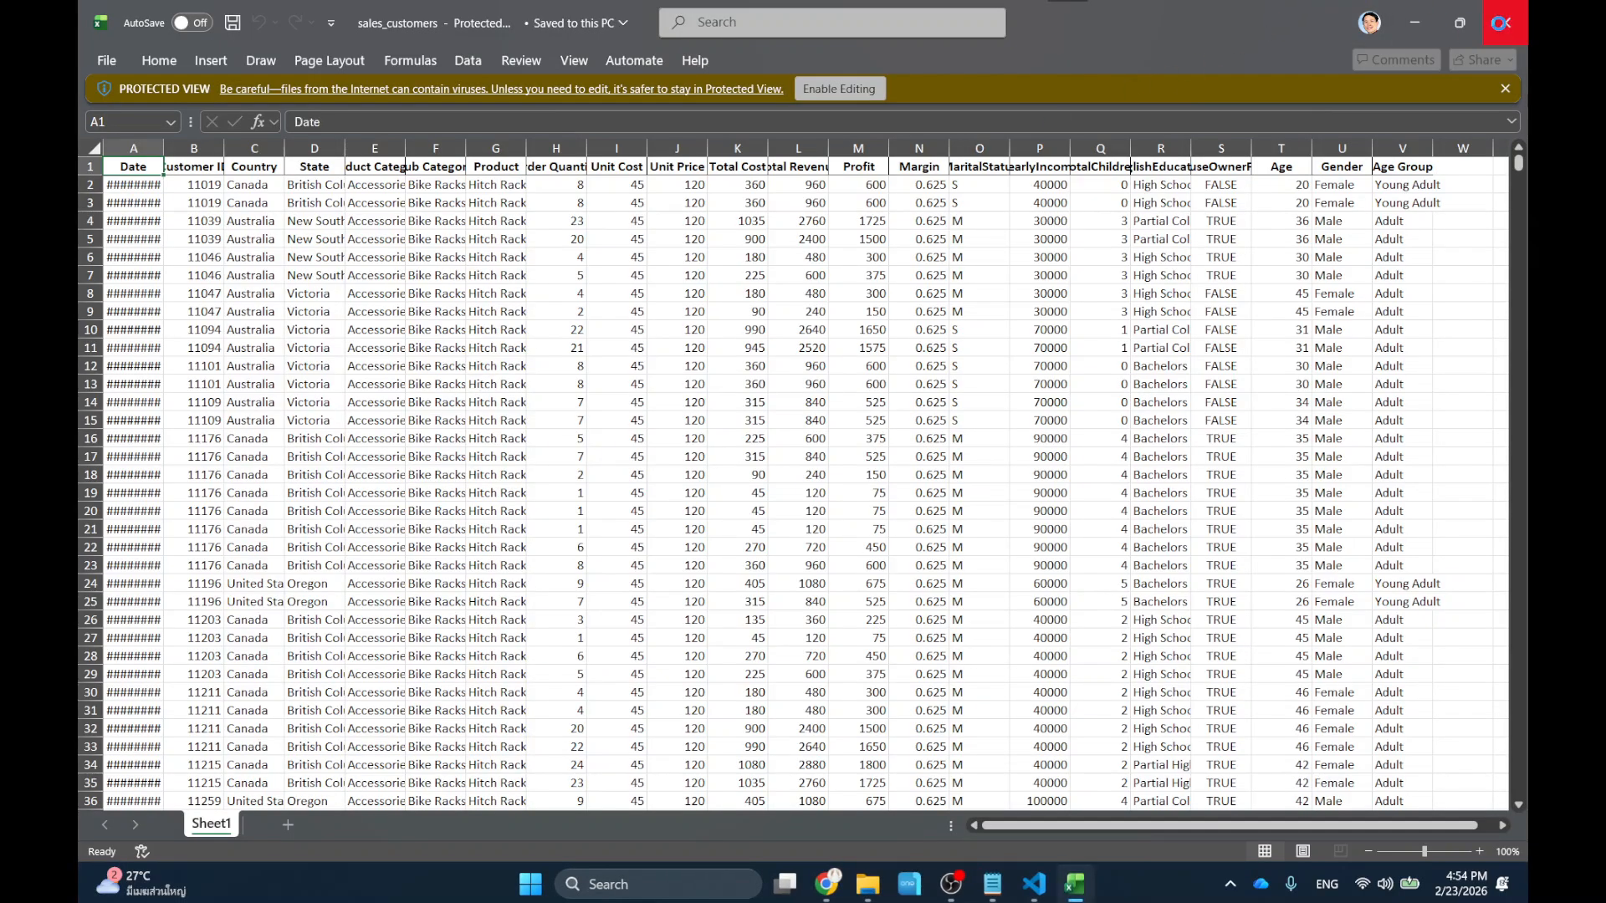
pyautogui.click(1505, 13)
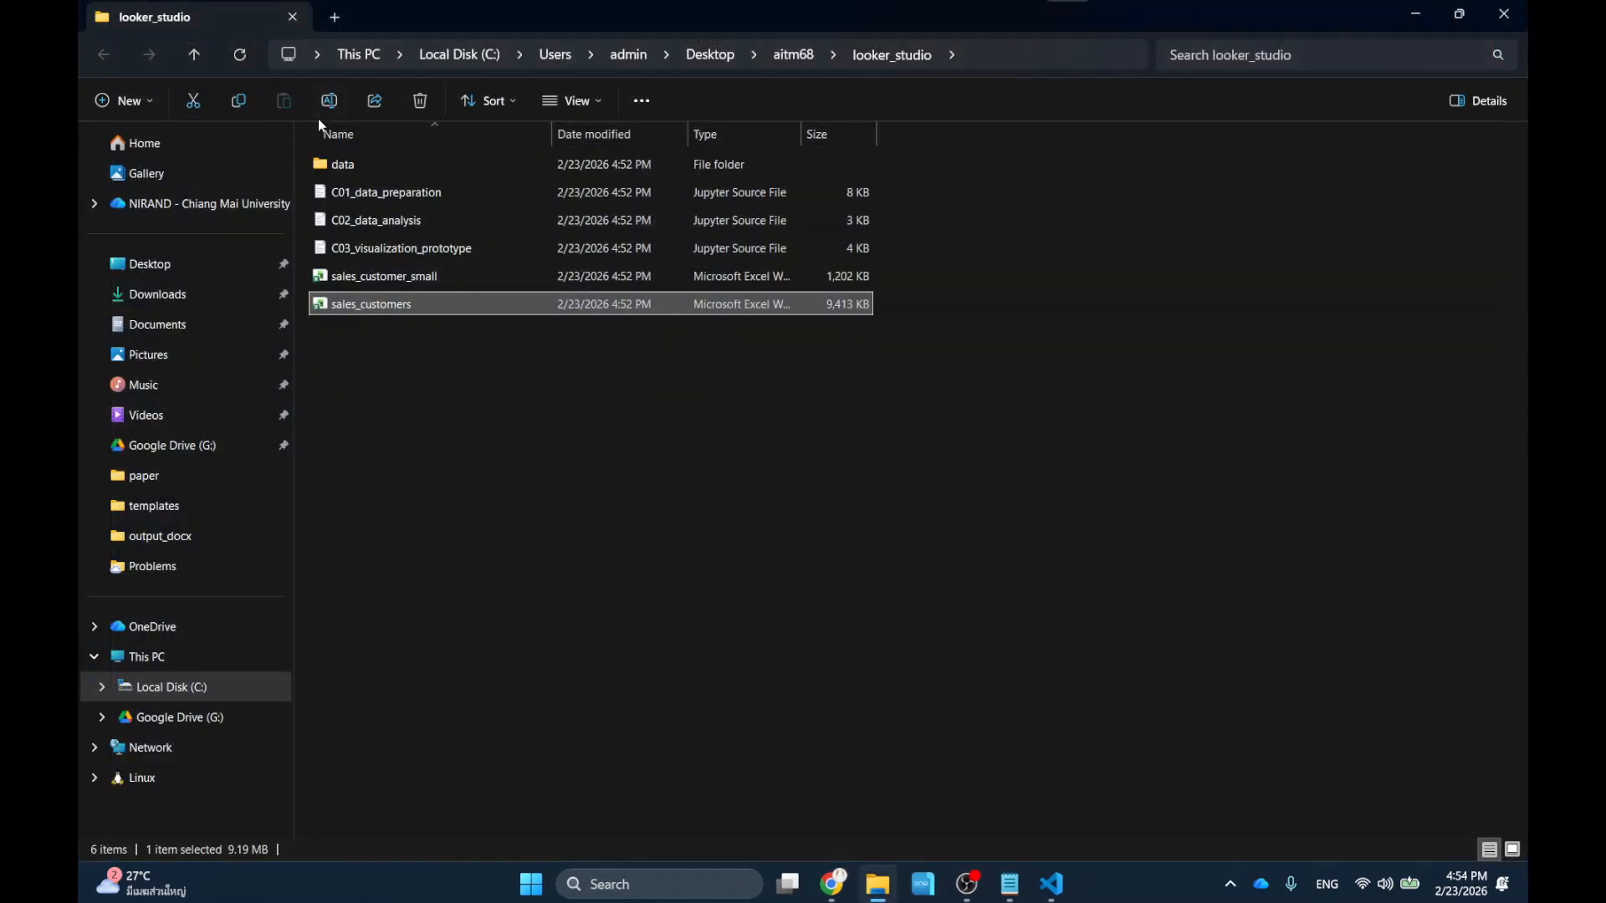
# Open the sales workbook from the data folder and fit the Date column's width to its contents.
pyautogui.doubleClick(343, 163)
pyautogui.click(340, 196)
pyautogui.doubleClick(340, 194)
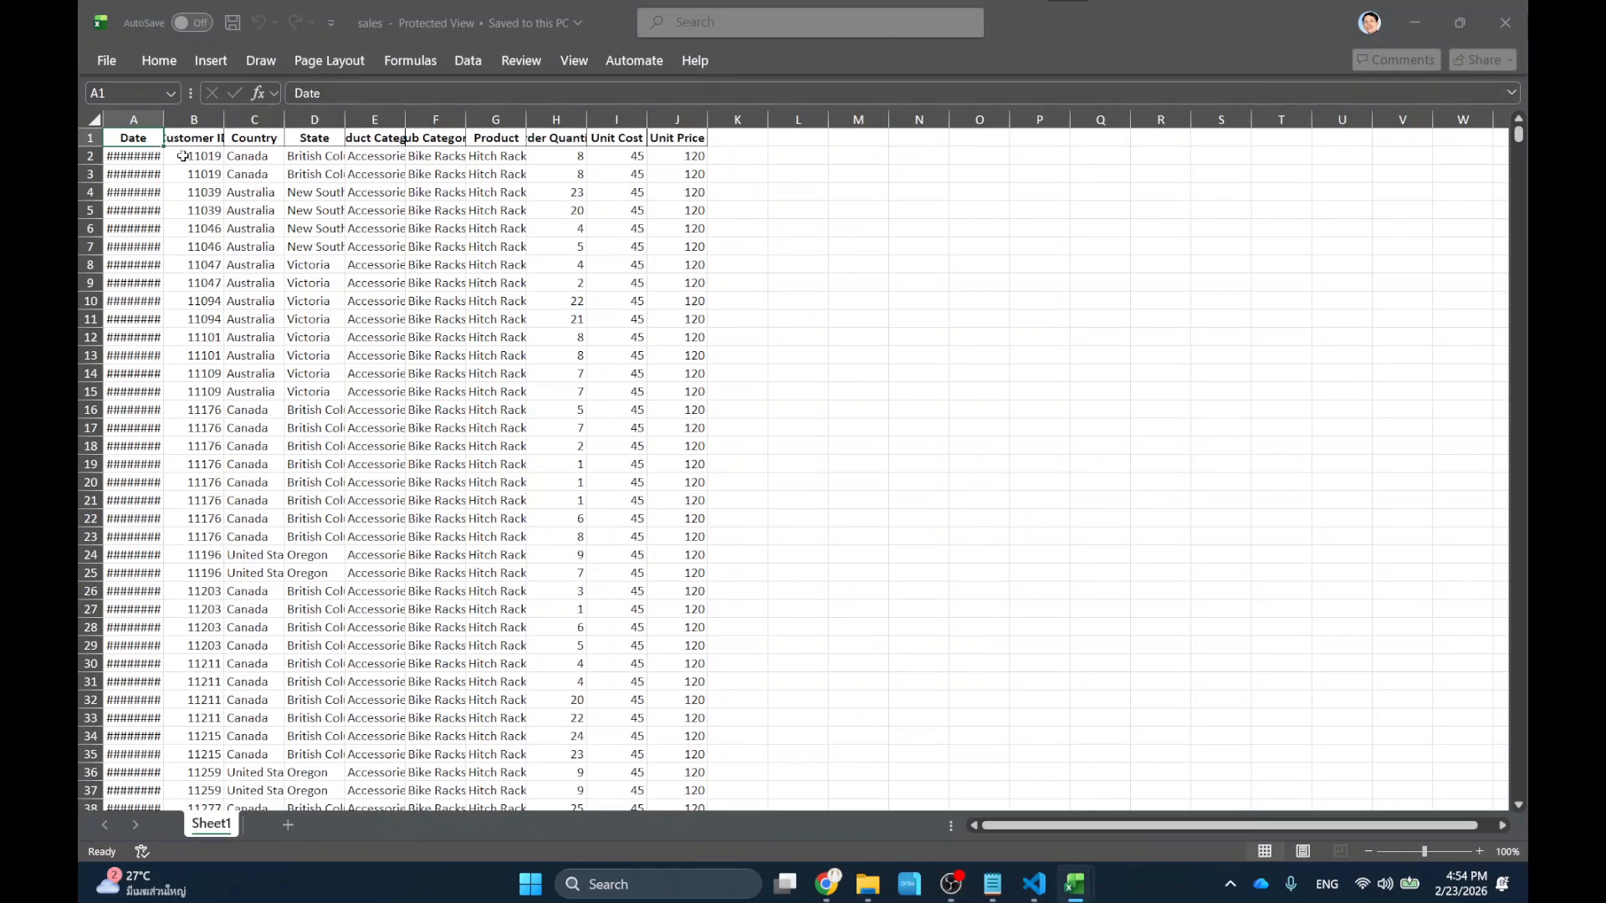
pyautogui.doubleClick(164, 119)
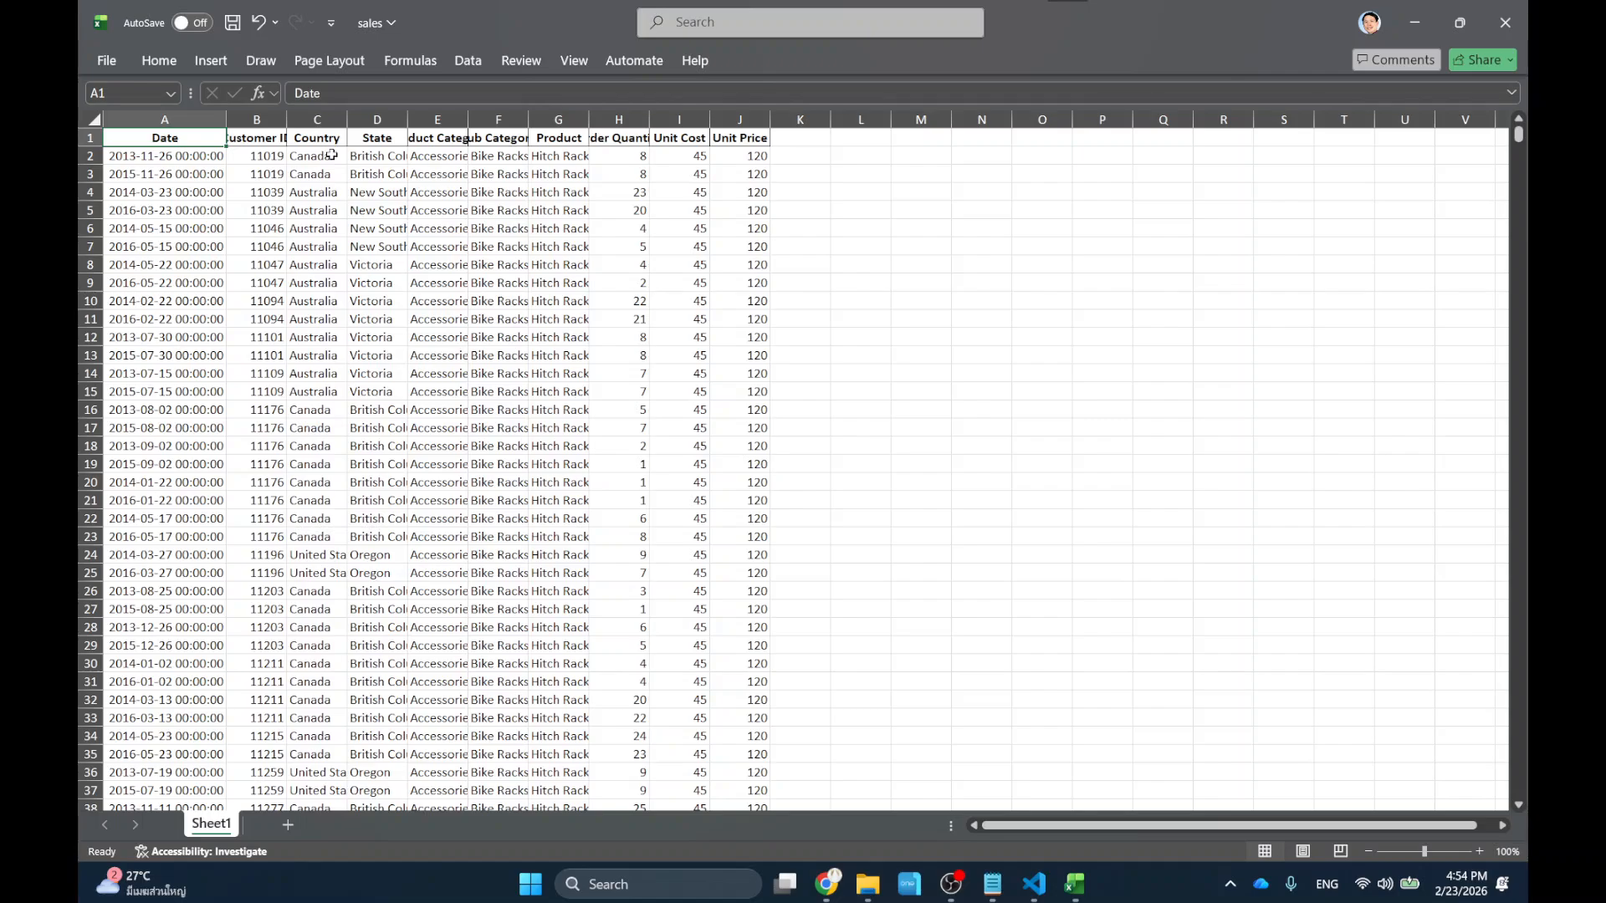
# Fit the Customer ID column's width to its contents and select the customer IDs in B2:B11.
pyautogui.scroll(2, 445, 356)
pyautogui.scroll(5, 445, 357)
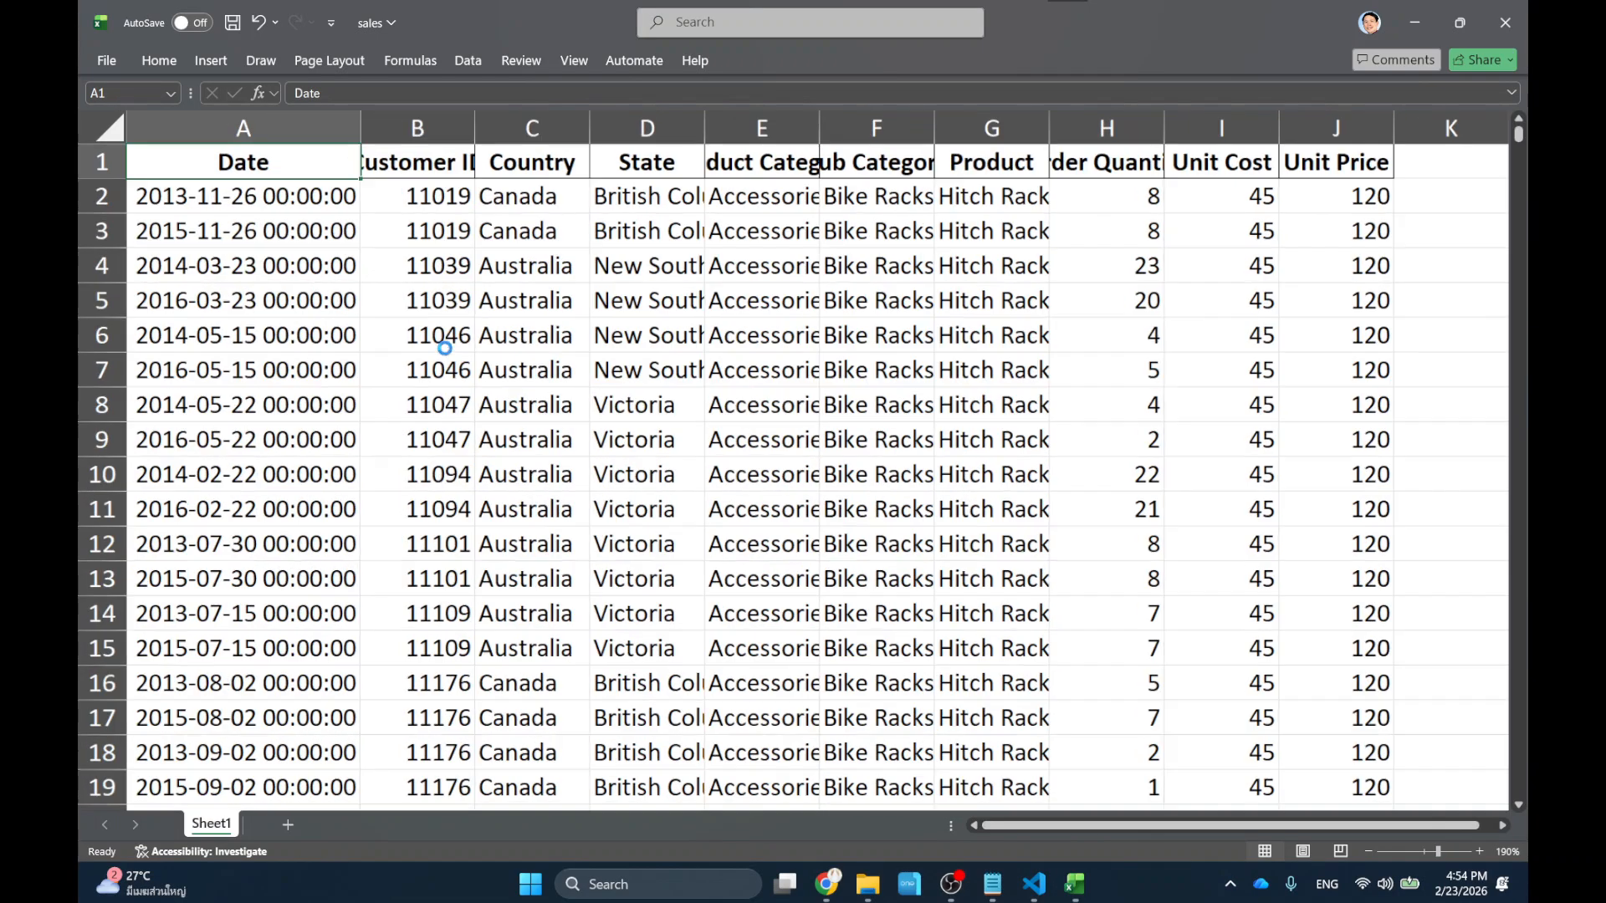
pyautogui.click(289, 132)
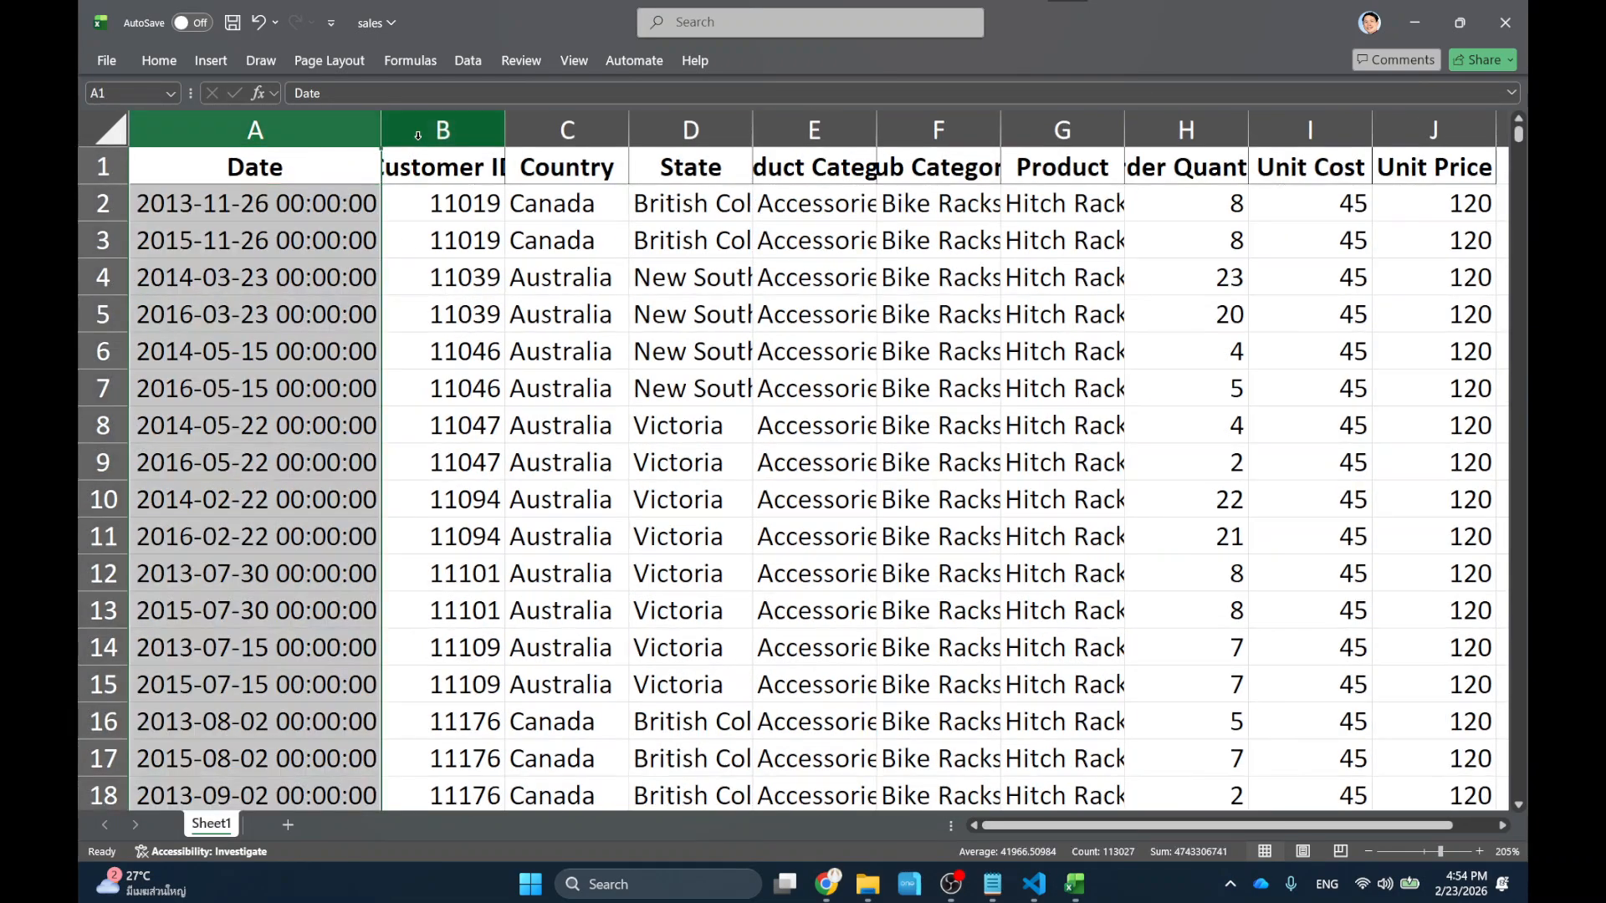
pyautogui.doubleClick(504, 130)
pyautogui.click(473, 130)
pyautogui.moveTo(460, 205); pyautogui.dragTo(465, 537)
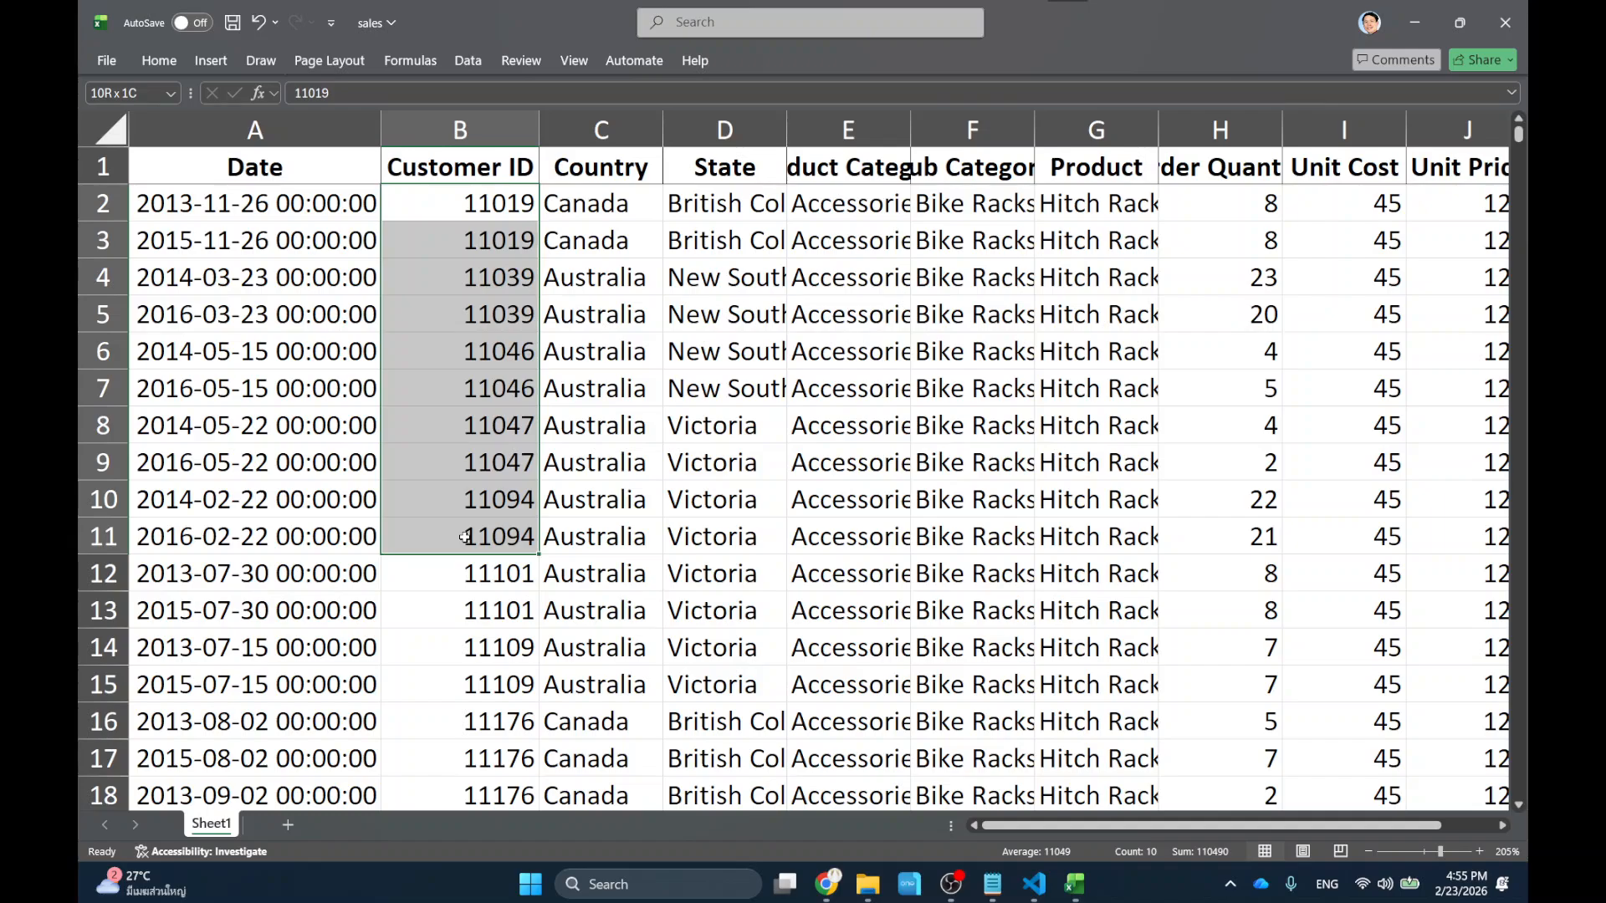
# Select the Country column, fit the State column's width to its contents, and select the State column.
pyautogui.click(625, 127)
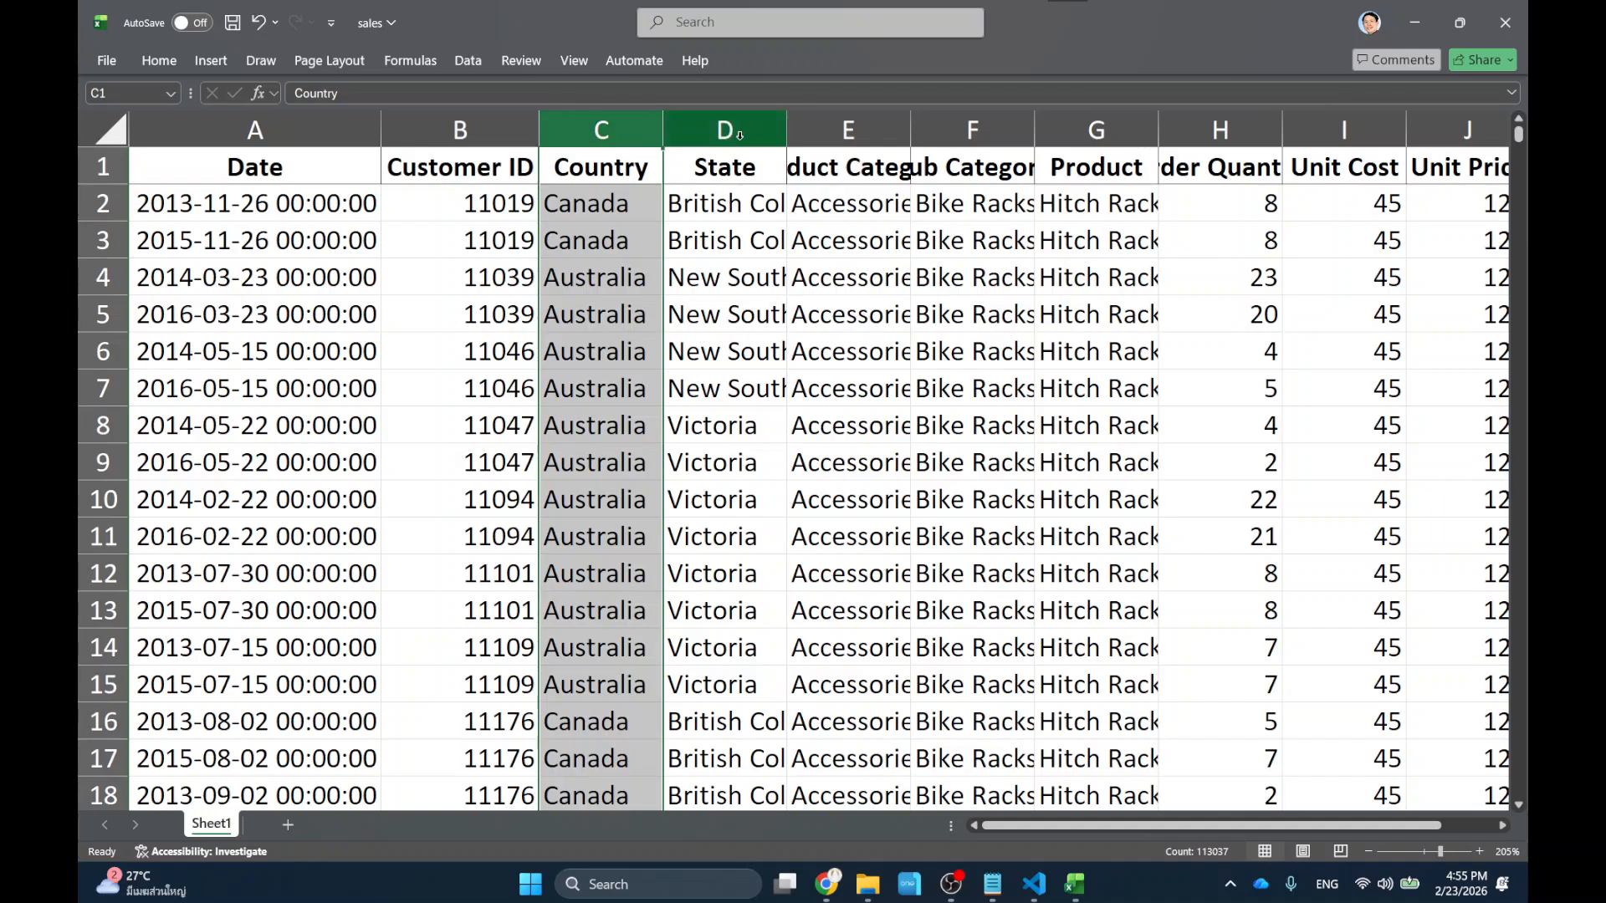
pyautogui.doubleClick(785, 117)
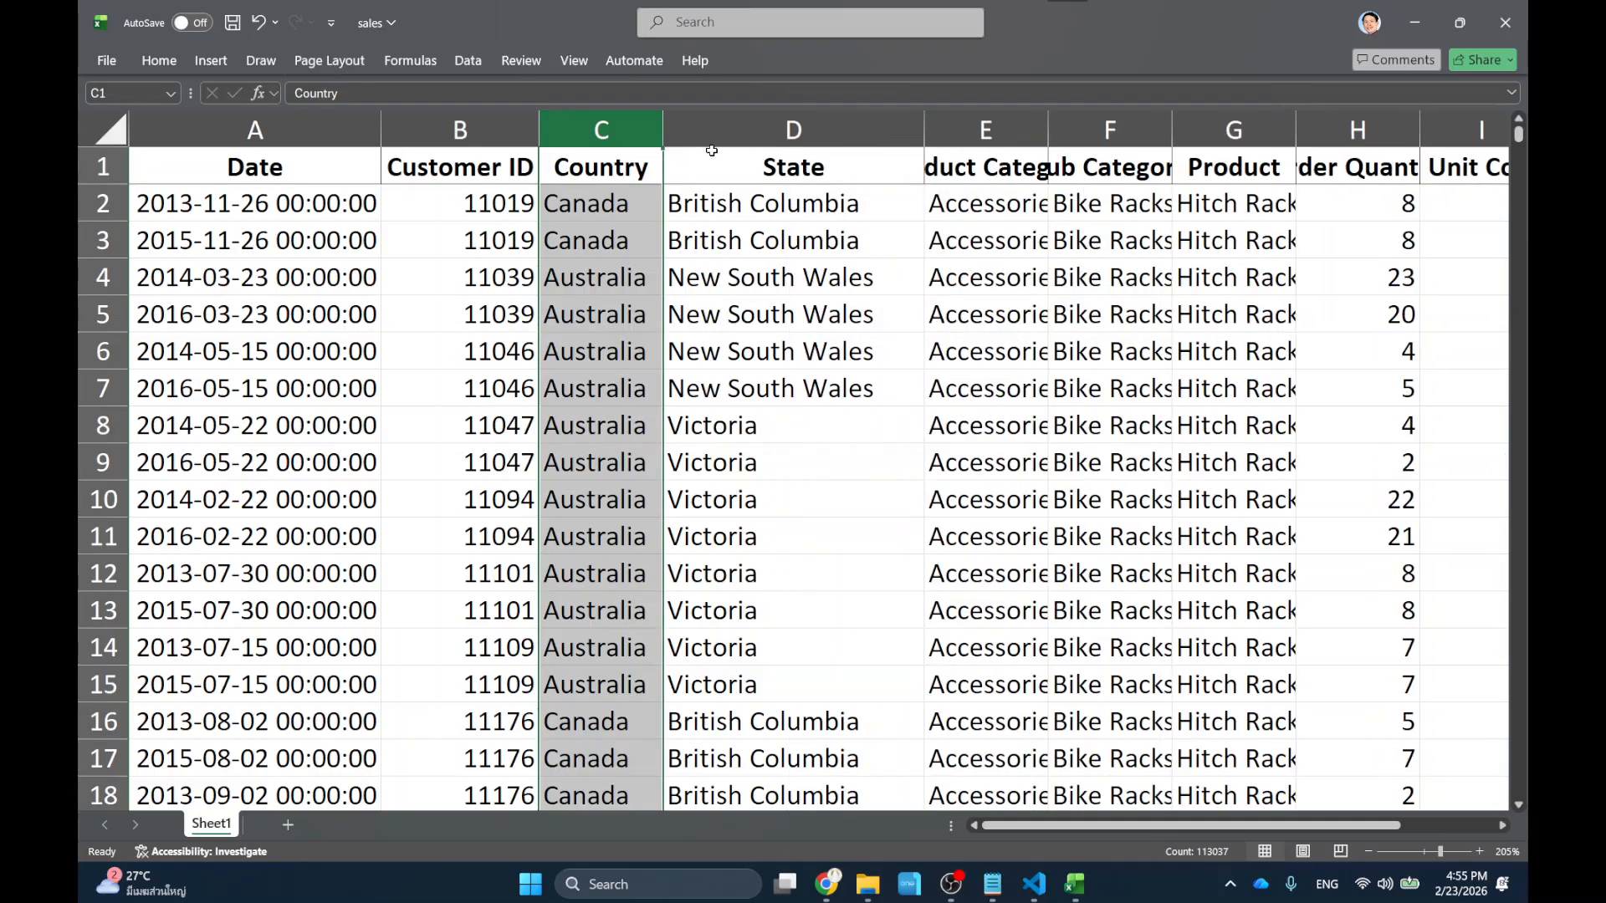
pyautogui.click(766, 134)
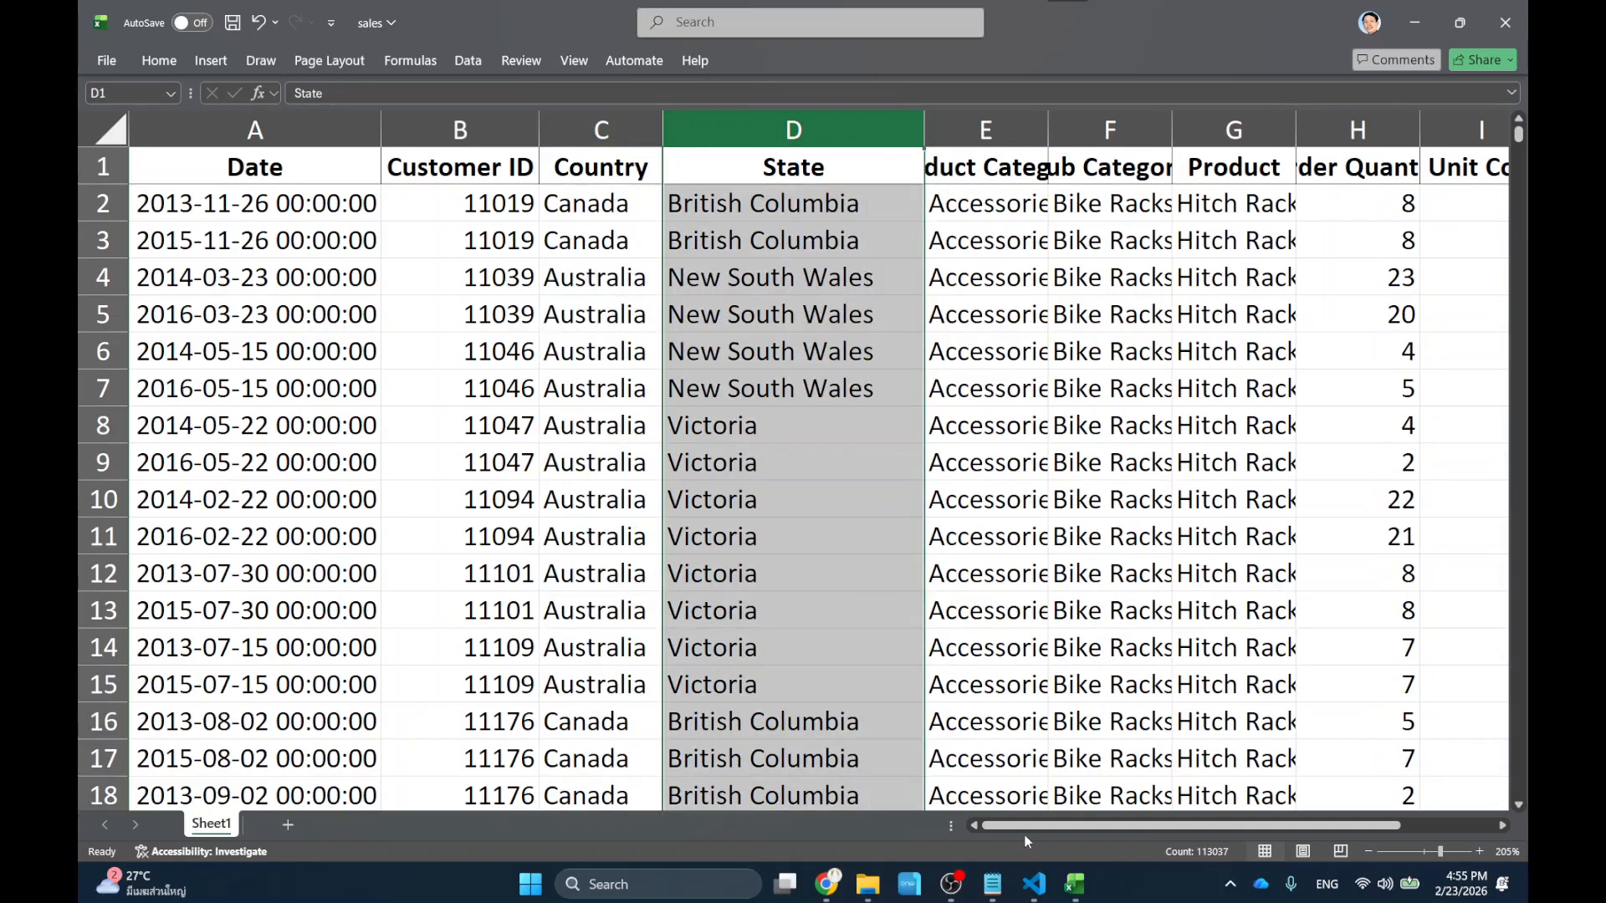
# Fit the Product Category column's width to its contents and look through its entries from cell E2 down.
pyautogui.hscroll(3, 931, 389)
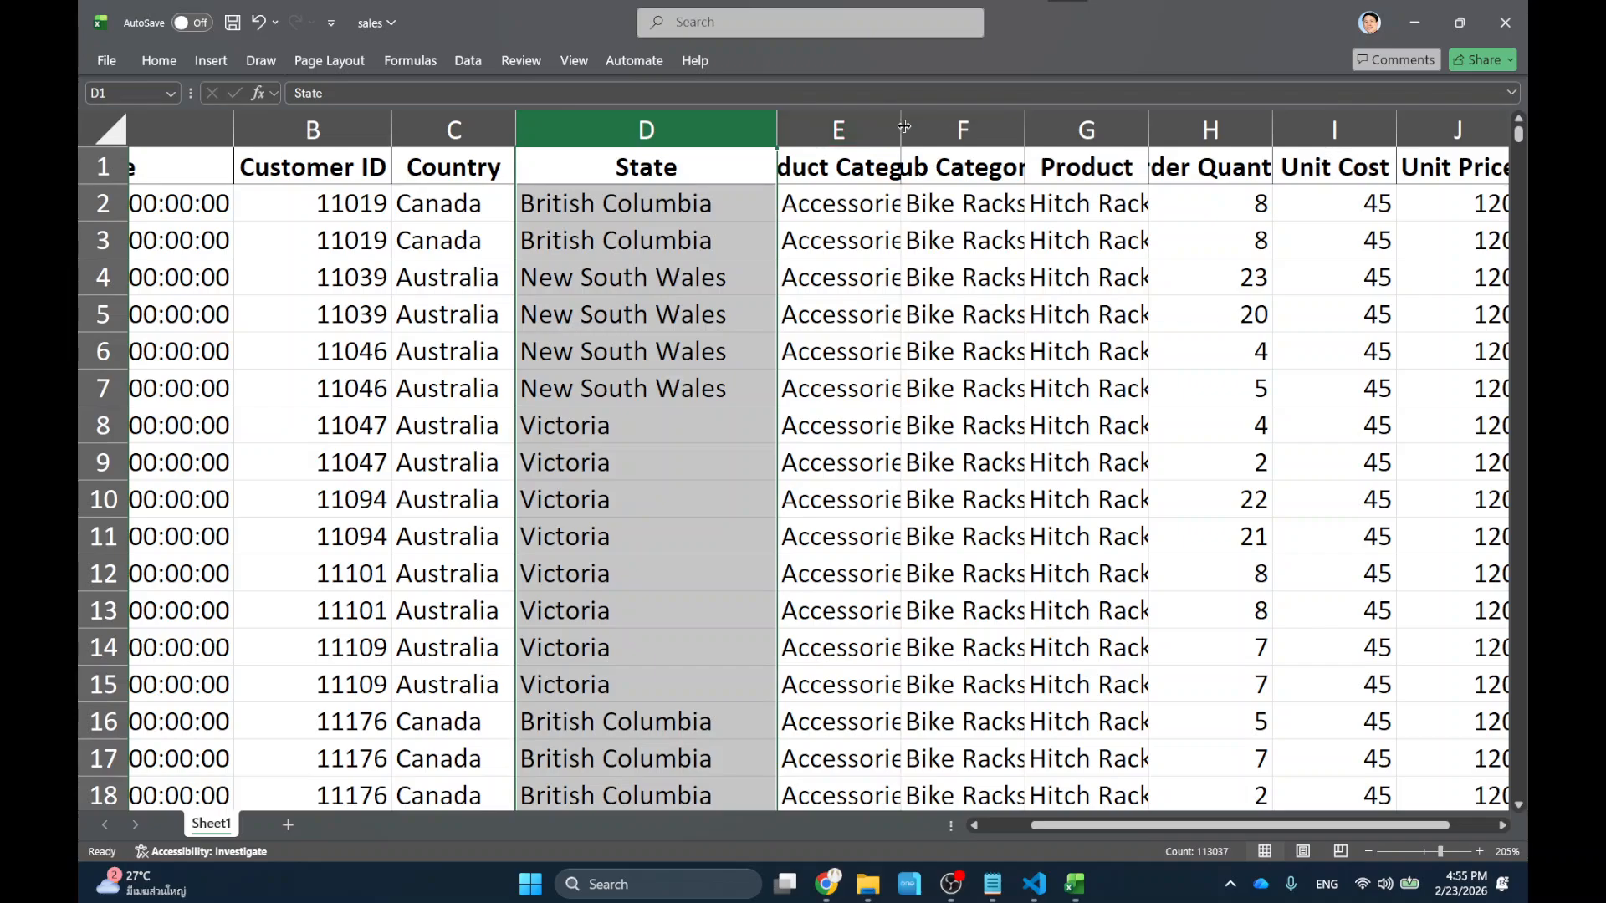
pyautogui.doubleClick(901, 126)
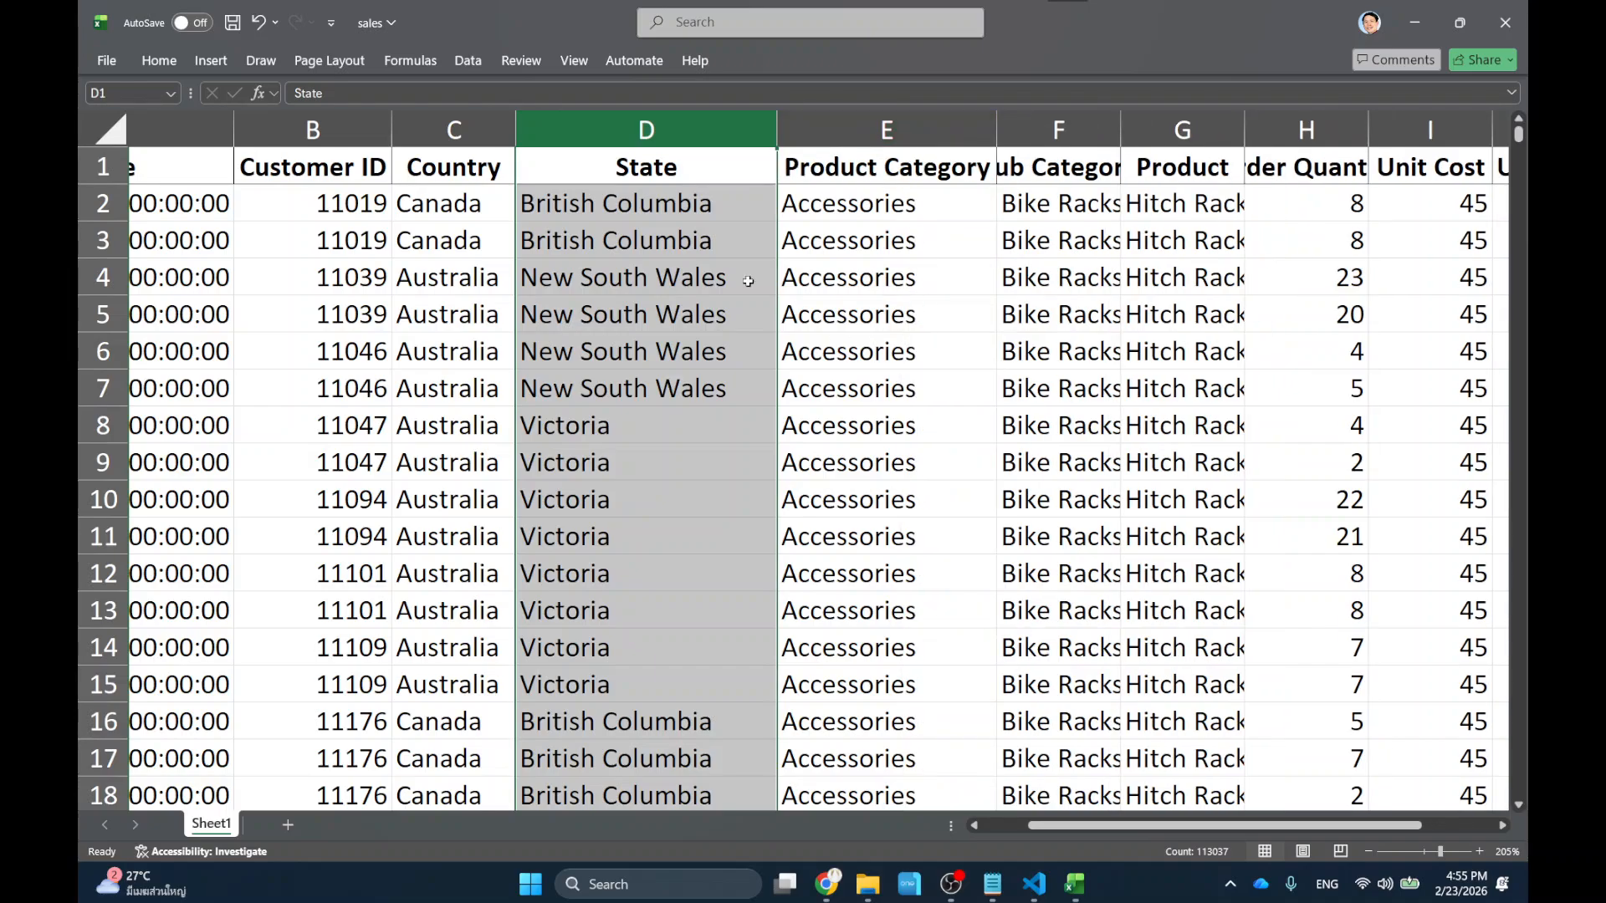
pyautogui.click(842, 211)
pyautogui.scroll(-20, 895, 334)
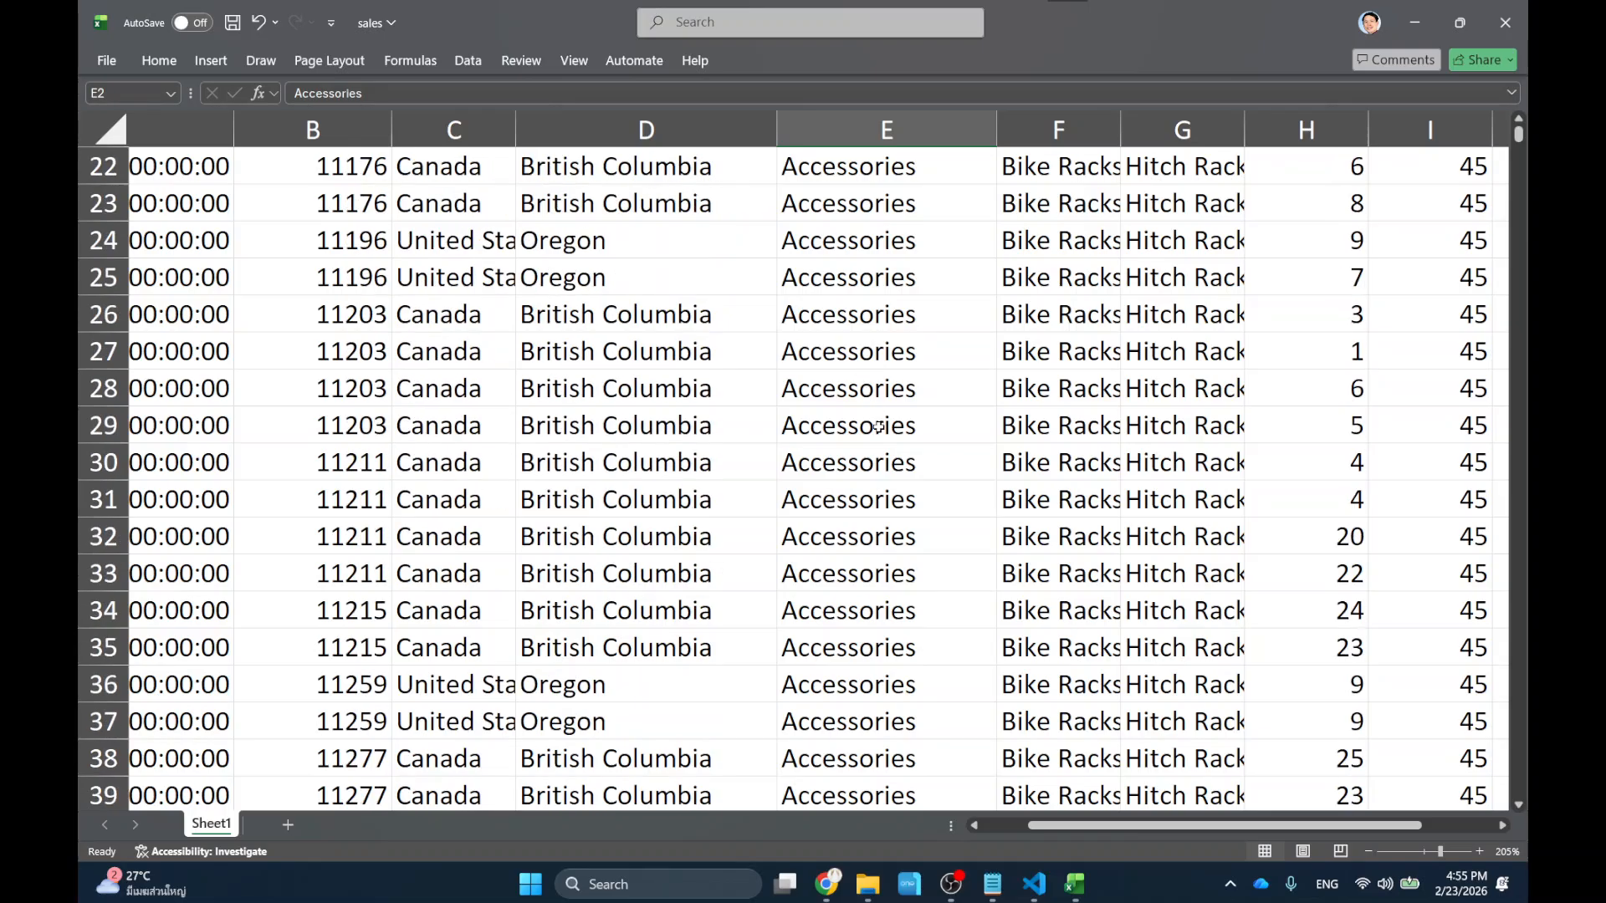
pyautogui.scroll(16, 891, 421)
pyautogui.scroll(10, 891, 421)
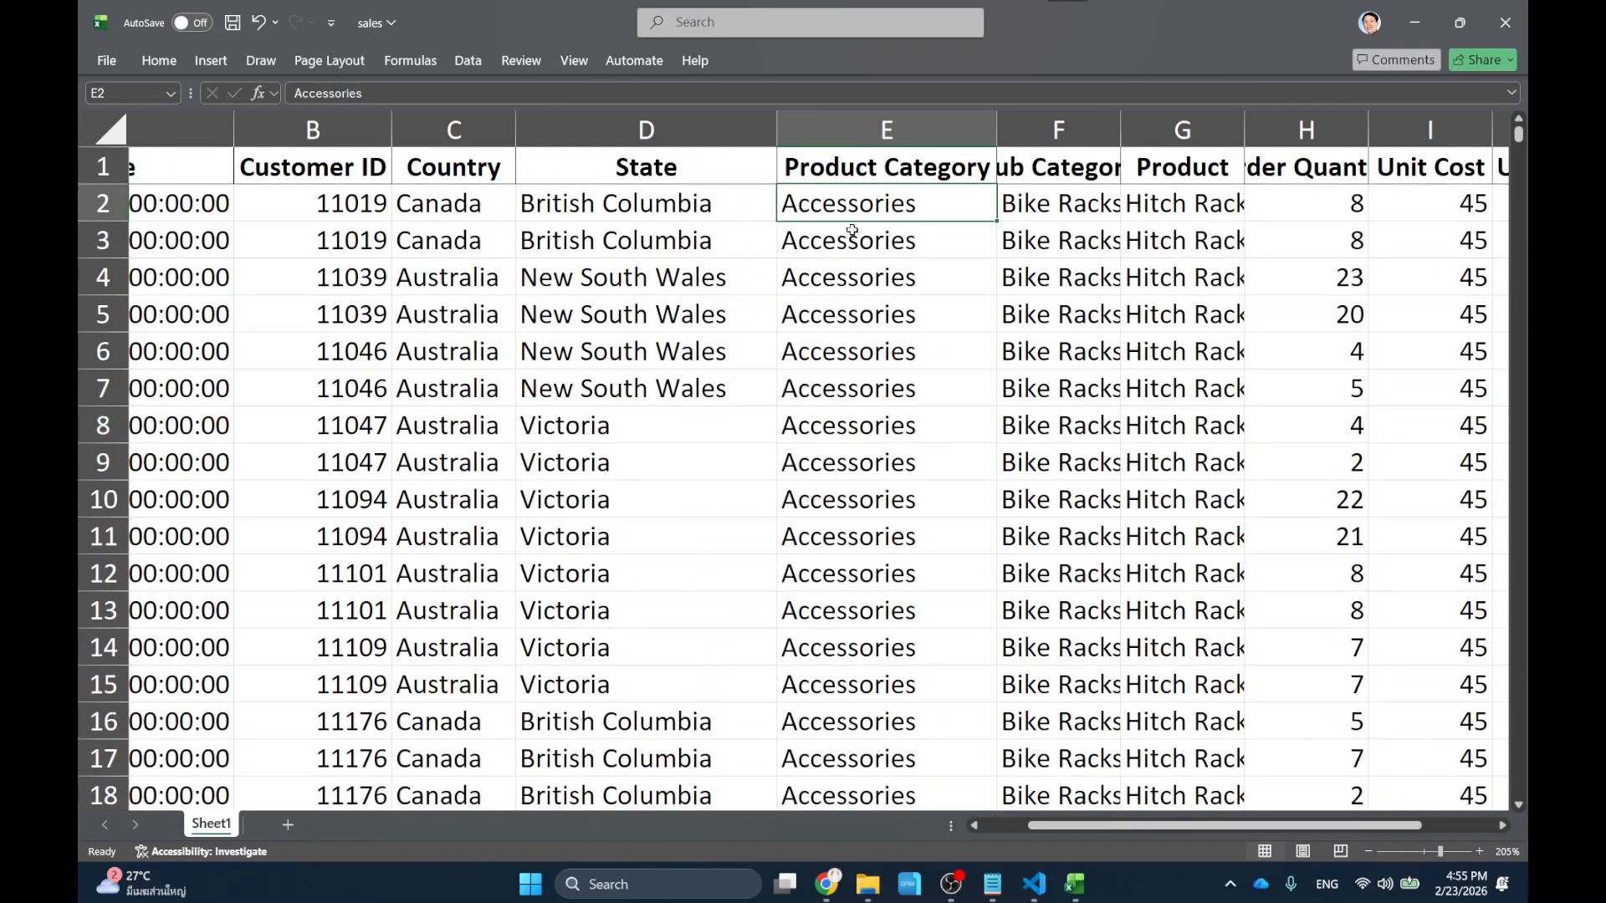
# Fit the Sub Category and Product columns to their contents and select columns E to G.
pyautogui.hscroll(3, 1087, 820)
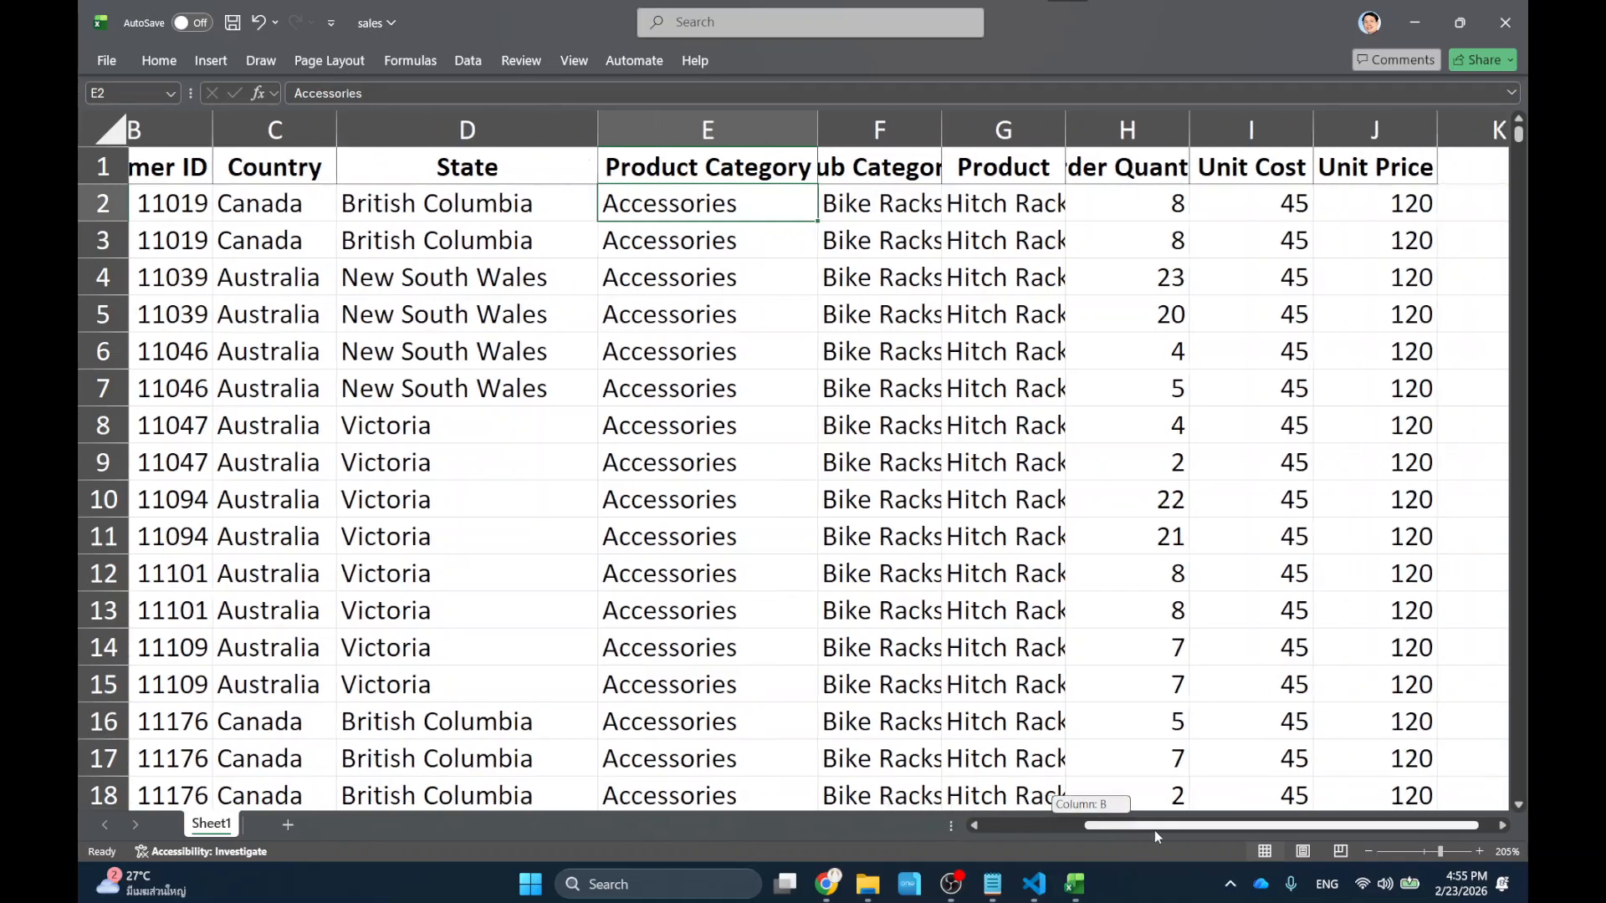
pyautogui.doubleClick(900, 136)
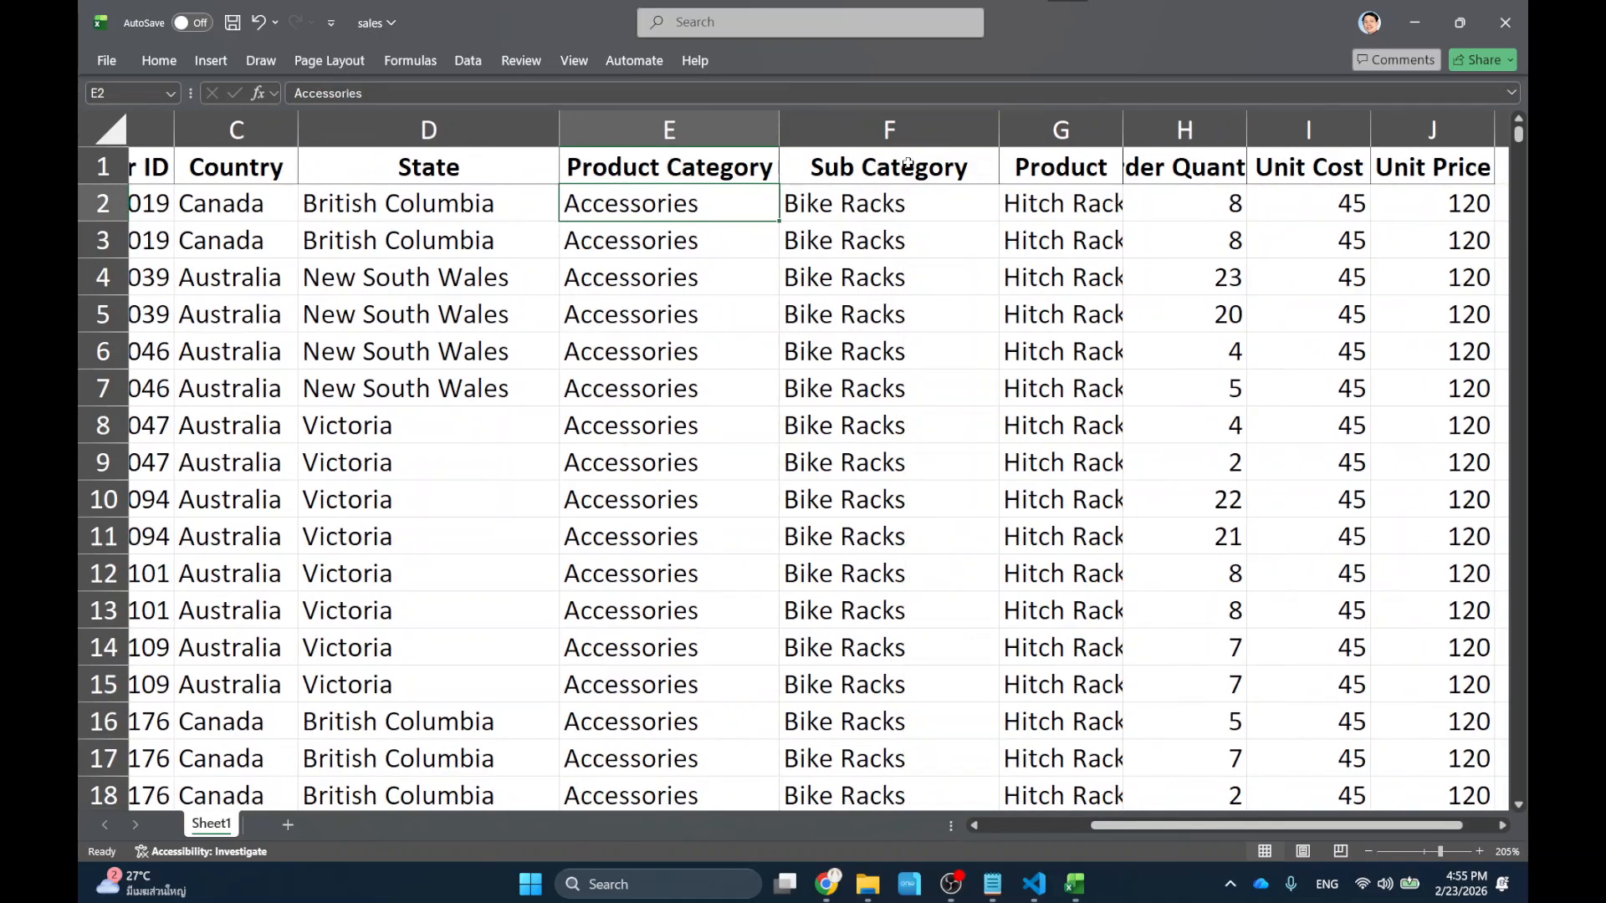
pyautogui.click(908, 166)
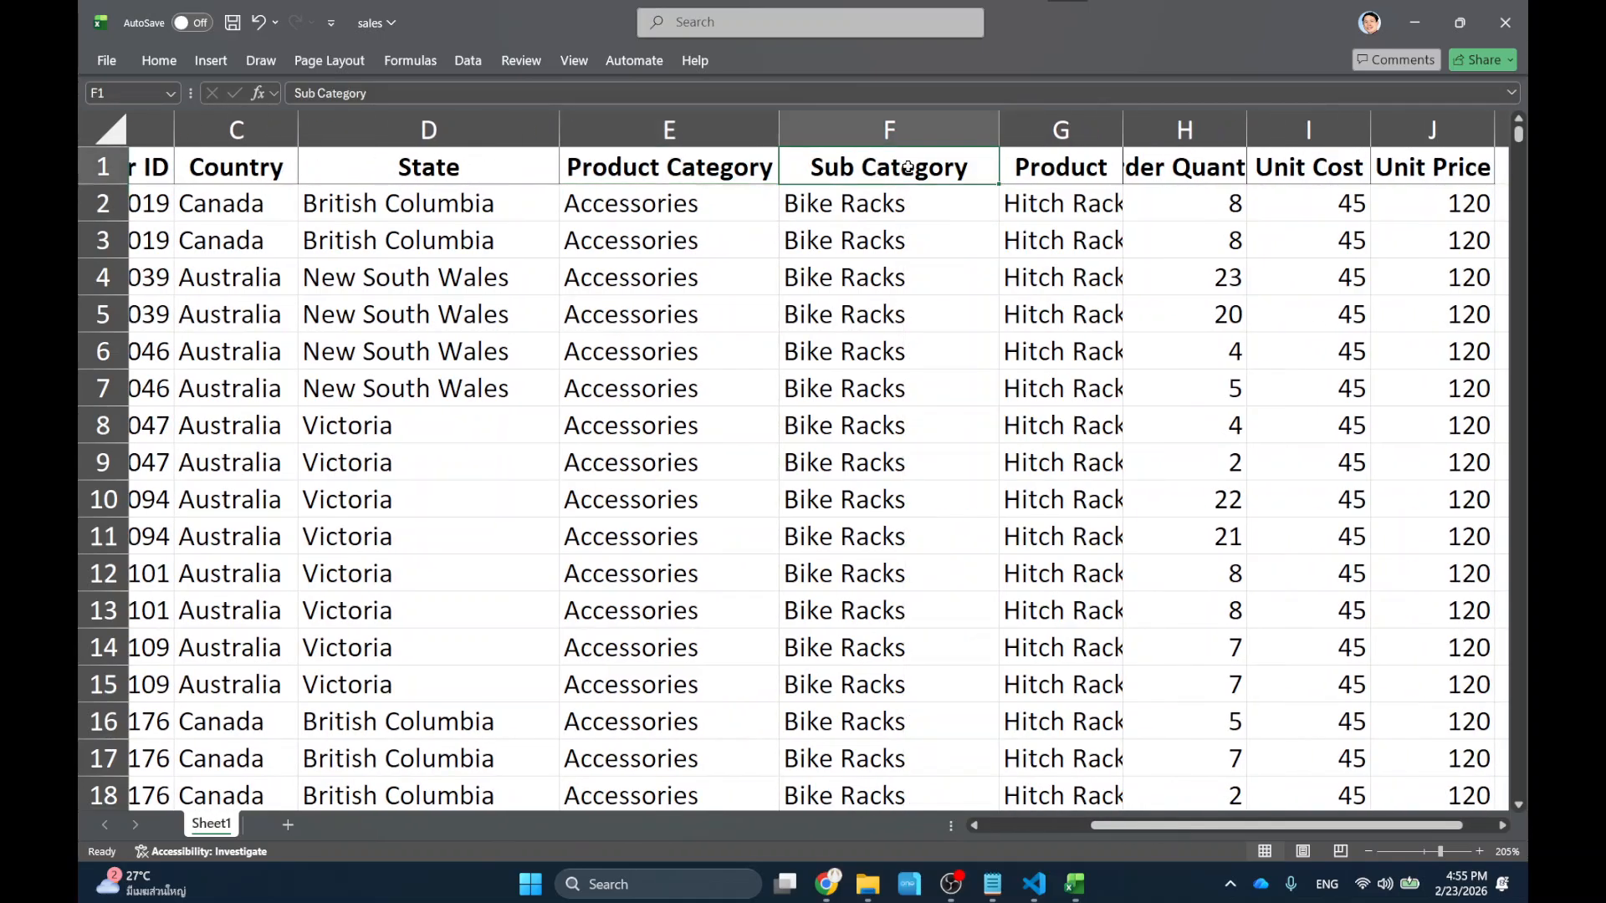
pyautogui.doubleClick(1121, 123)
pyautogui.moveTo(669, 130); pyautogui.dragTo(1123, 123)
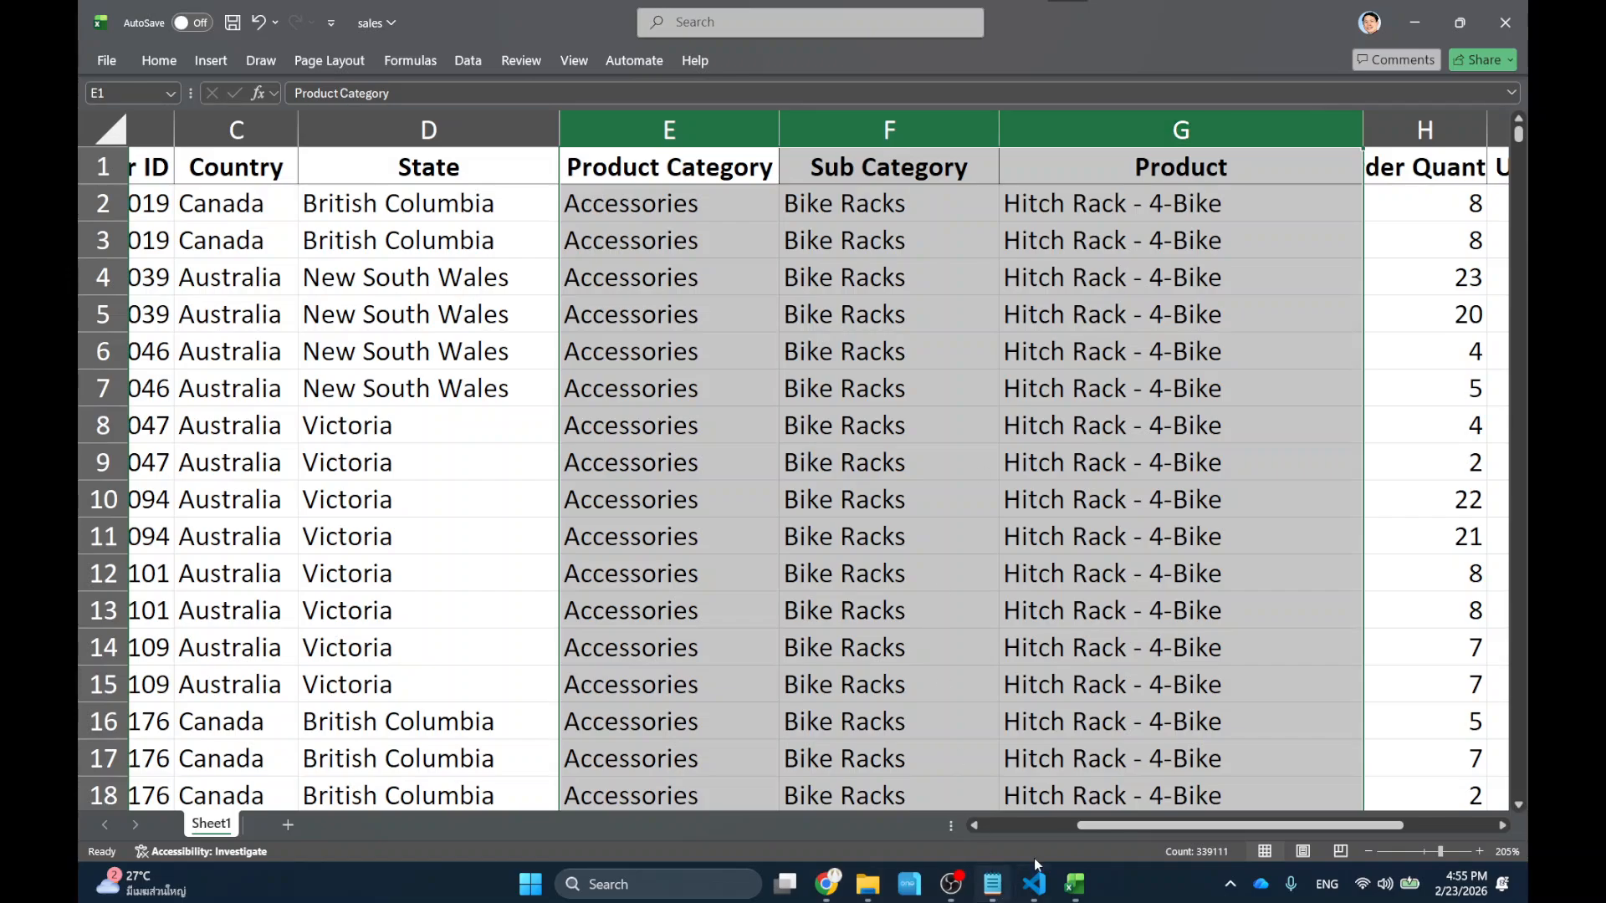
# Fit the Order Quantity column's width to its contents and select its first value in H2.
pyautogui.click(1057, 826)
pyautogui.moveTo(1054, 825); pyautogui.dragTo(1251, 826)
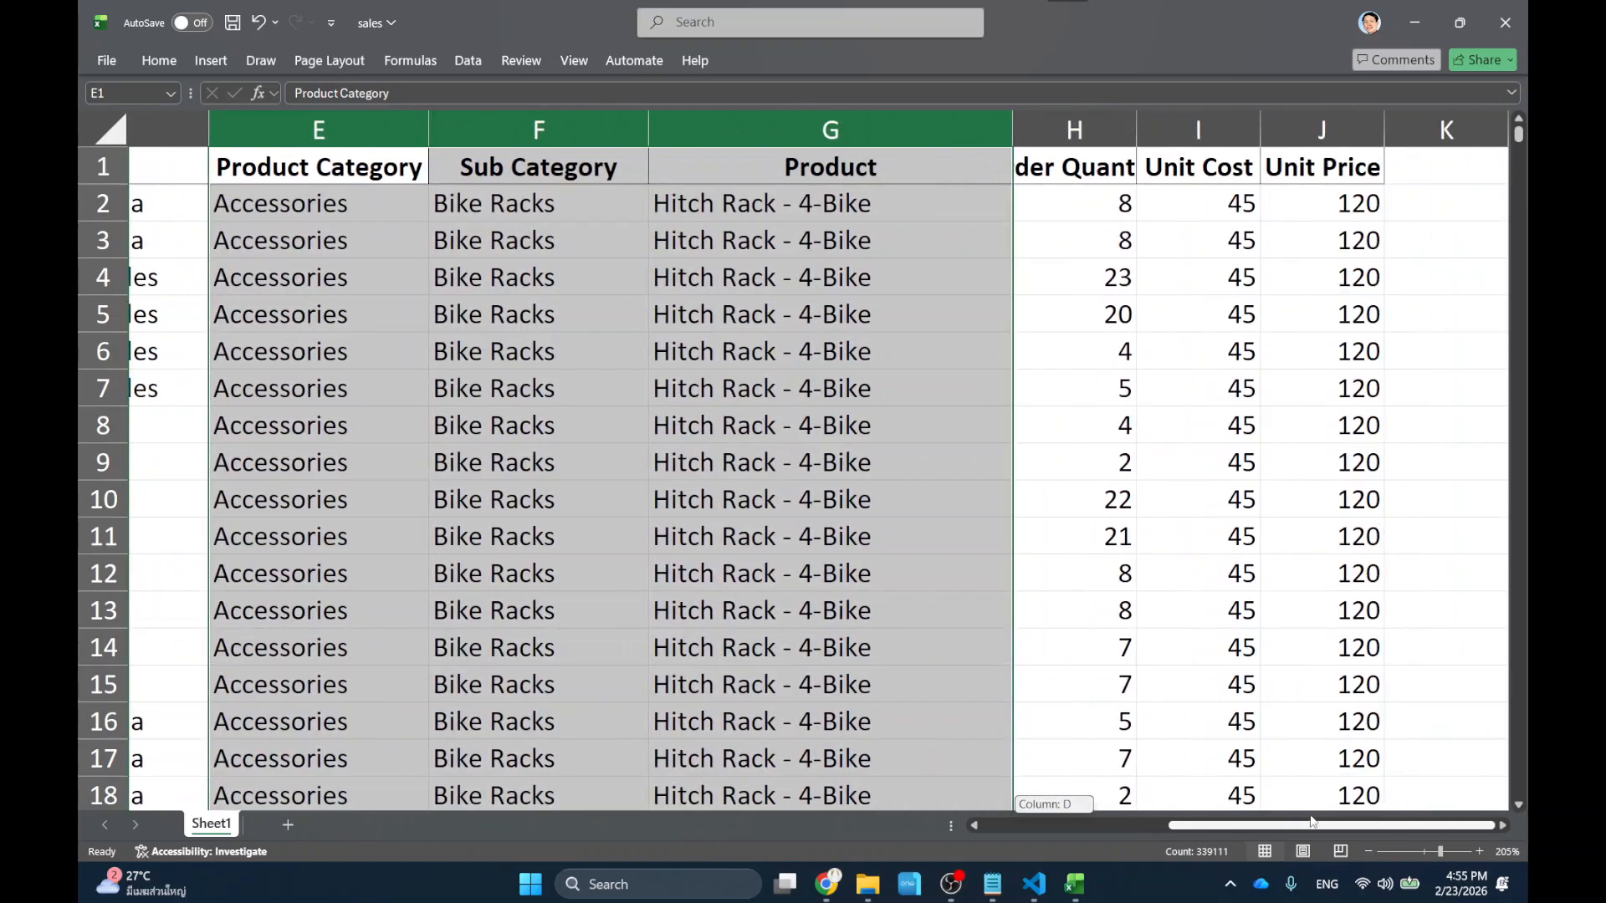
pyautogui.moveTo(1134, 132); pyautogui.dragTo(1135, 132)
pyautogui.doubleClick(1135, 132)
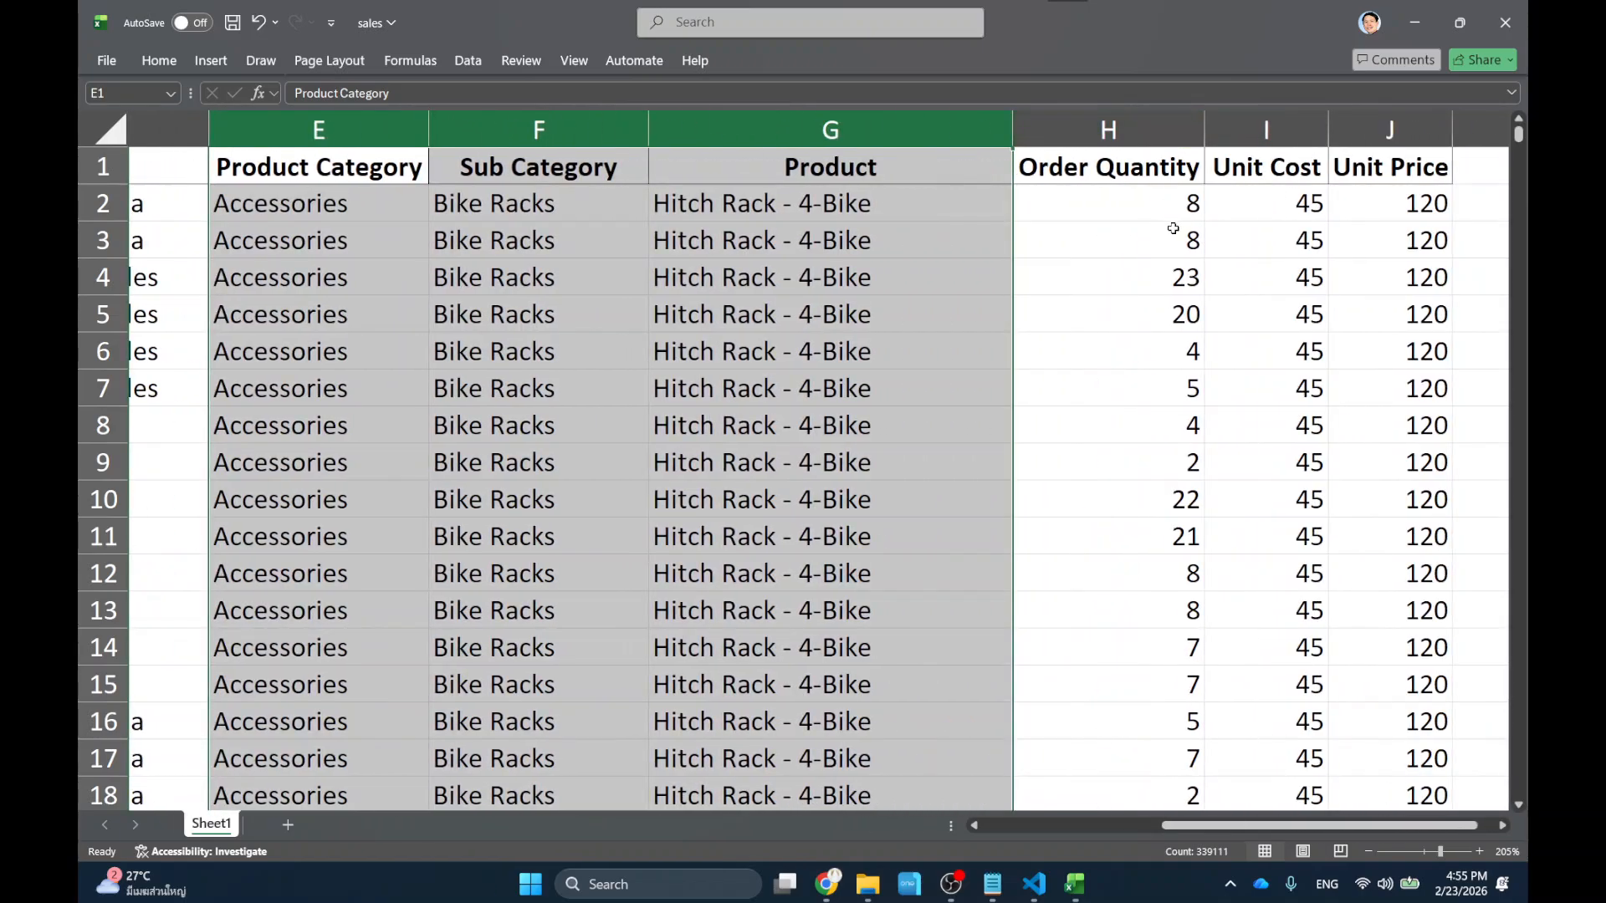
pyautogui.click(1115, 205)
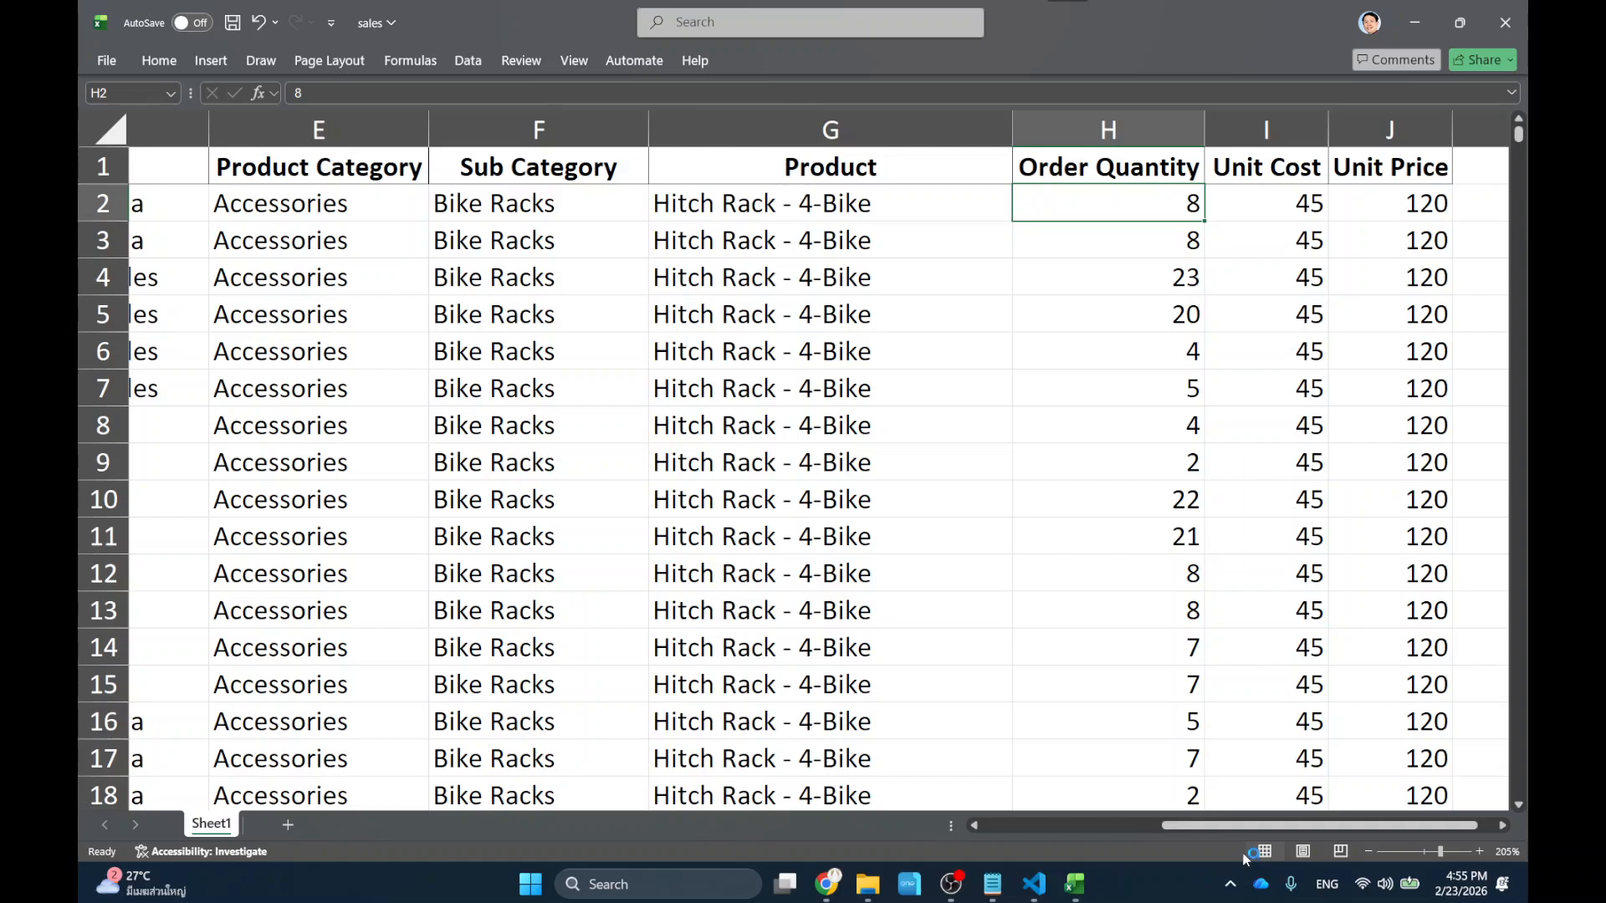
# Select the Unit Cost column, extend a selection over all columns from Unit Price back to Date, and view the last data rows.
pyautogui.click(1323, 127)
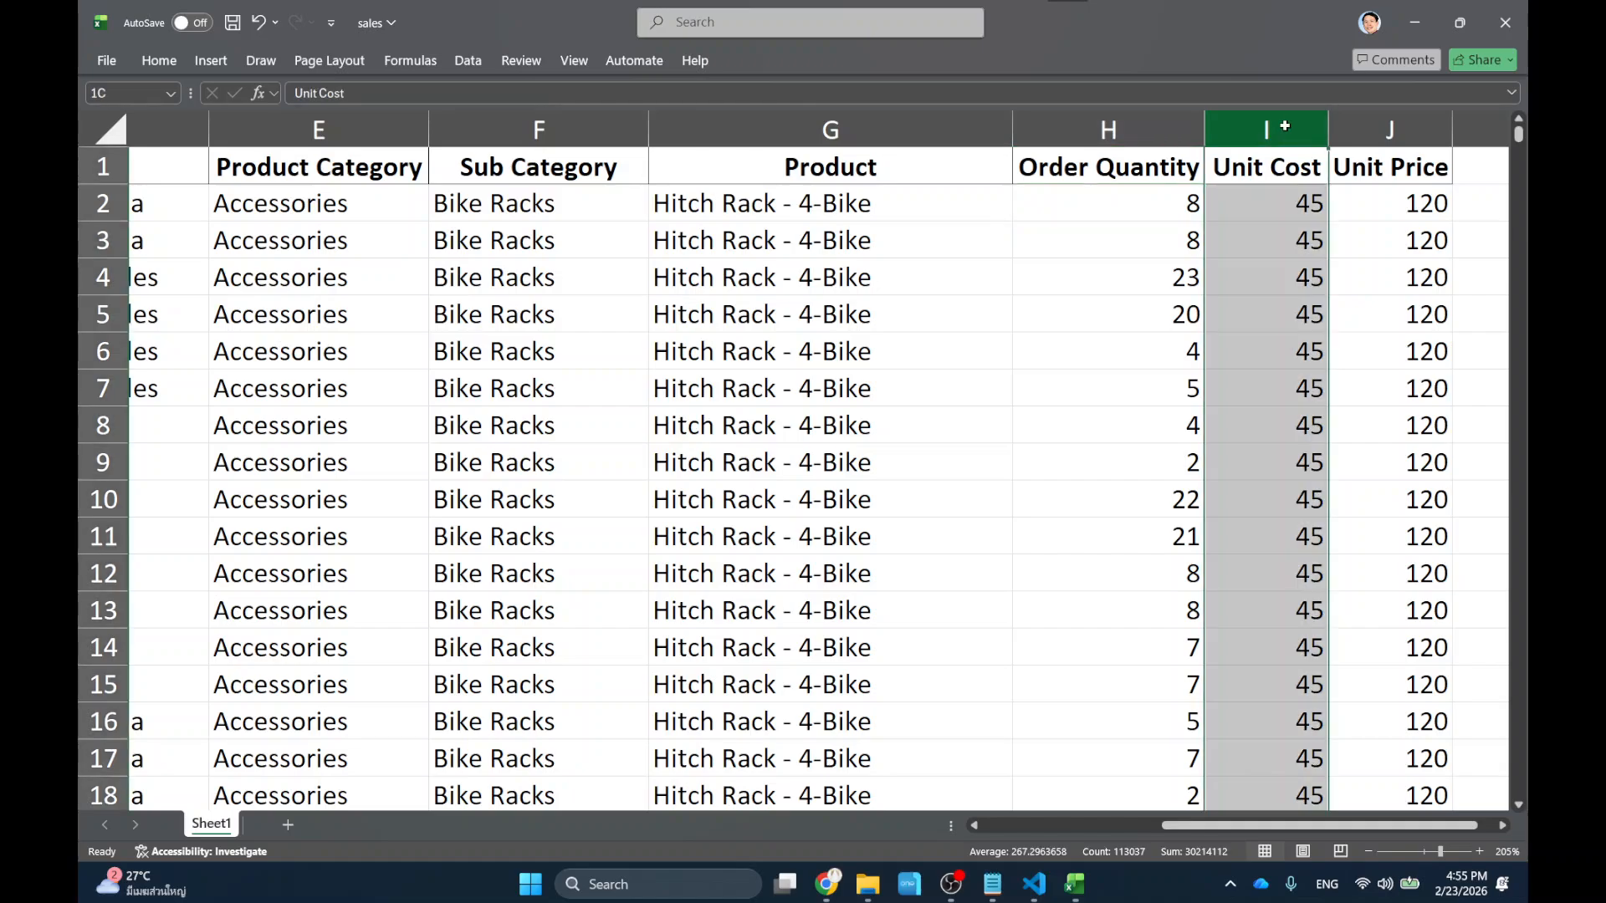
pyautogui.click(1394, 129)
pyautogui.moveTo(1395, 129); pyautogui.dragTo(74, 157)
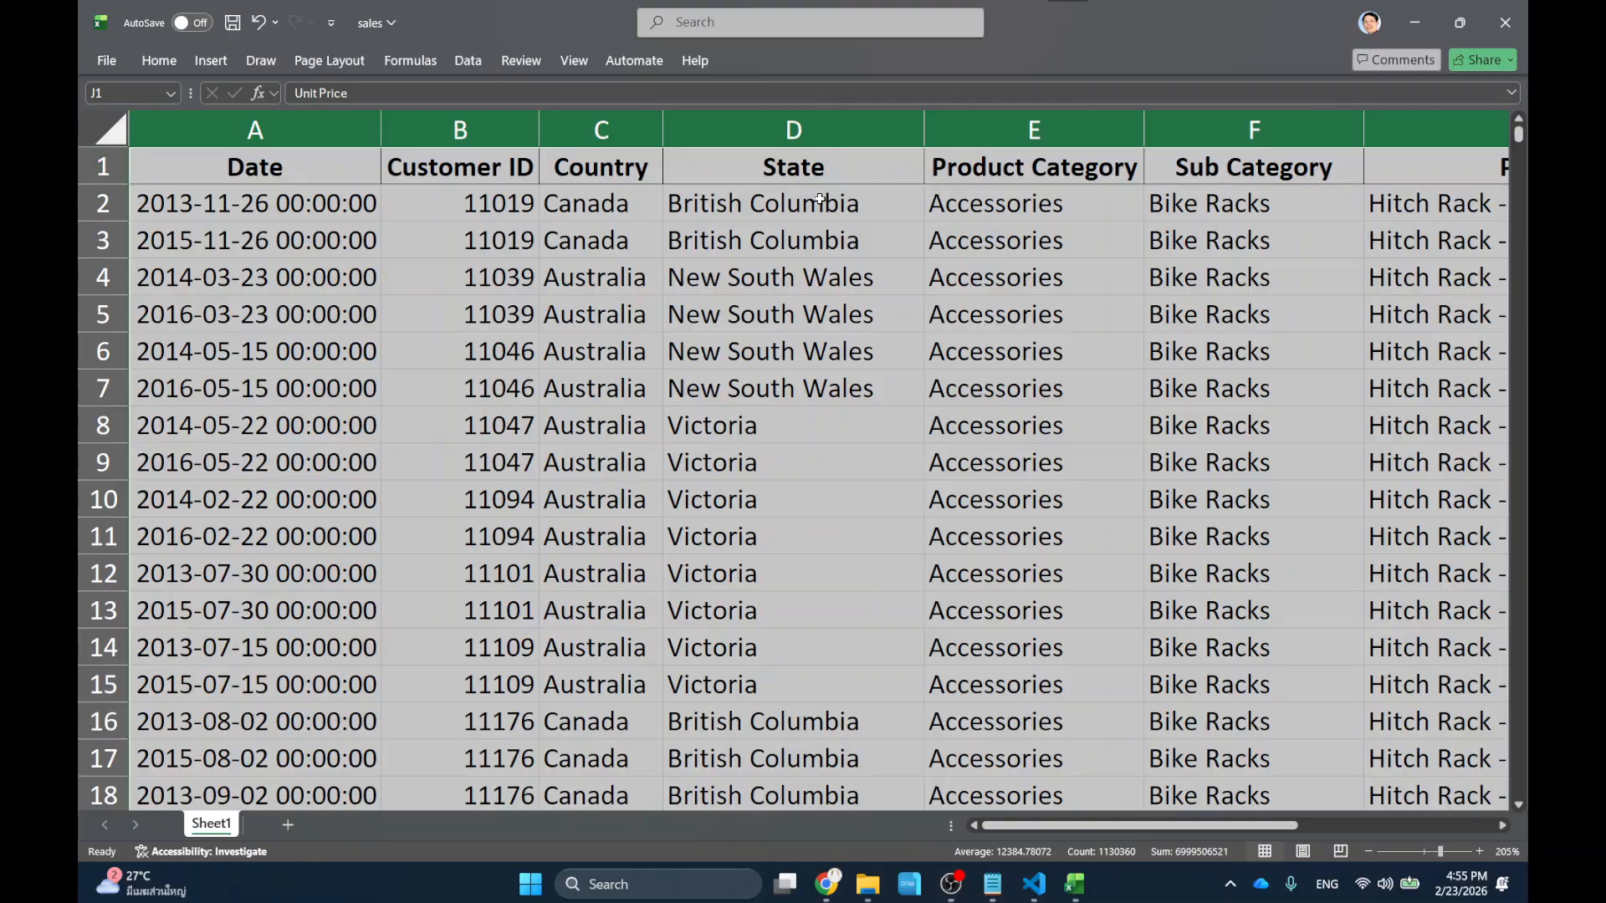
pyautogui.moveTo(1519, 134); pyautogui.dragTo(1464, 833)
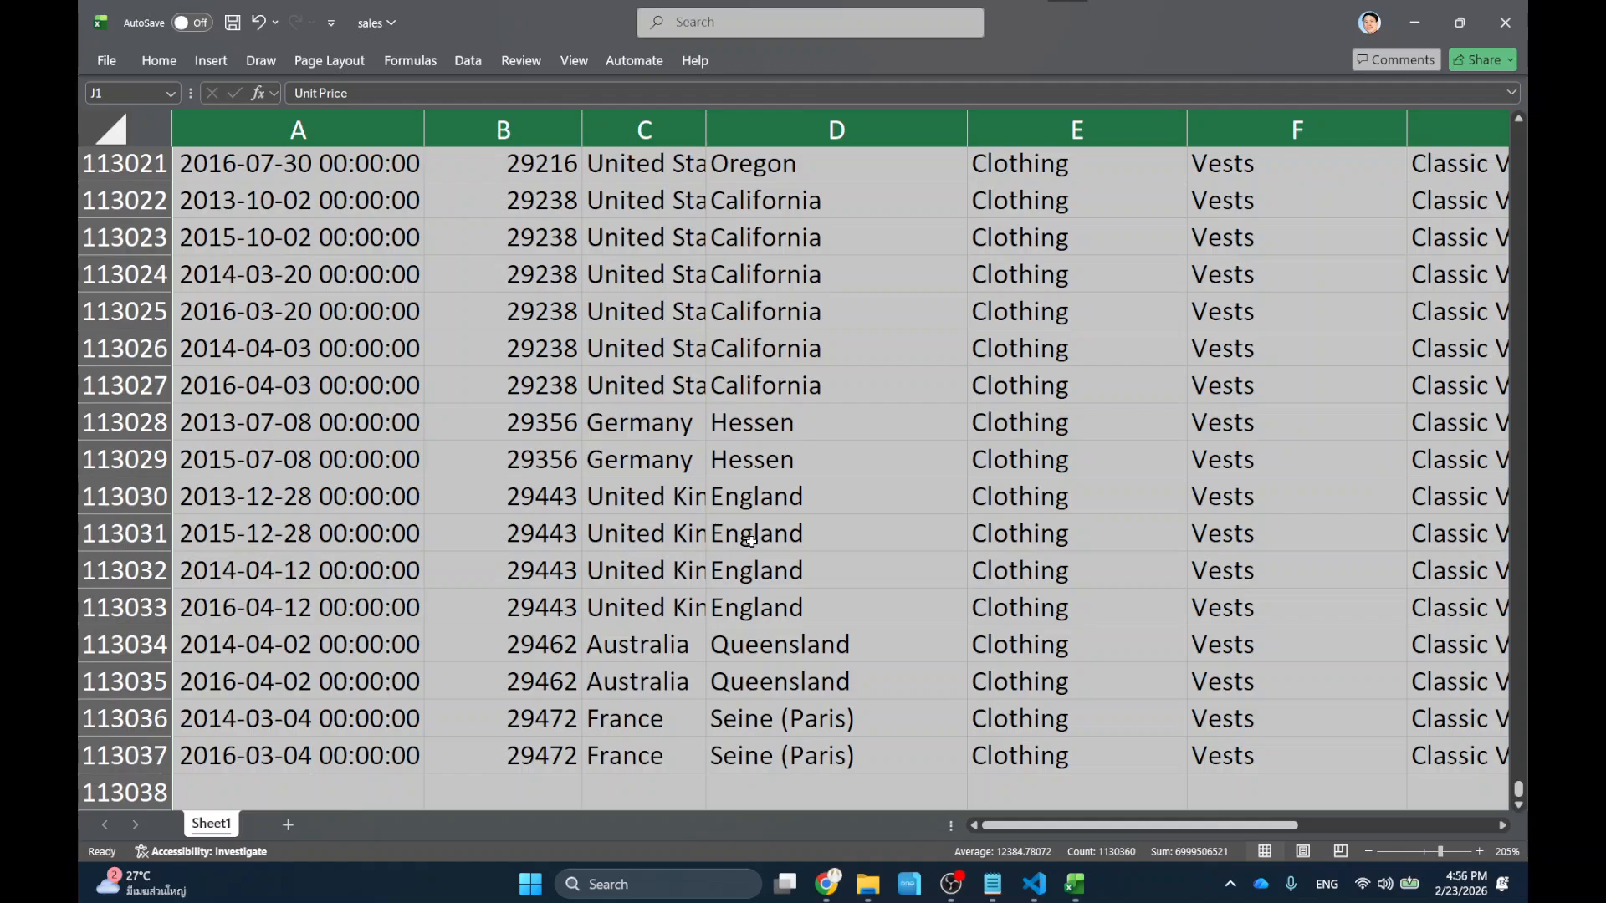
# Close the sales workbook without saving its changes and clear the file selection in the data folder.
pyautogui.click(1505, 22)
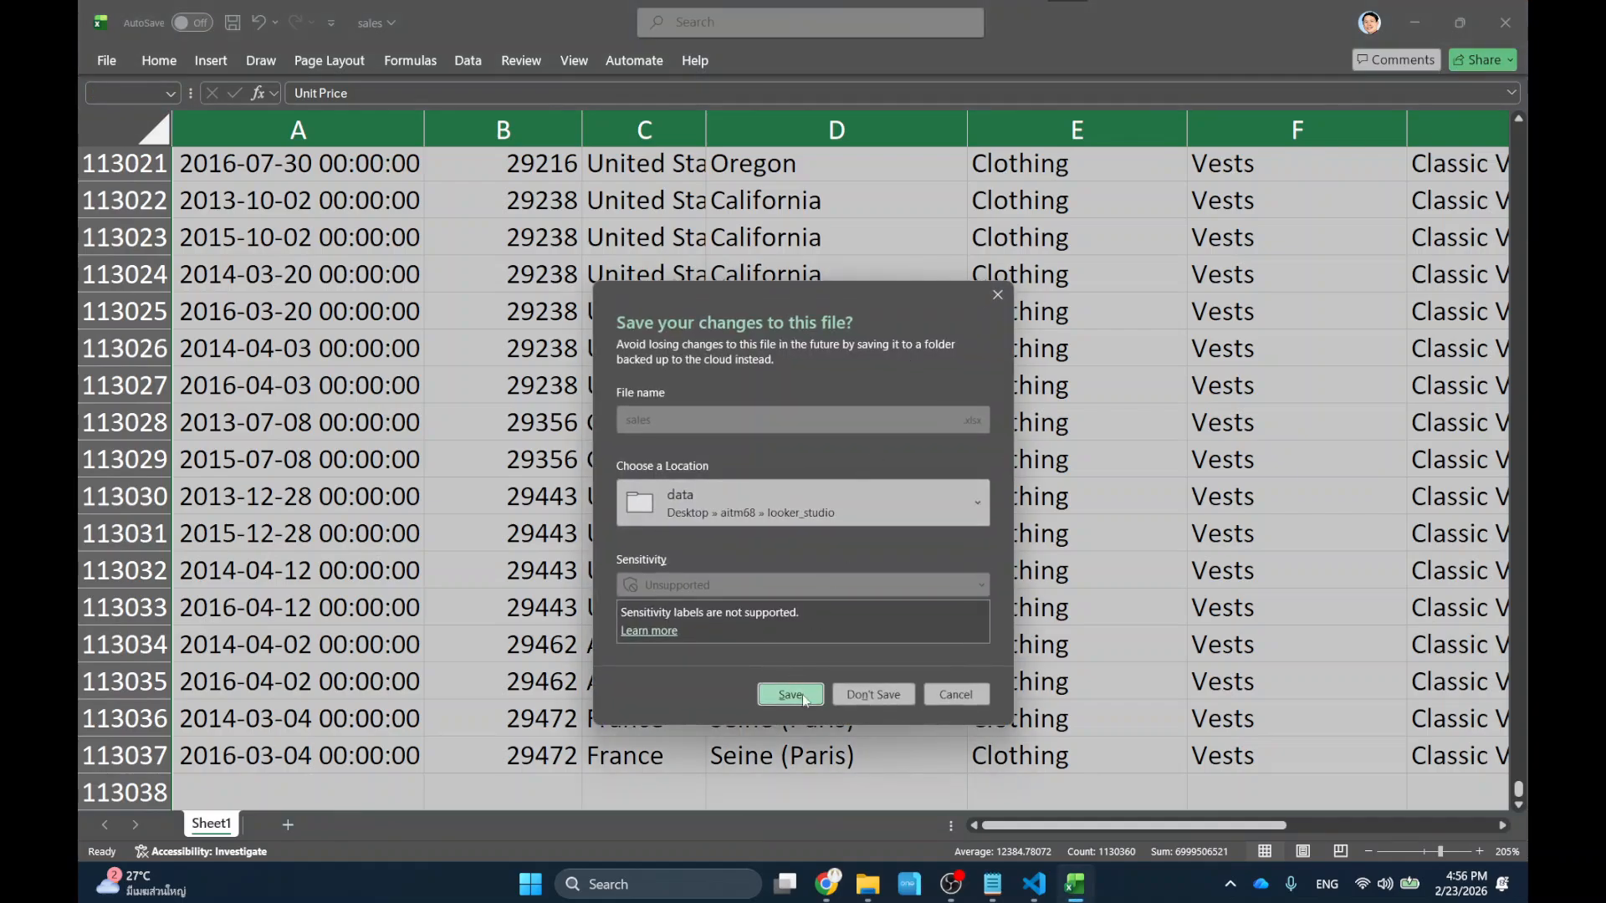
pyautogui.click(874, 695)
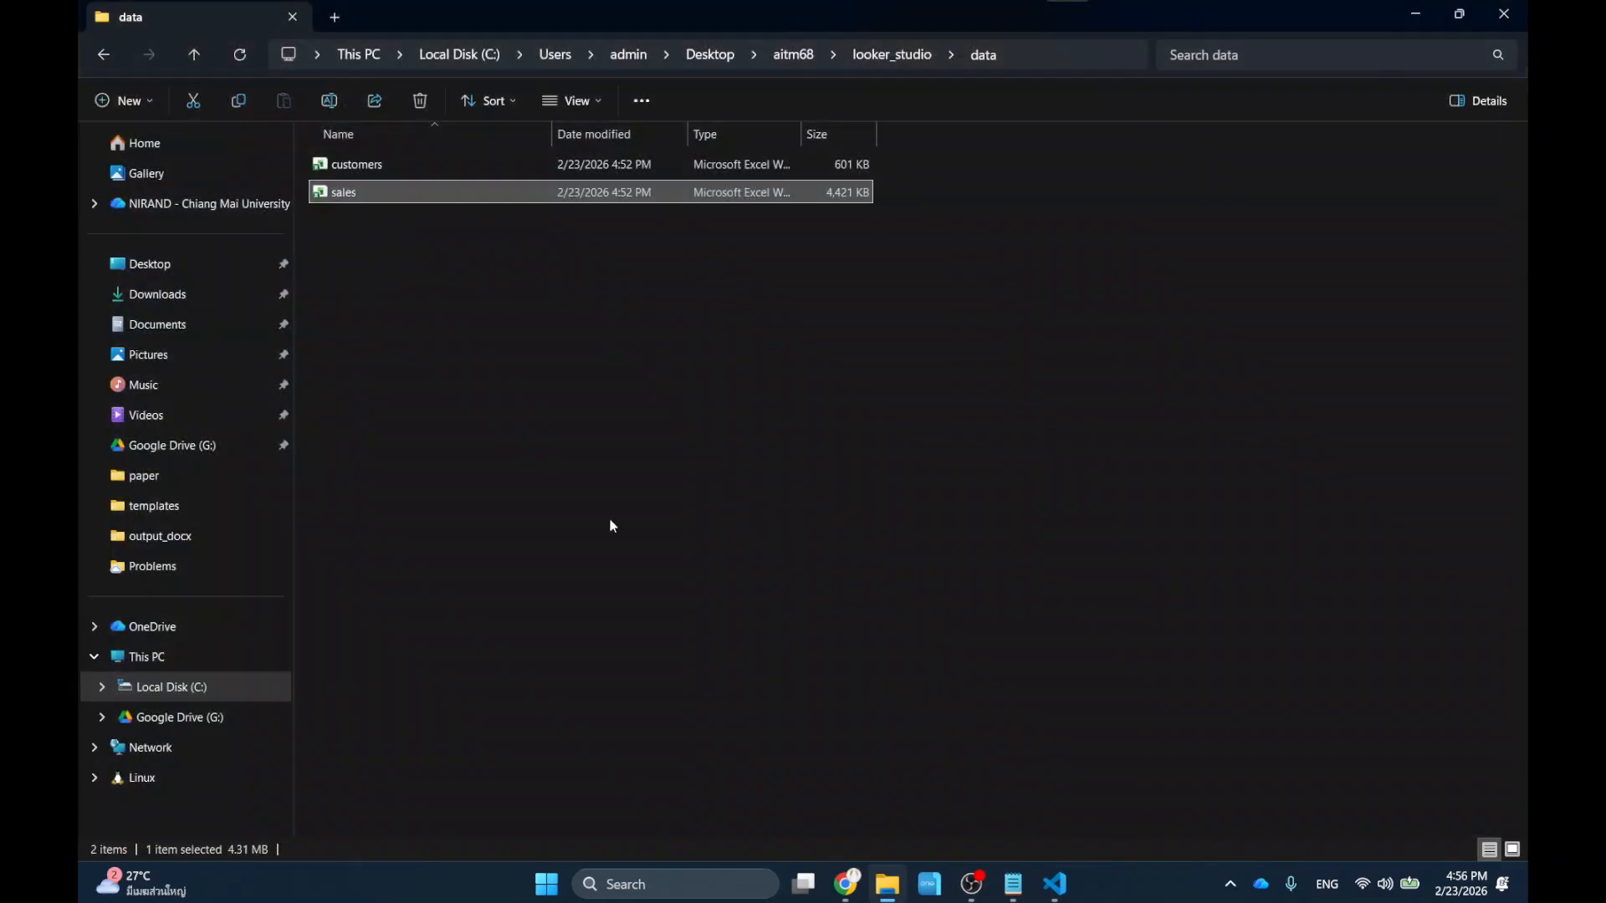
pyautogui.click(468, 332)
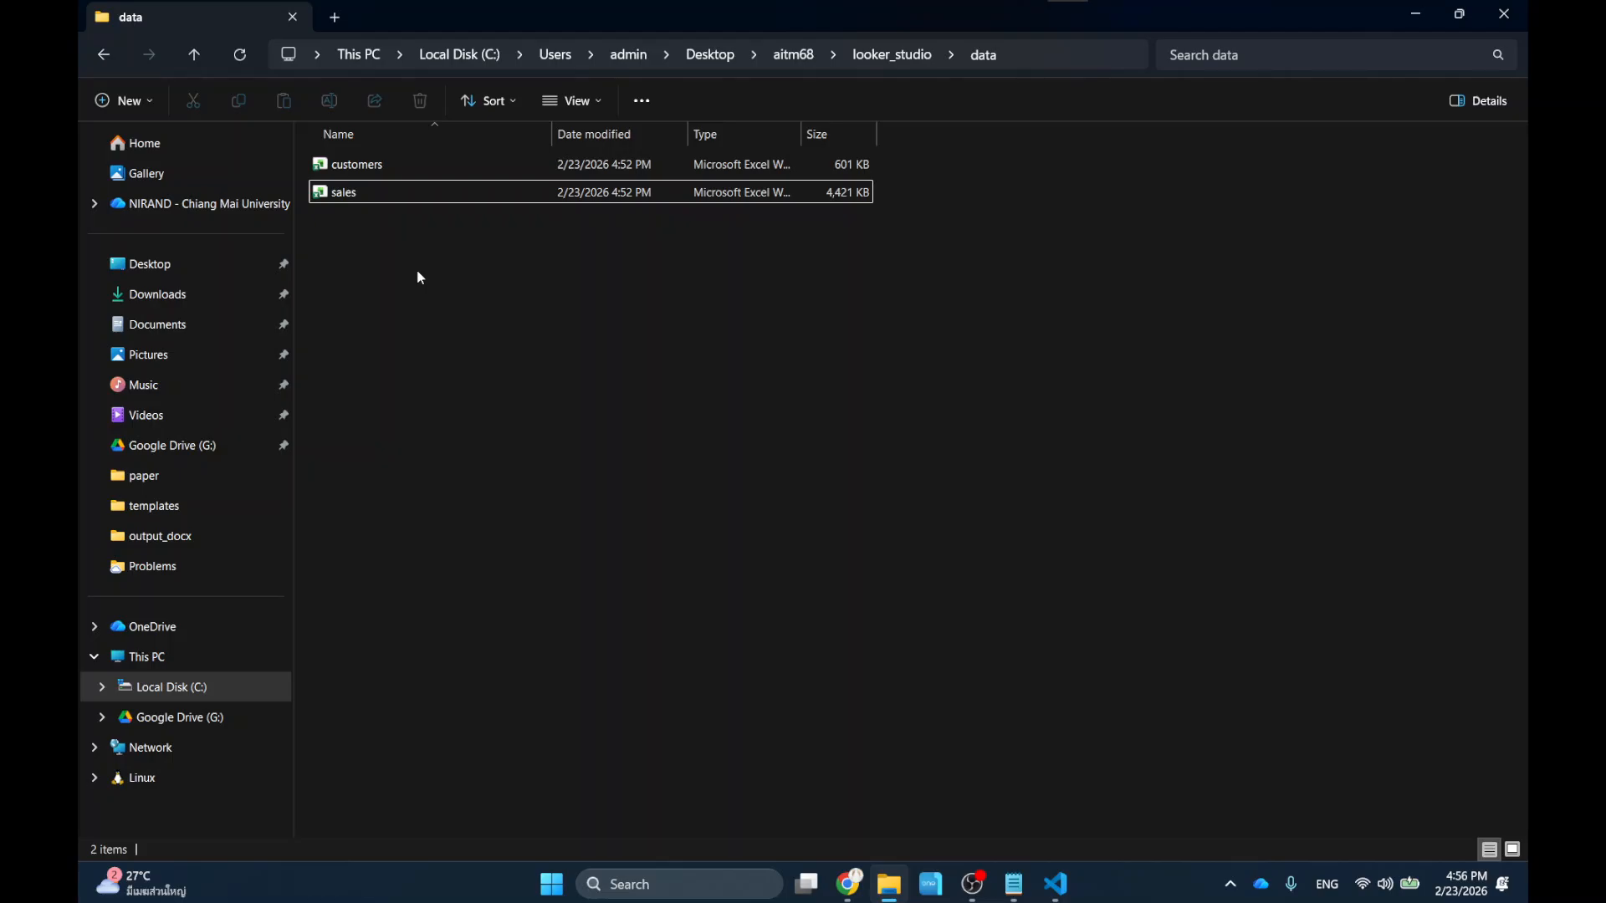
# Open the customers workbook from the data folder and fit columns A to H to their contents.
pyautogui.doubleClick(374, 164)
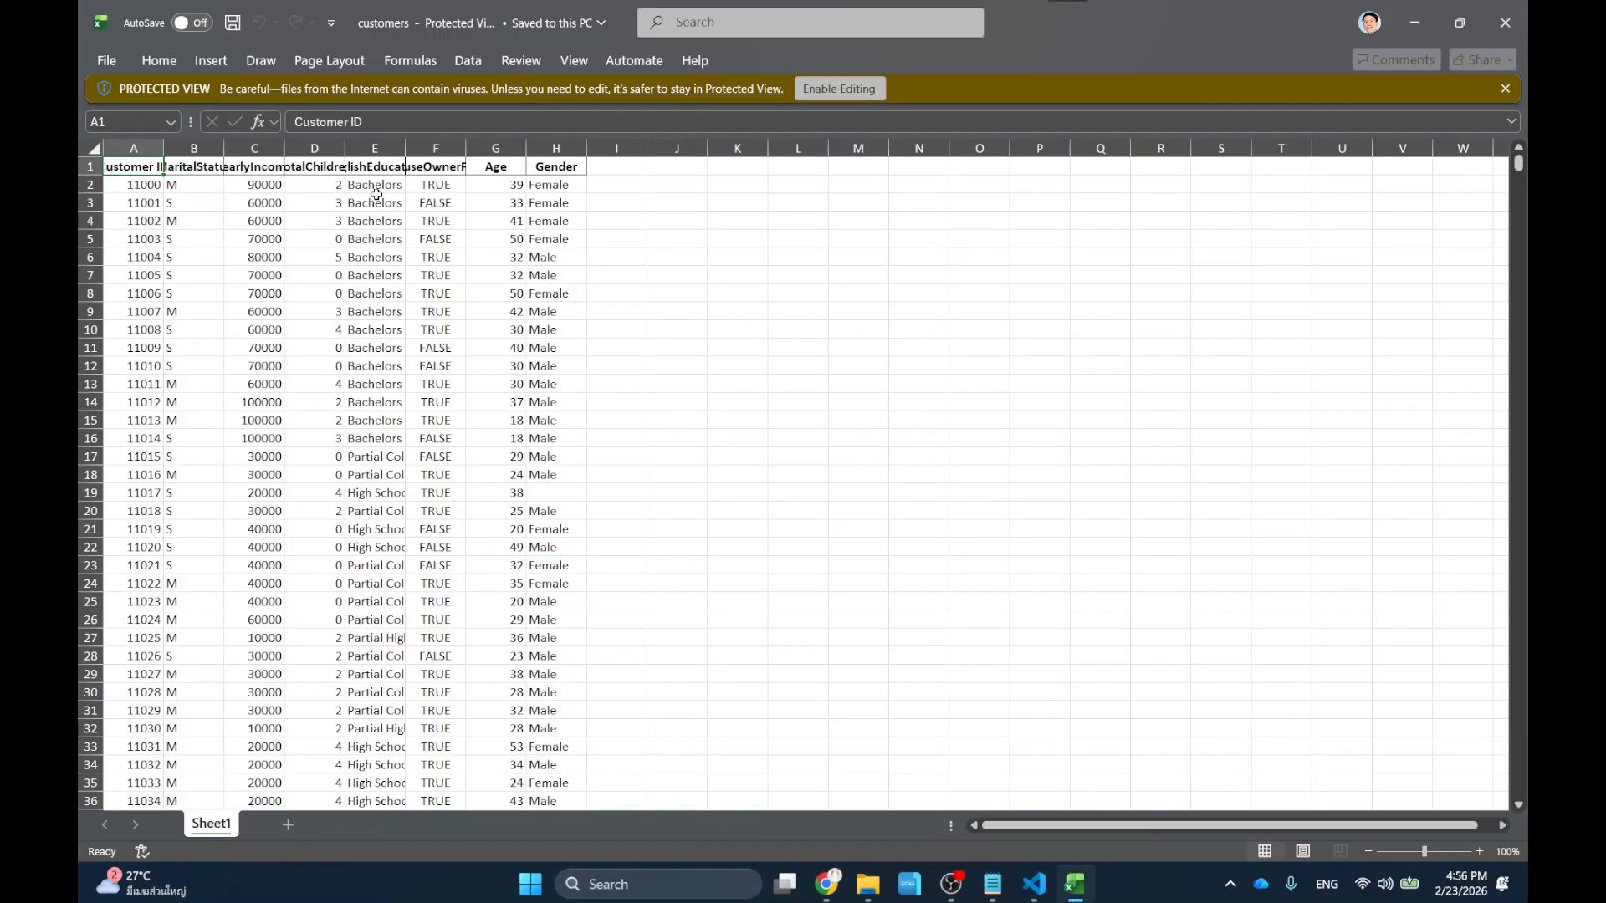
pyautogui.scroll(6, 559, 285)
pyautogui.click(200, 154)
pyautogui.moveTo(201, 154); pyautogui.dragTo(1045, 154)
pyautogui.doubleClick(1045, 154)
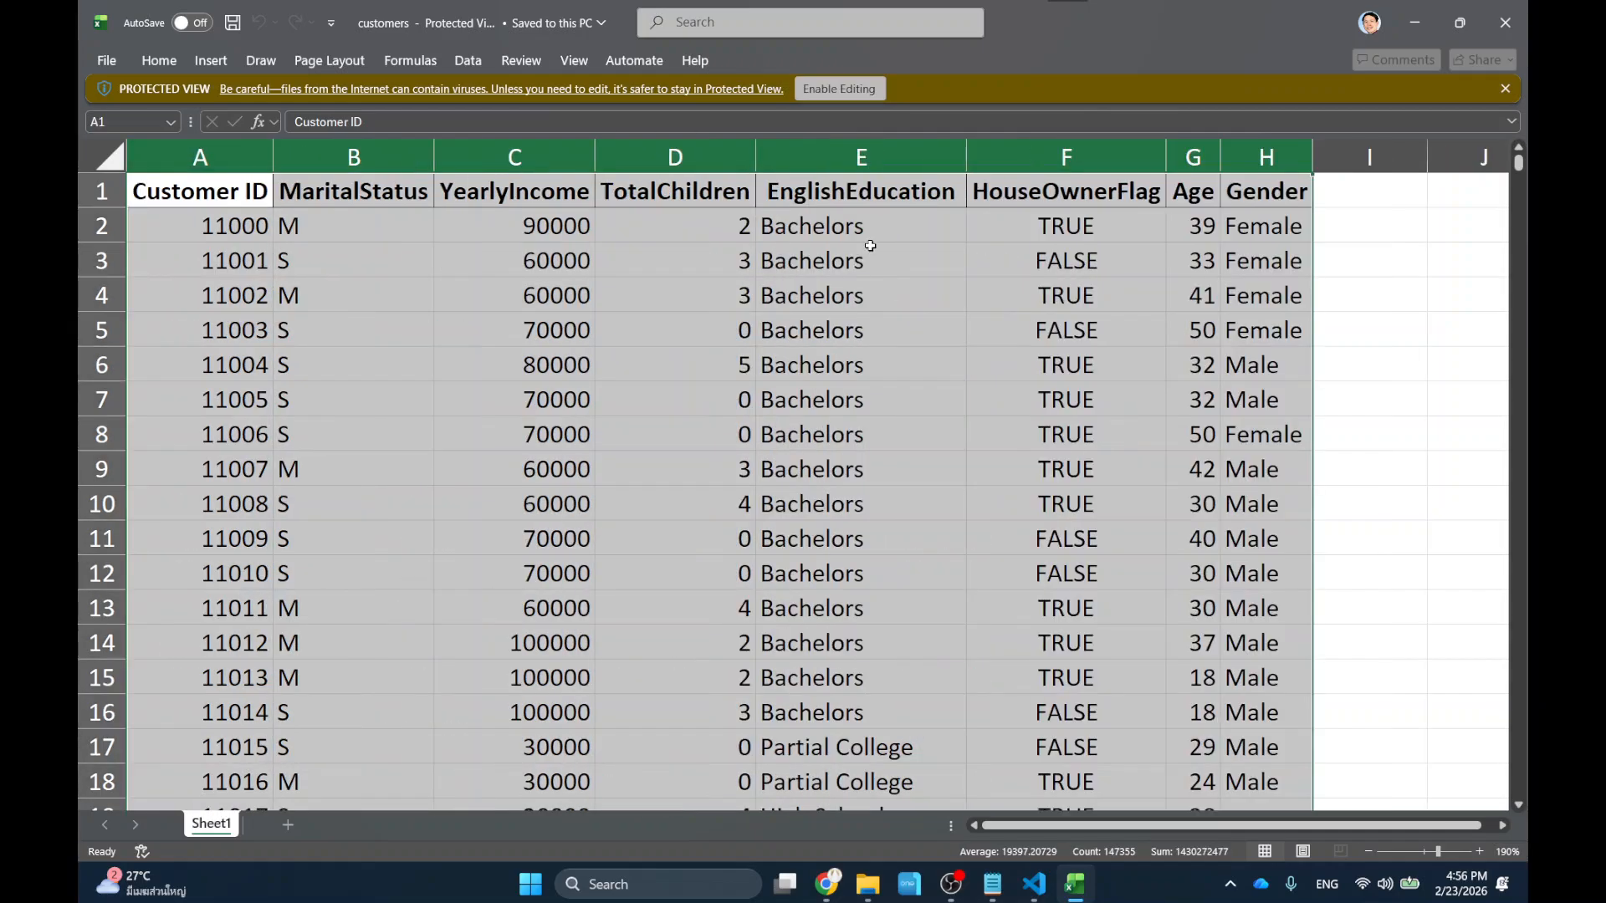
# Review the Customer ID column, the MaritalStatus to Gender headers and the last data rows, and close the customers workbook.
pyautogui.click(600, 321)
pyautogui.click(262, 226)
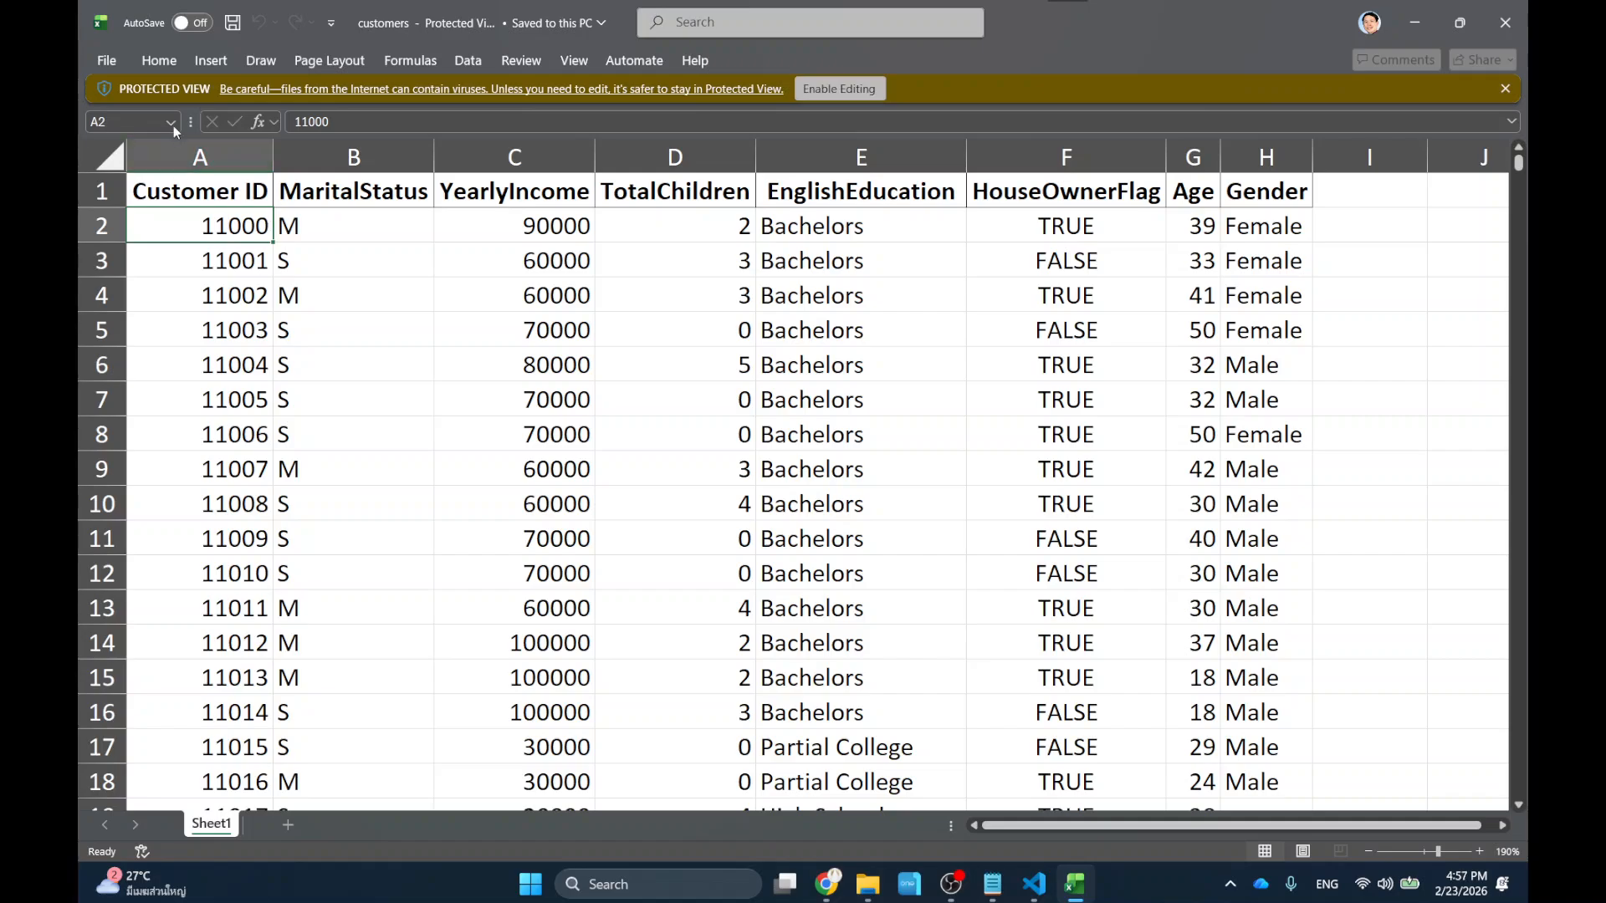
pyautogui.click(194, 156)
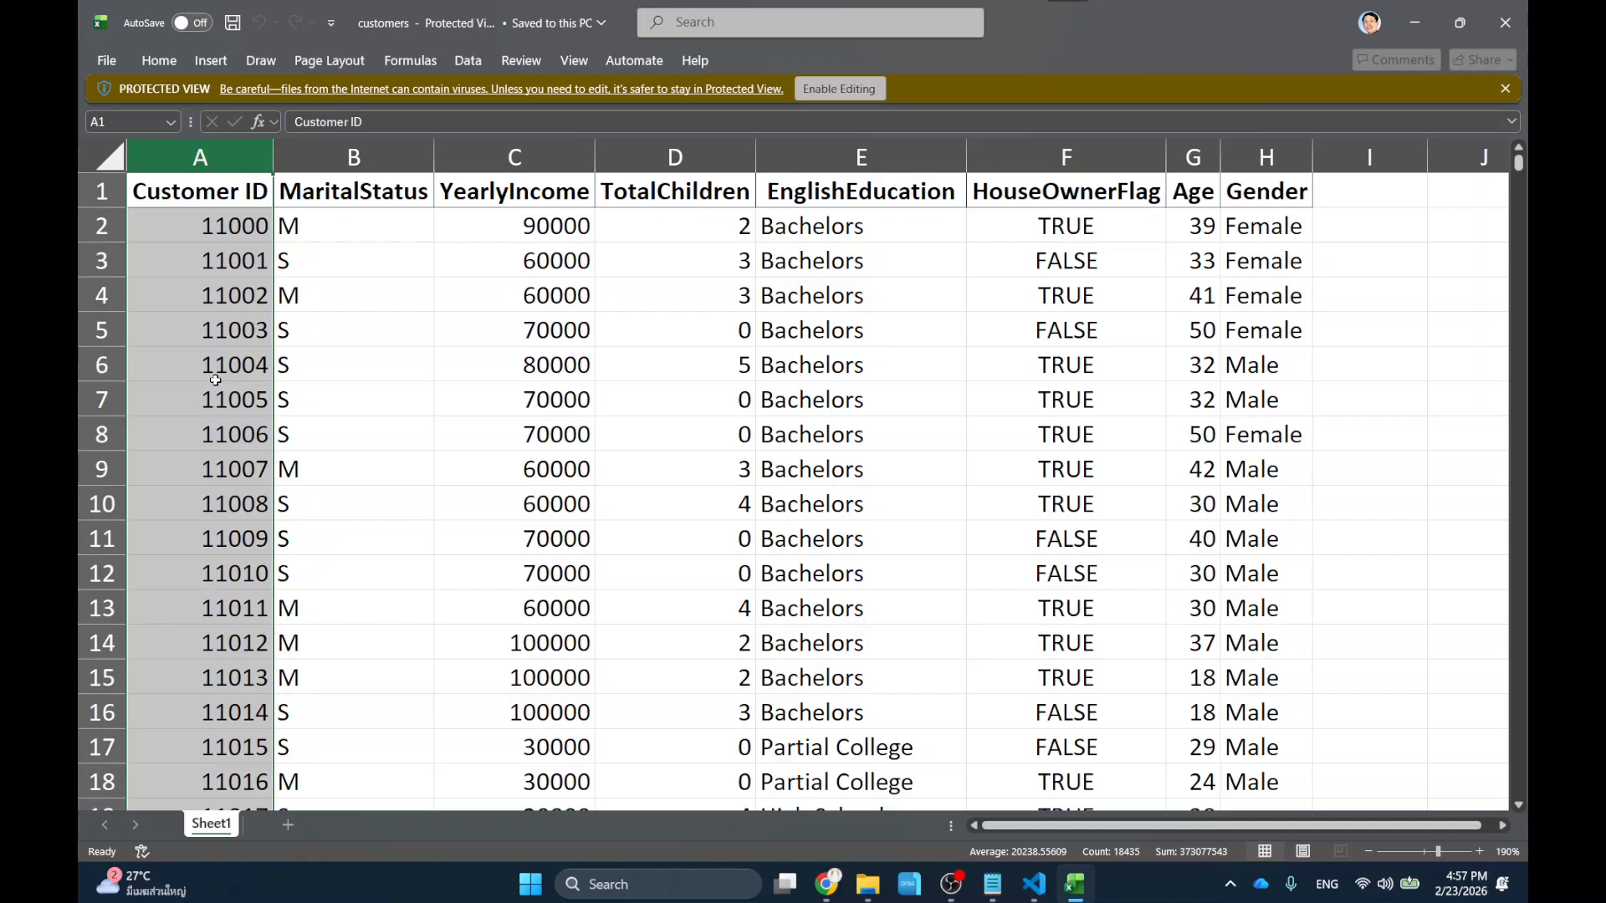
pyautogui.moveTo(362, 194); pyautogui.dragTo(1279, 199)
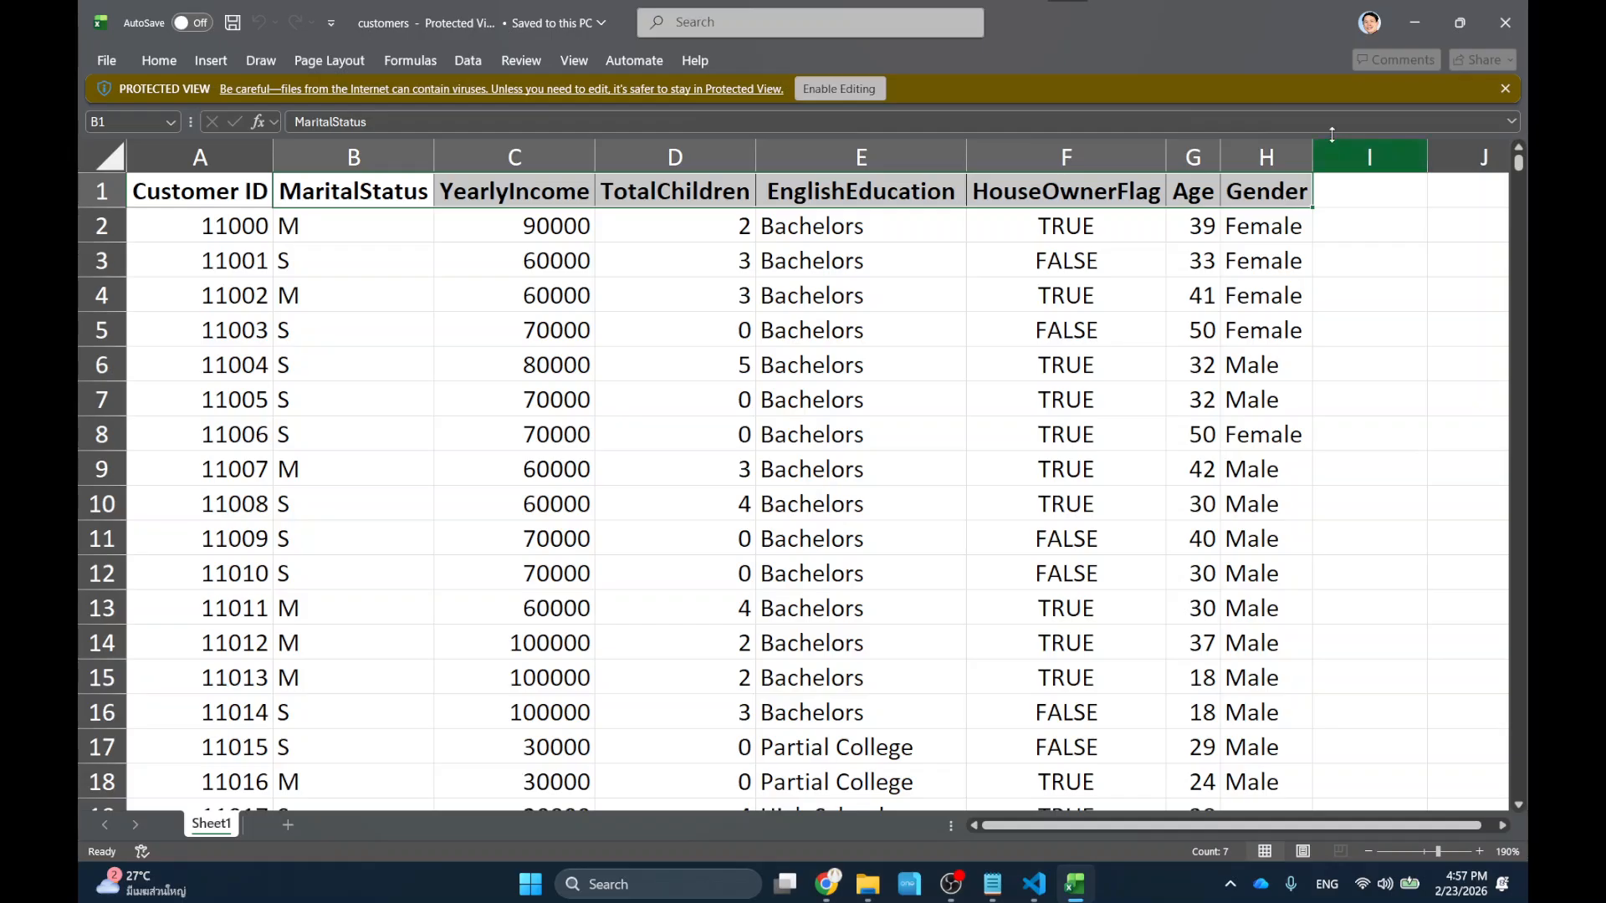
pyautogui.moveTo(1519, 163); pyautogui.dragTo(1510, 851)
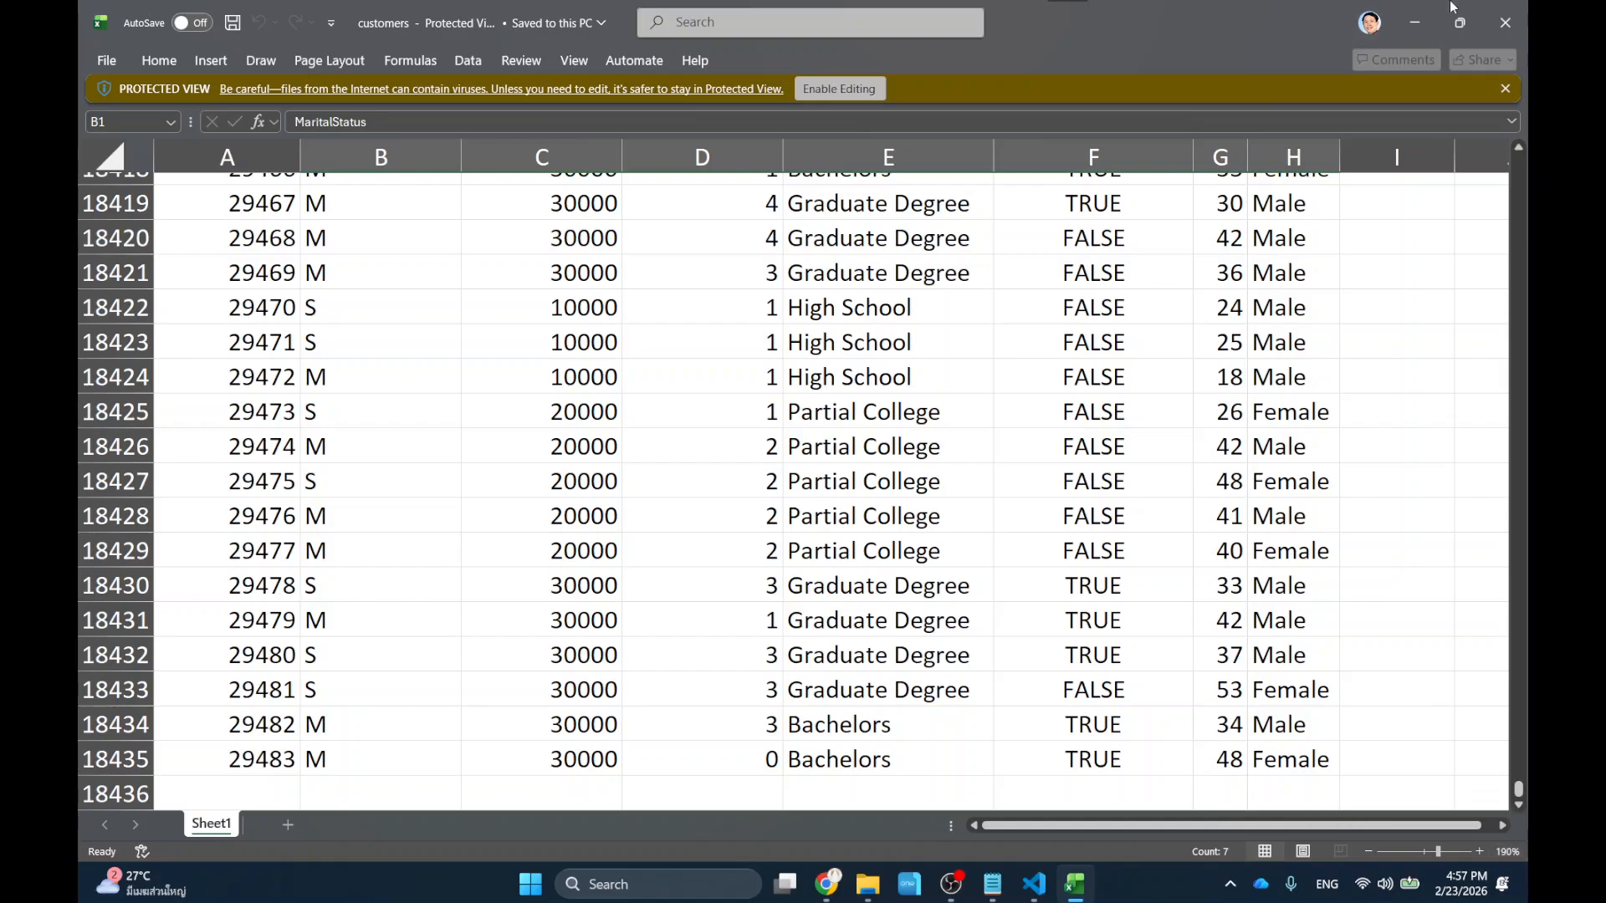
pyautogui.click(1505, 23)
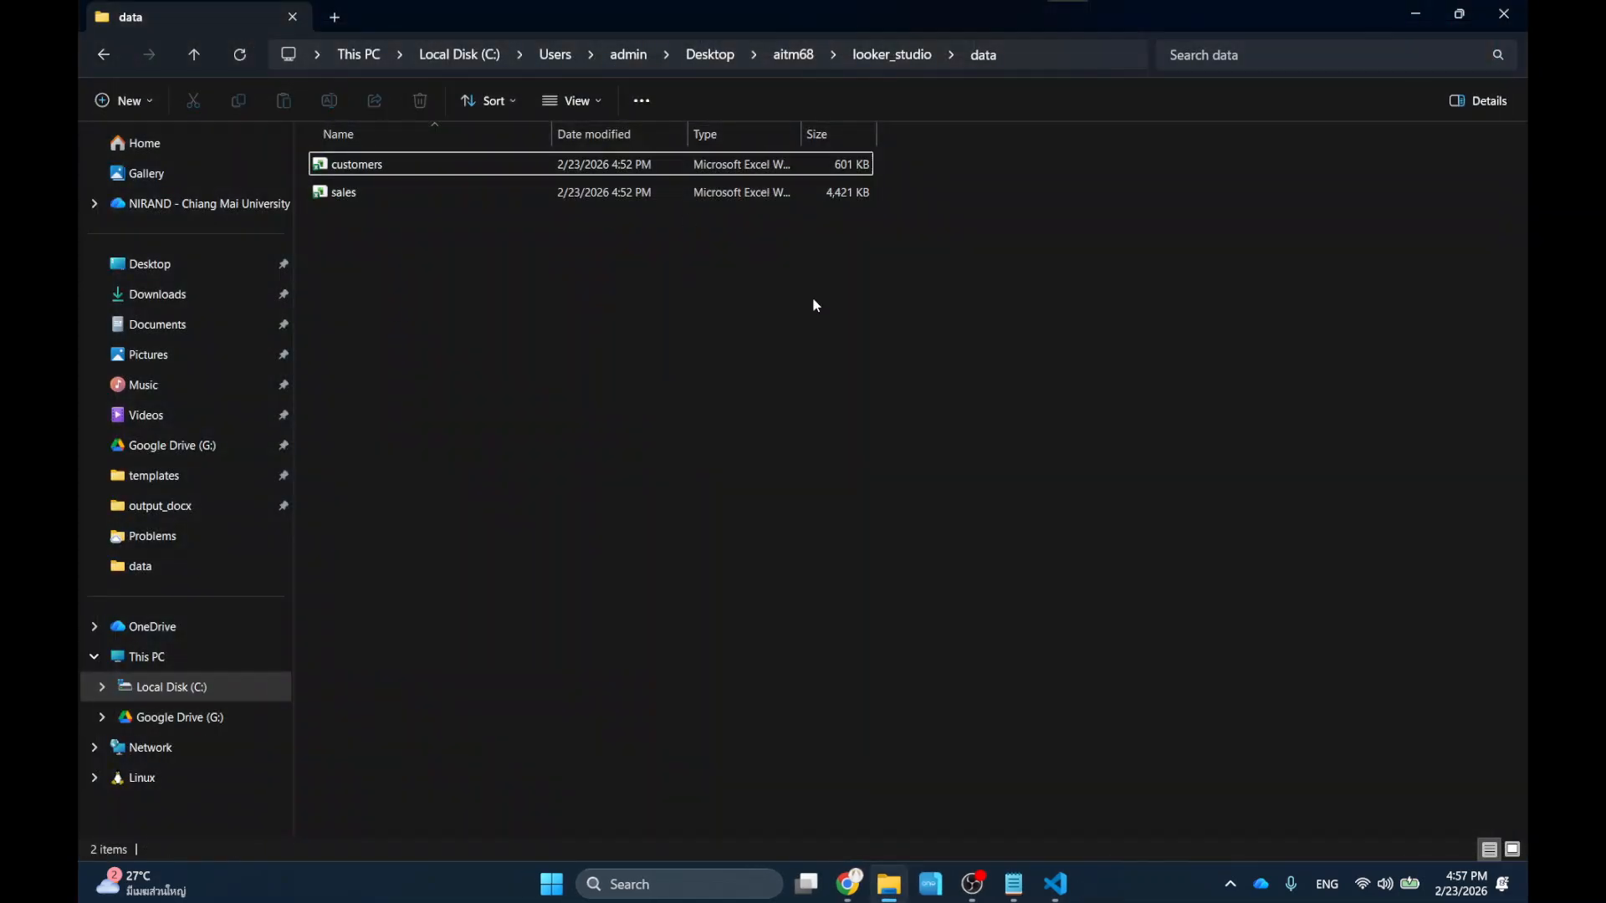
# Switch to VS Code and create a notebook named C01.ipynb in the aitm68 root folder.
pyautogui.click(1055, 884)
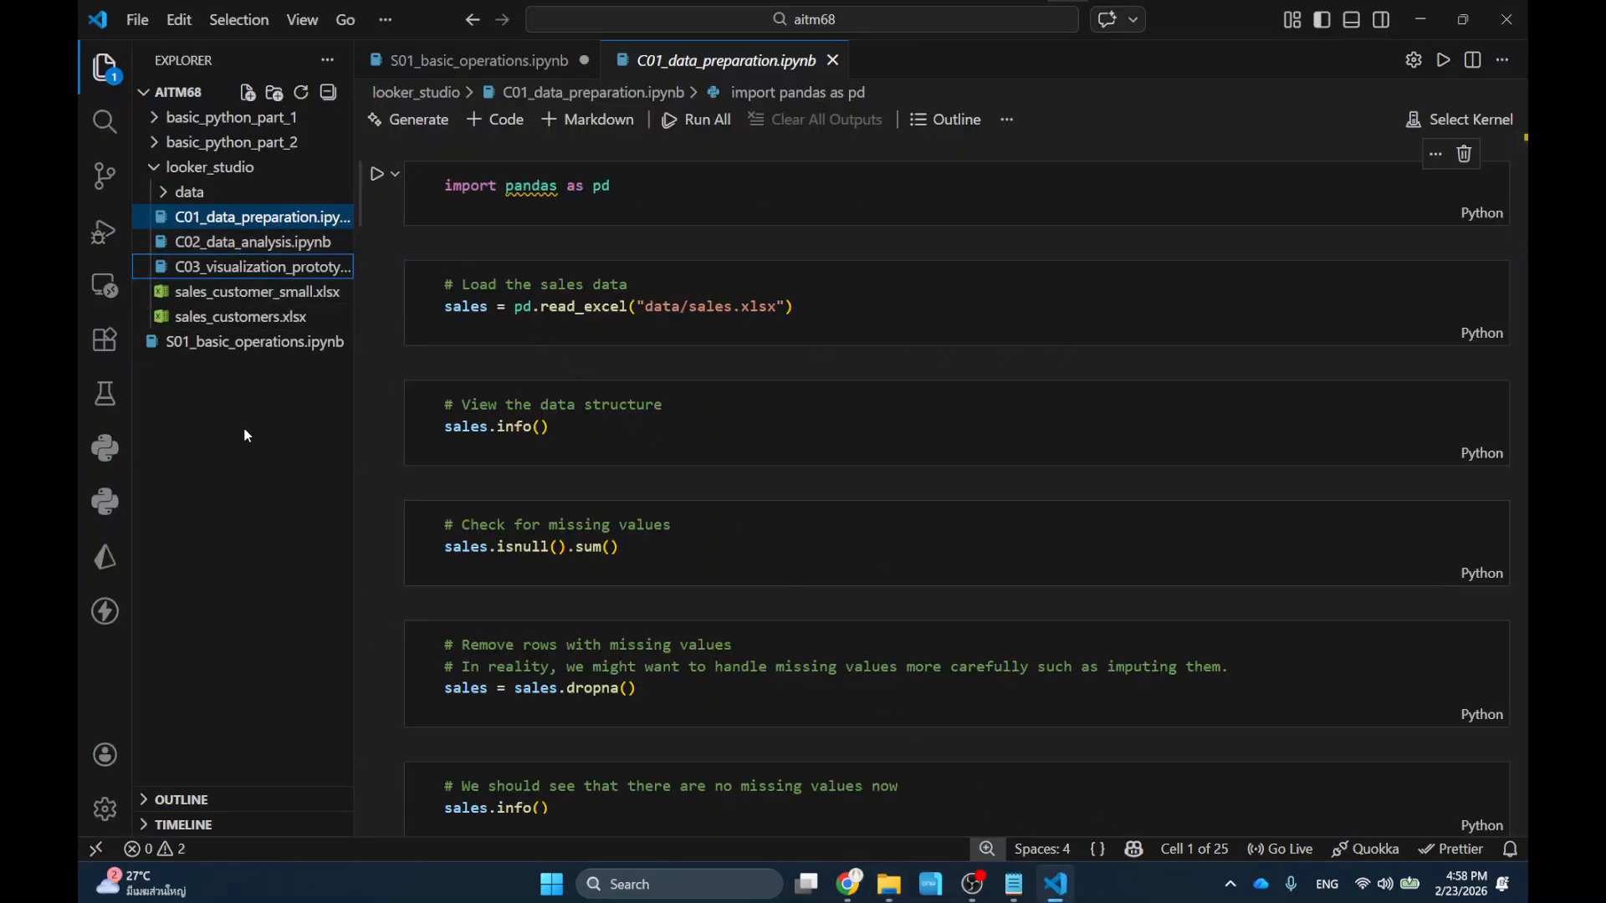
pyautogui.click(247, 427)
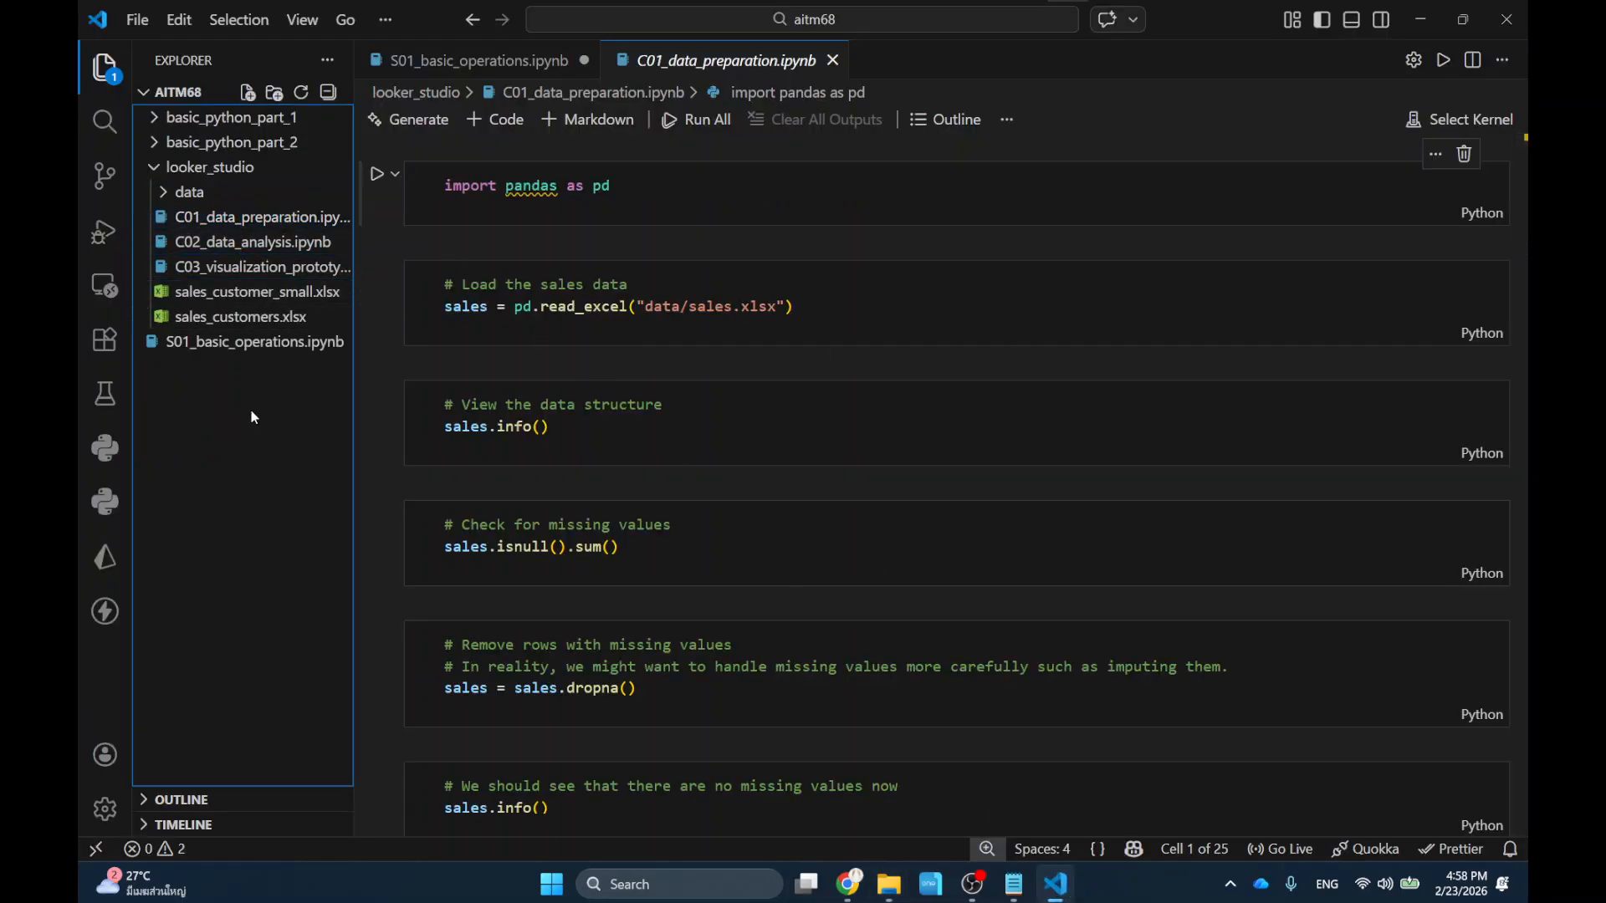
pyautogui.click(248, 93)
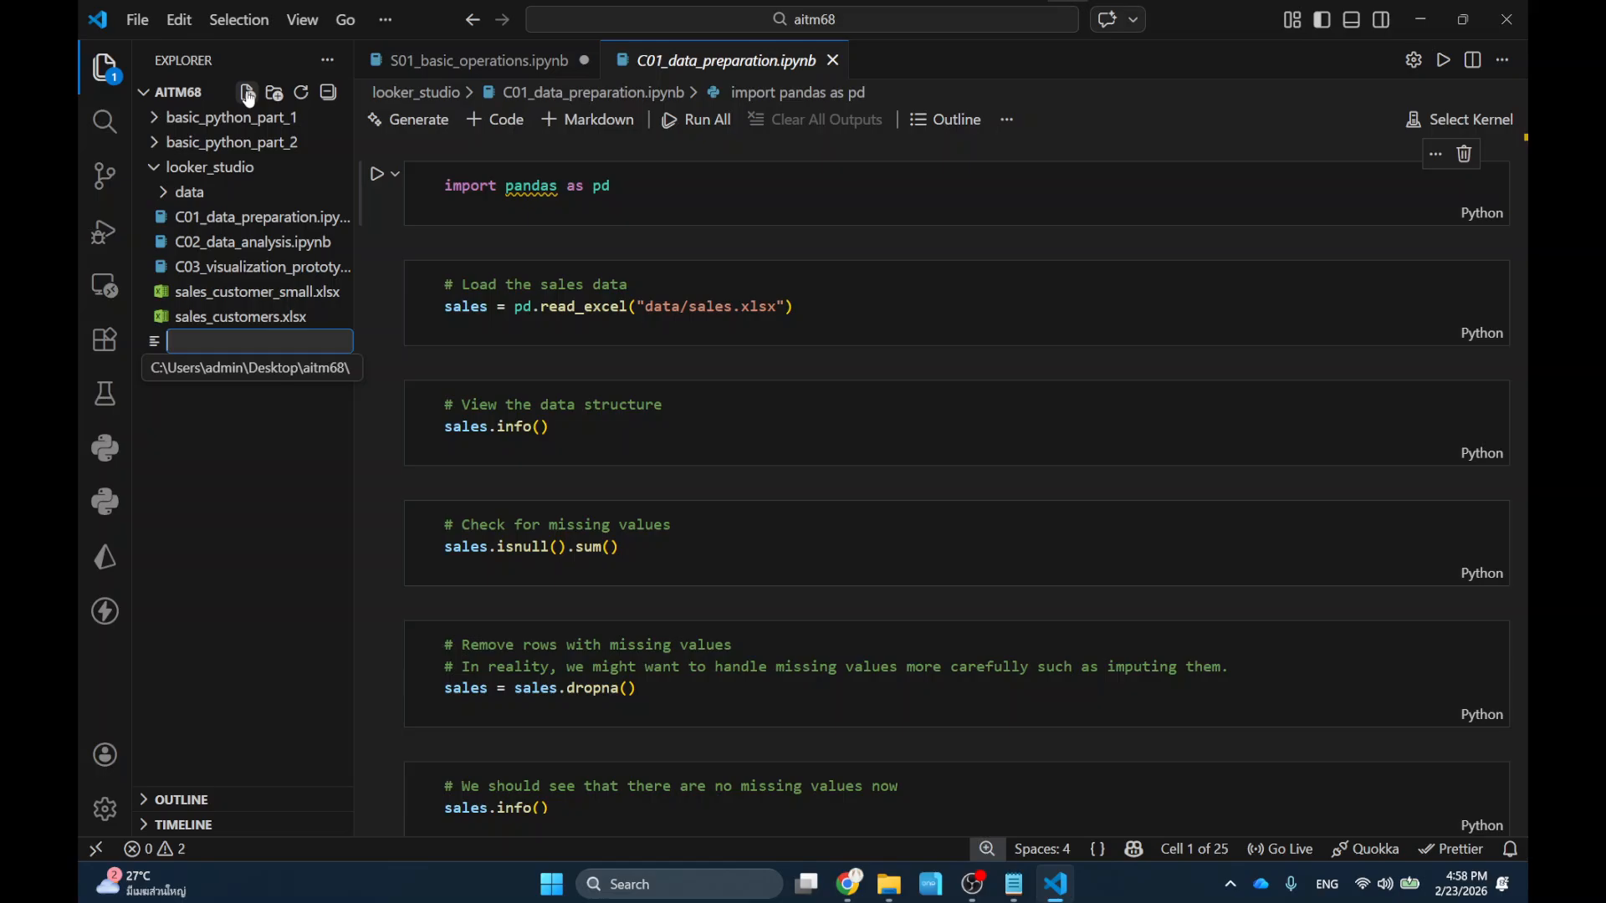
pyautogui.write('C01.ipynb')
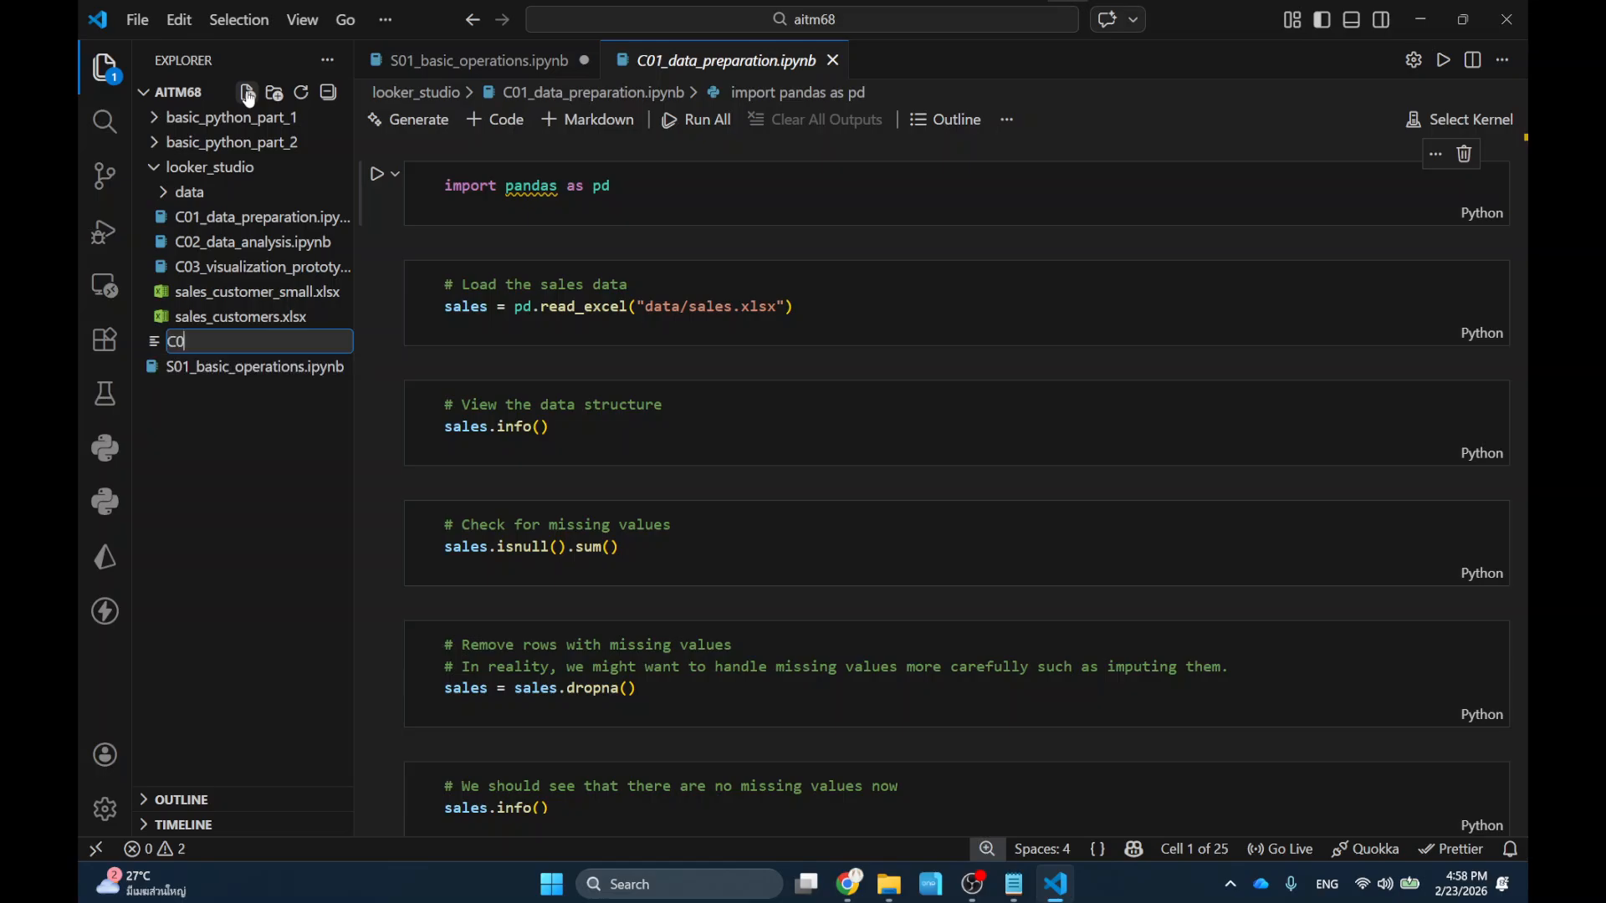
pyautogui.press('Return')
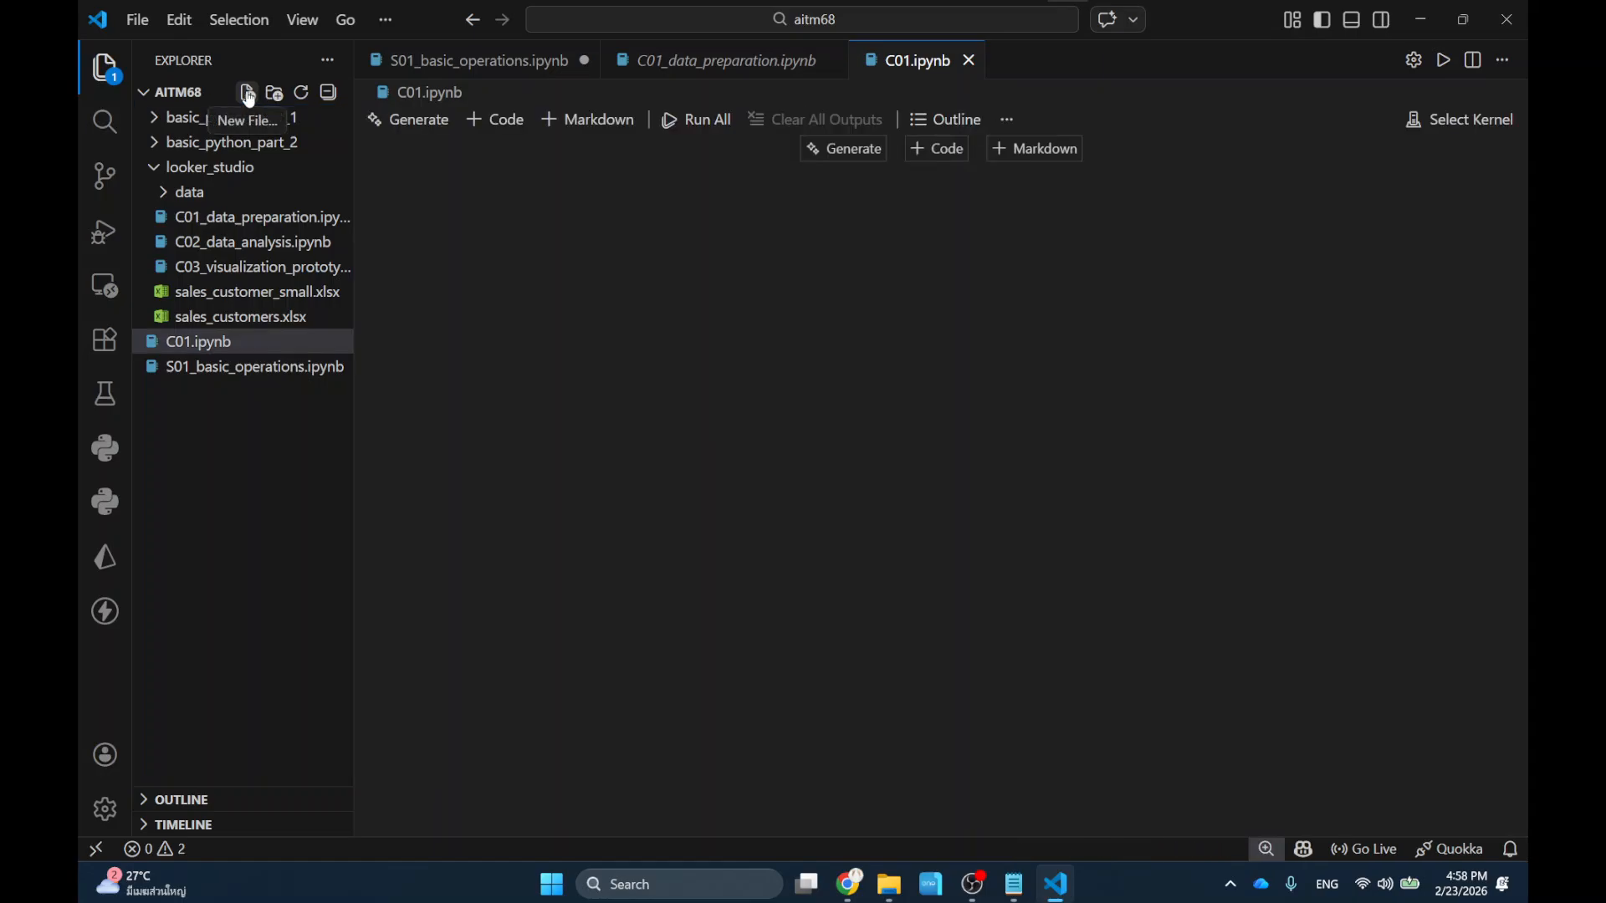
# Add a code cell containing "import pandas as pd" and run it with the admin (3.12.10) (Python 3.12.10) kernel.
pyautogui.click(934, 148)
pyautogui.write('in')
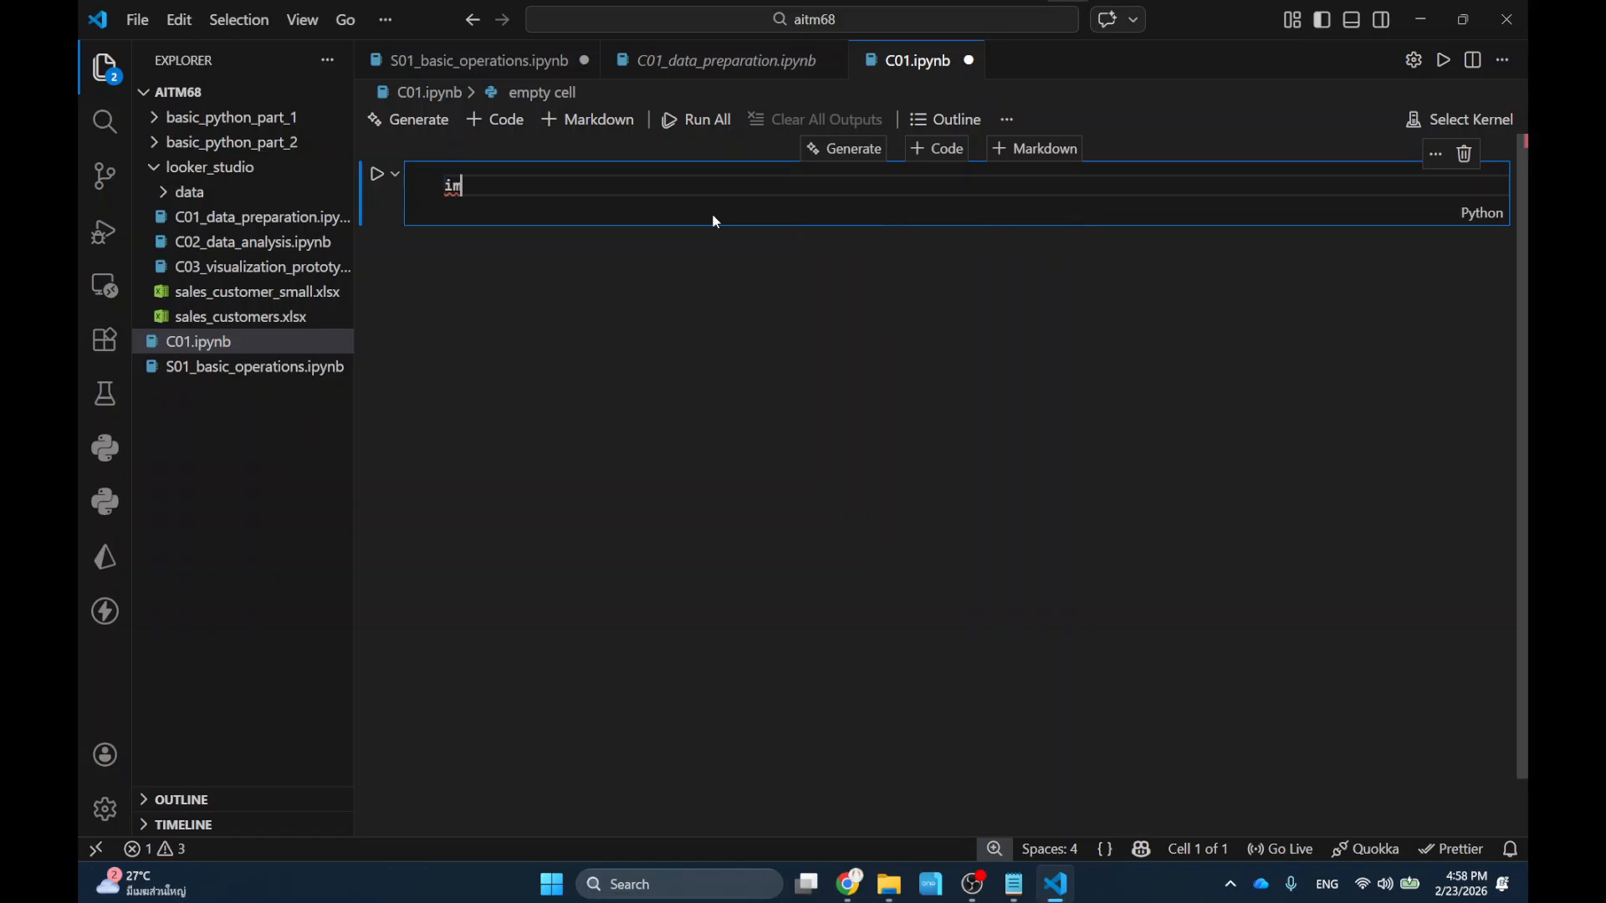
pyautogui.write('port pd')
pyautogui.press('Tab')
pyautogui.write('pd')
pyautogui.press('Left')
pyautogui.press('Left')
pyautogui.write('as')
pyautogui.hotkey('shift', 'Return')
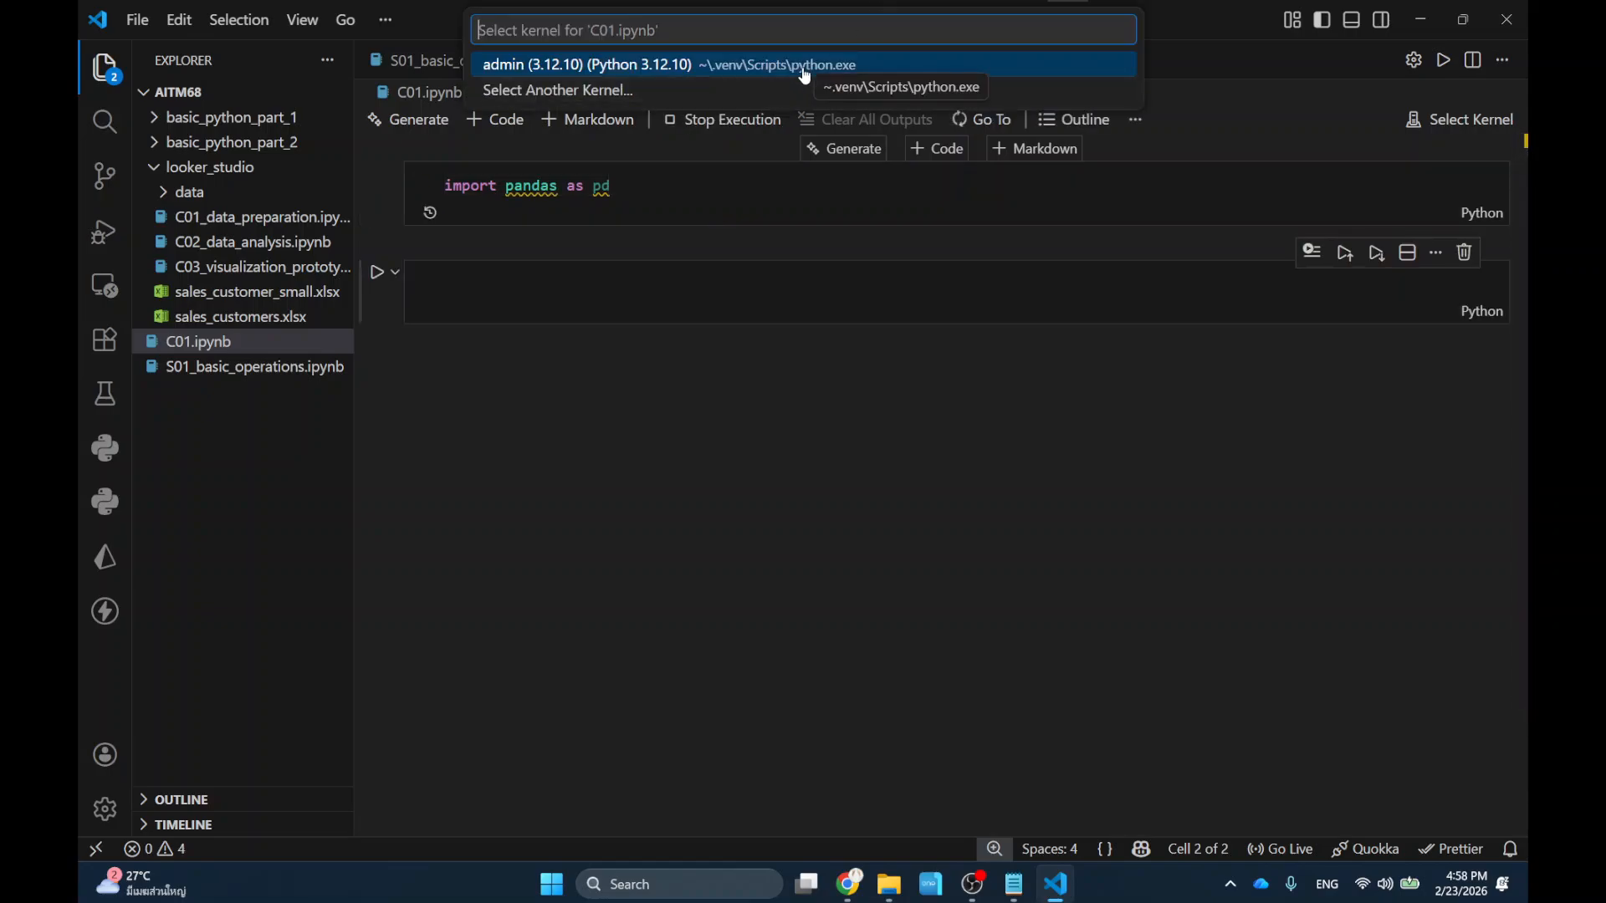
pyautogui.click(667, 65)
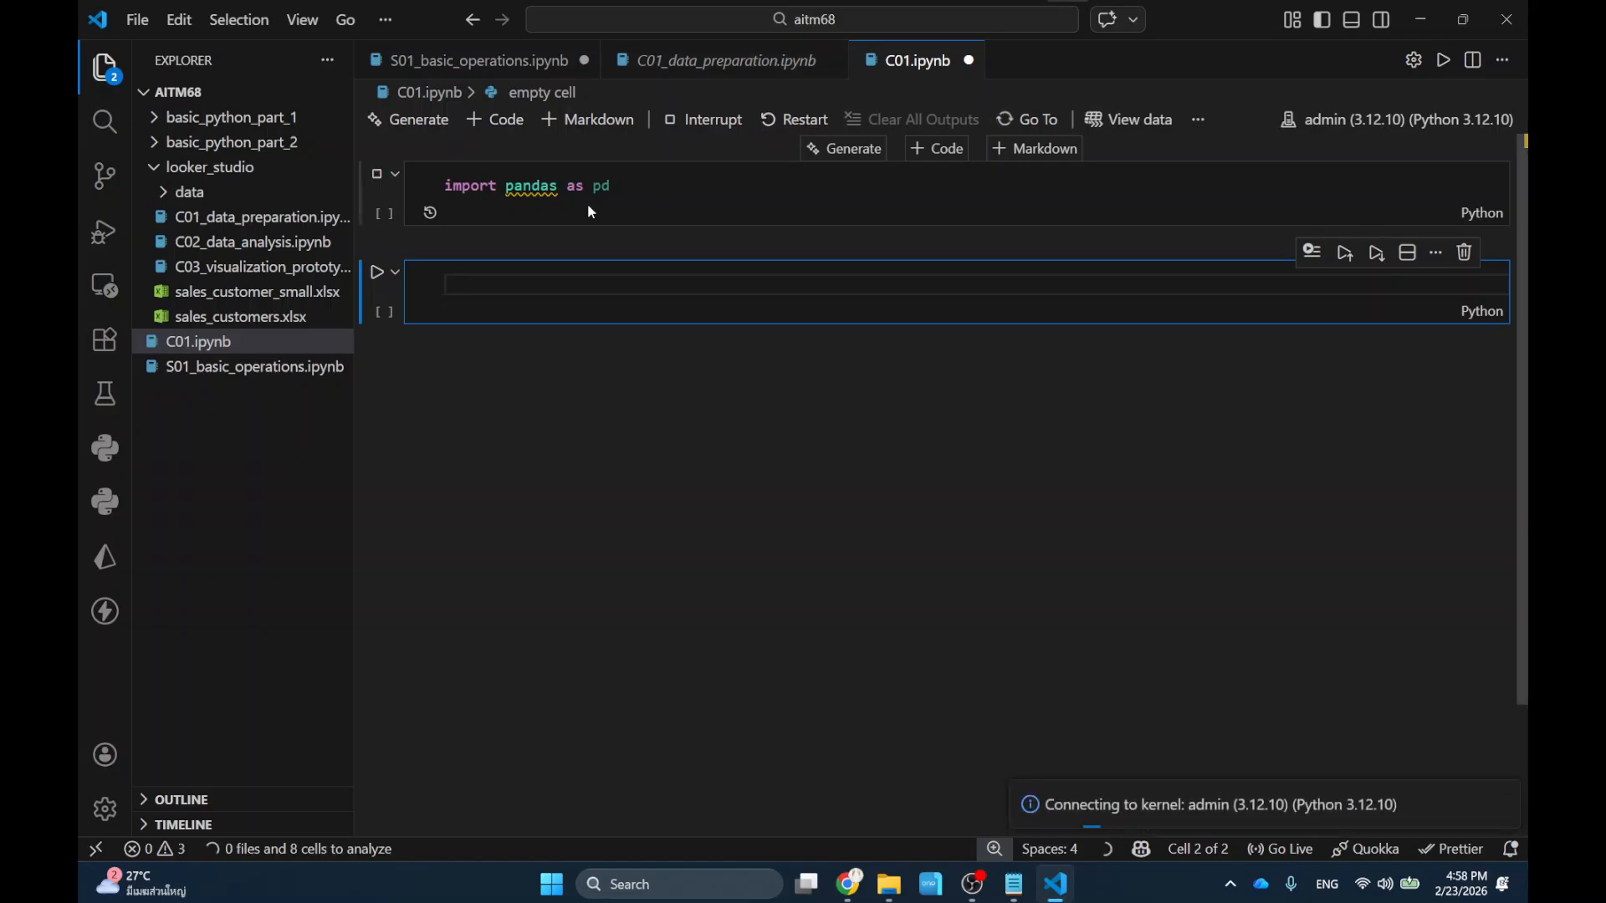
# Enlarge the editor's interface one zoom level and hide the Explorer sidebar.
pyautogui.click(614, 203)
pyautogui.hotkey('ctrl', '=')
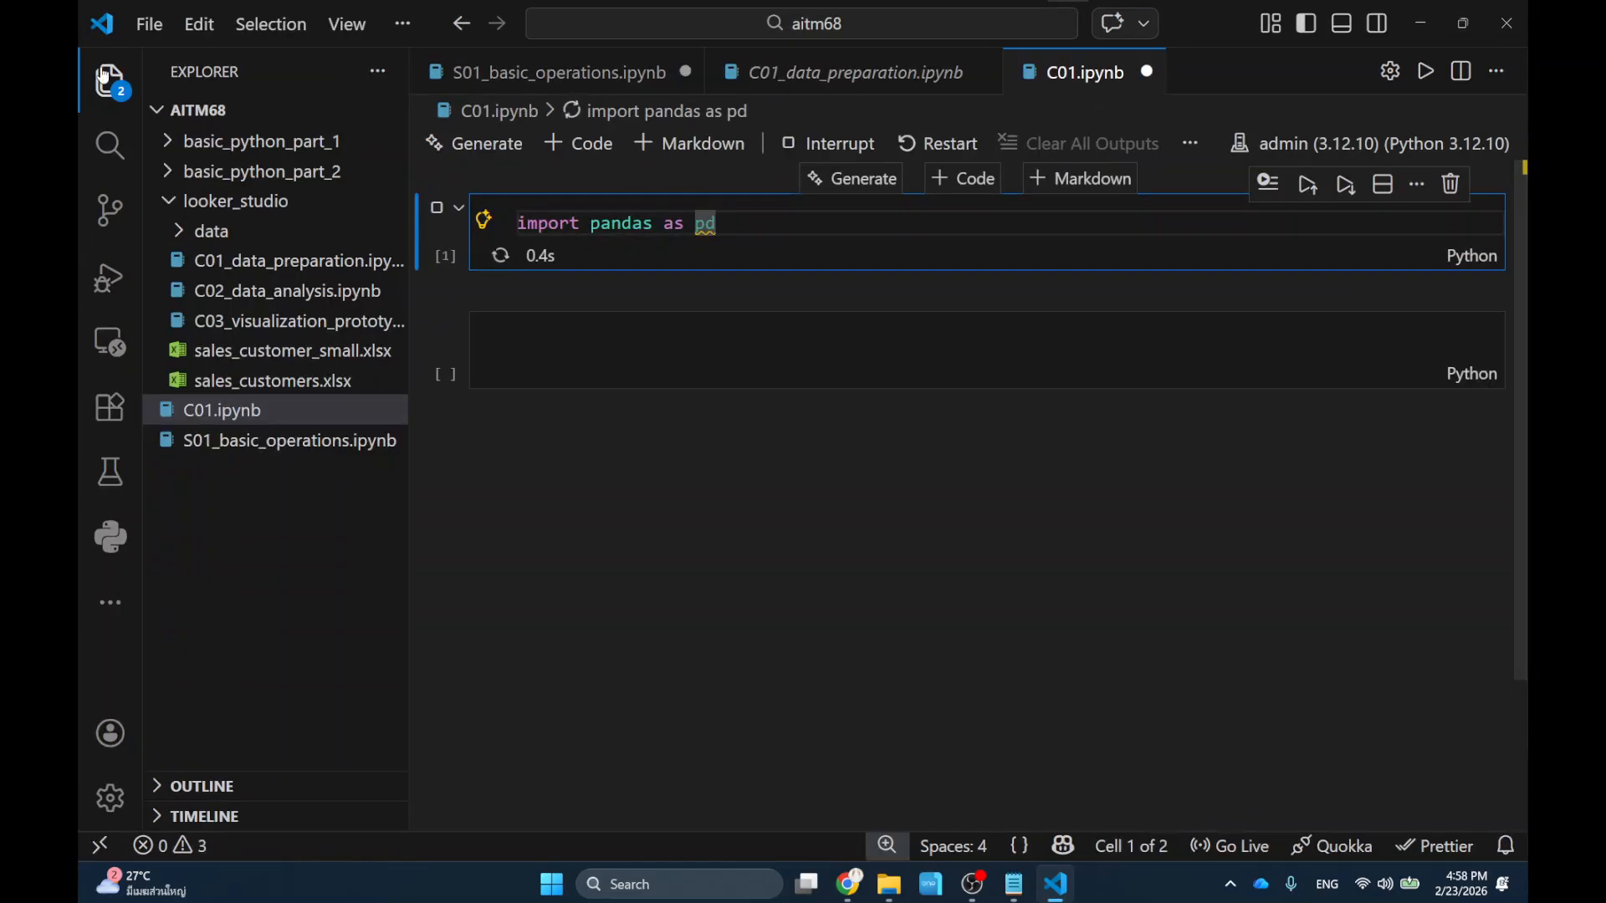
pyautogui.click(104, 75)
pyautogui.moveTo(423, 235)
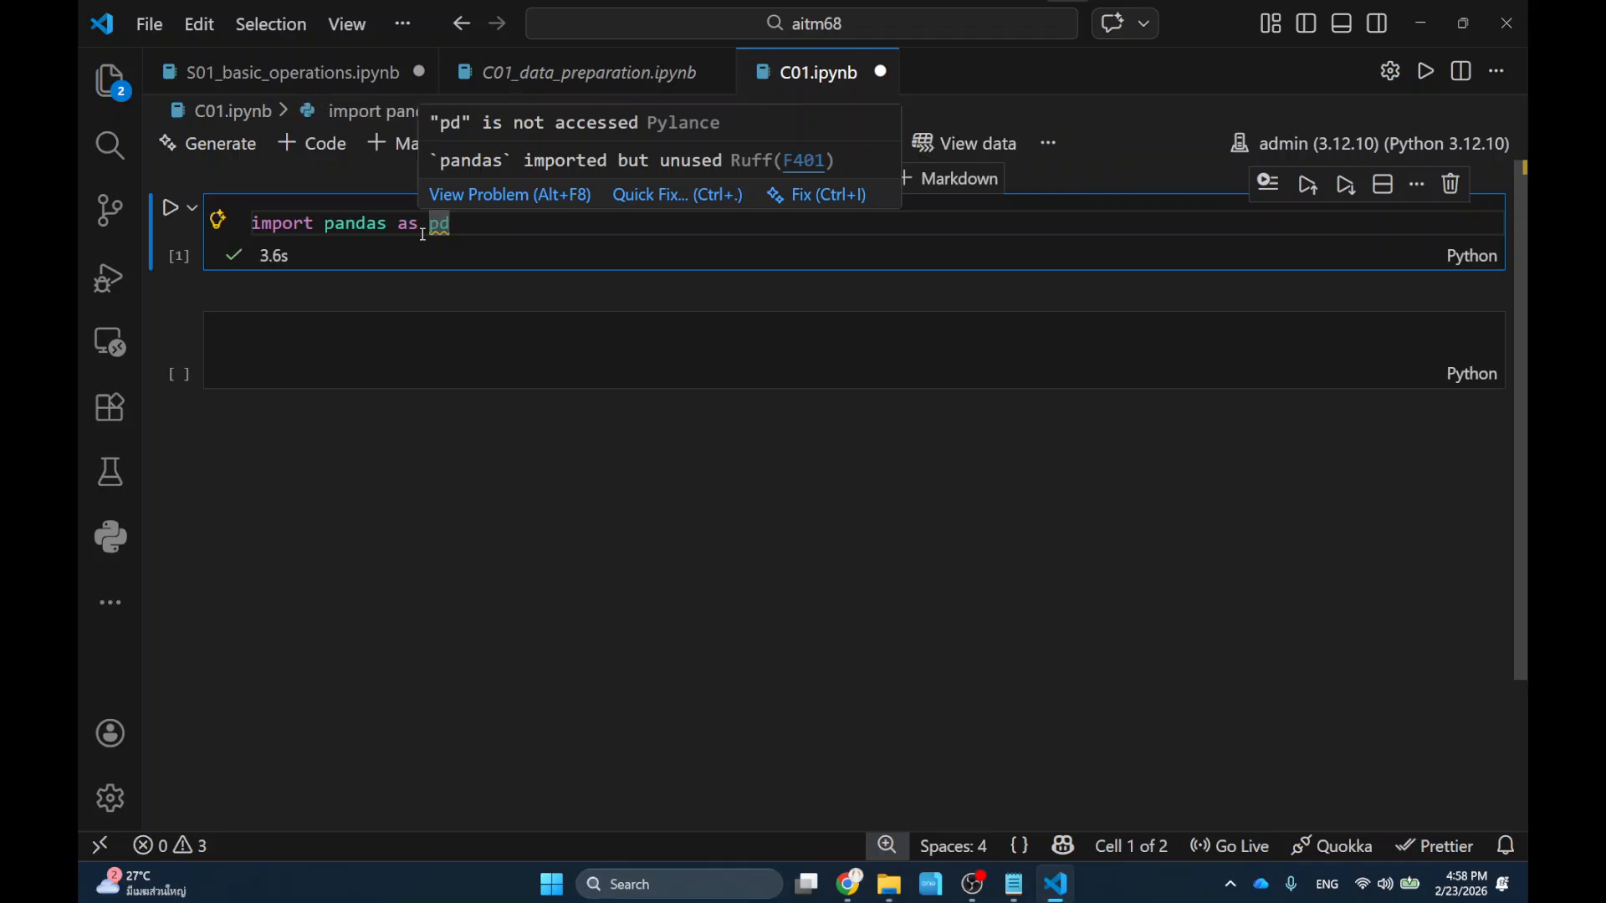
# In the empty second cell, write the assignment sales = pd.read_excel() with its argument left empty.
pyautogui.click(387, 345)
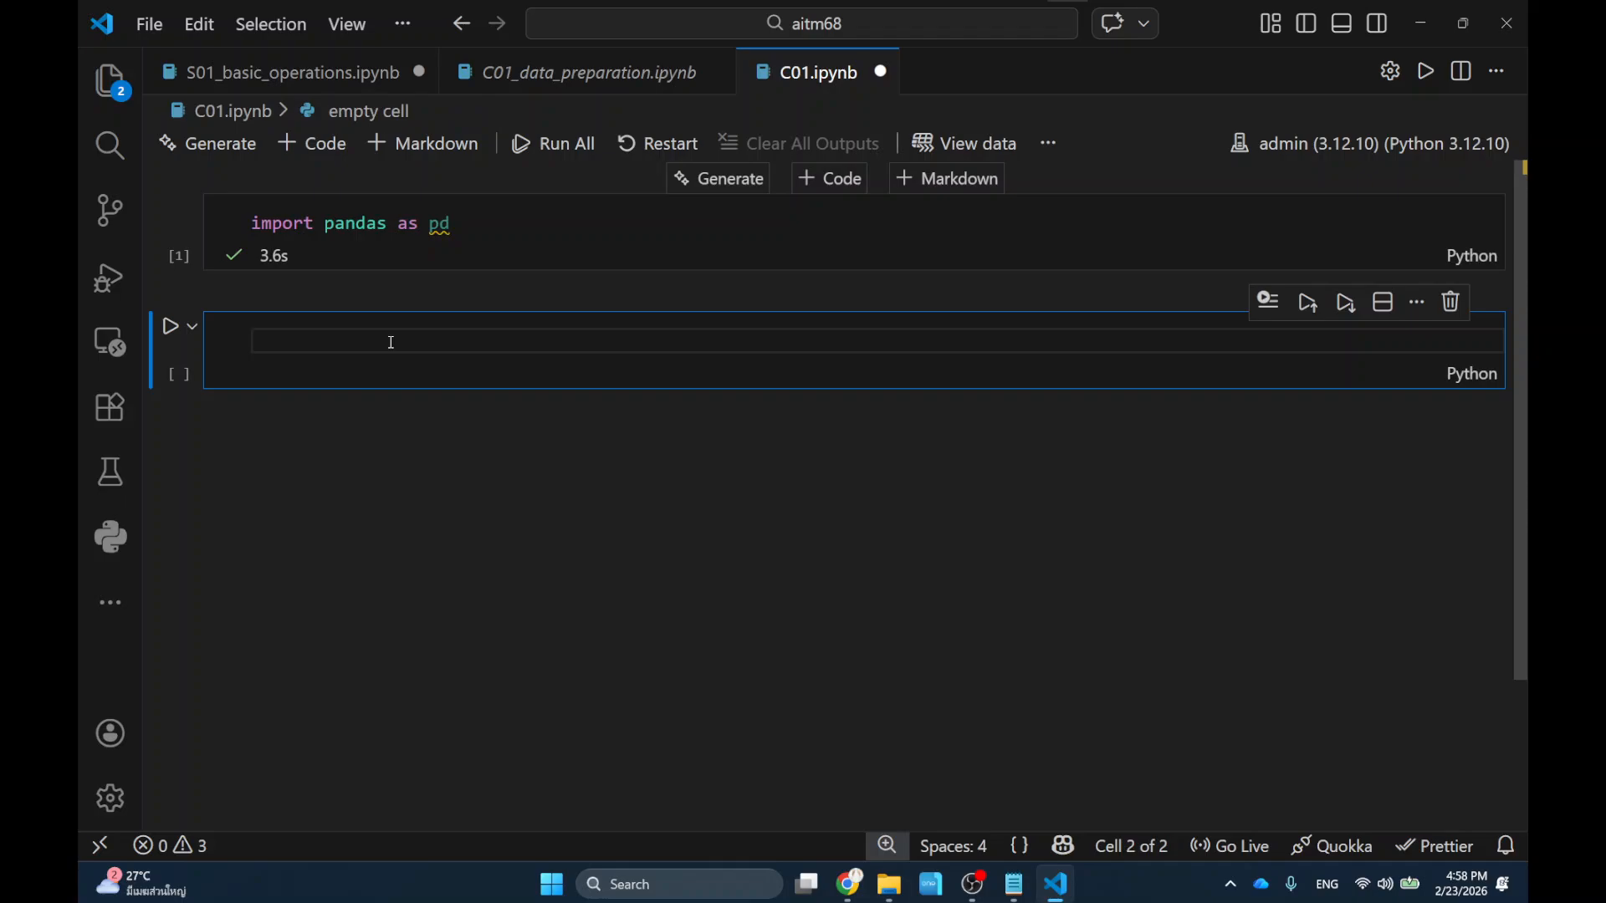
pyautogui.write('sakes')
pyautogui.press('BackSpace')
pyautogui.press('BackSpace')
pyautogui.press('BackSpace')
pyautogui.write('les = ')
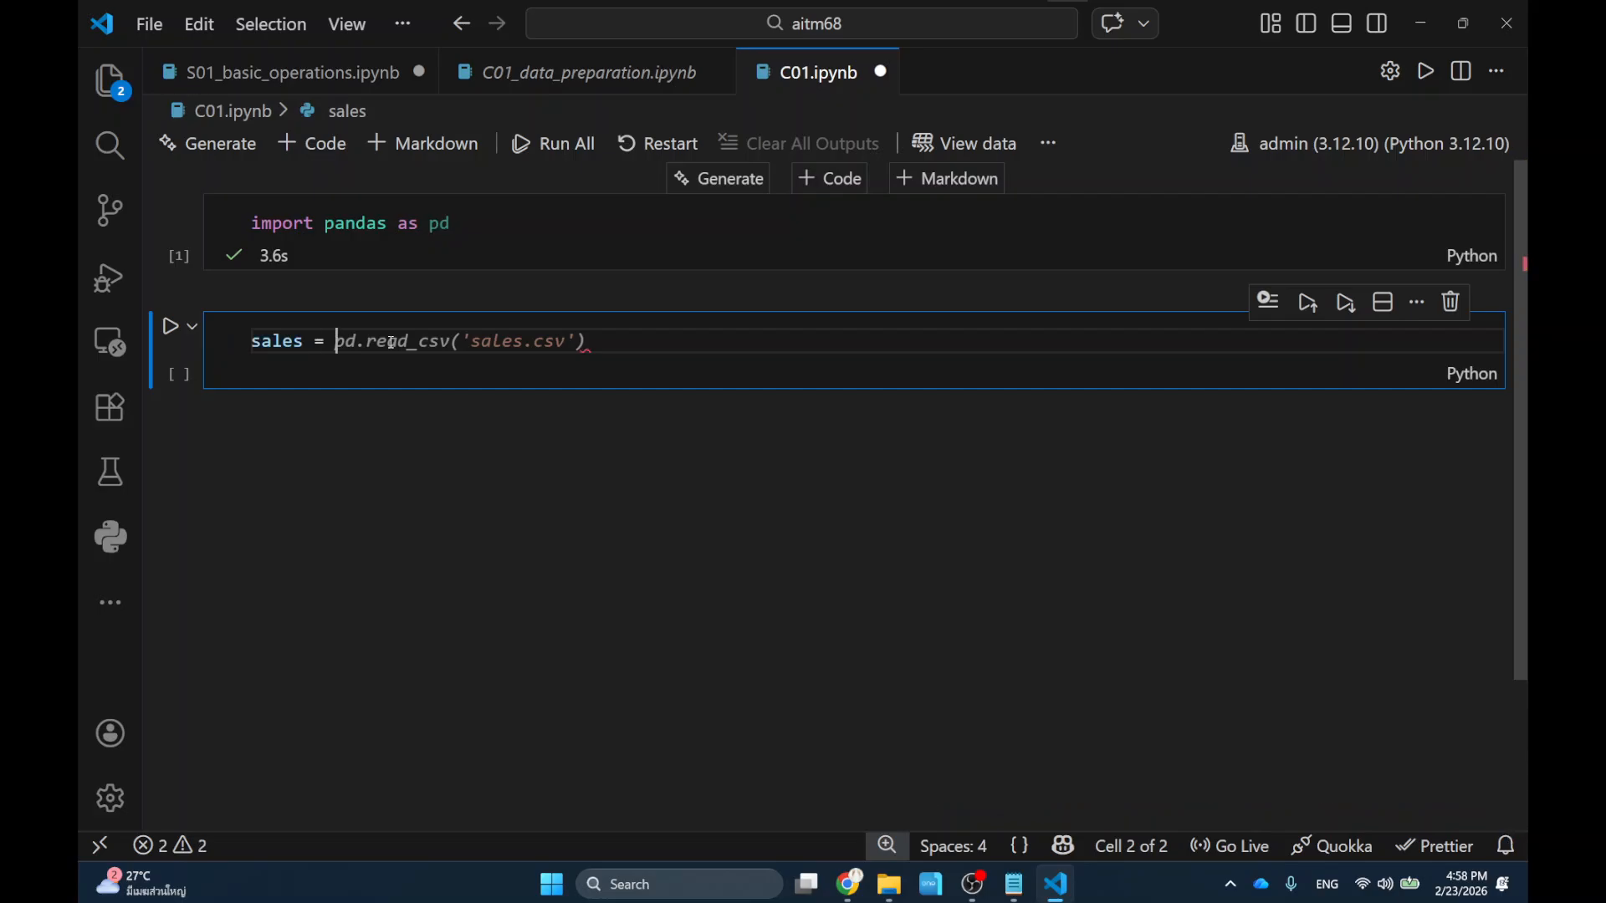
pyautogui.write('pd.read')
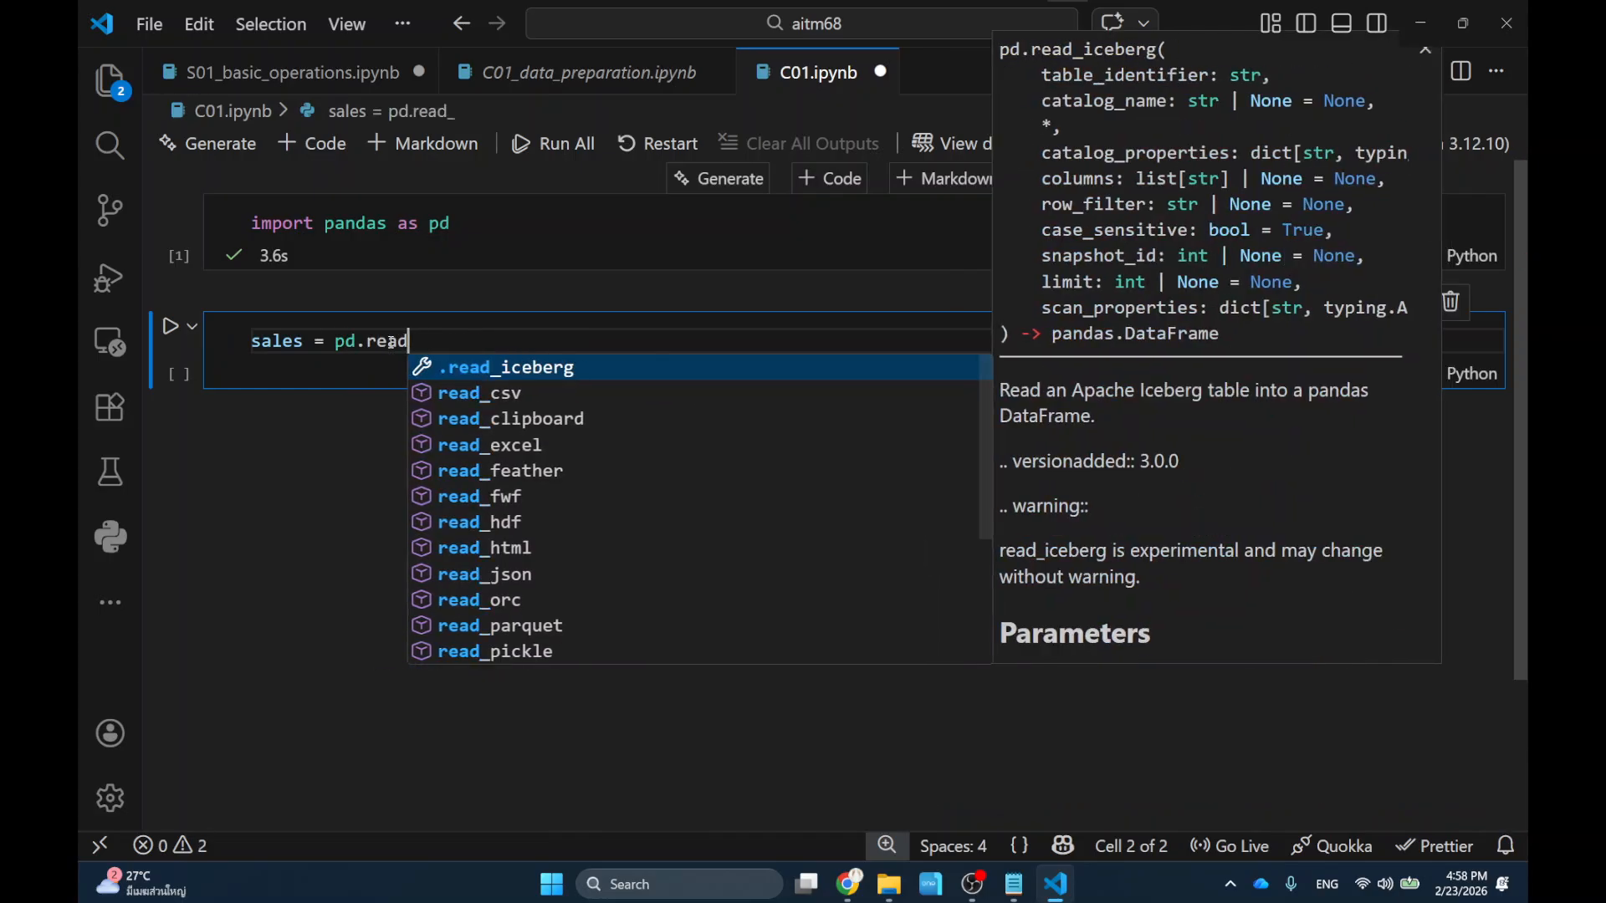
pyautogui.write('_excel')
pyautogui.hotkey('ctrl', 'p')
pyautogui.hotkey('ctrl', 'shift', 'p')
pyautogui.press('Escape')
pyautogui.write('(')
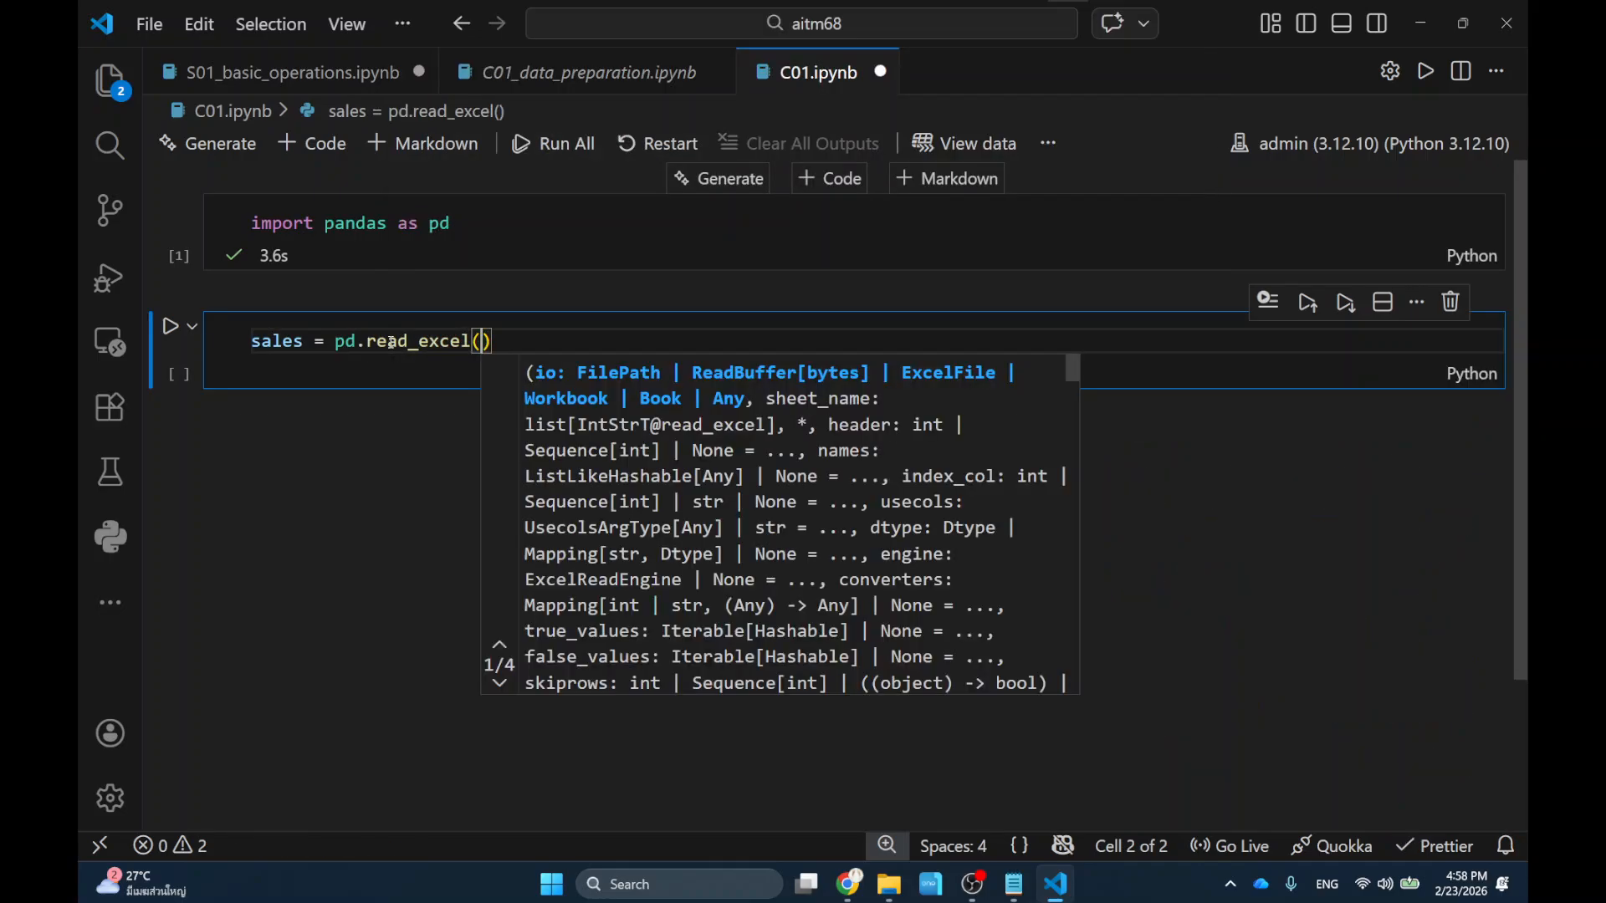
# Enter "data/sakes.xlsx" as the read_excel argument and run the cell.
pyautogui.write('"data/')
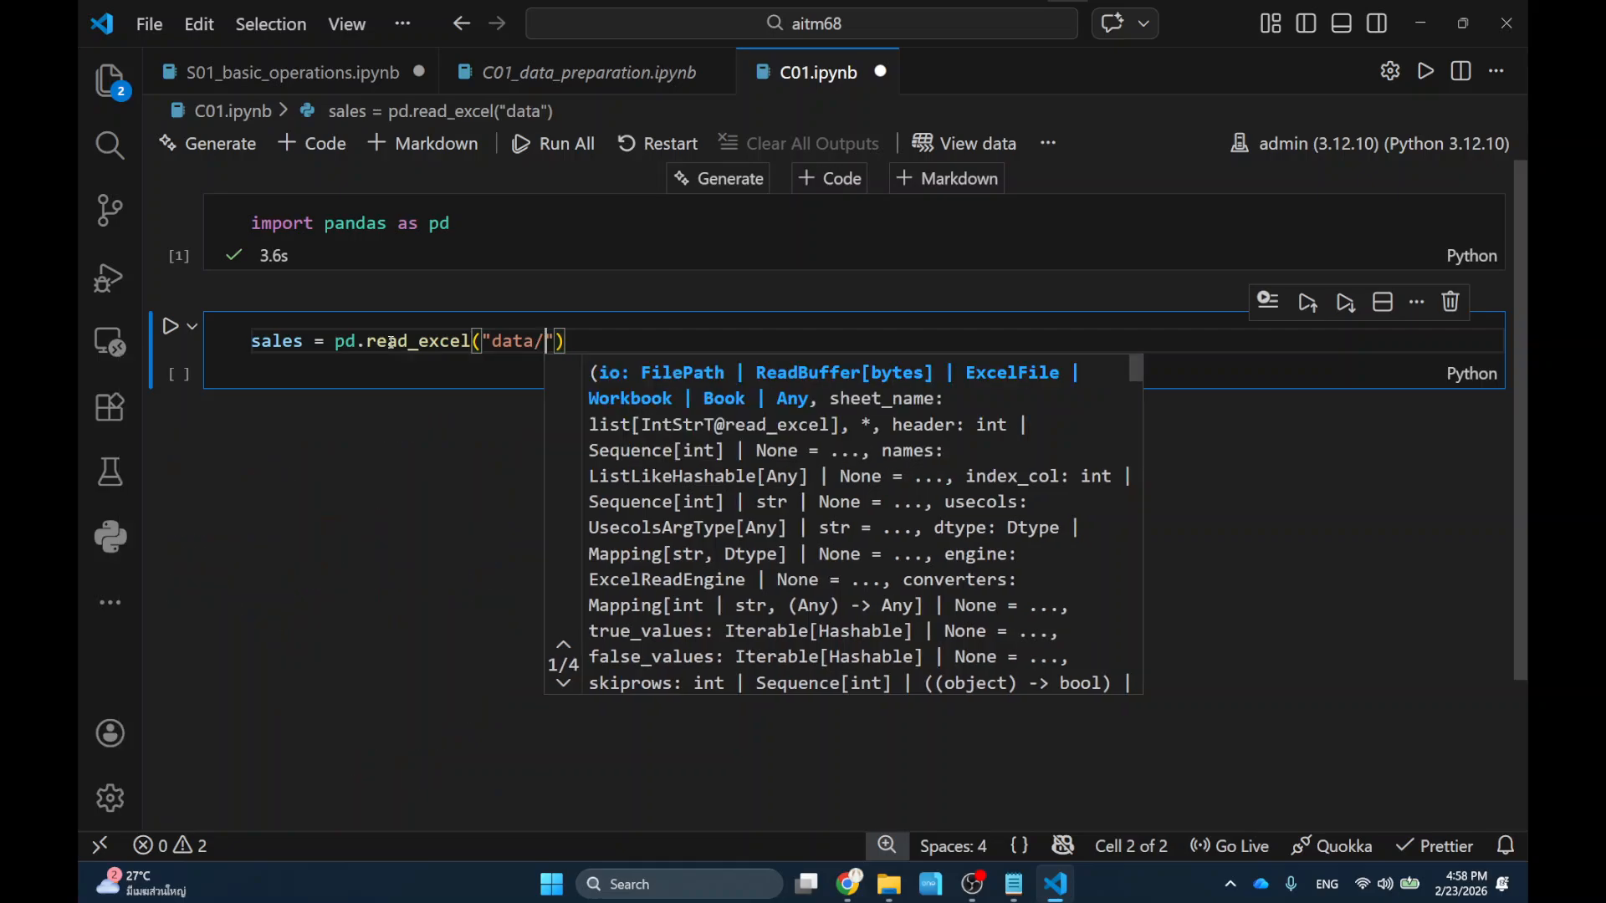
pyautogui.write('sakes,xks')
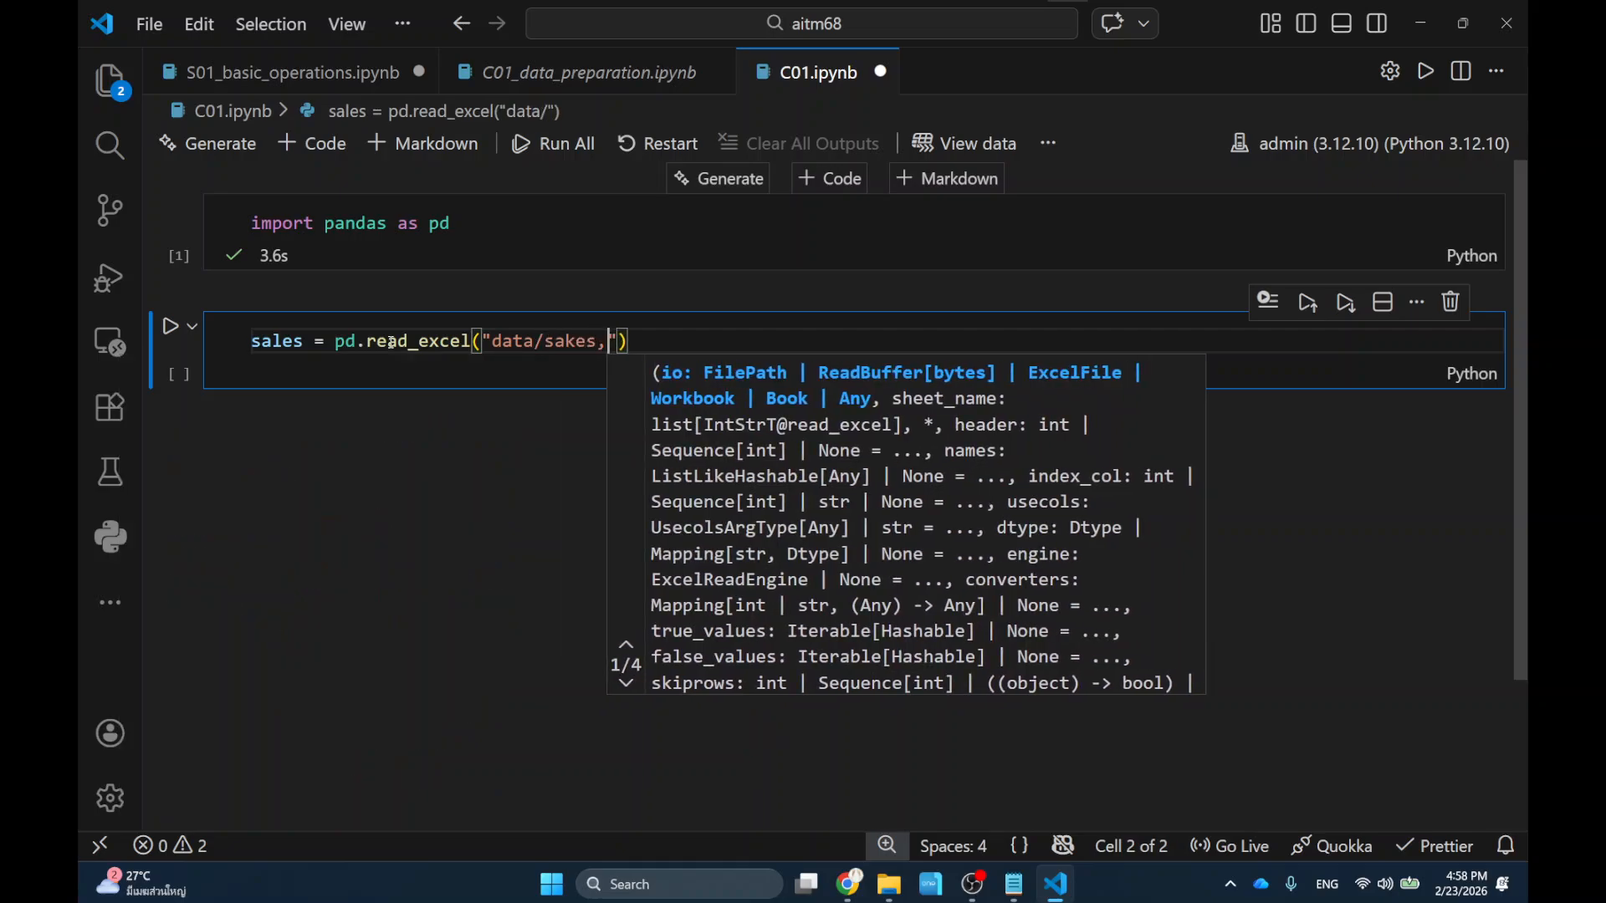
pyautogui.press('BackSpace')
pyautogui.press('BackSpace')
pyautogui.press('BackSpace')
pyautogui.press('BackSpace')
pyautogui.write('.xlsx')
pyautogui.press('Right')
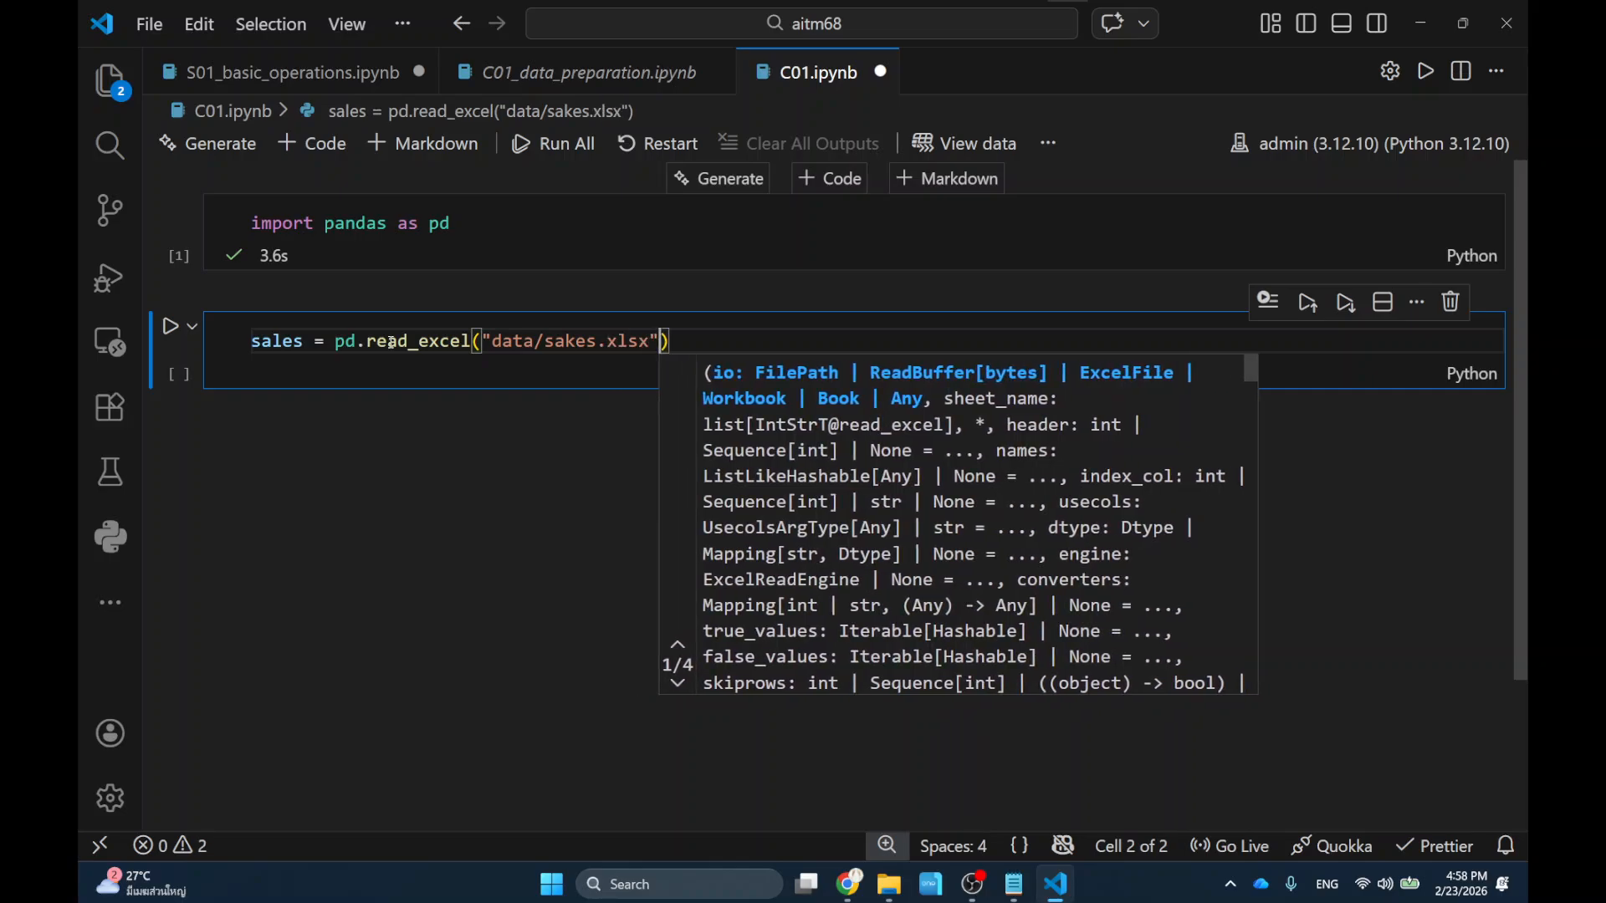
pyautogui.hotkey('shift', 'Return')
pyautogui.scroll(4, 443, 511)
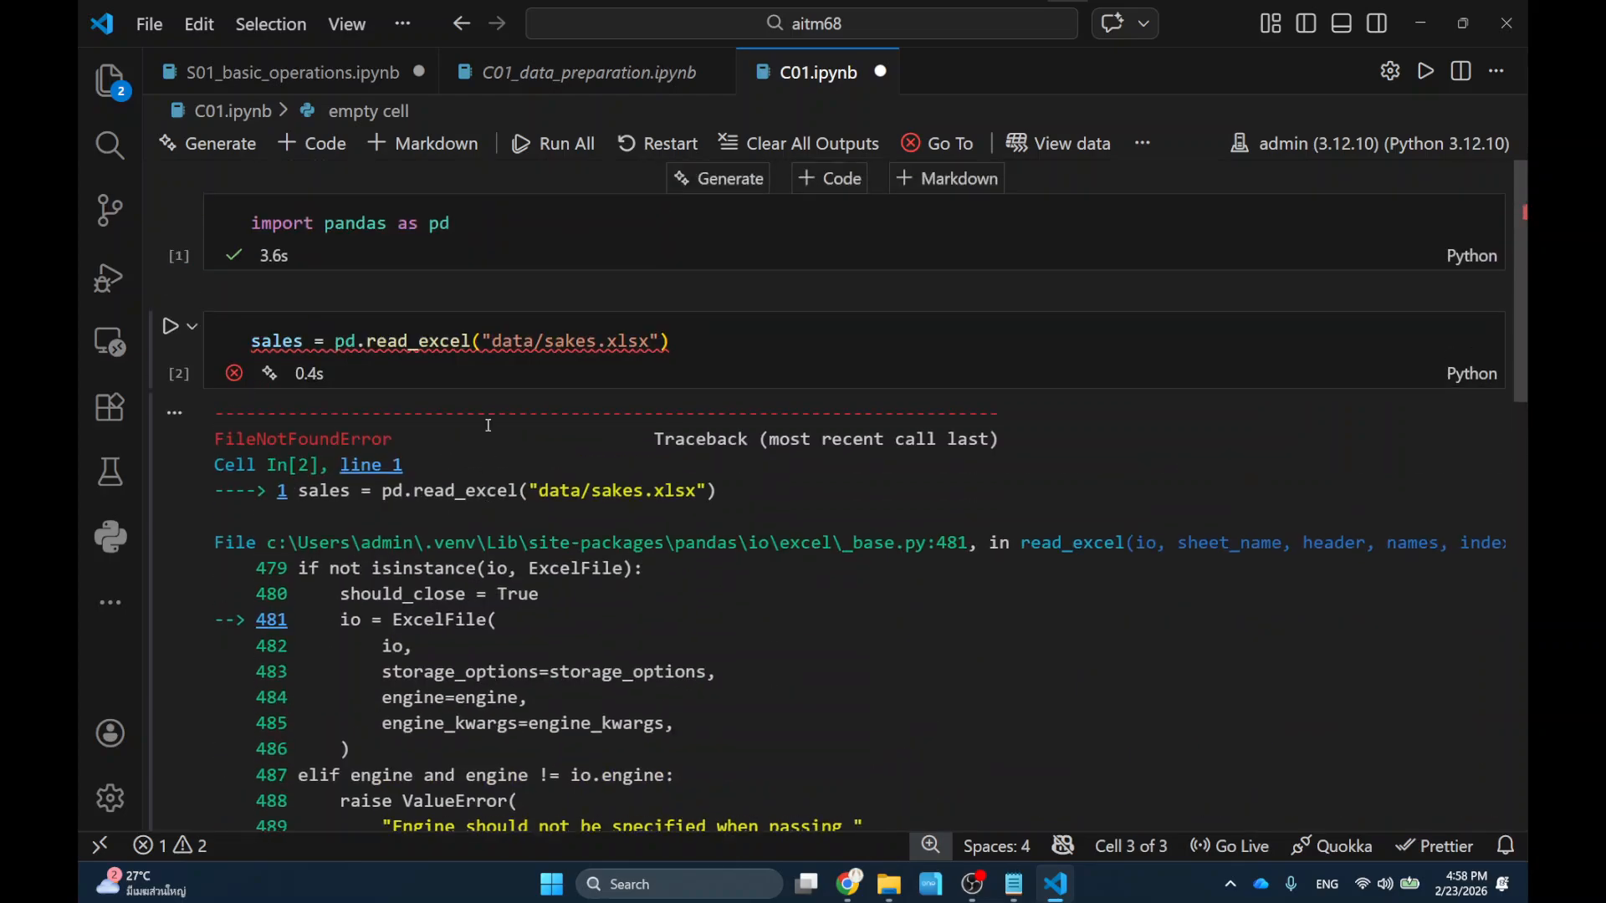
# Correct the path in the read_excel call to "data/sales.xlsx" and run the cell again.
pyautogui.click(575, 348)
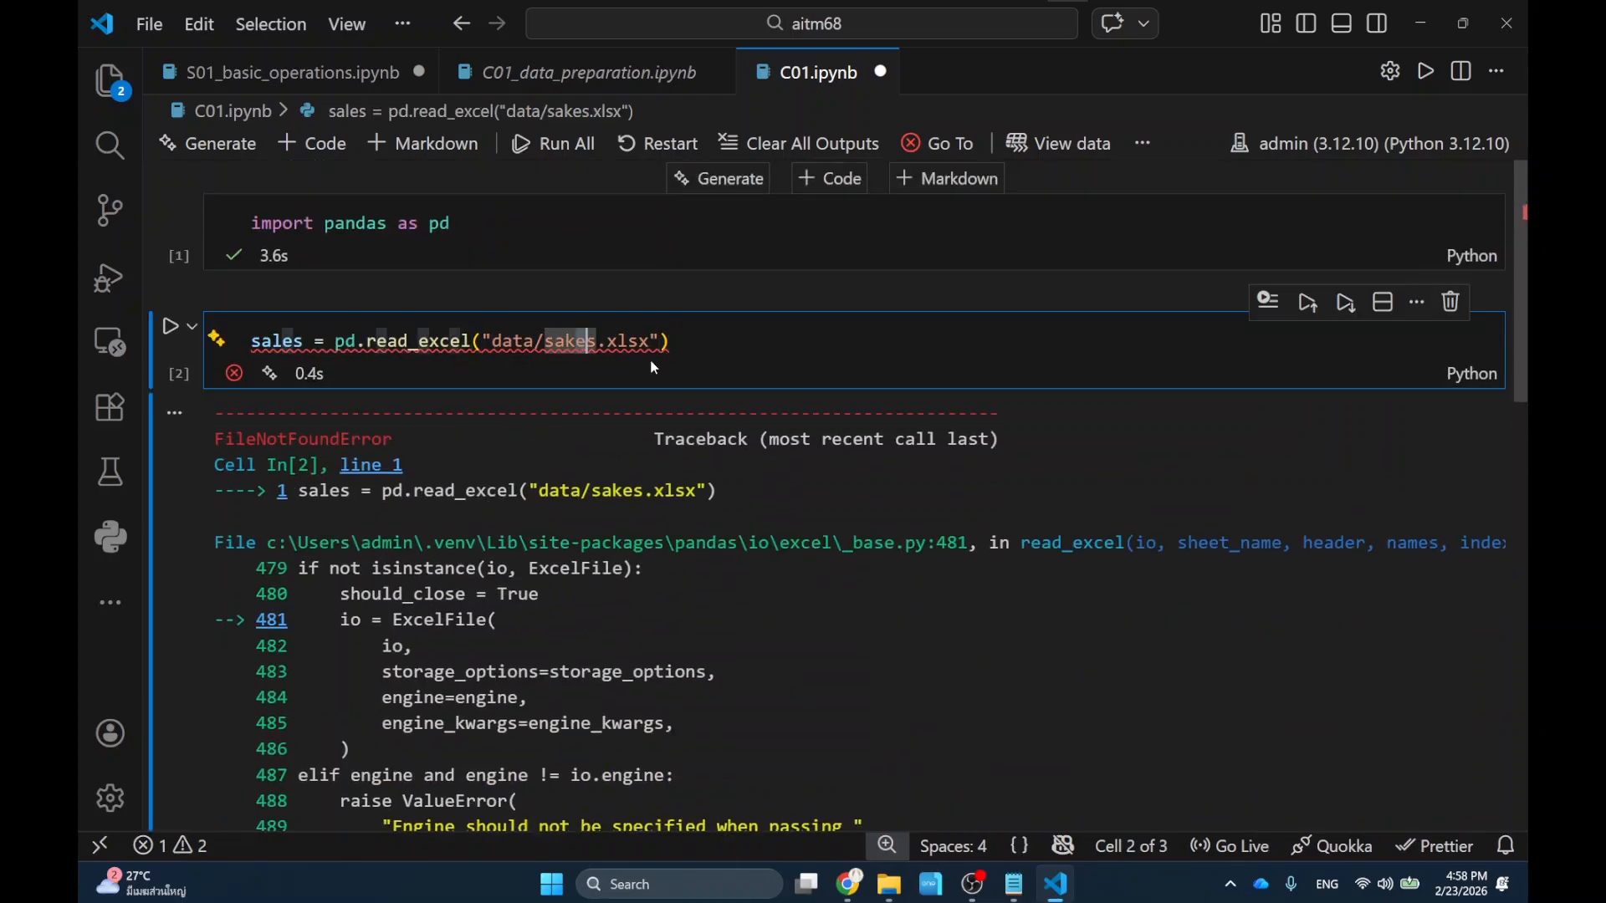
pyautogui.press('BackSpace')
pyautogui.write('l')
pyautogui.hotkey('shift', 'Return')
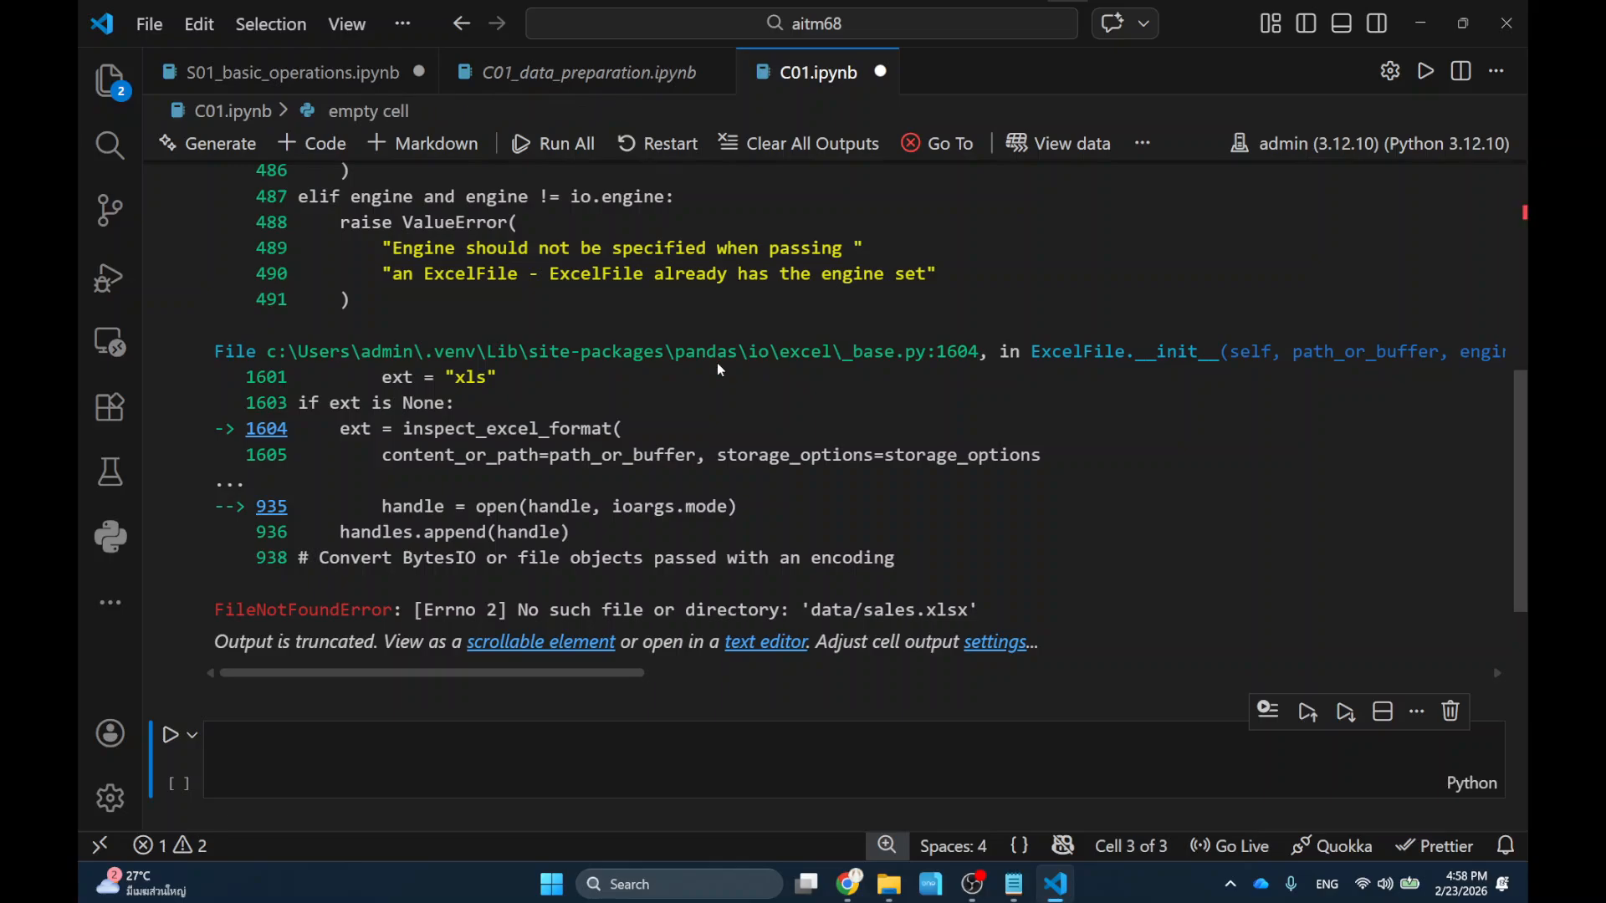
# Examine the folder and file name in the path of the read_excel call.
pyautogui.scroll(4, 577, 303)
pyautogui.click(575, 303)
pyautogui.click(601, 297)
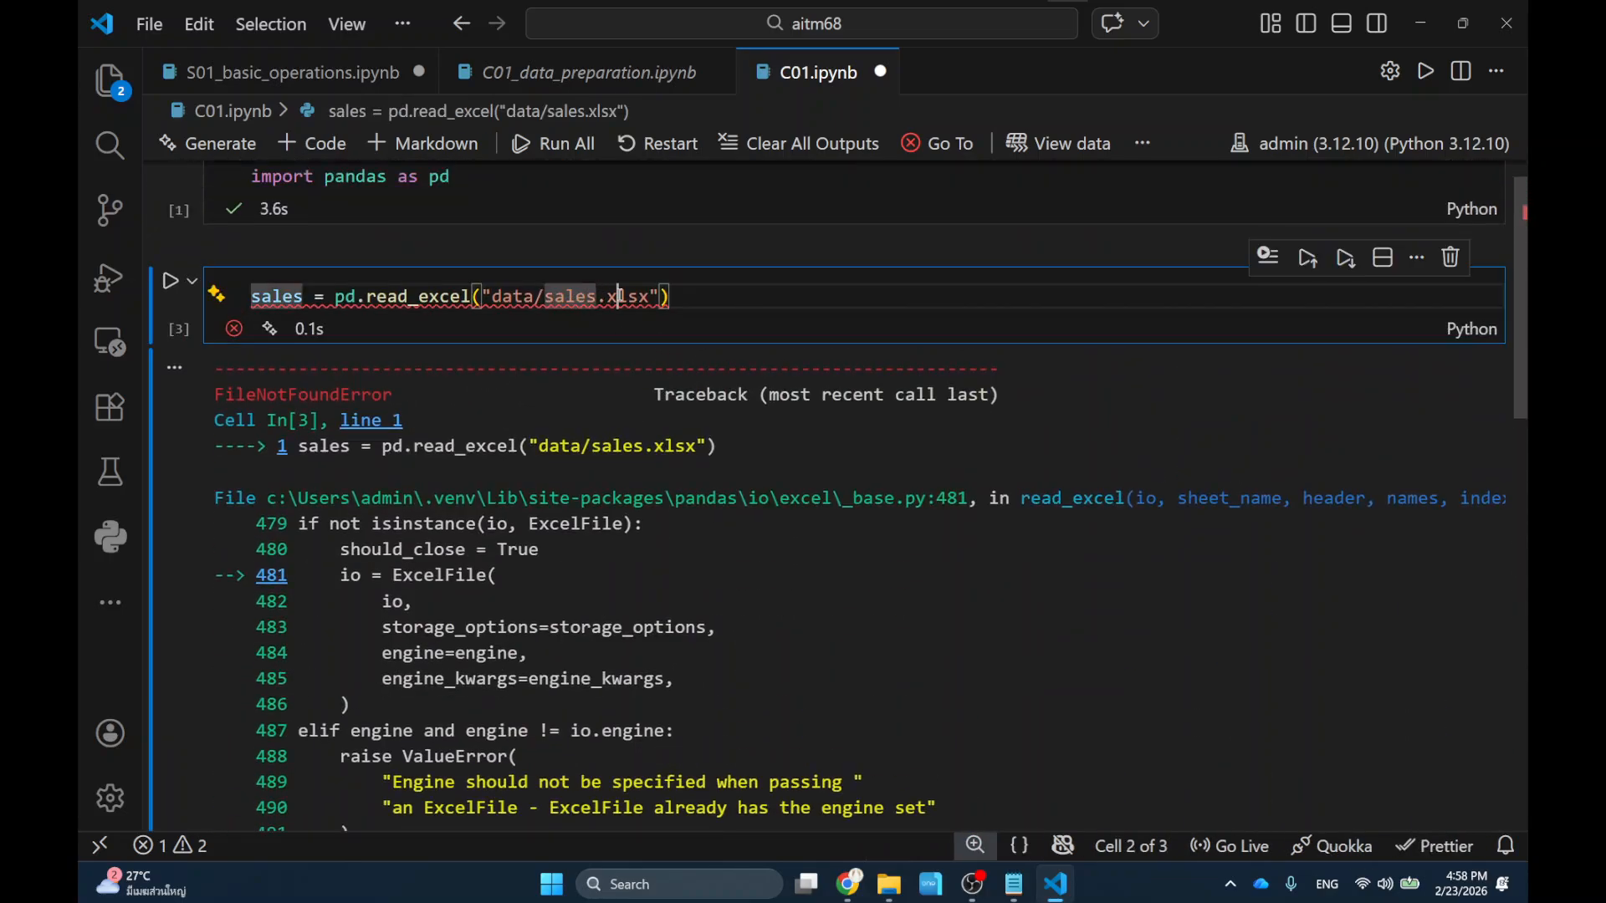
pyautogui.click(617, 297)
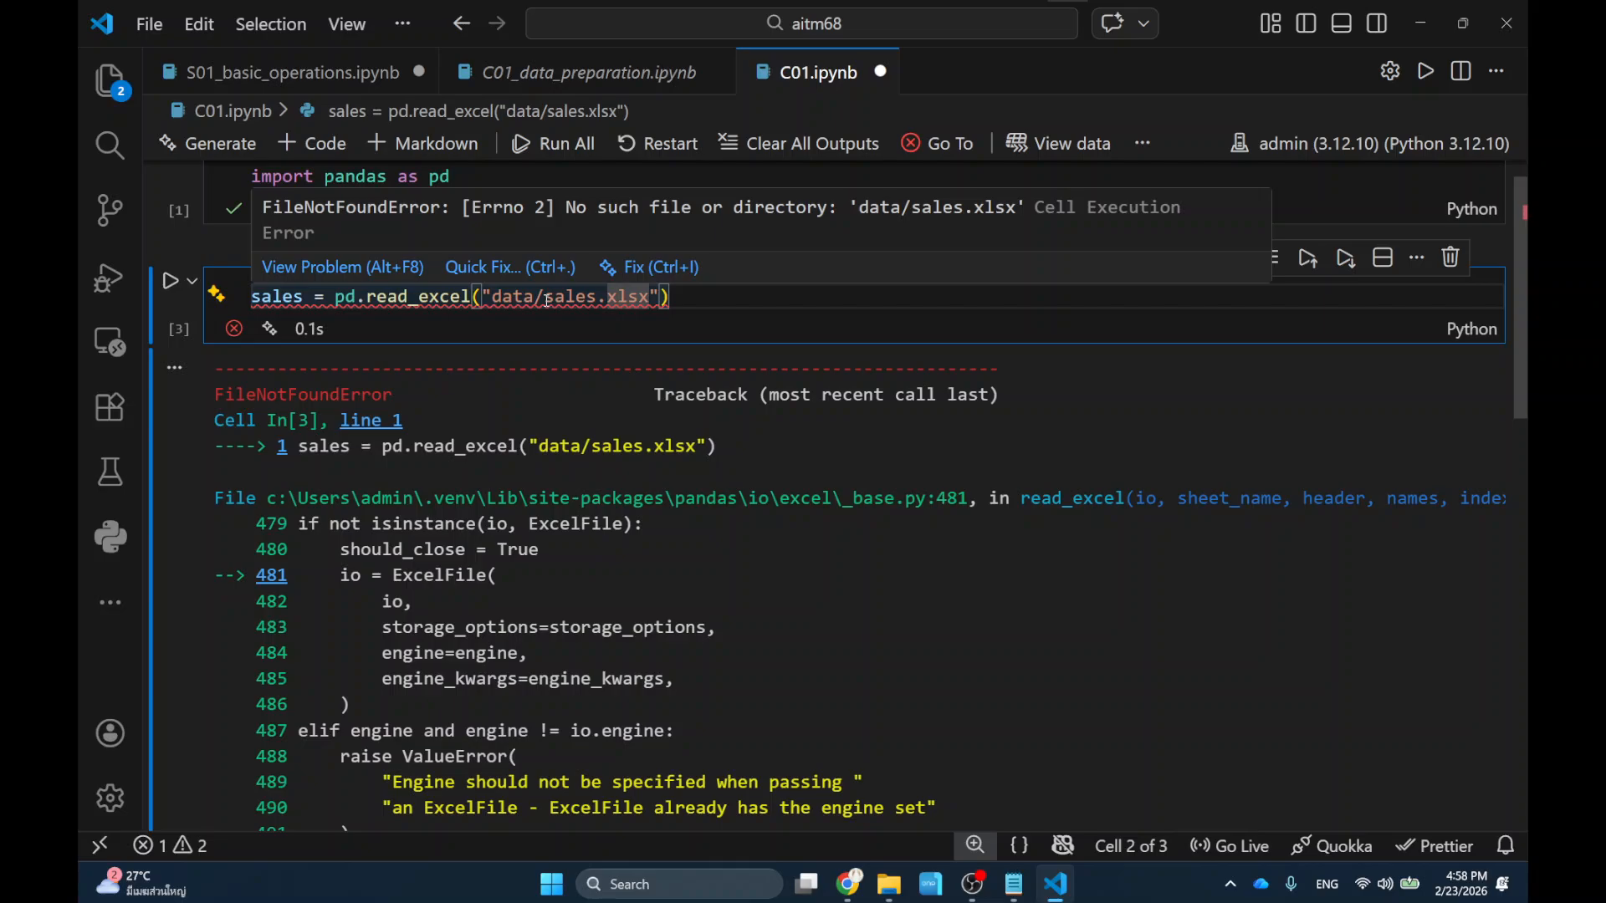
pyautogui.click(505, 299)
# Bring back the Explorer sidebar and close the C01, C01_data_preparation and S01_basic_operations notebooks.
pyautogui.hotkey('ctrl', 'shift', 'e')
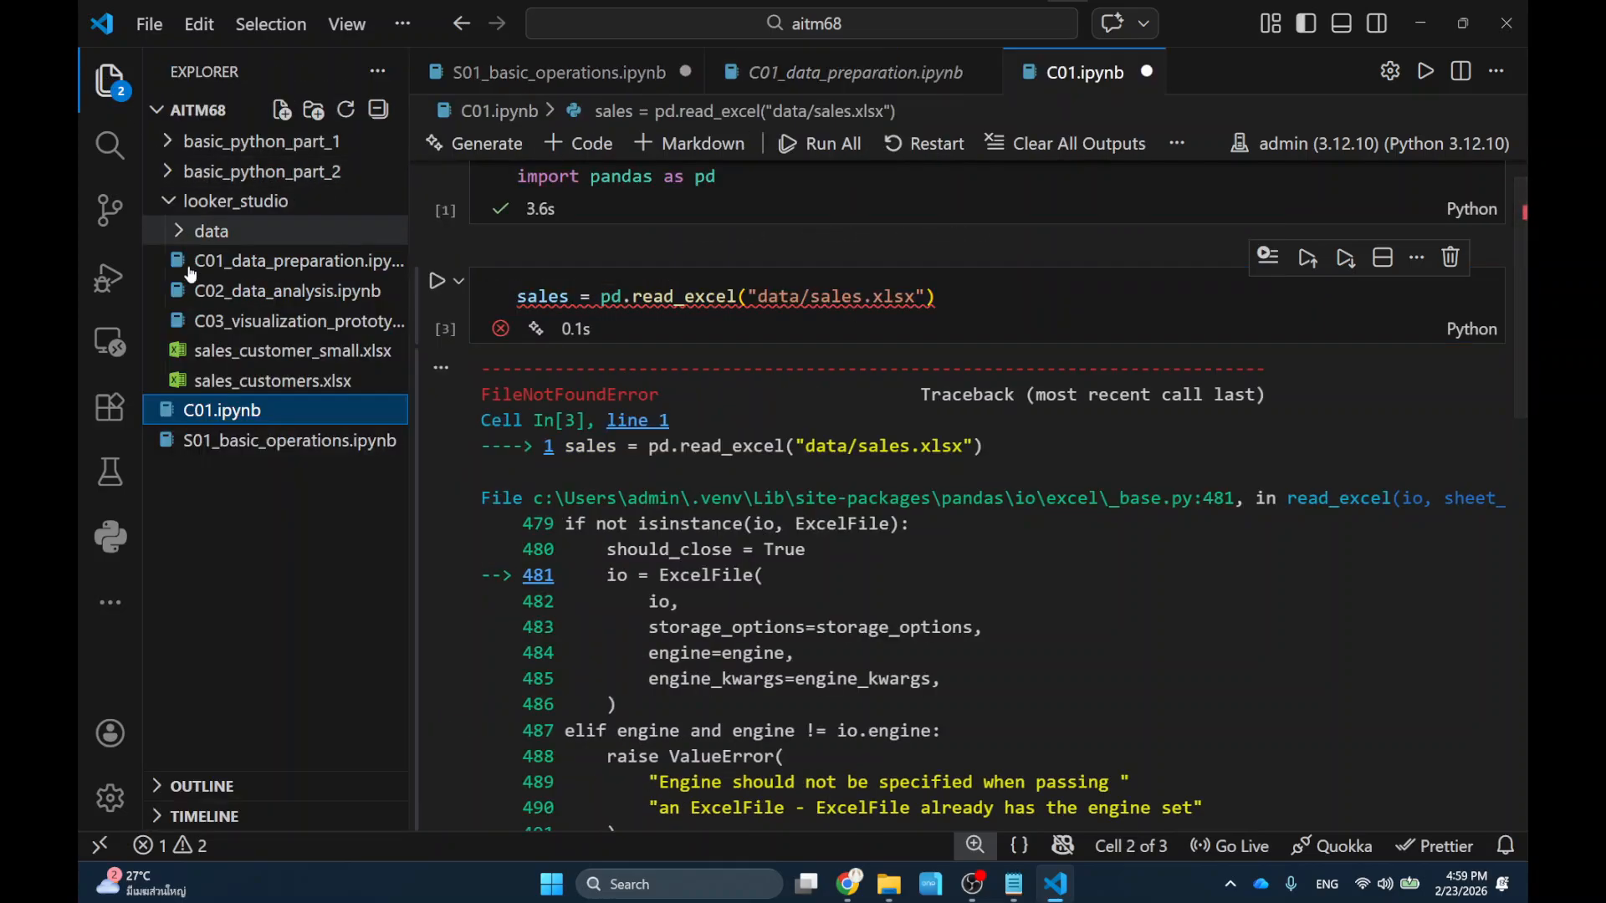
pyautogui.moveTo(318, 410); pyautogui.dragTo(252, 418)
pyautogui.click(1088, 77)
pyautogui.middleClick(1088, 77)
pyautogui.middleClick(932, 80)
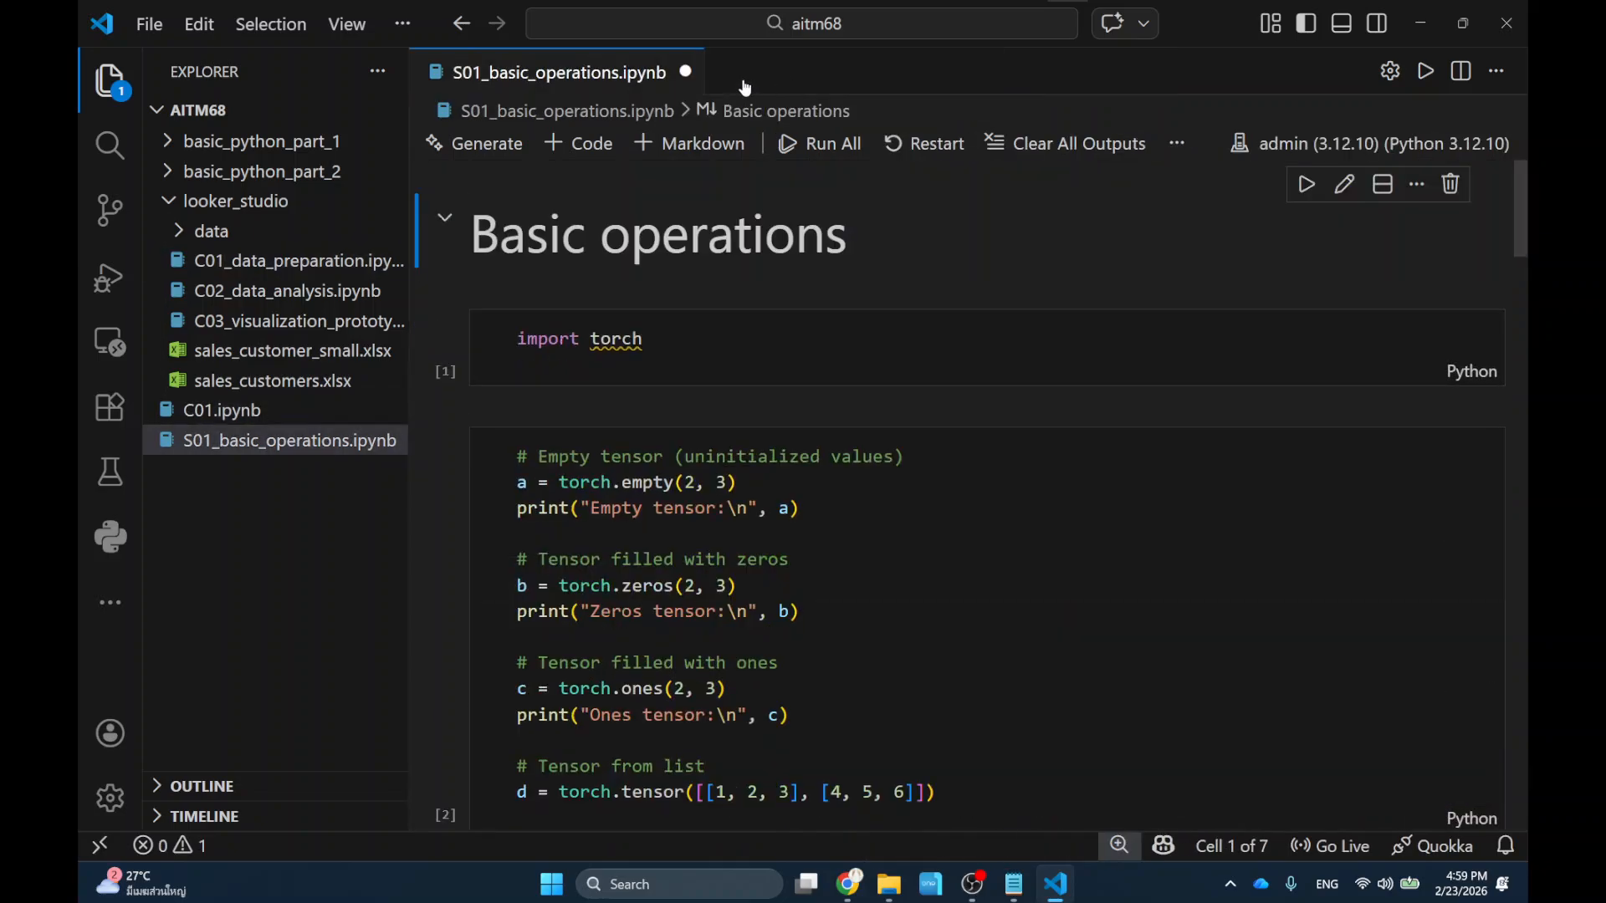
pyautogui.middleClick(694, 86)
# Move C01.ipynb into the looker_studio folder and reopen it with the Explorer sidebar hidden.
pyautogui.moveTo(243, 410); pyautogui.dragTo(357, 267)
pyautogui.click(867, 434)
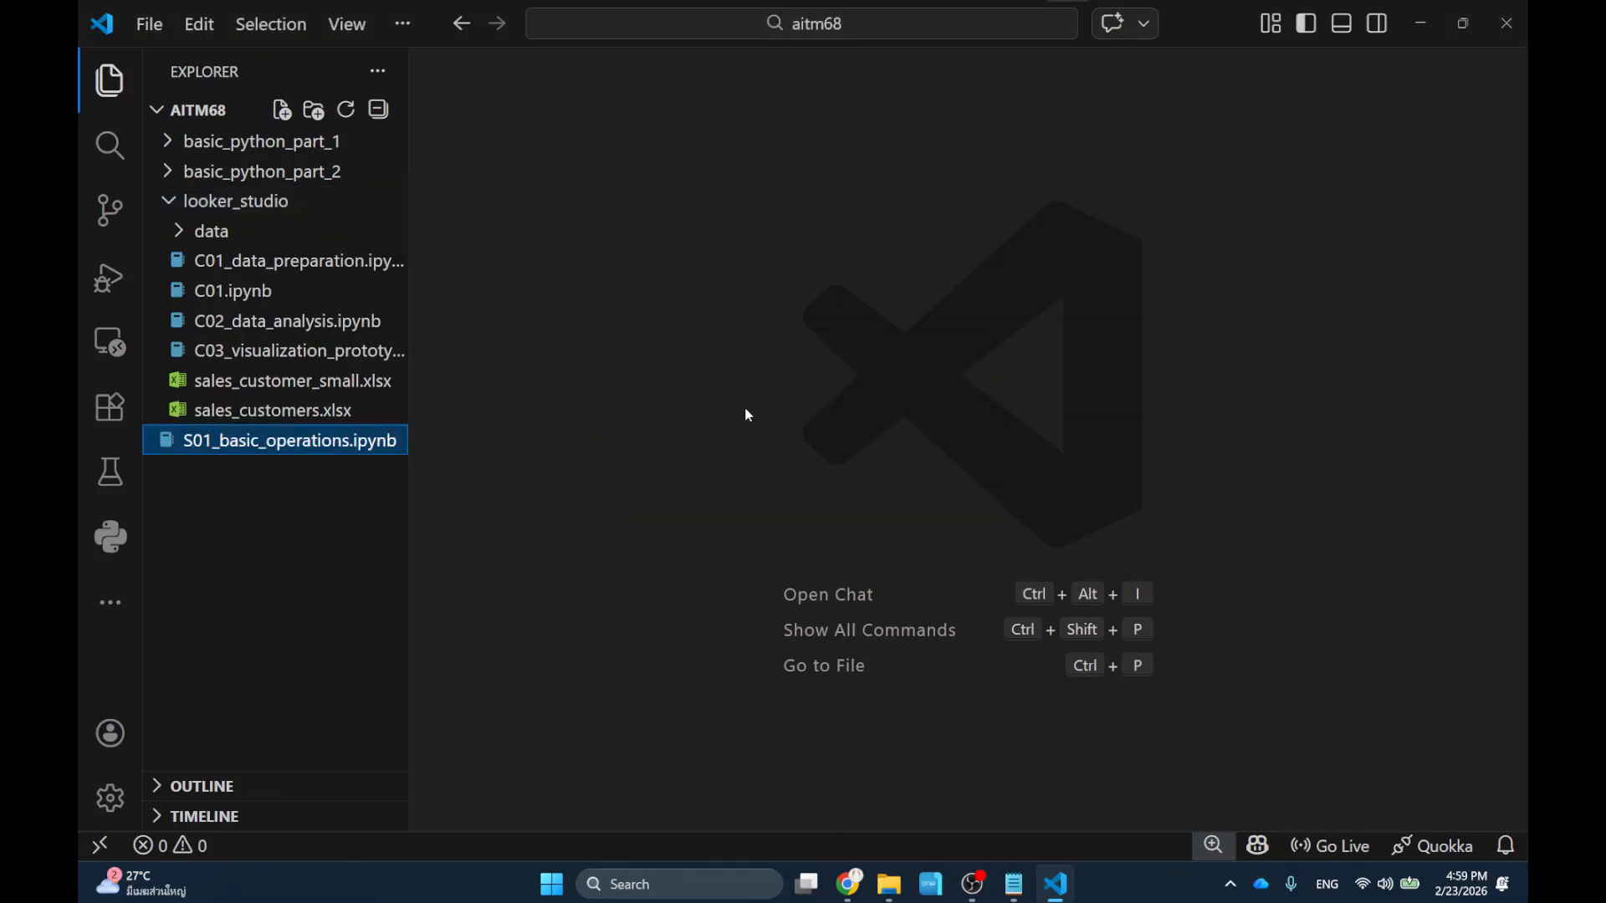
pyautogui.click(228, 293)
pyautogui.hotkey('ctrl', 'b')
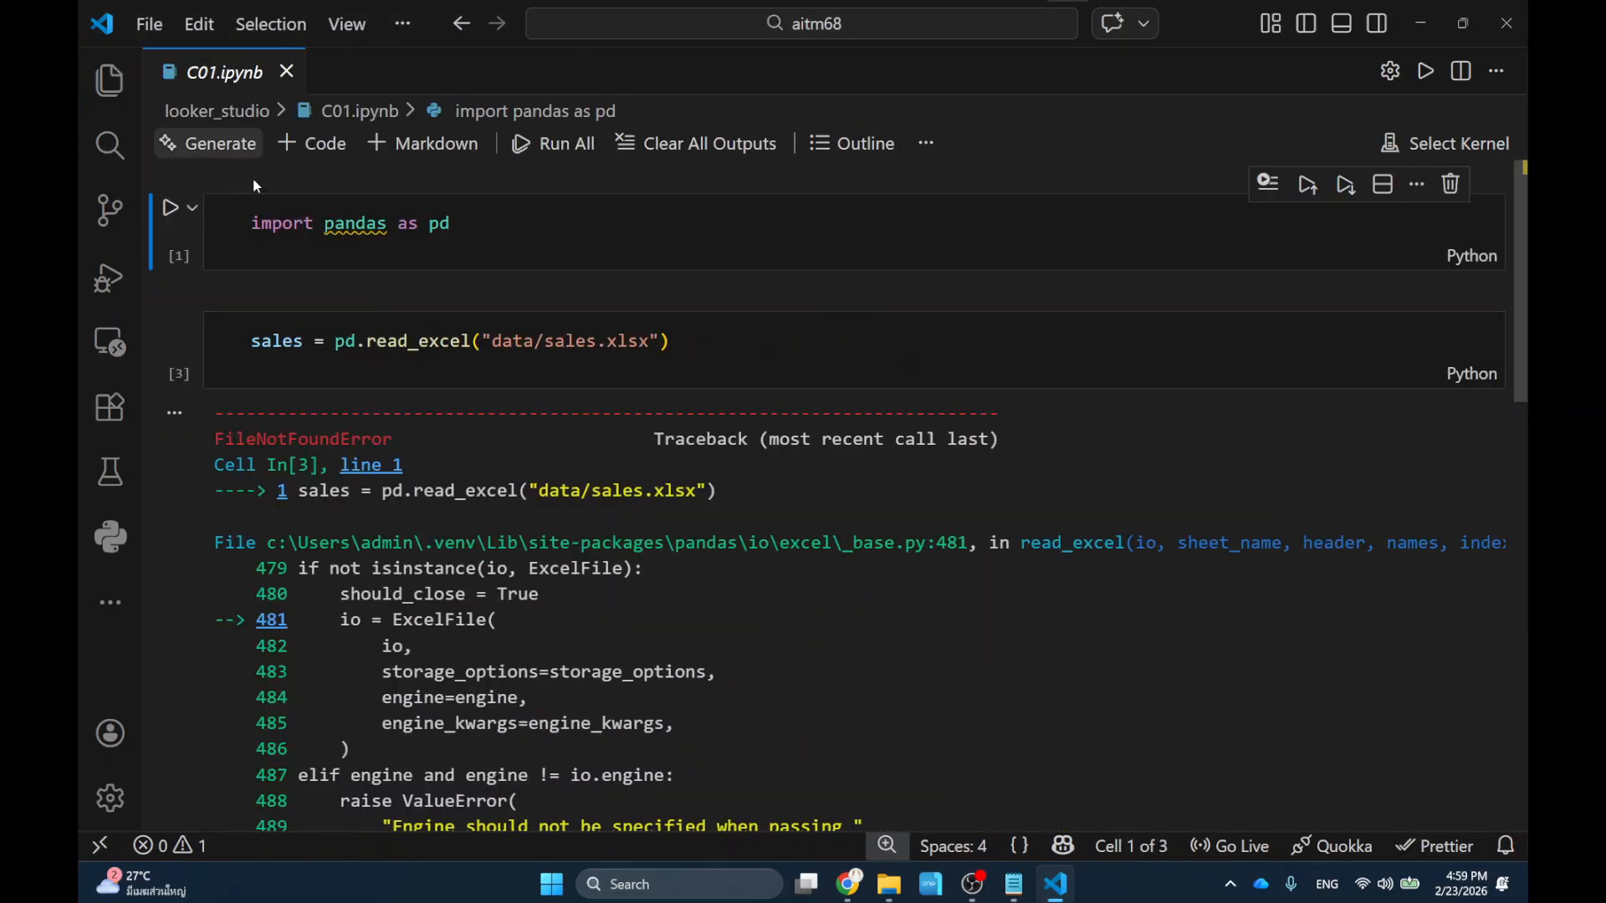
# Run the pandas import cell and the read_excel cell again with the admin (3.12.10) kernel.
pyautogui.click(172, 207)
pyautogui.click(520, 81)
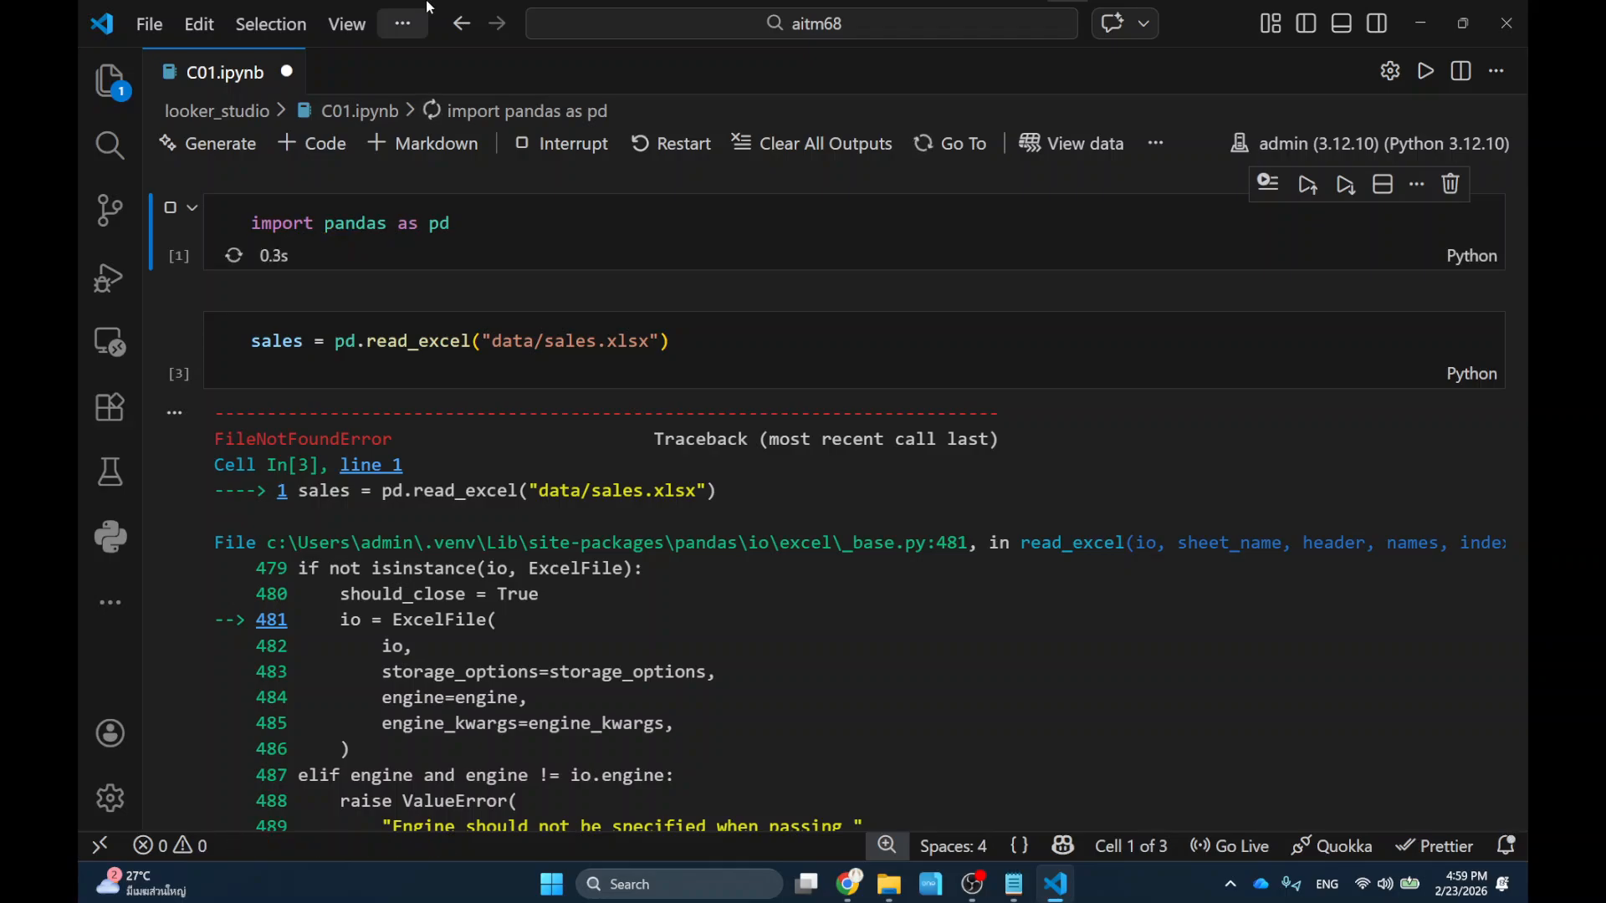
pyautogui.click(170, 327)
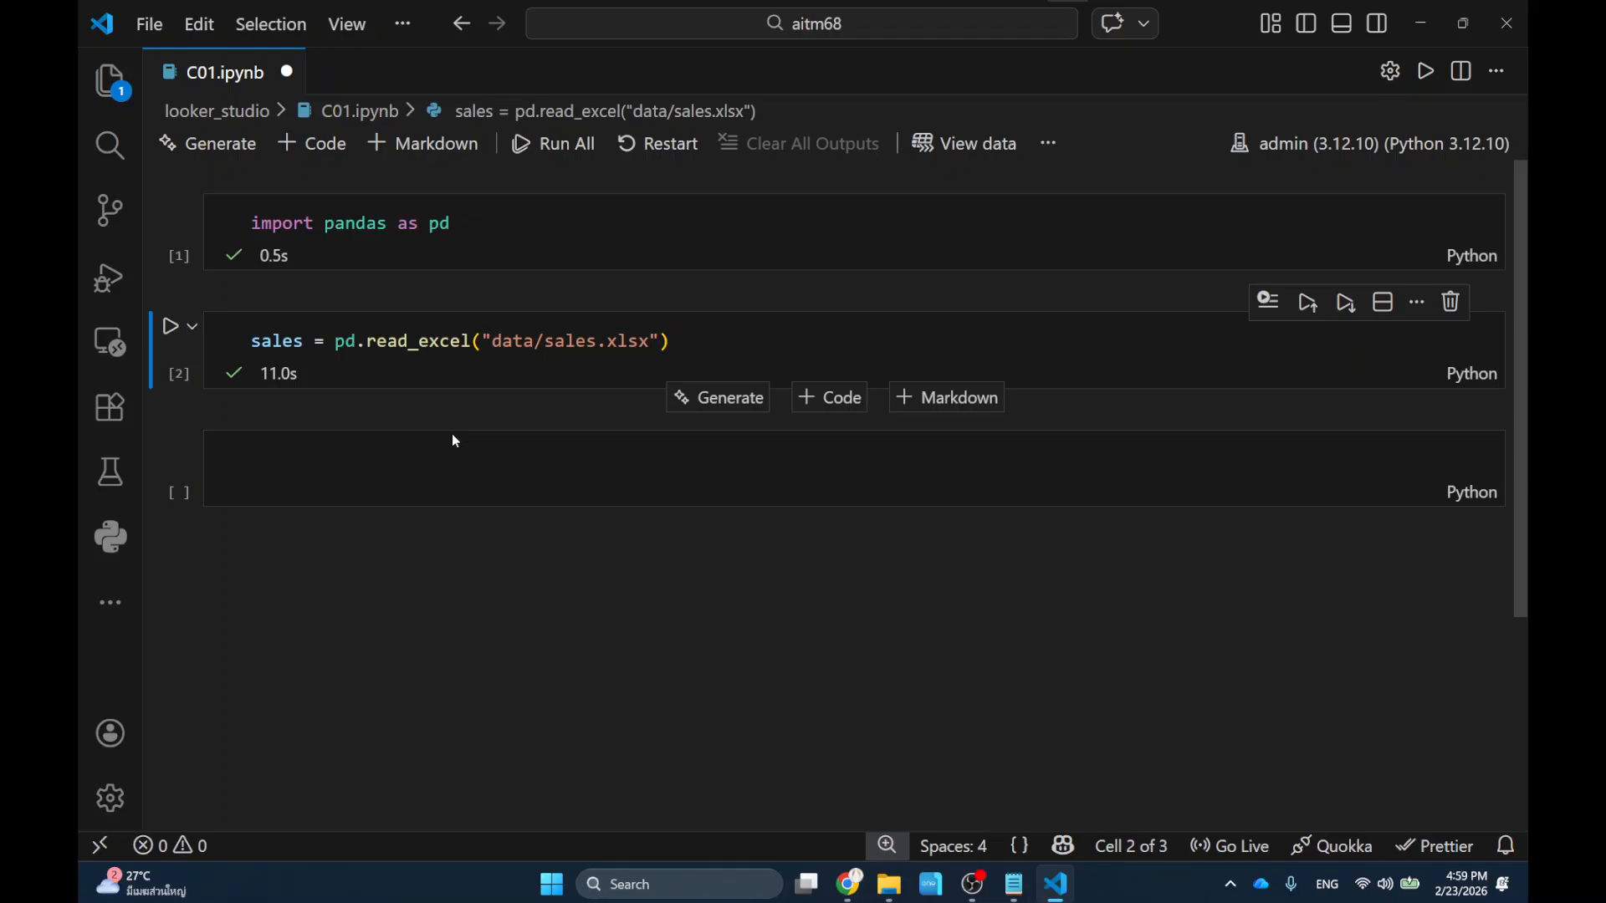
# Write sales.info() in the empty third cell and run it.
pyautogui.click(406, 462)
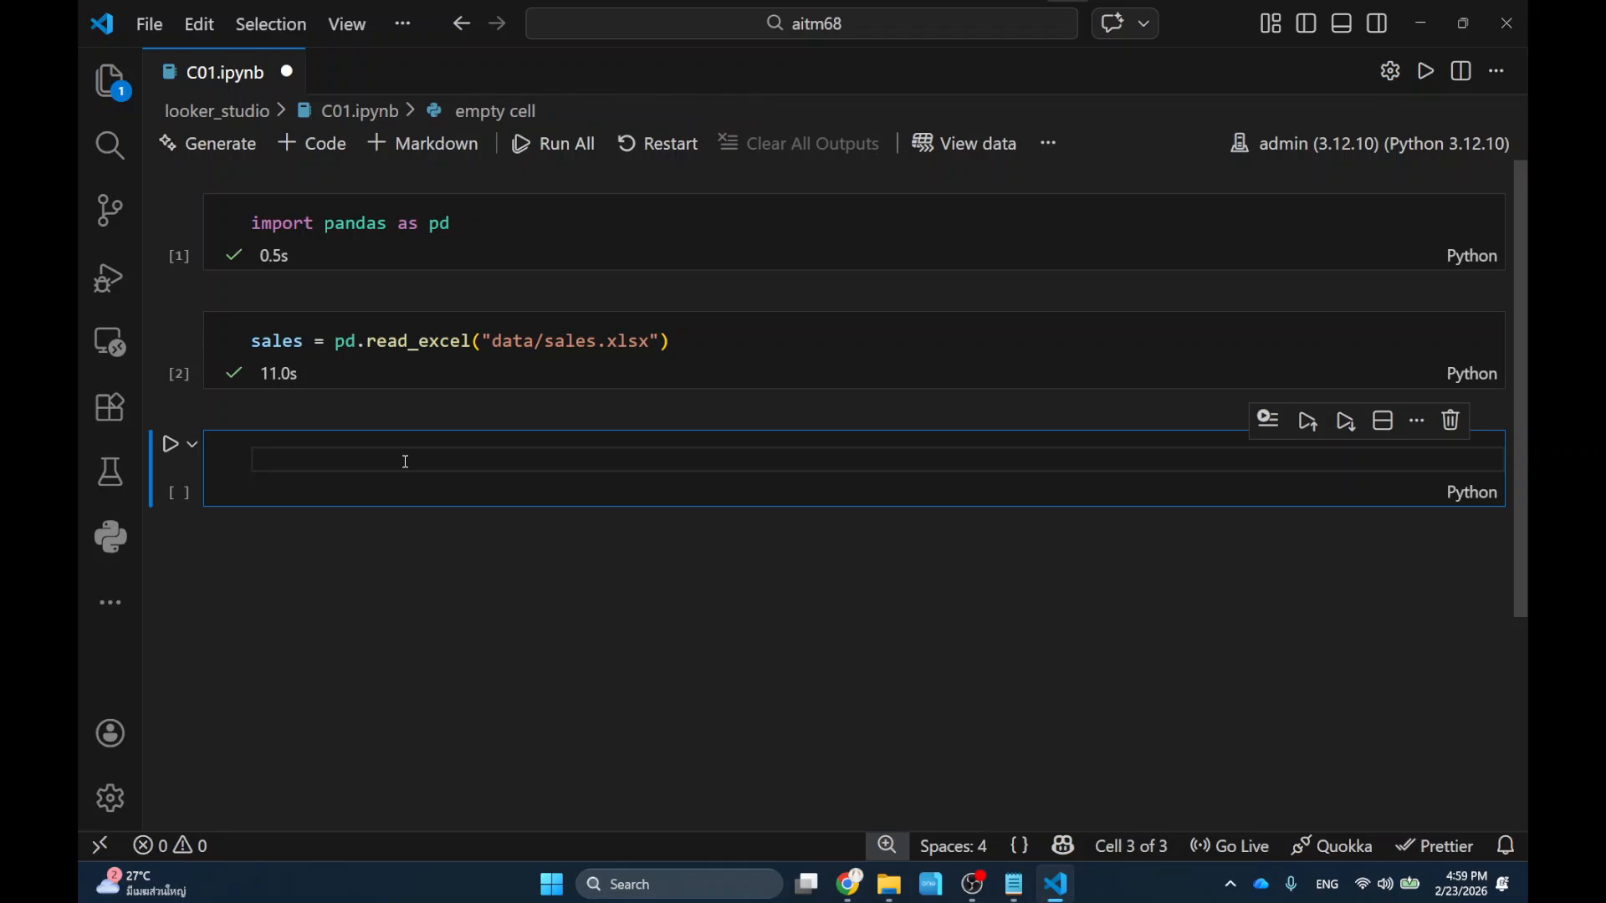
pyautogui.write('sales.info()')
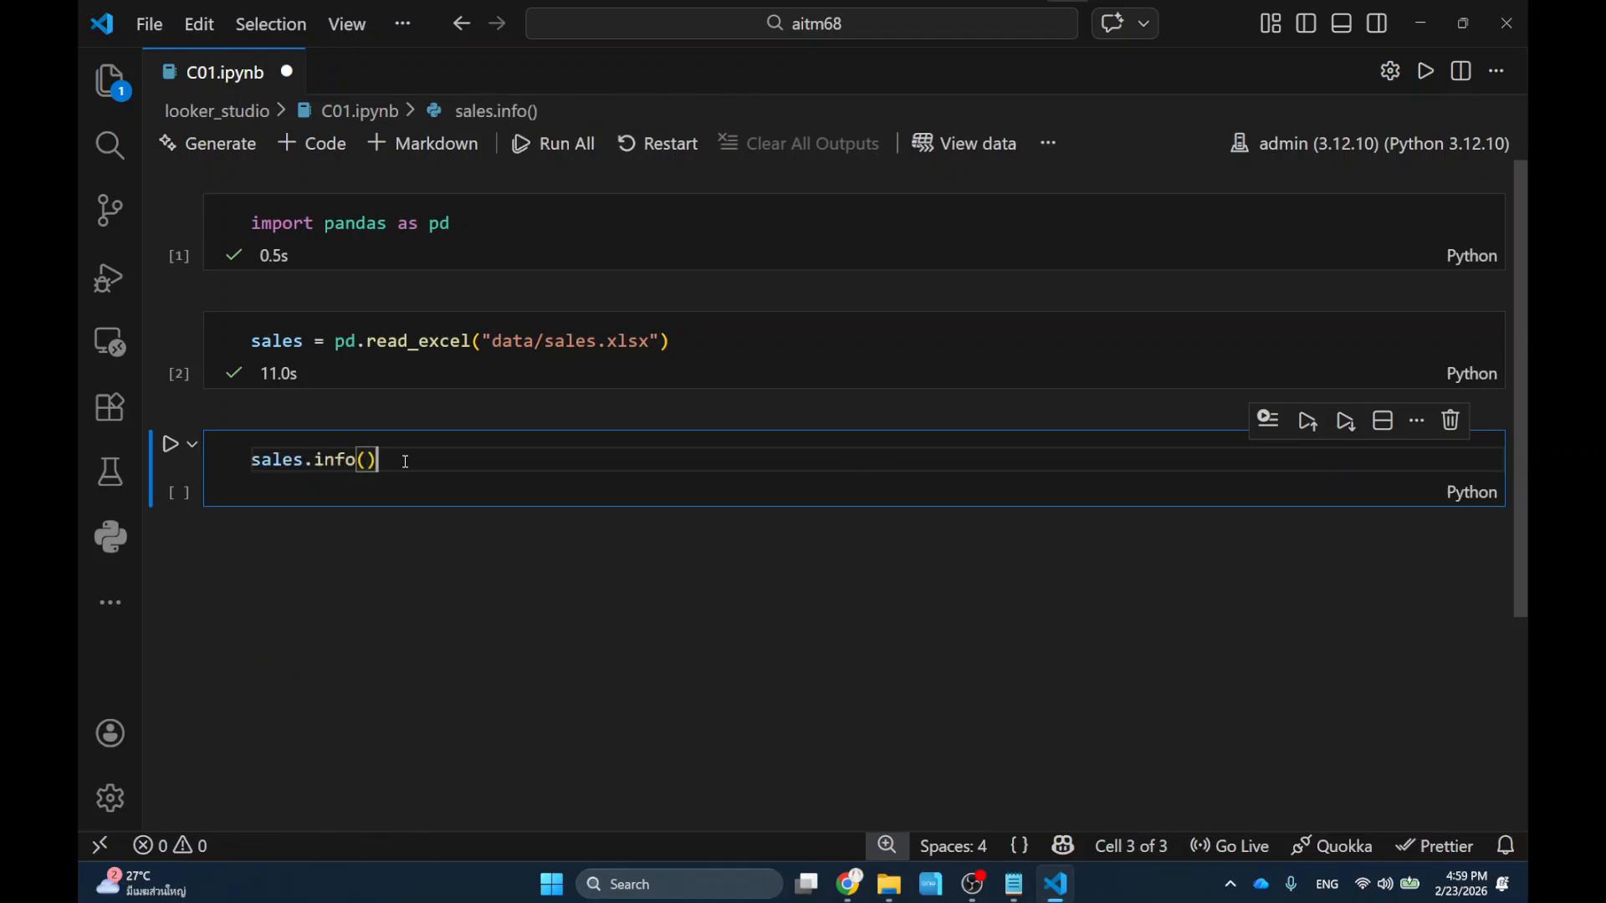
pyautogui.hotkey('shift', 'Return')
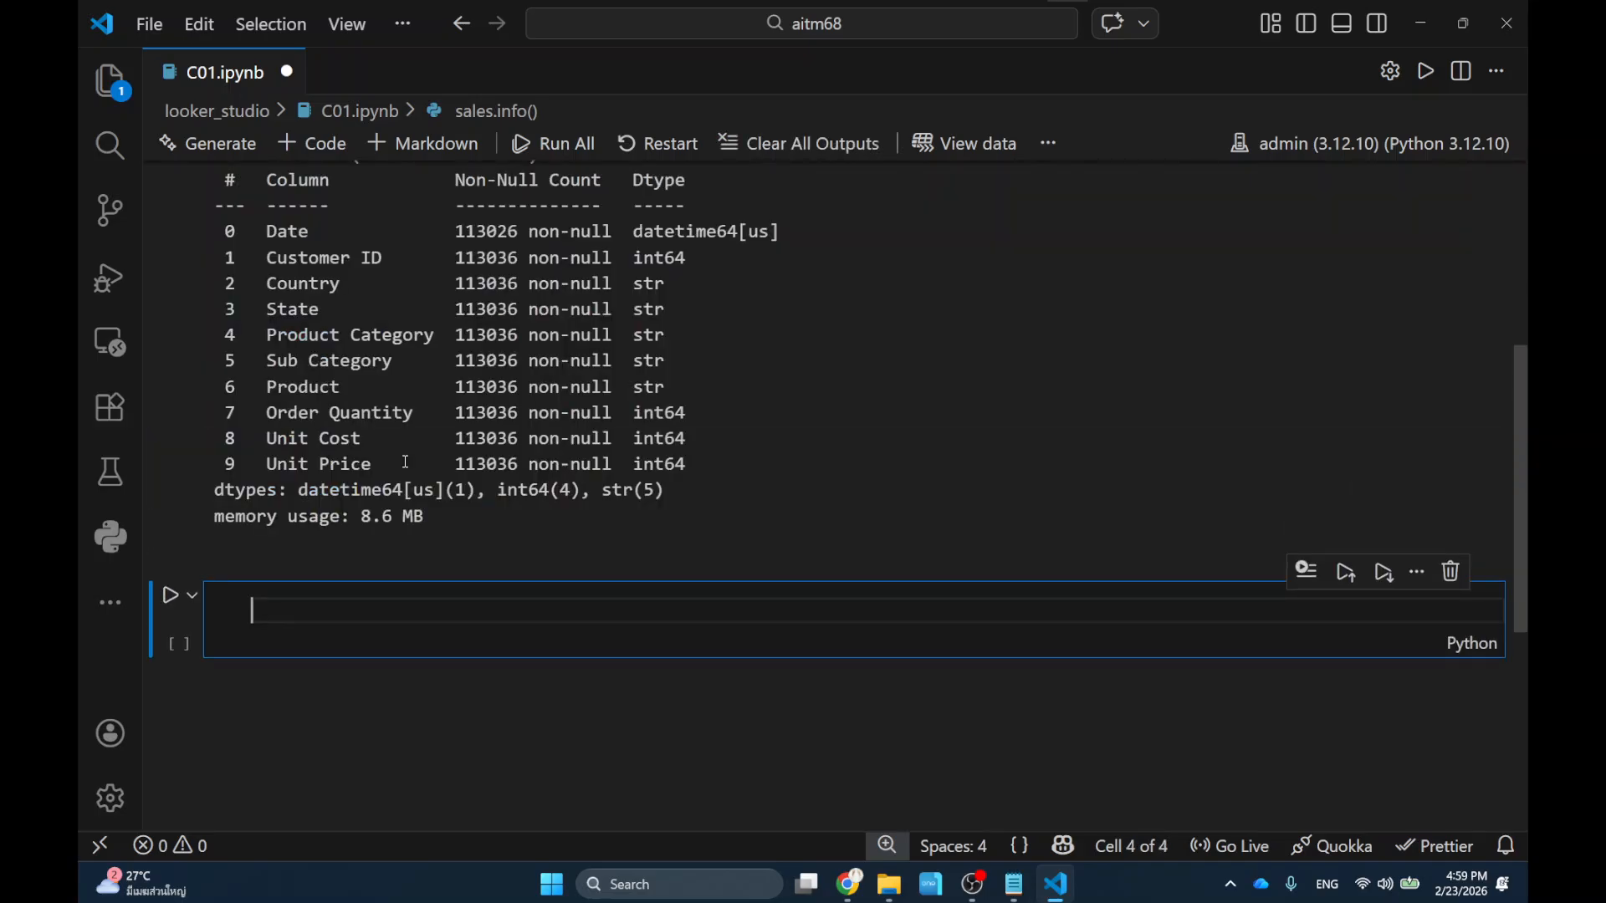
# Compare the total number of entries with the Date column's non-null count in the info output.
pyautogui.scroll(3, 502, 435)
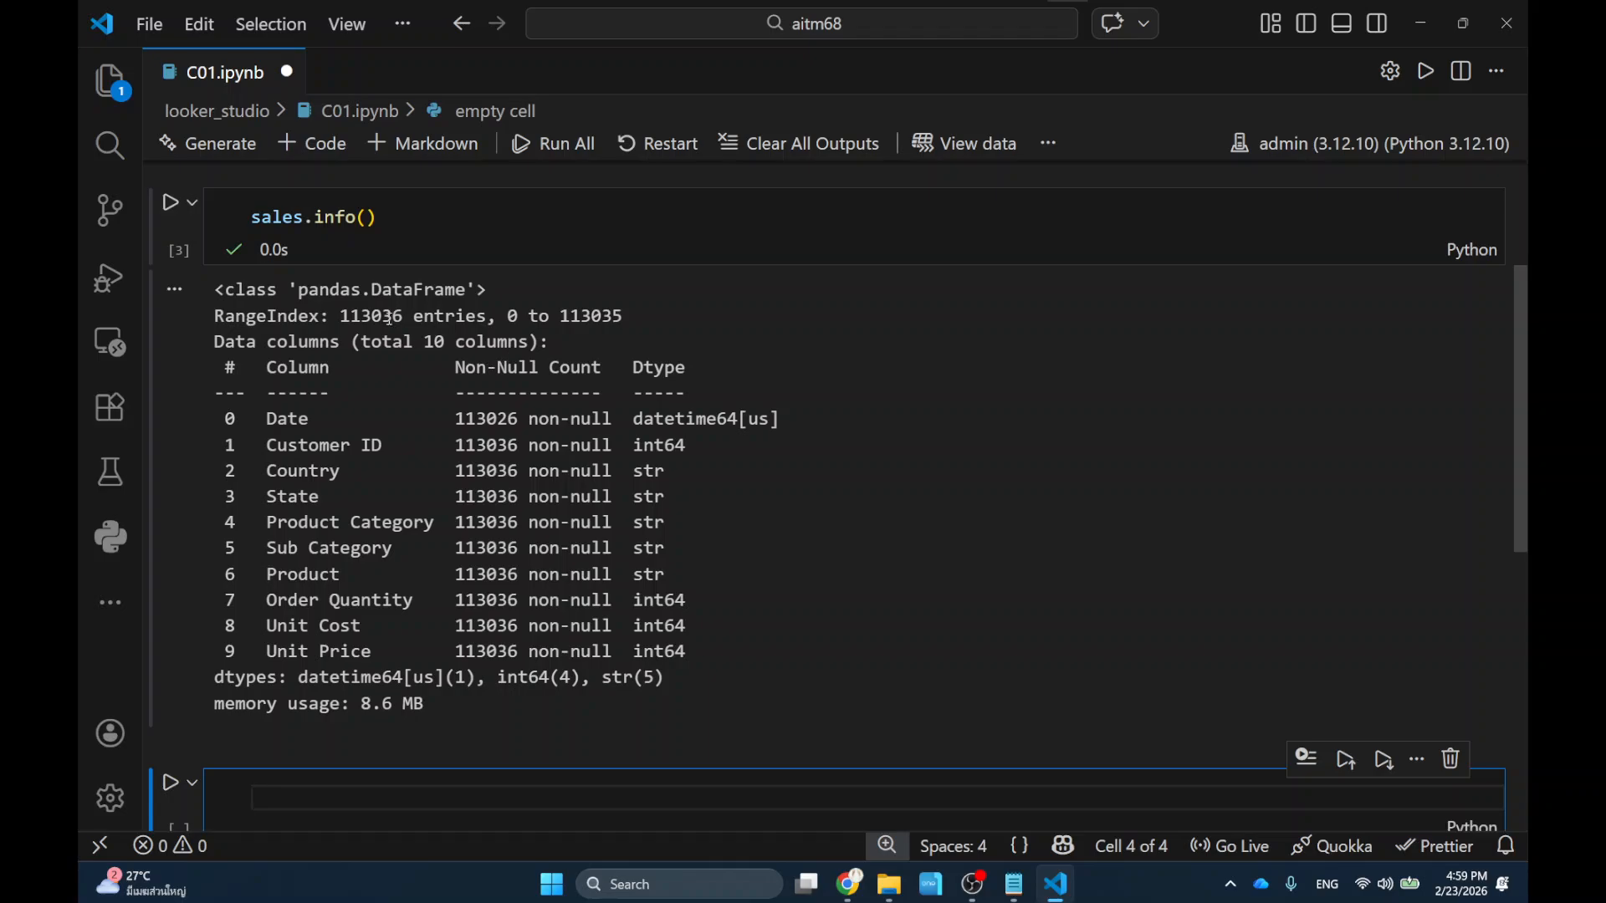
pyautogui.moveTo(328, 298); pyautogui.dragTo(413, 329)
pyautogui.press('Escape')
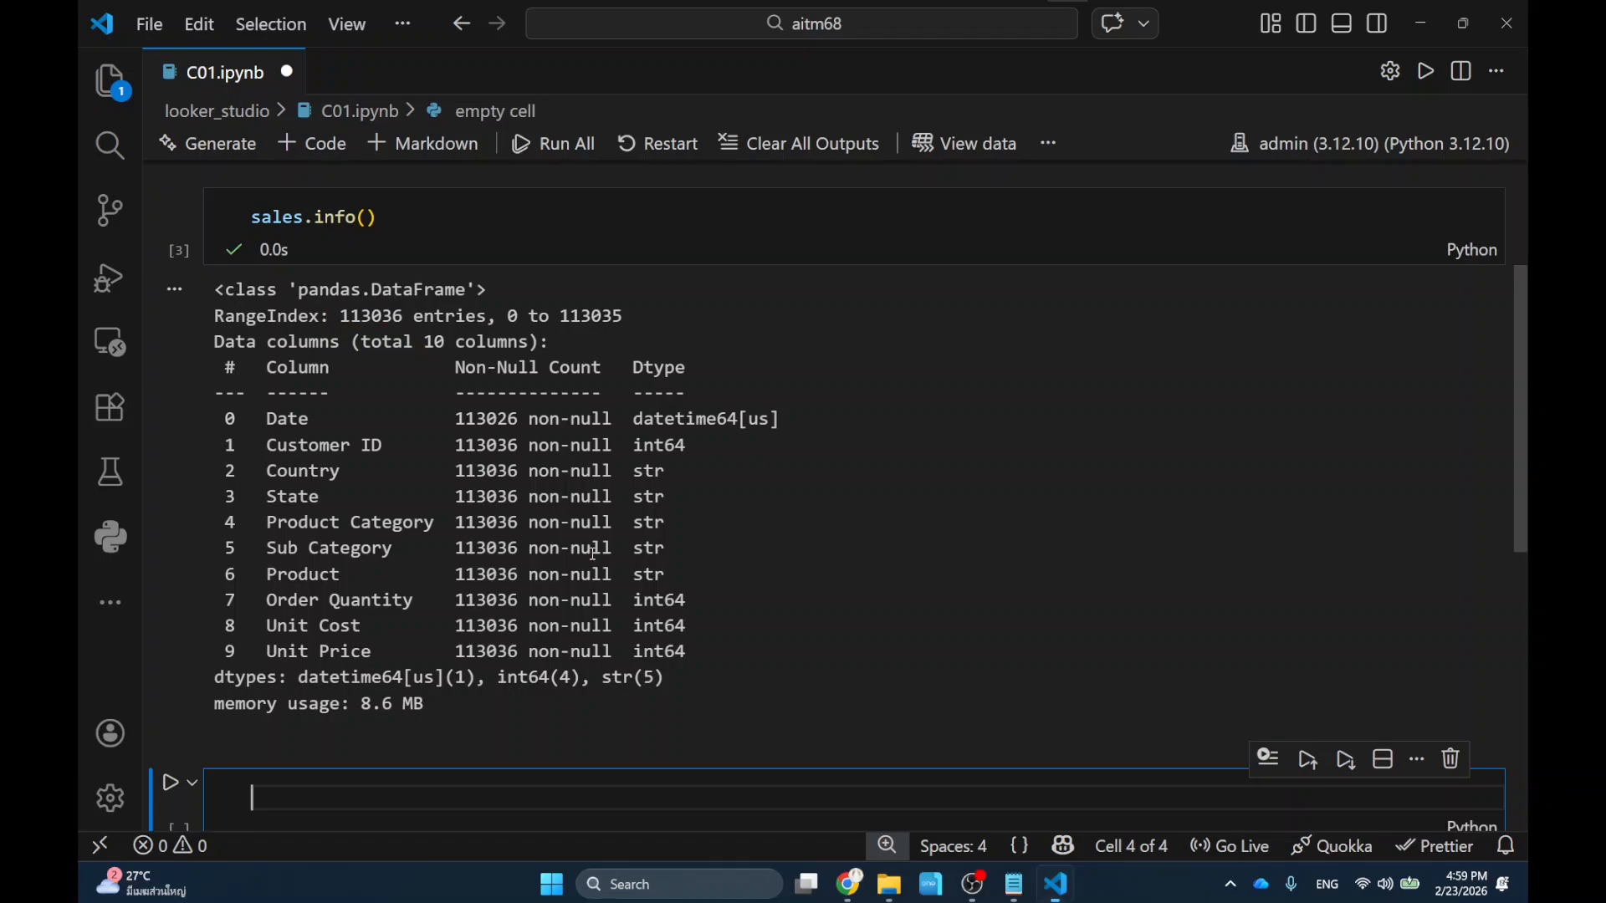
pyautogui.moveTo(438, 401)
pyautogui.mouseDown()
pyautogui.moveTo(527, 430)
pyautogui.moveTo(839, 432)
pyautogui.mouseUp()
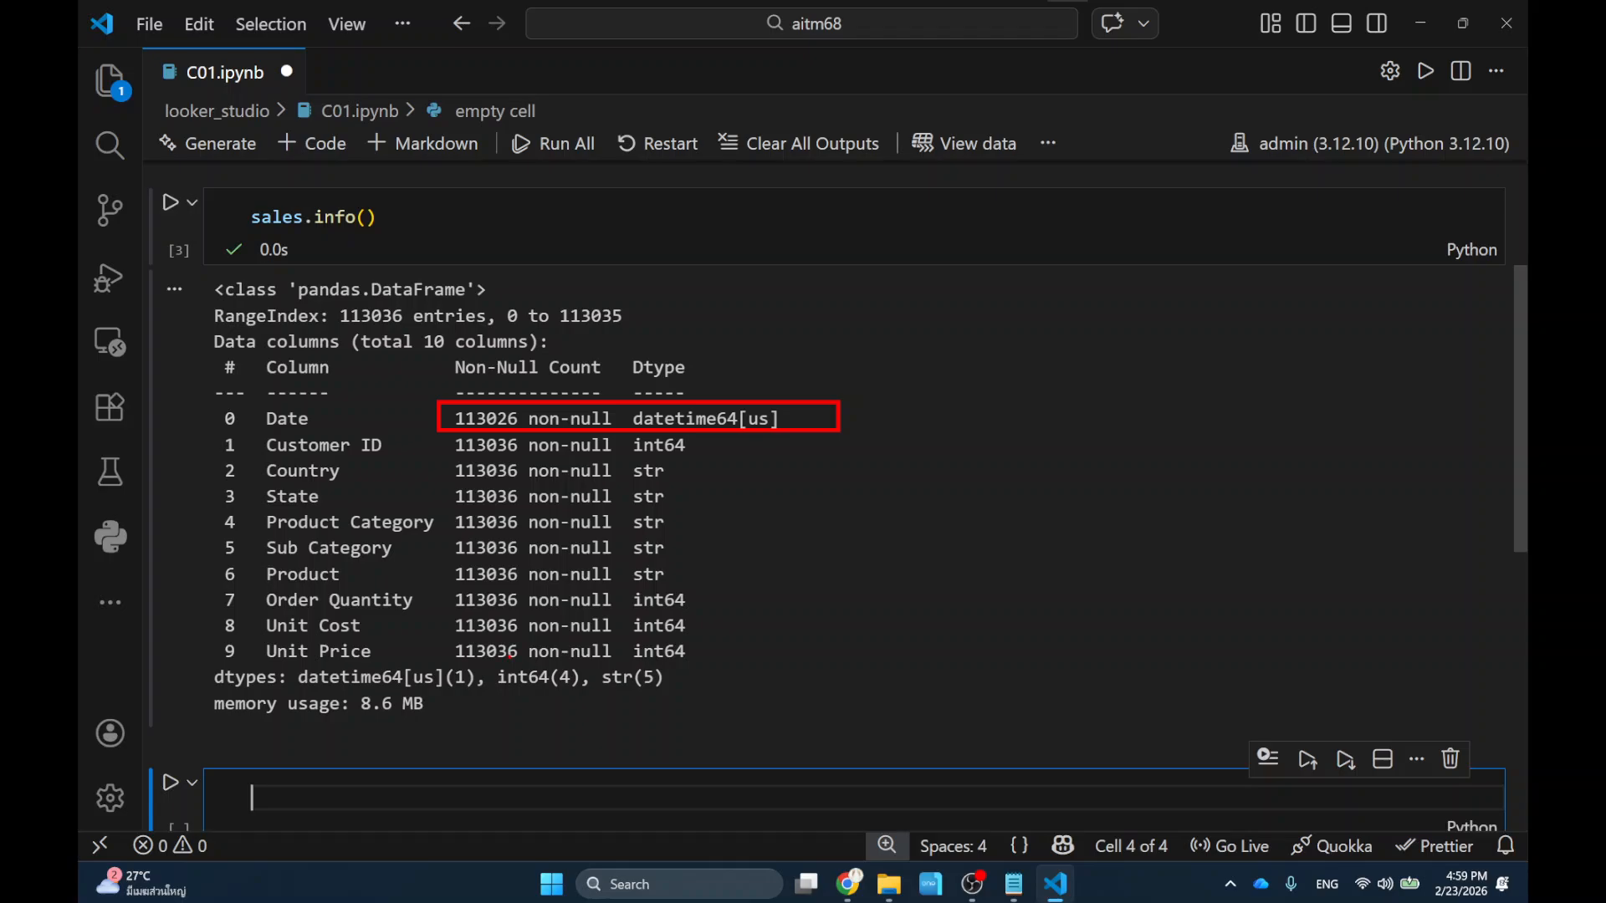
pyautogui.press('Escape')
# Write sales.isnull().sum() in the next cell and run it to count missing values per column.
pyautogui.scroll(-1, 538, 649)
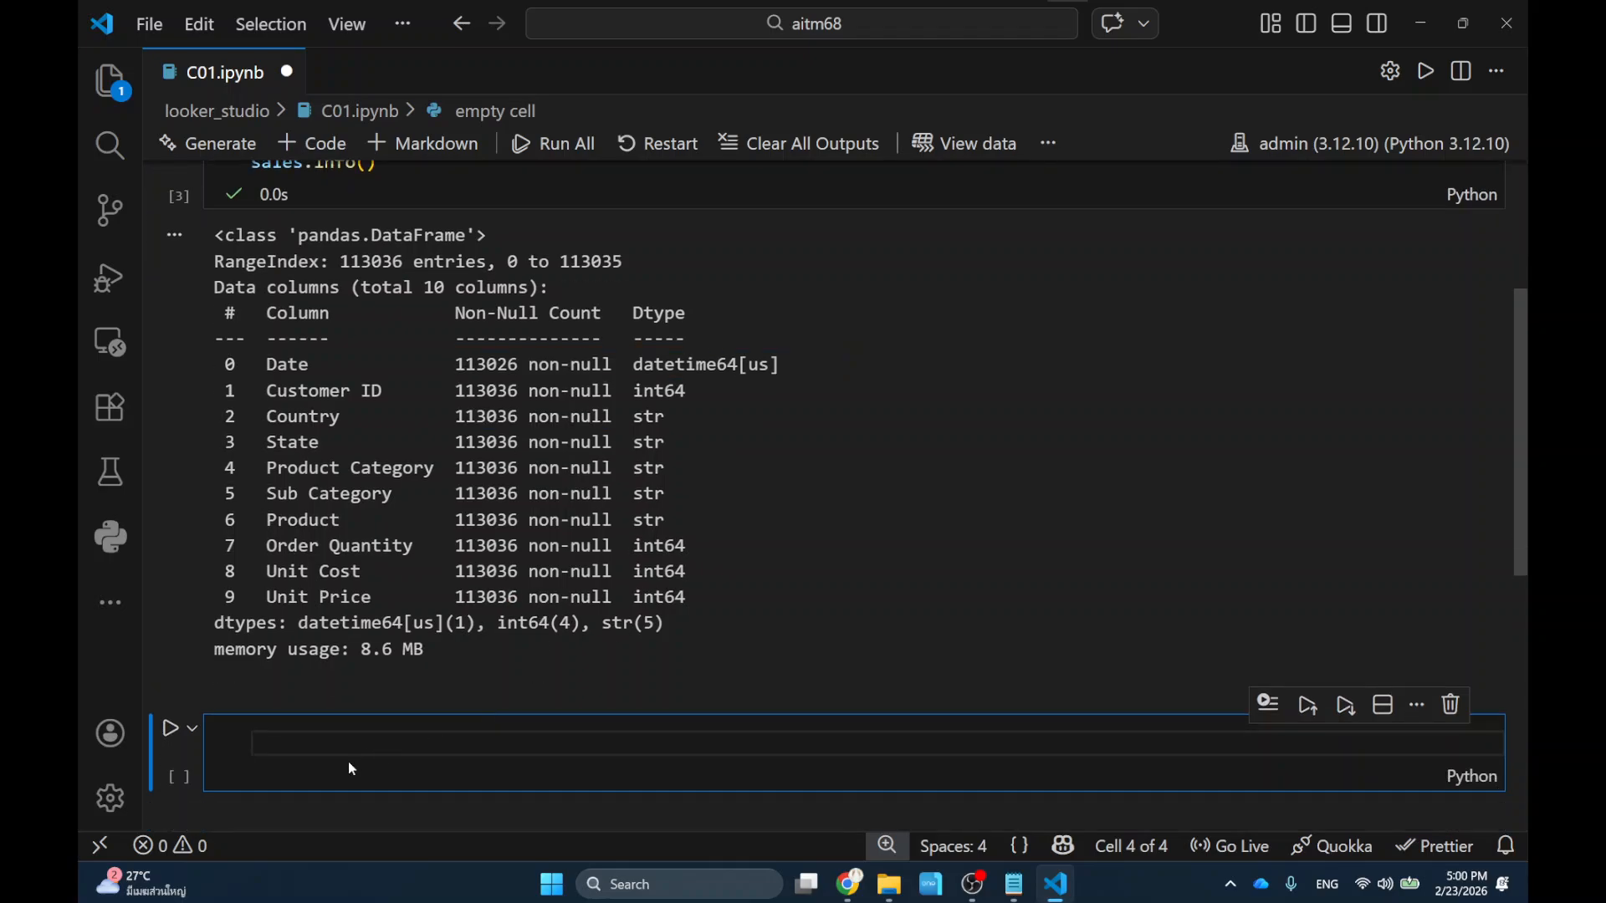
pyautogui.write('sal')
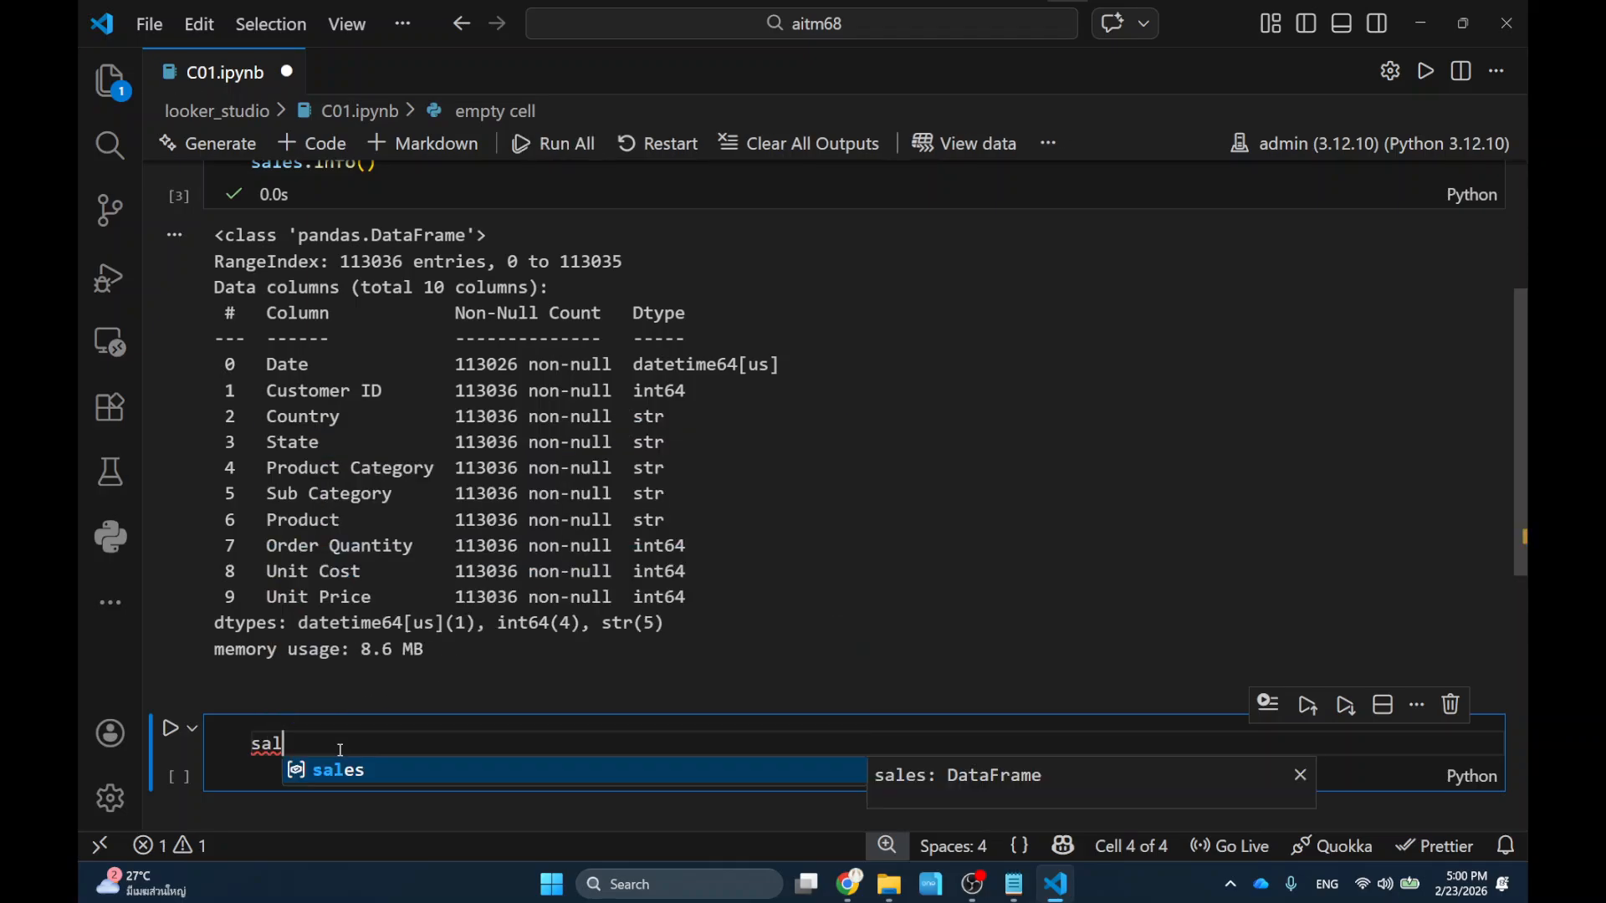
pyautogui.write('es.')
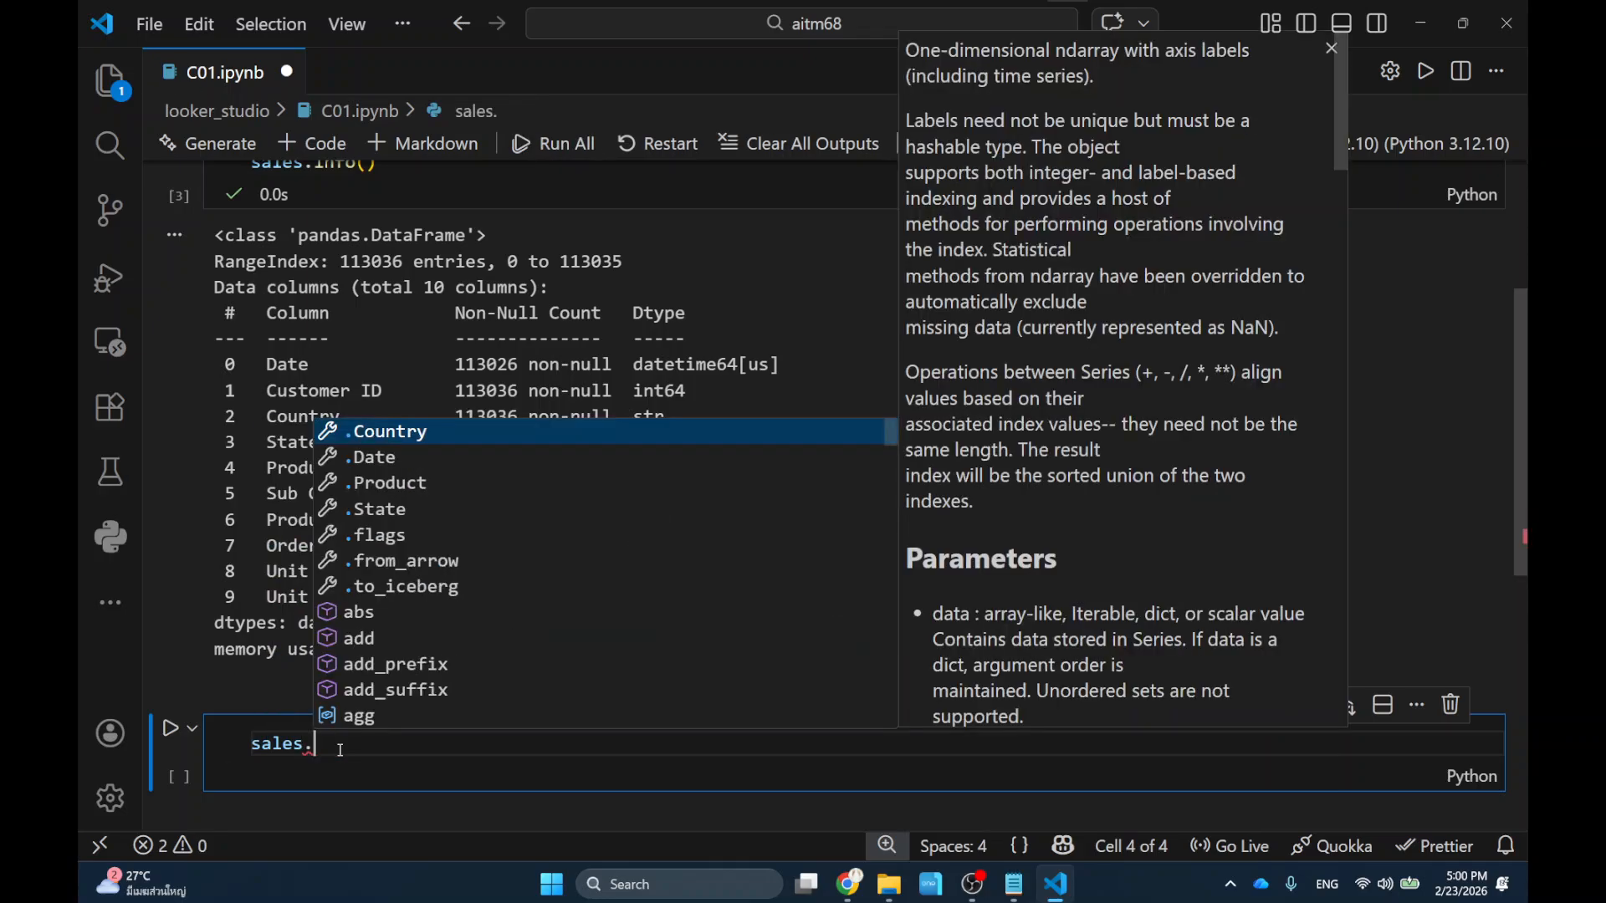
pyautogui.write('isnull().sum(')
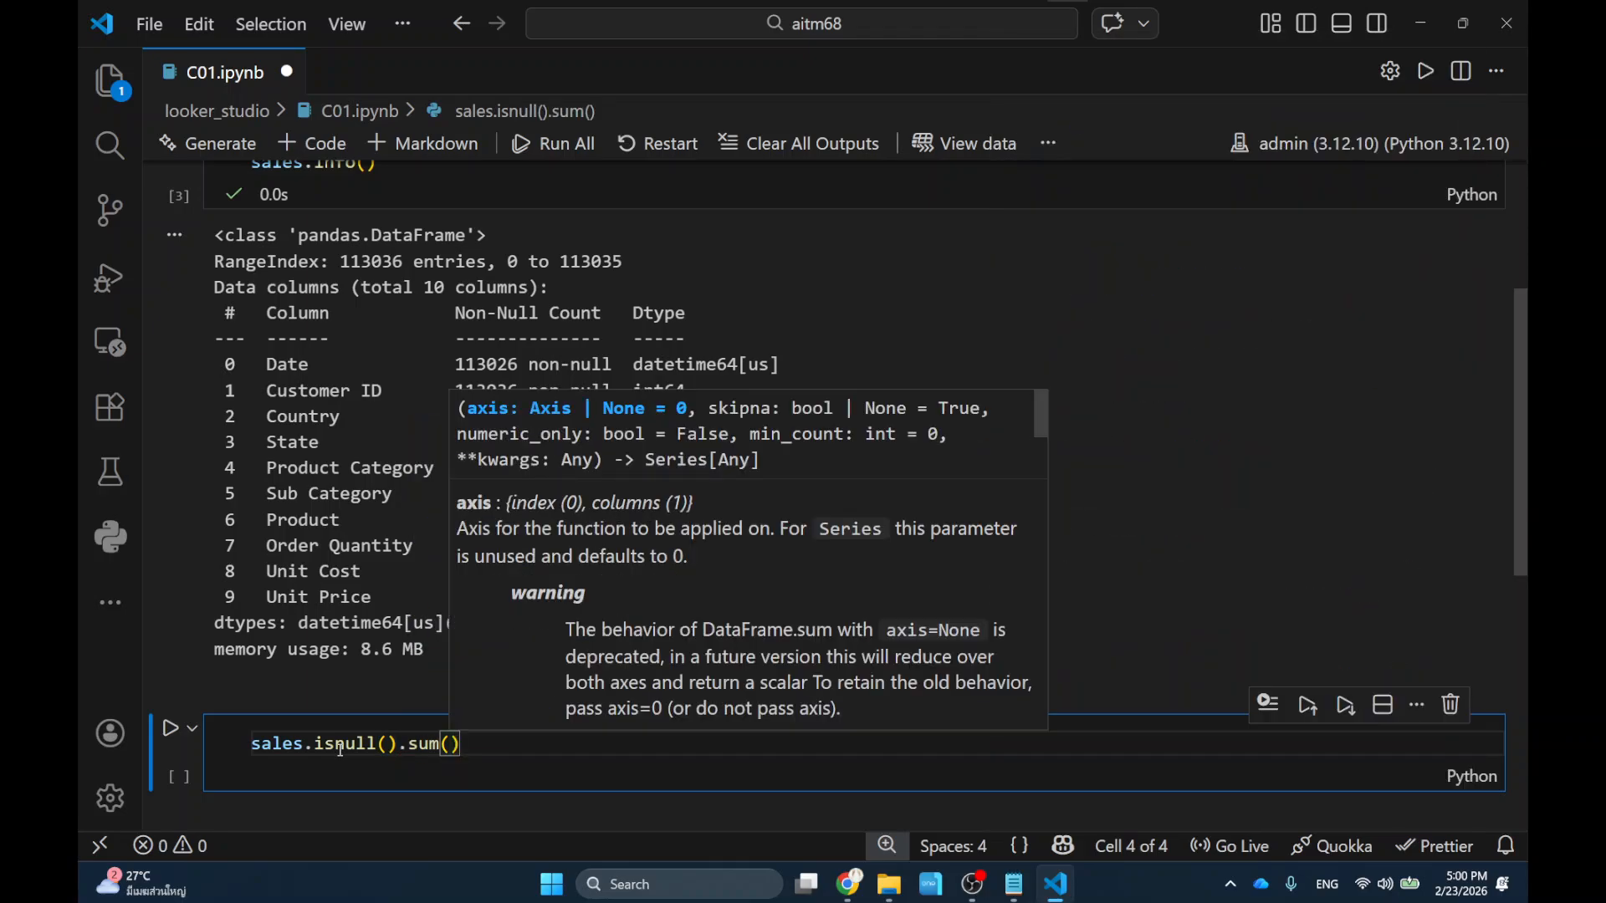
pyautogui.hotkey('shift', 'Return')
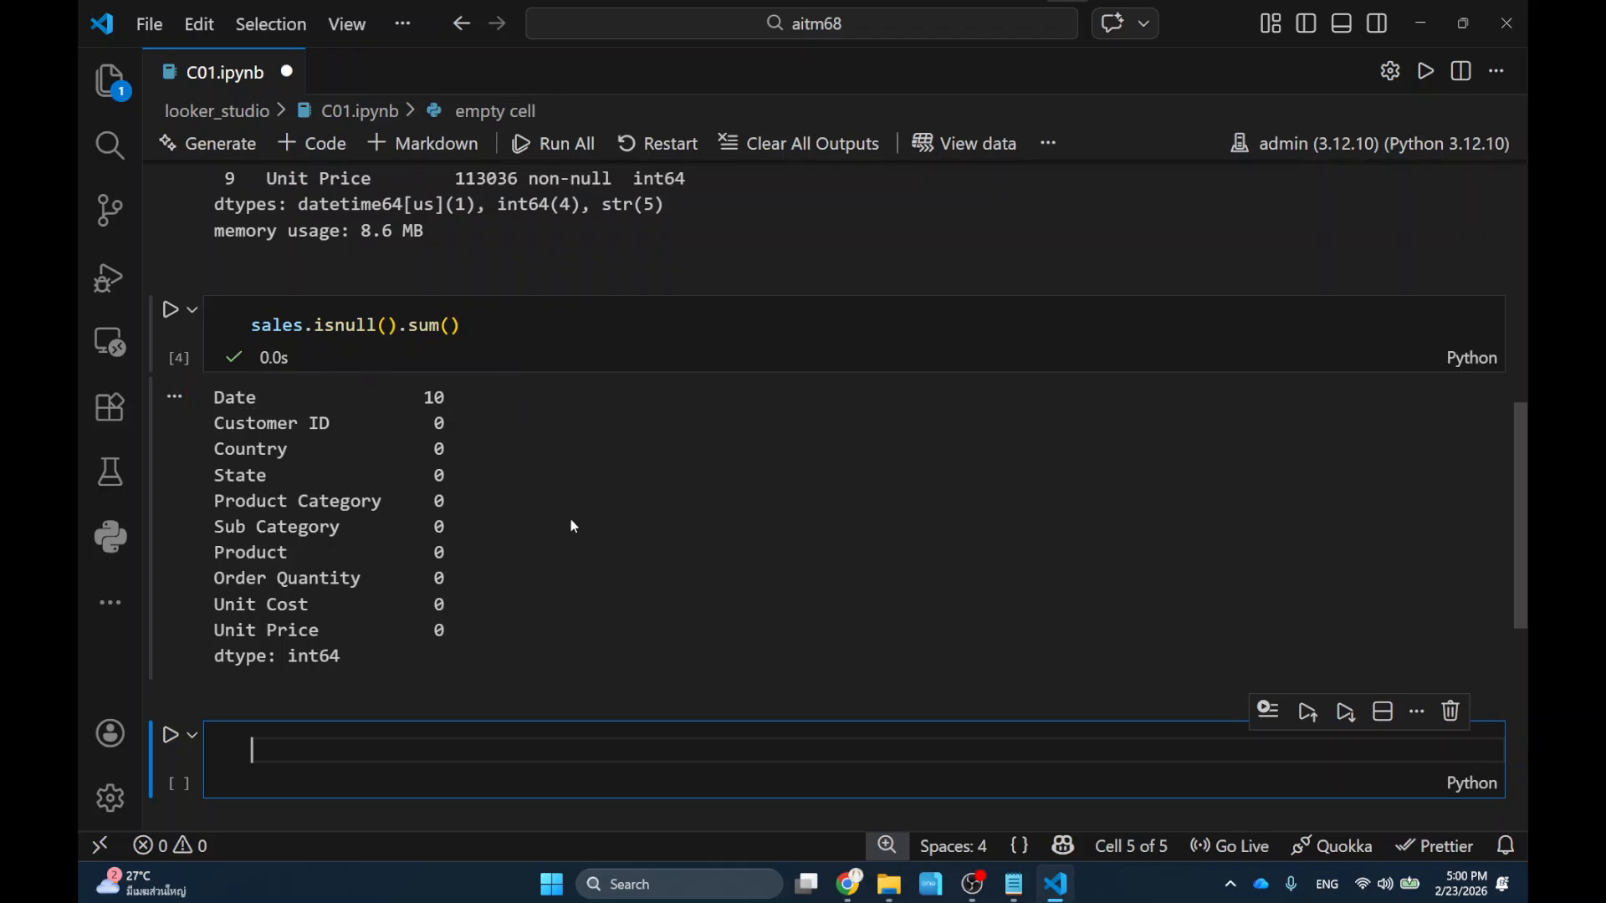
# Write sales = sales.dropna() in the empty cell and run it to remove rows with missing values.
pyautogui.scroll(4, 574, 532)
pyautogui.scroll(3, 575, 532)
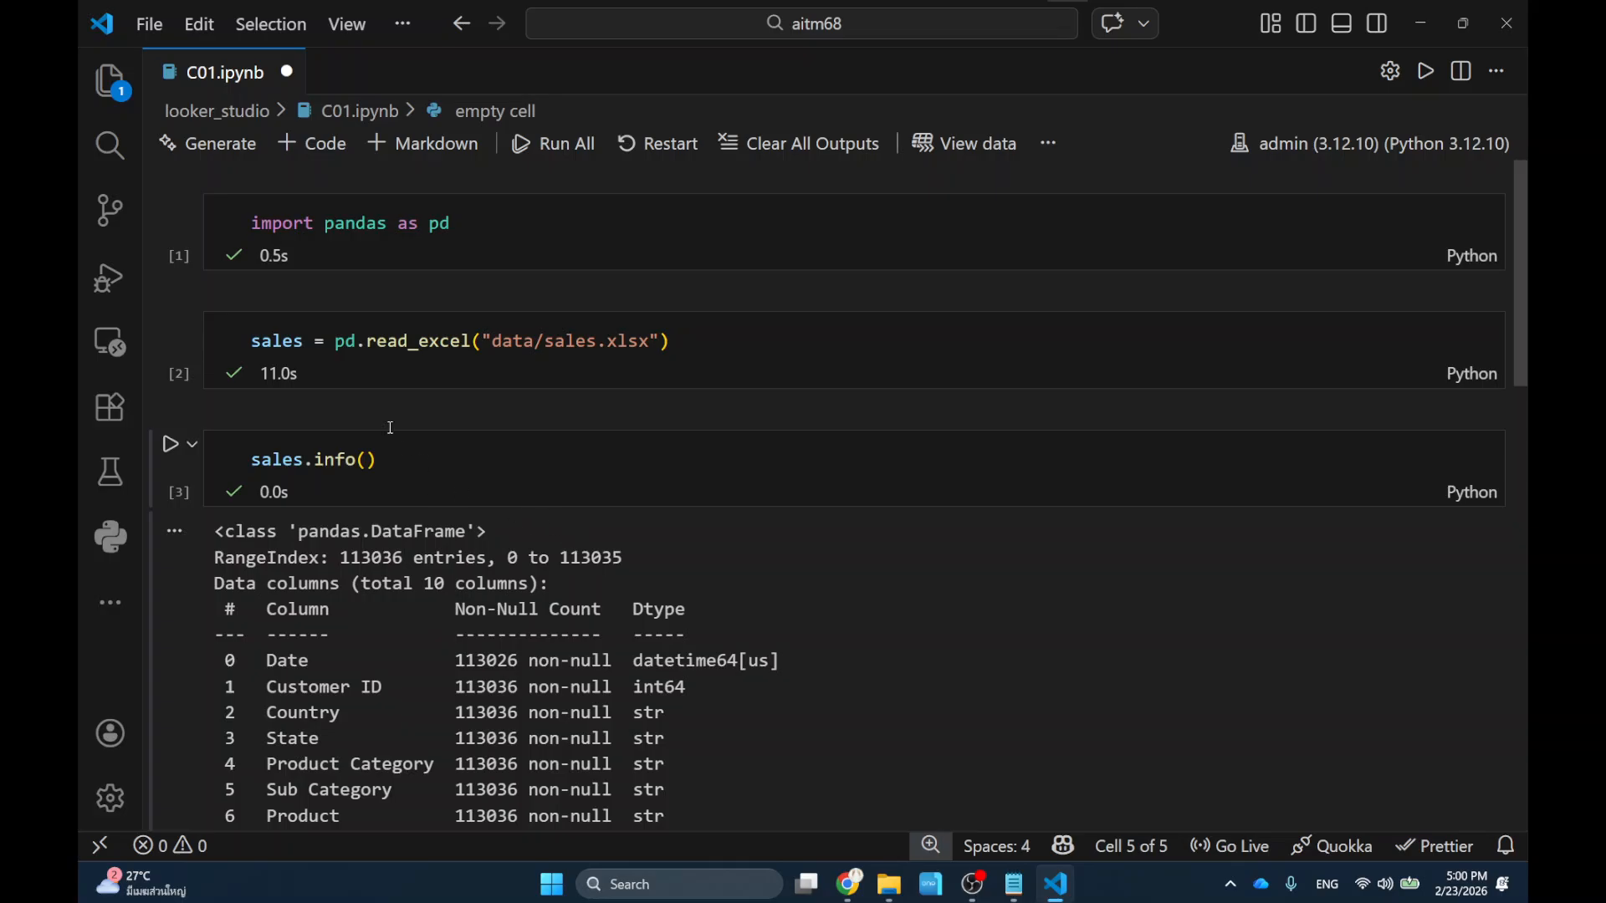
pyautogui.scroll(-5, 408, 451)
pyautogui.scroll(-4, 415, 463)
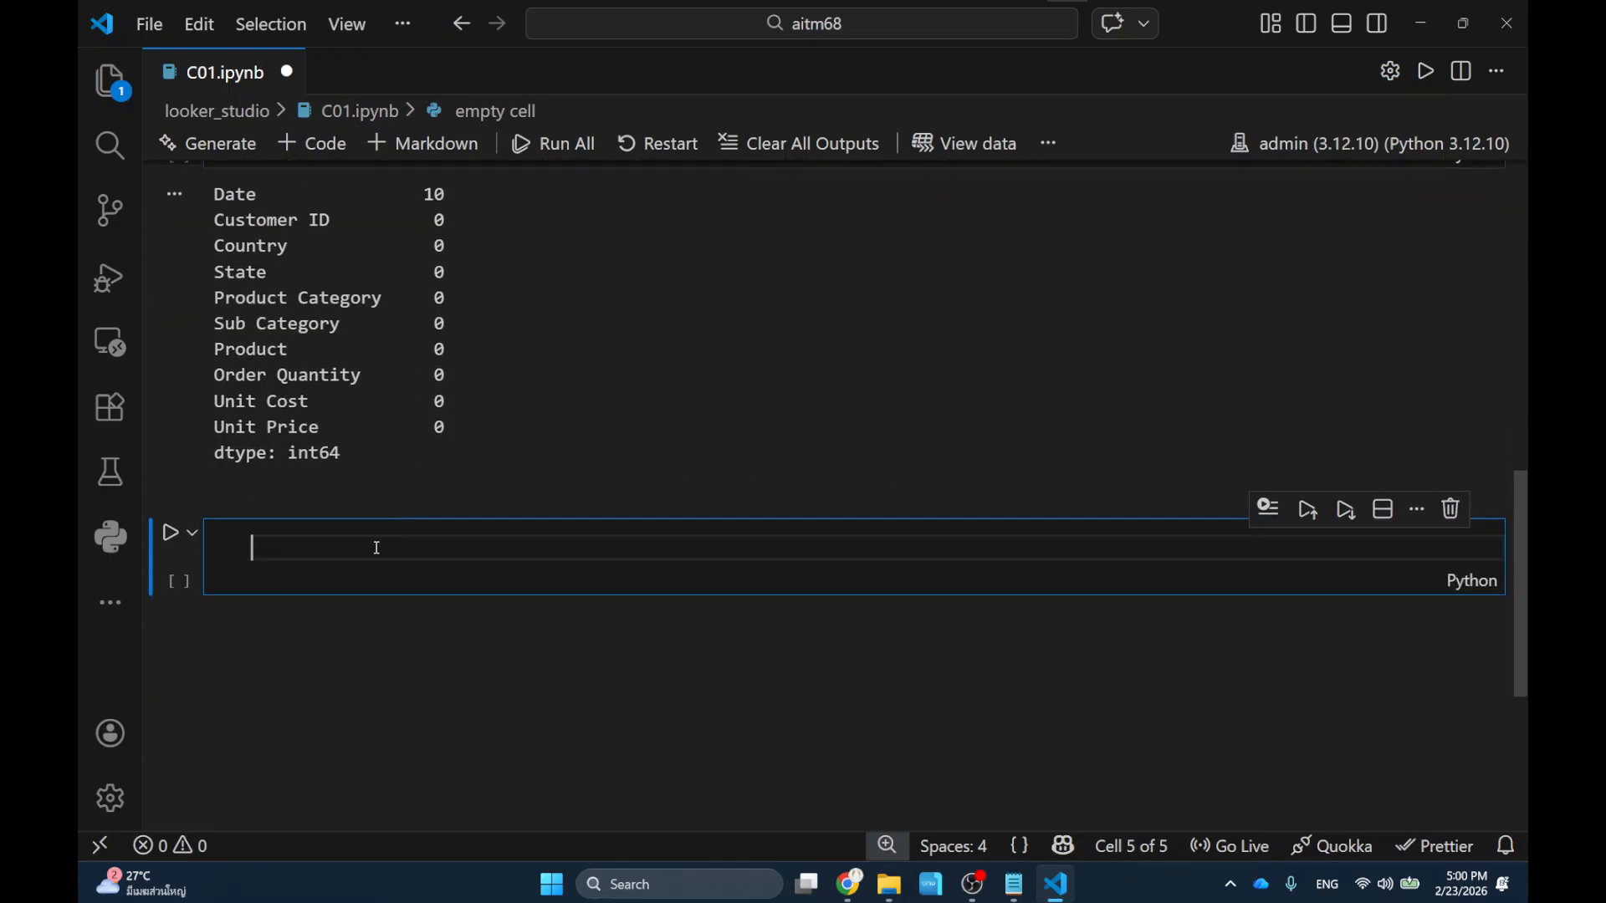
pyautogui.write('sales.dropna()')
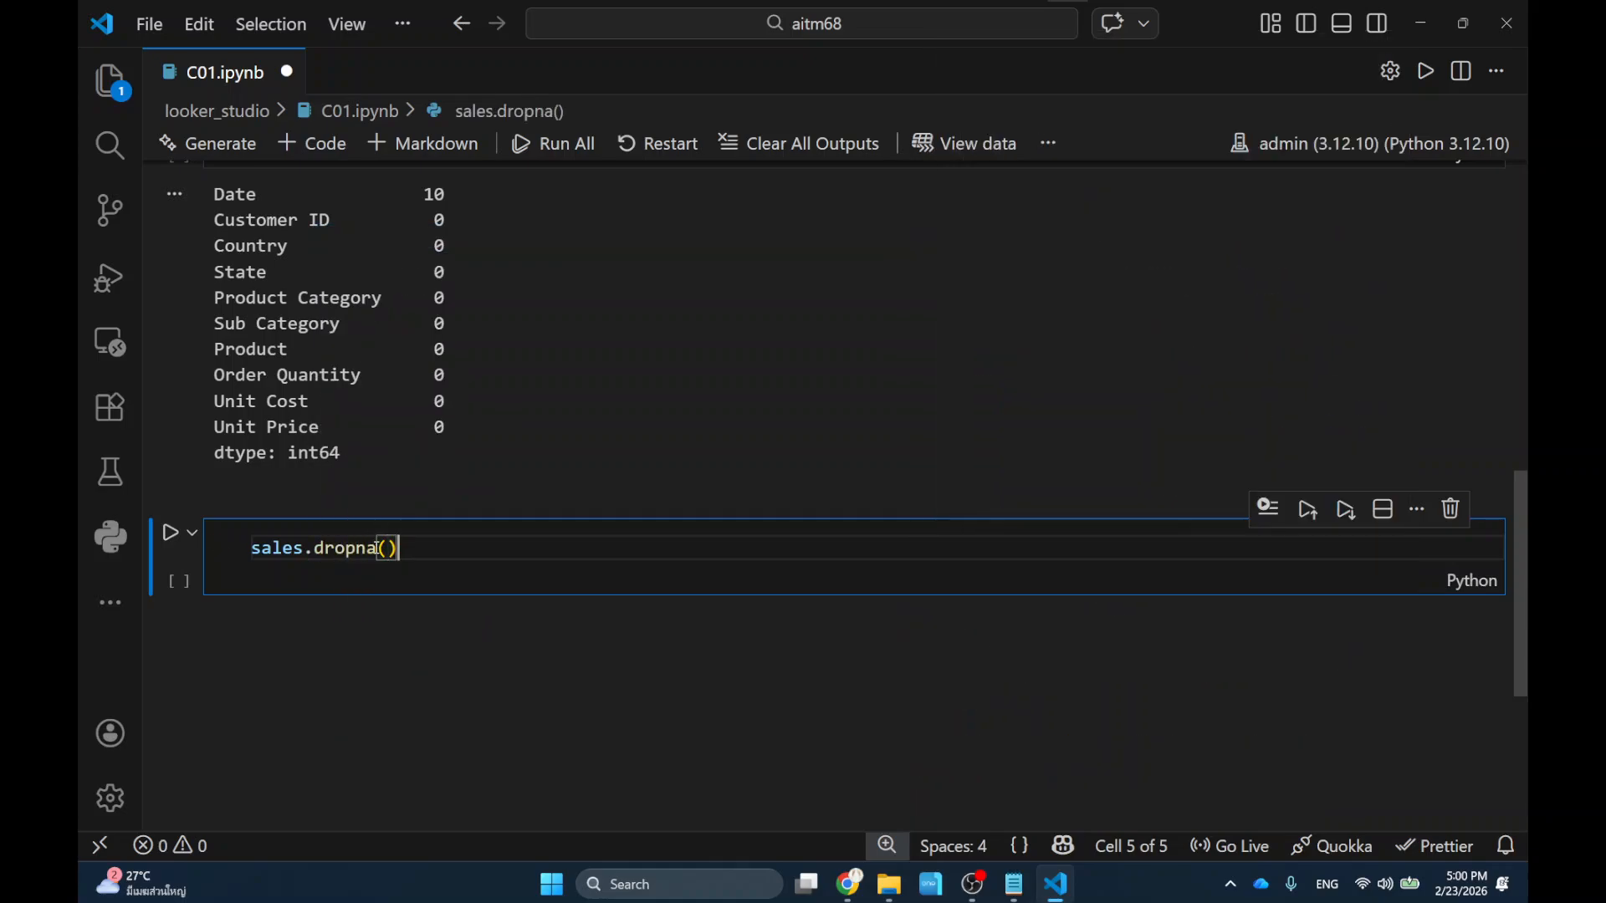
pyautogui.press('Left')
pyautogui.press('Home')
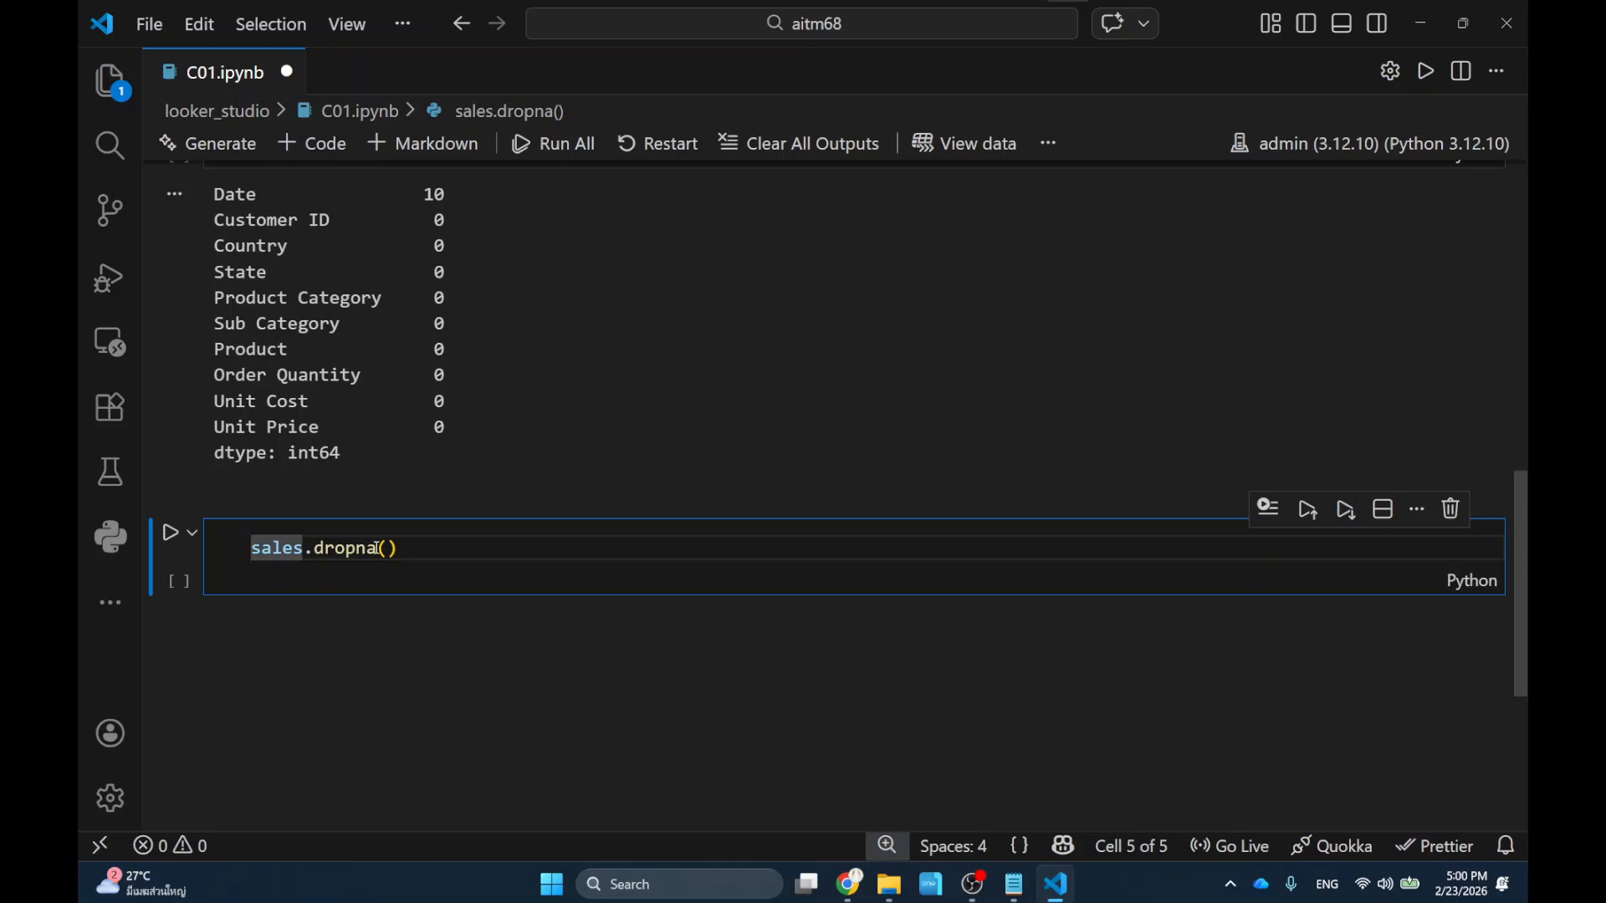
pyautogui.write('sales ')
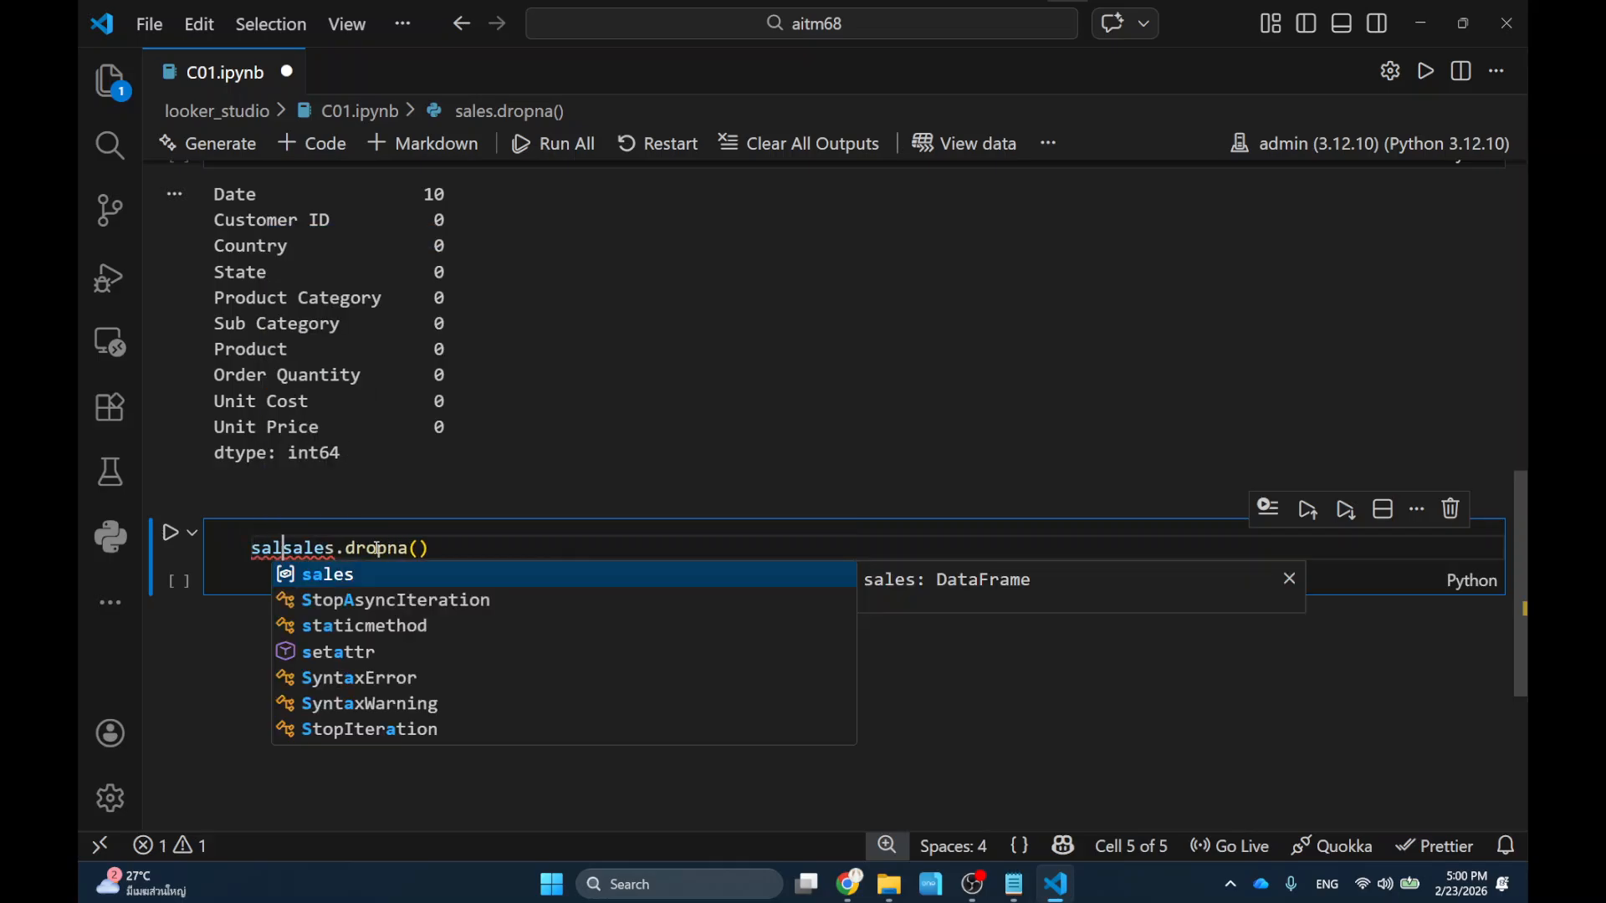
pyautogui.write('=')
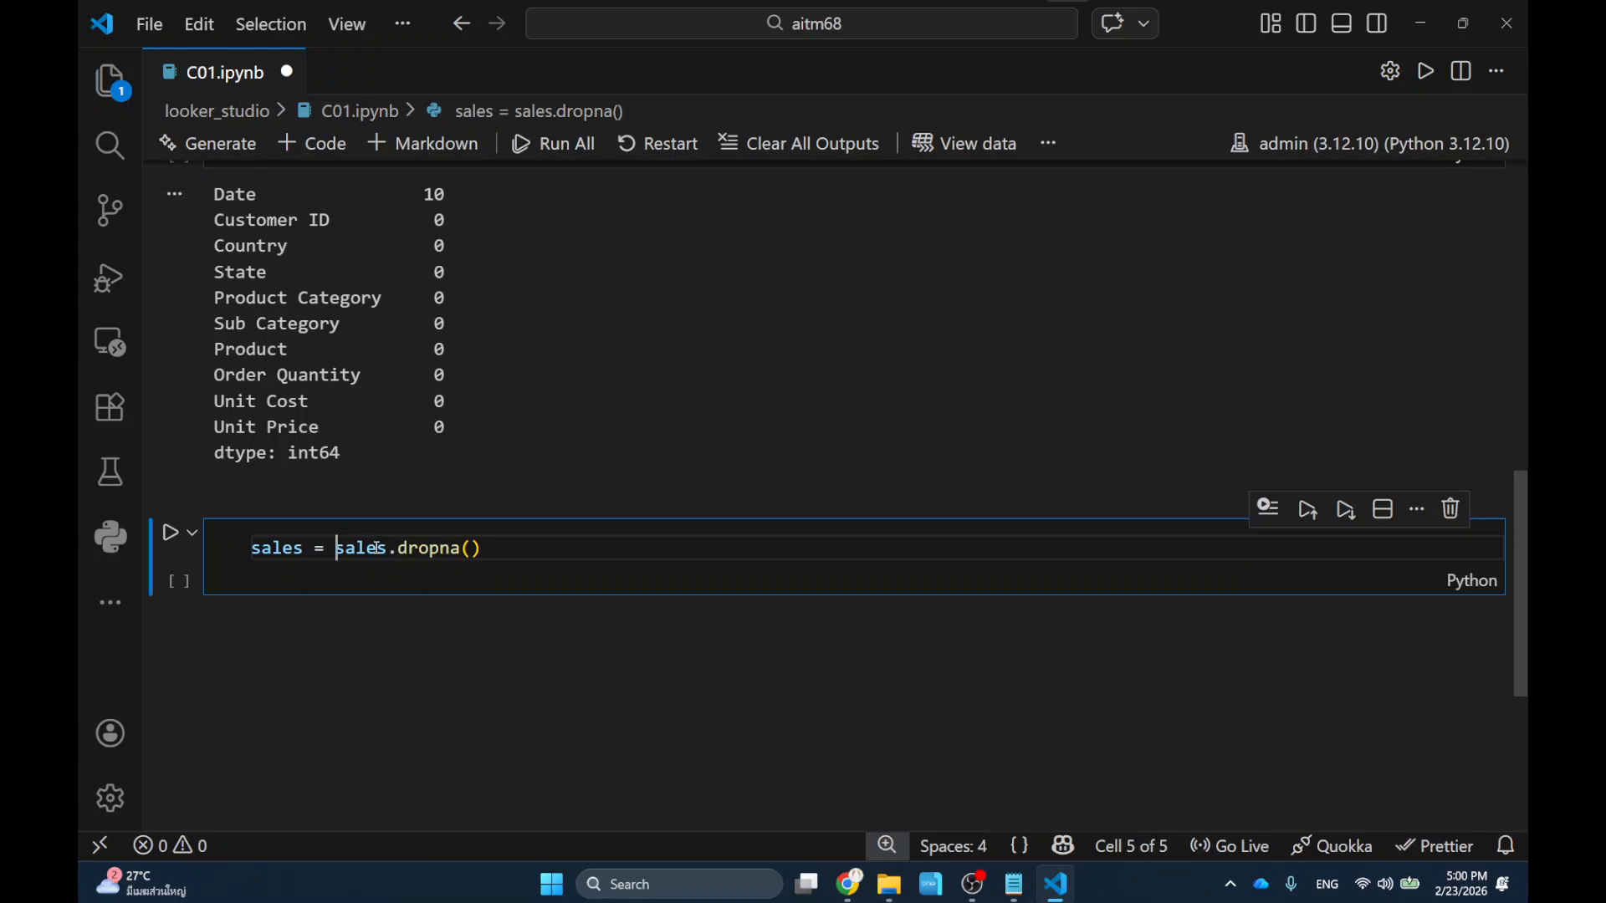
pyautogui.hotkey('shift', 'Return')
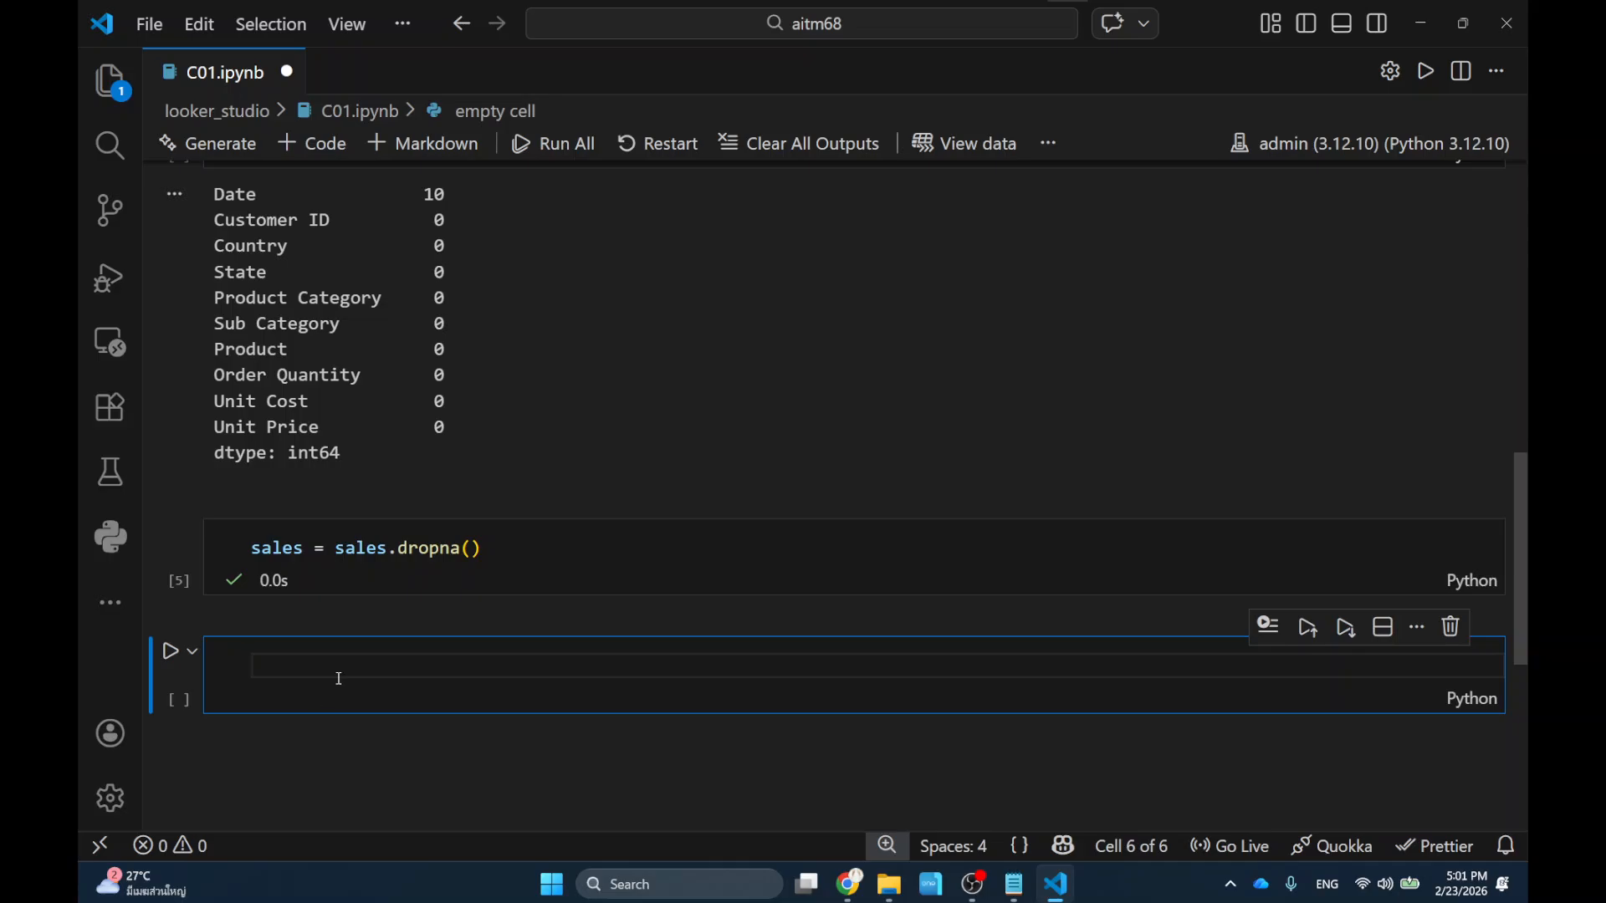
# Write sales.info() in the next cell and run it to check the non-null counts after dropping missing rows.
pyautogui.write('sales.info(')
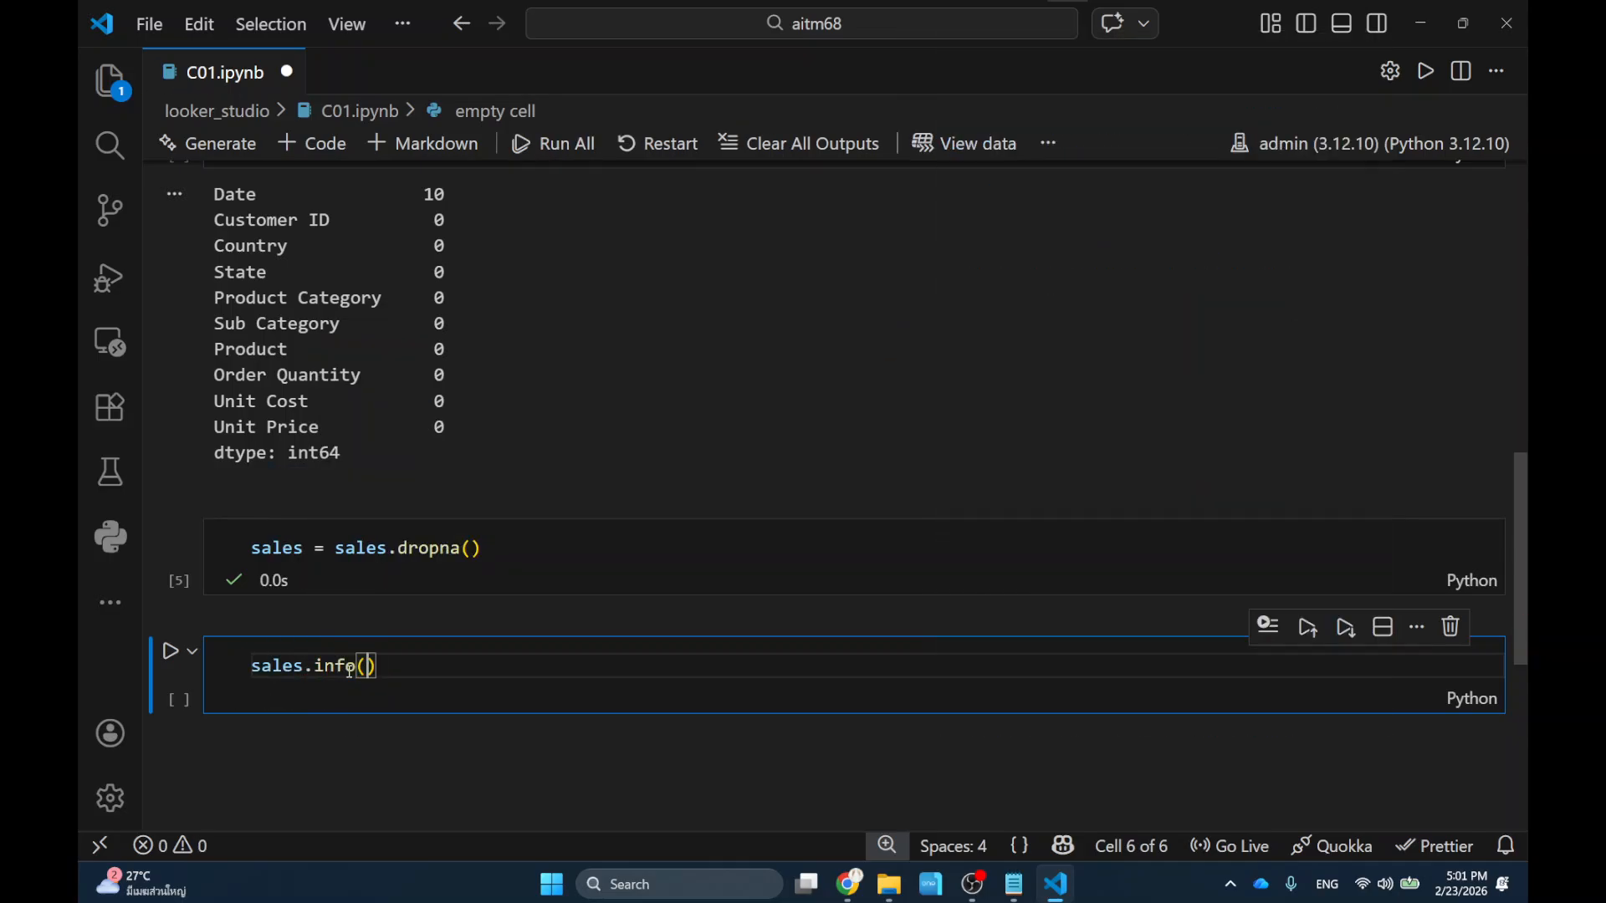
pyautogui.hotkey('shift', 'Return')
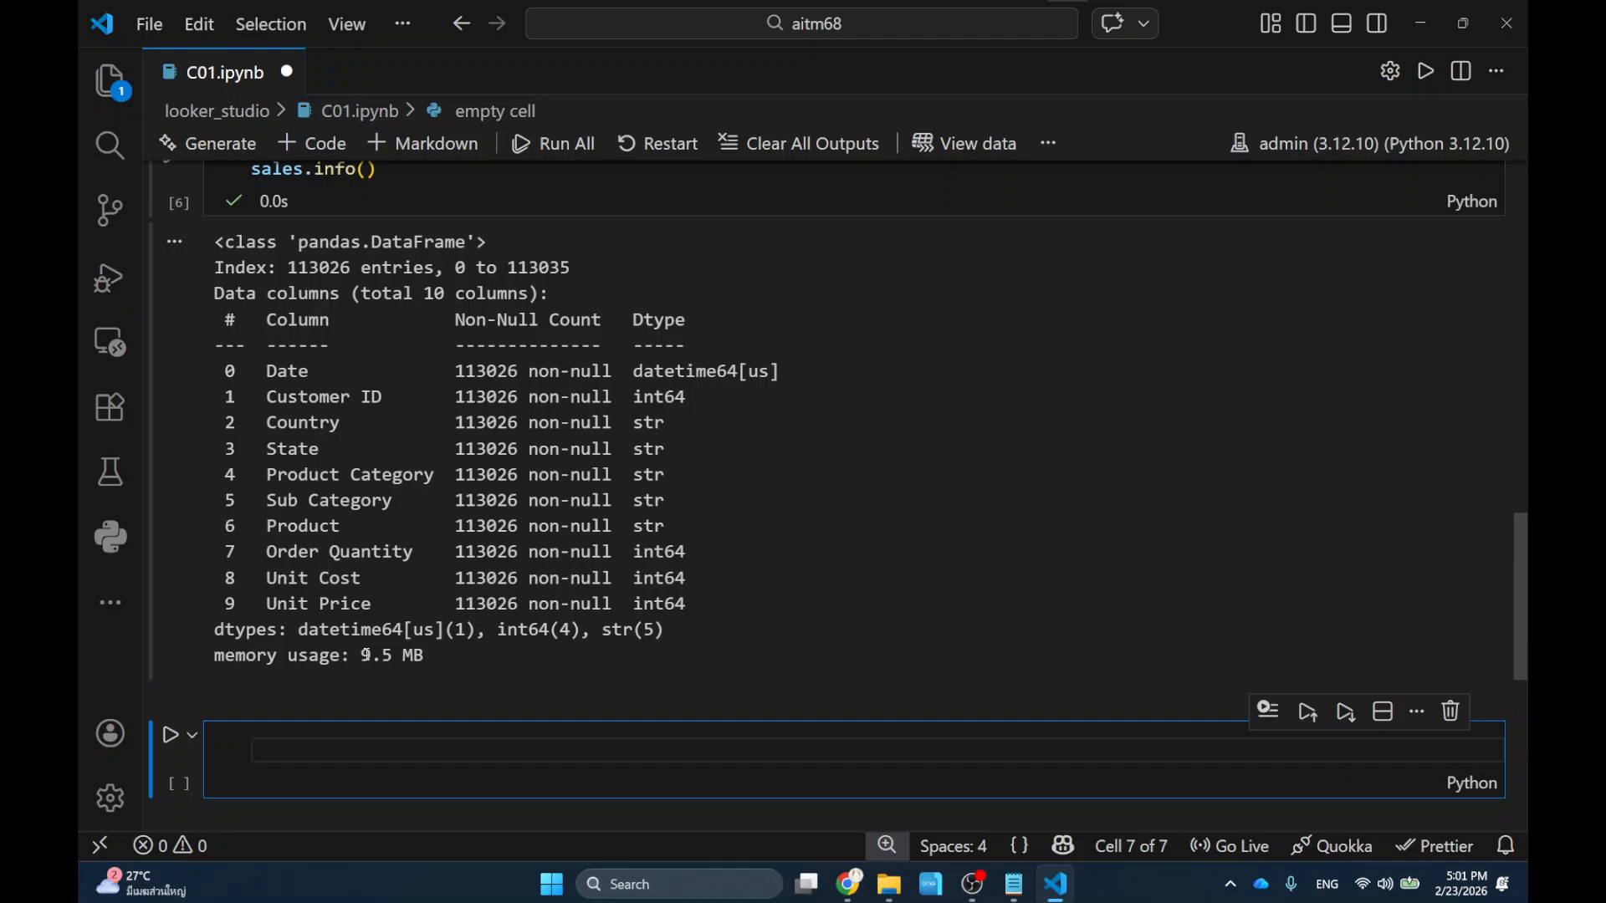
pyautogui.scroll(-1, 308, 742)
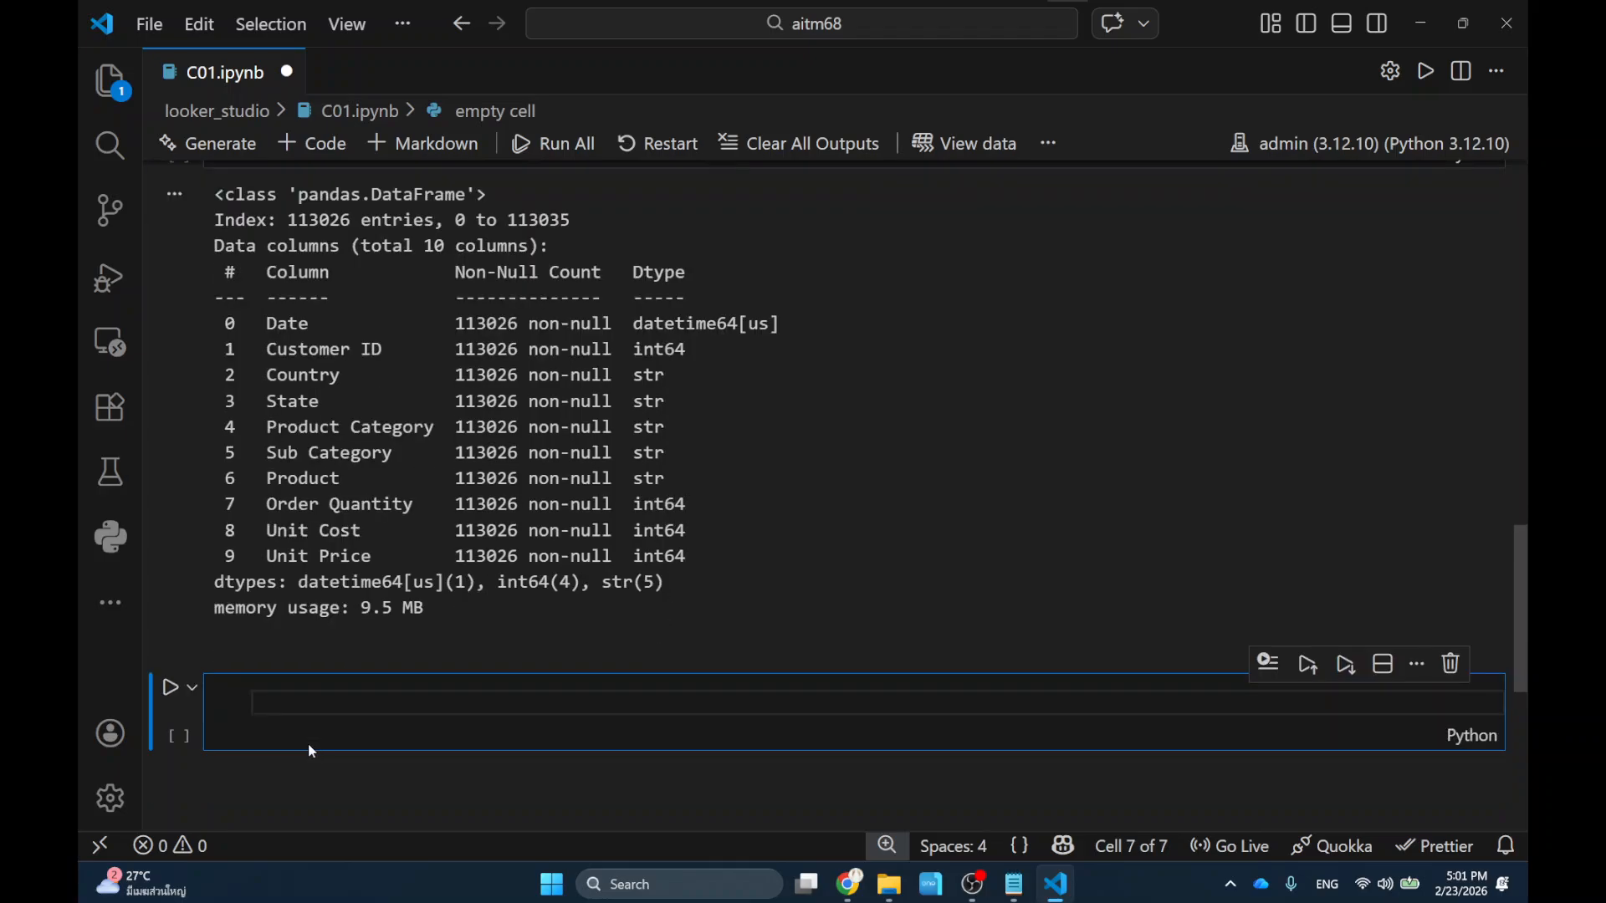
# Write sales.duplicated().sum() in the next cell and run it to count the duplicate rows.
pyautogui.write('sales.dup')
pyautogui.press('BackSpace')
pyautogui.write('upli')
pyautogui.press('Tab')
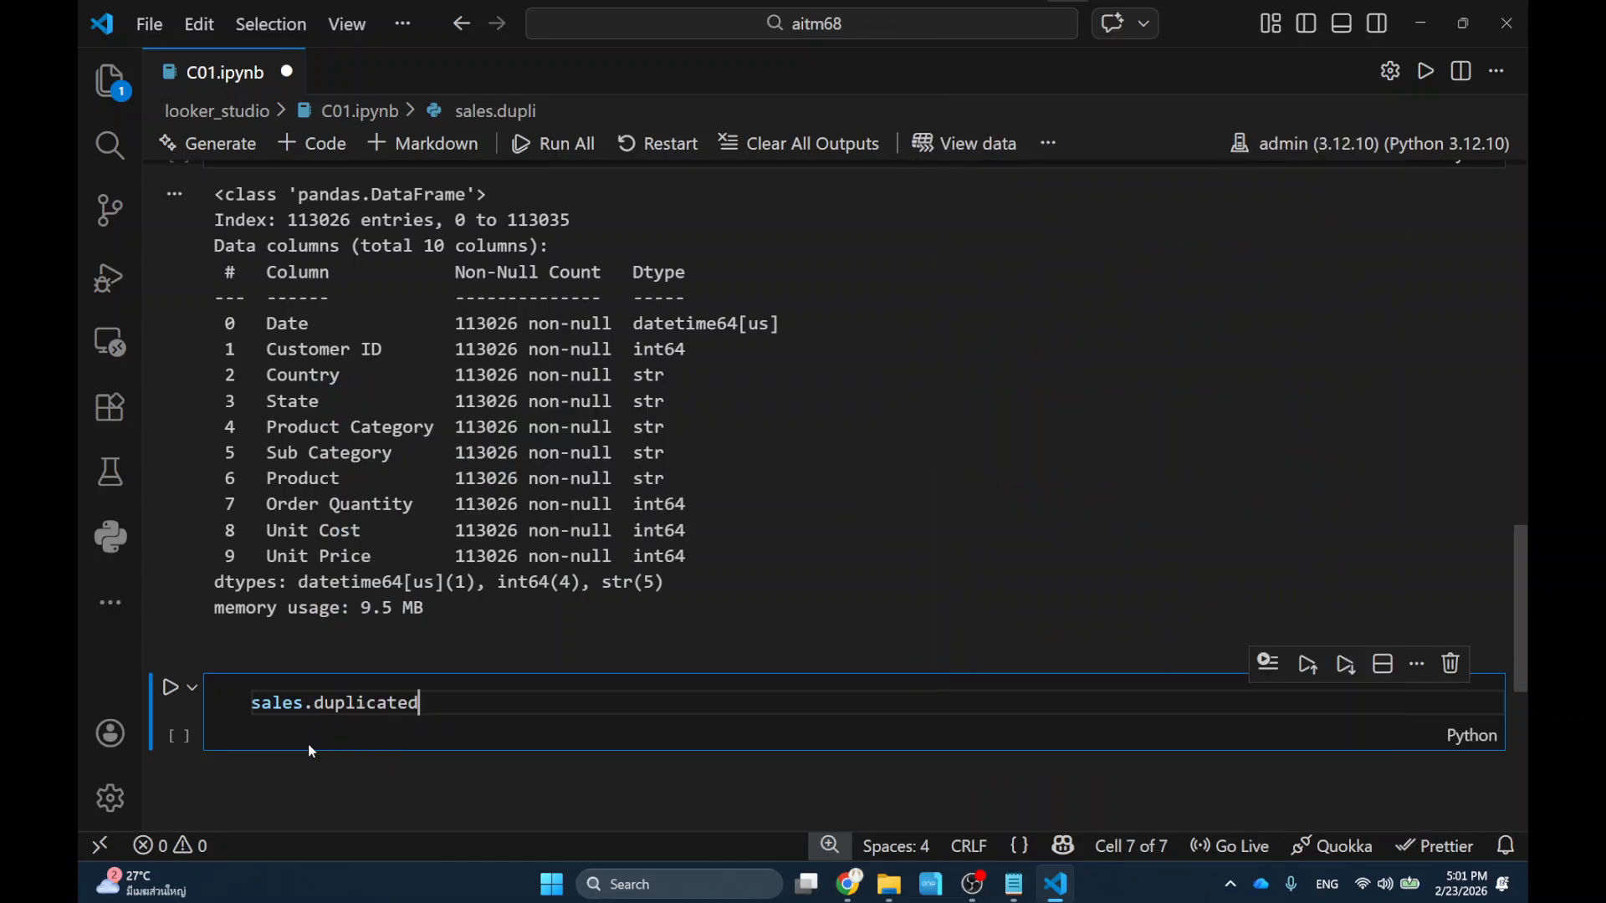
pyautogui.write('().sum()')
pyautogui.hotkey('shift', 'Return')
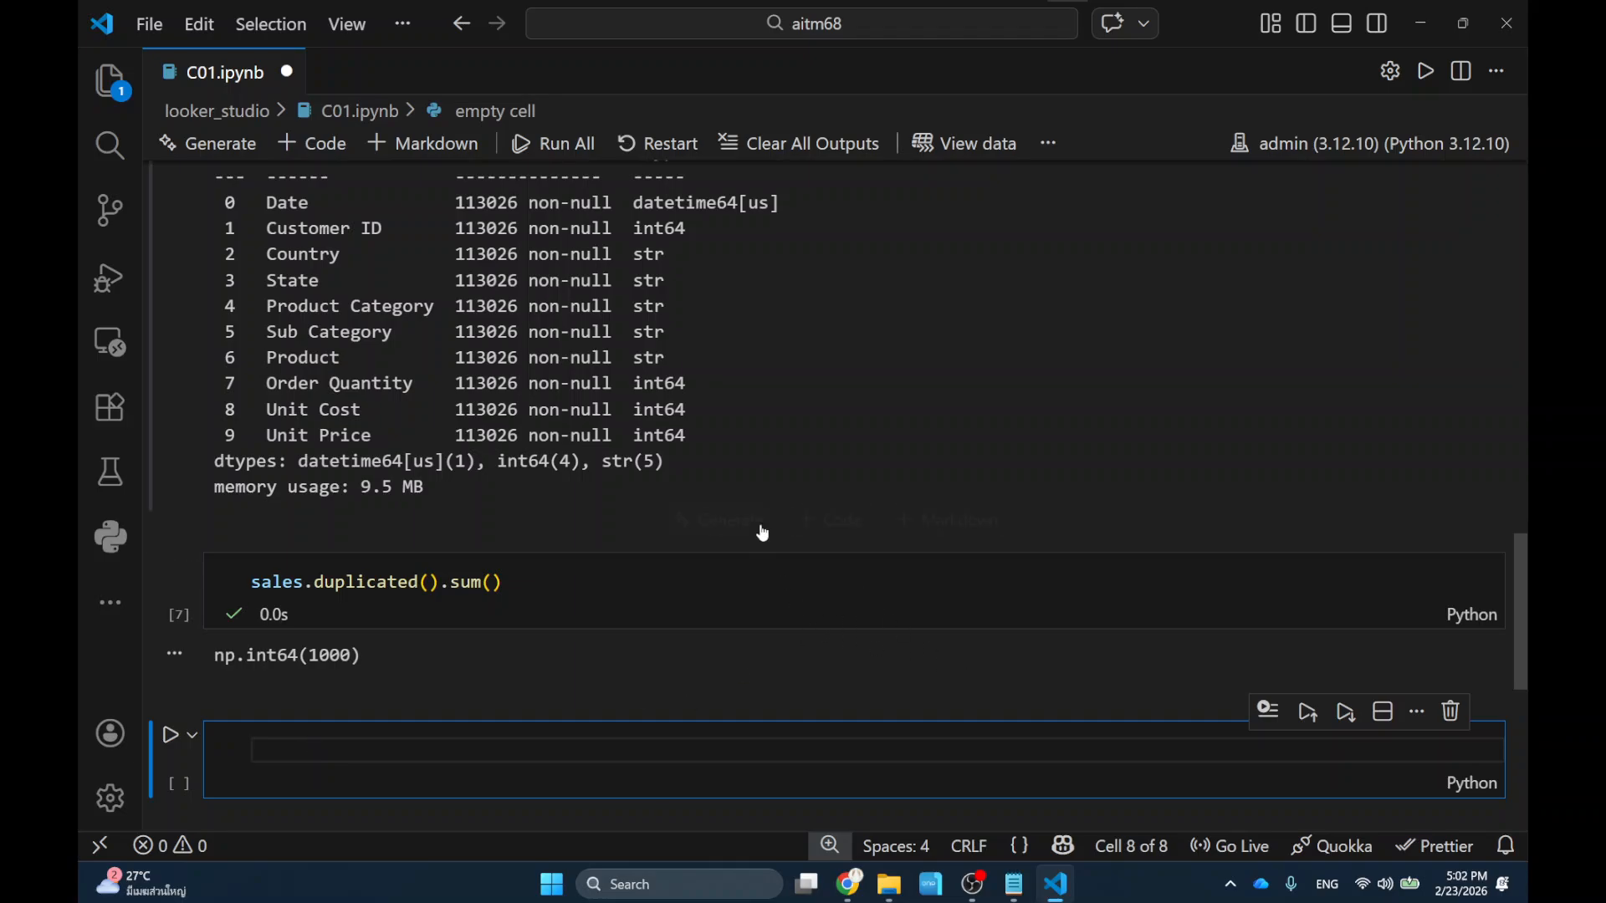
pyautogui.scroll(-3, 764, 532)
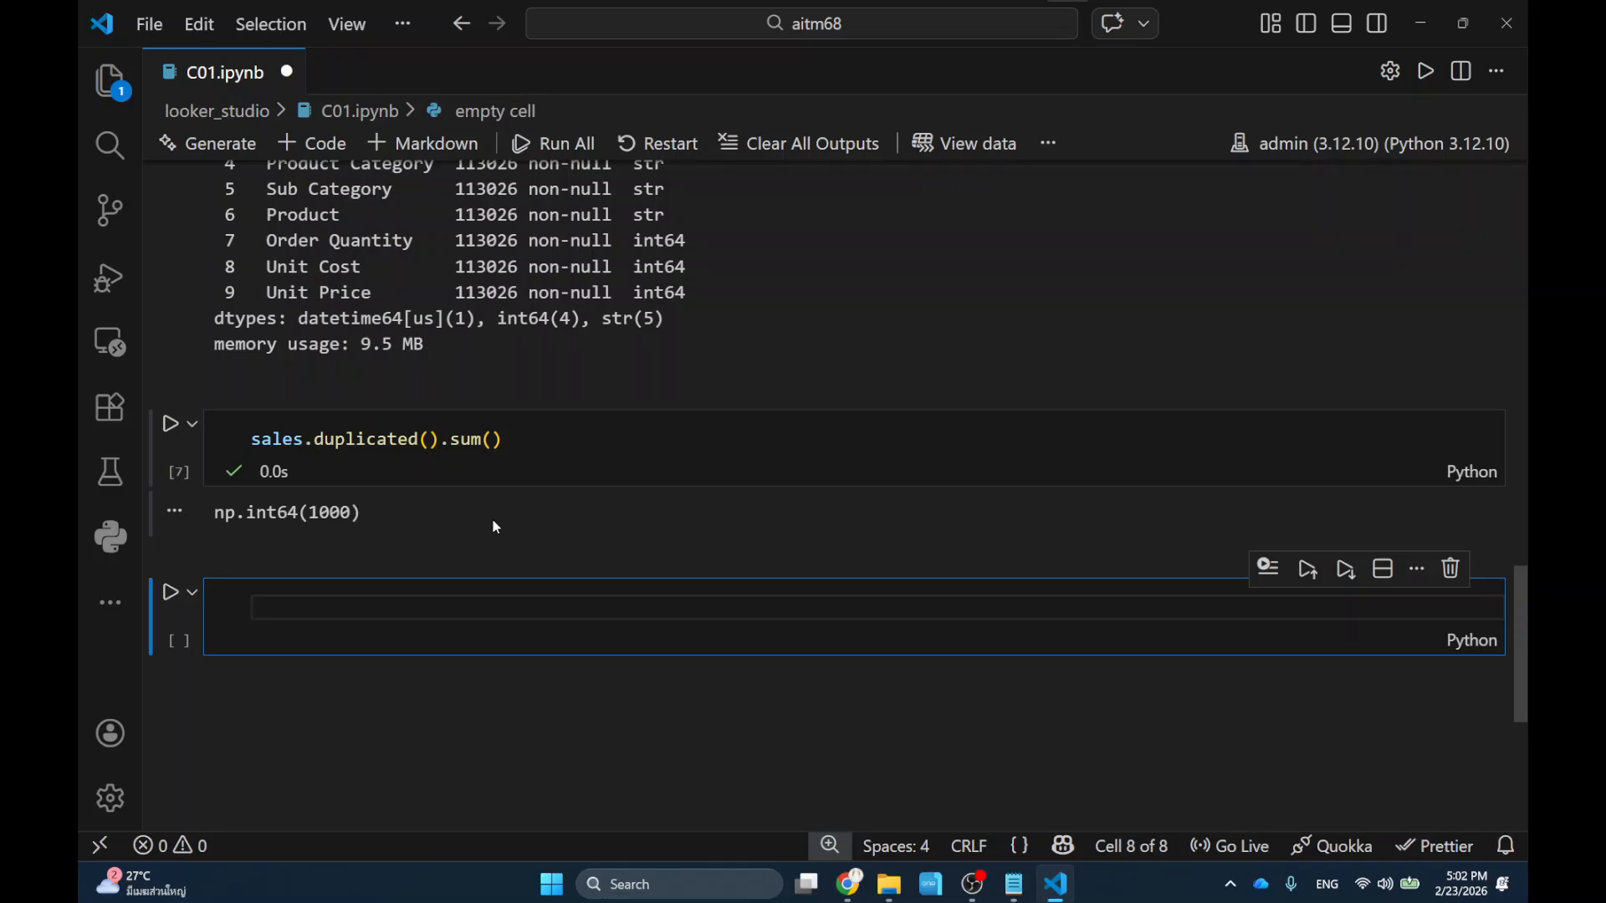
pyautogui.moveTo(495, 555)
pyautogui.write('filt = sal')
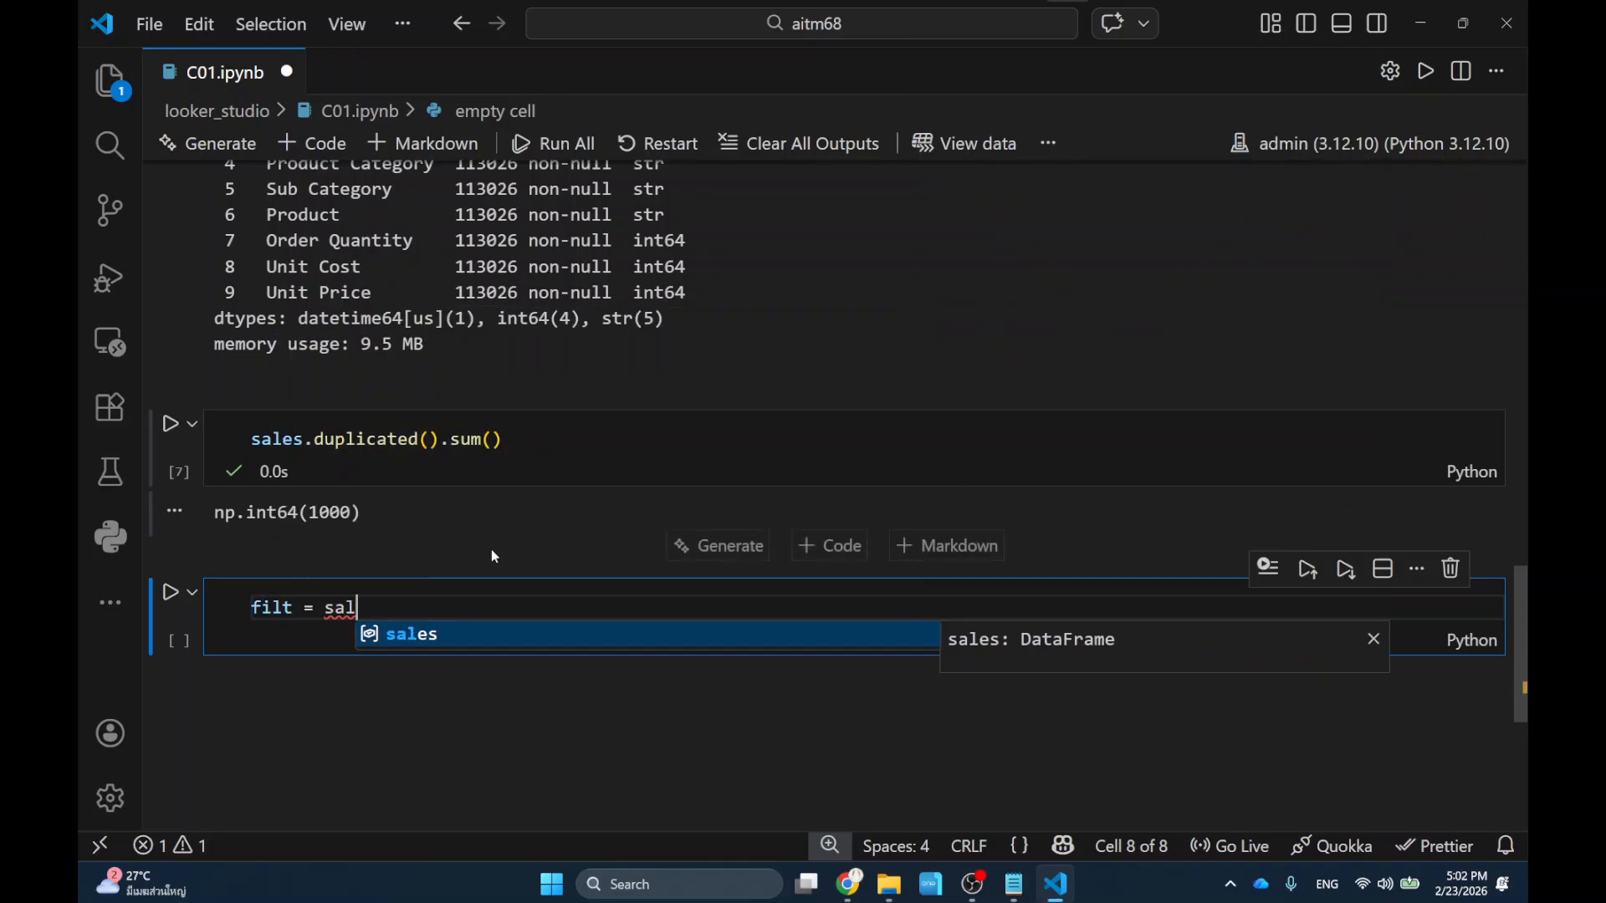
pyautogui.write('es.')
pyautogui.press('BackSpace')
pyautogui.press('BackSpace')
pyautogui.press('BackSpace')
pyautogui.press('BackSpace')
pyautogui.press('BackSpace')
pyautogui.press('BackSpace')
pyautogui.press('BackSpace')
pyautogui.press('BackSpace')
pyautogui.press('BackSpace')
pyautogui.press('BackSpace')
pyautogui.press('BackSpace')
pyautogui.press('BackSpace')
pyautogui.press('BackSpace')
# Write sales.duplicated() in the cell below the duplicate count and run it.
pyautogui.write('sales.du')
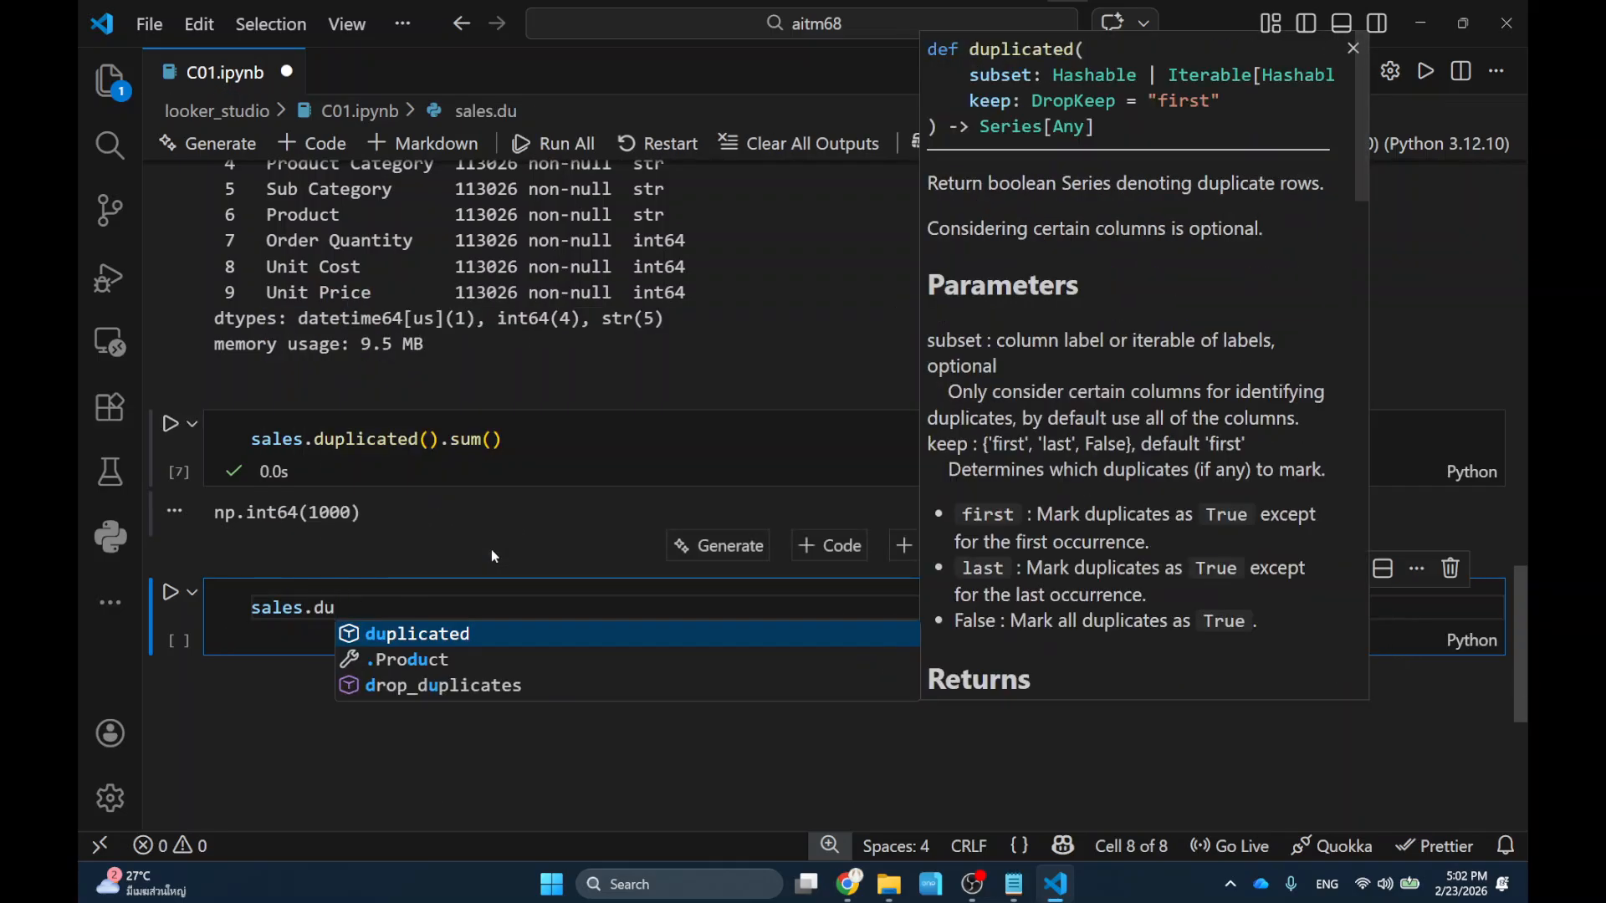
pyautogui.press('Tab')
pyautogui.write('()')
pyautogui.hotkey('shift', 'Return')
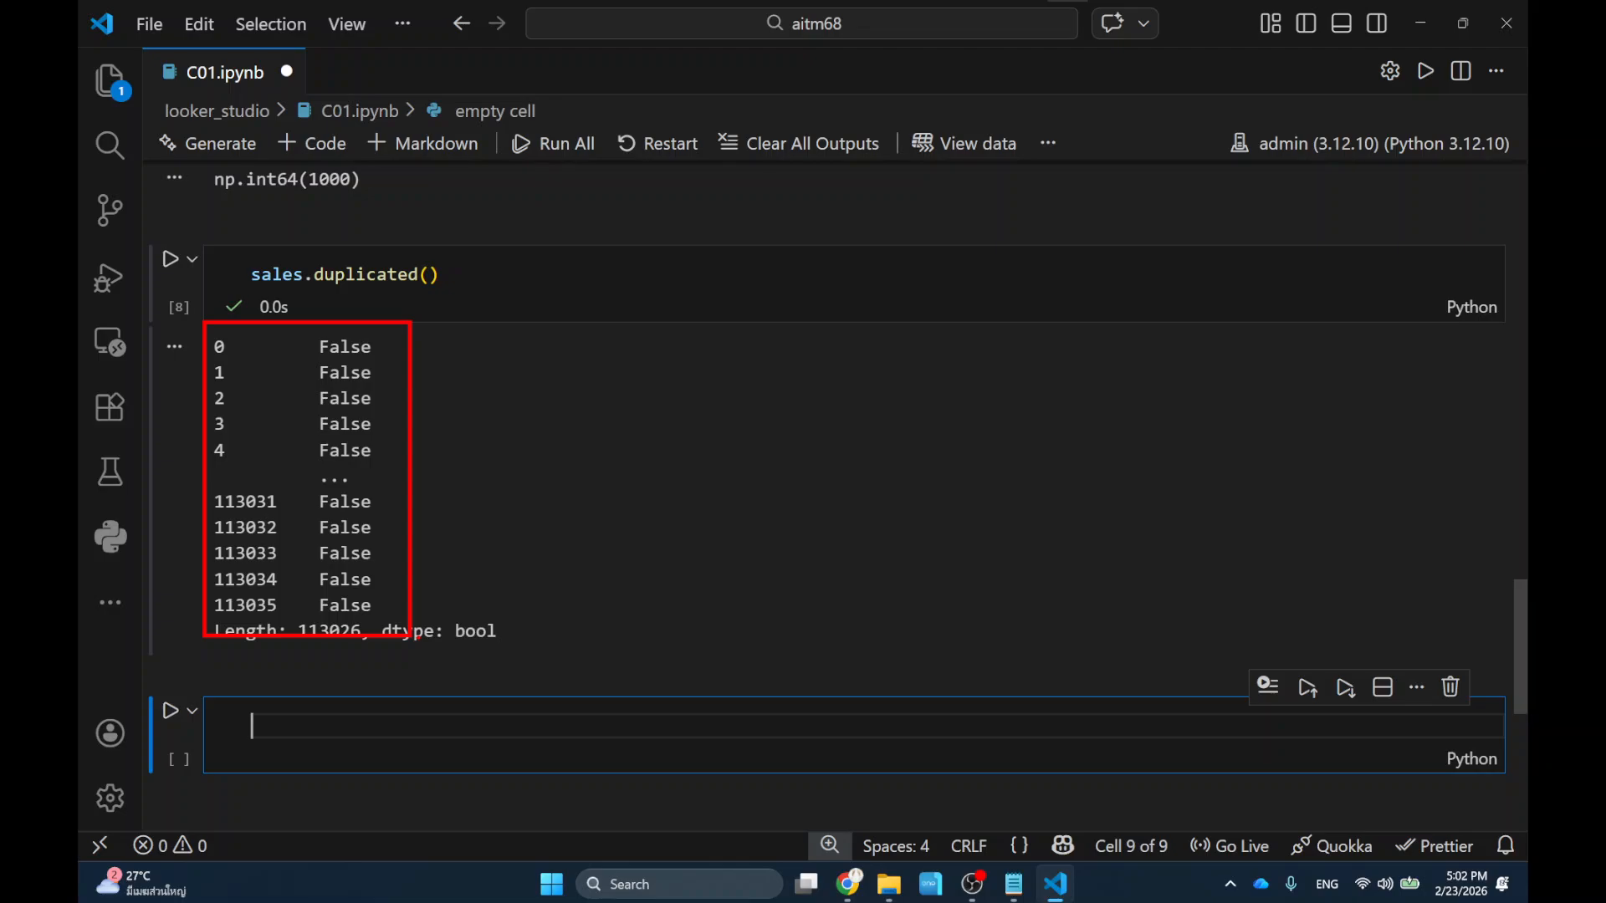
# Assign sales.duplicated() to filt, add sales[filt] on the line below, and run the cell to list the duplicate rows.
pyautogui.click(254, 274)
pyautogui.write('filt')
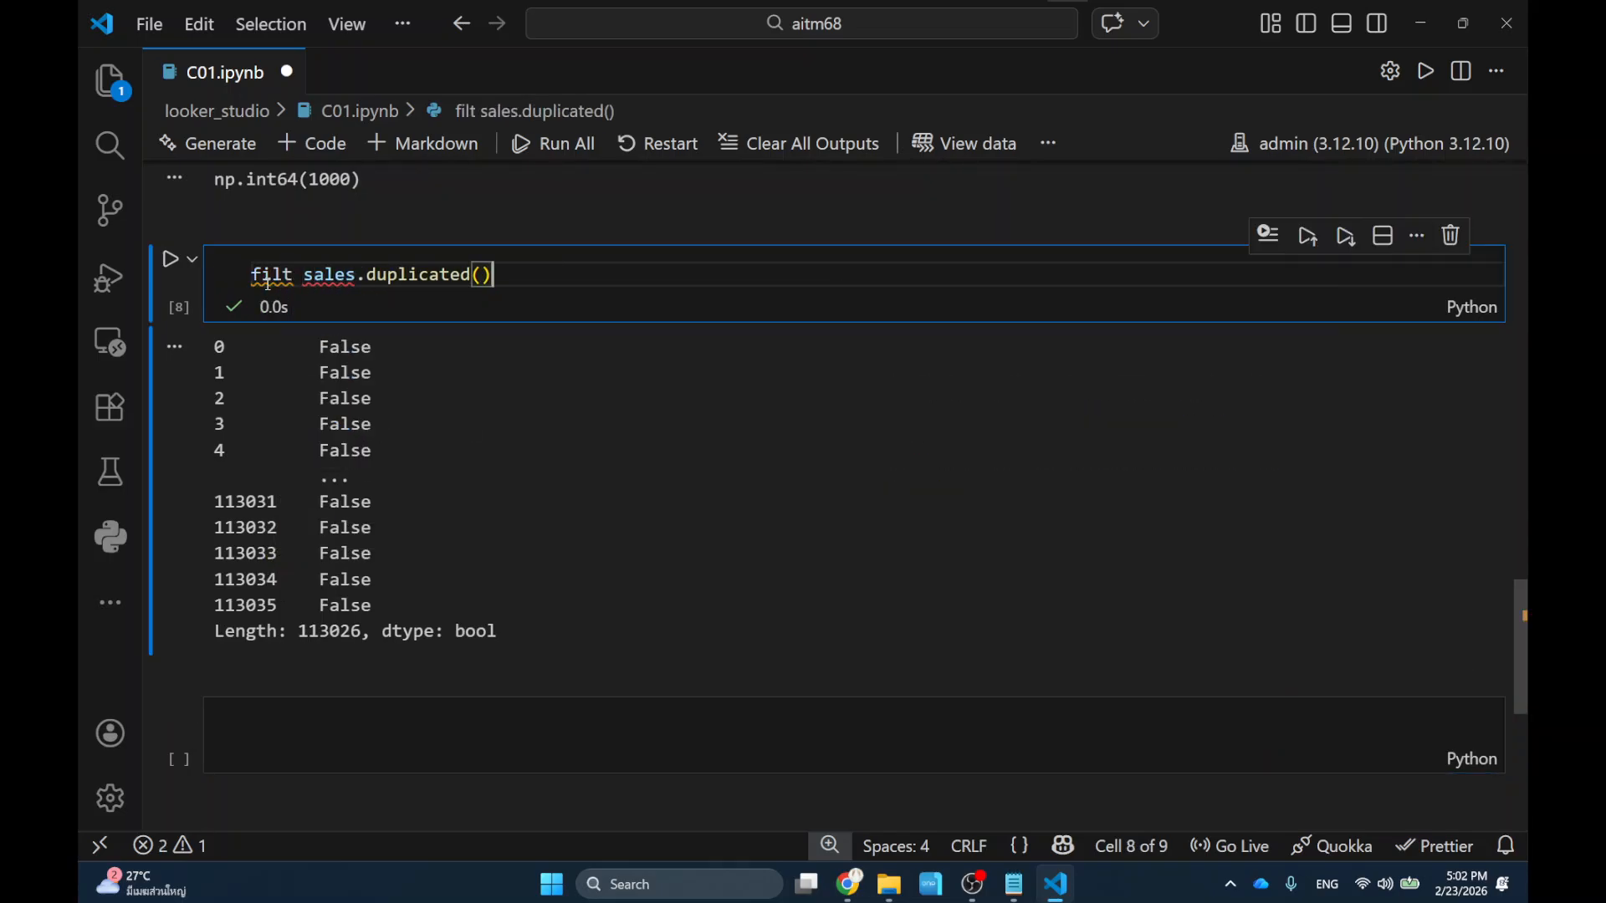
pyautogui.hotkey('ctrl', 'Left')
pyautogui.write('=')
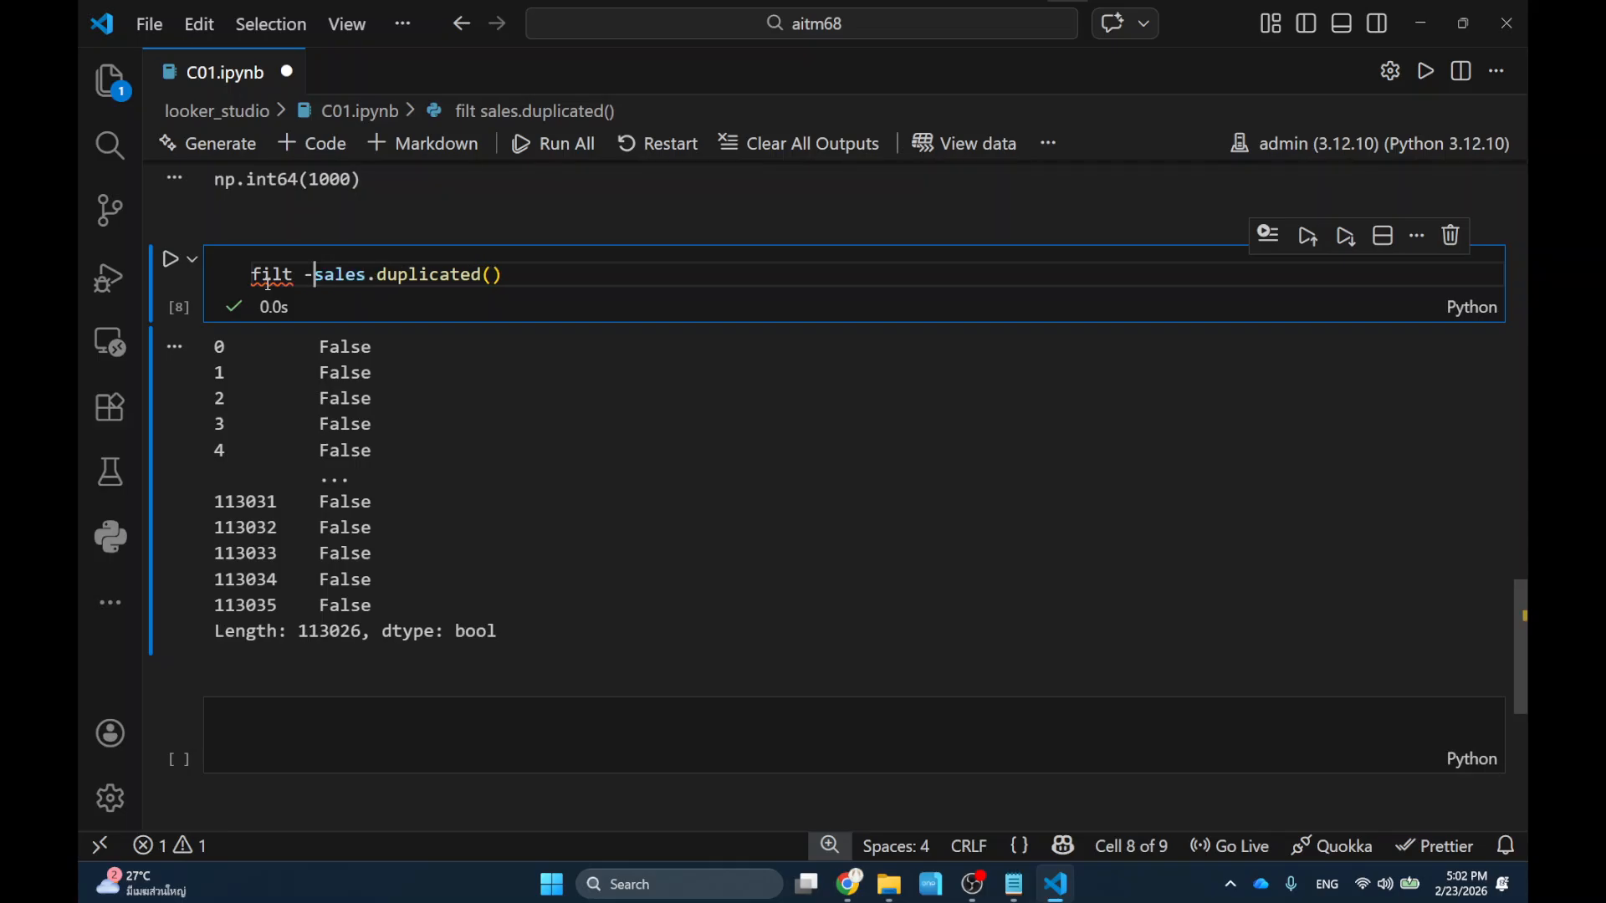
pyautogui.press('End')
pyautogui.press('Return')
pyautogui.write('salespfi')
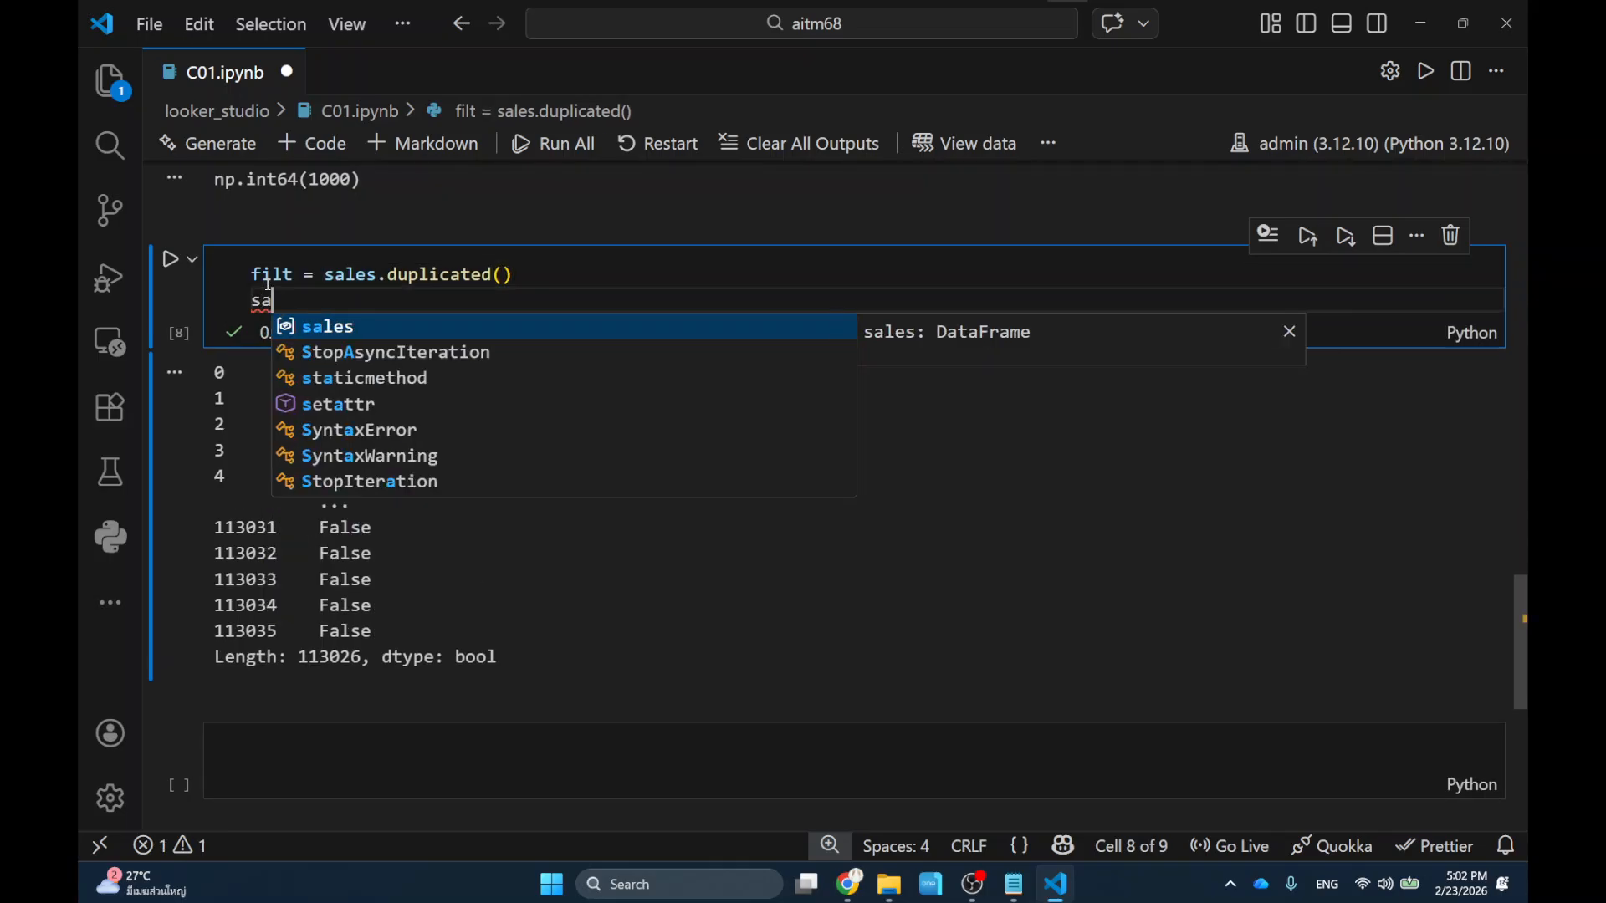
pyautogui.press('BackSpace')
pyautogui.press('BackSpace')
pyautogui.press('BackSpace')
pyautogui.write('[fi')
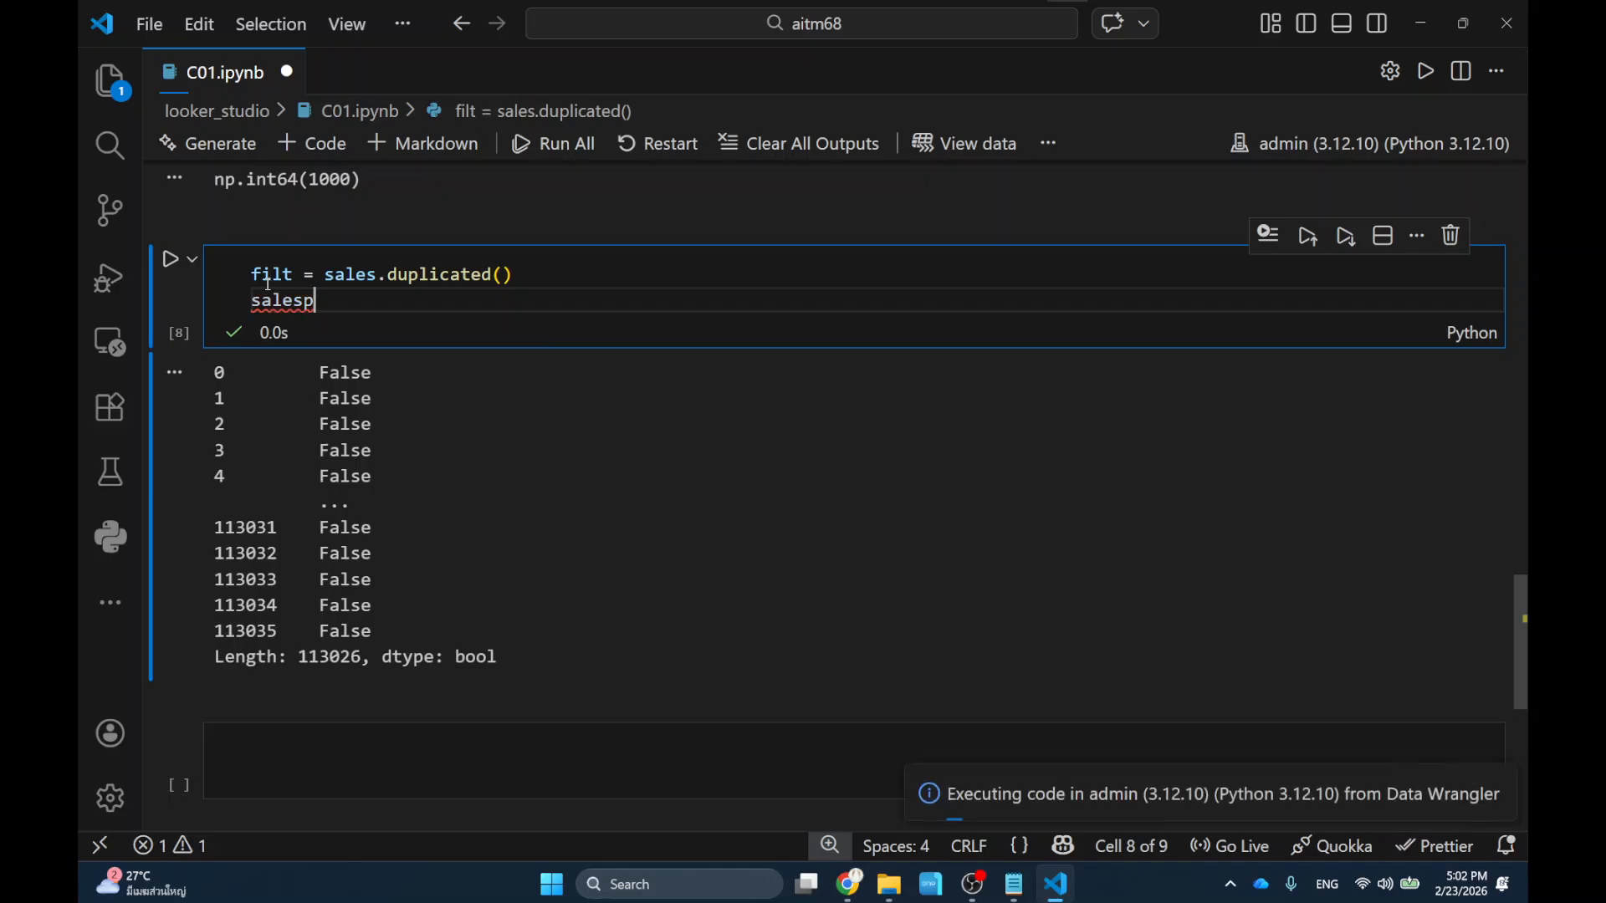
pyautogui.write('lt')
pyautogui.hotkey('shift', 'Return')
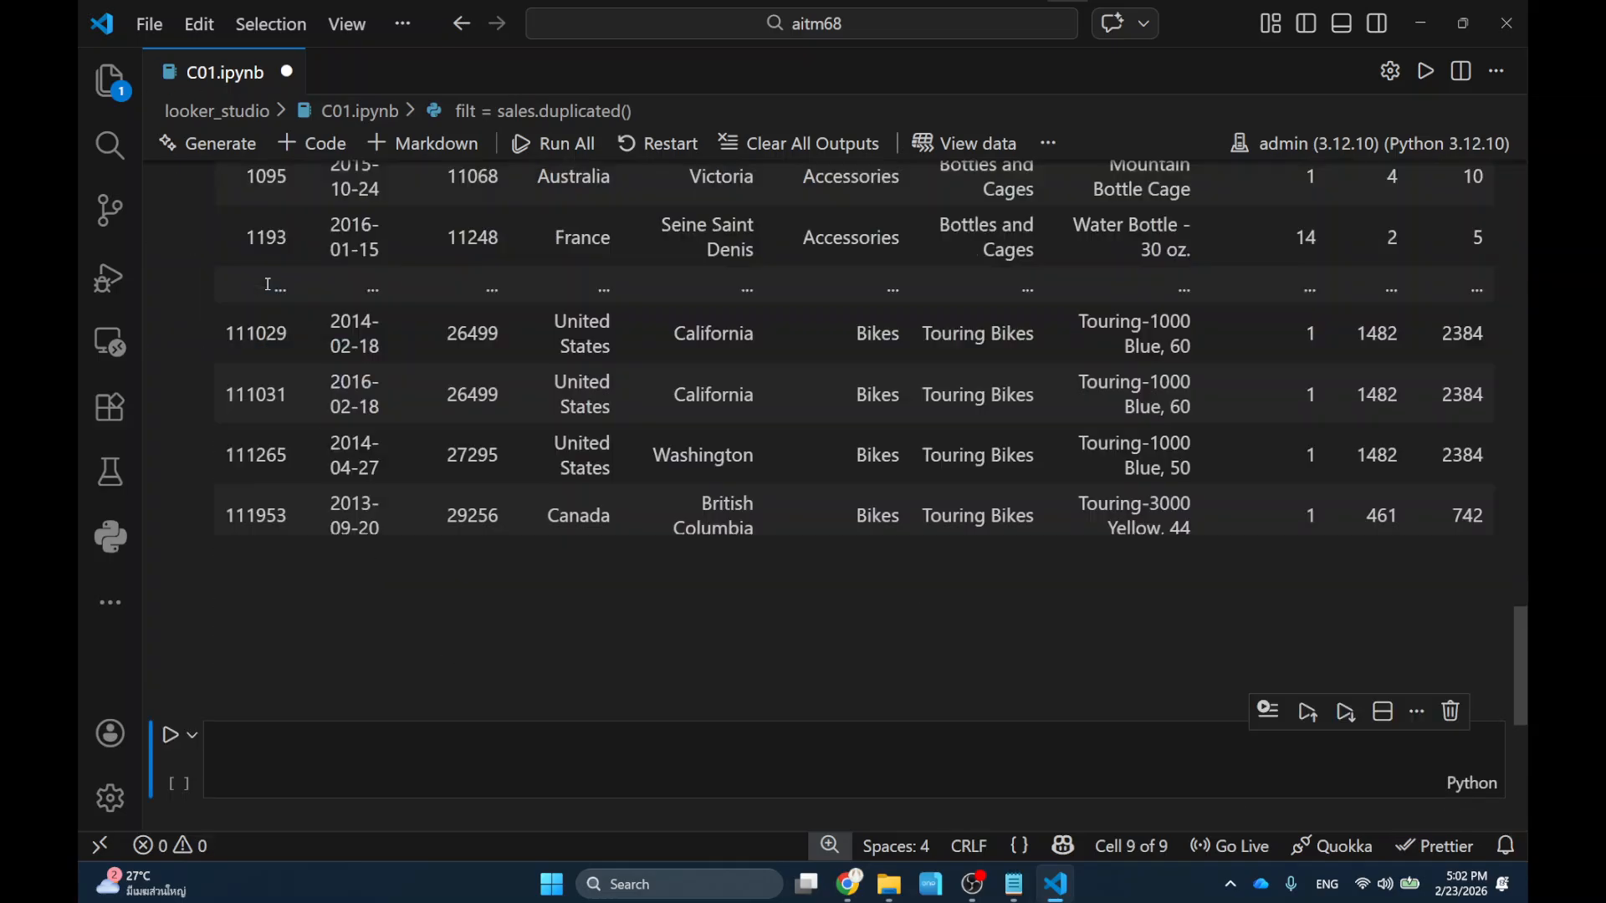
pyautogui.scroll(6, 606, 382)
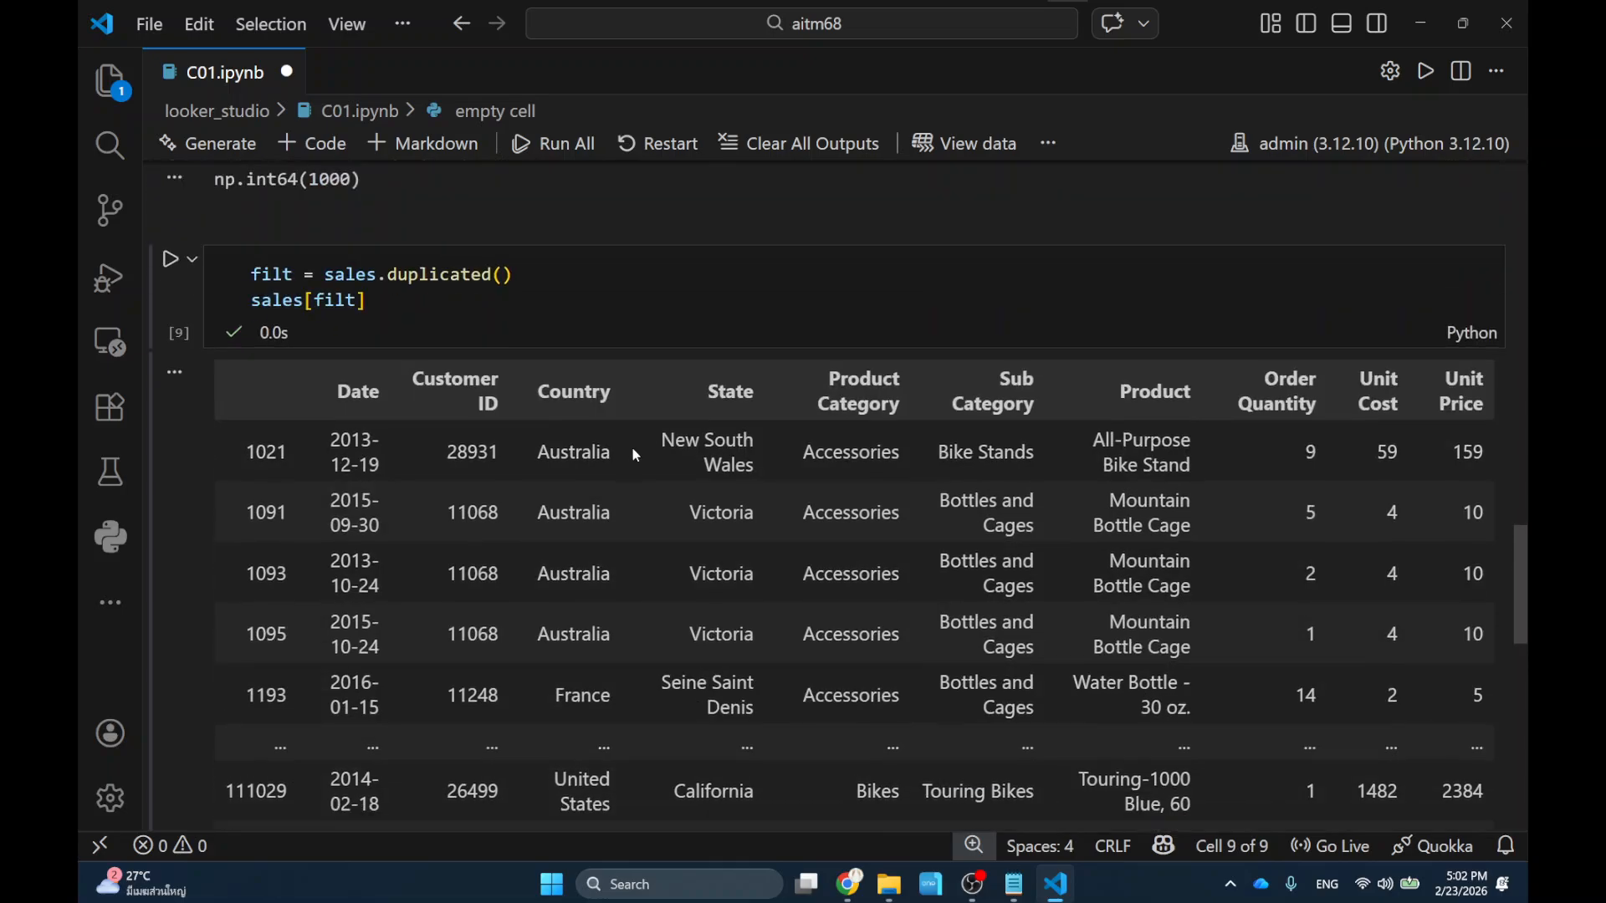
pyautogui.scroll(-2, 633, 448)
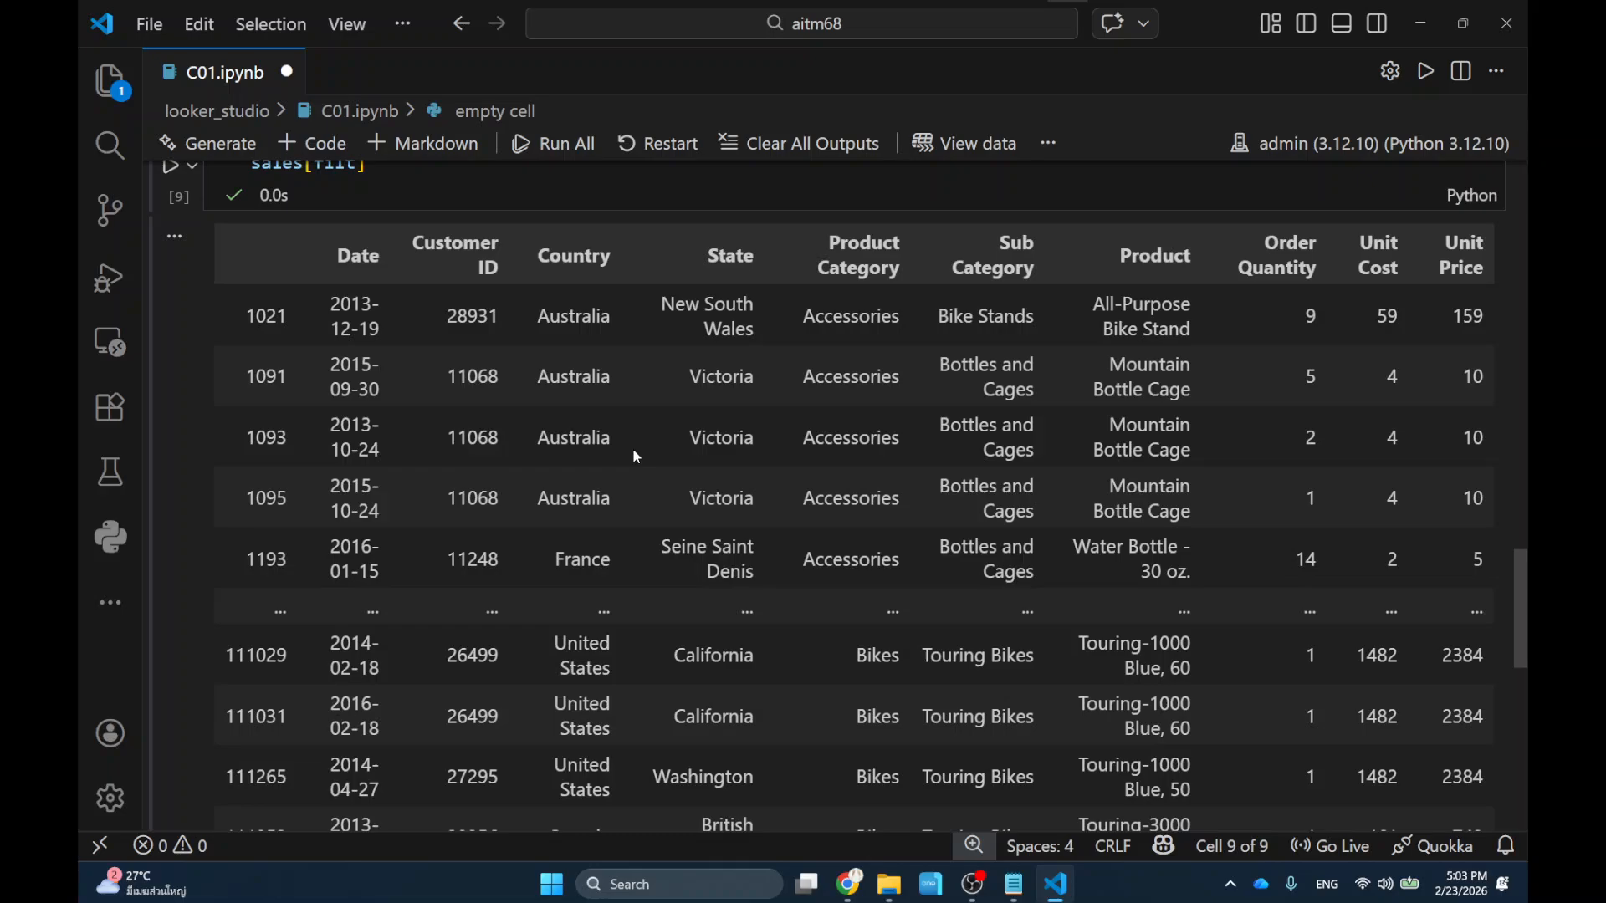
# Write sales.drop_duplicates() in the empty cell below the duplicate rows table and run it.
pyautogui.scroll(-5, 573, 438)
pyautogui.click(309, 671)
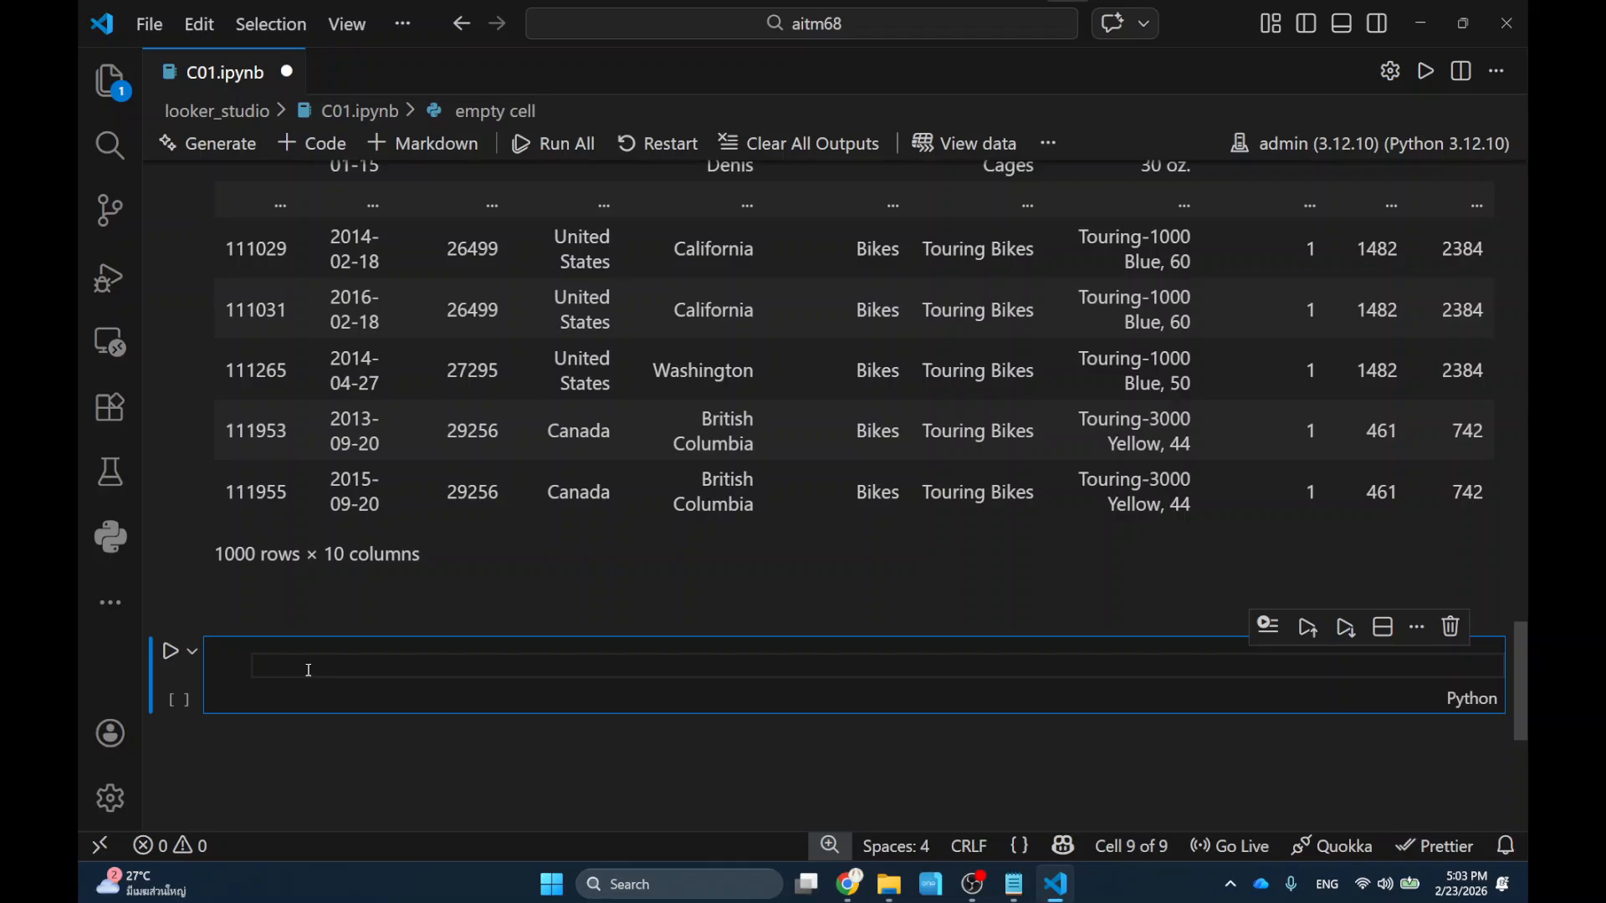
pyautogui.write('sales.drop')
pyautogui.press('Down')
pyautogui.press('Tab')
pyautogui.write('()')
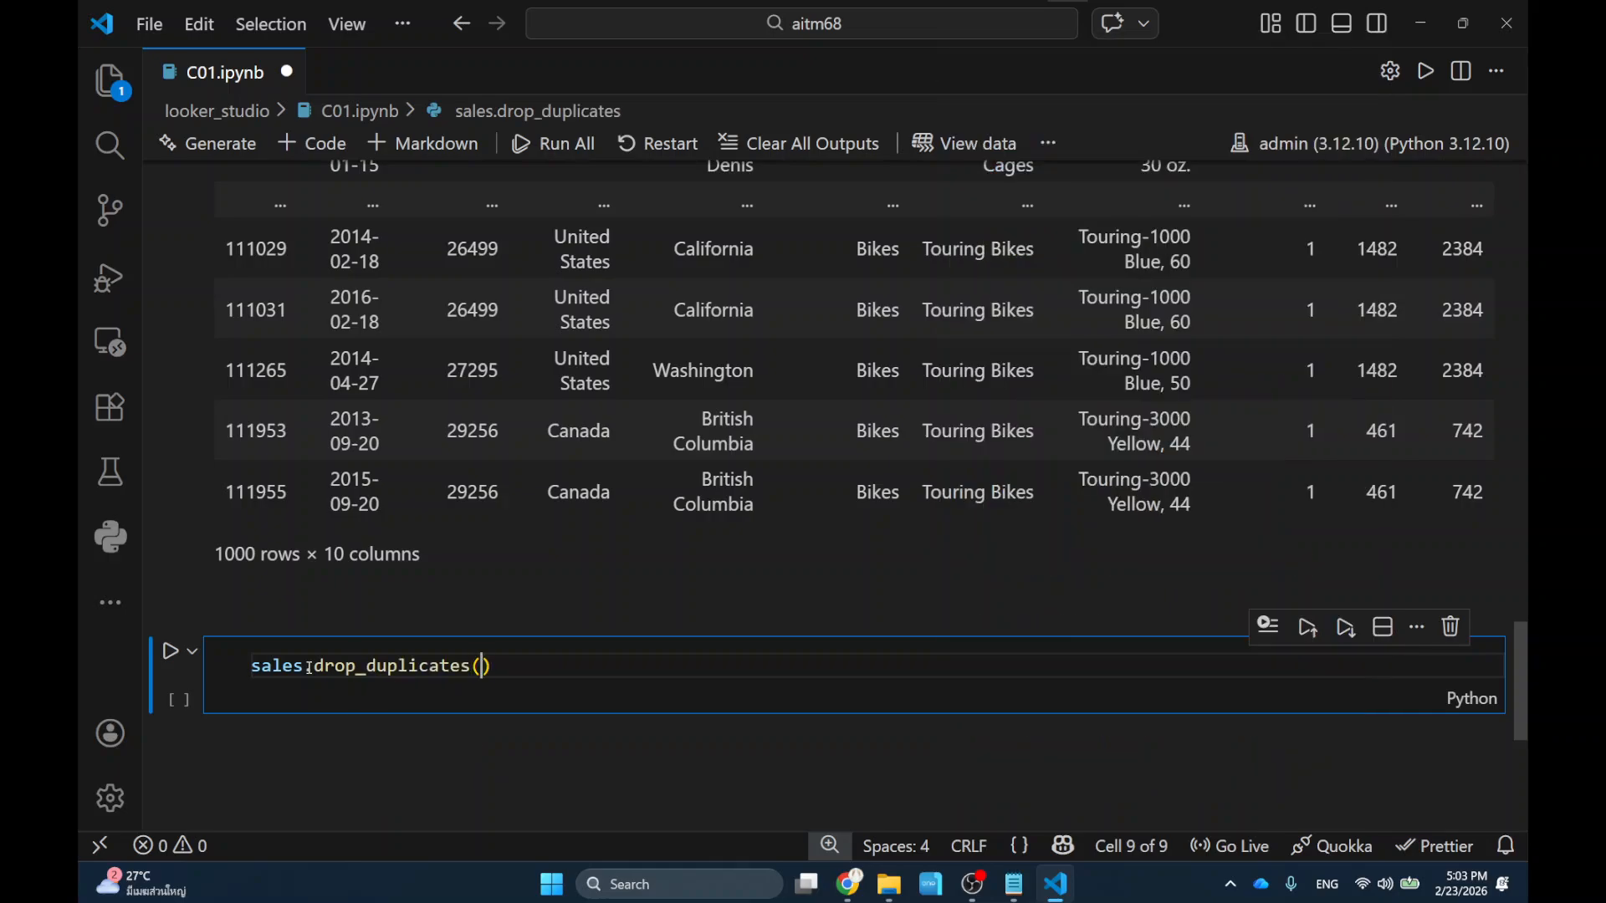
pyautogui.hotkey('shift', 'Return')
# Change the drop_duplicates cell to sales = sales.drop_duplicates() and run it again.
pyautogui.scroll(5, 439, 420)
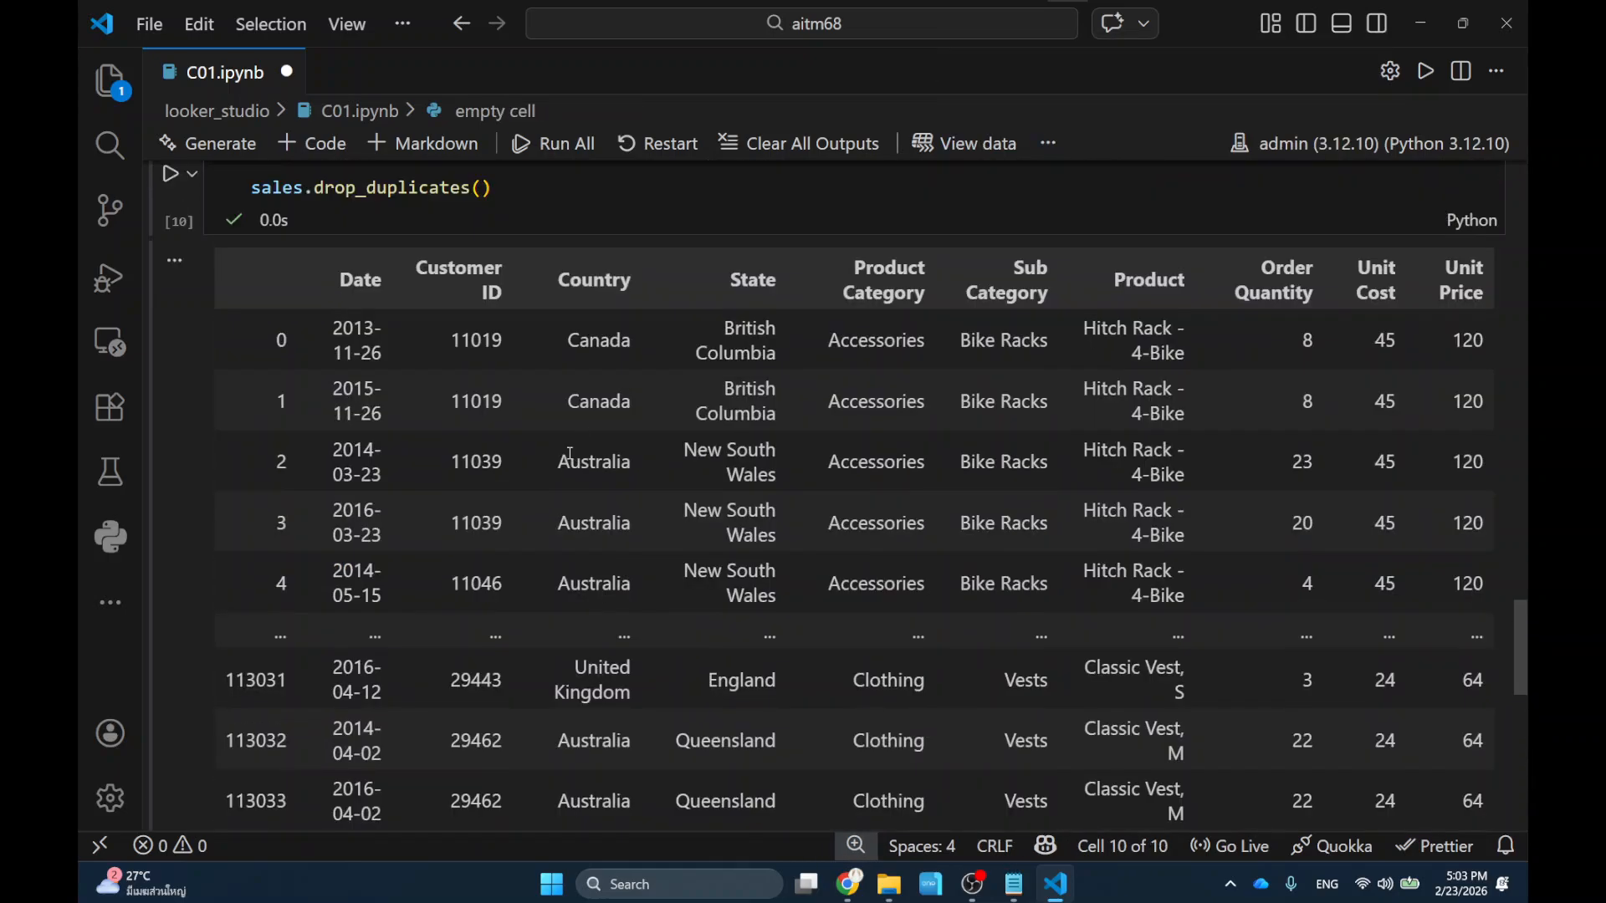
pyautogui.moveTo(479, 477)
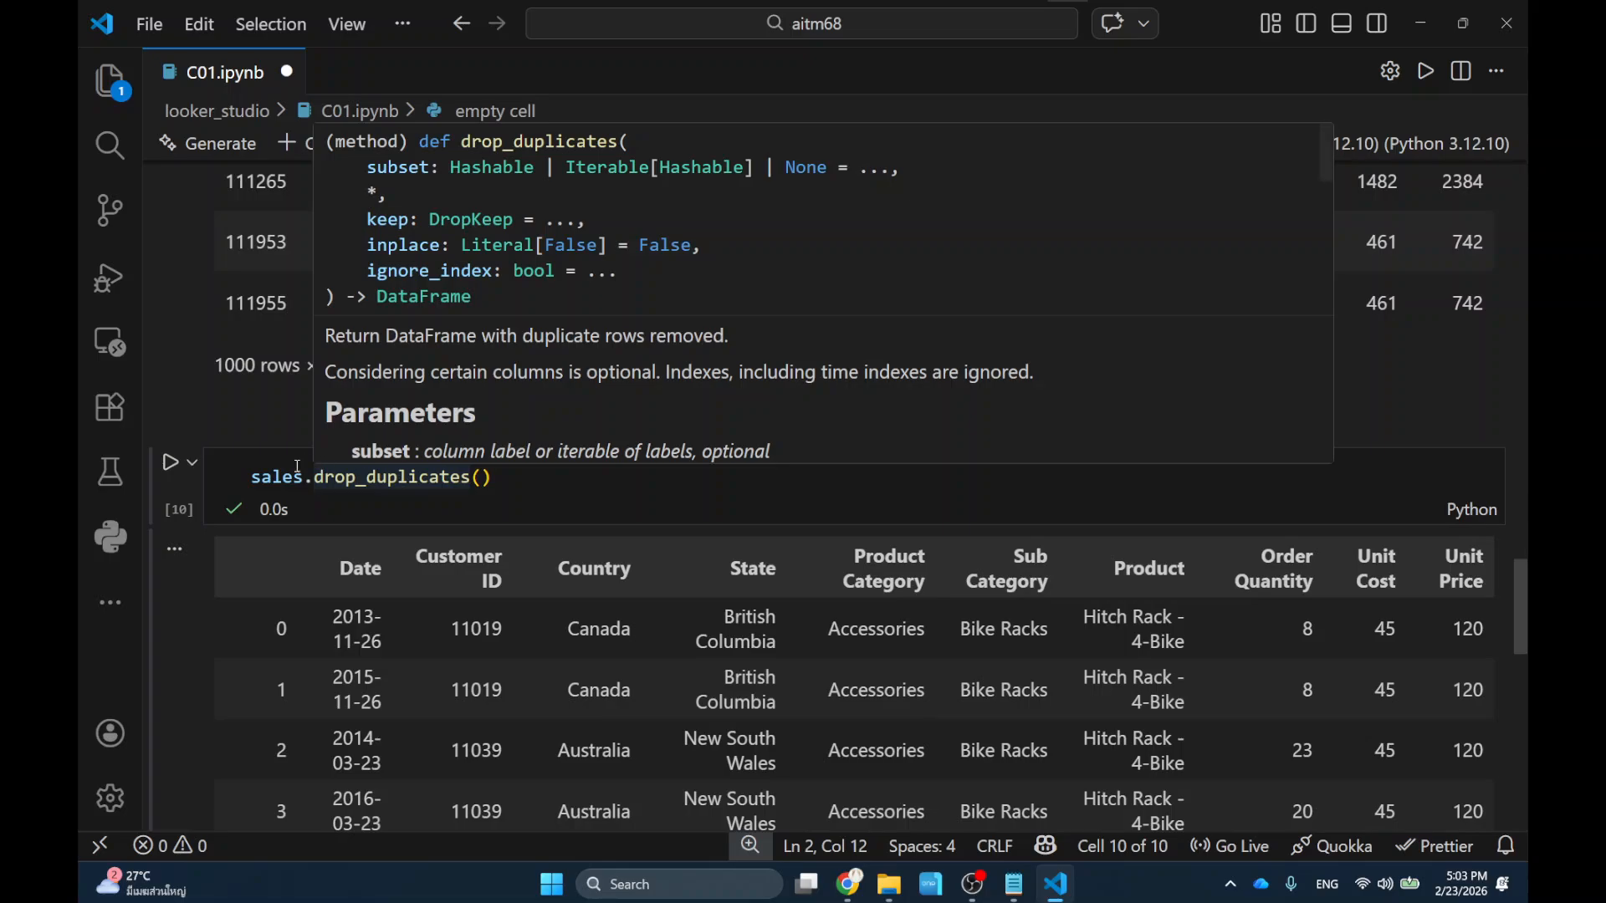
pyautogui.click(262, 477)
pyautogui.write('sales =')
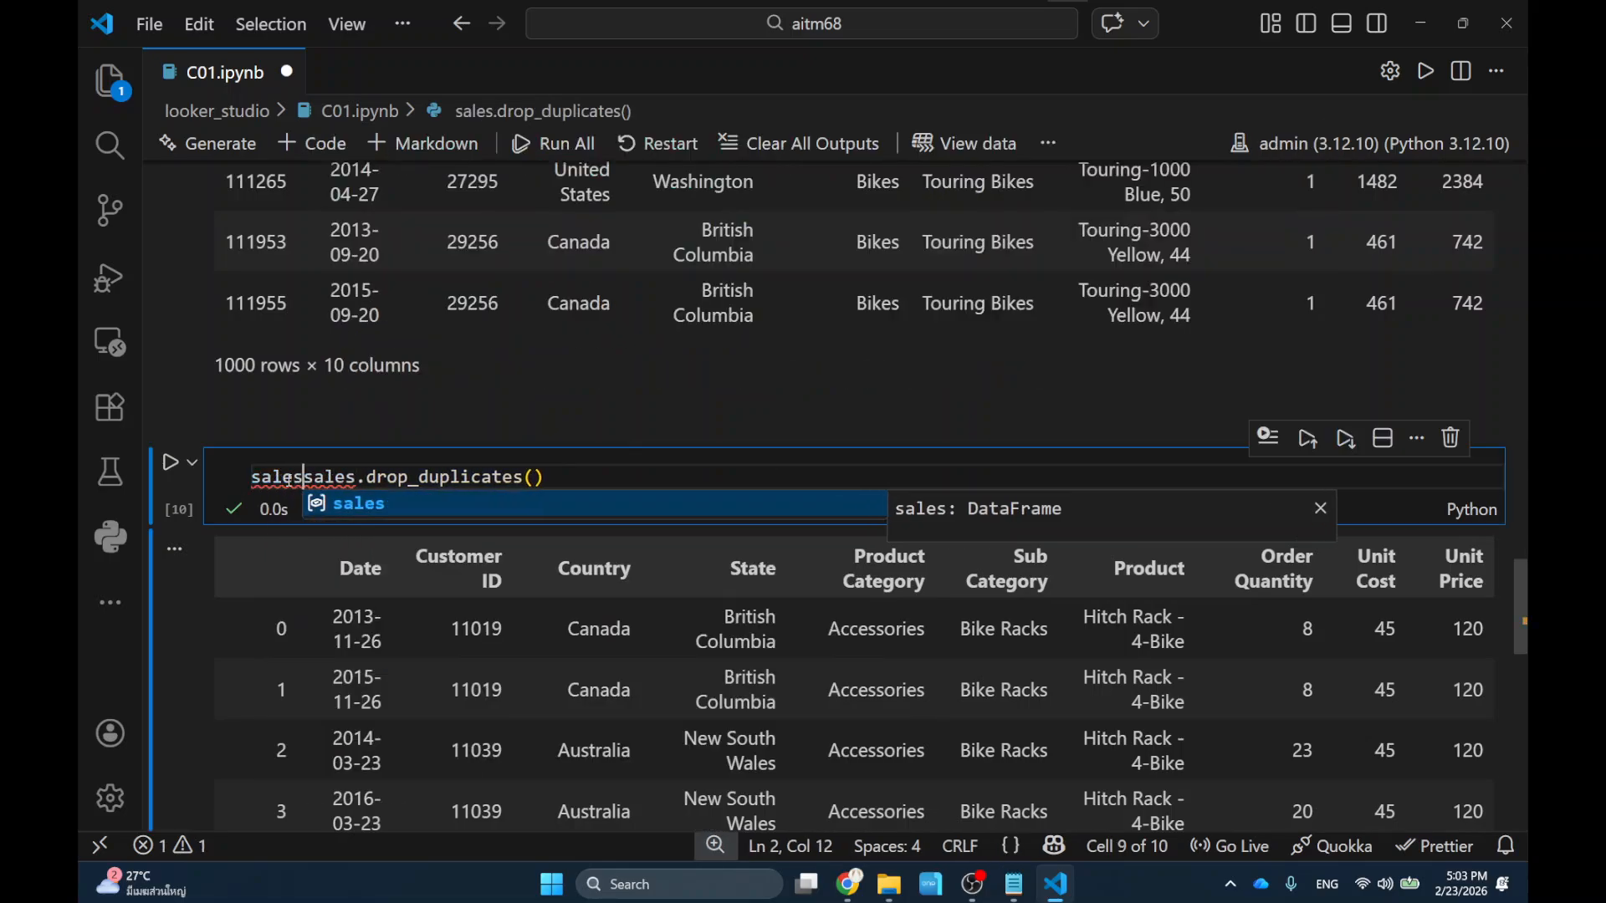
pyautogui.hotkey('shift', 'Return')
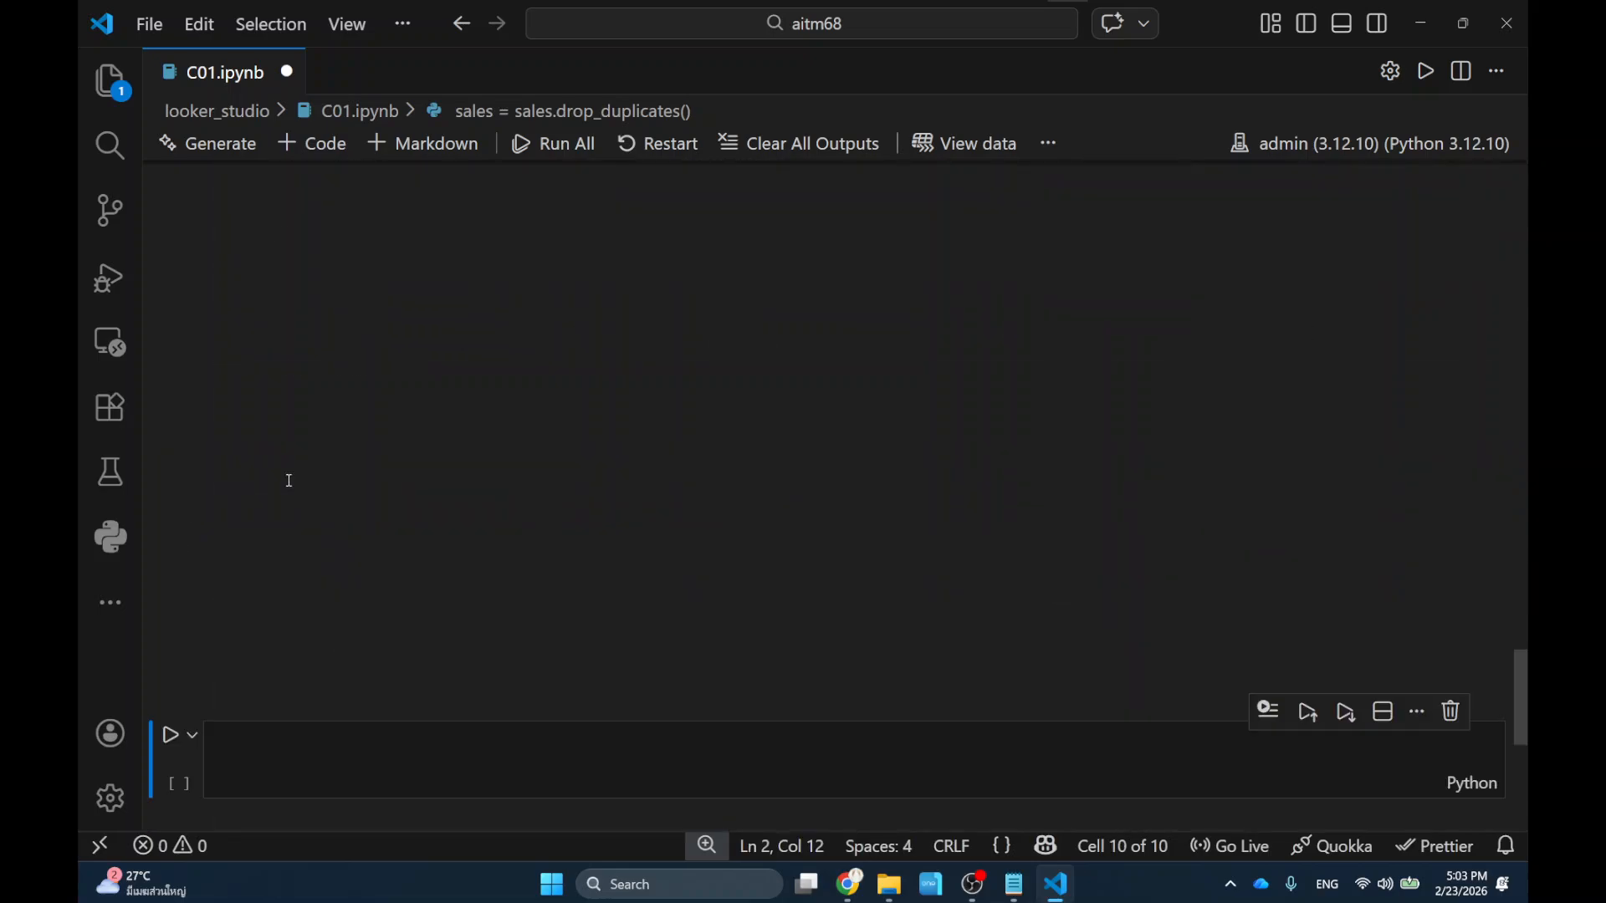
# Write sales.info() in the cell after the duplicate removal and run it to check the remaining entries.
pyautogui.scroll(3, 544, 424)
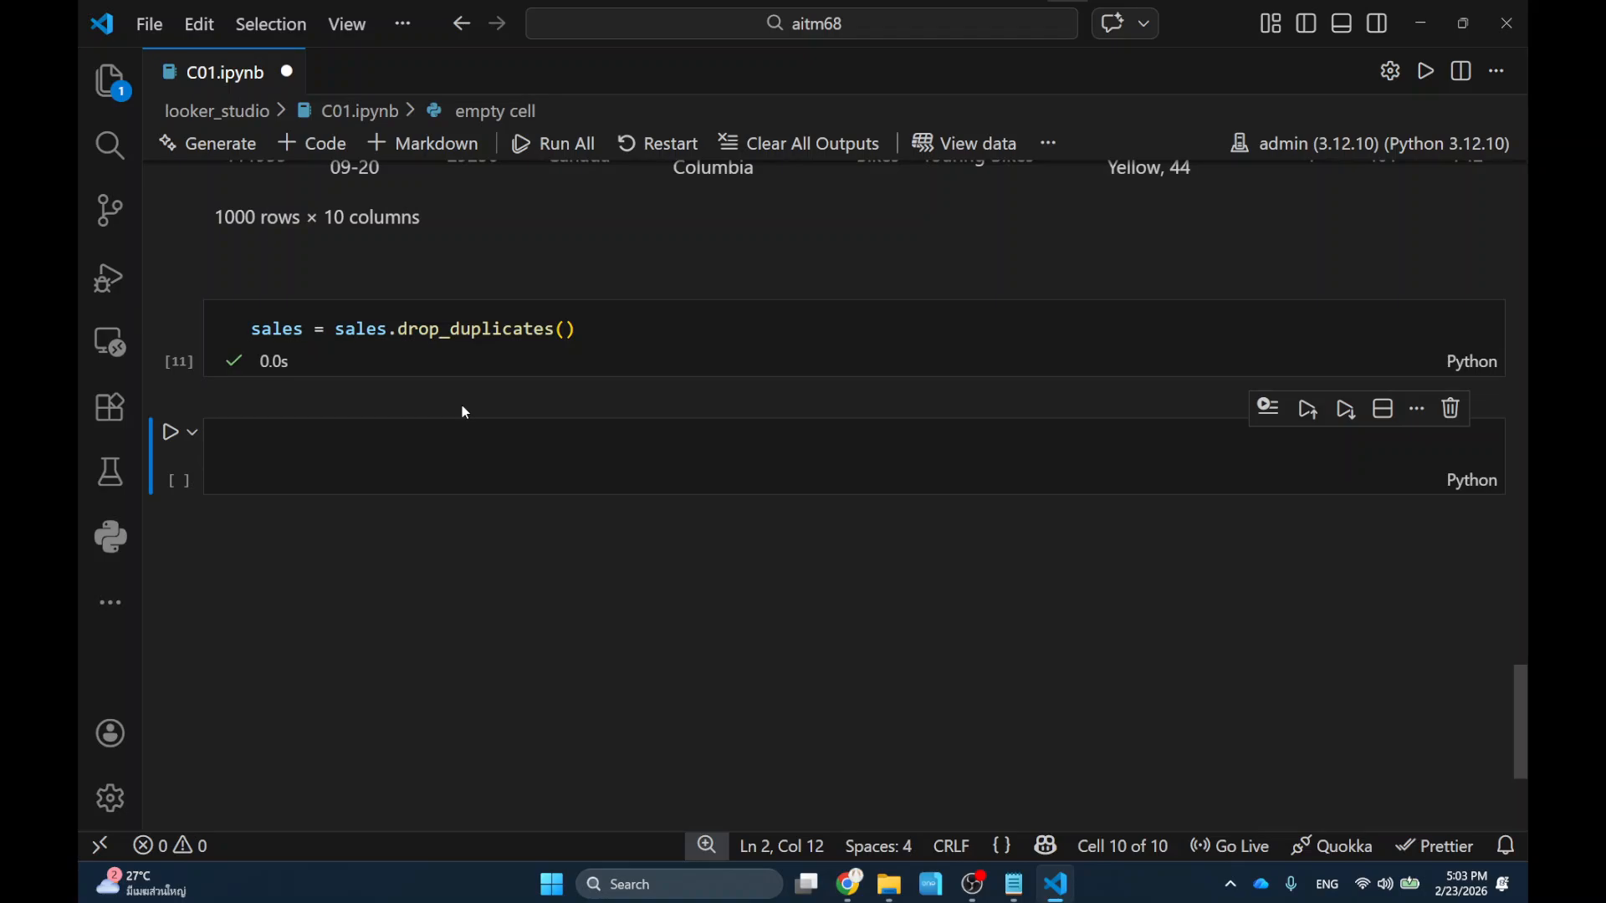
pyautogui.click(459, 443)
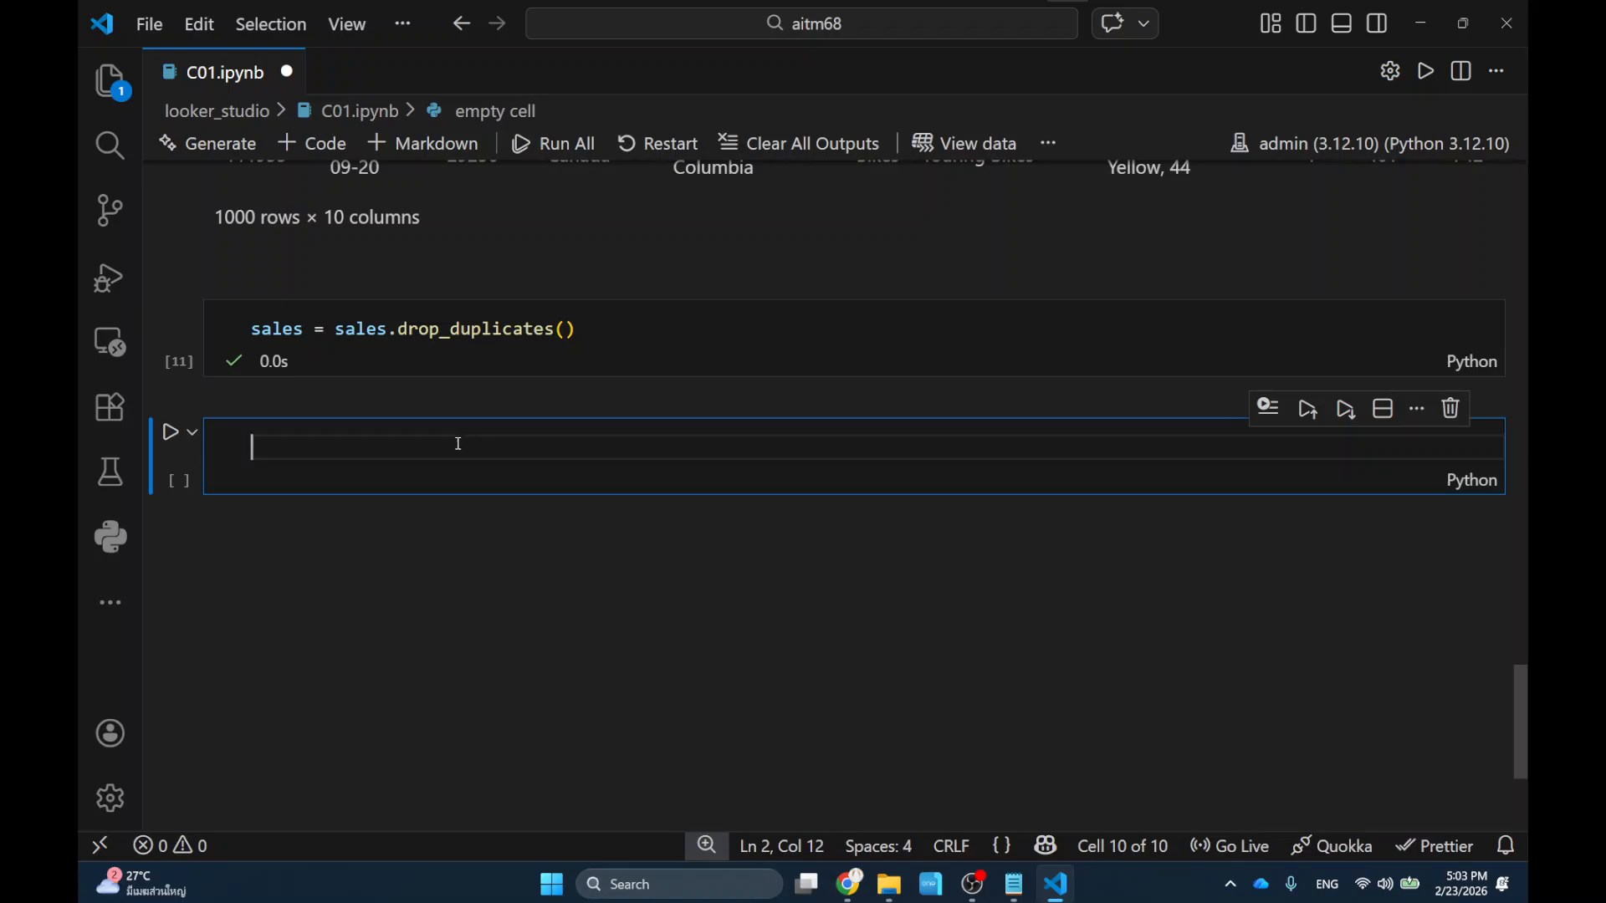
pyautogui.write('sales.info')
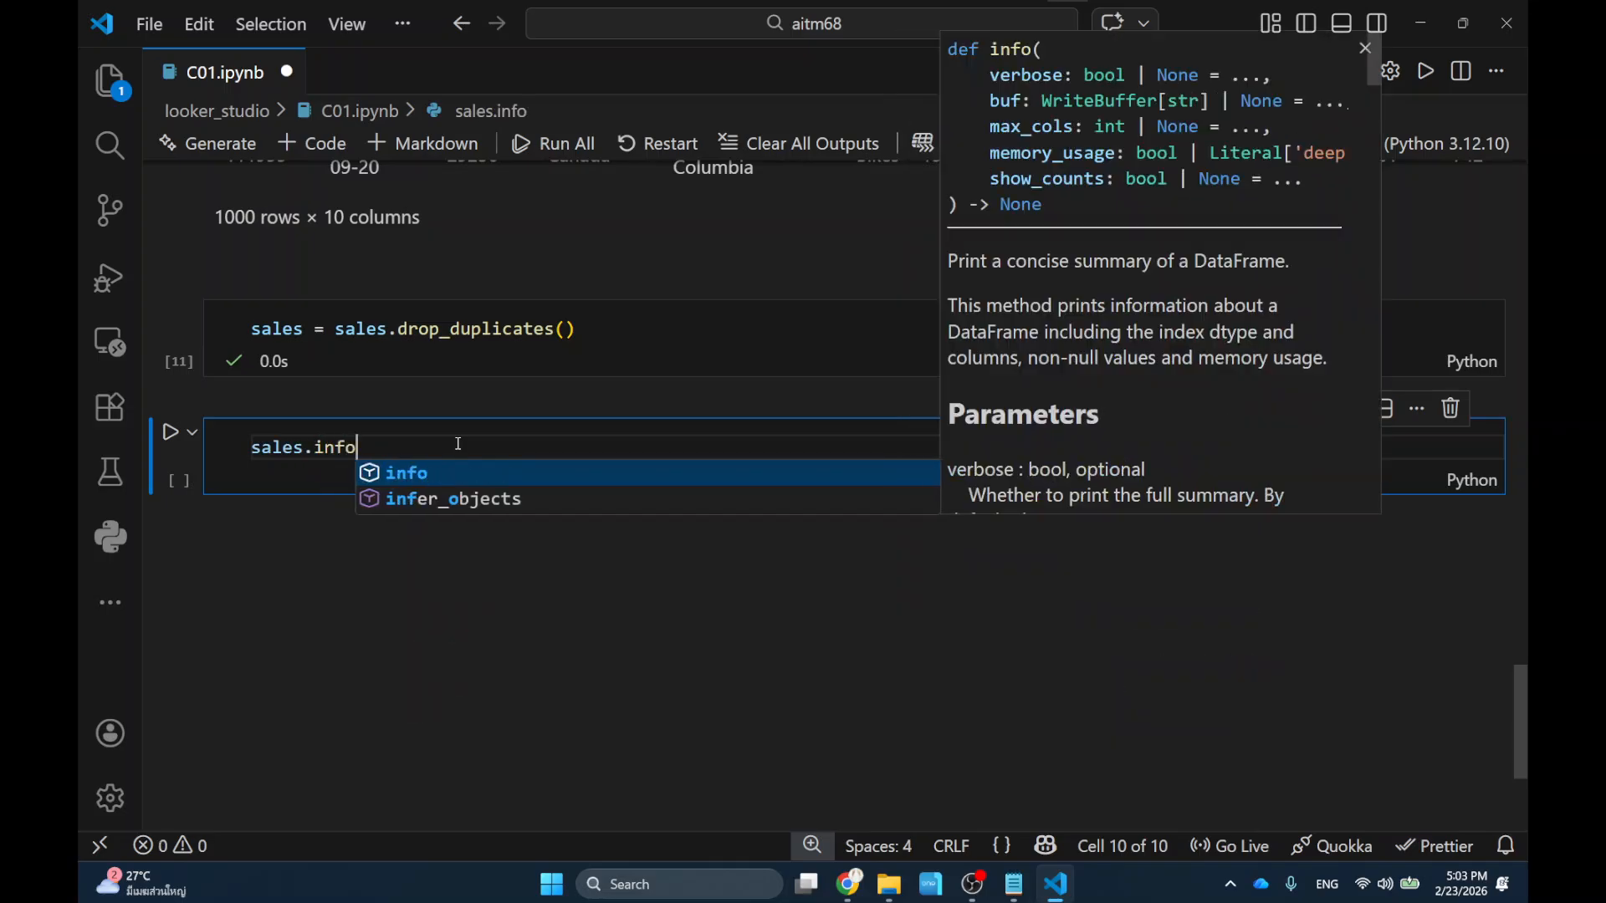
pyautogui.write('()')
pyautogui.hotkey('shift', 'Return')
pyautogui.scroll(2, 457, 444)
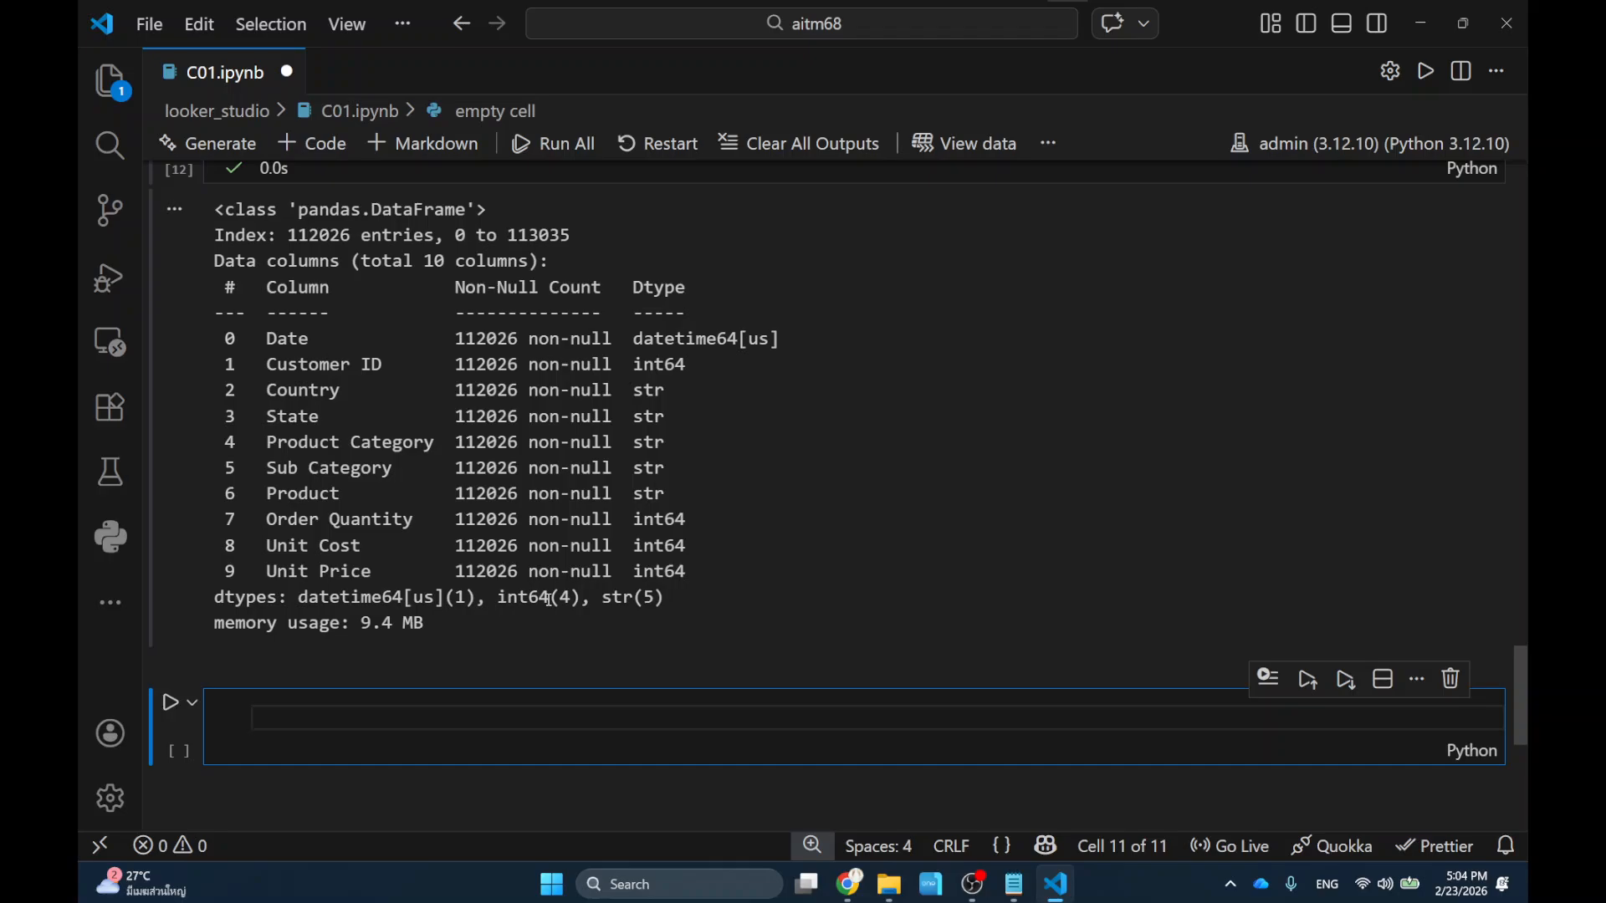
# Copy the total cost, total revenue, profit and margin calculation code from C01_data_preparation.ipynb into the empty last cell of C01.ipynb.
pyautogui.click(115, 104)
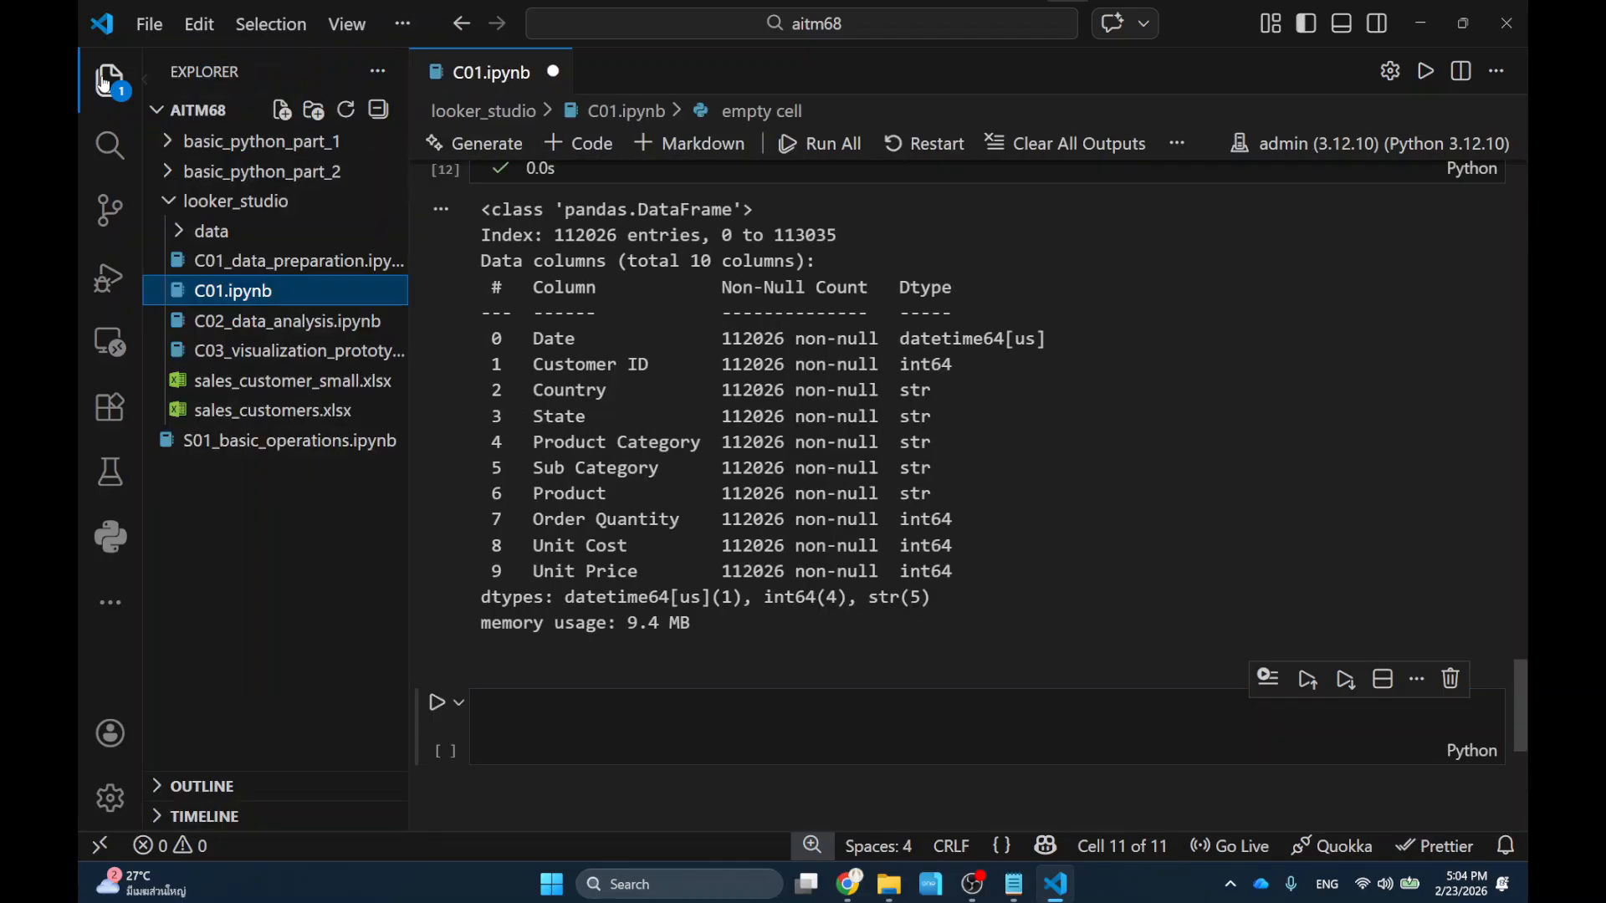
pyautogui.click(268, 261)
pyautogui.scroll(-15, 691, 458)
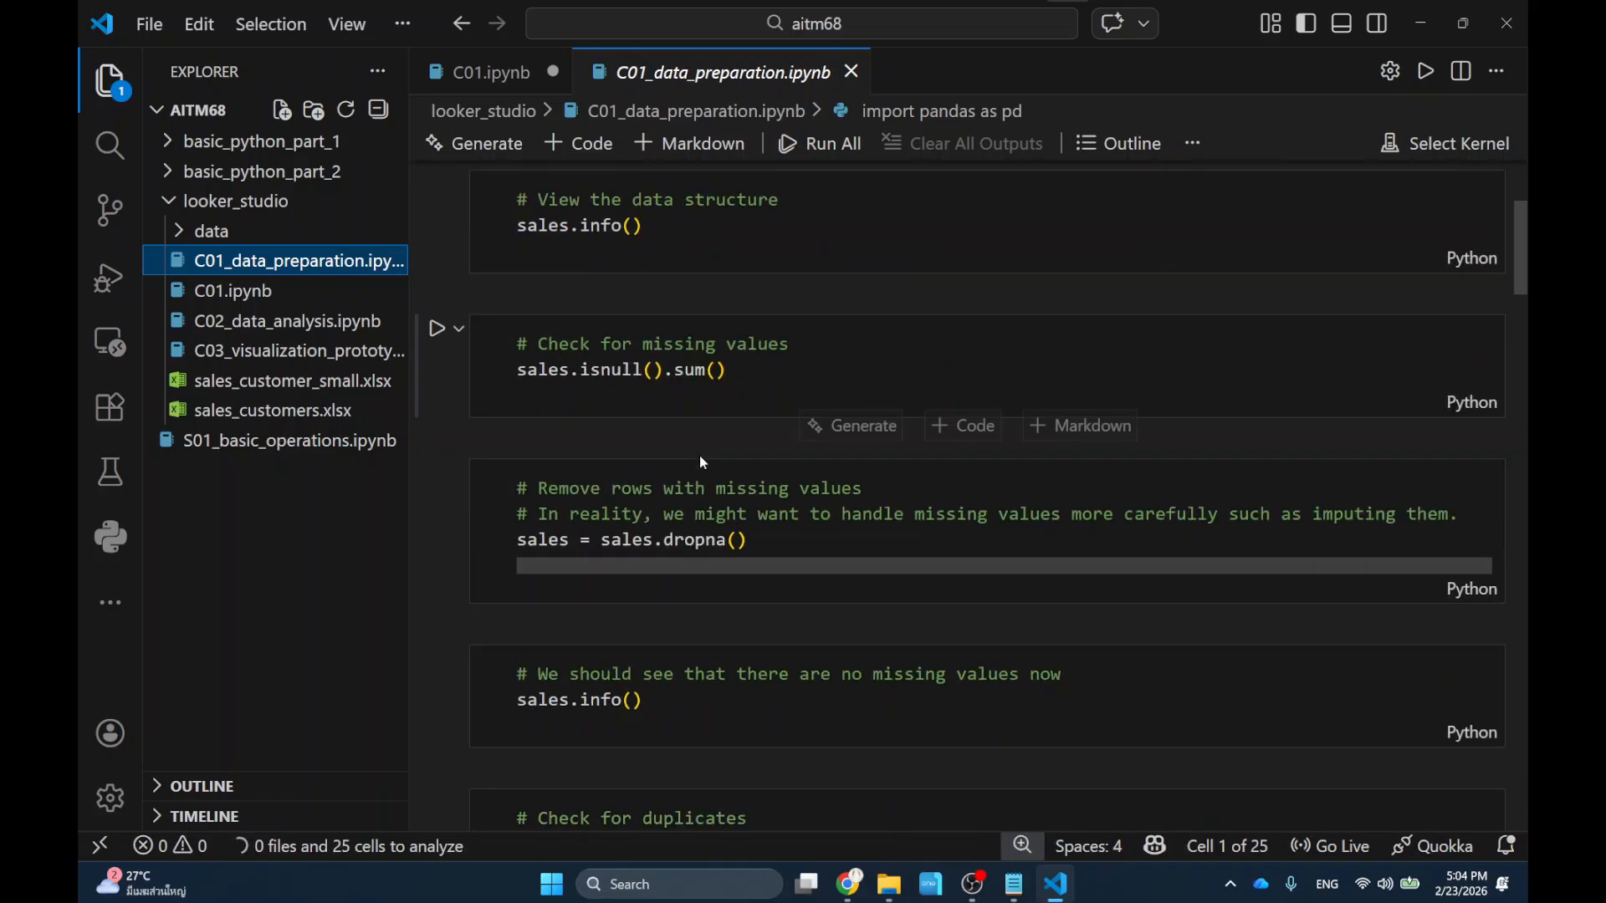
pyautogui.click(1151, 452)
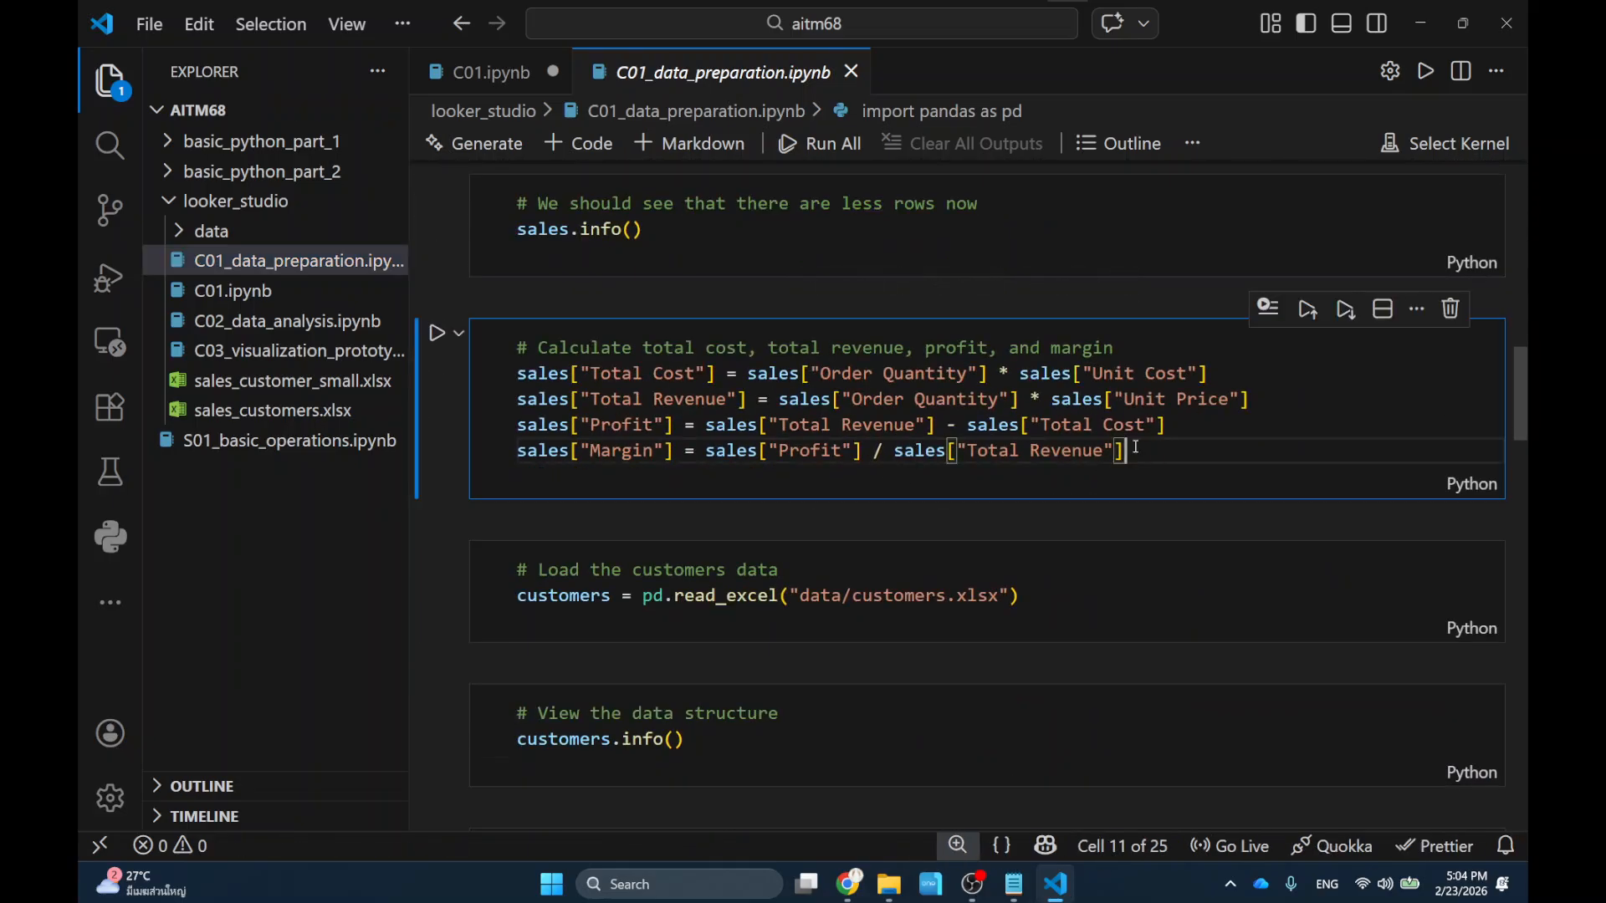
pyautogui.hotkey('ctrl', 'a')
pyautogui.hotkey('ctrl', 'c')
pyautogui.click(514, 77)
pyautogui.hotkey('ctrl', 'v')
pyautogui.scroll(-4, 690, 671)
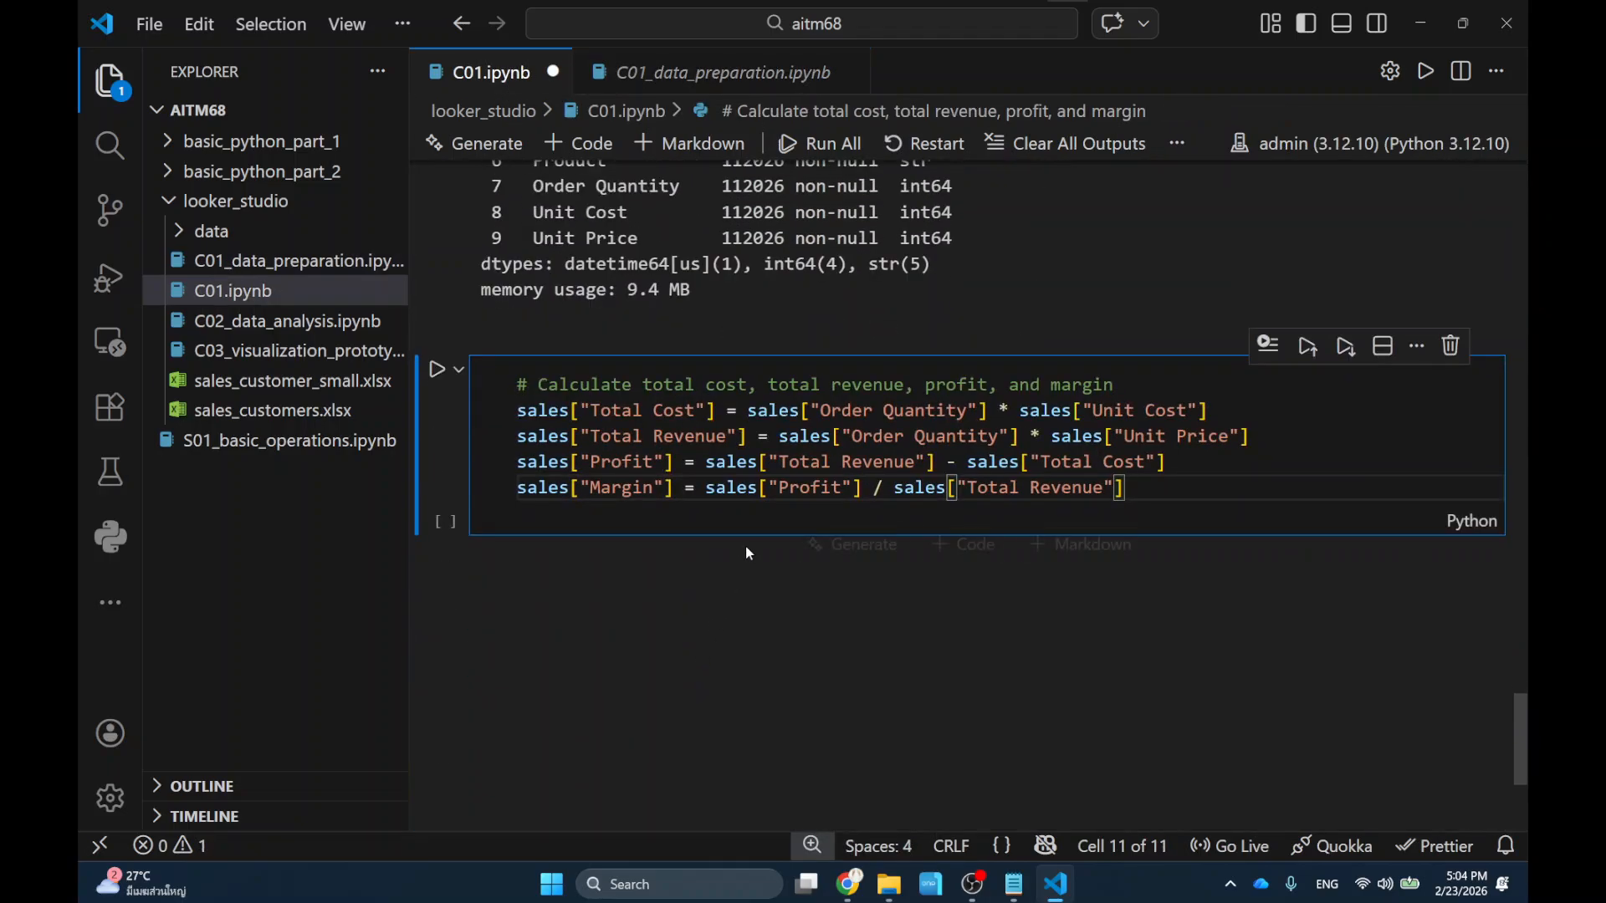
pyautogui.click(109, 82)
pyautogui.scroll(1, 581, 420)
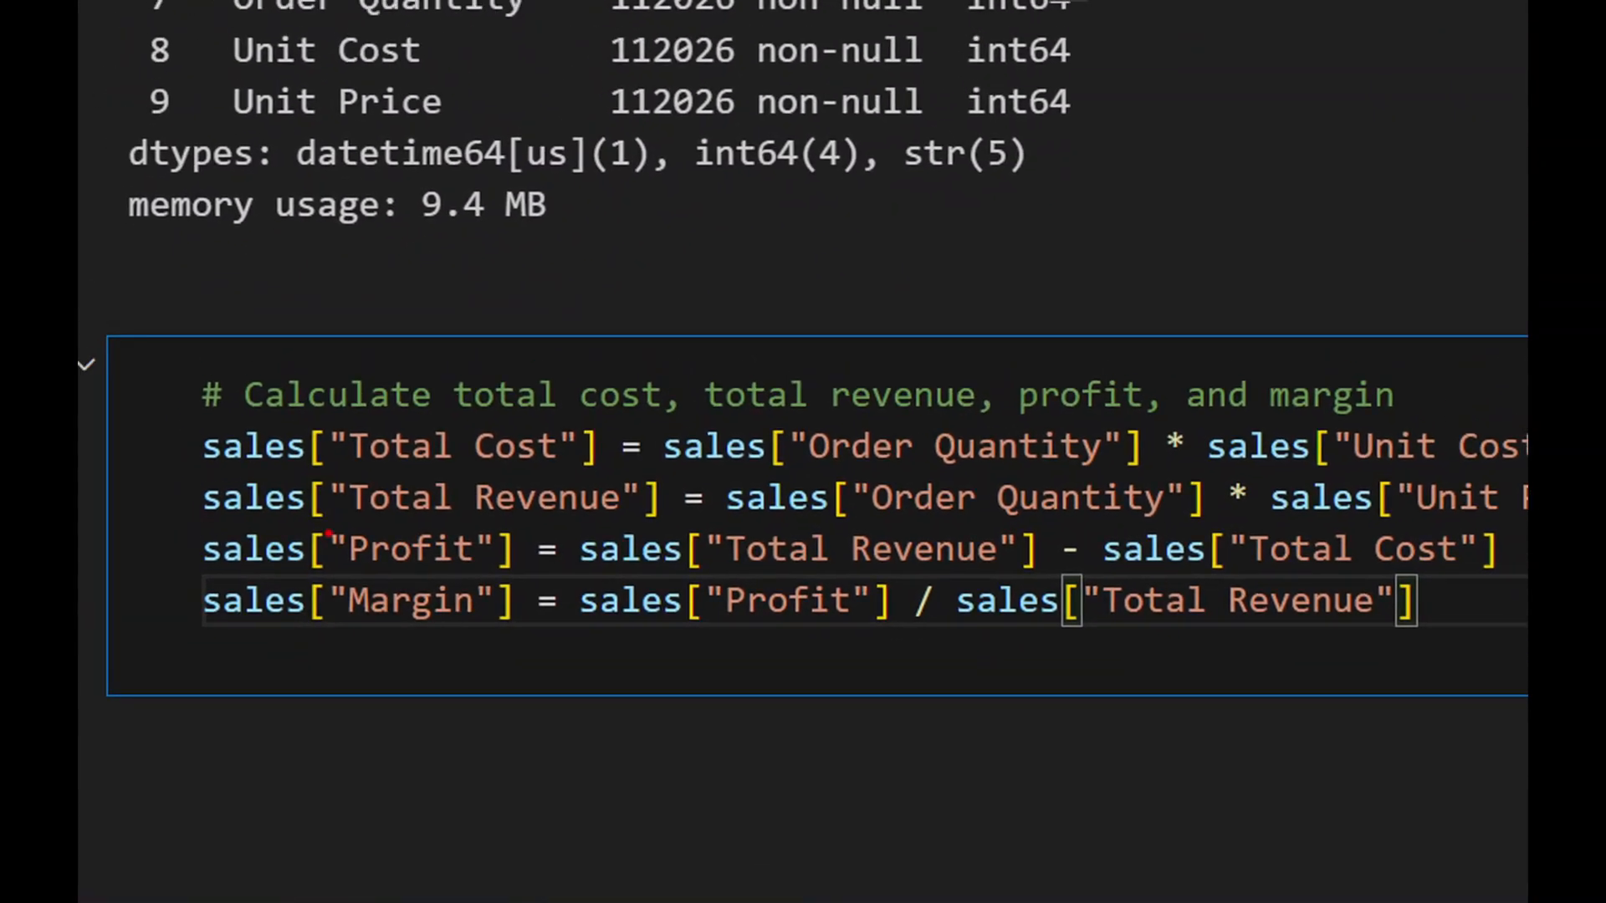
# Examine the Total Cost, Total Revenue, Profit and Margin formulas in the pasted calculation cell.
pyautogui.moveTo(193, 473)
pyautogui.mouseDown()
pyautogui.moveTo(347, 457)
pyautogui.moveTo(1531, 471)
pyautogui.mouseUp()
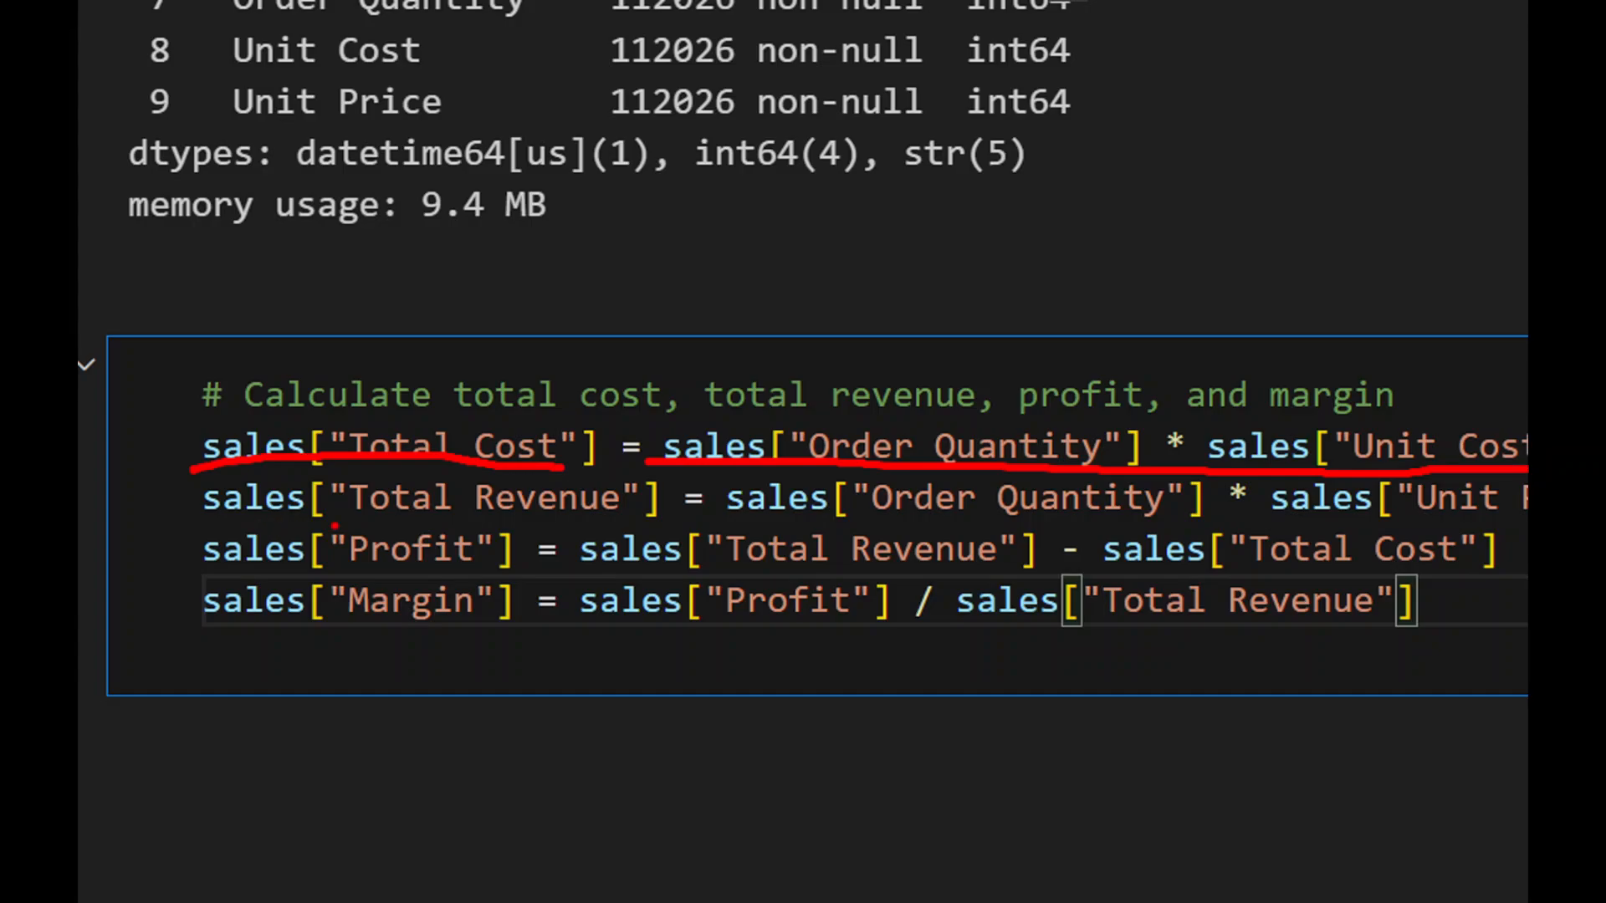
pyautogui.moveTo(219, 515); pyautogui.dragTo(661, 514)
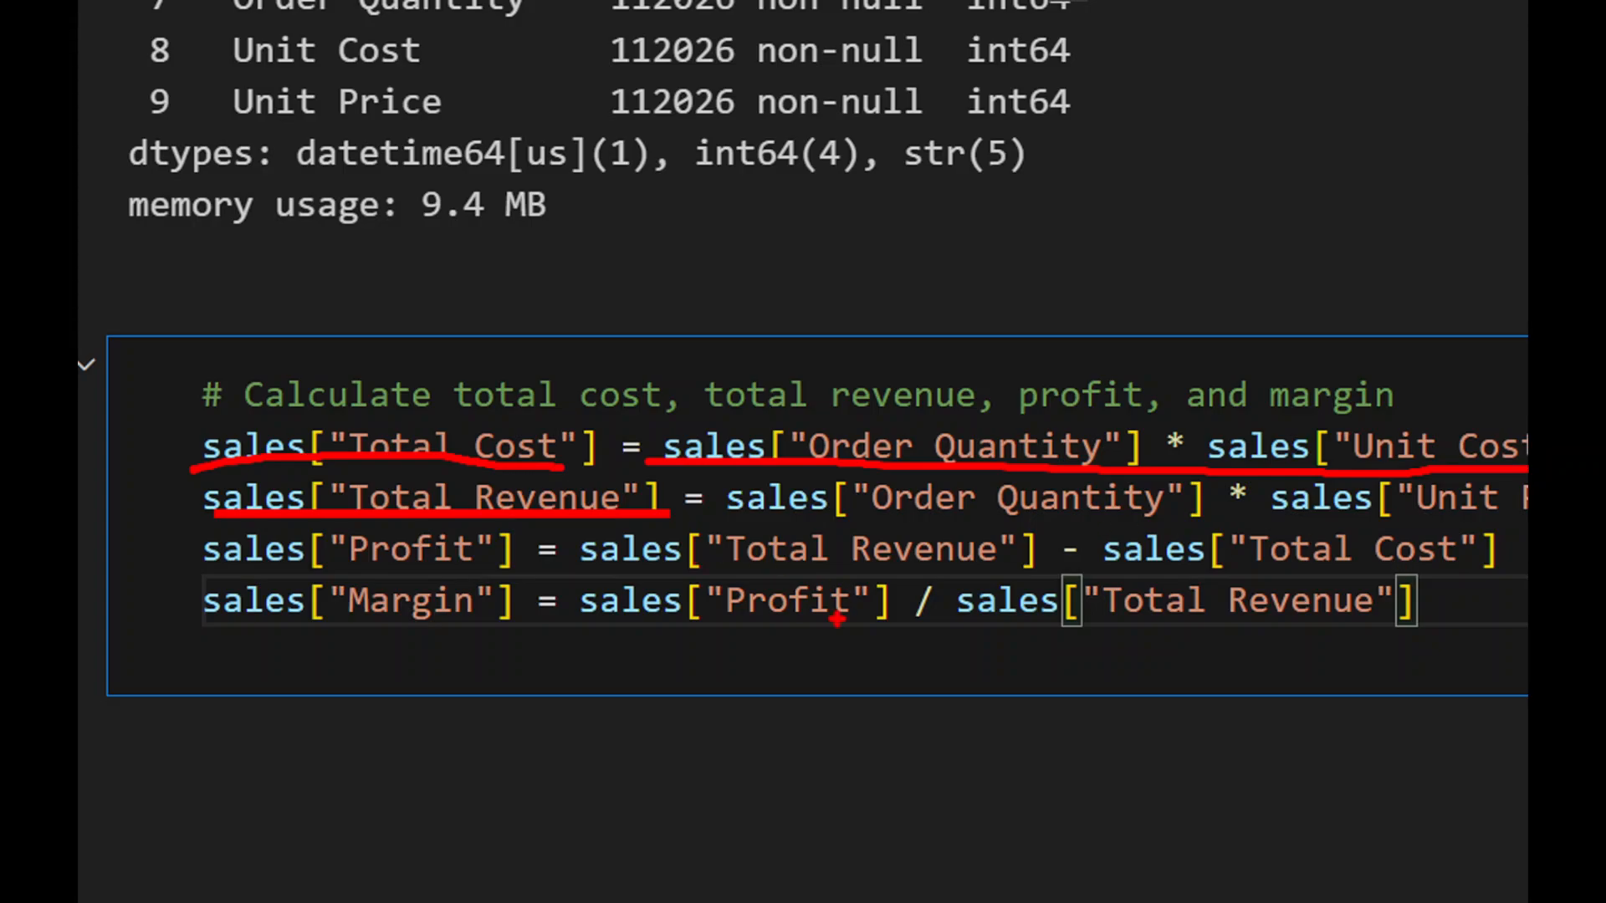
pyautogui.press('Escape')
pyautogui.moveTo(729, 559)
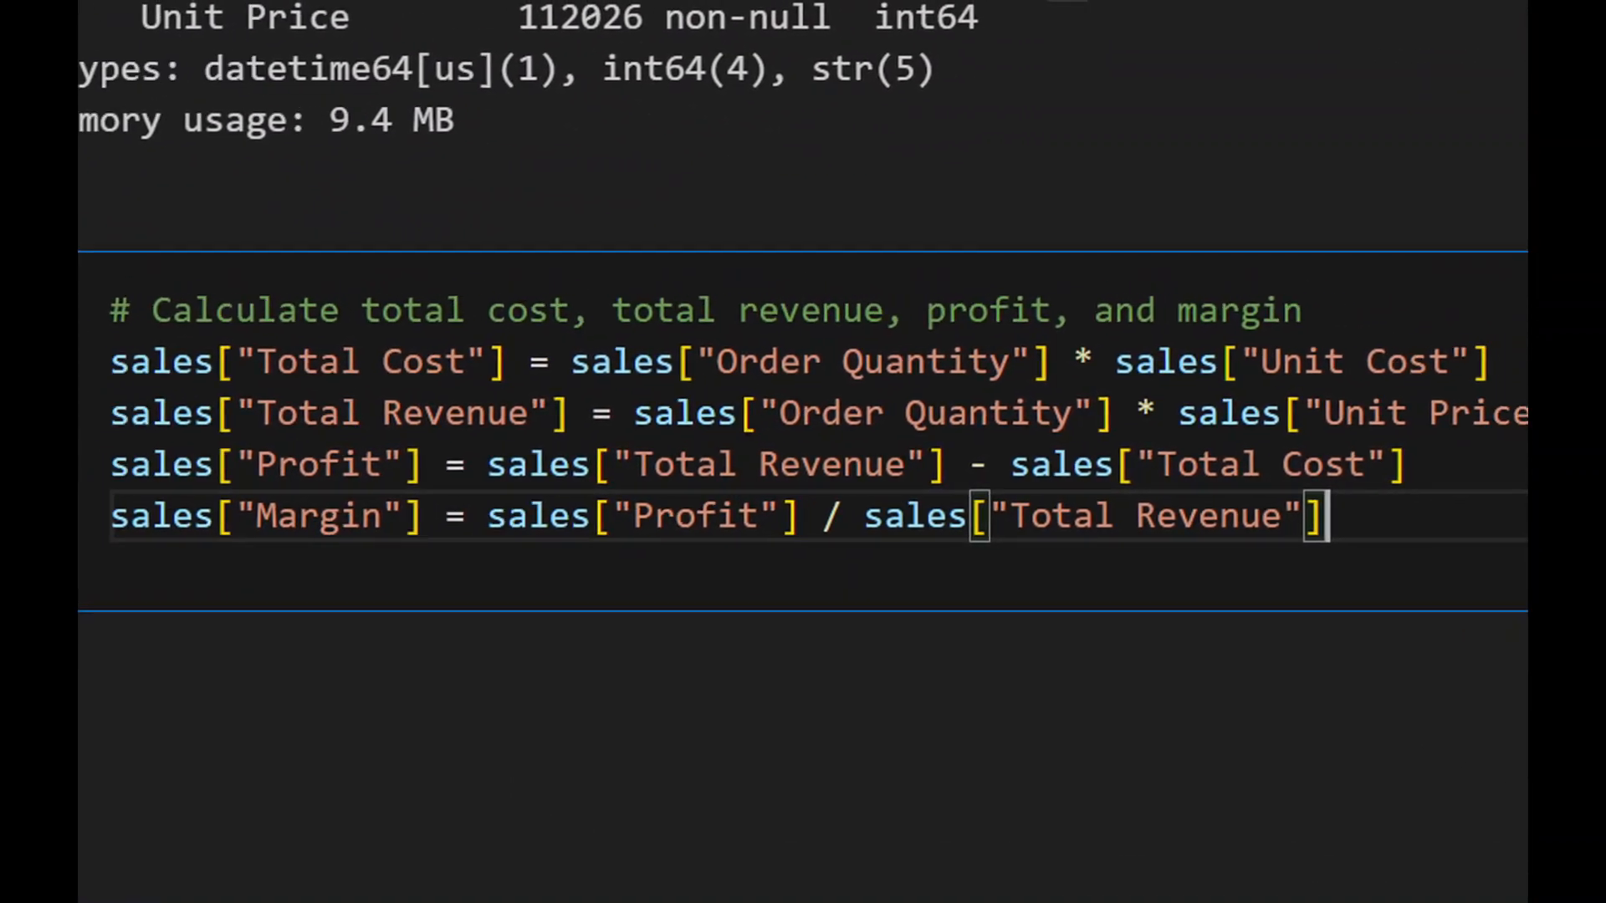
pyautogui.moveTo(263, 433); pyautogui.dragTo(499, 434)
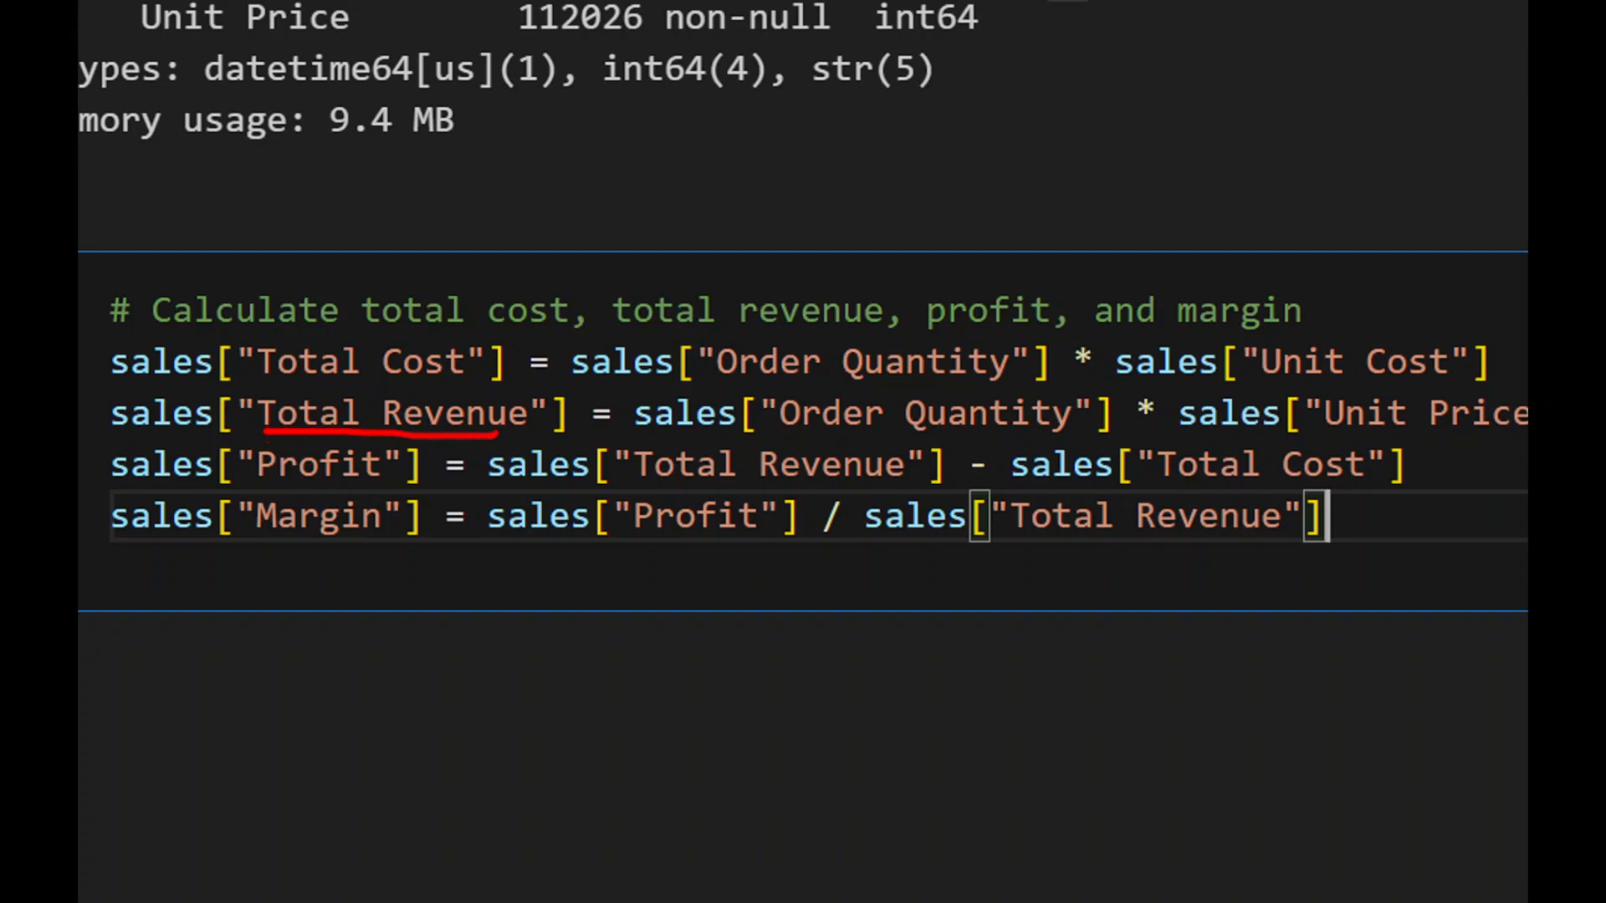
pyautogui.moveTo(765, 438); pyautogui.dragTo(1002, 438)
pyautogui.moveTo(1198, 433); pyautogui.dragTo(1493, 431)
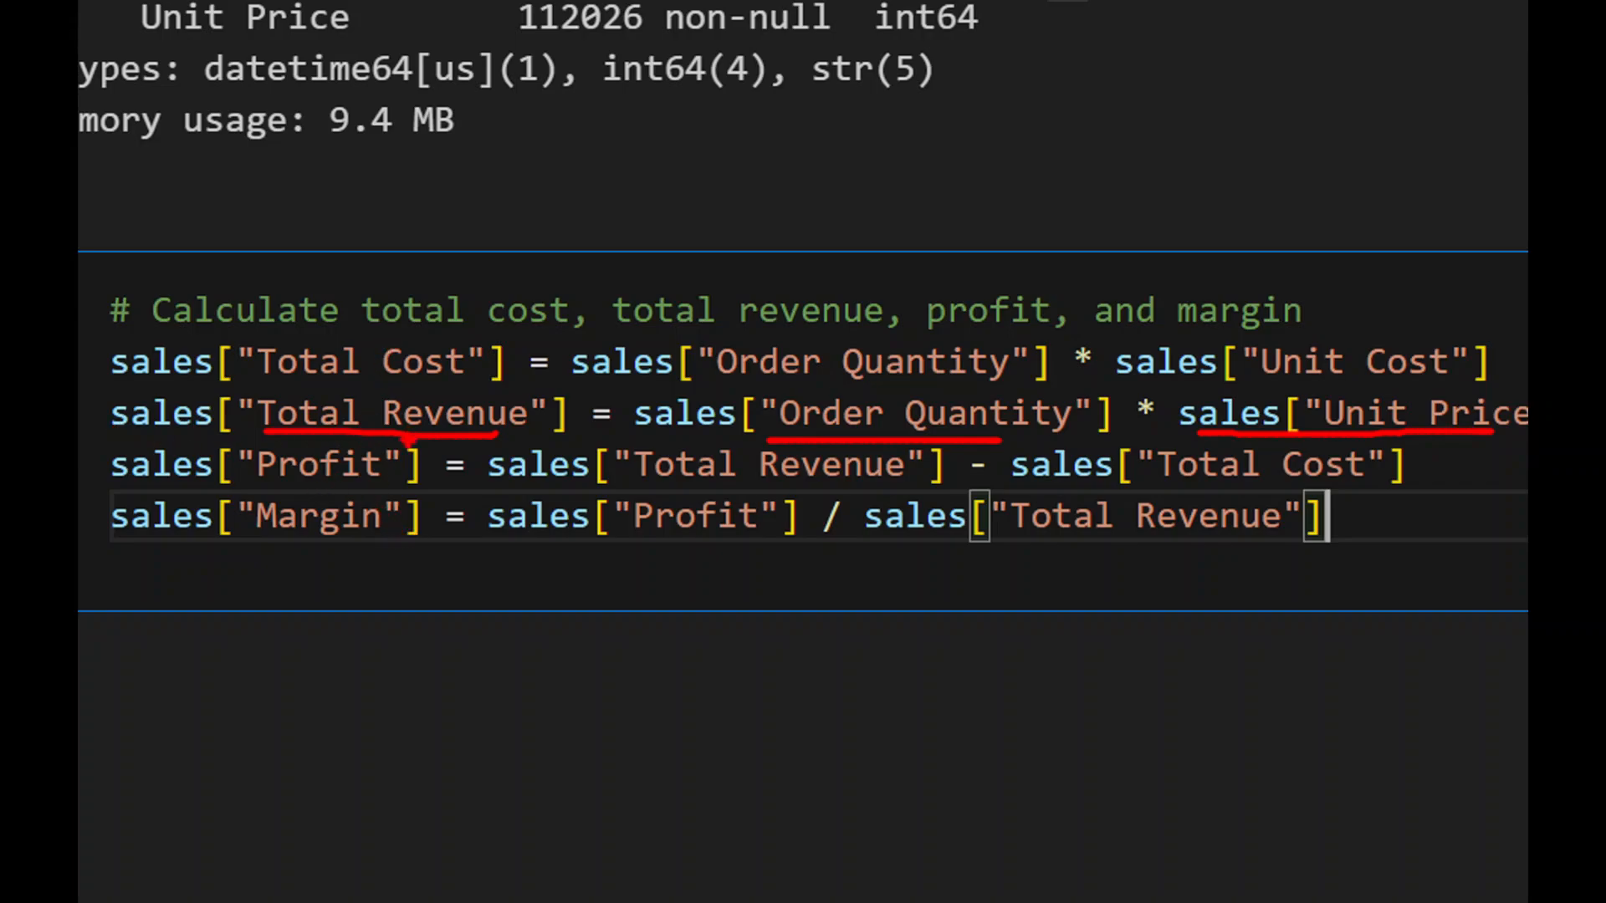
pyautogui.moveTo(227, 477); pyautogui.dragTo(378, 495)
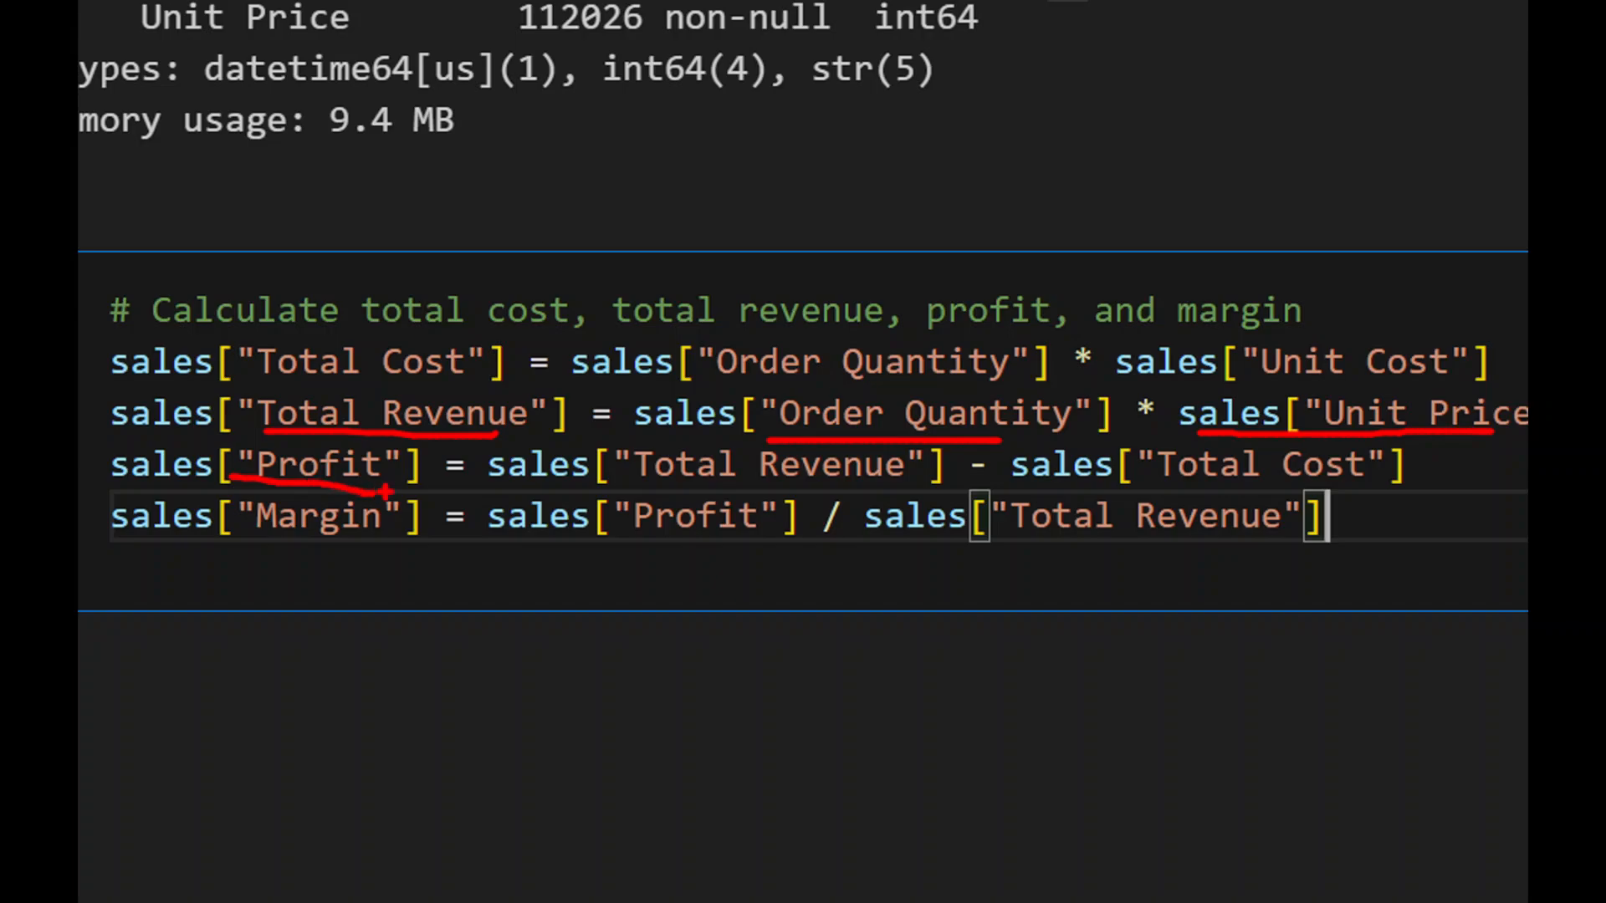
pyautogui.moveTo(599, 494); pyautogui.dragTo(816, 487)
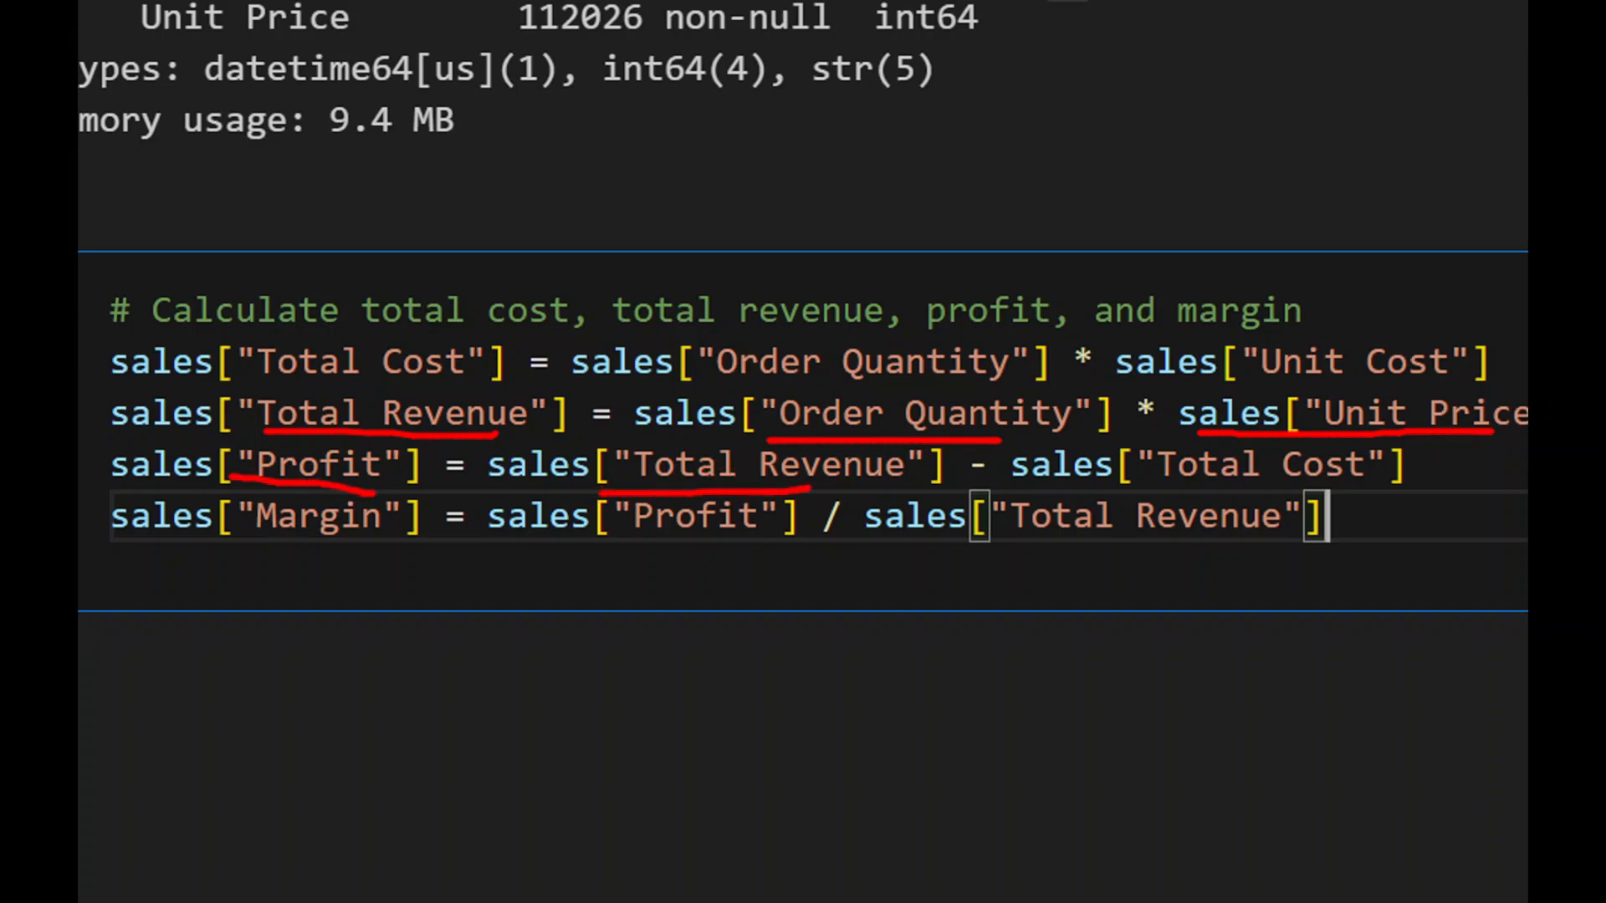
pyautogui.moveTo(1081, 487); pyautogui.dragTo(1328, 488)
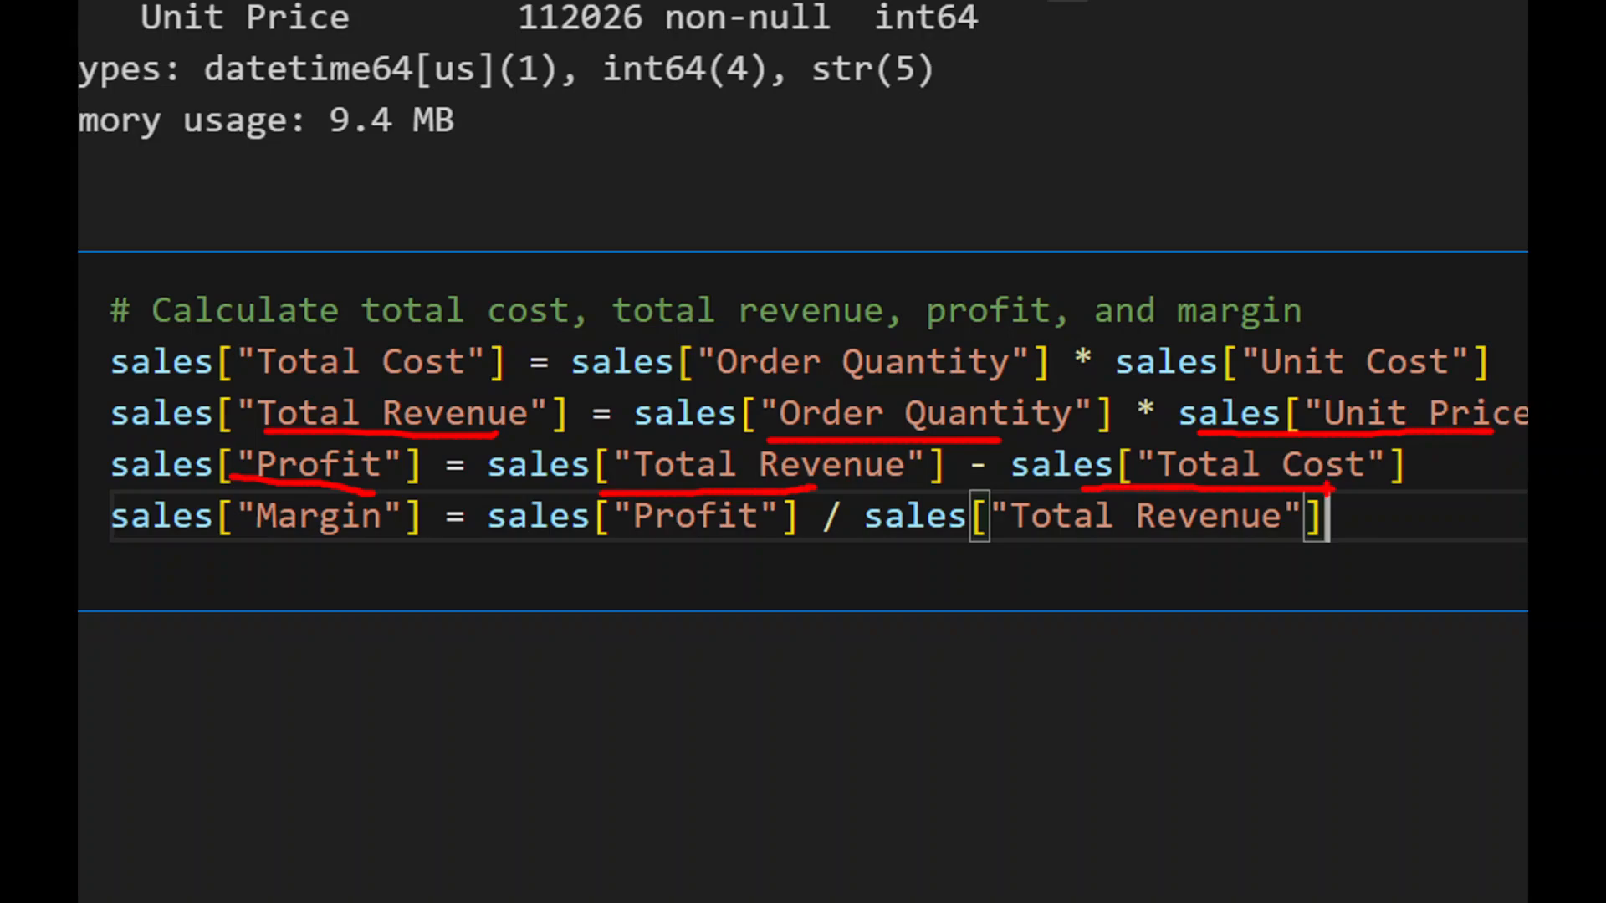
pyautogui.moveTo(254, 540); pyautogui.dragTo(435, 537)
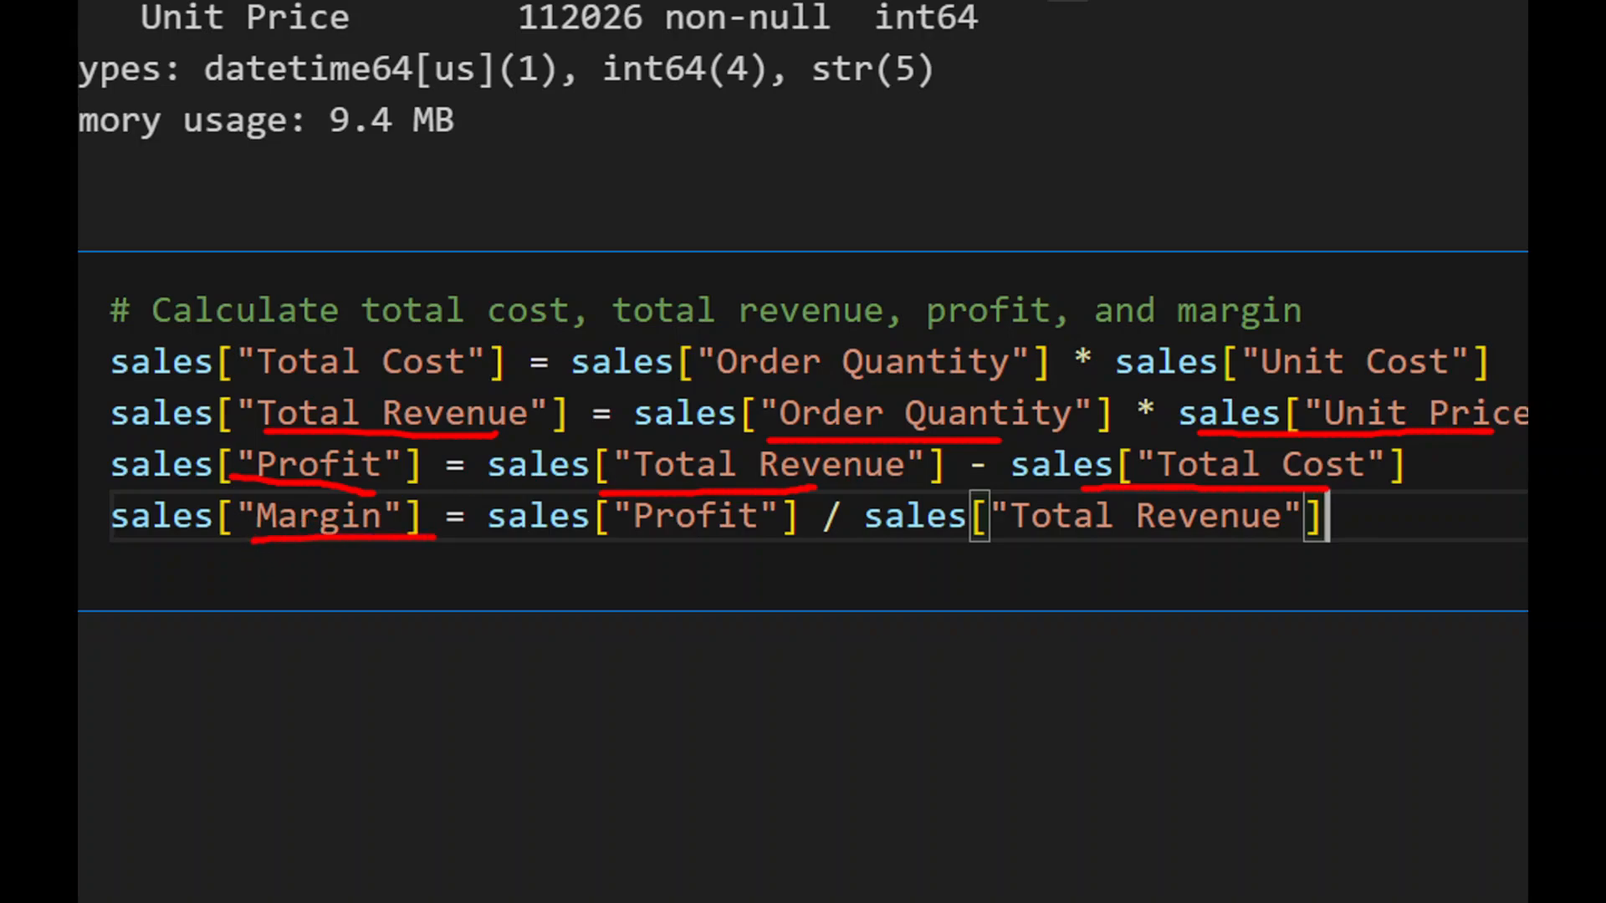
pyautogui.moveTo(623, 548); pyautogui.dragTo(768, 548)
pyautogui.moveTo(1005, 549); pyautogui.dragTo(1259, 561)
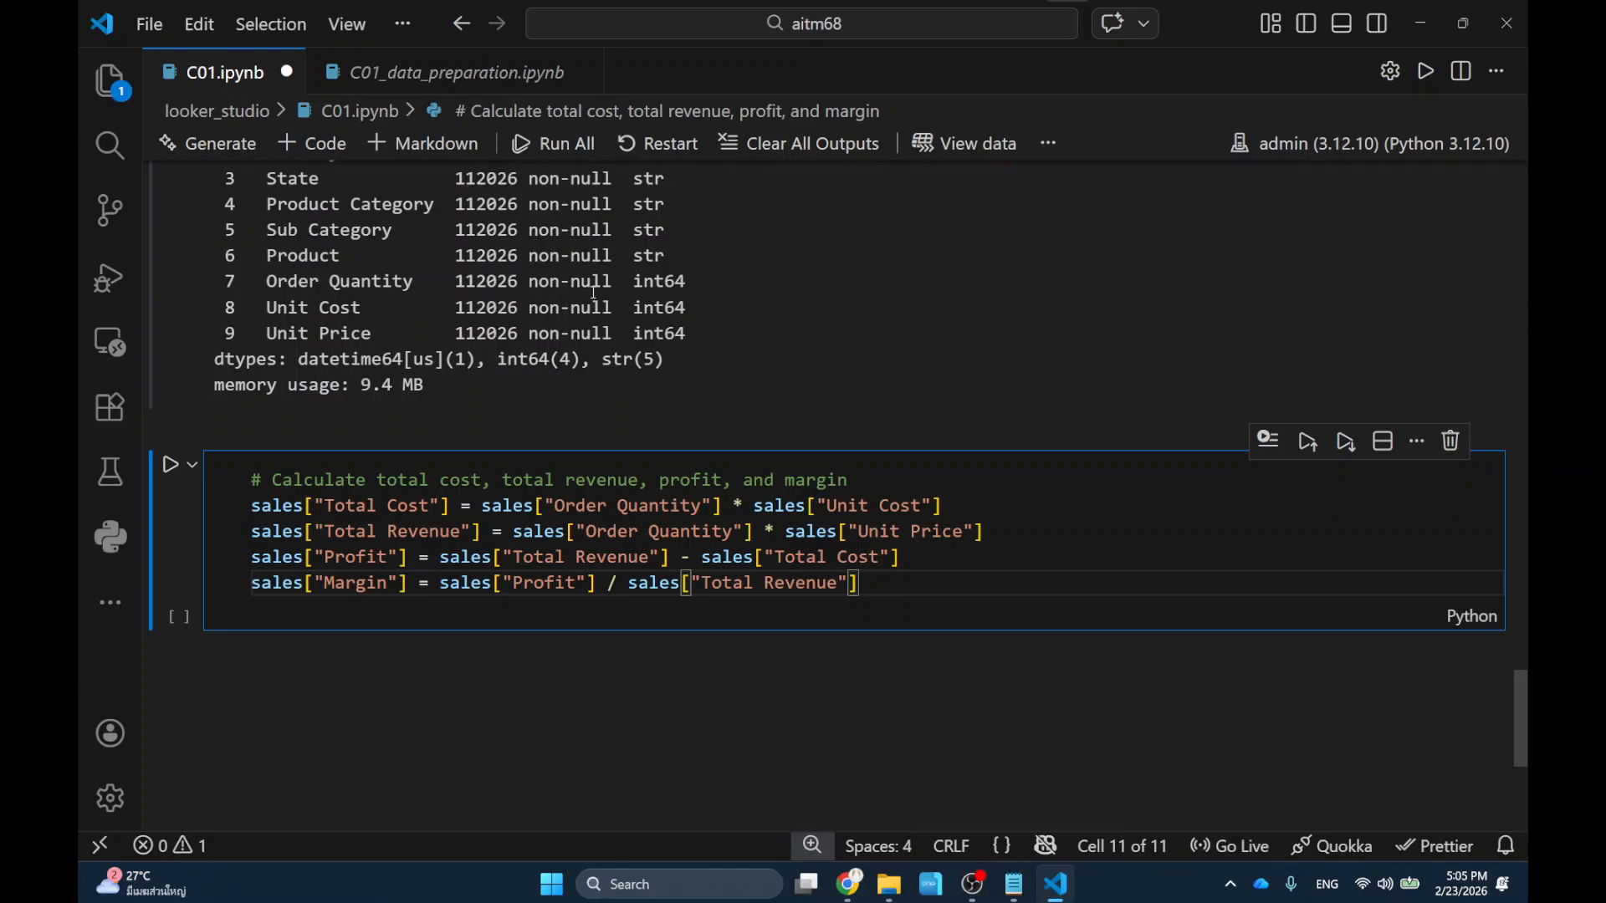
# Run the calculation cell and check how C01_data_preparation.ipynb loads the customers data.
pyautogui.click(171, 468)
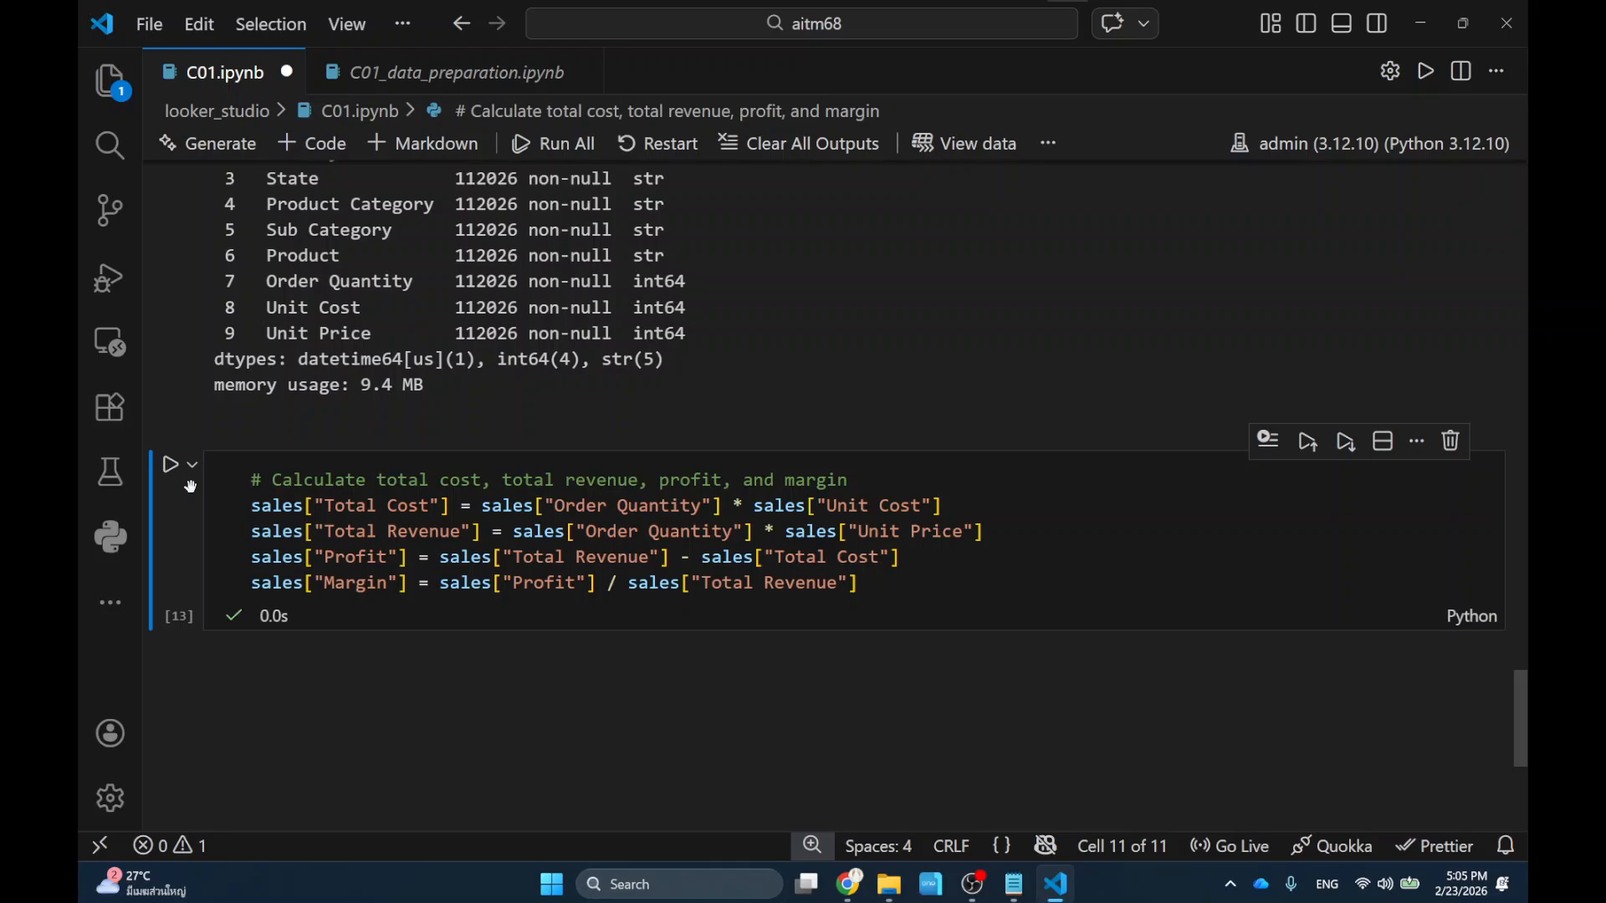
pyautogui.click(110, 81)
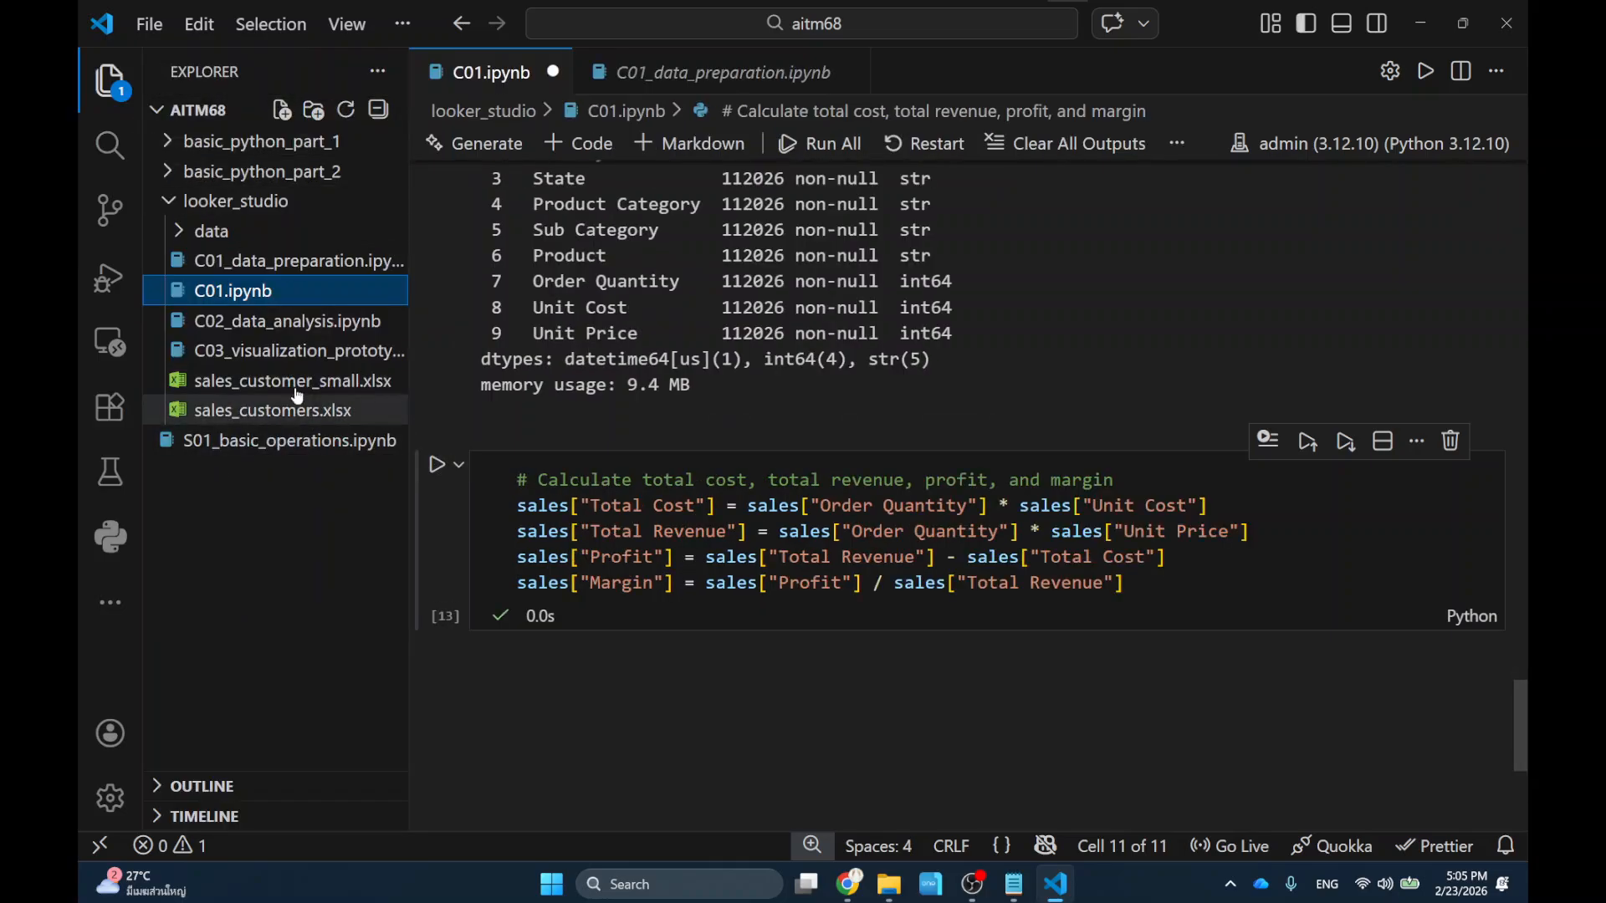
pyautogui.click(661, 82)
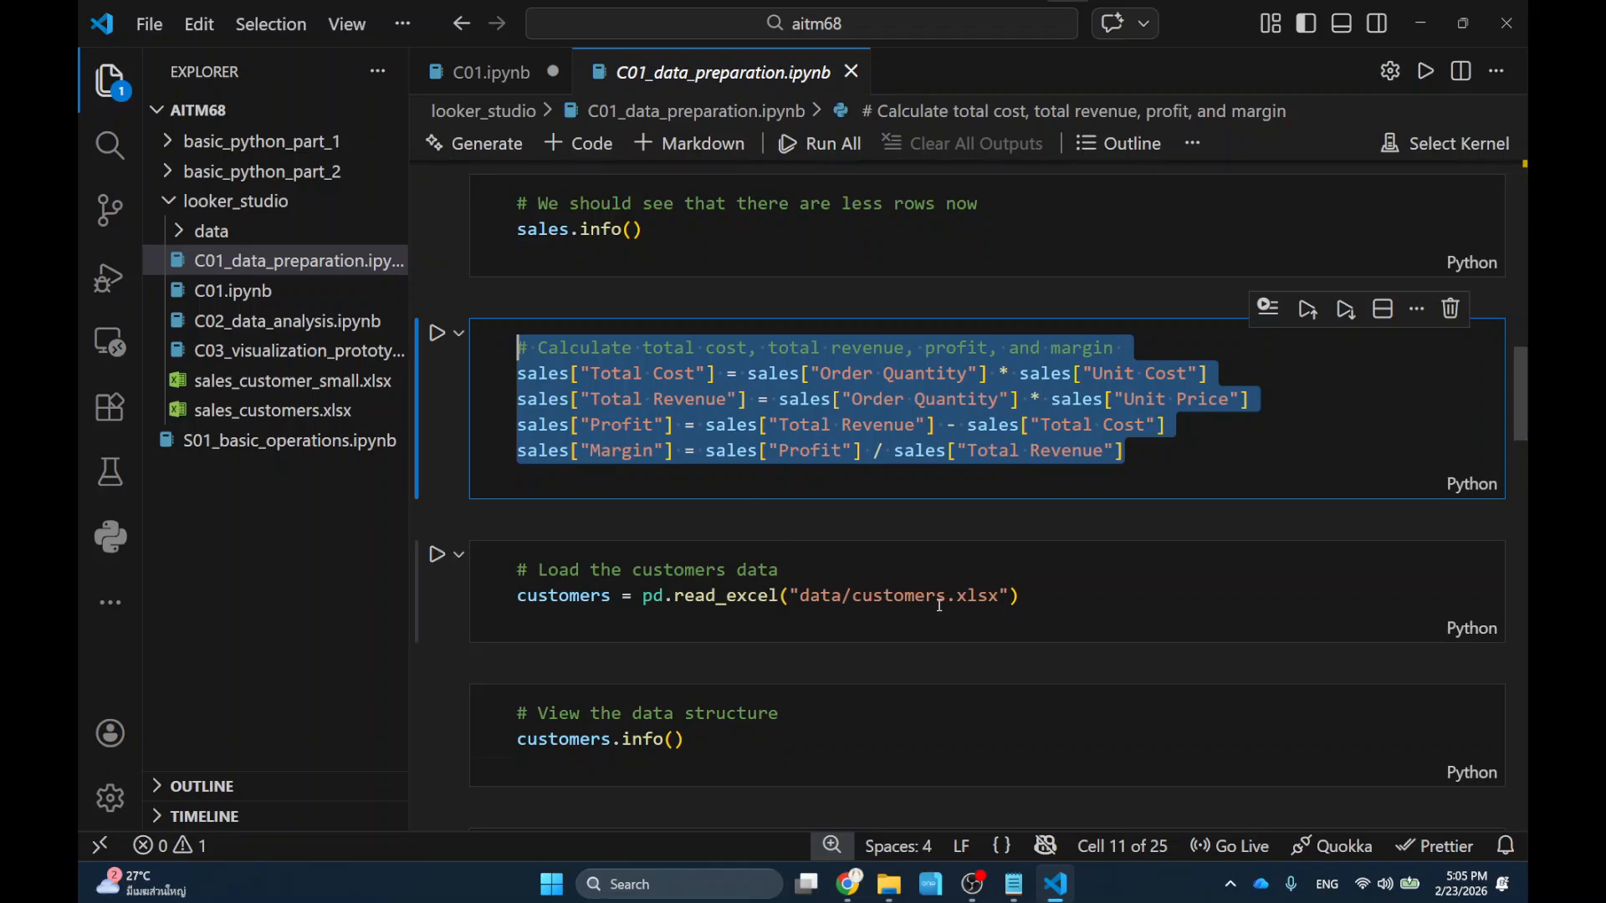
pyautogui.hotkey('ctrl', 'Tab')
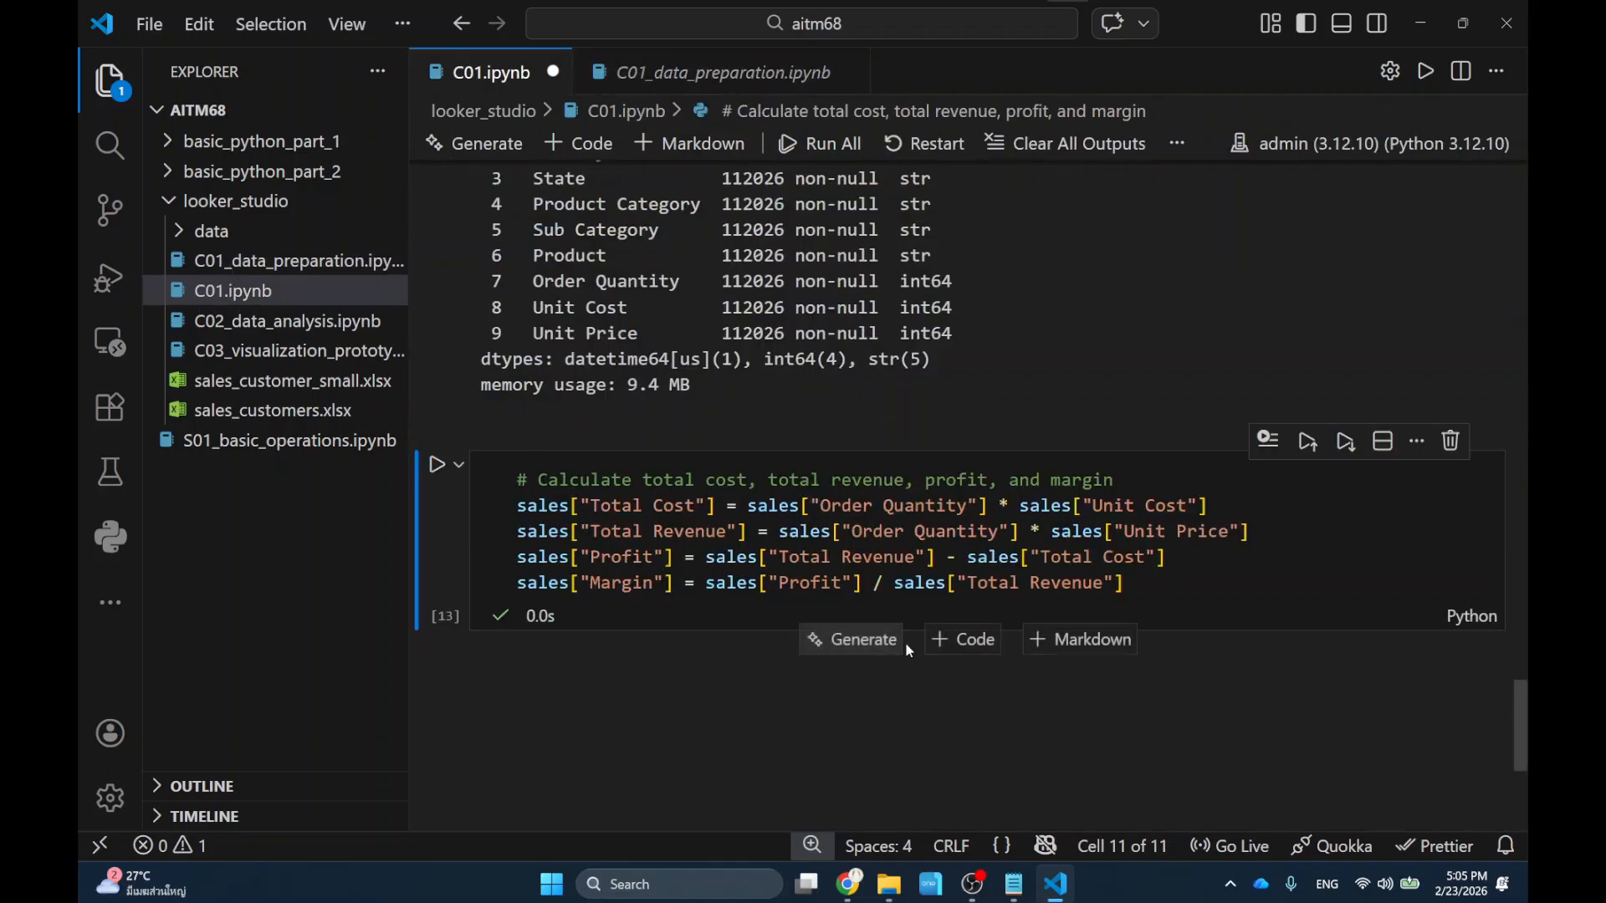
# Add a code cell below the calculations with customer = pd.read_excel("data/customer.xlsx") and run it.
pyautogui.click(956, 643)
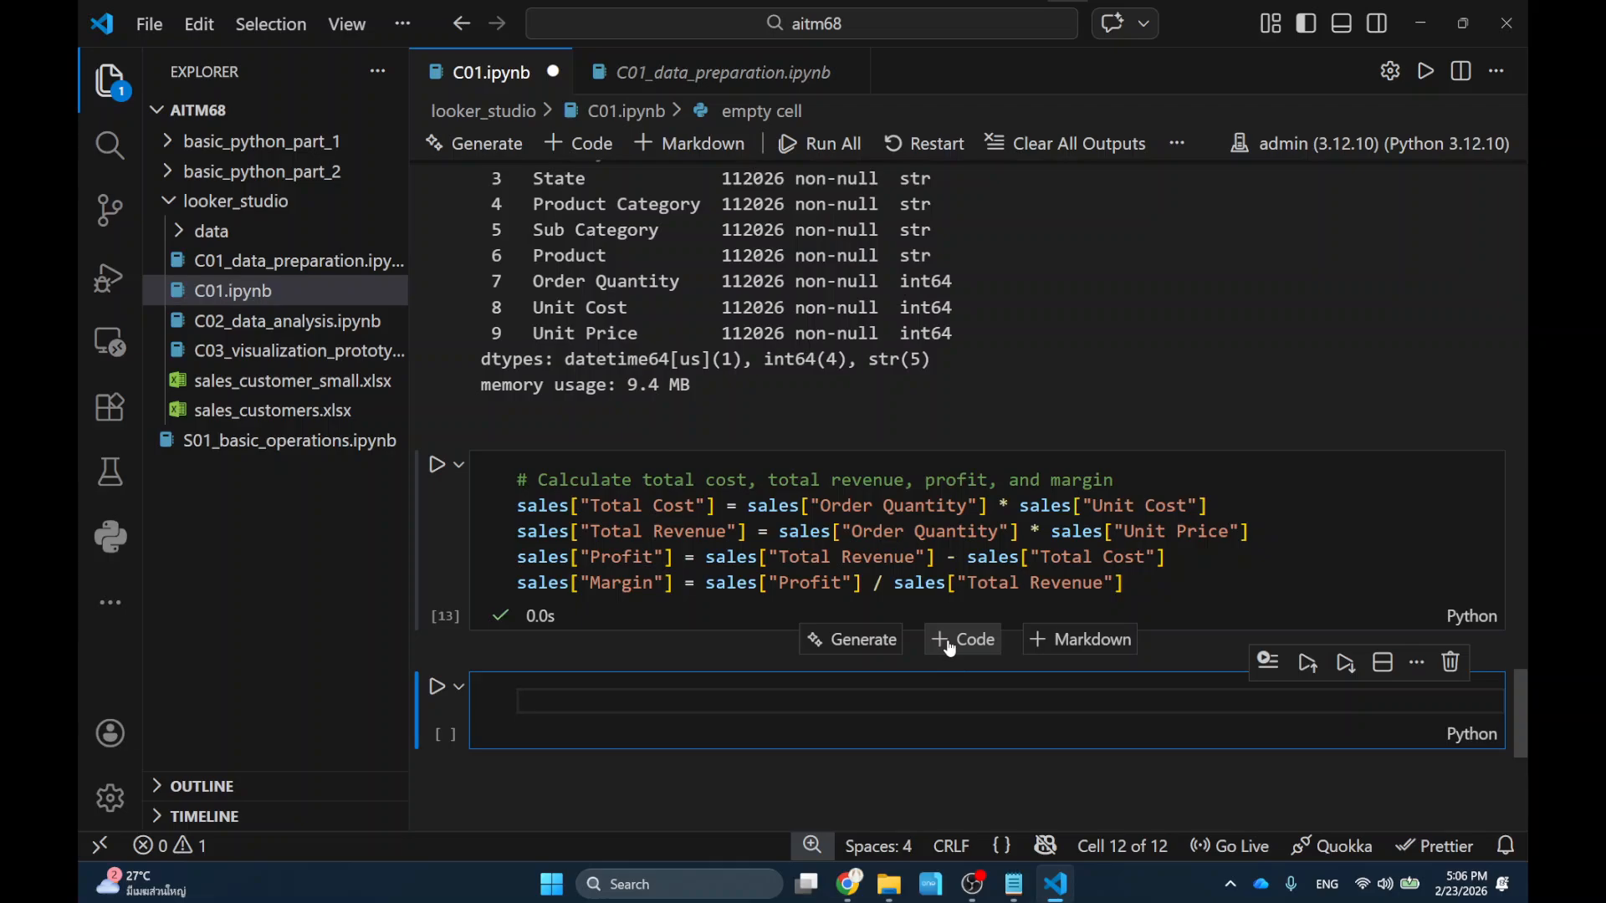
pyautogui.write('customer = pd.read_e')
pyautogui.press('Tab')
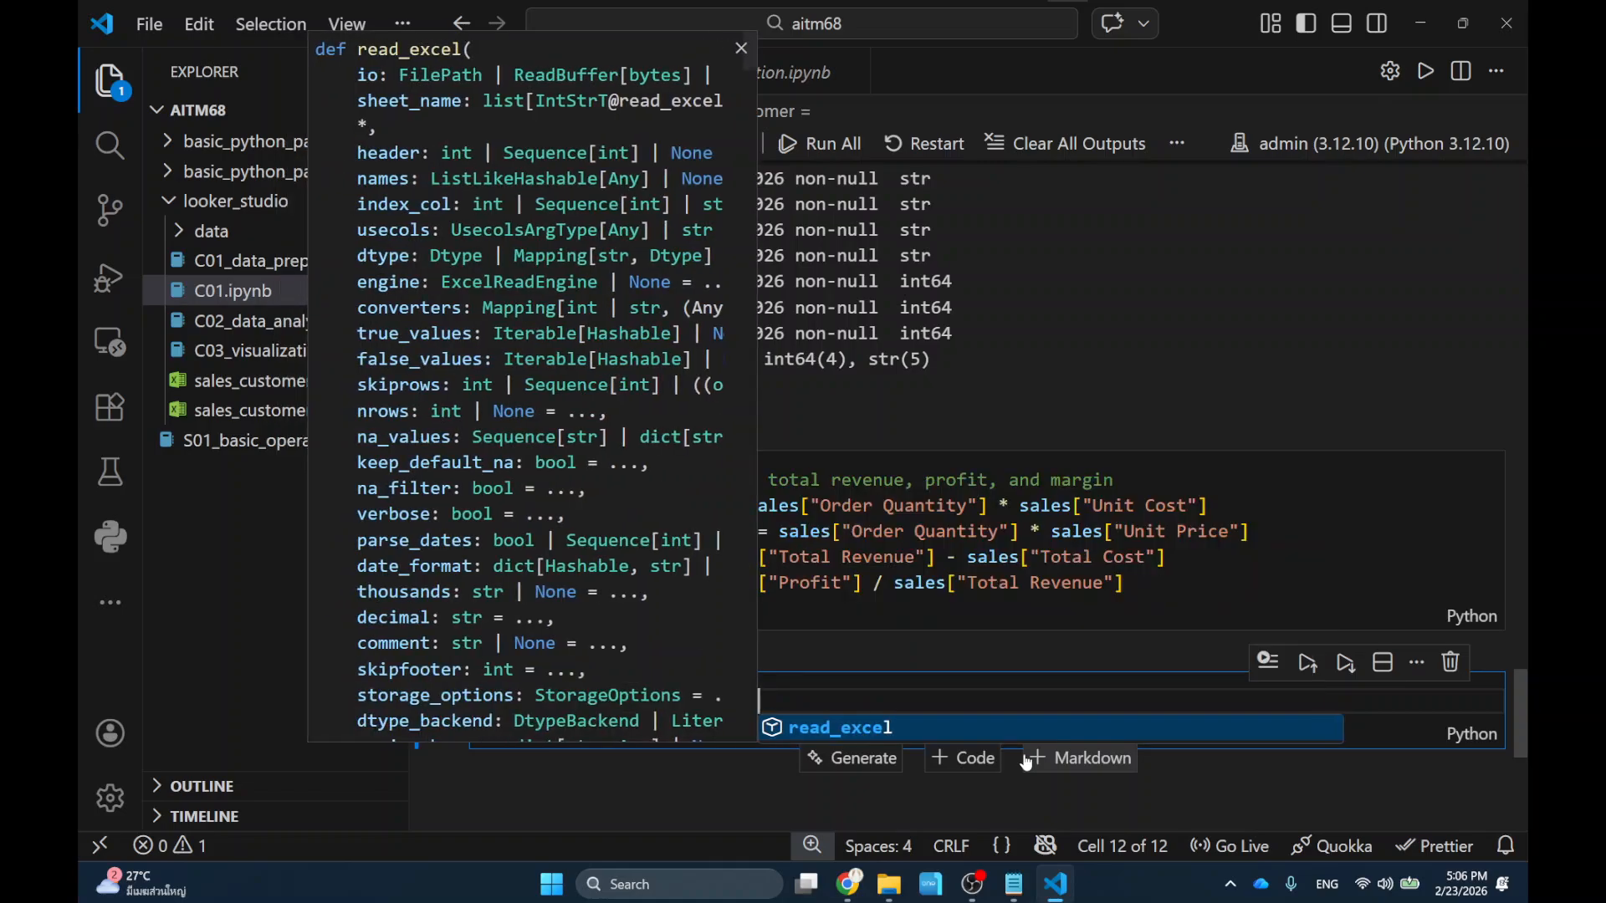
pyautogui.write('("')
pyautogui.write('data/cu')
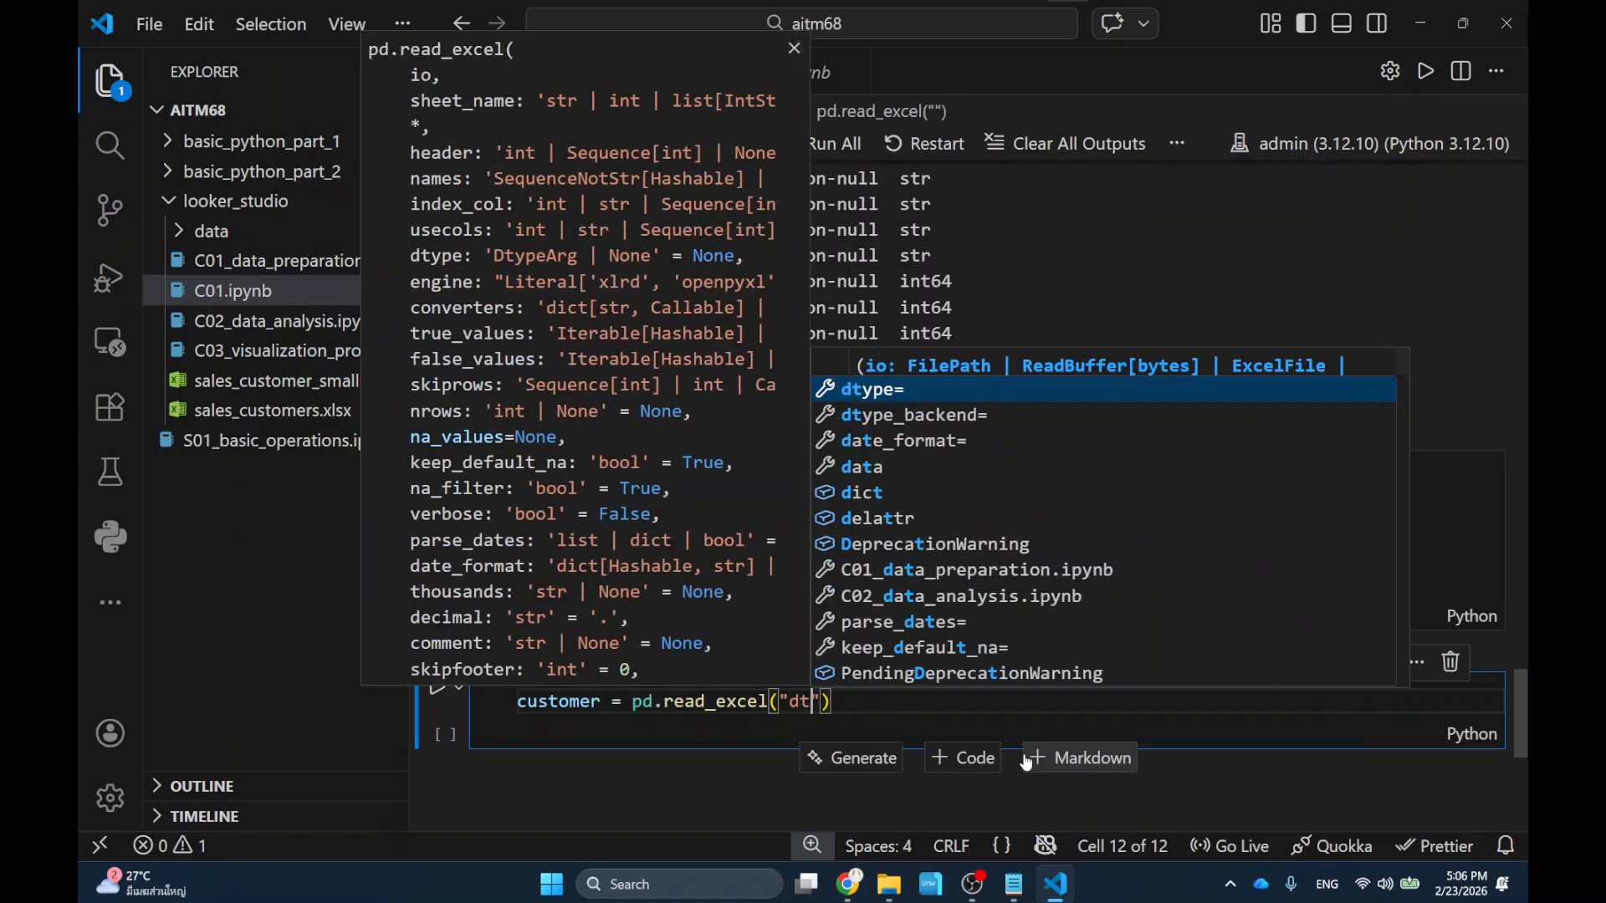
pyautogui.write('stomer.xlsx')
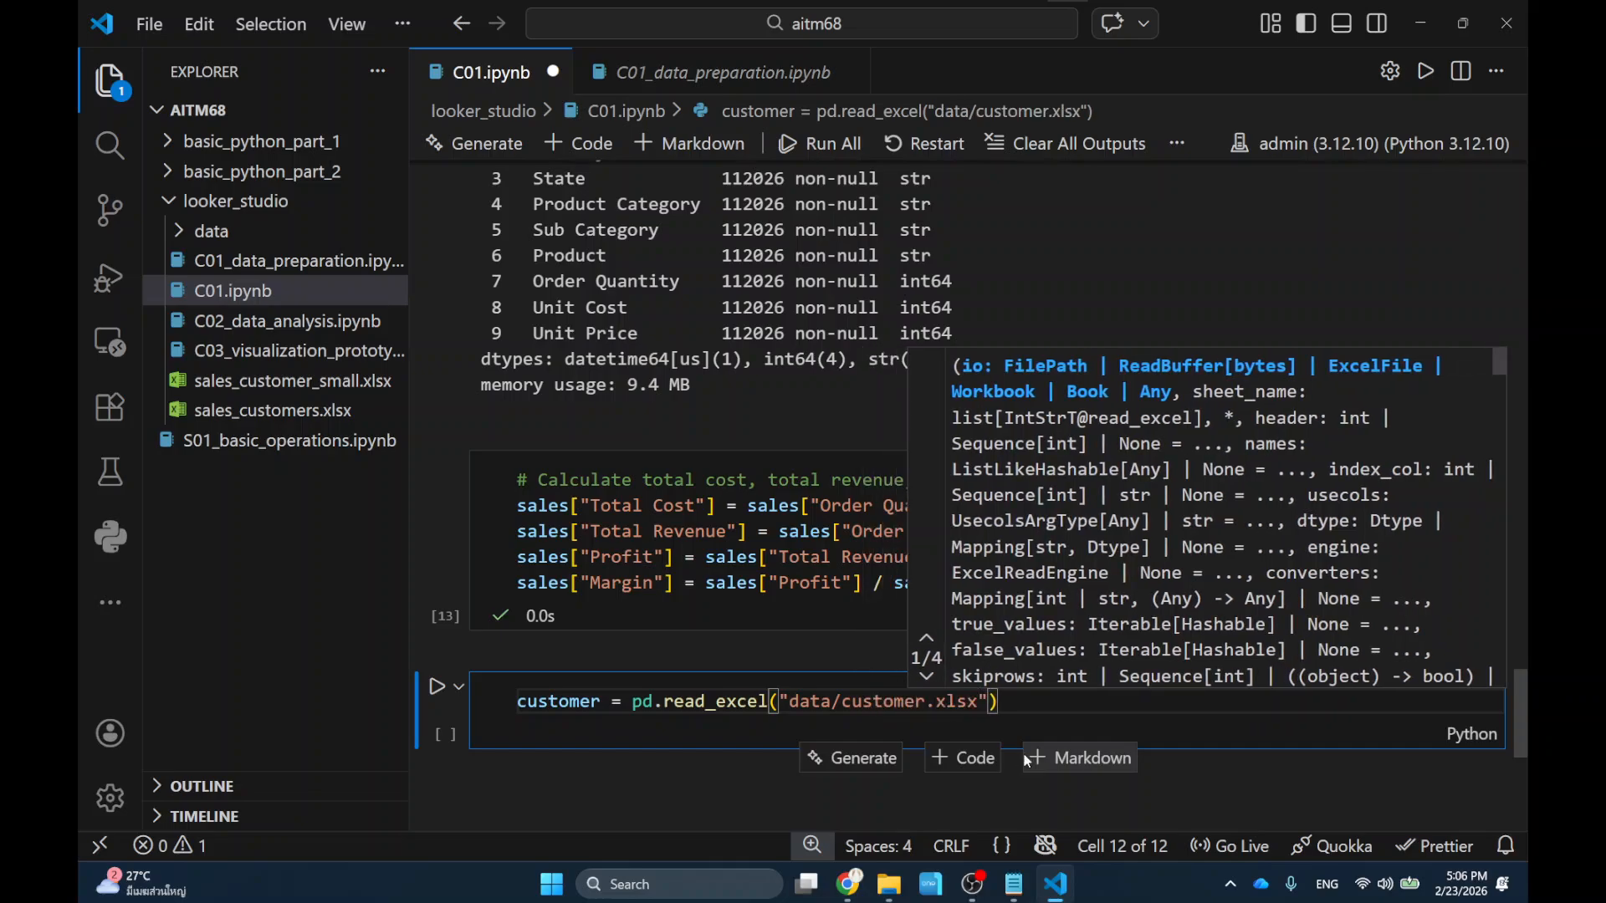
pyautogui.hotkey('shift', 'Return')
# Change the file path in the read_excel cell to data/customers.xlsx and run it again.
pyautogui.scroll(-5, 947, 390)
pyautogui.scroll(3, 948, 390)
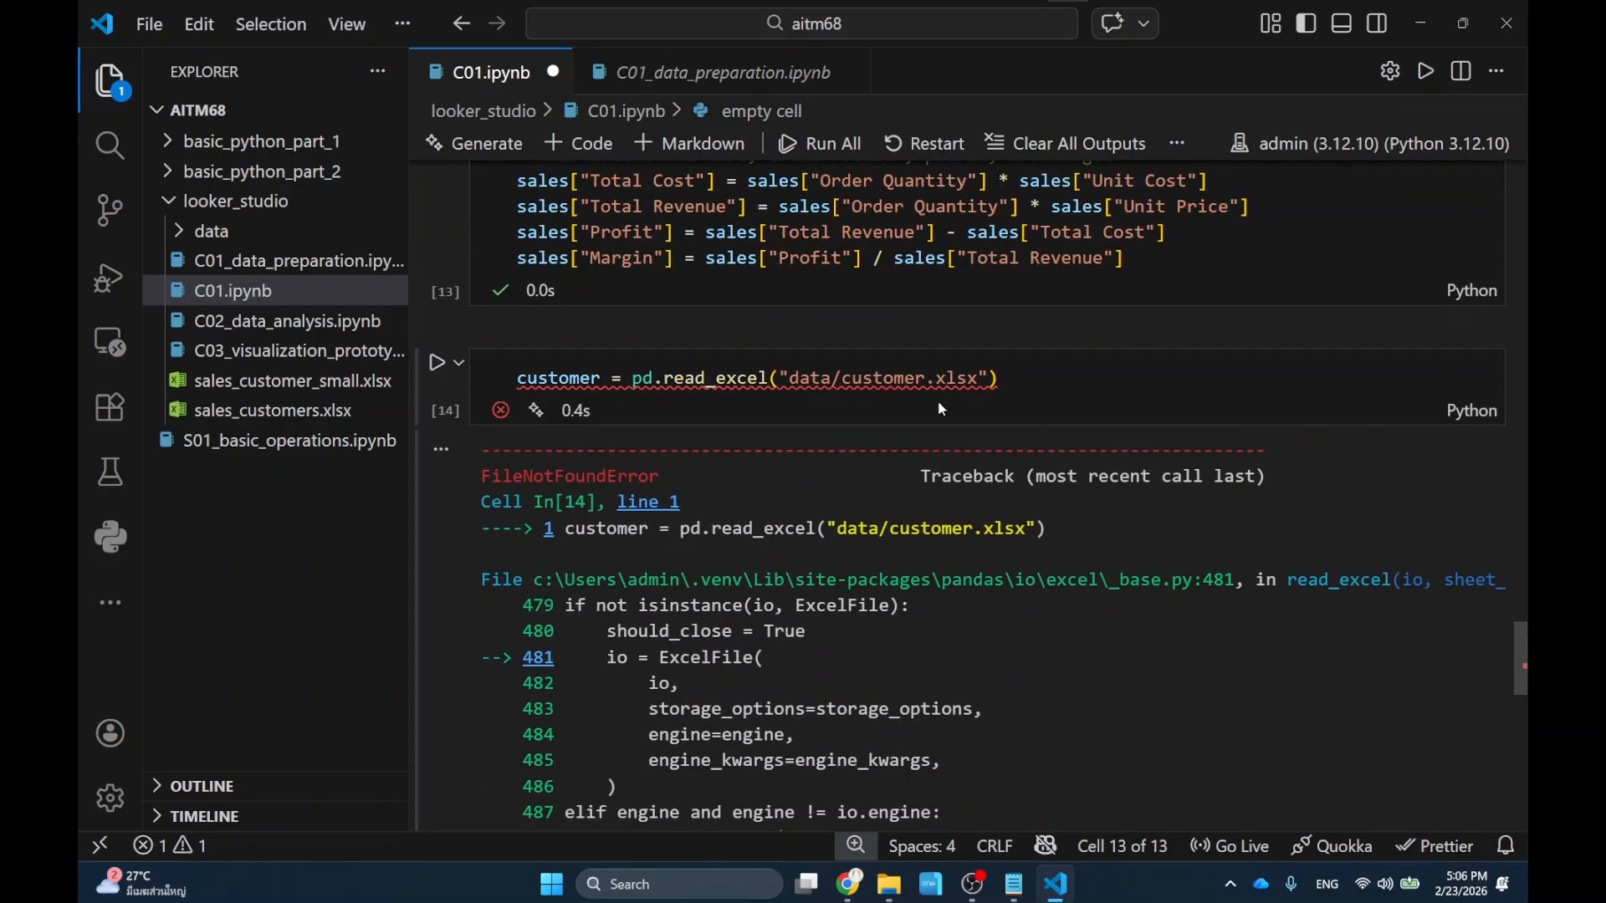
pyautogui.click(921, 381)
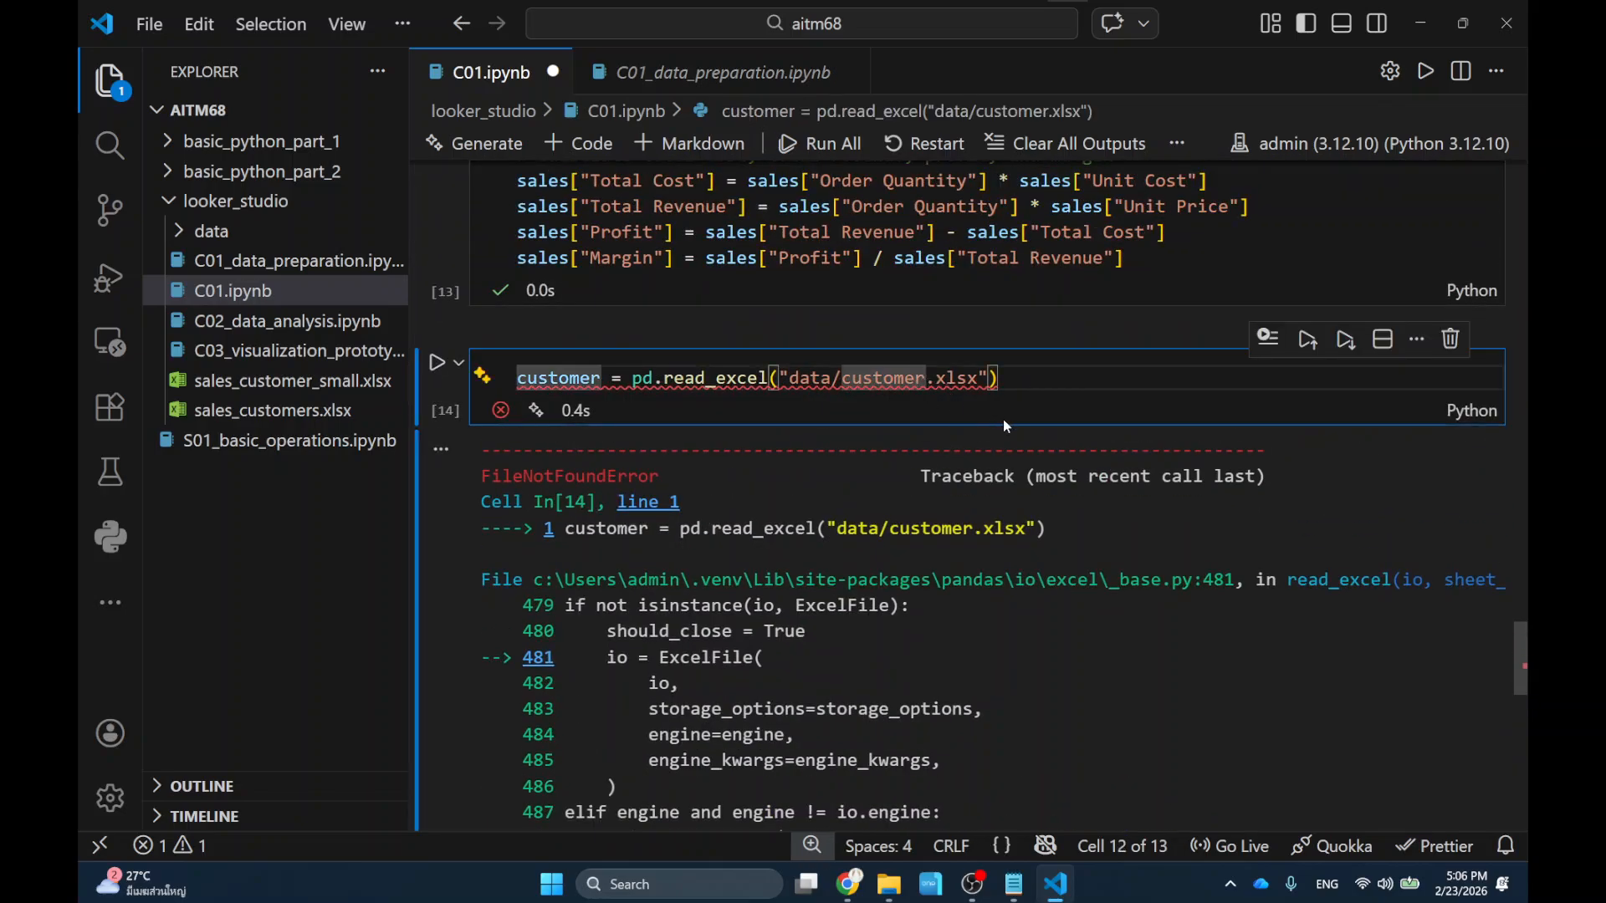
pyautogui.press('Right')
pyautogui.write('s')
pyautogui.hotkey('shift', 'Return')
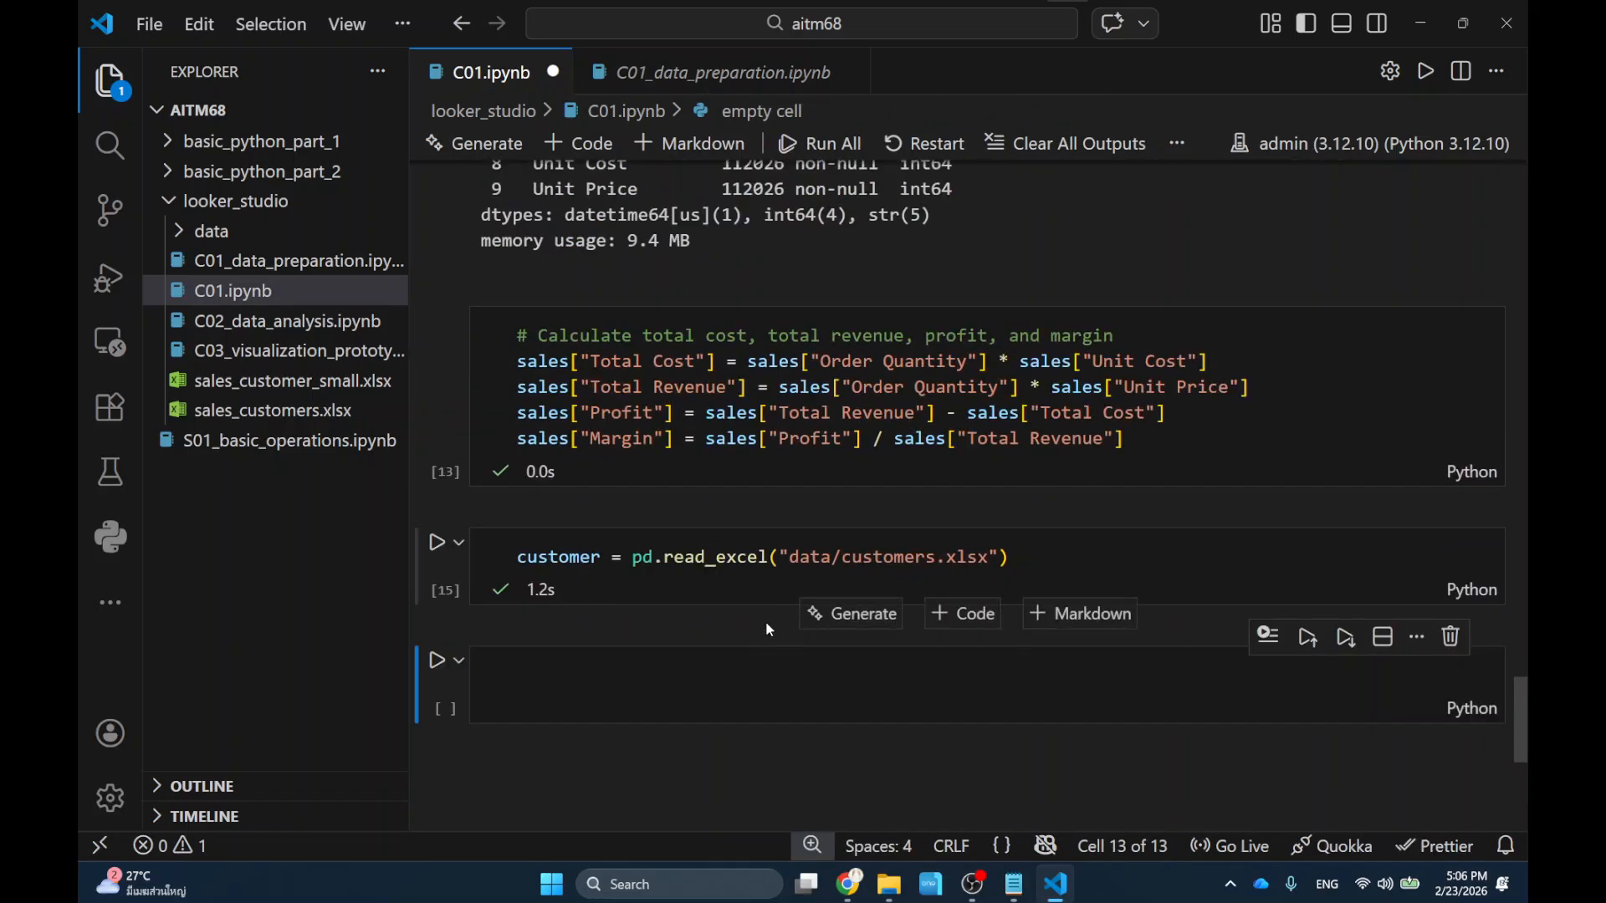
# Write customer.info() in the empty cell below the customer import and run it.
pyautogui.click(606, 672)
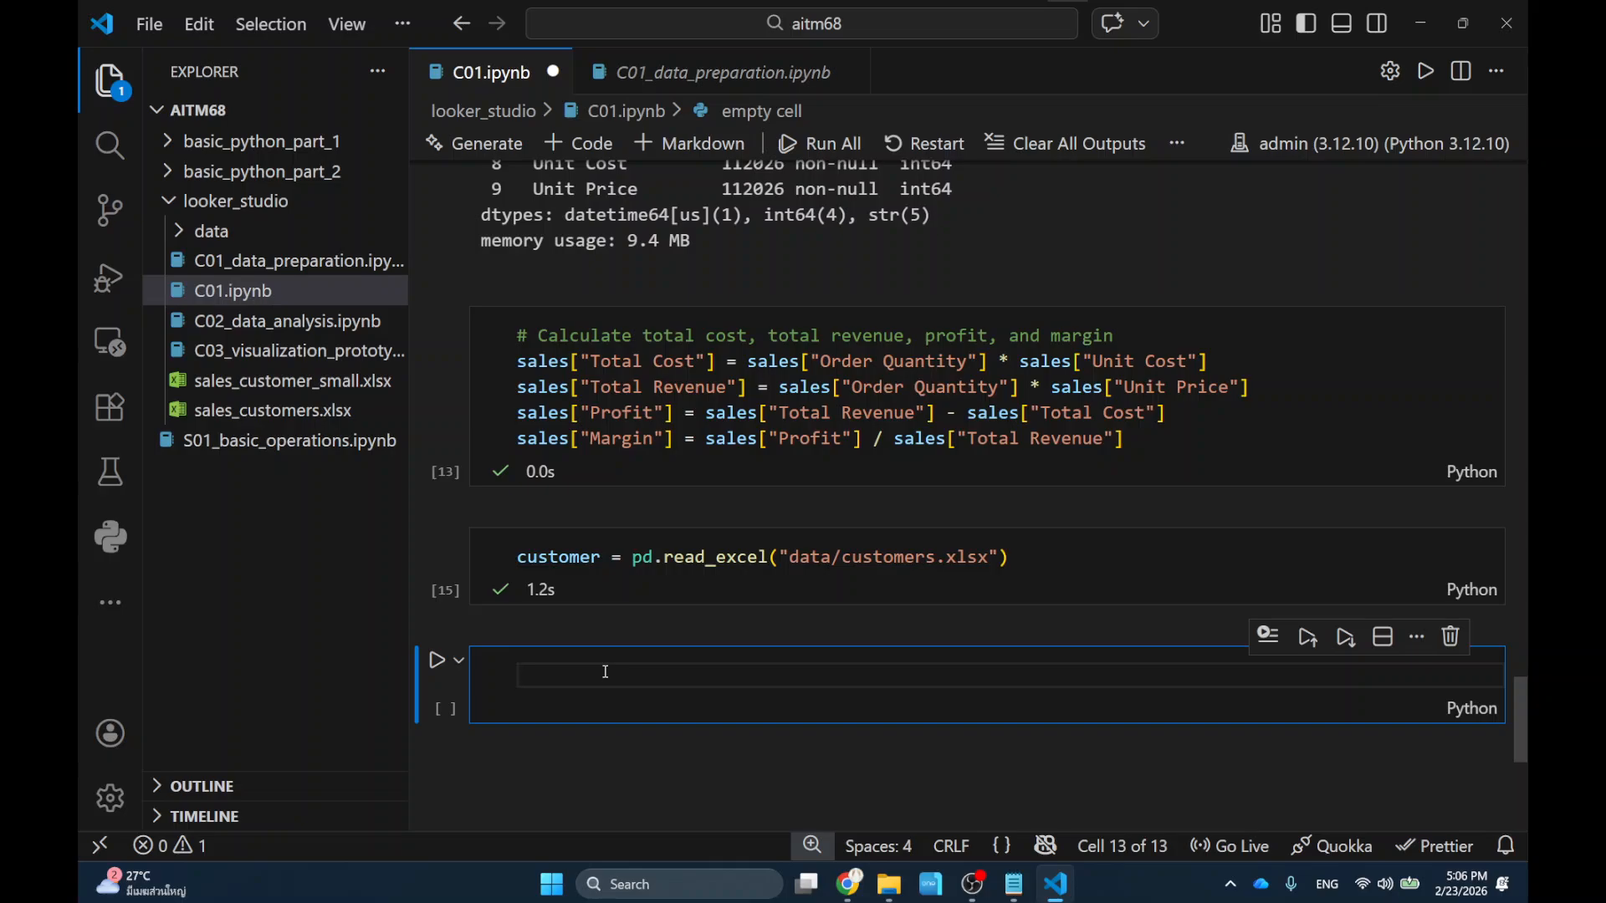
pyautogui.write('customer.info()')
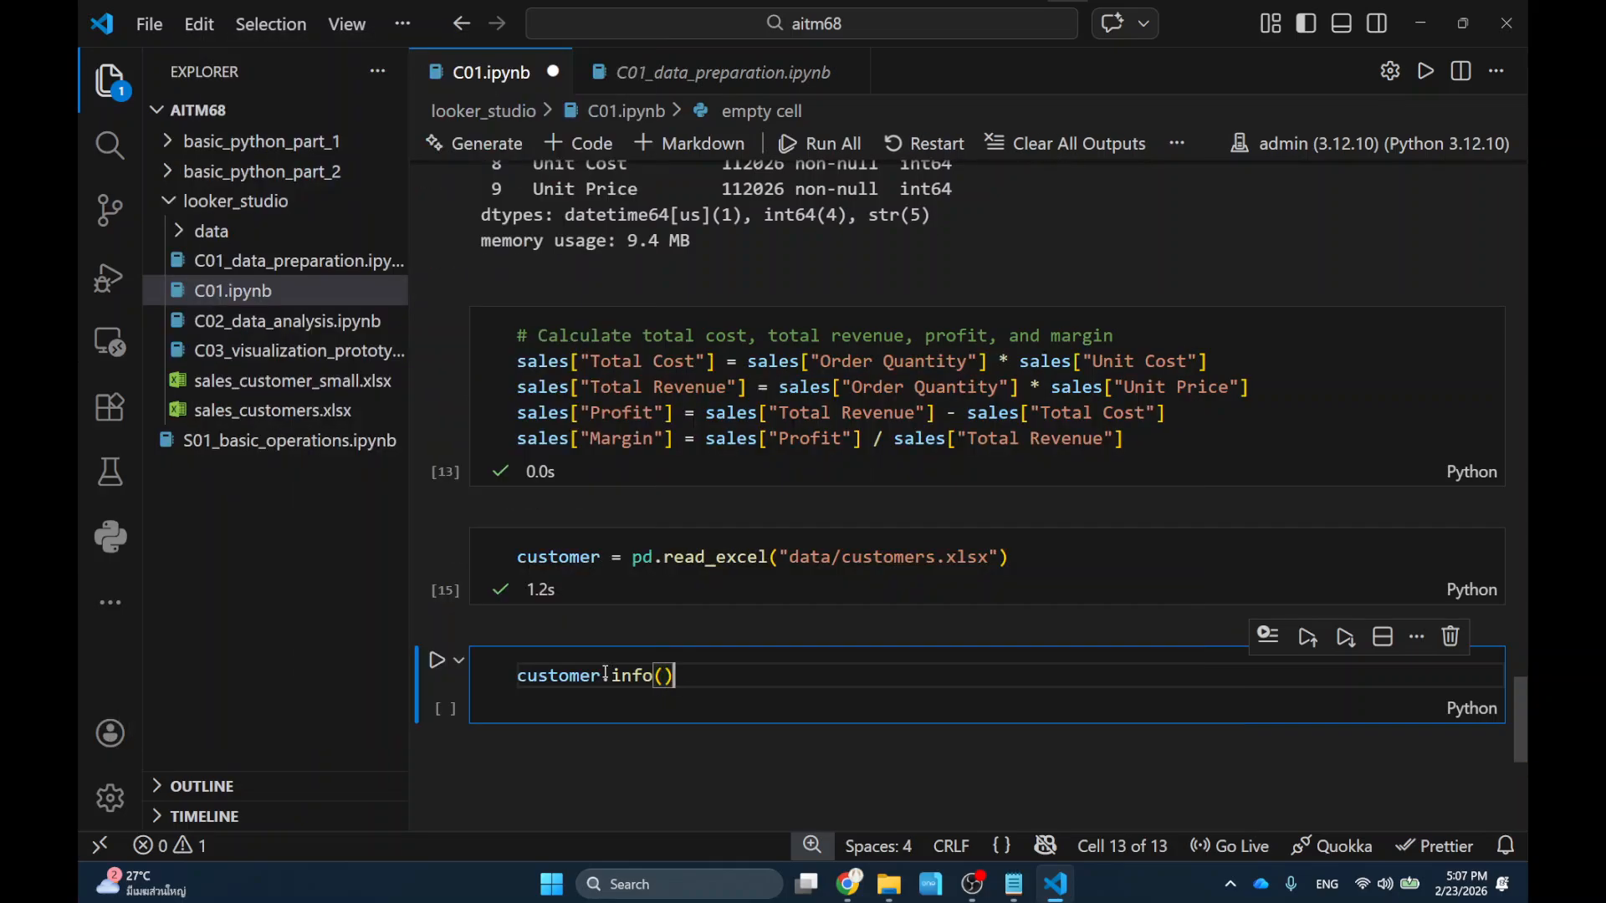
pyautogui.hotkey('shift', 'Return')
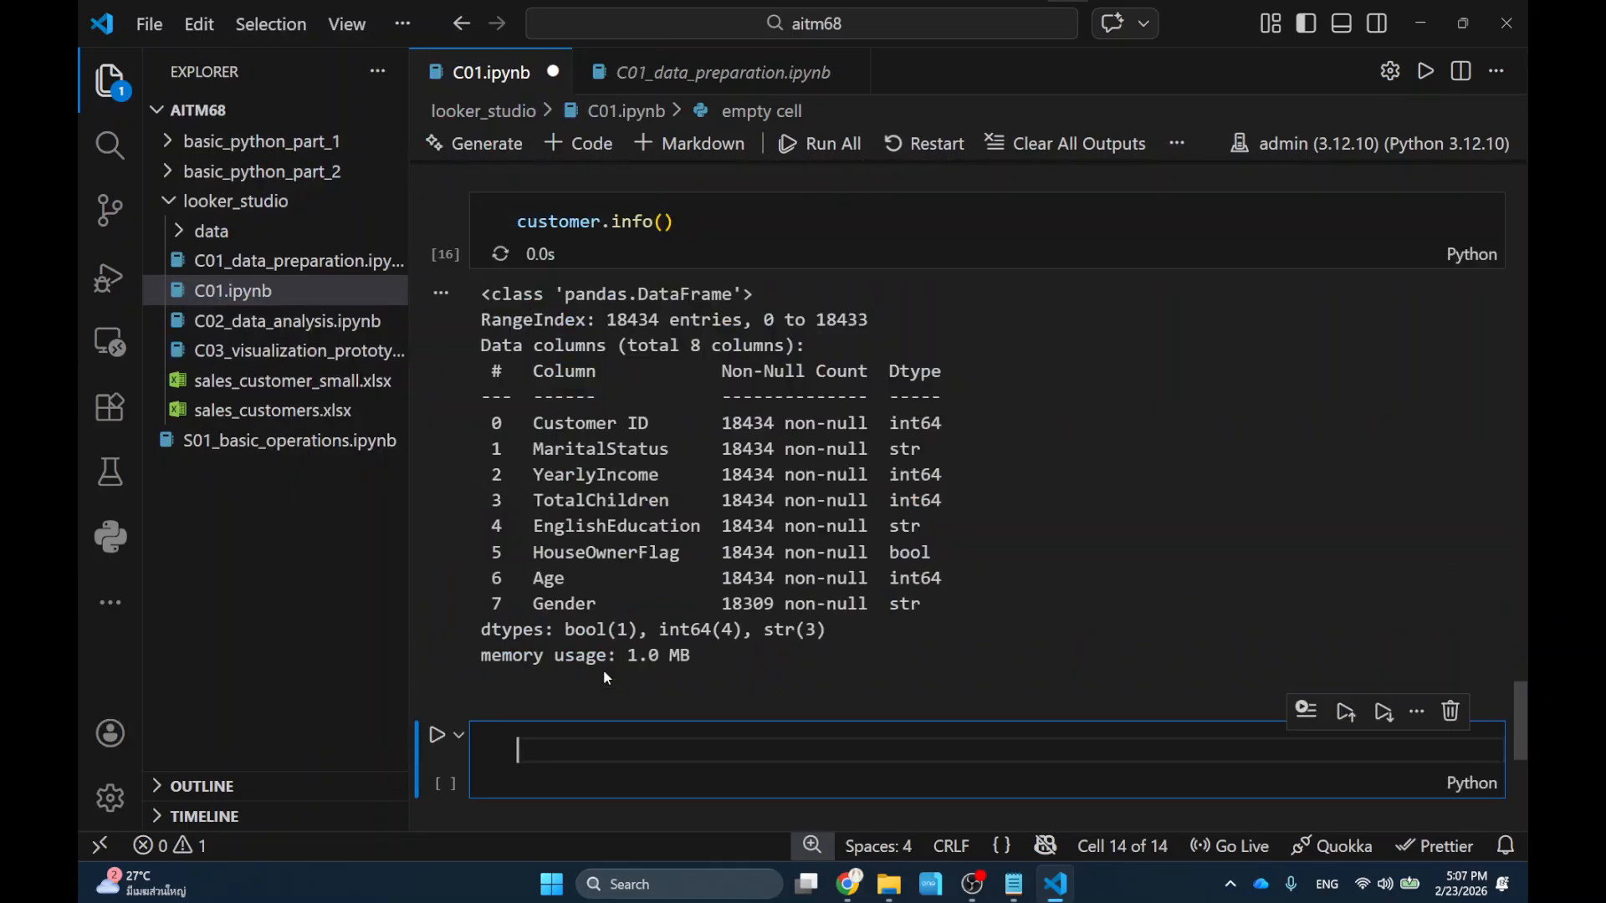
# Compare the total entries with the non-null counts in the customer.info() output, especially for the Gender column.
pyautogui.moveTo(592, 304); pyautogui.dragTo(683, 343)
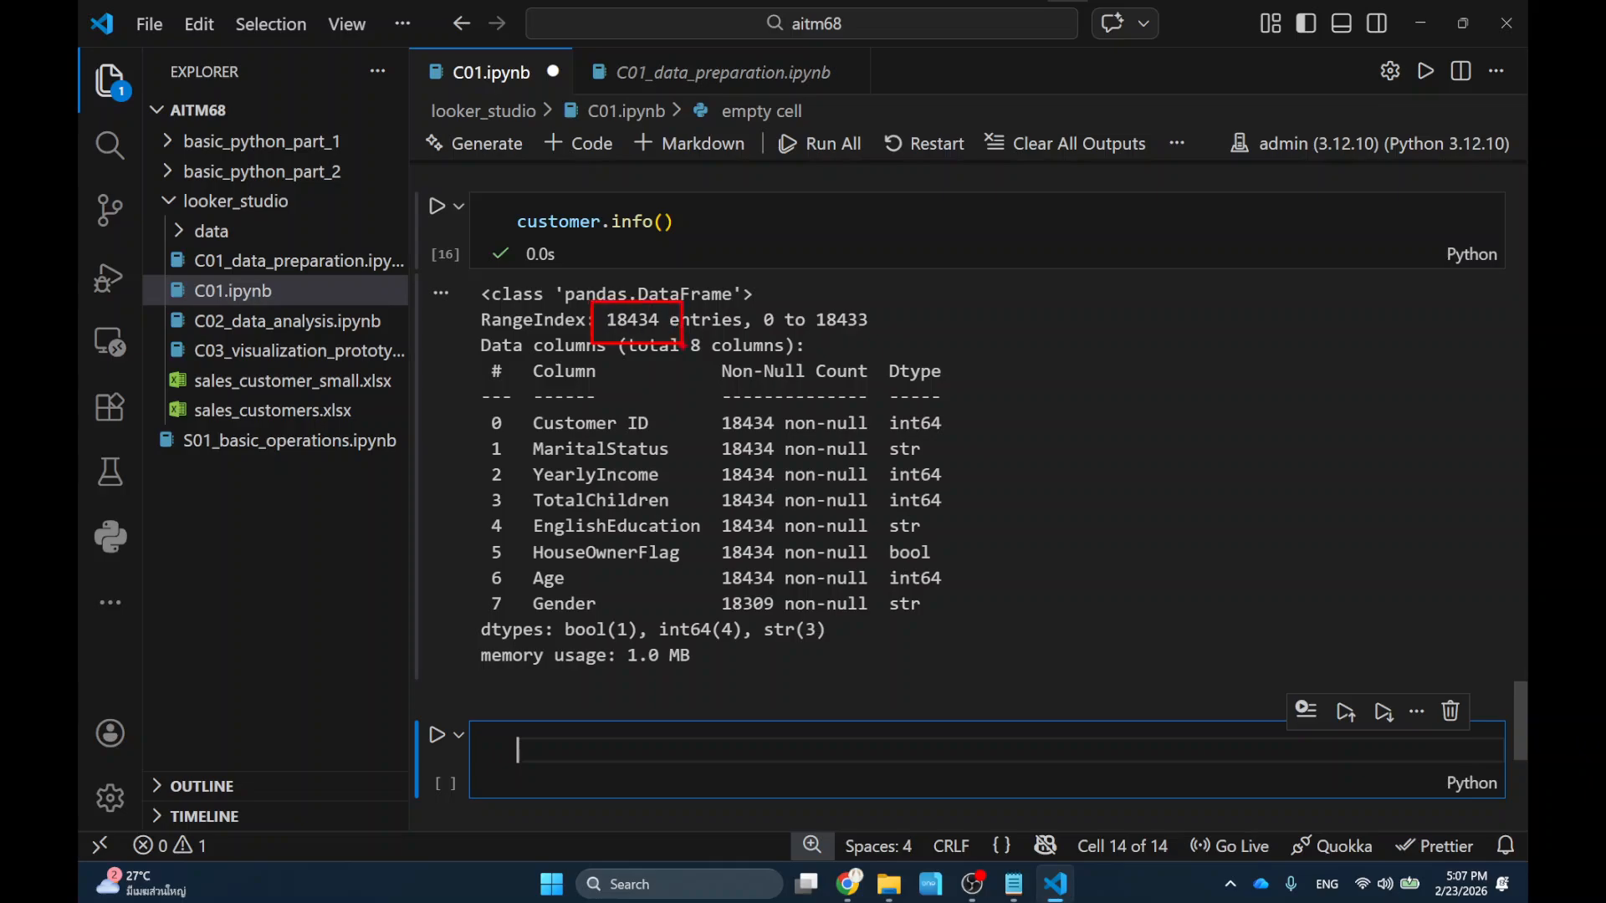
pyautogui.moveTo(704, 404)
pyautogui.mouseDown()
pyautogui.moveTo(783, 650)
pyautogui.moveTo(796, 539)
pyautogui.mouseUp()
pyautogui.moveTo(705, 625); pyautogui.dragTo(789, 591)
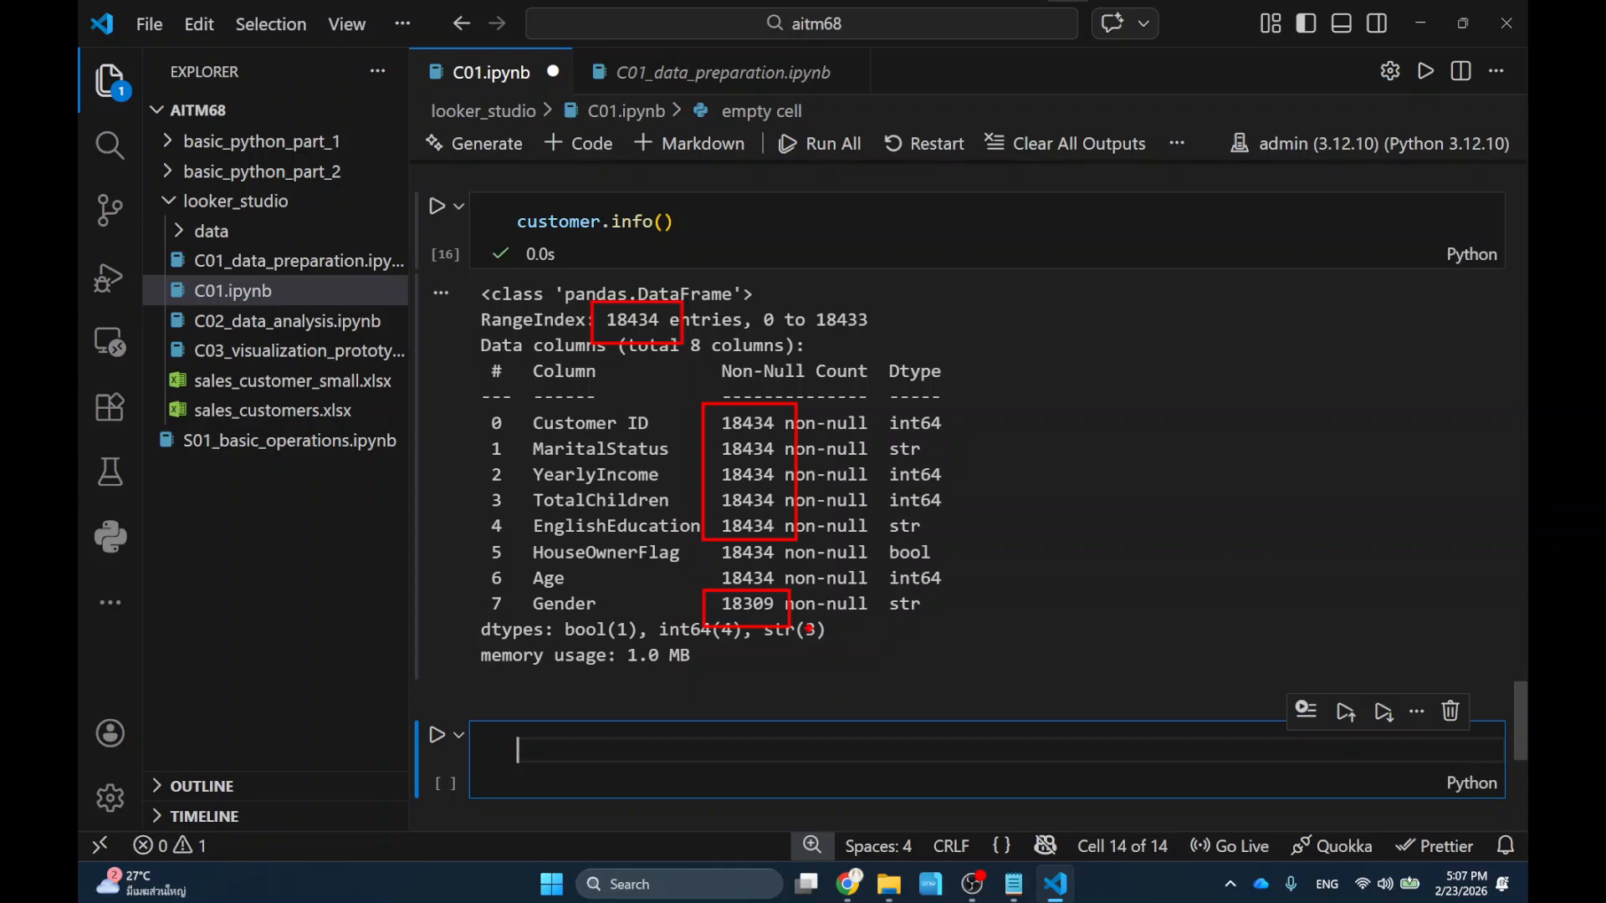
pyautogui.press('Escape')
pyautogui.hotkey('ctrl', '2')
pyautogui.moveTo(700, 592); pyautogui.dragTo(784, 619)
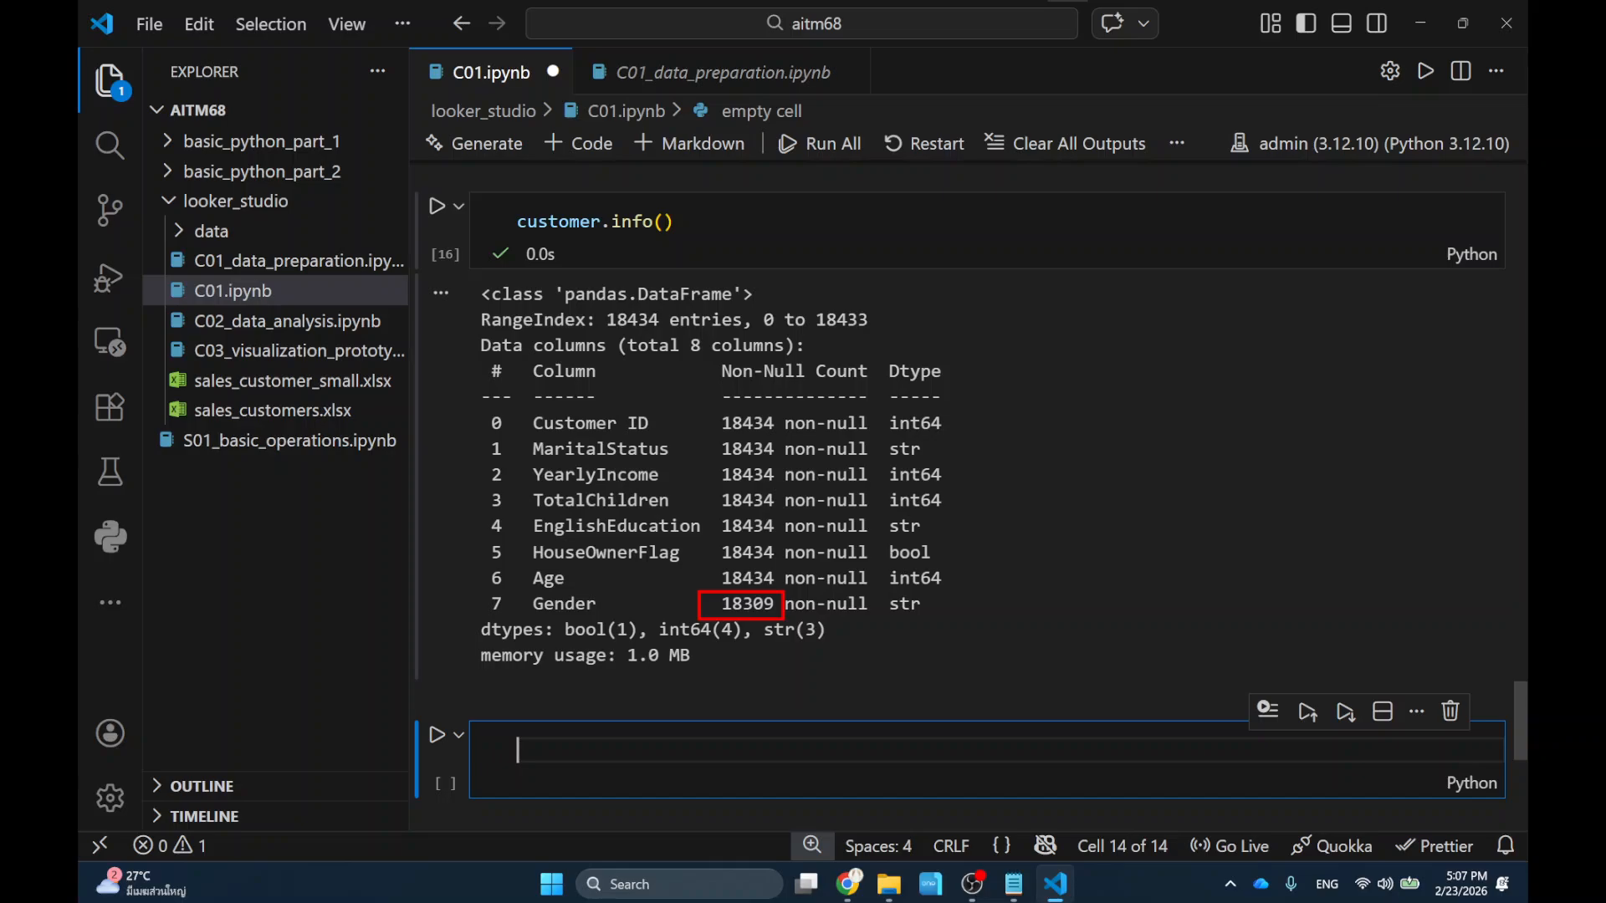
pyautogui.press('Escape')
# Enter customer["Gender"] in the empty cell below the customer.info() output.
pyautogui.scroll(-2, 800, 421)
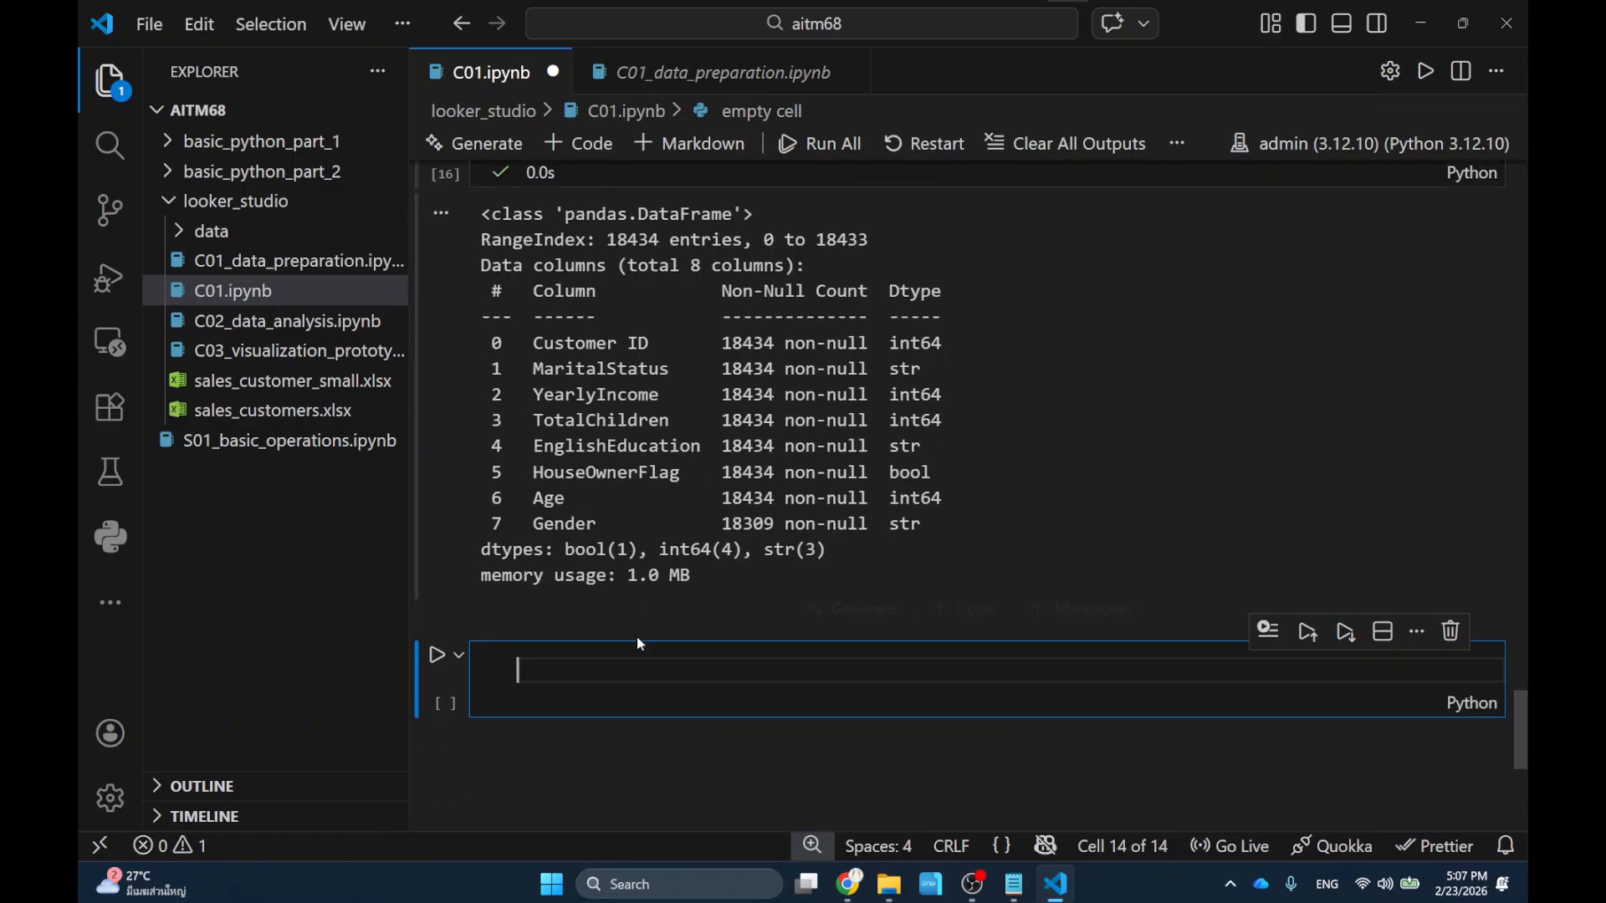
pyautogui.write('customer/p')
pyautogui.press('BackSpace')
pyautogui.press('BackSpace')
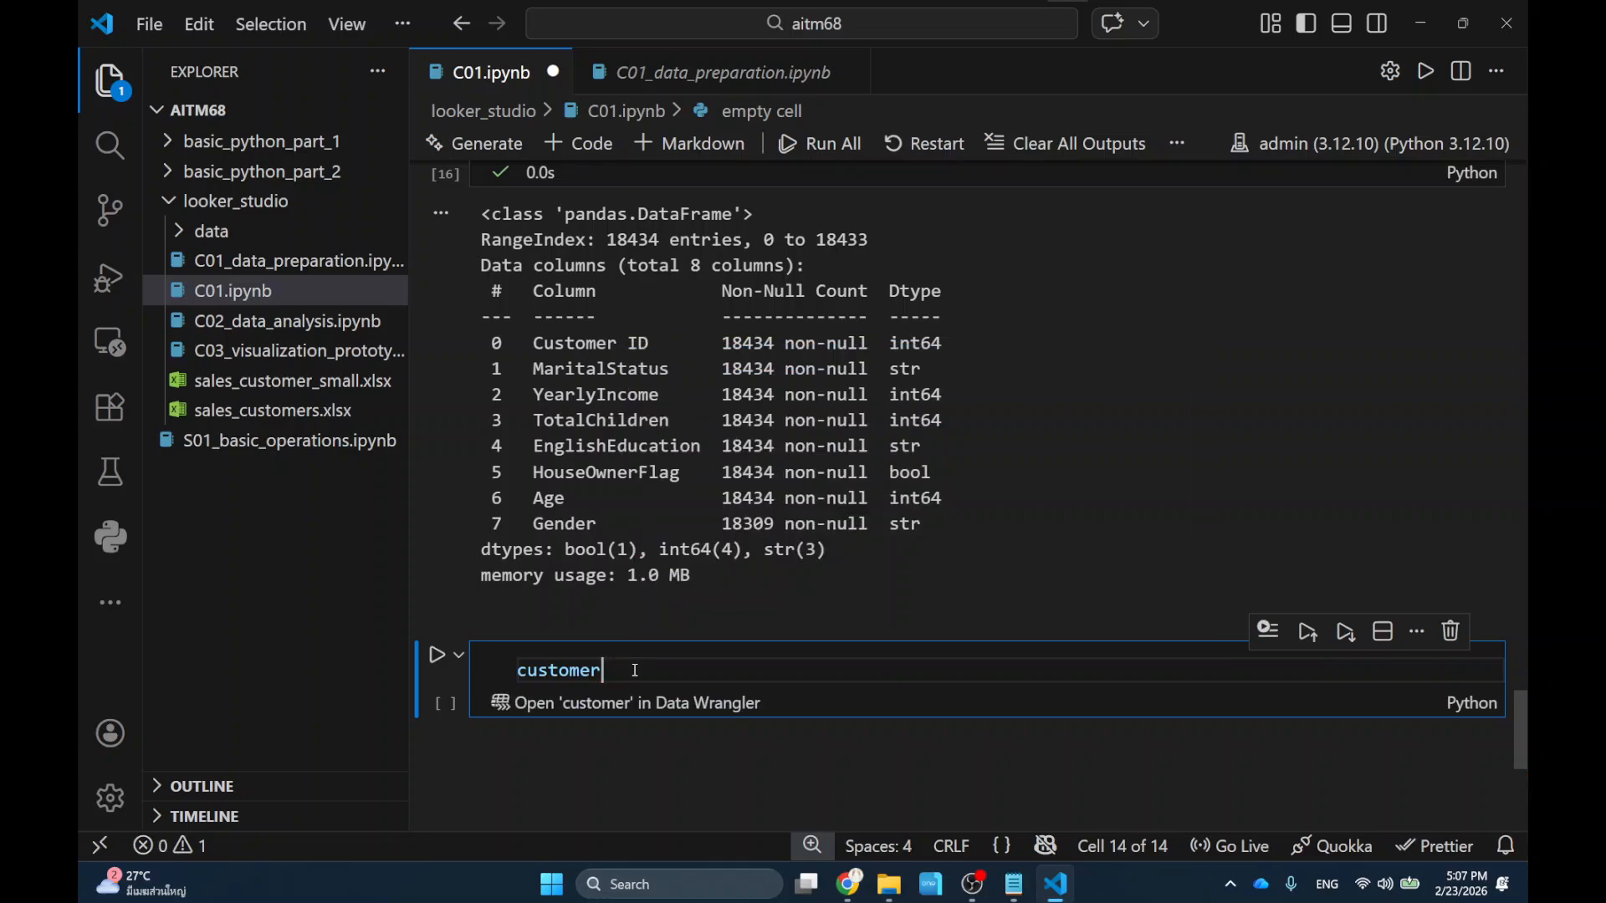
pyautogui.write('["')
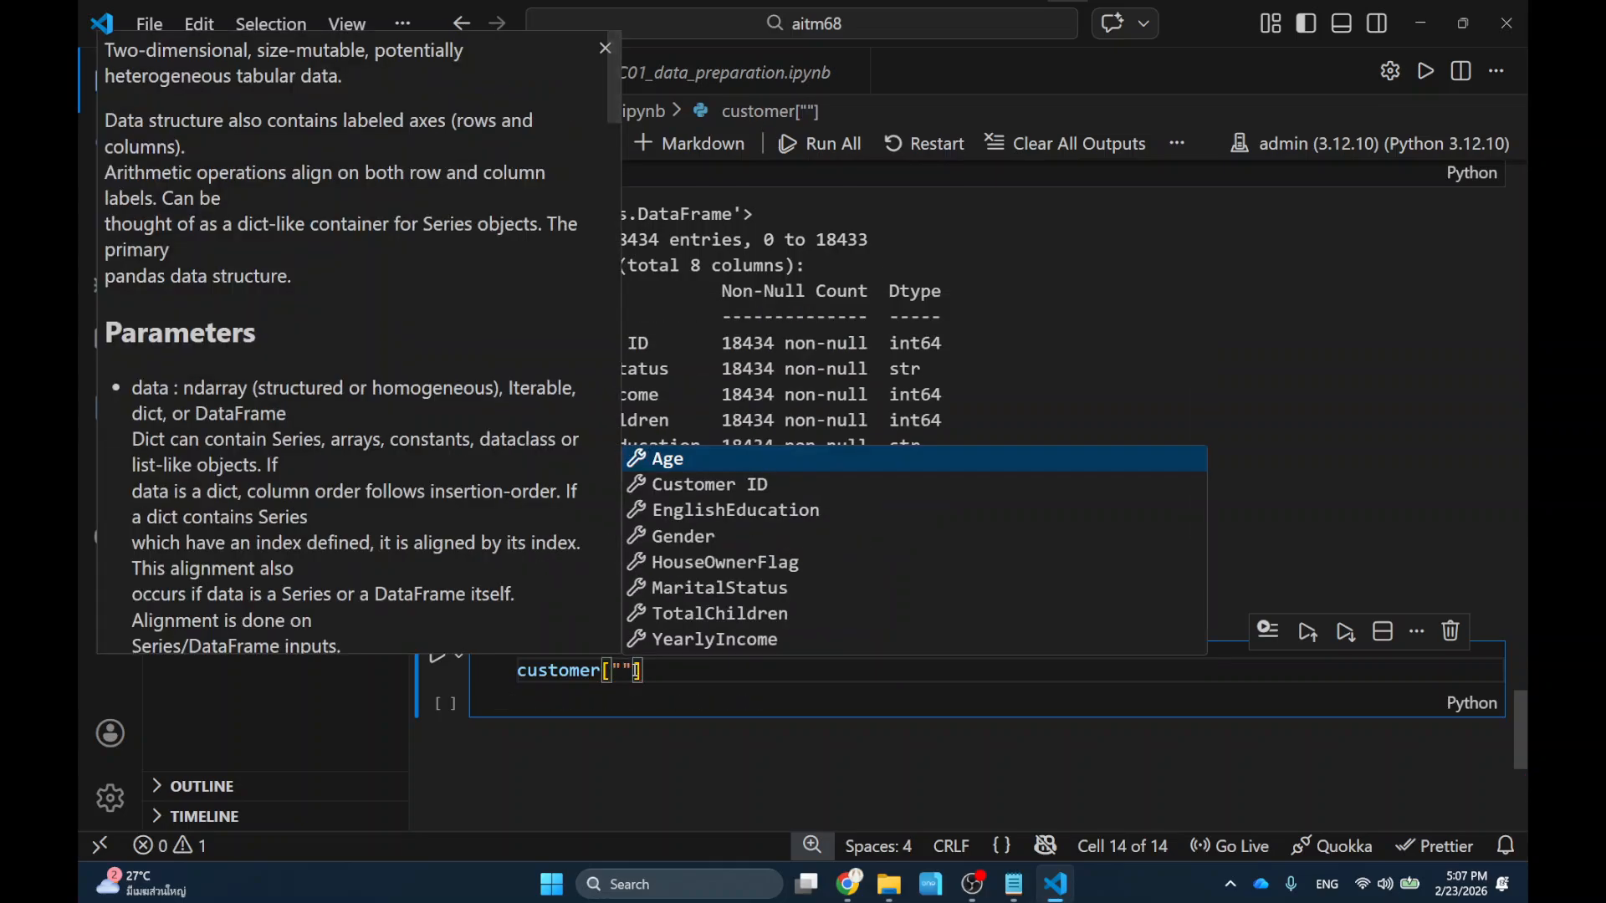
pyautogui.write('Gender')
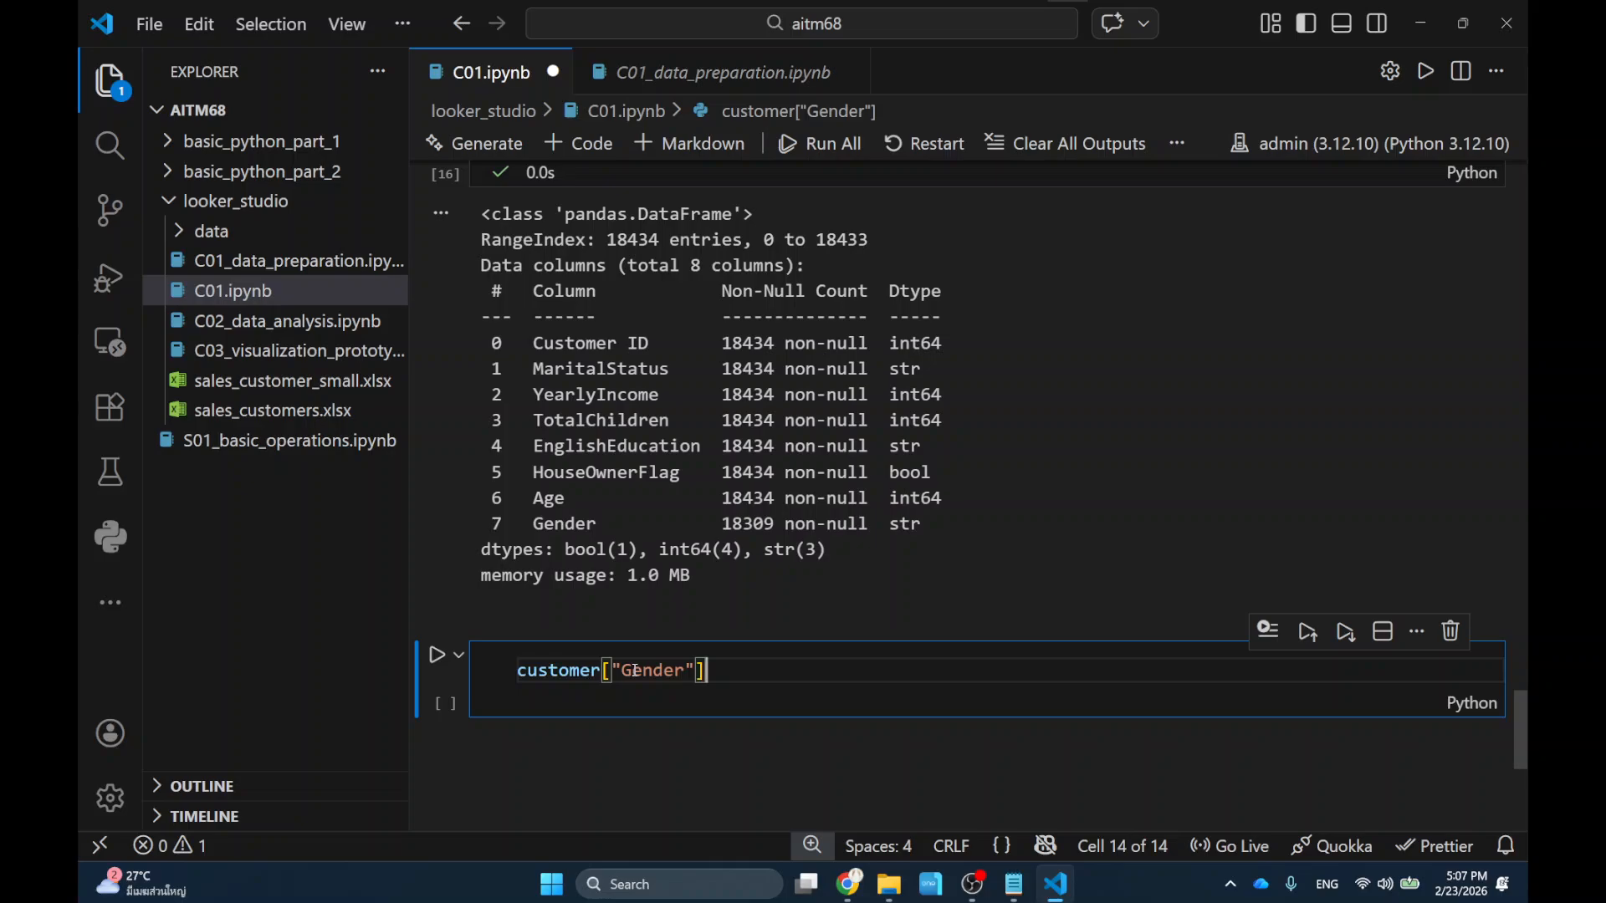
# Append .fillna("UNKNOWN") to the Gender column expression and run the cell.
pyautogui.write('.fil')
pyautogui.press('Tab')
pyautogui.write('()')
pyautogui.press('Left')
pyautogui.press('Left')
pyautogui.press('Left')
pyautogui.press('Left')
pyautogui.press('BackSpace')
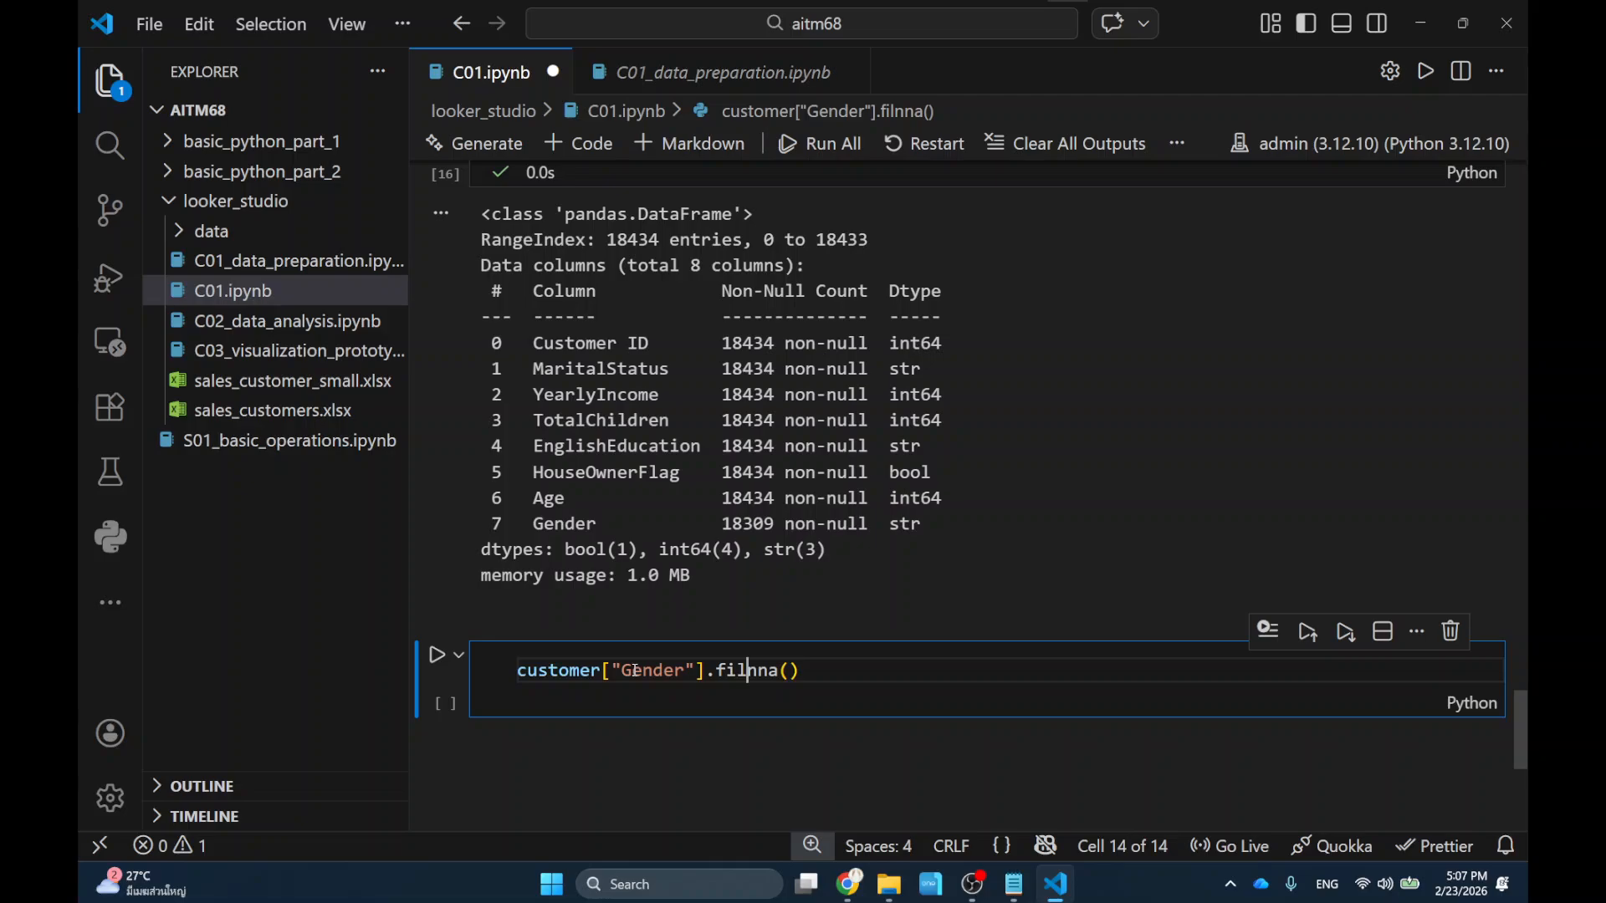
pyautogui.write('l')
pyautogui.press('Delete')
pyautogui.press('Right')
pyautogui.press('Right')
pyautogui.write('"UNKNO')
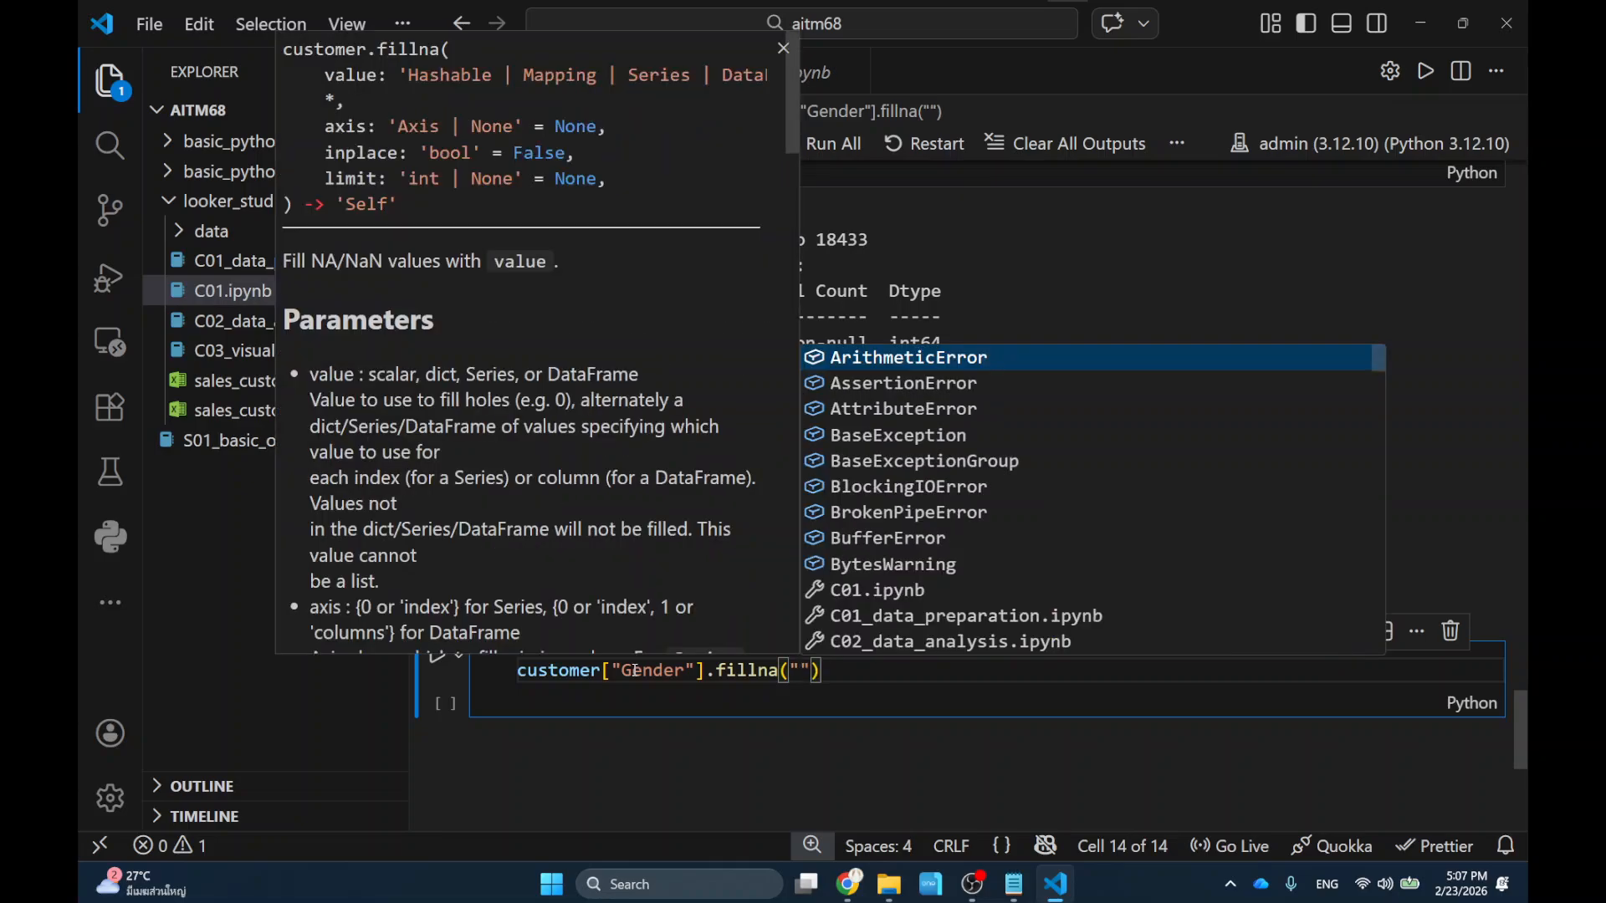
pyautogui.write('WN')
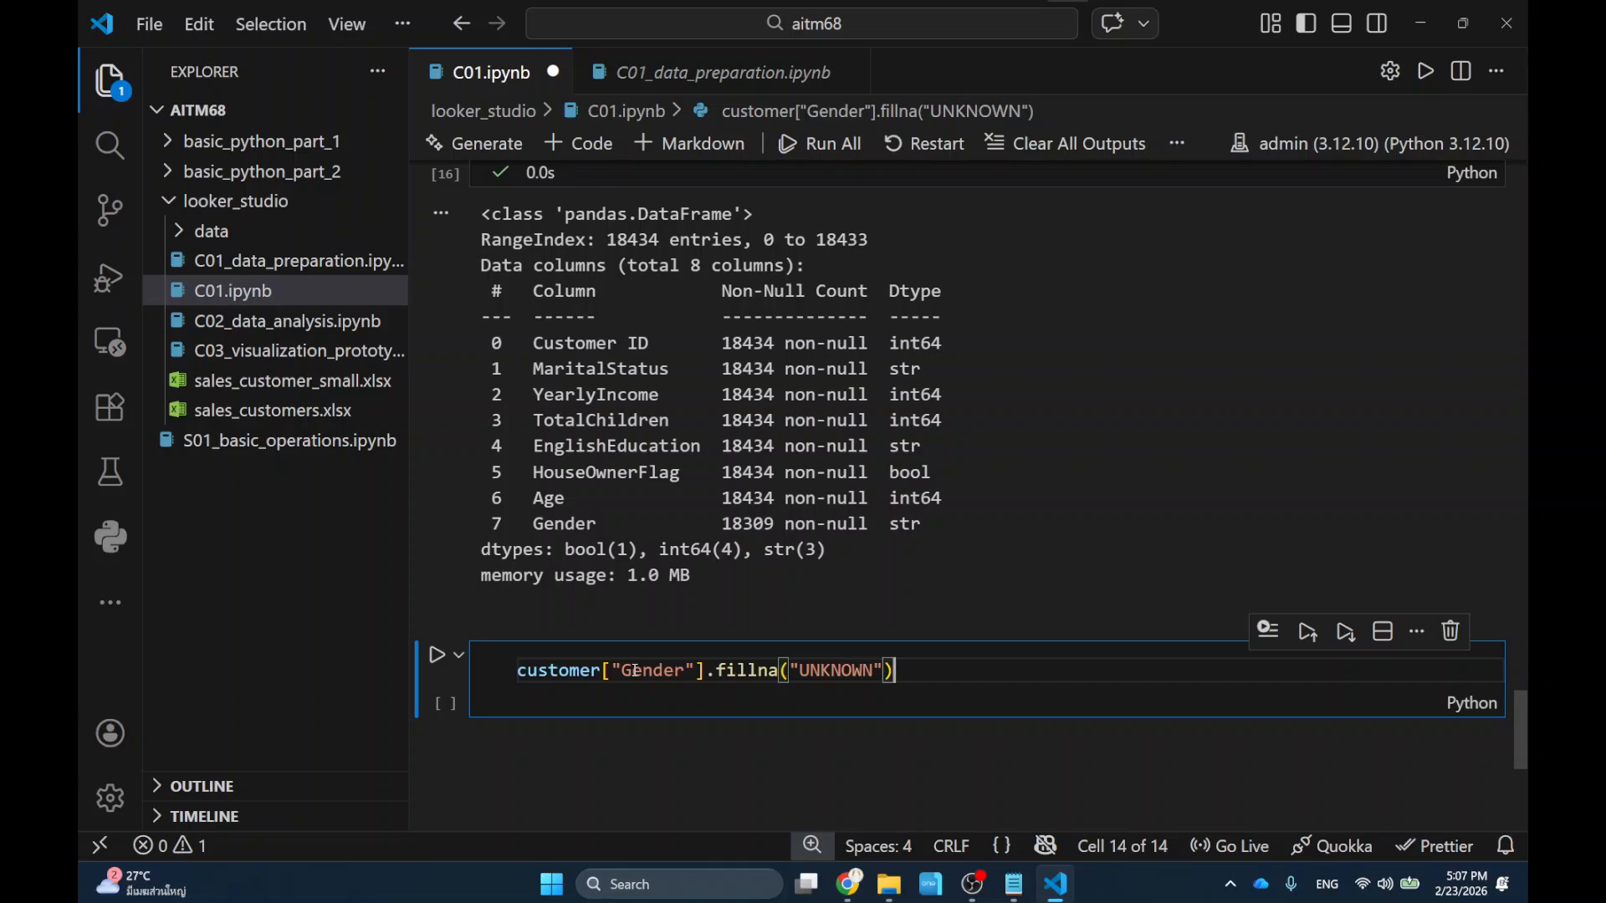
pyautogui.hotkey('shift', 'Return')
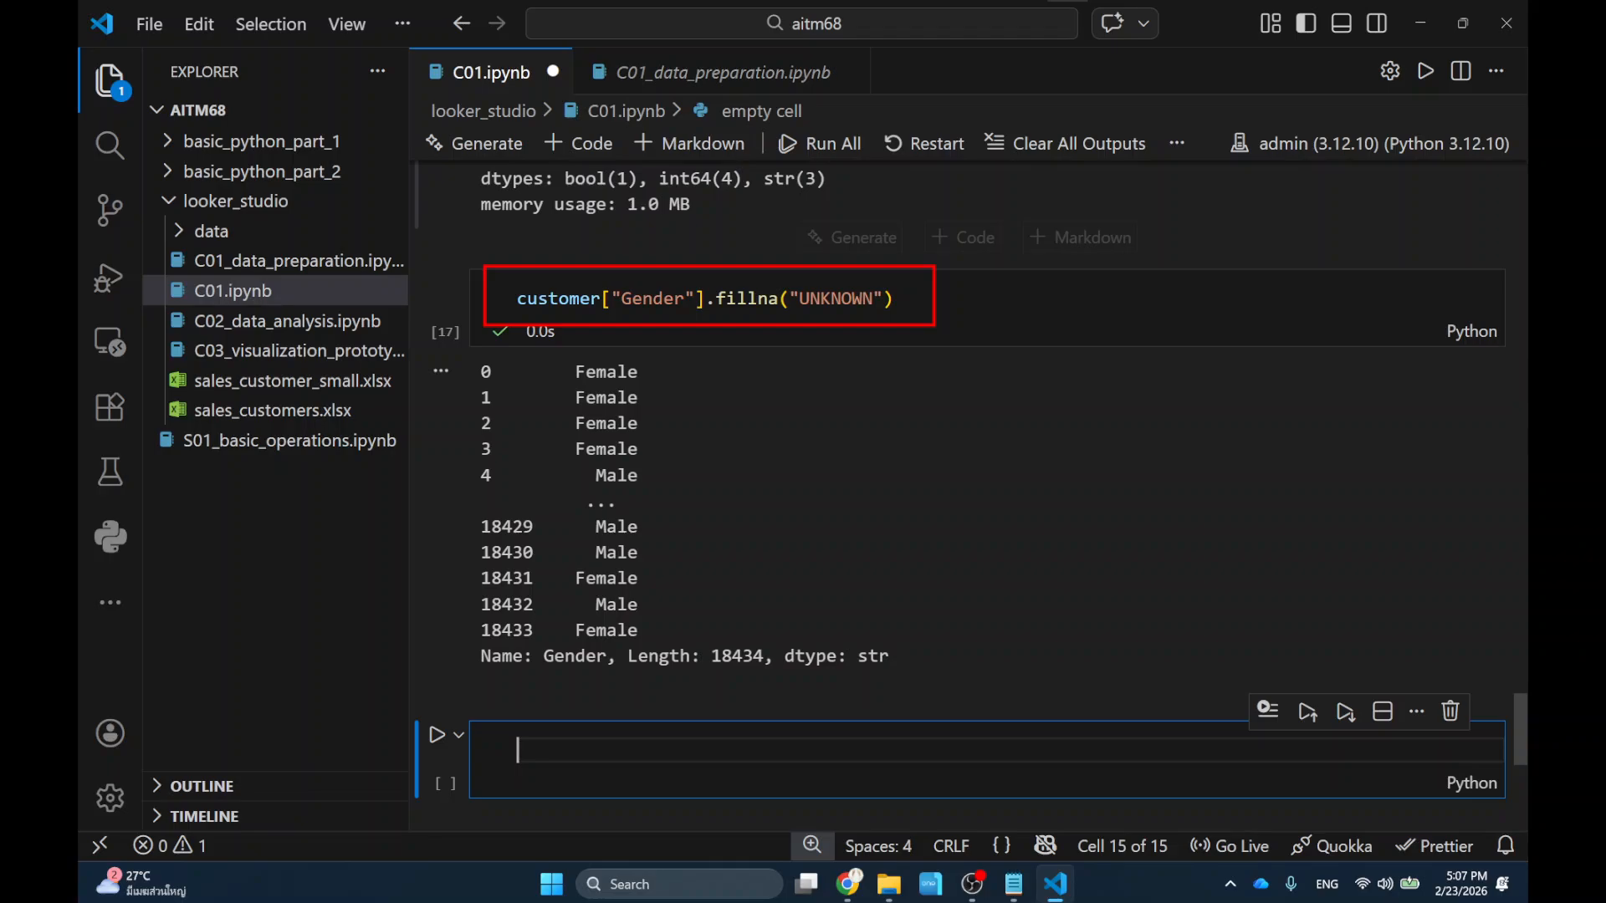
# Assign the fillna result to customer["gender"] in the same cell and run it again.
pyautogui.click(528, 297)
pyautogui.press('Home')
pyautogui.write('customer')
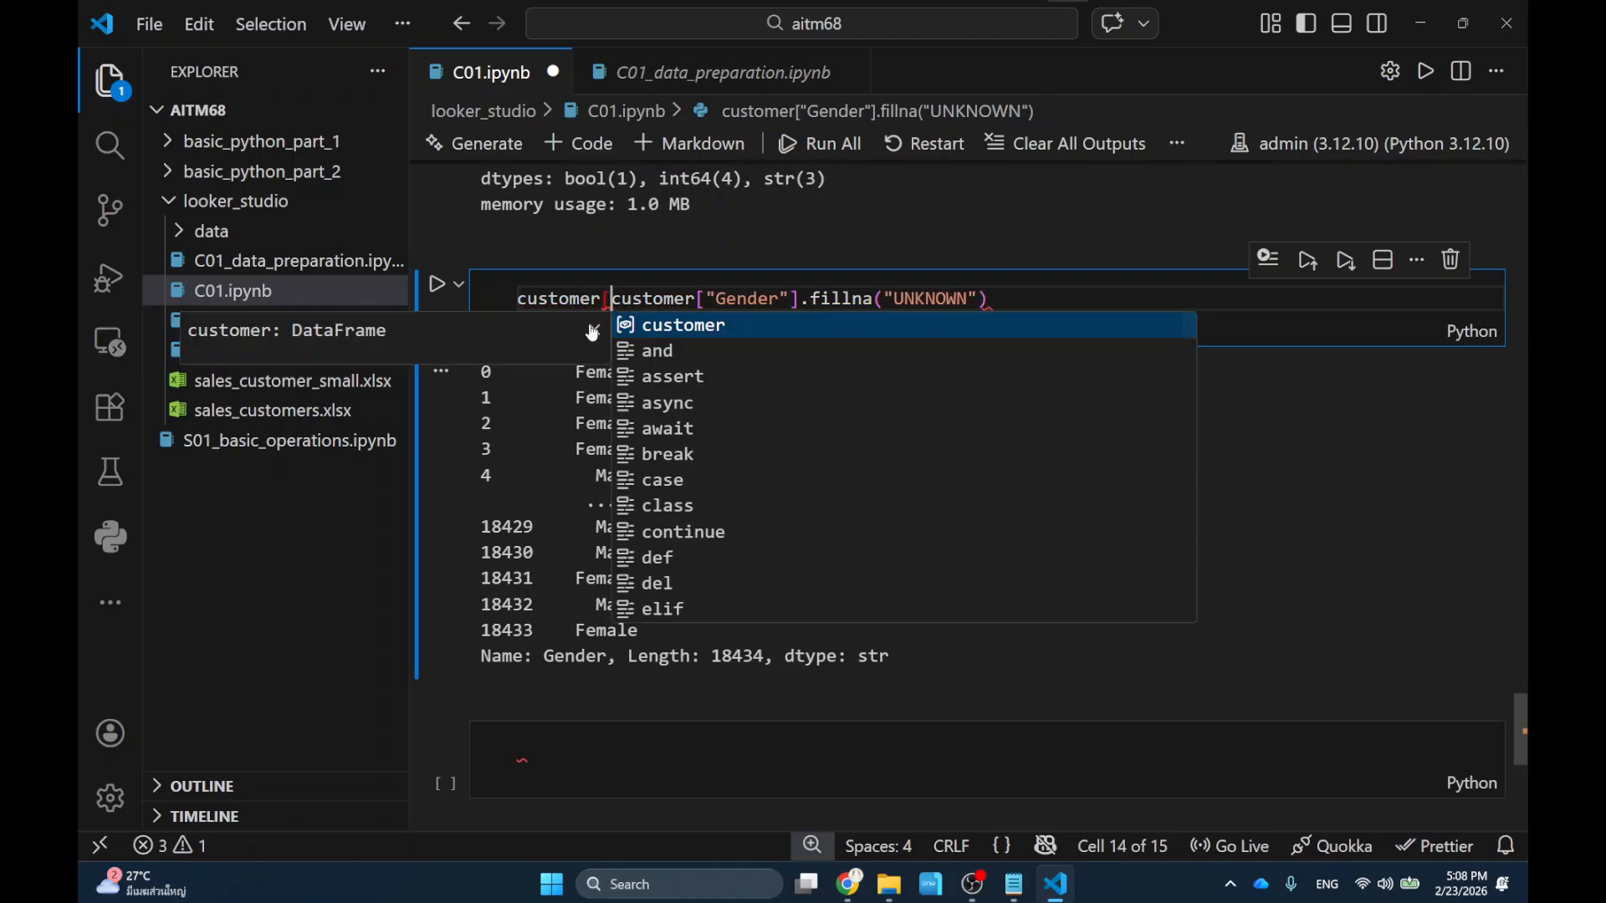
pyautogui.write('["gender"] =')
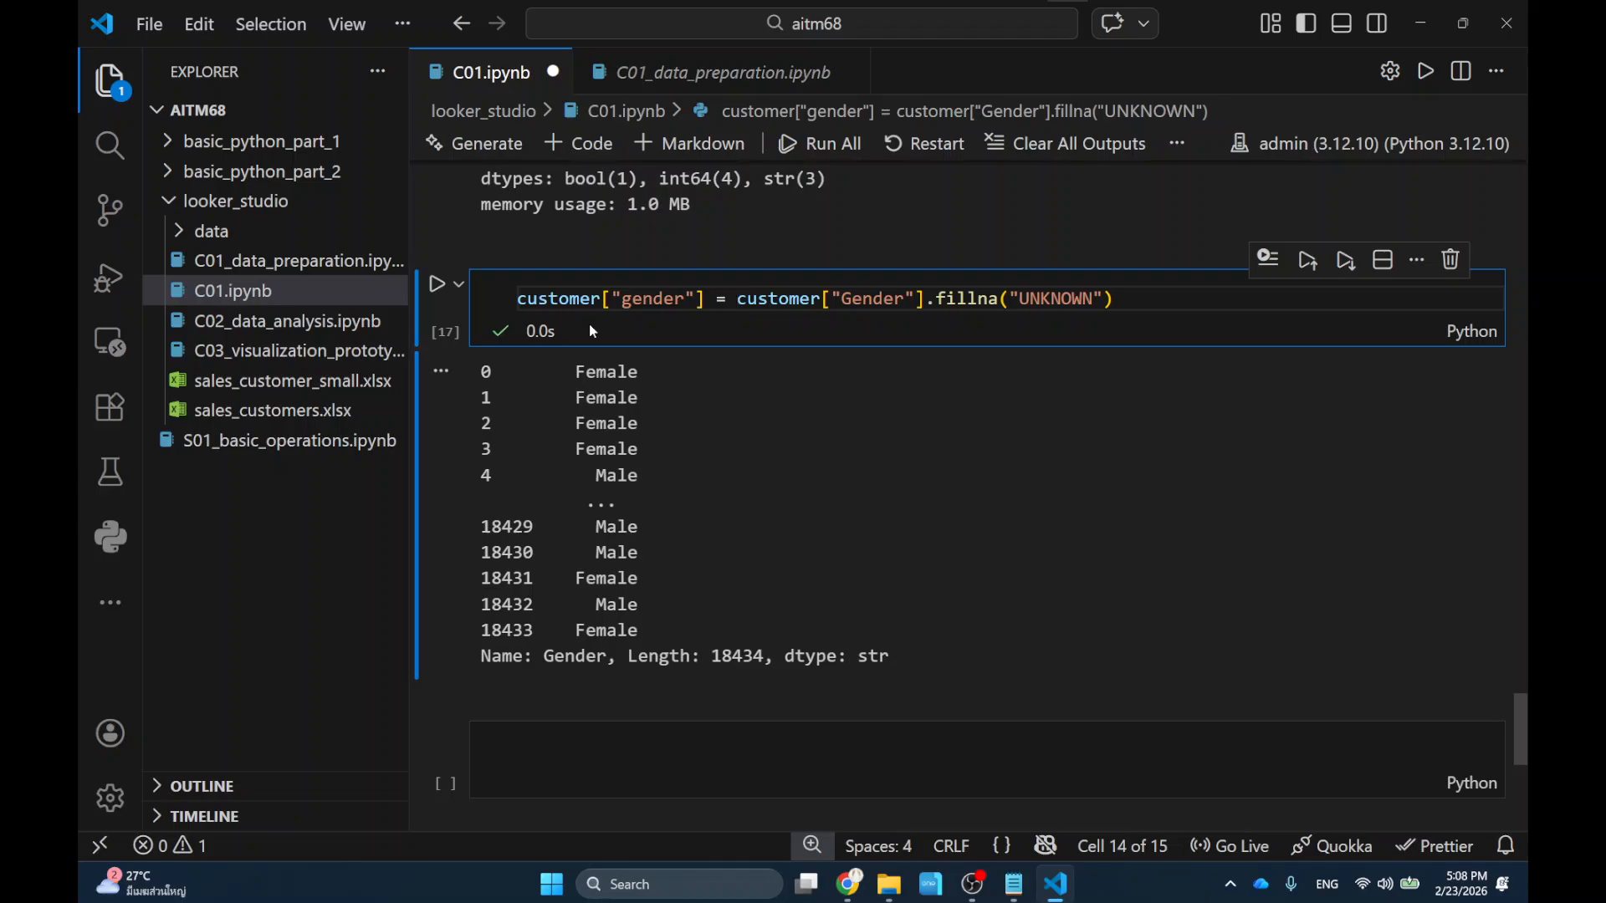
pyautogui.click(450, 287)
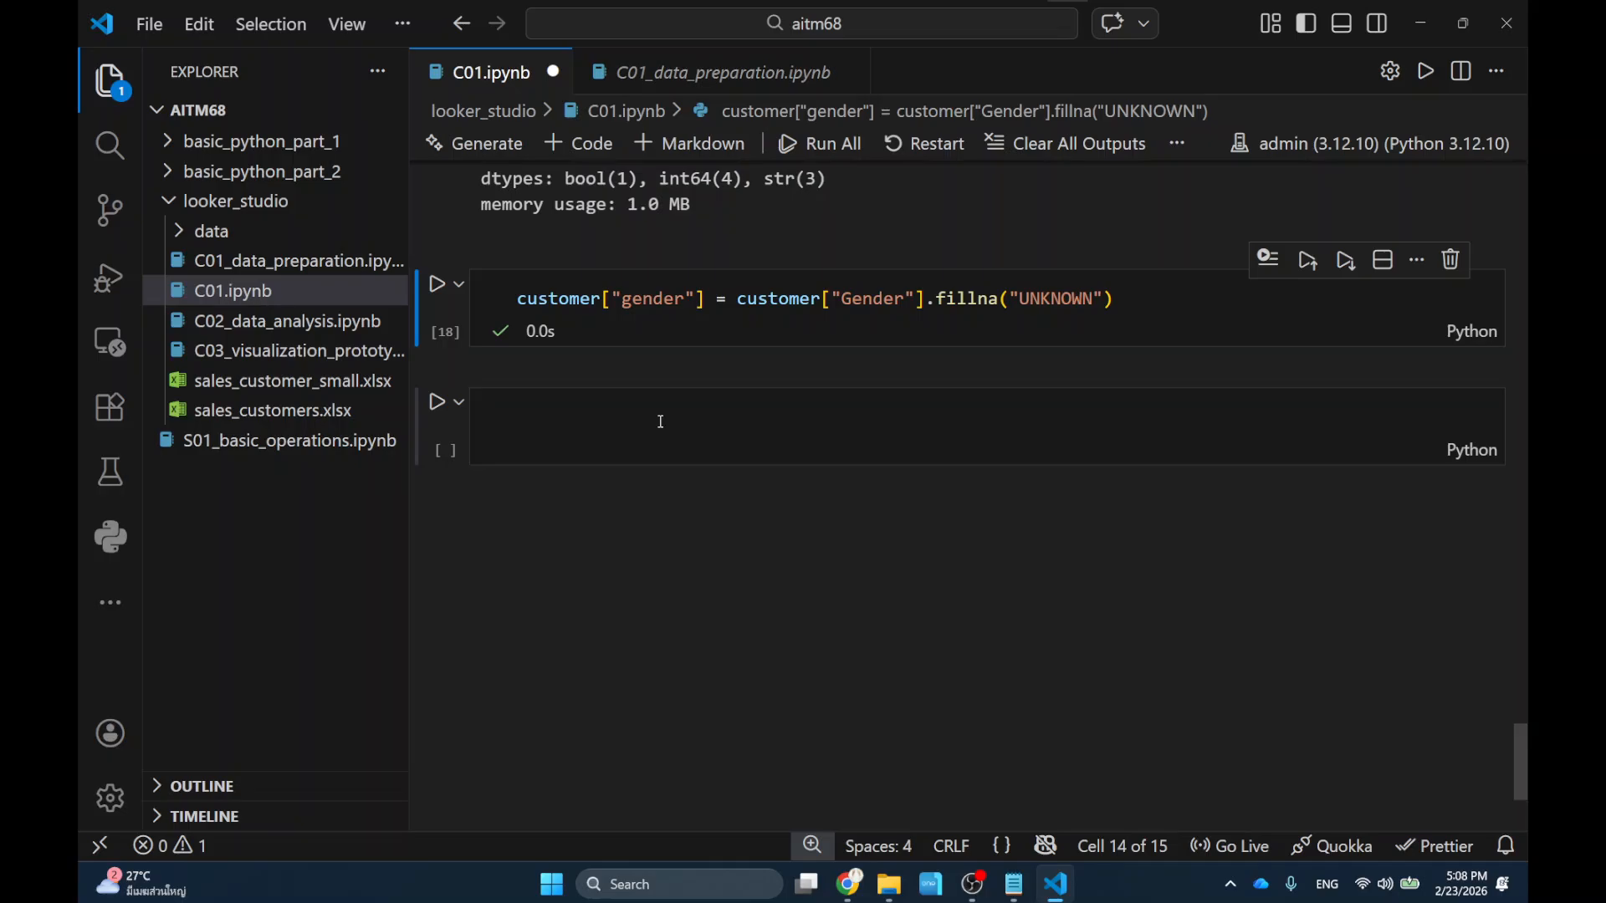
# Write customer.info() in the empty cell below the fillna assignment and run it.
pyautogui.click(660, 422)
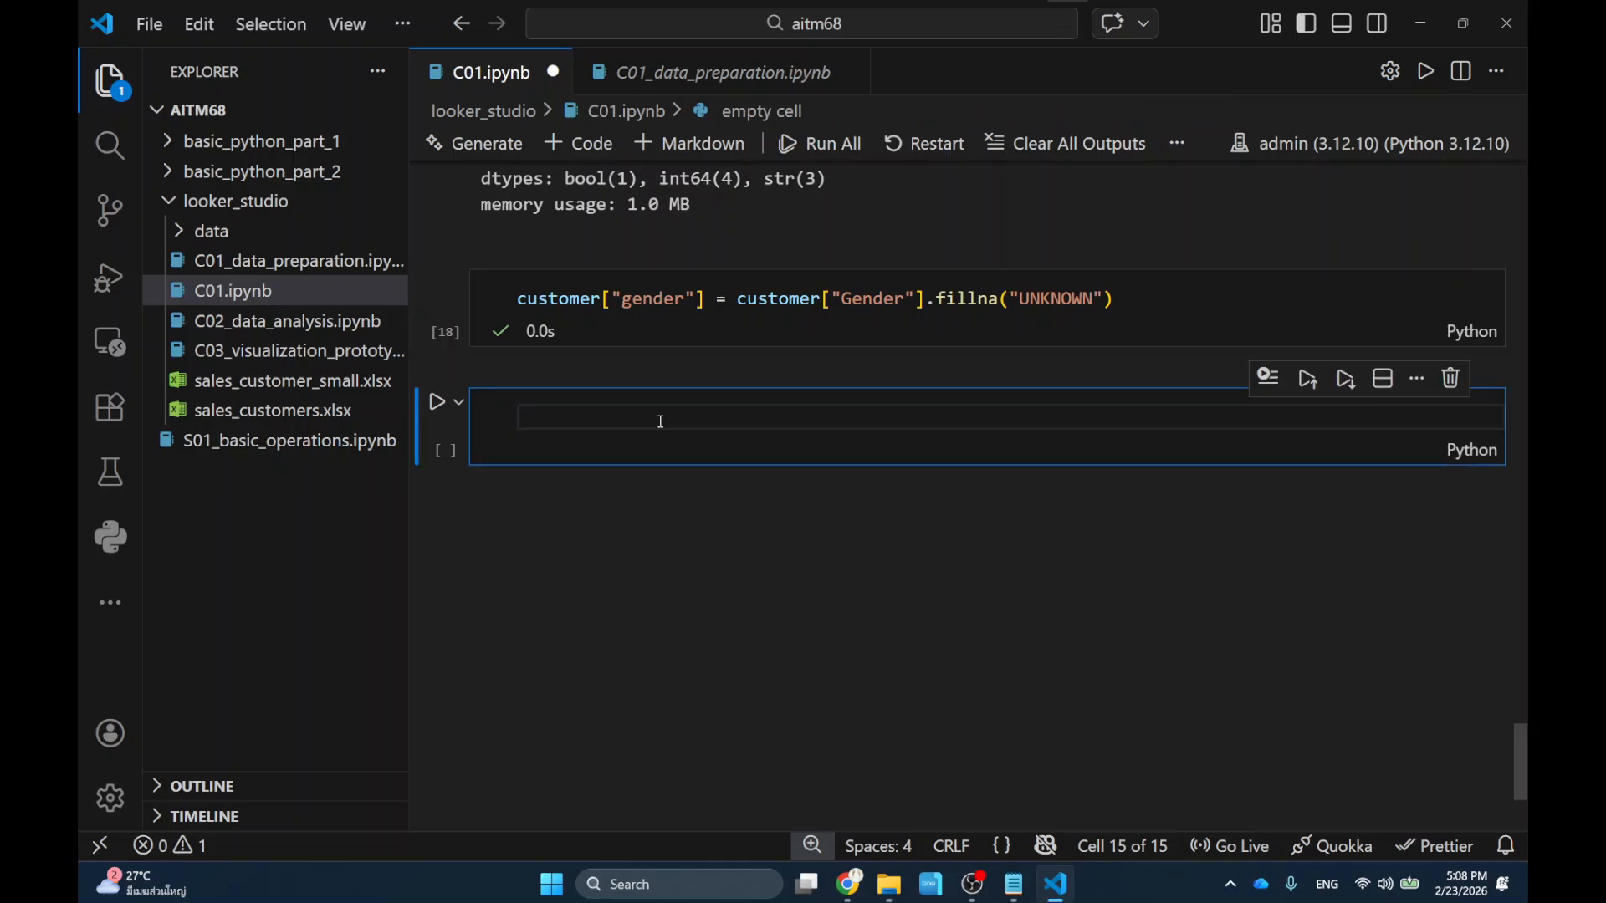
pyautogui.write('customer')
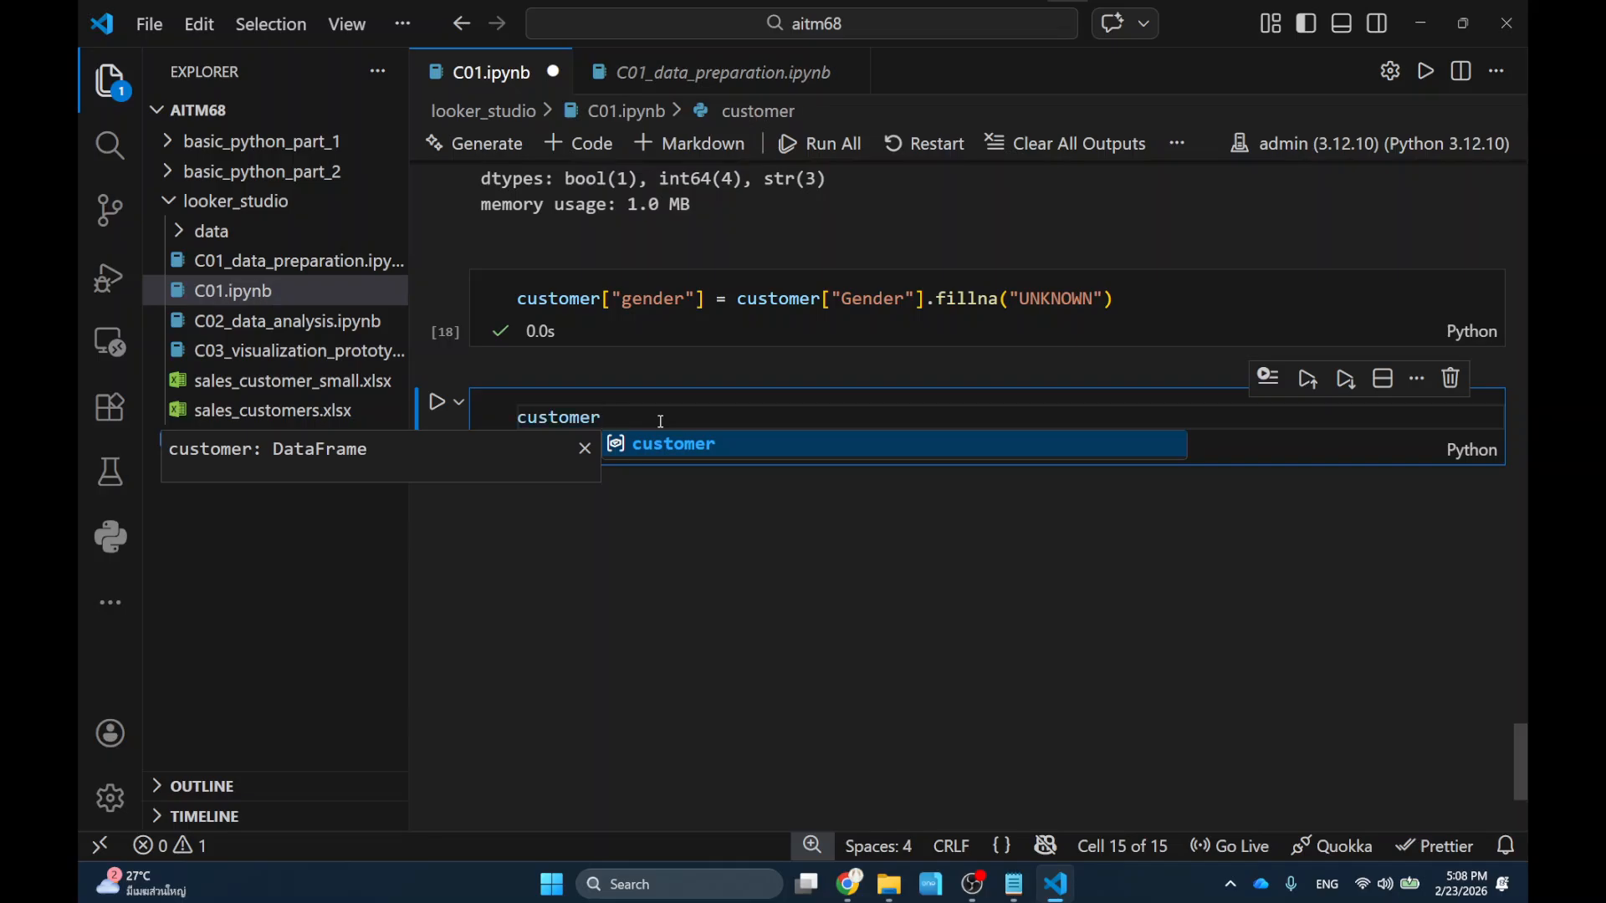
pyautogui.write('.fil')
pyautogui.press('BackSpace')
pyautogui.press('BackSpace')
pyautogui.press('BackSpace')
pyautogui.write('inf(')
pyautogui.press('BackSpace')
pyautogui.press('BackSpace')
pyautogui.write('o()')
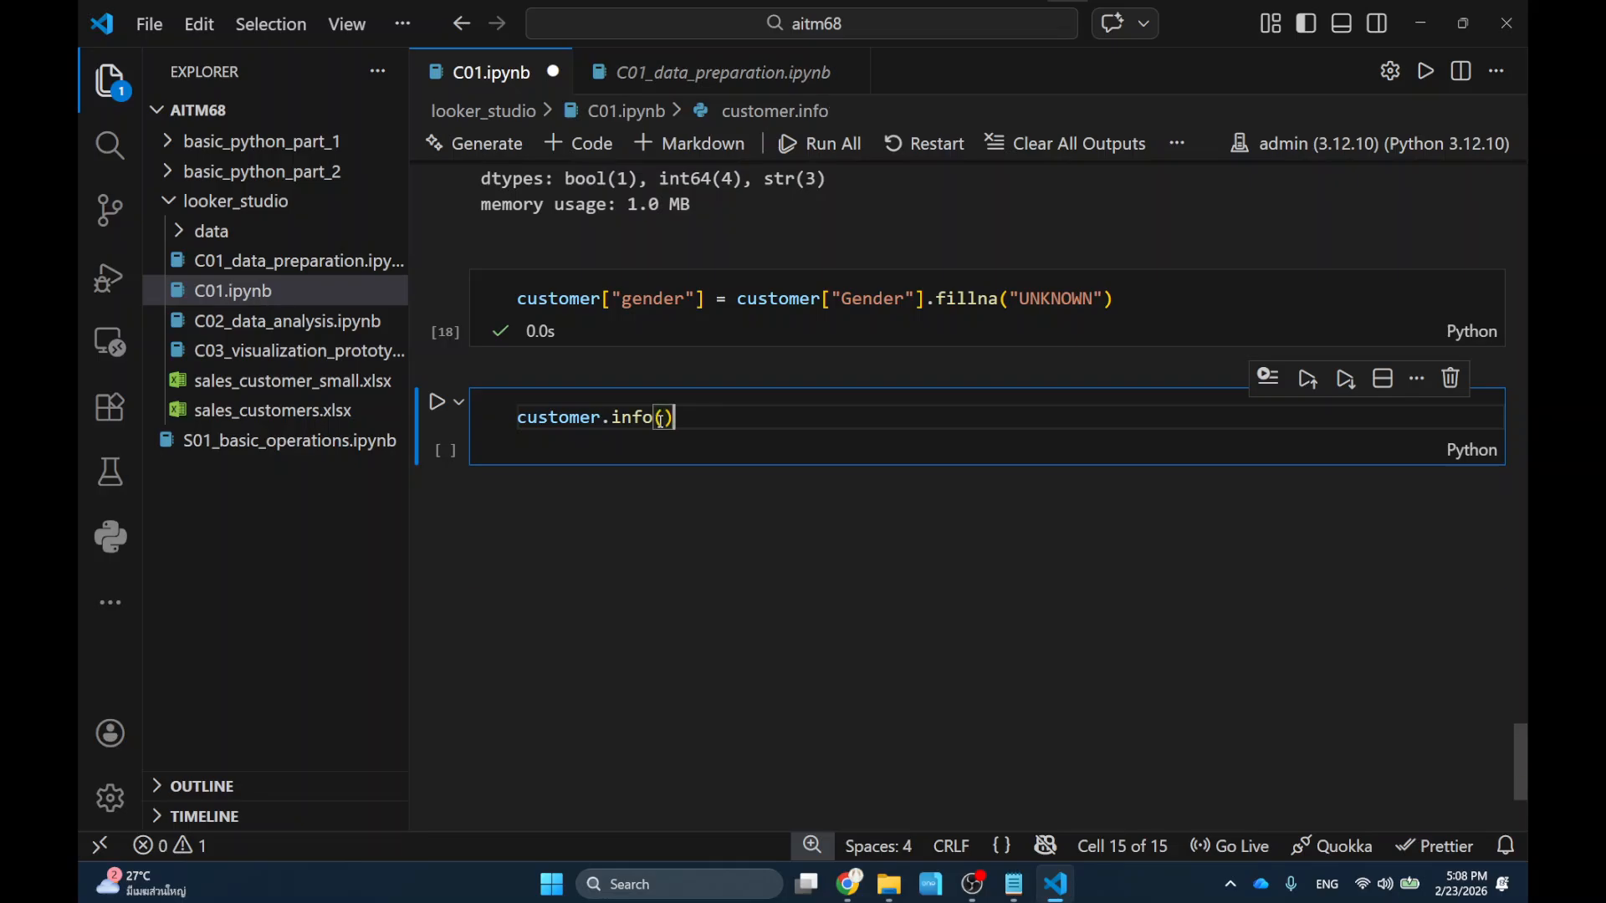
pyautogui.hotkey('shift', 'Return')
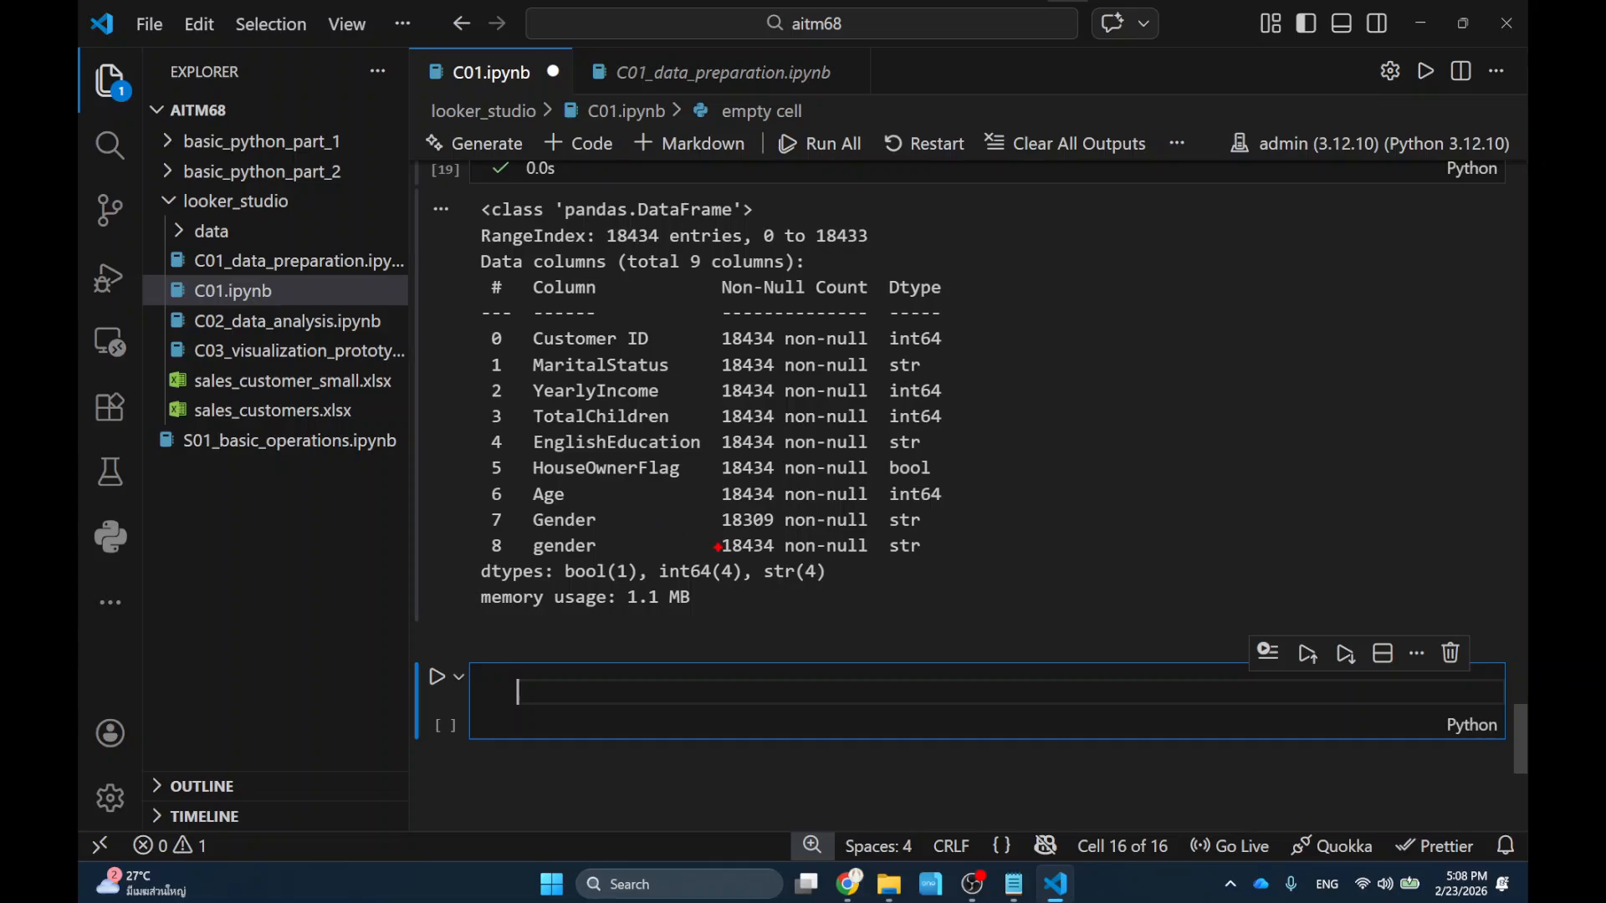
# Change the assigned column name in the fillna cell to "Gender" and save the notebook.
pyautogui.moveTo(705, 534); pyautogui.dragTo(795, 559)
pyautogui.press('Escape')
pyautogui.moveTo(444, 496); pyautogui.dragTo(657, 577)
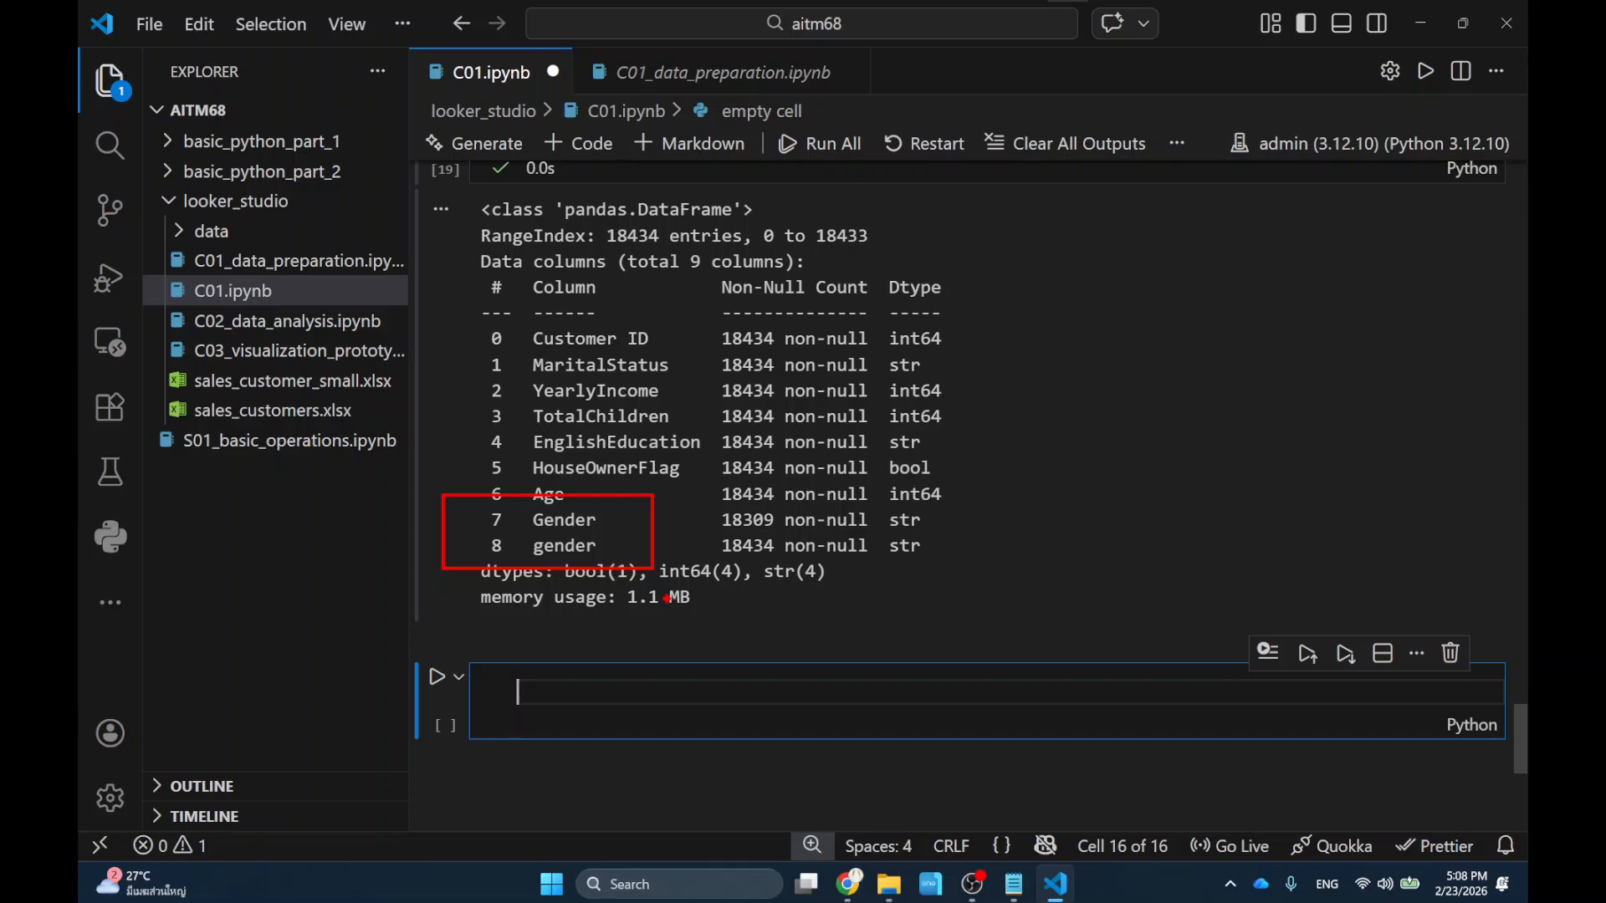
pyautogui.press('Escape')
pyautogui.scroll(7, 631, 588)
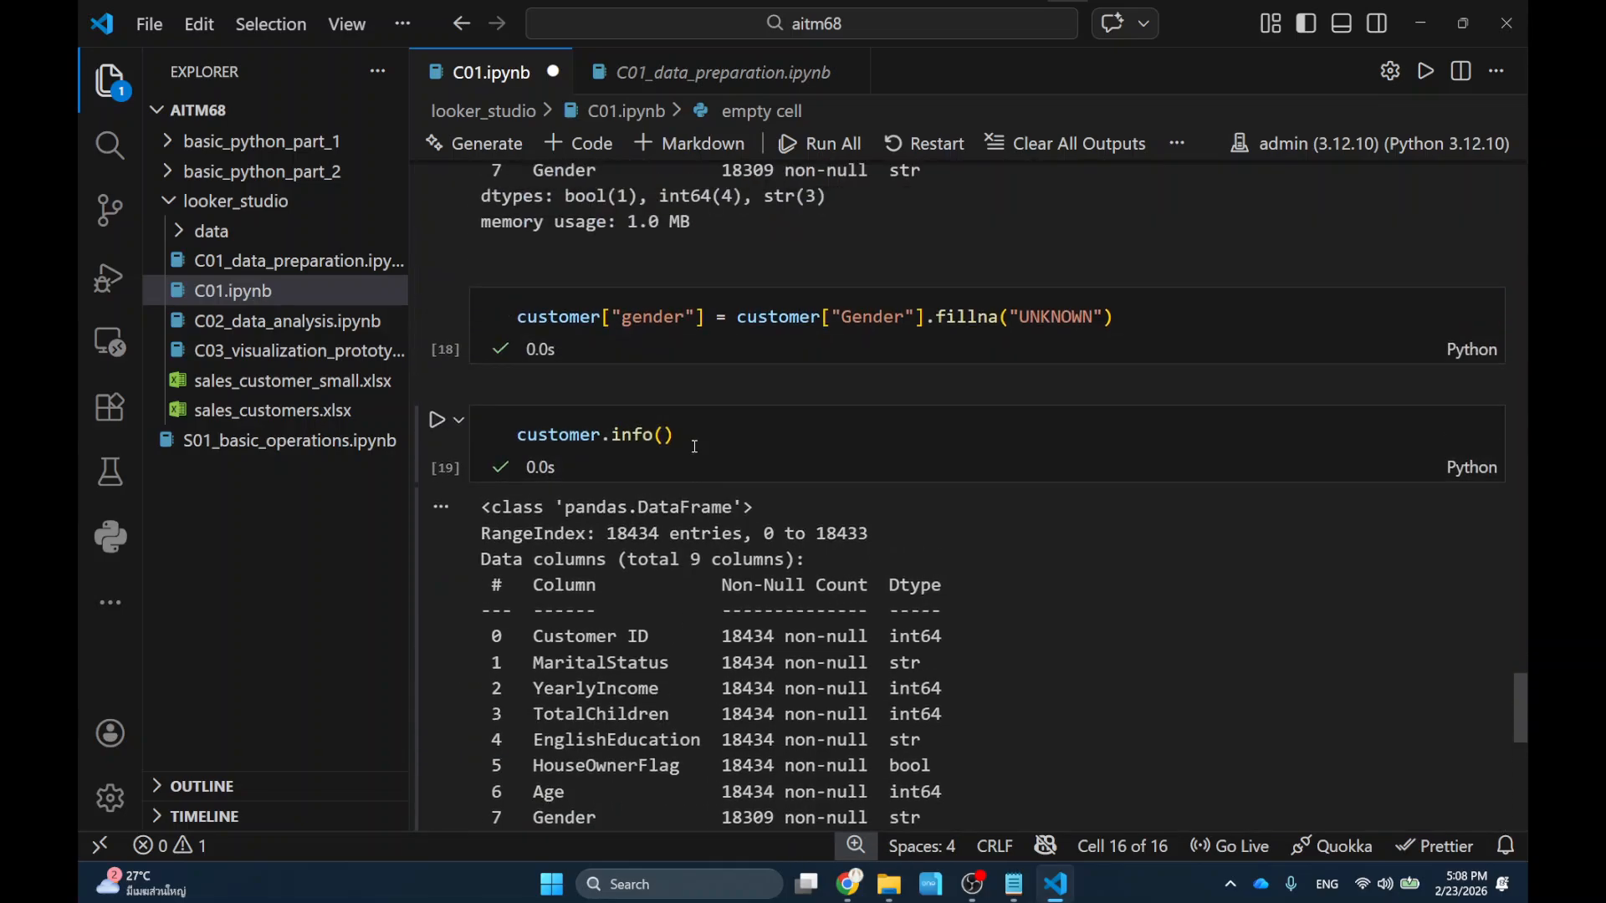
pyautogui.doubleClick(633, 602)
pyautogui.write('Gender')
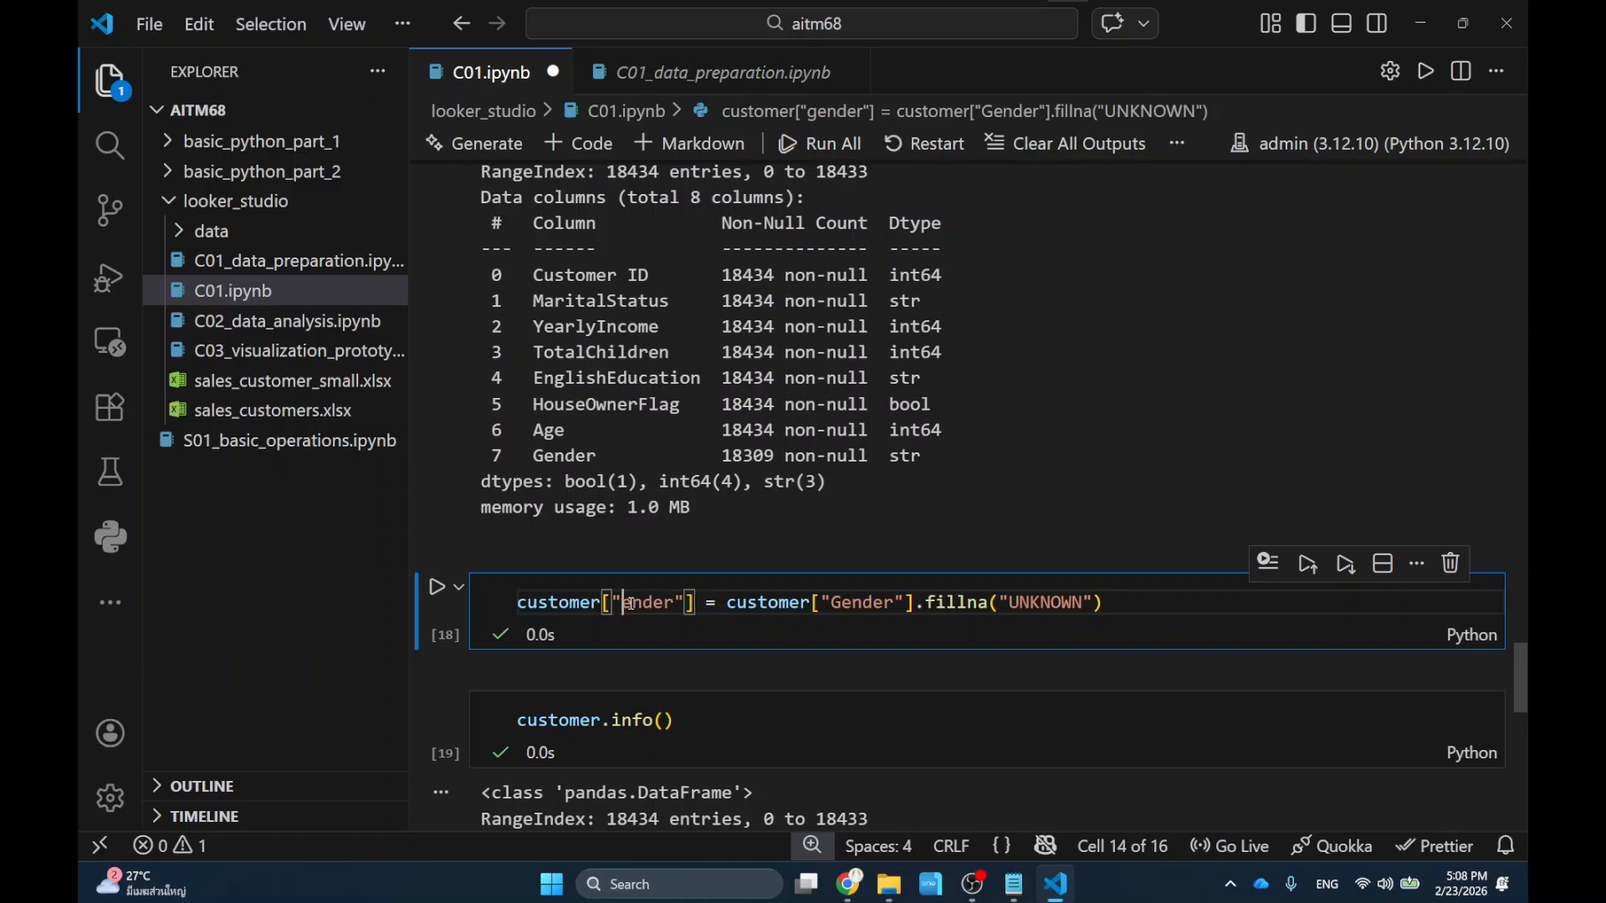
pyautogui.hotkey('ctrl', 's')
# Rerun the customers.xlsx import, its info() cell, the Gender fillna cell and the final customer.info() cell in order.
pyautogui.scroll(5, 706, 557)
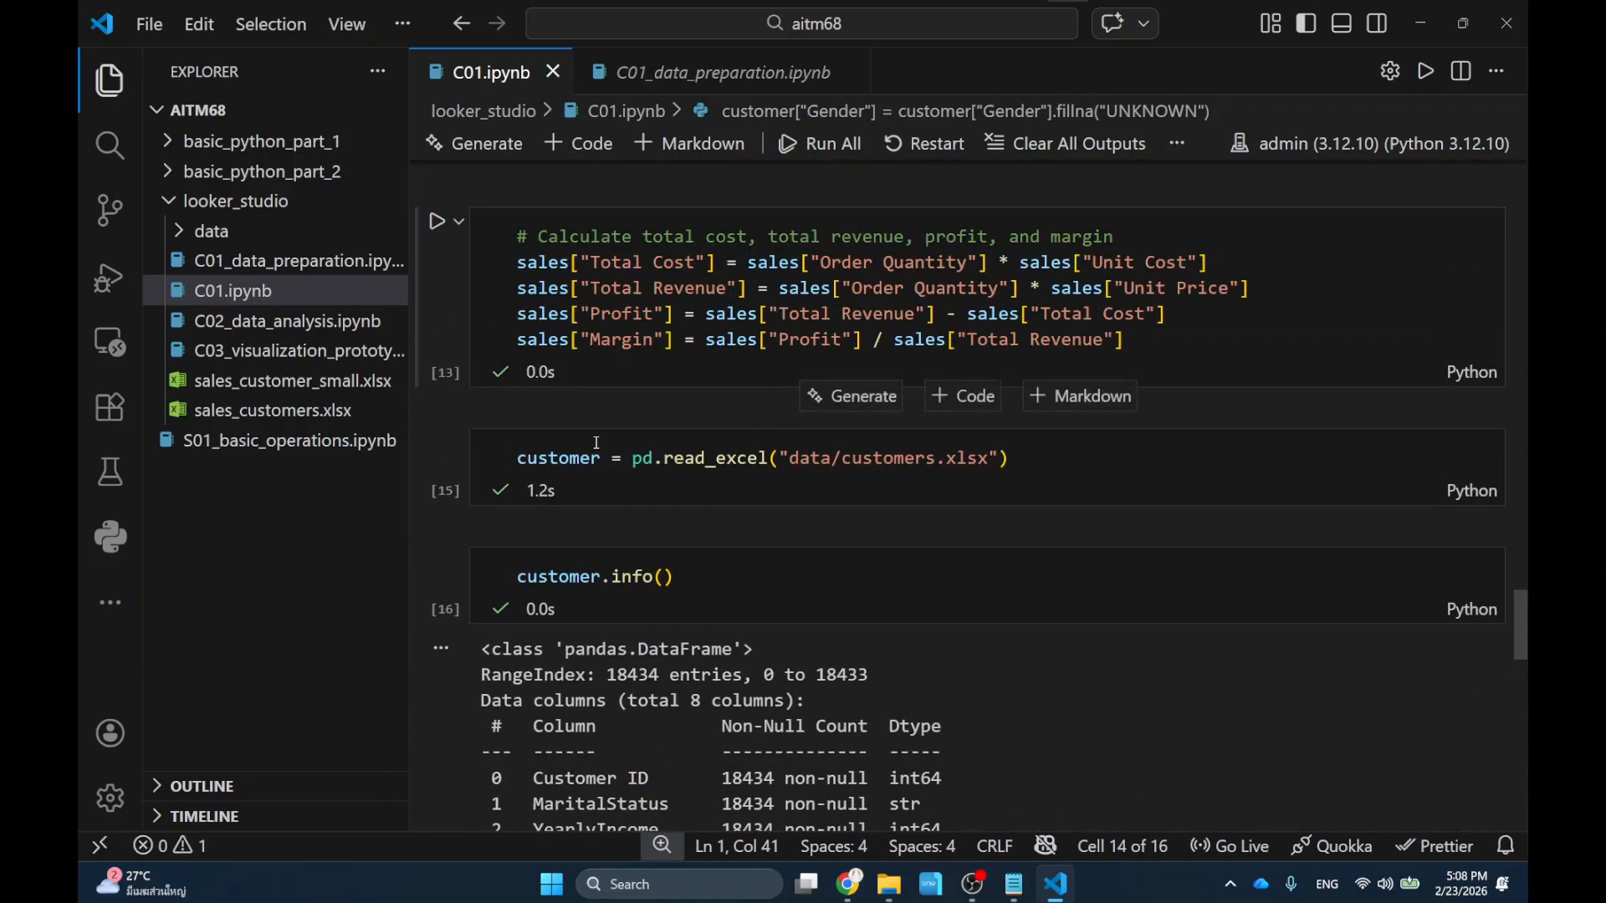
pyautogui.click(430, 445)
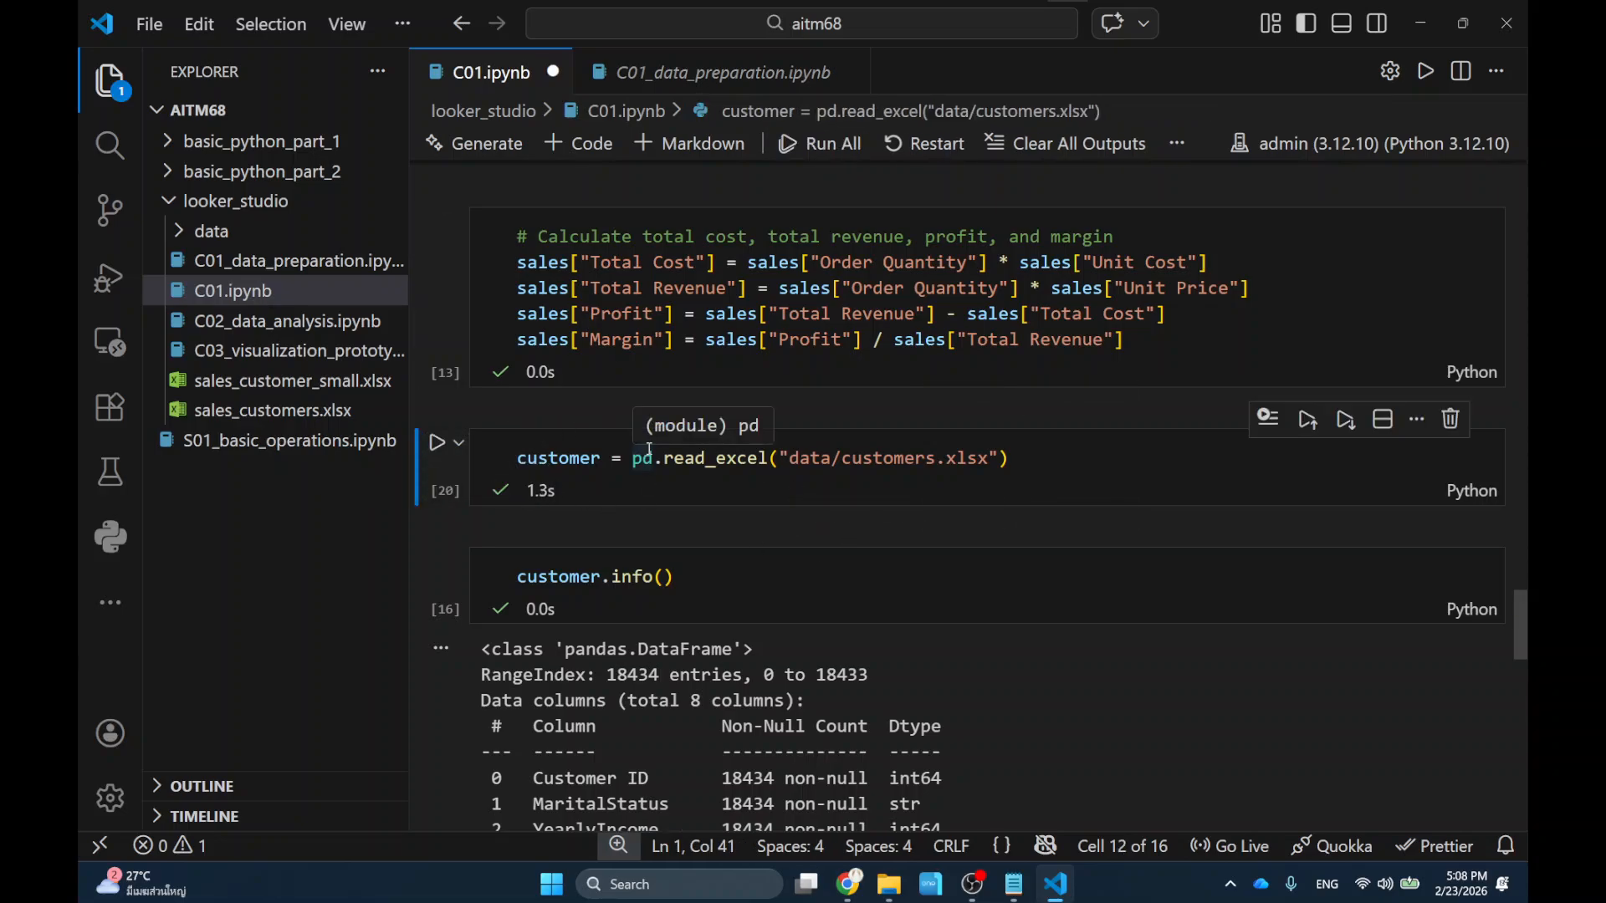
pyautogui.click(436, 560)
pyautogui.scroll(-3, 592, 562)
pyautogui.scroll(-2, 560, 592)
pyautogui.click(438, 632)
pyautogui.scroll(-2, 438, 631)
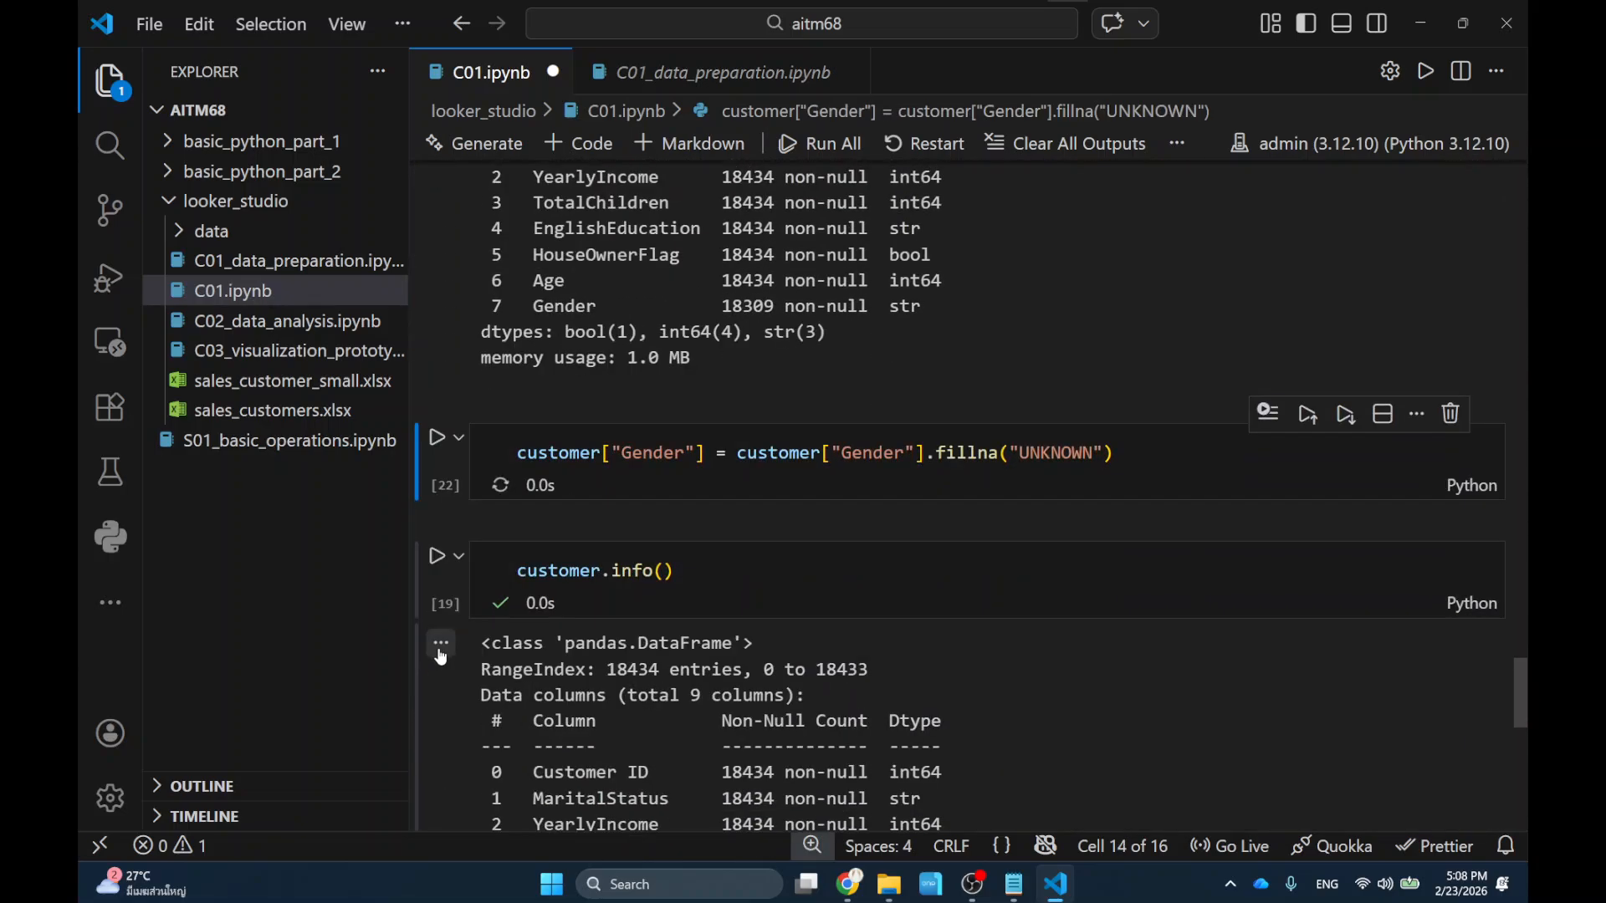
pyautogui.click(436, 559)
pyautogui.scroll(-3, 566, 615)
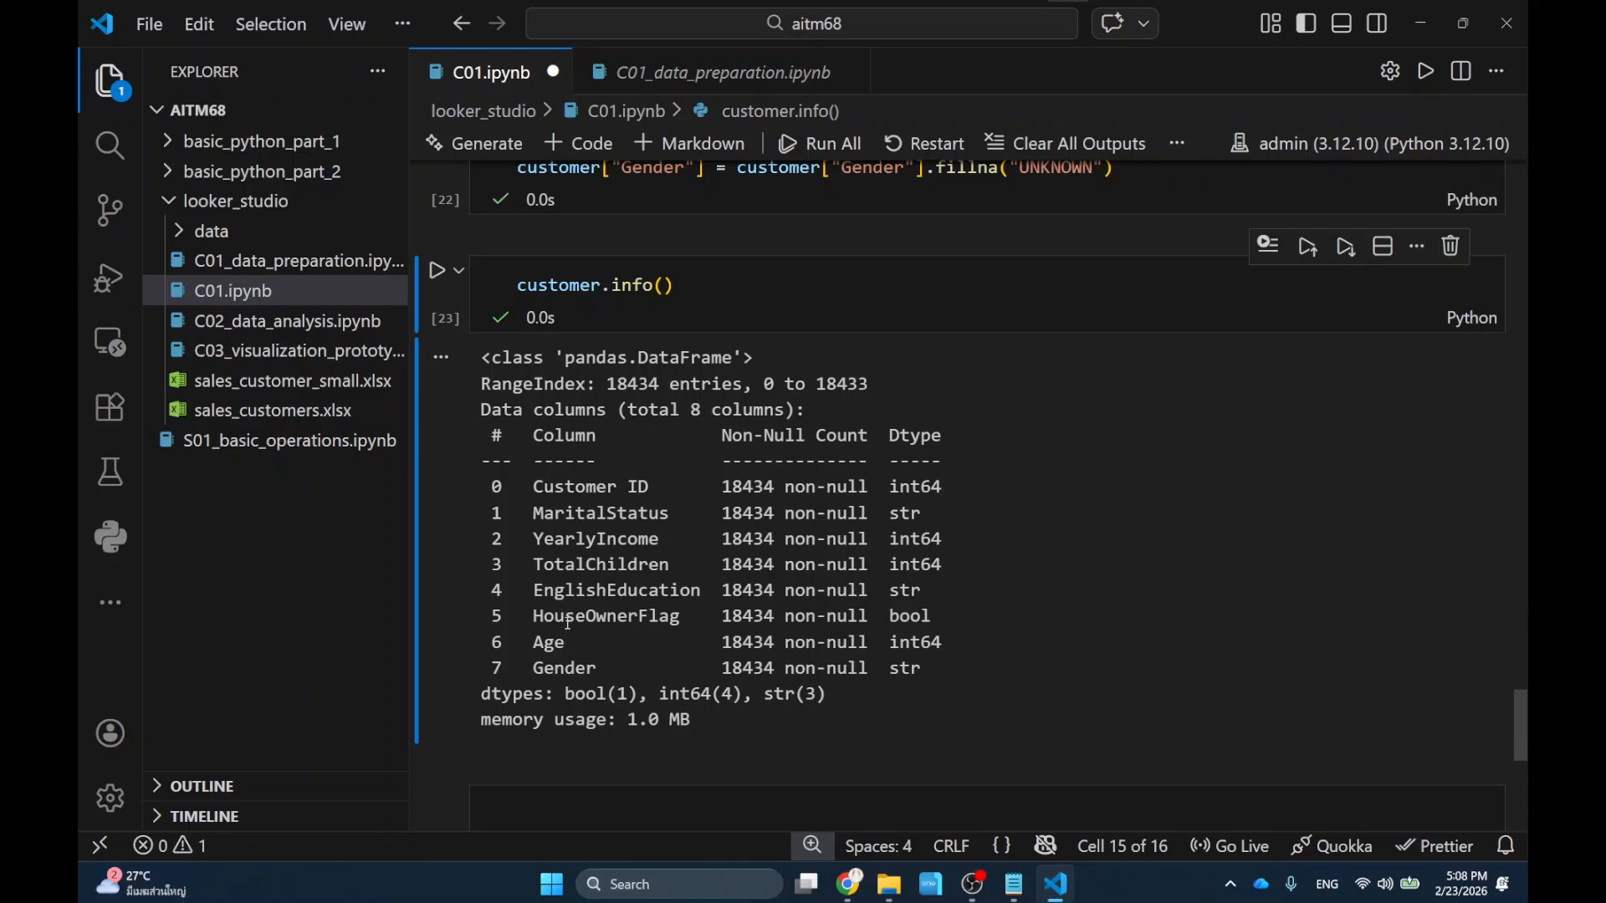
pyautogui.moveTo(459, 644); pyautogui.dragTo(1022, 693)
pyautogui.scroll(-1, 1091, 765)
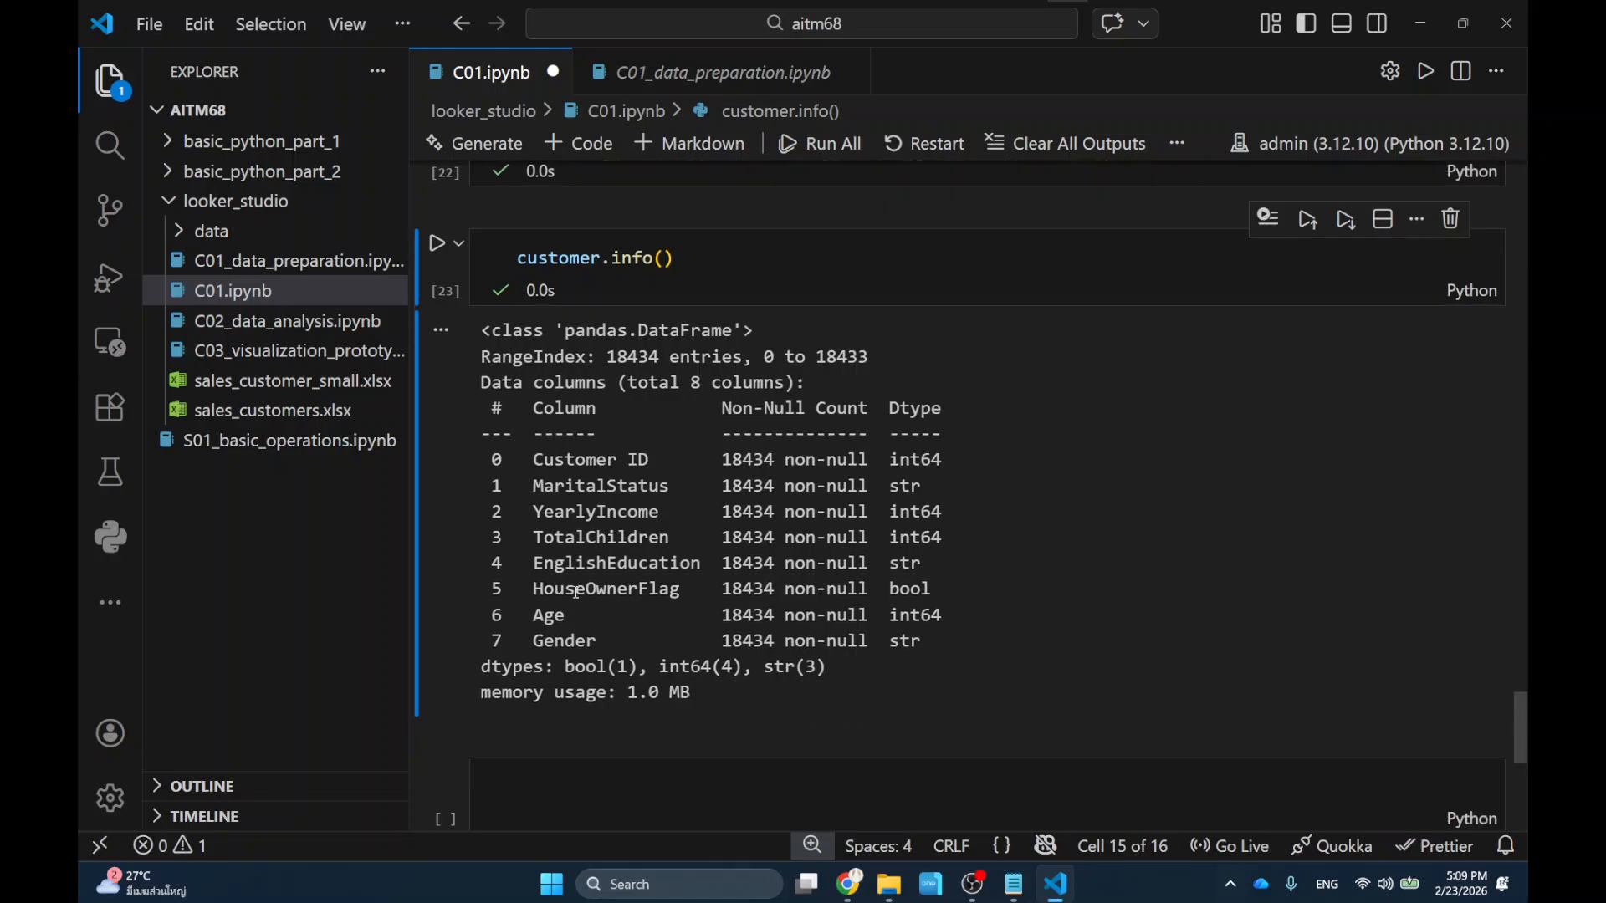
# Write customer["Gender"].value_counts() in the empty cell at the end of the notebook and run it.
pyautogui.click(590, 751)
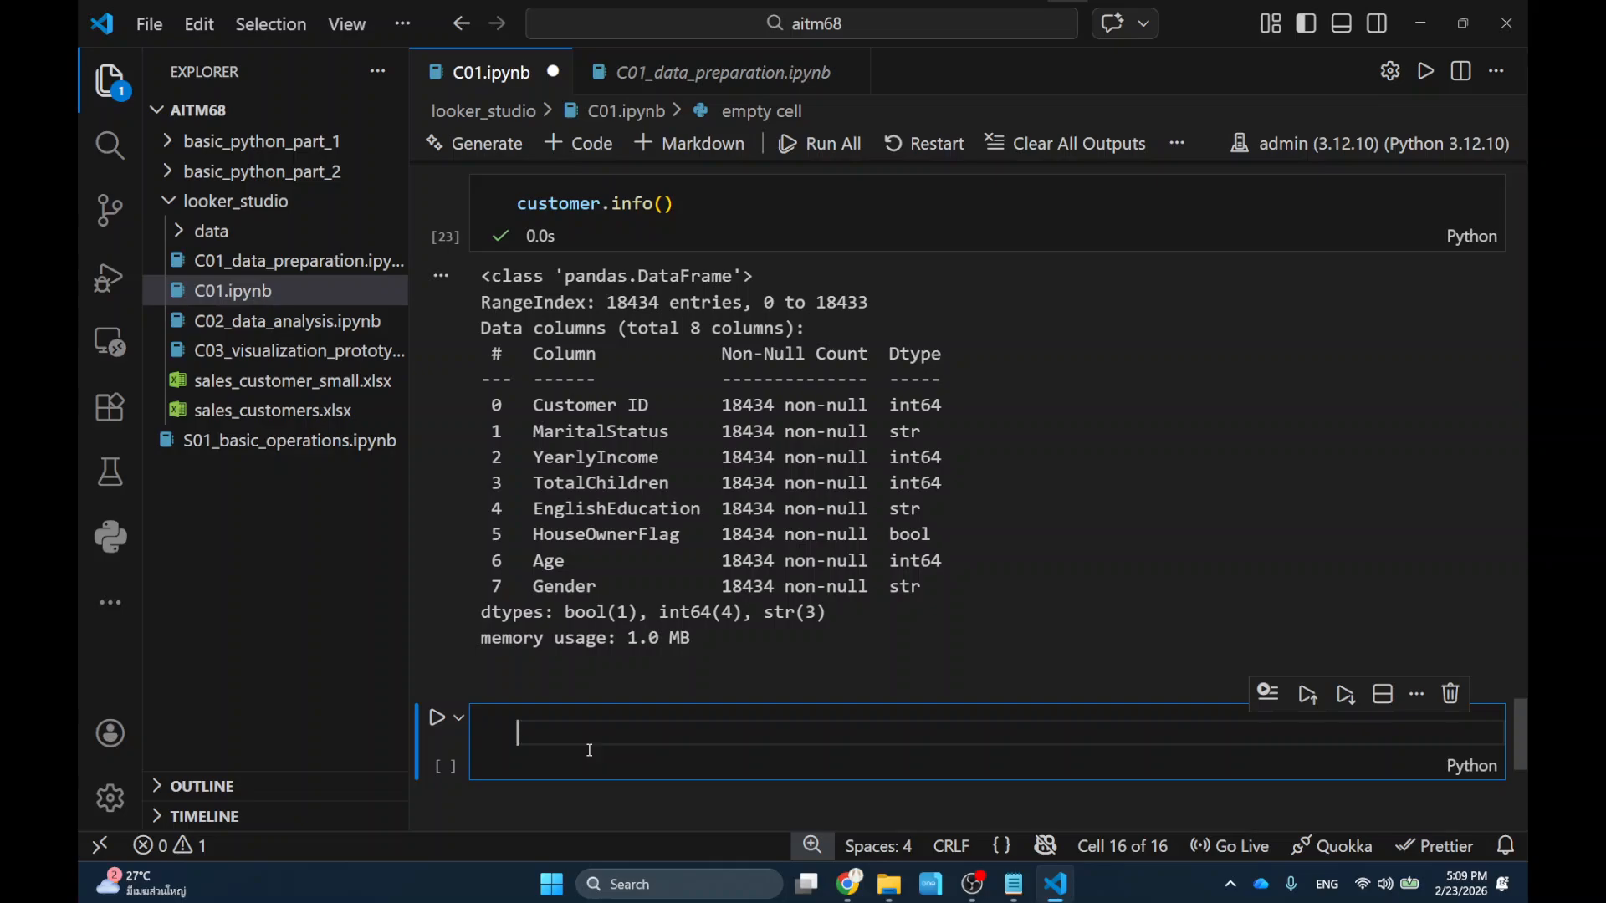
pyautogui.write('customer')
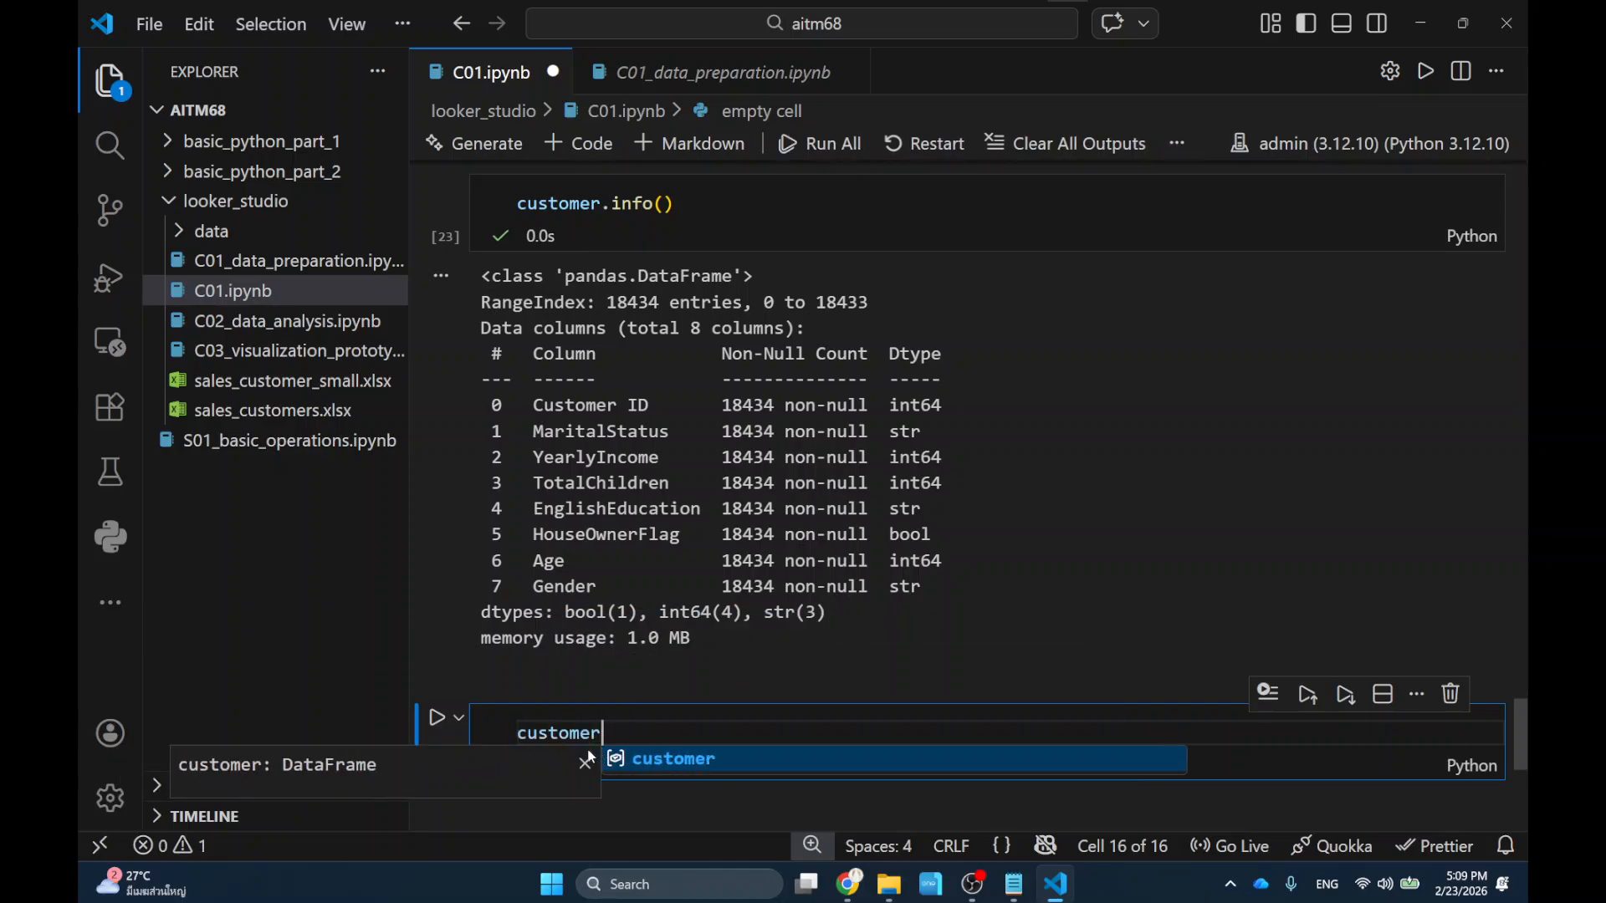
pyautogui.write('["Gender')
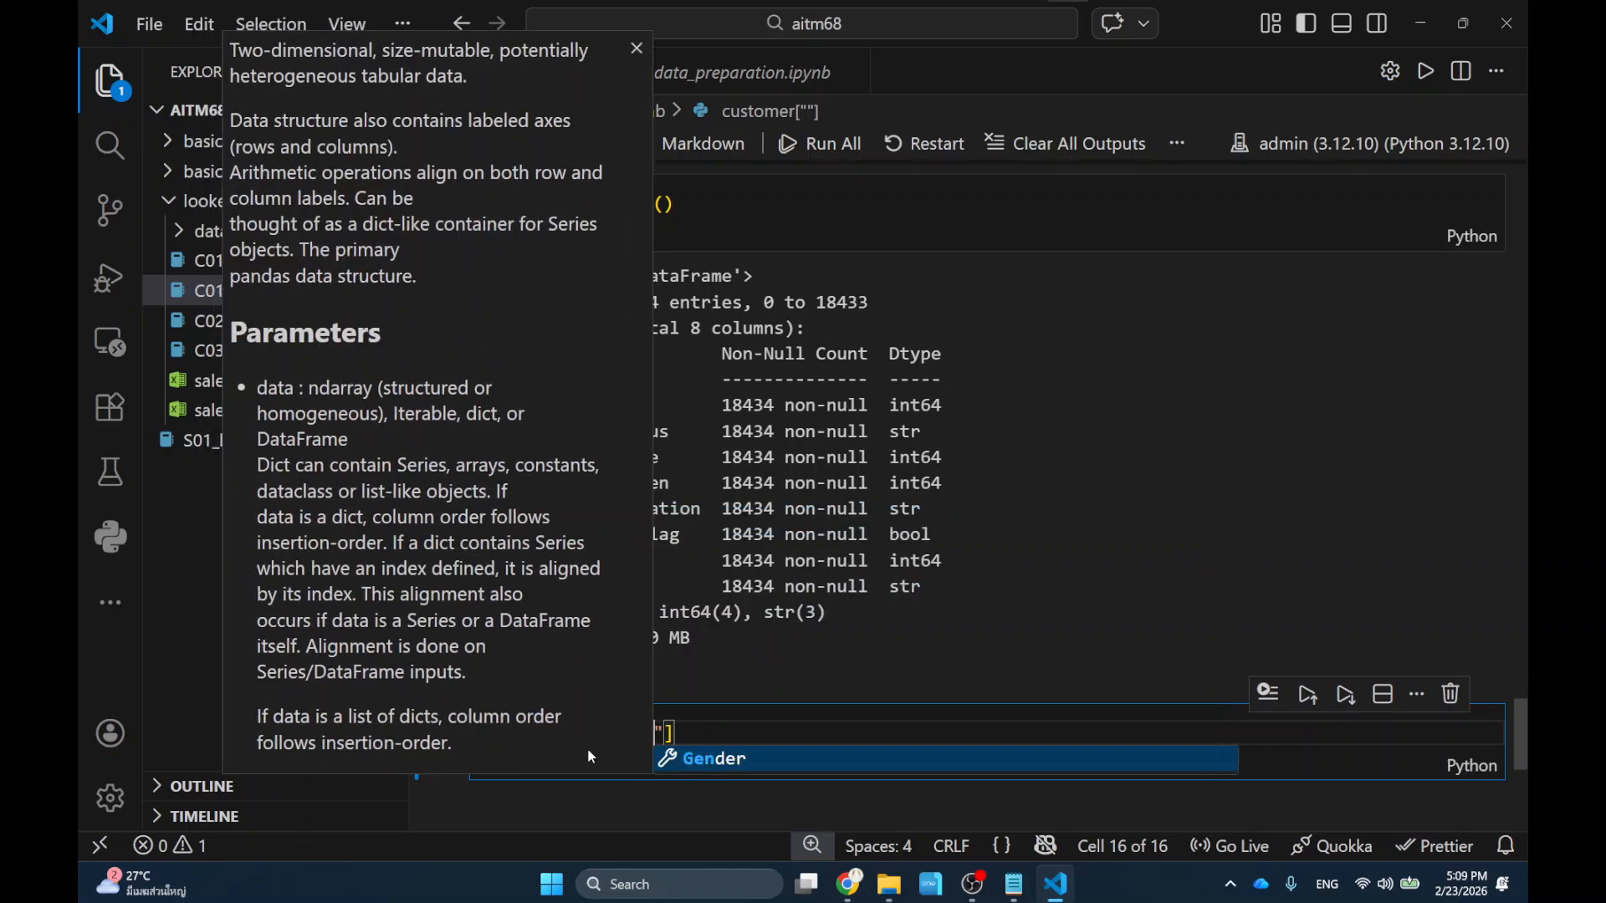
pyautogui.press('End')
pyautogui.write('.')
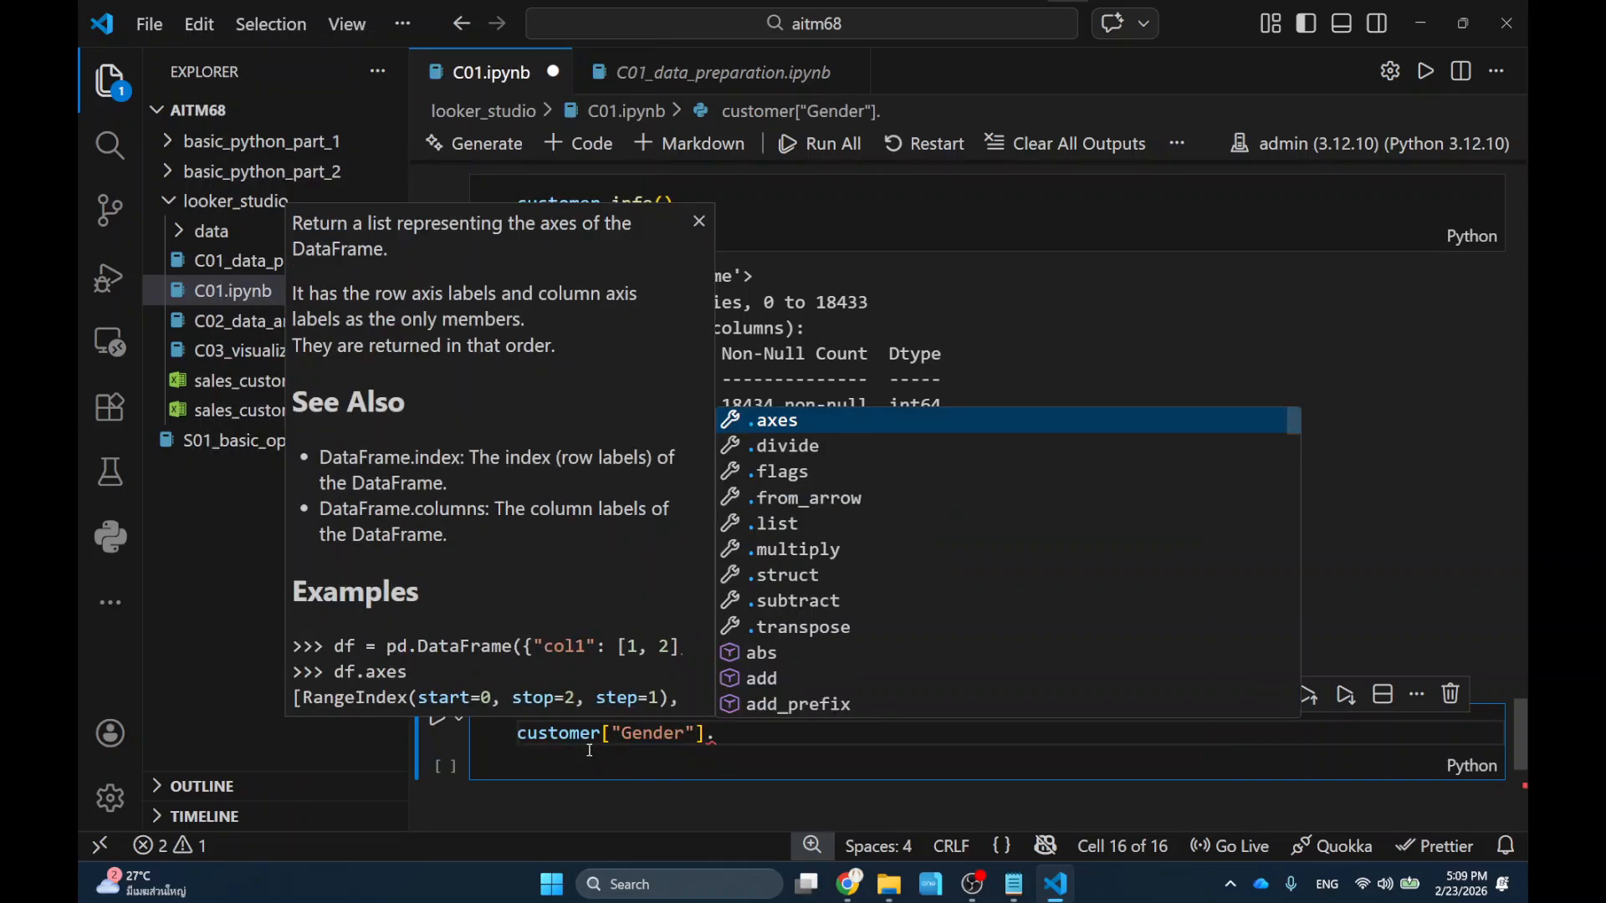
pyautogui.write('value')
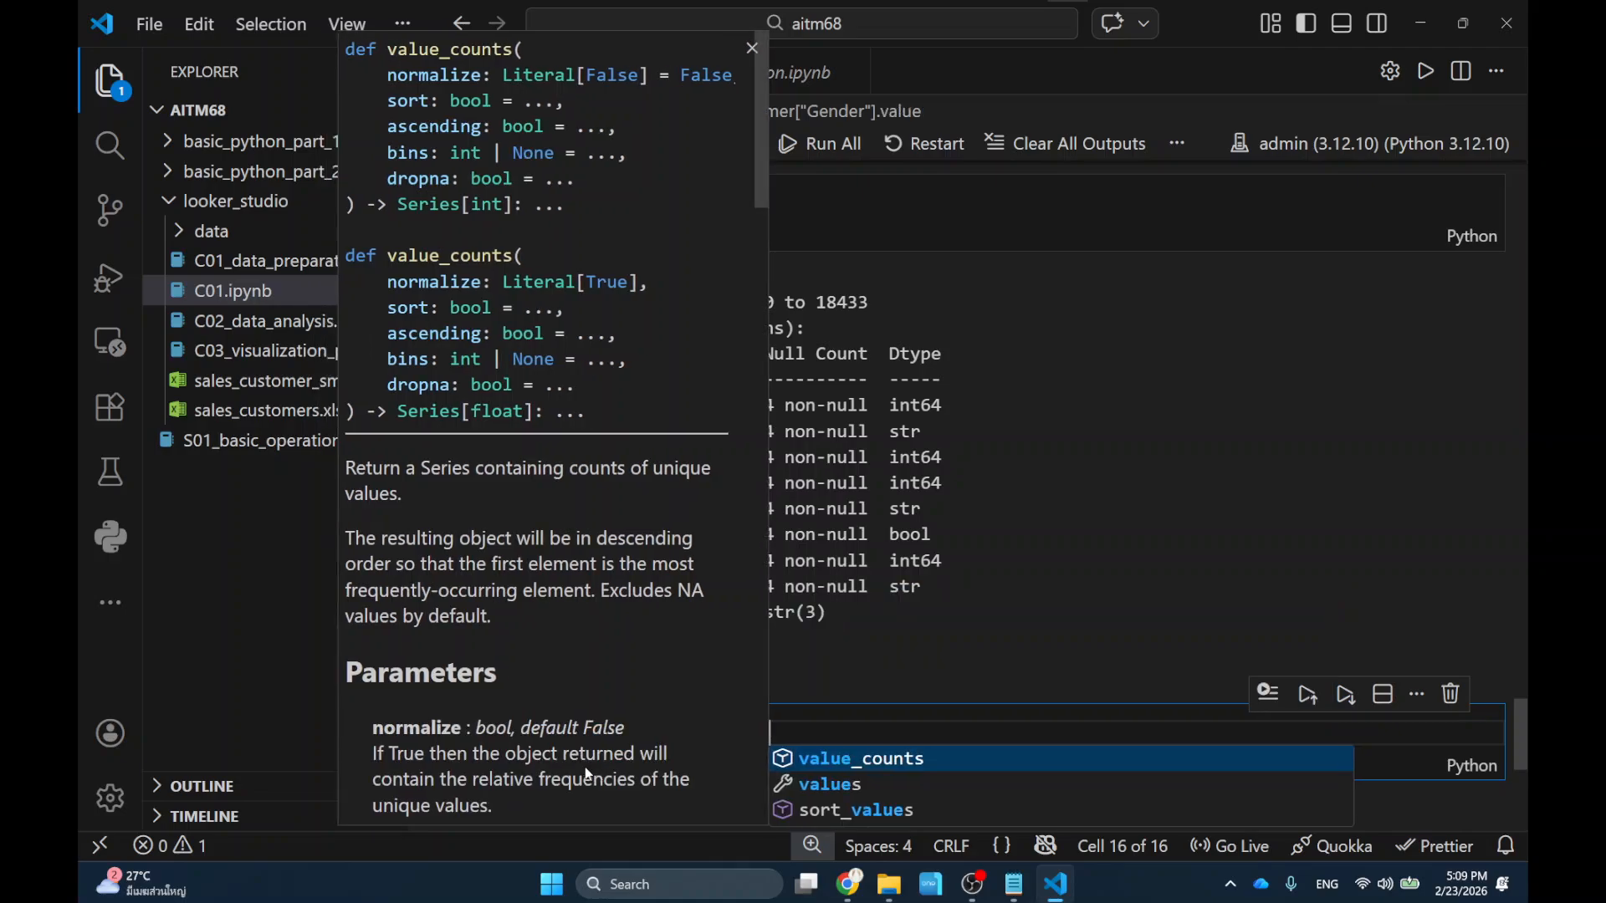
pyautogui.press('Tab')
pyautogui.write('(')
pyautogui.hotkey('shift', 'Return')
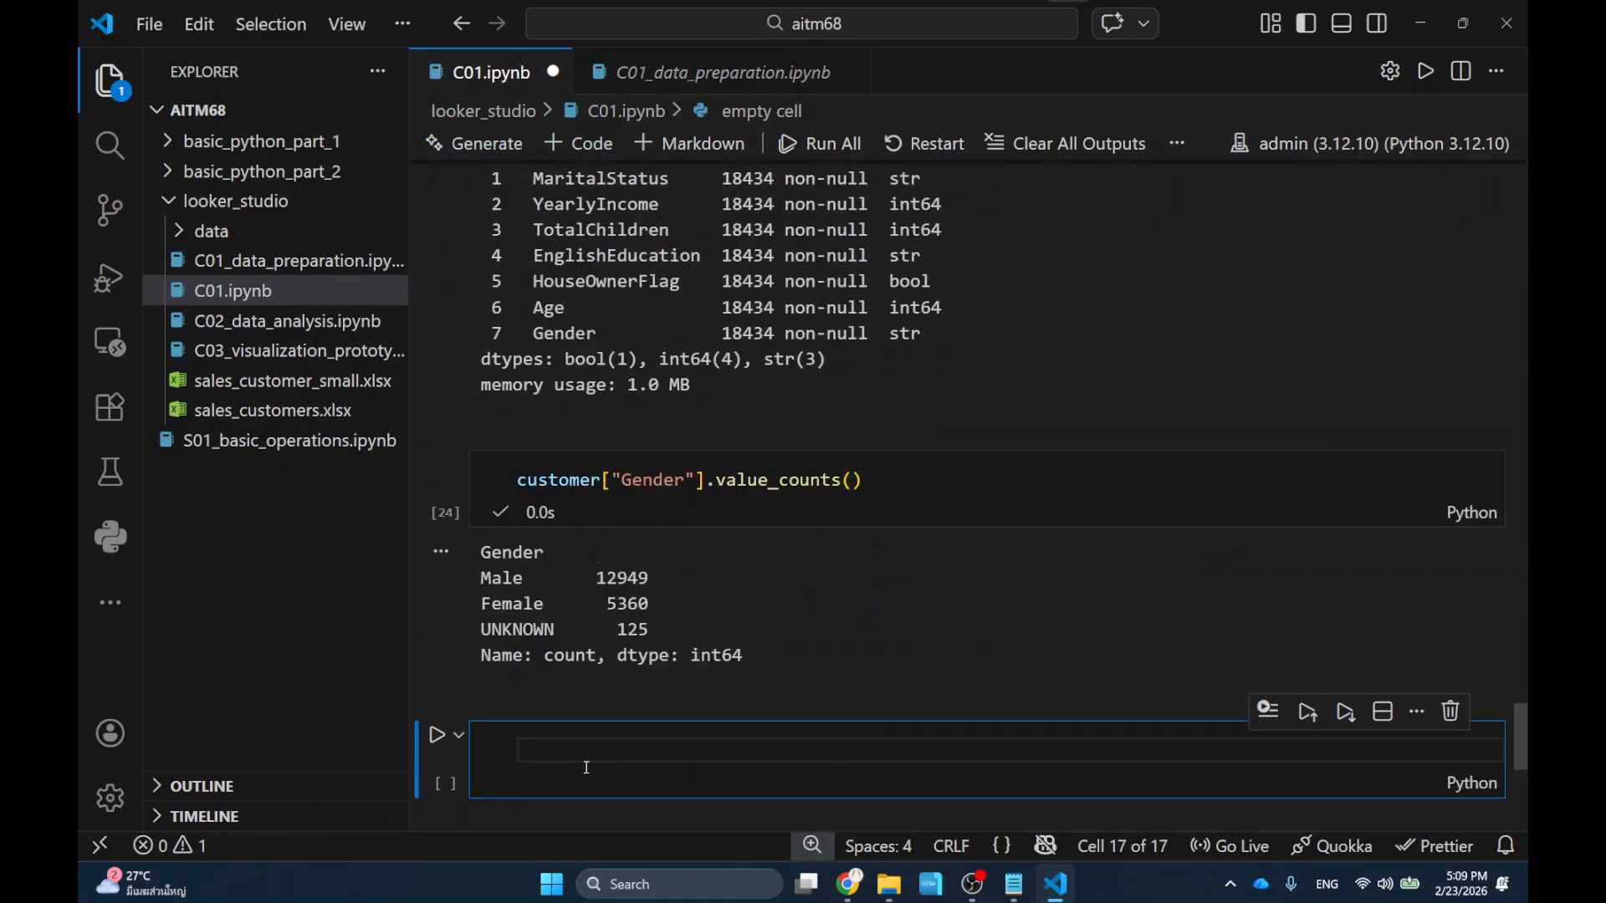
pyautogui.moveTo(456, 605)
pyautogui.mouseDown()
pyautogui.moveTo(695, 667)
pyautogui.moveTo(701, 650)
pyautogui.mouseUp()
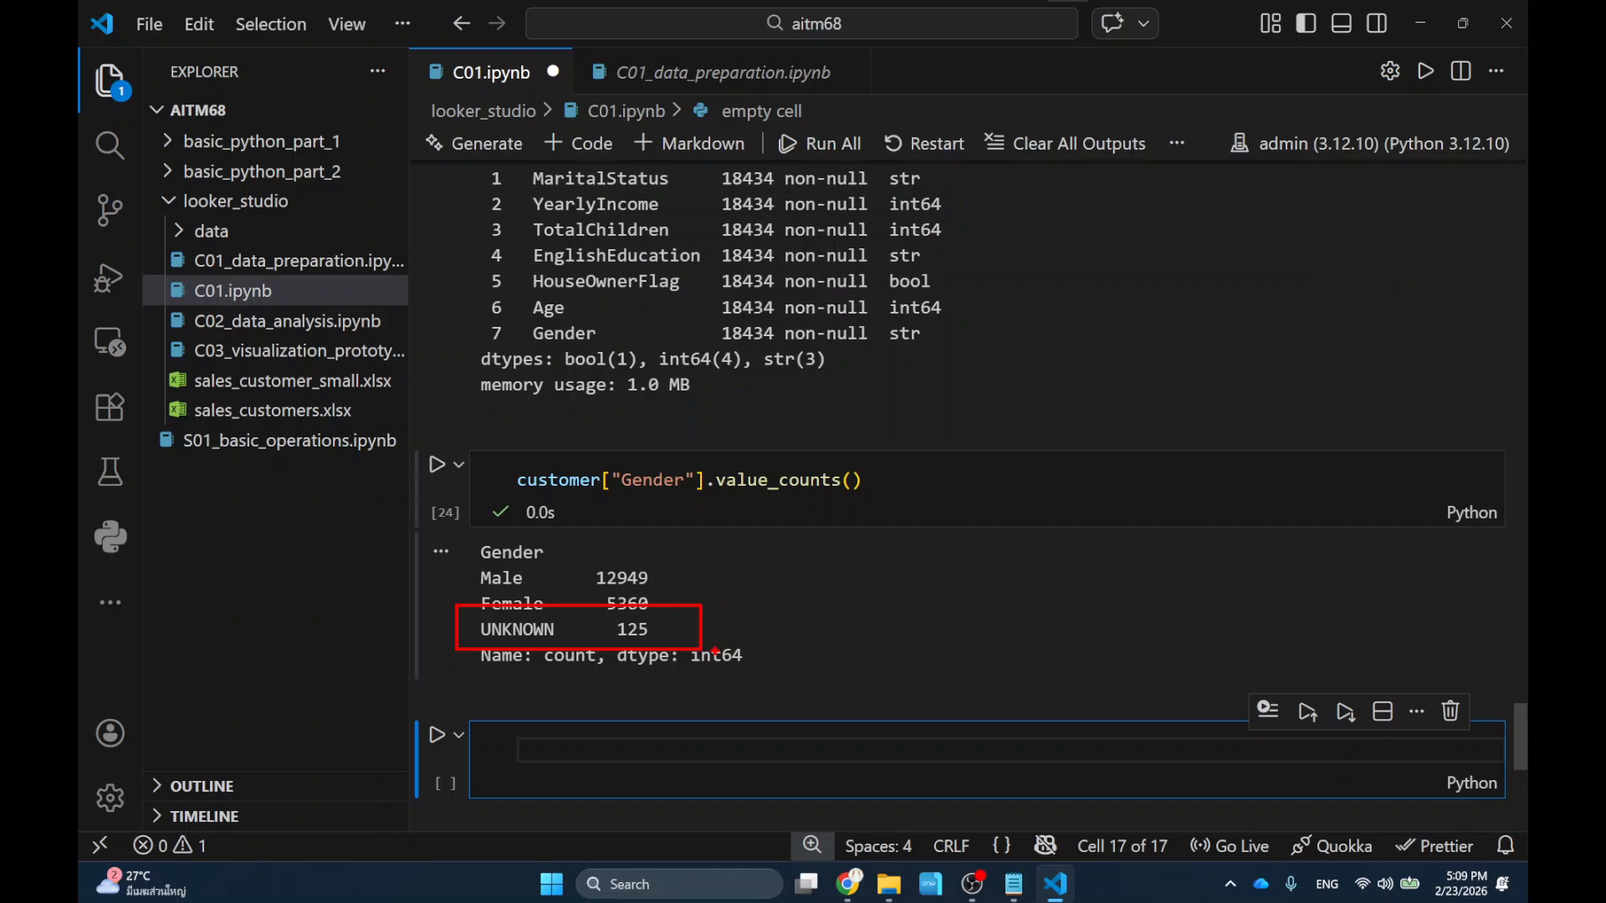
pyautogui.press('Escape')
pyautogui.write('``')
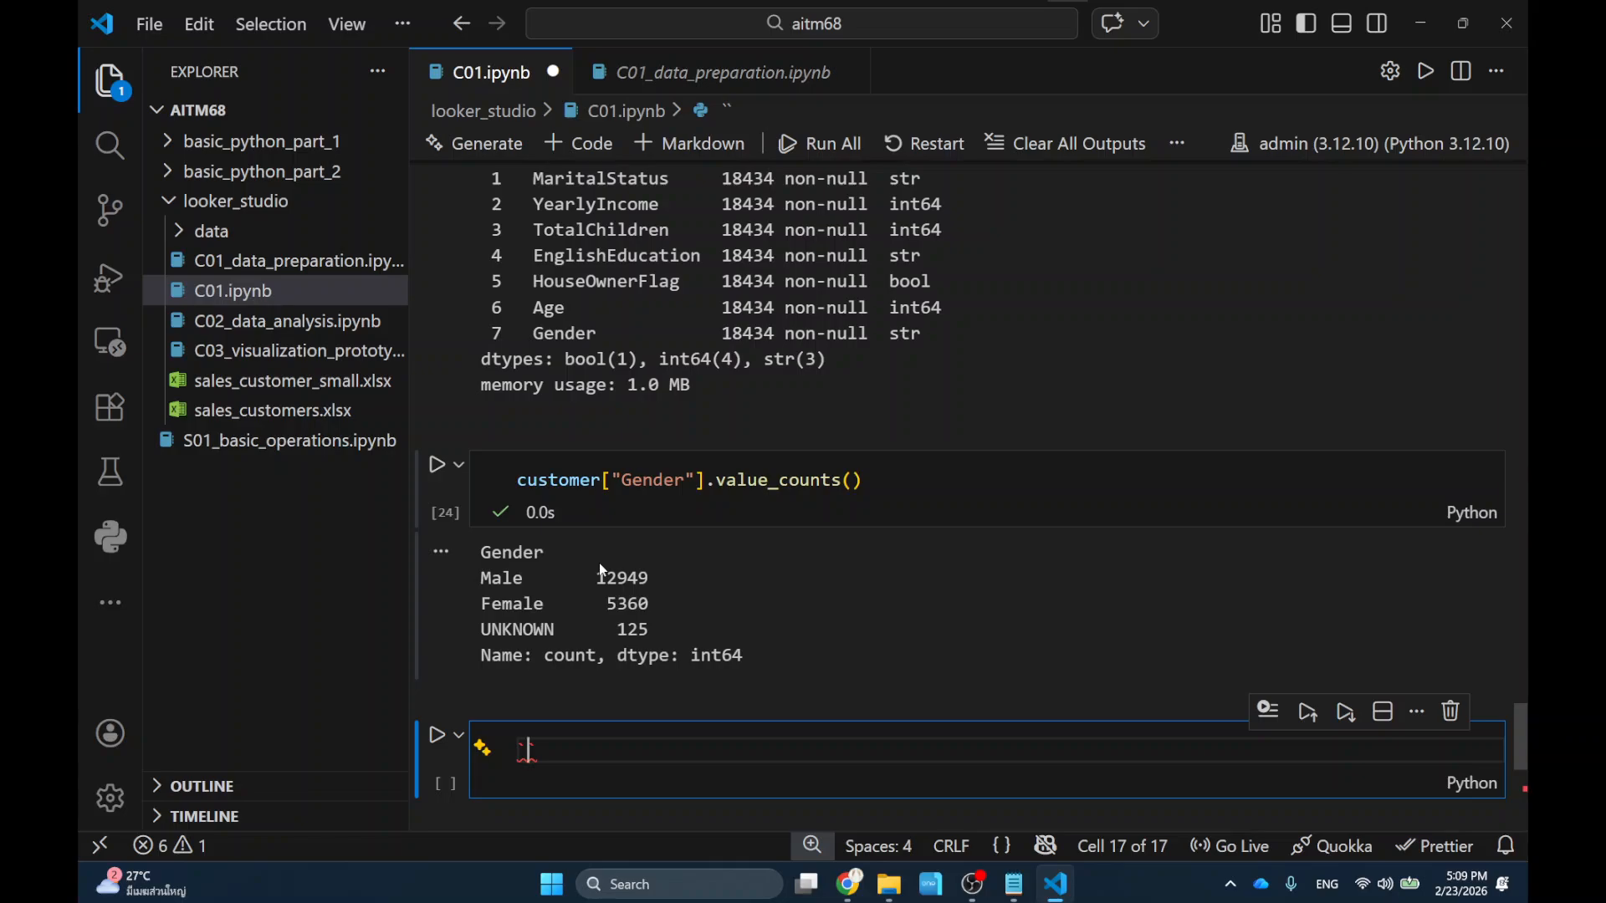
pyautogui.press('BackSpace')
pyautogui.press('BackSpace')
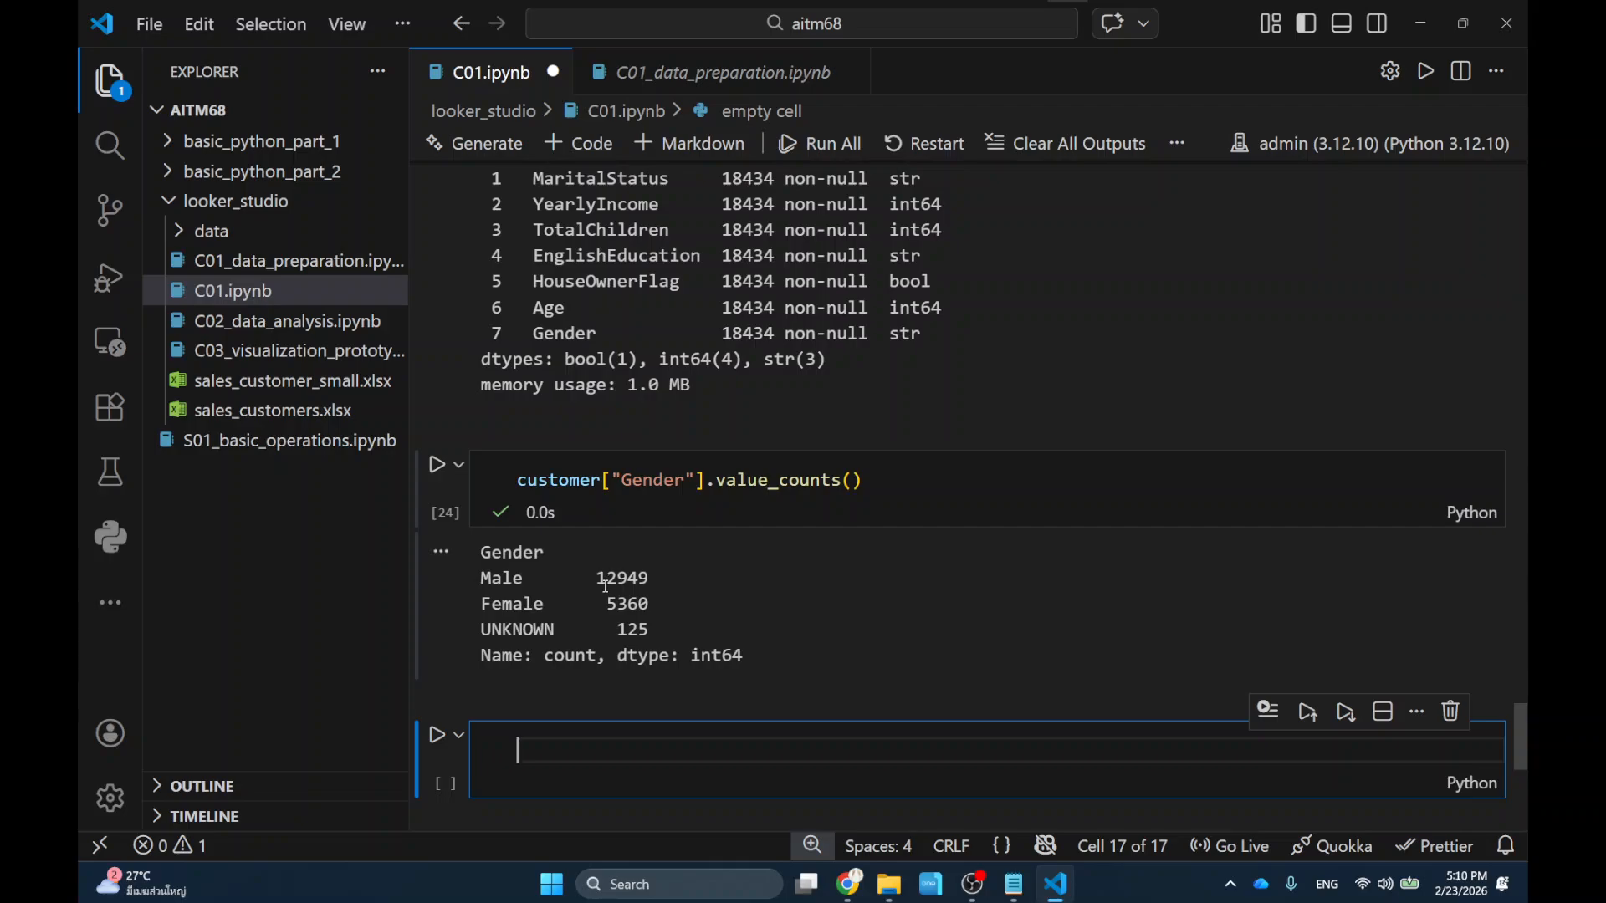
# Copy the age_group function with its comment from C01_data_preparation.ipynb, excluding the apply line, and return to C01.ipynb.
pyautogui.click(720, 77)
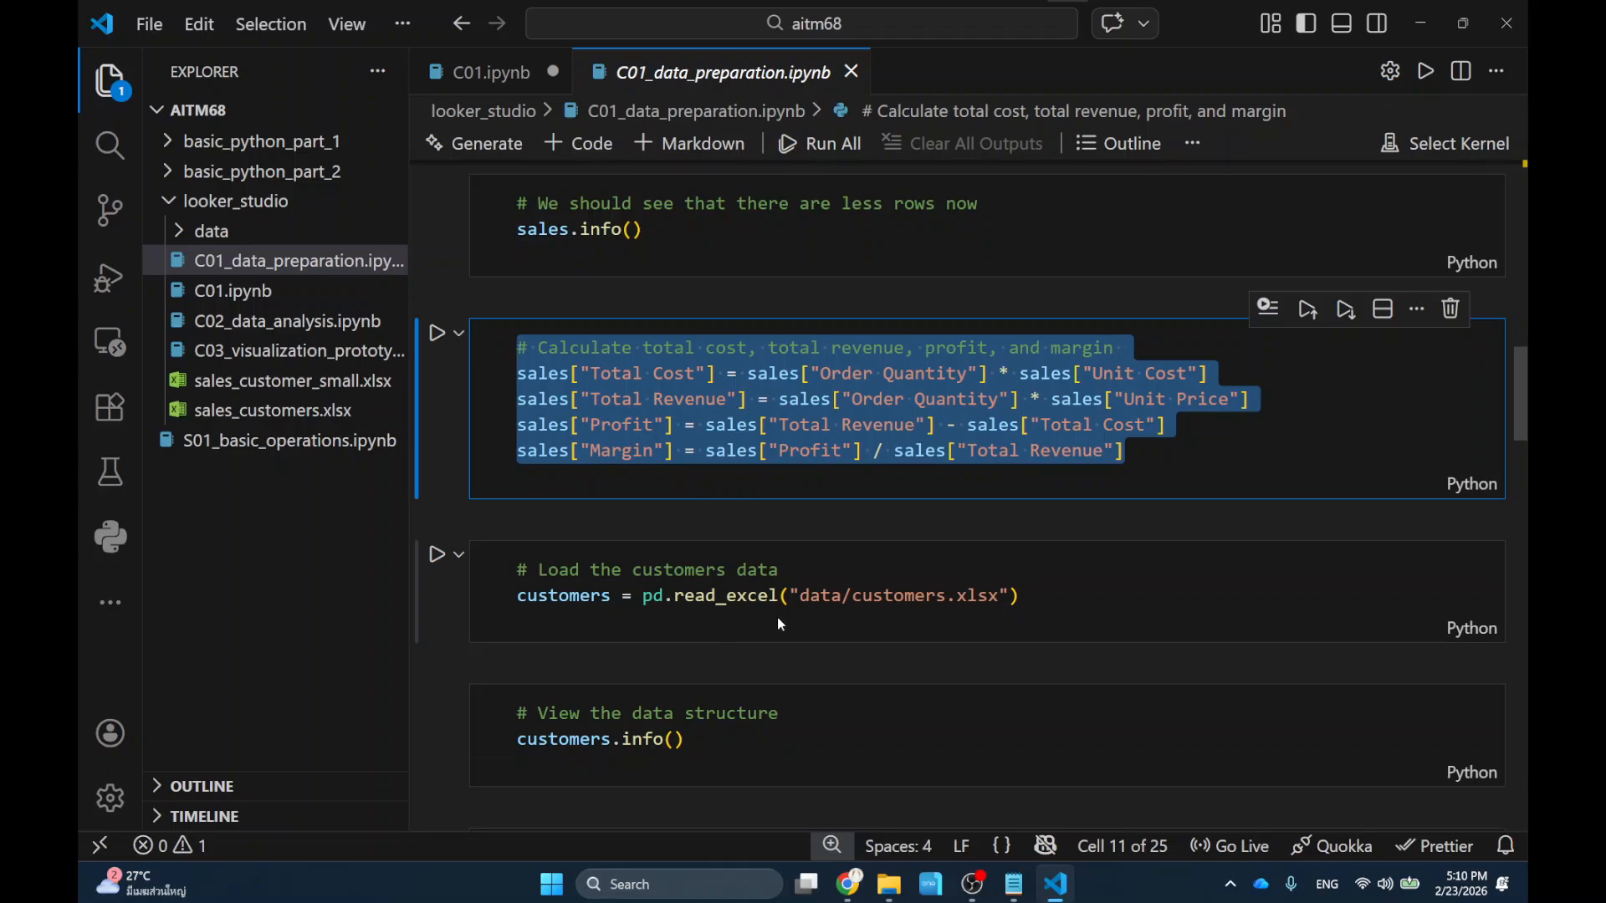
pyautogui.scroll(-10, 828, 527)
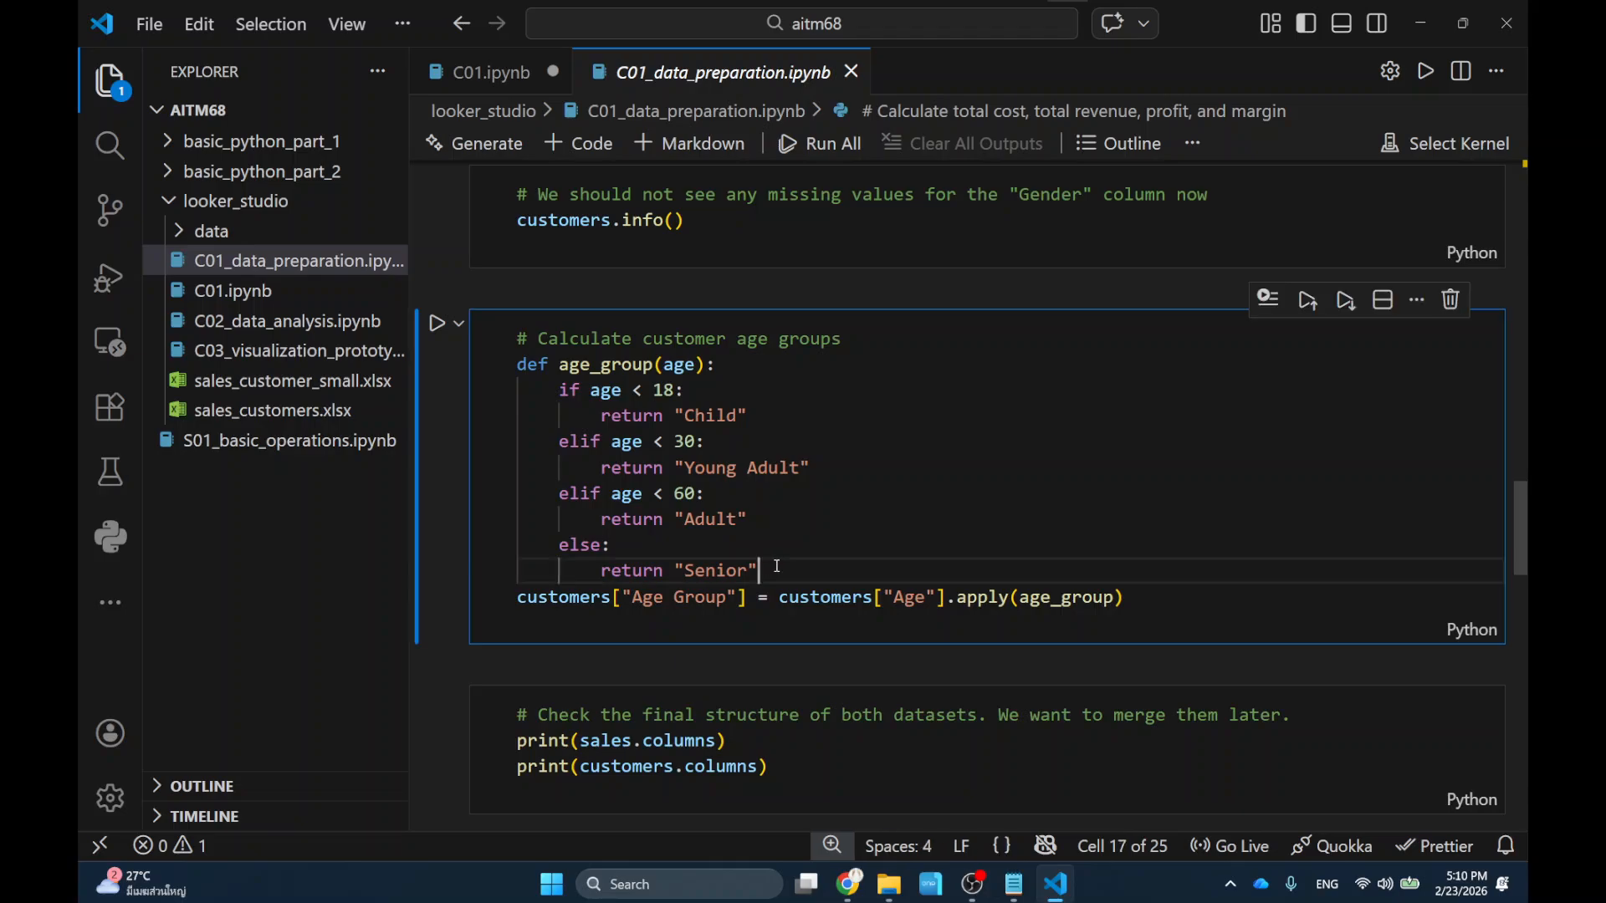
pyautogui.moveTo(771, 570); pyautogui.dragTo(517, 338)
pyautogui.hotkey('ctrl', 'c')
pyautogui.click(513, 84)
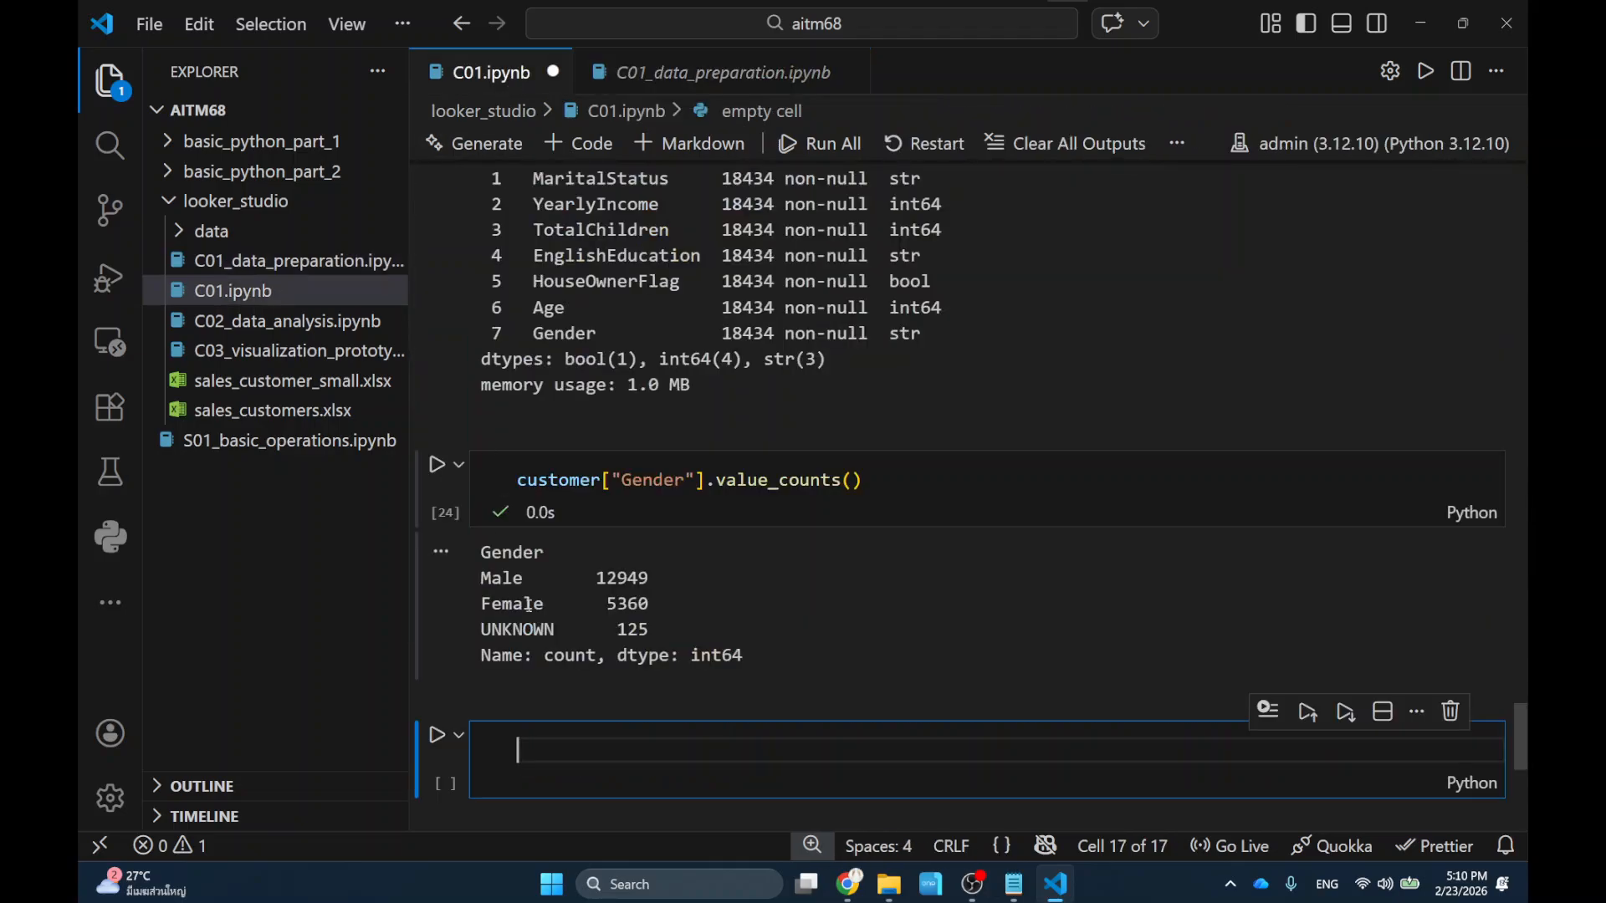
# Paste the copied age_group function with its comment into the empty cell at the end of C01.ipynb.
pyautogui.hotkey('ctrl', 'v')
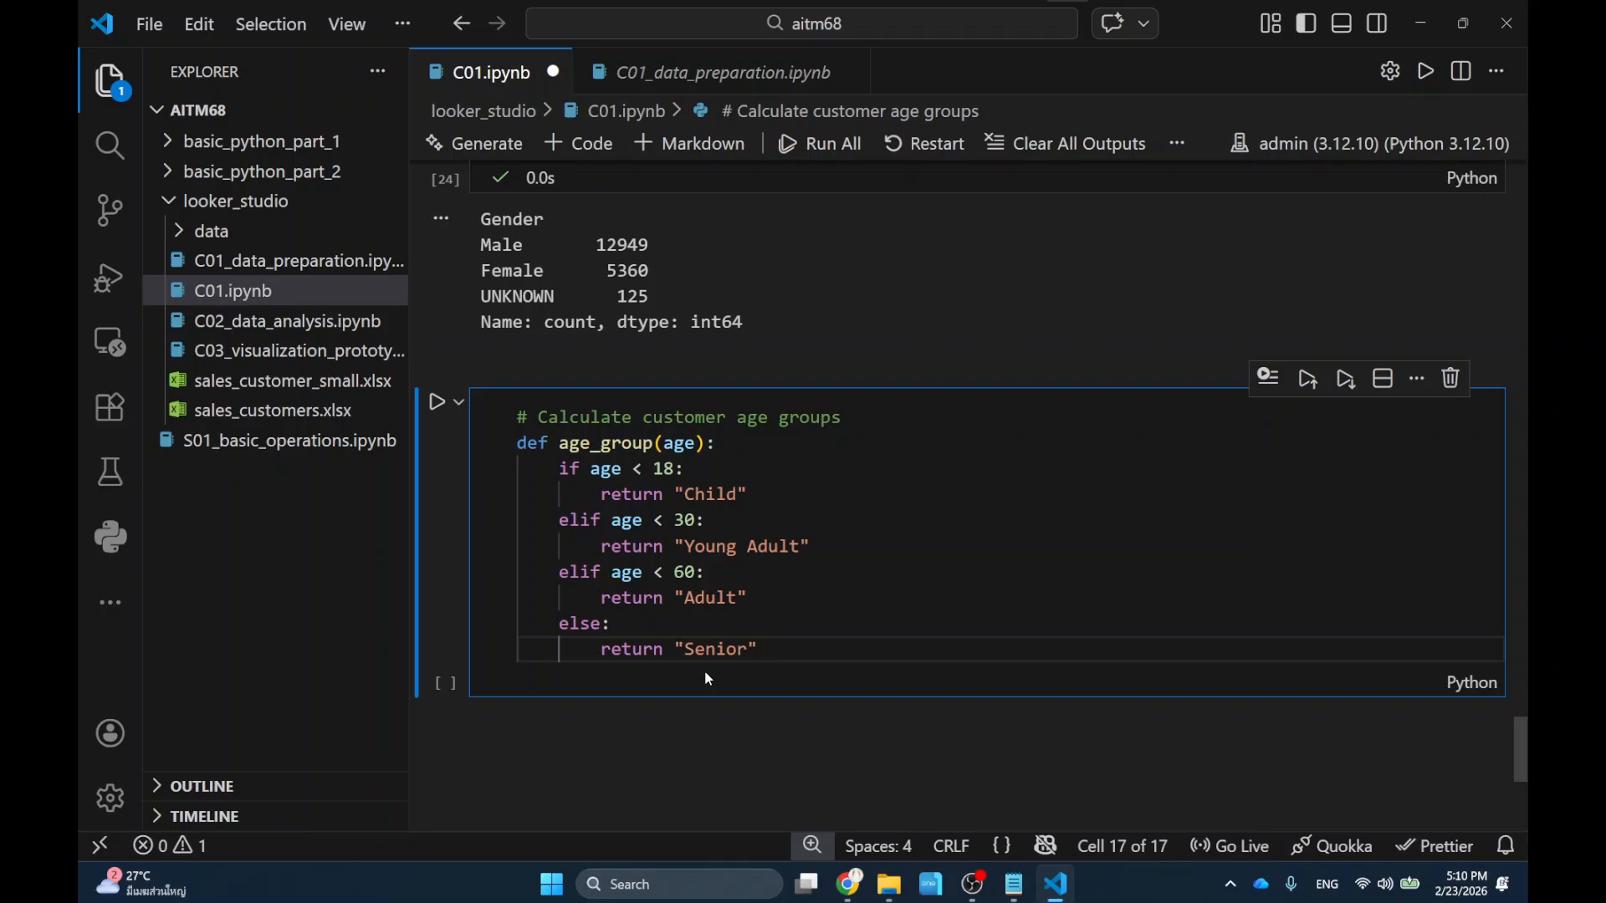
pyautogui.press('Return')
pyautogui.press('Return')
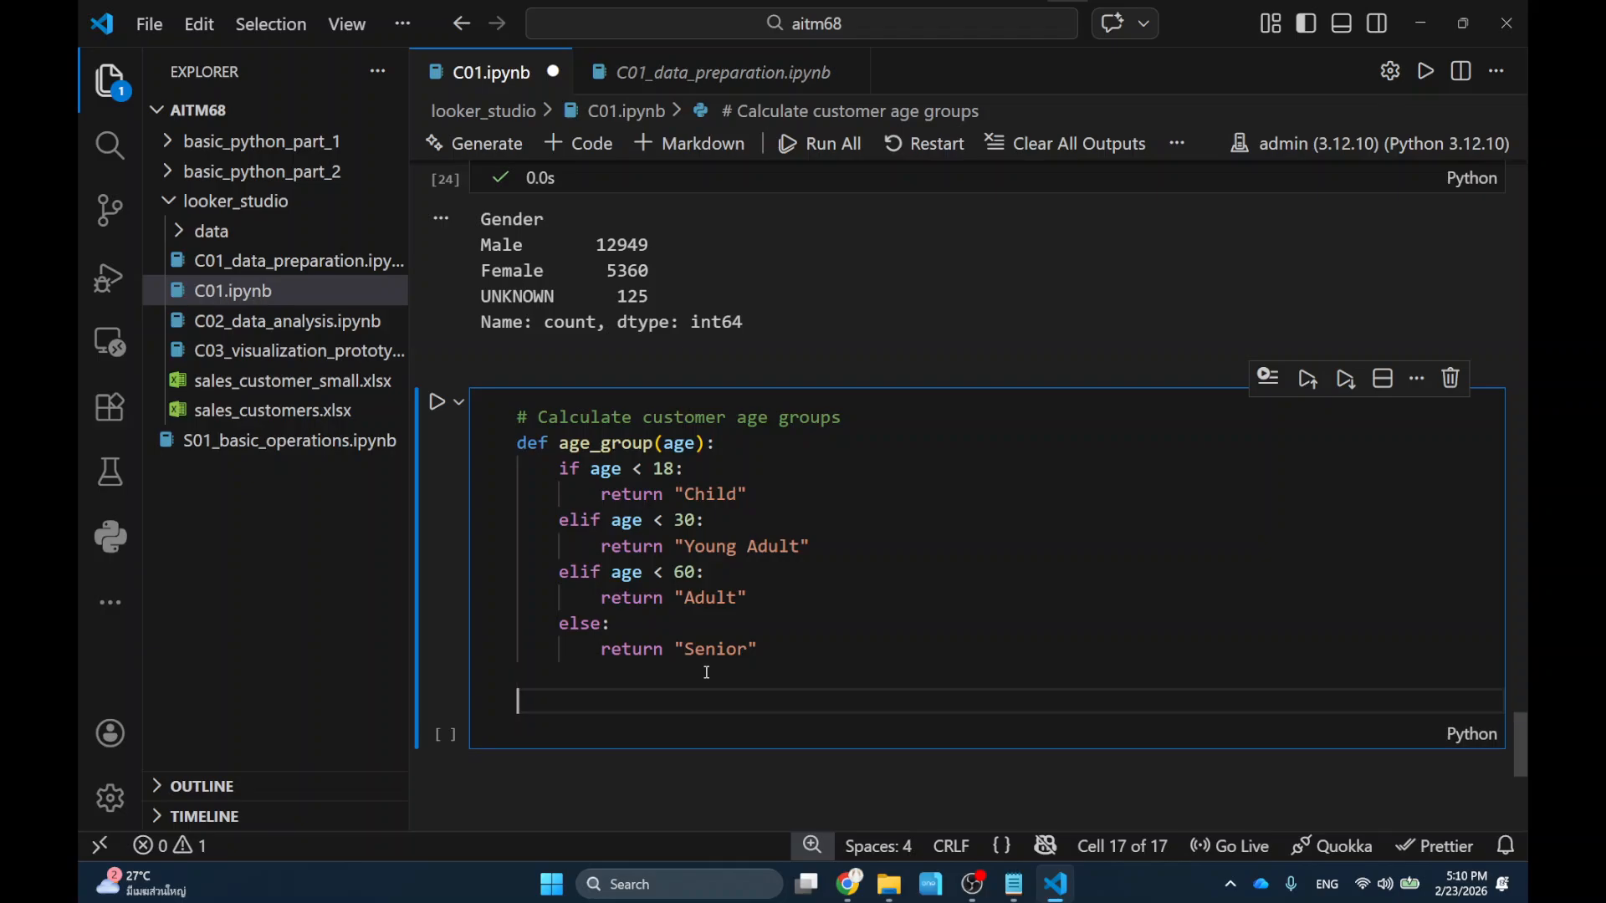
# Add the line customer["Age"].apply(age_group) below the age_group function and run the cell.
pyautogui.write('df')
pyautogui.write('[')
pyautogui.write('"Ag')
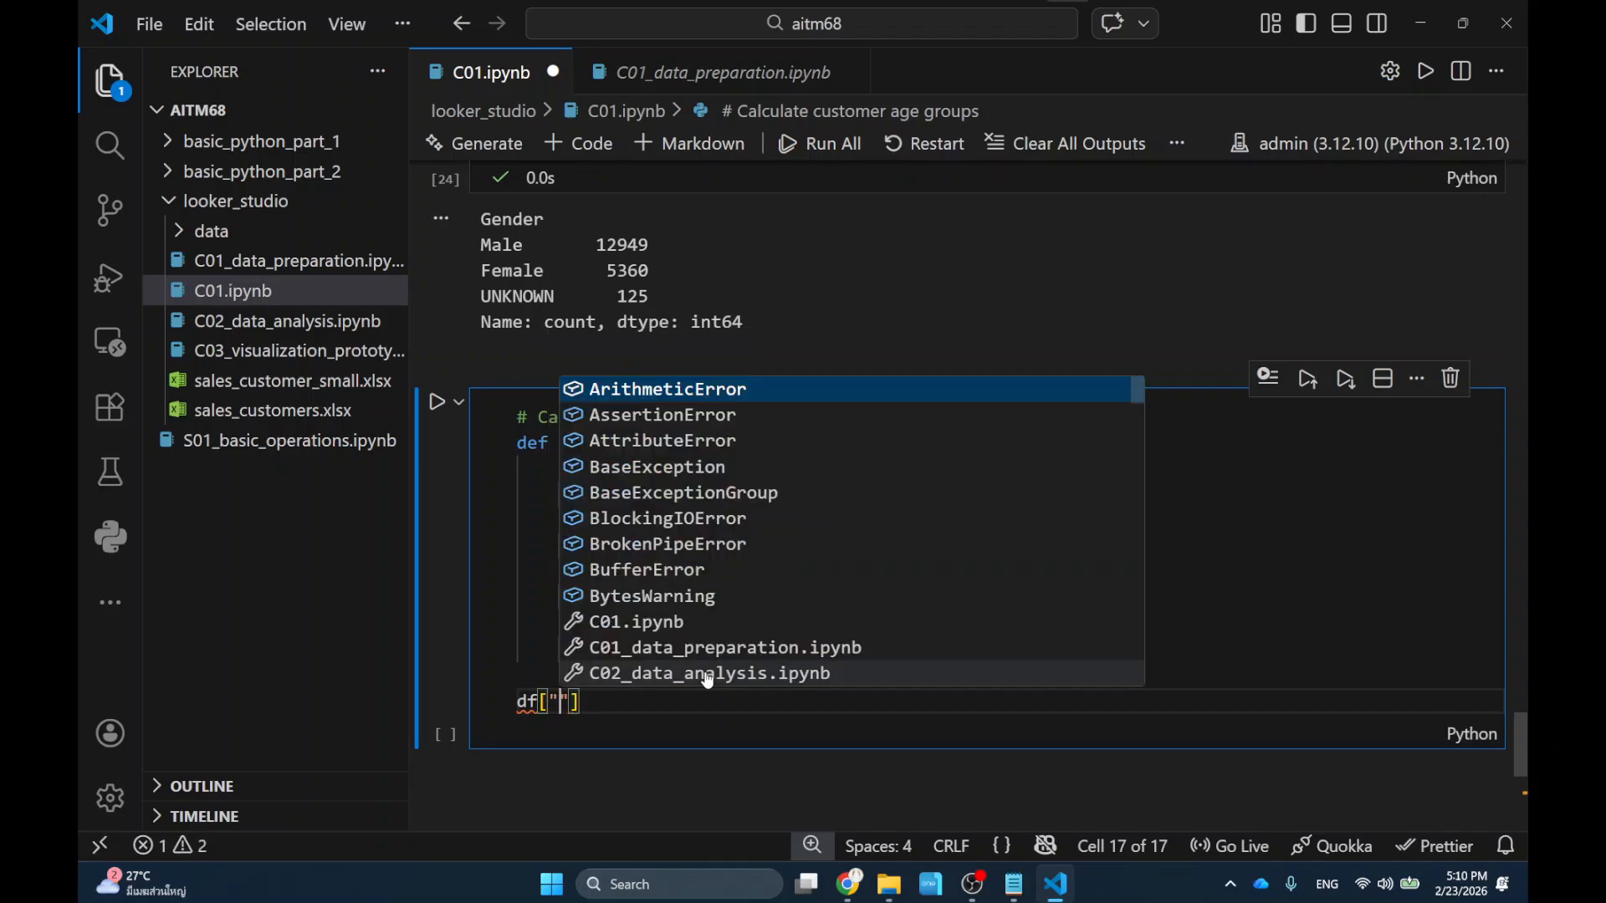
pyautogui.write('e')
pyautogui.press('BackSpace')
pyautogui.press('BackSpace')
pyautogui.press('BackSpace')
pyautogui.write('Age')
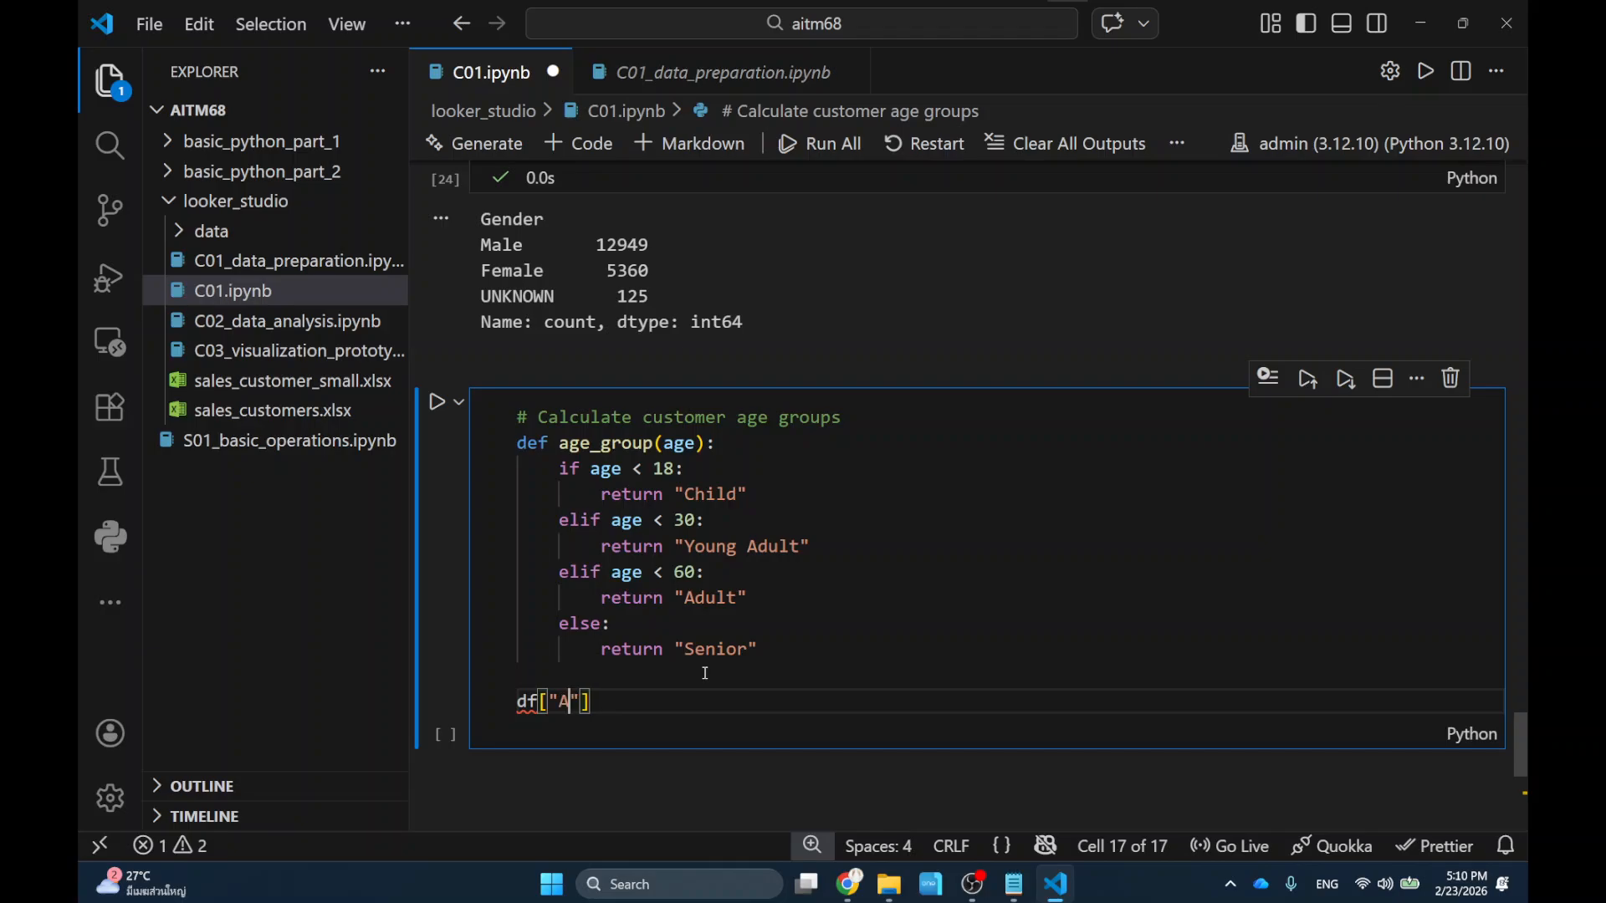
pyautogui.press('Home')
pyautogui.hotkey('shift', 'ctrl', 'Right')
pyautogui.press('BackSpace')
pyautogui.write('customer')
pyautogui.press('Right')
pyautogui.press('Right')
pyautogui.press('End')
pyautogui.write('.apply(age')
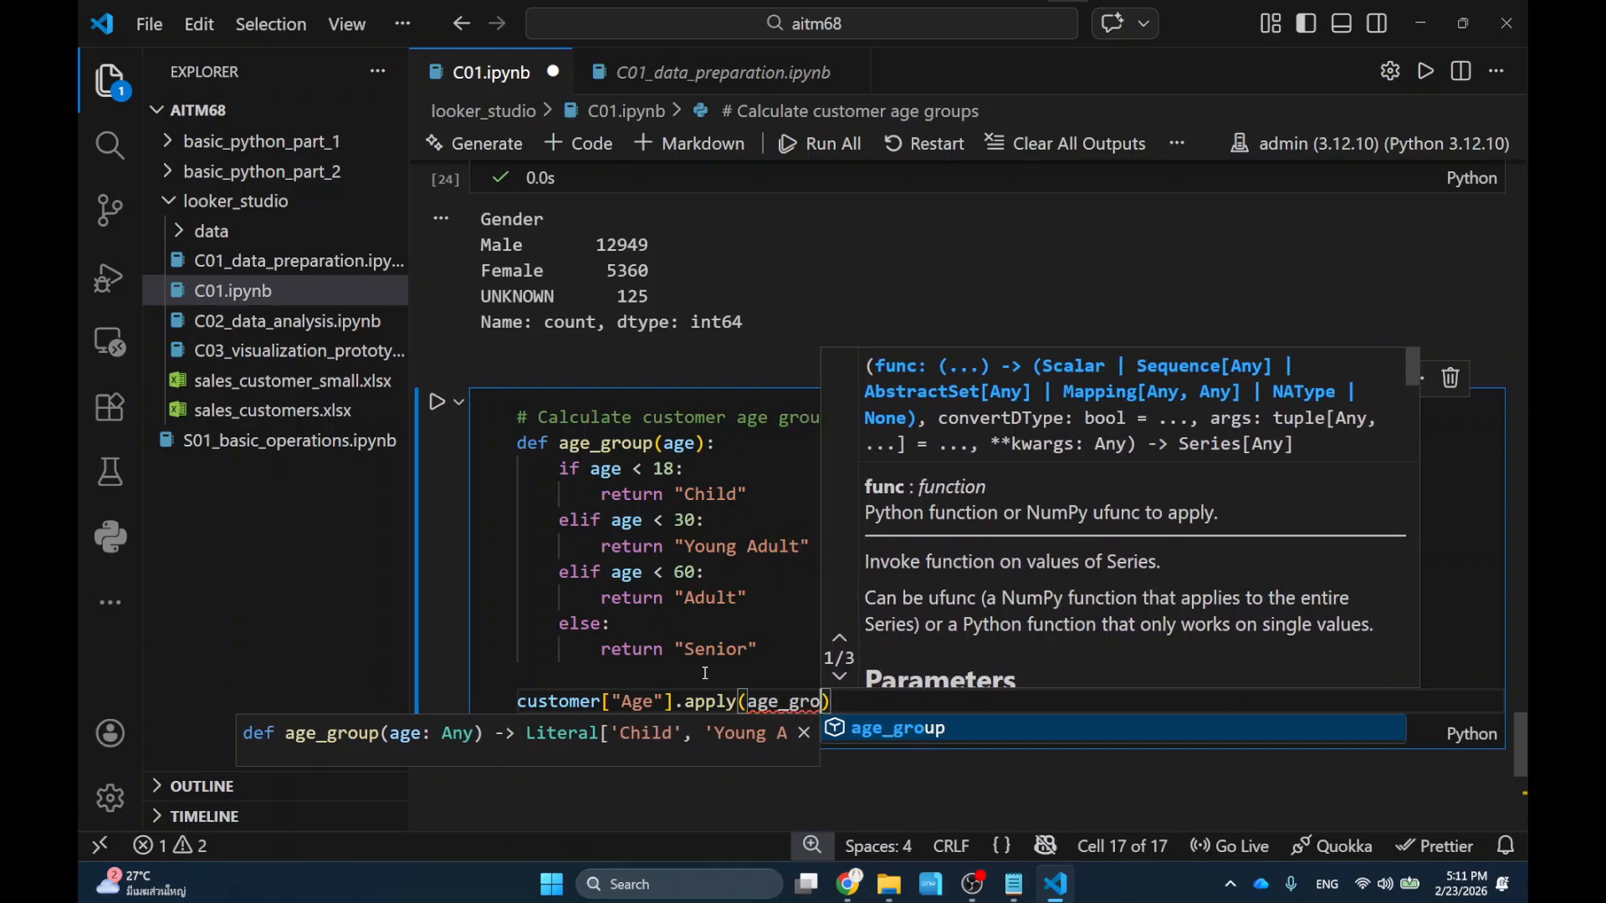
pyautogui.press('Tab')
pyautogui.write(')')
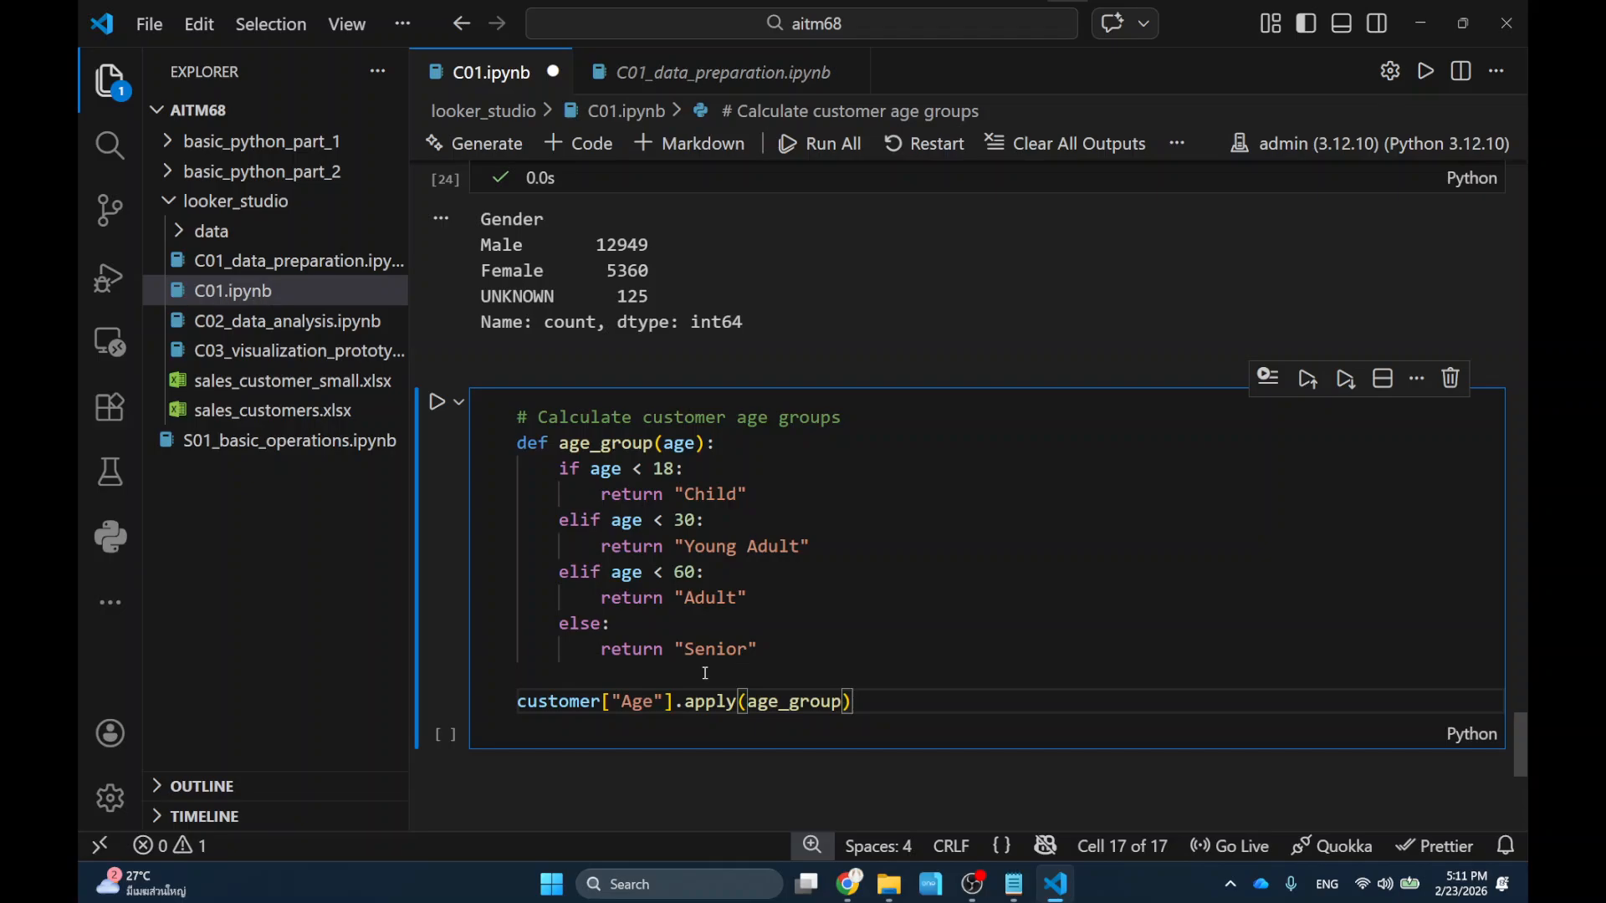
pyautogui.hotkey('shift', 'Return')
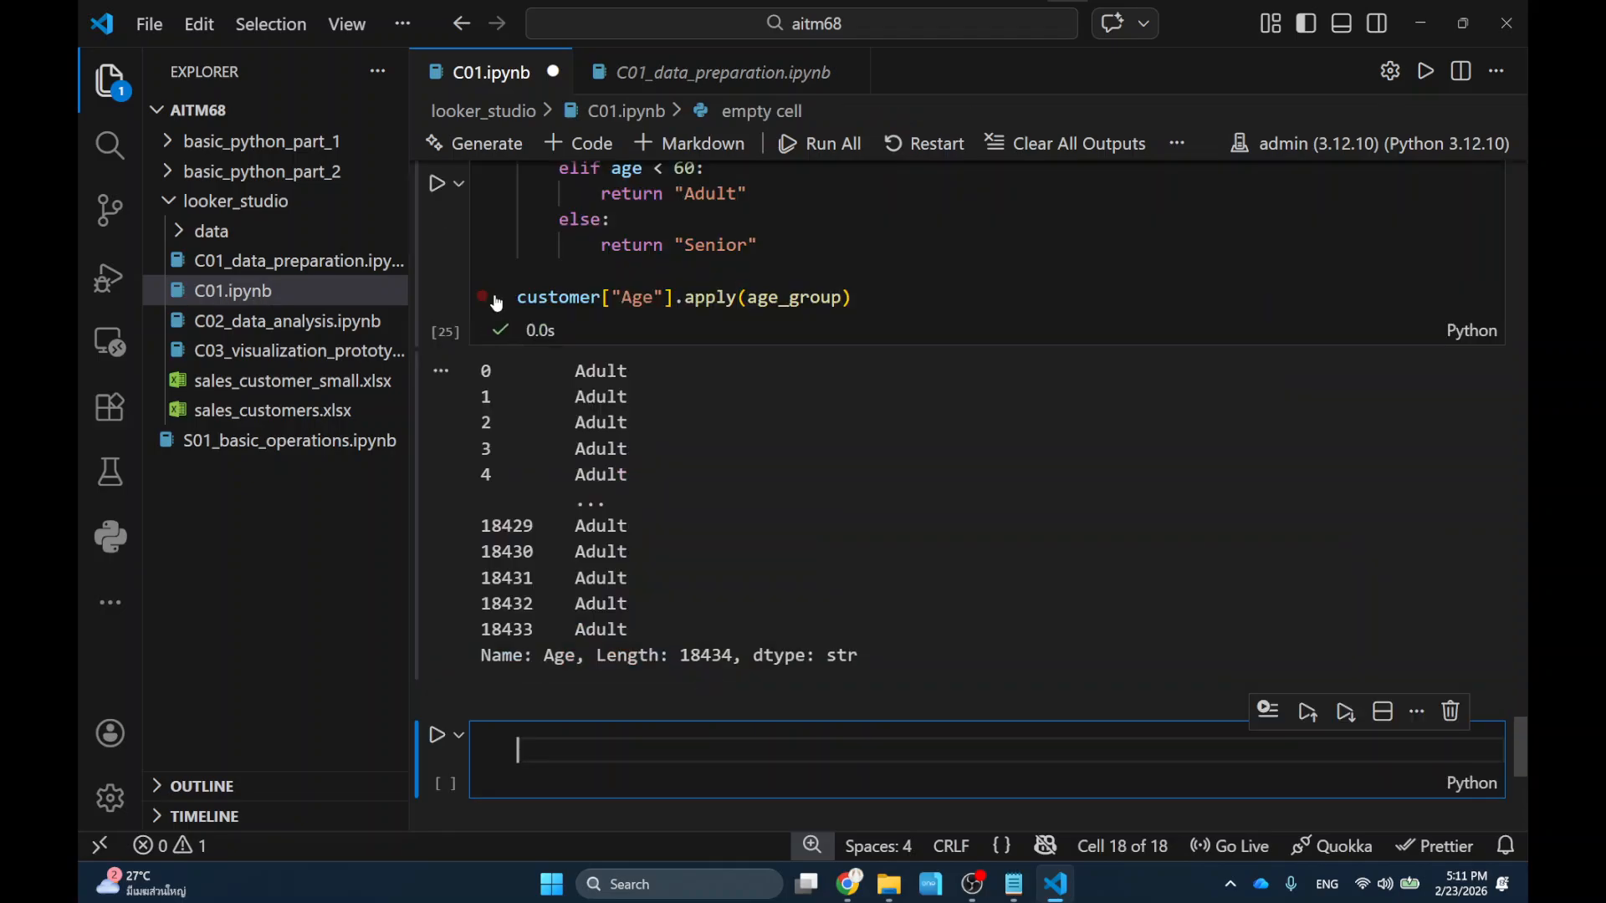
pyautogui.moveTo(455, 358); pyautogui.dragTo(679, 665)
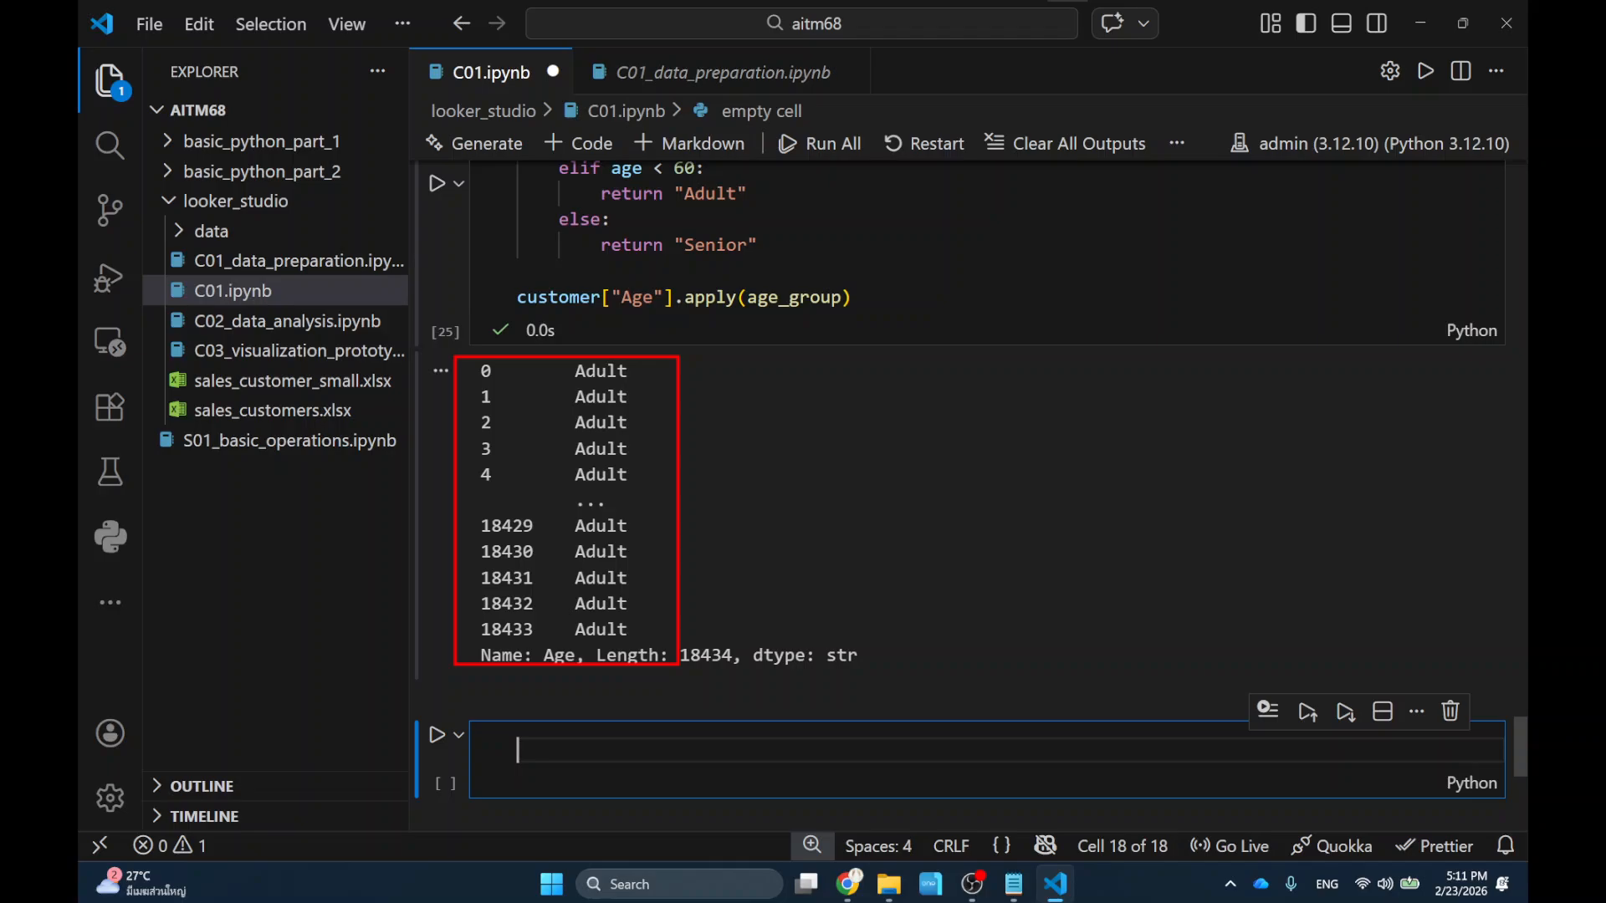
# Assign the result of the apply line to a new column, customer["Age Group"].
pyautogui.click(810, 272)
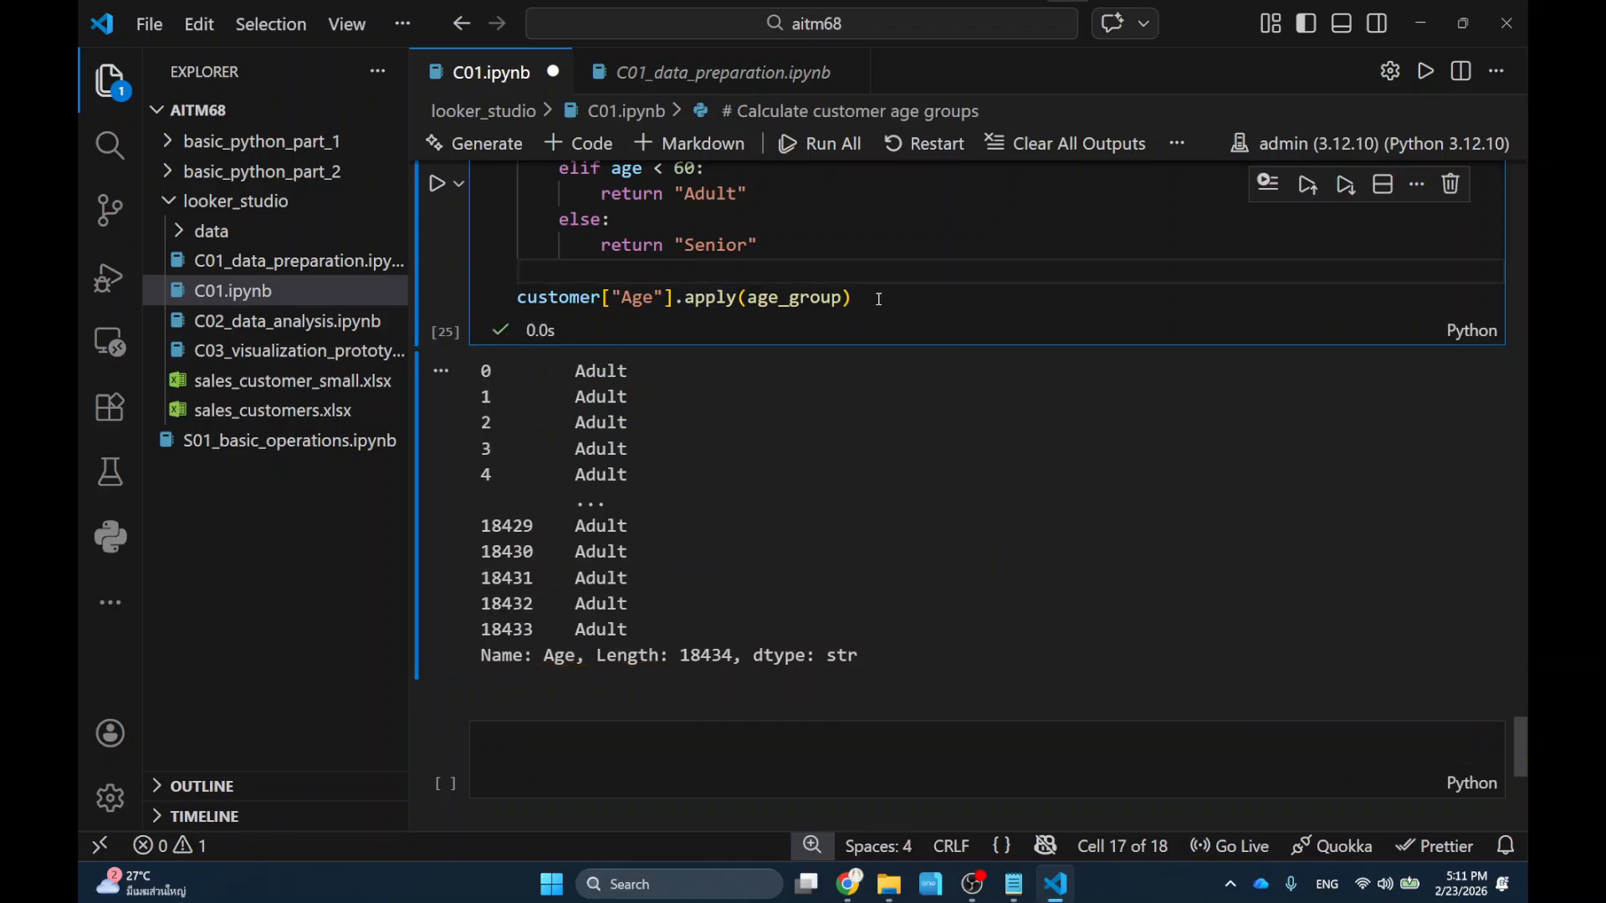
pyautogui.press('Down')
pyautogui.write('=')
pyautogui.press('Home')
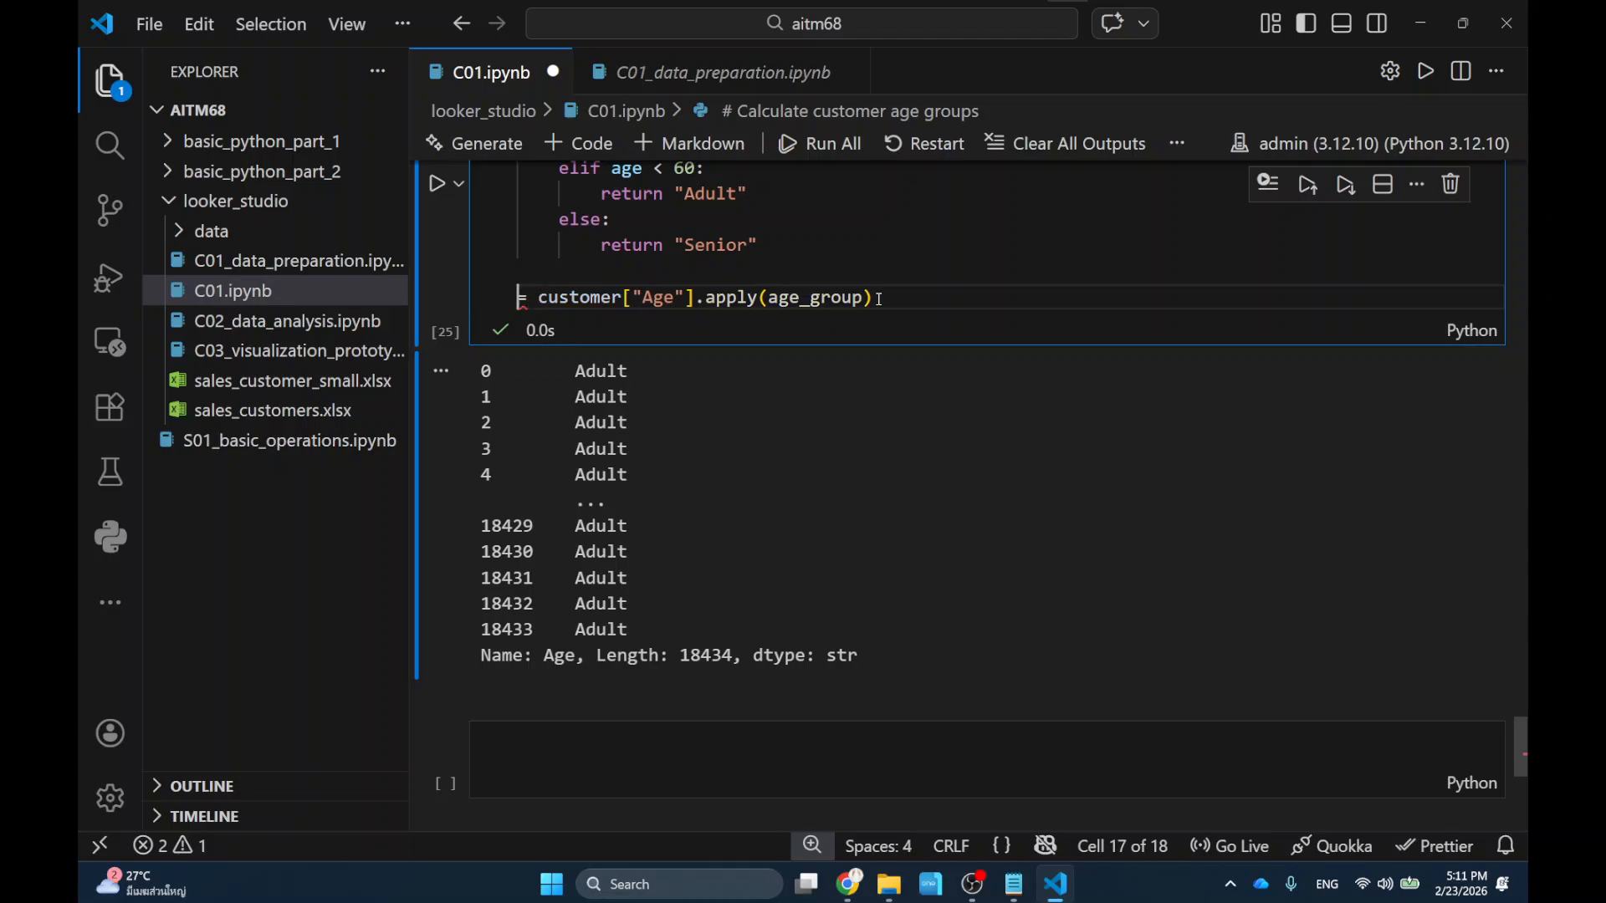
pyautogui.write('custoem= customer[')
pyautogui.press('BackSpace')
pyautogui.press('BackSpace')
pyautogui.press('BackSpace')
pyautogui.press('BackSpace')
pyautogui.write('emr')
pyautogui.press('BackSpace')
pyautogui.press('BackSpace')
pyautogui.press('BackSpace')
pyautogui.write('mer[')
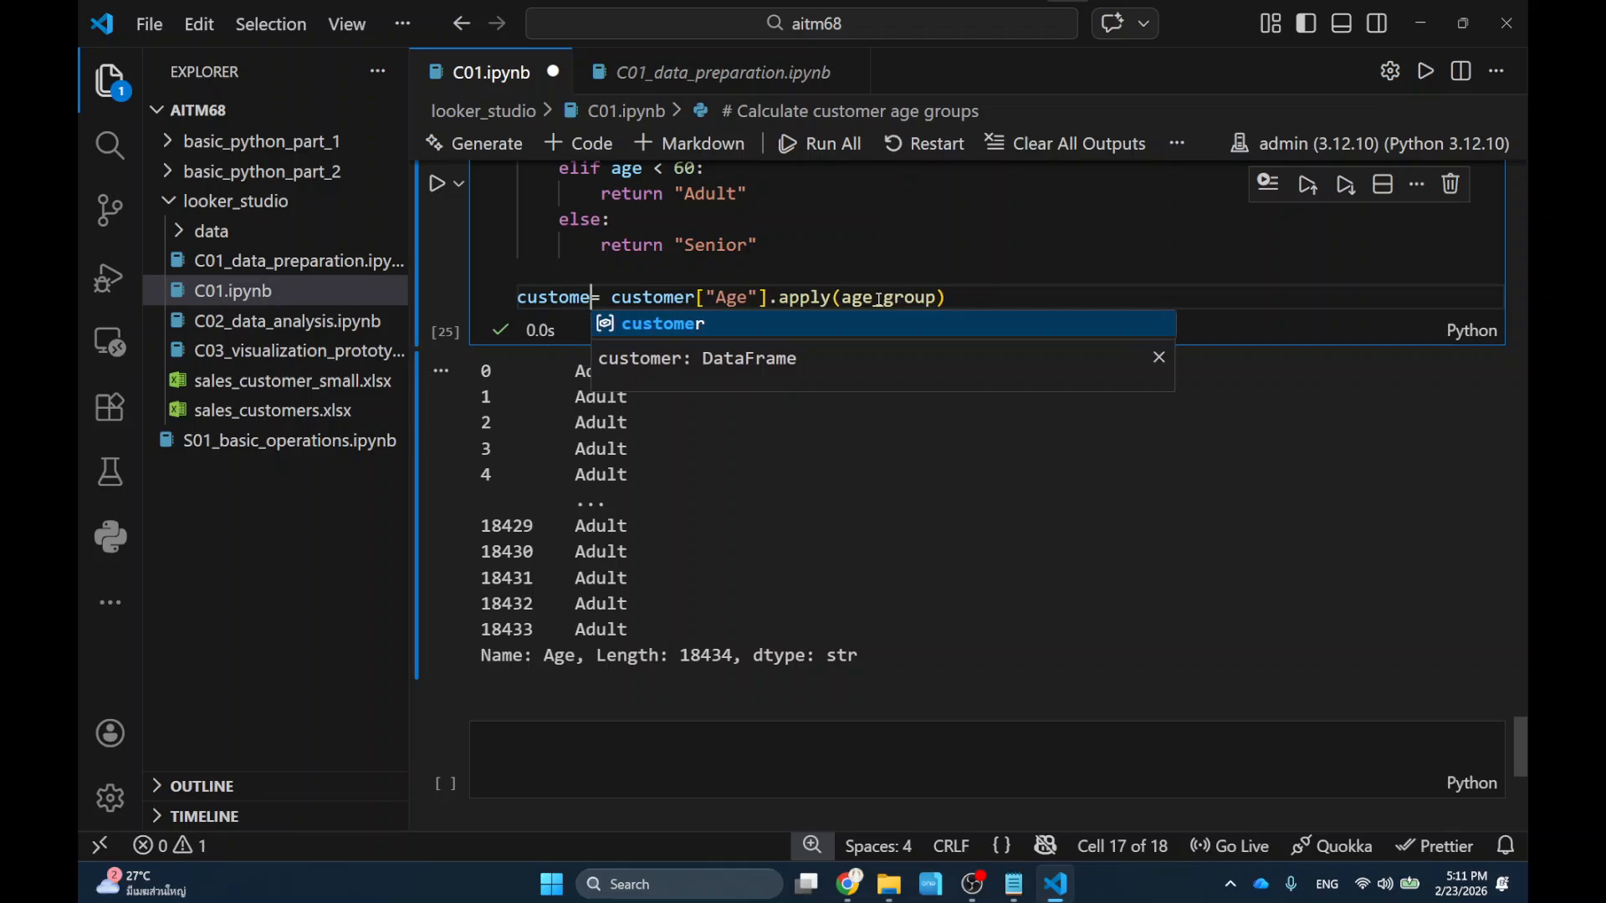
pyautogui.write('" "]')
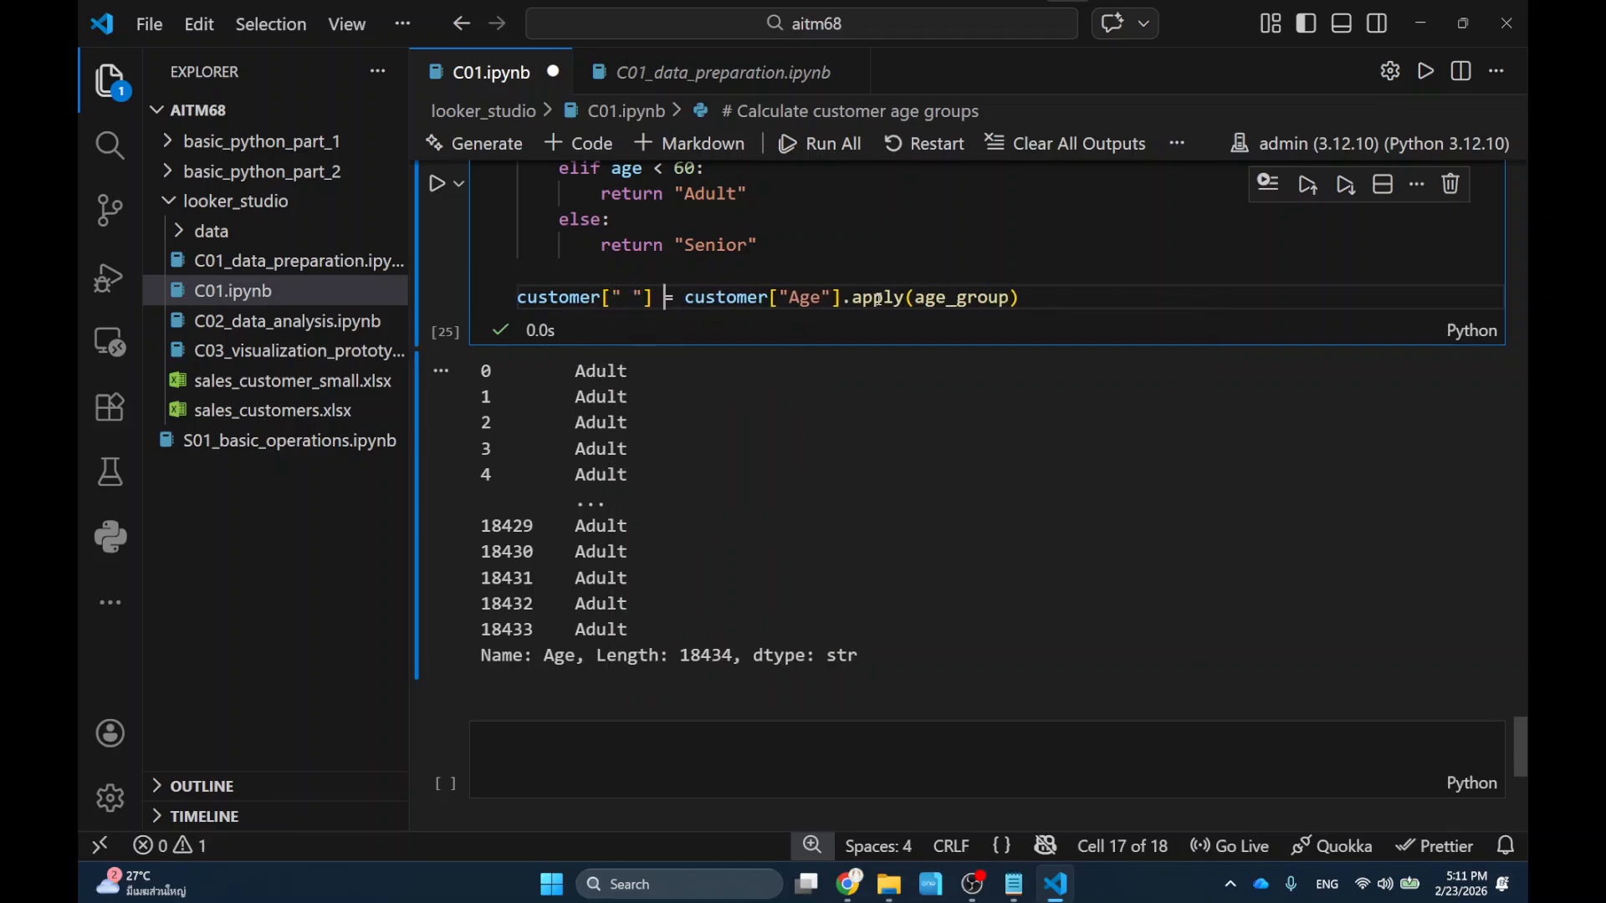
pyautogui.press('BackSpace')
pyautogui.write('Age G')
pyautogui.write('rou')
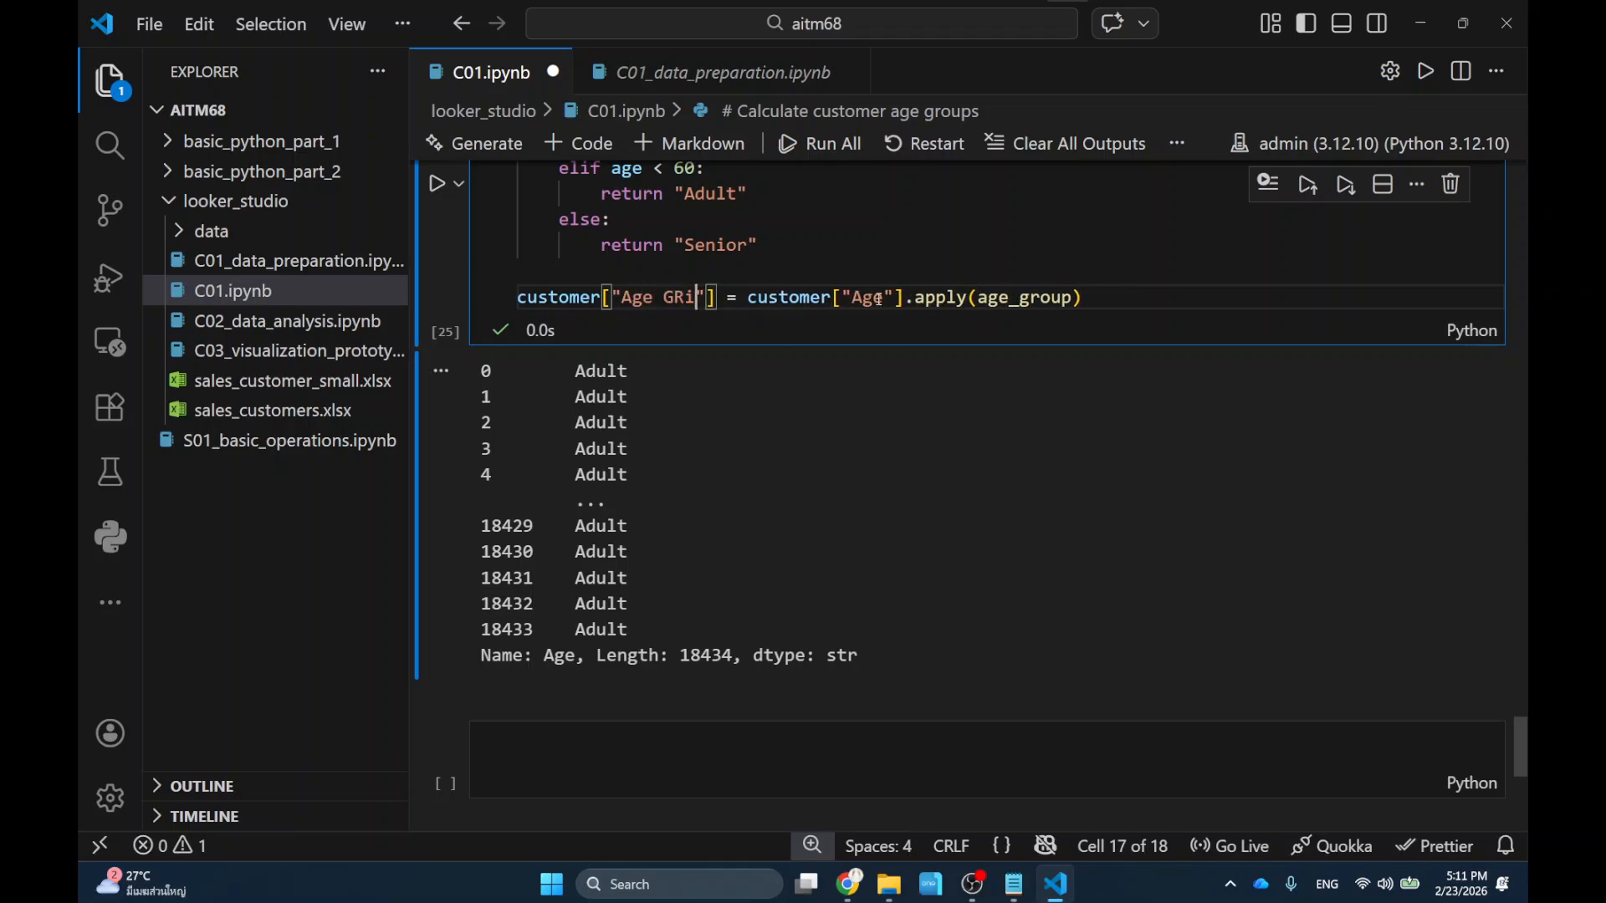
pyautogui.write('p')
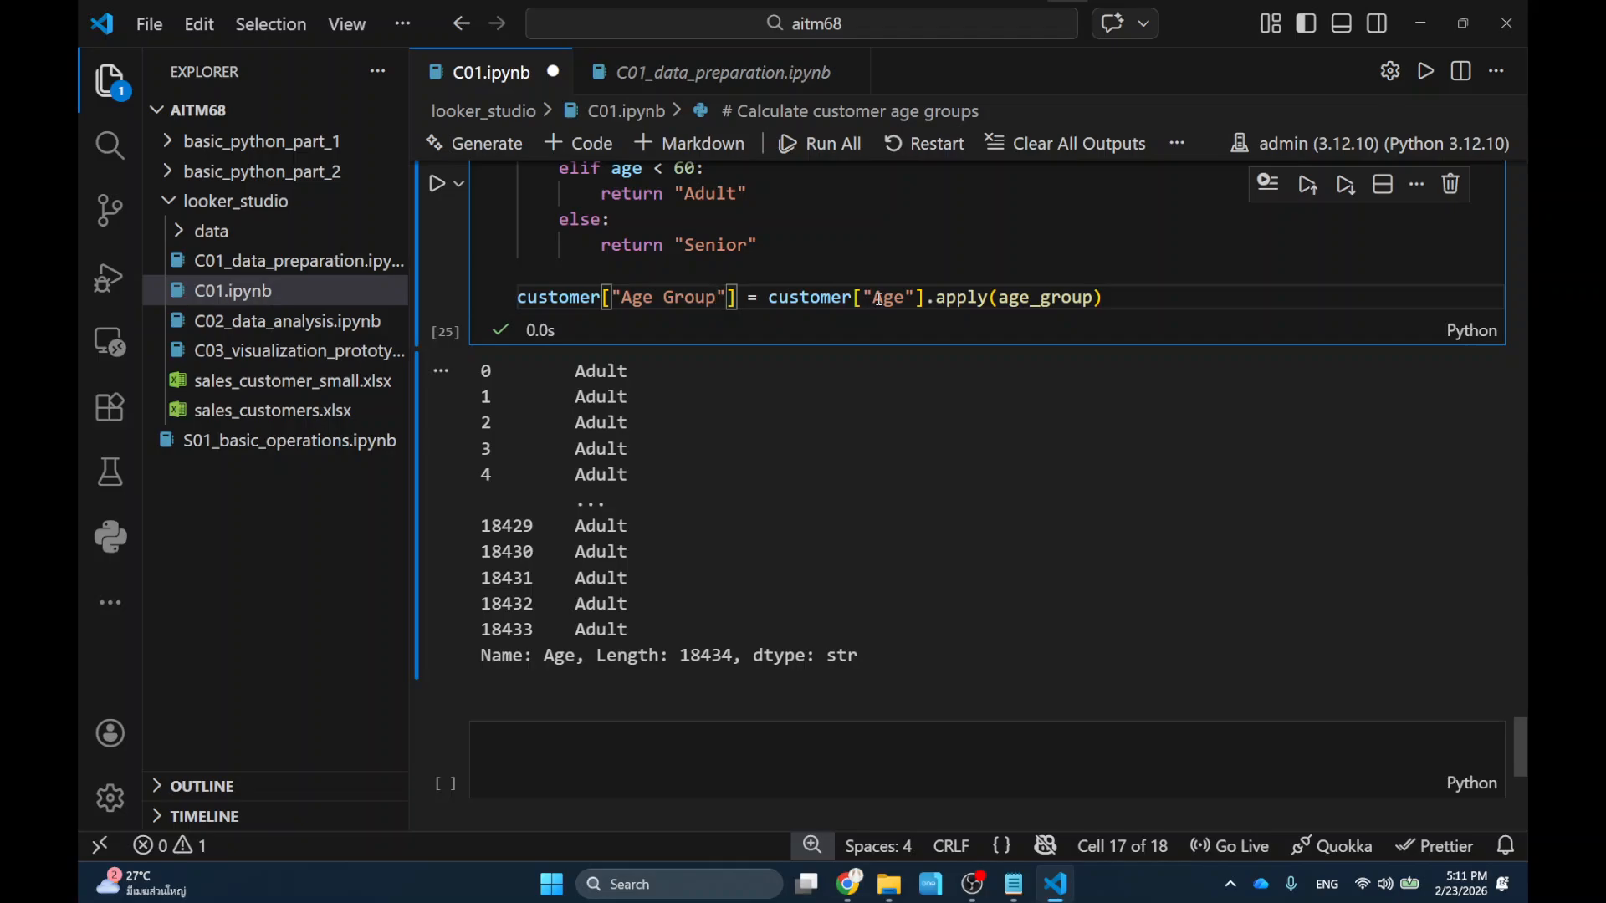
# Rerun the cell that defines age_group and creates the "Age Group" column.
pyautogui.press('Home')
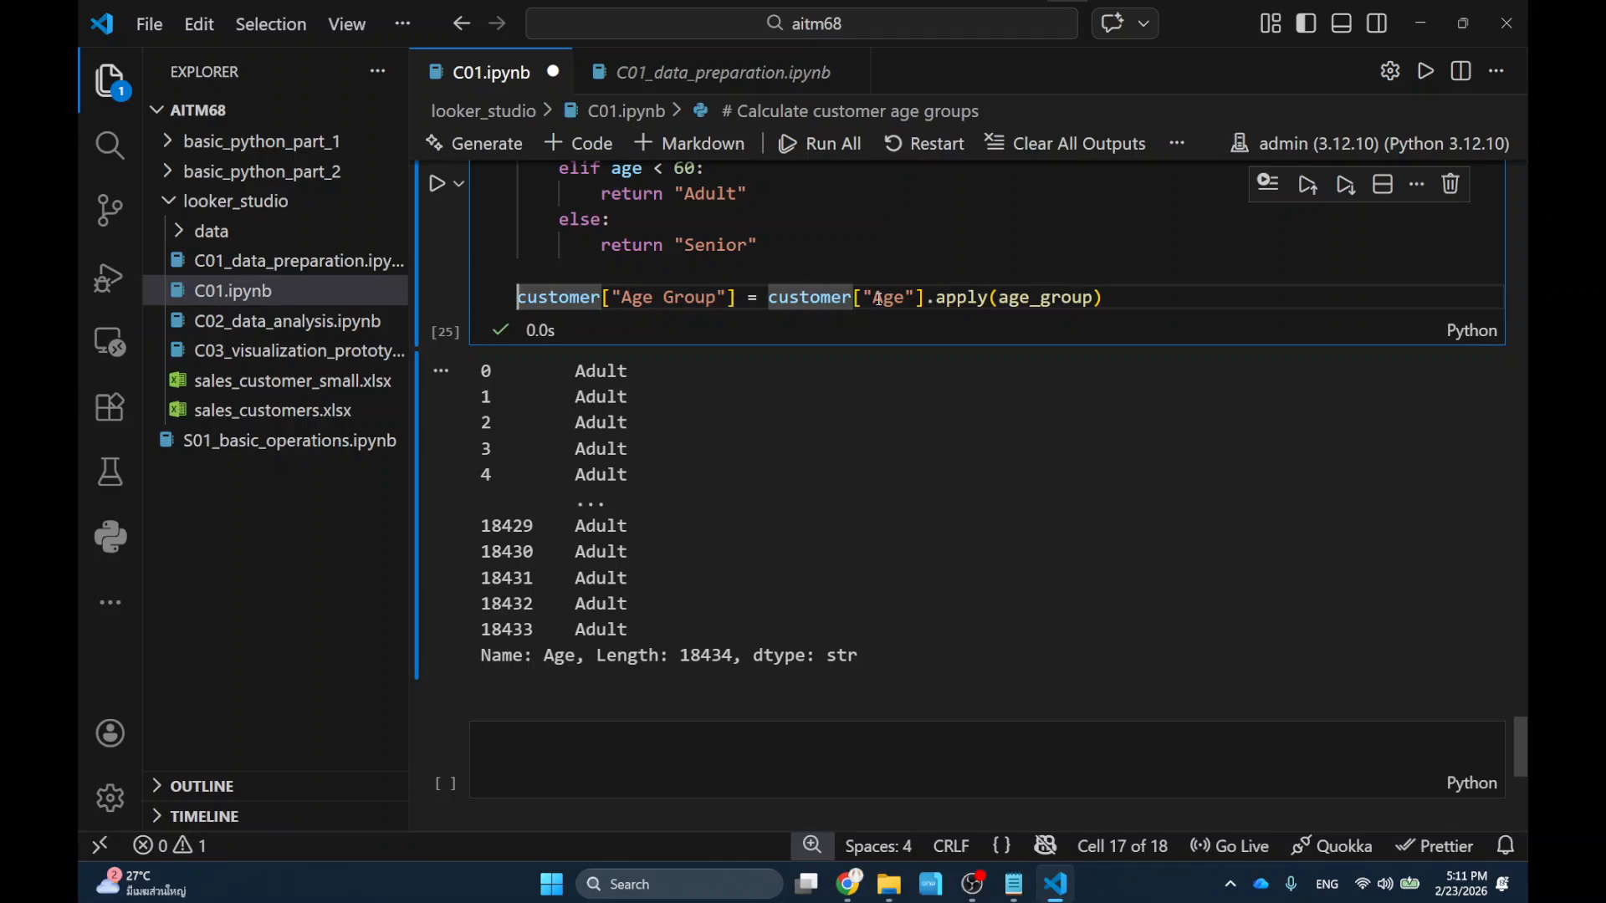
pyautogui.scroll(3, 559, 184)
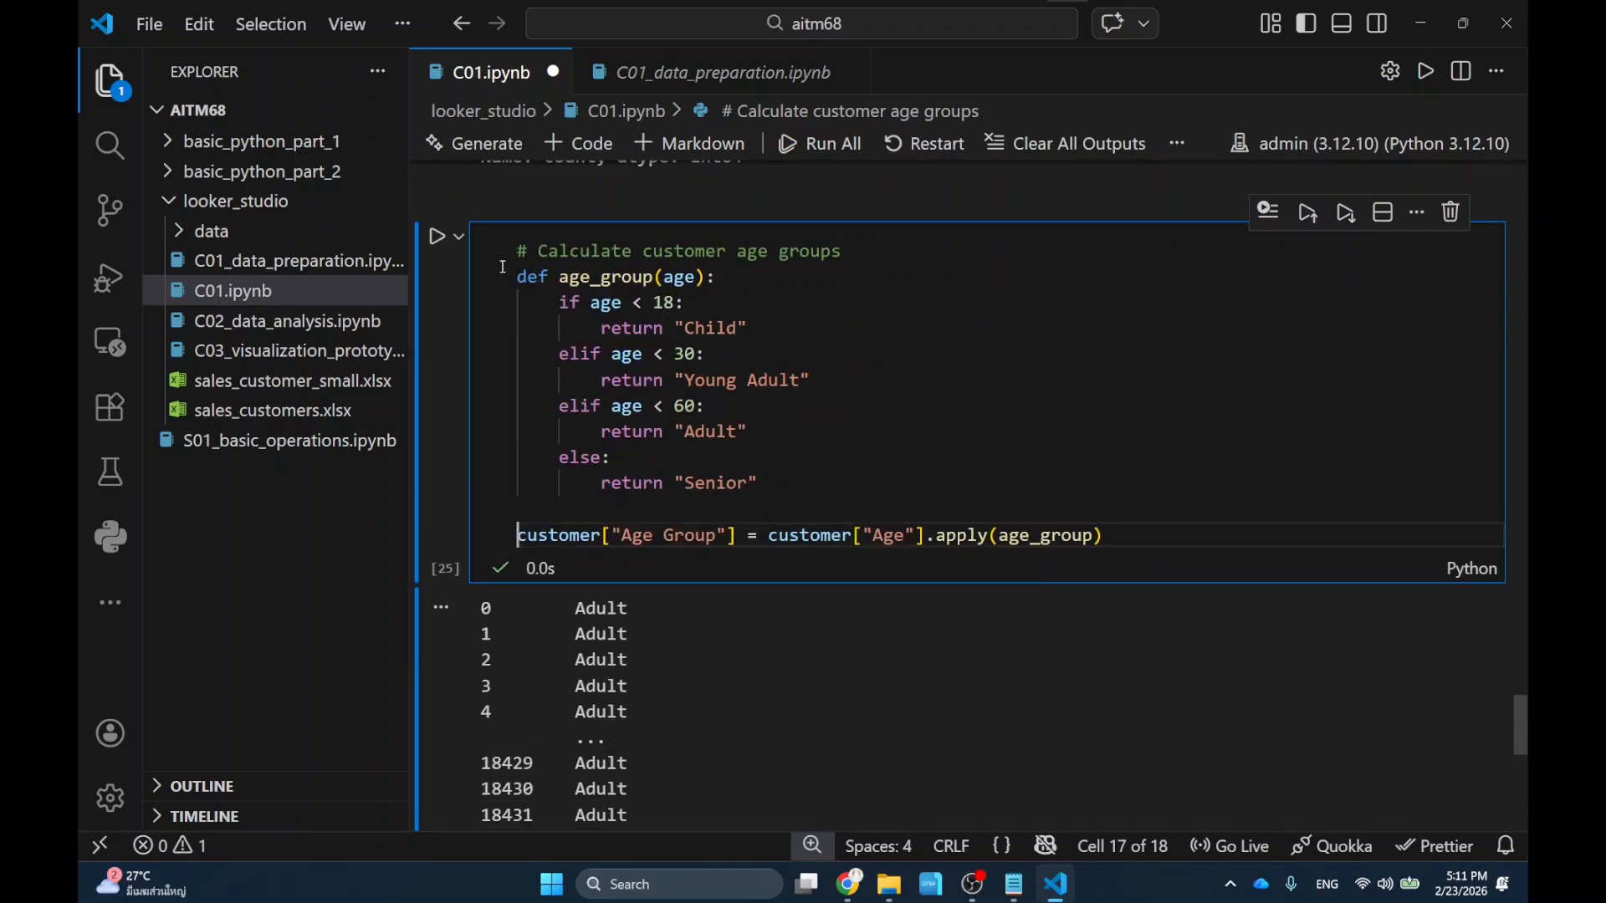
pyautogui.click(436, 237)
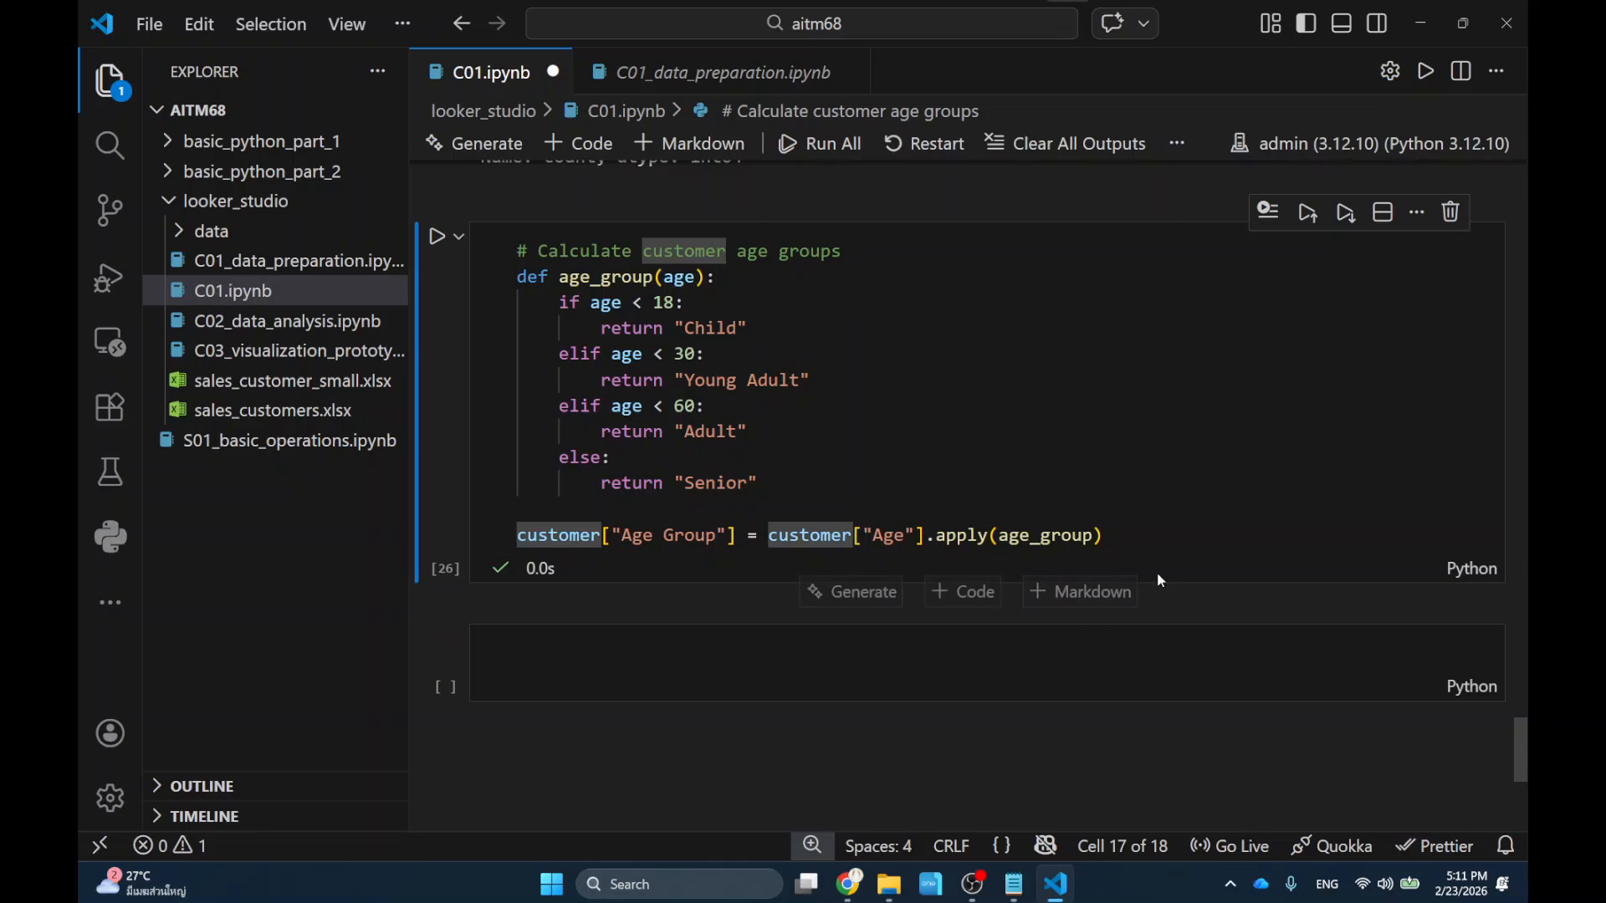
# Write customer["Age Group"].value_counts() in the empty cell below and run it.
pyautogui.scroll(-1, 990, 562)
pyautogui.click(741, 555)
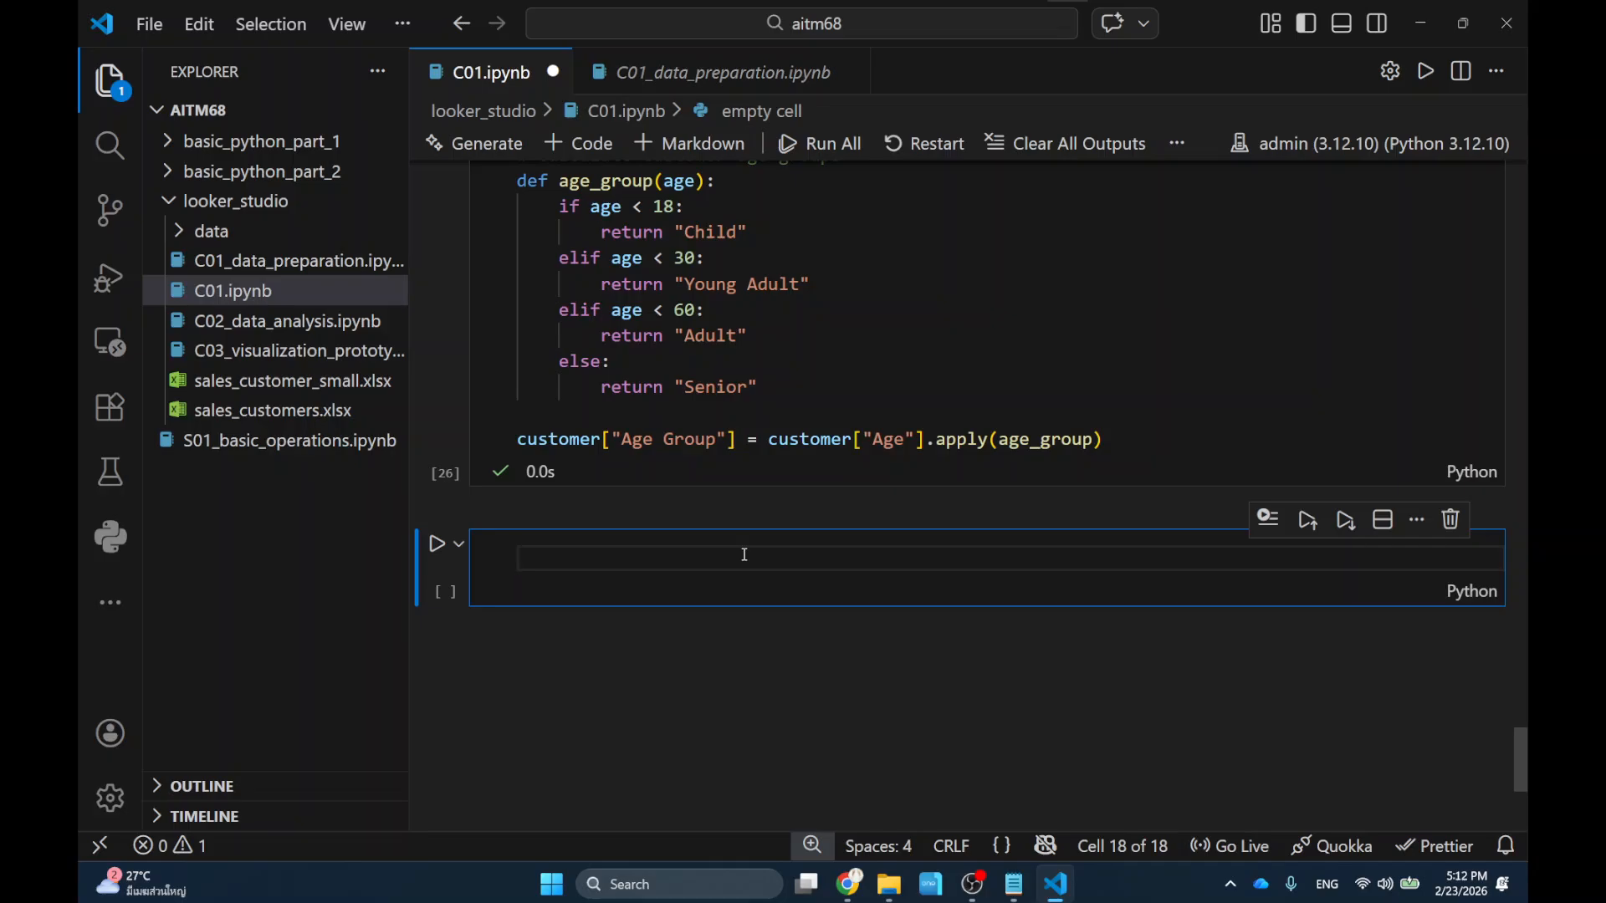
pyautogui.write('customer["Age')
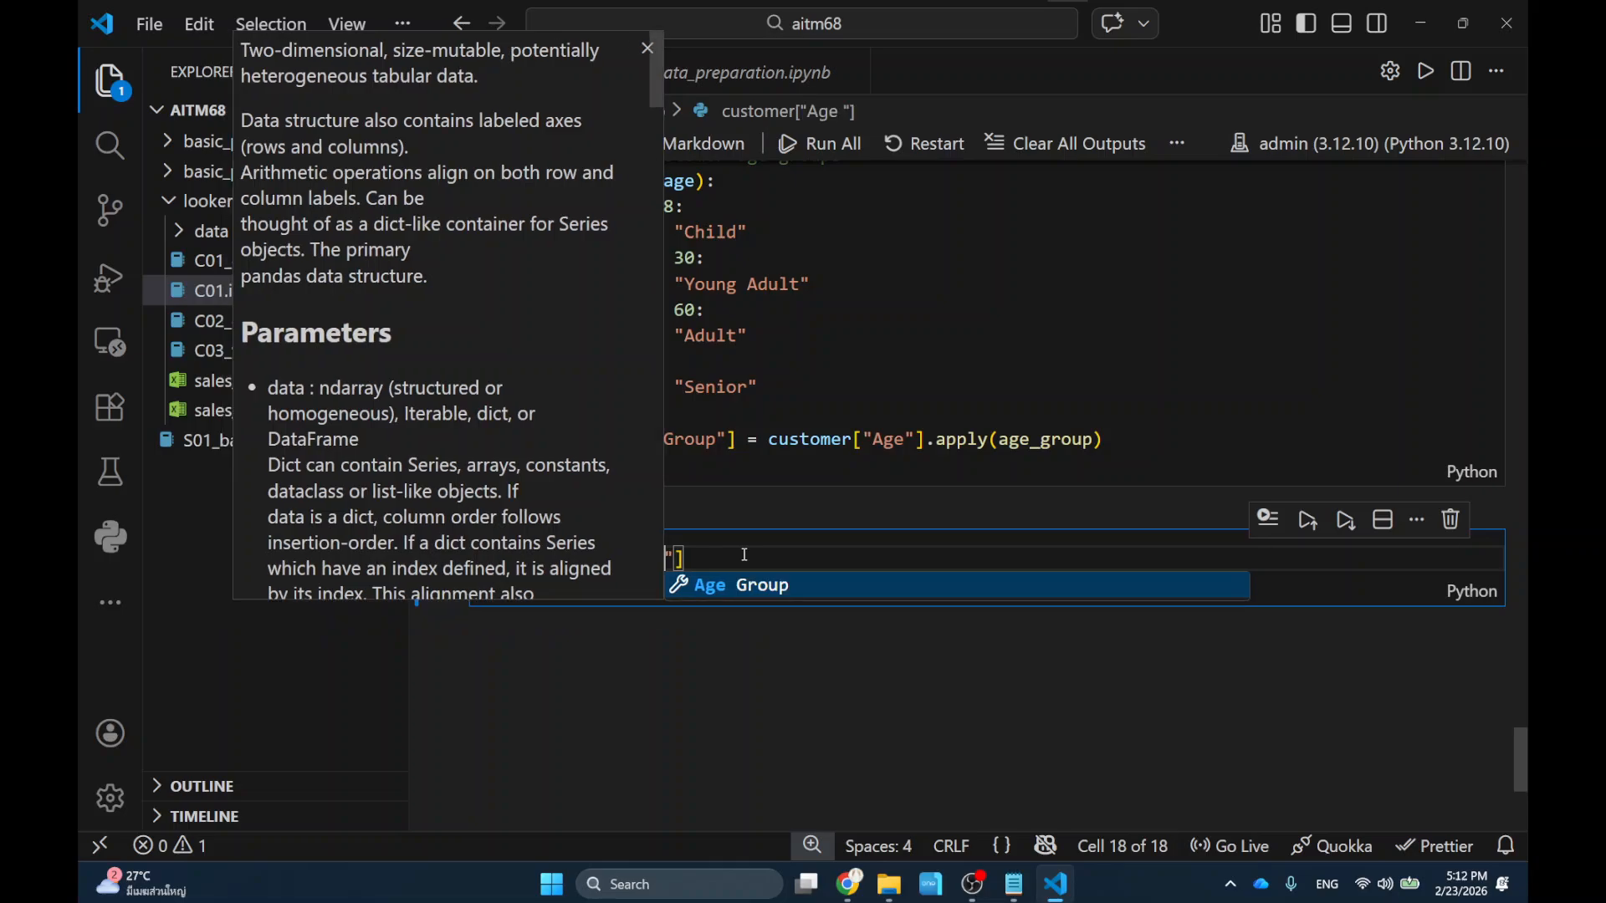
pyautogui.press('Escape')
pyautogui.press('Left')
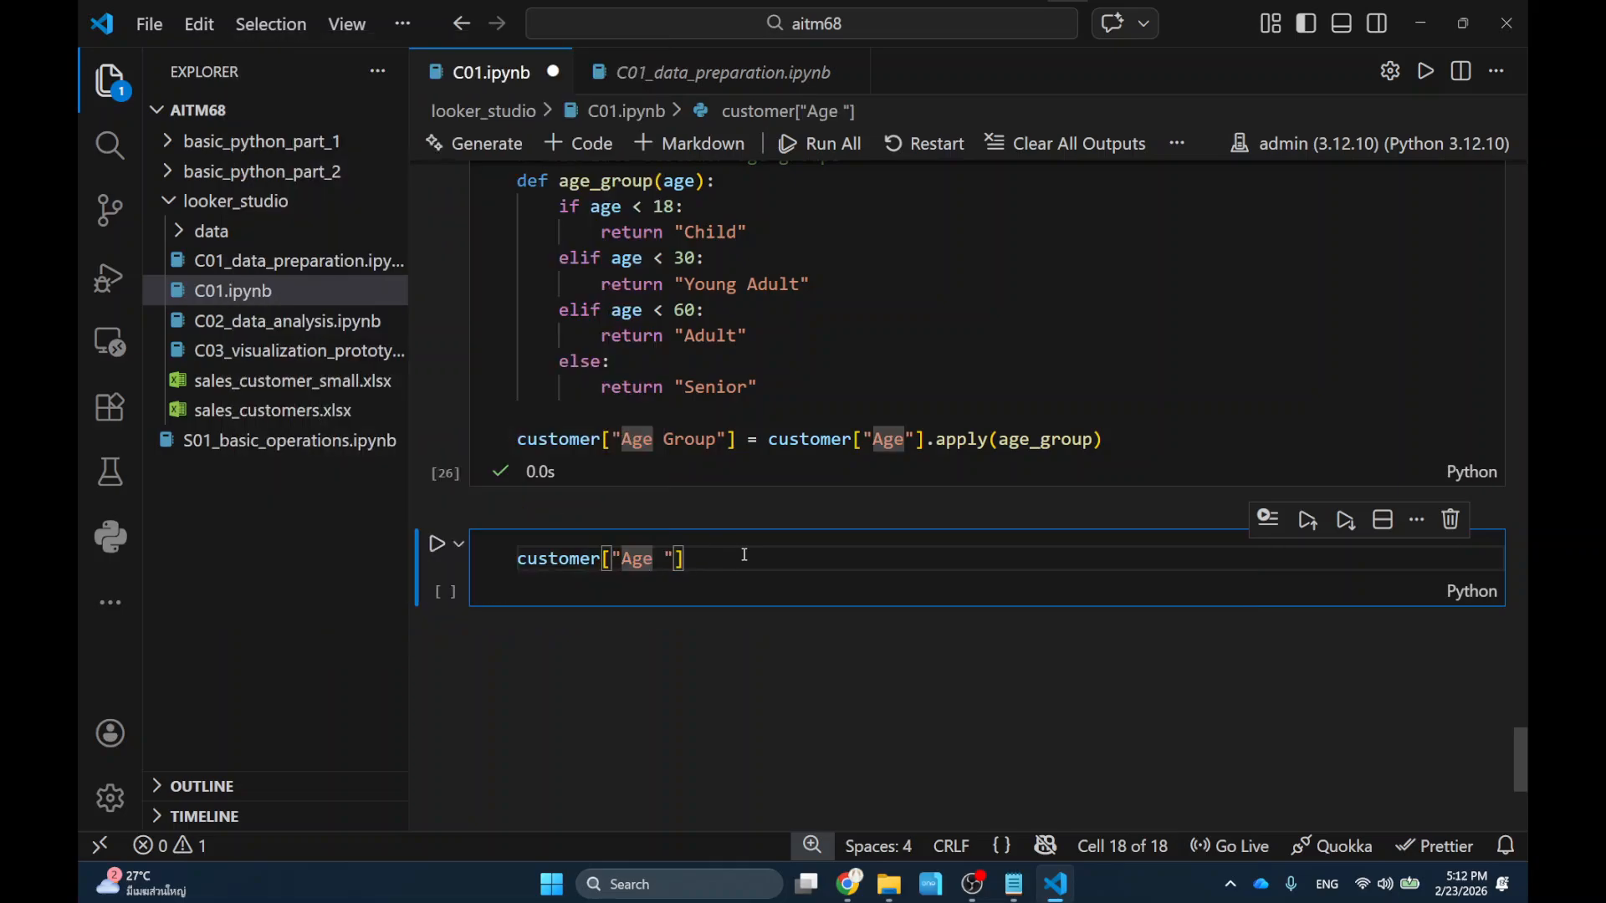
pyautogui.write('Group')
pyautogui.press('Delete')
pyautogui.write('.value_')
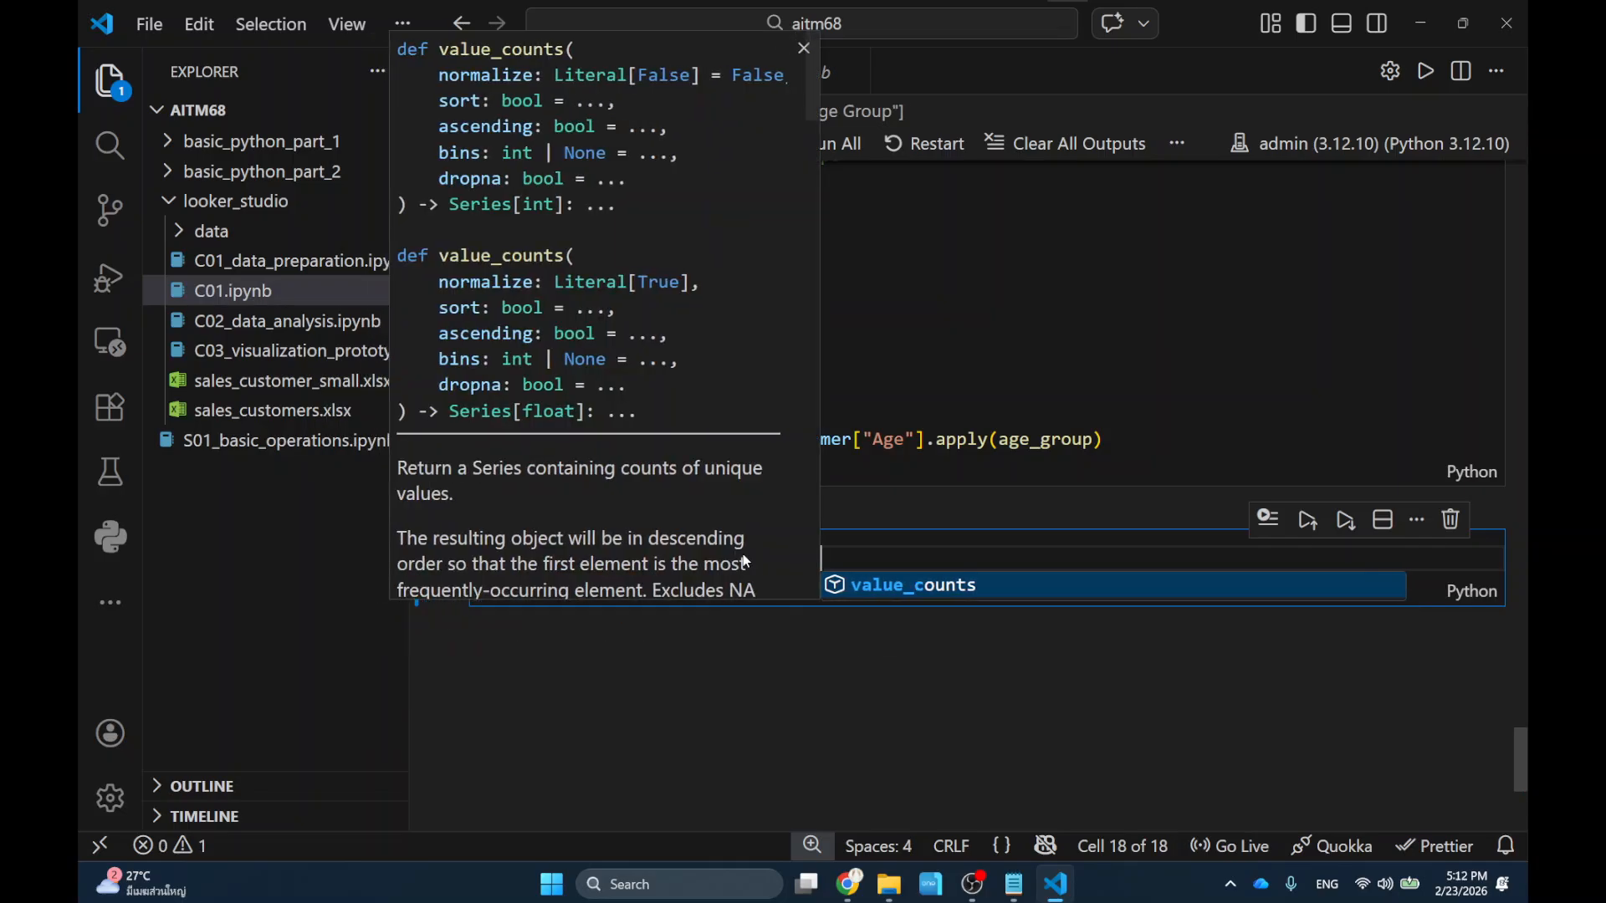
pyautogui.press('Tab')
pyautogui.write('()')
pyautogui.hotkey('shift', 'Return')
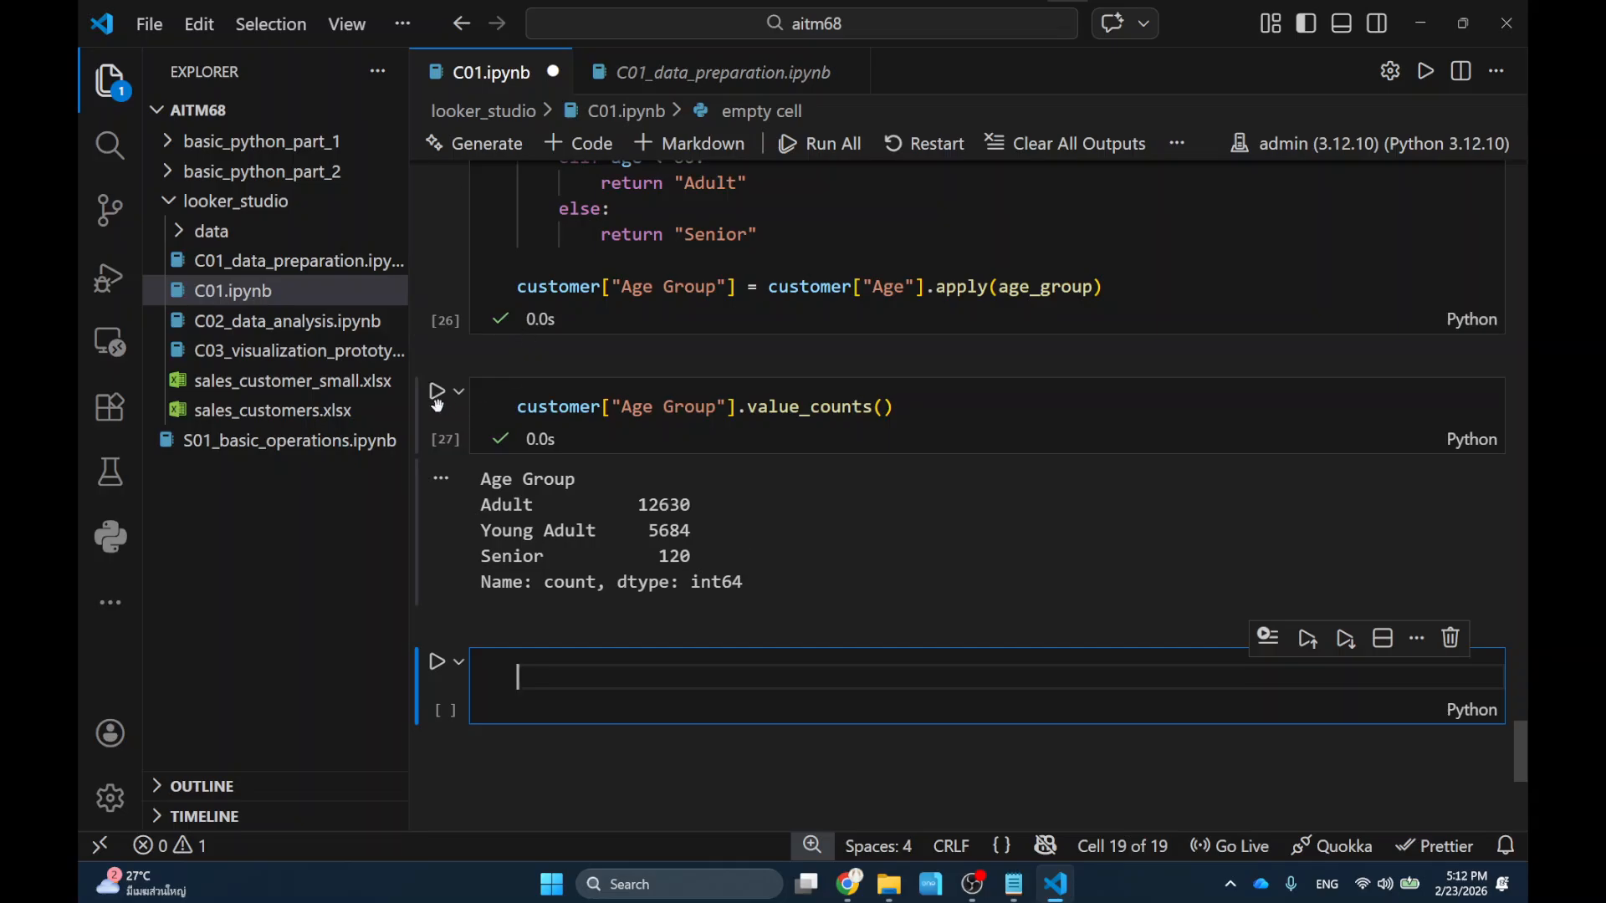
pyautogui.moveTo(449, 489); pyautogui.dragTo(752, 577)
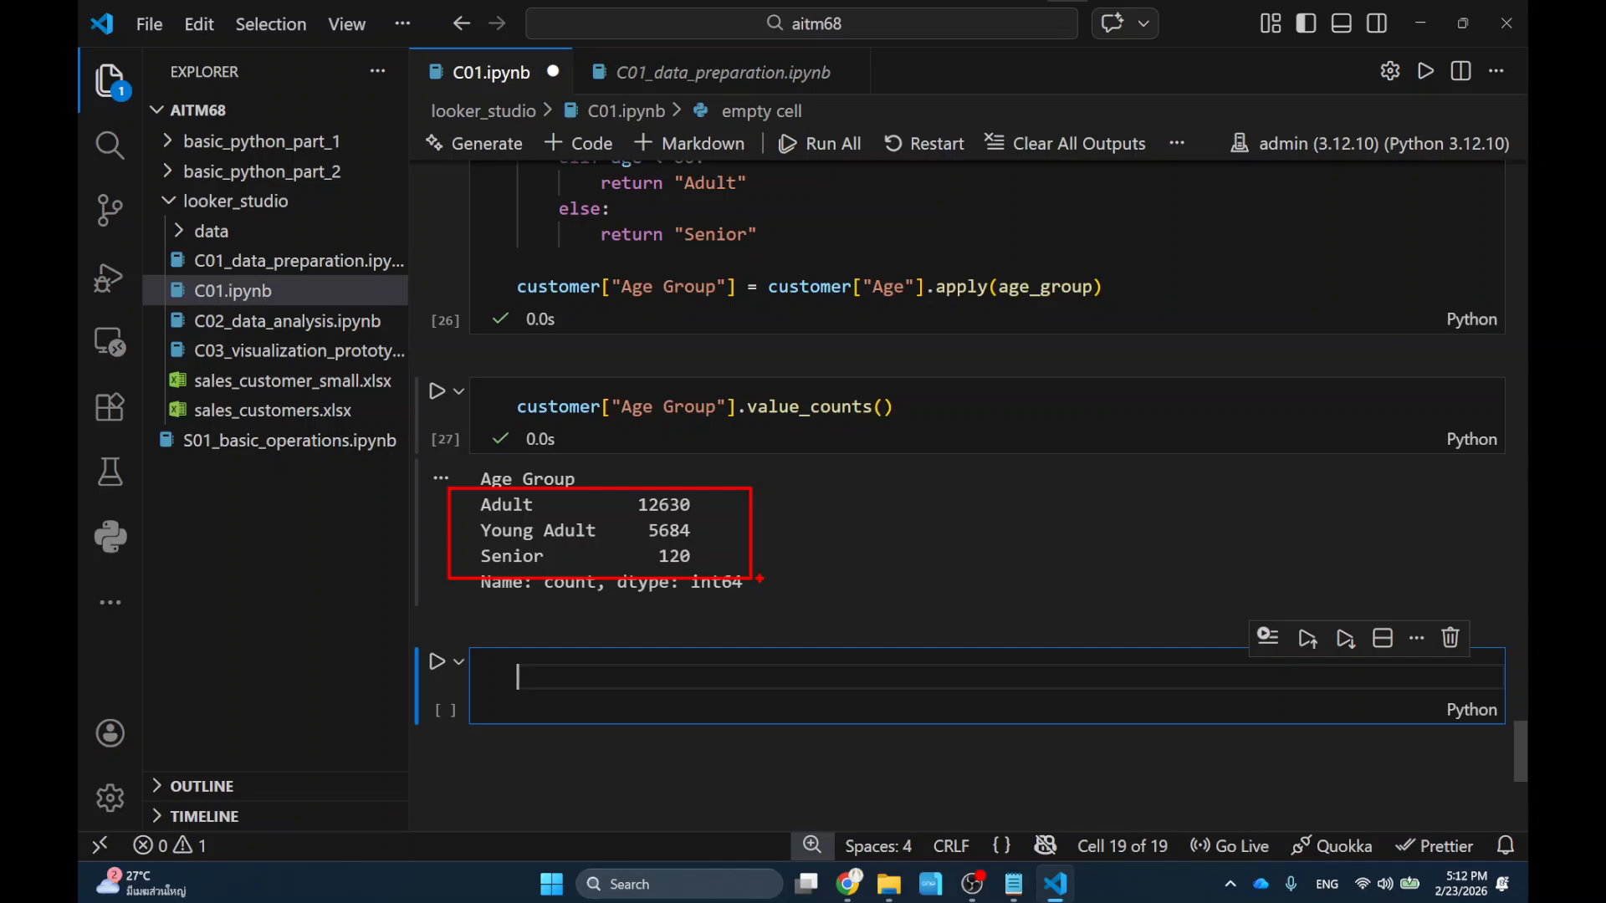
pyautogui.press('Escape')
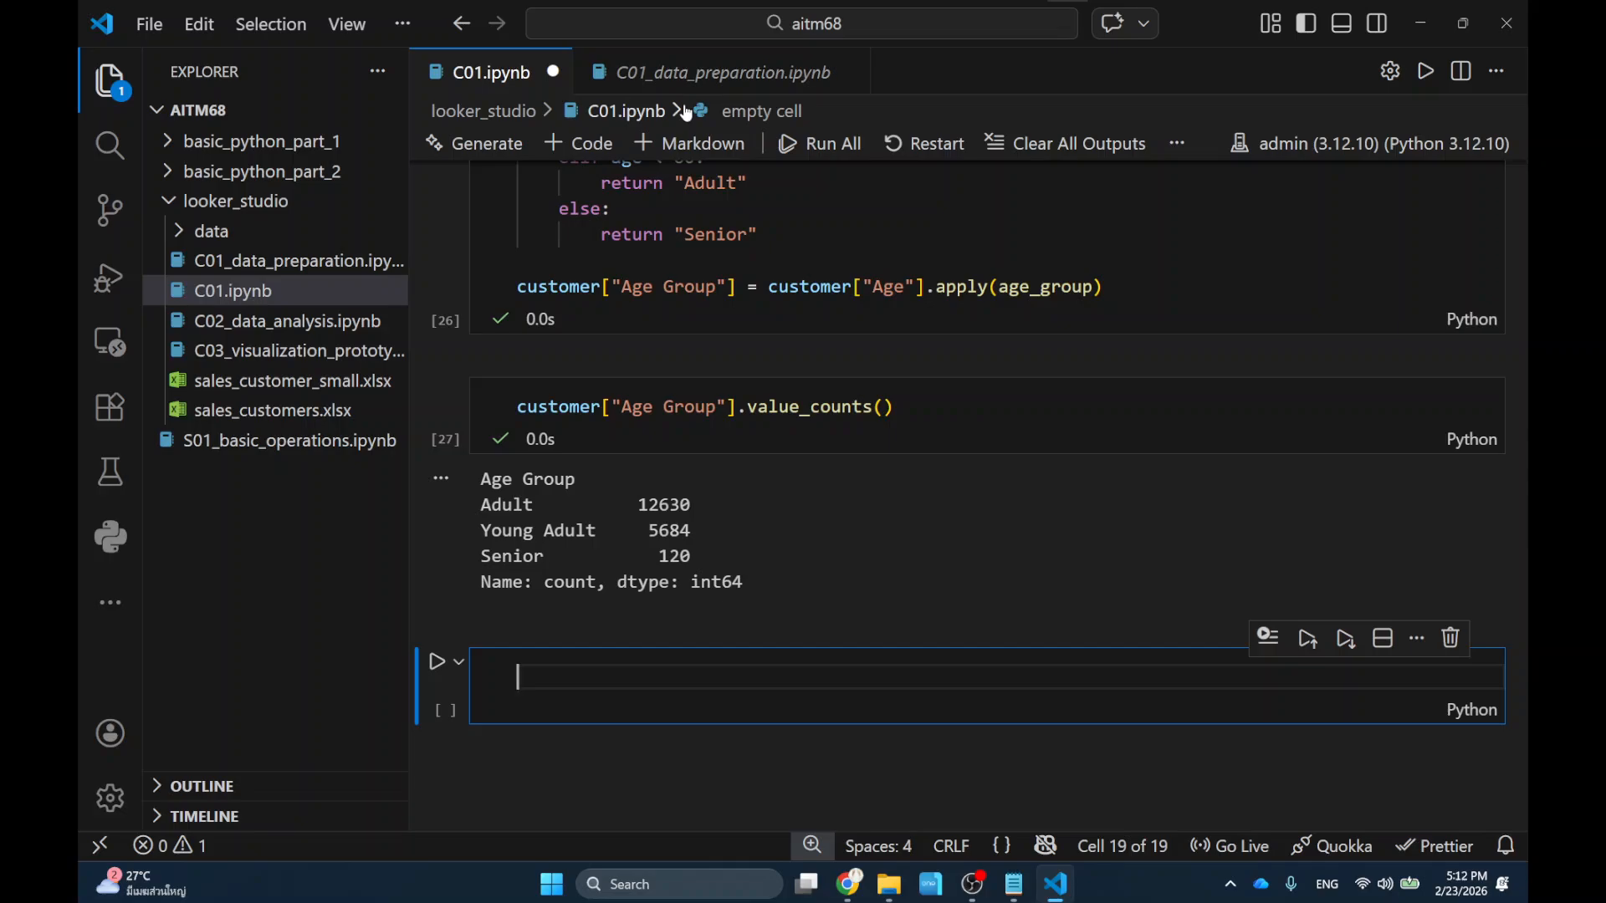
# Write sales.merge(customer, on="Customer ID", how="left") in the empty cell at the end of the notebook.
pyautogui.moveTo(888, 884)
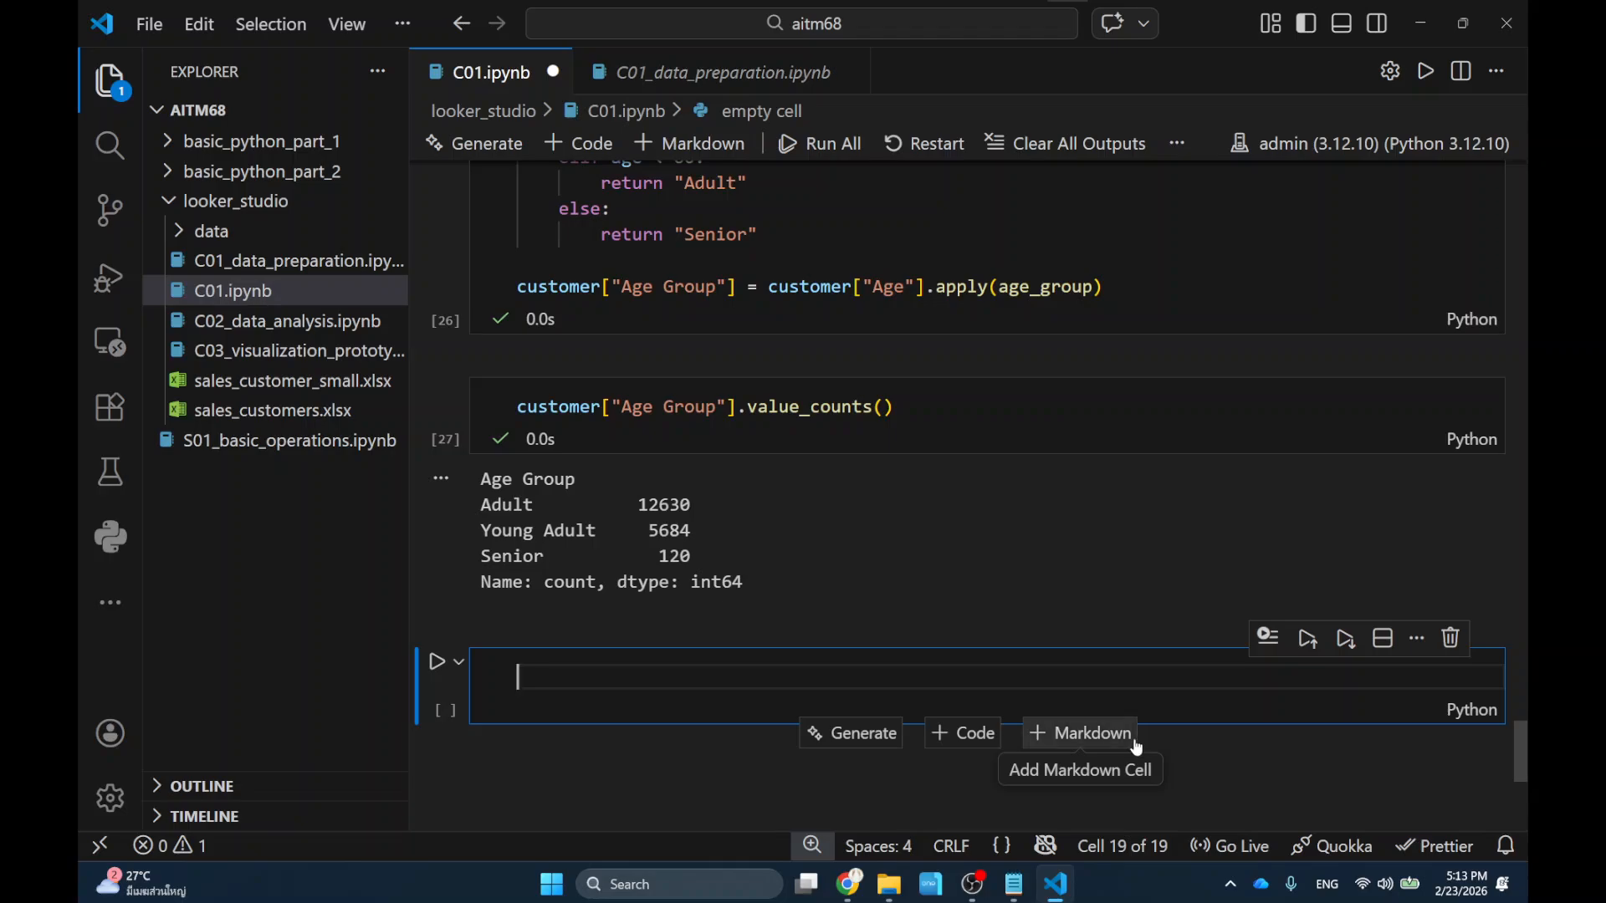
pyautogui.write('sales.me')
pyautogui.press('Tab')
pyautogui.write('(cus')
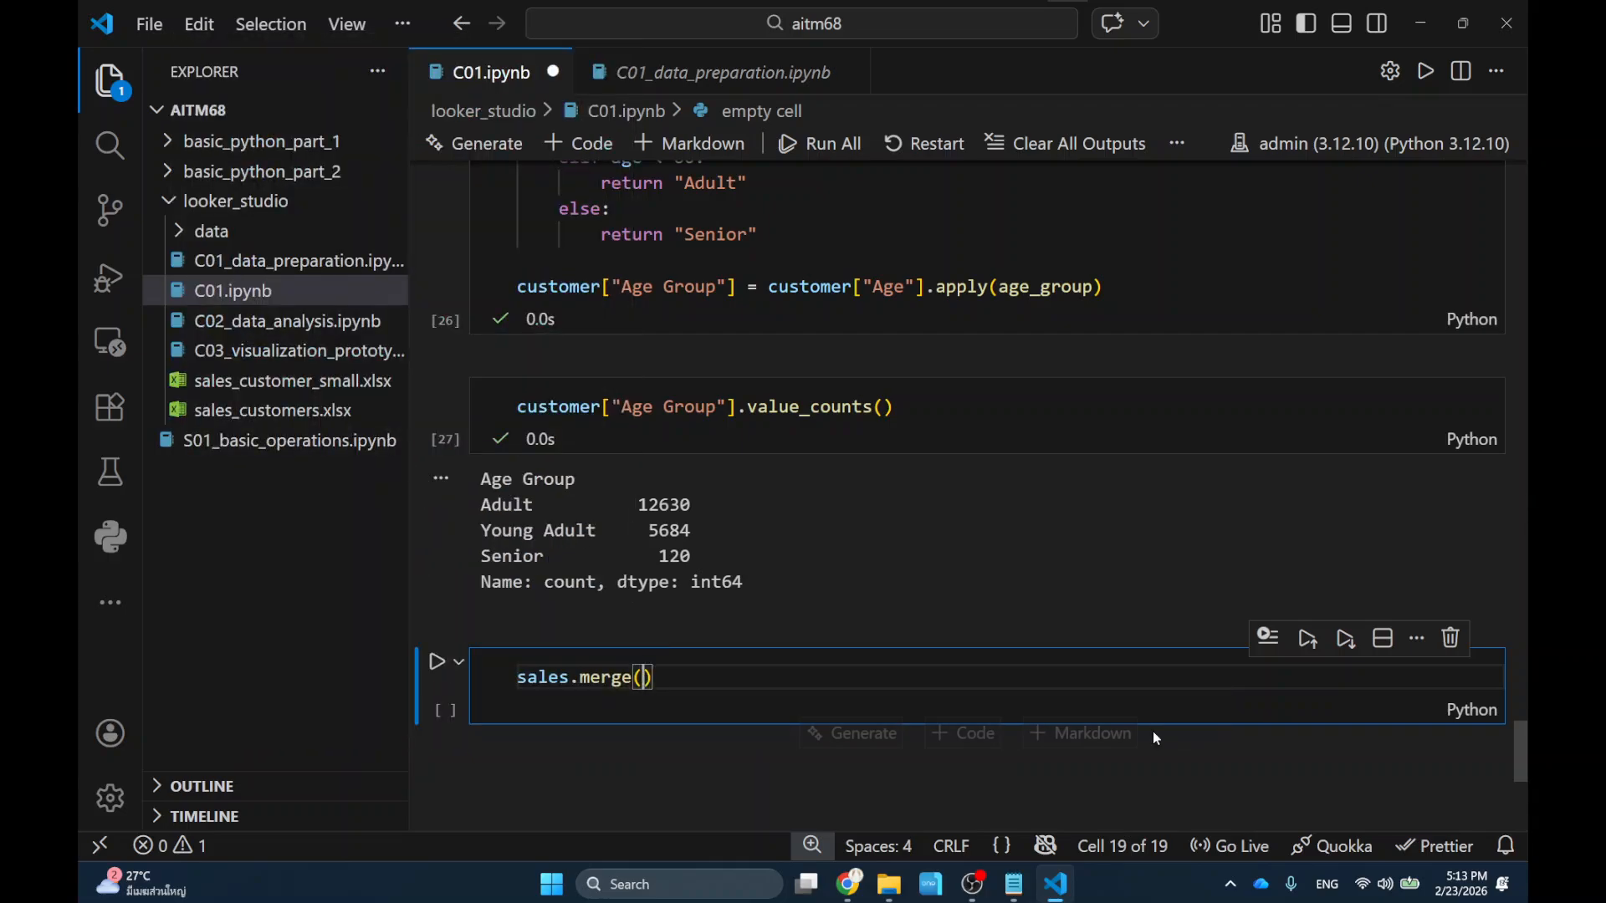
pyautogui.write('tomers')
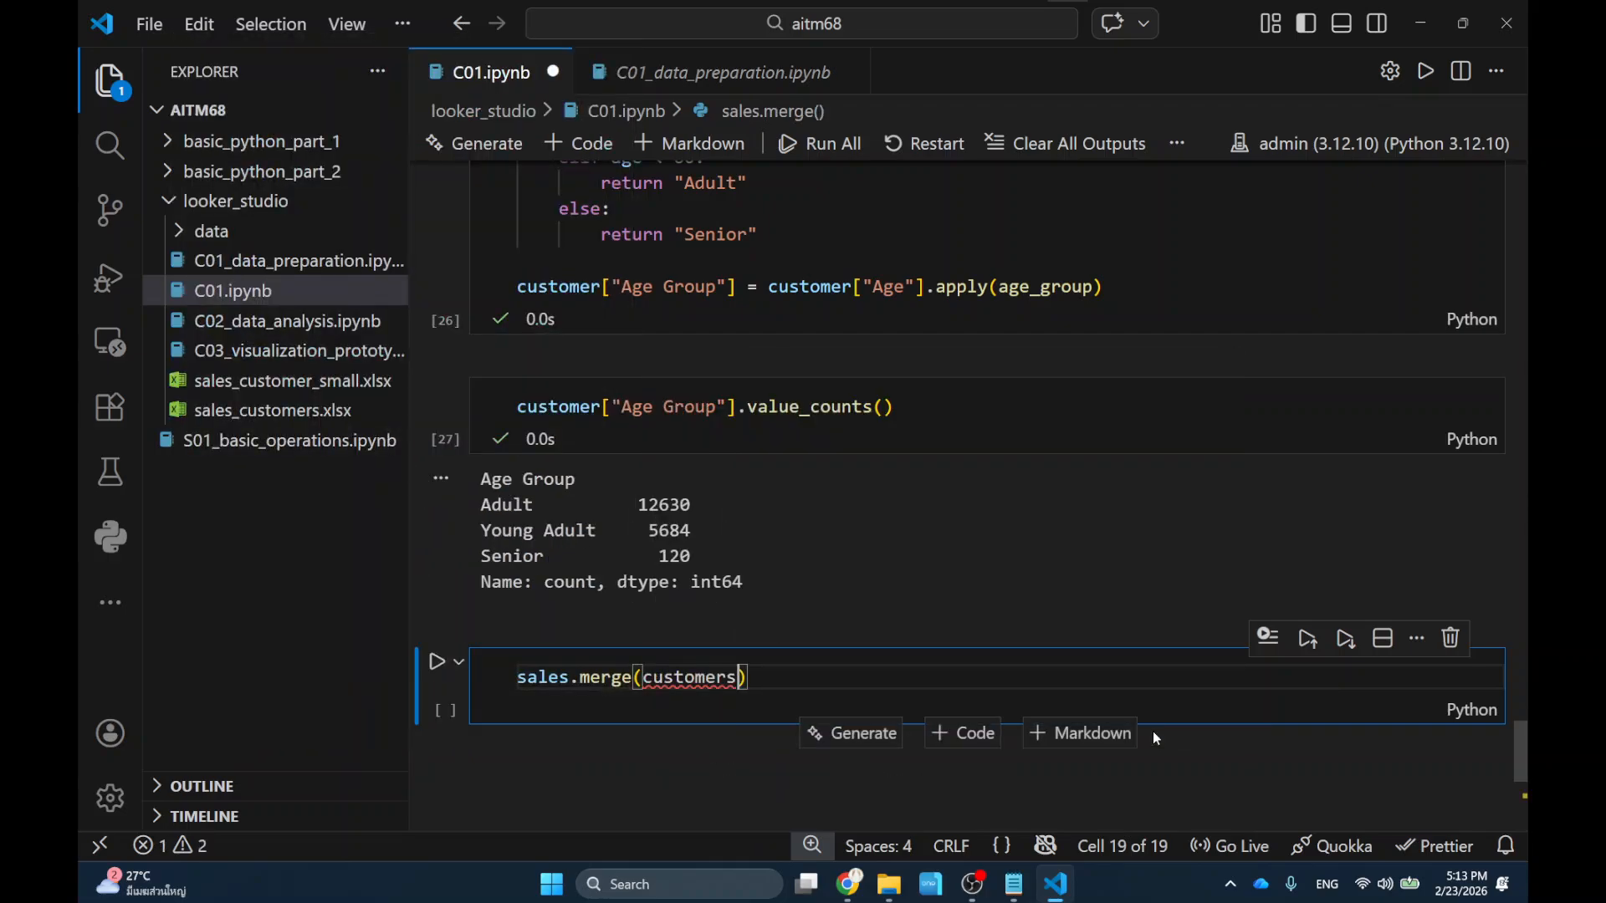
pyautogui.write(',')
pyautogui.press('BackSpace')
pyautogui.press('BackSpace')
pyautogui.press('BackSpace')
pyautogui.write(', on="')
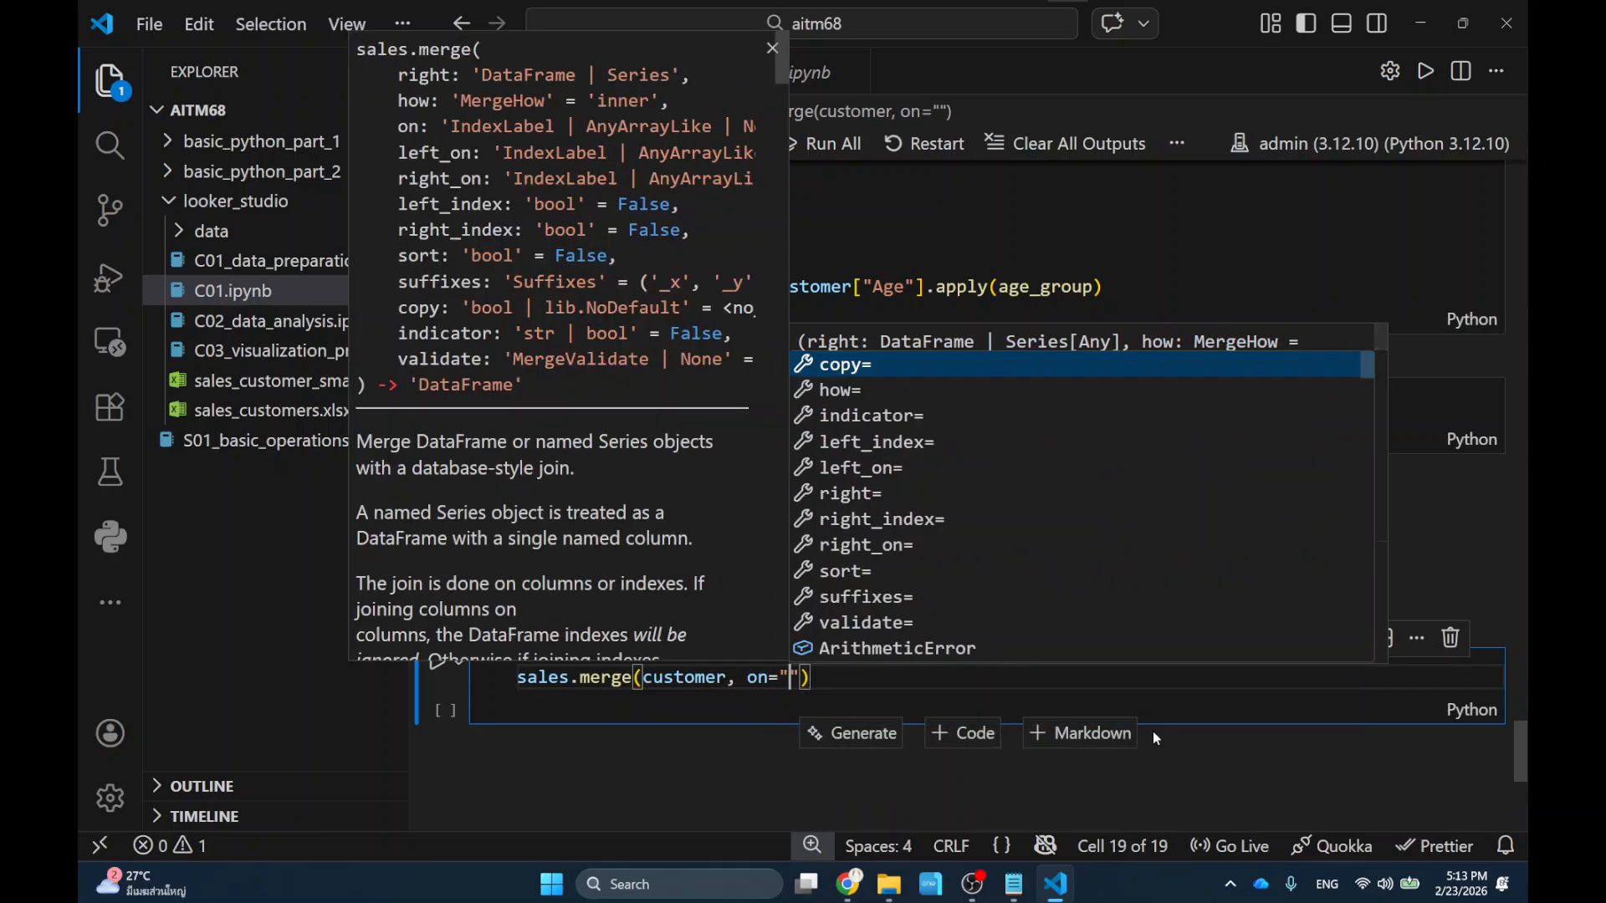
pyautogui.write('custo')
pyautogui.write('mer ID')
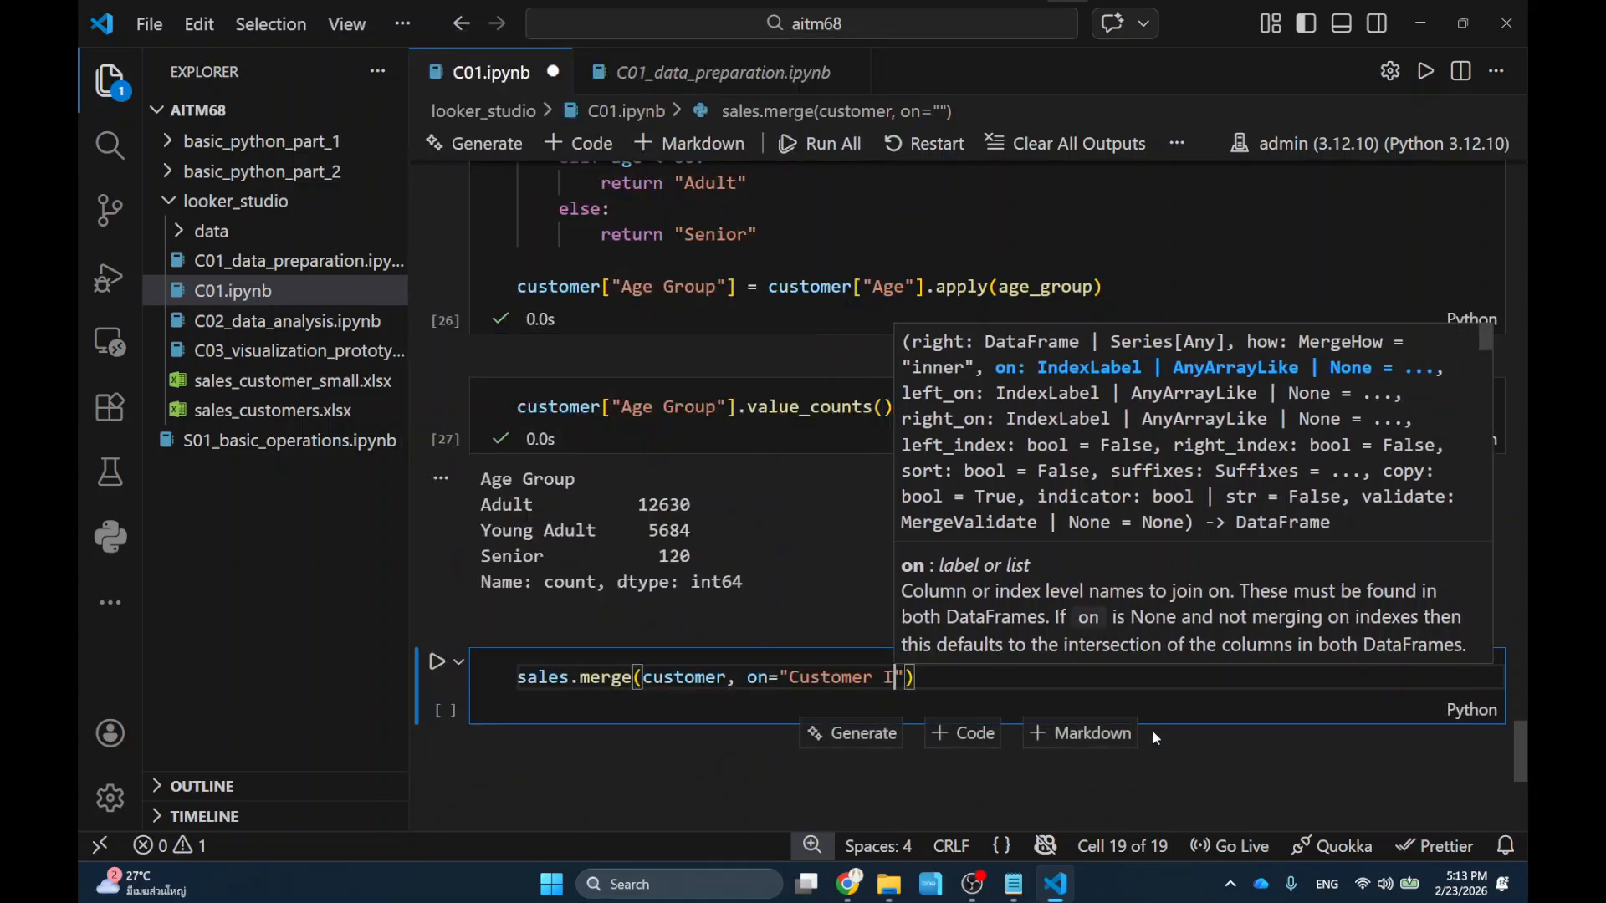
pyautogui.press('Escape')
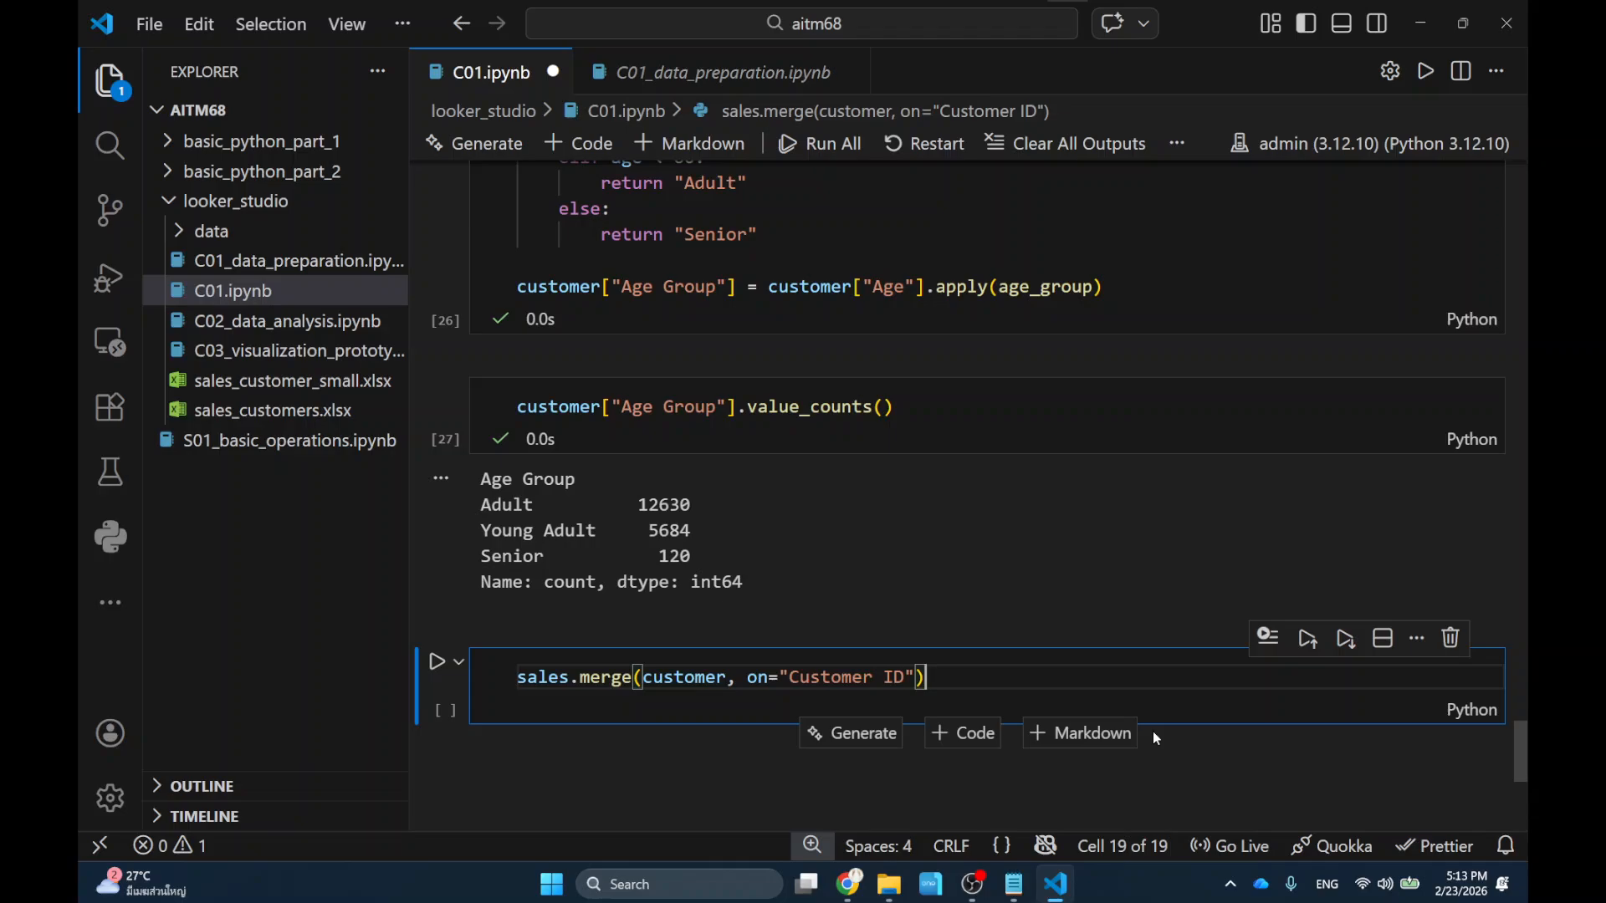
pyautogui.write(',')
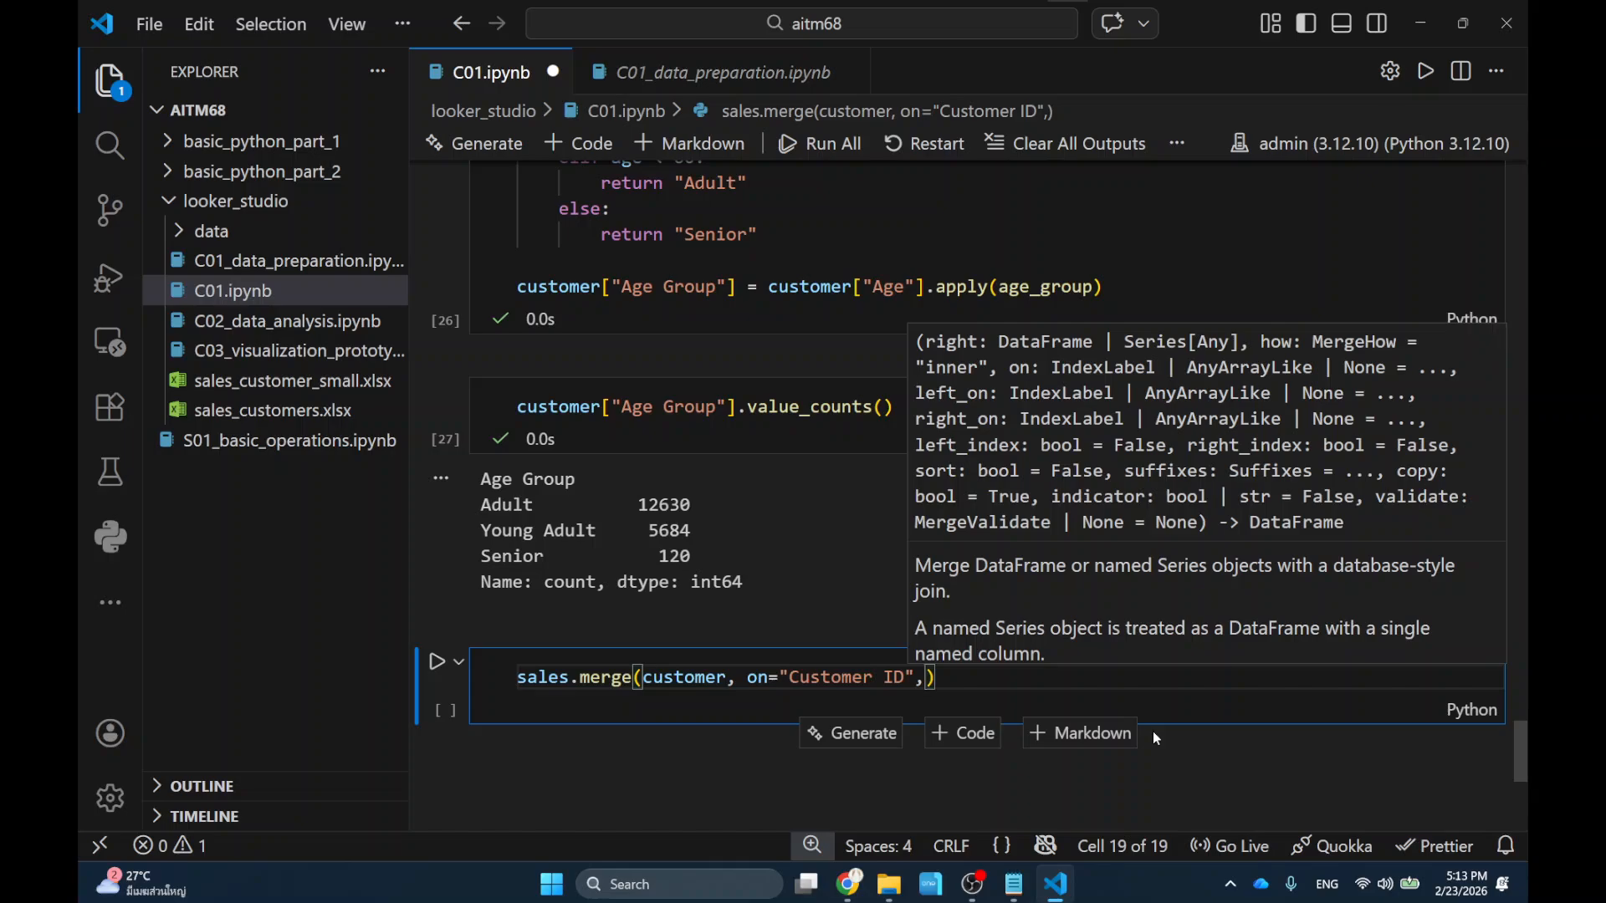
pyautogui.write('how="left"')
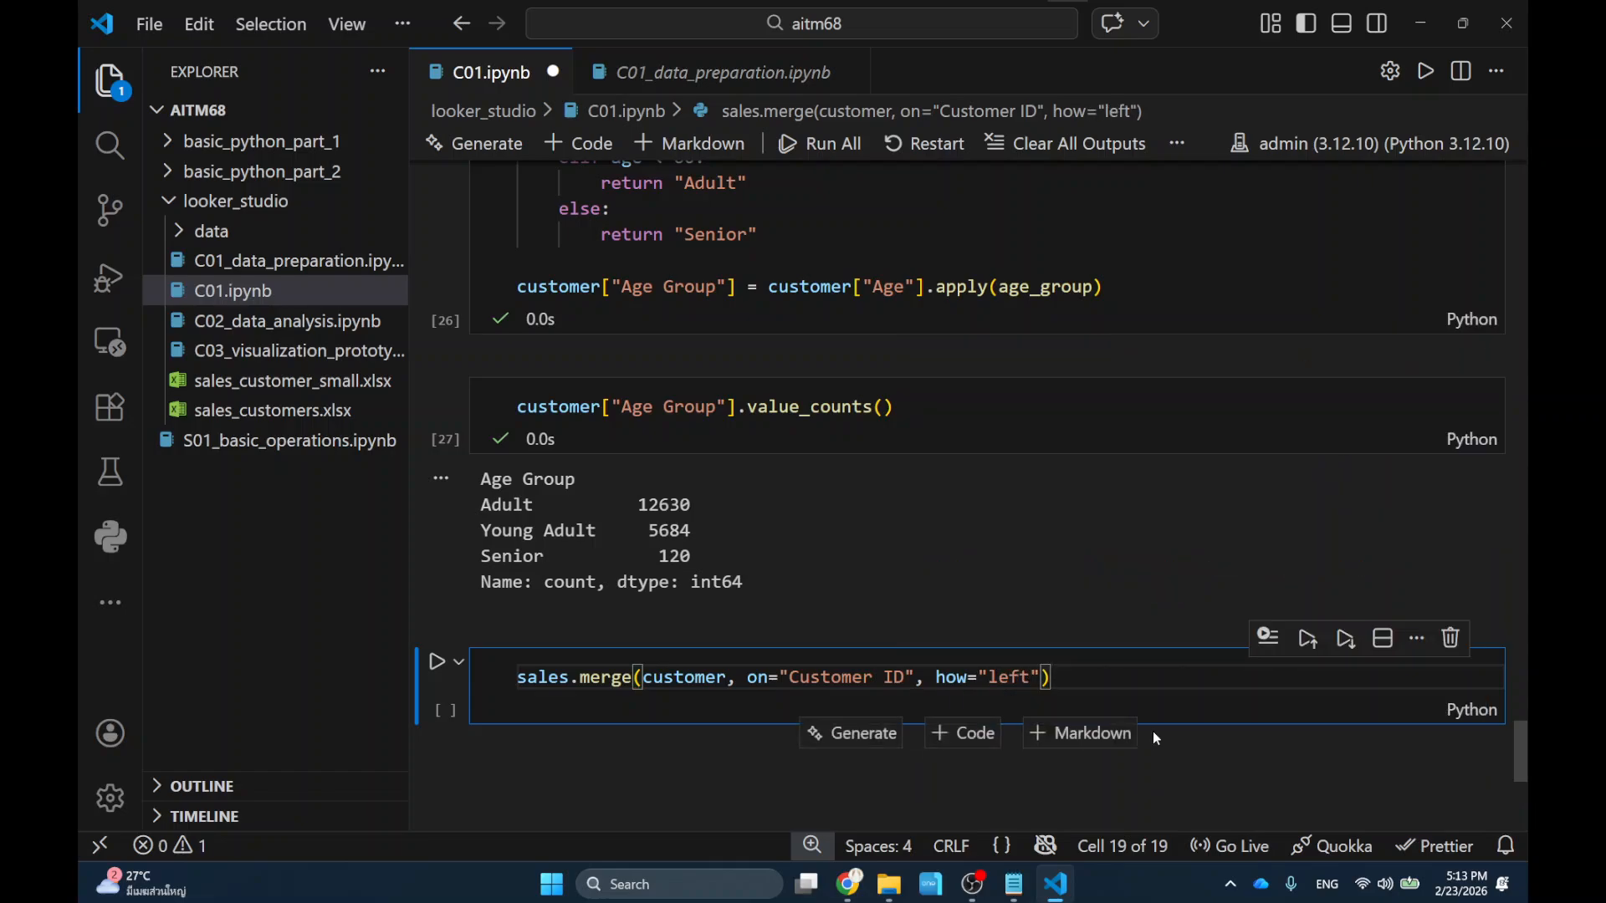
# Assign the merge result to the variable sm and run the cell.
pyautogui.press('Left')
pyautogui.press('Left')
pyautogui.hotkey('ctrl', 'Left')
pyautogui.hotkey('ctrl', 'Left')
pyautogui.hotkey('ctrl', 'Left')
pyautogui.hotkey('ctrl', 'Left')
pyautogui.hotkey('ctrl', 'Left')
pyautogui.hotkey('ctrl', 'Left')
pyautogui.write('sm =')
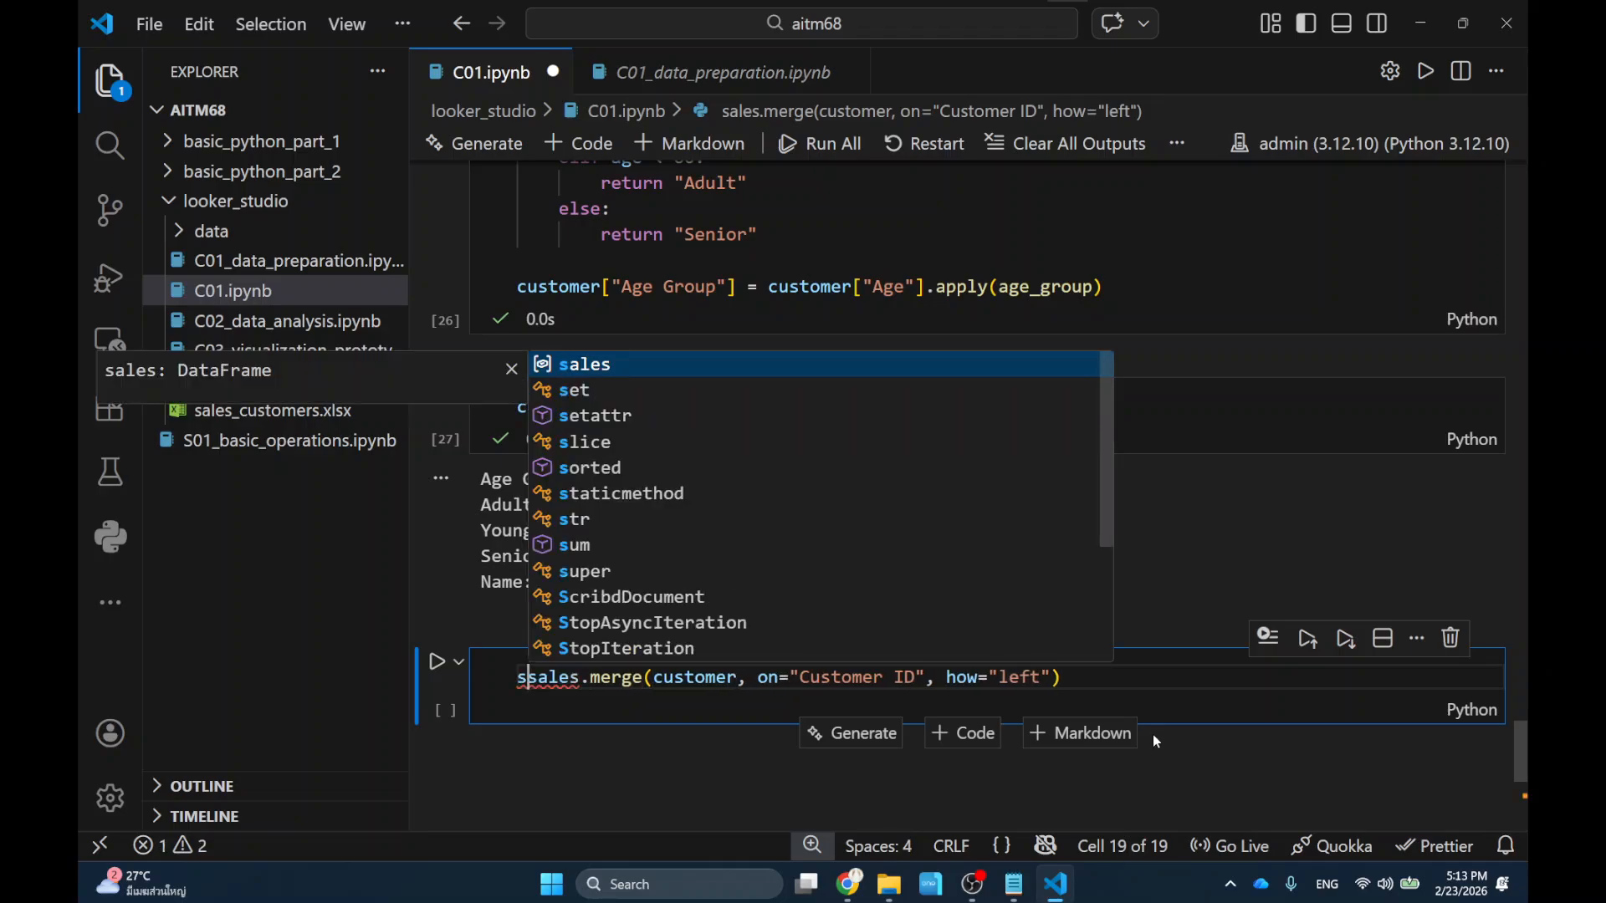
pyautogui.hotkey('shift', 'Return')
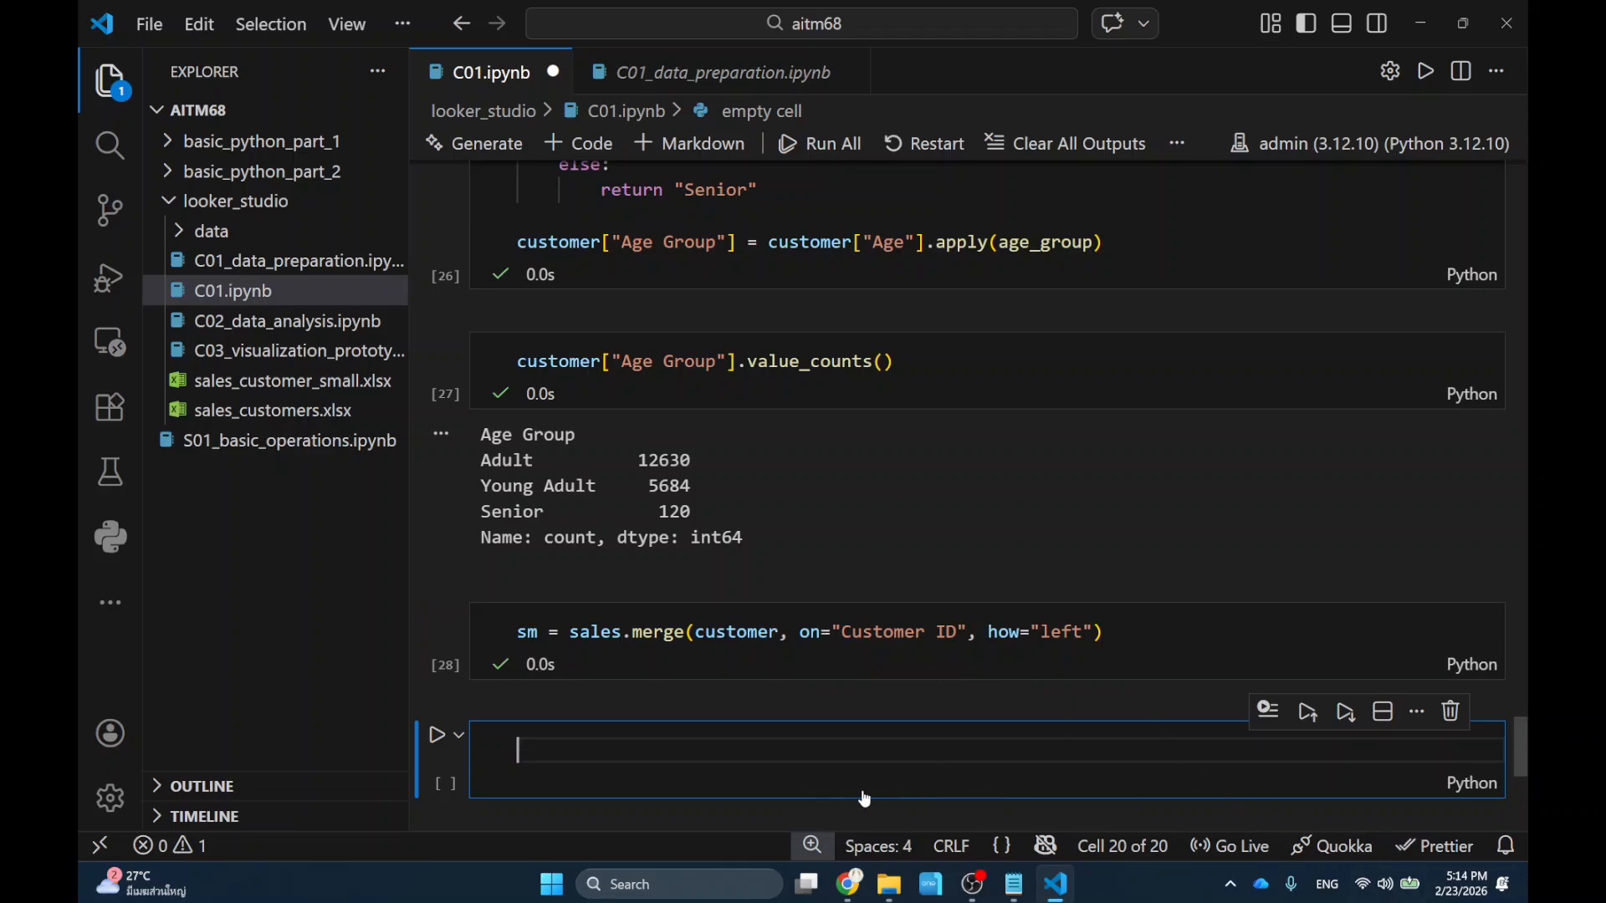
# Write sm.info() in the empty cell at the end of the notebook, run it and check the merged columns.
pyautogui.write('sm.info()')
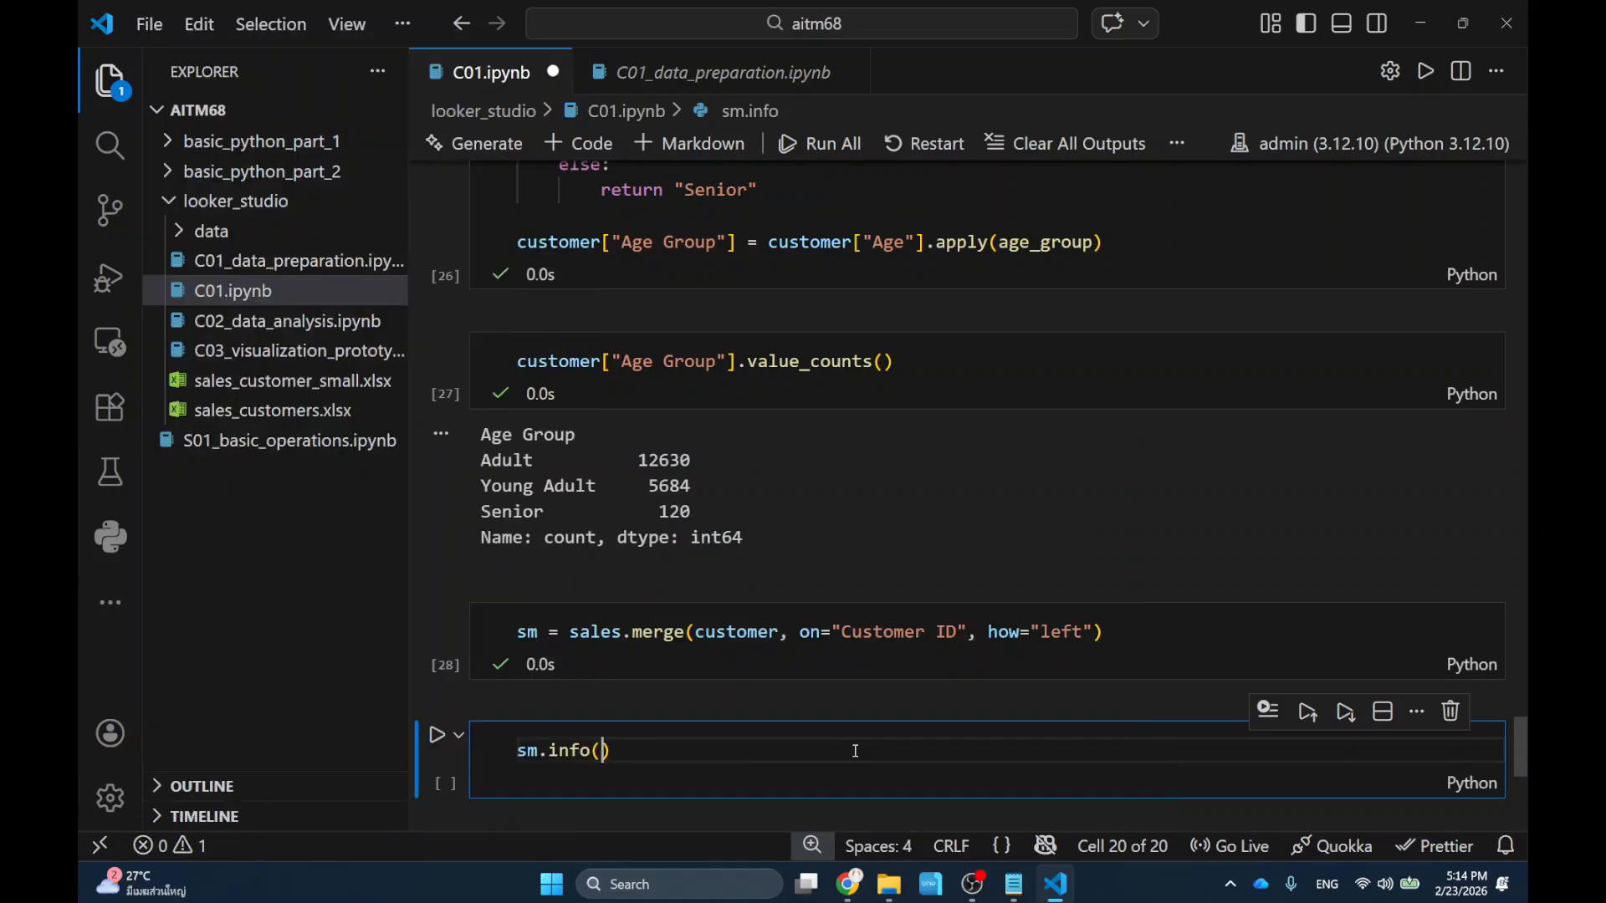
pyautogui.hotkey('shift', 'Return')
pyautogui.scroll(2, 586, 376)
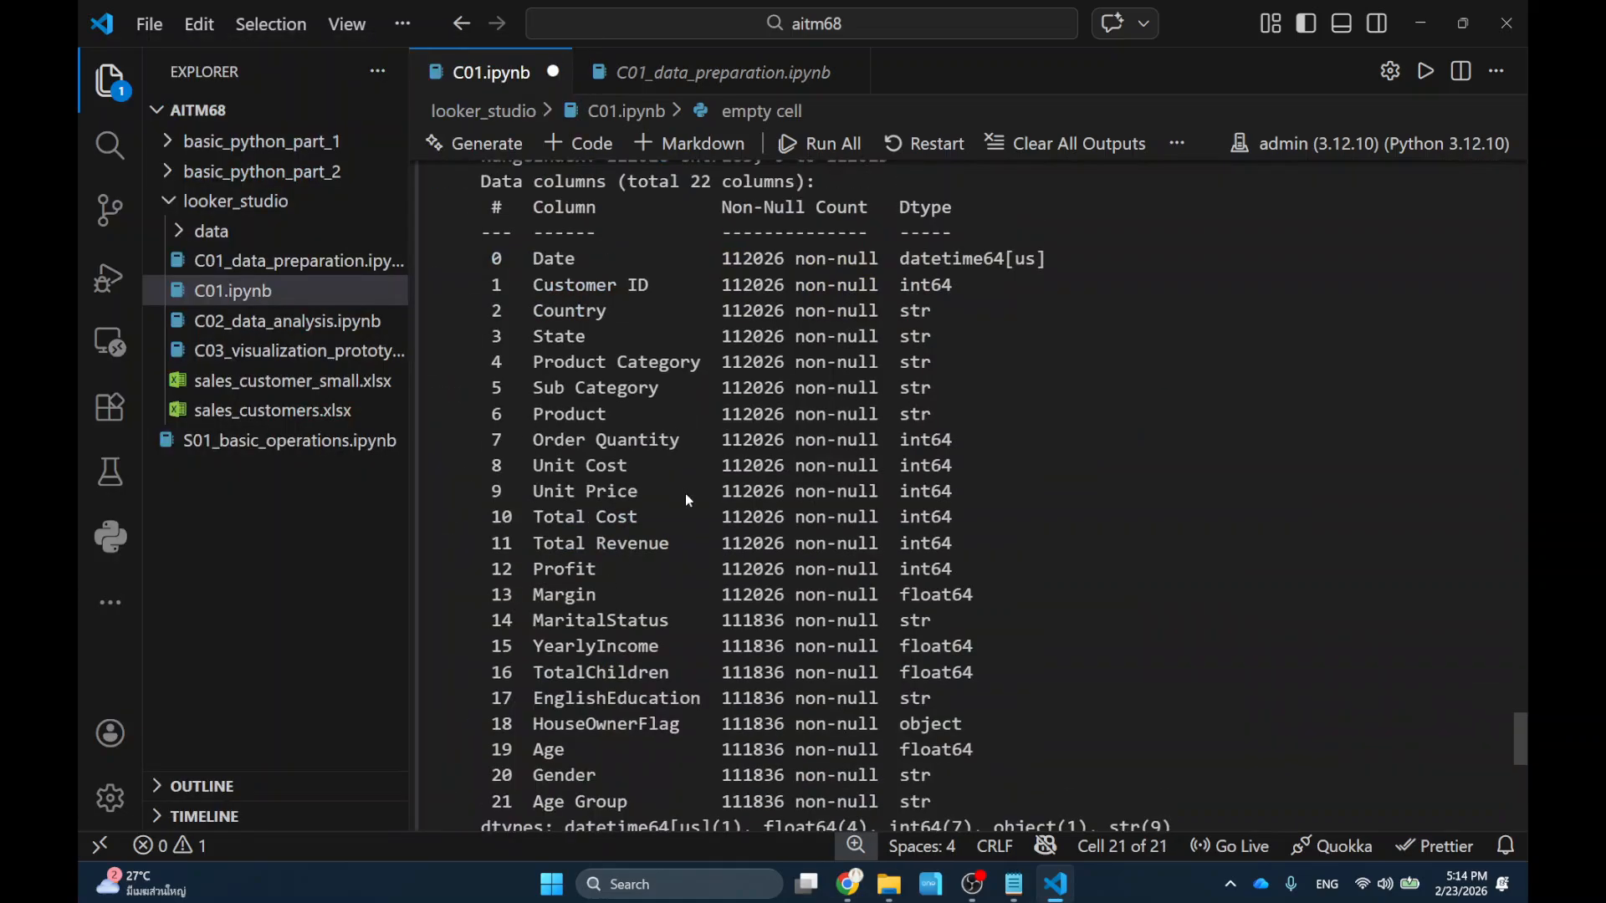
pyautogui.hotkey('ctrl', '2')
pyautogui.moveTo(467, 264)
pyautogui.mouseDown()
pyautogui.moveTo(524, 314)
pyautogui.moveTo(862, 463)
pyautogui.moveTo(967, 552)
pyautogui.moveTo(1002, 635)
pyautogui.mouseUp()
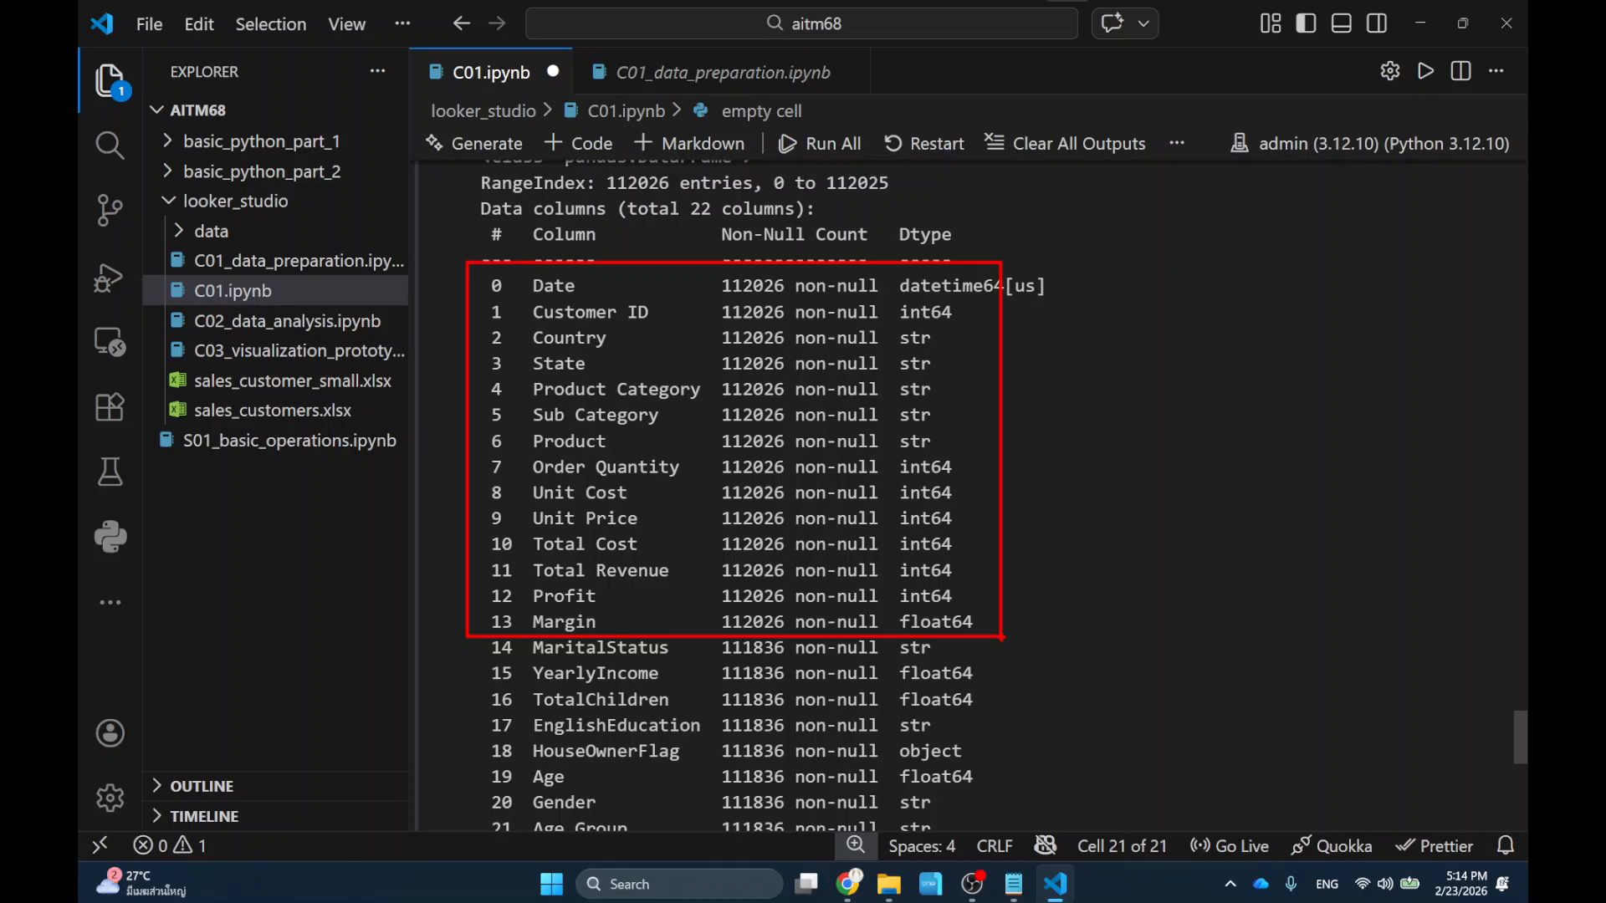
pyautogui.press('Escape')
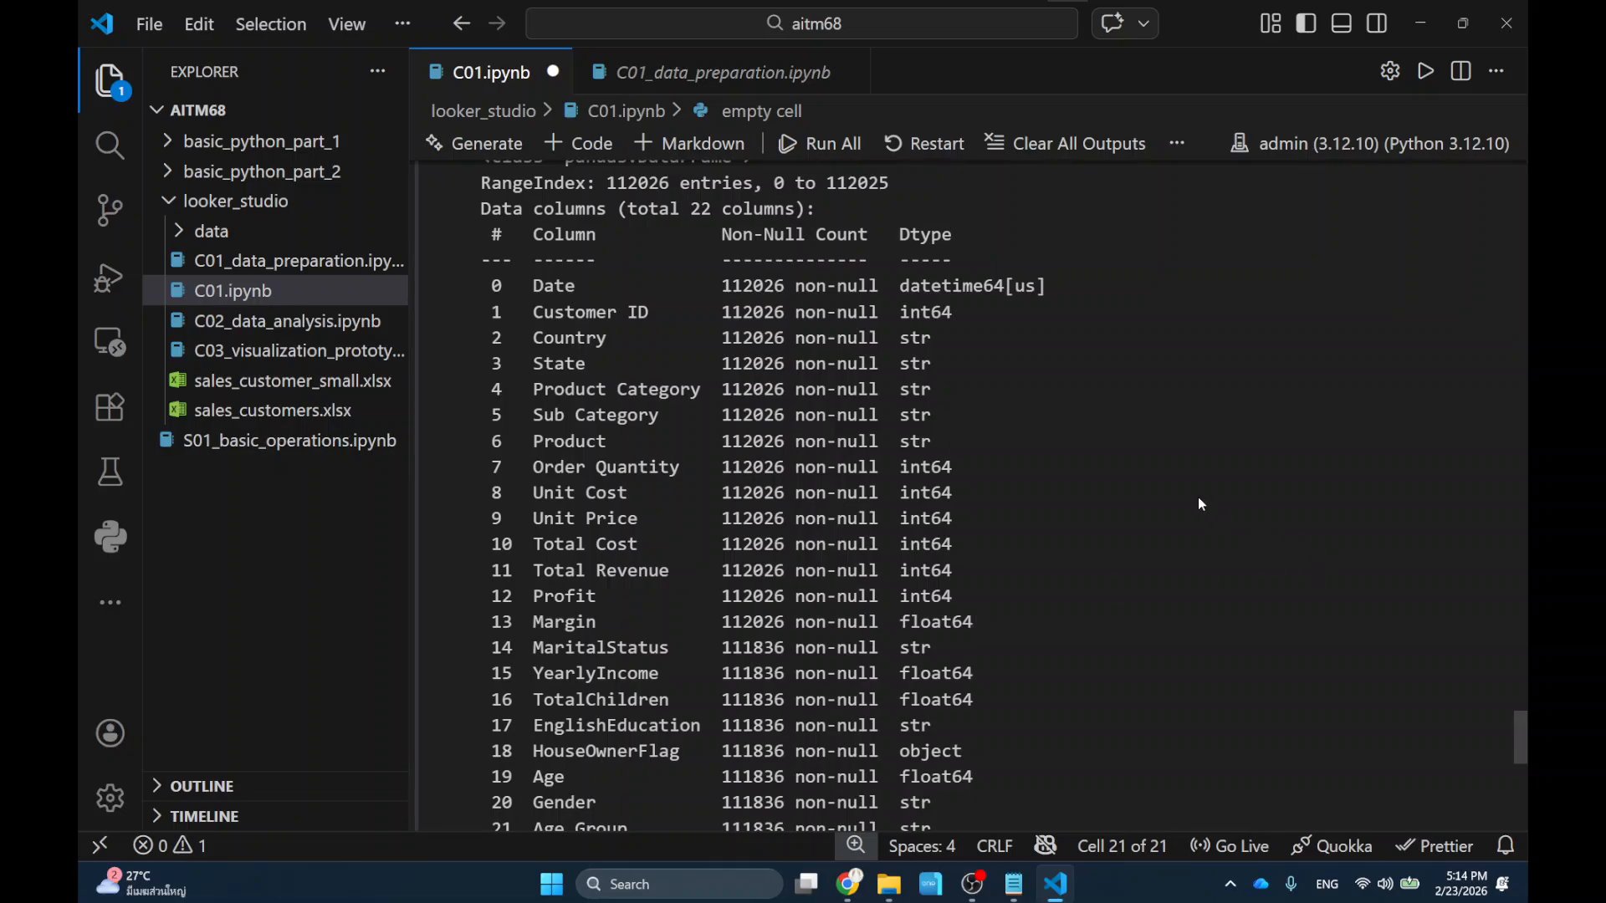
# Copy sm["MaritalStatus"].value_counts() from C01_data_preparation.ipynb into the empty cell at the end of C01.ipynb and run it.
pyautogui.scroll(-4, 959, 537)
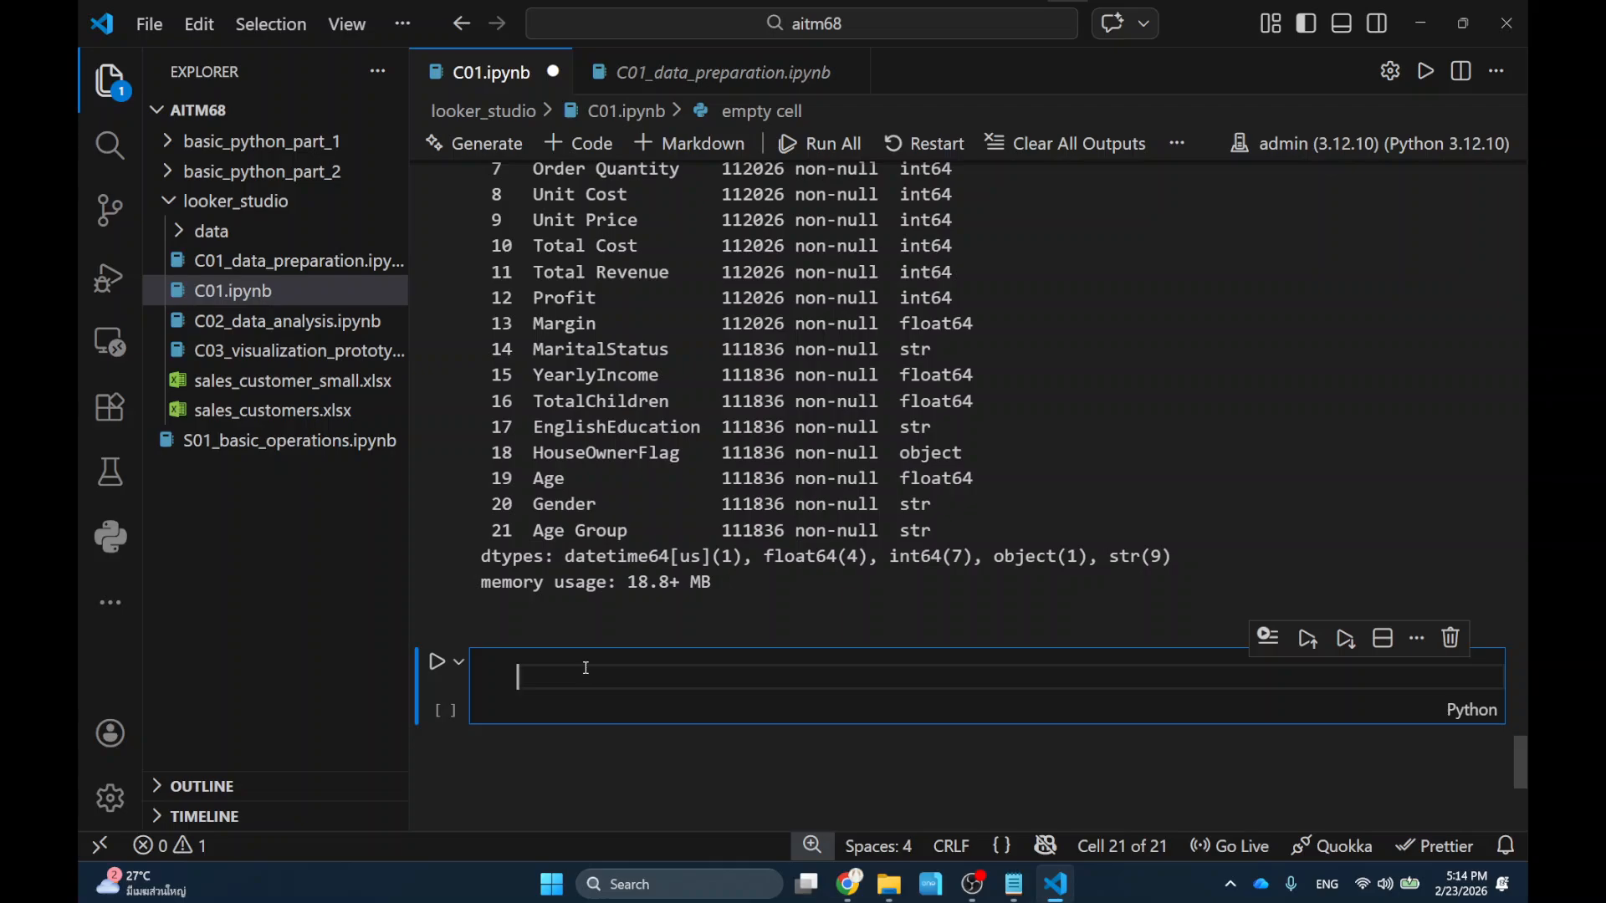
pyautogui.click(630, 72)
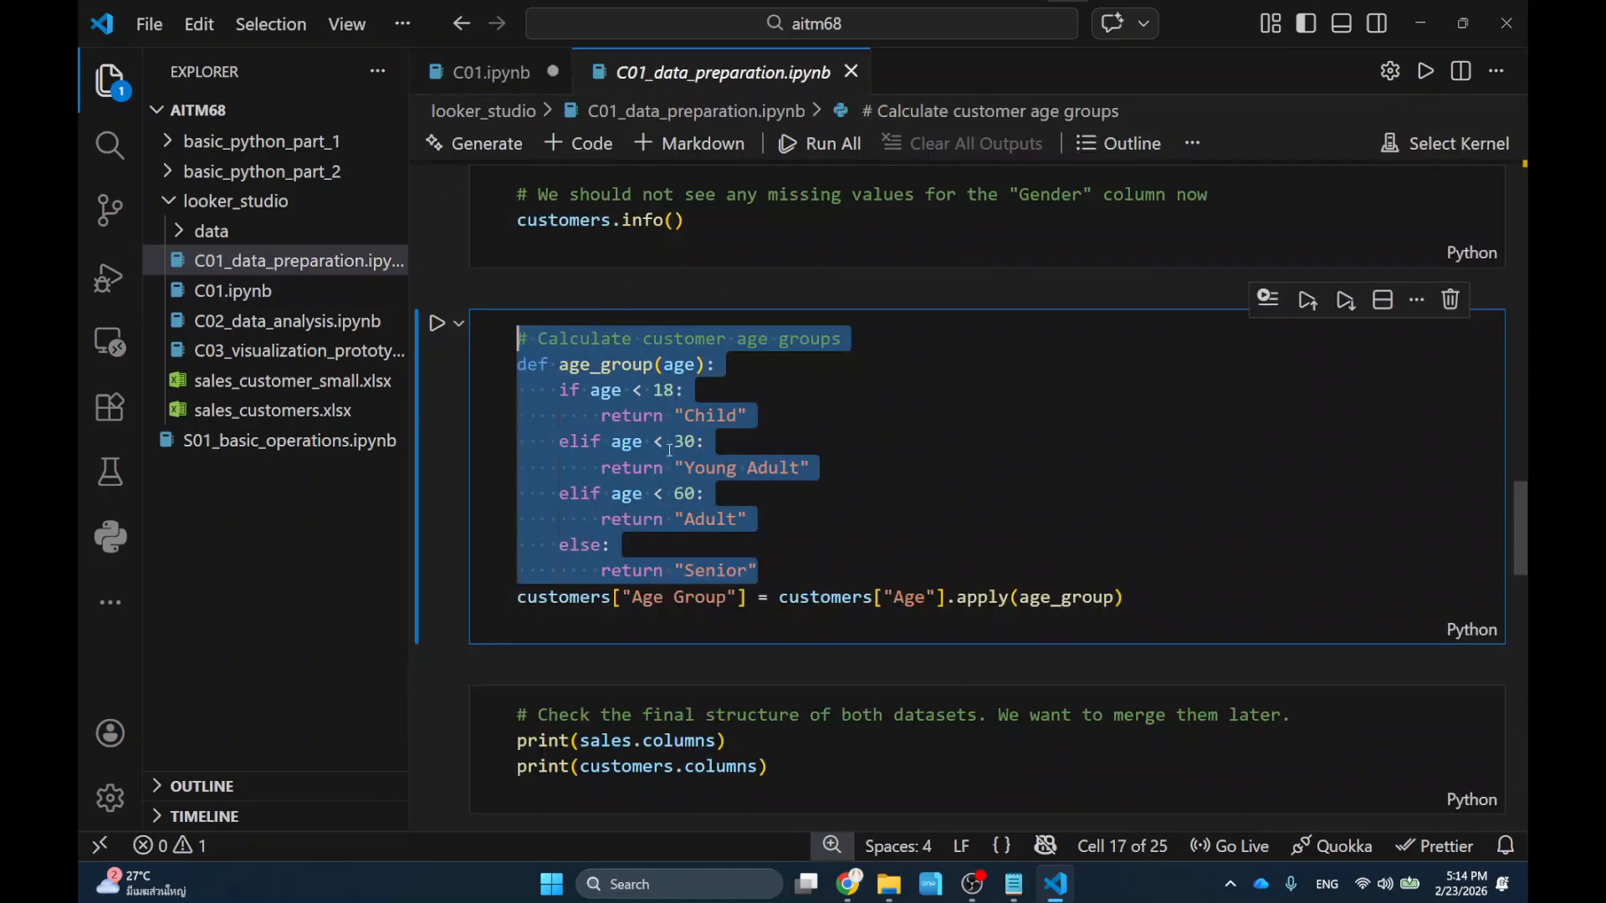
pyautogui.scroll(-10, 694, 497)
pyautogui.moveTo(874, 449); pyautogui.dragTo(395, 441)
pyautogui.hotkey('ctrl', 'c')
pyautogui.click(492, 72)
pyautogui.hotkey('ctrl', 'v')
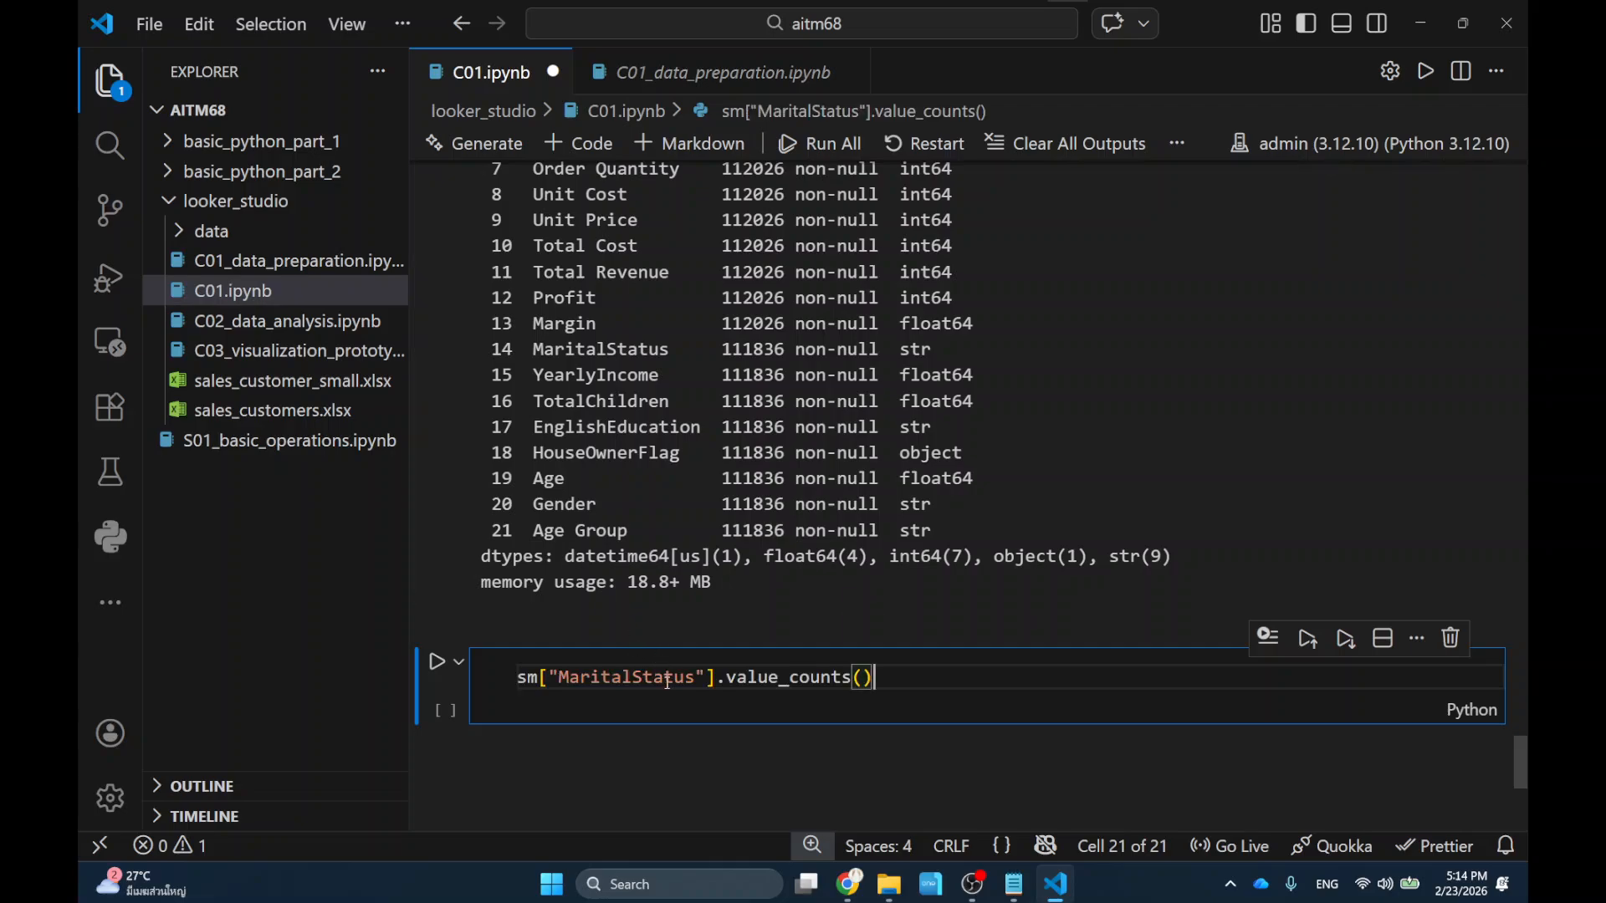
pyautogui.scroll(-1, 669, 680)
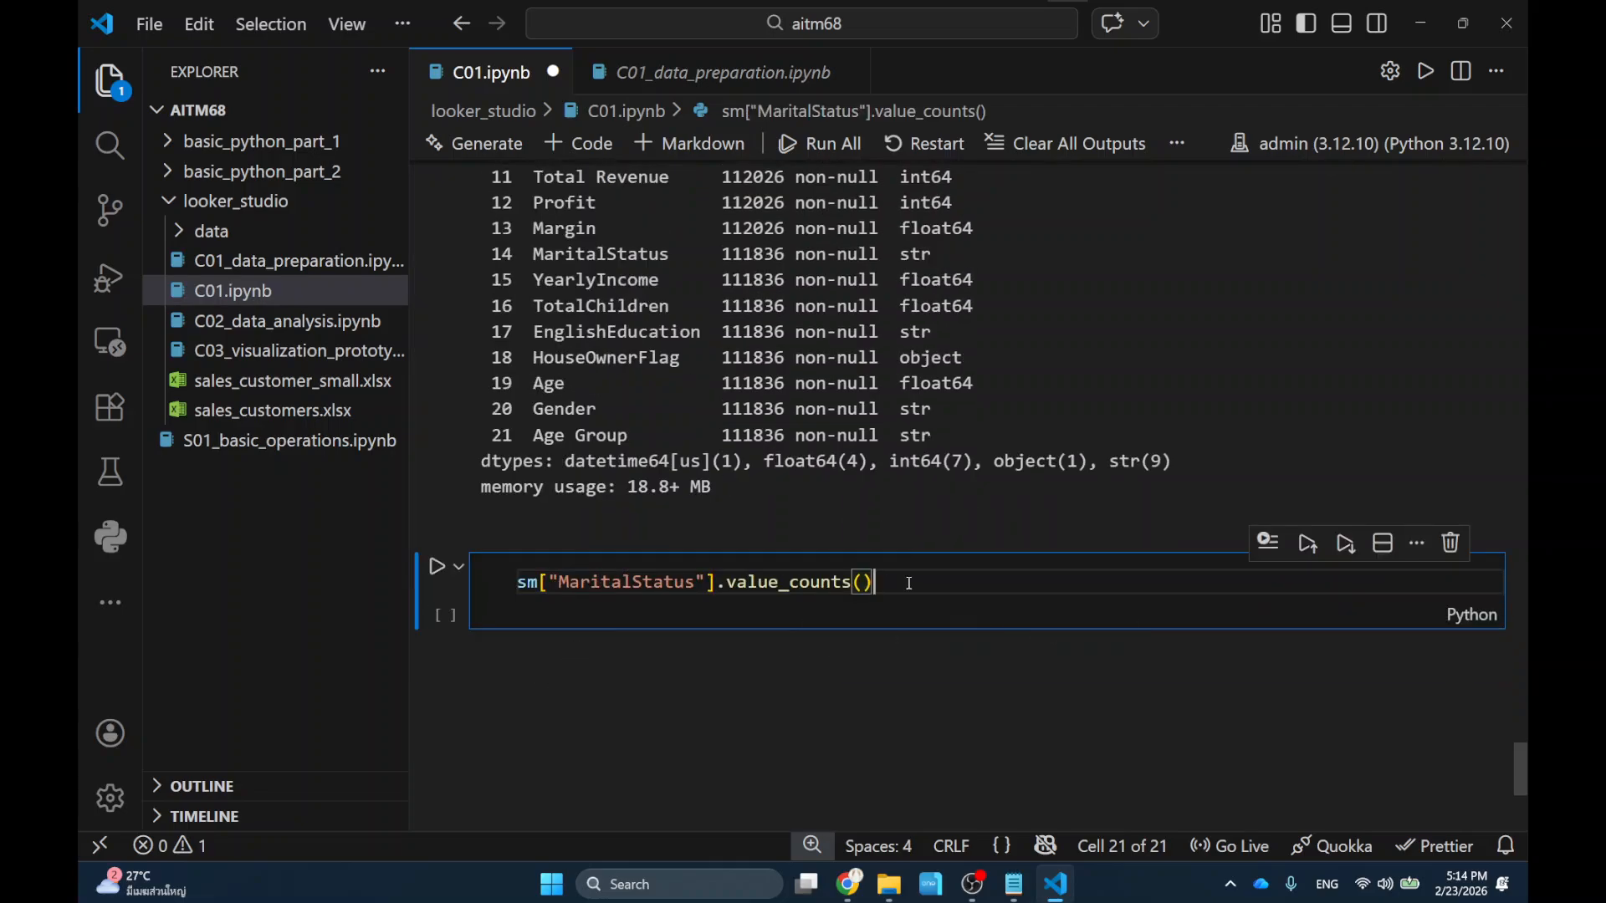
pyautogui.click(641, 582)
pyautogui.hotkey('shift', 'Return')
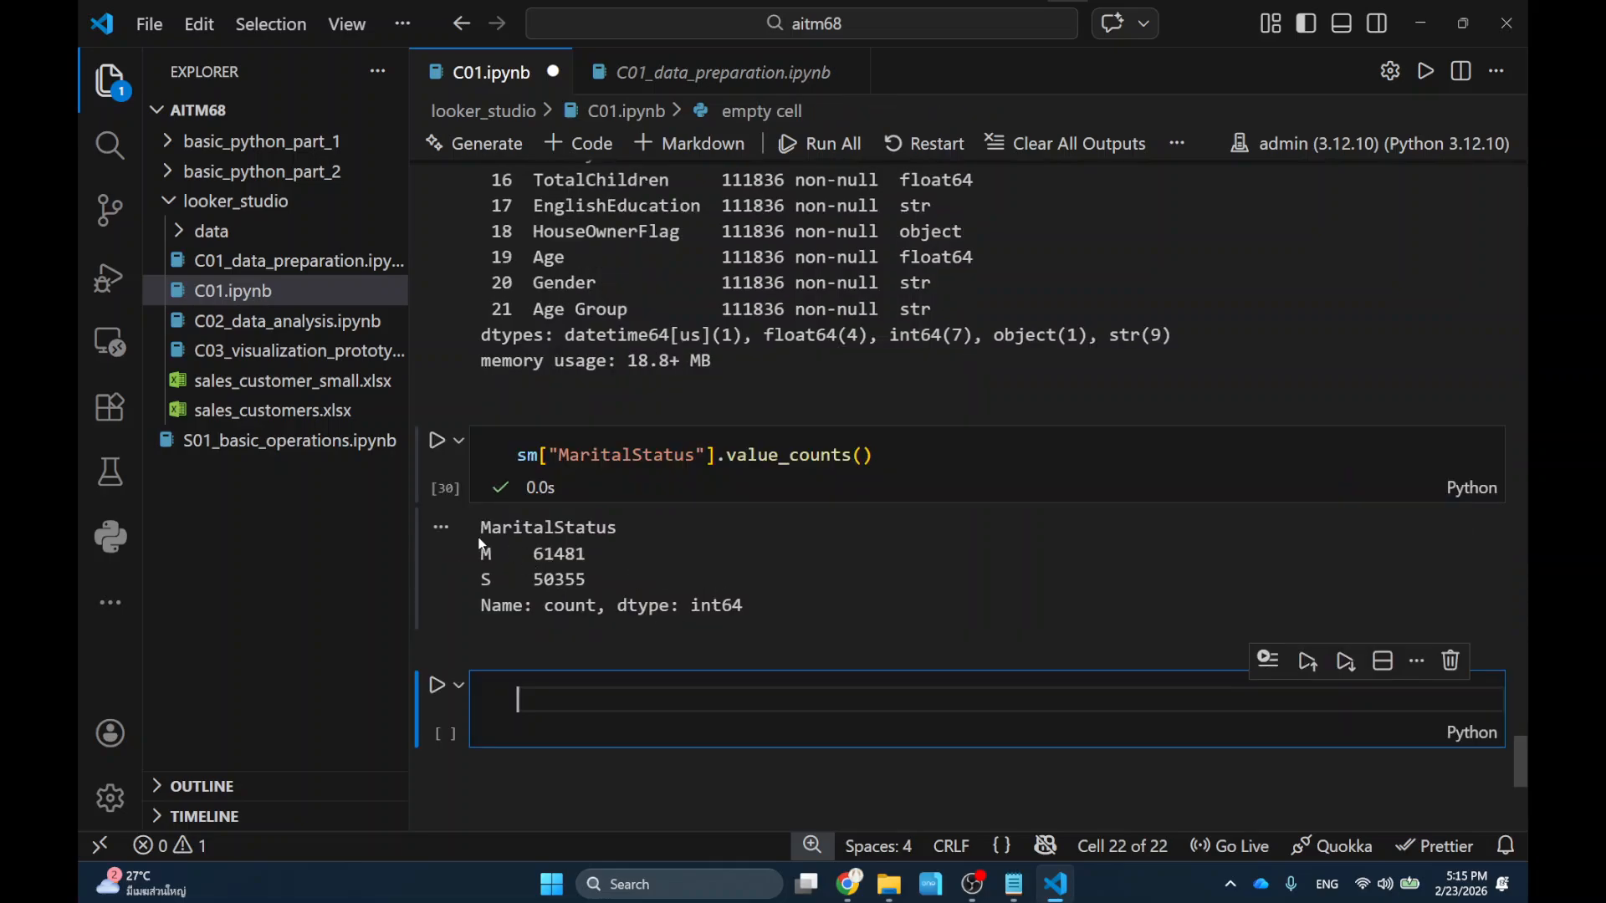
# Review the MaritalStatus counts and compare the non-null counts of the sales and customer columns in the sm.info() output.
pyautogui.moveTo(468, 512)
pyautogui.mouseDown()
pyautogui.moveTo(539, 570)
pyautogui.moveTo(649, 601)
pyautogui.mouseUp()
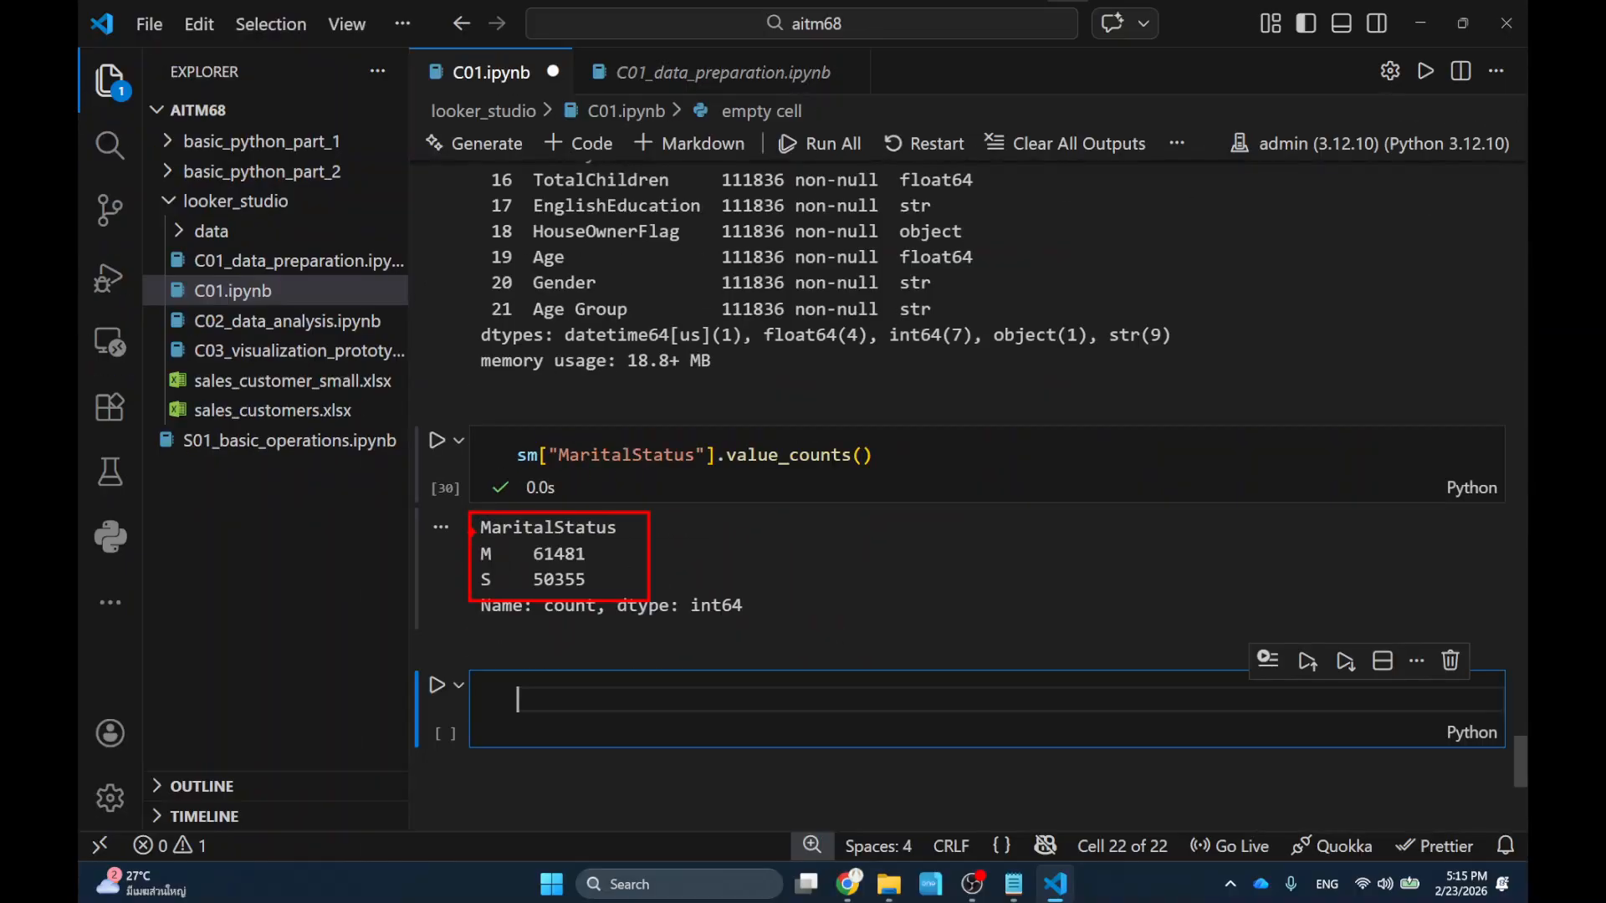
pyautogui.scroll(8, 806, 490)
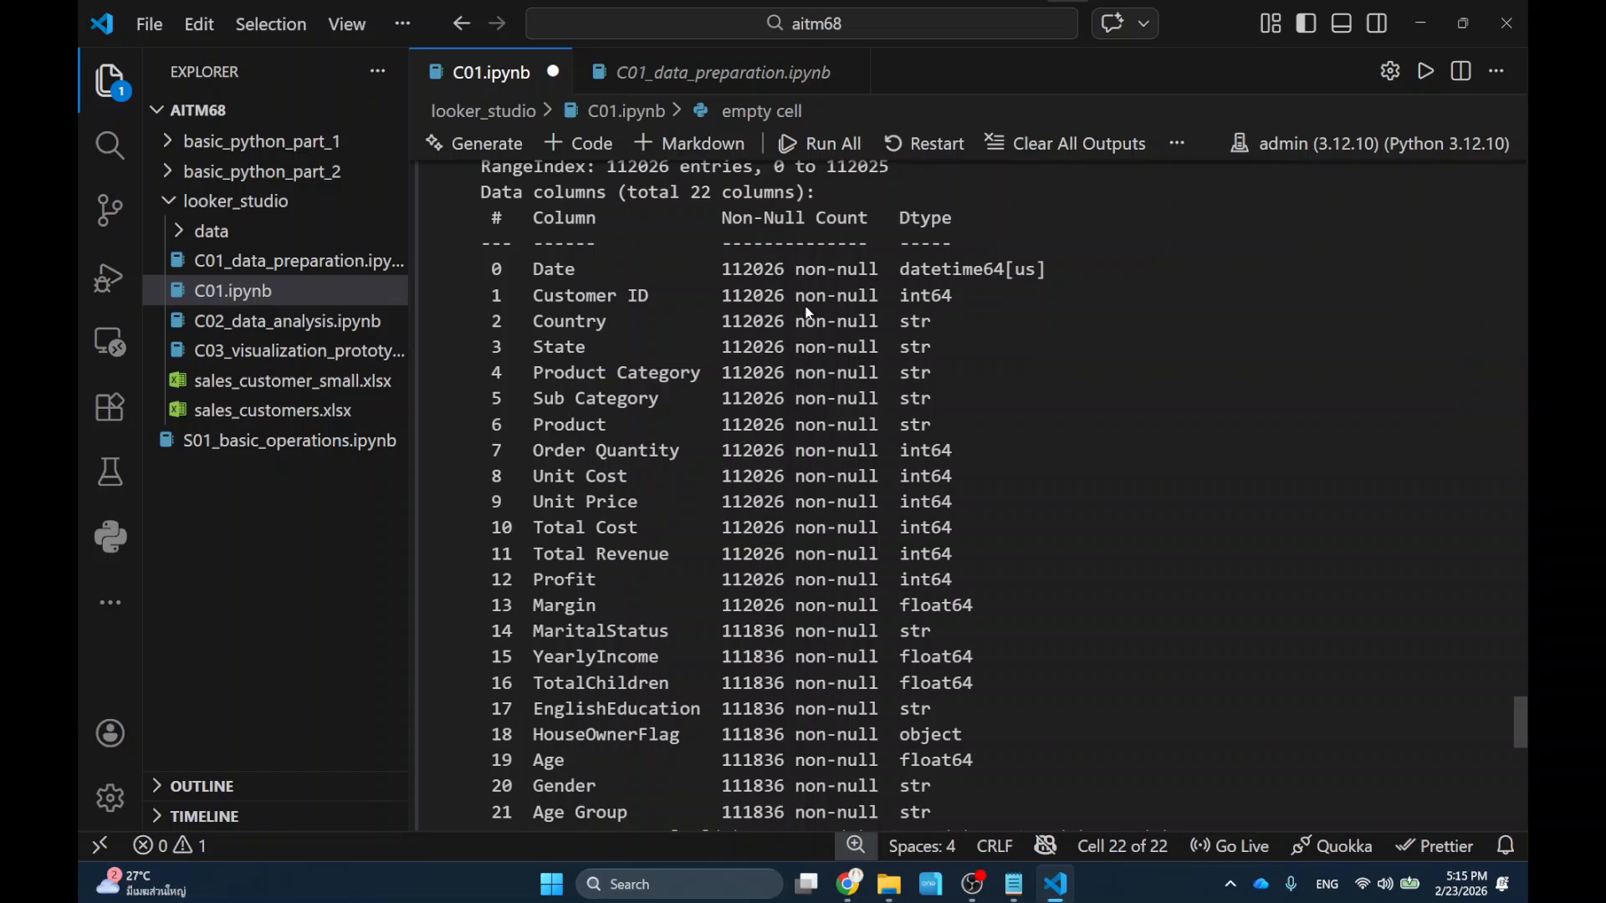
pyautogui.scroll(15, 808, 313)
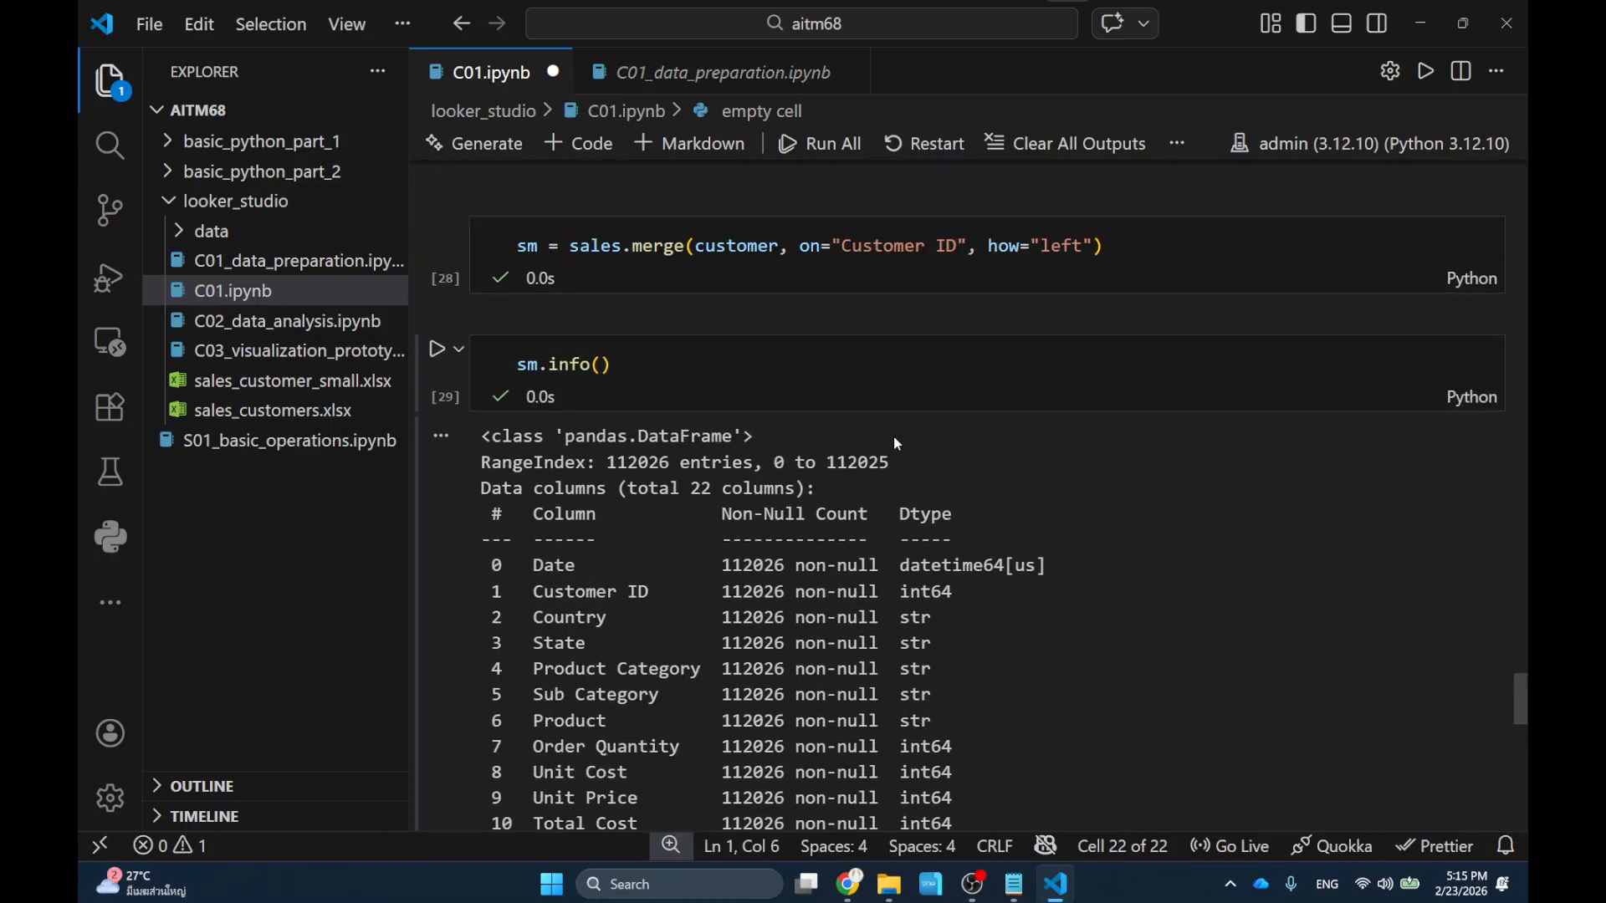
pyautogui.scroll(-2, 884, 443)
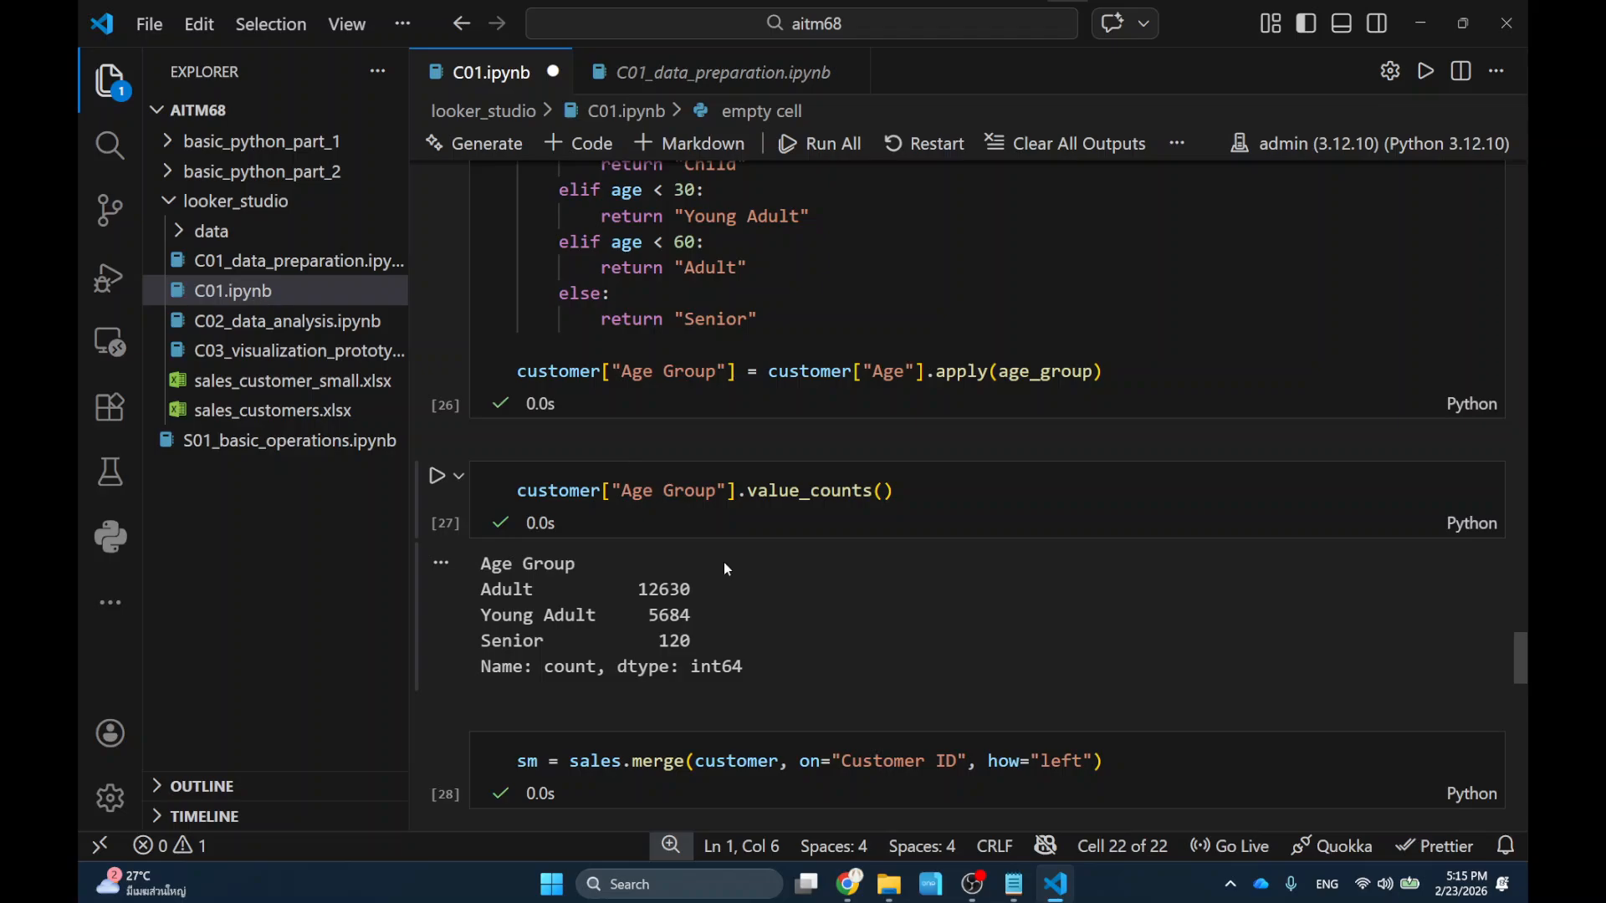
pyautogui.scroll(-15, 727, 568)
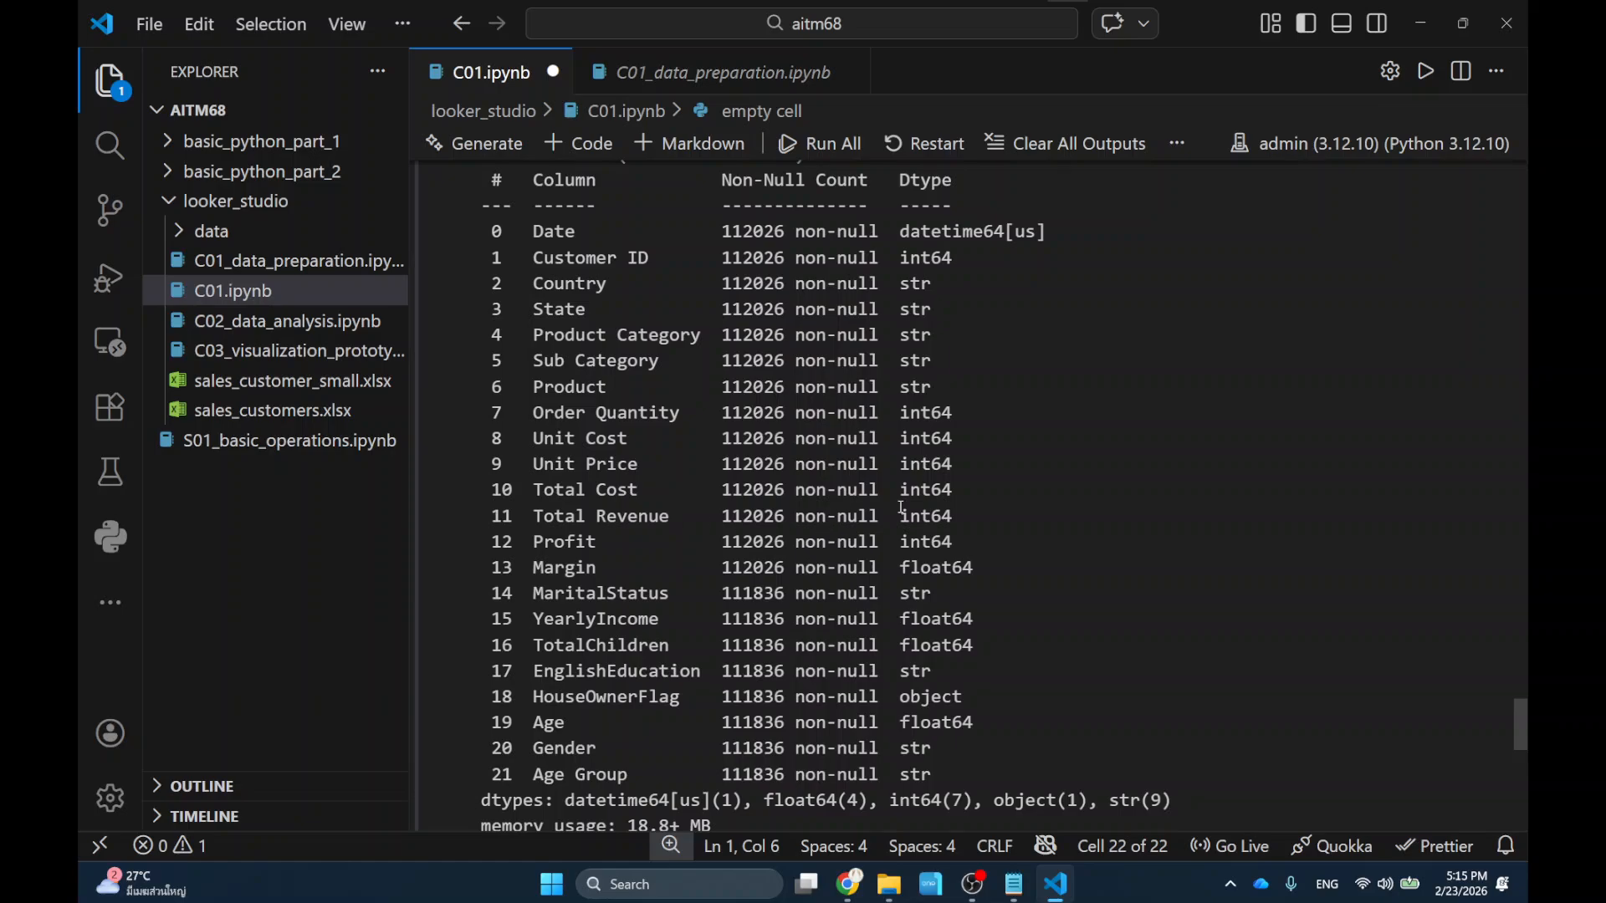
pyautogui.moveTo(701, 216)
pyautogui.mouseDown()
pyautogui.moveTo(783, 335)
pyautogui.moveTo(805, 581)
pyautogui.mouseUp()
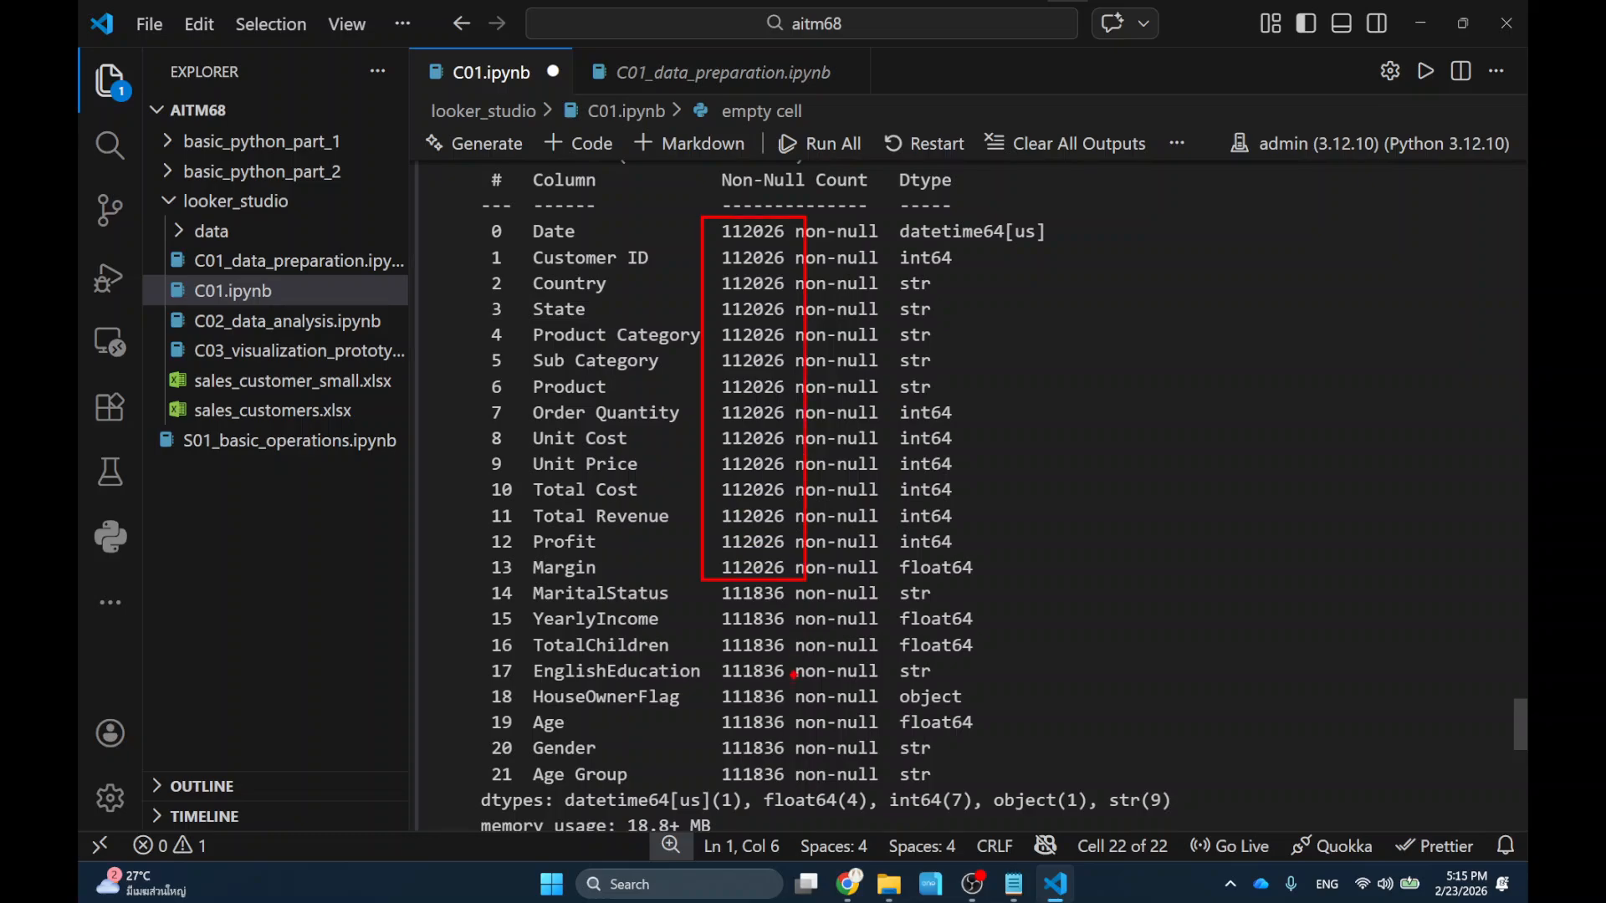
pyautogui.moveTo(696, 809)
pyautogui.mouseDown()
pyautogui.moveTo(762, 736)
pyautogui.moveTo(810, 584)
pyautogui.mouseUp()
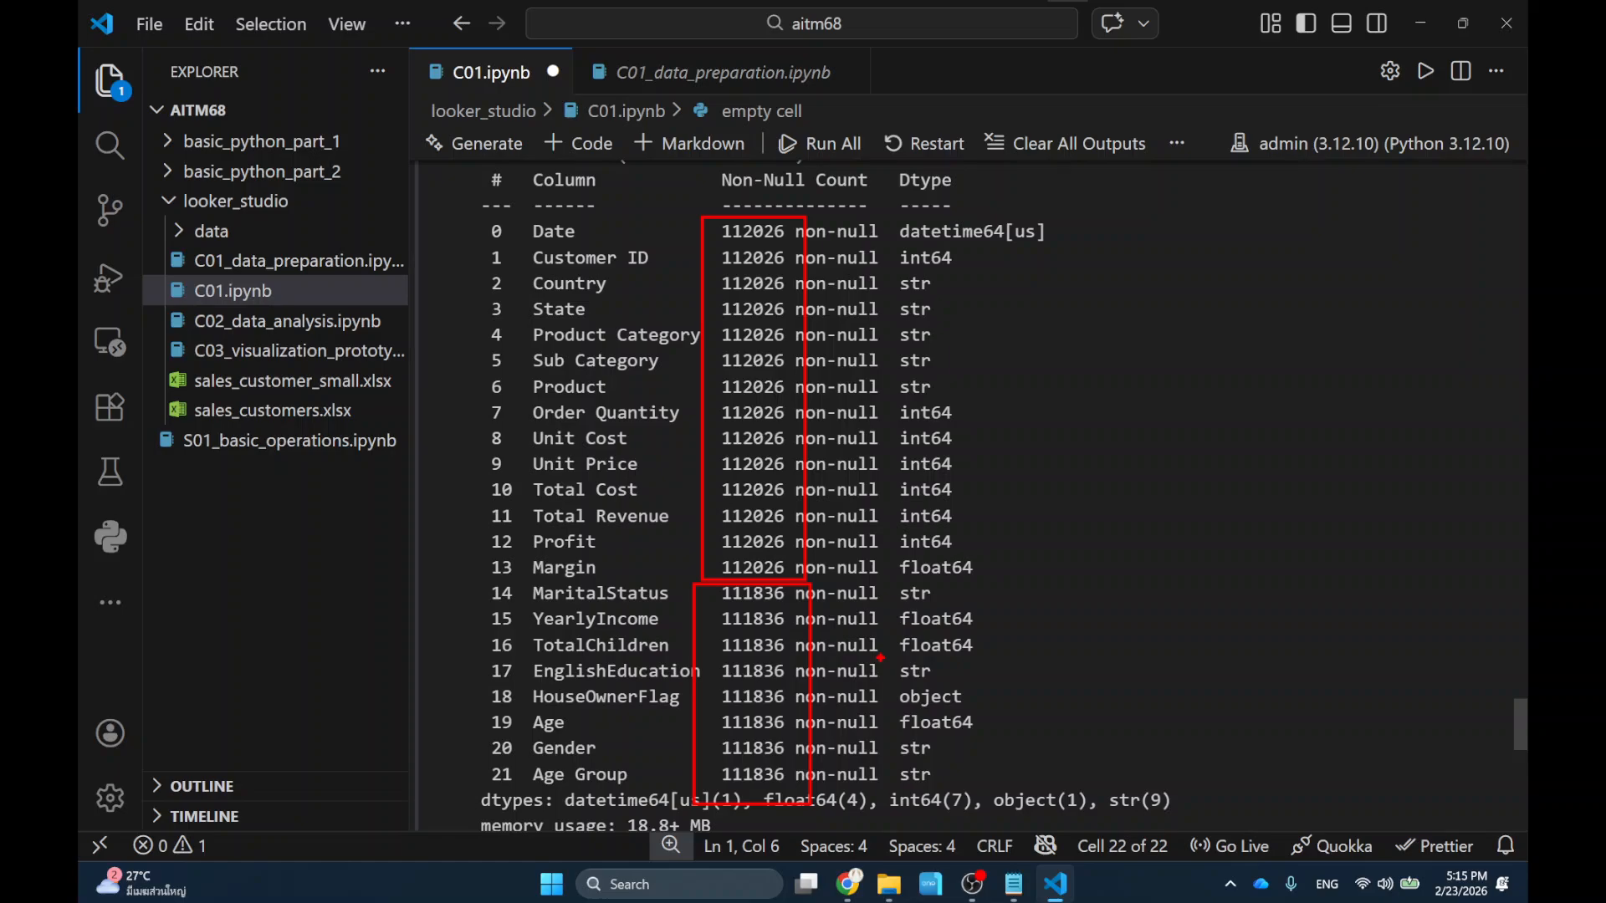
pyautogui.press('Escape')
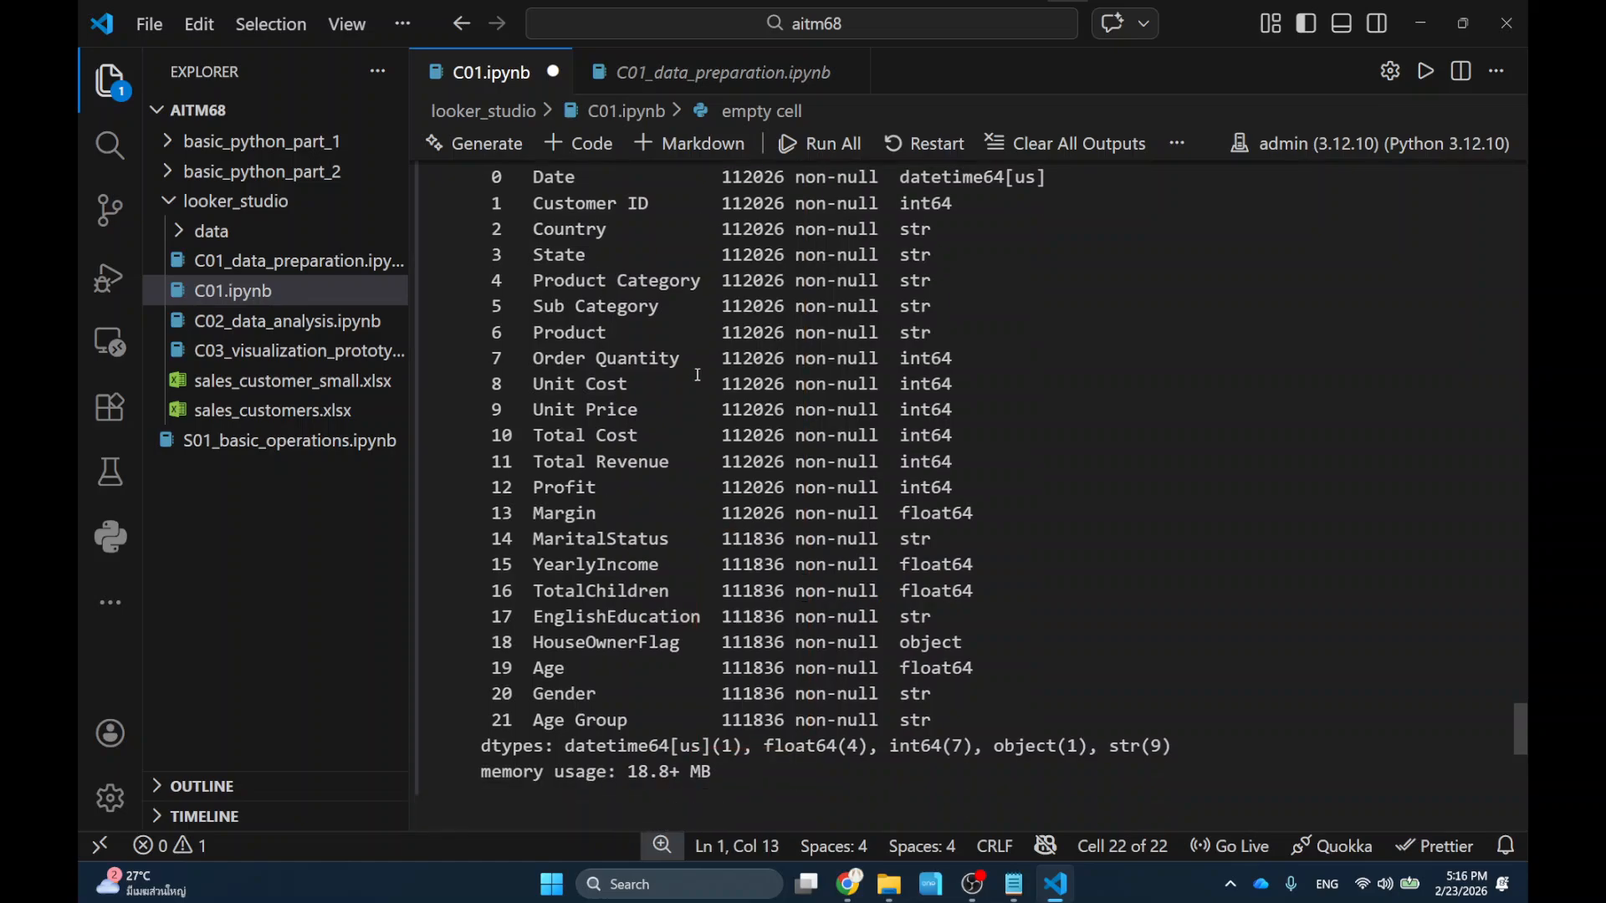
# Copy the "Handle missing customer data" fillna code from C01_data_preparation.ipynb into the empty last cell of C01.ipynb and run it.
pyautogui.click(653, 73)
pyautogui.scroll(-3, 766, 379)
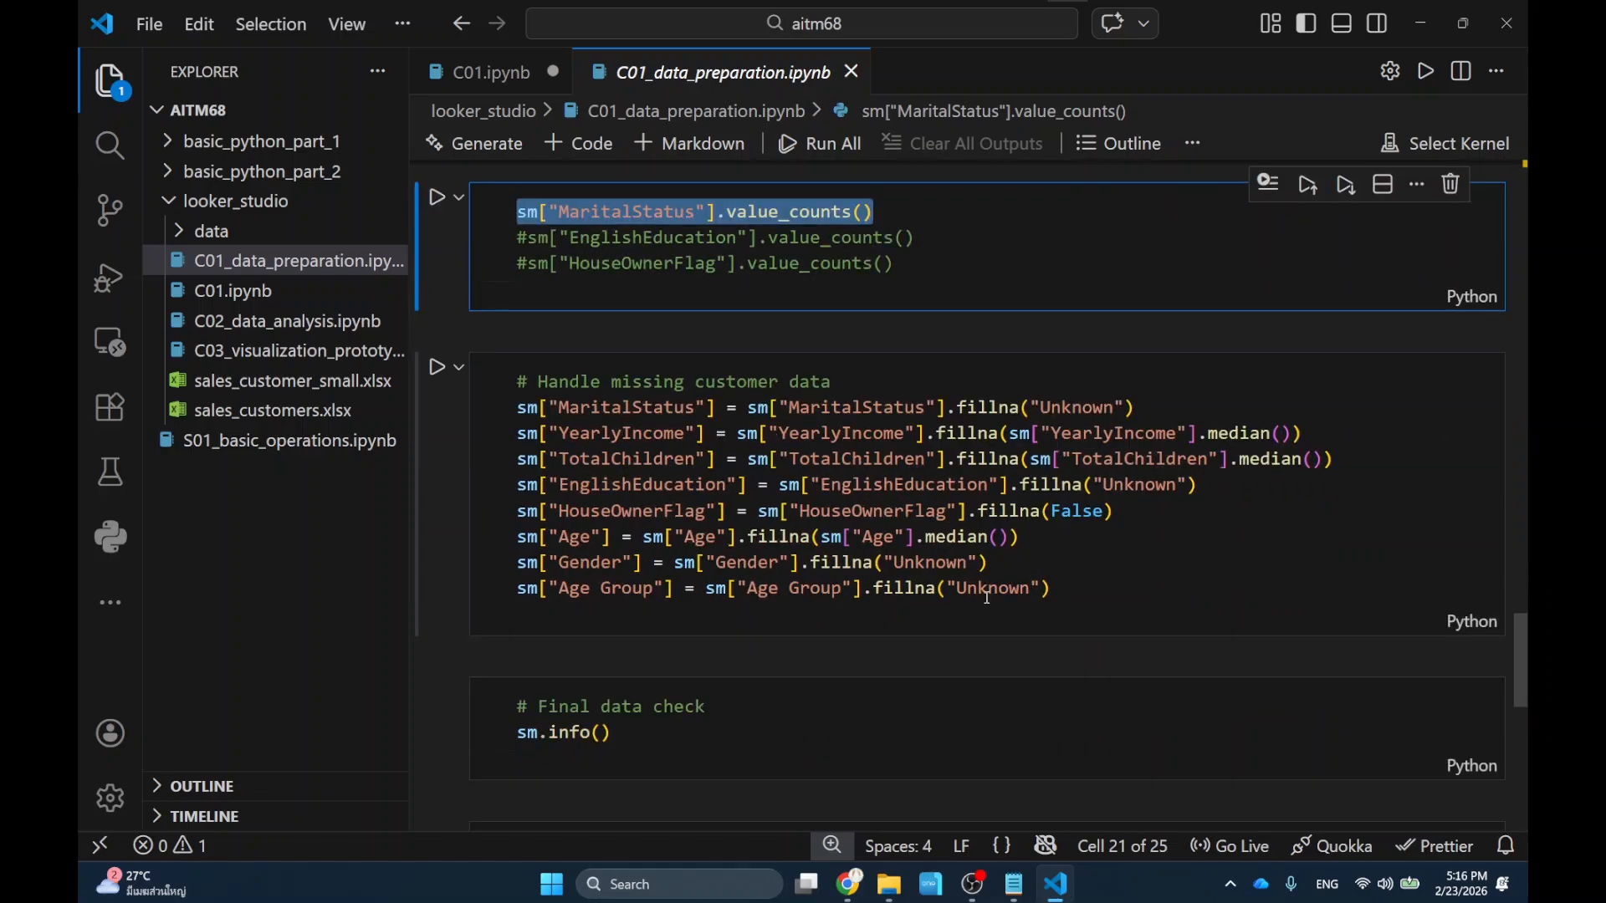
pyautogui.moveTo(1080, 585); pyautogui.dragTo(456, 378)
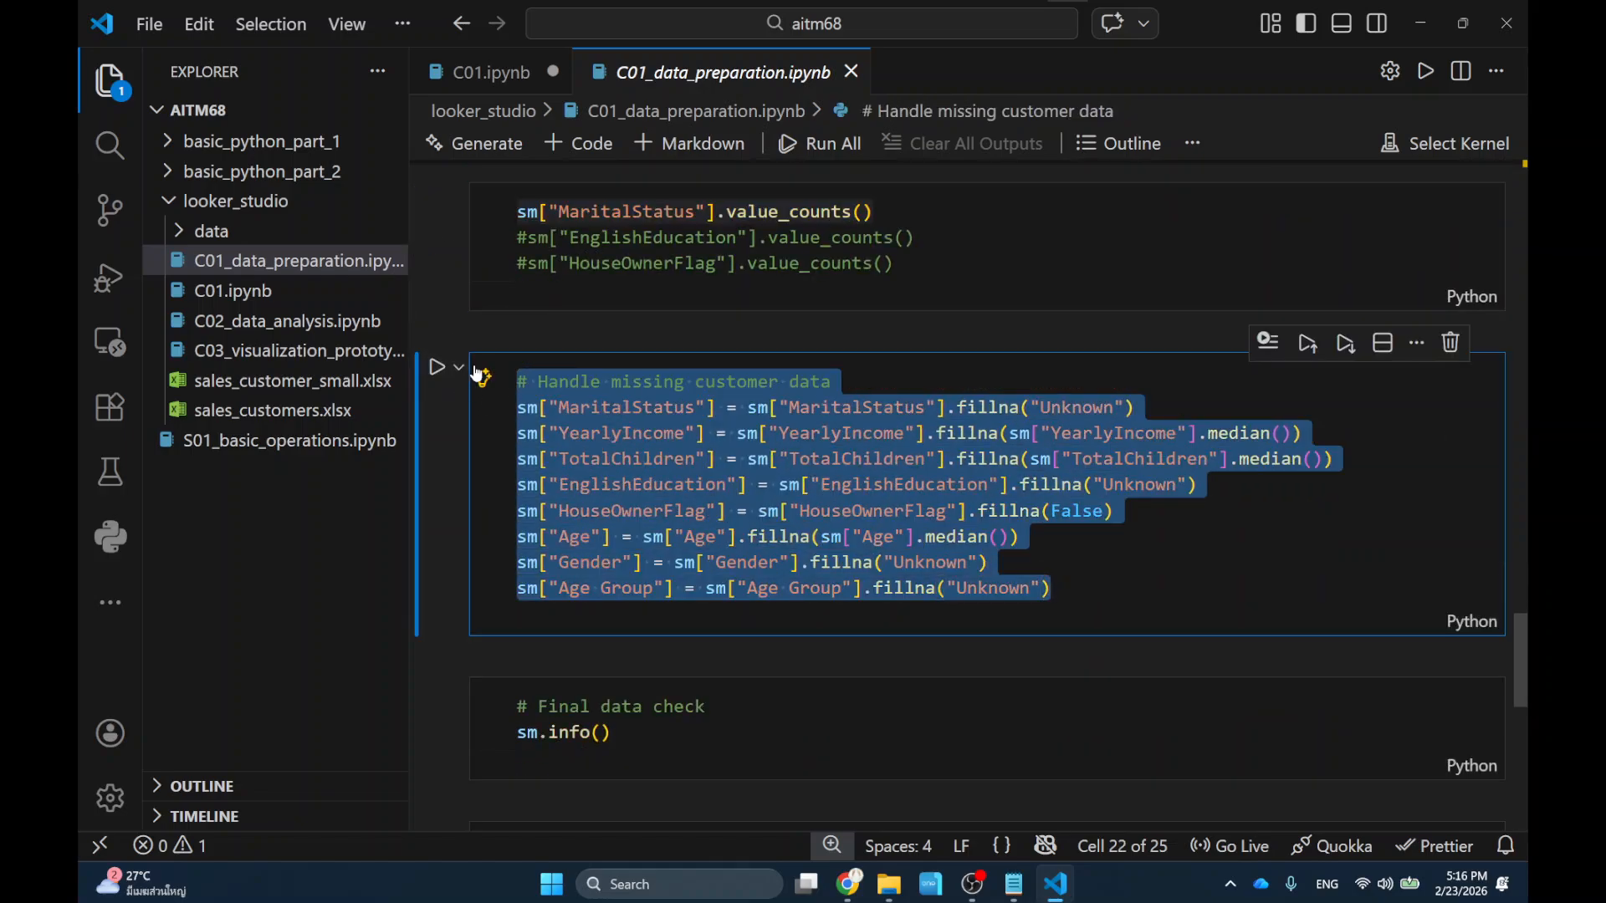
pyautogui.click(481, 73)
pyautogui.scroll(-4, 673, 578)
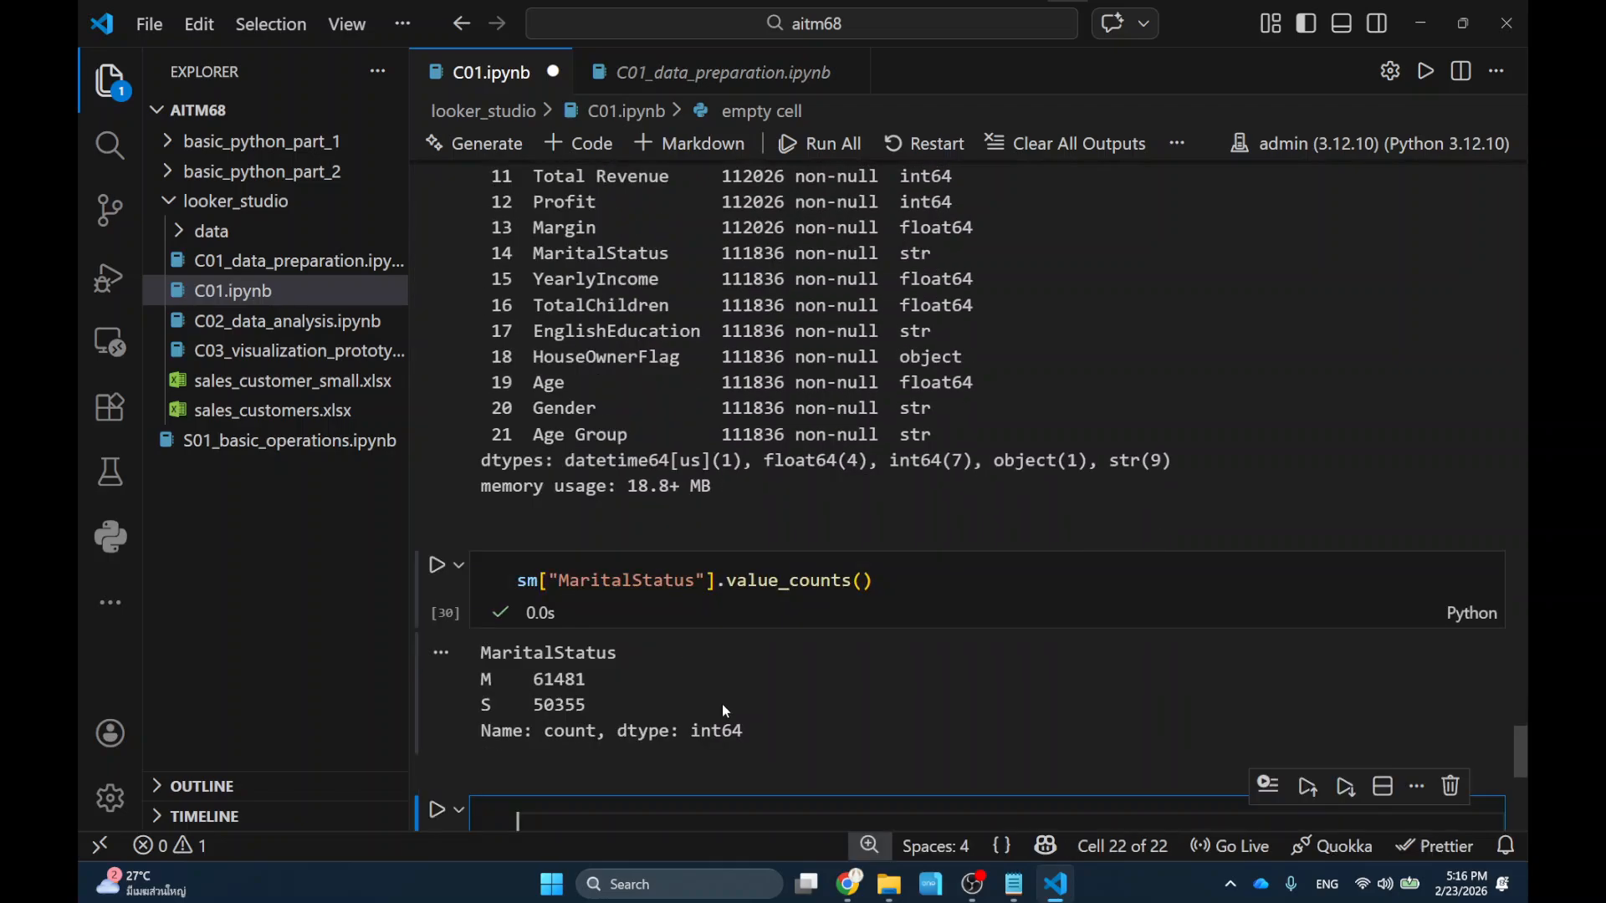
pyautogui.hotkey('ctrl', 'v')
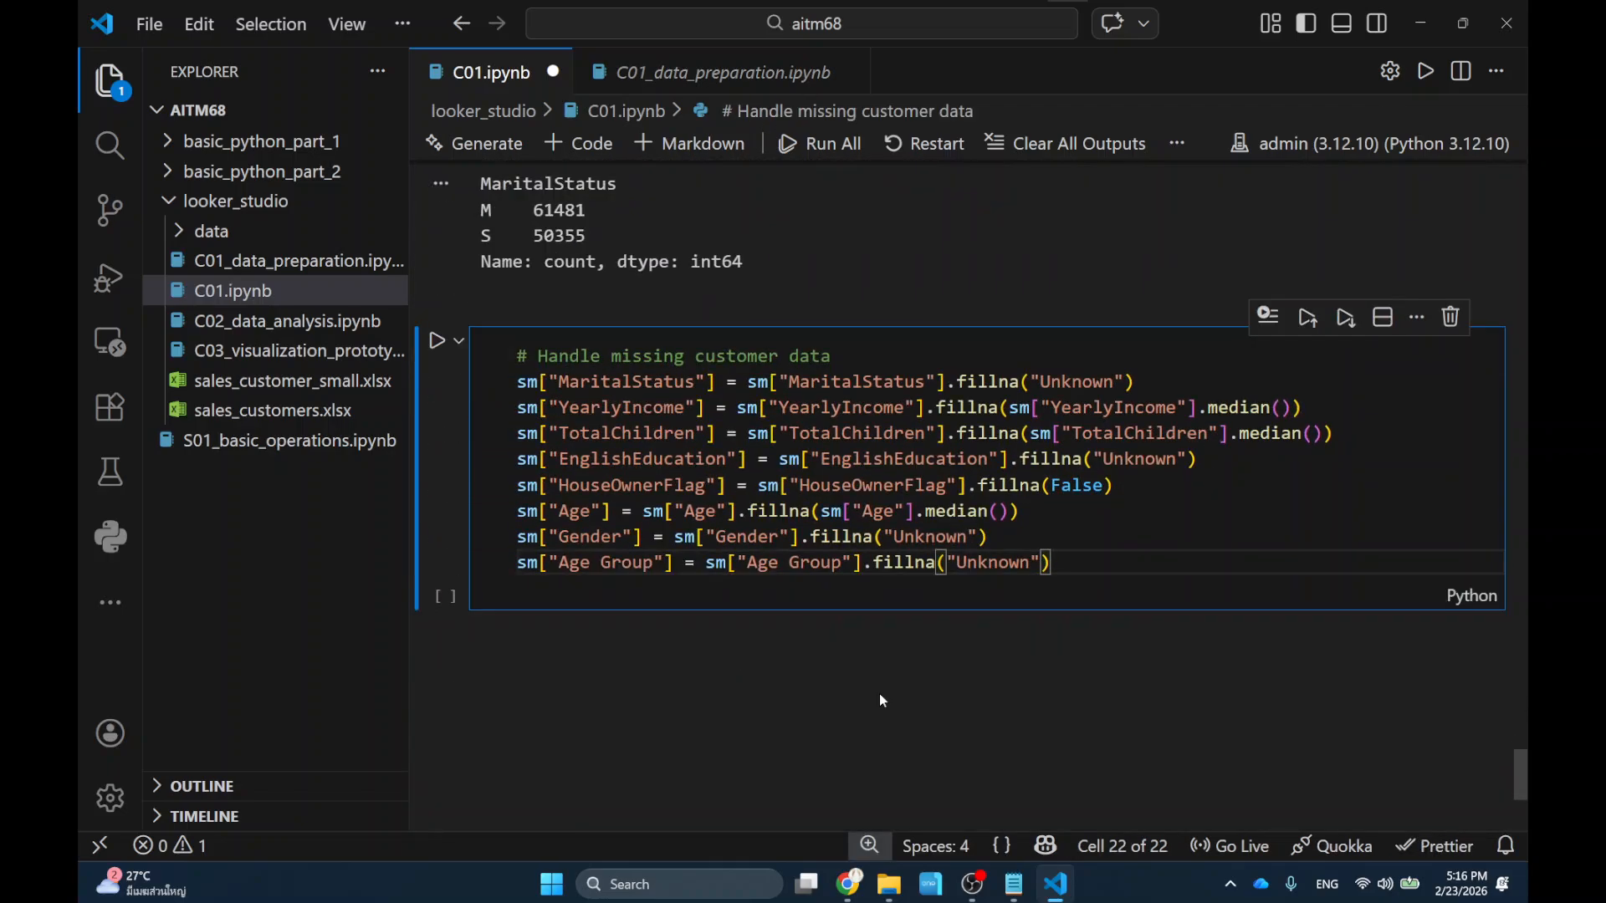
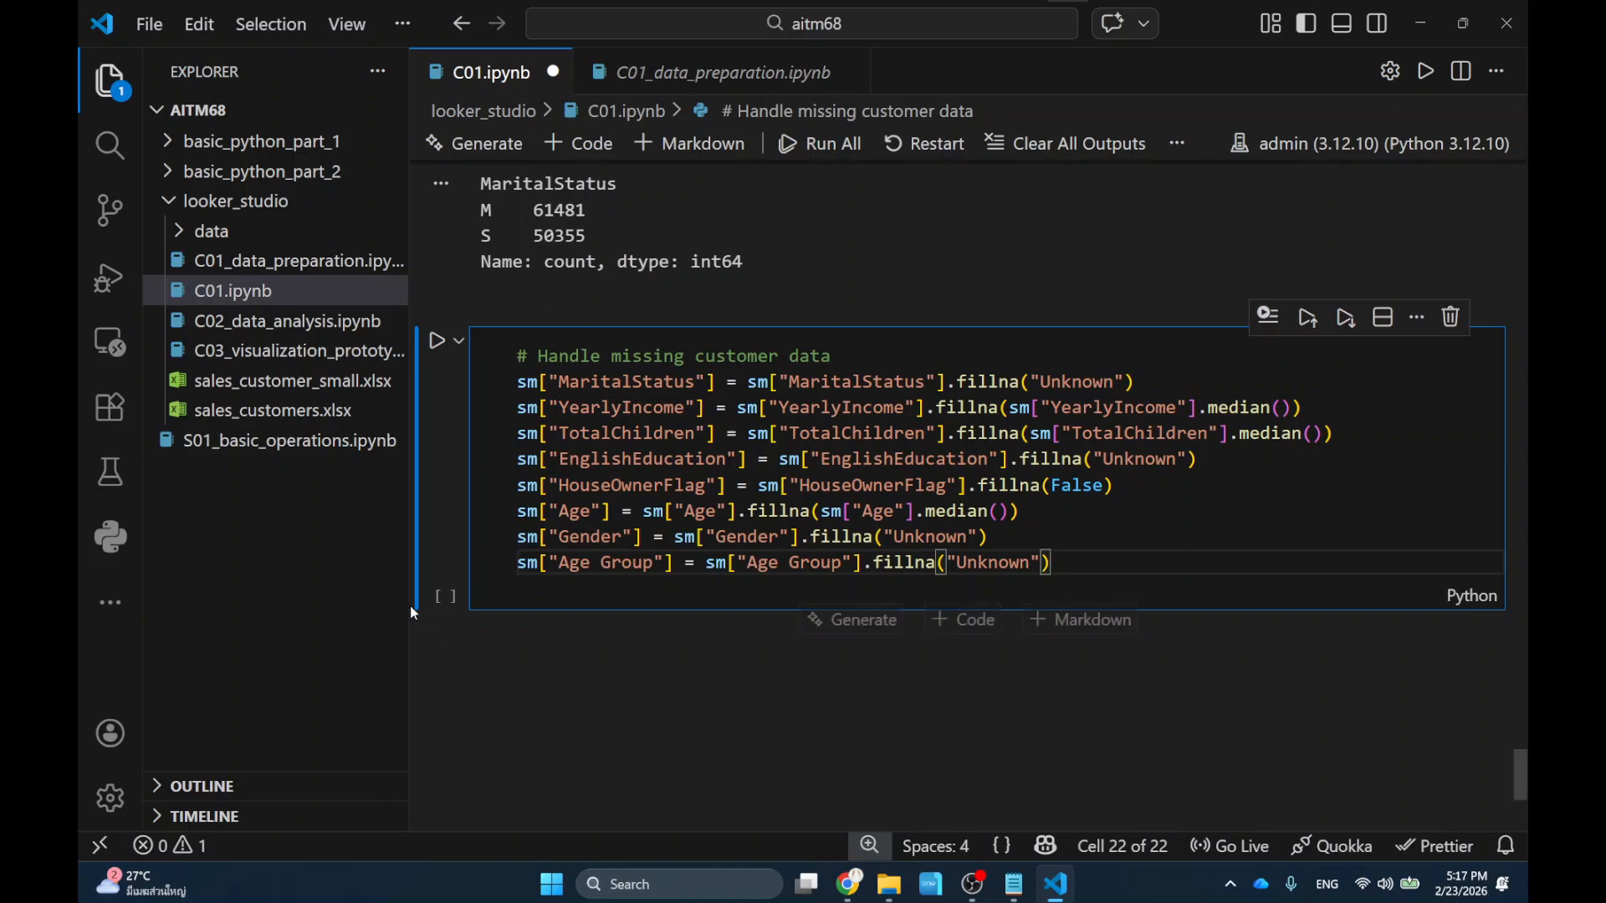
pyautogui.click(436, 340)
# Run sm.info() in a new code cell below the missing-data code and save the notebook.
pyautogui.scroll(-2, 596, 536)
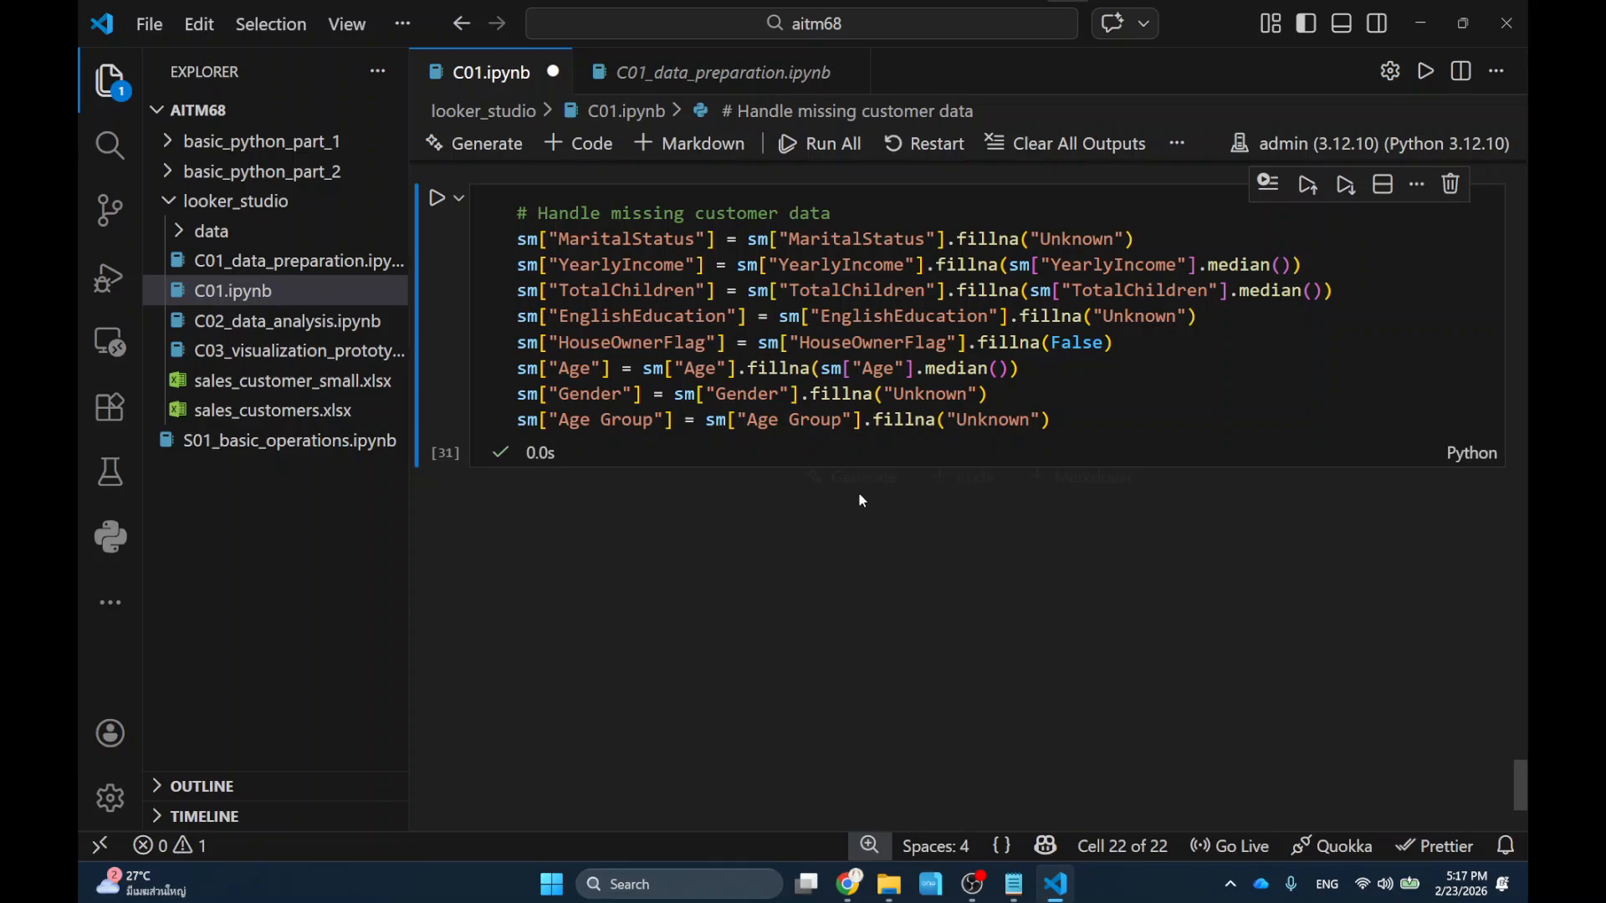
pyautogui.click(938, 478)
pyautogui.write('sm.inf()')
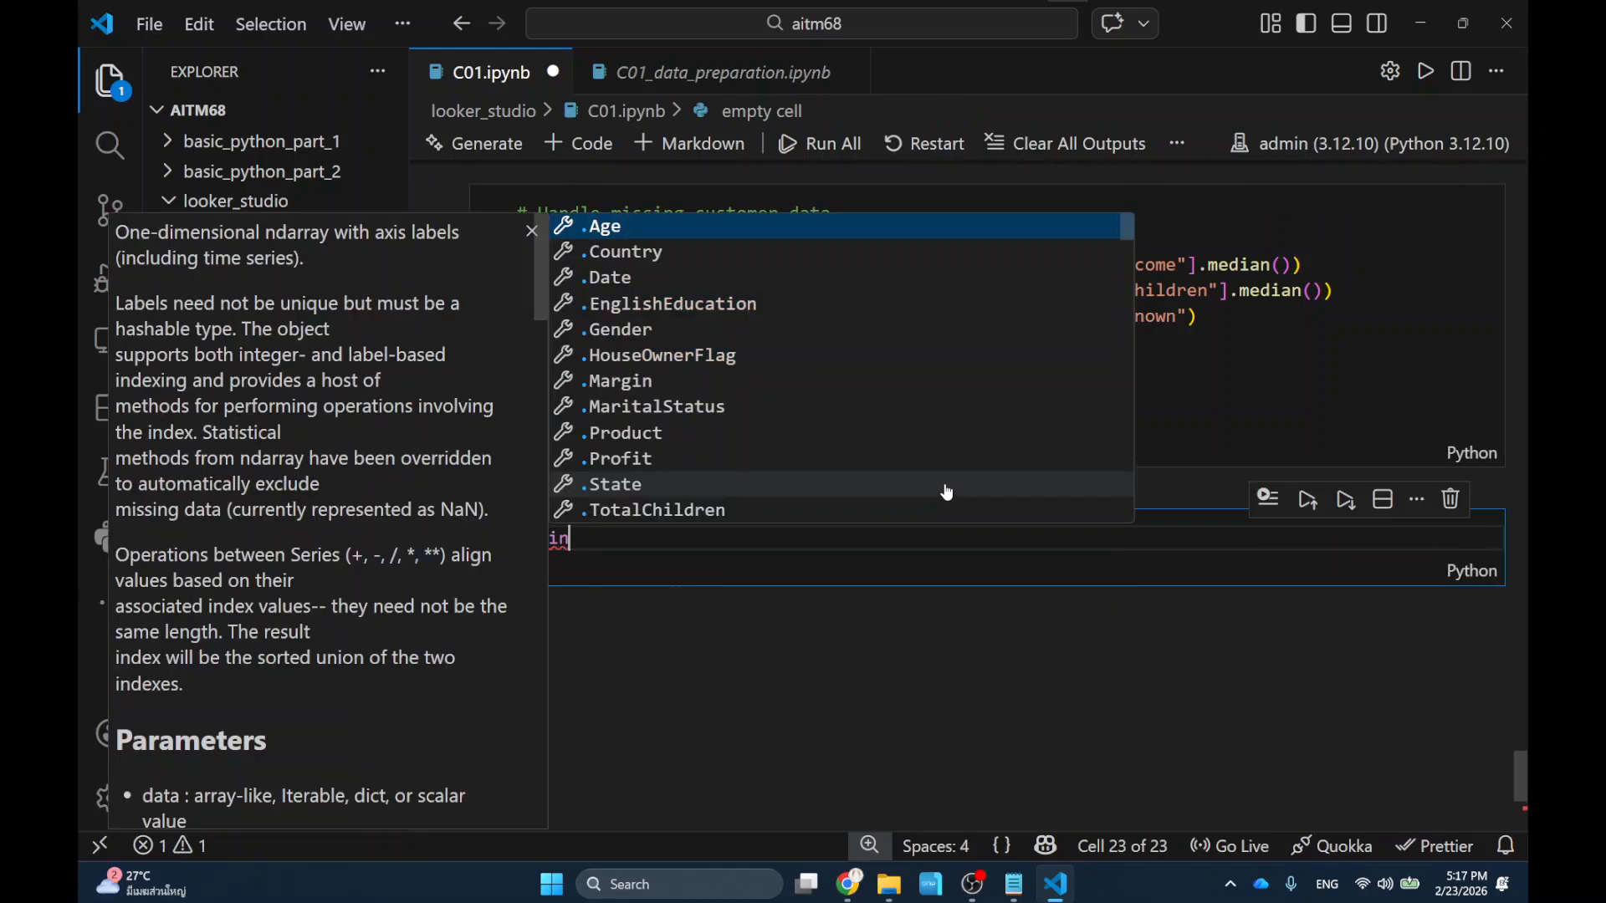
pyautogui.press('BackSpace')
pyautogui.press('BackSpace')
pyautogui.write('o()')
pyautogui.hotkey('shift', 'Return')
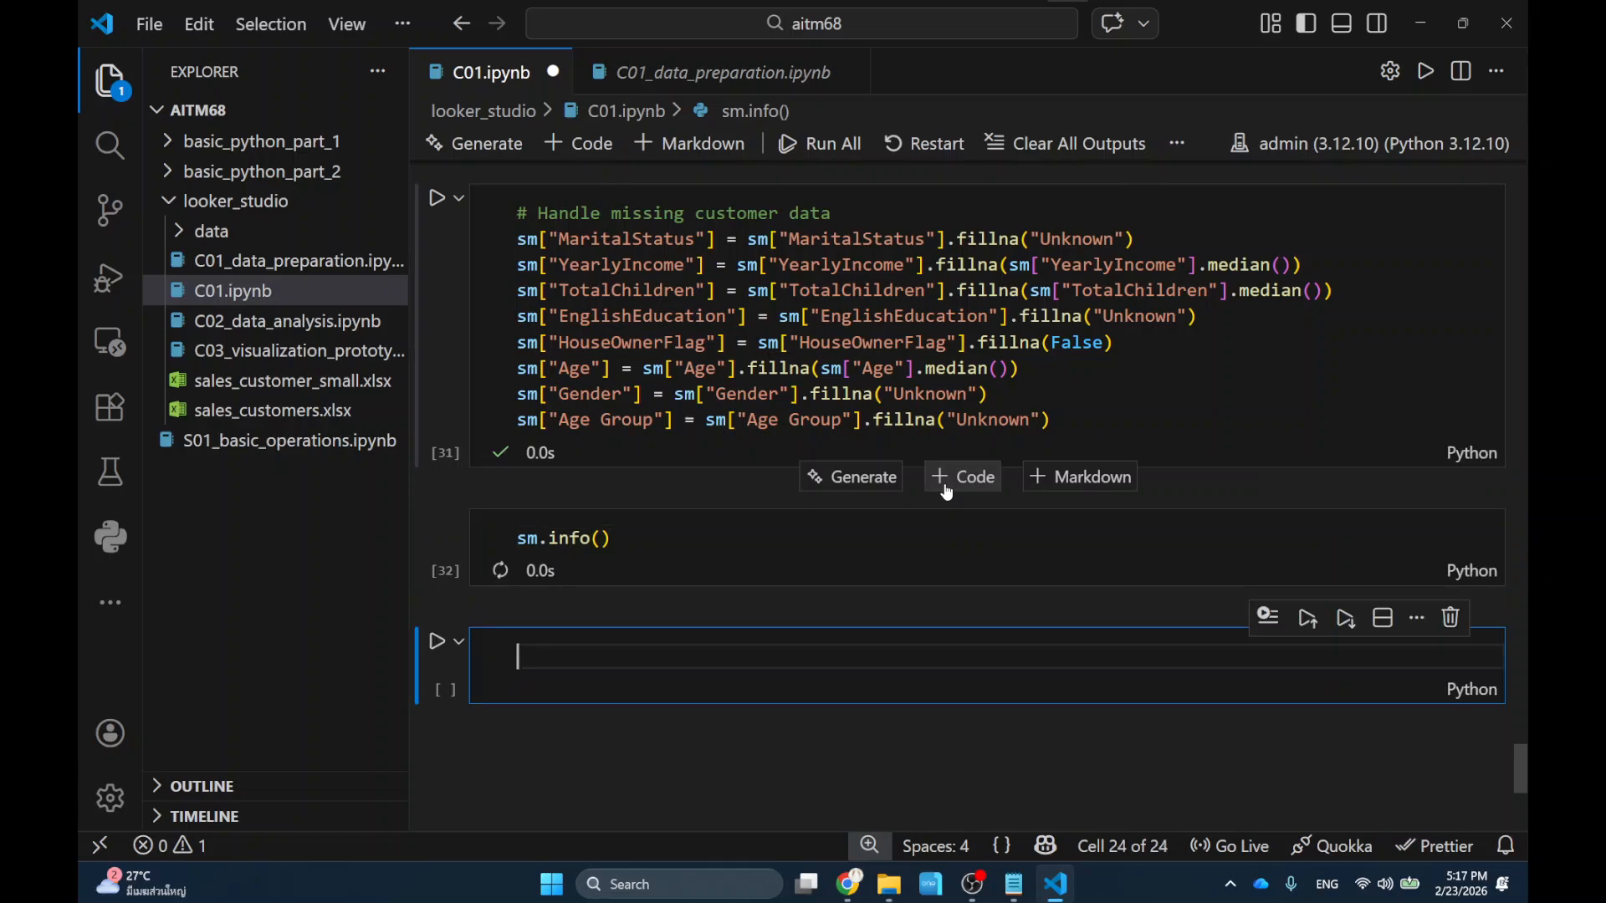
pyautogui.scroll(3, 947, 491)
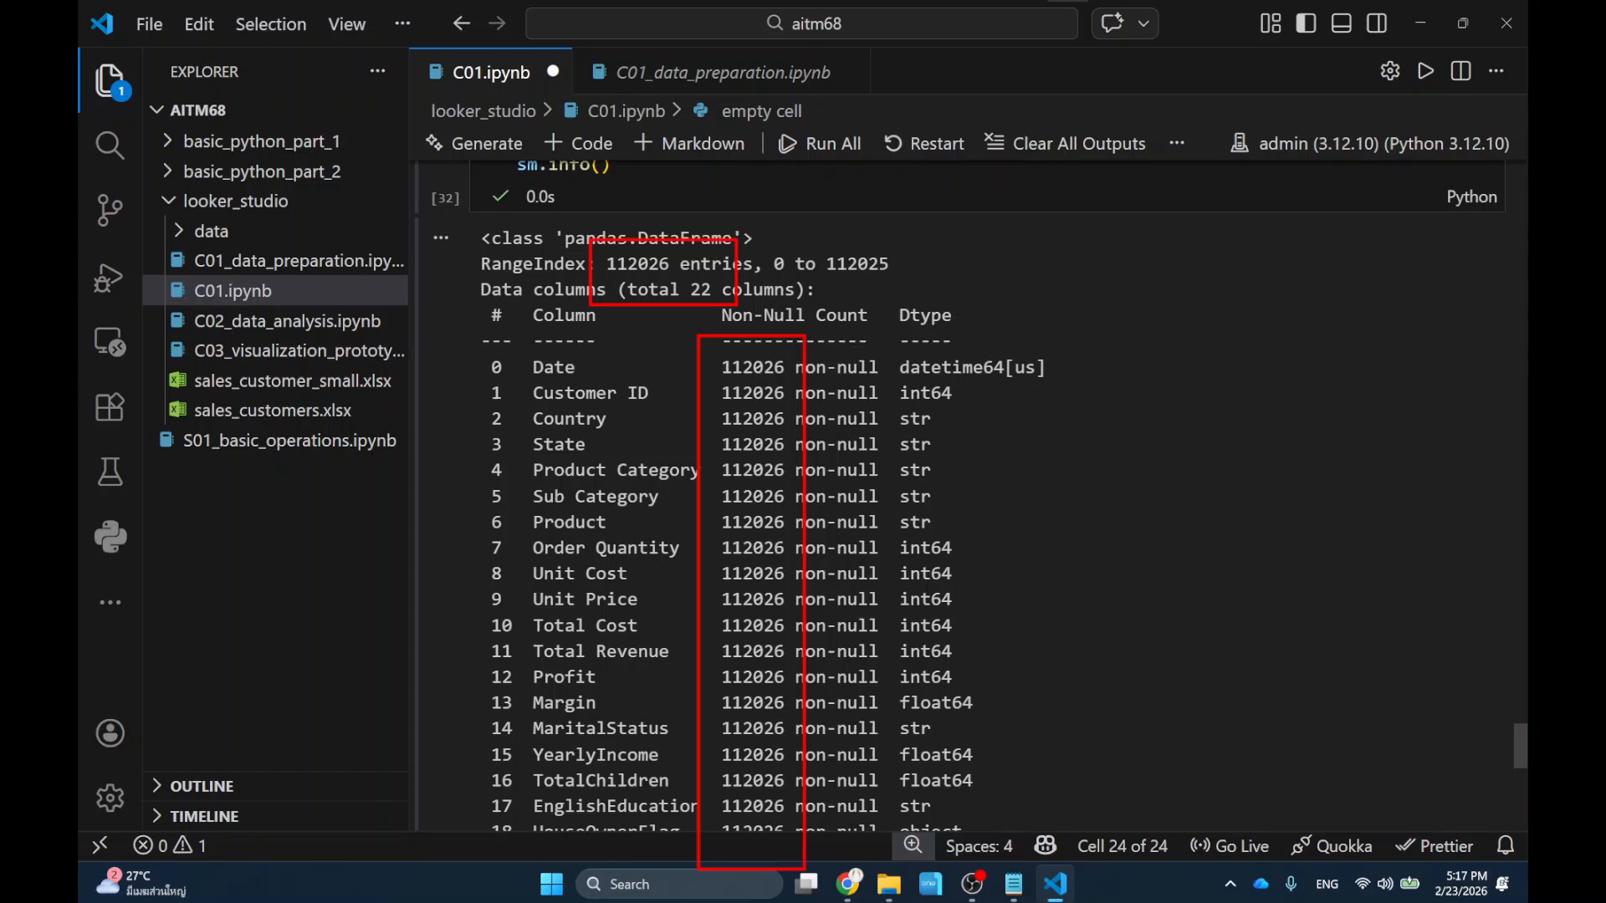
pyautogui.scroll(-8, 659, 736)
pyautogui.scroll(3, 674, 504)
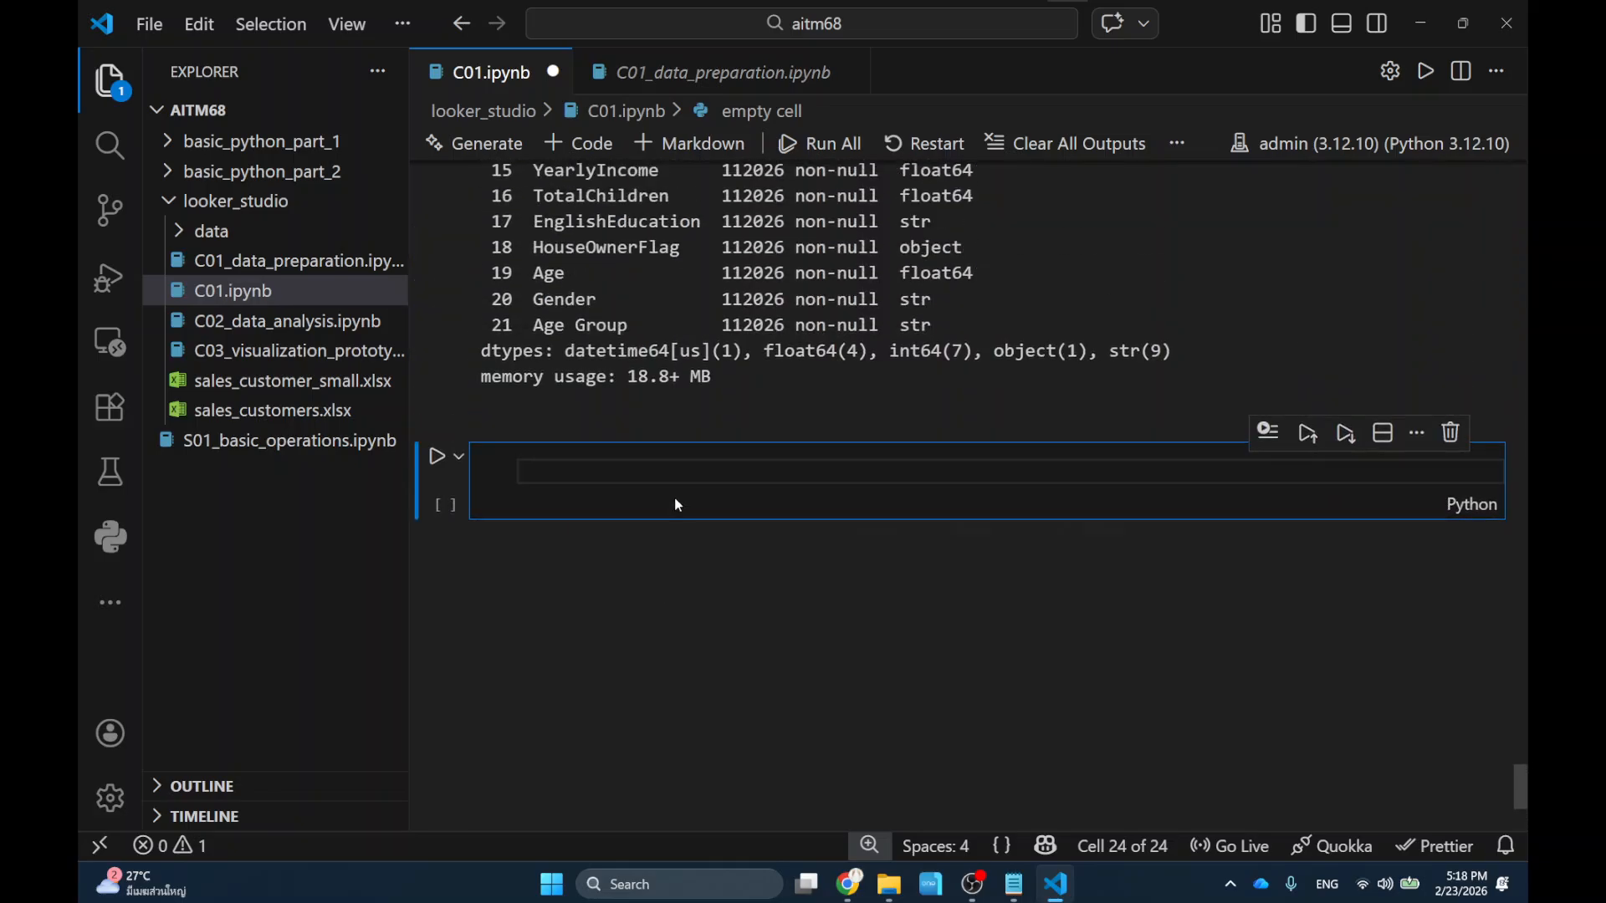
pyautogui.hotkey('ctrl', 's')
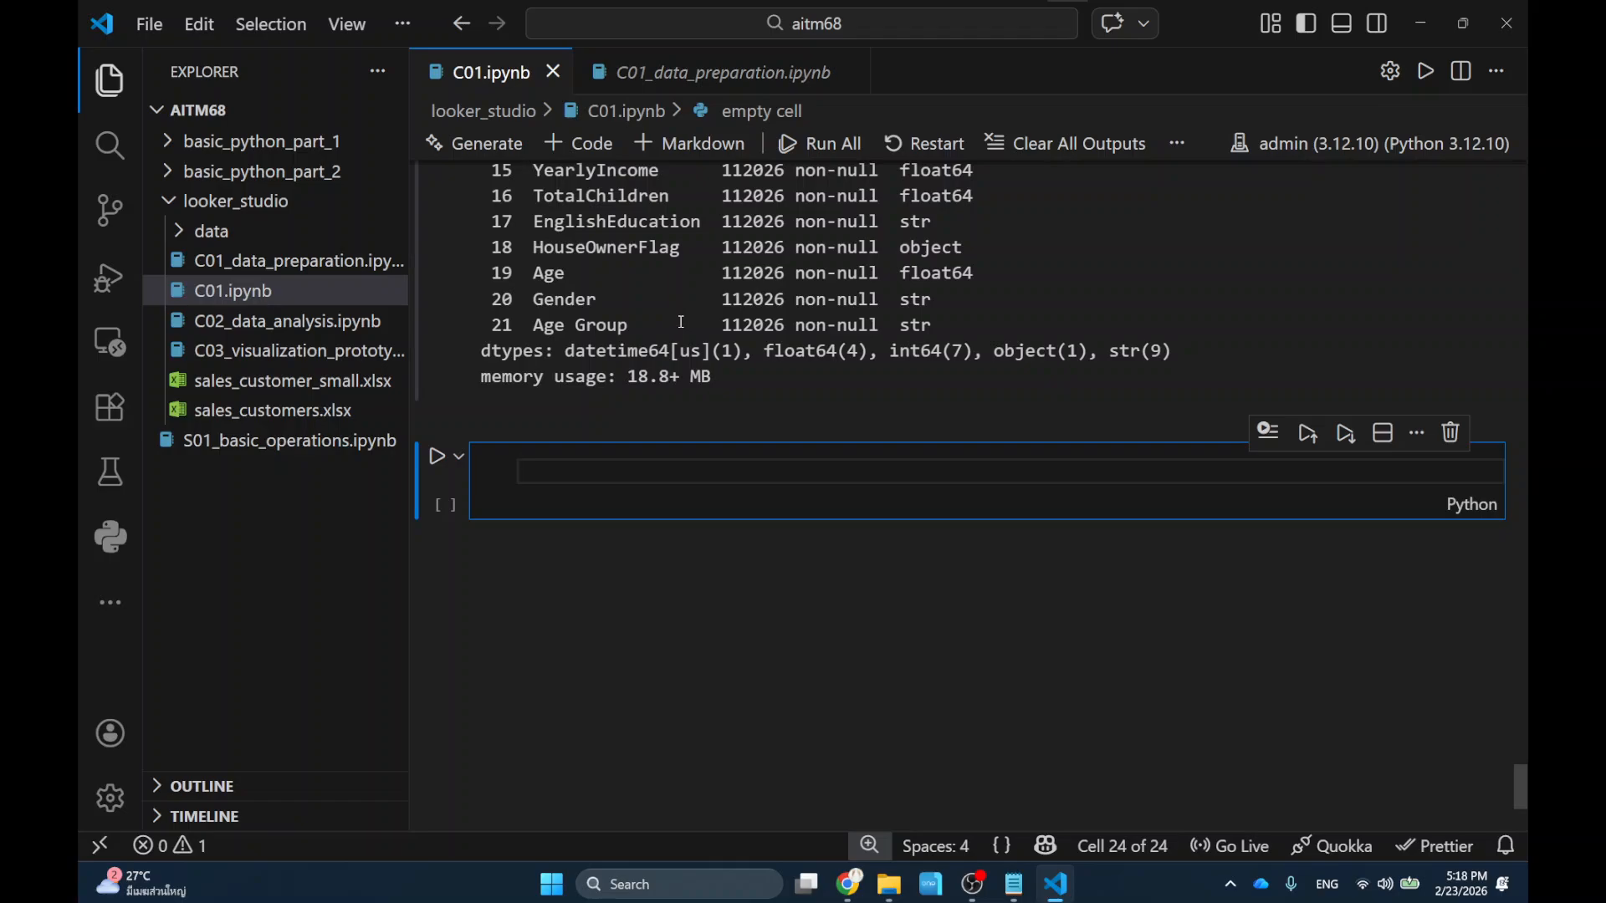
# Write sm.to_excel("sales_customers.xlsx", index=False) in the empty cell at the end of the notebook.
pyautogui.write('sm.')
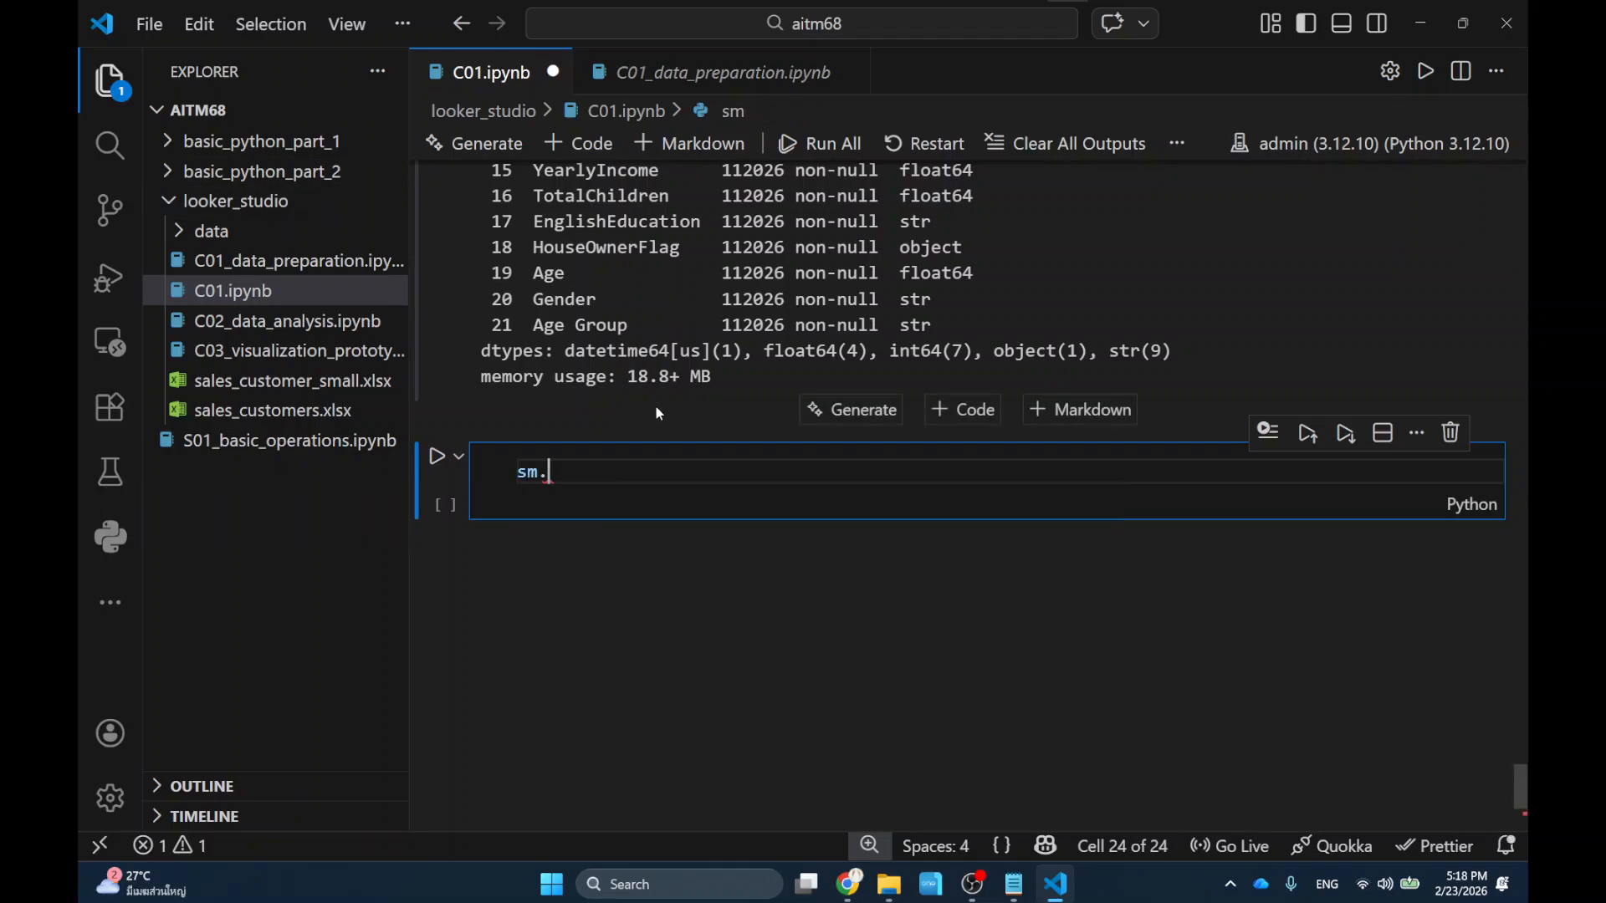
pyautogui.write('to_exc')
pyautogui.press('Tab')
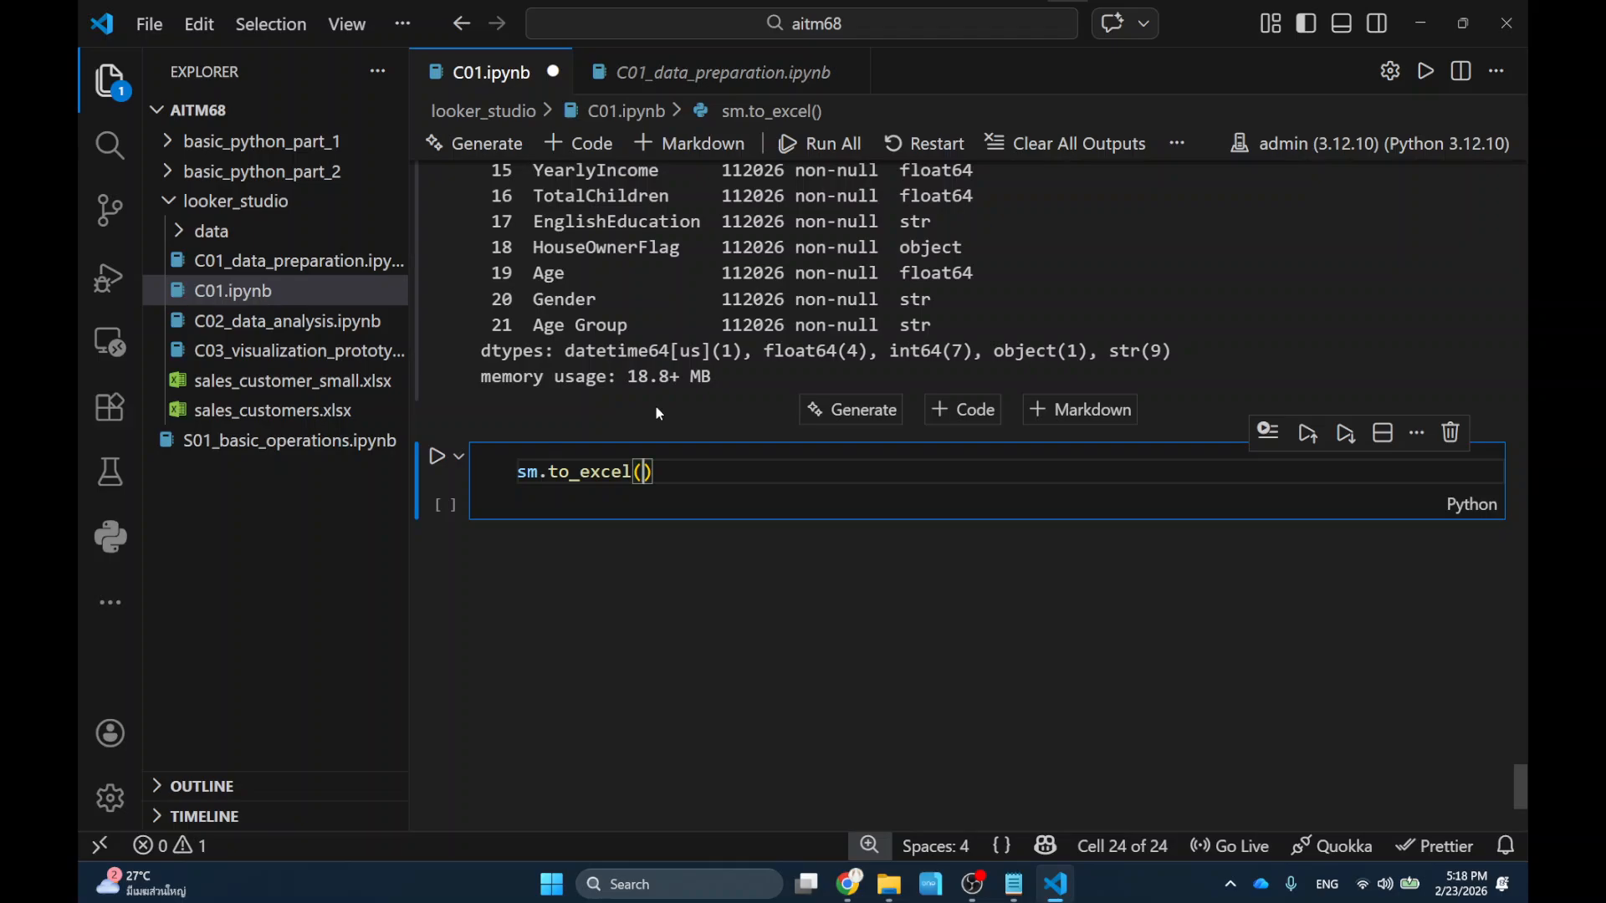
pyautogui.write('"sales')
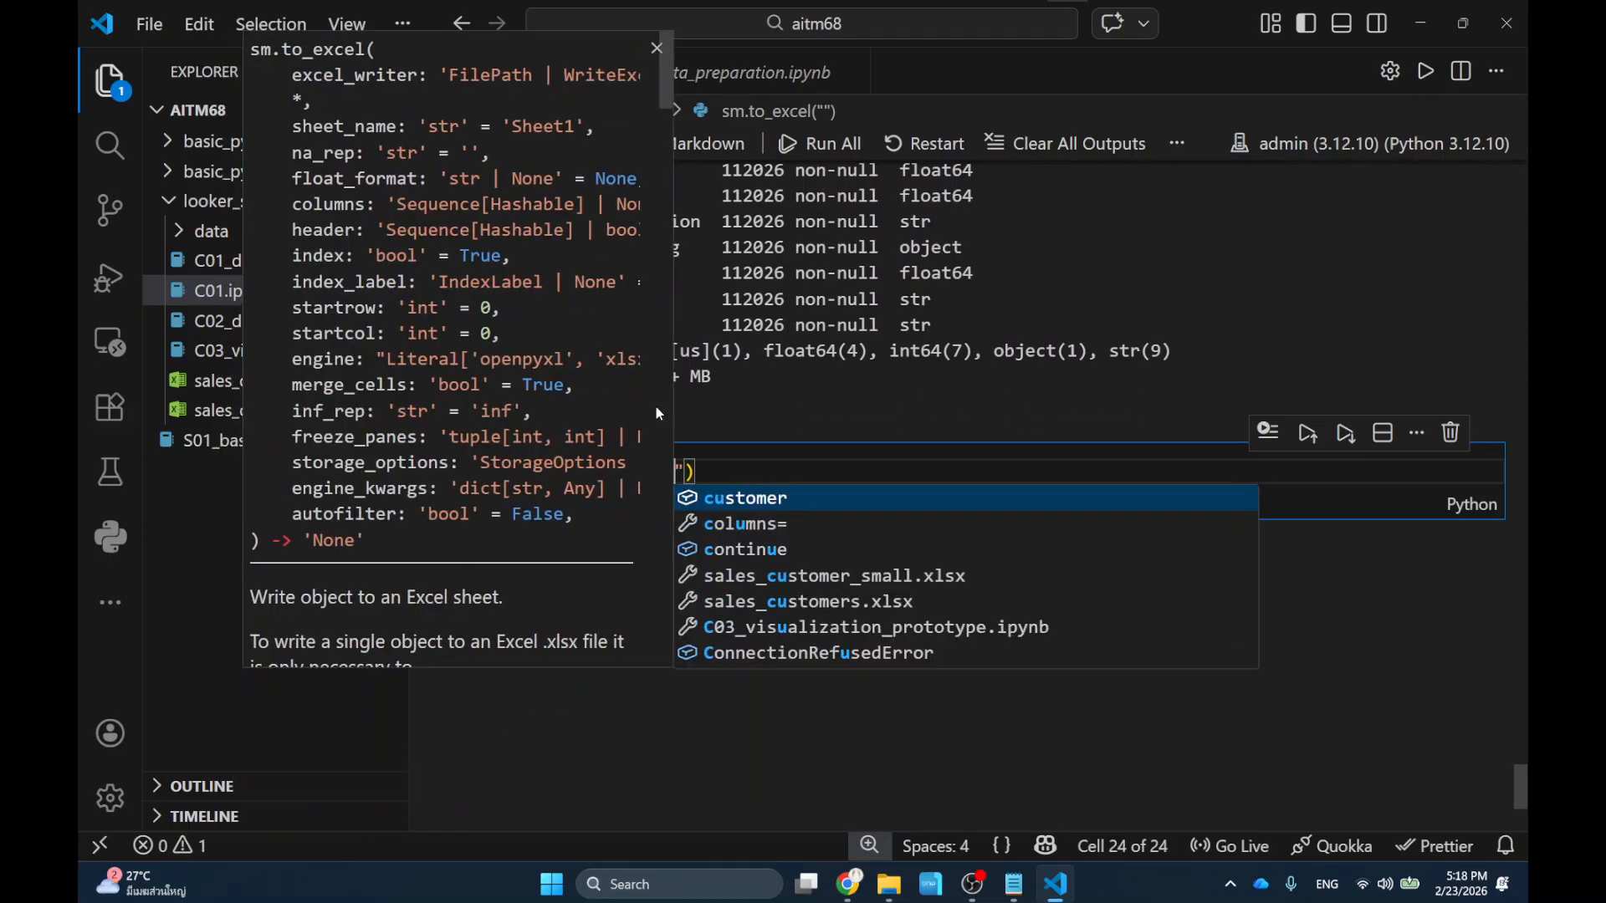
pyautogui.write('_')
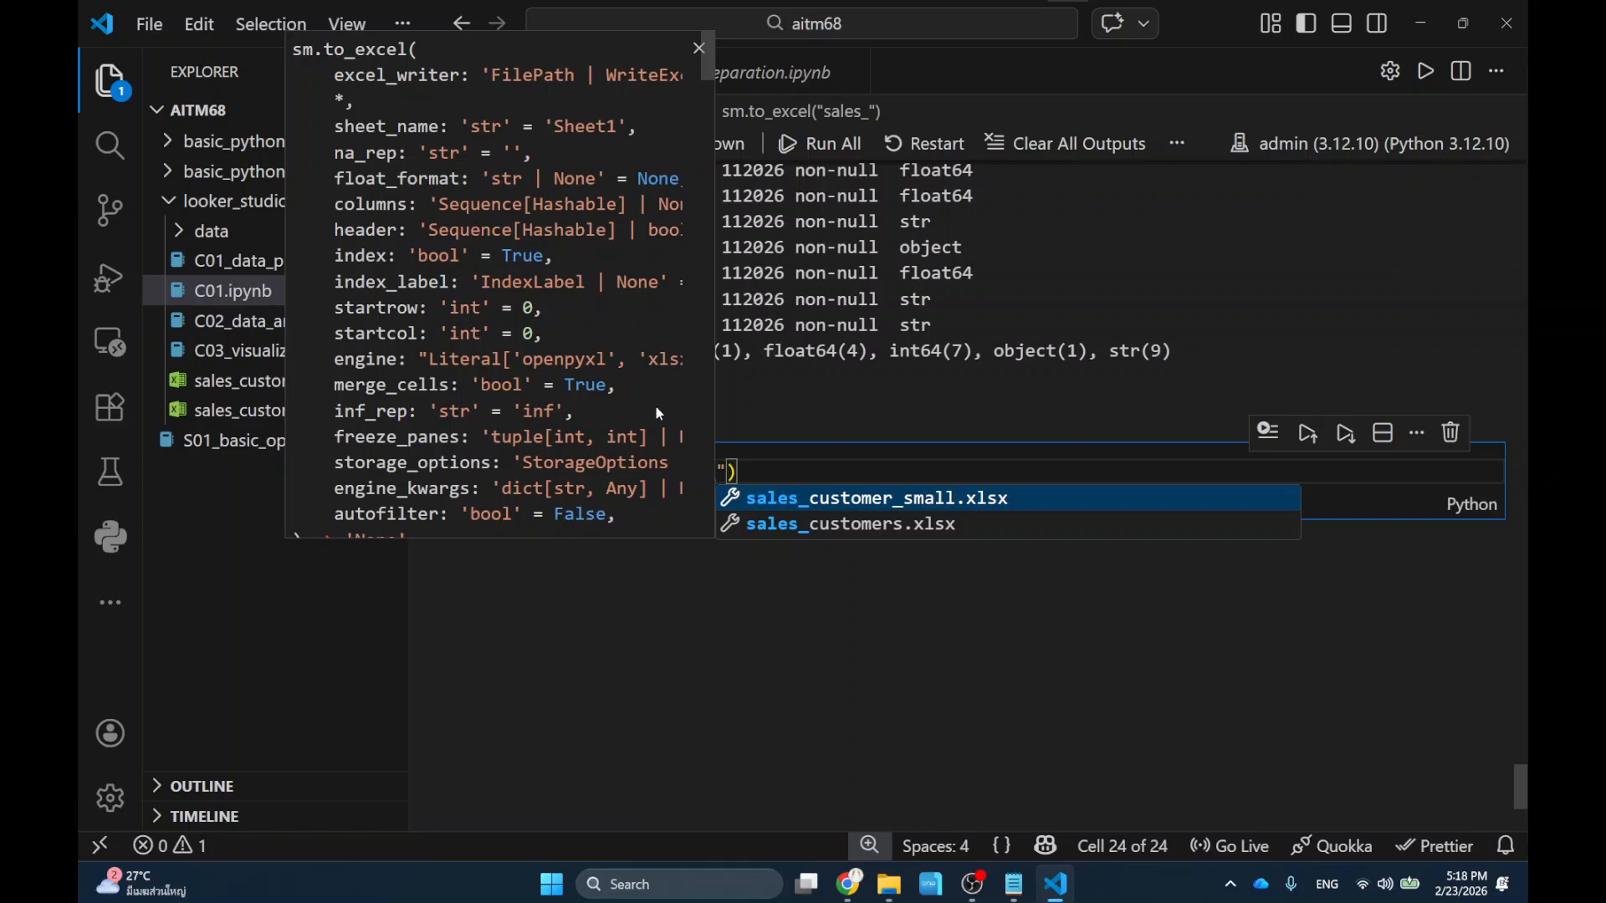
pyautogui.press('Down')
pyautogui.press('Return')
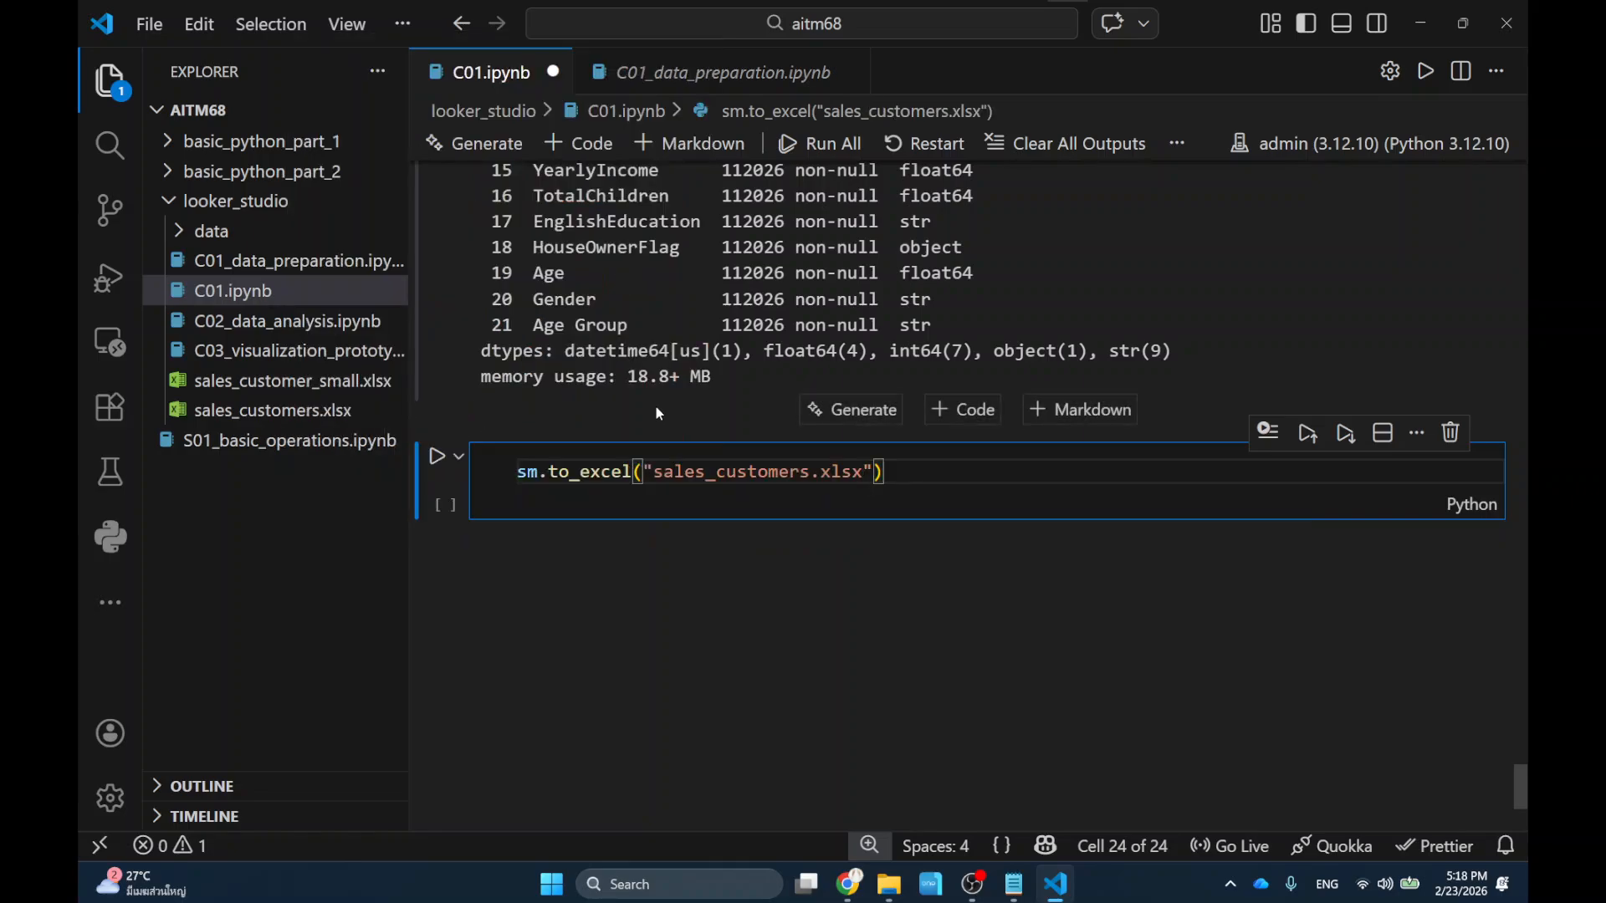
pyautogui.write(', index=False')
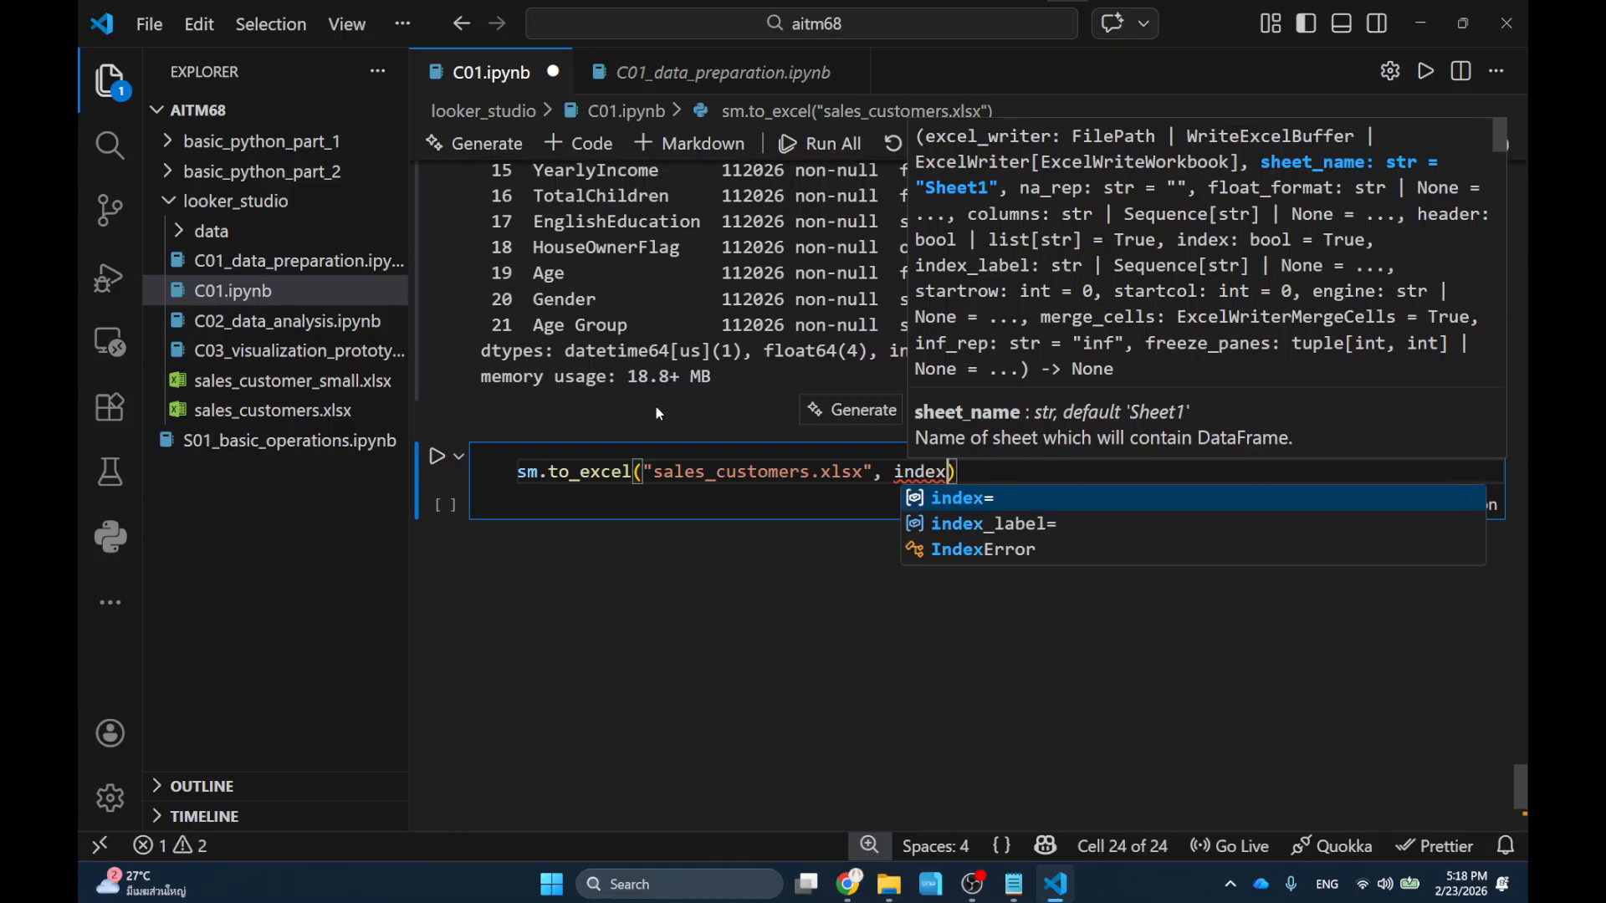
pyautogui.write(')')
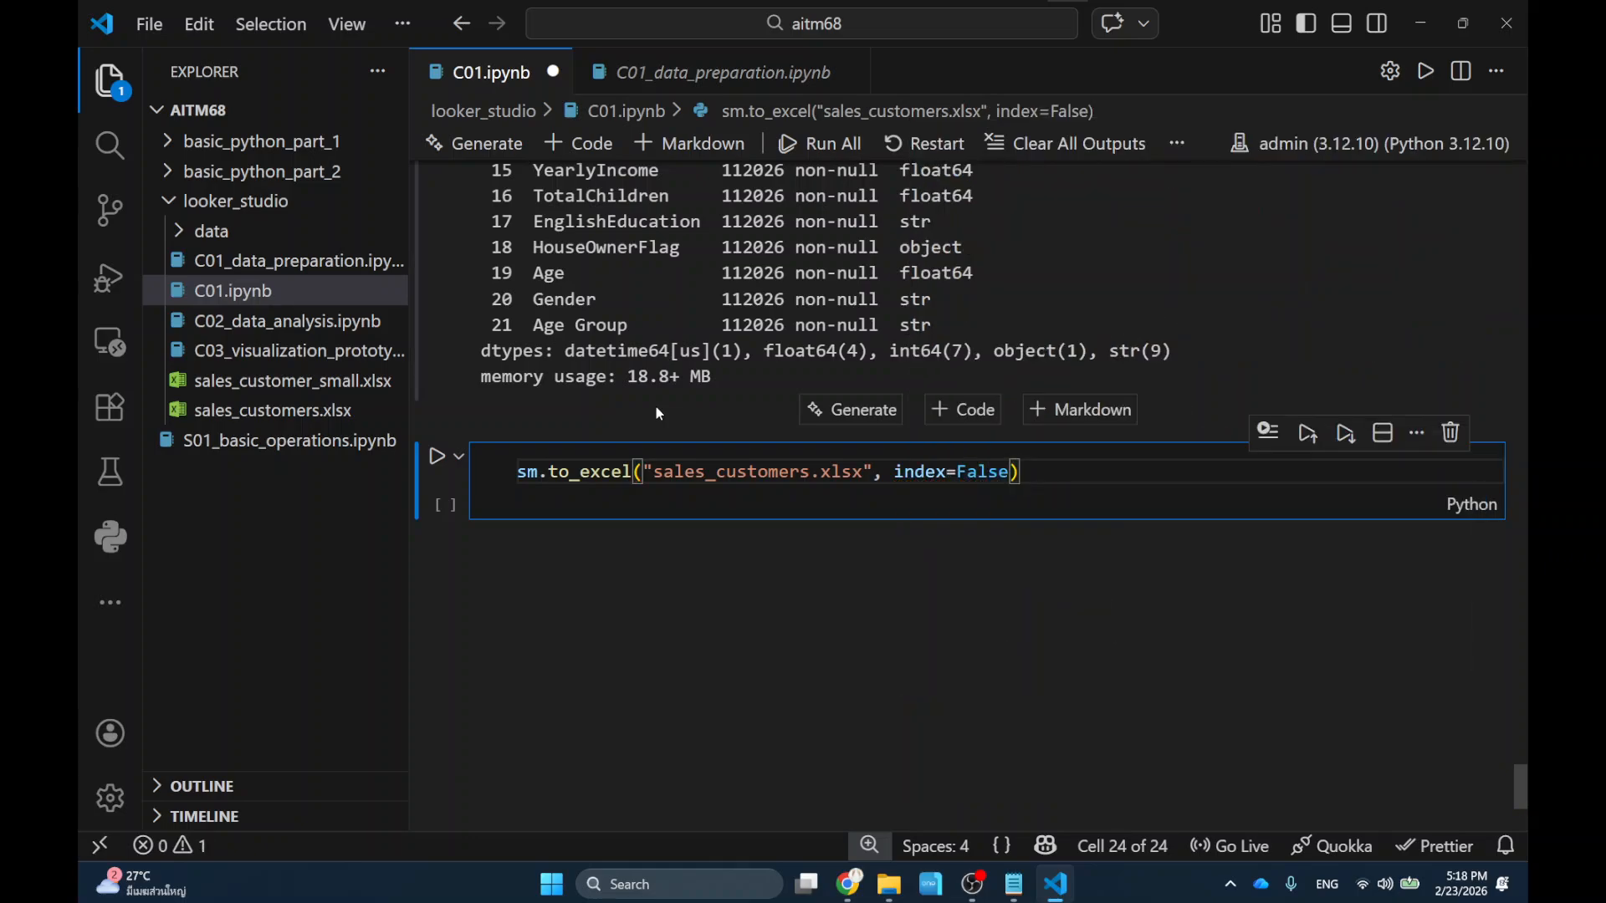
# Run the sales_customers.xlsx export cell and write sm.sample(frac=0.1) in the new cell below it.
pyautogui.hotkey('shift', 'Return')
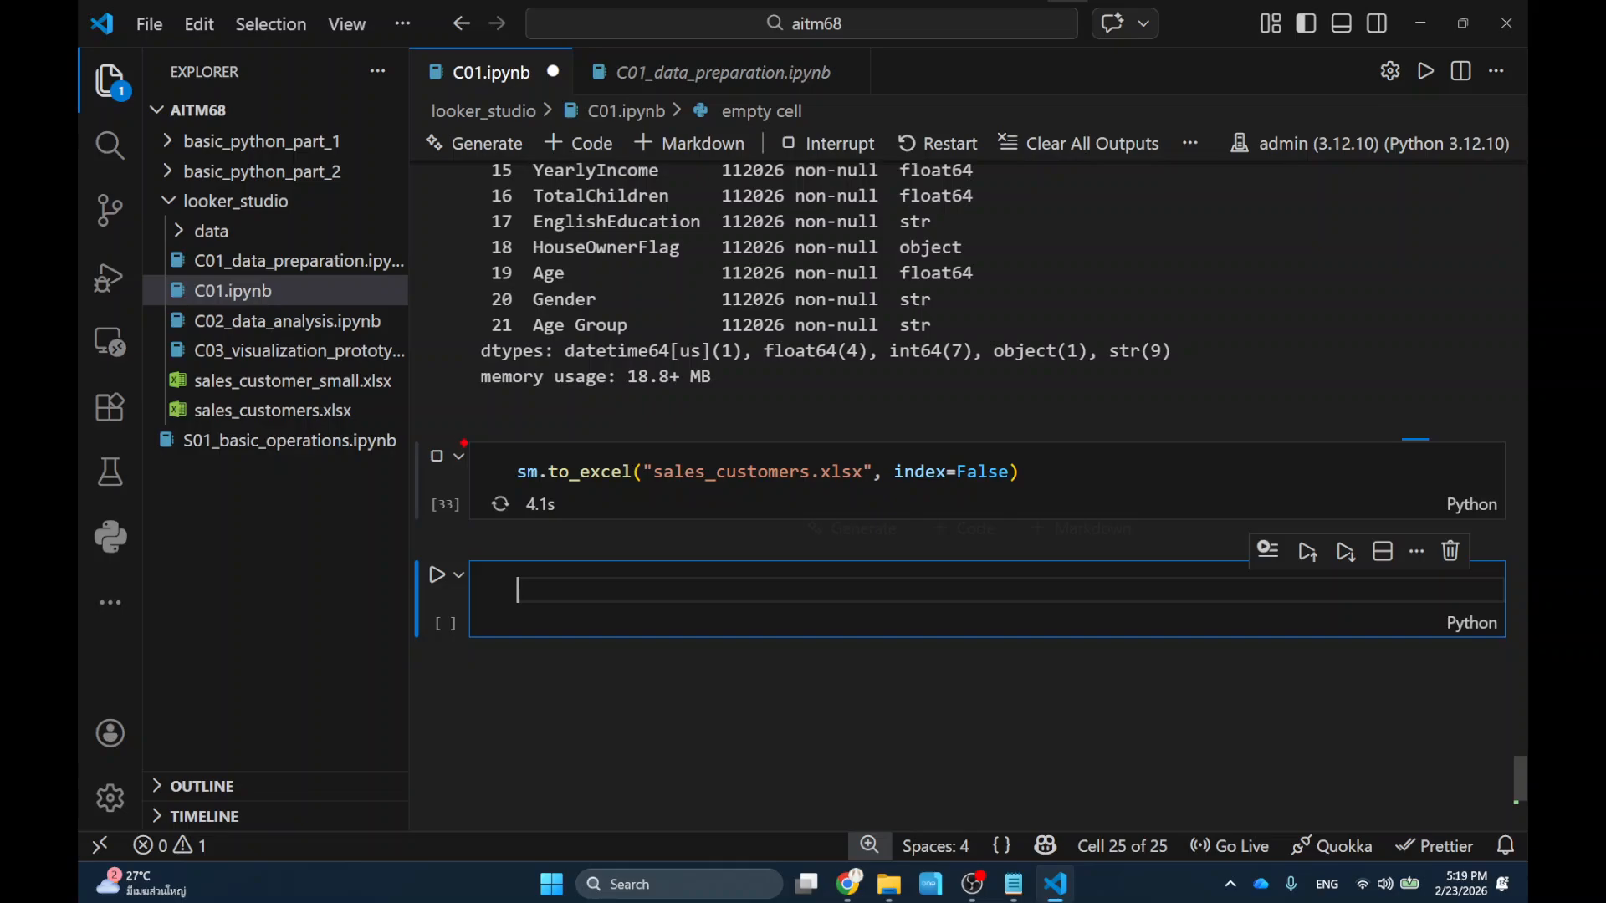
pyautogui.moveTo(581, 472)
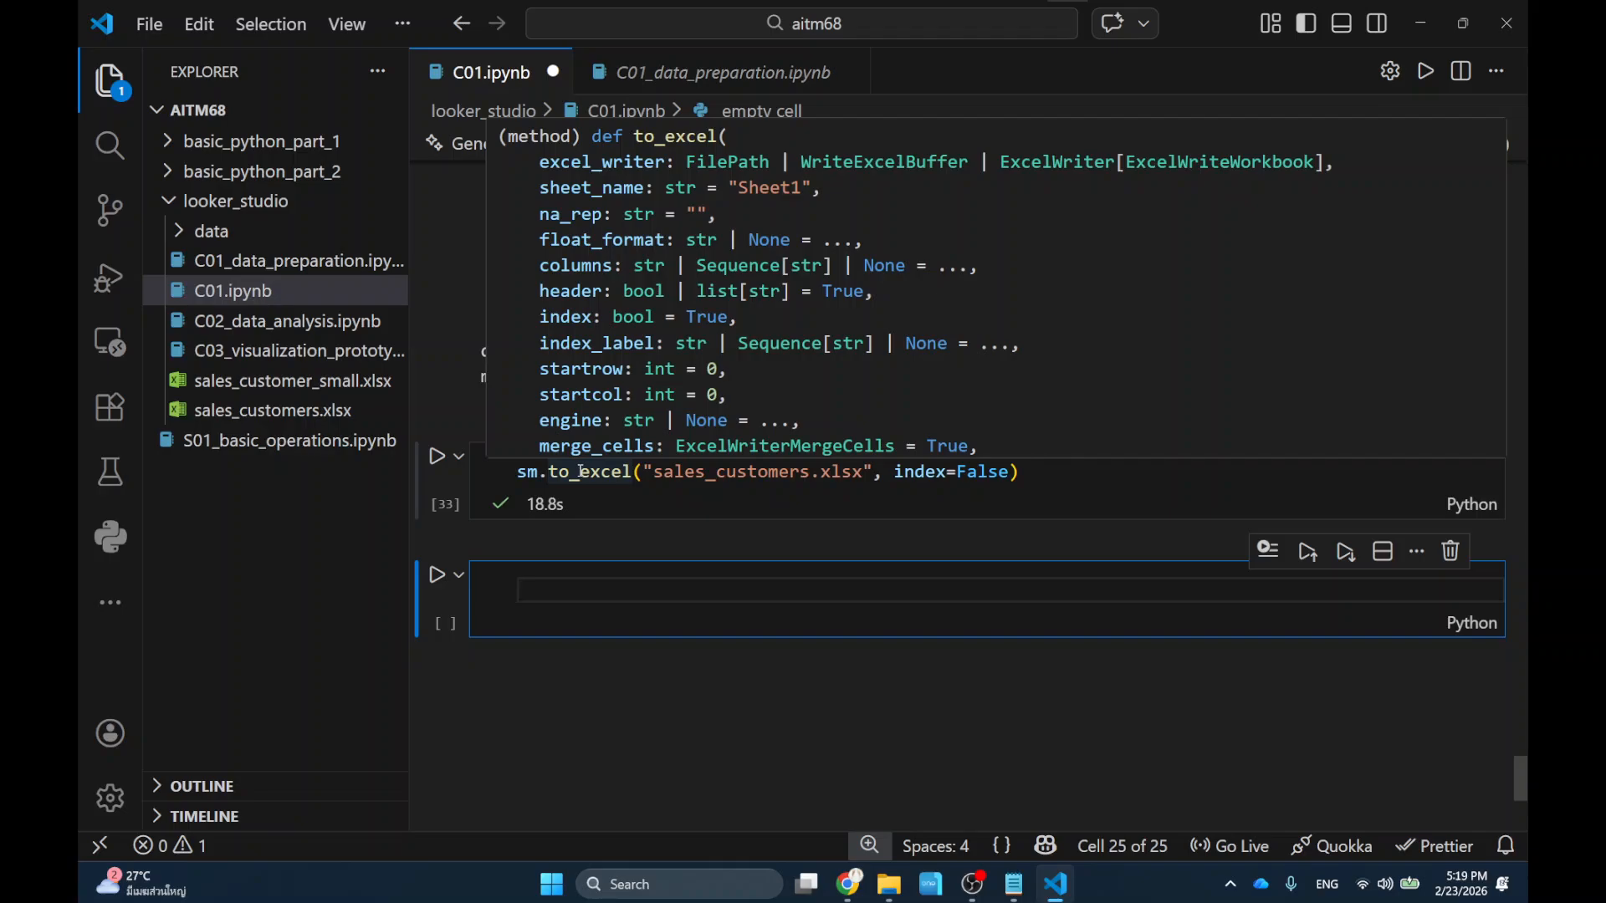
pyautogui.write('sms')
pyautogui.press('BackSpace')
pyautogui.write('.sam')
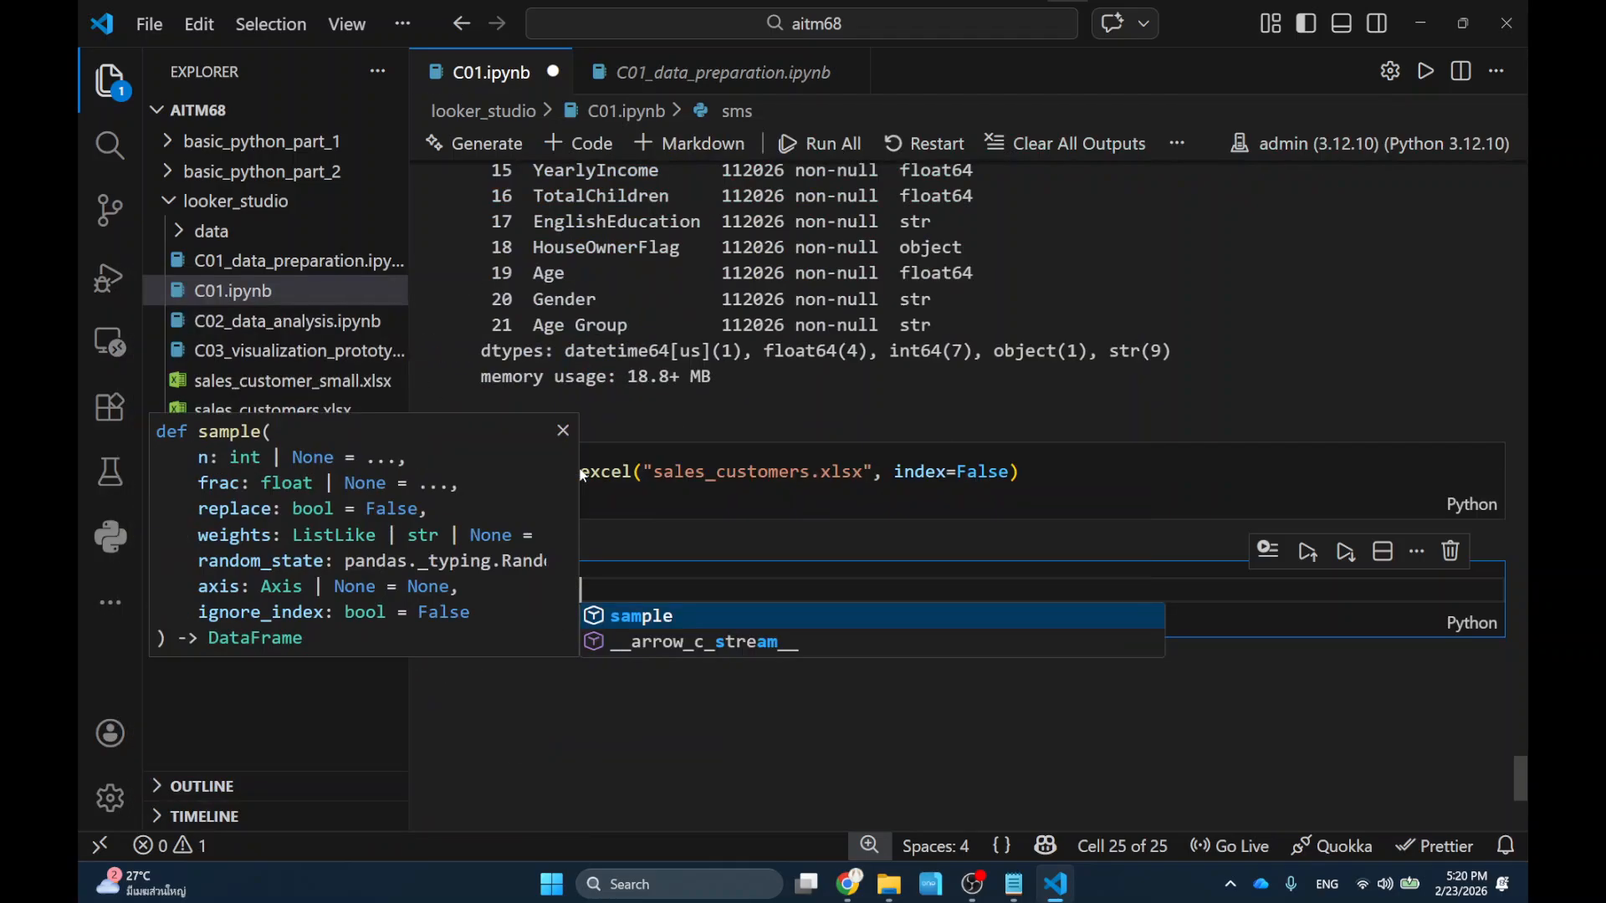
pyautogui.press('Tab')
pyautogui.write('(')
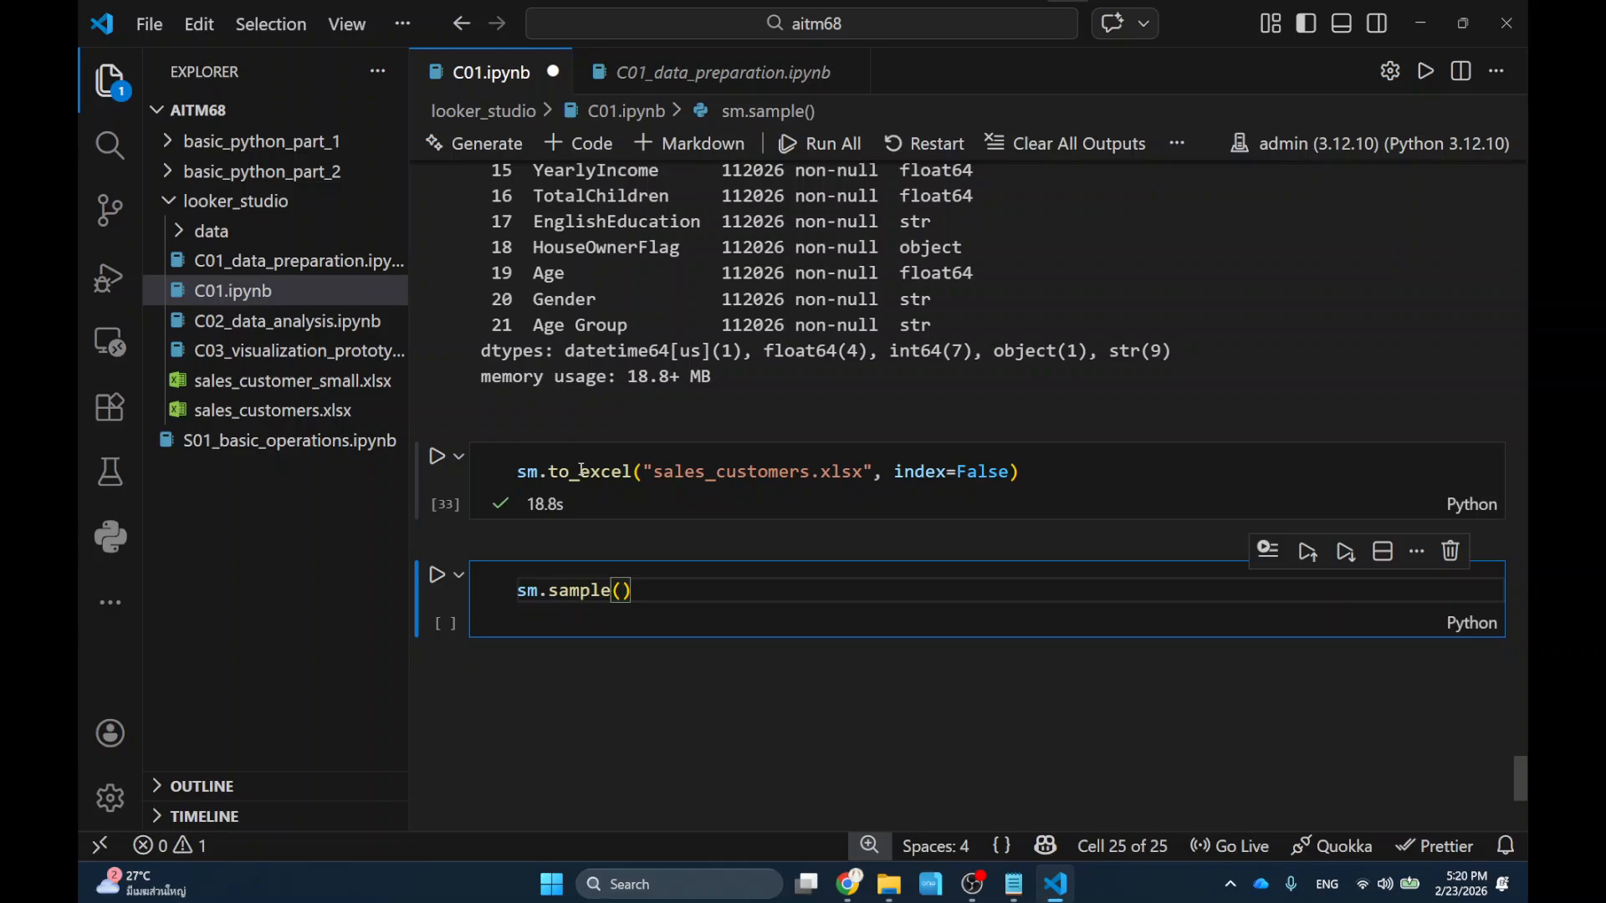
pyautogui.write('frac=0.1')
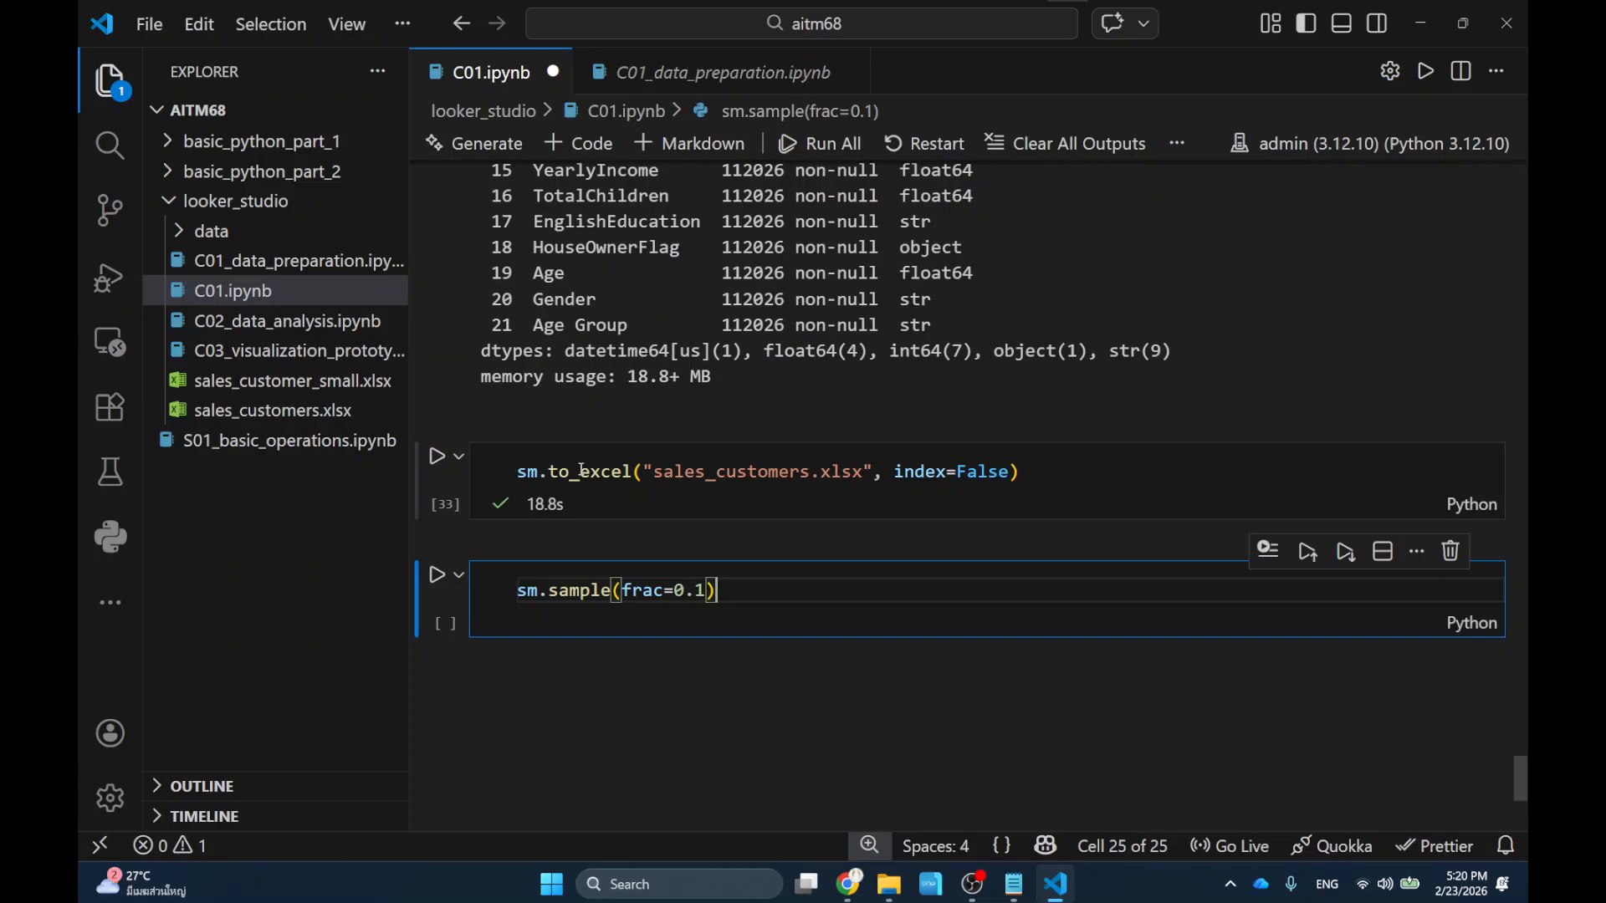
# Chain .to_excel("sales_customer_small.xlsx", index=False) onto the sm.sample(frac=0.1) expression and run the cell.
pyautogui.write('.to_e')
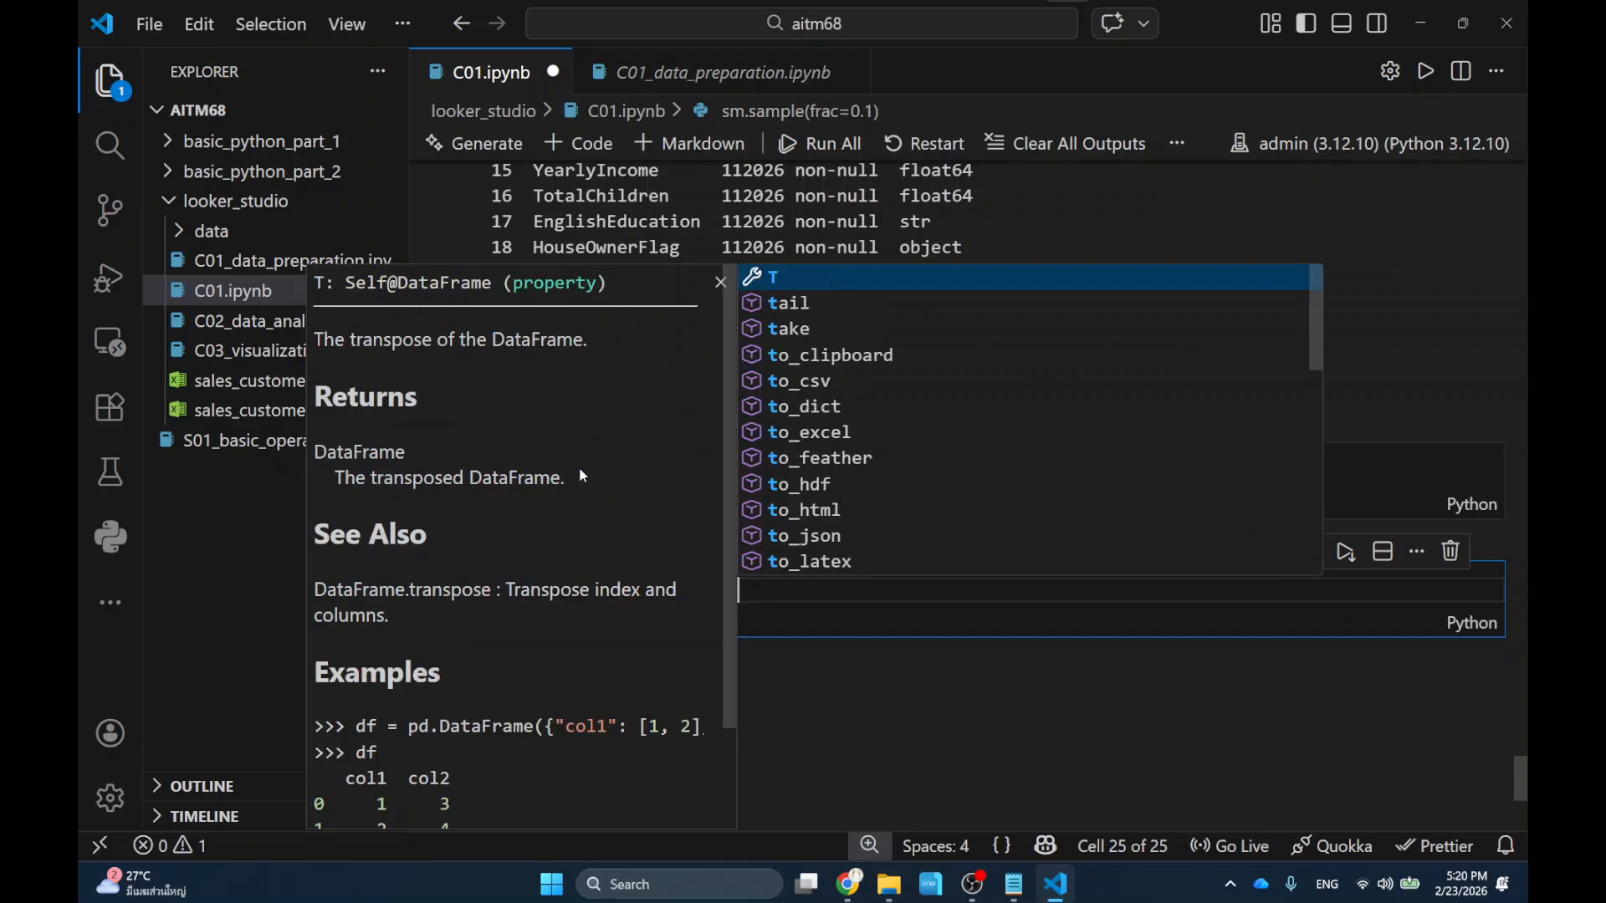
pyautogui.write('xce')
pyautogui.press('Tab')
pyautogui.write('(')
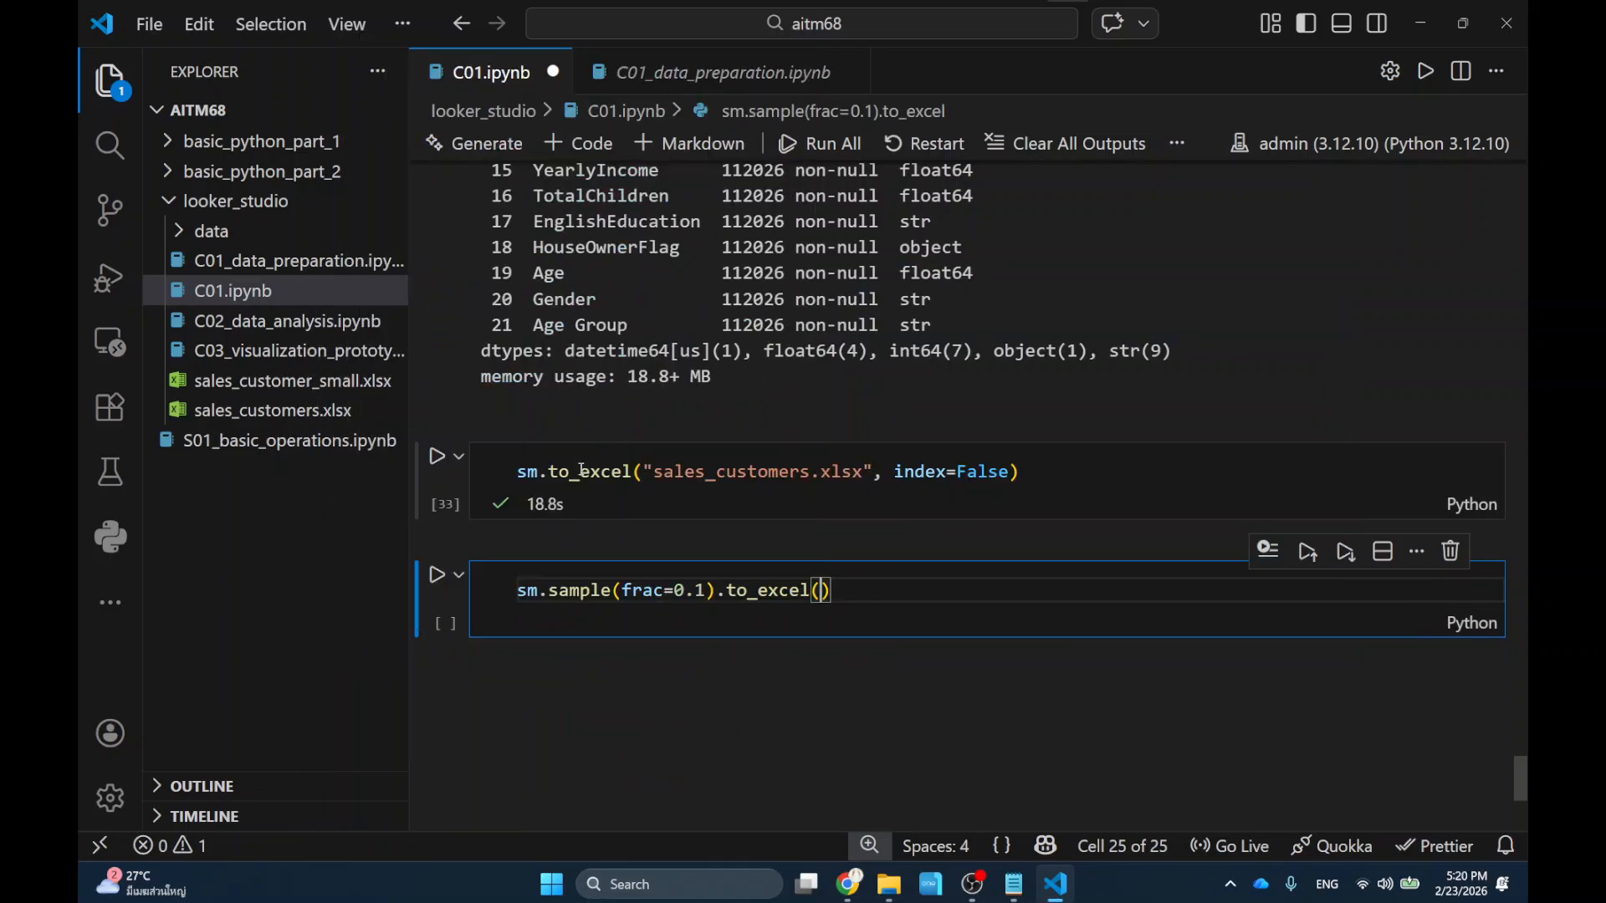
pyautogui.write('"')
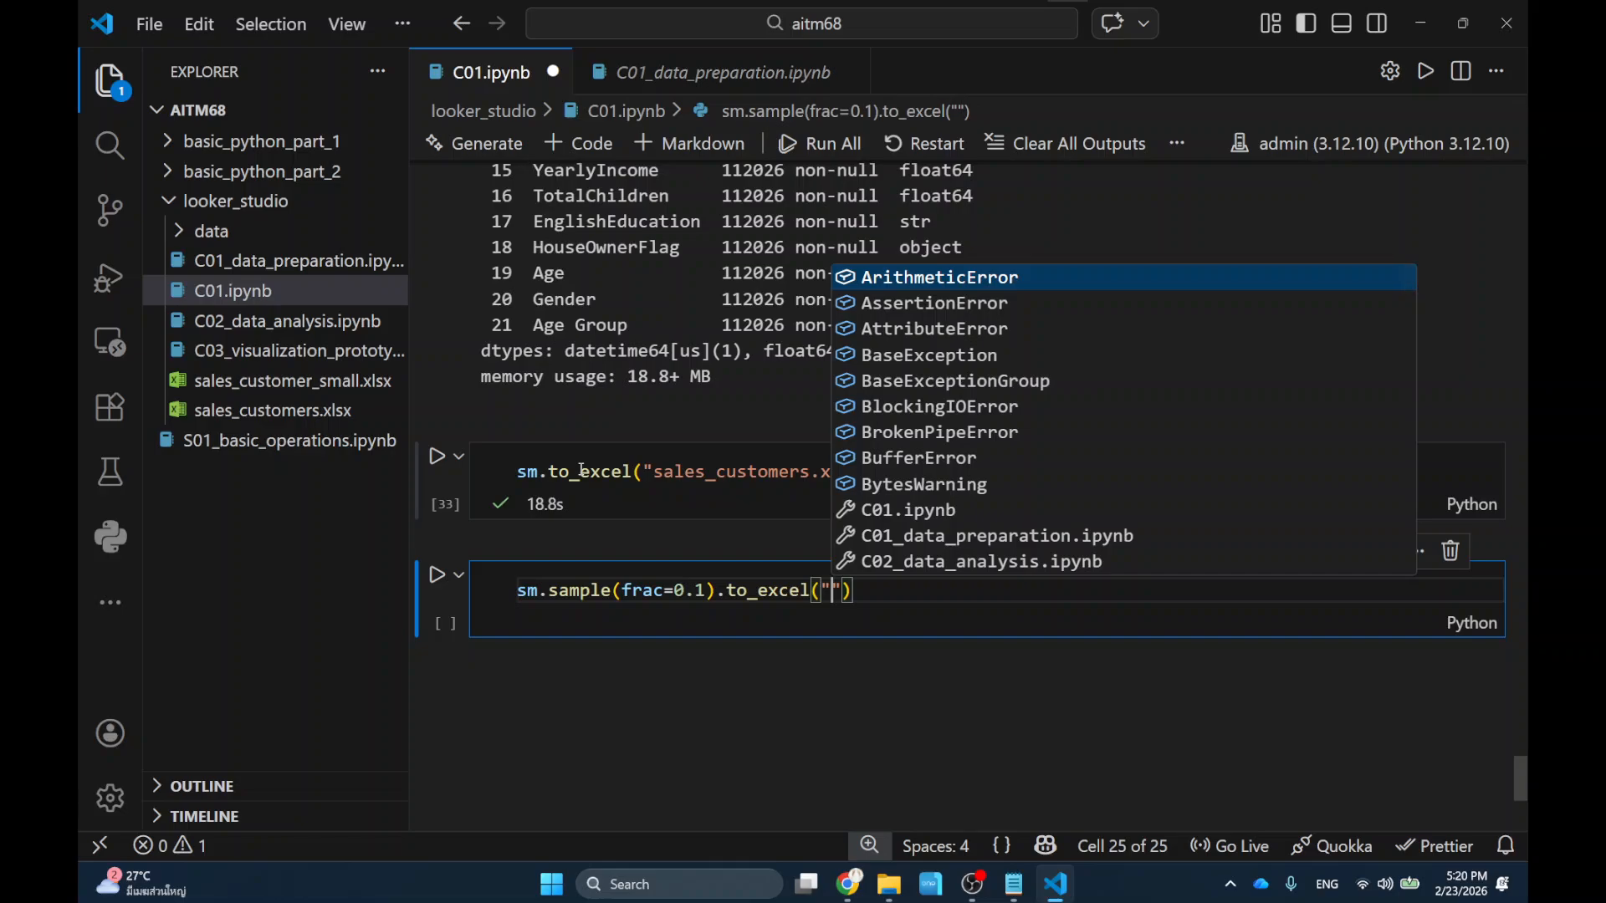
pyautogui.write('sales')
pyautogui.write('_customer_sm')
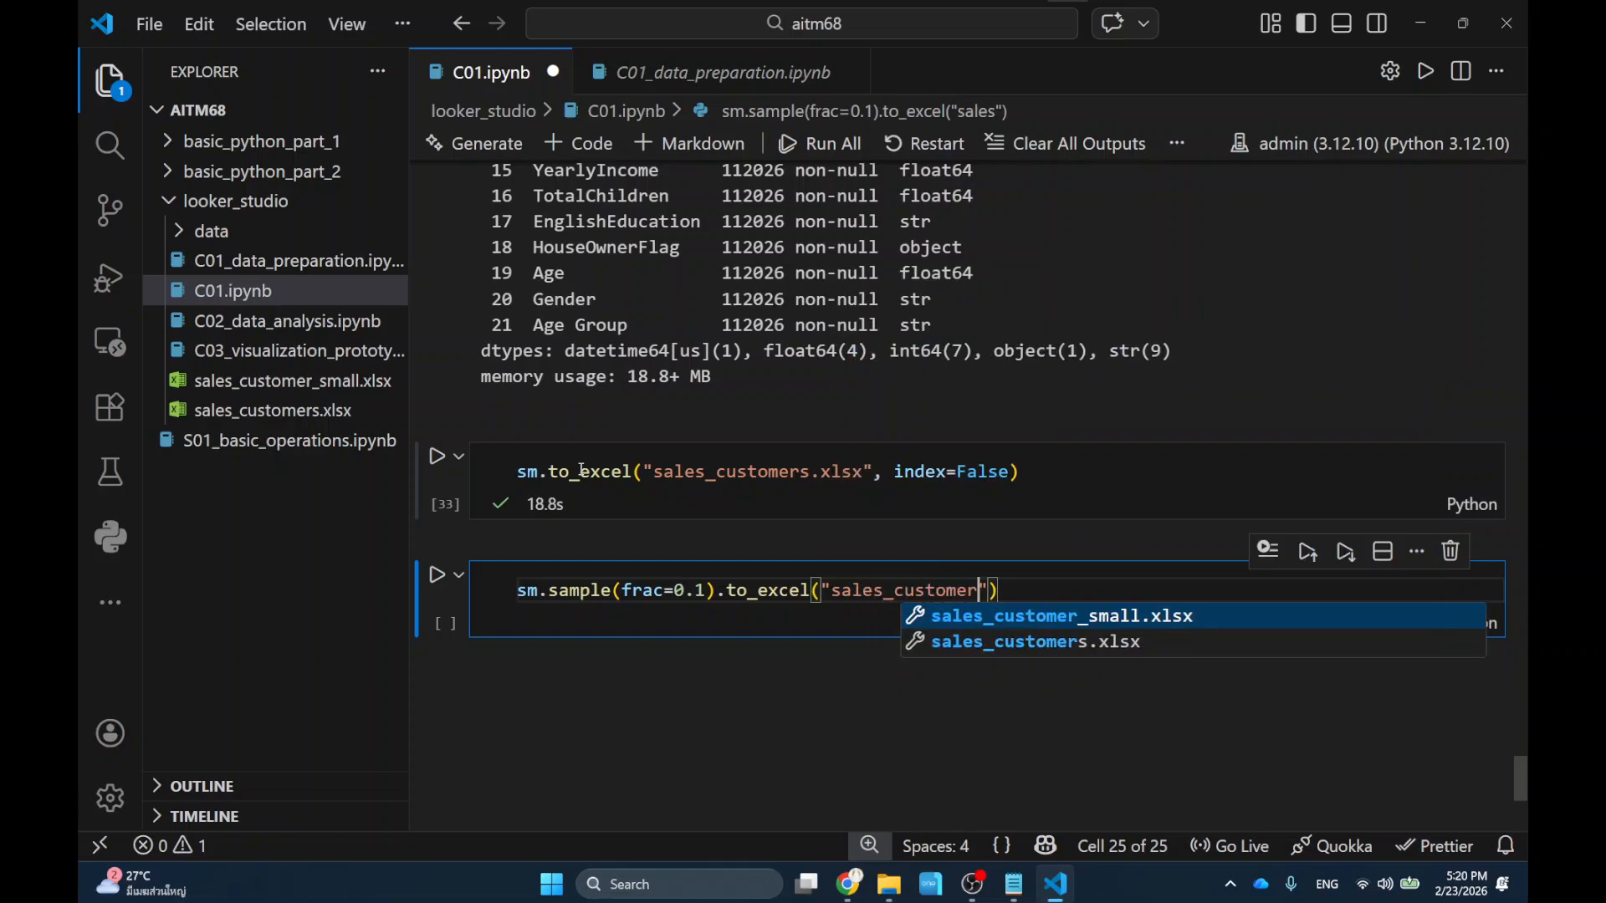
pyautogui.write('all.xlsx"')
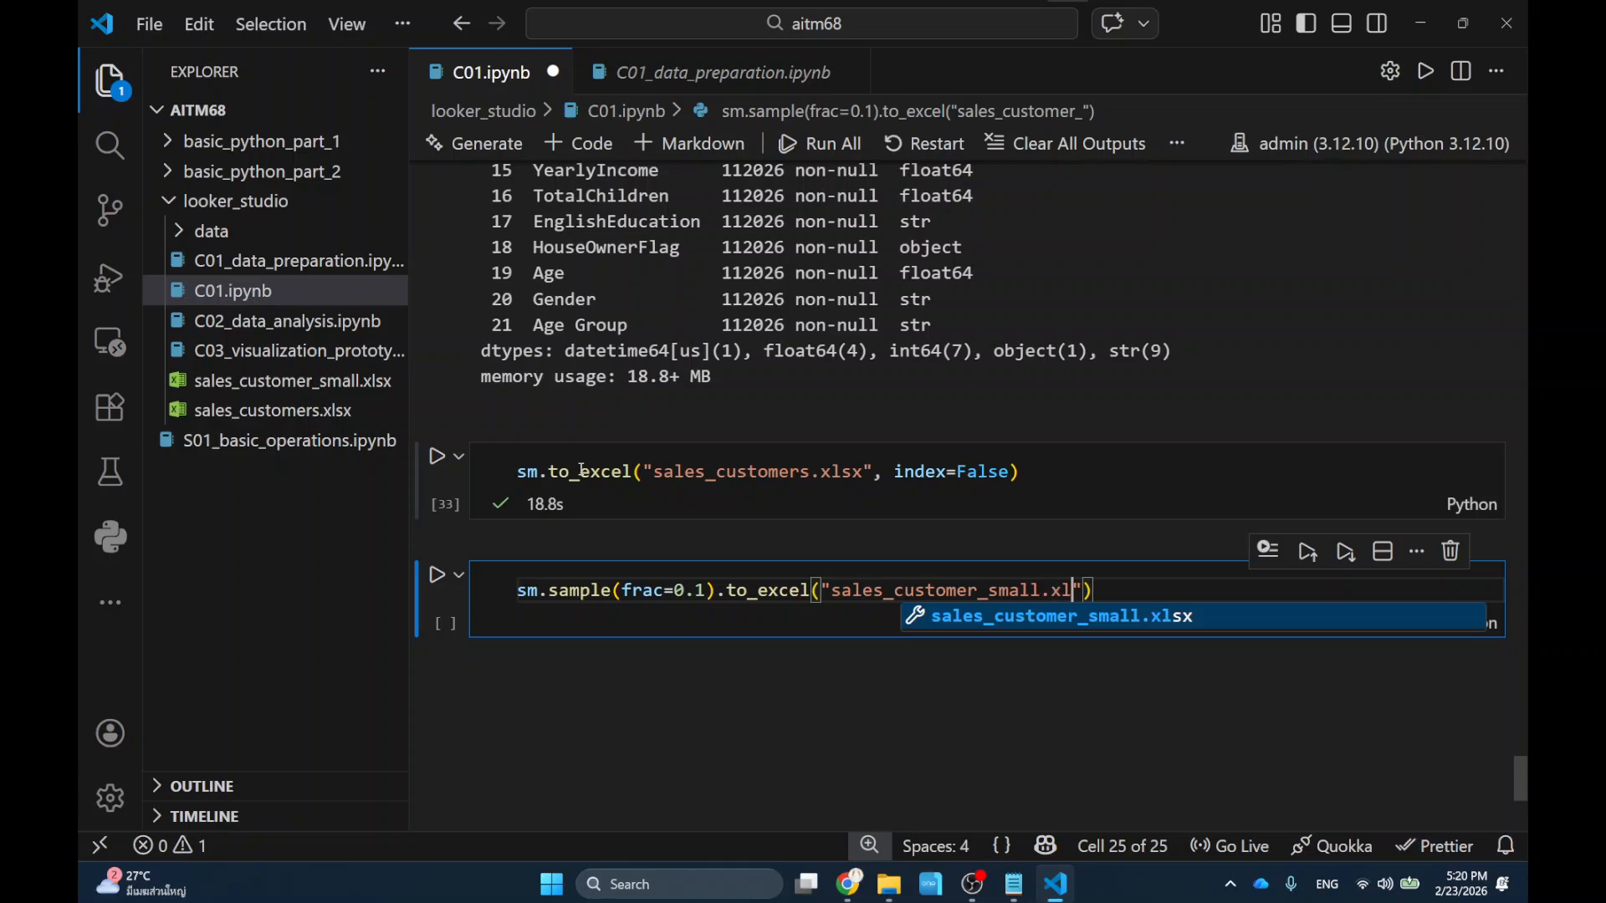
pyautogui.write(', index=Fa')
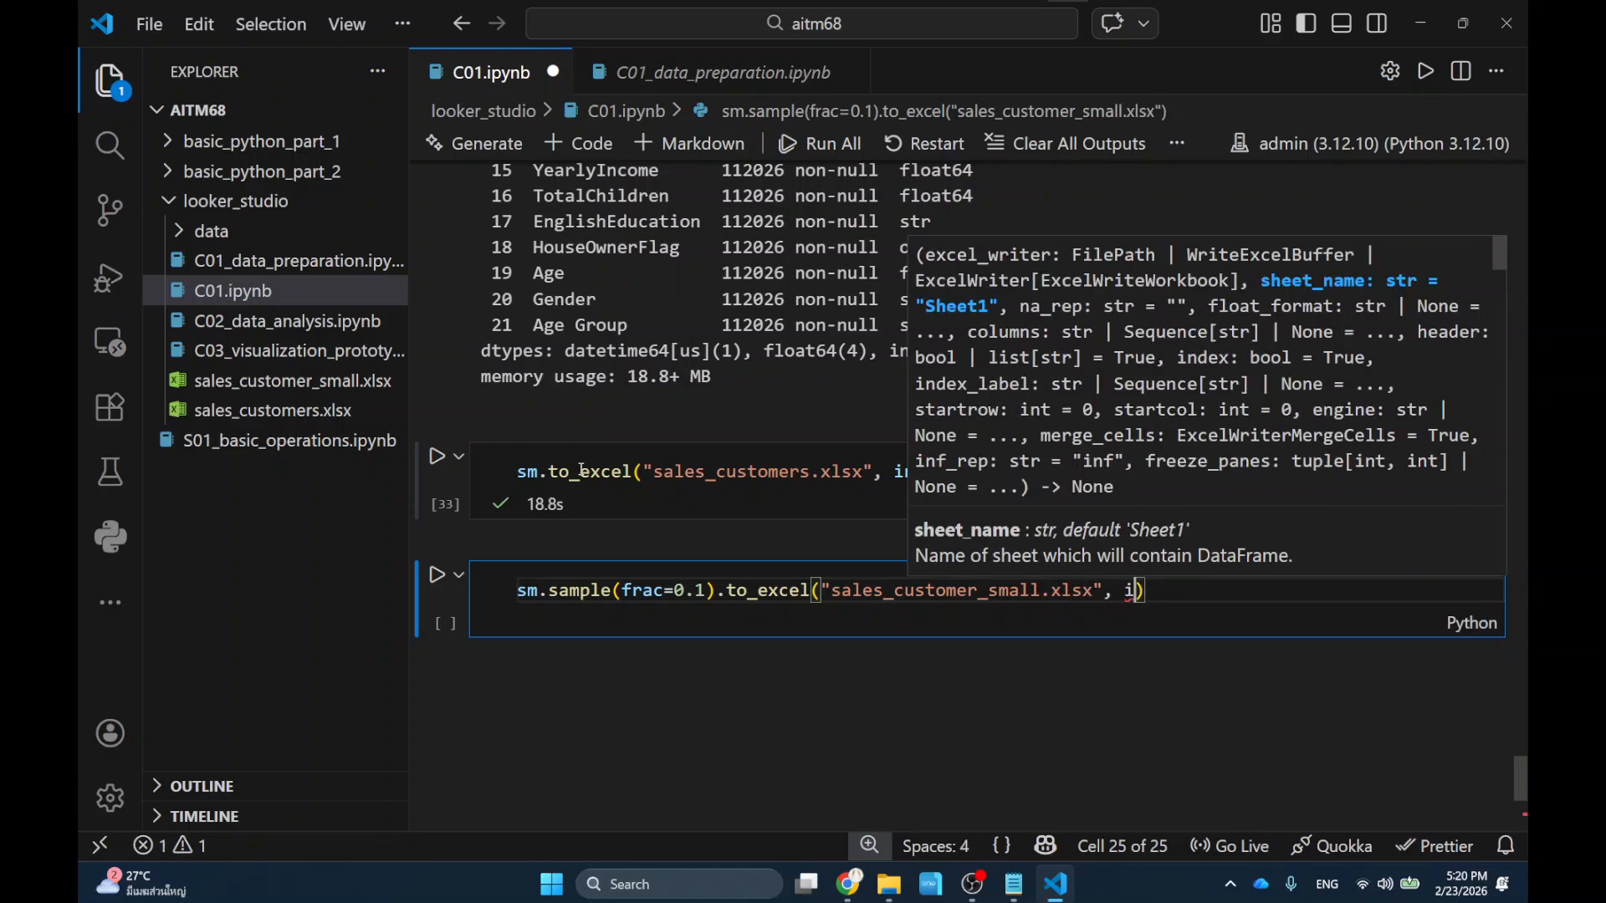
pyautogui.write('lse')
pyautogui.hotkey('shift', 'Return')
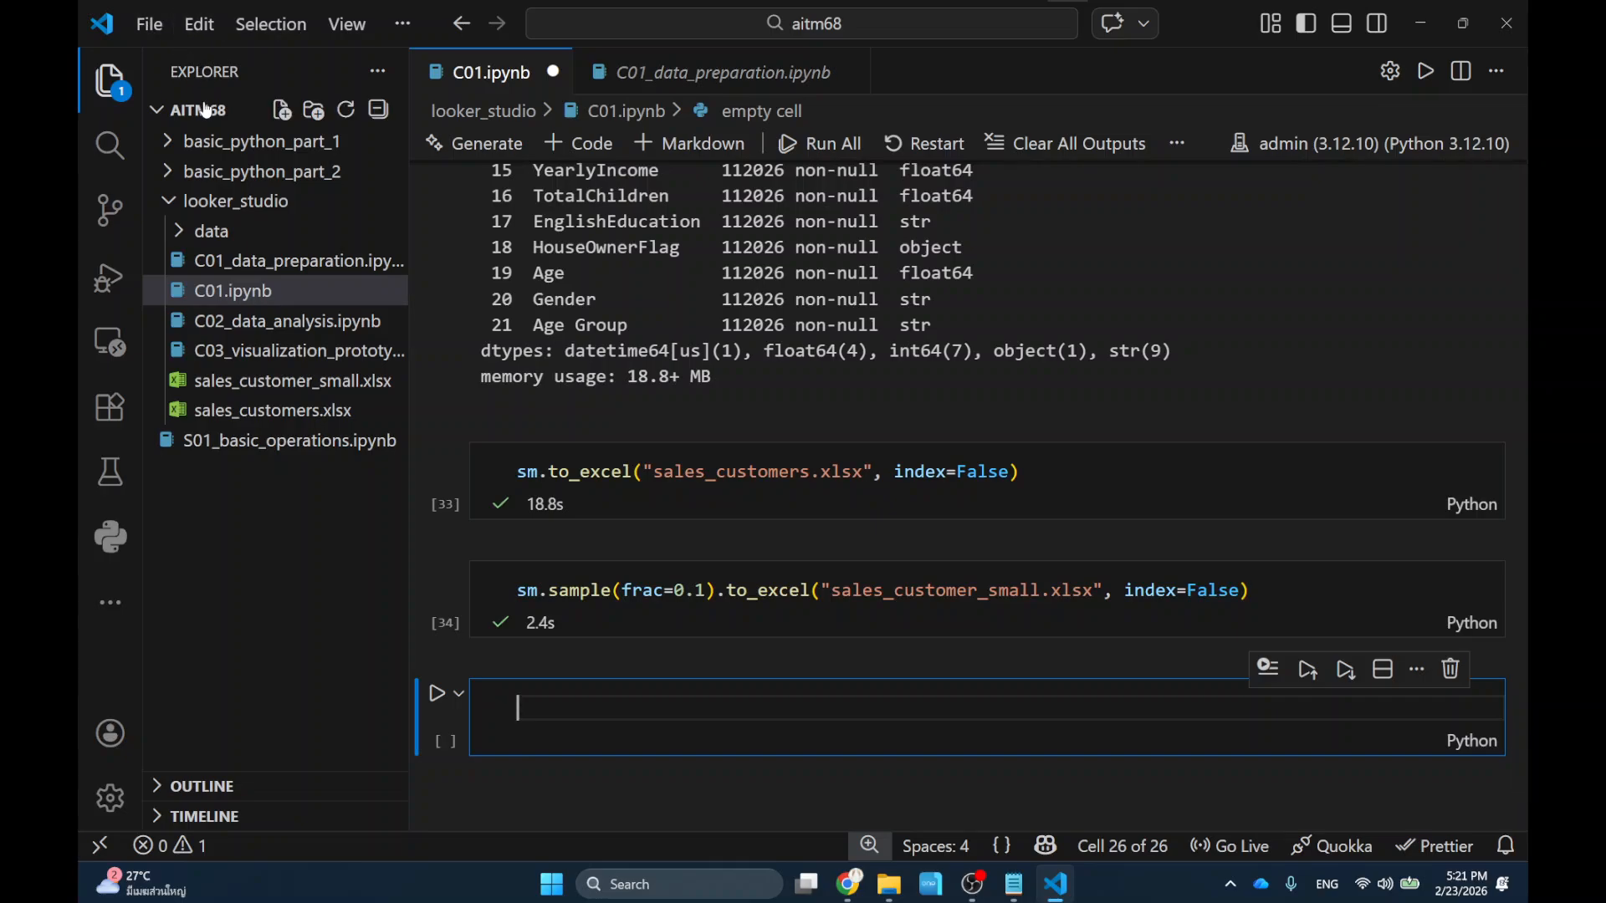
# Save the C01.ipynb notebook and minimize the editor to reach the data folder in File Explorer.
pyautogui.click(630, 320)
pyautogui.hotkey('ctrl', 's')
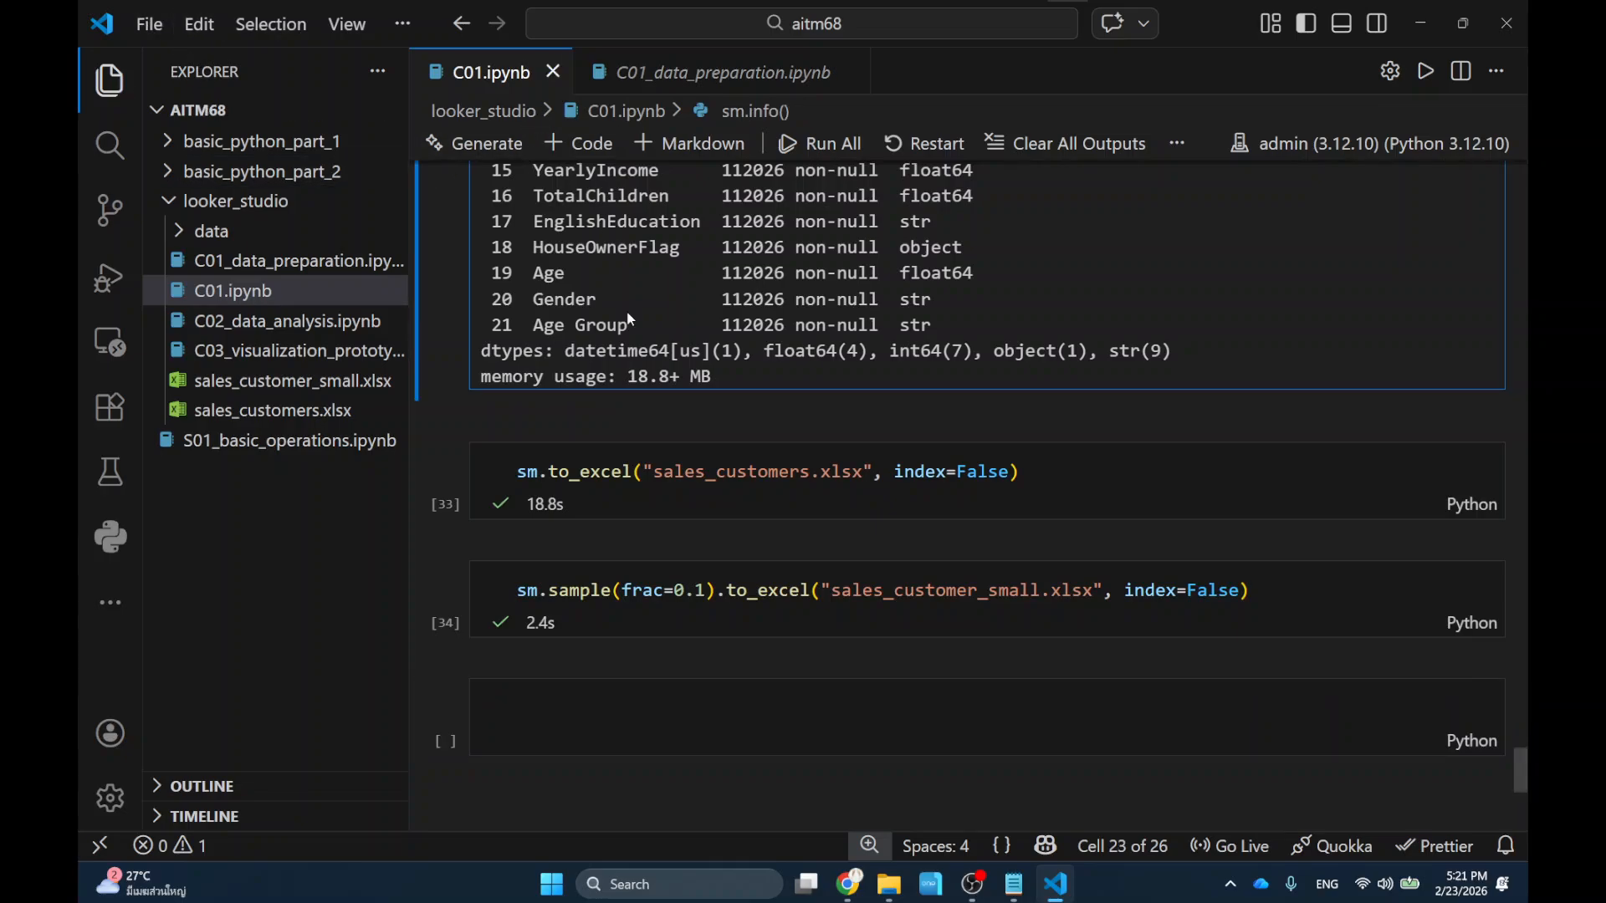
pyautogui.click(1422, 24)
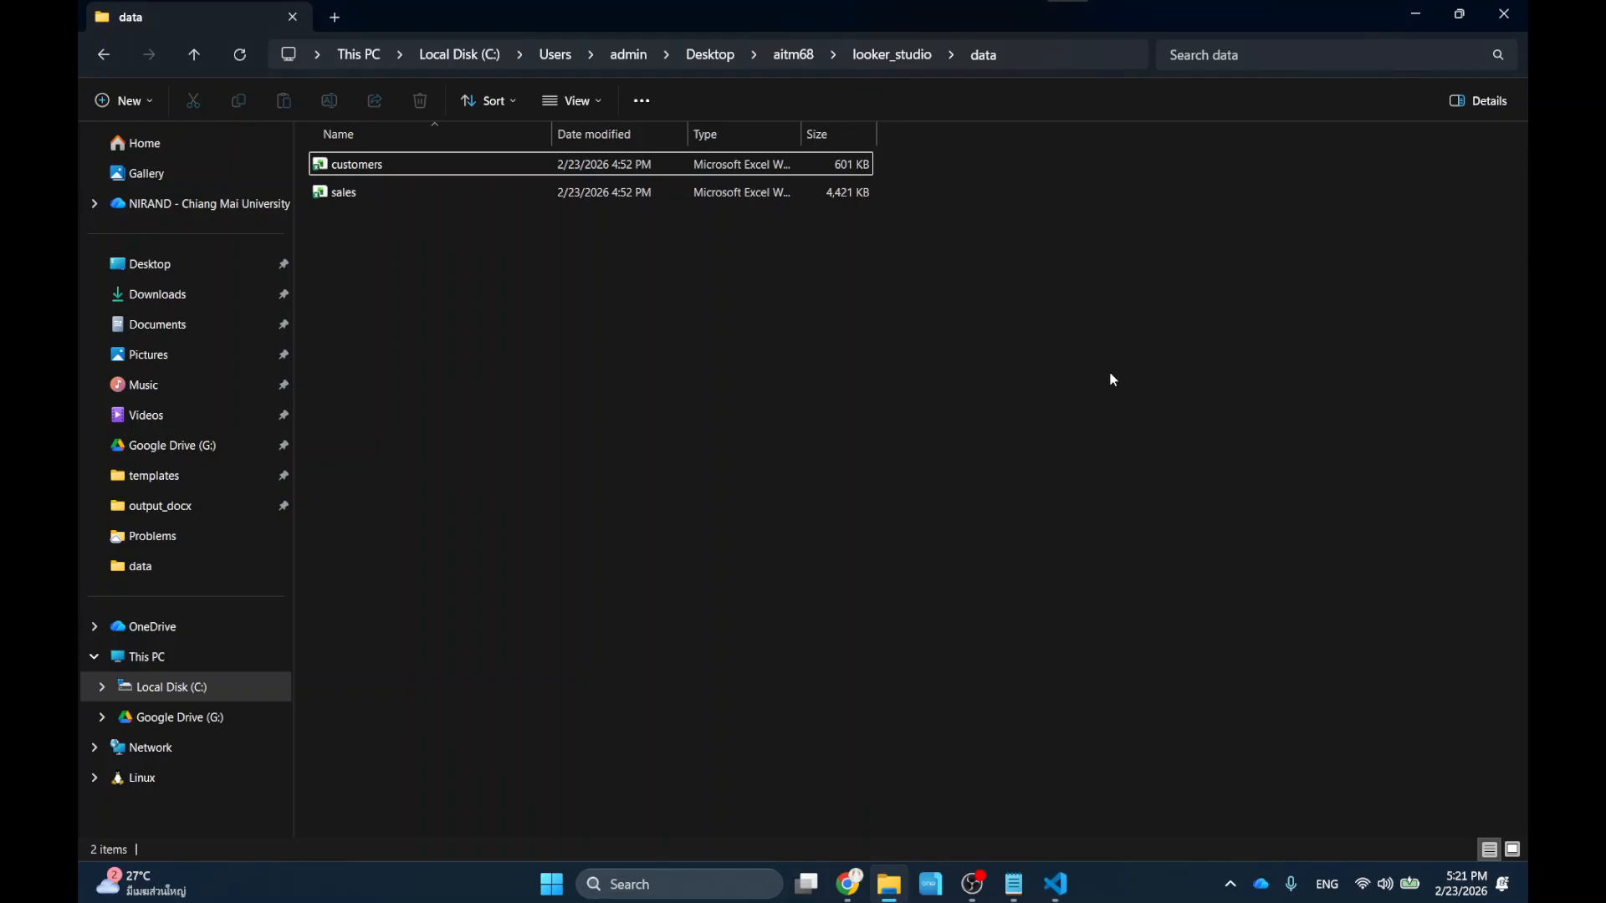
# Close the data folder window, switch to Chrome and close the extra browser tabs, keeping only the Lectures Topics page.
pyautogui.click(1524, 12)
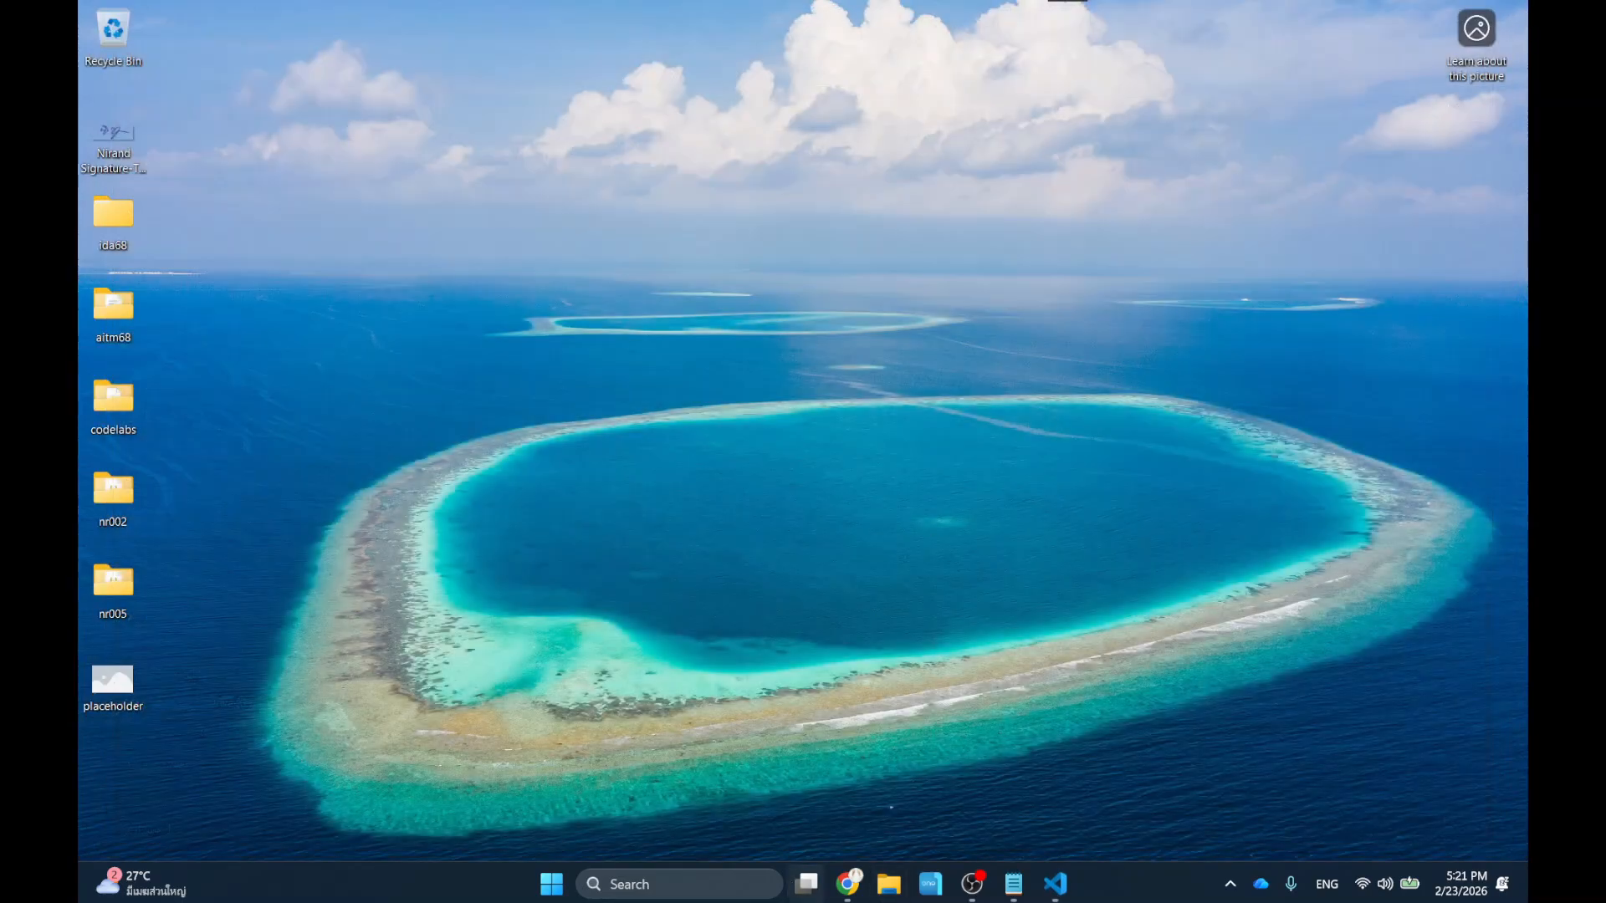
pyautogui.click(847, 884)
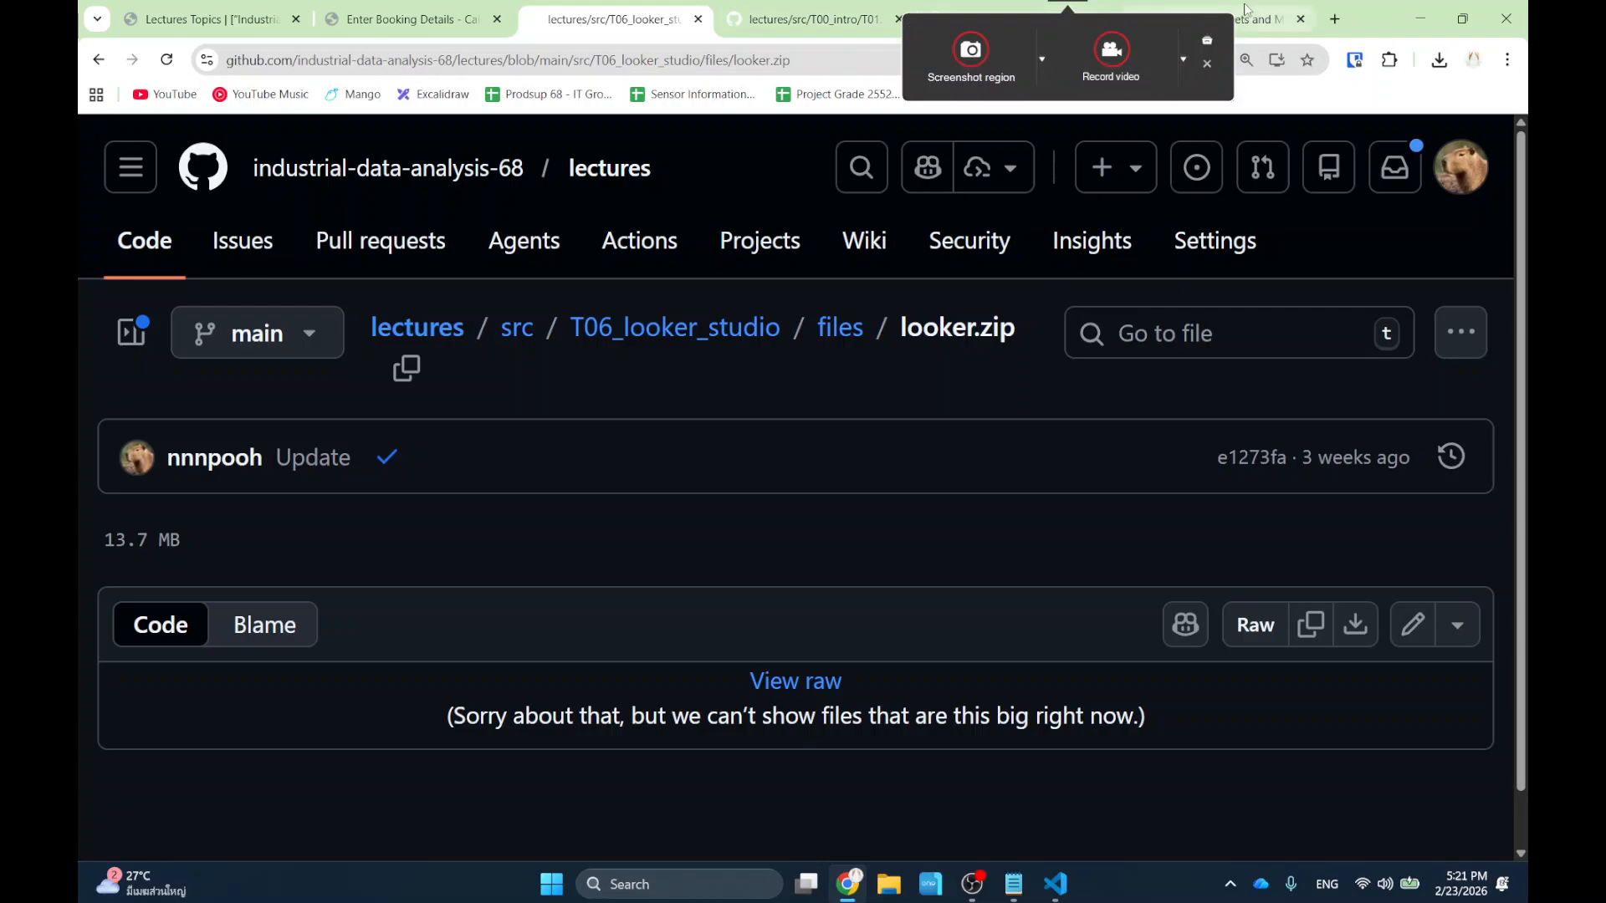
pyautogui.click(1246, 9)
pyautogui.hotkey('ctrl', 'w')
pyautogui.hotkey('ctrl', 'w')
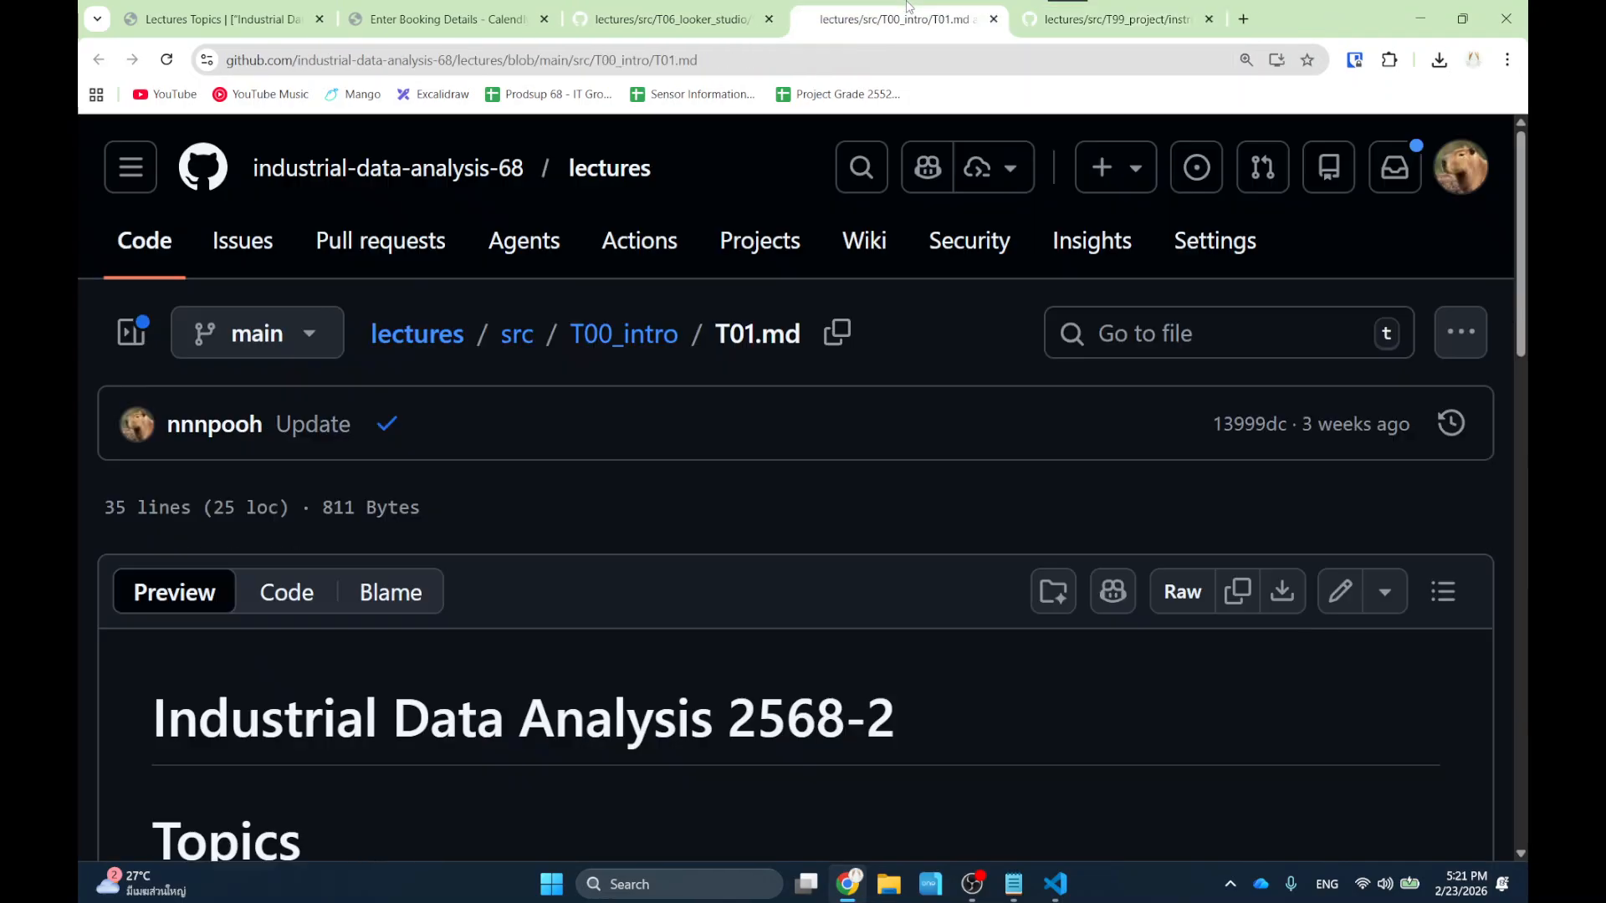
pyautogui.hotkey('ctrl', 'w')
pyautogui.hotkey('ctrl', 'w')
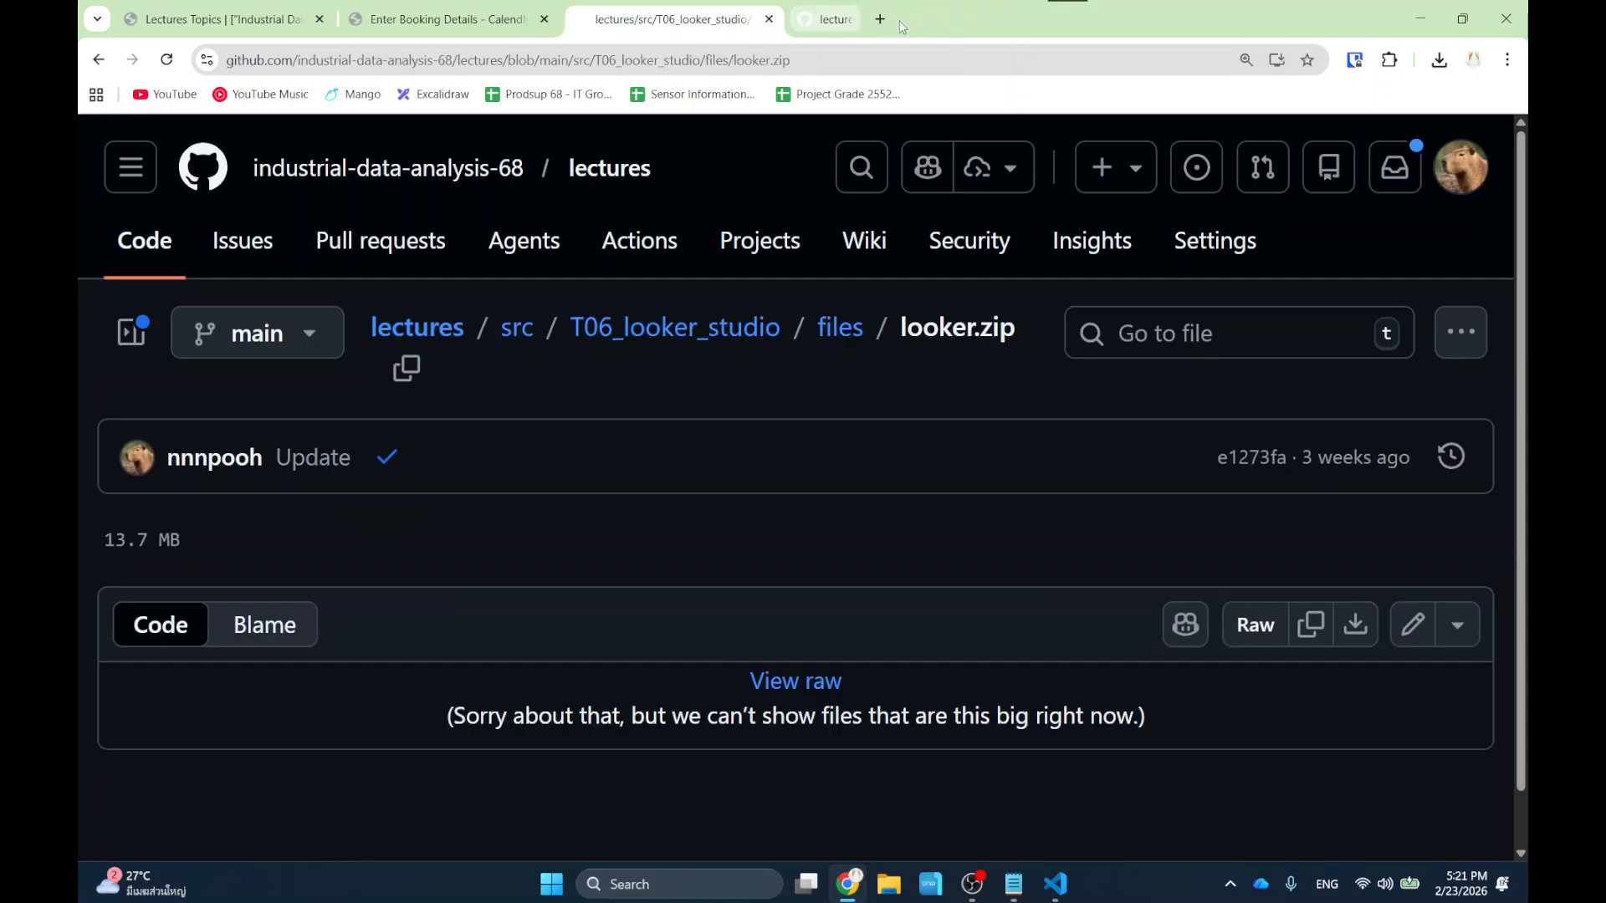
pyautogui.hotkey('ctrl', 'w')
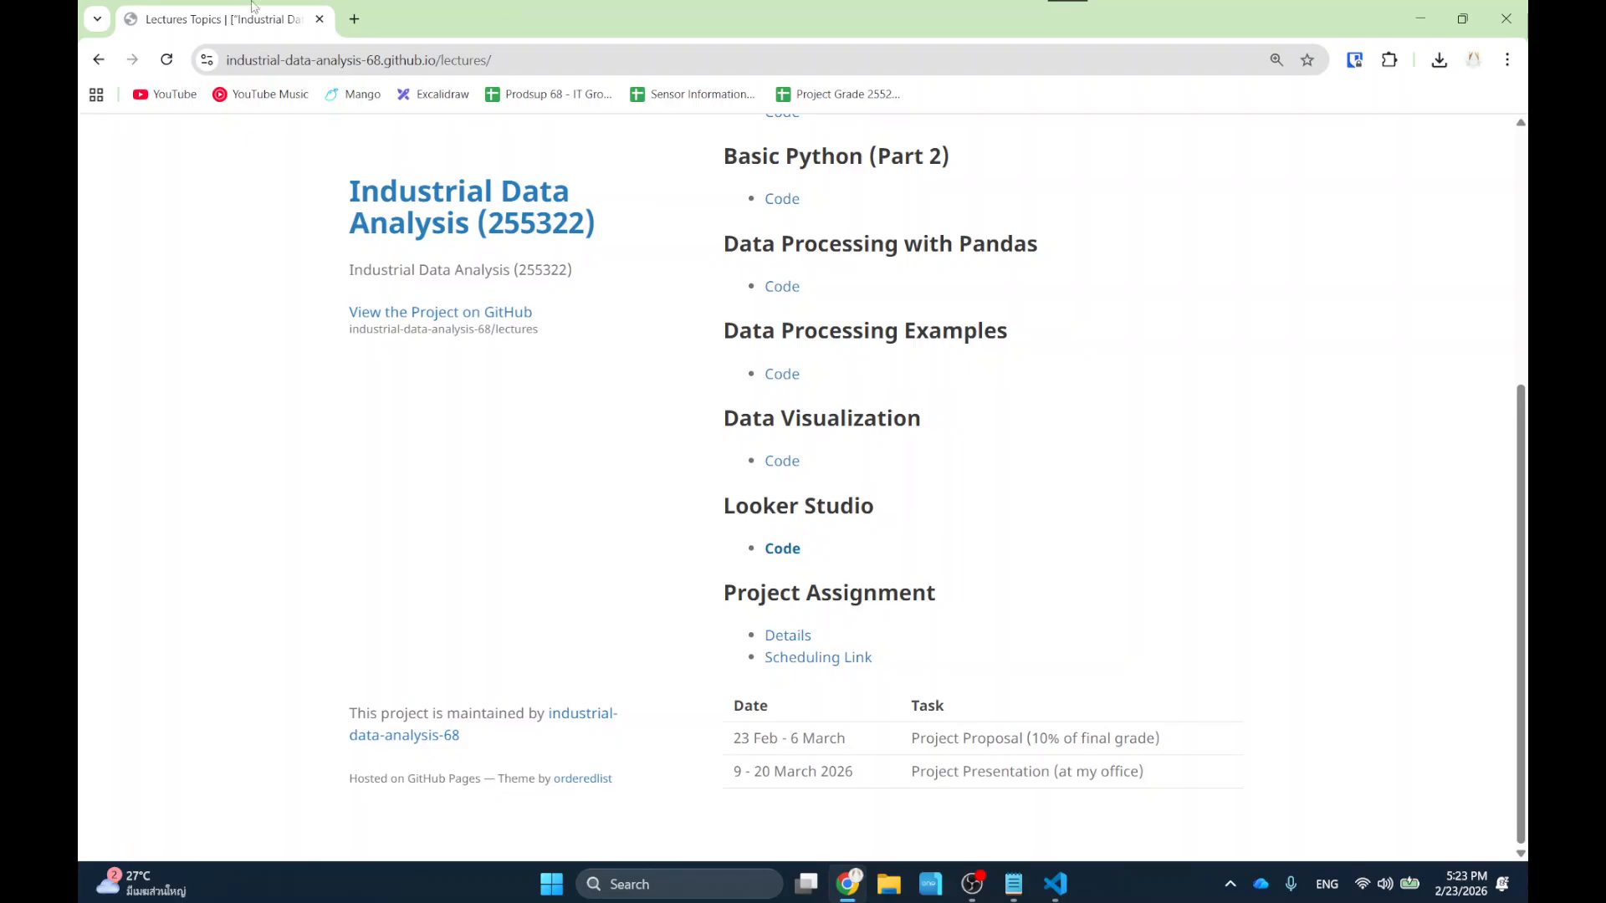
# Search Google for "google studio" in a new browser tab and look through the results.
pyautogui.click(352, 16)
pyautogui.write('google studio')
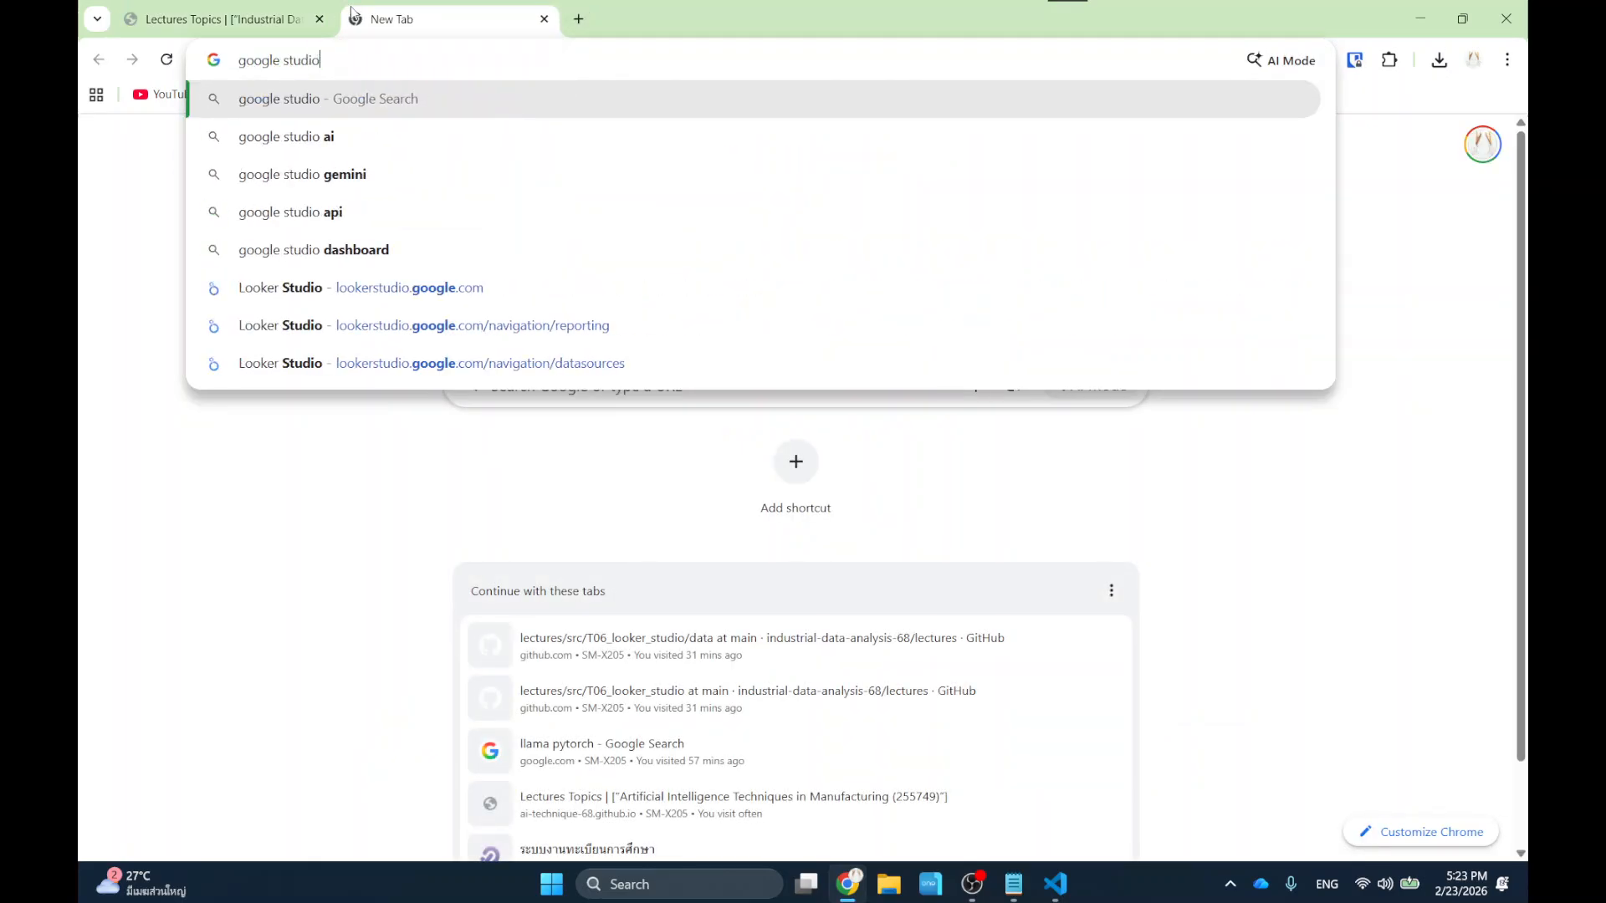
pyautogui.press('Return')
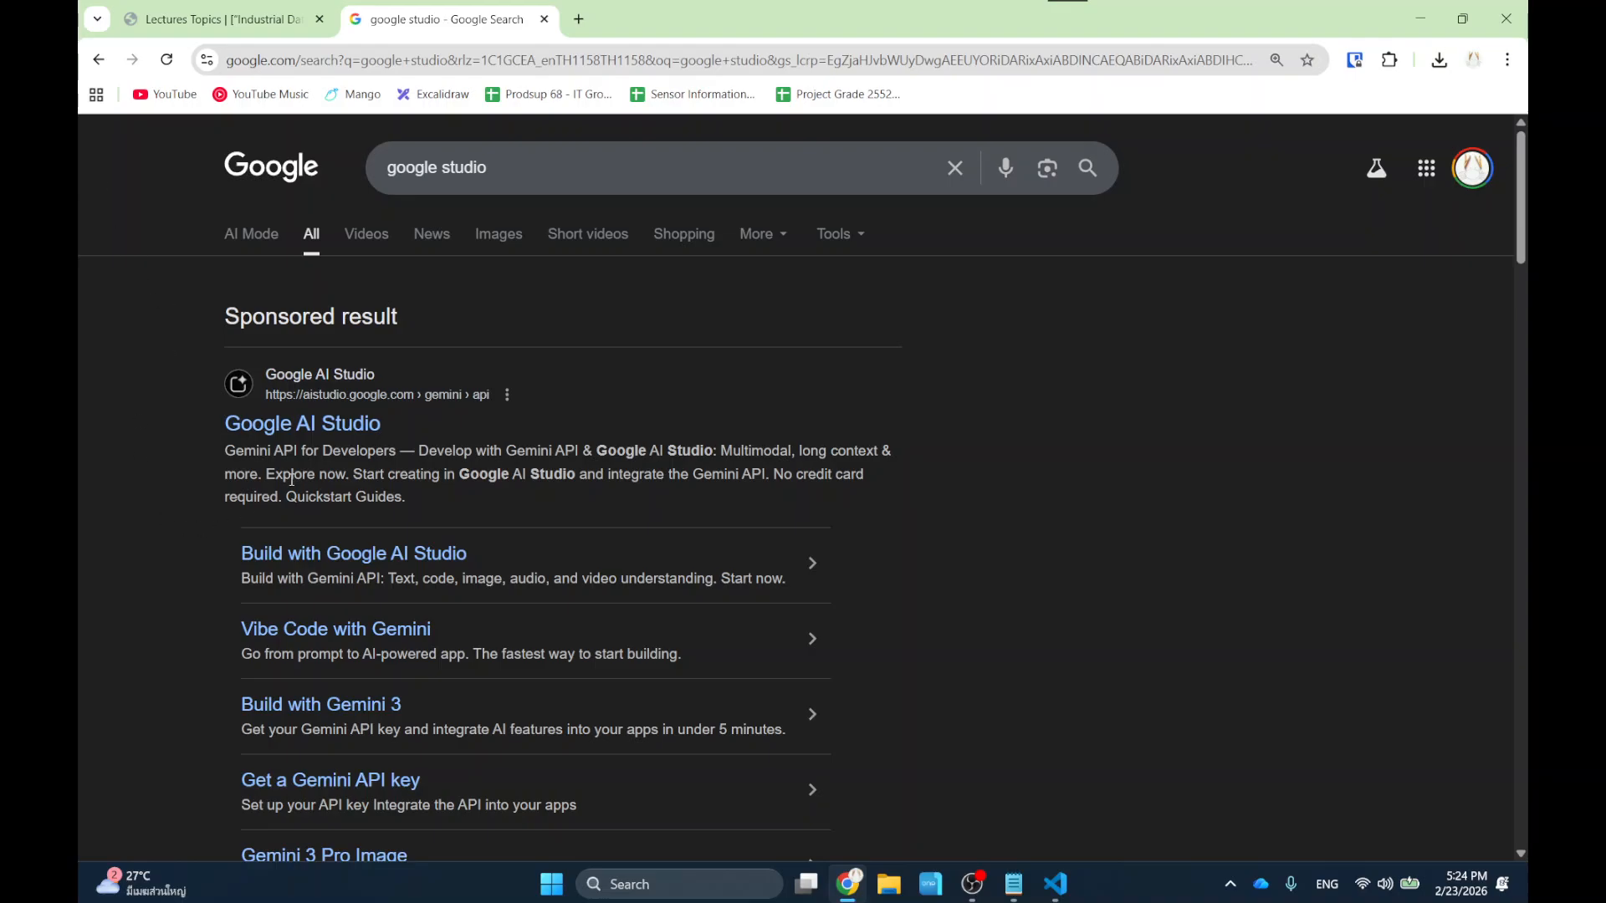
pyautogui.scroll(-4, 334, 552)
pyautogui.scroll(4, 348, 569)
# Replace the search text with "looker studio", run the search and open the Looker Studio Overview result.
pyautogui.doubleClick(467, 188)
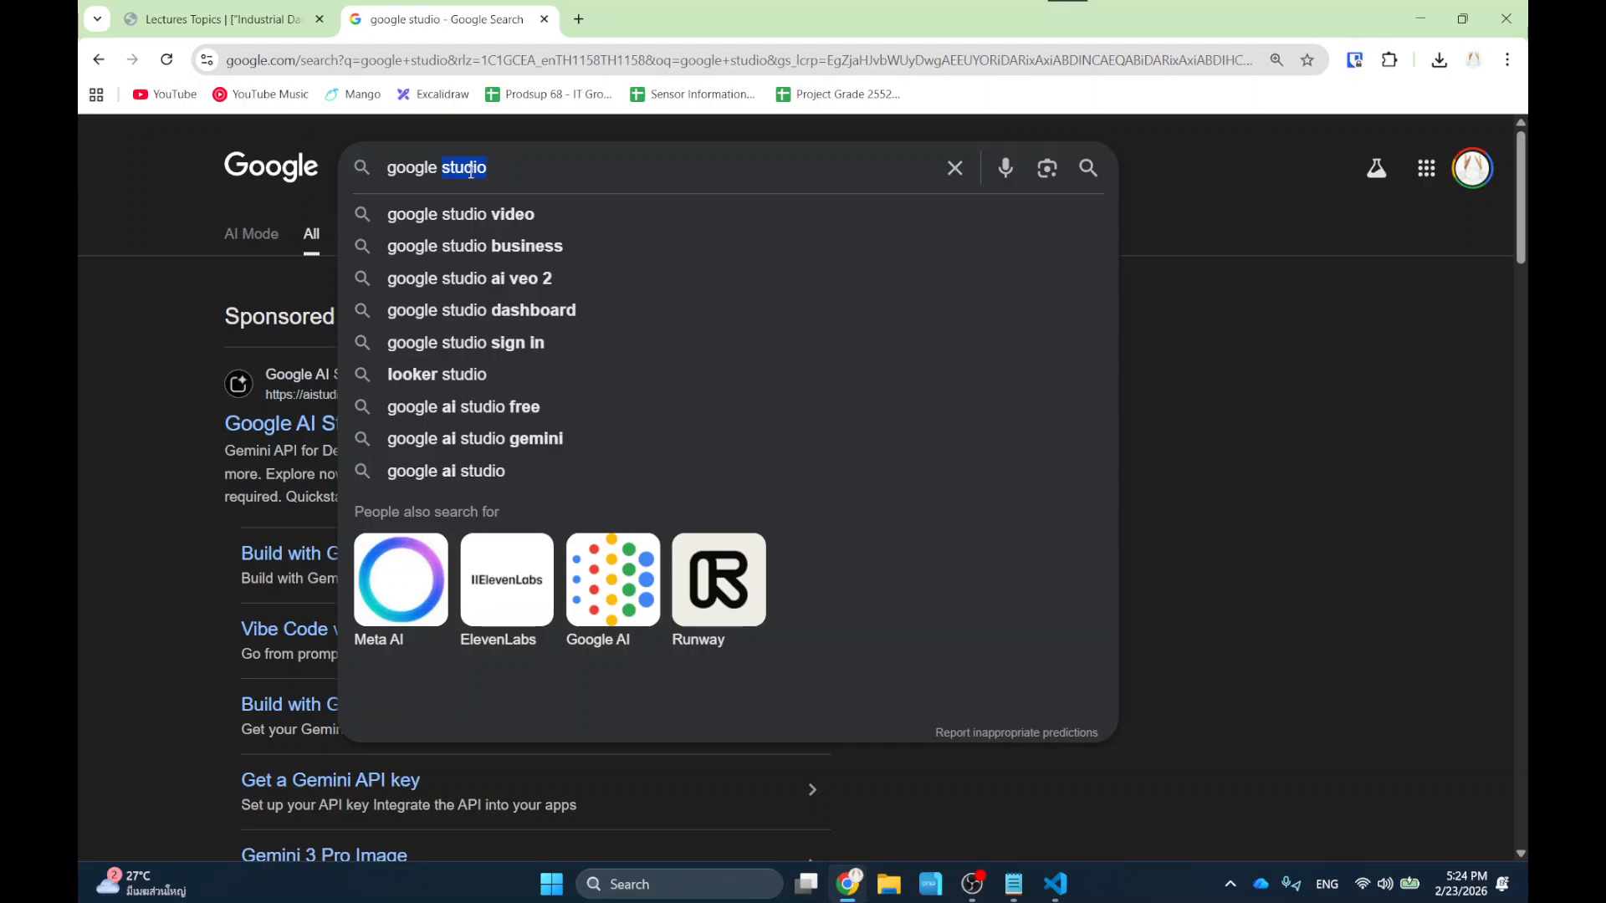
pyautogui.press('BackSpace')
pyautogui.press('BackSpace')
pyautogui.press('BackSpace')
pyautogui.press('BackSpace')
pyautogui.press('BackSpace')
pyautogui.press('BackSpace')
pyautogui.press('BackSpace')
pyautogui.press('BackSpace')
pyautogui.write('looker studio')
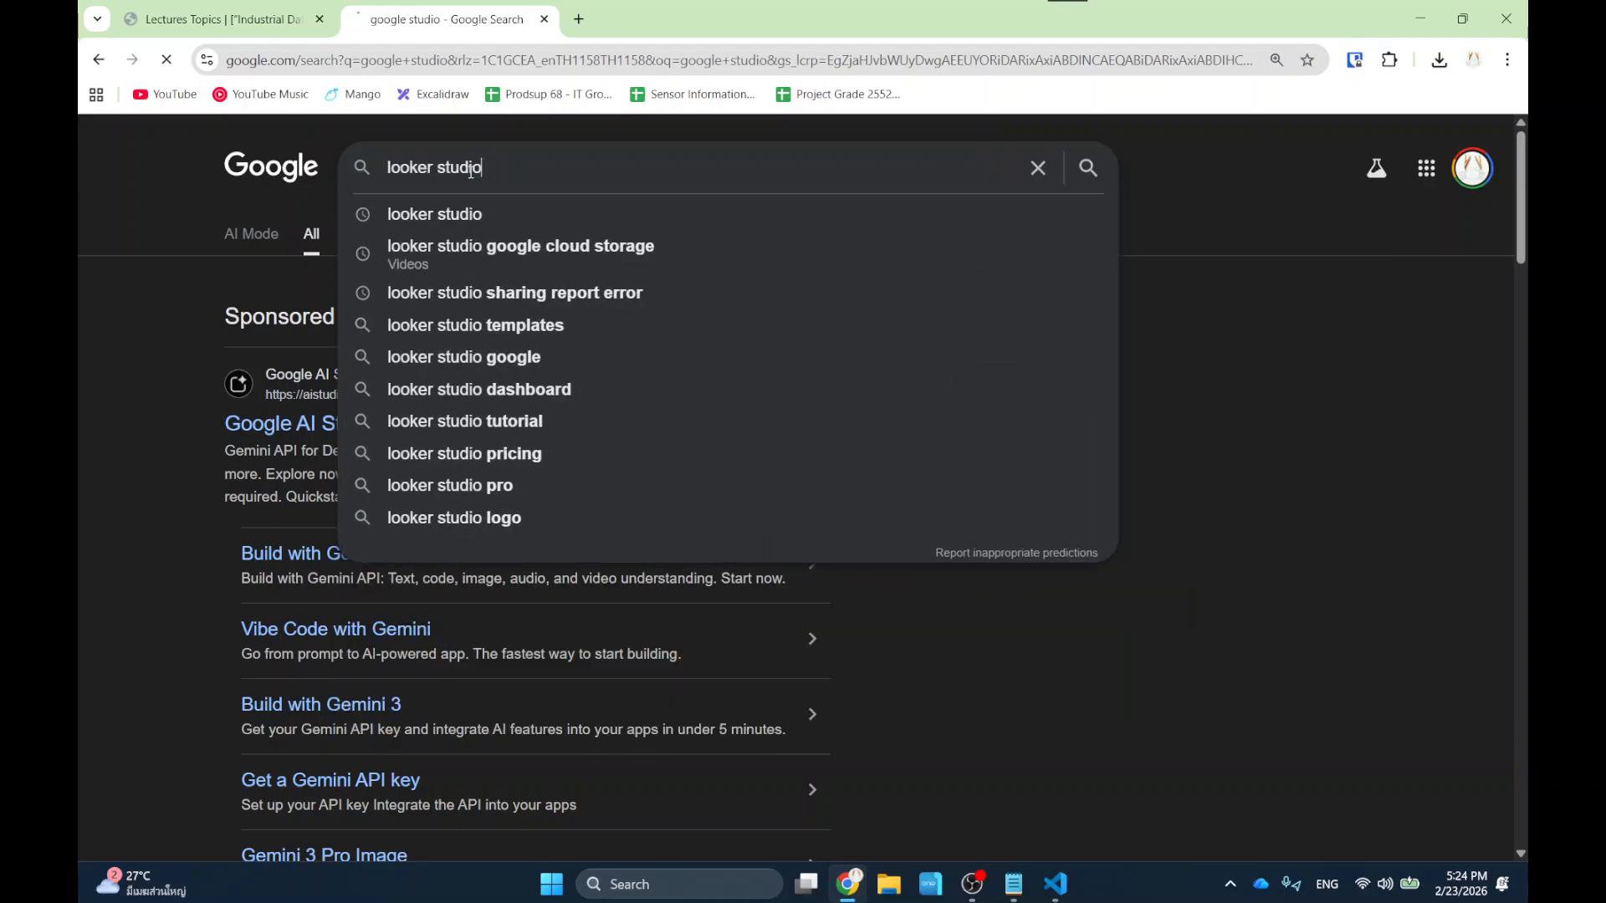
pyautogui.press('Return')
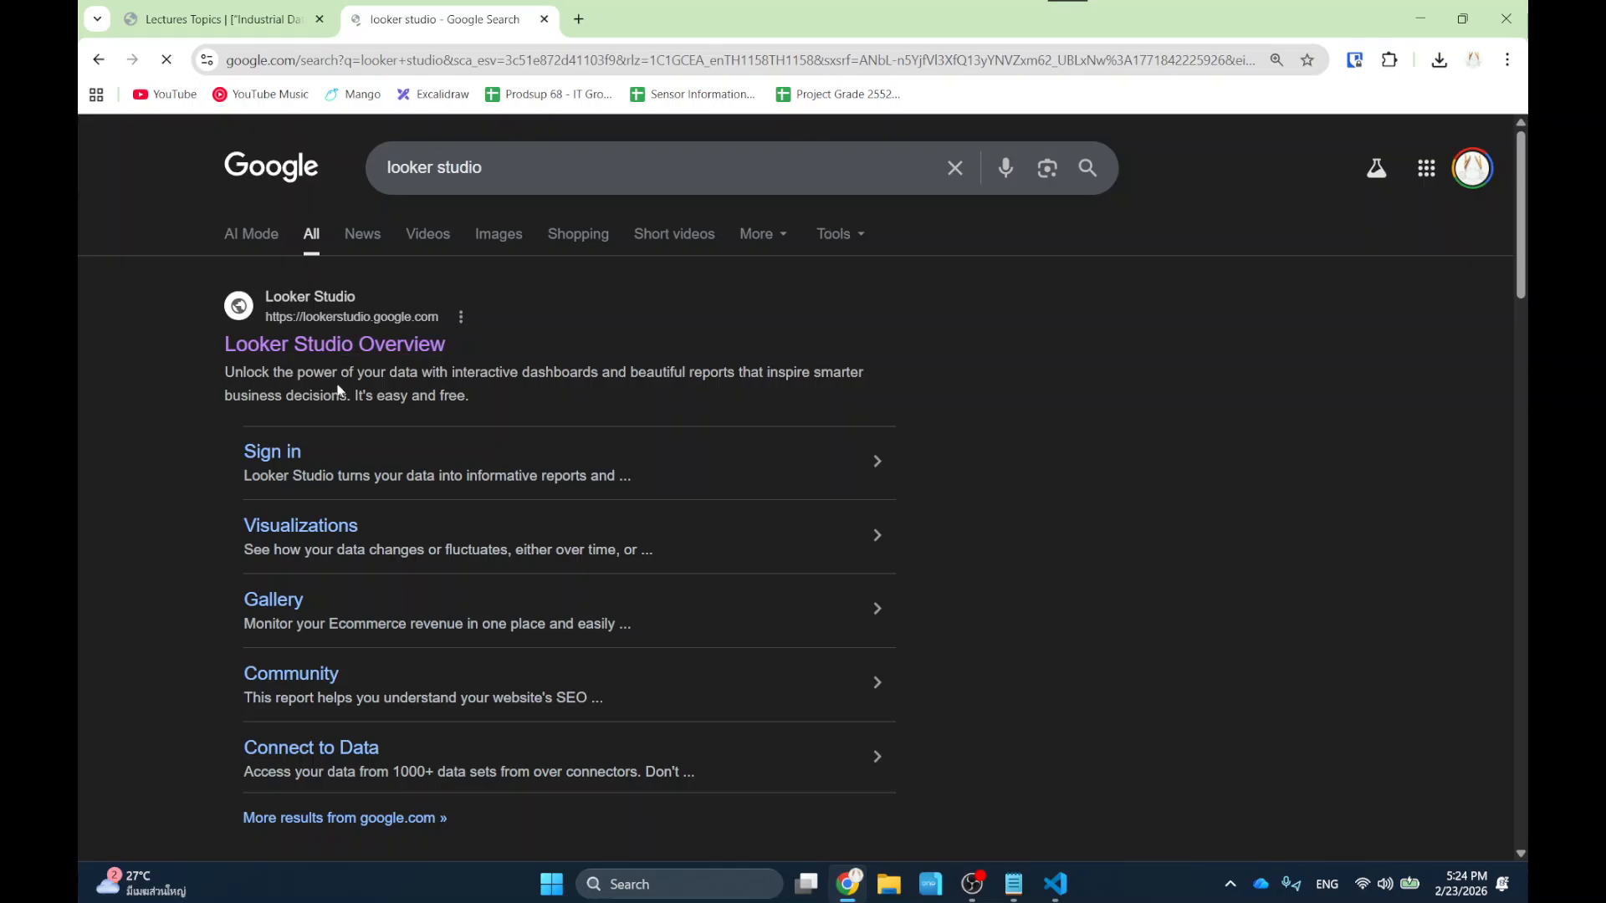
pyautogui.click(353, 346)
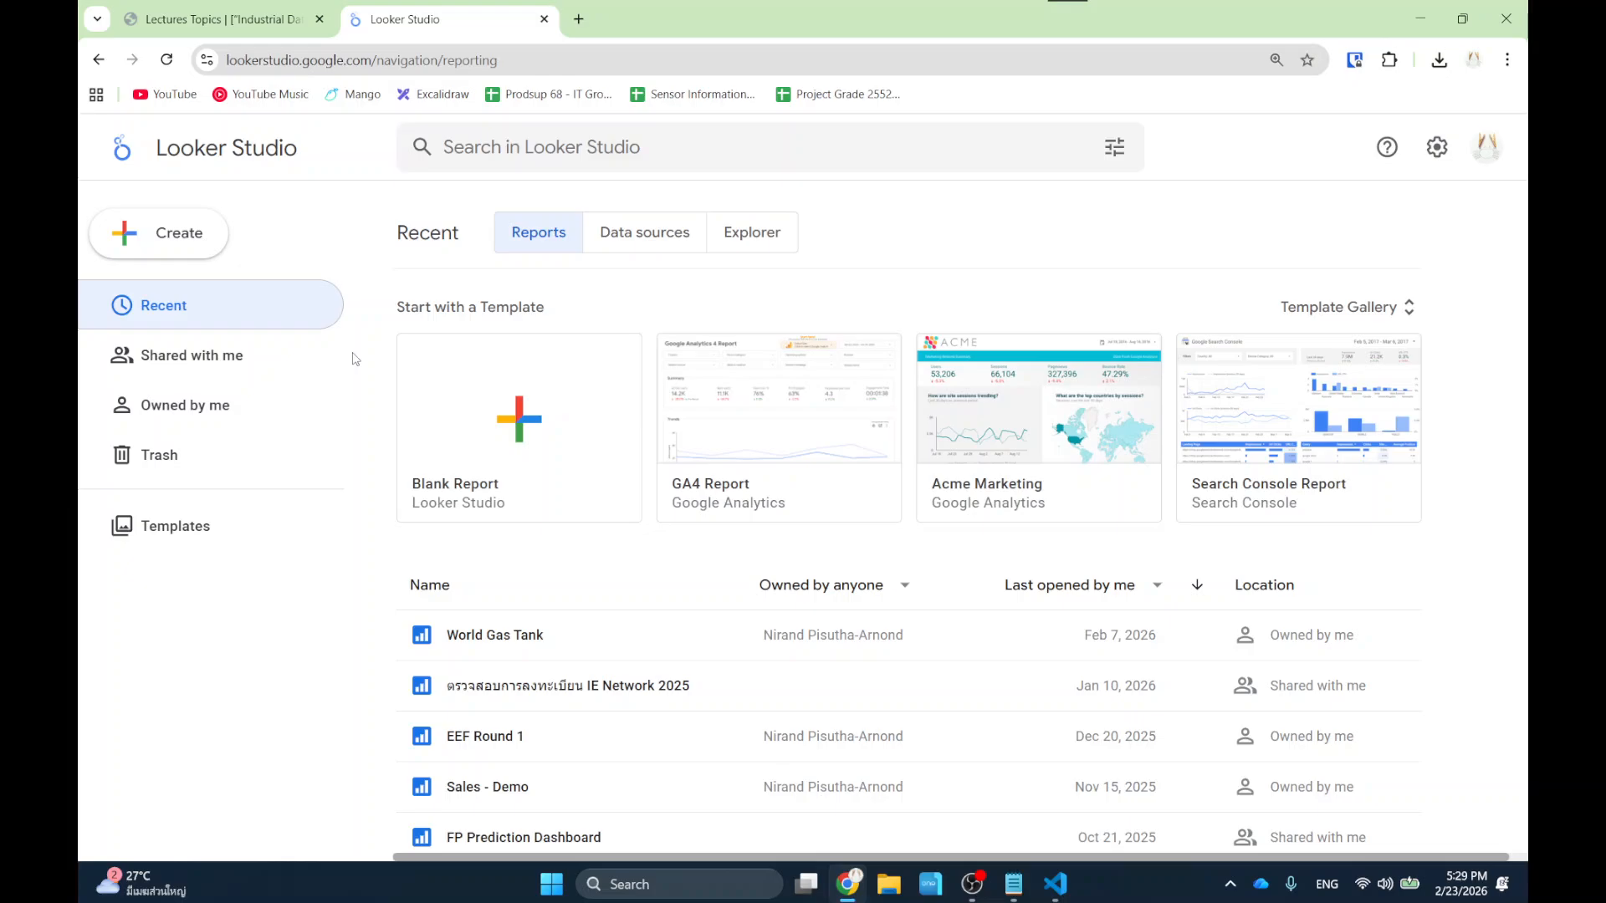
# Create a new report and look through the available Google data connectors, including Google Sheets and Microsoft Excel.
pyautogui.click(160, 237)
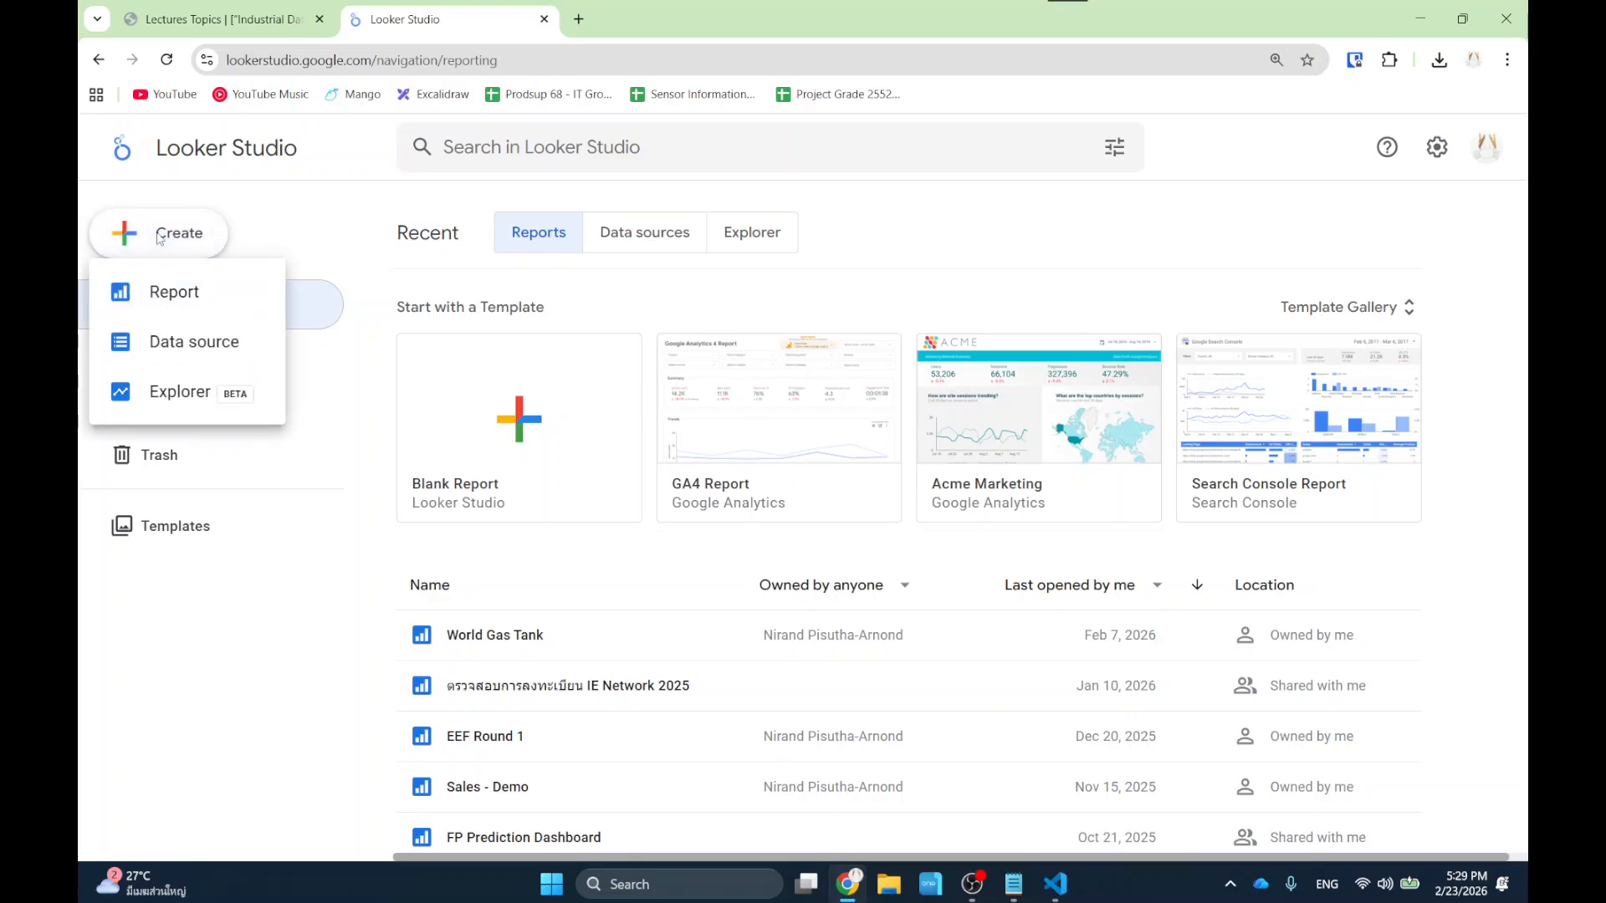
pyautogui.click(178, 292)
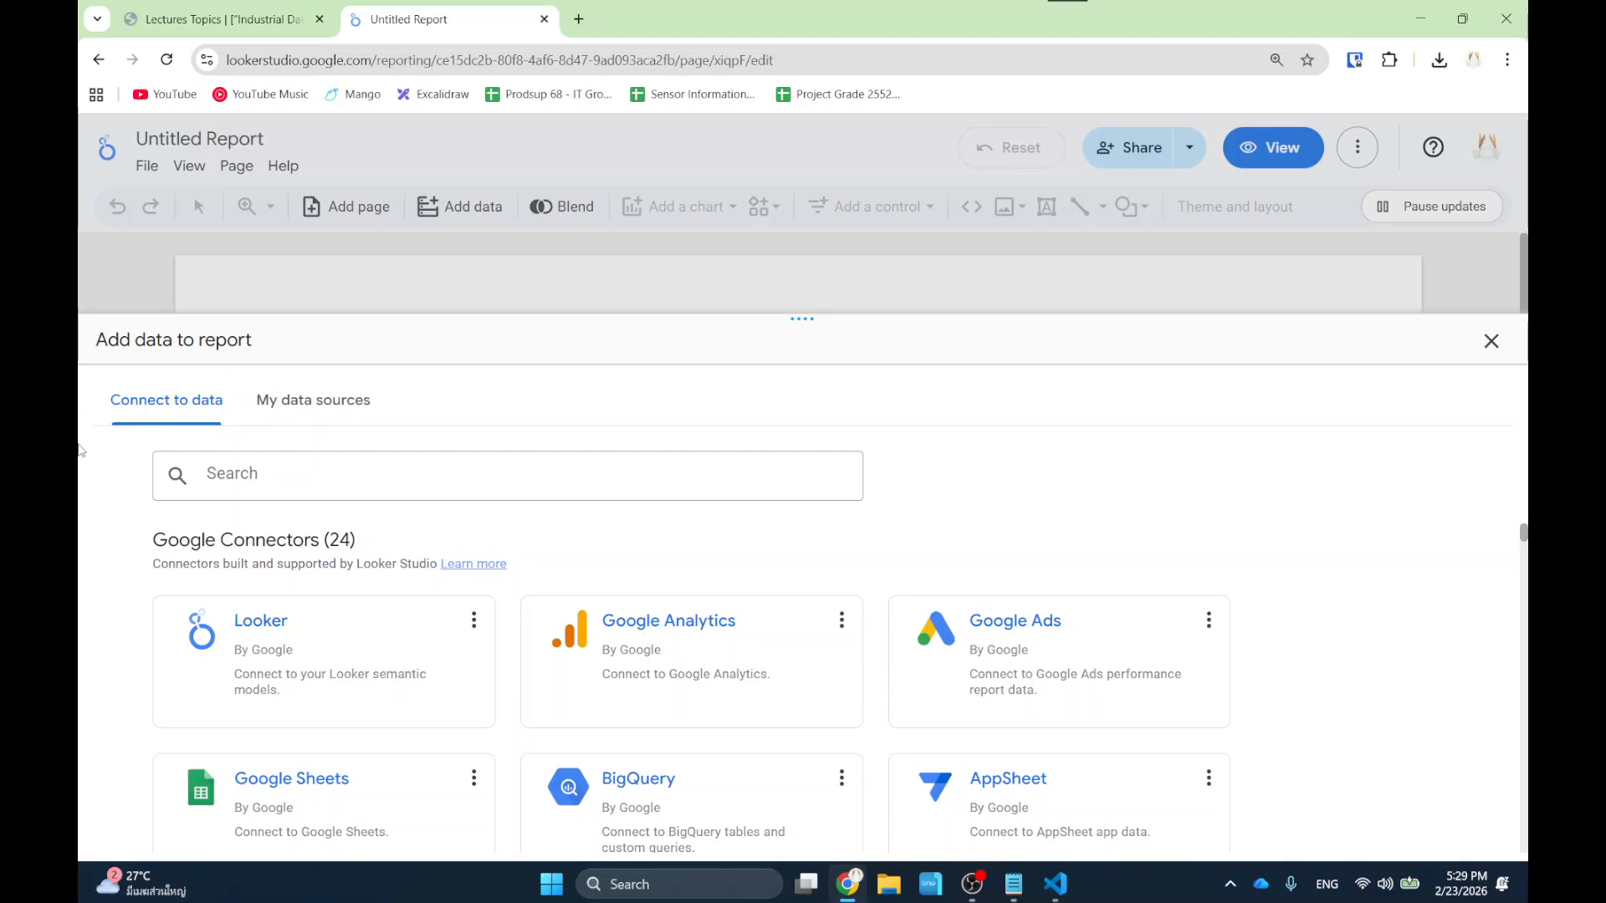
pyautogui.scroll(-2, 768, 609)
pyautogui.scroll(-2, 768, 609)
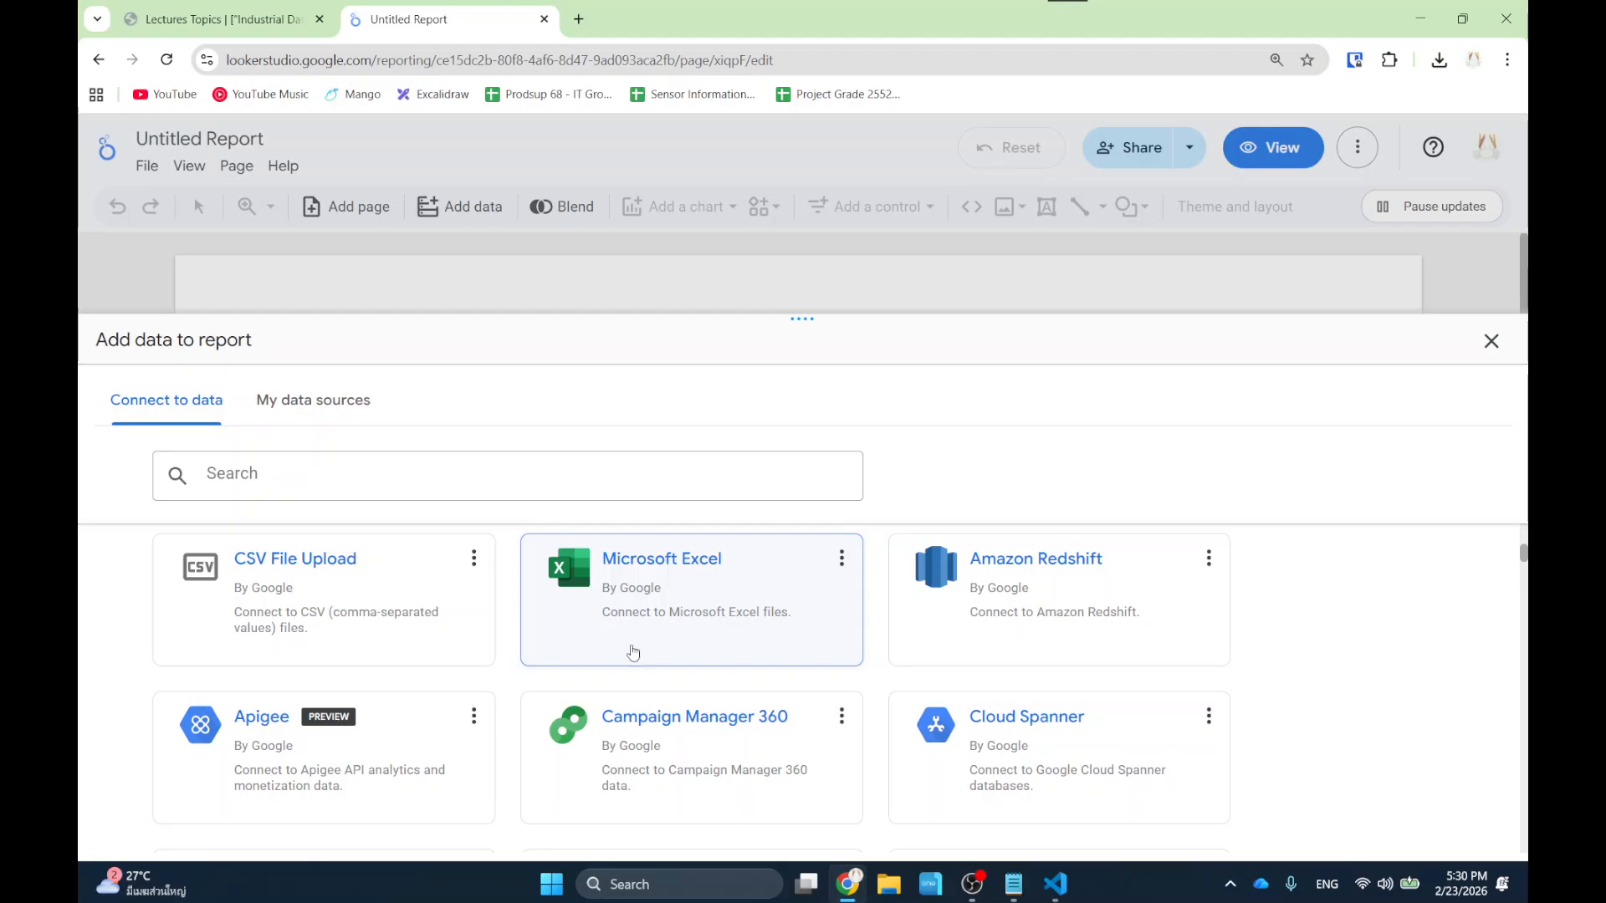
pyautogui.scroll(4, 452, 694)
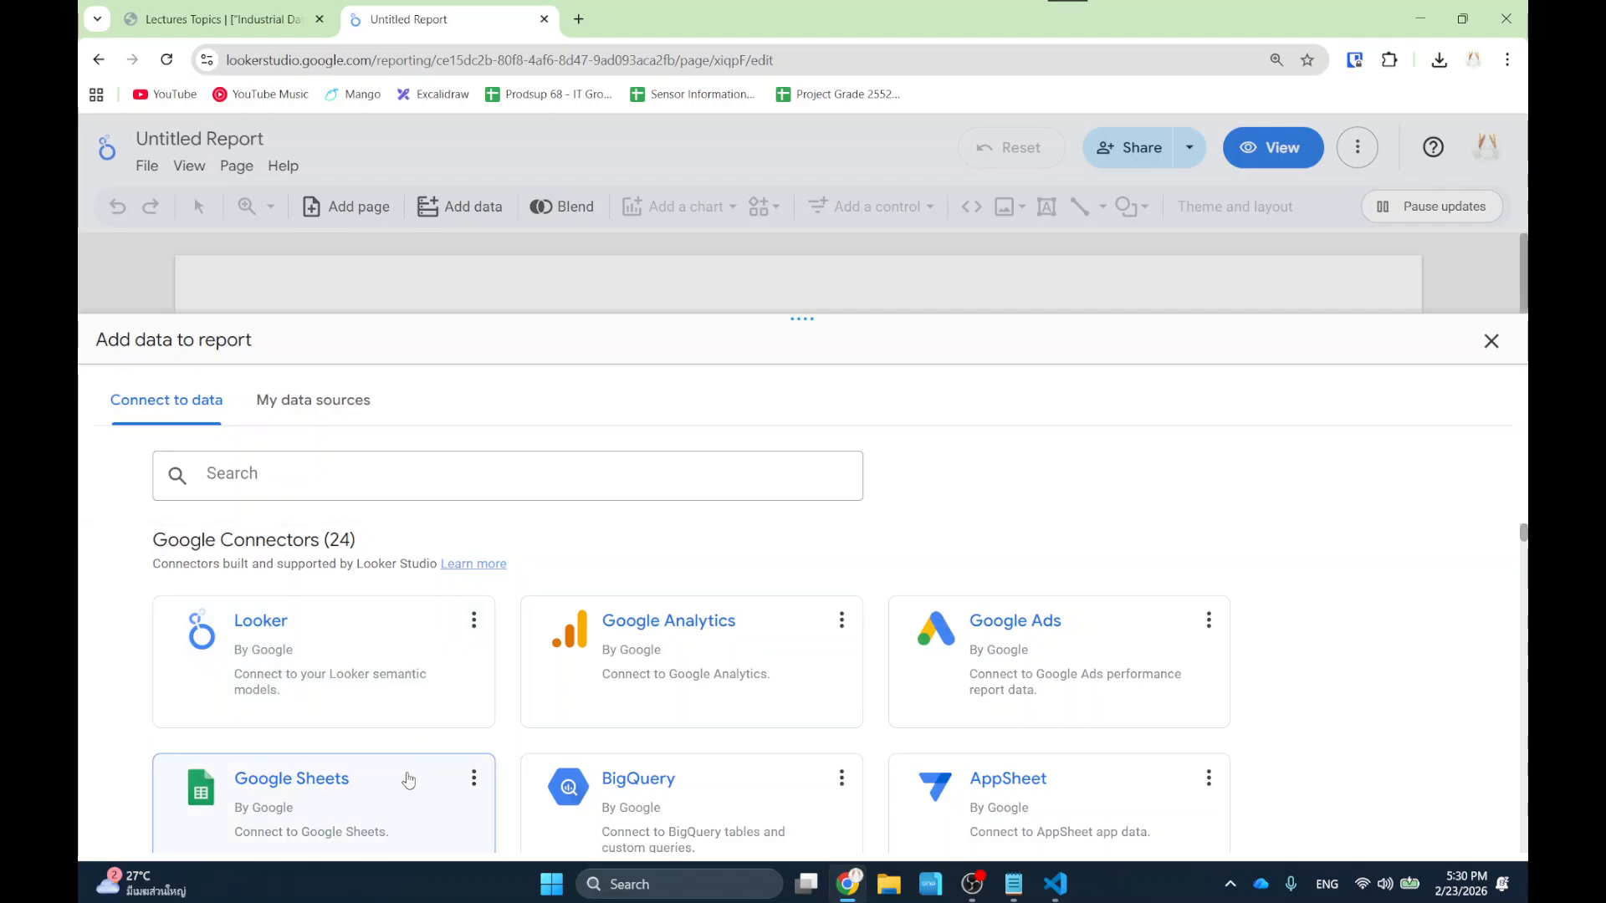
pyautogui.scroll(-1, 418, 770)
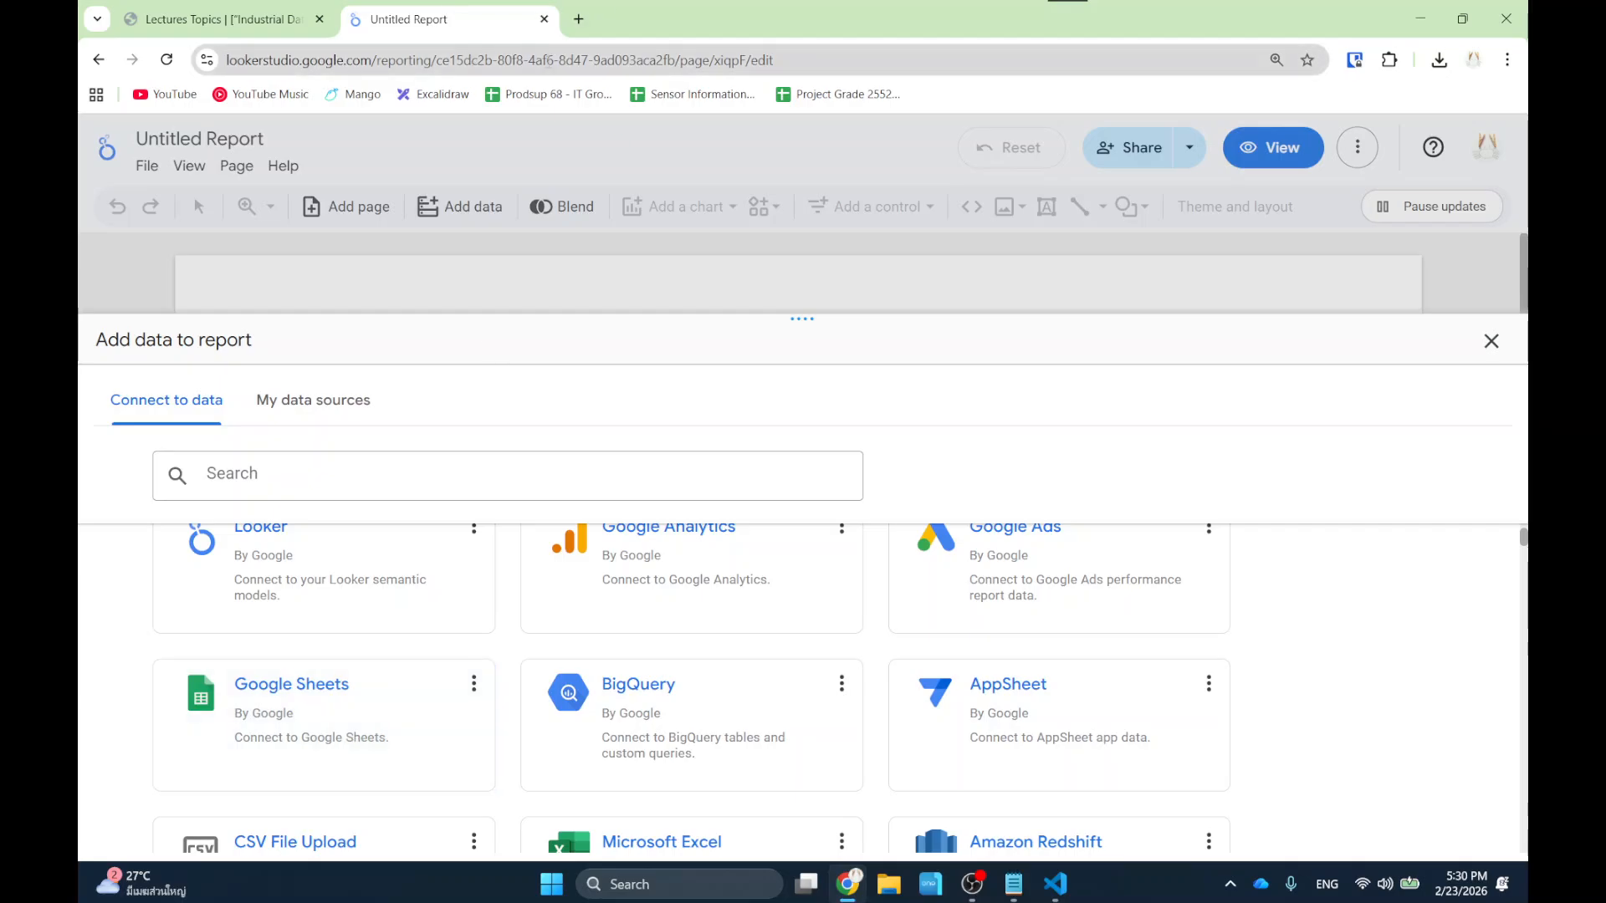
# Open drive.google.com in a new browser tab, create a blank Google Sheets spreadsheet and dismiss its Tables pane.
pyautogui.click(578, 20)
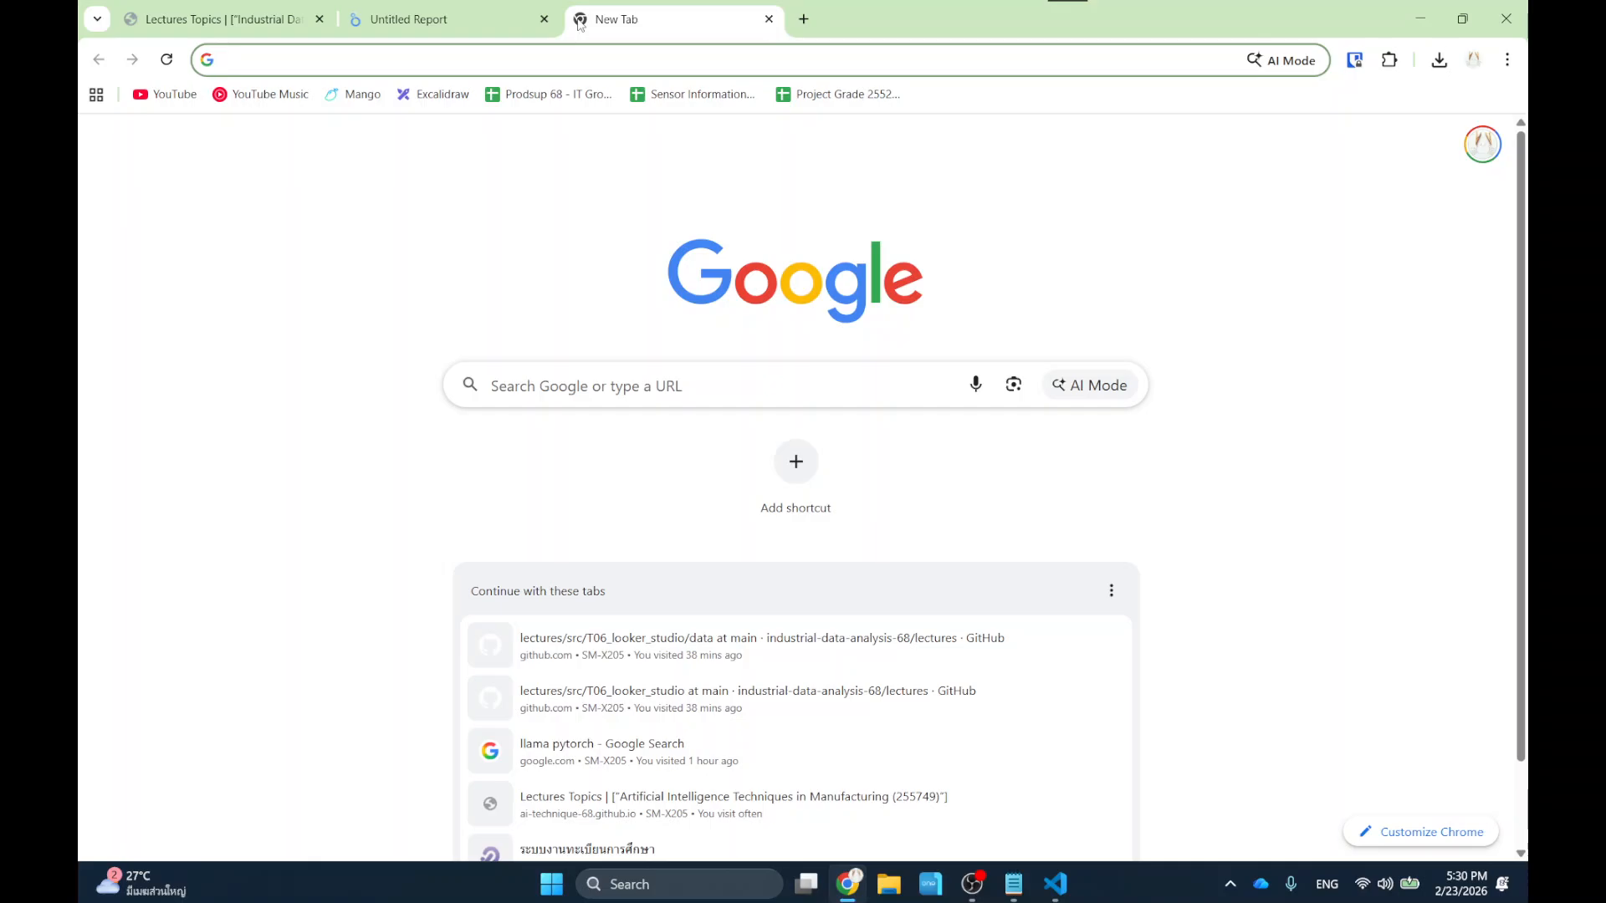
pyautogui.write('drive.google.')
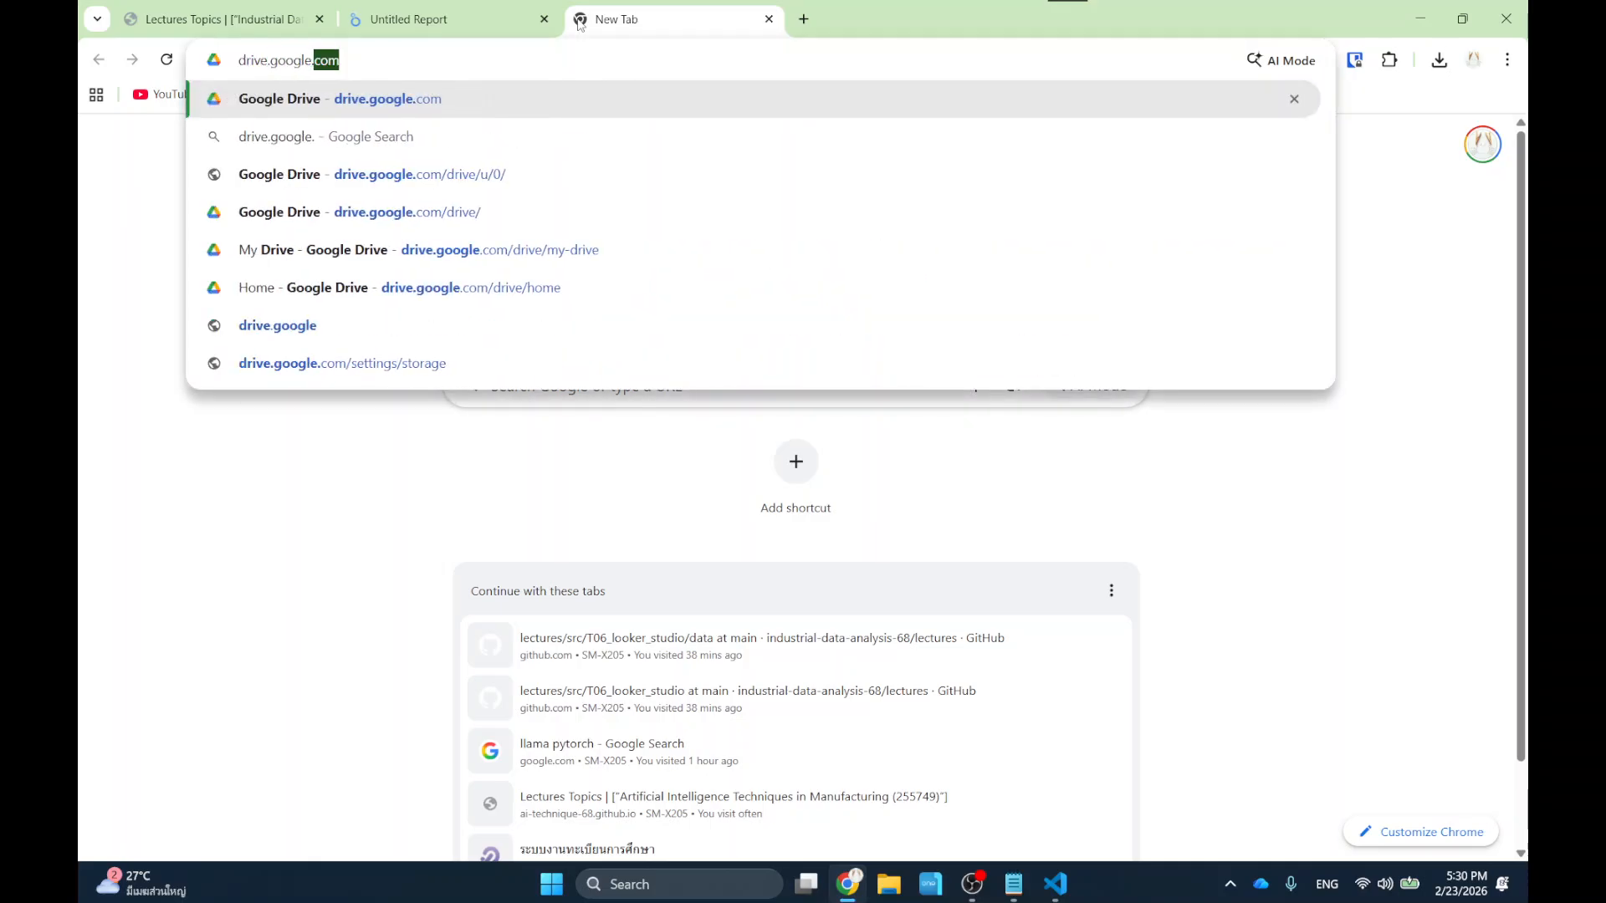
pyautogui.press('Return')
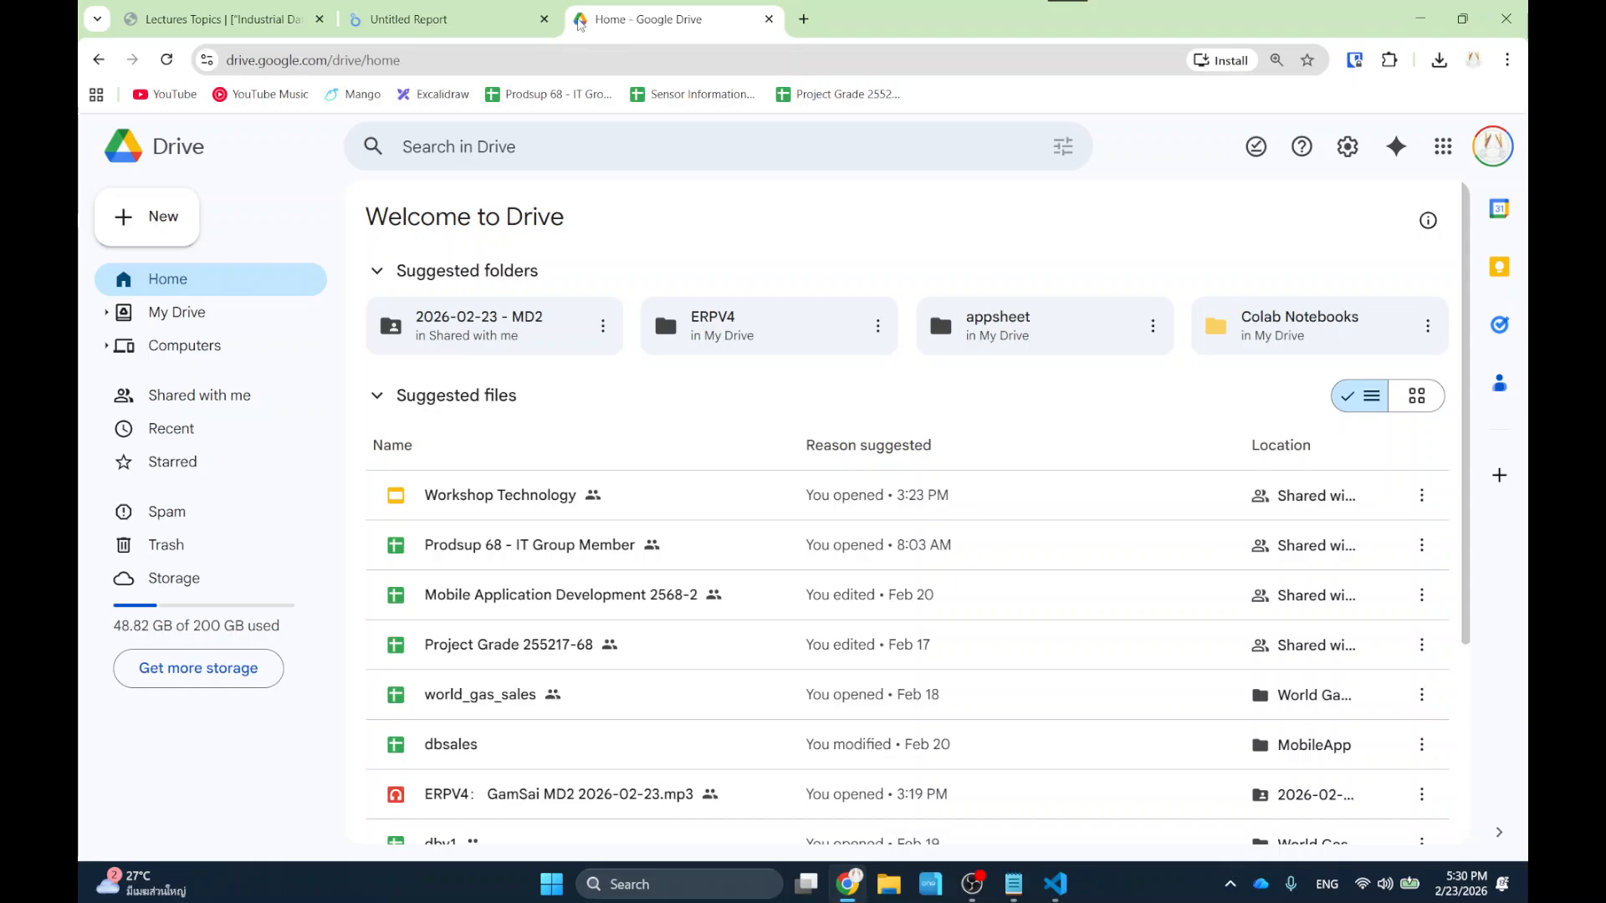
pyautogui.click(158, 216)
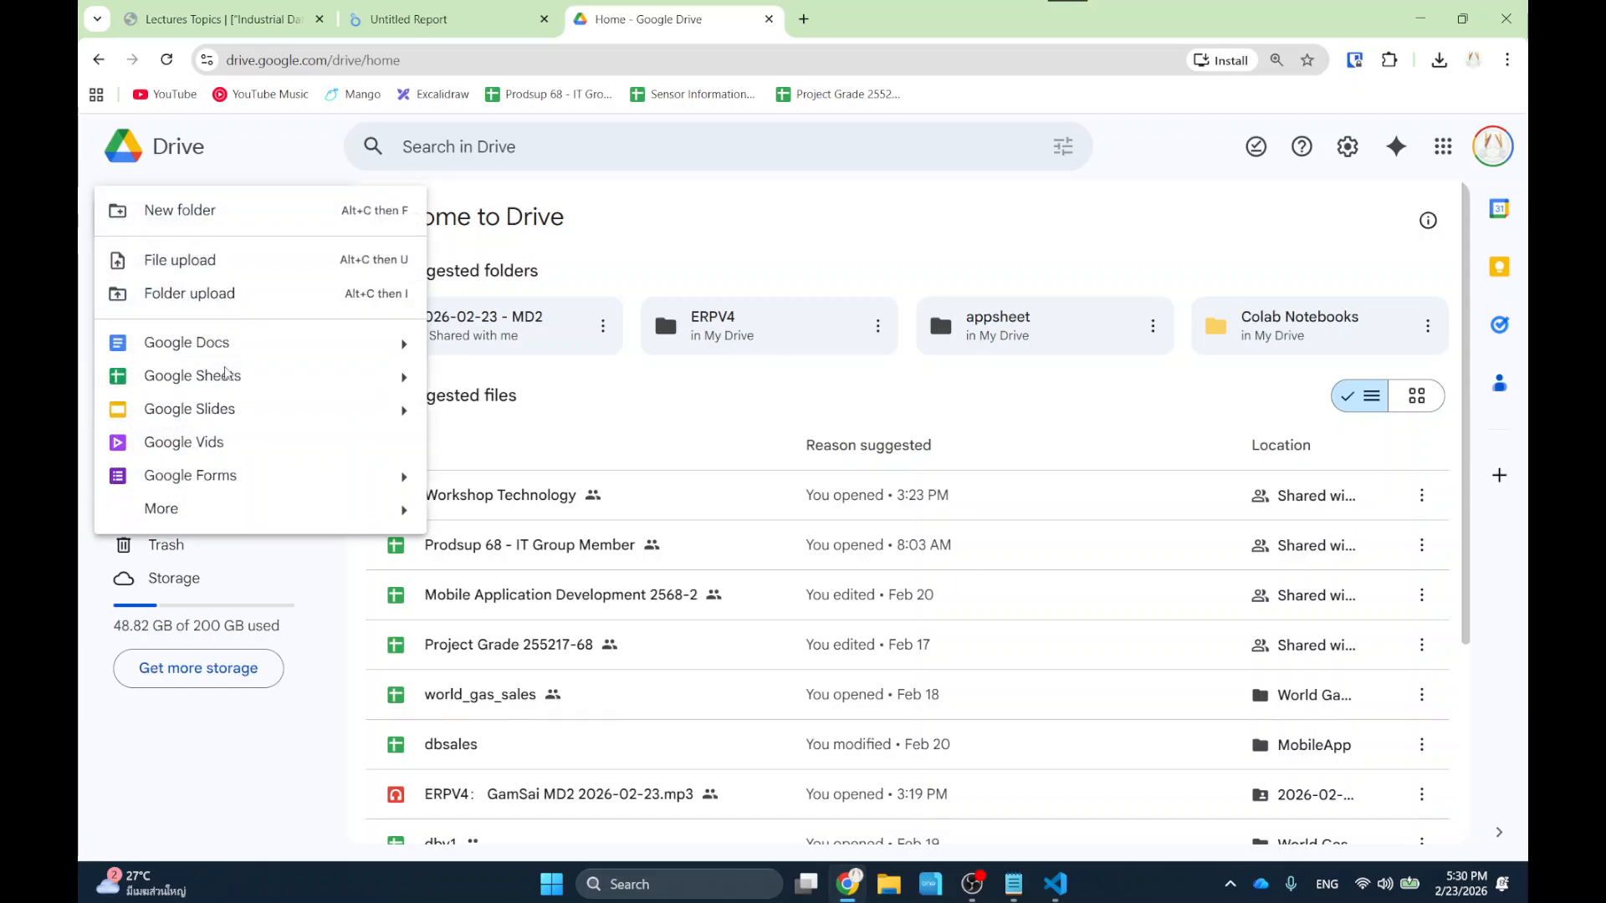
pyautogui.click(226, 375)
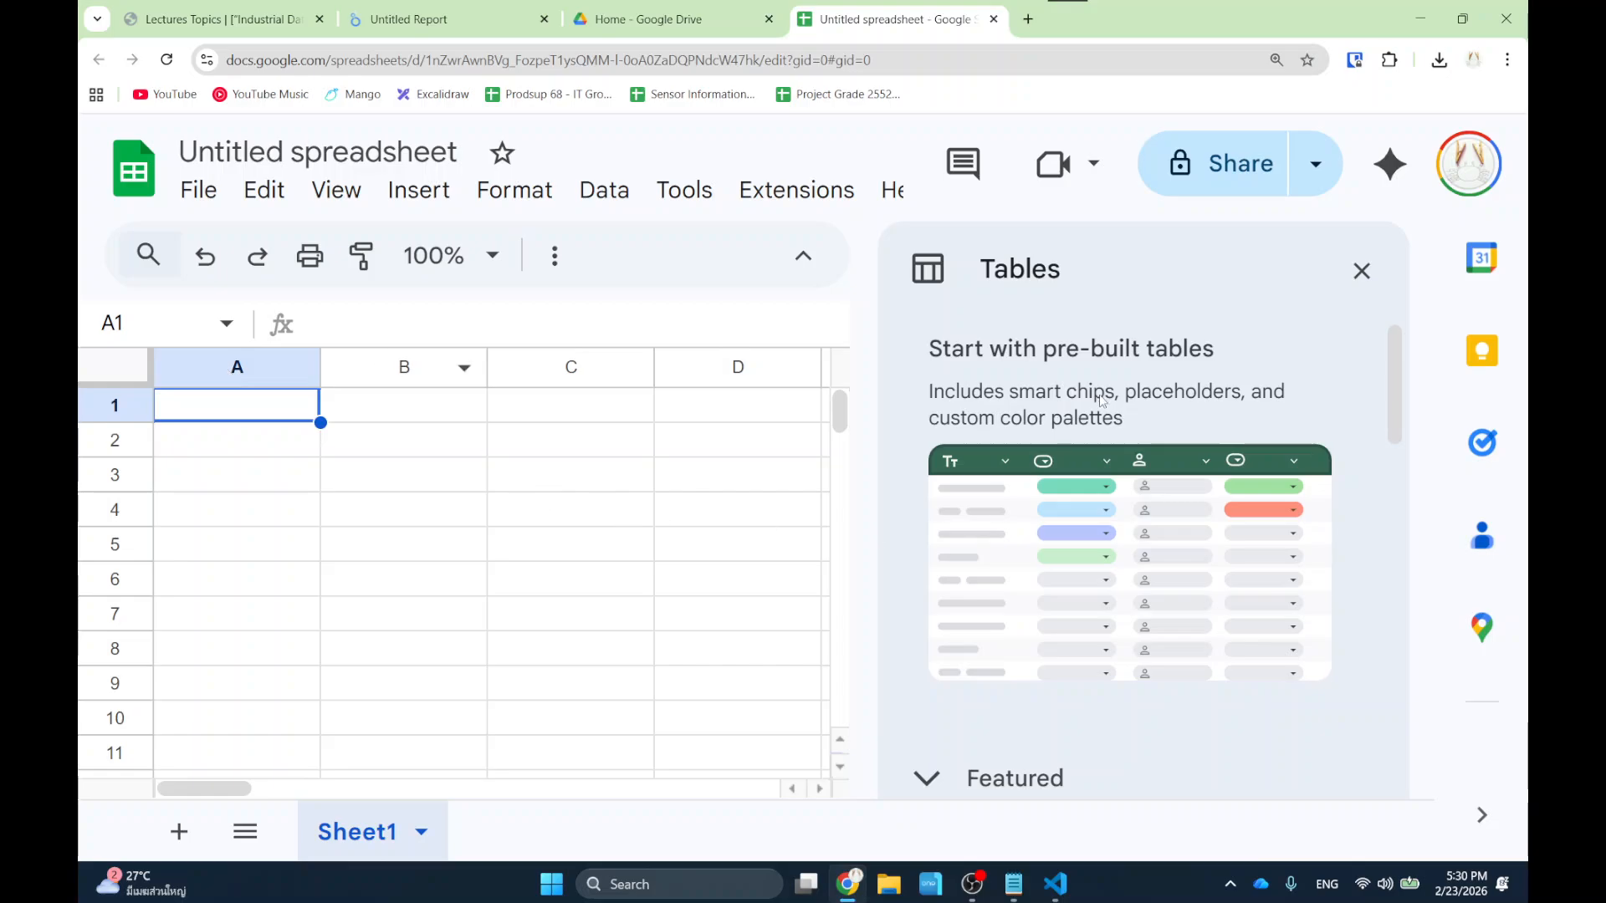
pyautogui.click(1361, 271)
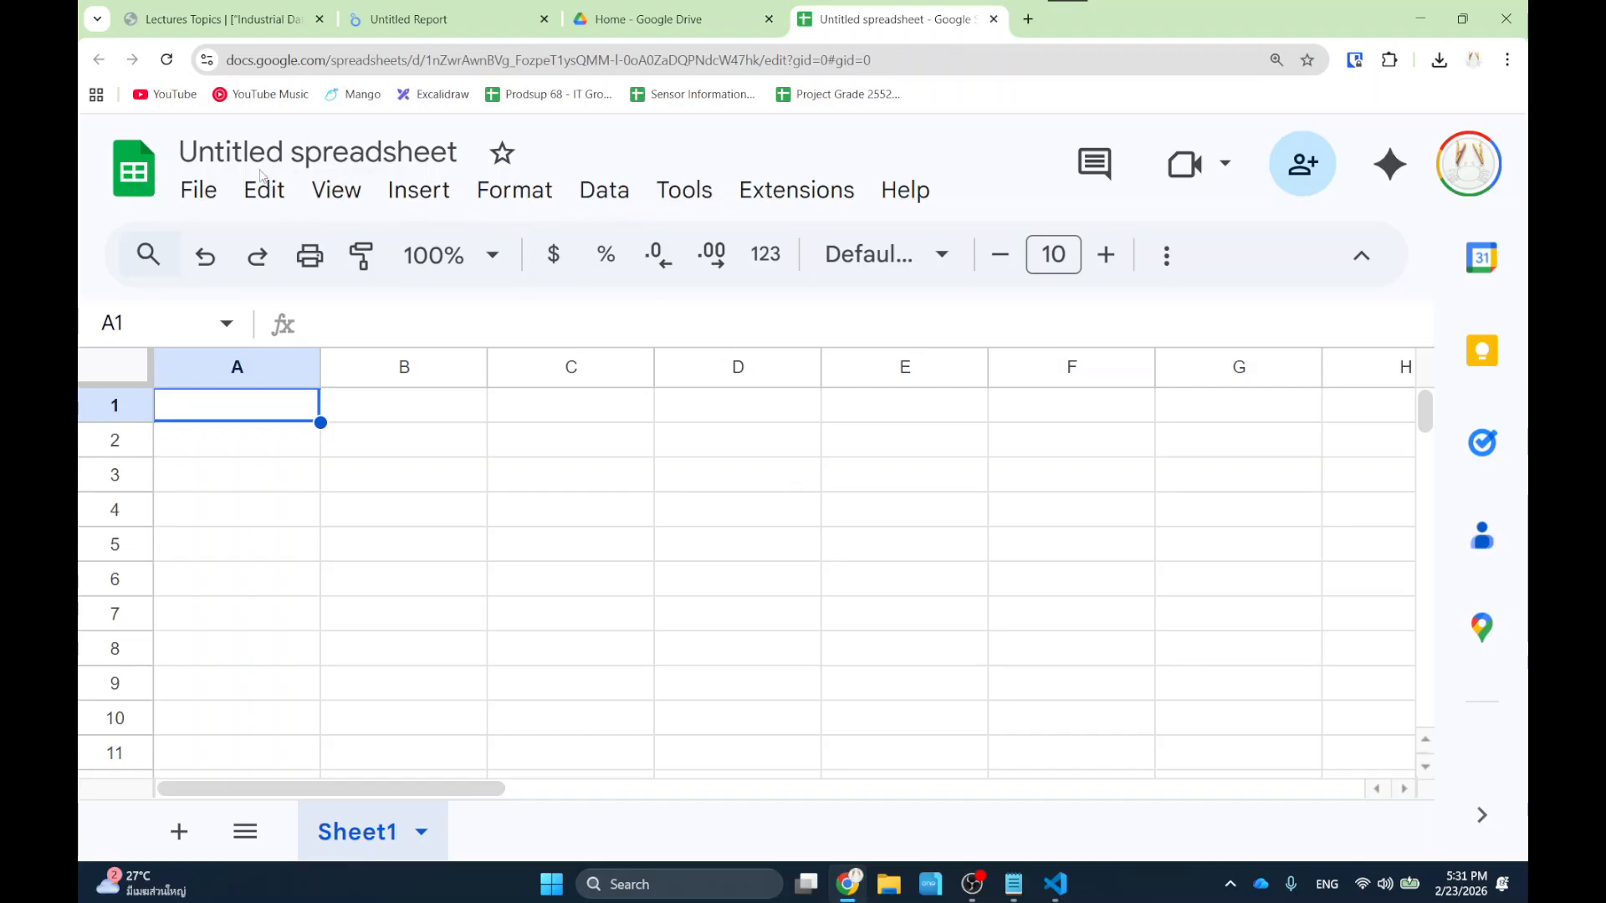
# Start a file import in the new spreadsheet and choose to upload a file from the computer.
pyautogui.click(211, 188)
pyautogui.scroll(-2, 323, 502)
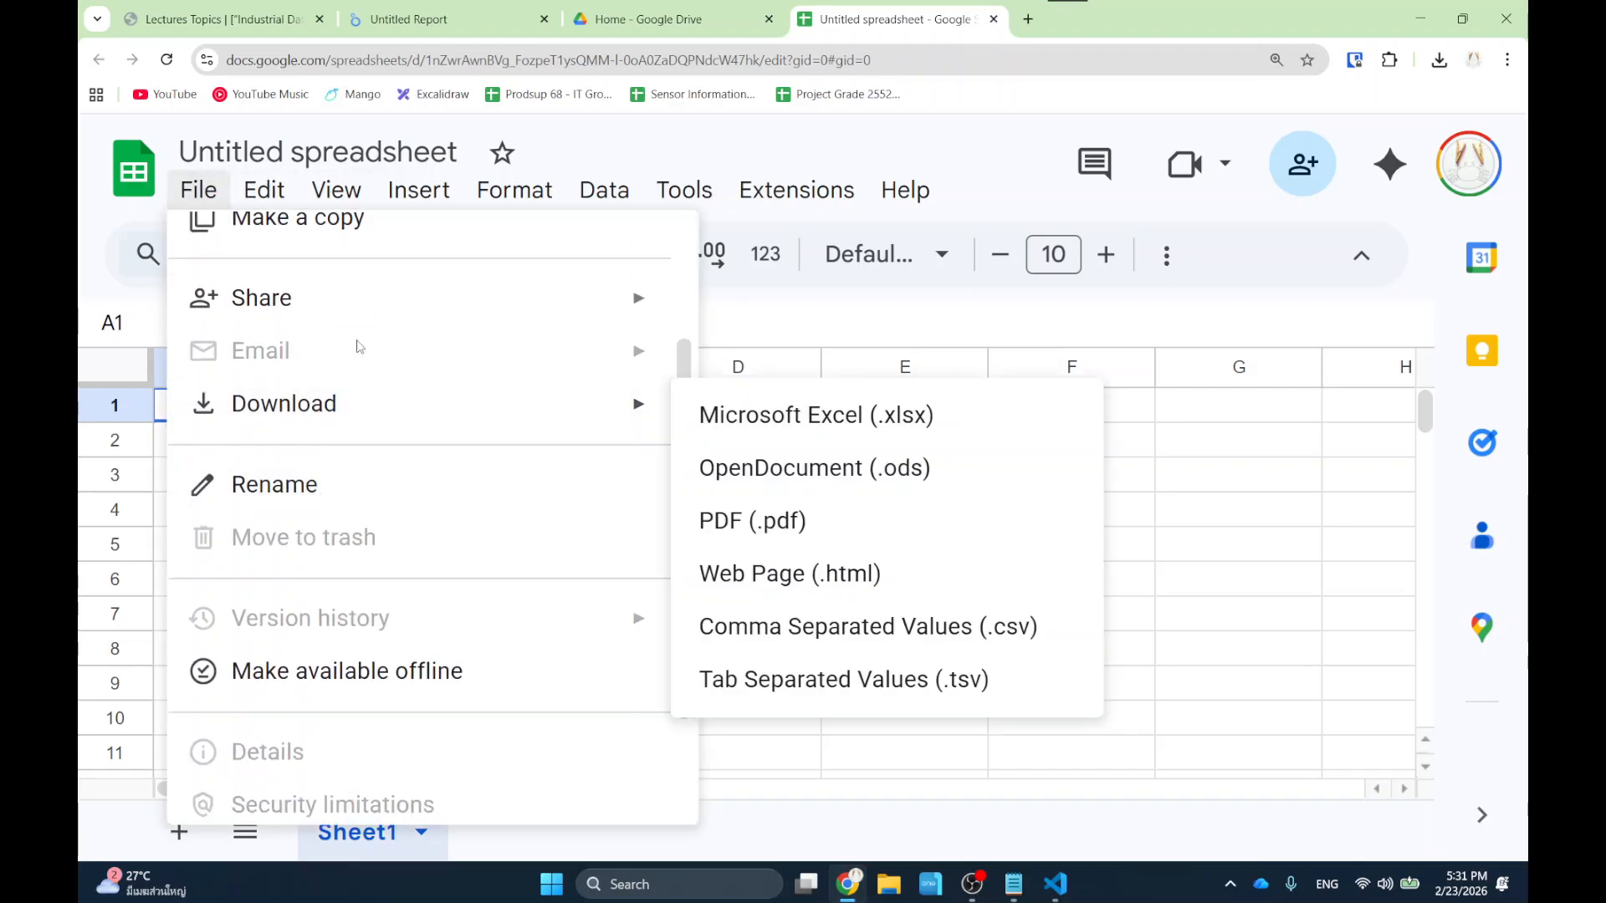
pyautogui.scroll(1, 419, 602)
pyautogui.scroll(-2, 419, 602)
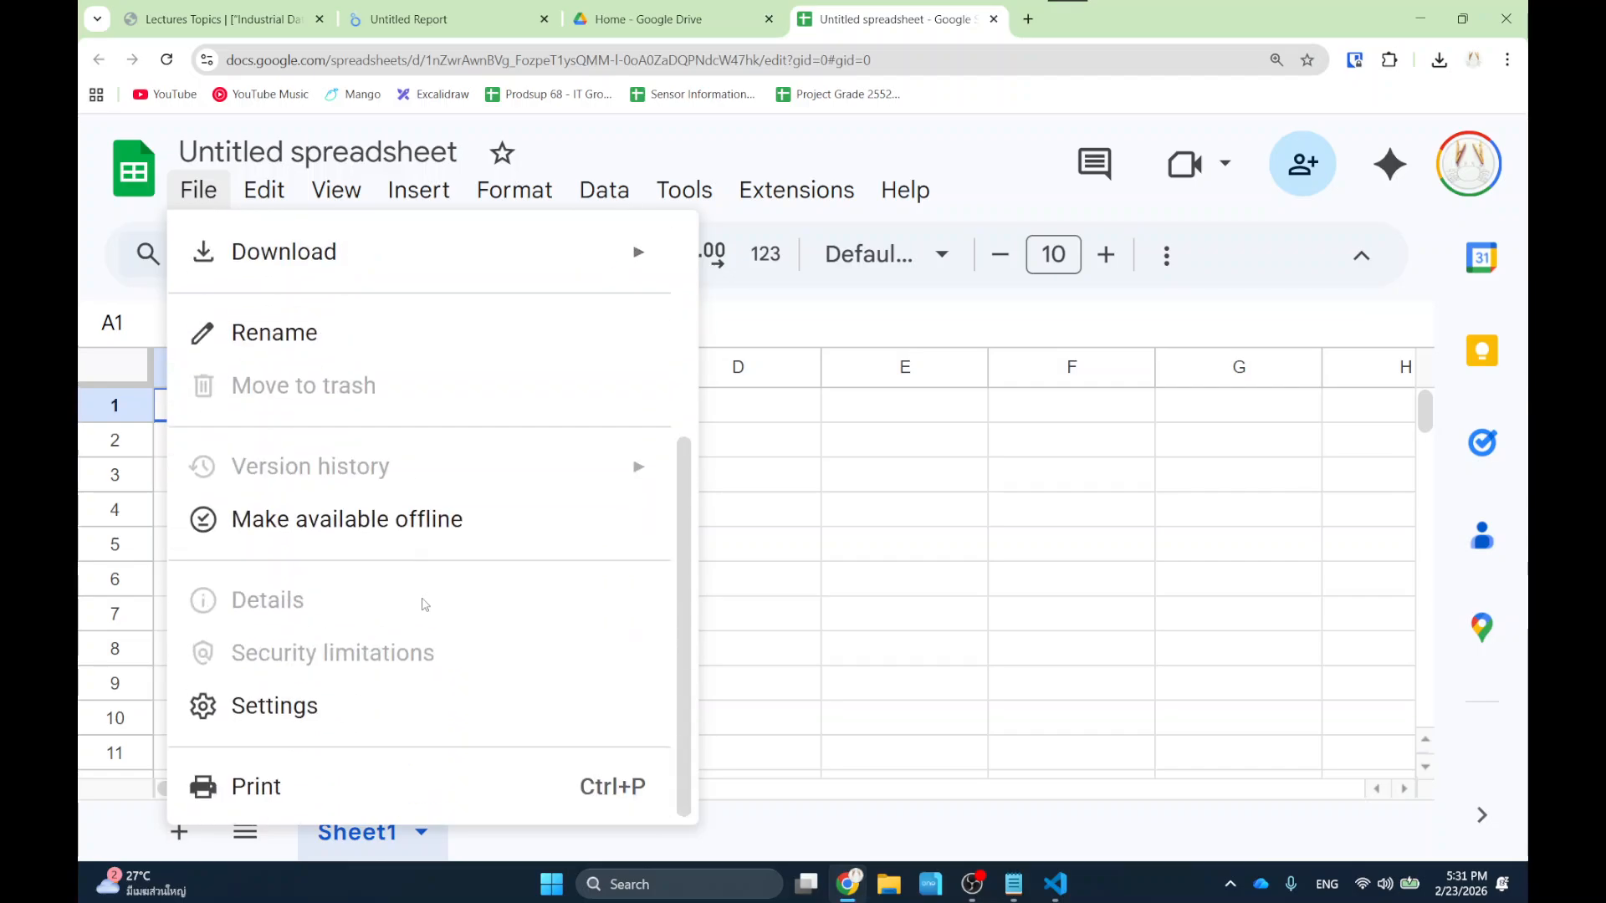
pyautogui.scroll(4, 431, 535)
pyautogui.click(424, 360)
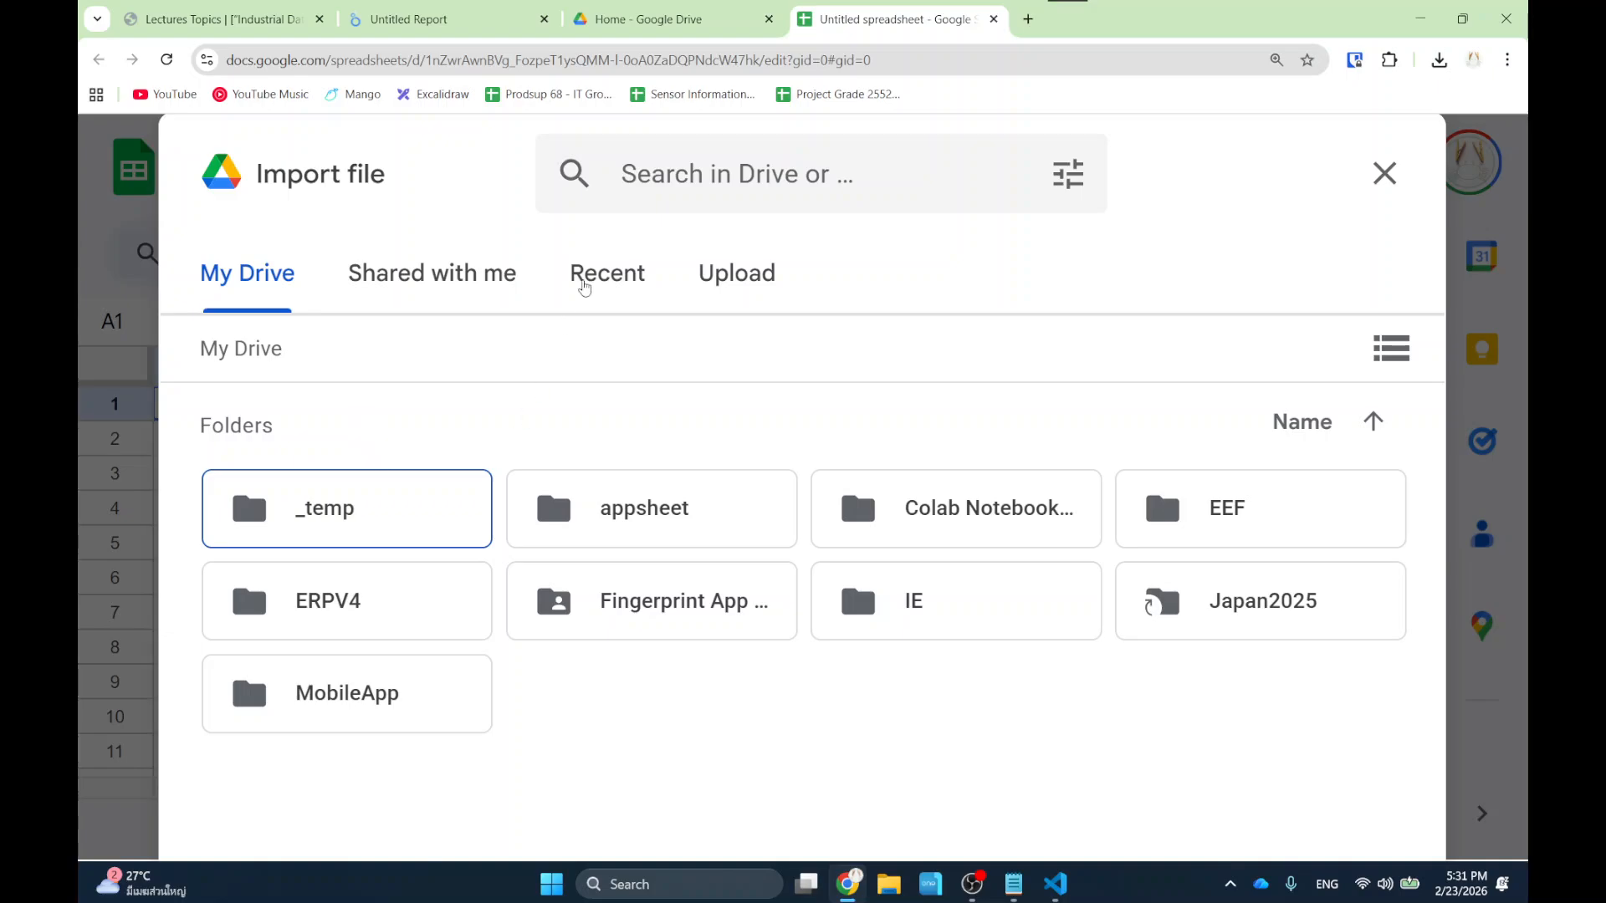
pyautogui.click(710, 283)
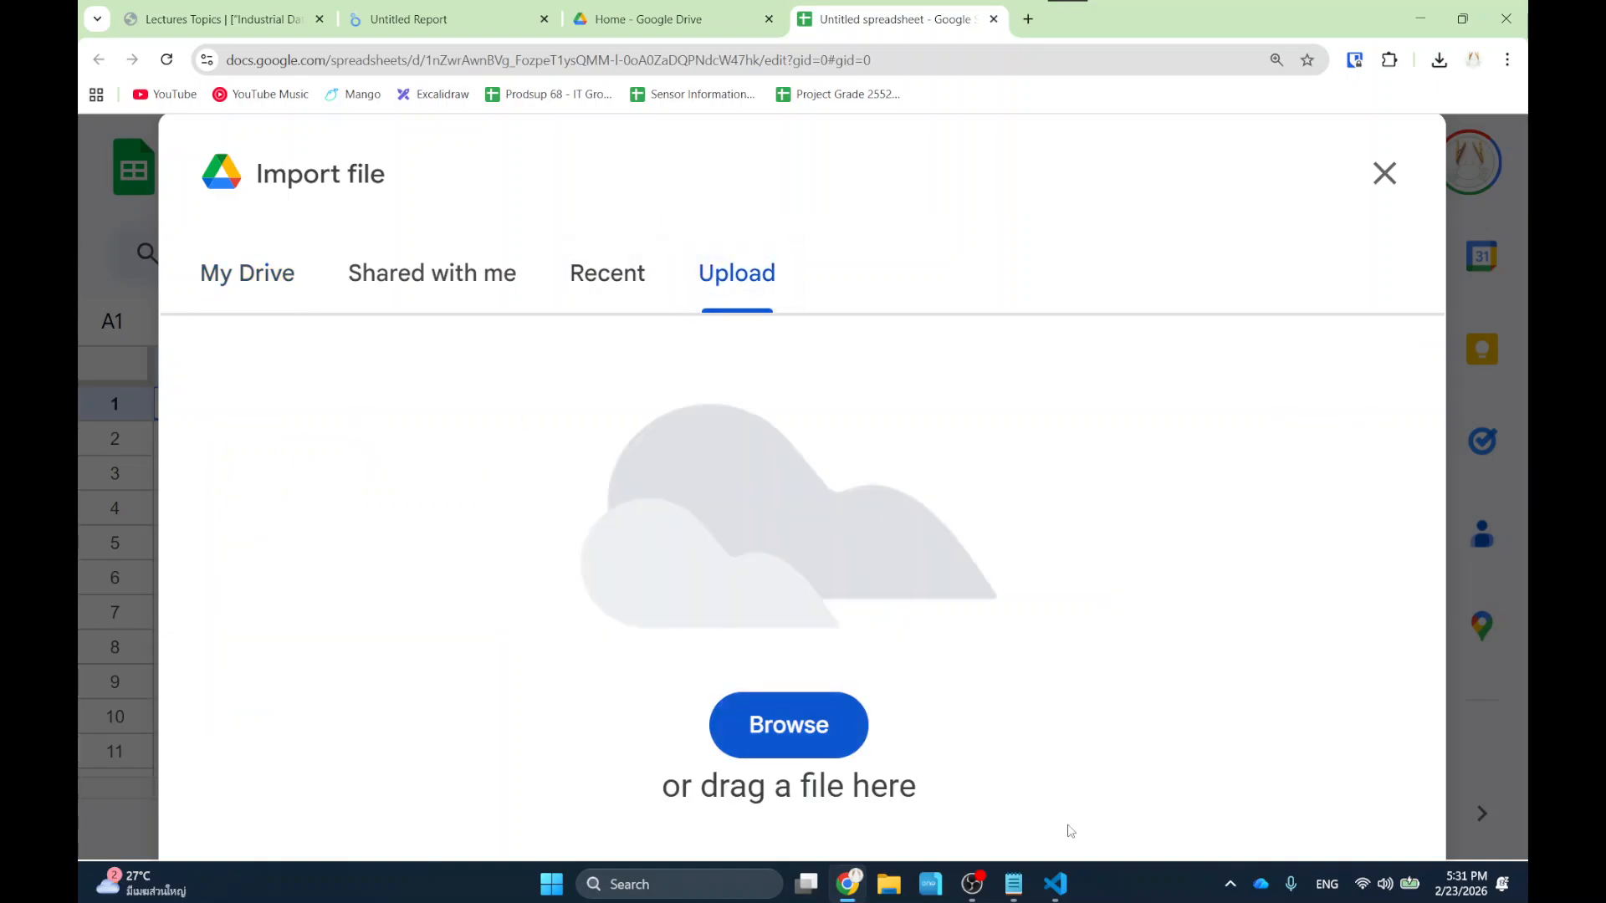
# Switch to File Explorer, find sales_customer_small in Desktop > aitm68 > looker_studio and upload it to the Import file dialog.
pyautogui.click(887, 885)
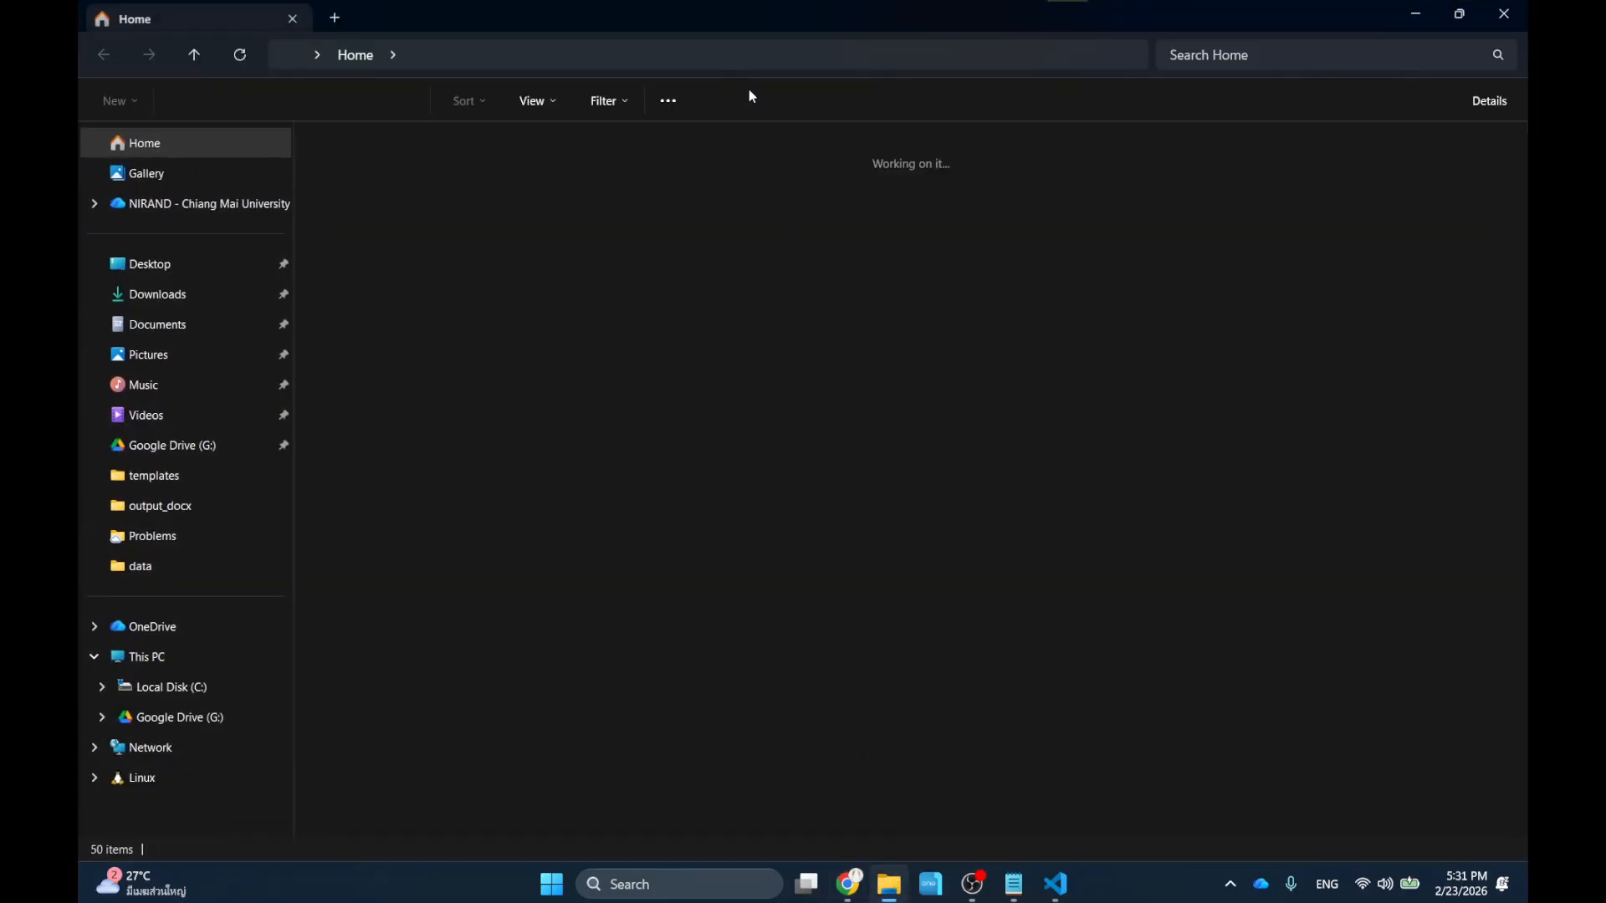
pyautogui.moveTo(825, 80); pyautogui.dragTo(1036, 144)
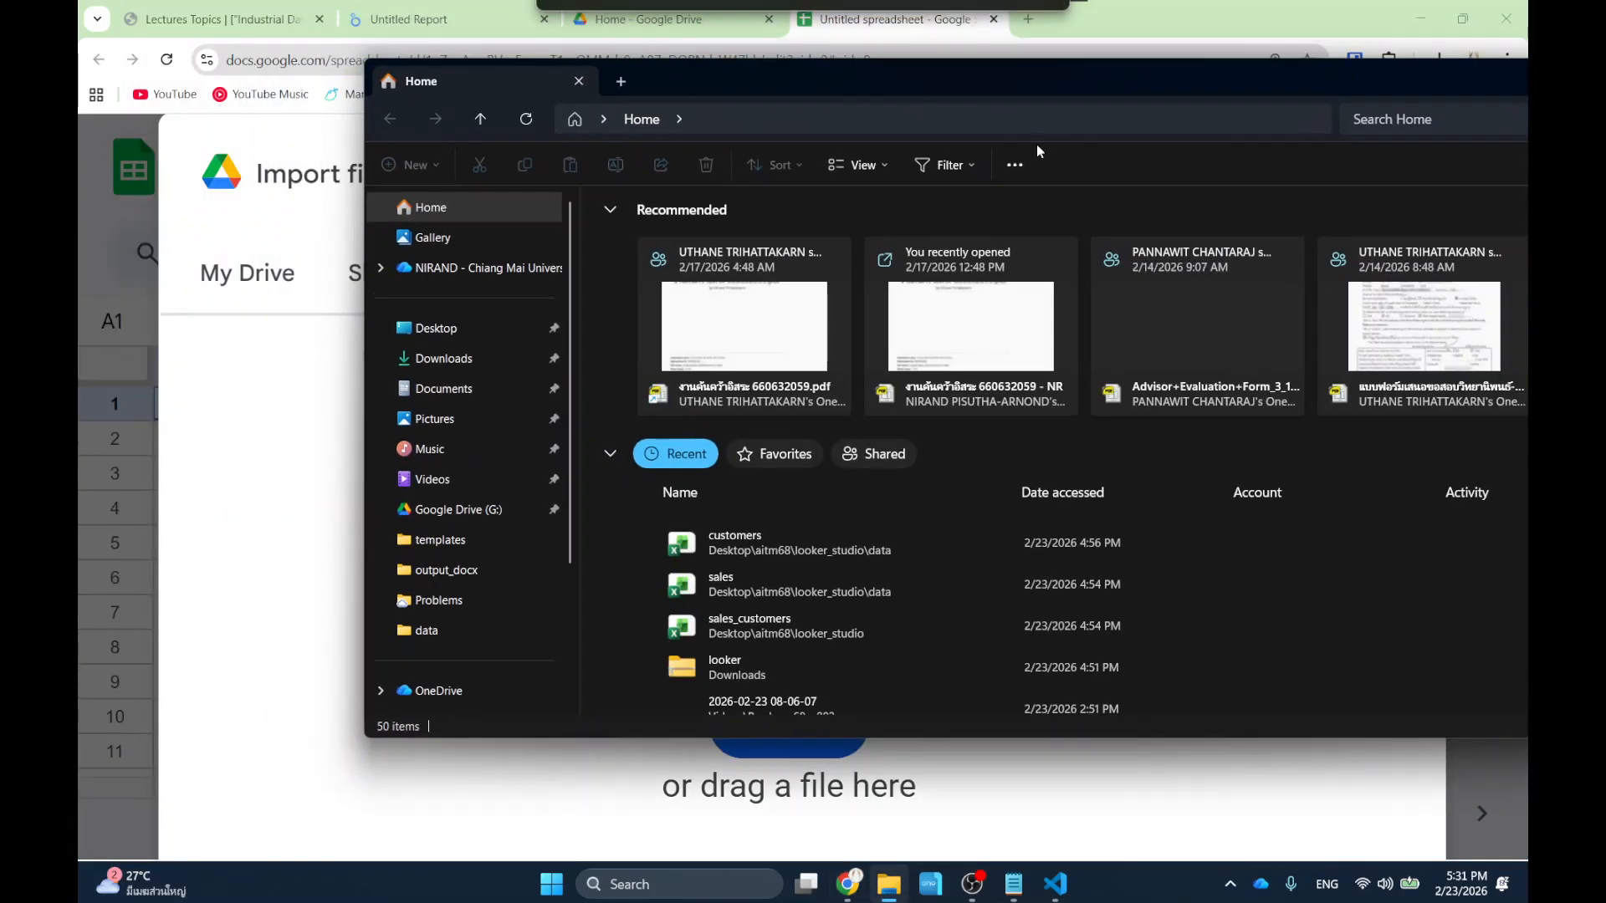
pyautogui.click(520, 360)
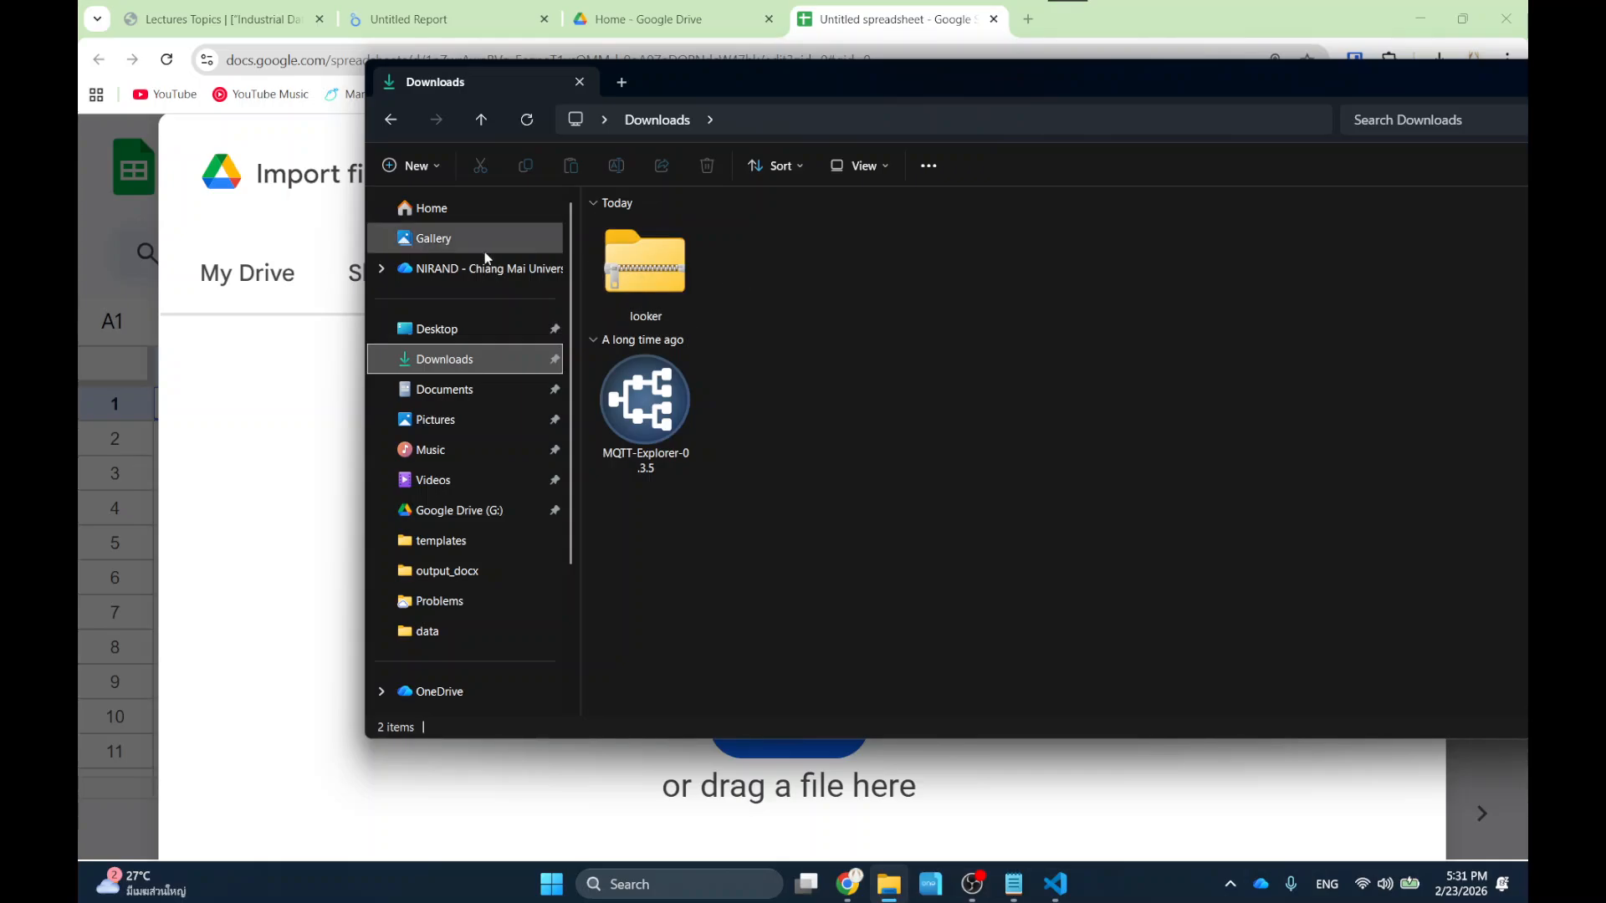
pyautogui.click(448, 329)
pyautogui.moveTo(719, 87); pyautogui.dragTo(1012, 219)
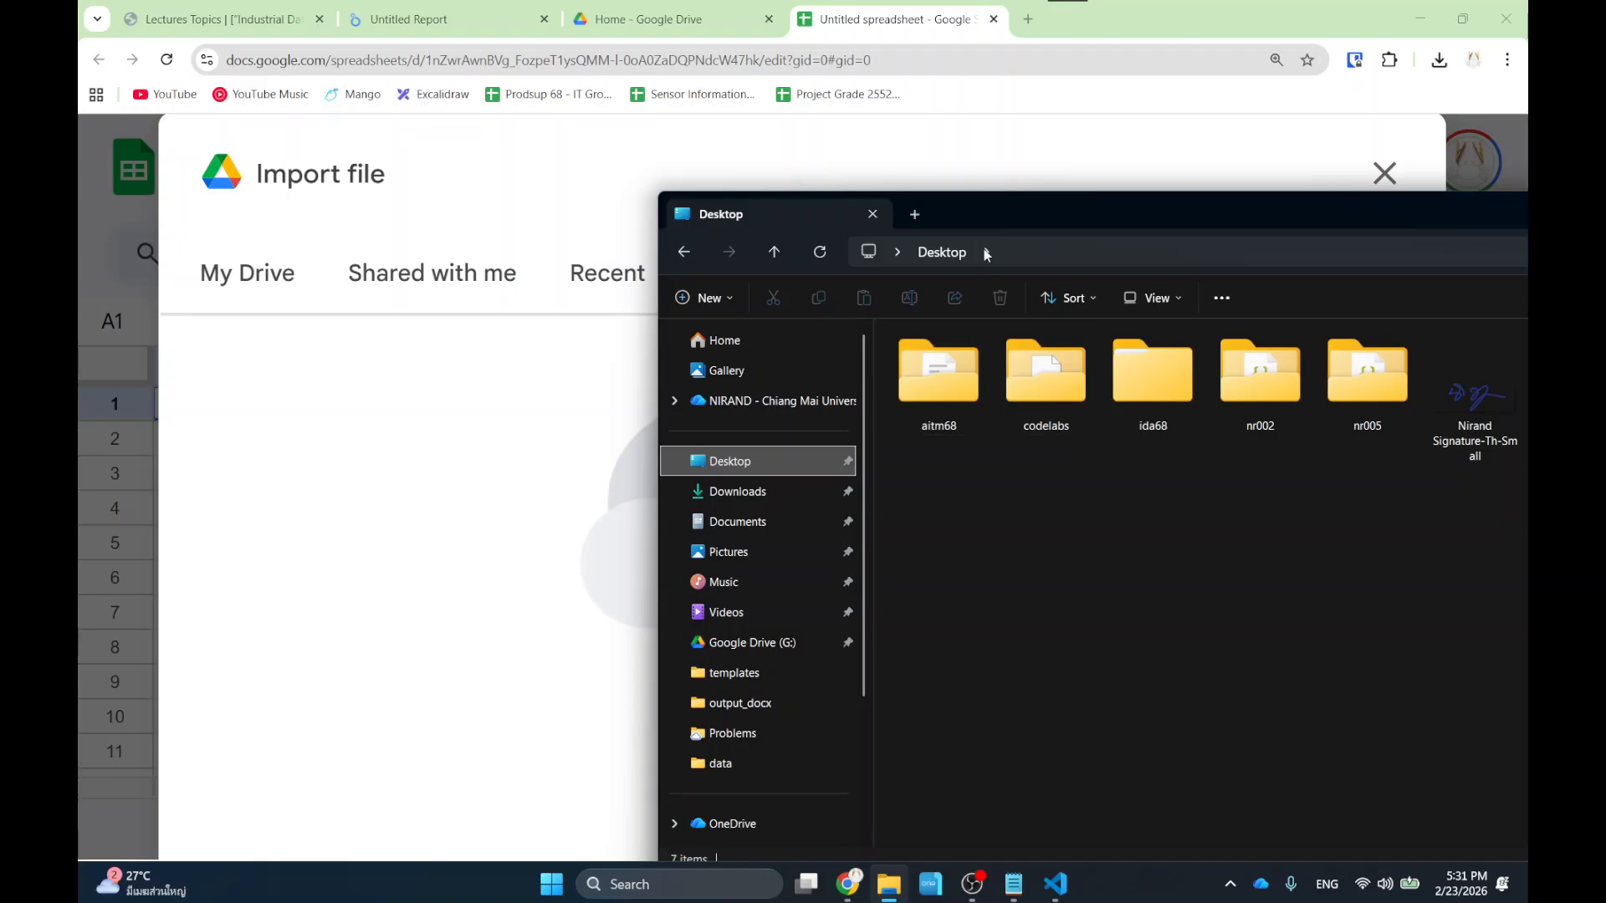
pyautogui.doubleClick(937, 384)
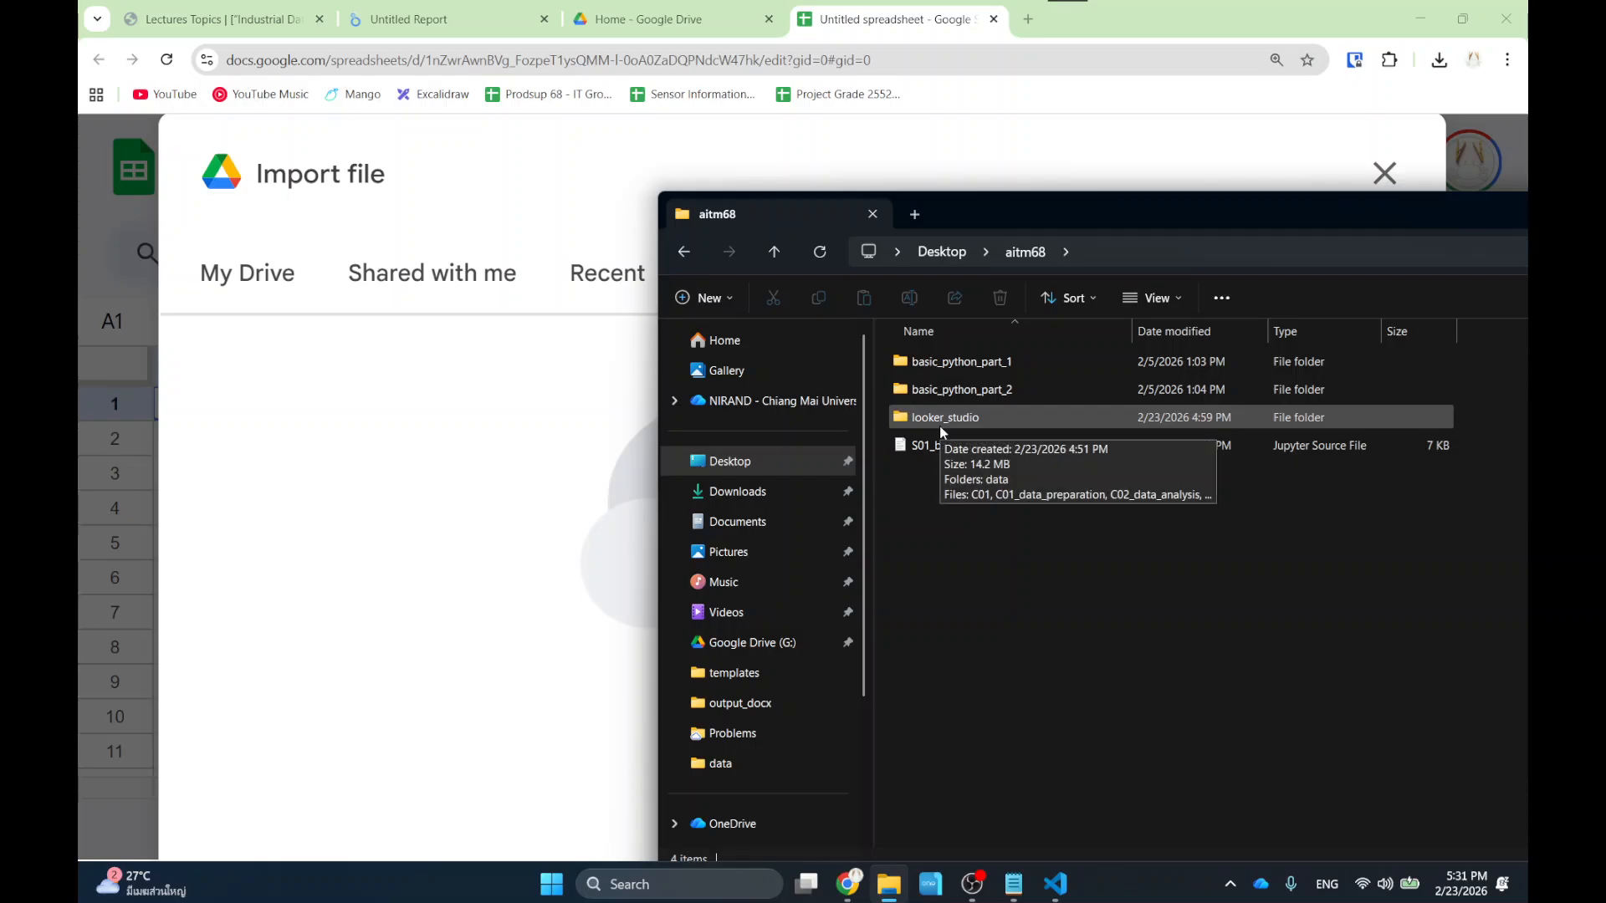
pyautogui.doubleClick(940, 423)
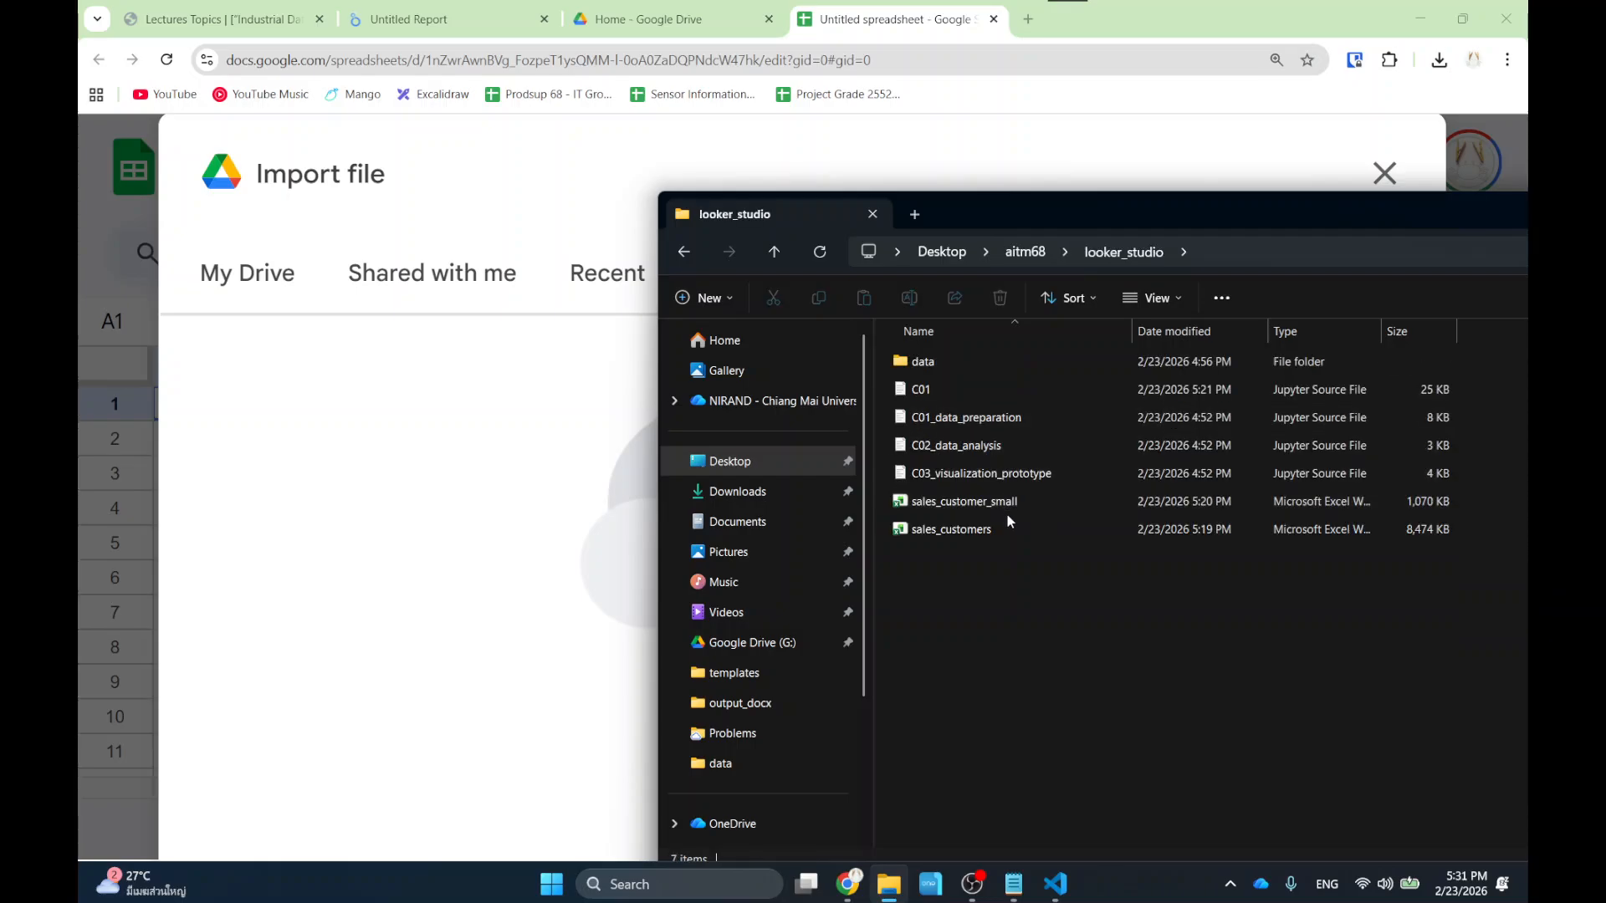
pyautogui.click(971, 507)
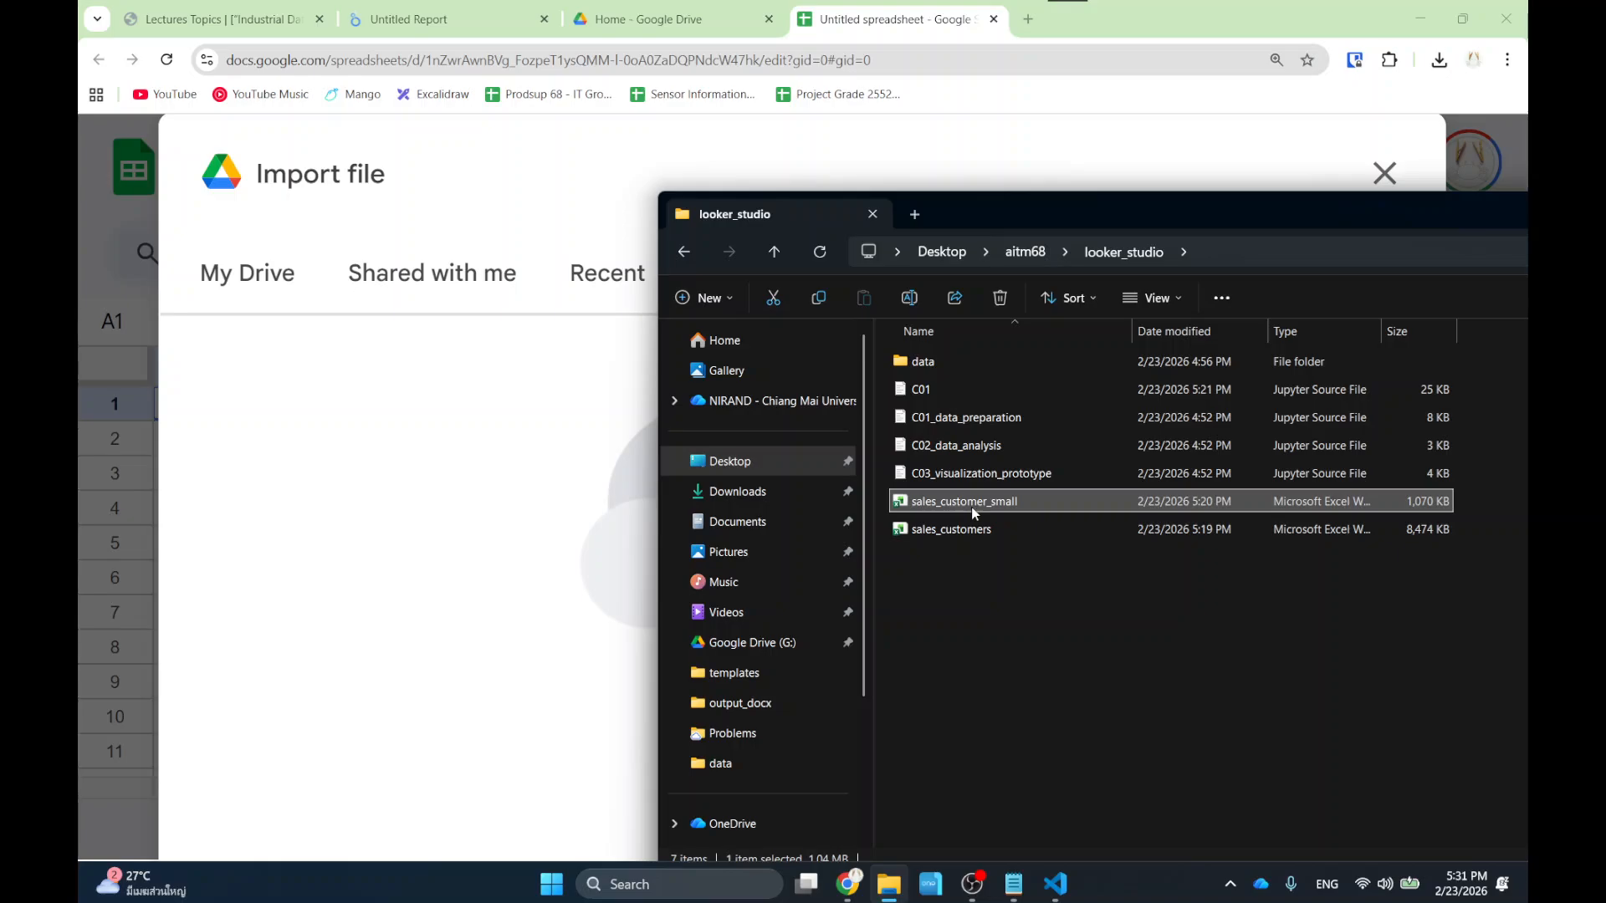
pyautogui.moveTo(971, 507); pyautogui.dragTo(507, 548)
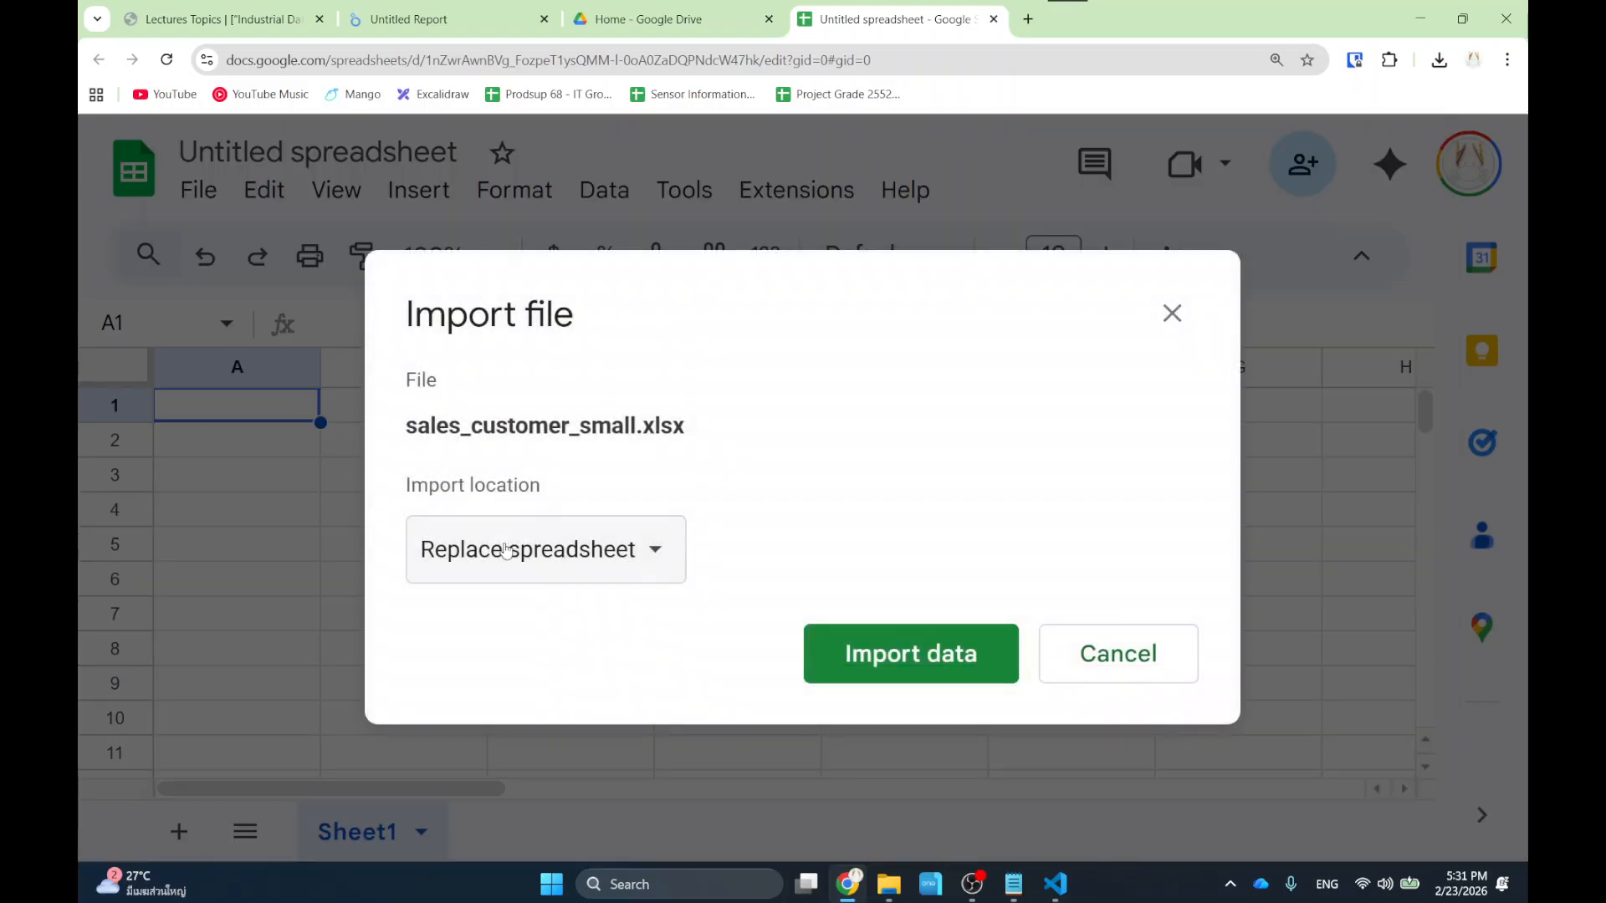
# Import sales_customer_small.xlsx with Replace spreadsheet as the import location and check the imported rows down to the end of the sheet.
pyautogui.click(557, 576)
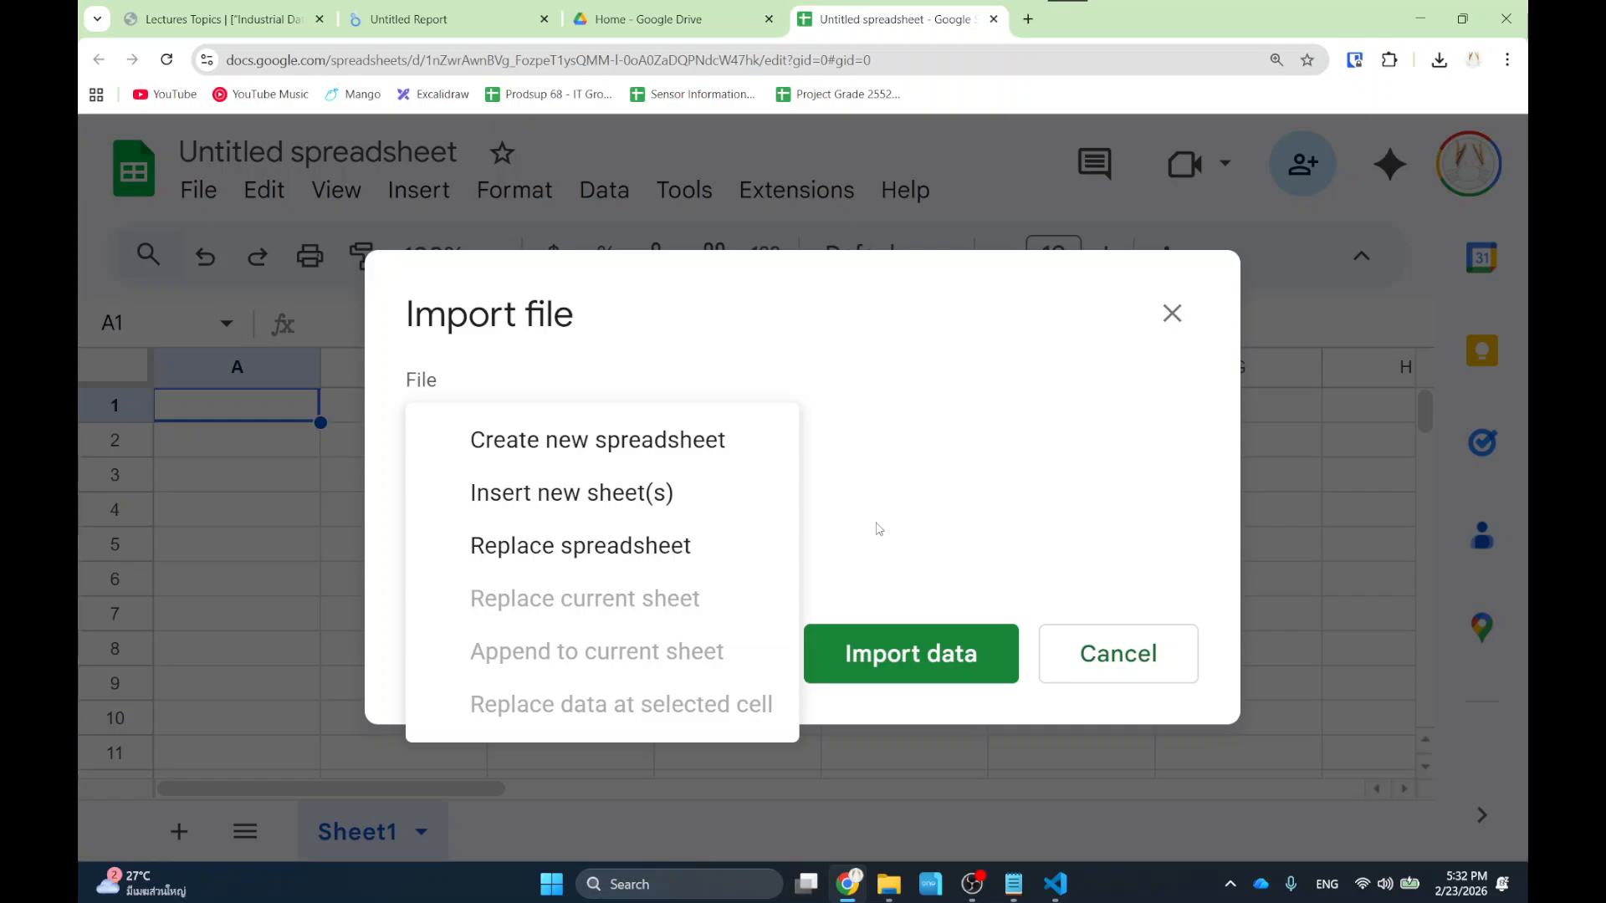
pyautogui.click(557, 546)
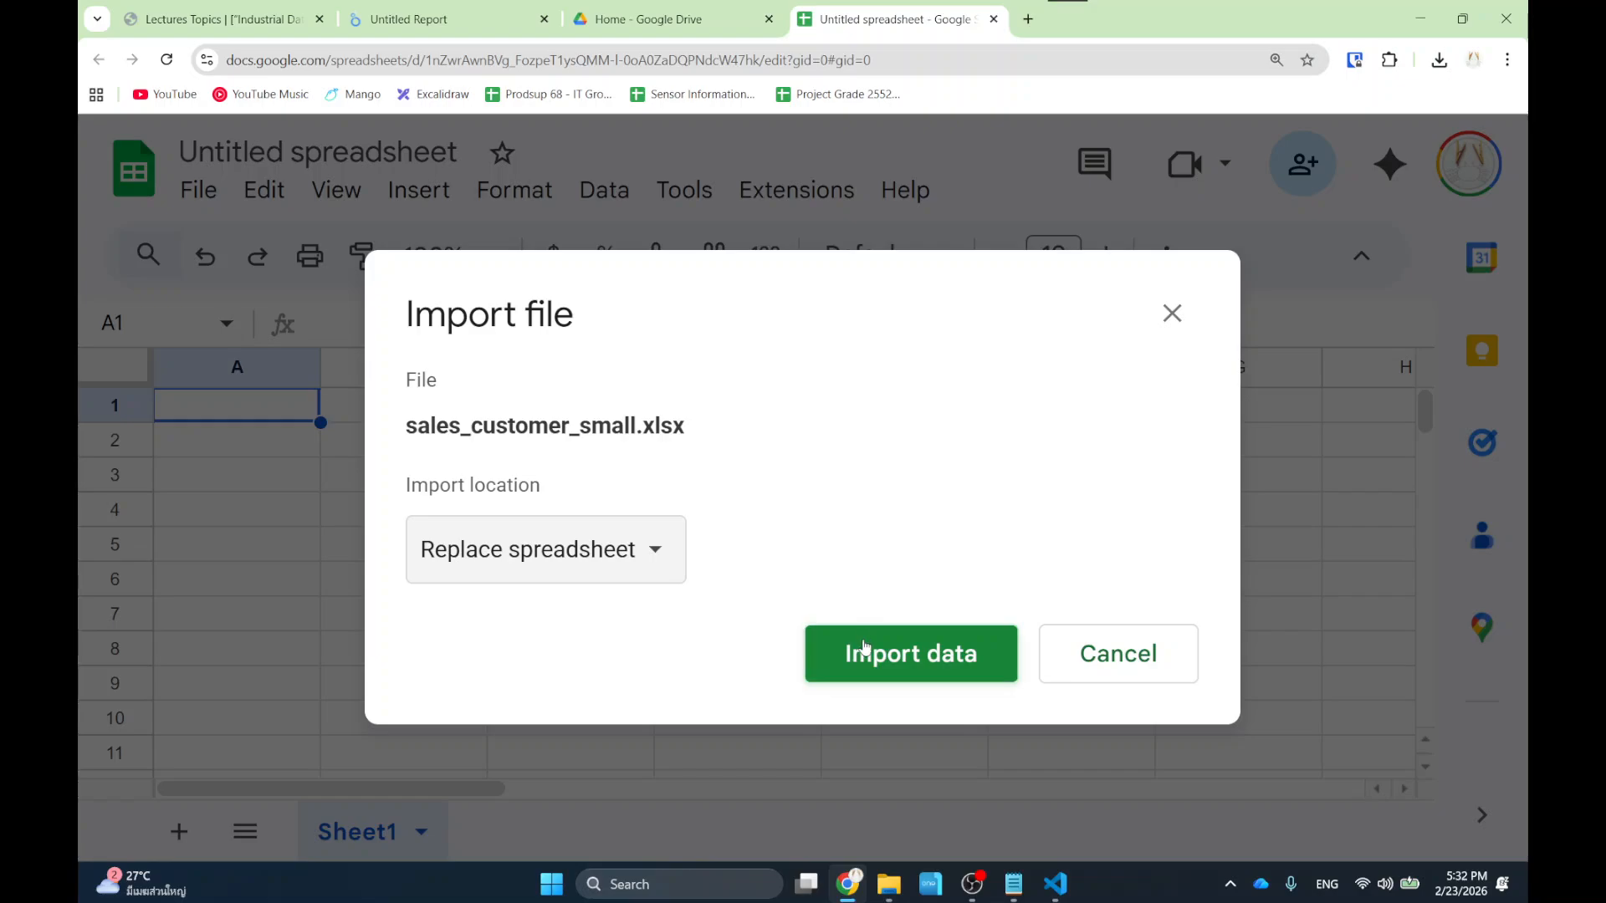
pyautogui.click(862, 648)
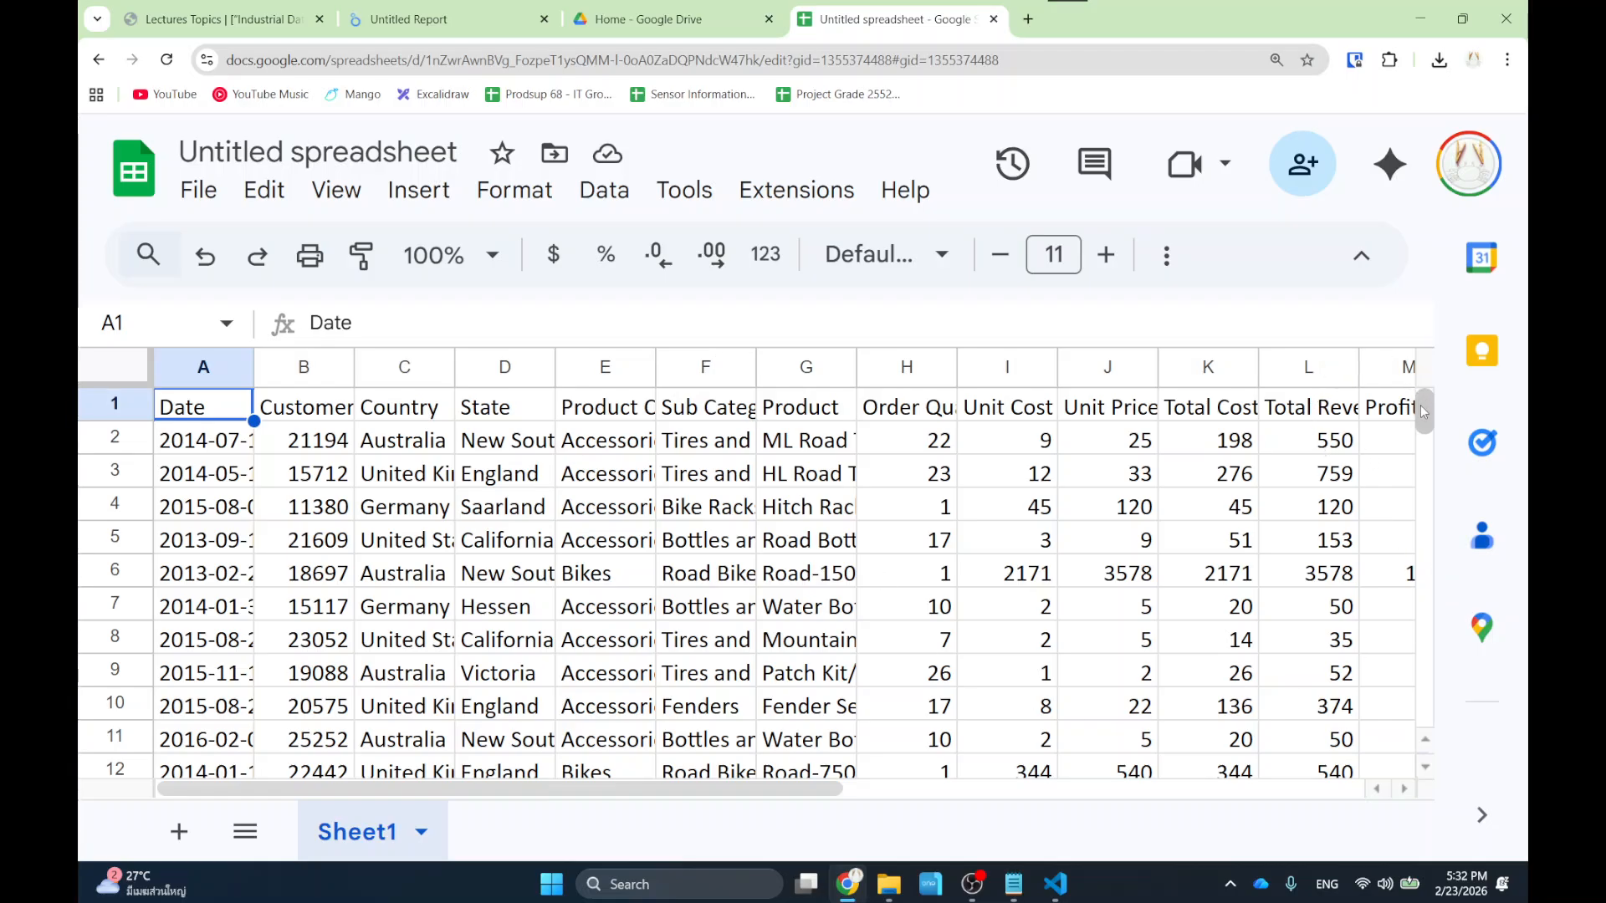
pyautogui.moveTo(1420, 410); pyautogui.dragTo(1421, 819)
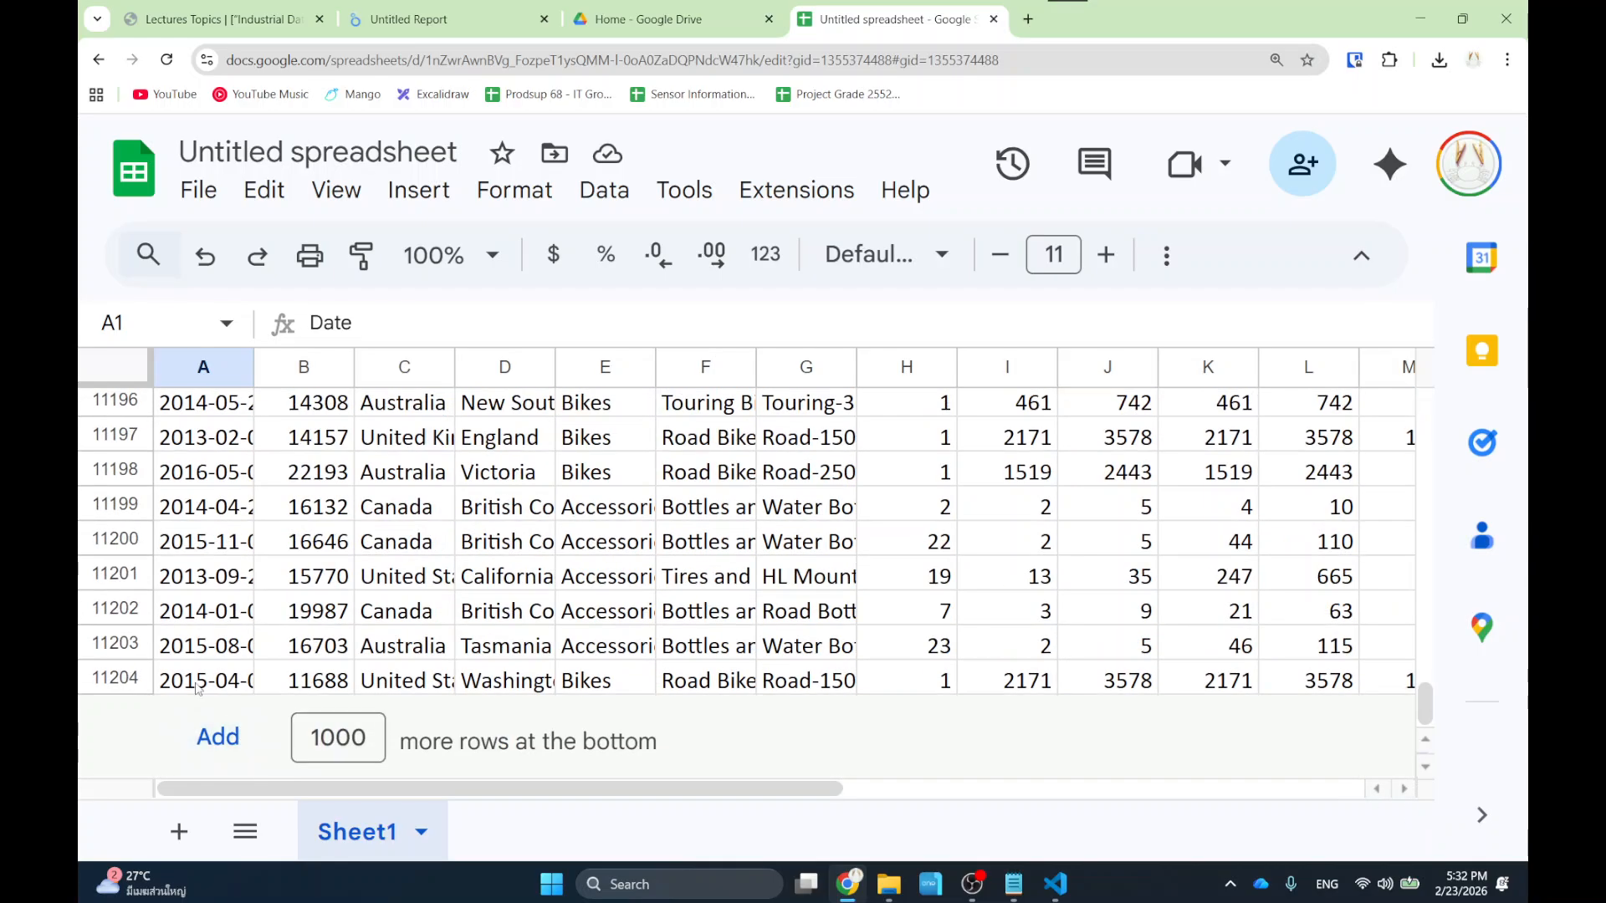
pyautogui.scroll(20, 191, 687)
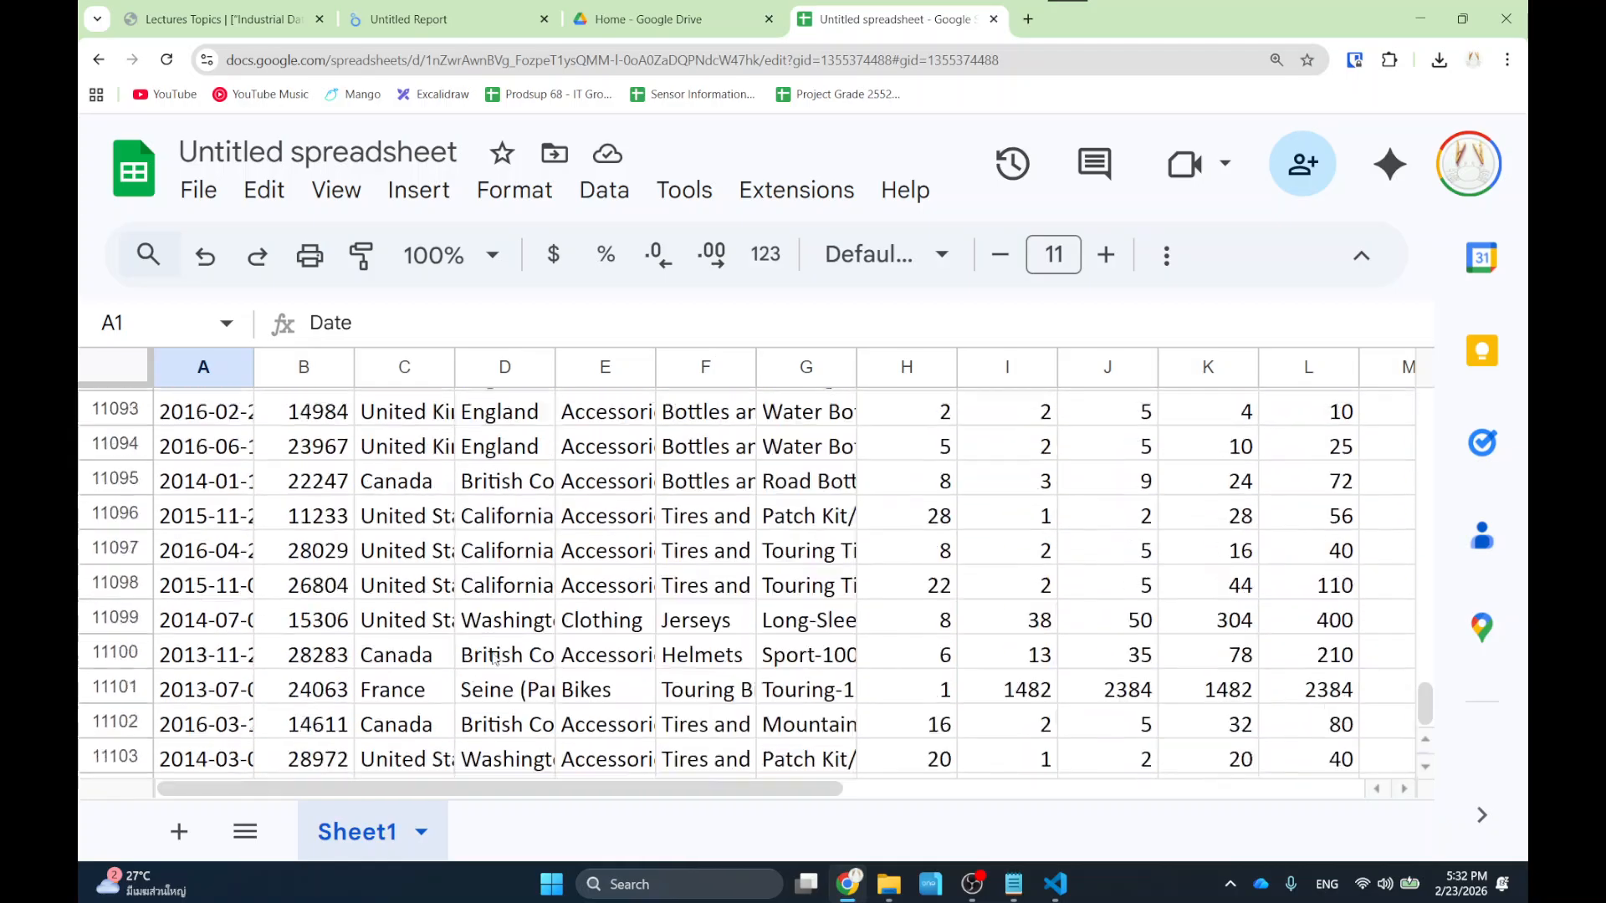
pyautogui.scroll(20, 513, 659)
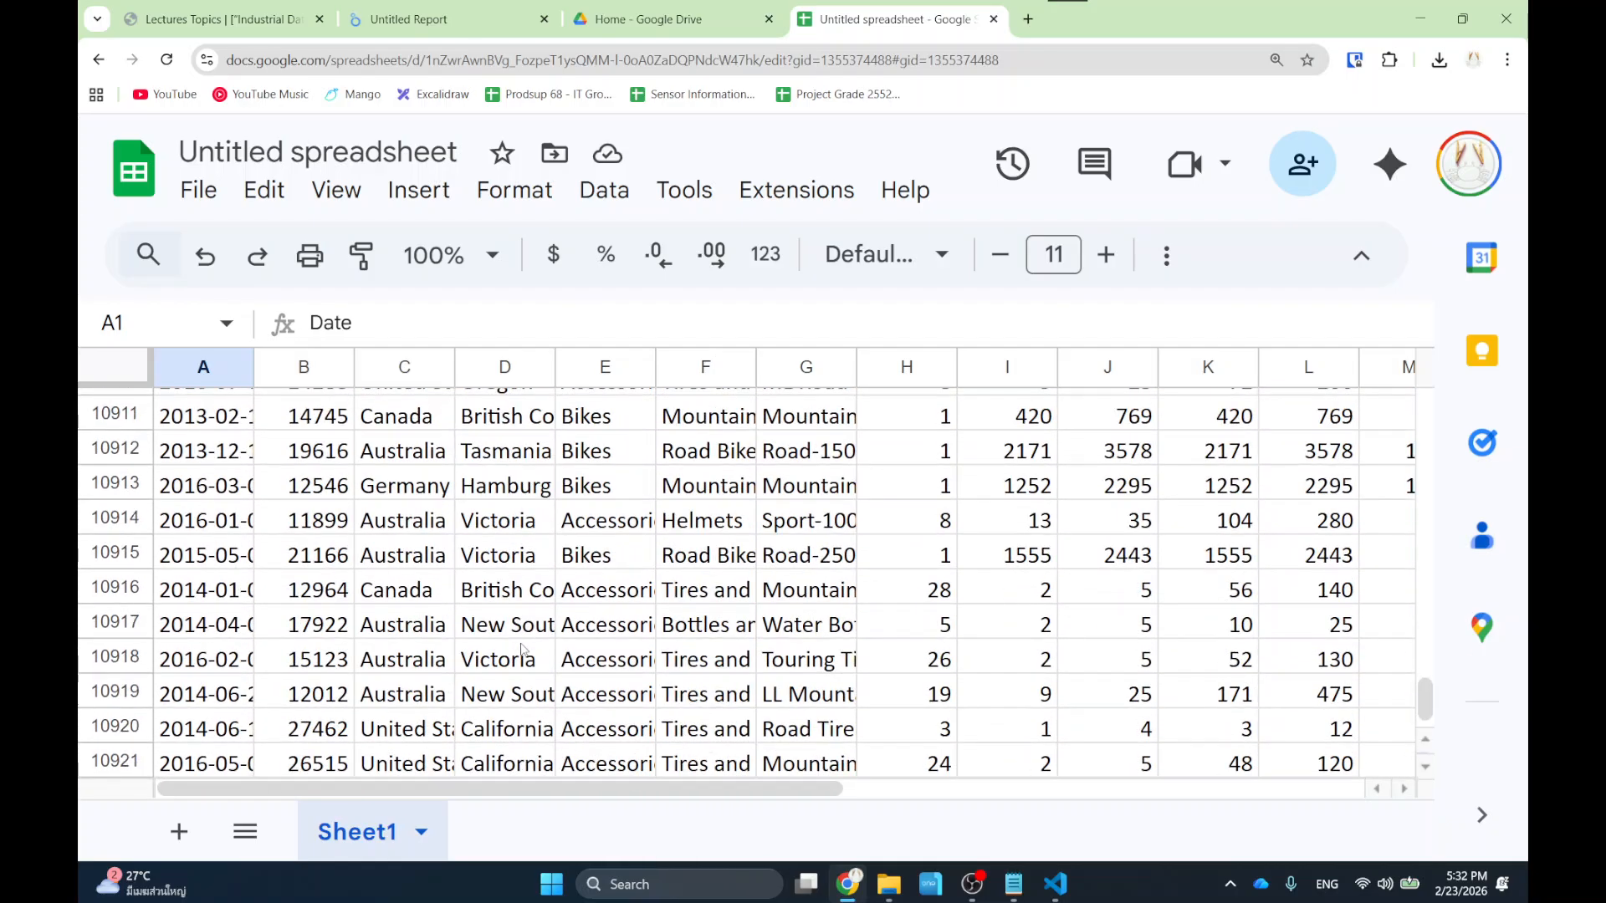
# Rename the untitled spreadsheet as Sales.
pyautogui.click(362, 154)
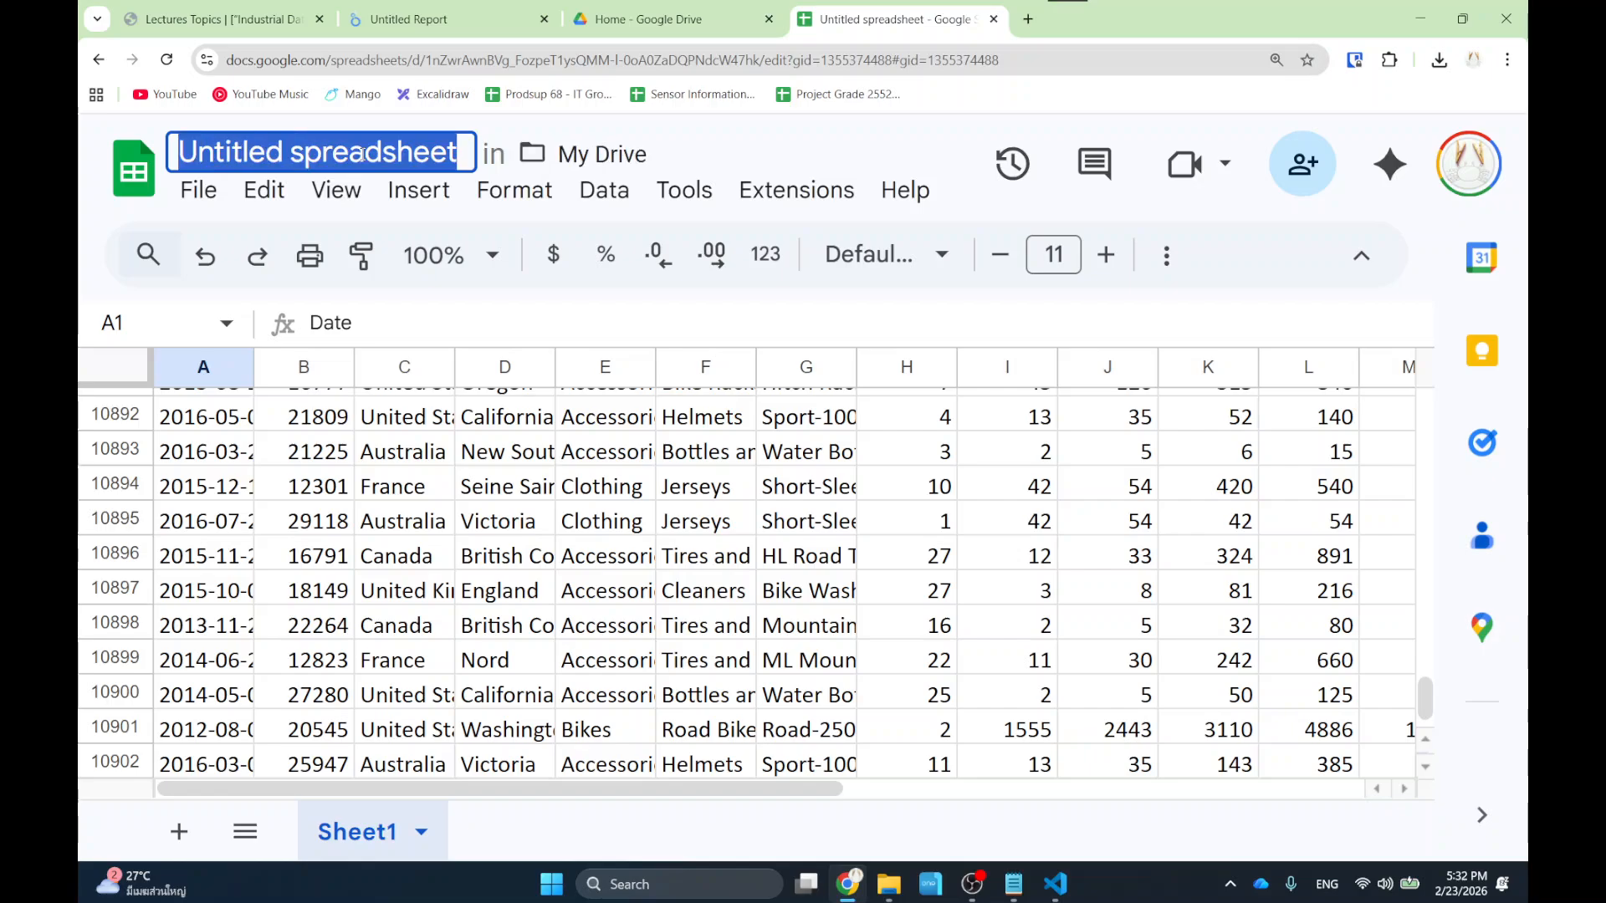
pyautogui.write('S')
pyautogui.press('BackSpace')
pyautogui.write('D')
pyautogui.press('BackSpace')
pyautogui.write('Sales')
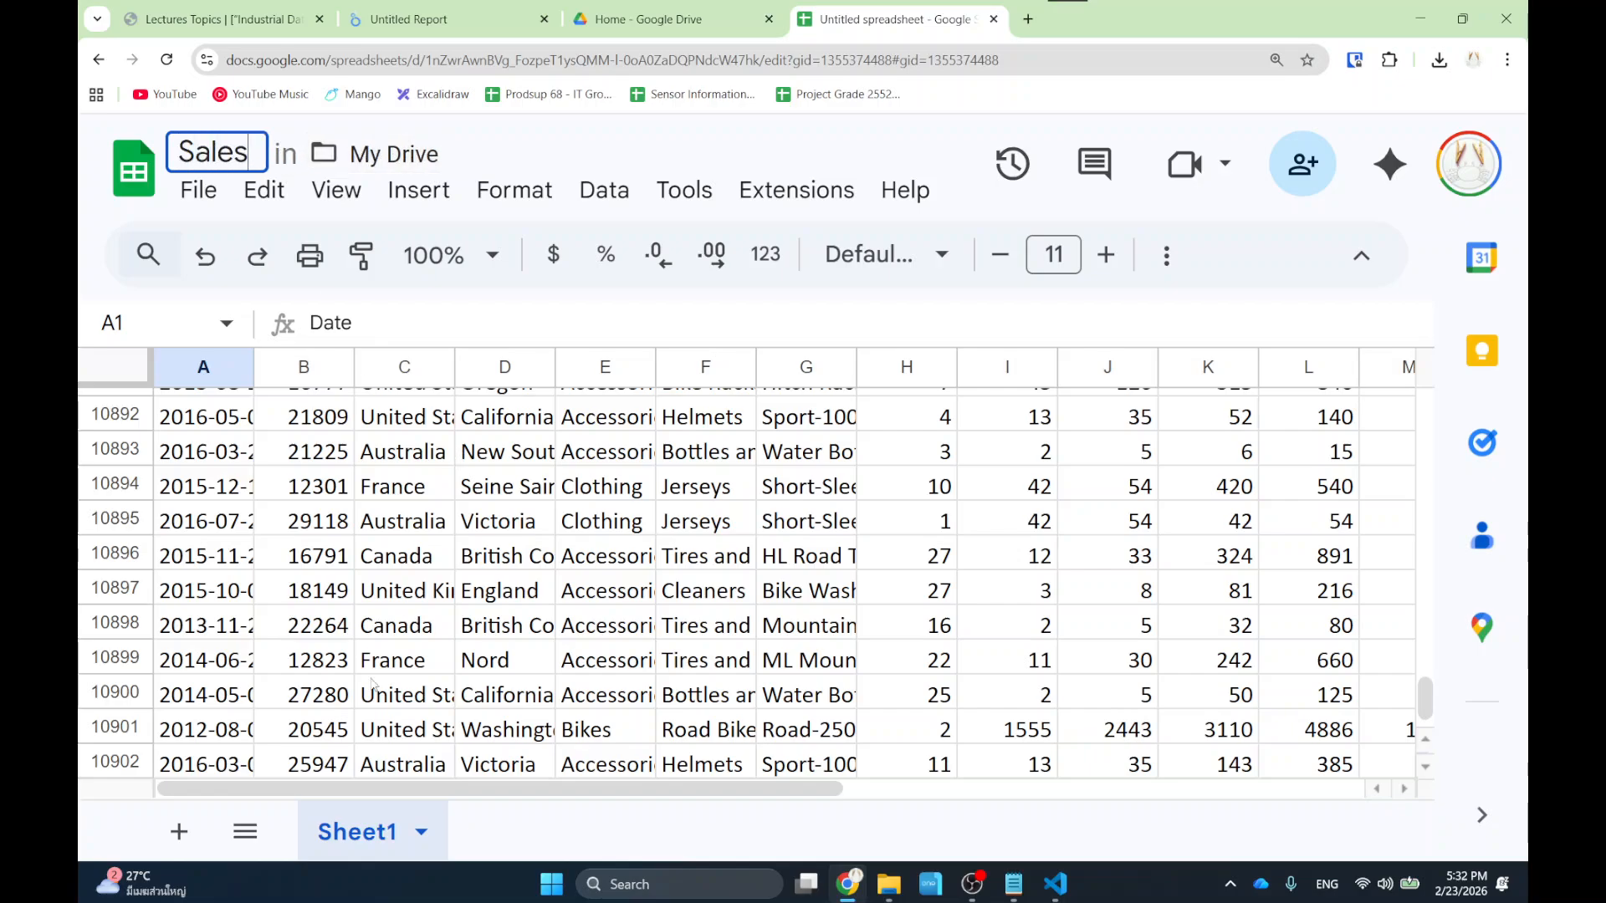
# Rename the worksheet Sheet1 as Small.
pyautogui.doubleClick(356, 831)
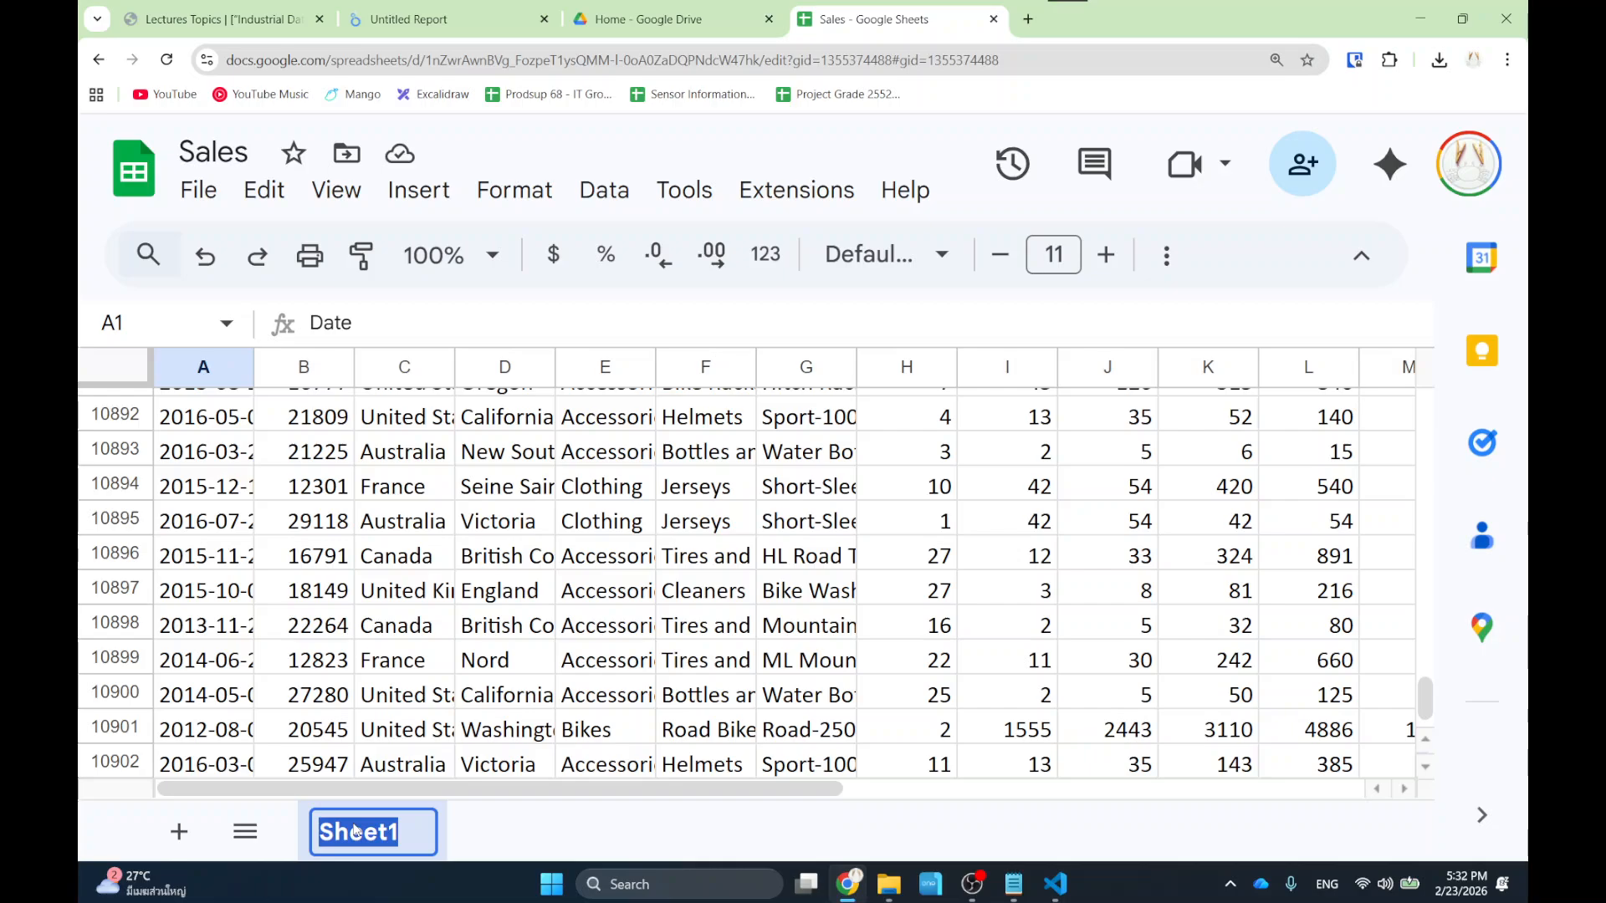
pyautogui.press('BackSpace')
pyautogui.write('Small')
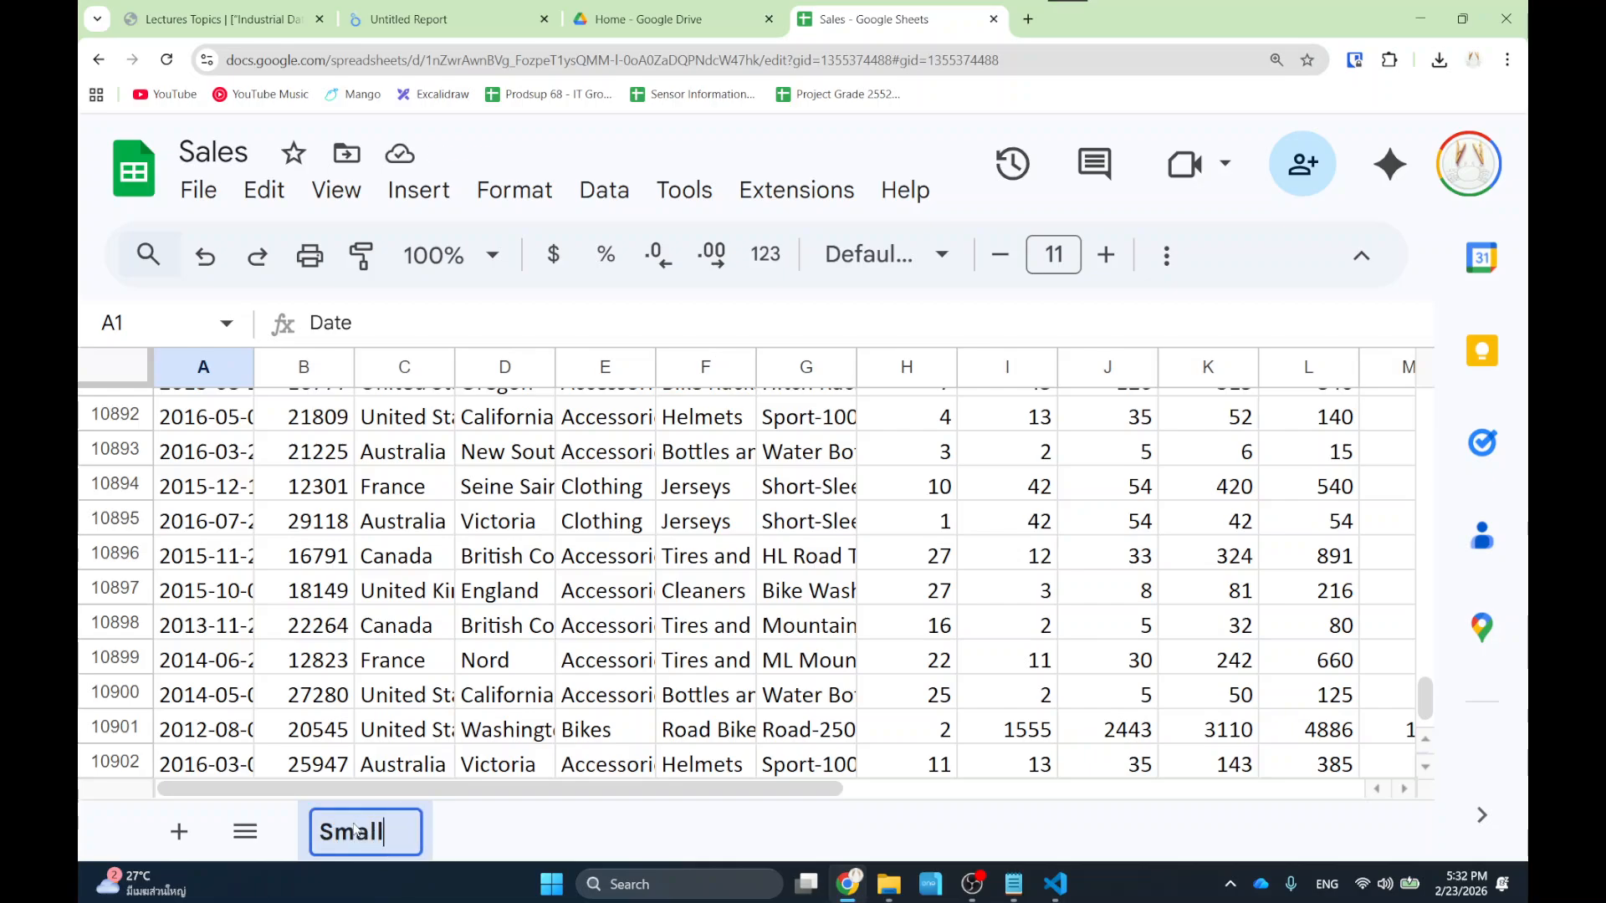
pyautogui.press('Return')
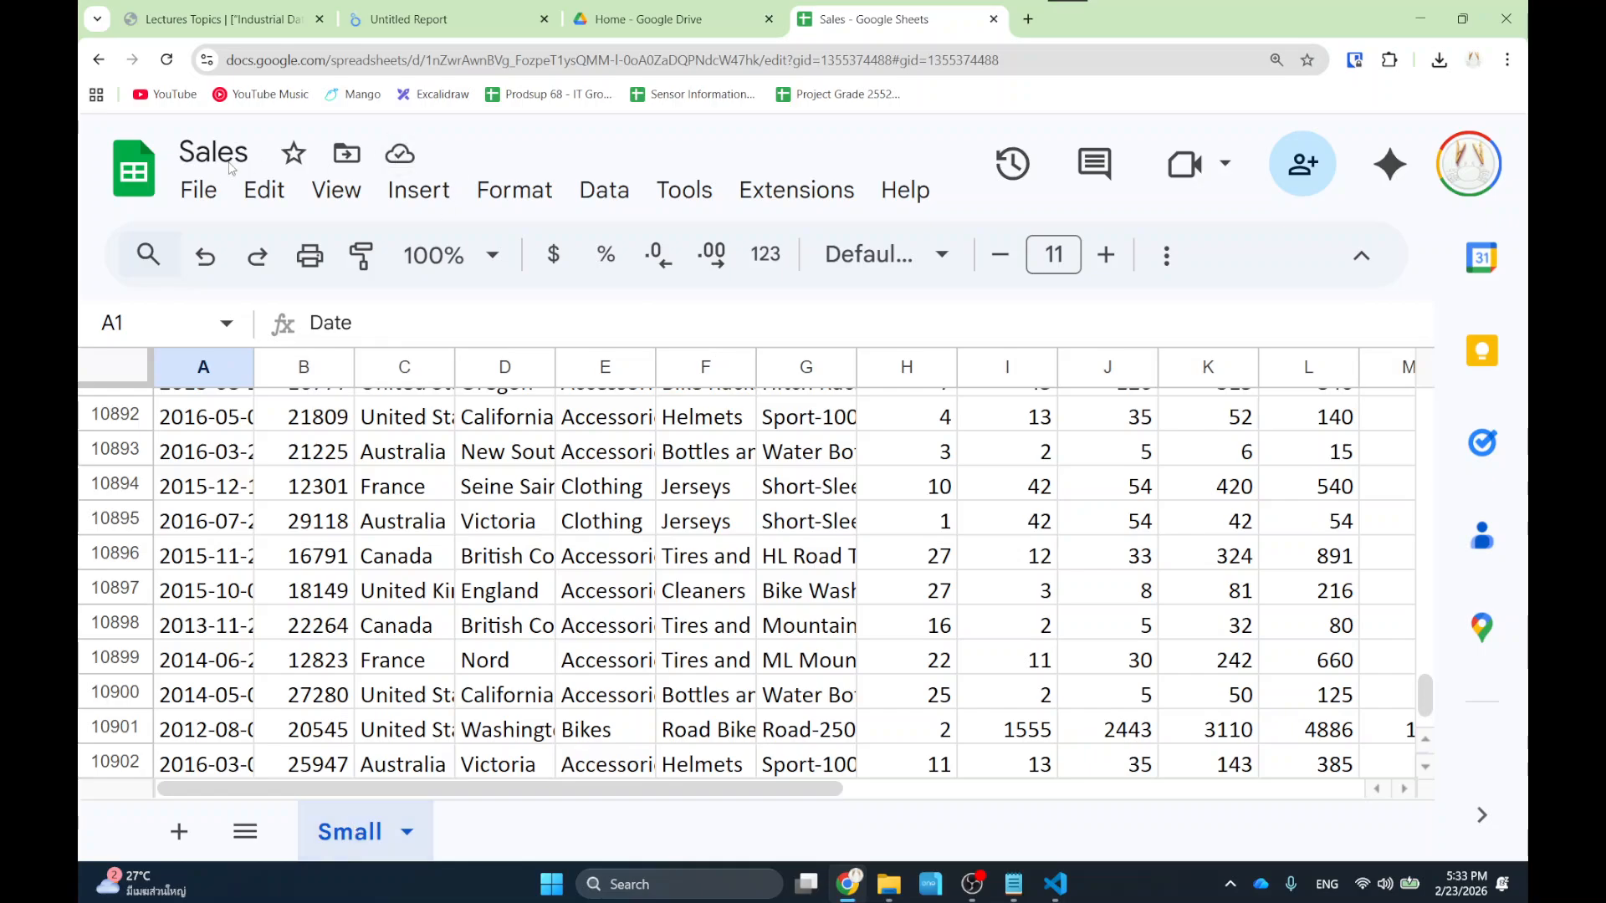
# Switch to the Looker Studio report, check the Google Sheets connector's spreadsheet list for Sales, cancel out of it and reload the page.
pyautogui.click(231, 12)
pyautogui.click(419, 11)
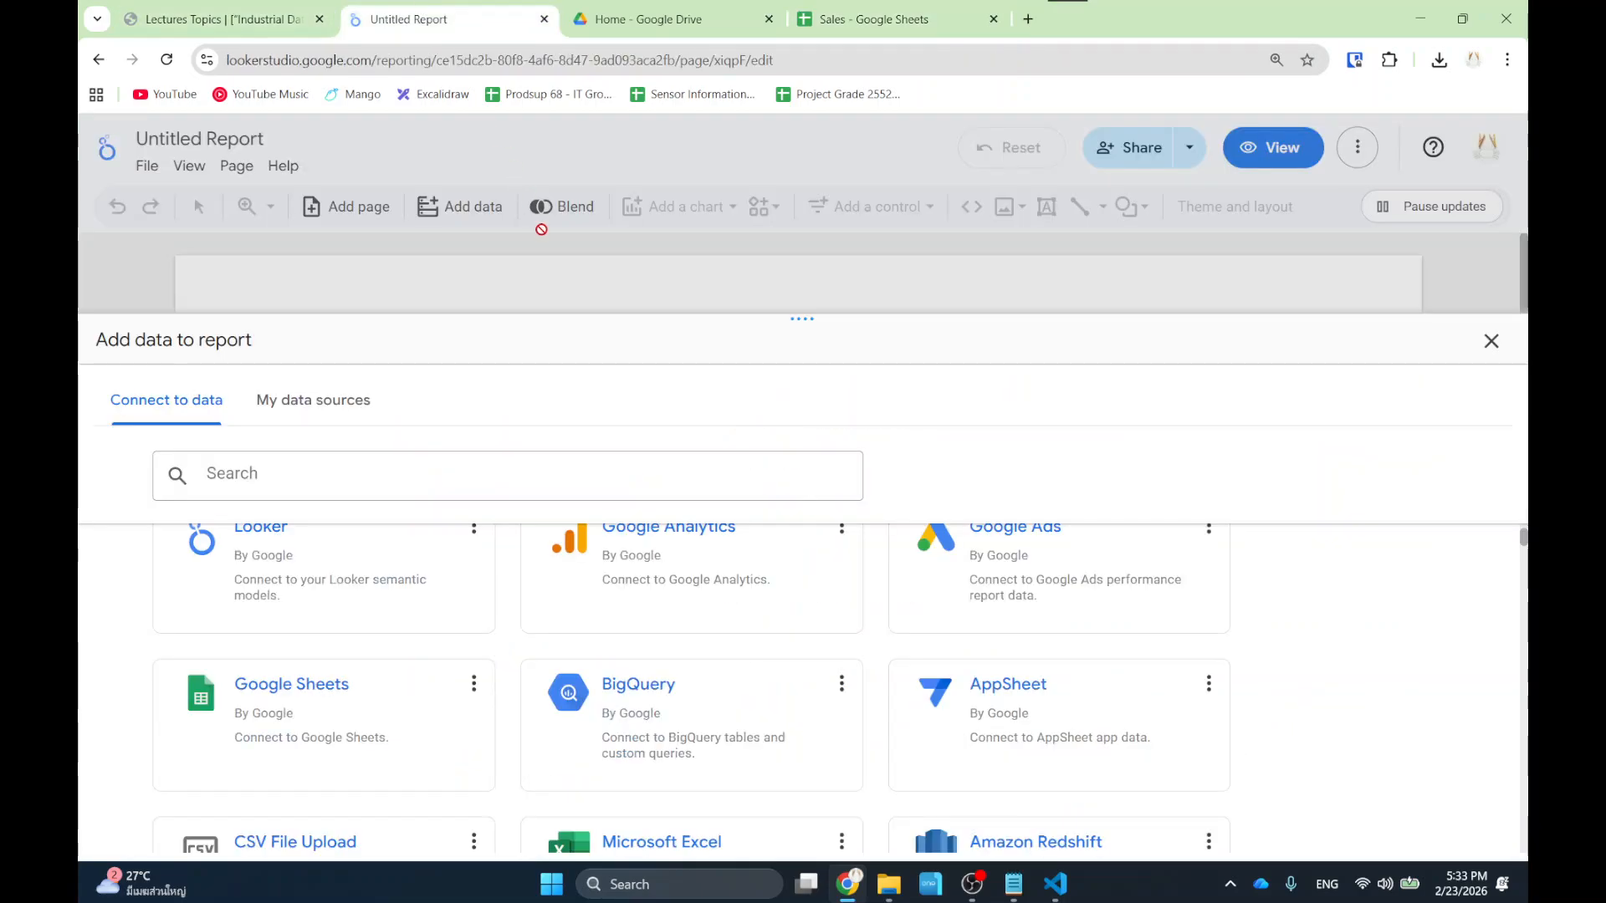
pyautogui.click(361, 714)
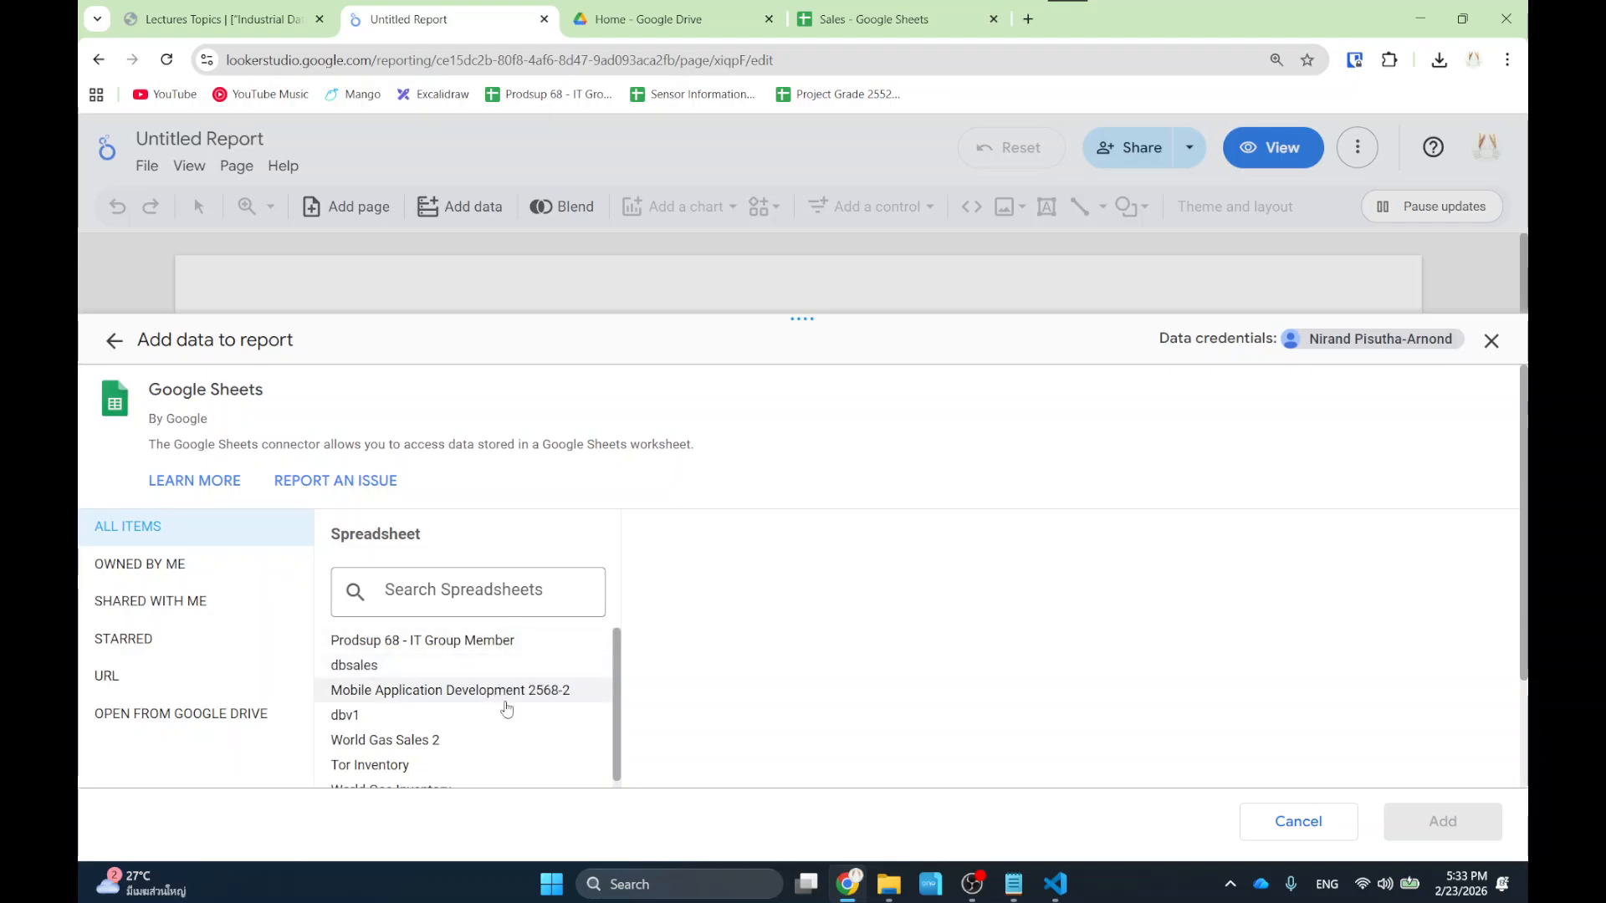
pyautogui.click(1298, 821)
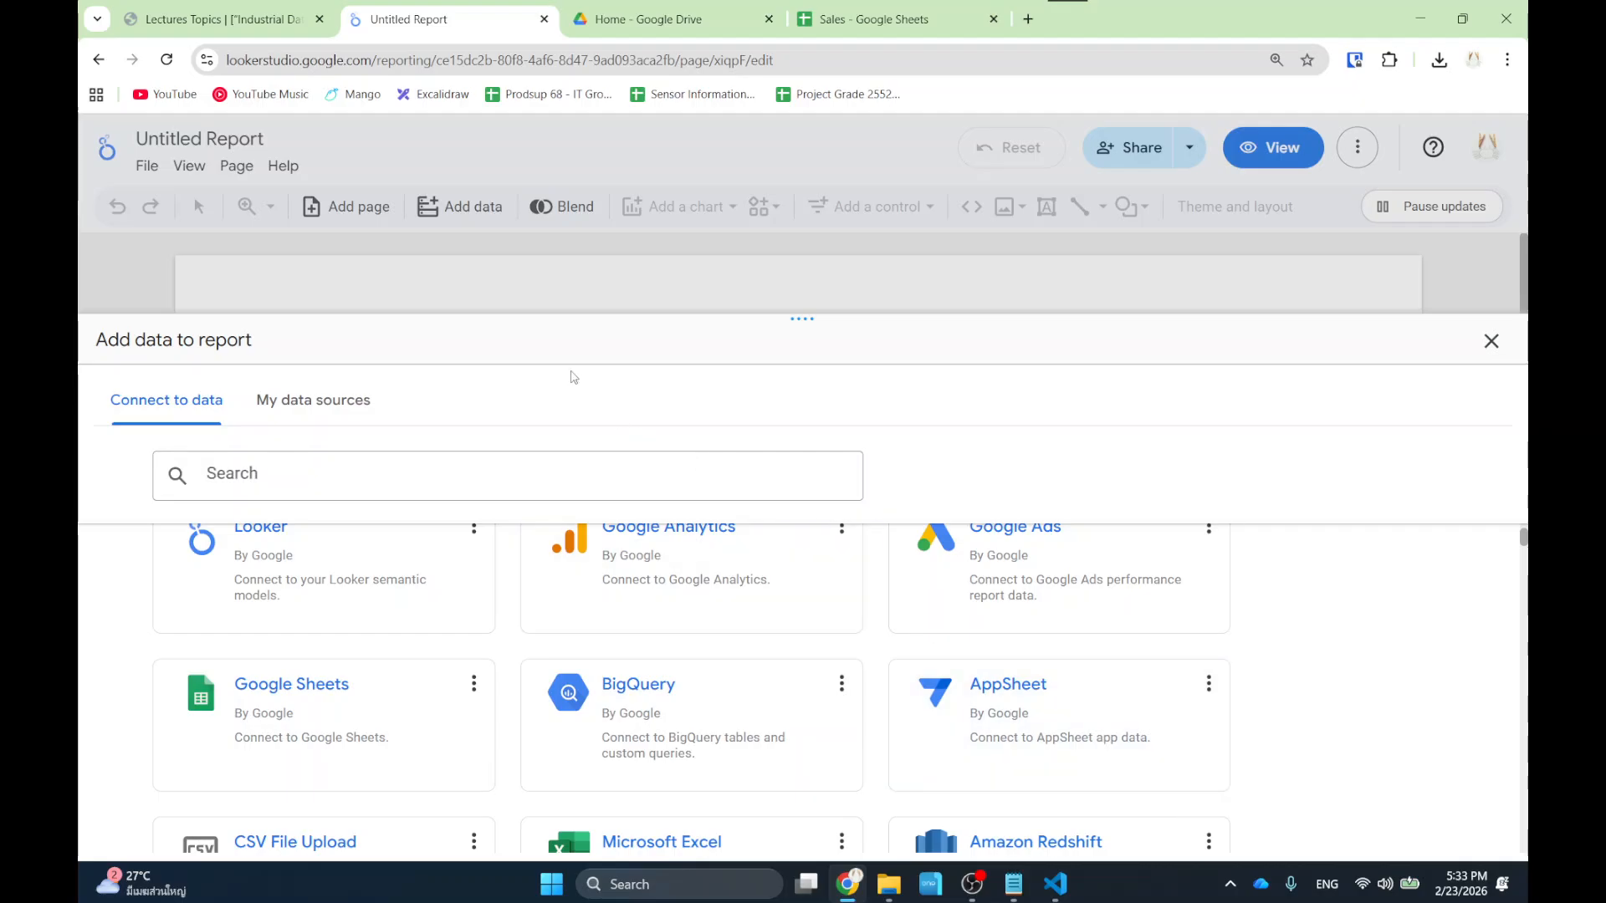
pyautogui.click(167, 59)
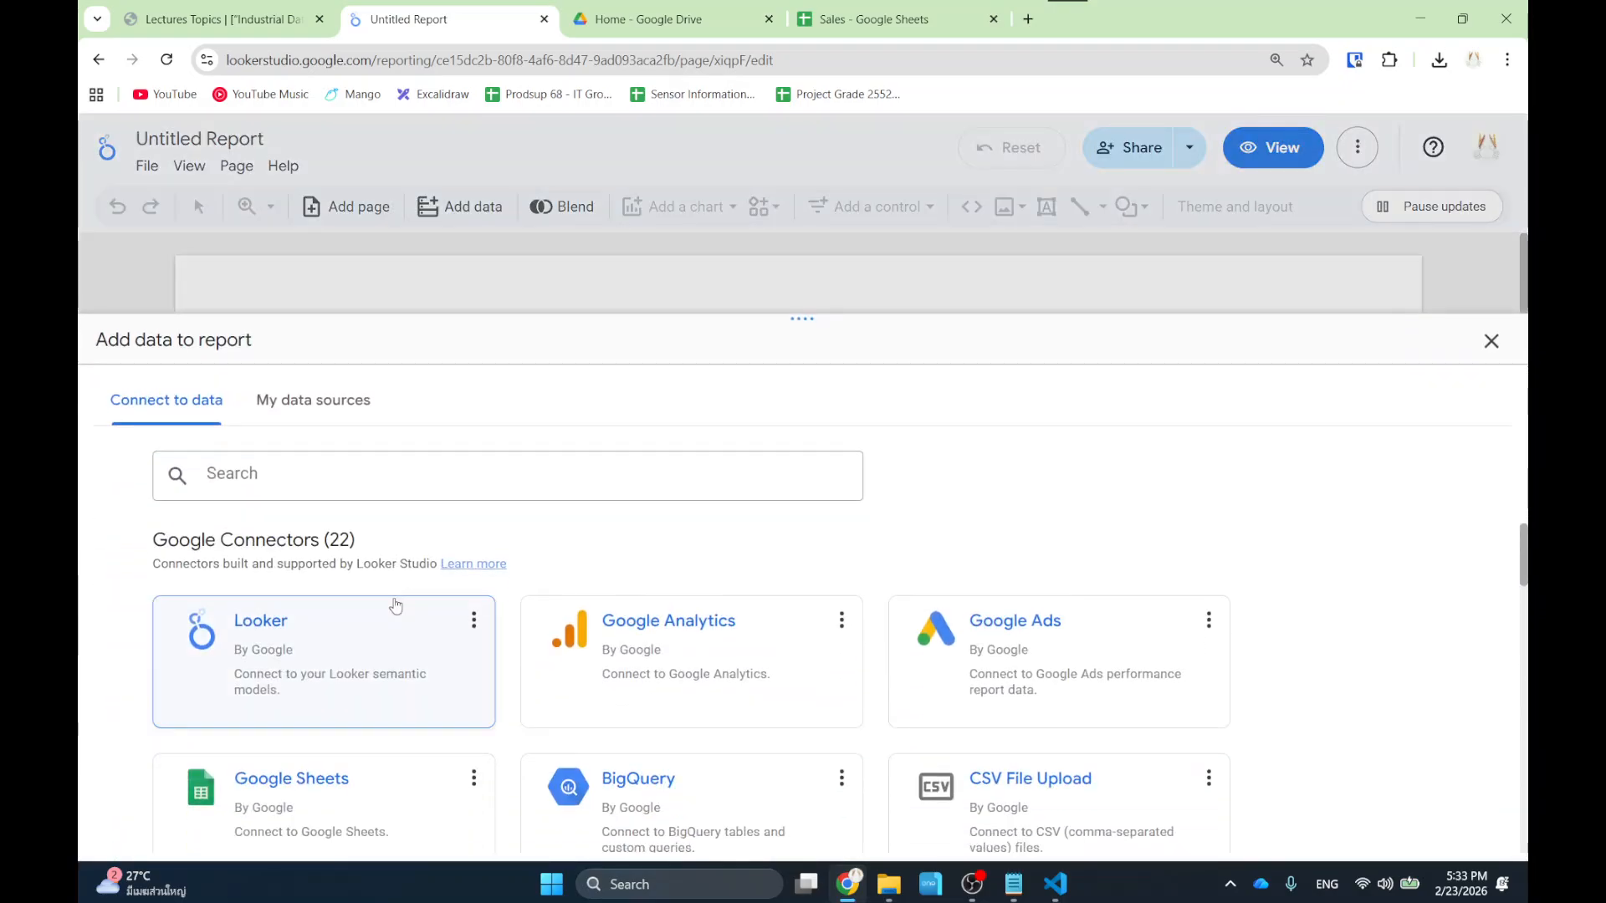
pyautogui.scroll(-1, 368, 686)
pyautogui.click(359, 742)
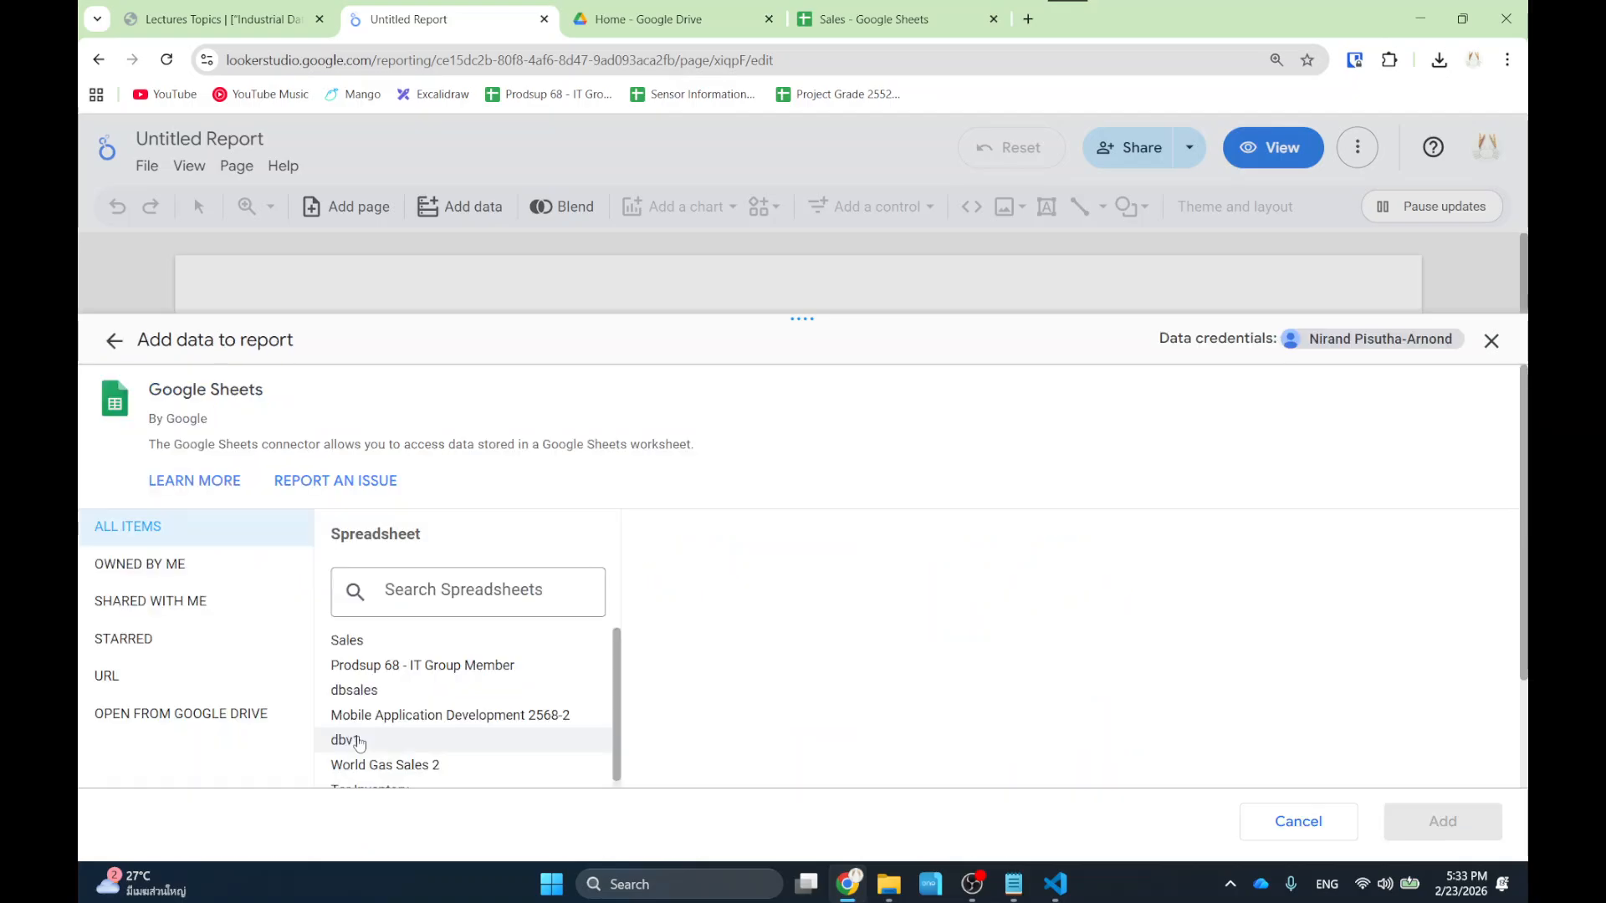
pyautogui.scroll(-2, 439, 669)
pyautogui.scroll(2, 448, 652)
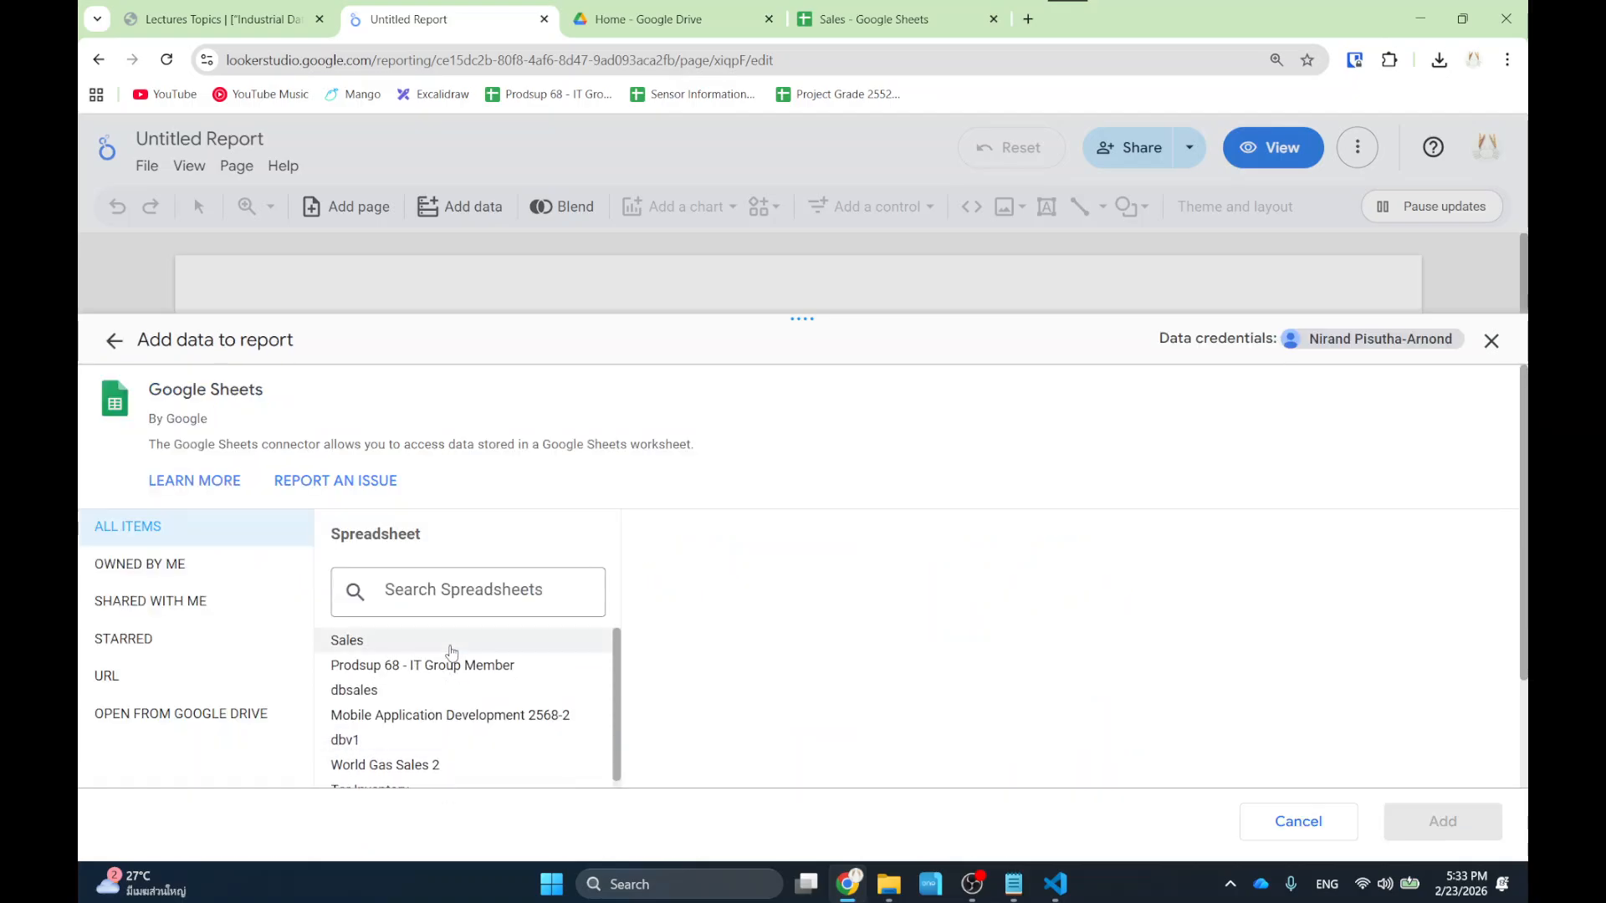
pyautogui.click(1491, 341)
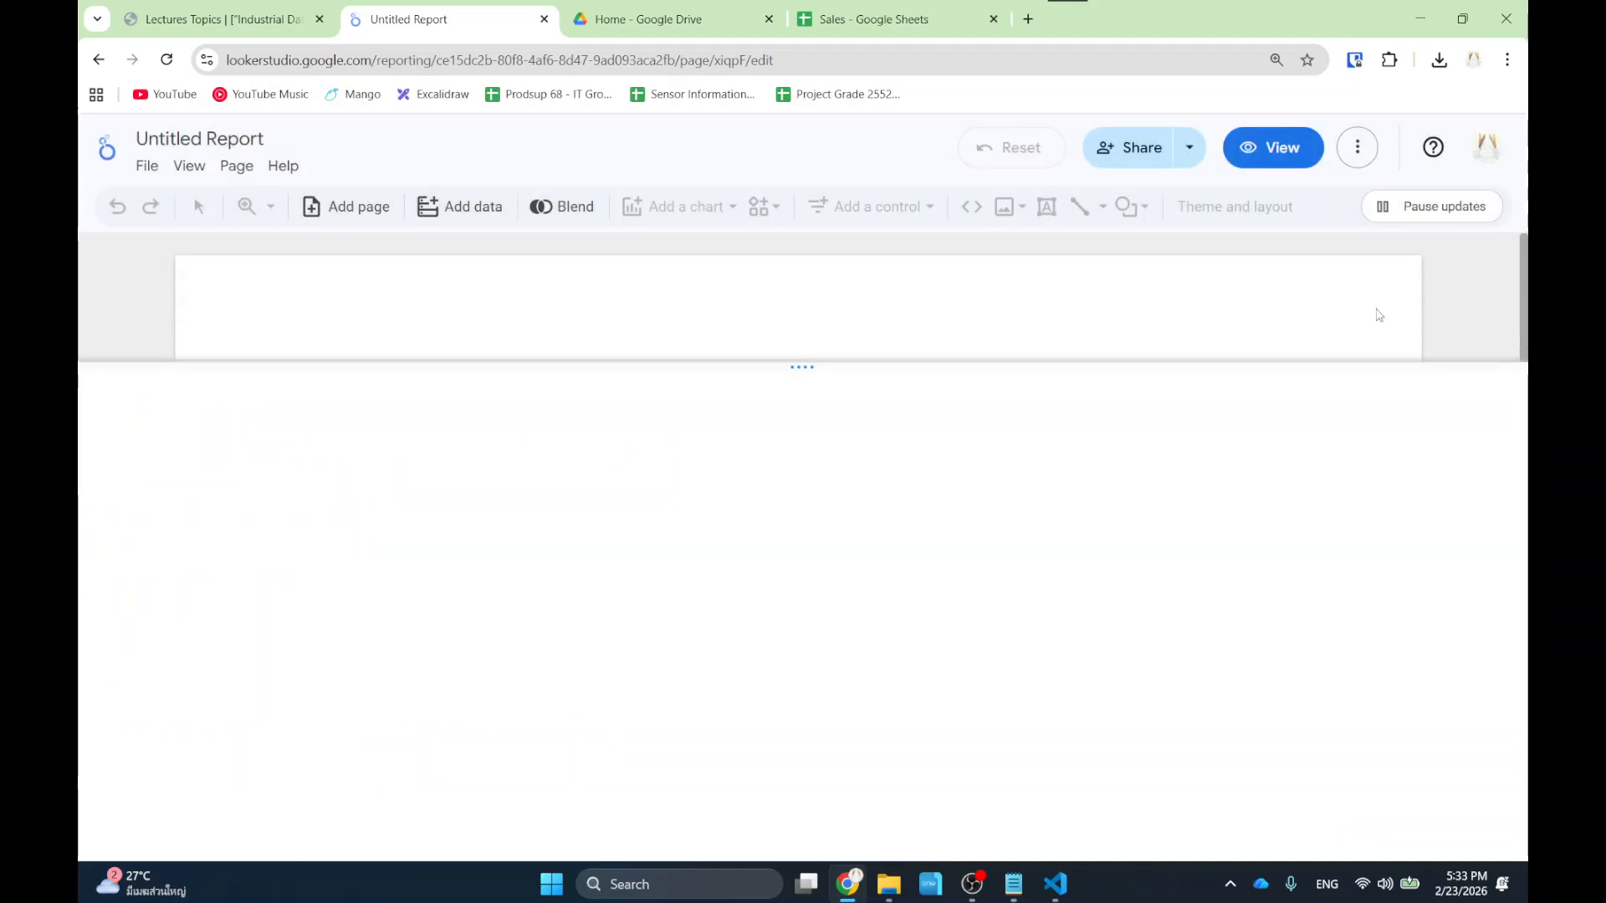
# Go back to the Looker Studio report list and reopen Untitled Report in edit mode.
pyautogui.click(98, 61)
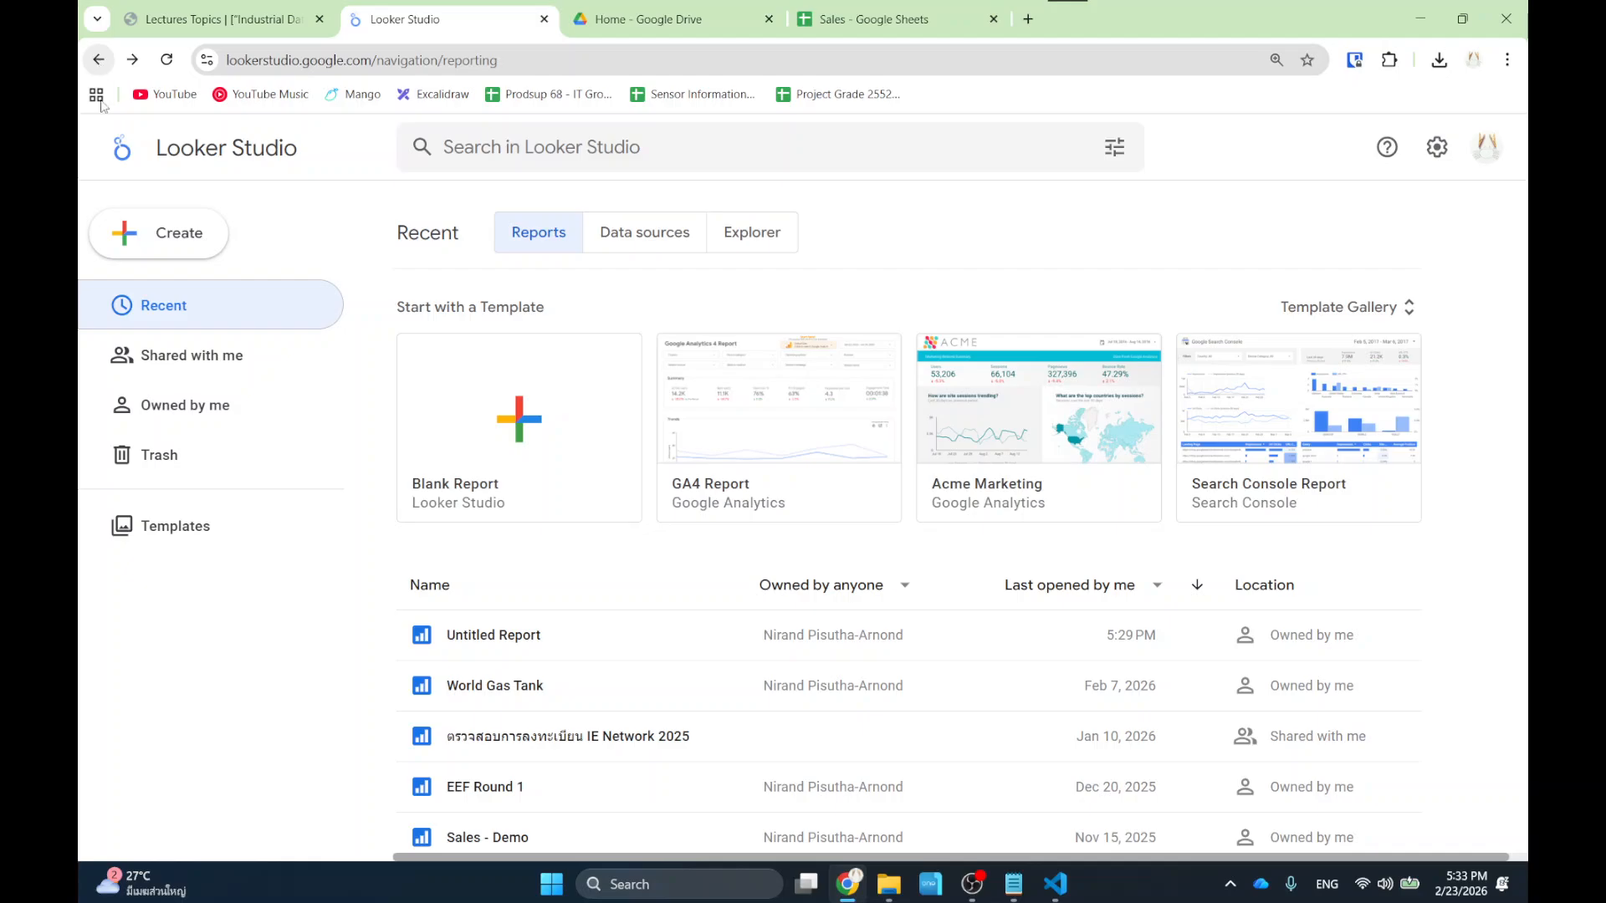
pyautogui.click(493, 635)
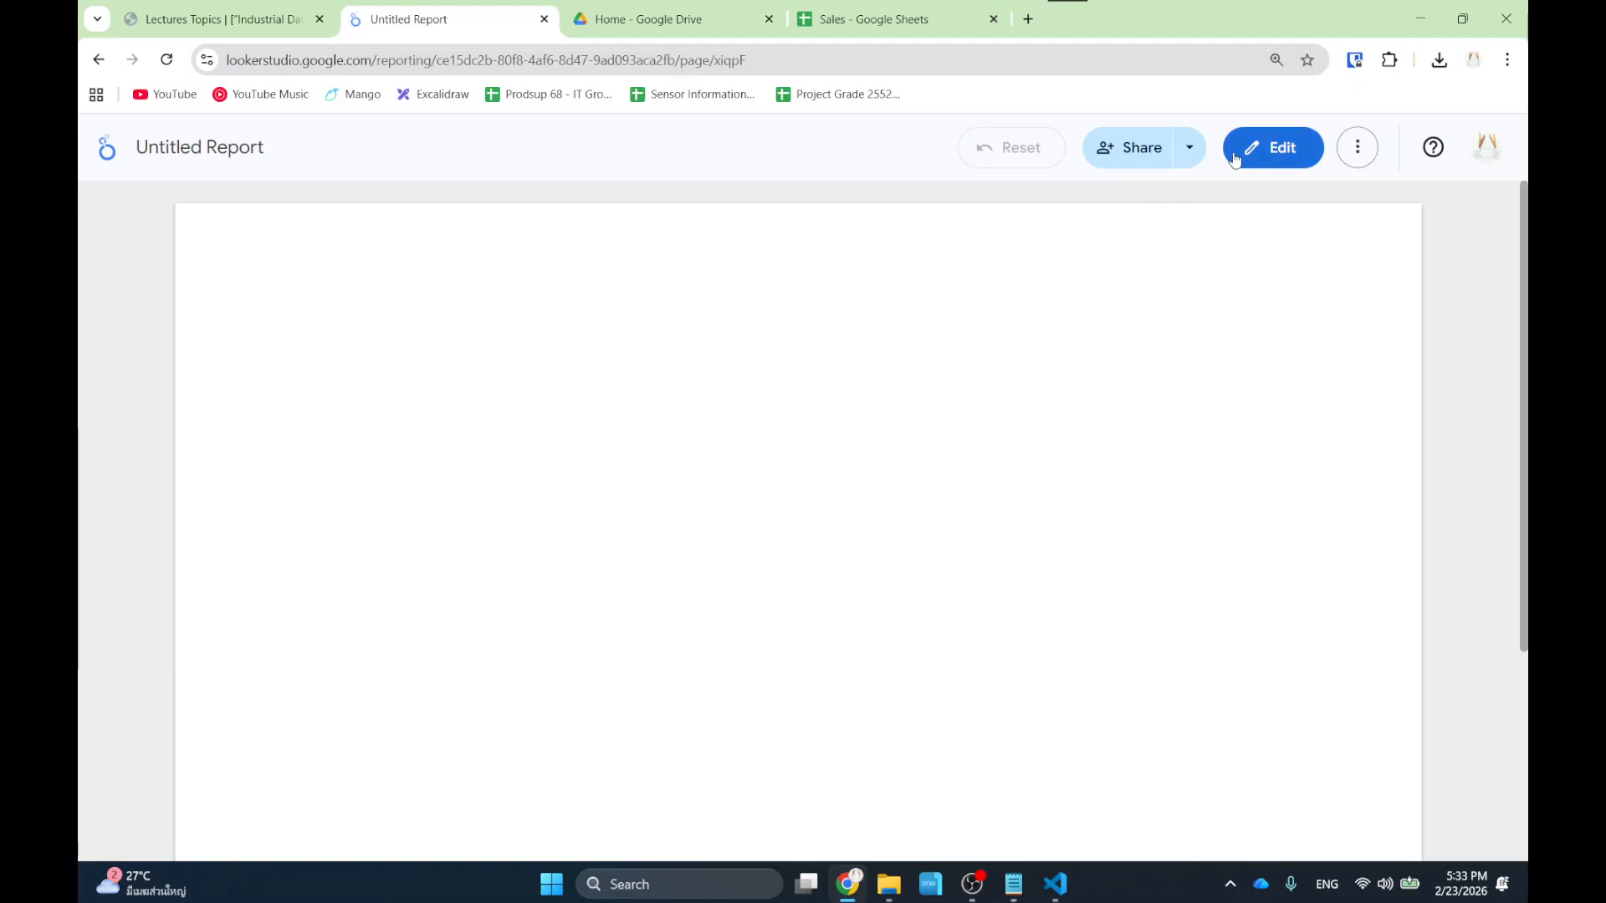
pyautogui.click(1277, 155)
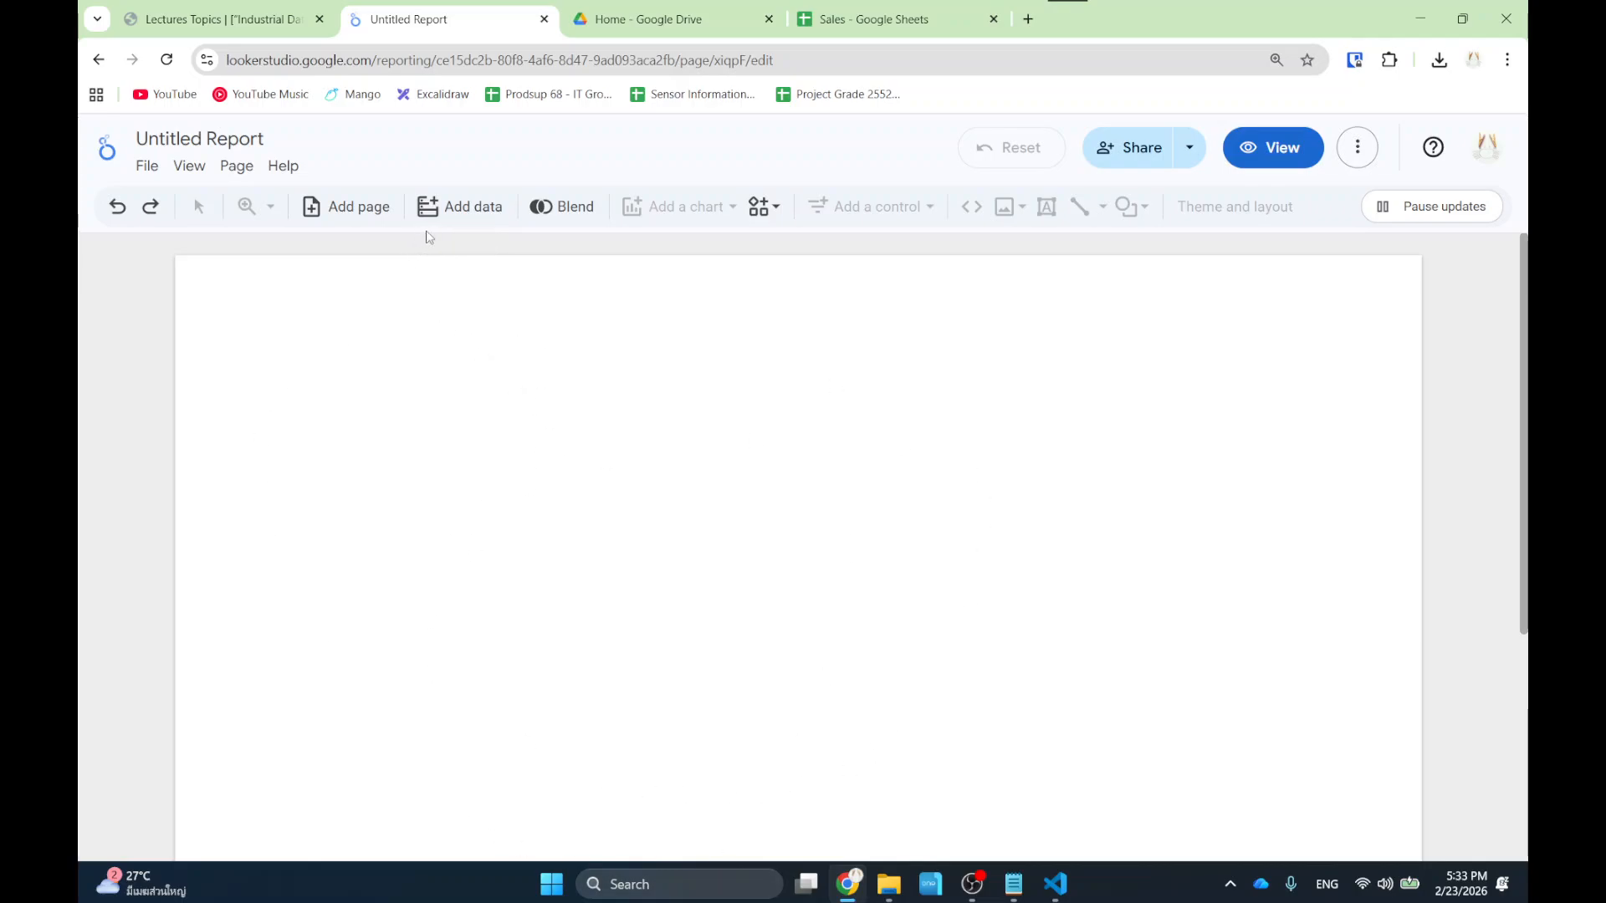
# Add the Small worksheet of the Sales spreadsheet to the report through the Google Sheets connector, keeping the first row as headers.
pyautogui.click(447, 223)
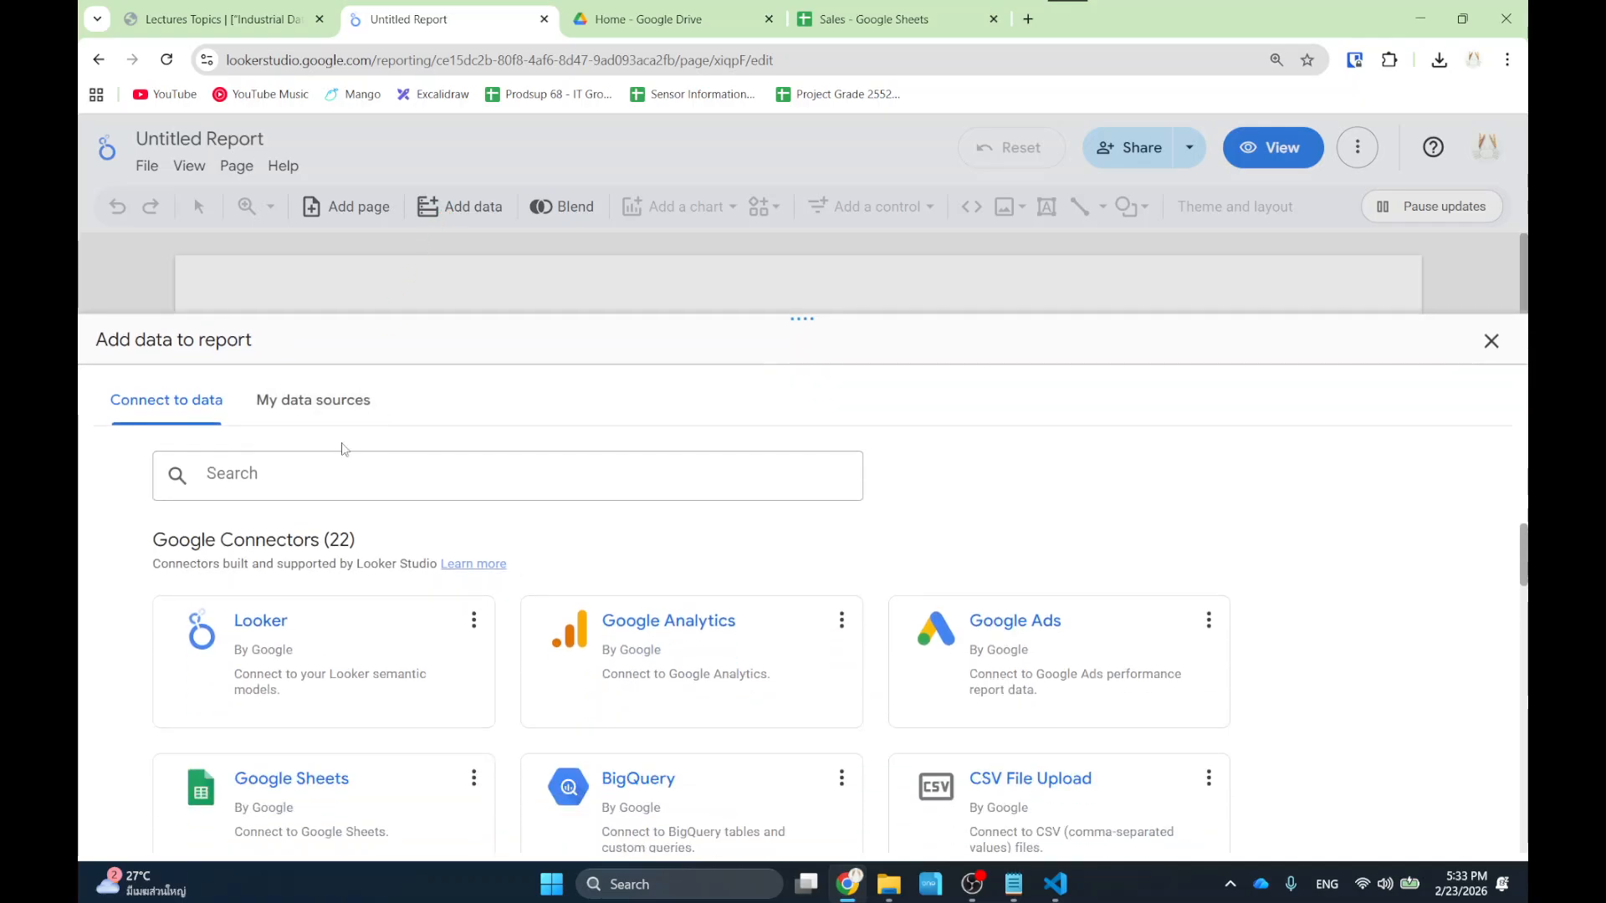
pyautogui.scroll(-2, 327, 577)
pyautogui.click(319, 630)
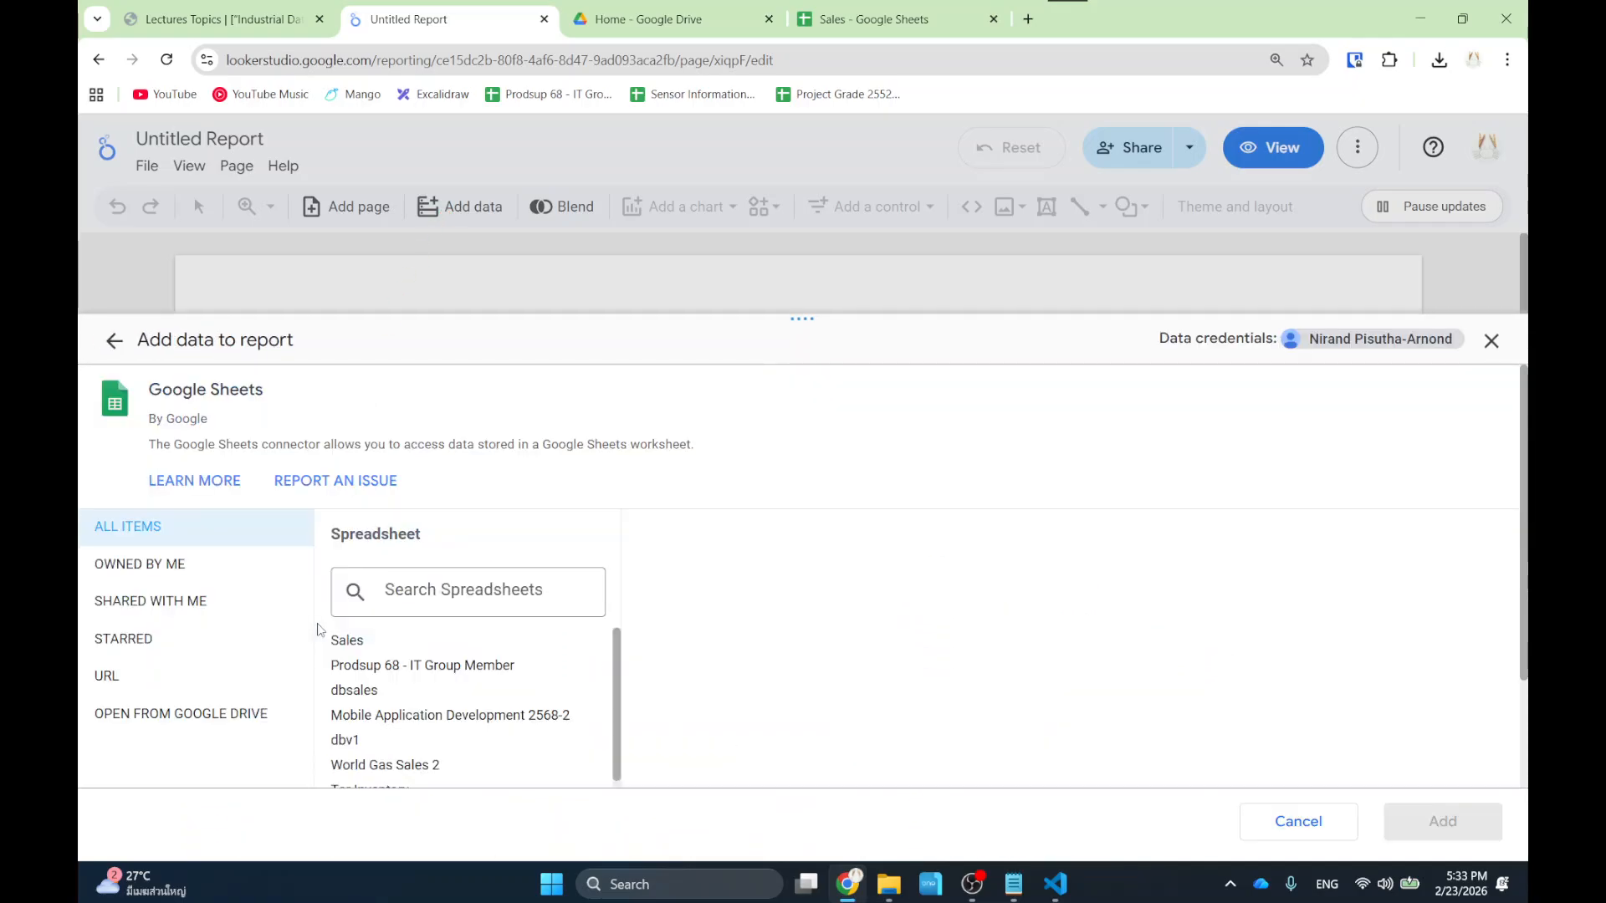
pyautogui.click(394, 649)
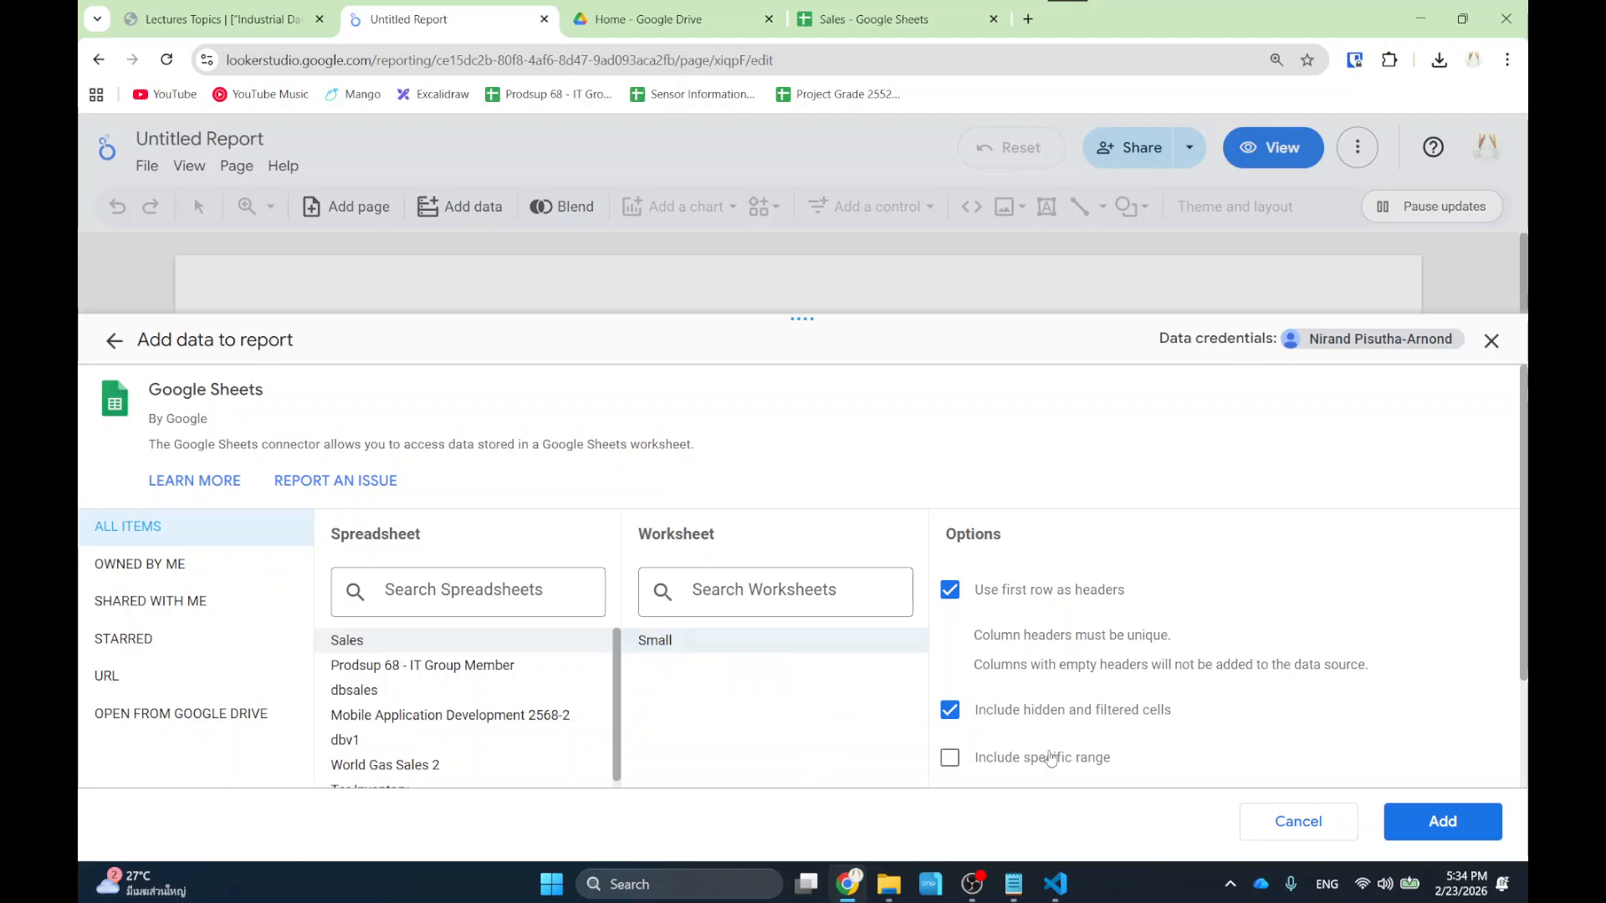
pyautogui.click(1415, 821)
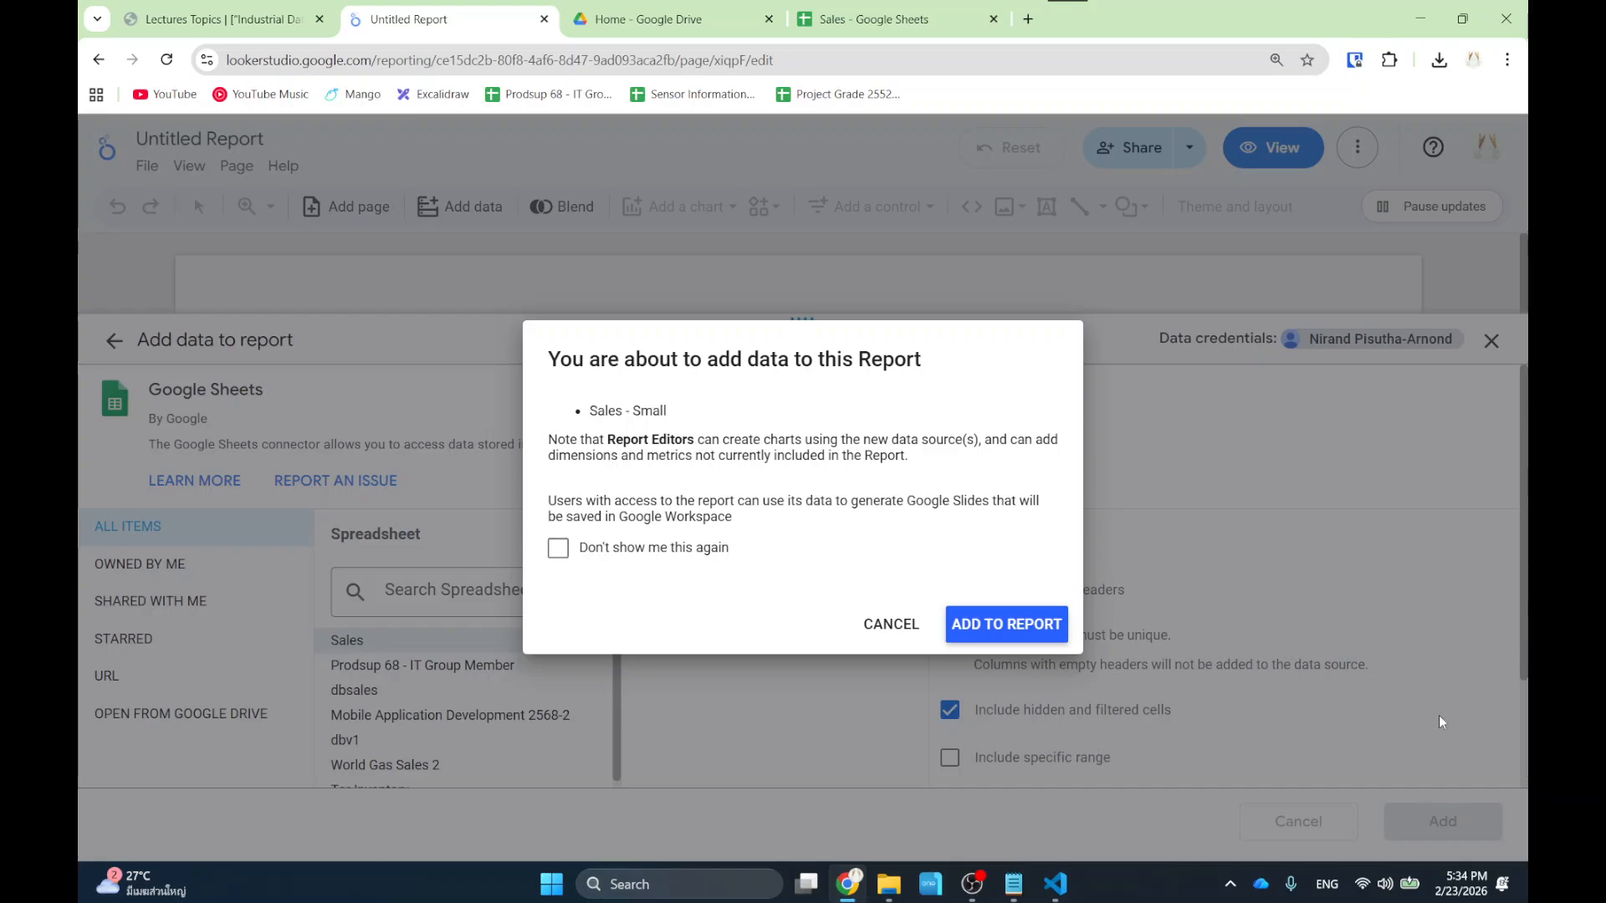
pyautogui.click(1012, 625)
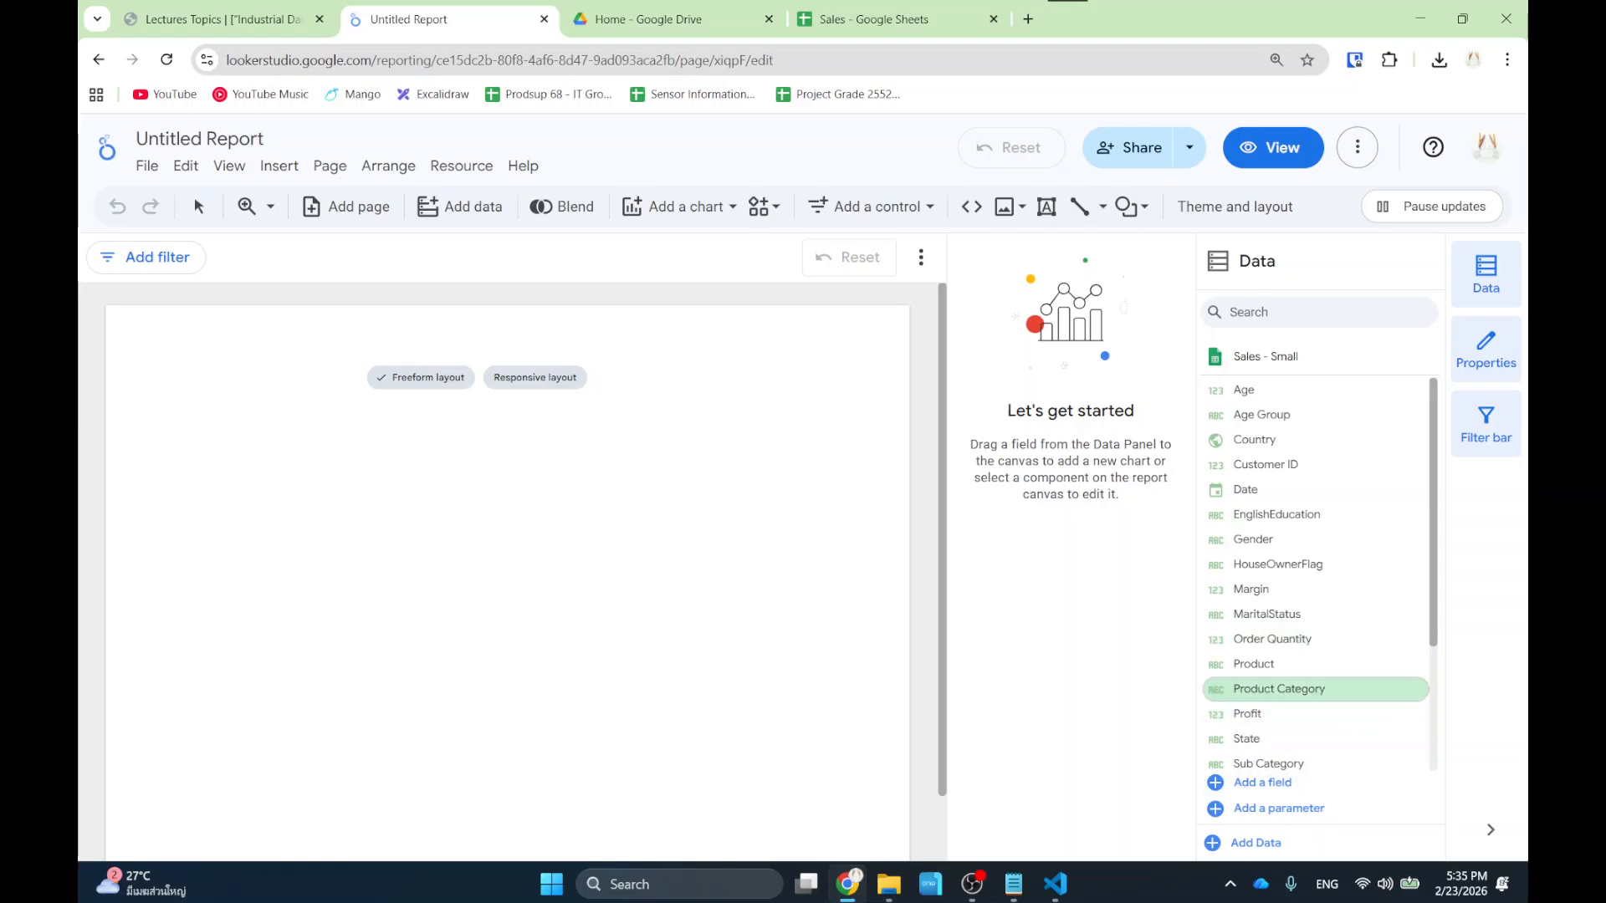
pyautogui.hotkey('ctrl', '1')
pyautogui.click(1347, 542)
pyautogui.moveTo(1014, 49)
pyautogui.mouseDown()
pyautogui.moveTo(918, 67)
pyautogui.moveTo(1527, 803)
pyautogui.moveTo(831, 15)
pyautogui.mouseUp()
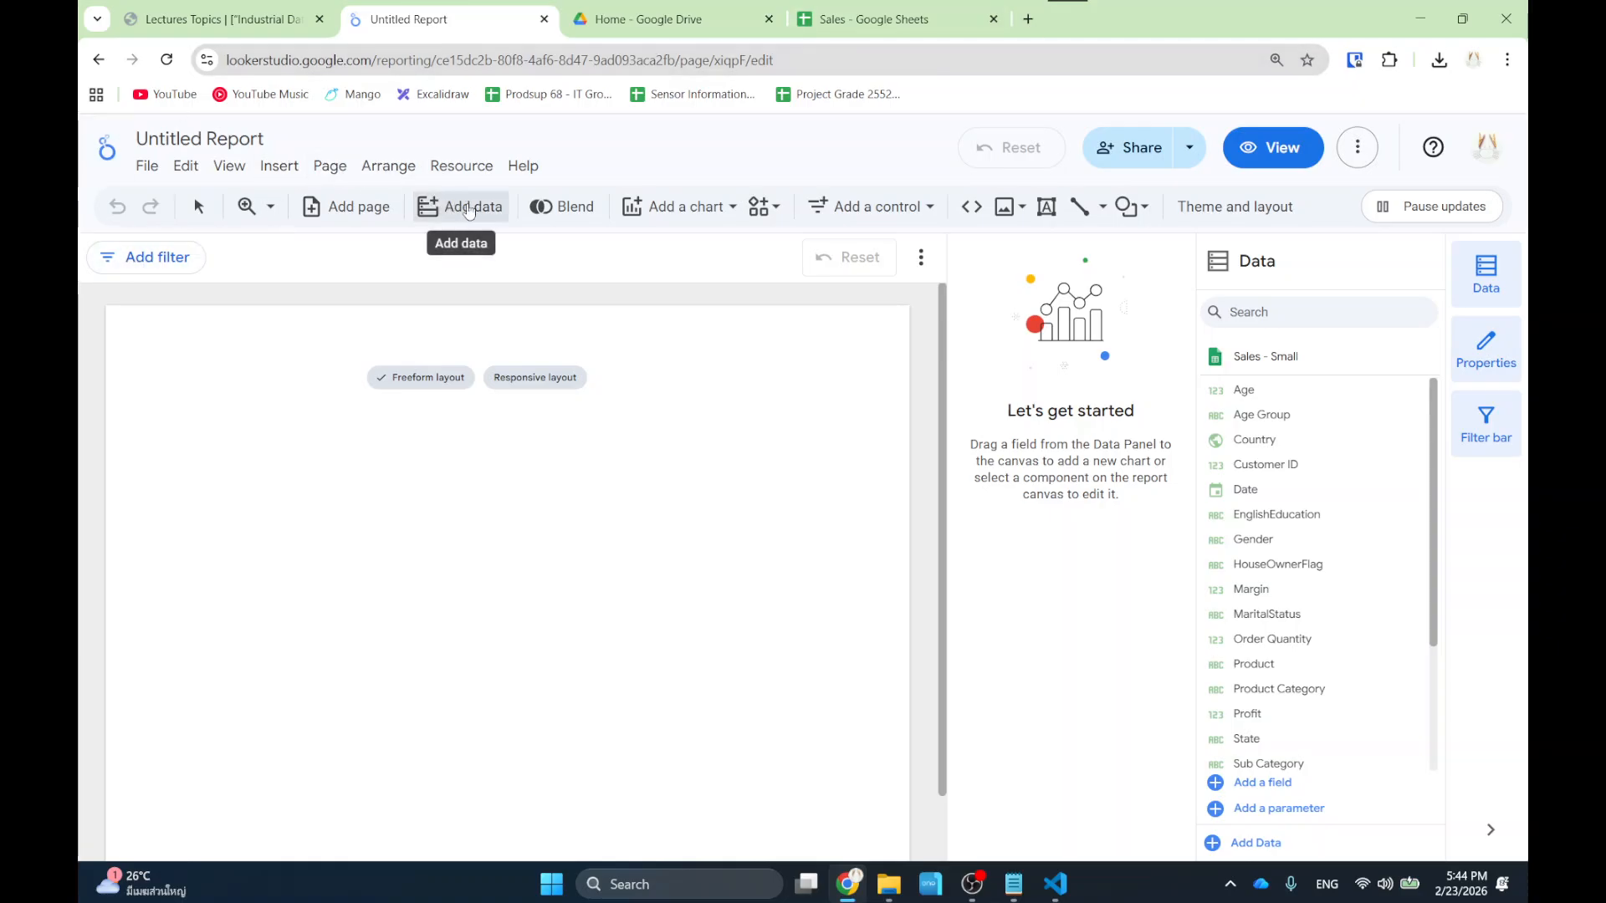
# Insert a total-style scorecard chart on the report canvas and move it near the page's upper-left corner.
pyautogui.click(670, 213)
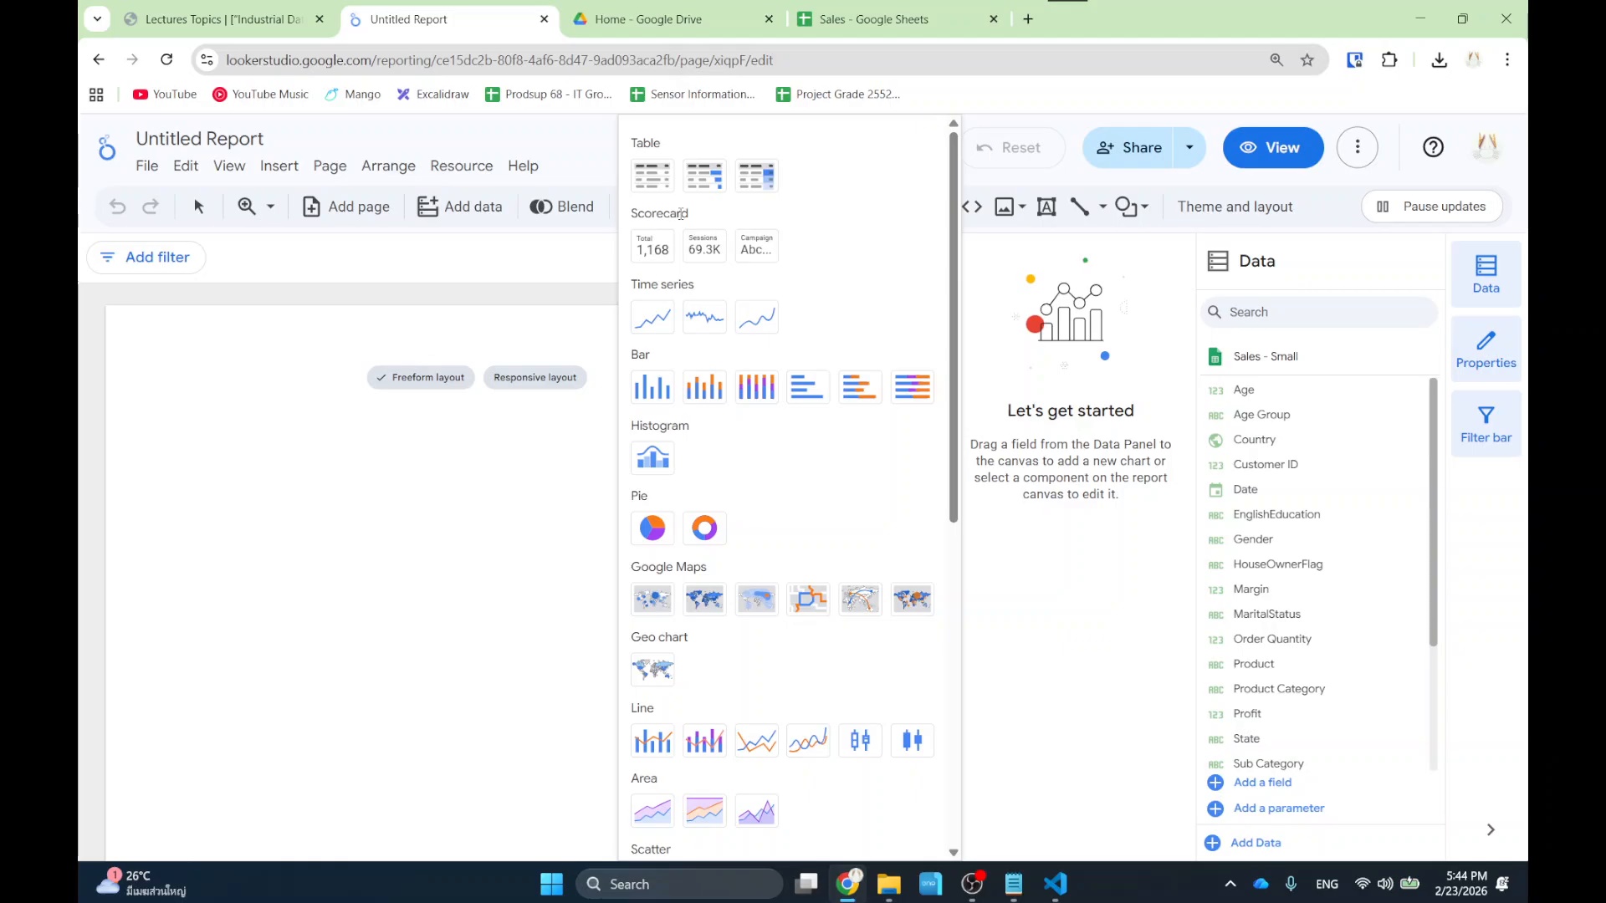
pyautogui.click(497, 542)
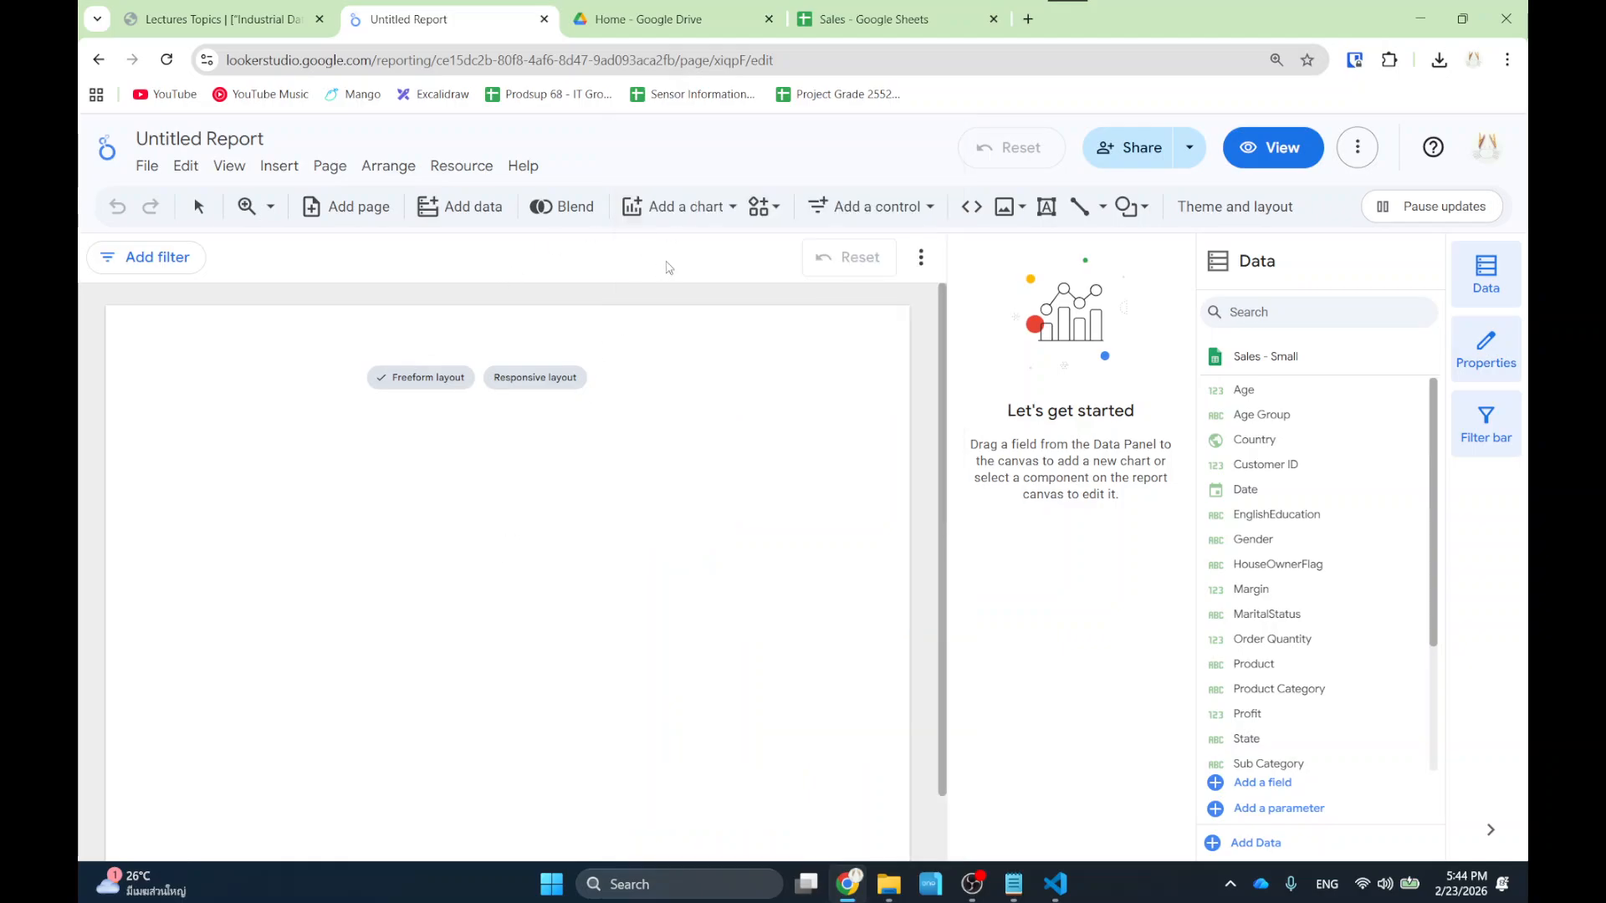
pyautogui.click(692, 214)
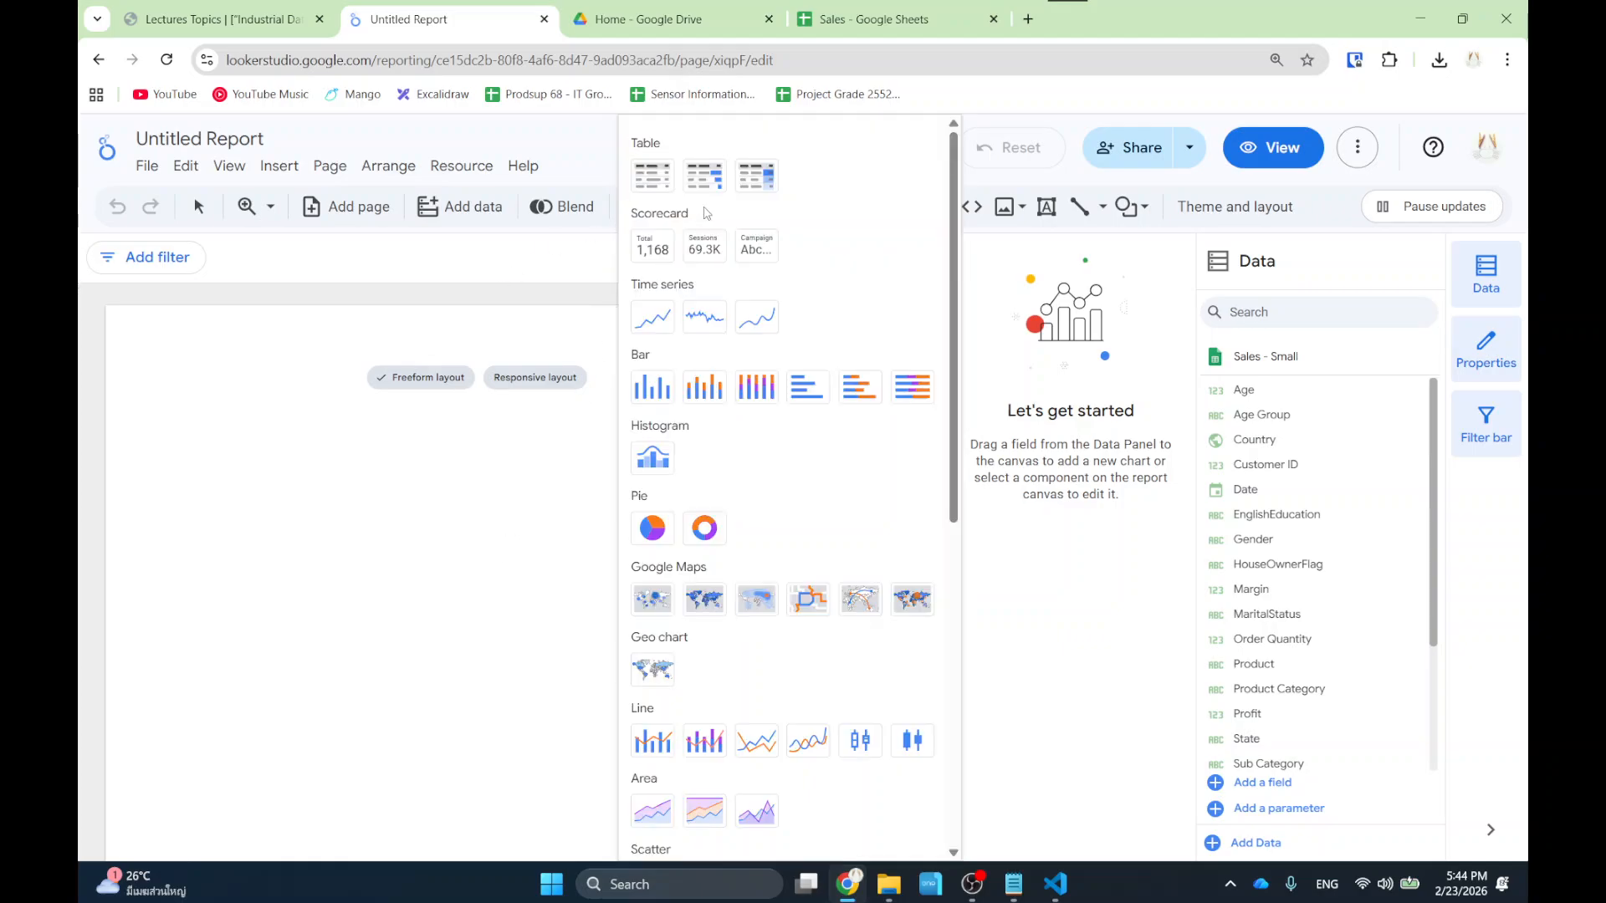
pyautogui.click(653, 248)
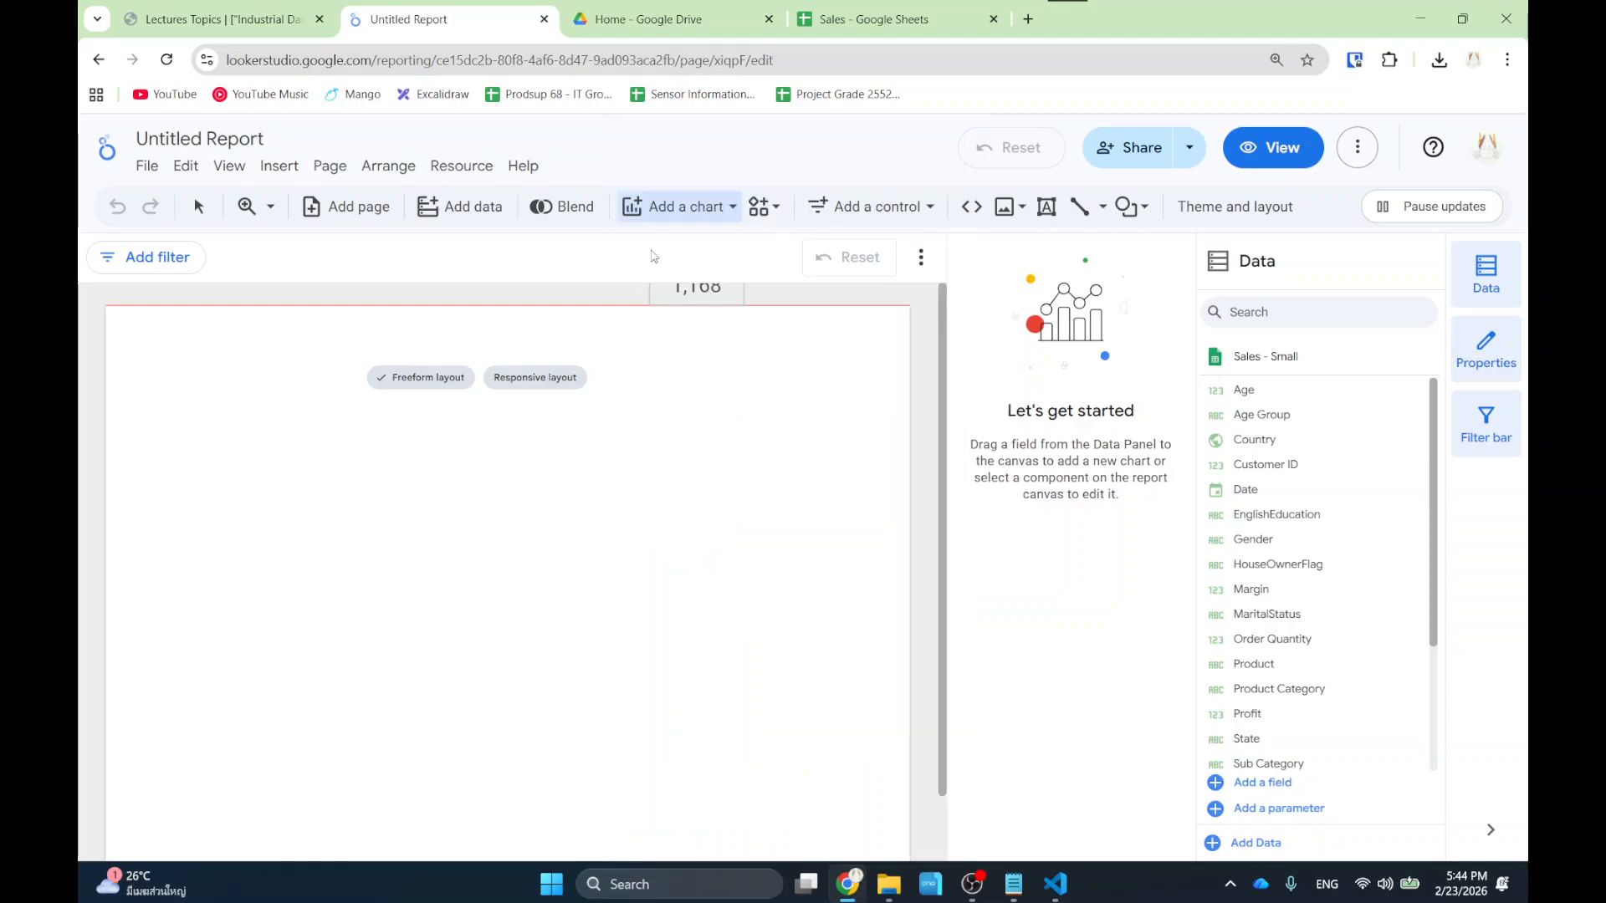
pyautogui.moveTo(303, 436); pyautogui.dragTo(405, 505)
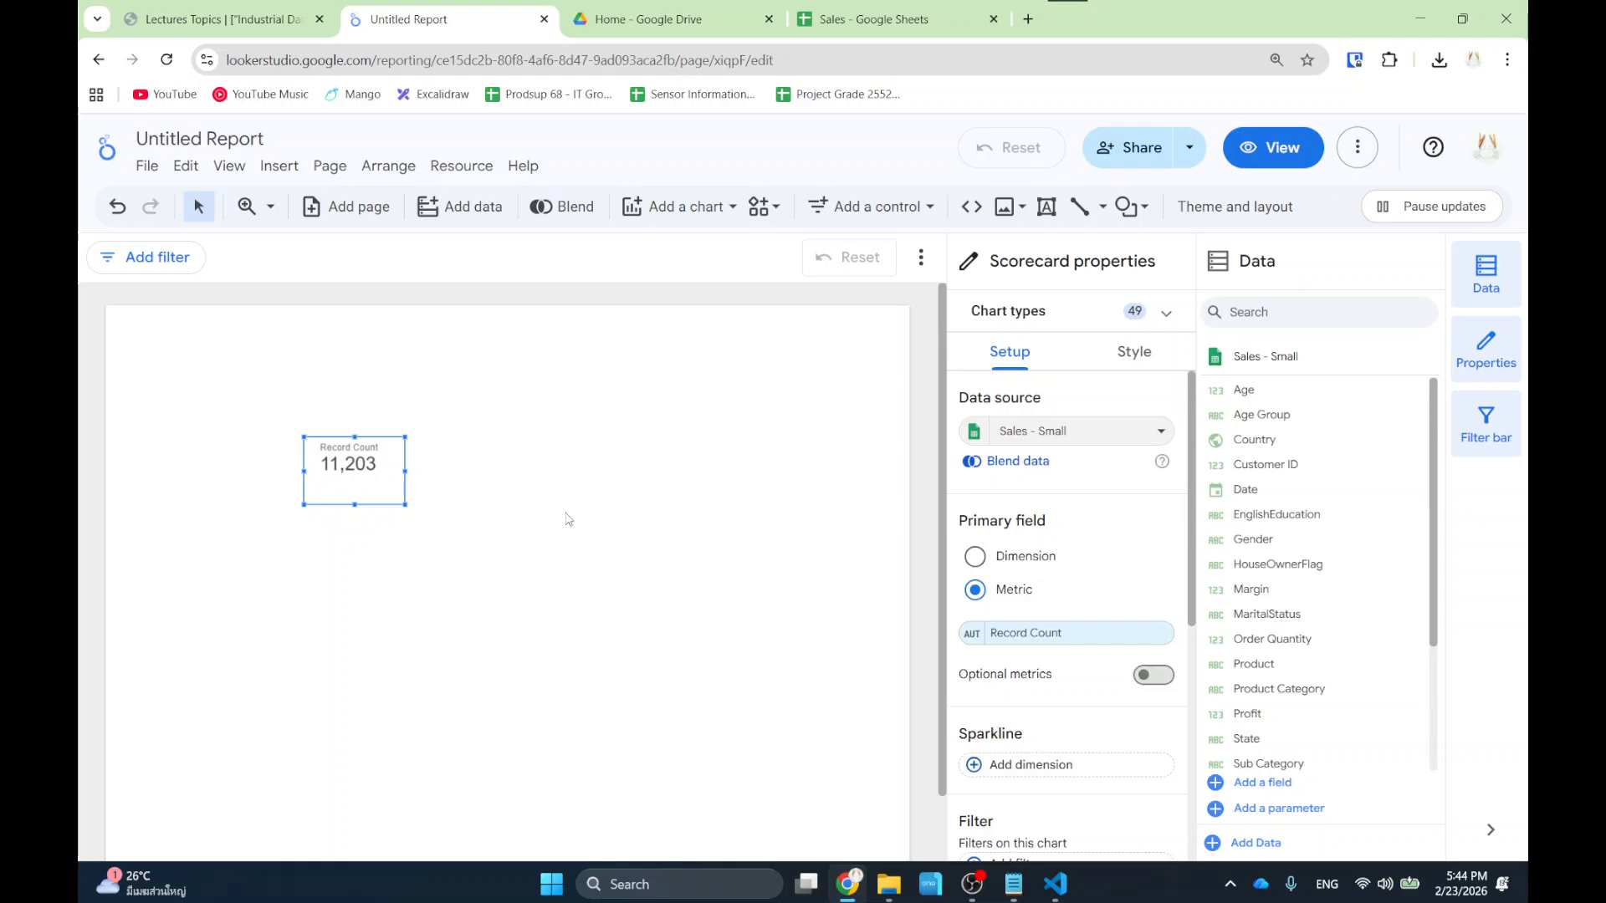
pyautogui.moveTo(368, 468); pyautogui.dragTo(295, 395)
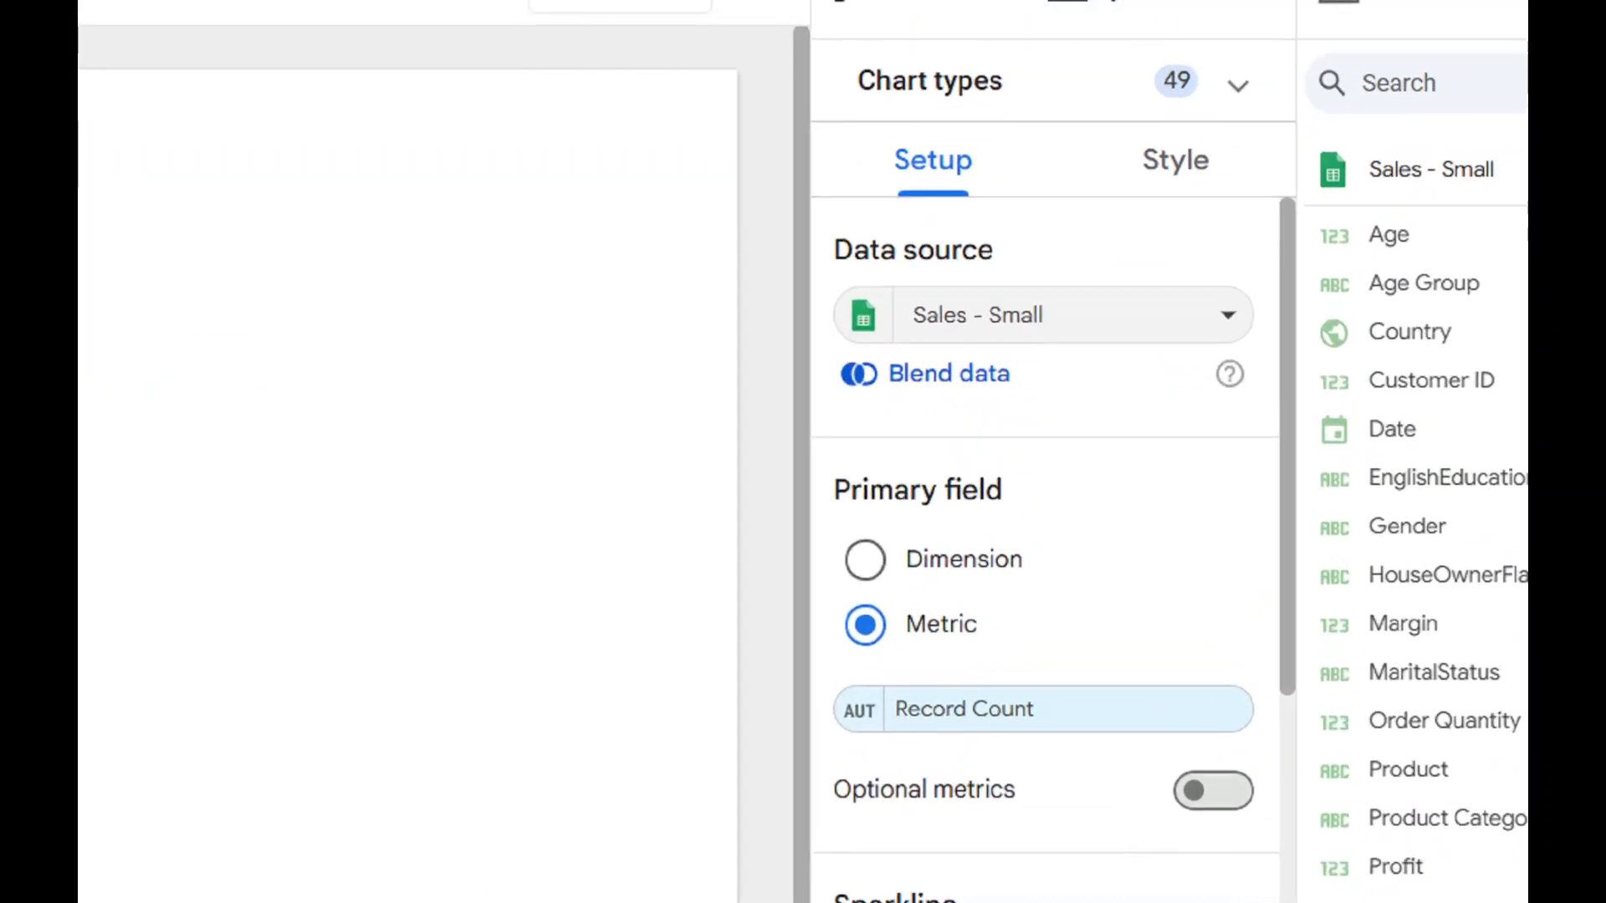
# Change the scorecard's primary metric from the default to the Age field.
pyautogui.moveTo(799, 694)
pyautogui.mouseDown()
pyautogui.moveTo(794, 761)
pyautogui.moveTo(1171, 749)
pyautogui.moveTo(1003, 650)
pyautogui.moveTo(804, 707)
pyautogui.mouseUp()
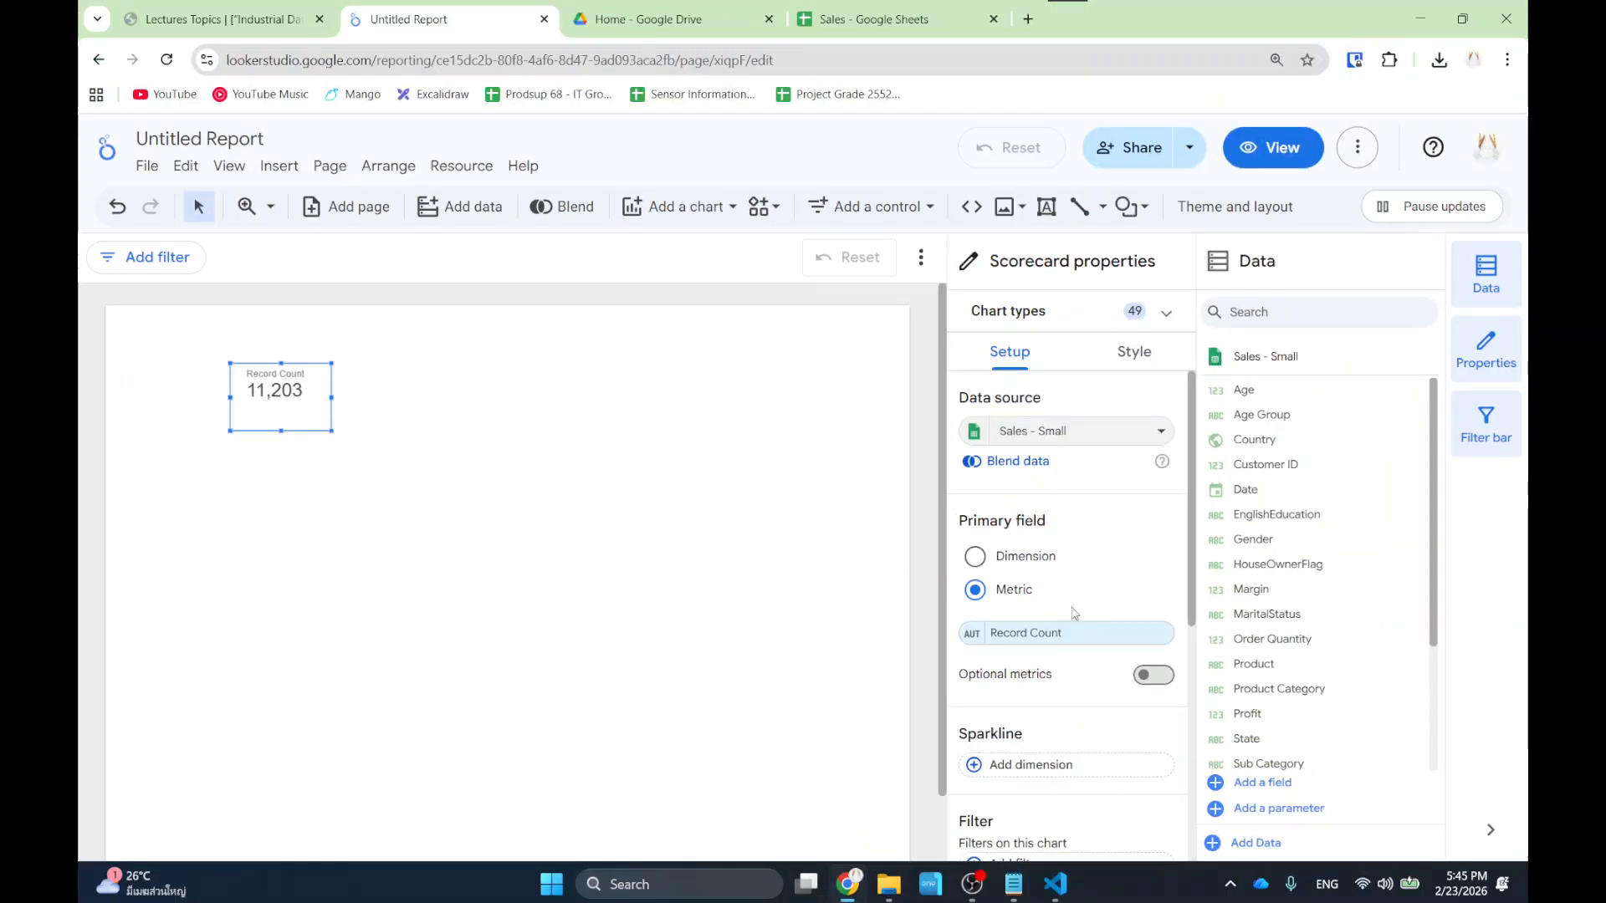
pyautogui.scroll(-5, 1045, 678)
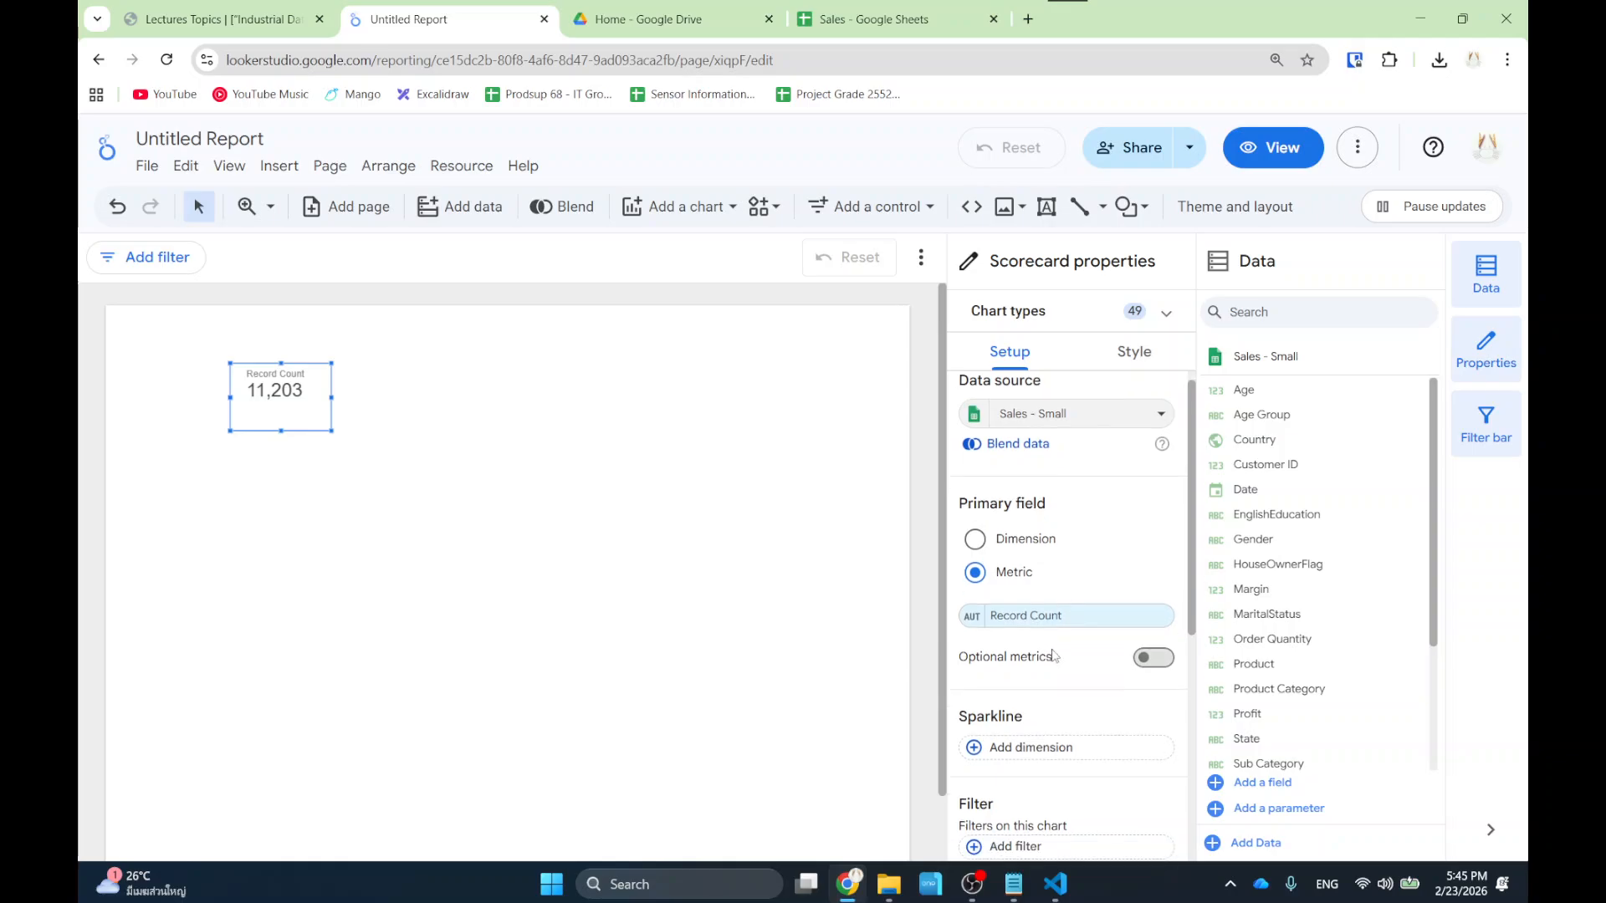
pyautogui.scroll(3, 1046, 678)
pyautogui.click(1046, 538)
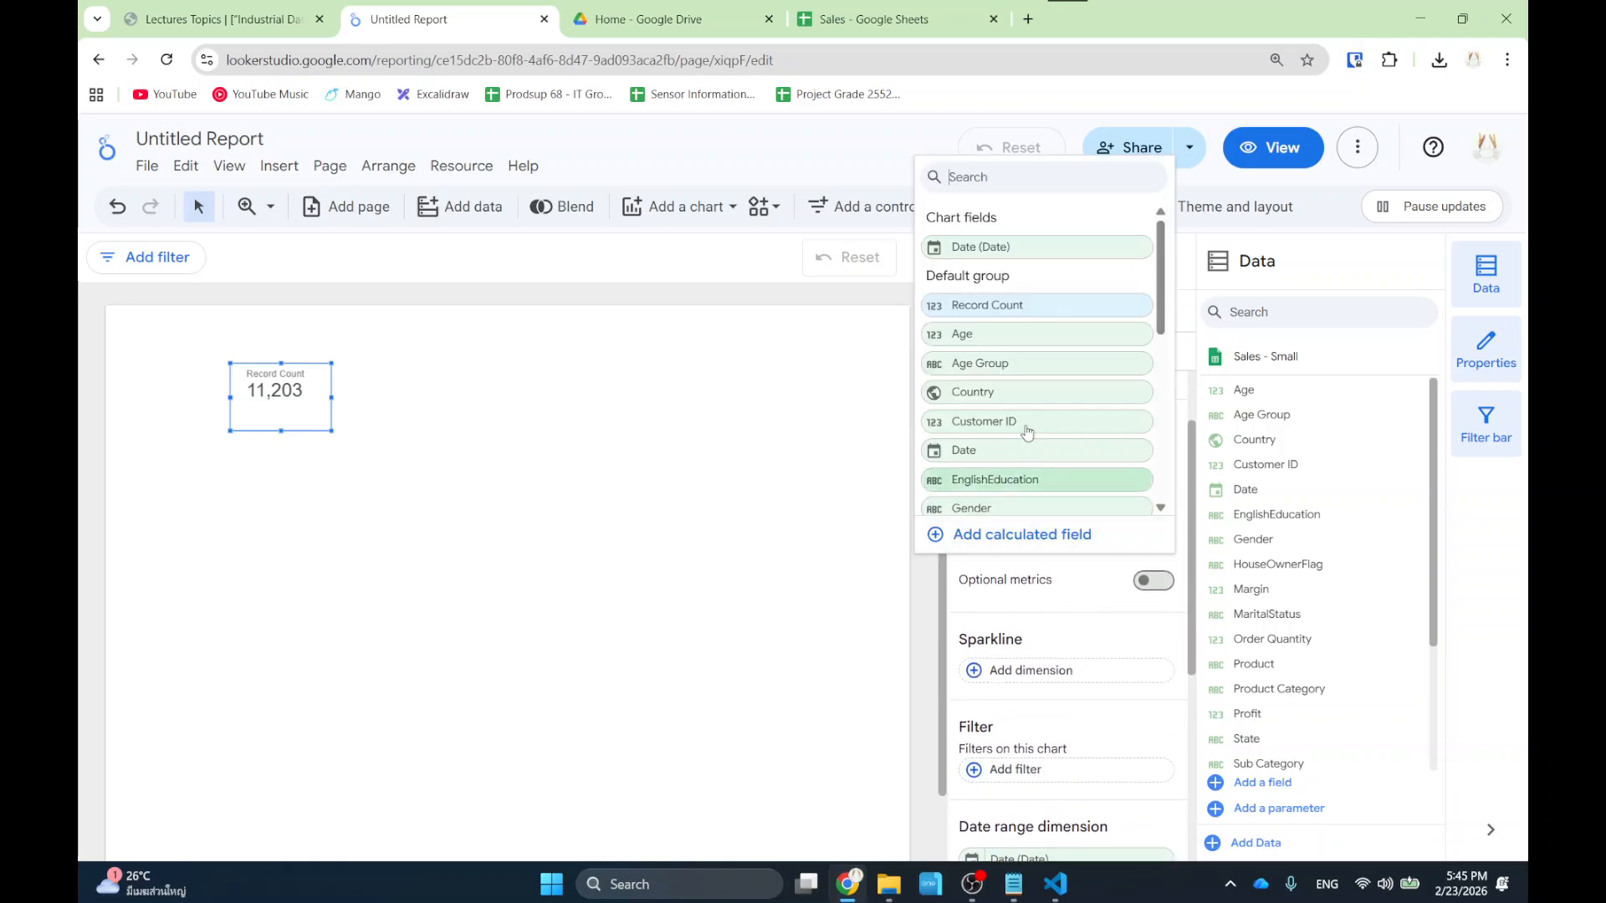
pyautogui.click(1004, 339)
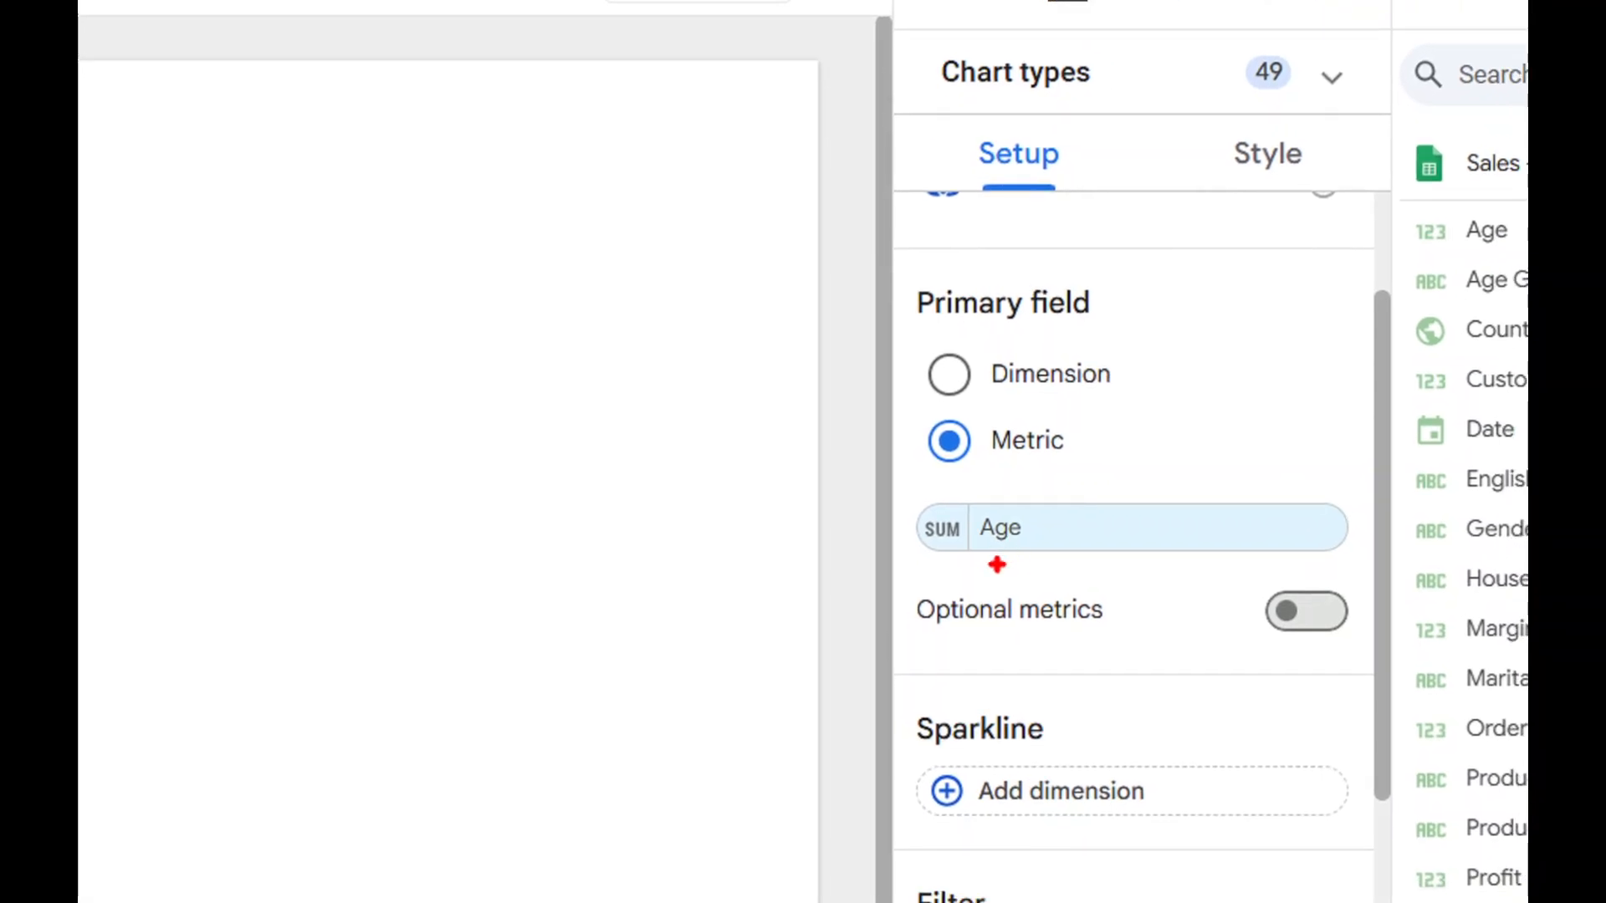
# Set the aggregation of the scorecard's Age metric to Average.
pyautogui.moveTo(940, 577)
pyautogui.mouseDown()
pyautogui.moveTo(964, 459)
pyautogui.moveTo(945, 579)
pyautogui.mouseUp()
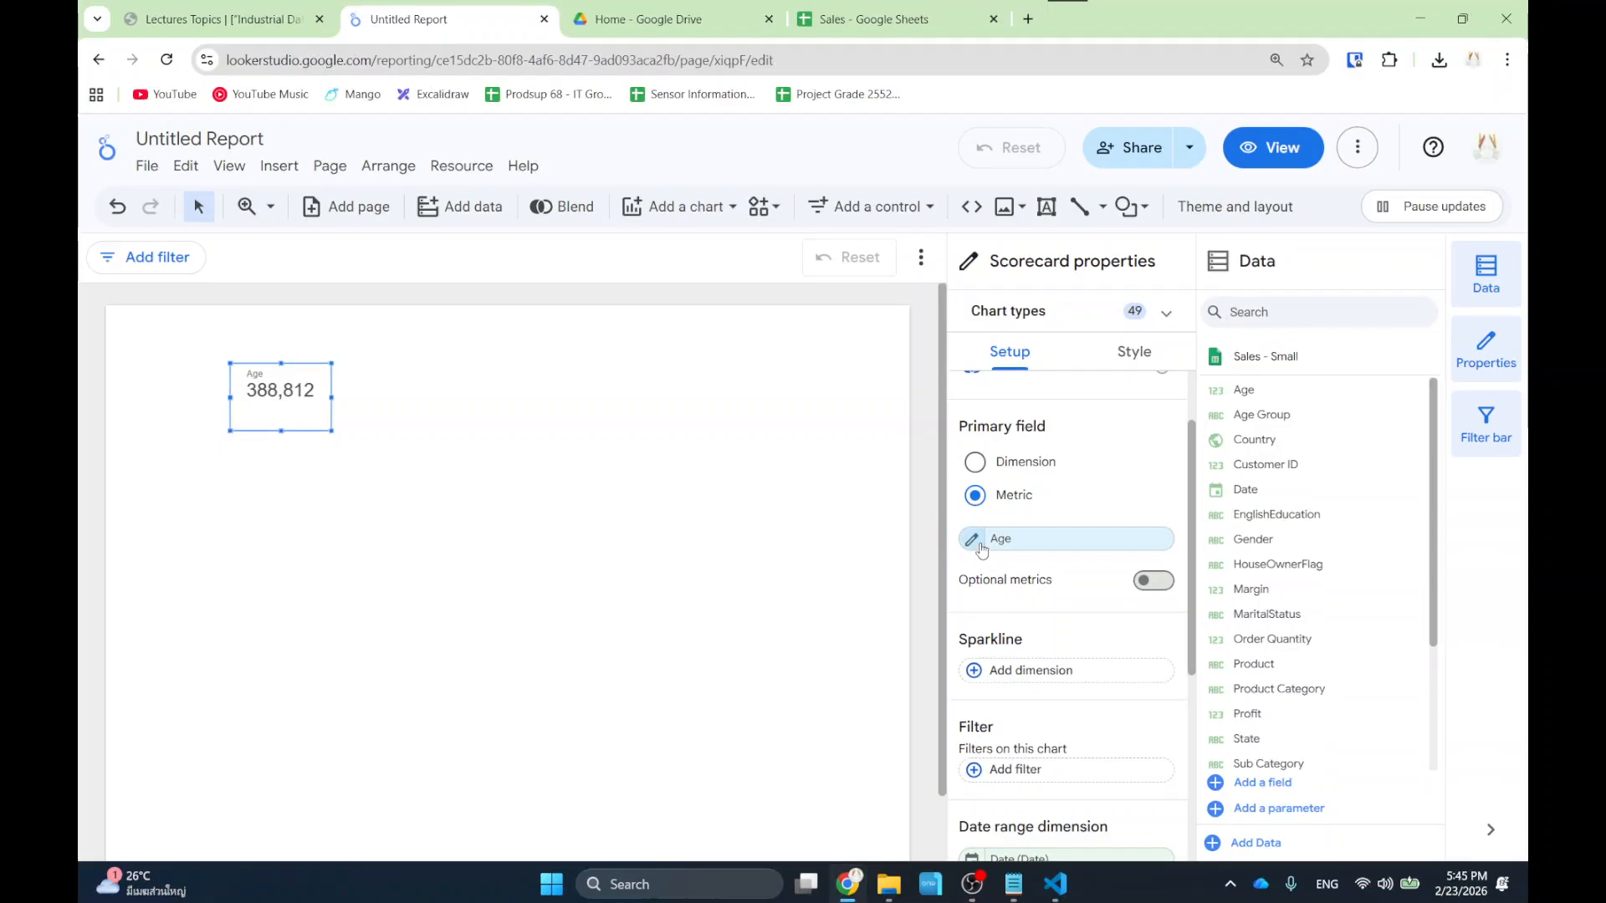
pyautogui.click(950, 529)
pyautogui.click(880, 399)
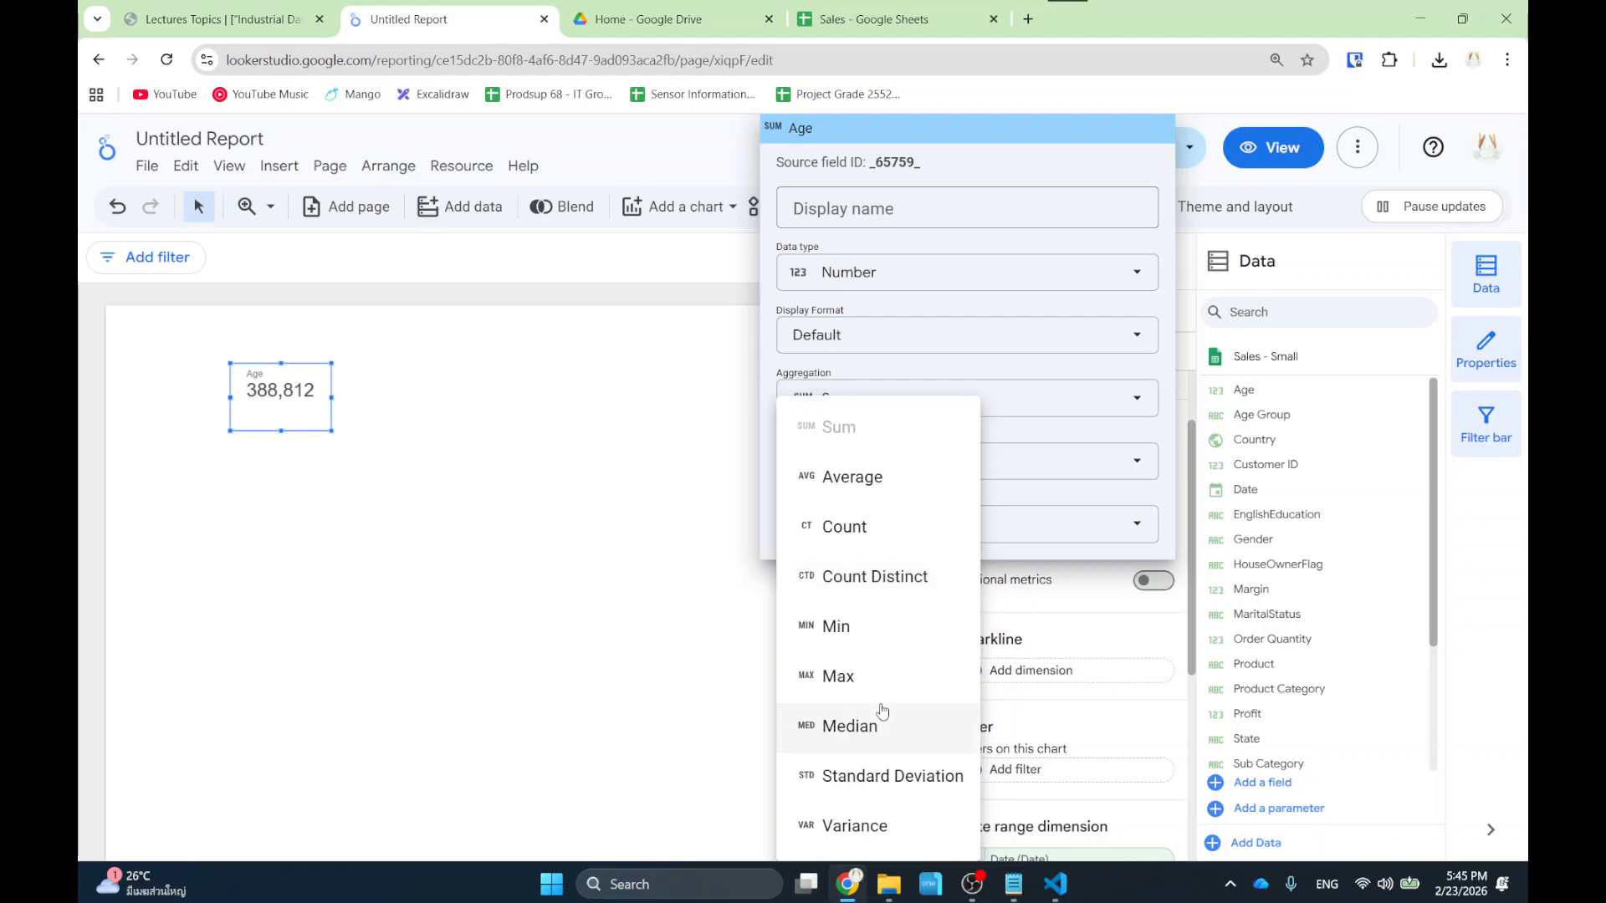
pyautogui.click(868, 479)
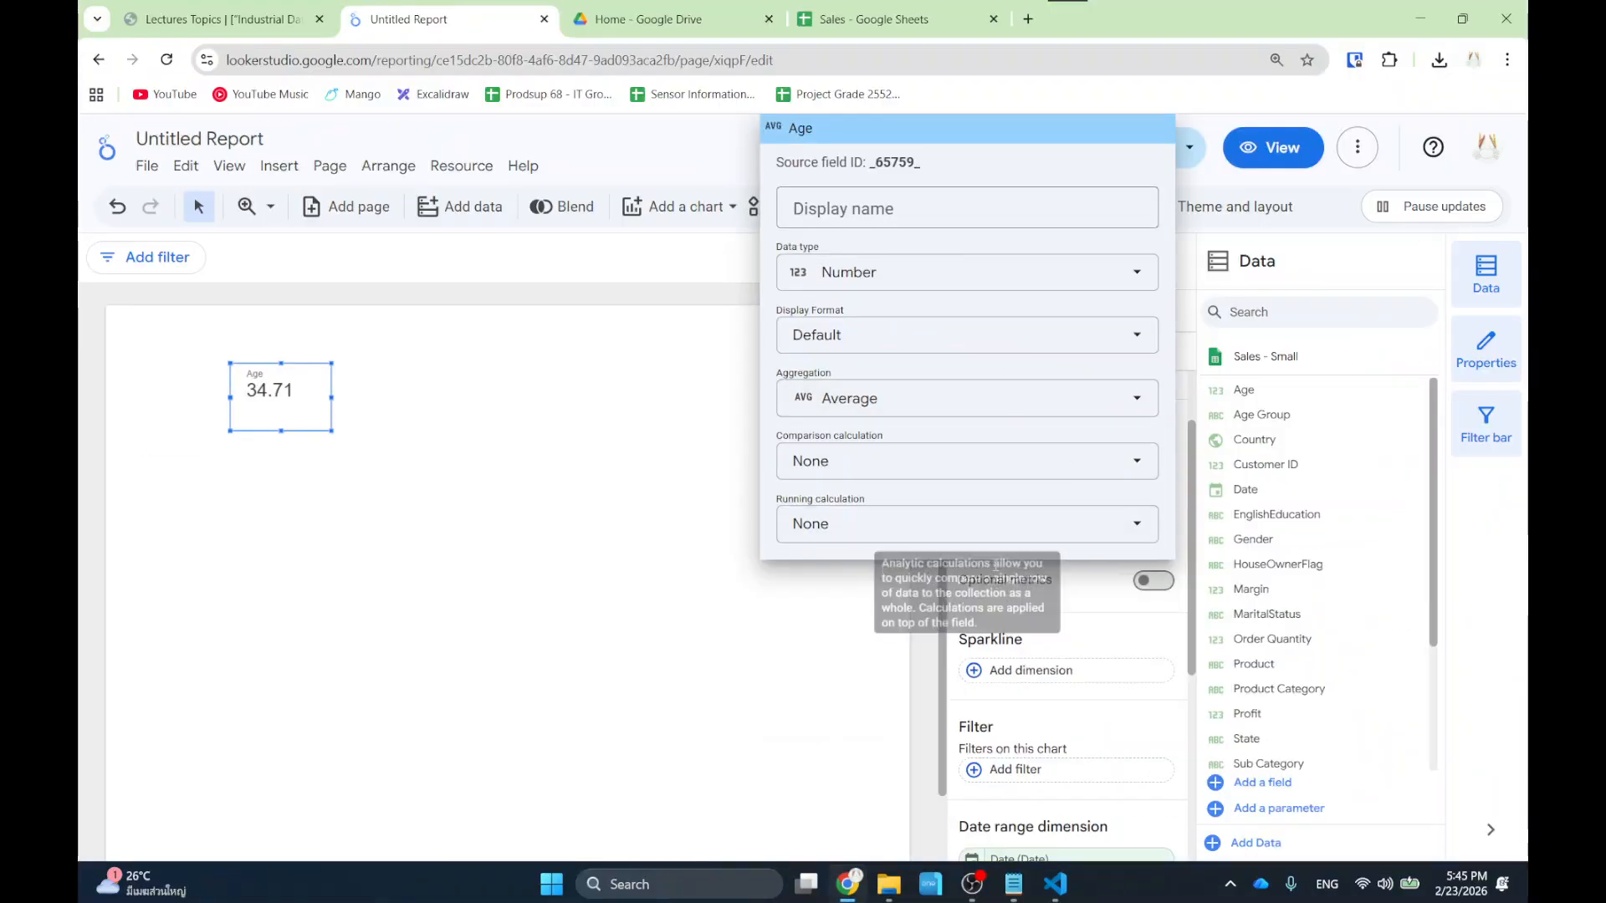
pyautogui.tripleClick(969, 160)
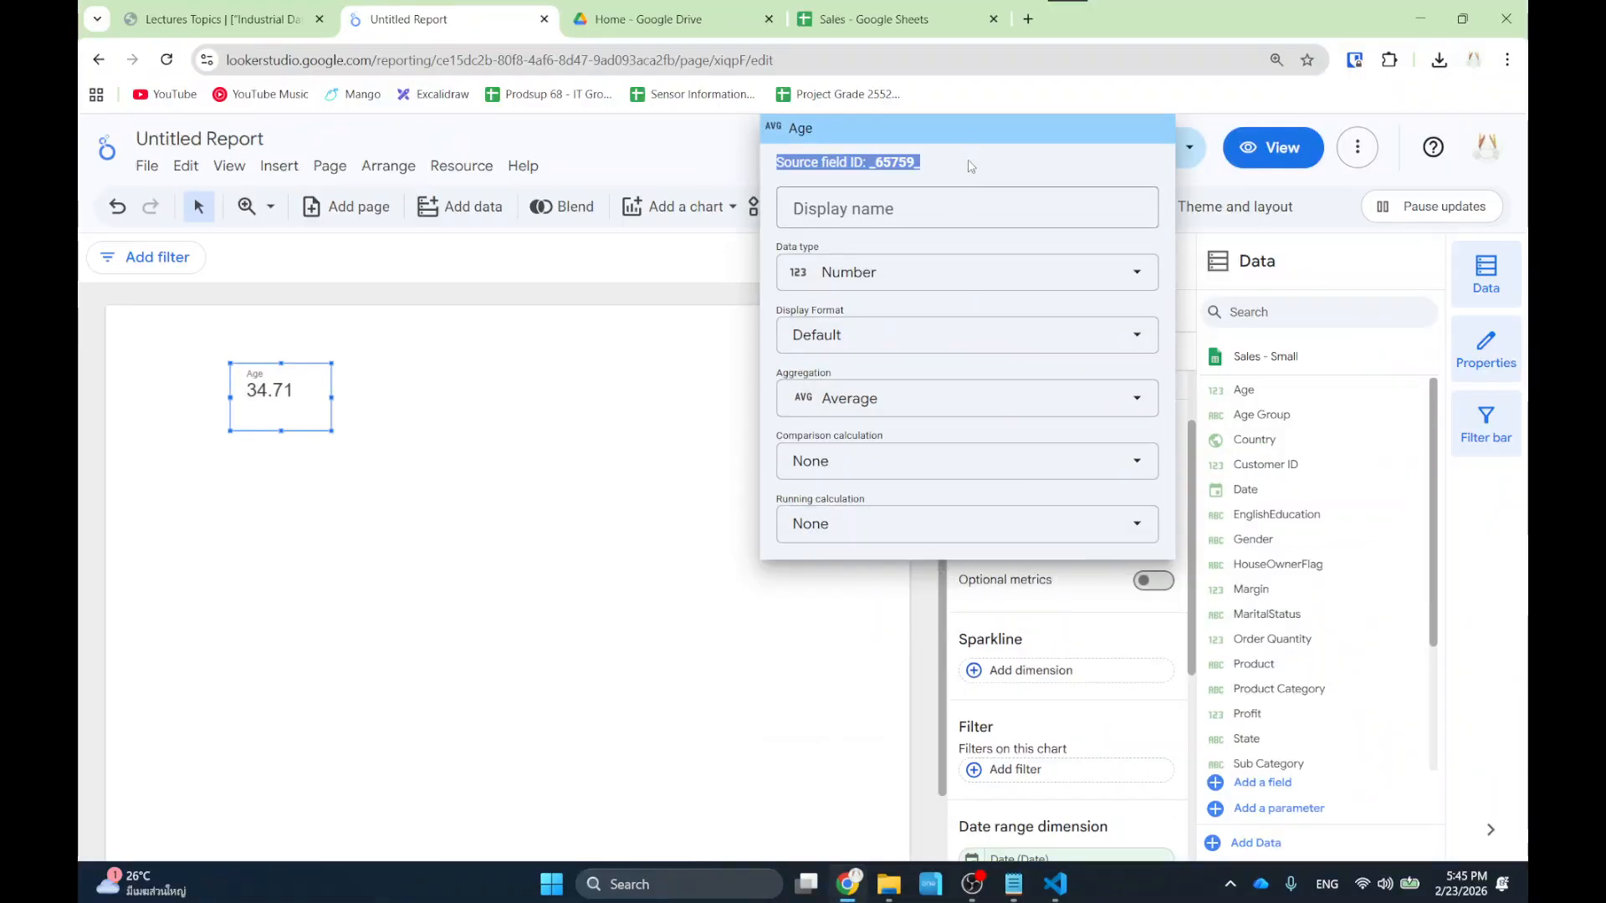
pyautogui.click(1160, 597)
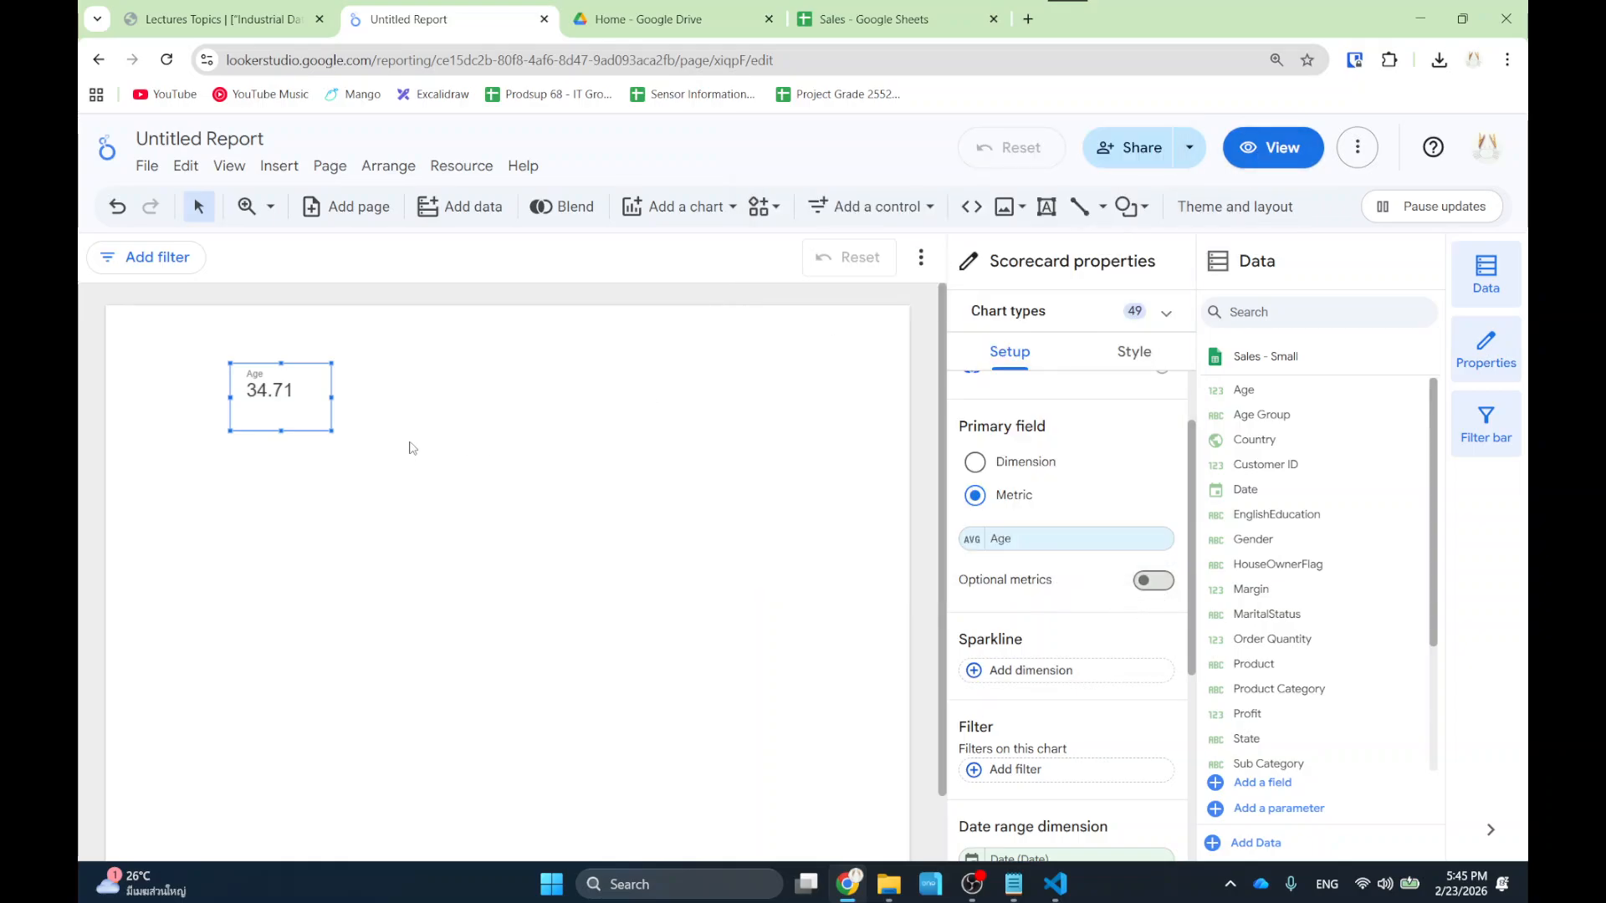
pyautogui.moveTo(187, 332); pyautogui.dragTo(369, 481)
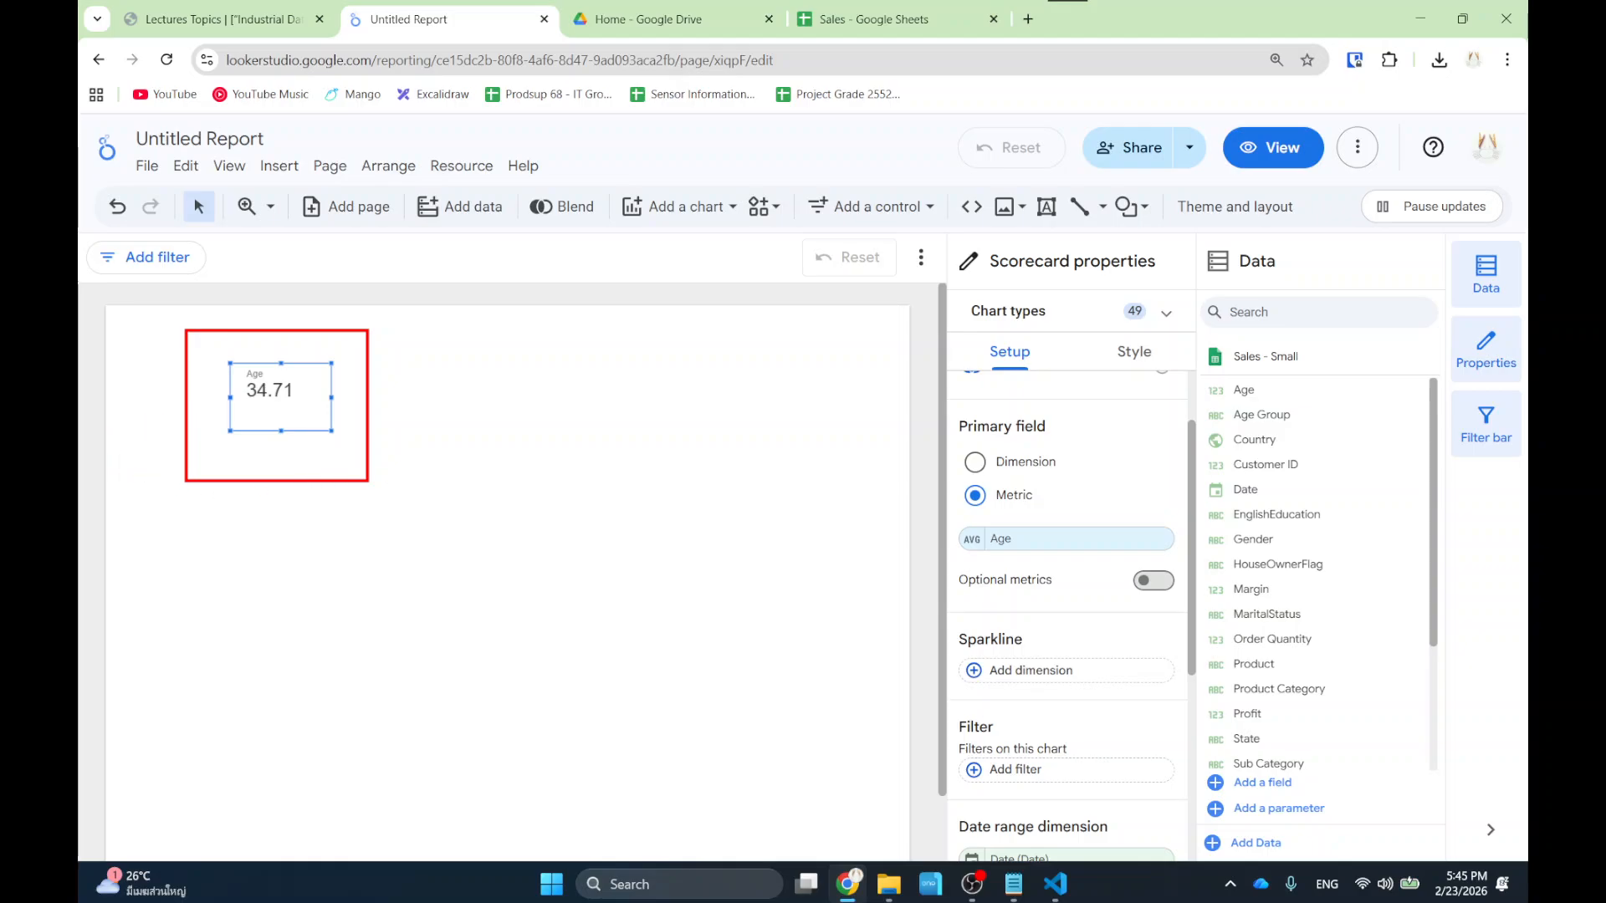
pyautogui.click(536, 432)
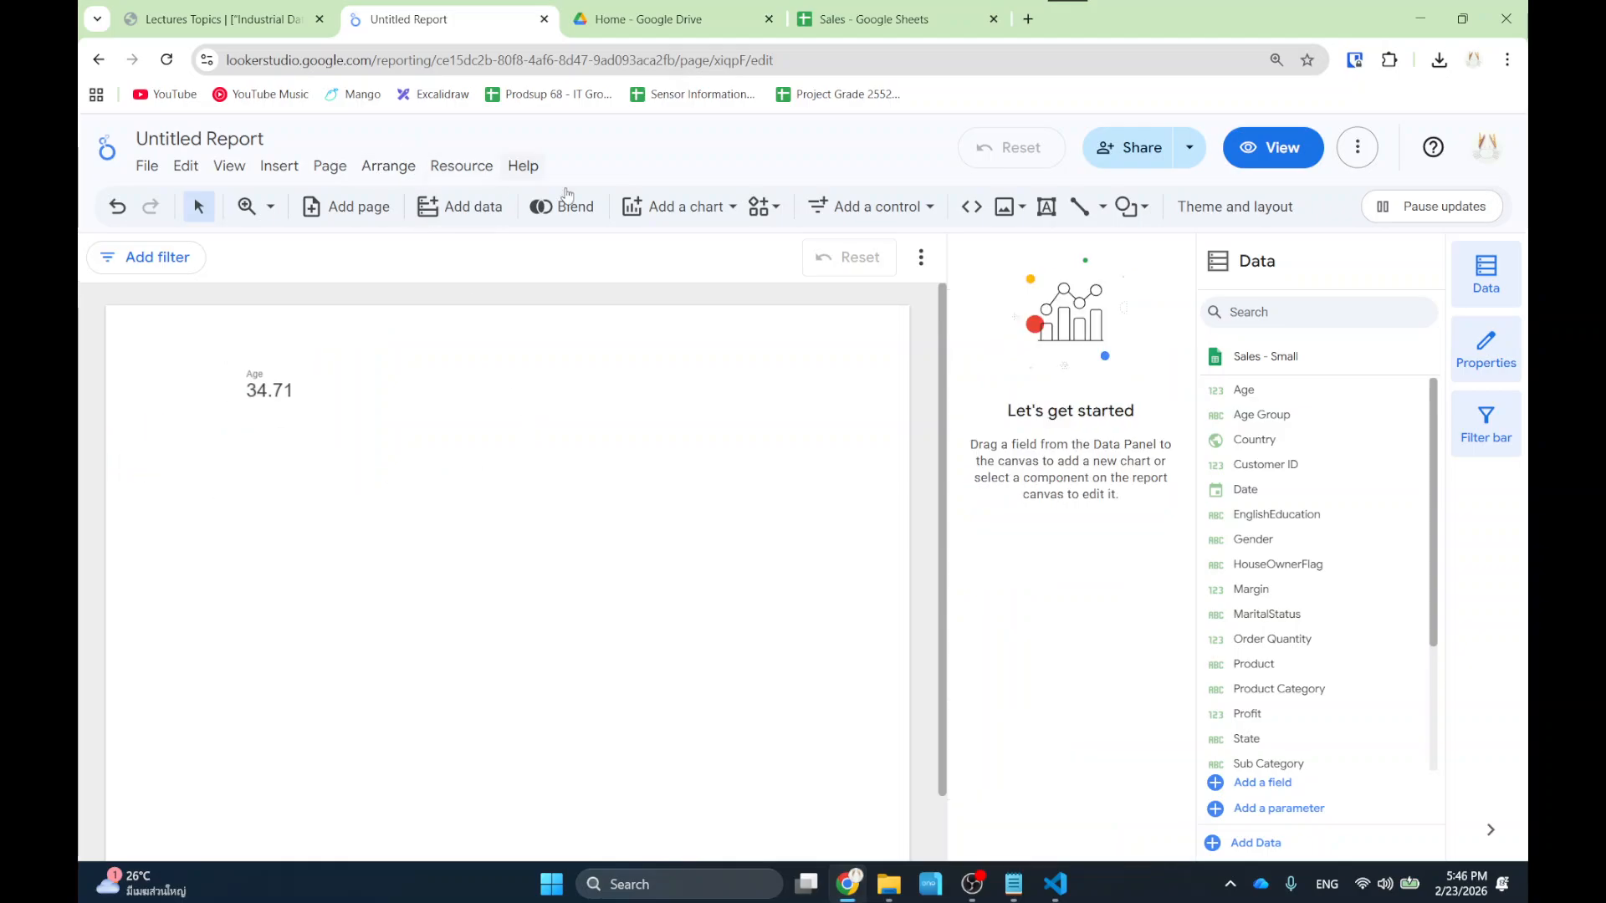
# Insert a second total-style scorecard beside the Age scorecard and set its metric to Total Revenue.
pyautogui.click(716, 205)
pyautogui.click(646, 242)
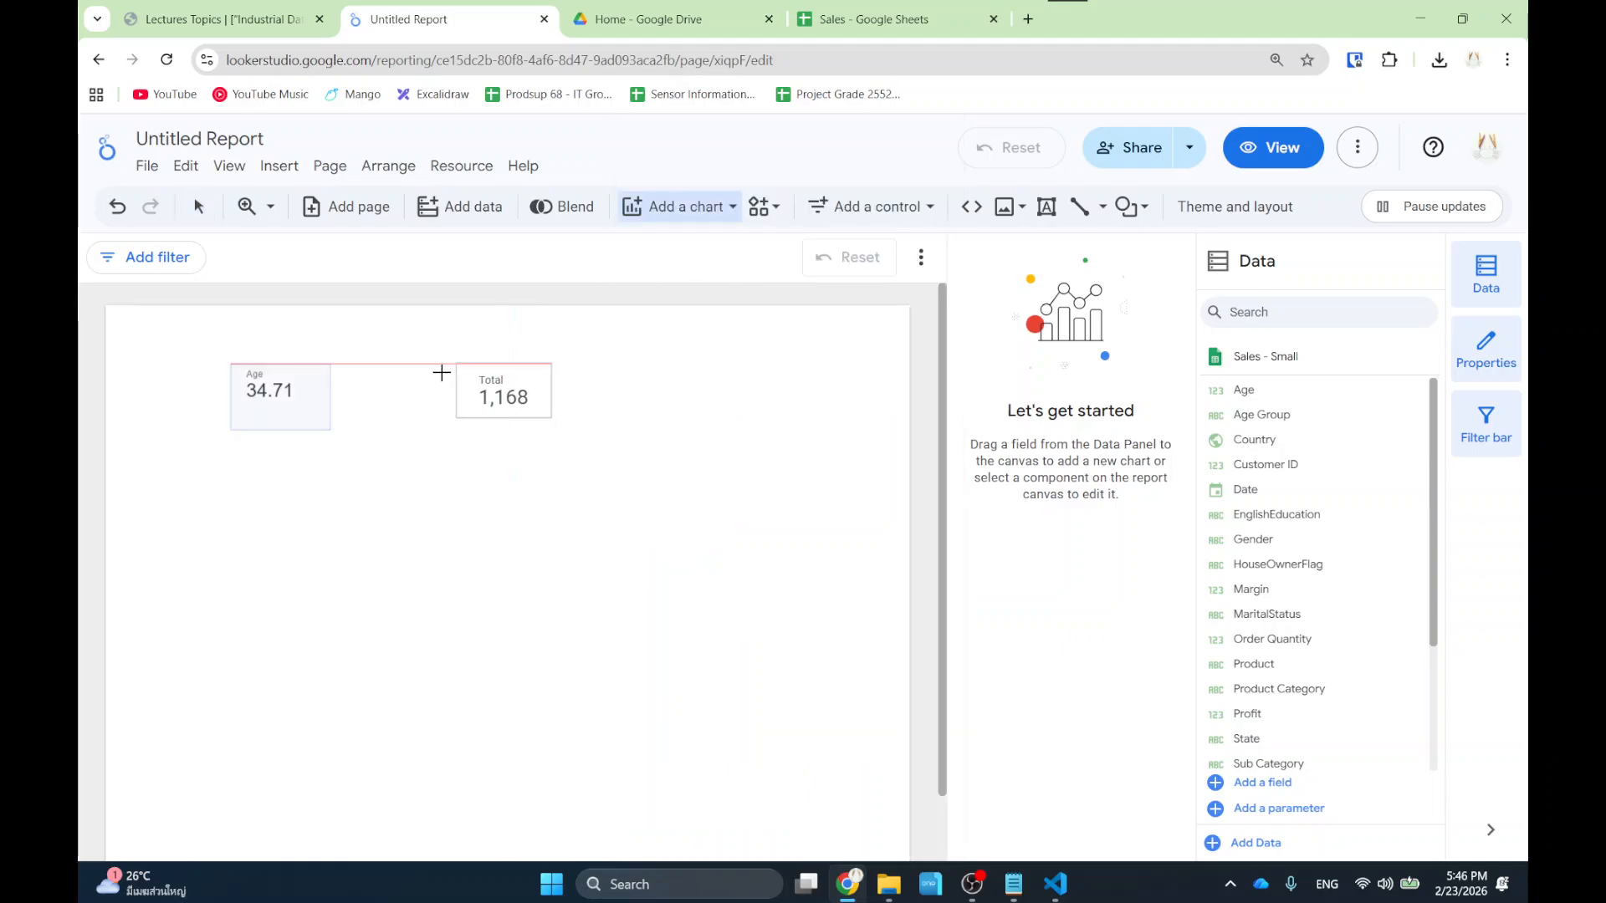
pyautogui.click(380, 373)
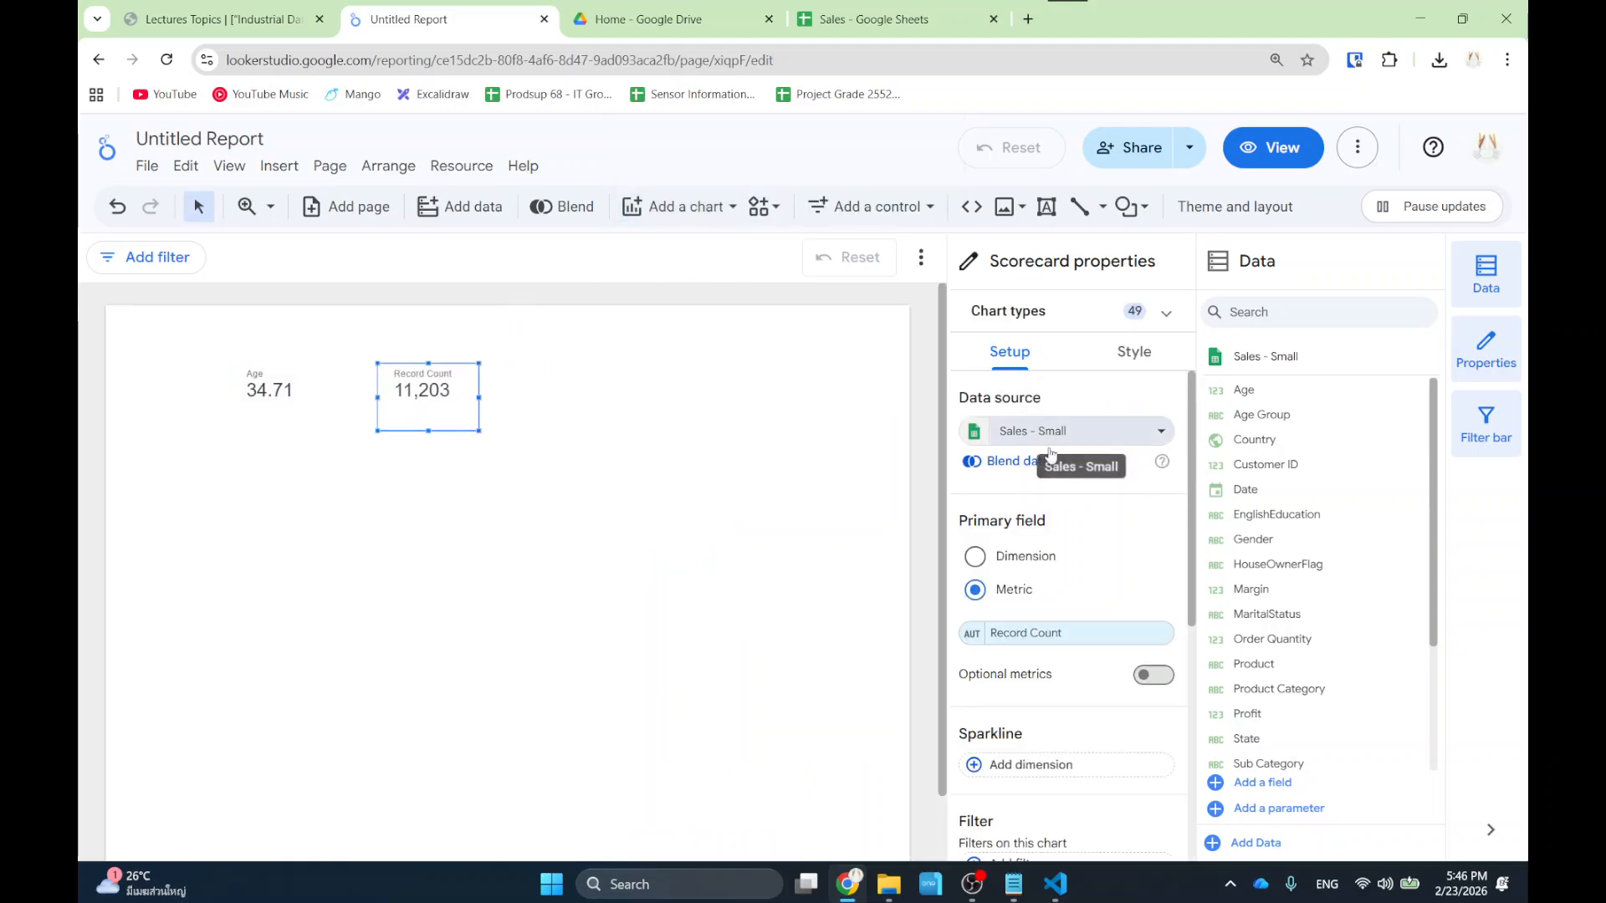
pyautogui.click(1025, 634)
pyautogui.scroll(-5, 1037, 502)
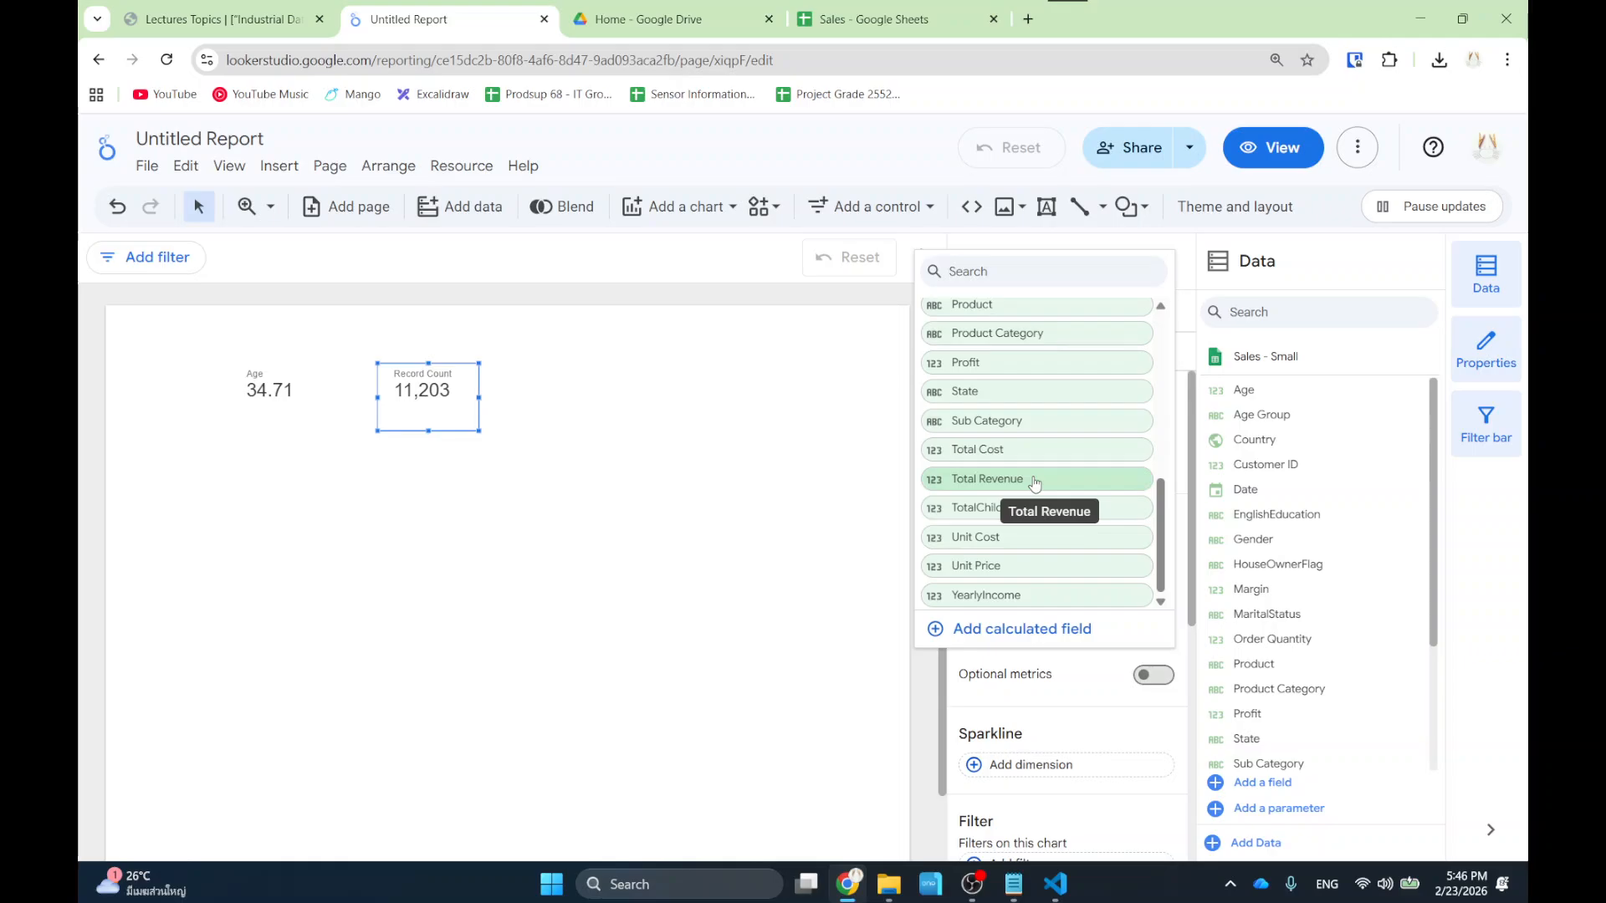
pyautogui.click(1035, 482)
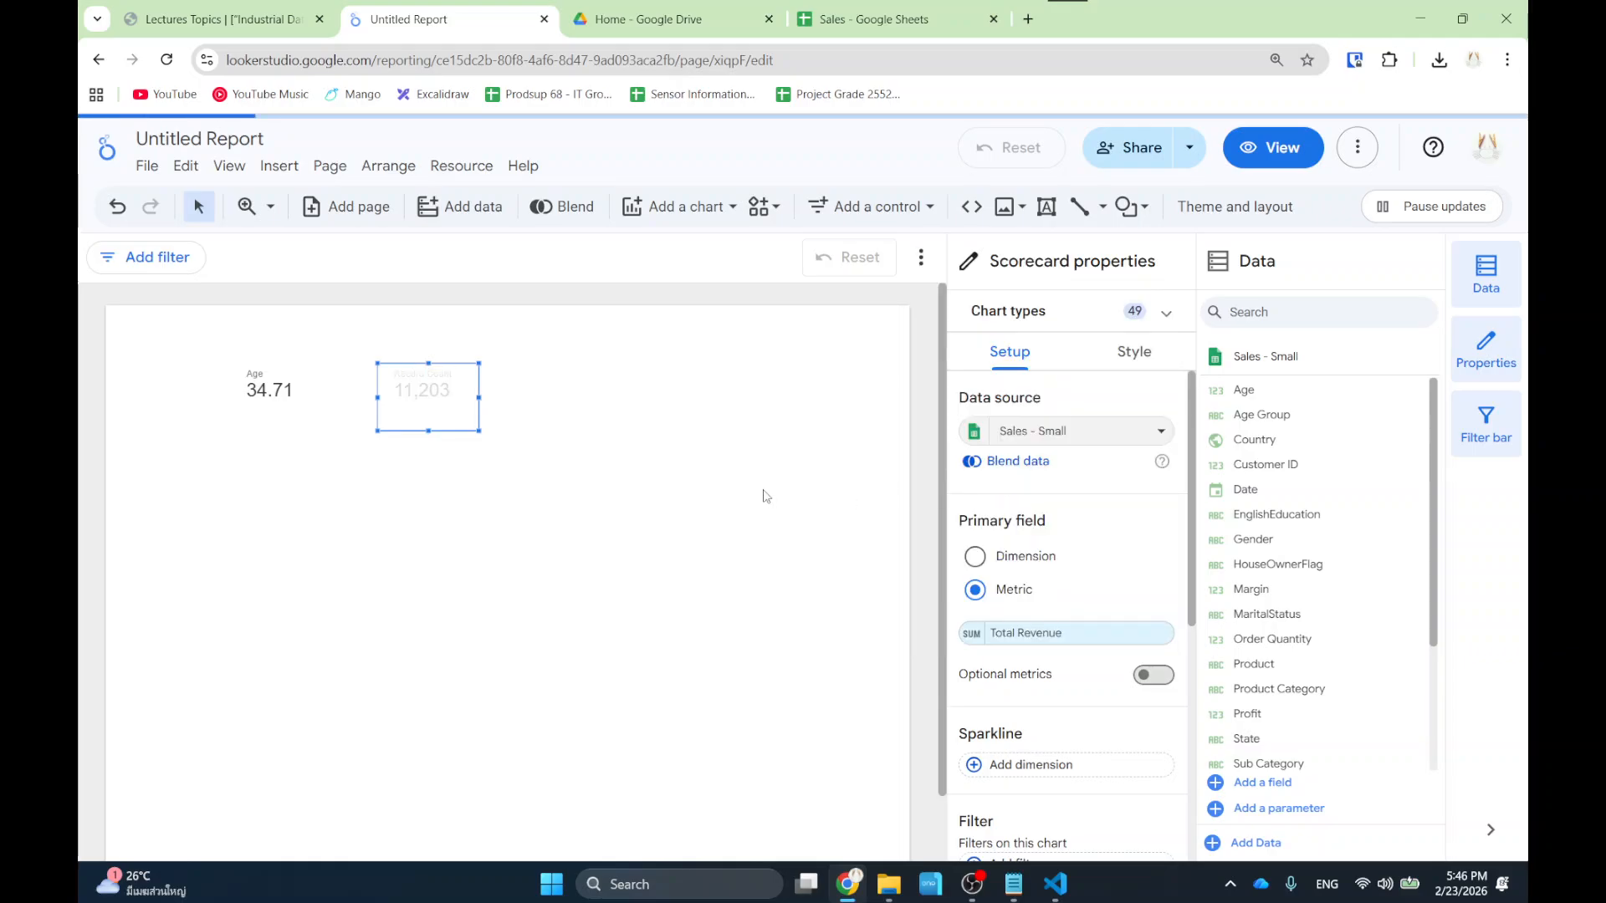
# Shift the Total Revenue scorecard slightly away from the Age scorecard and widen its frame.
pyautogui.click(615, 494)
pyautogui.click(473, 397)
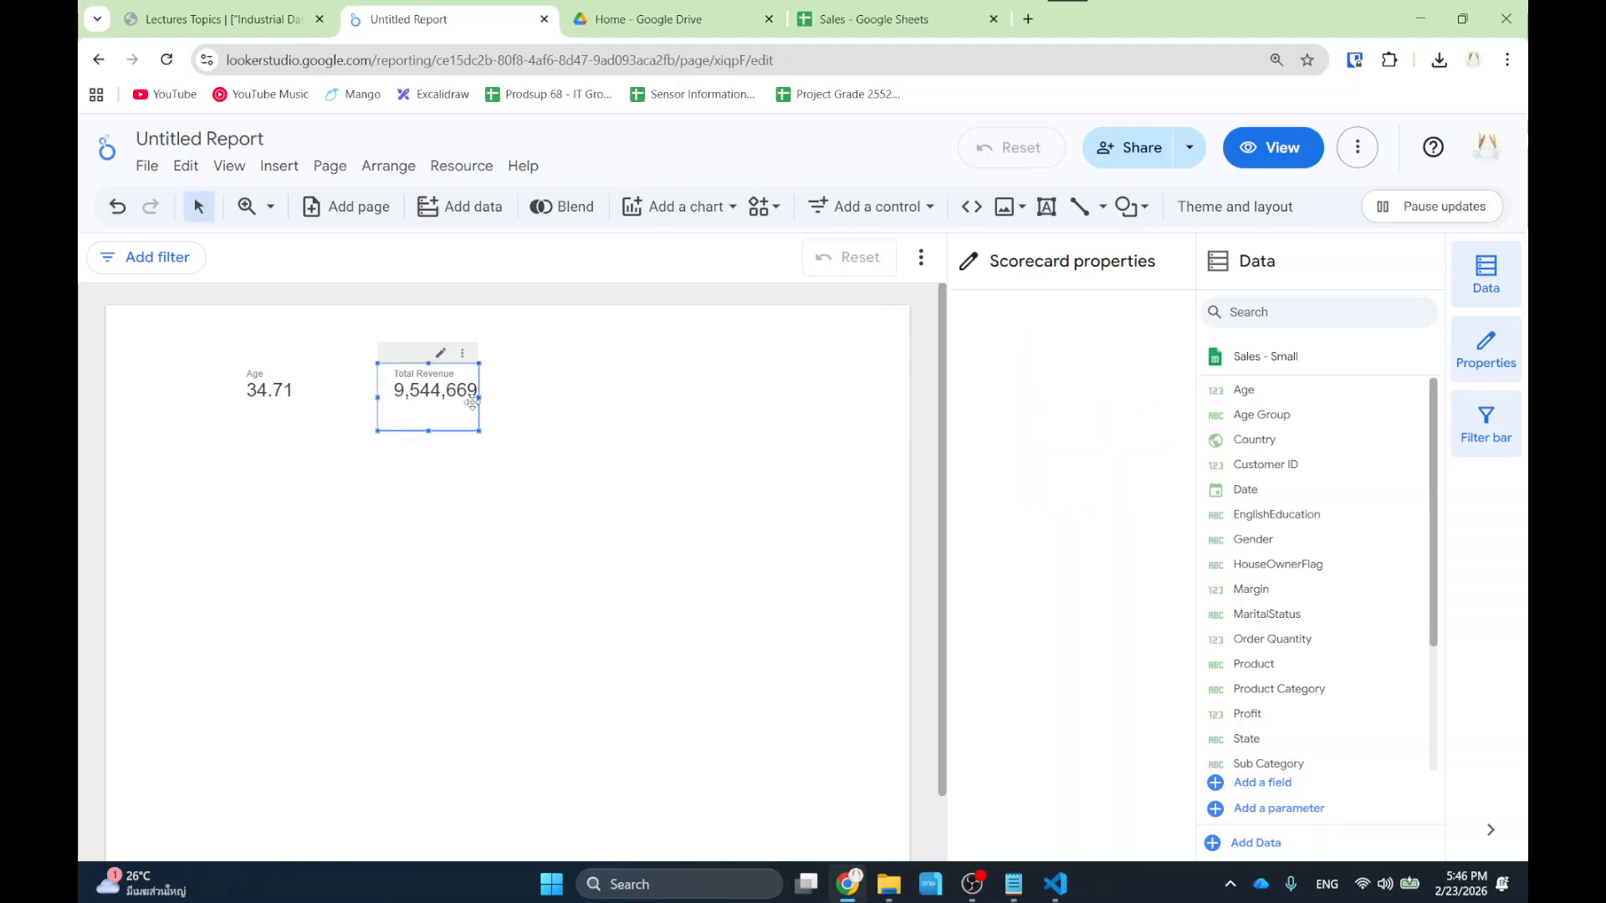
pyautogui.moveTo(477, 395); pyautogui.dragTo(489, 396)
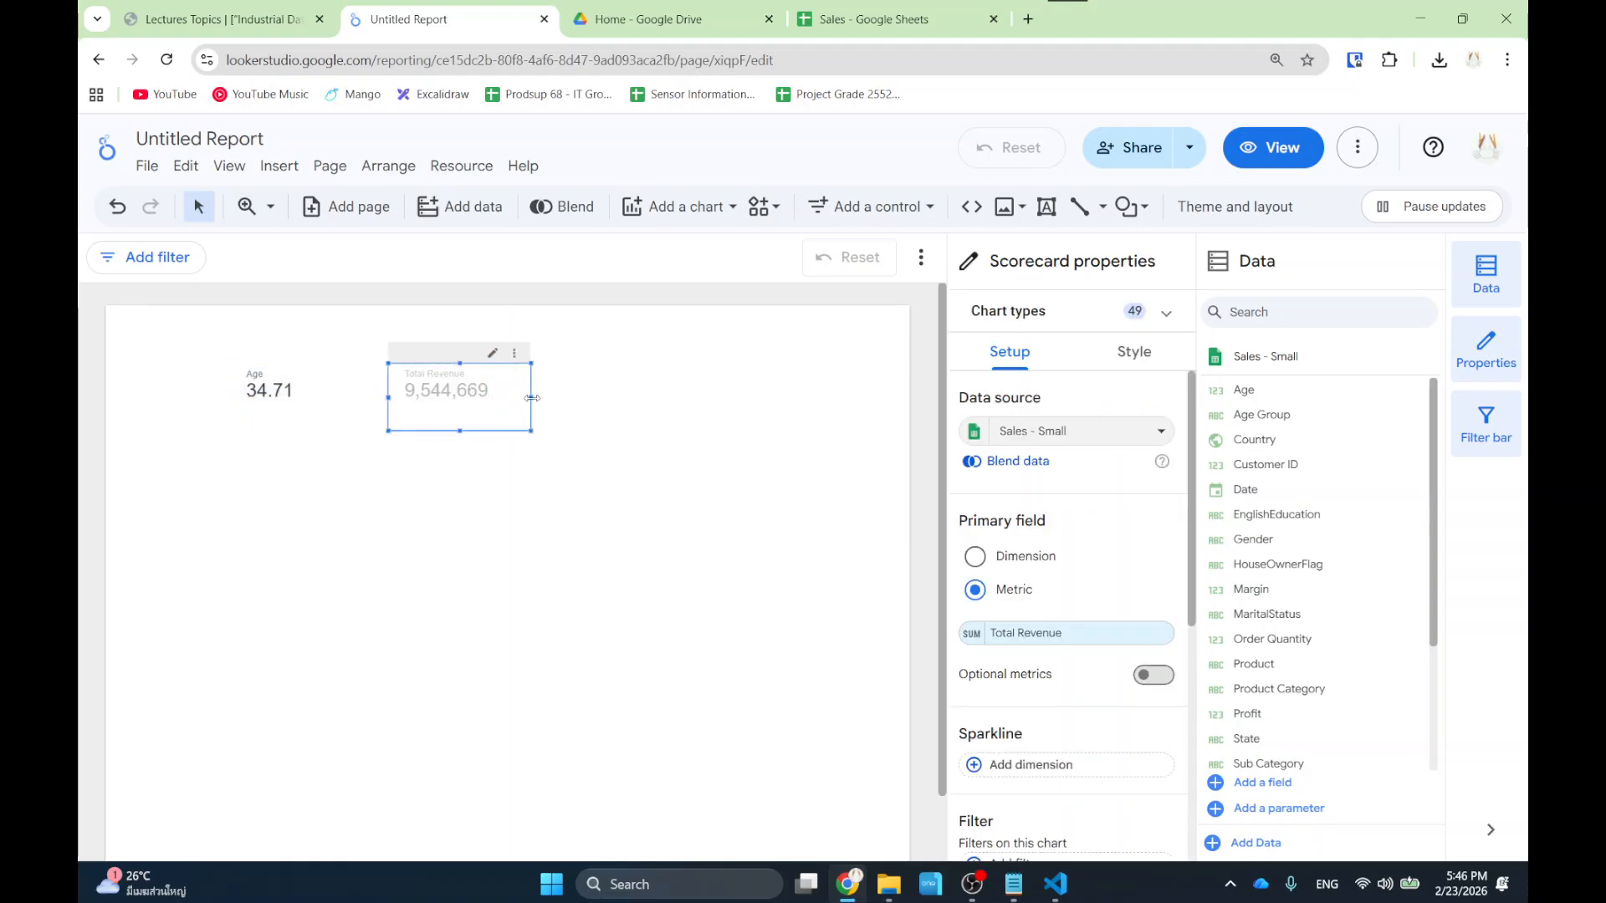
pyautogui.click(535, 507)
pyautogui.hotkey('ctrl', '1')
pyautogui.click(373, 359)
pyautogui.moveTo(465, 312)
pyautogui.mouseDown()
pyautogui.moveTo(853, 315)
pyautogui.moveTo(497, 320)
pyautogui.mouseUp()
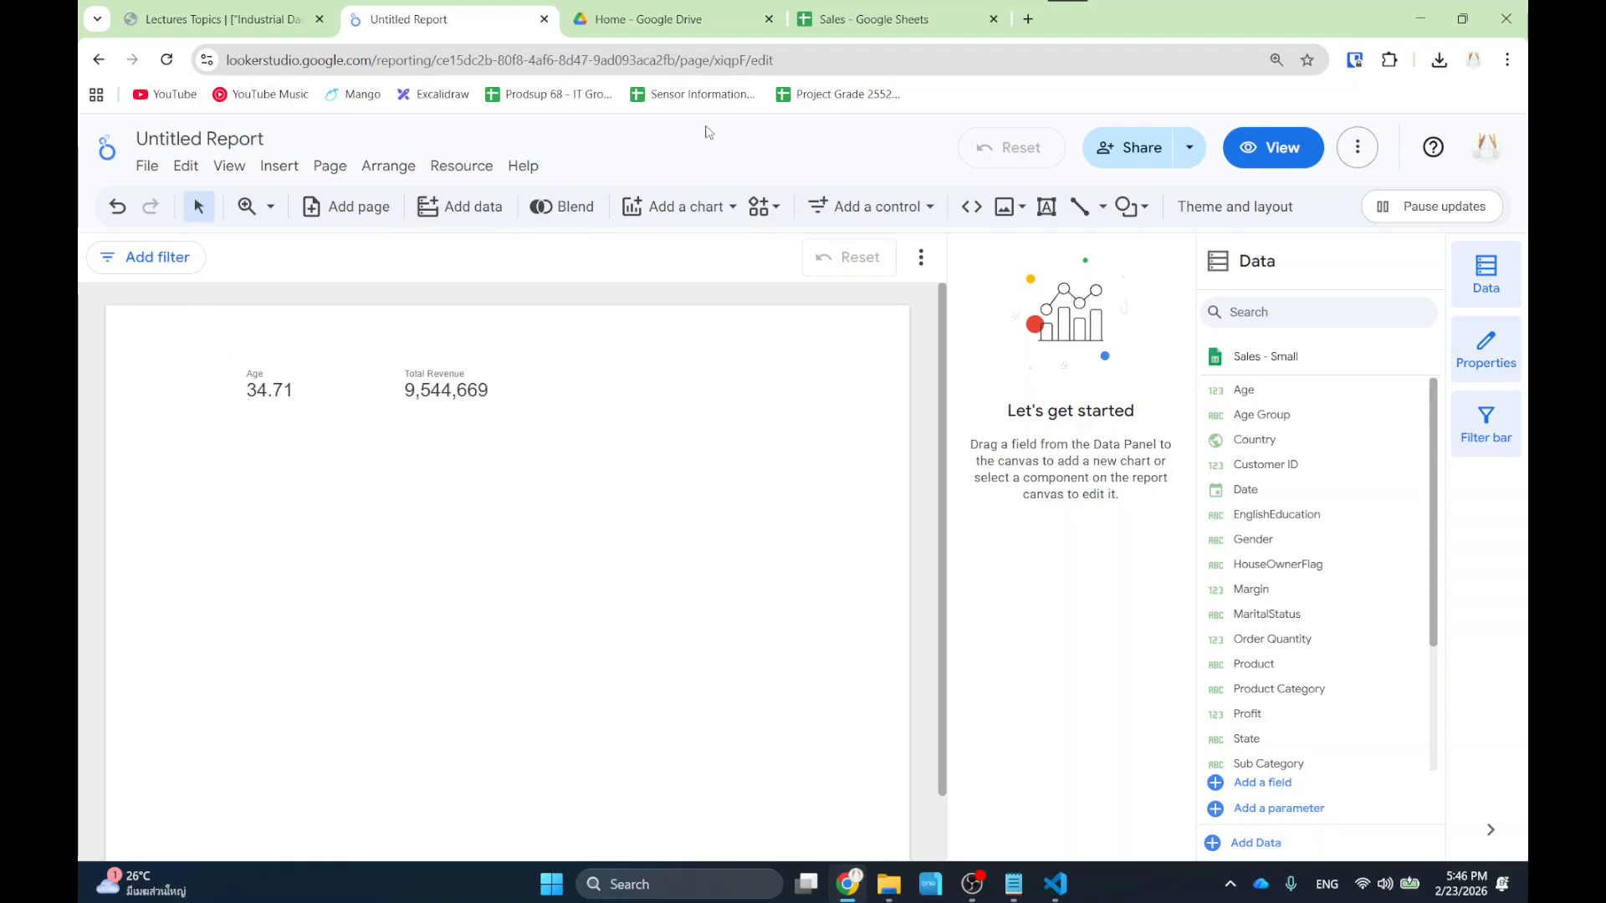
# Insert a scorecard with compact numbers on the far side of the Total Revenue scorecard and set its metric to Profit.
pyautogui.click(688, 216)
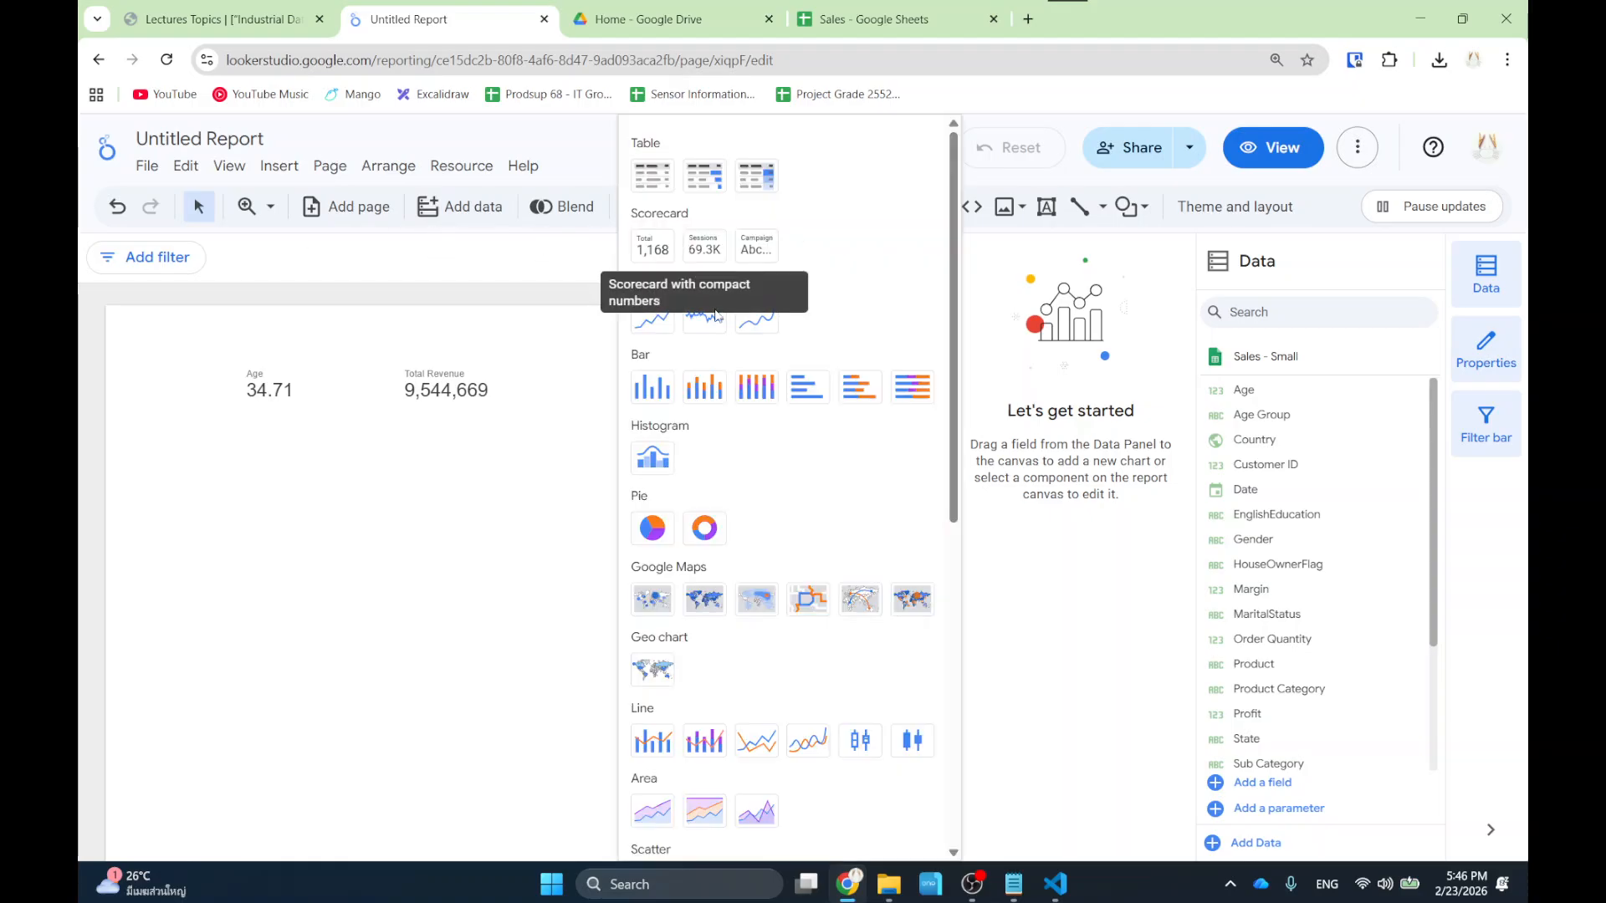
pyautogui.click(713, 255)
pyautogui.click(575, 369)
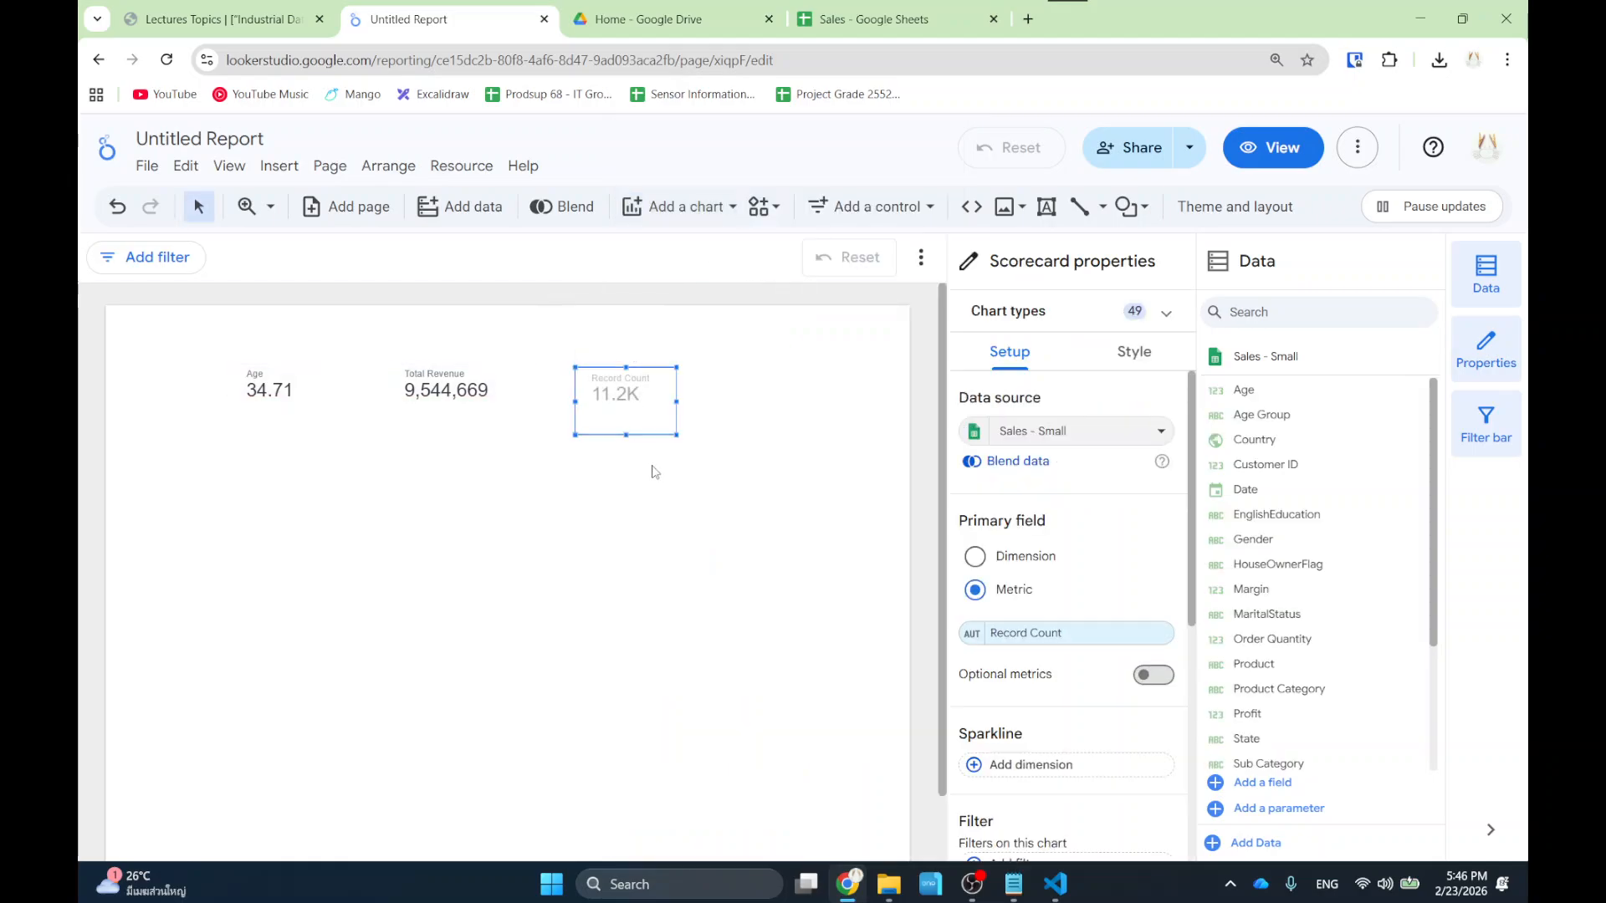
pyautogui.click(1036, 634)
pyautogui.scroll(-5, 1036, 483)
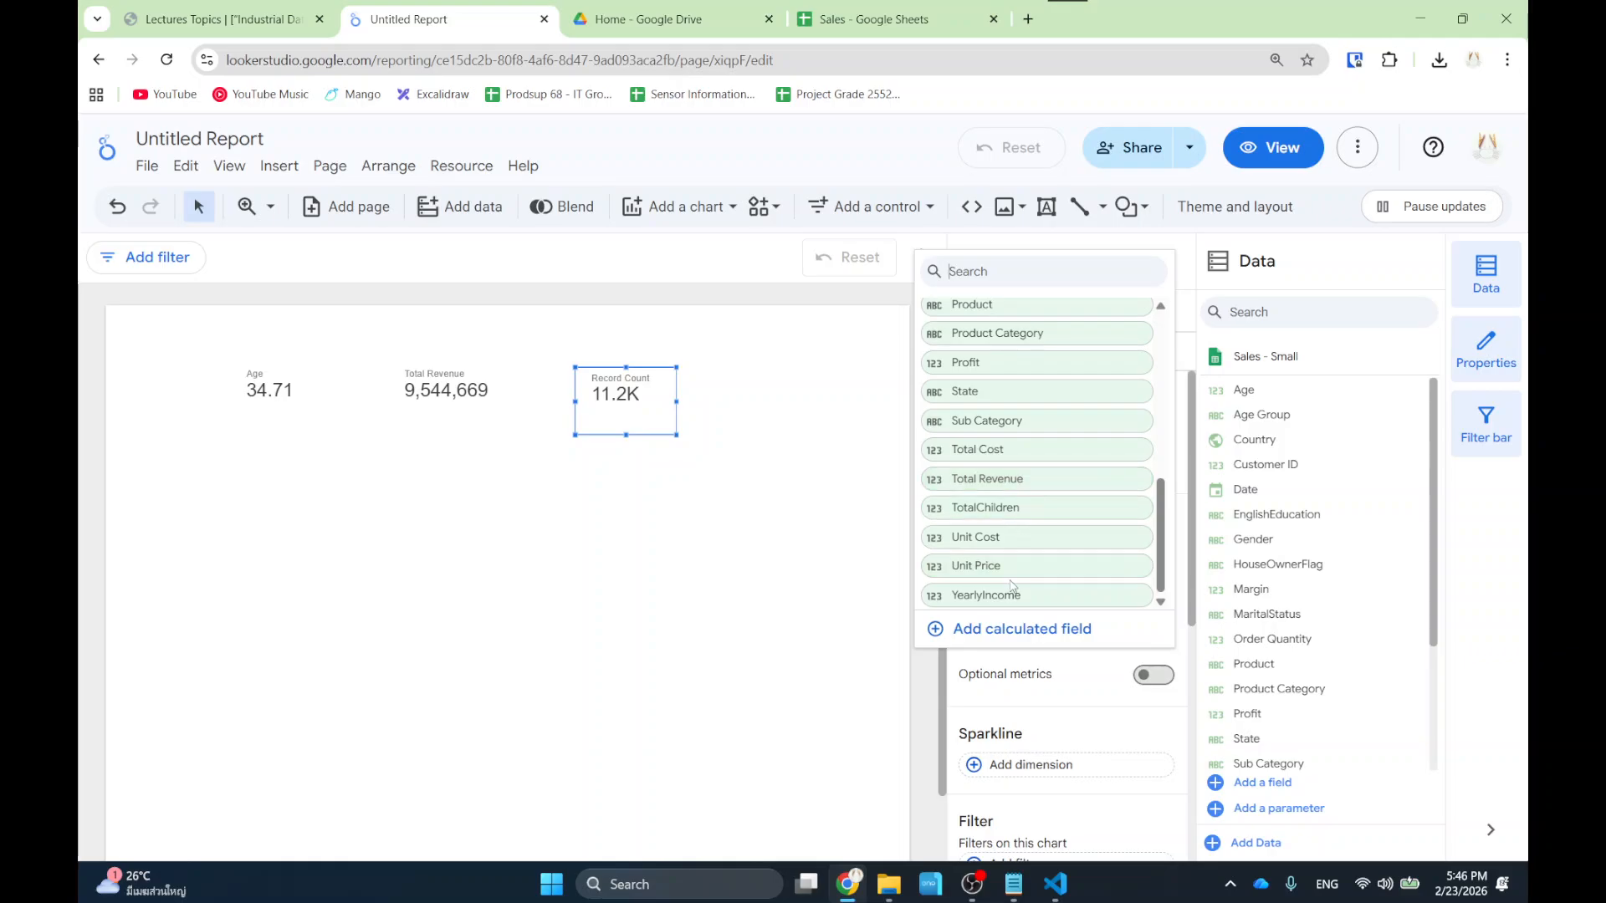
pyautogui.scroll(1, 1011, 431)
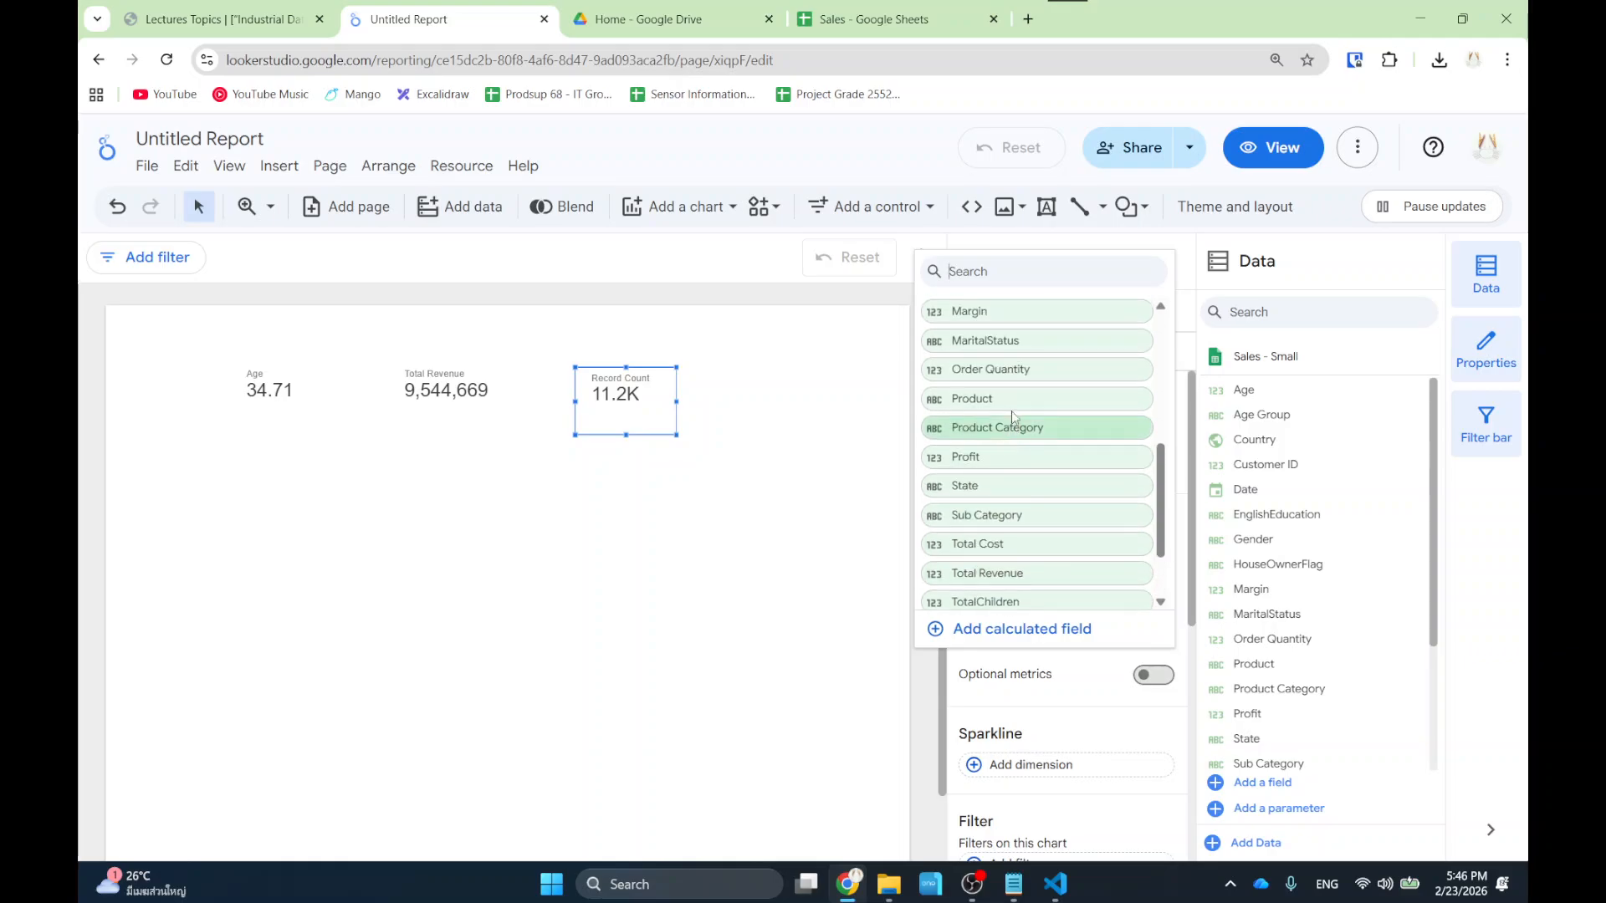
pyautogui.scroll(2, 1033, 433)
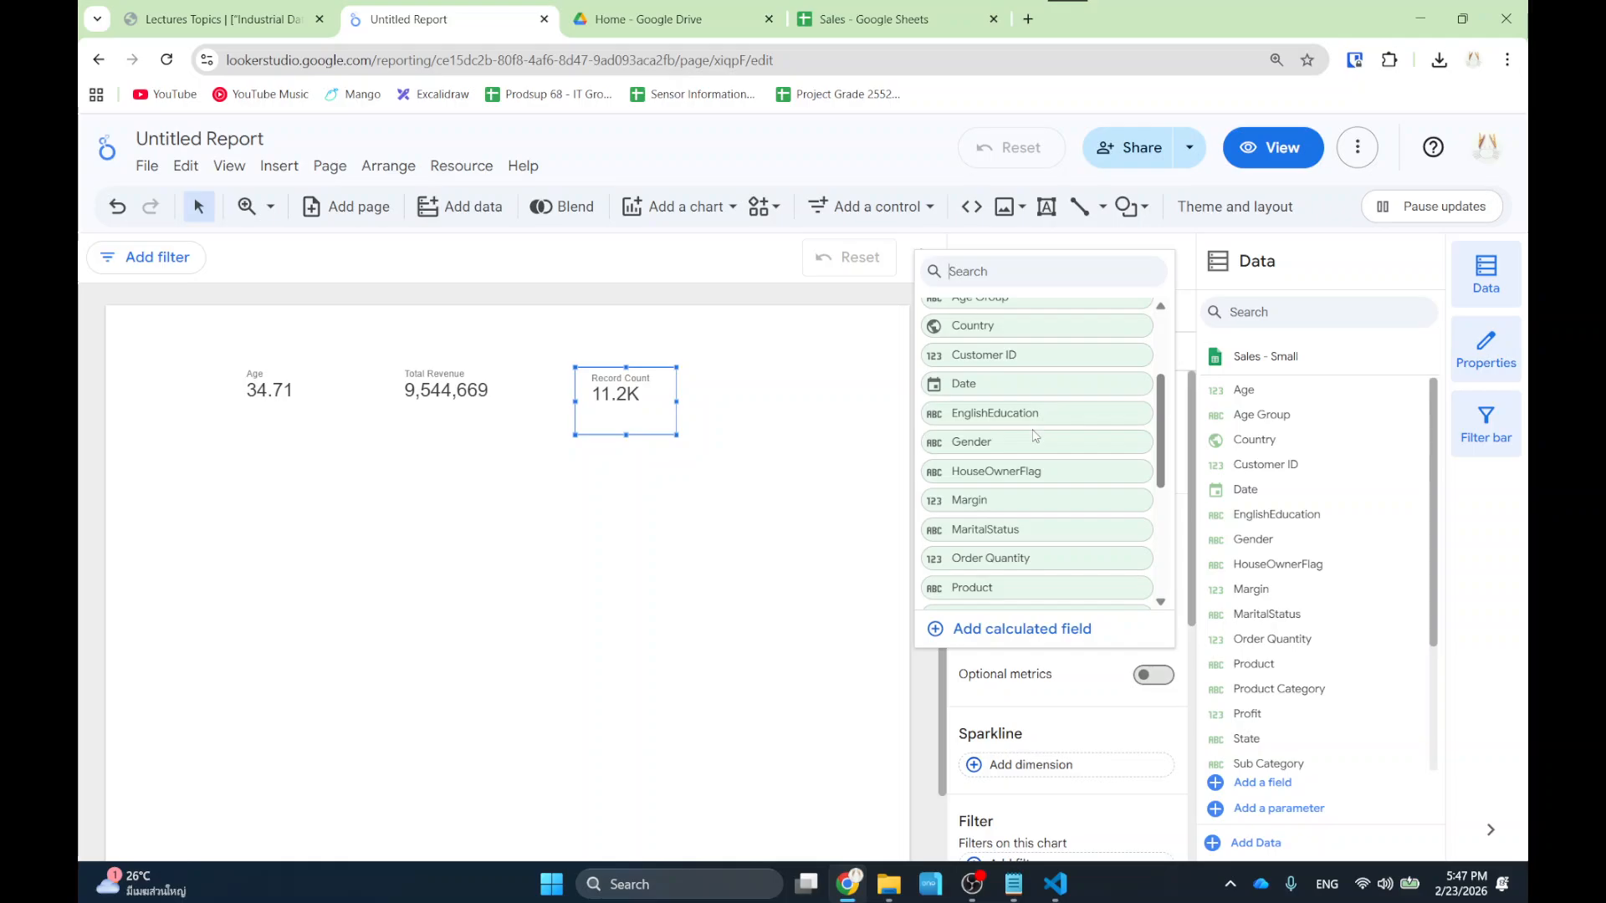
pyautogui.scroll(-3, 1035, 435)
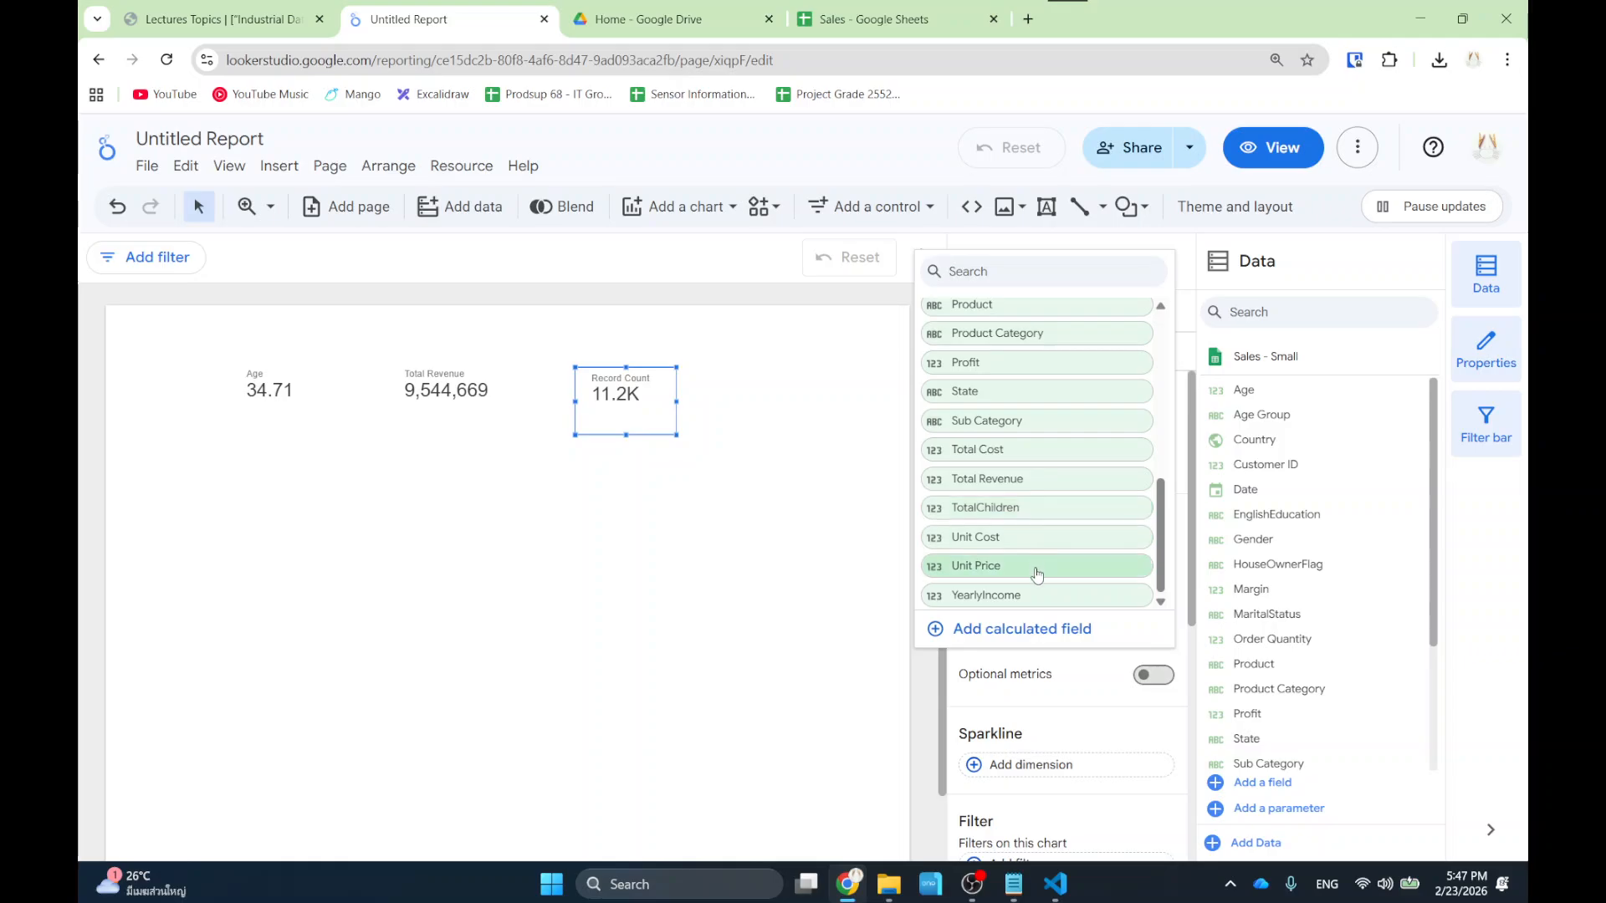
pyautogui.scroll(3, 1035, 586)
pyautogui.scroll(-2, 1035, 584)
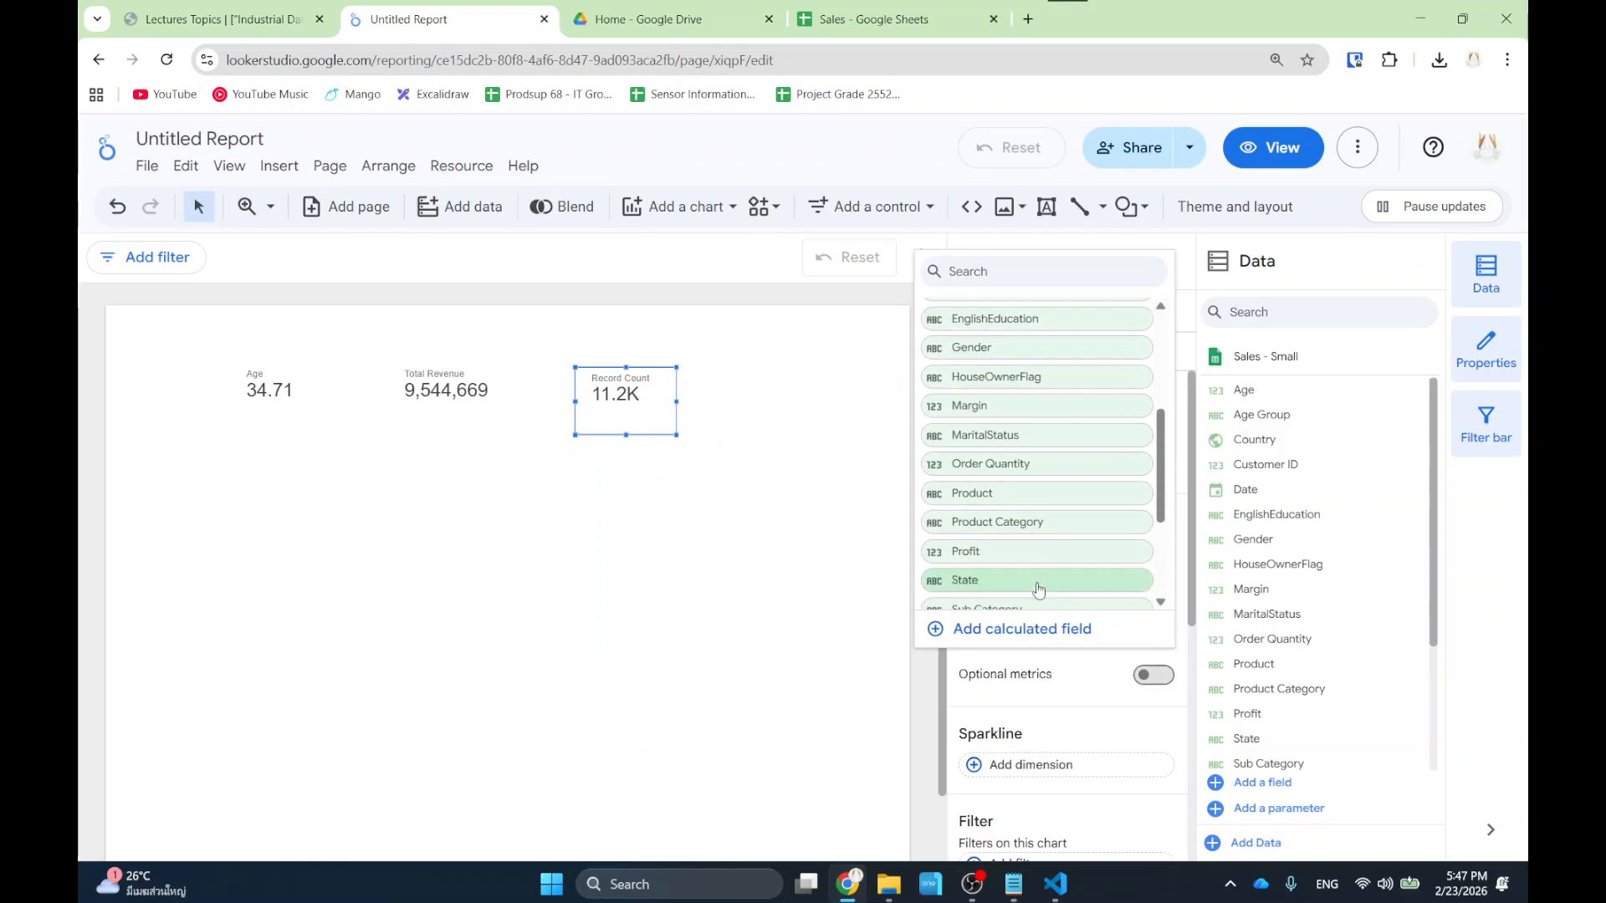
pyautogui.click(1010, 459)
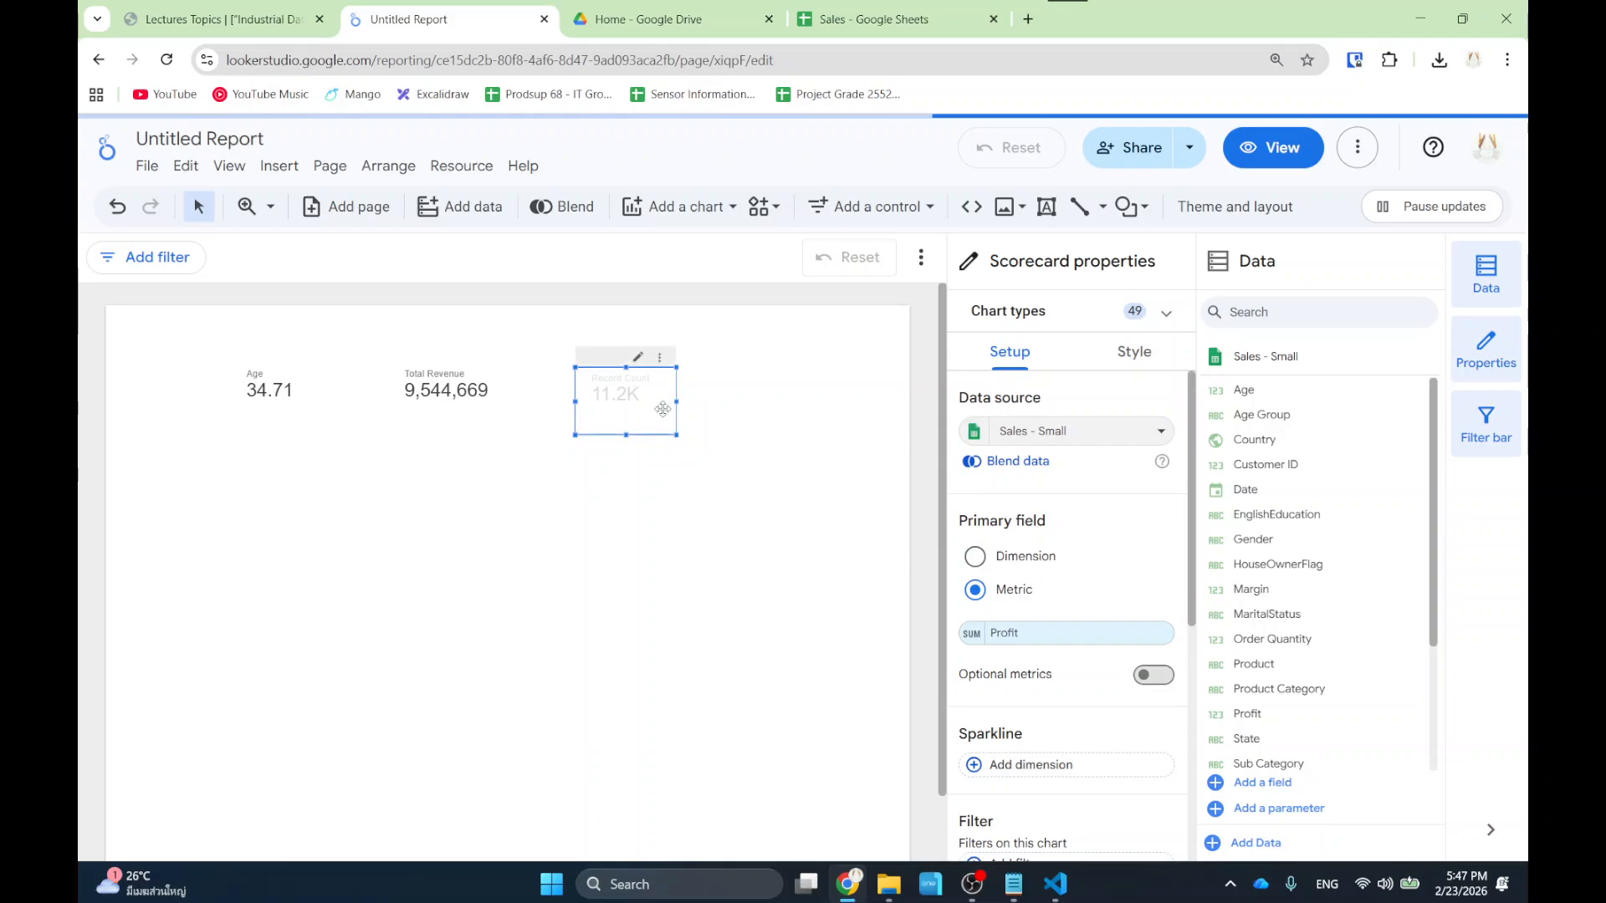
# Align the Profit scorecard with the row and move the Total Revenue and Profit scorecards closer to the Age scorecard.
pyautogui.moveTo(634, 394); pyautogui.dragTo(607, 391)
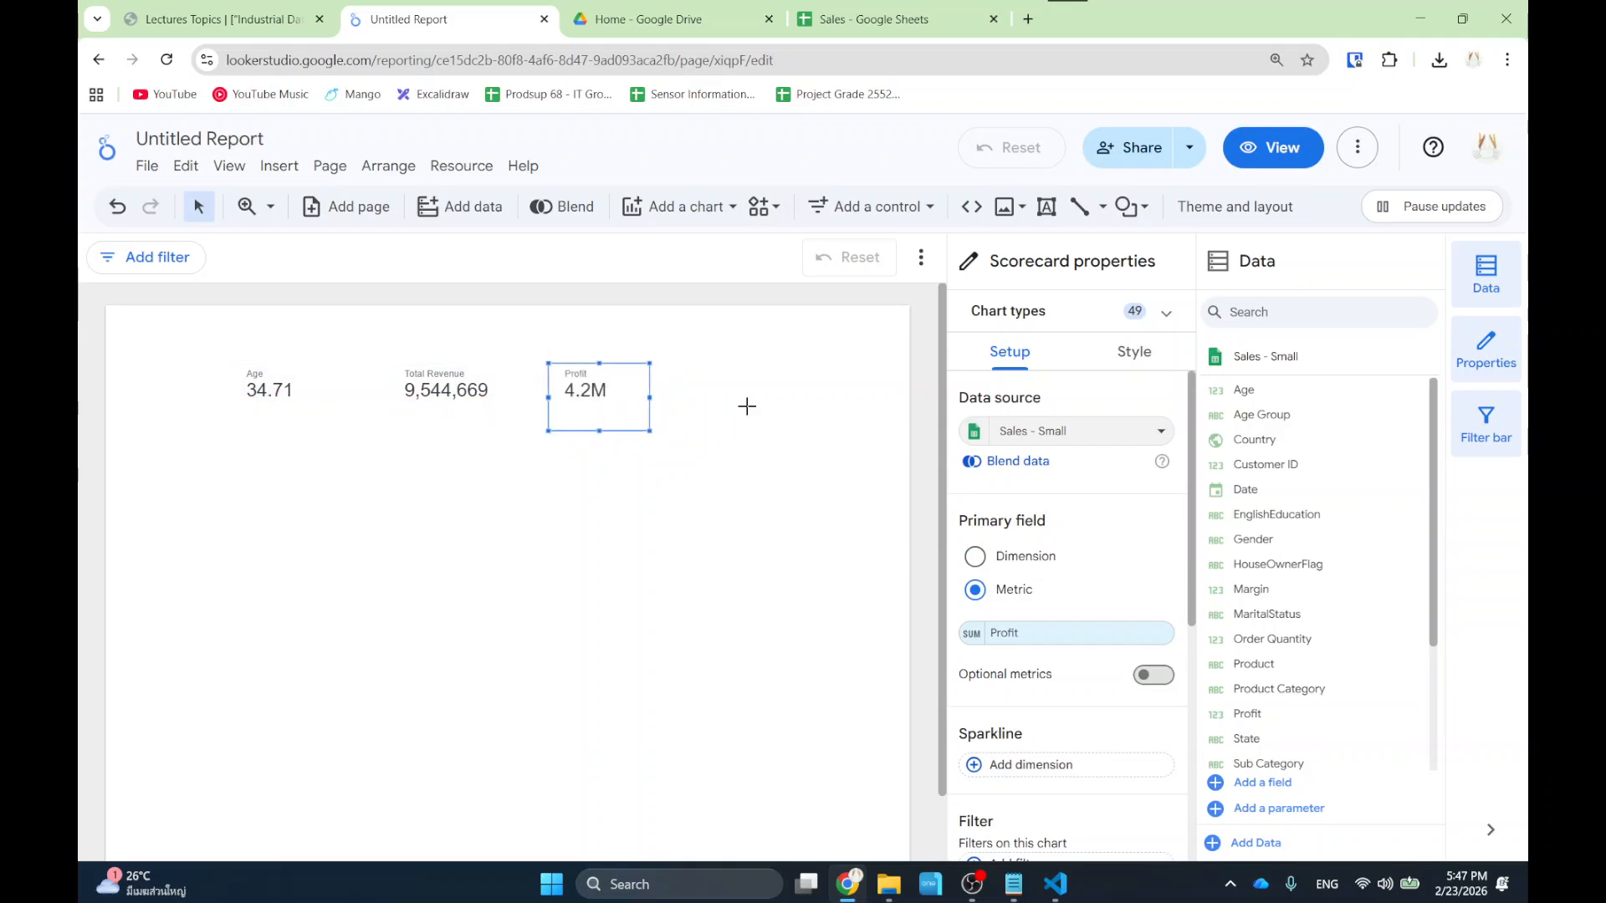
pyautogui.click(757, 414)
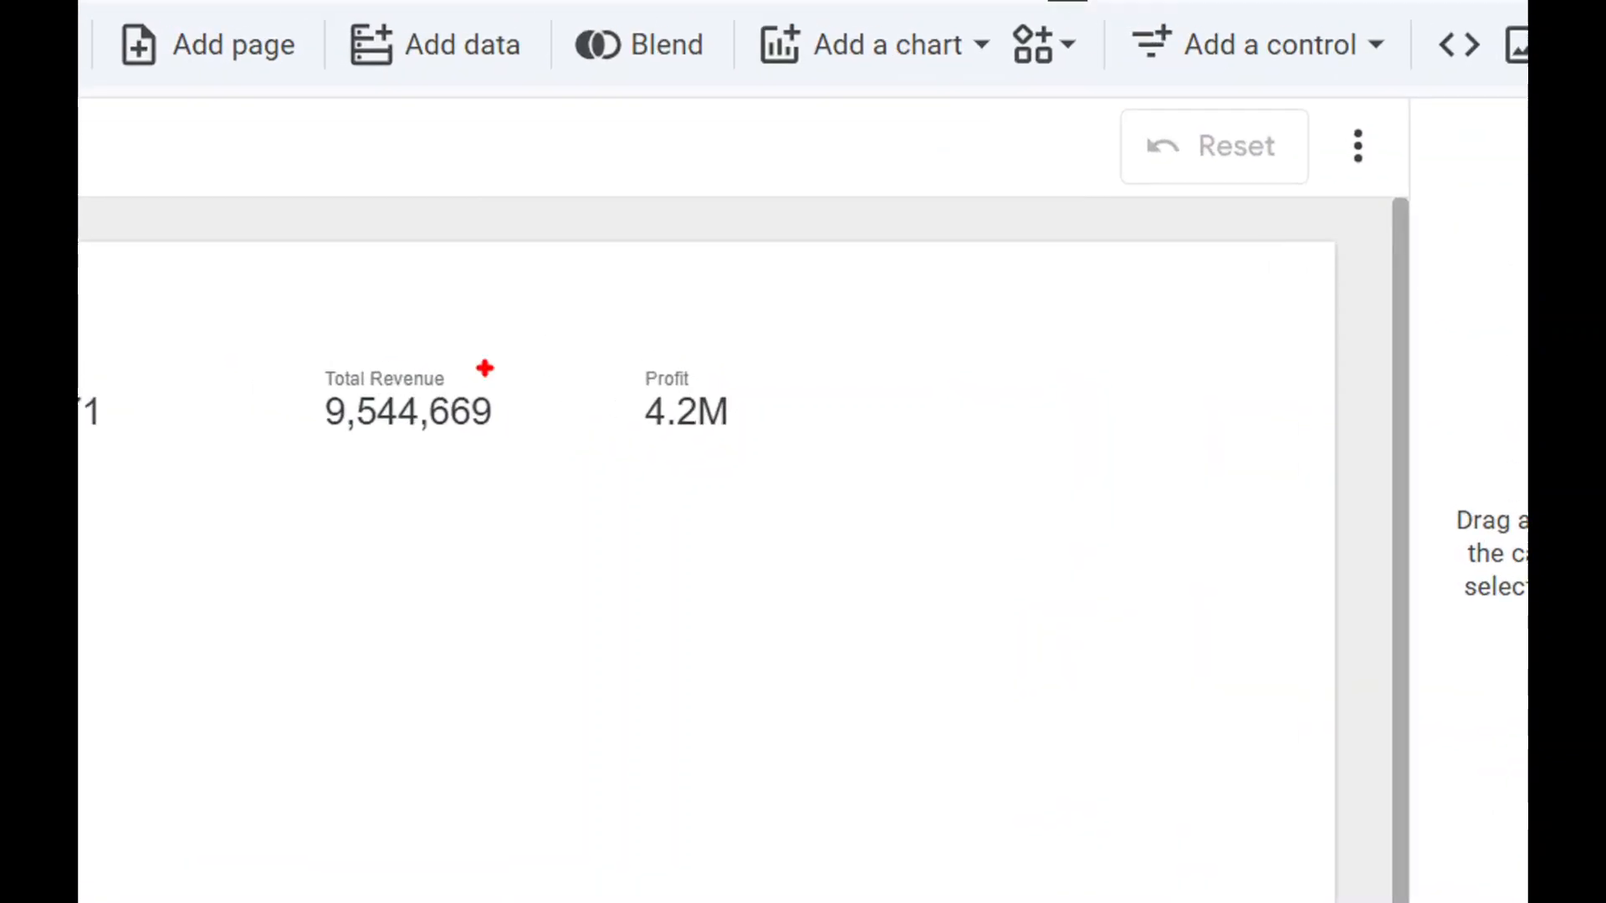
pyautogui.moveTo(274, 404)
pyautogui.mouseDown()
pyautogui.moveTo(585, 505)
pyautogui.moveTo(204, 369)
pyautogui.moveTo(203, 408)
pyautogui.mouseUp()
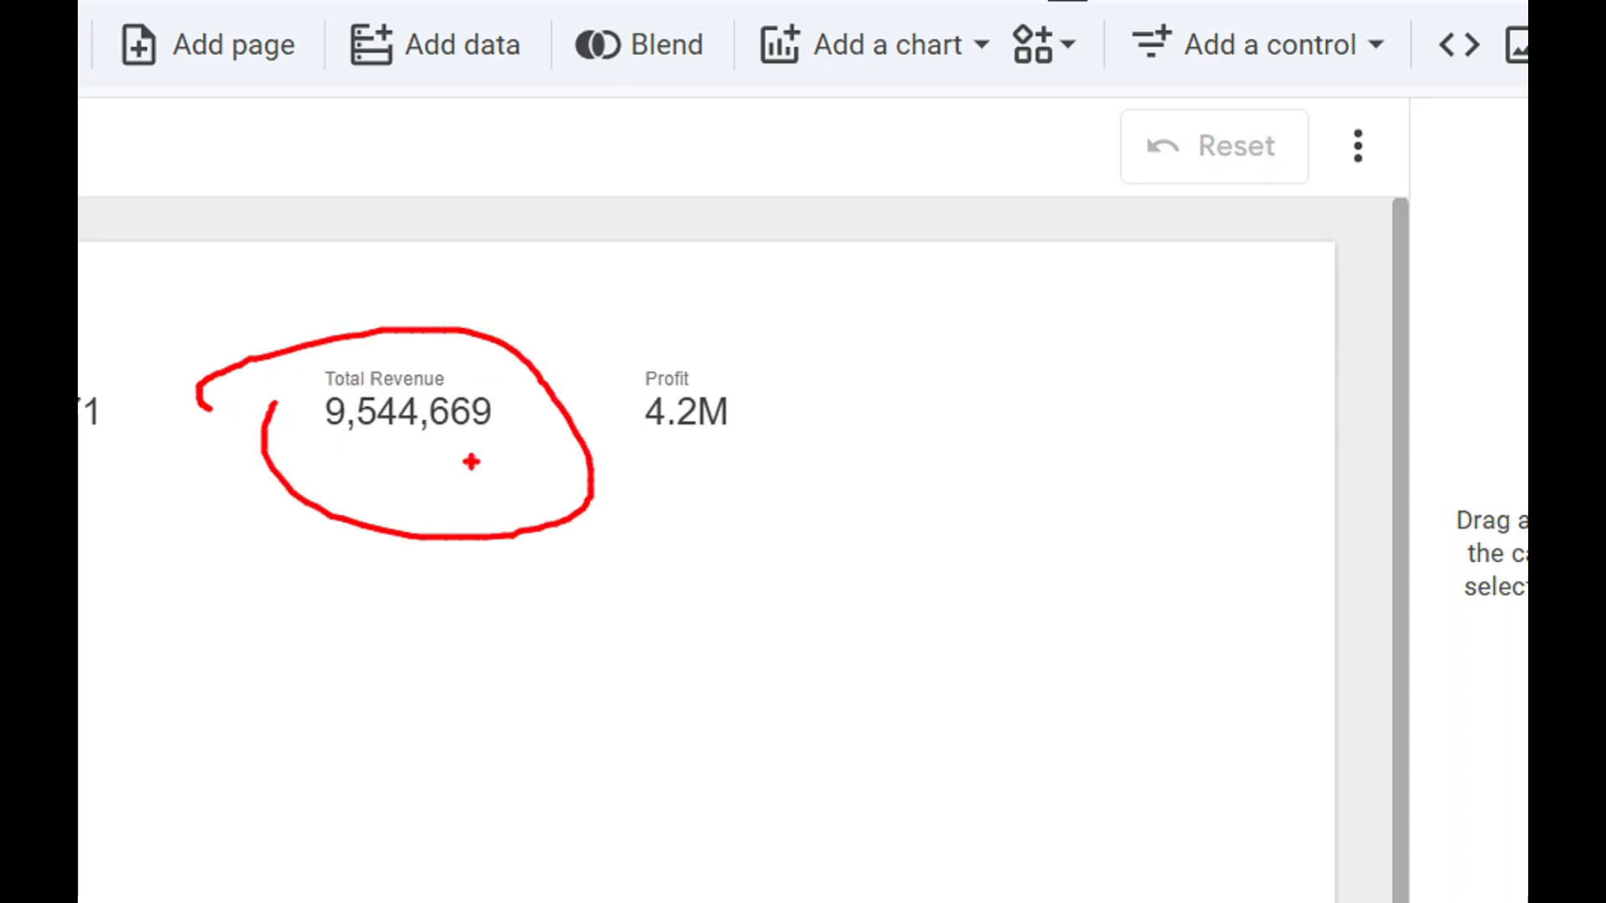
pyautogui.moveTo(898, 460)
pyautogui.mouseDown()
pyautogui.moveTo(719, 315)
pyautogui.moveTo(832, 500)
pyautogui.moveTo(866, 462)
pyautogui.mouseUp()
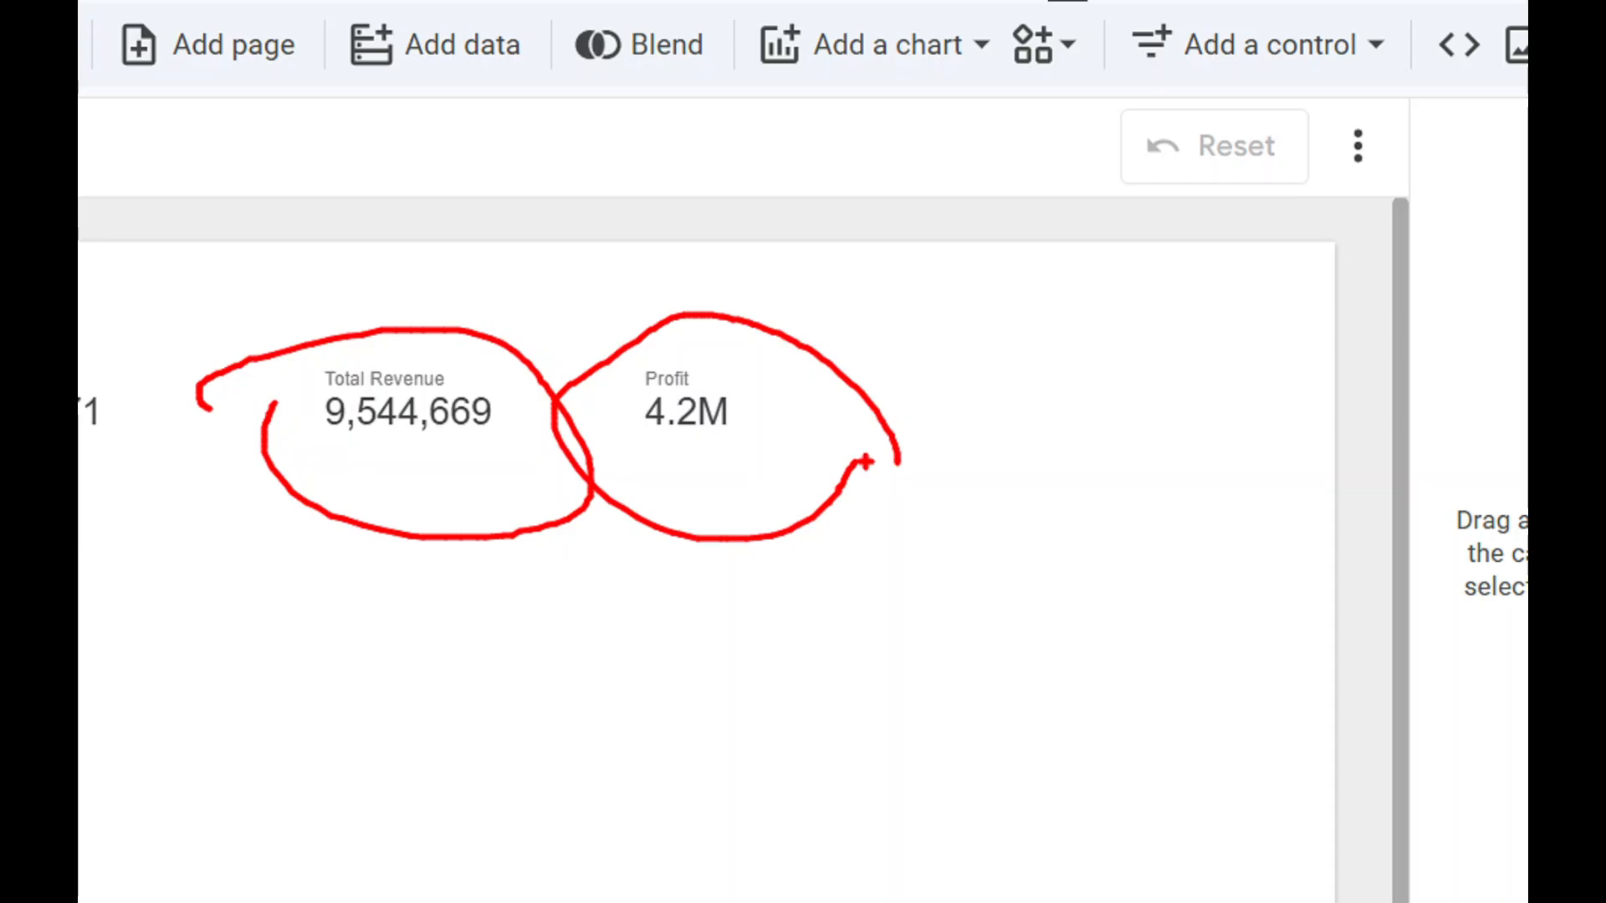
pyautogui.press('Escape')
pyautogui.moveTo(447, 373); pyautogui.dragTo(415, 372)
pyautogui.moveTo(586, 366); pyautogui.dragTo(559, 366)
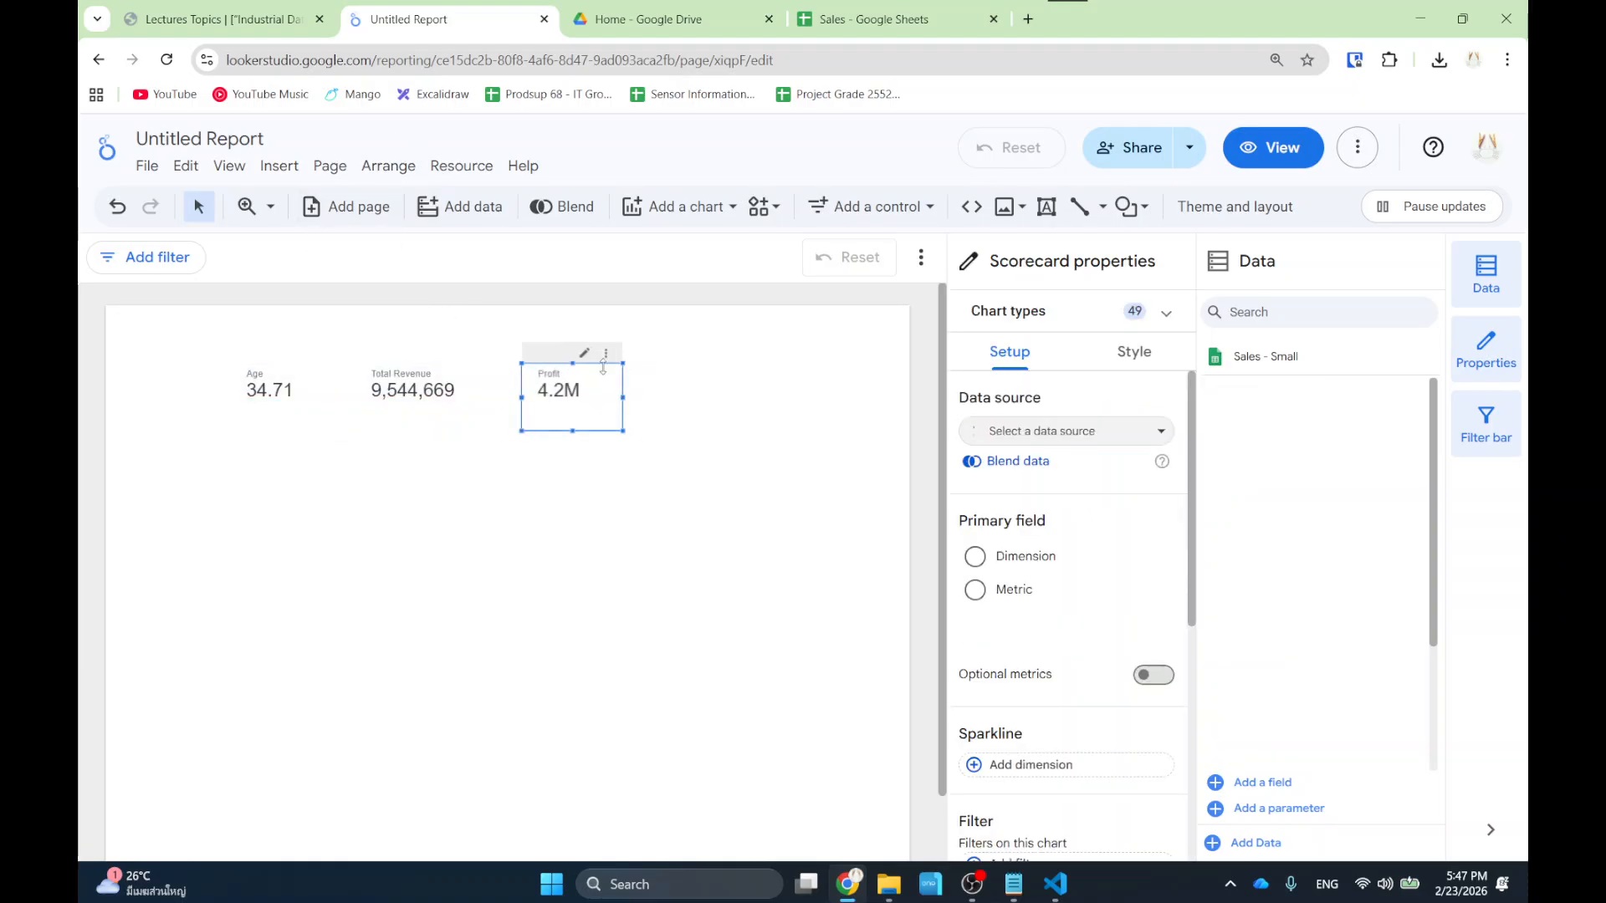
# Draw a vertical bar chart on the canvas below the Age and Total Revenue scorecards.
pyautogui.click(728, 216)
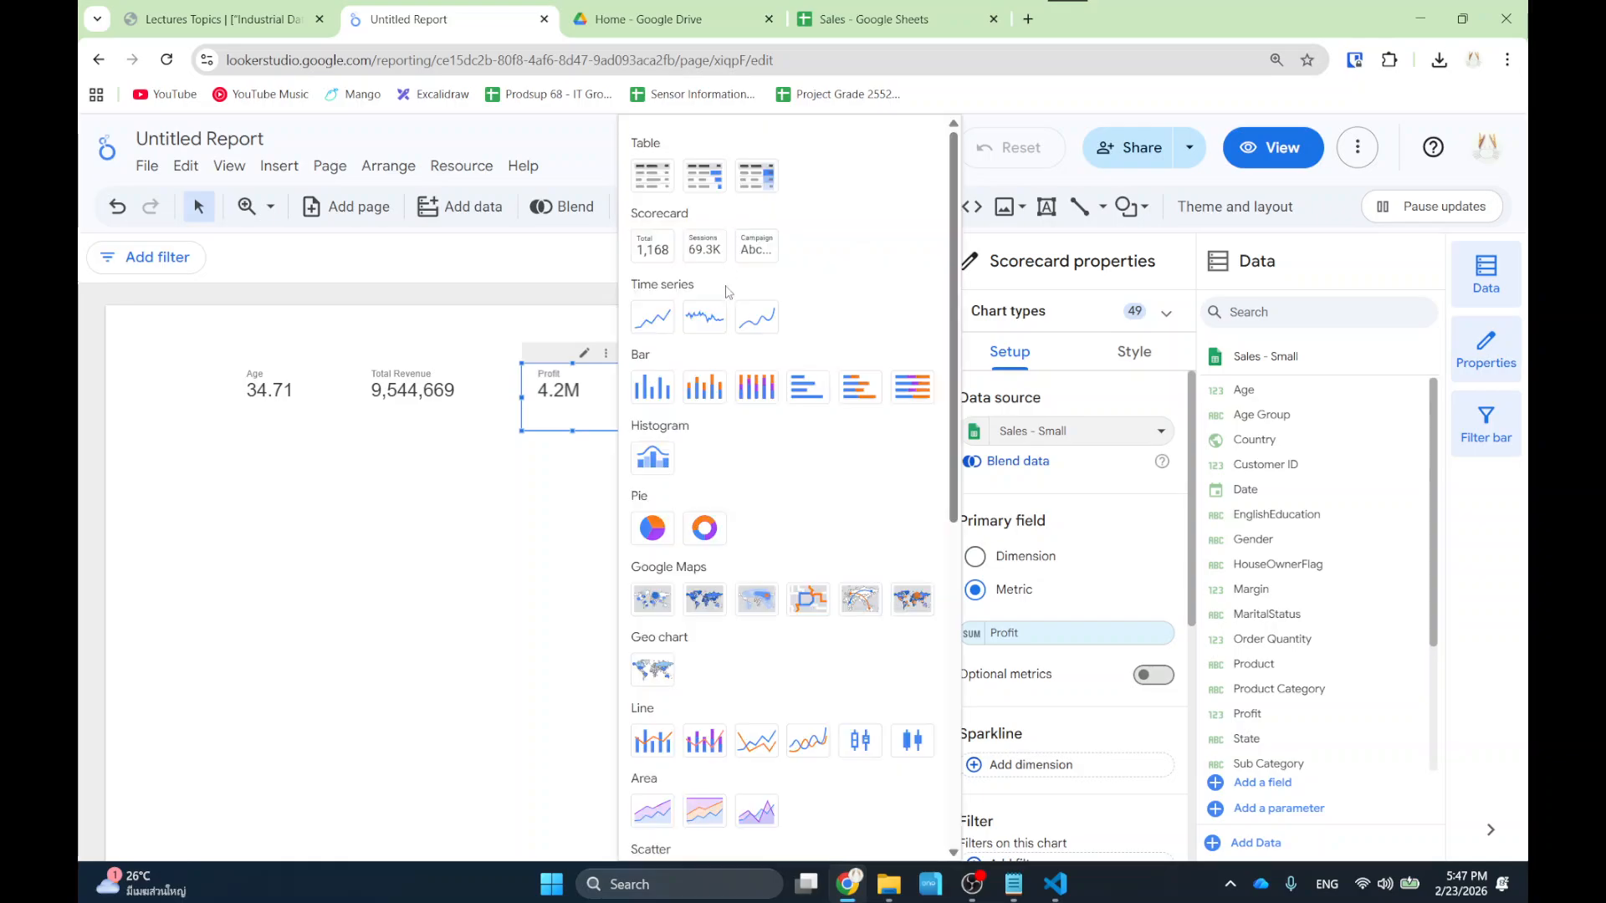
pyautogui.click(665, 400)
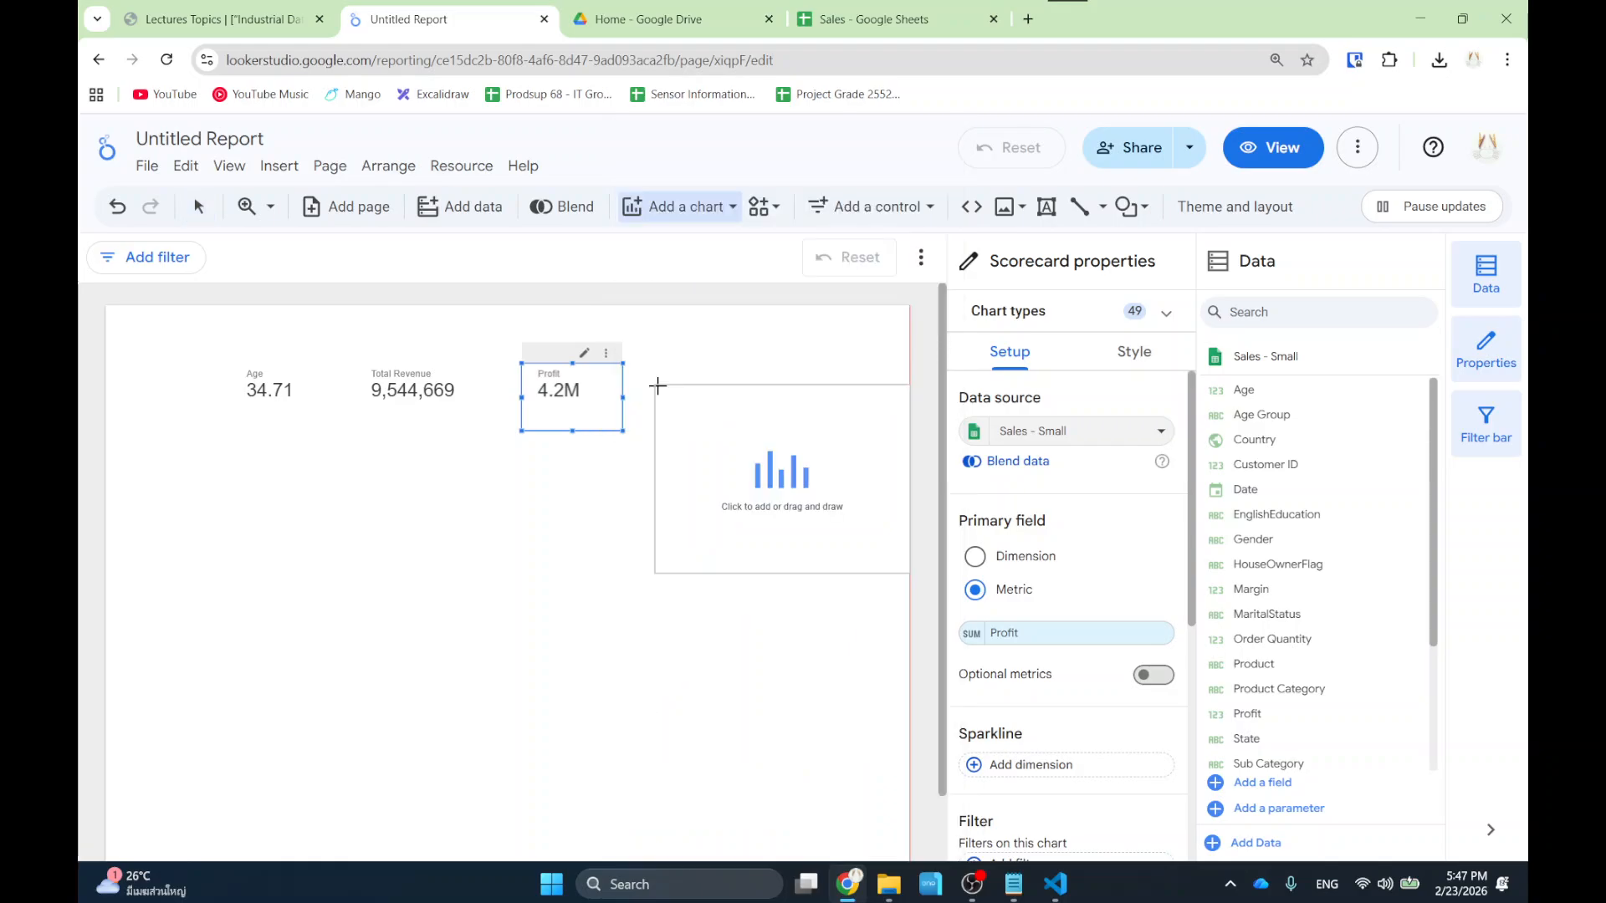
pyautogui.moveTo(215, 470); pyautogui.dragTo(484, 671)
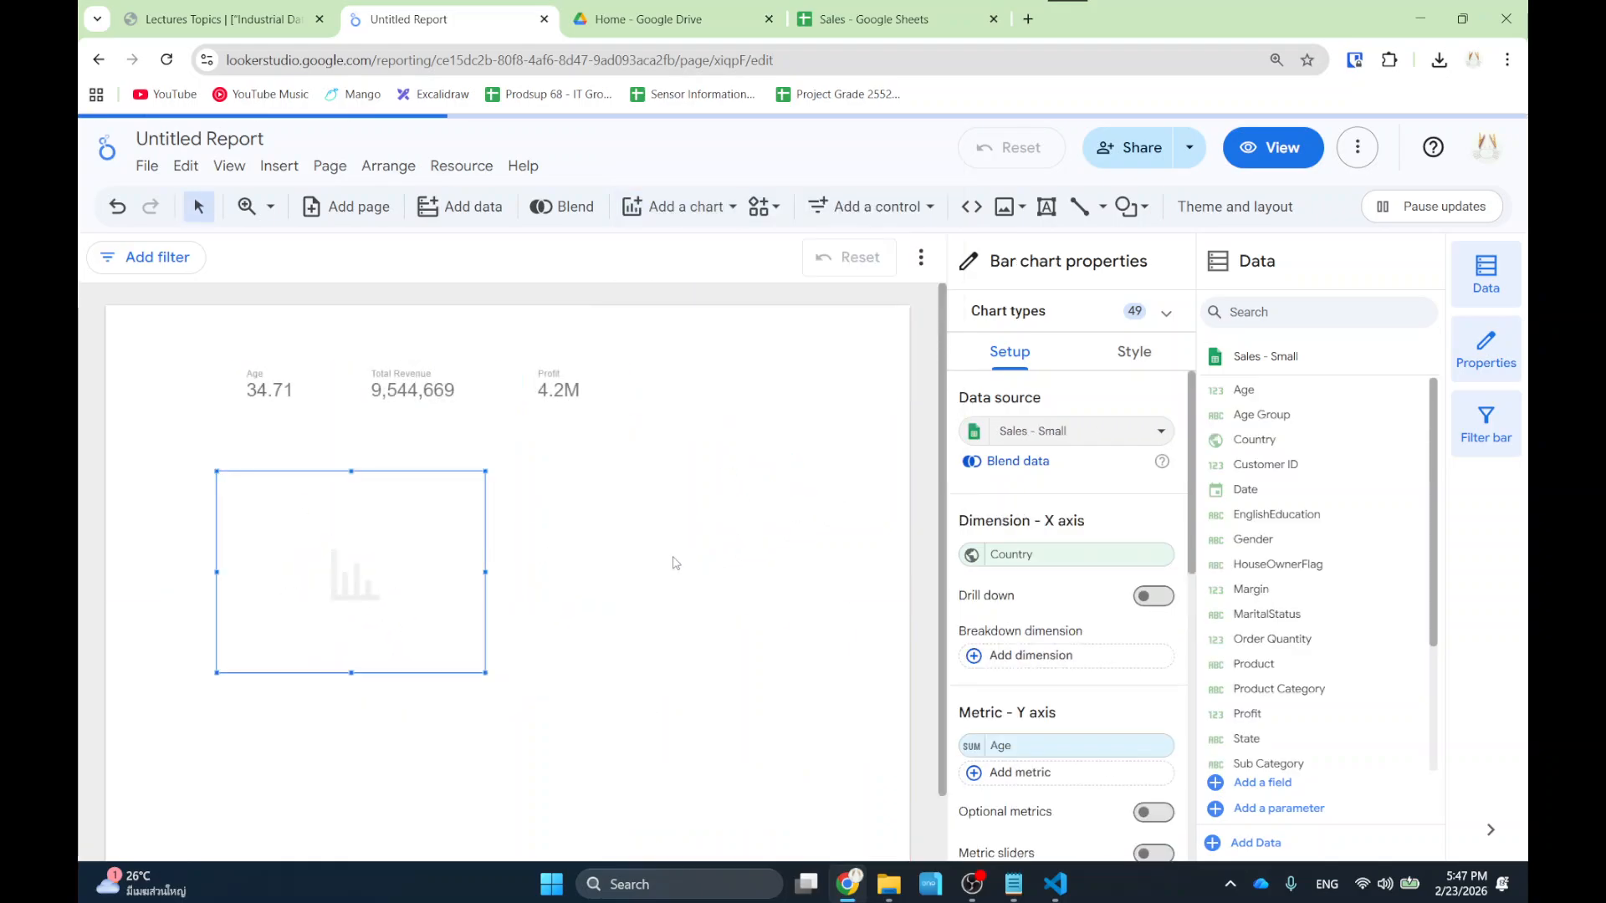
pyautogui.click(676, 563)
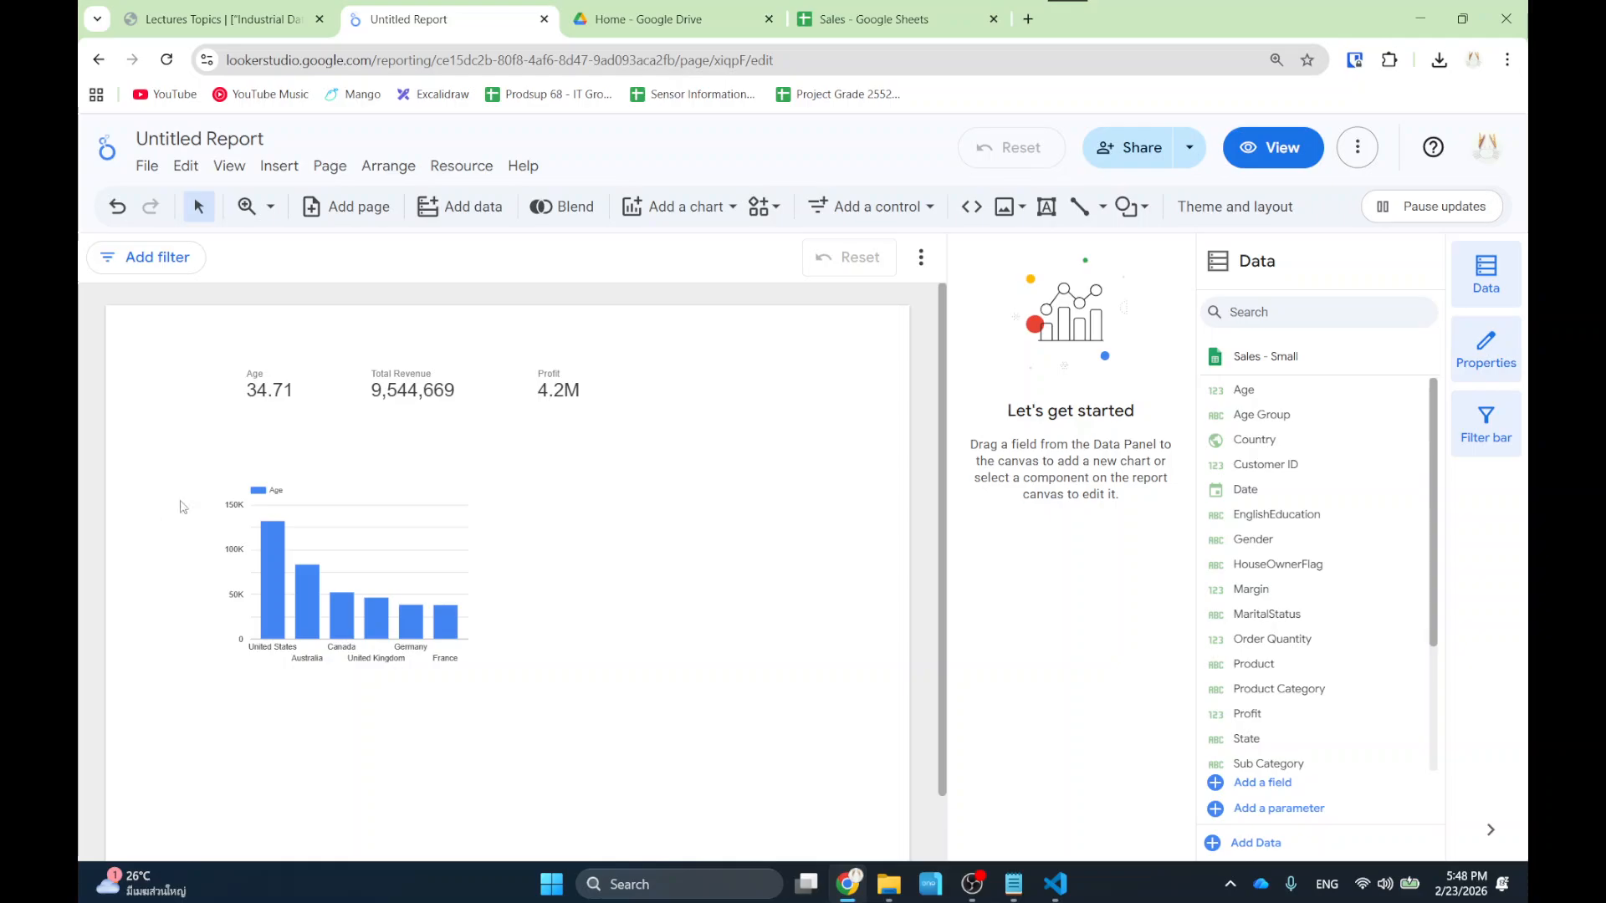
# Change the country bar chart's Y-axis metric to Total Revenue.
pyautogui.click(340, 507)
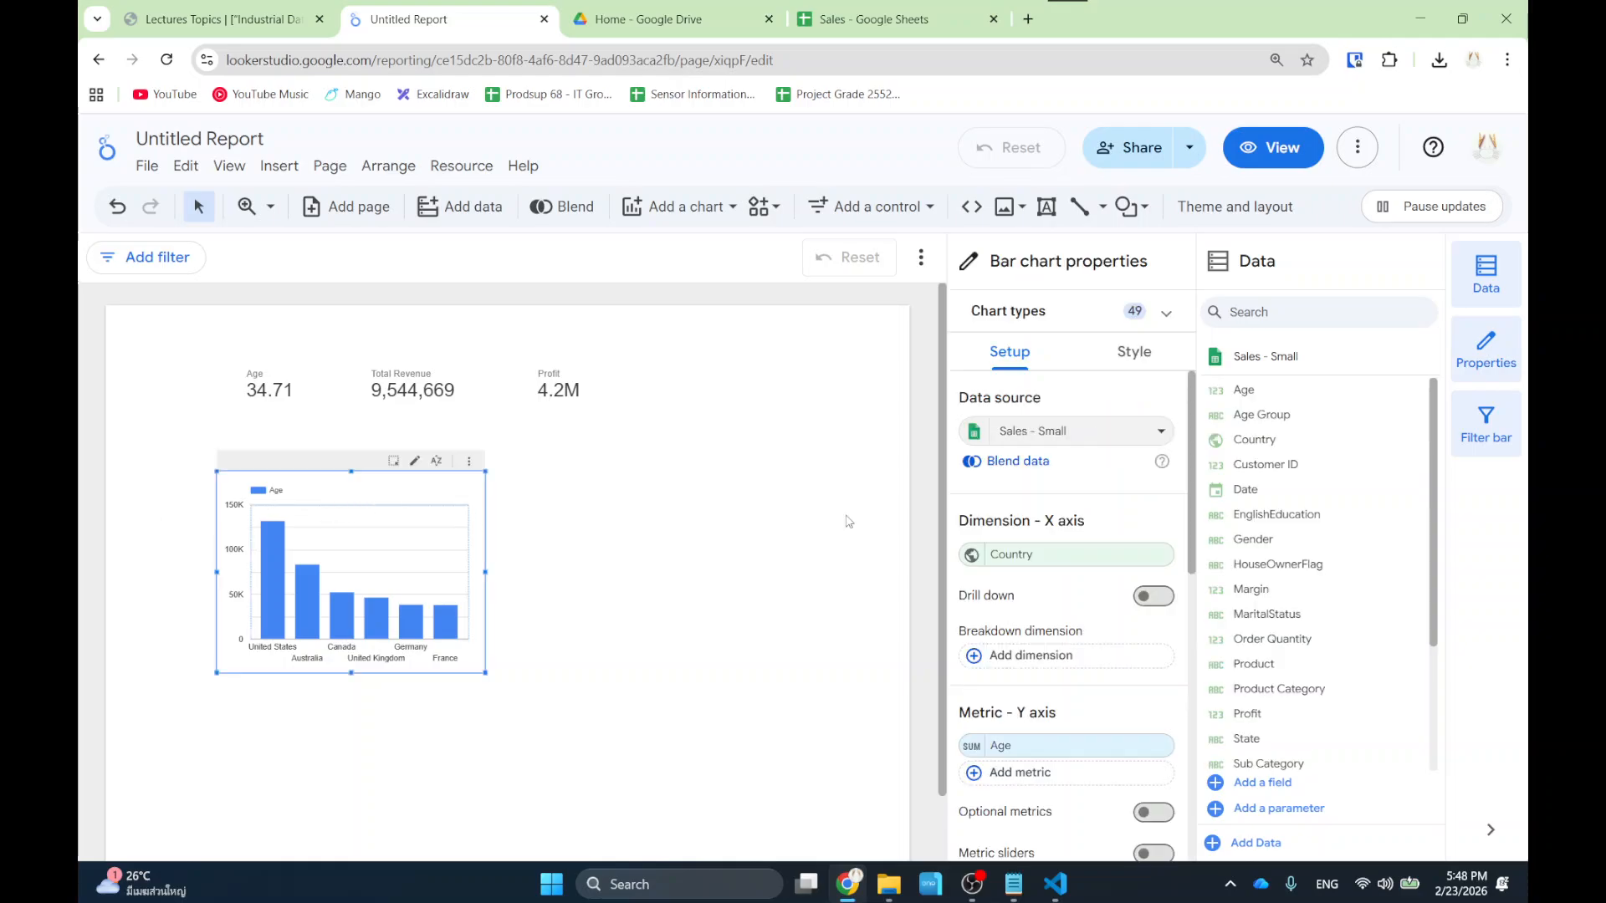
pyautogui.scroll(-4, 1114, 535)
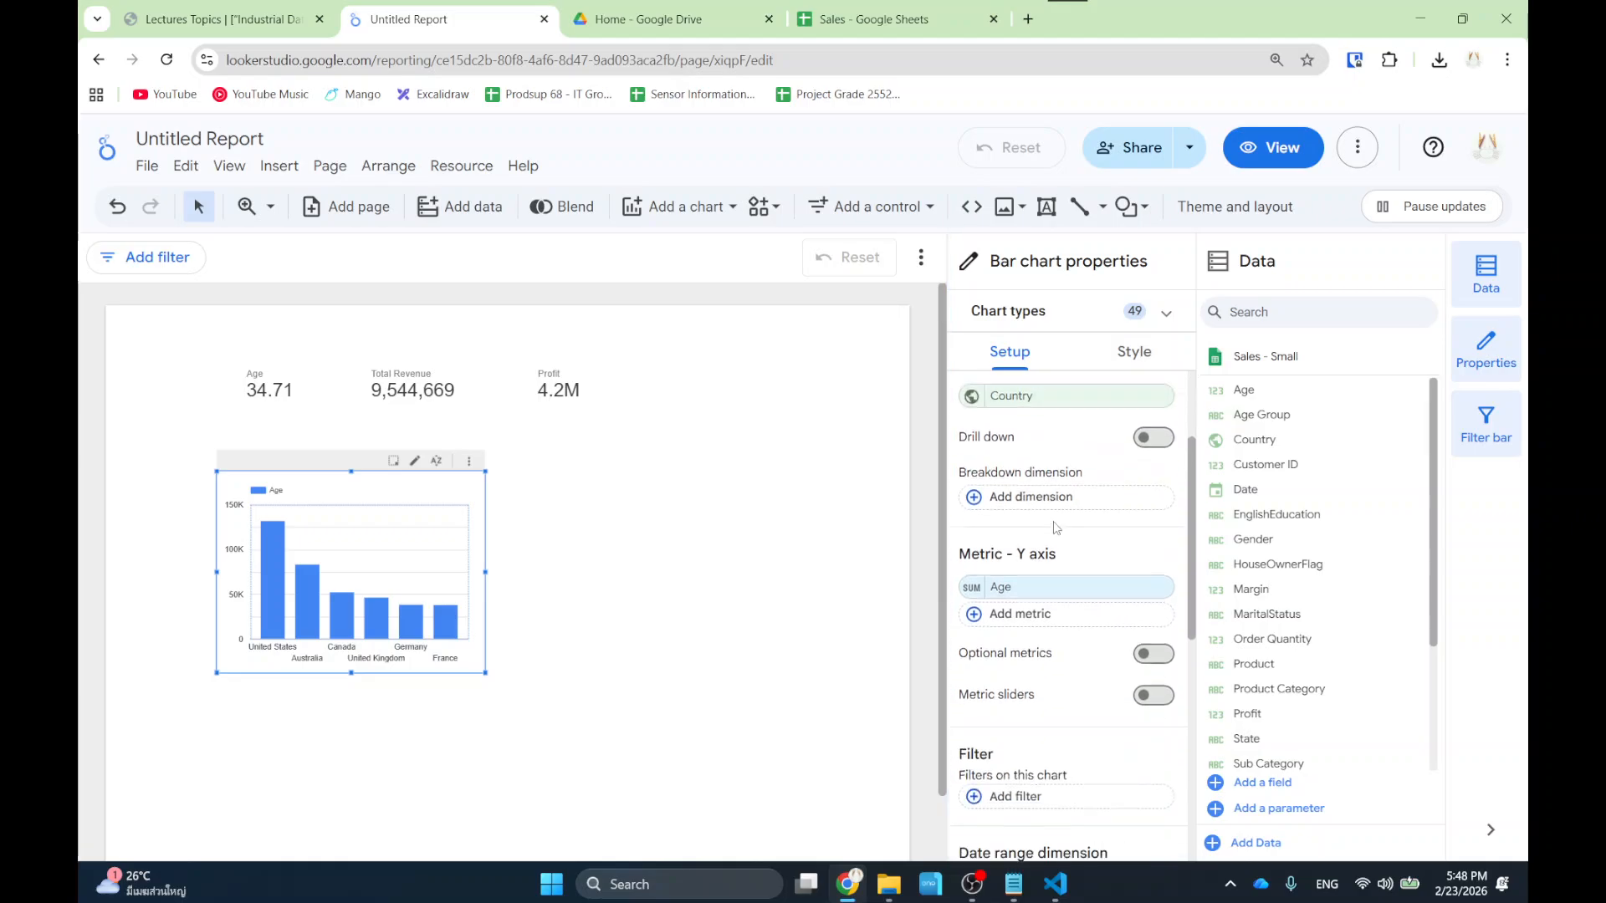
pyautogui.scroll(4, 1114, 535)
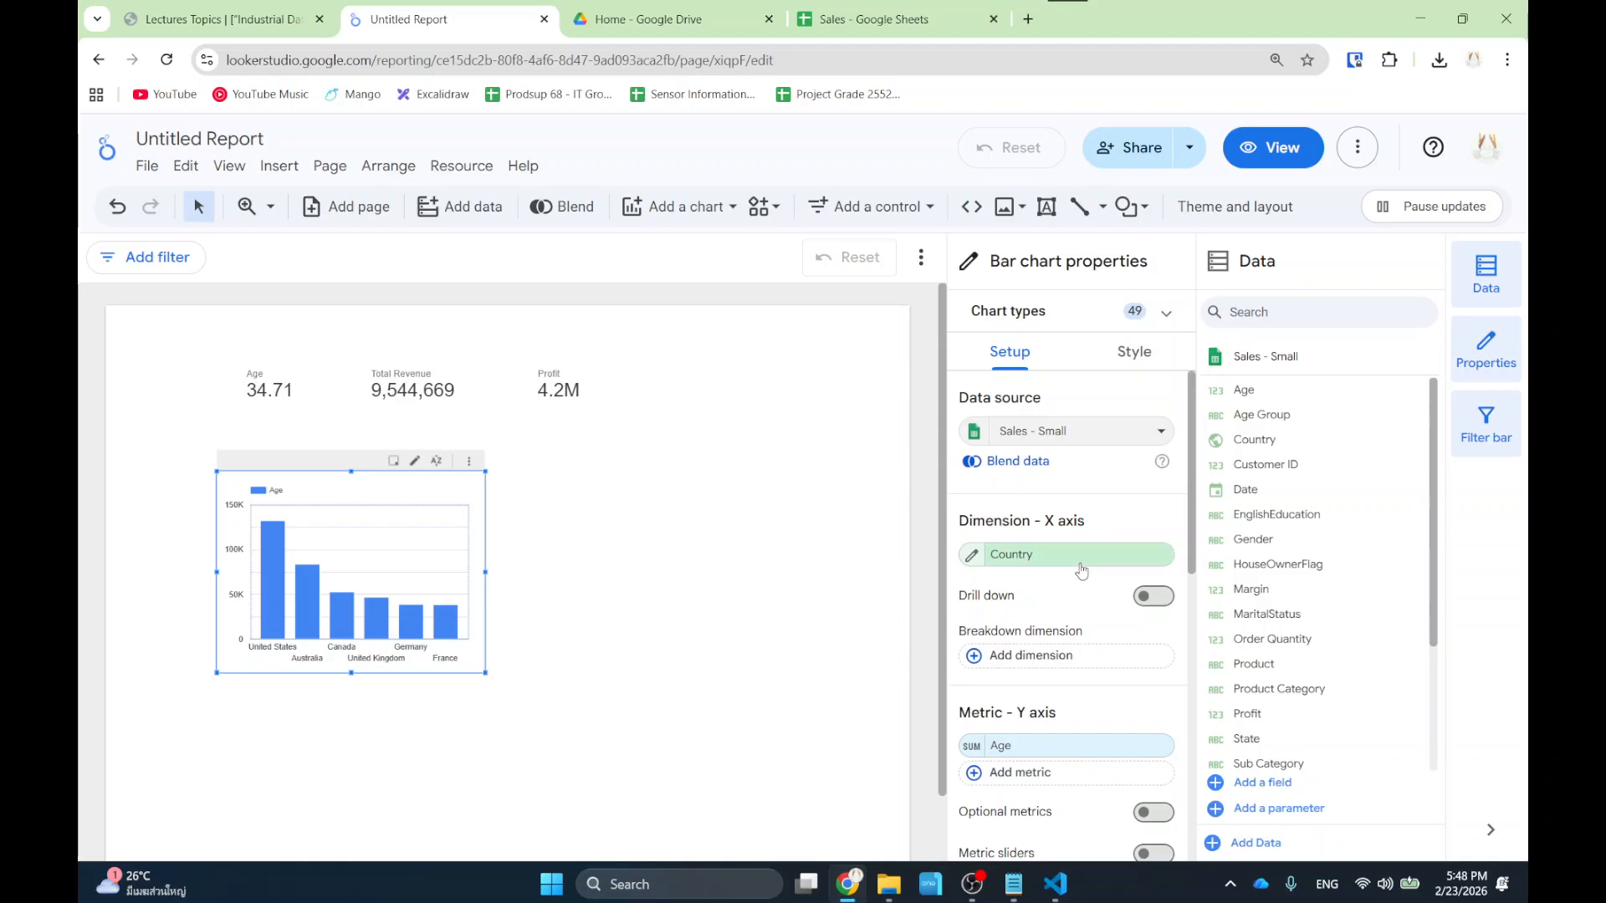
pyautogui.hotkey('ctrl', '2')
pyautogui.moveTo(937, 509)
pyautogui.mouseDown()
pyautogui.moveTo(1104, 583)
pyautogui.moveTo(1200, 589)
pyautogui.mouseUp()
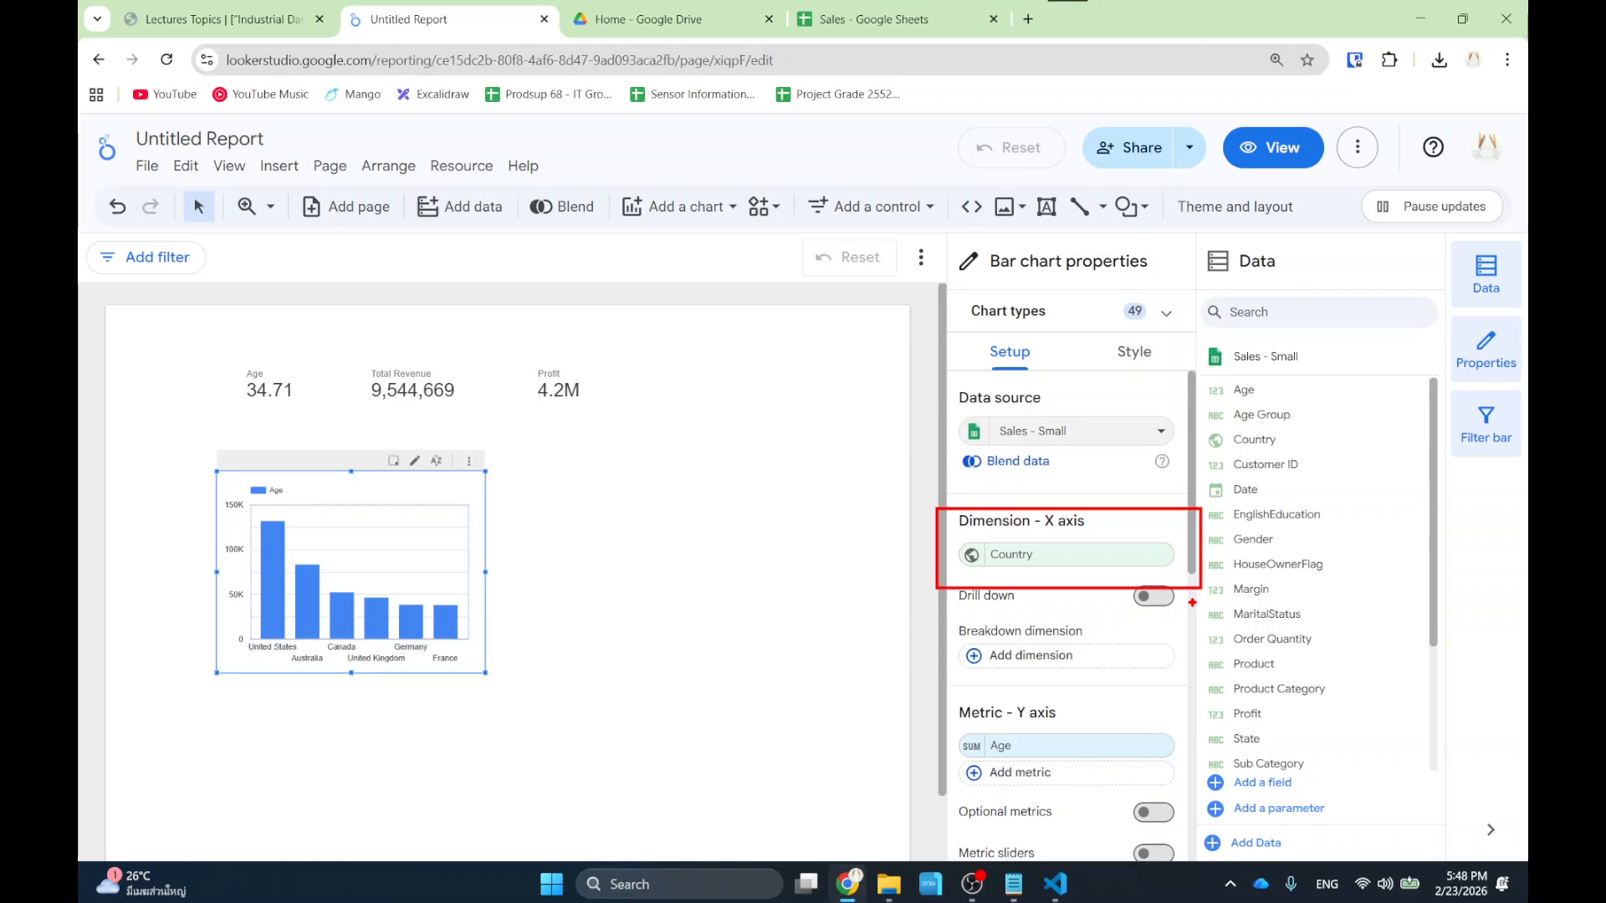
pyautogui.press('Escape')
pyautogui.scroll(-2, 1033, 567)
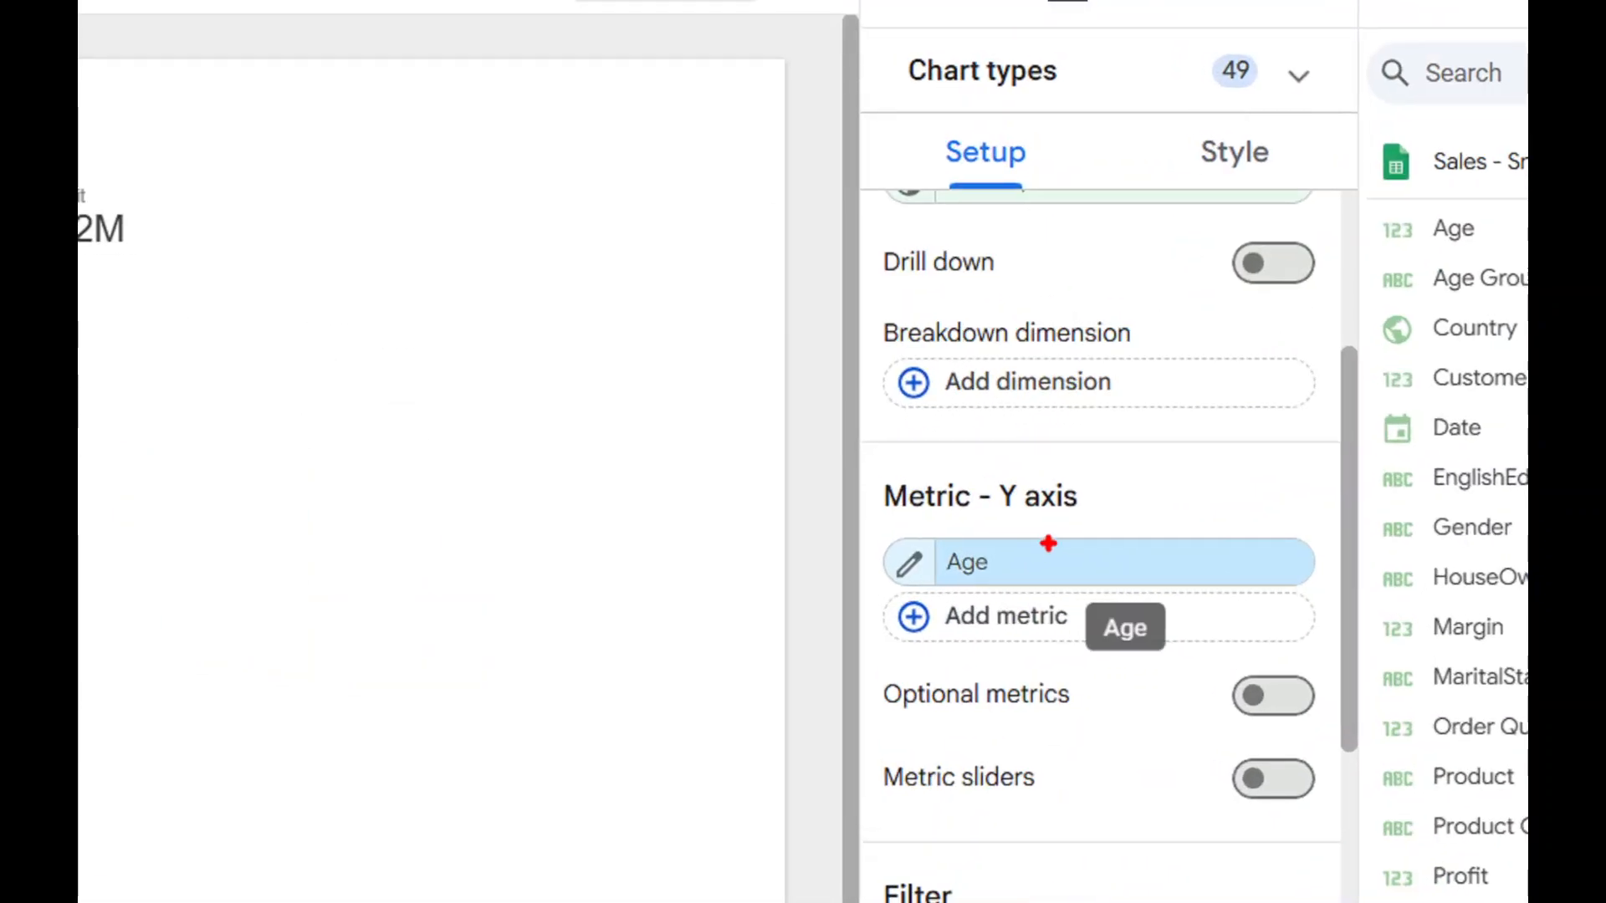
pyautogui.moveTo(1013, 528)
pyautogui.mouseDown()
pyautogui.moveTo(971, 562)
pyautogui.moveTo(1037, 544)
pyautogui.moveTo(917, 536)
pyautogui.mouseUp()
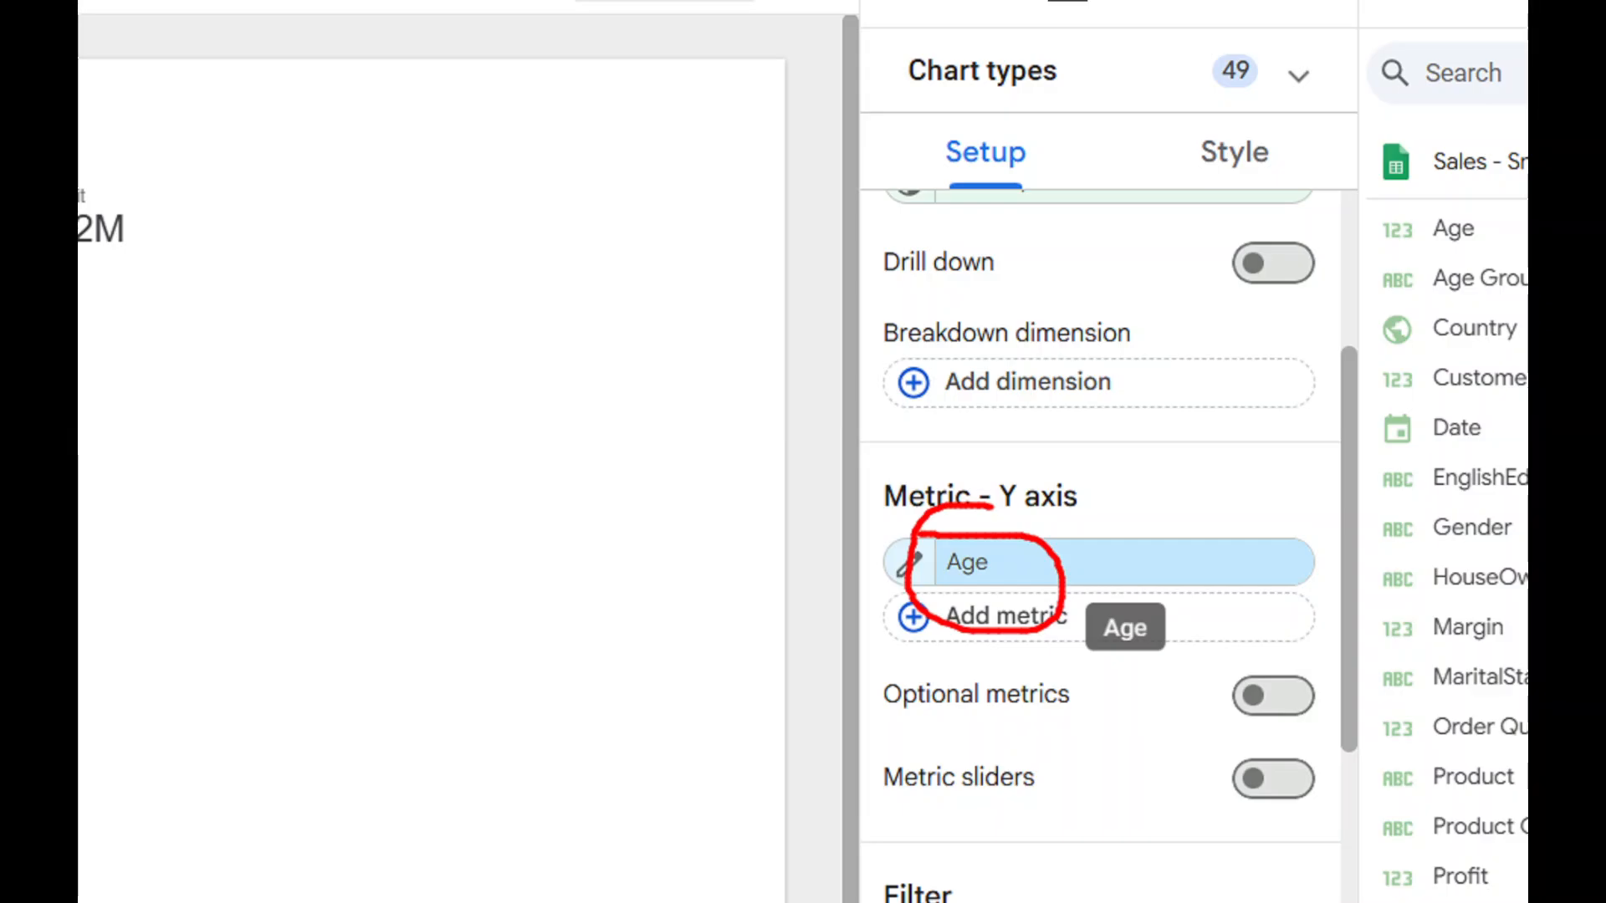
pyautogui.press('Escape')
pyautogui.click(996, 568)
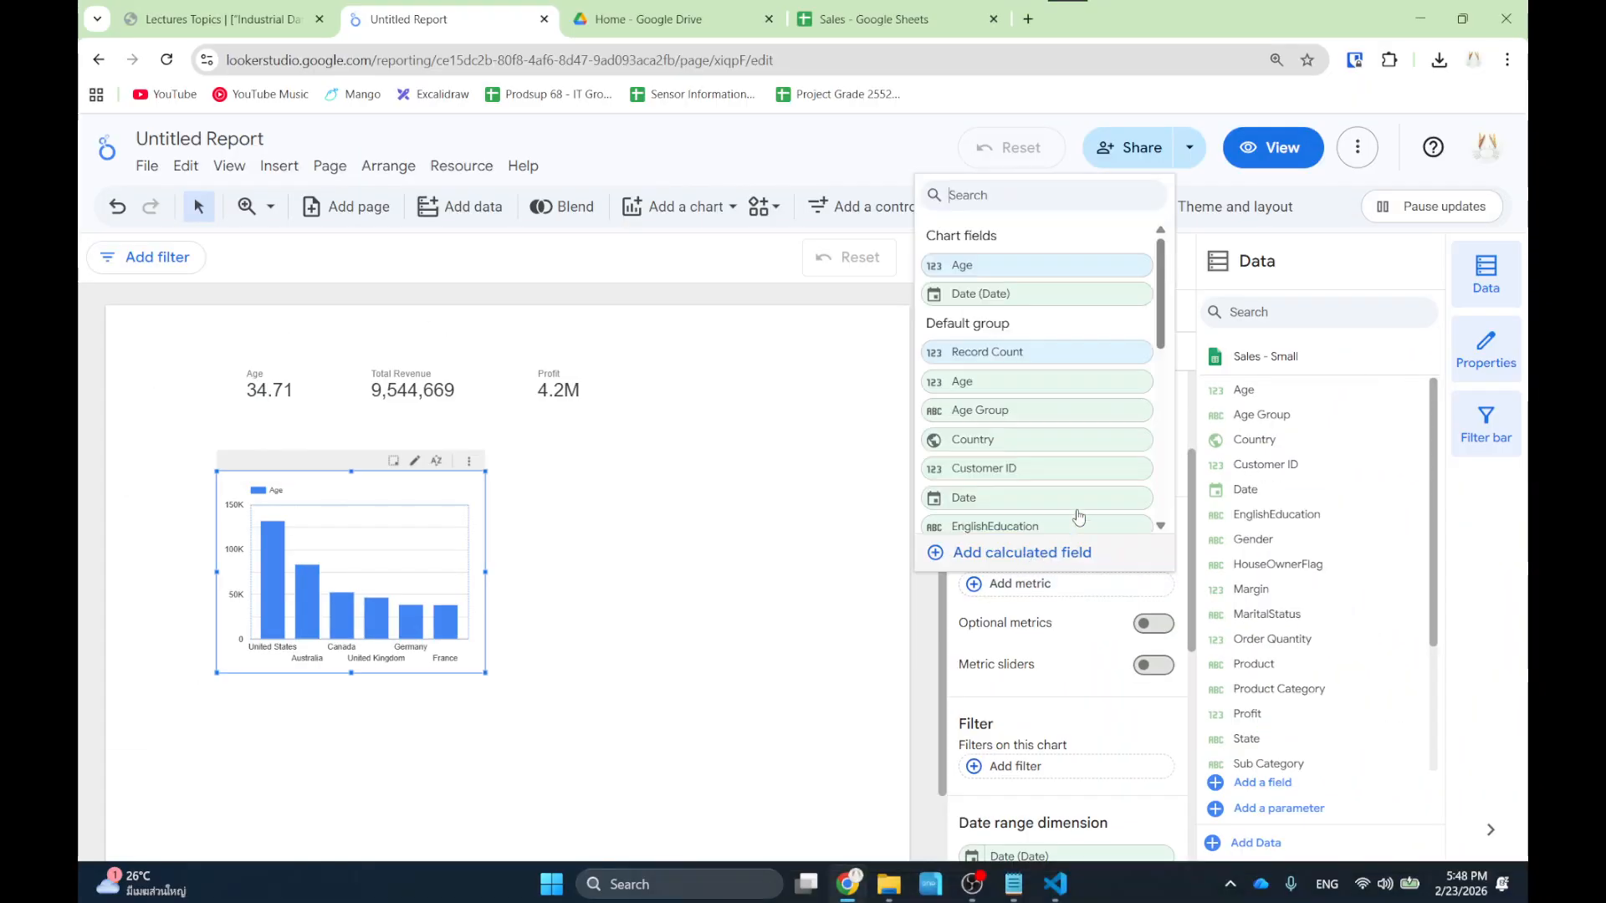
pyautogui.scroll(-3, 1034, 428)
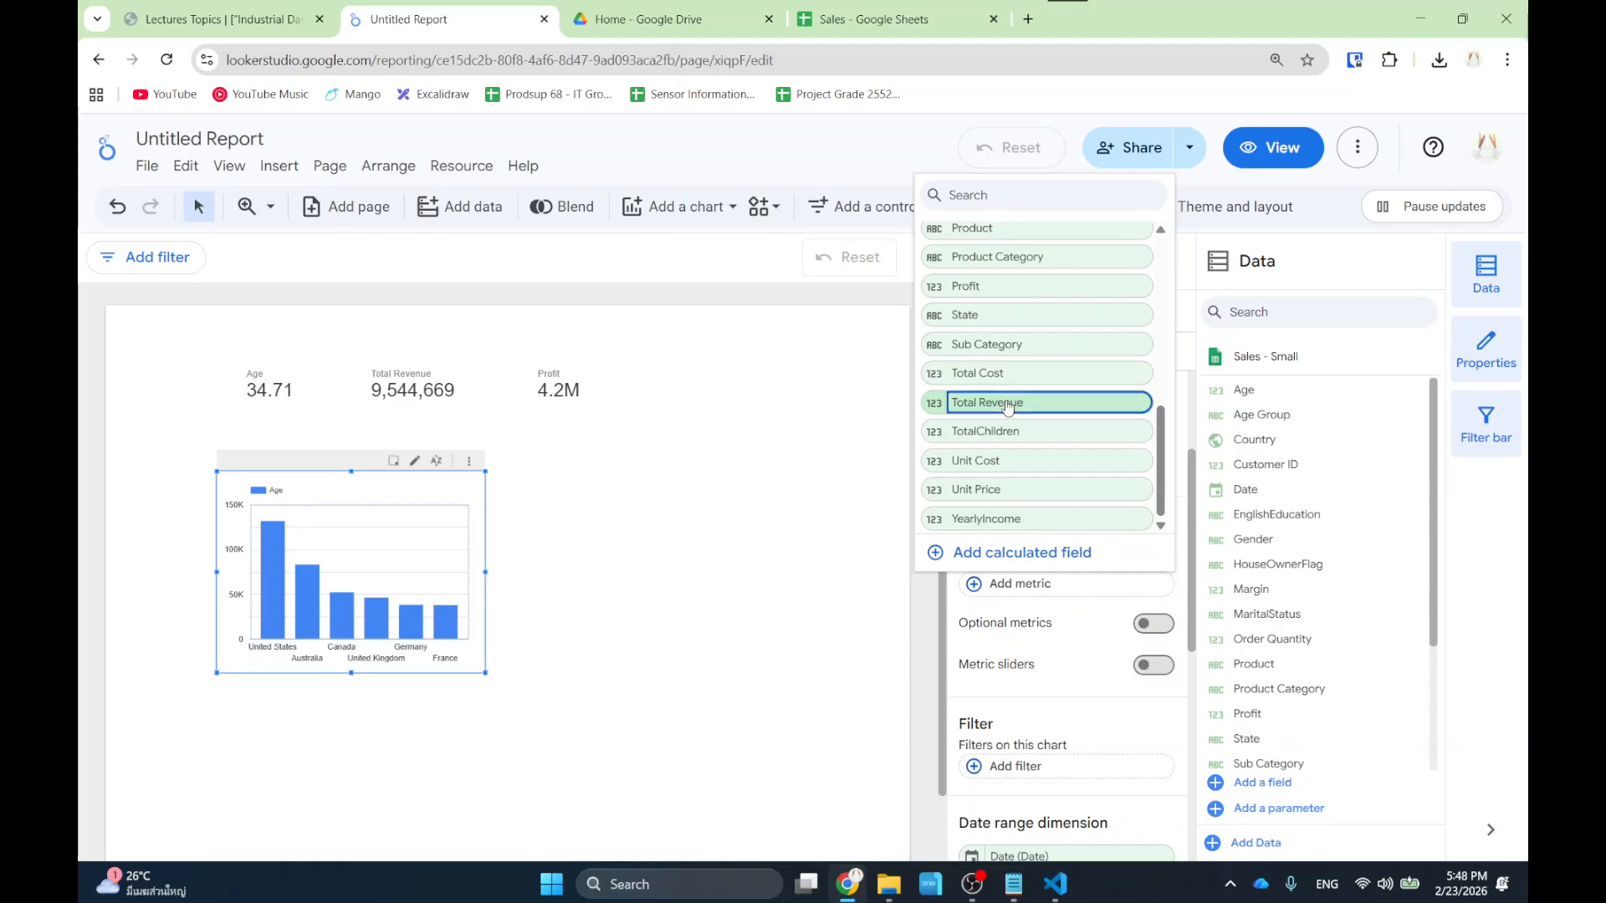
pyautogui.click(1026, 405)
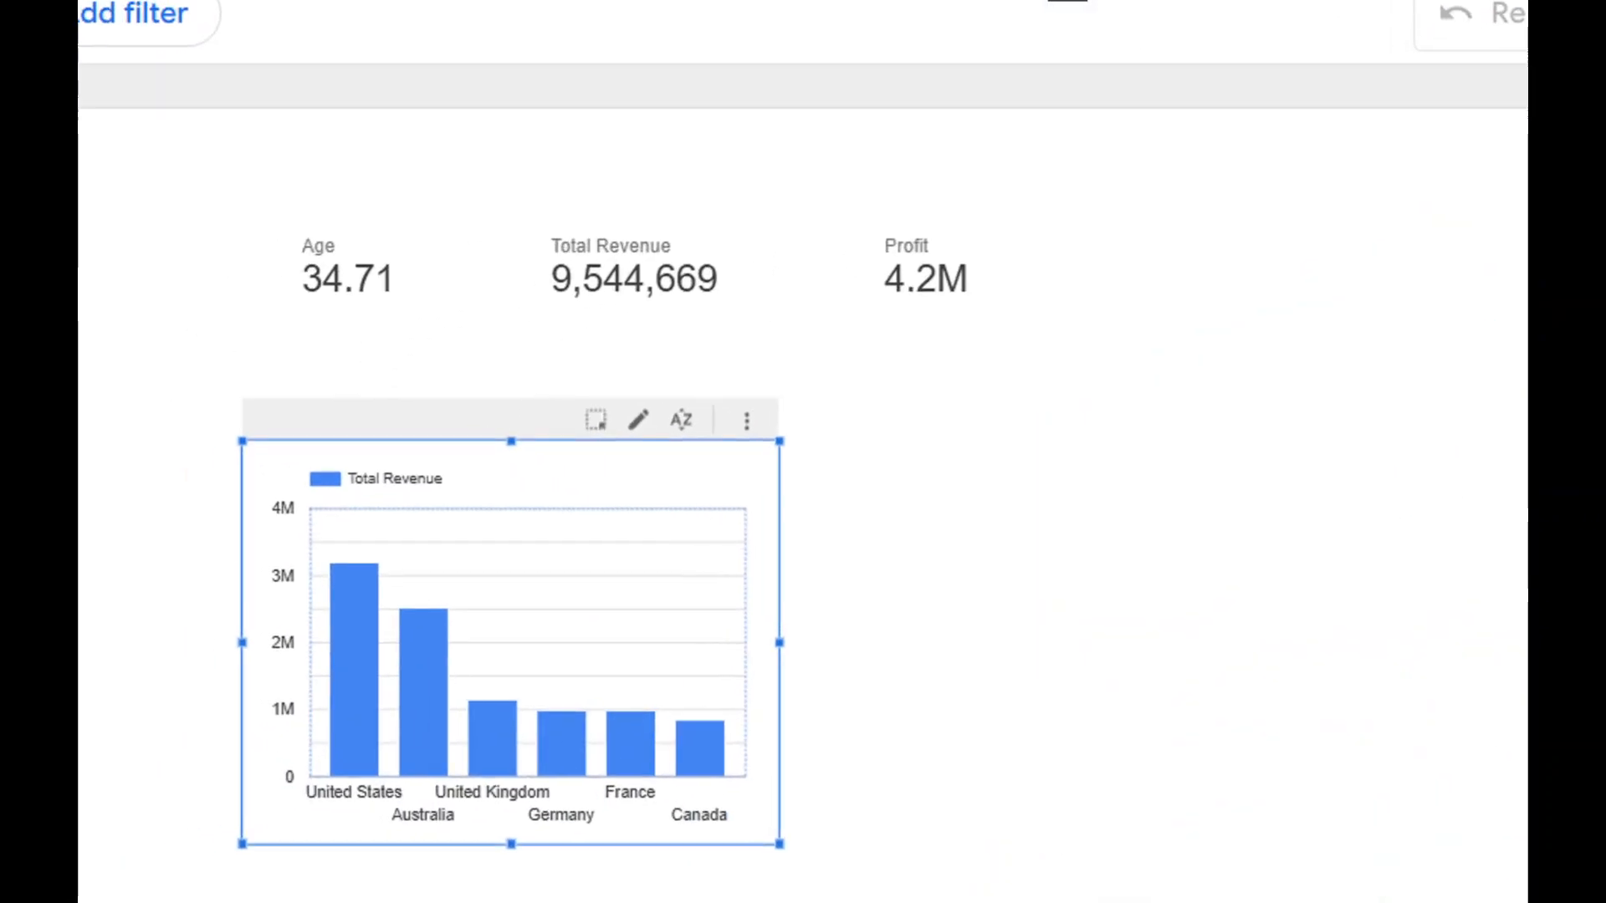
pyautogui.moveTo(272, 370)
pyautogui.mouseDown()
pyautogui.moveTo(447, 809)
pyautogui.moveTo(344, 365)
pyautogui.moveTo(317, 408)
pyautogui.mouseUp()
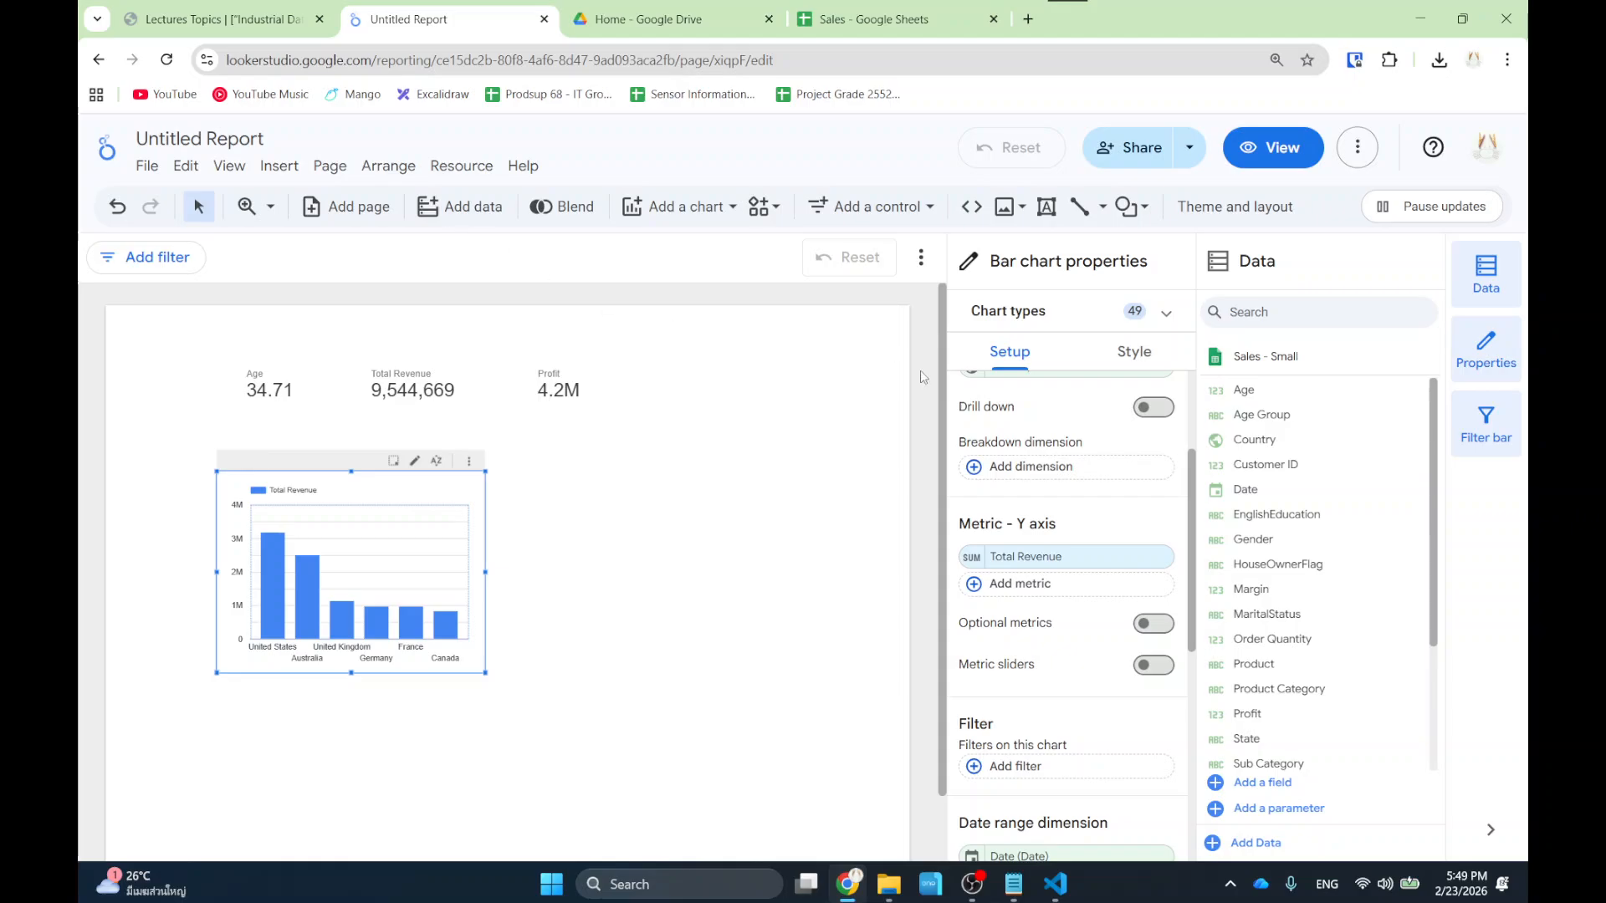
pyautogui.scroll(-3, 1278, 578)
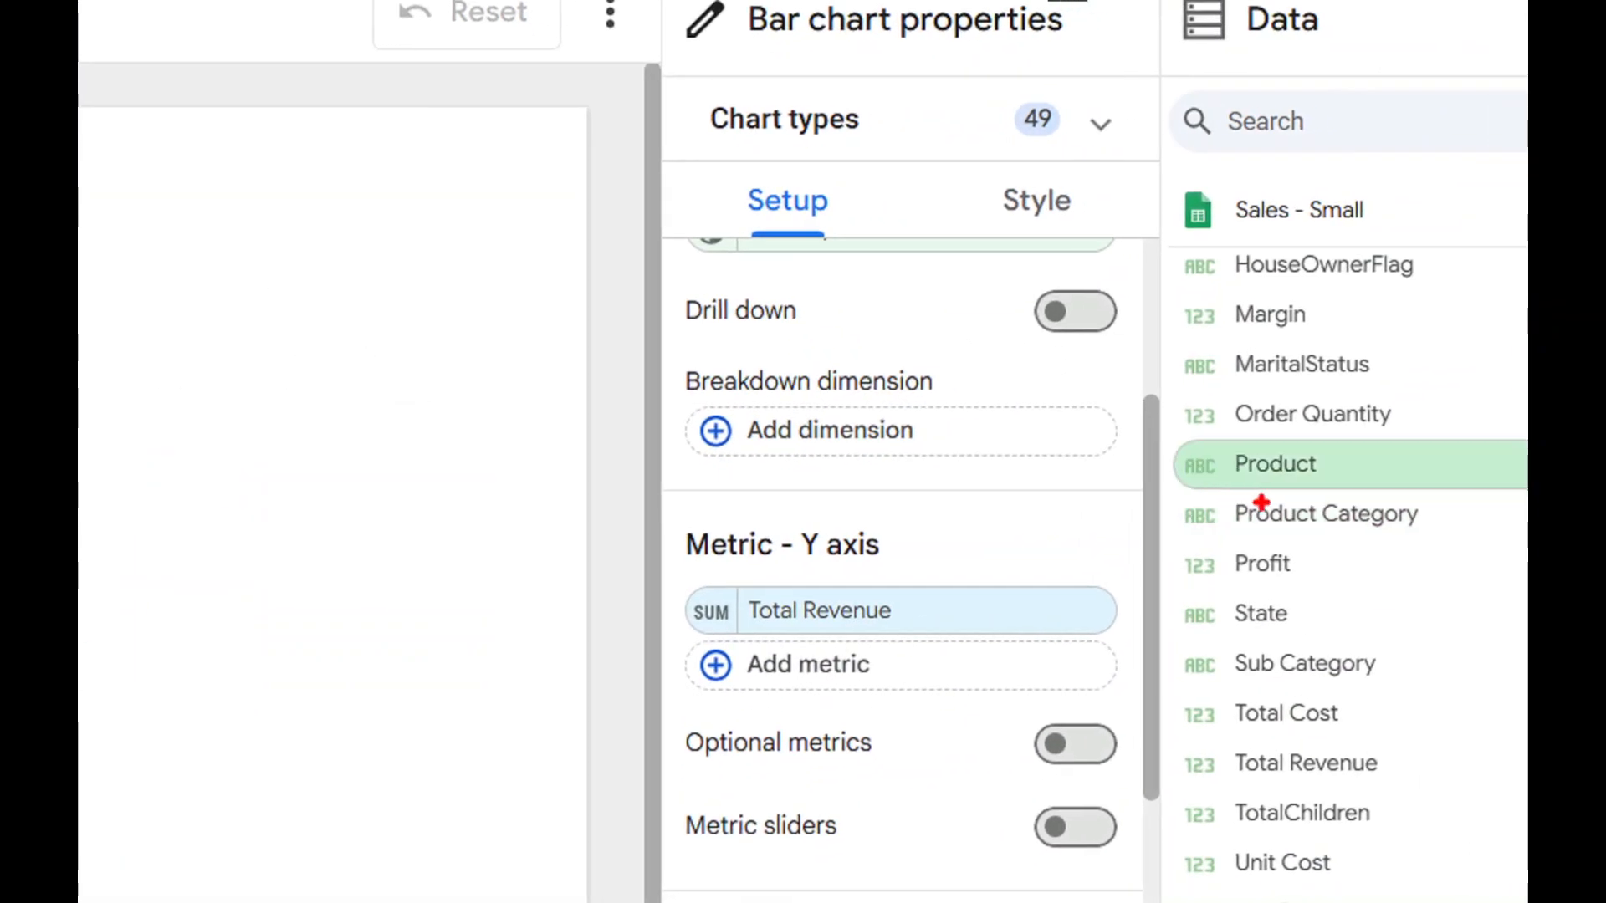
pyautogui.moveTo(1247, 492)
pyautogui.mouseDown()
pyautogui.moveTo(1218, 502)
pyautogui.moveTo(1272, 536)
pyautogui.moveTo(1497, 502)
pyautogui.moveTo(1254, 468)
pyautogui.mouseUp()
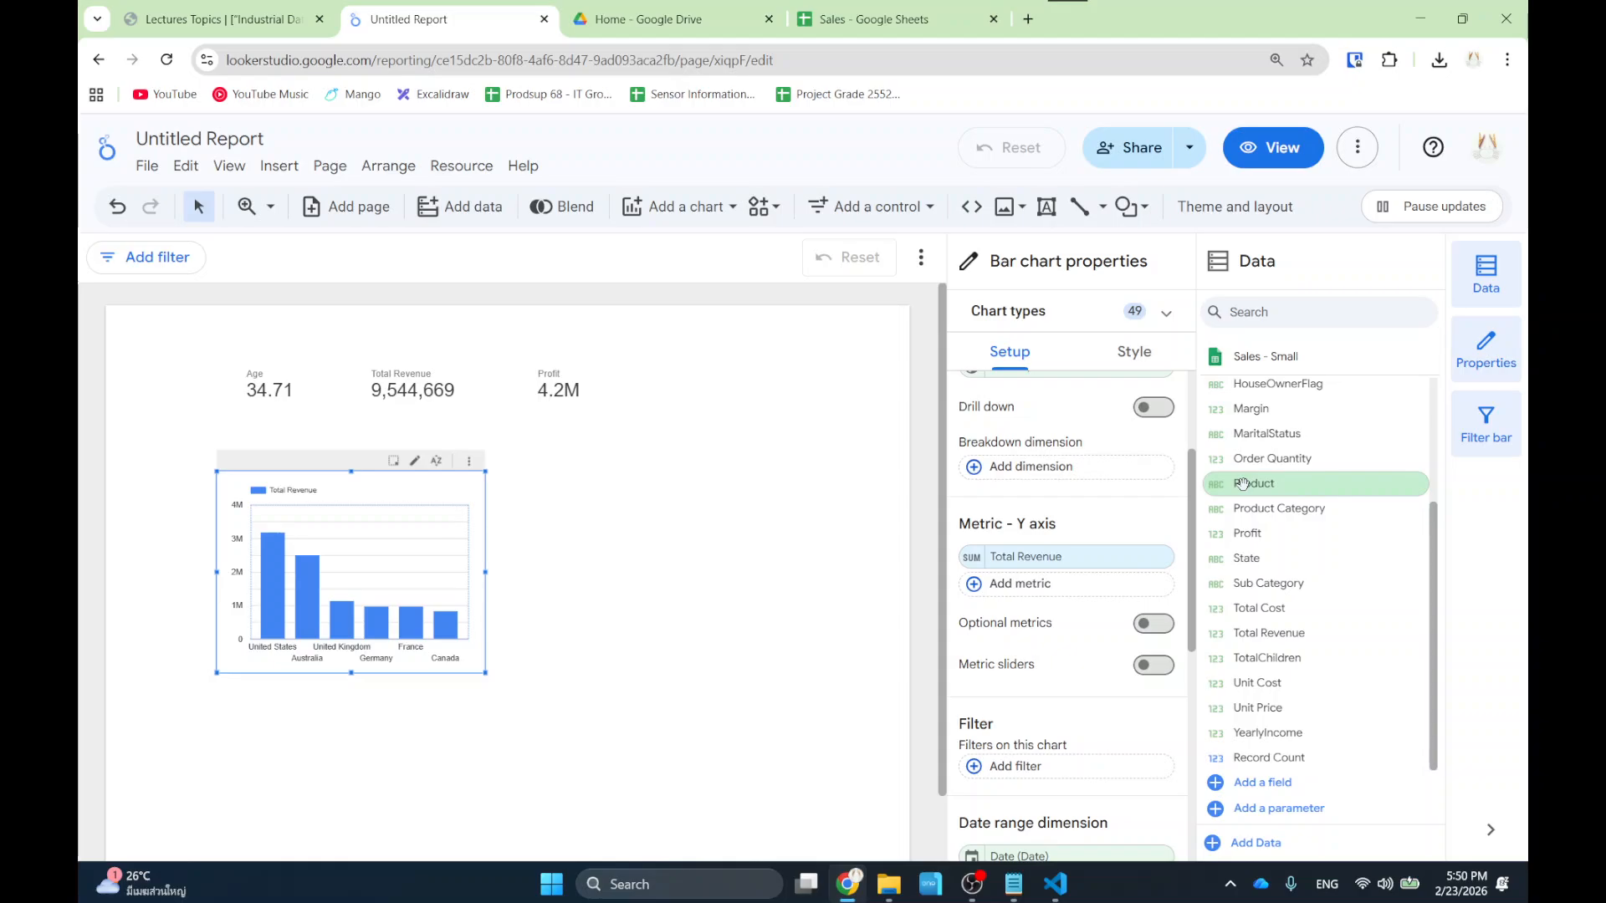
# Add a second vertical bar chart beside the country chart, below the Profit scorecard, and set its dimension to Product Category.
pyautogui.click(684, 222)
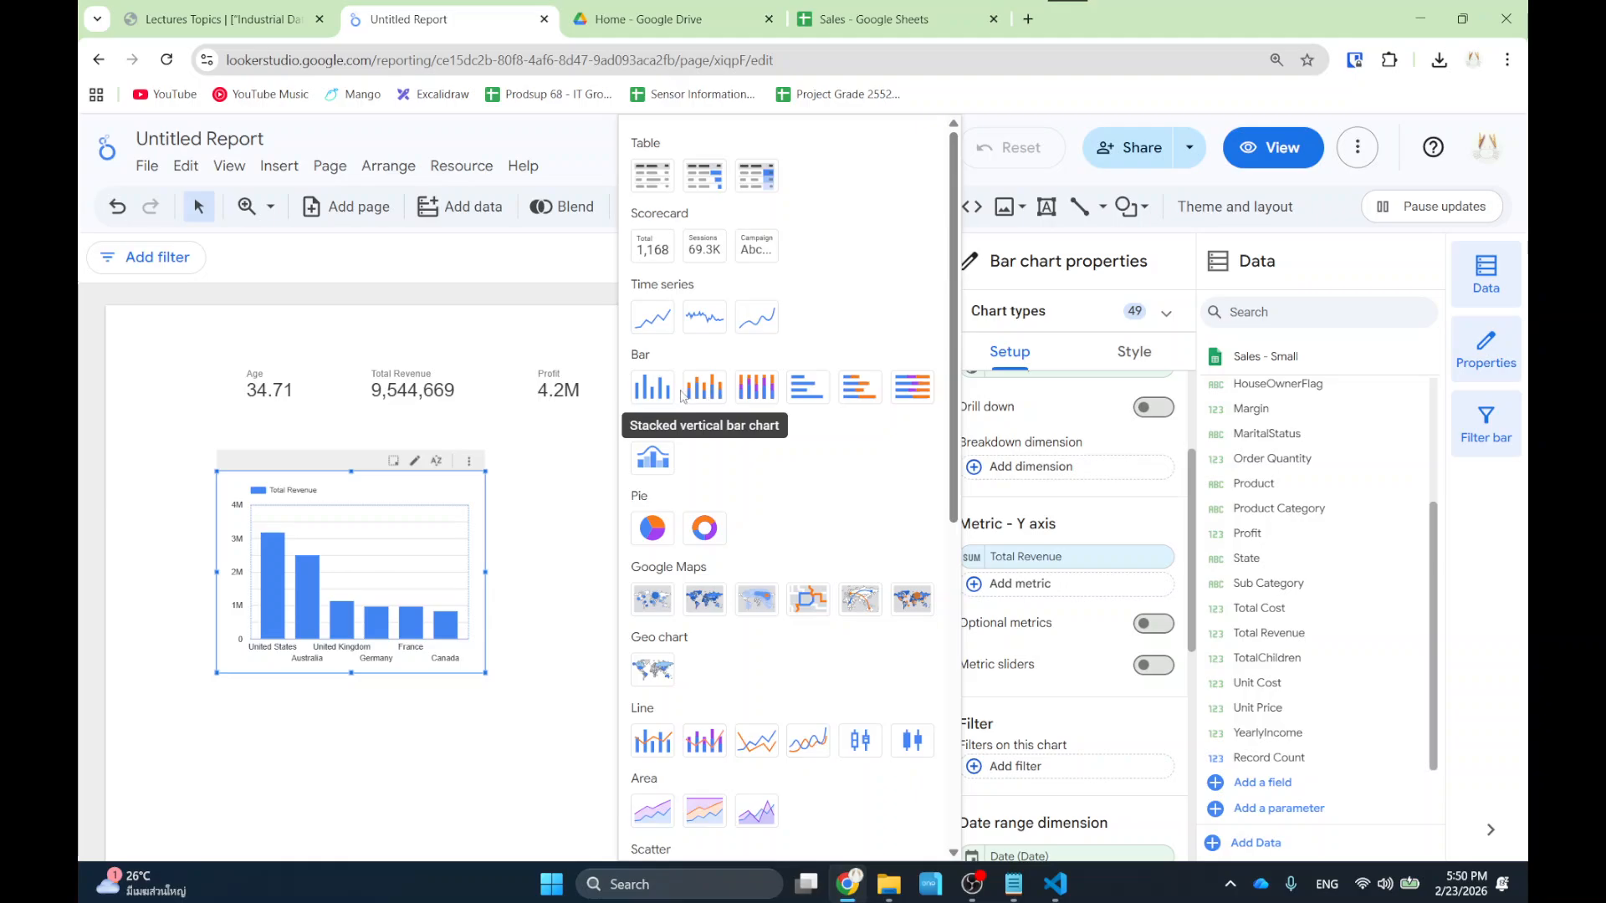
pyautogui.click(653, 387)
pyautogui.click(561, 468)
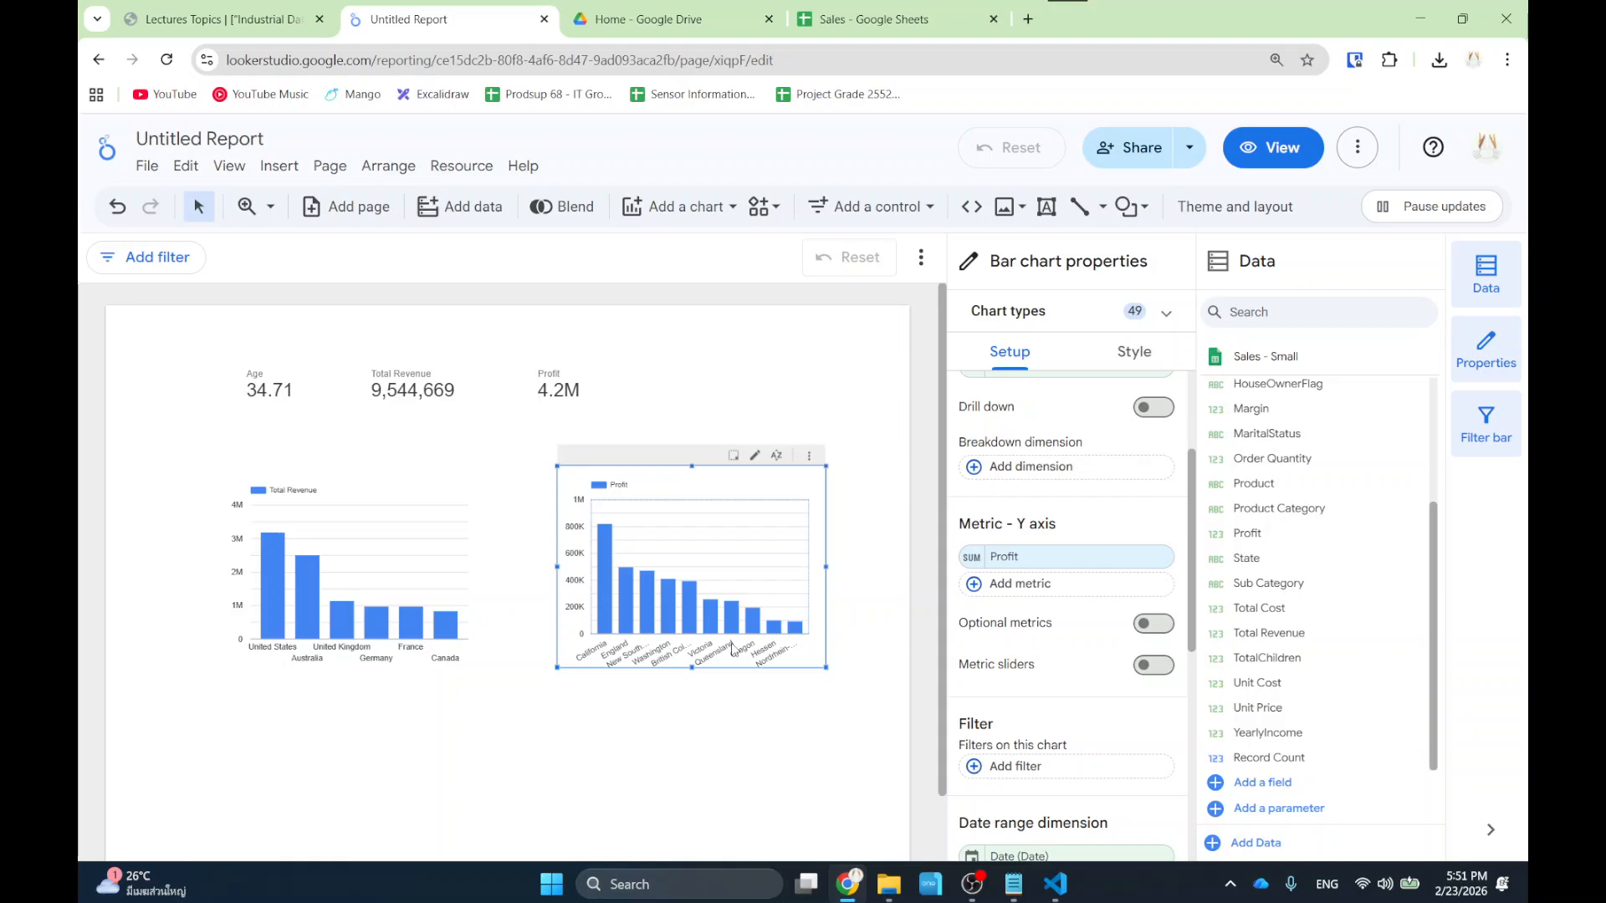
pyautogui.scroll(3, 1062, 553)
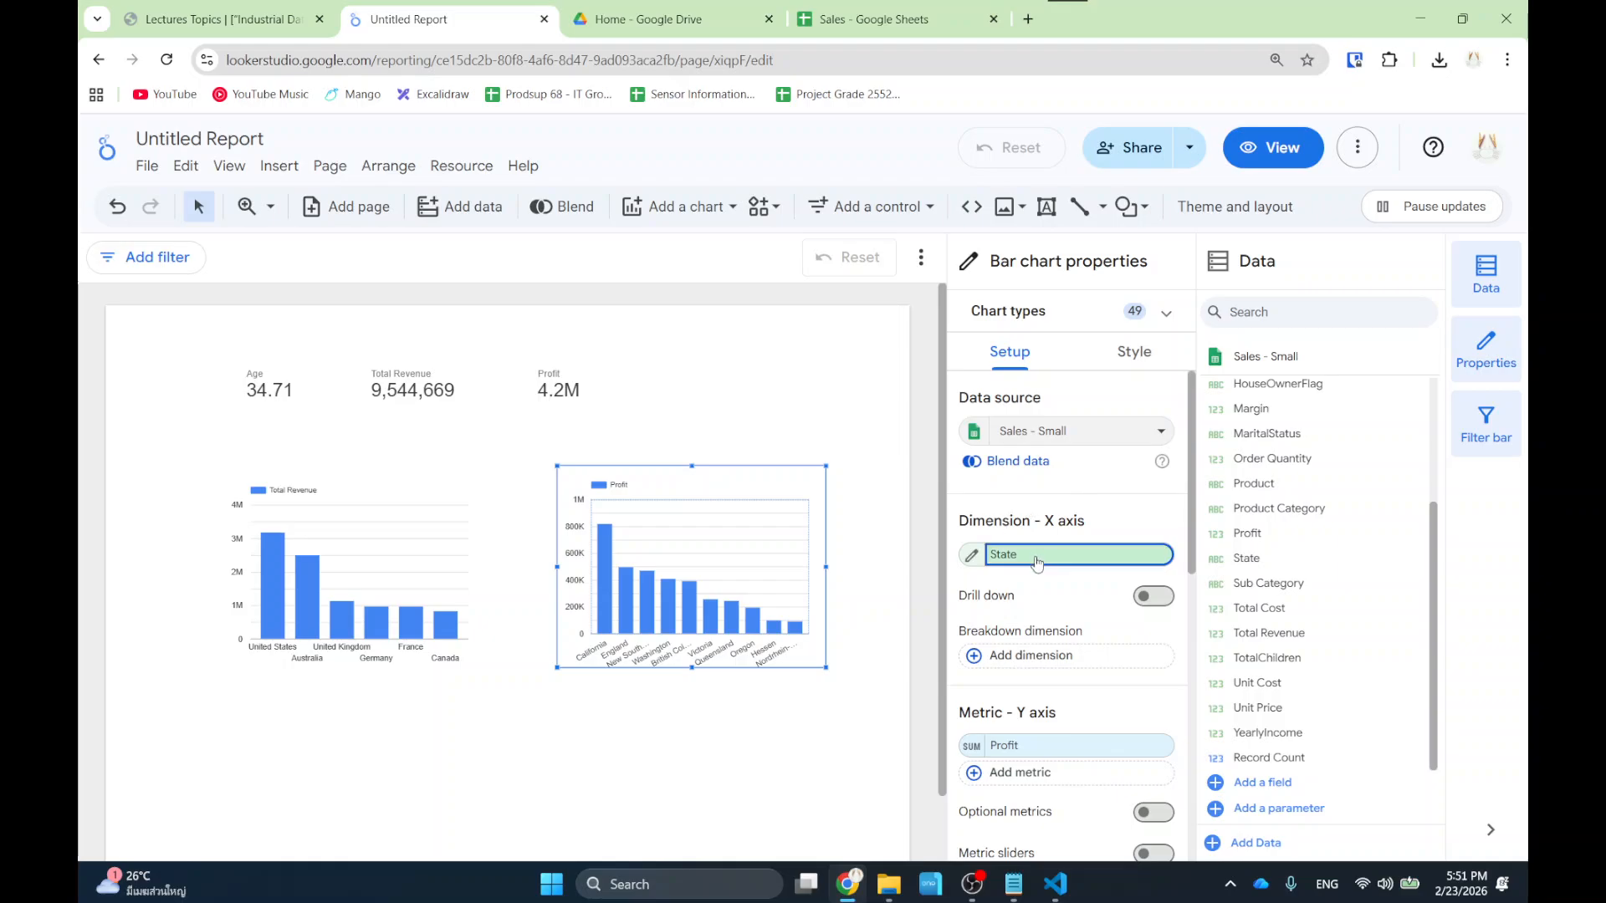
pyautogui.click(1038, 555)
pyautogui.scroll(-3, 1047, 418)
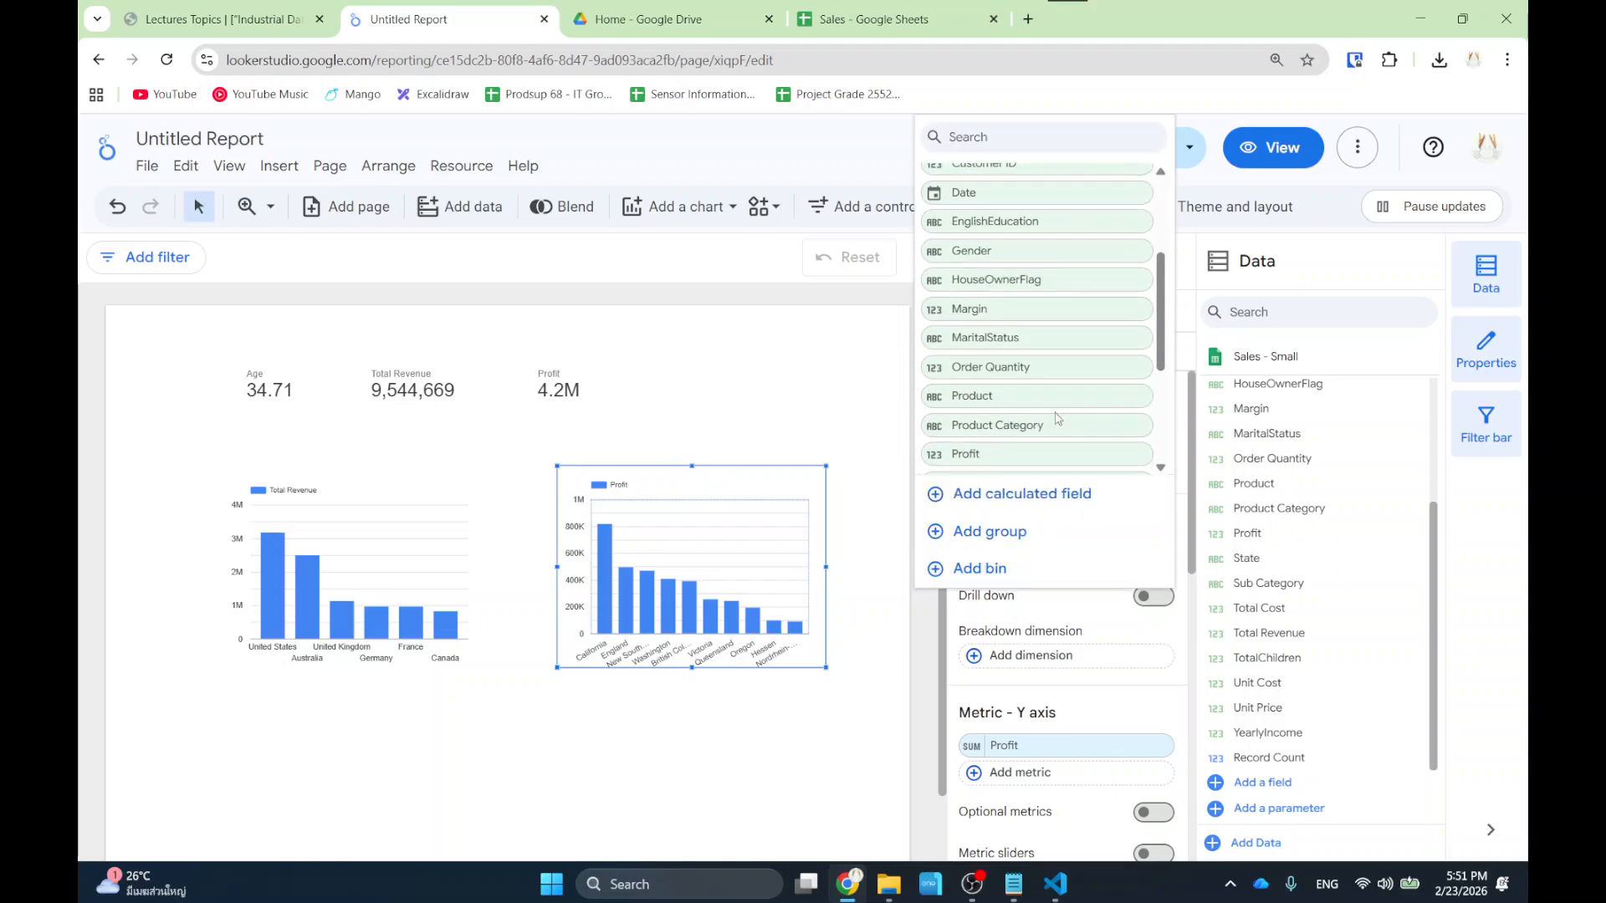
pyautogui.click(1041, 332)
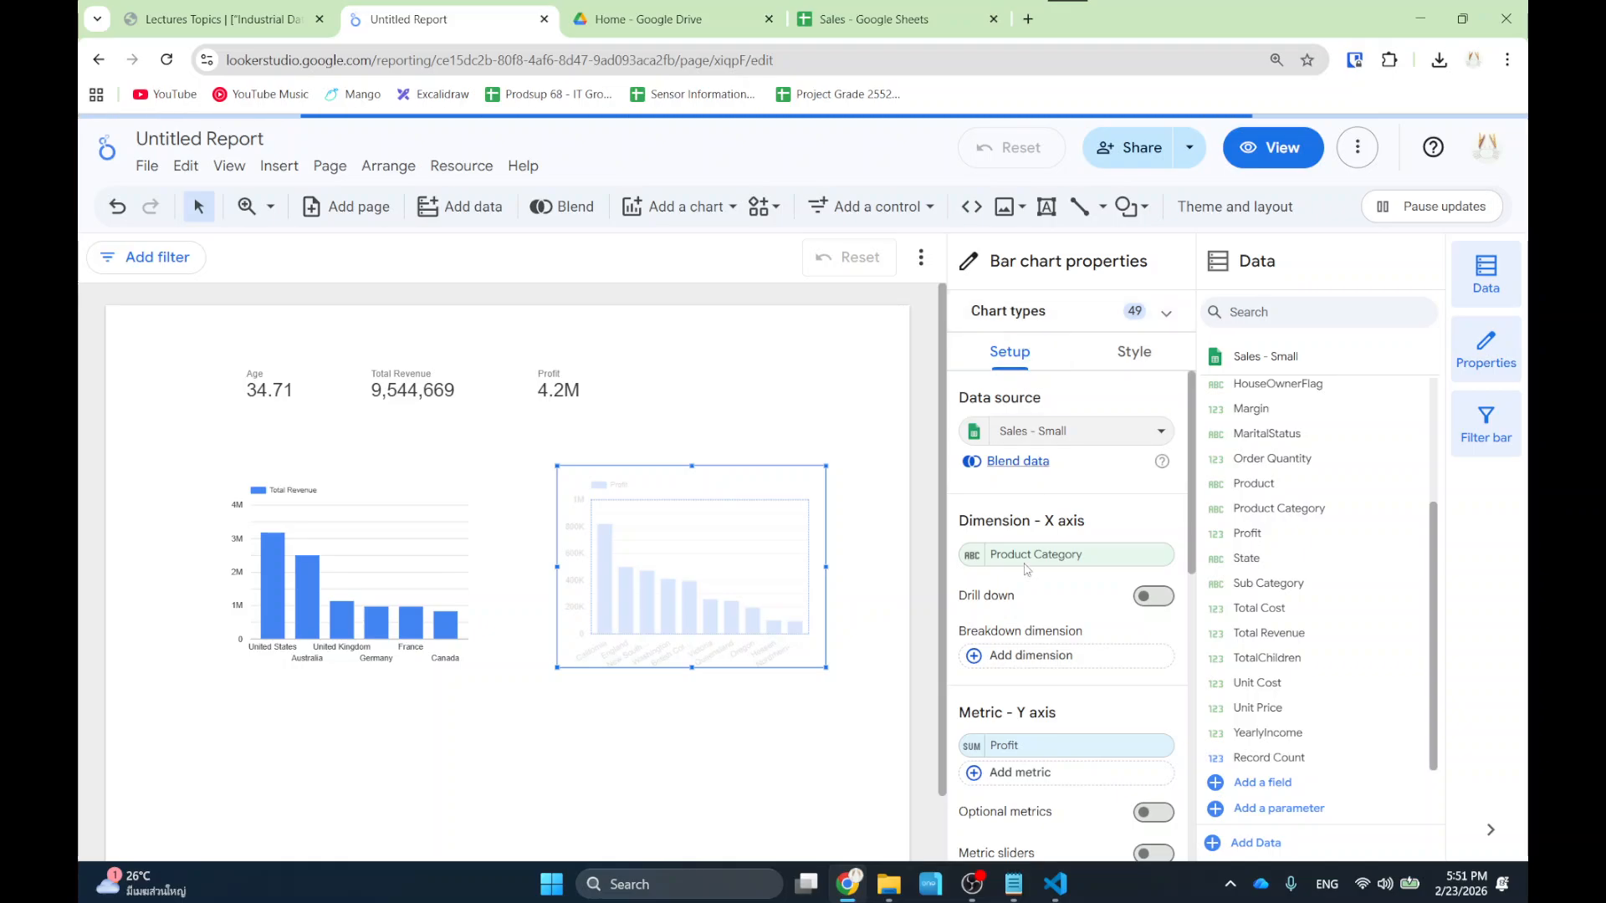
# Set the product category chart's metric to Total Revenue and shift the chart slightly toward the country chart.
pyautogui.scroll(-3, 1053, 590)
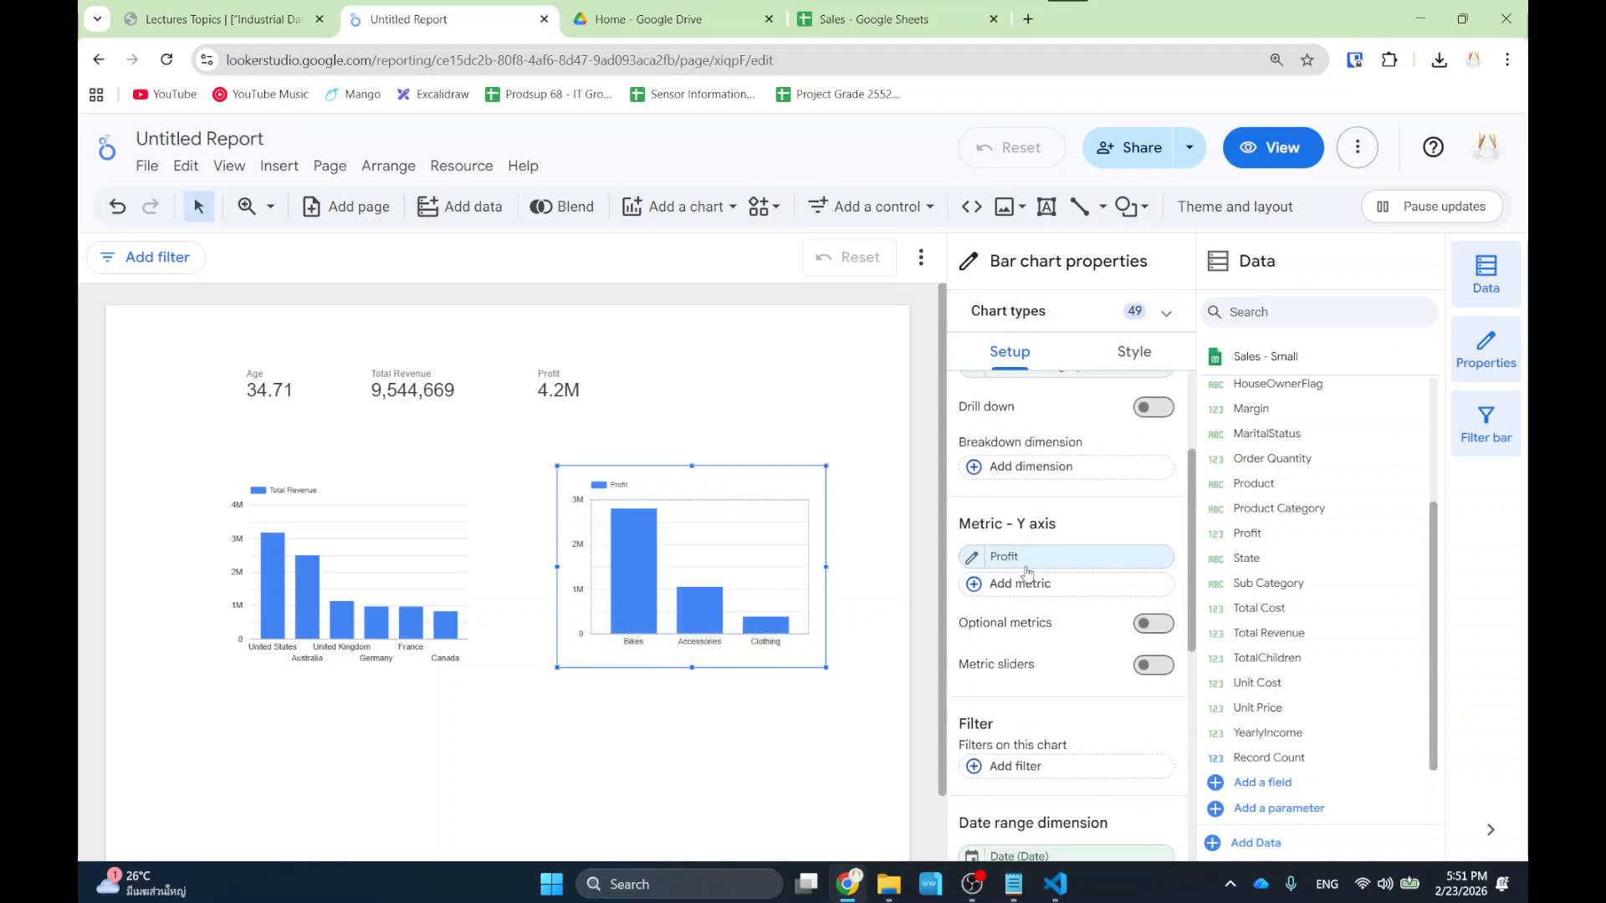
pyautogui.click(1036, 555)
pyautogui.scroll(-2, 1028, 430)
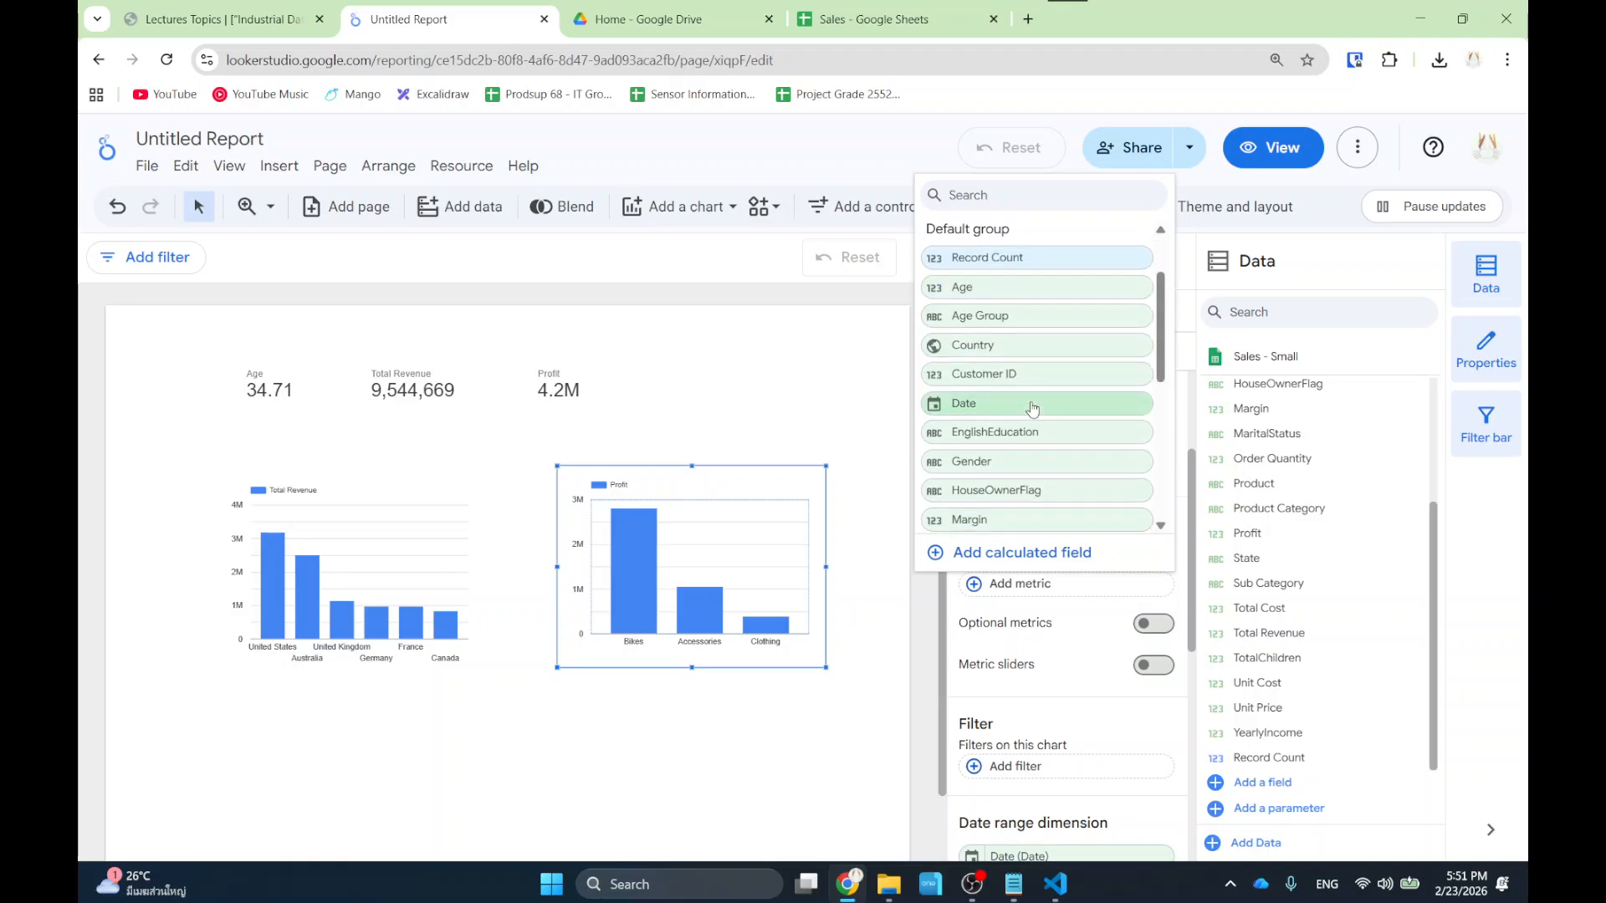
pyautogui.scroll(-3, 1028, 430)
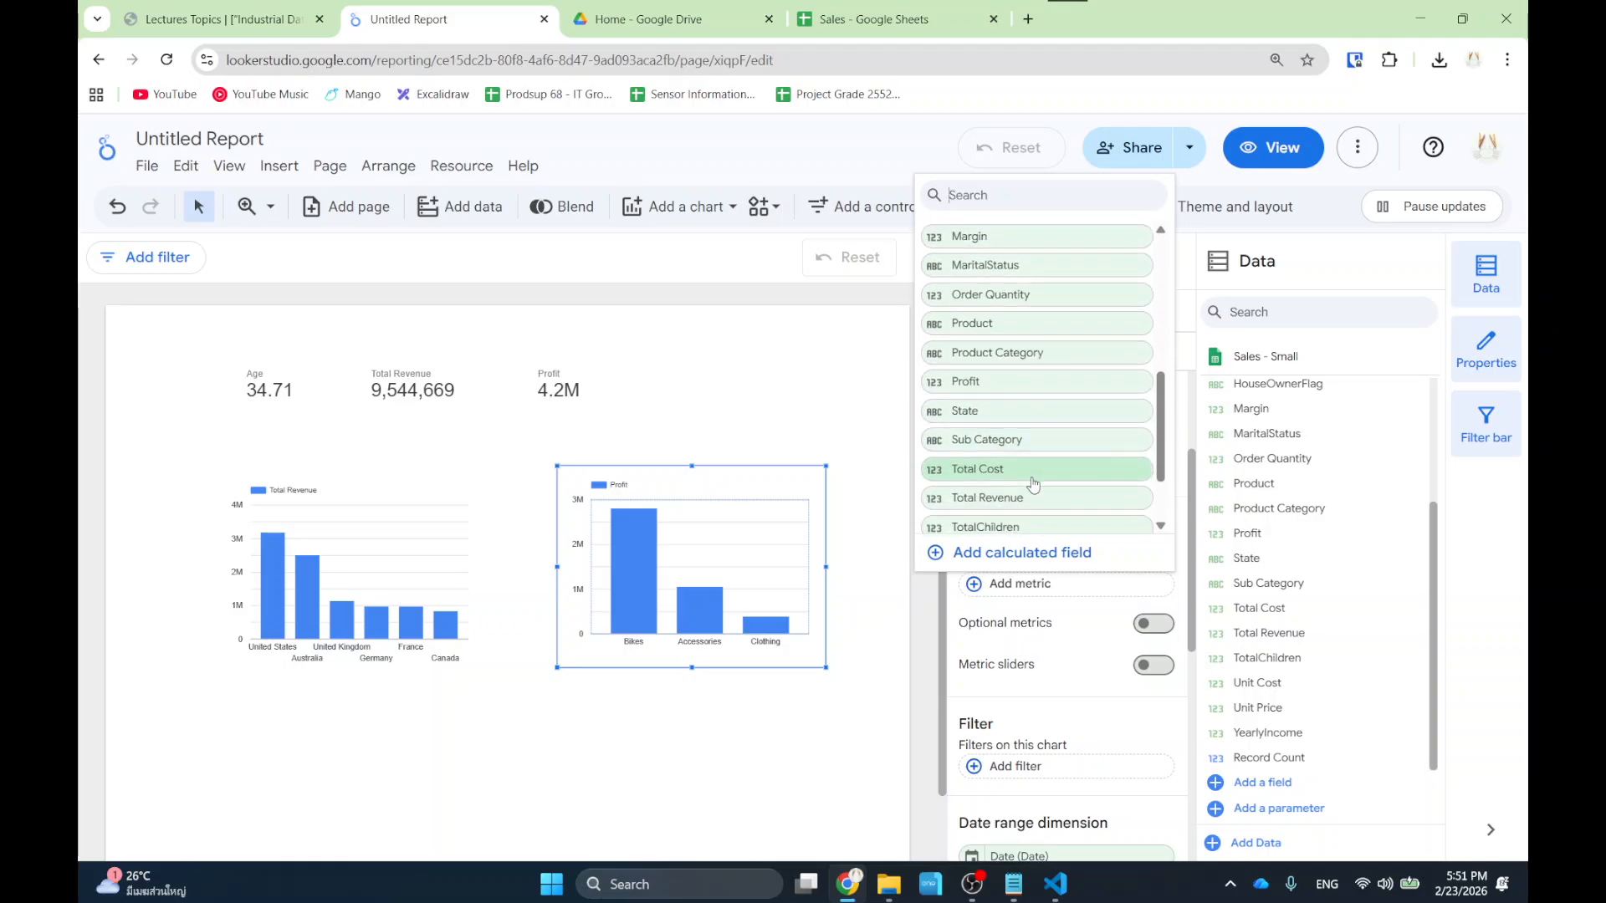
pyautogui.scroll(-3, 1033, 486)
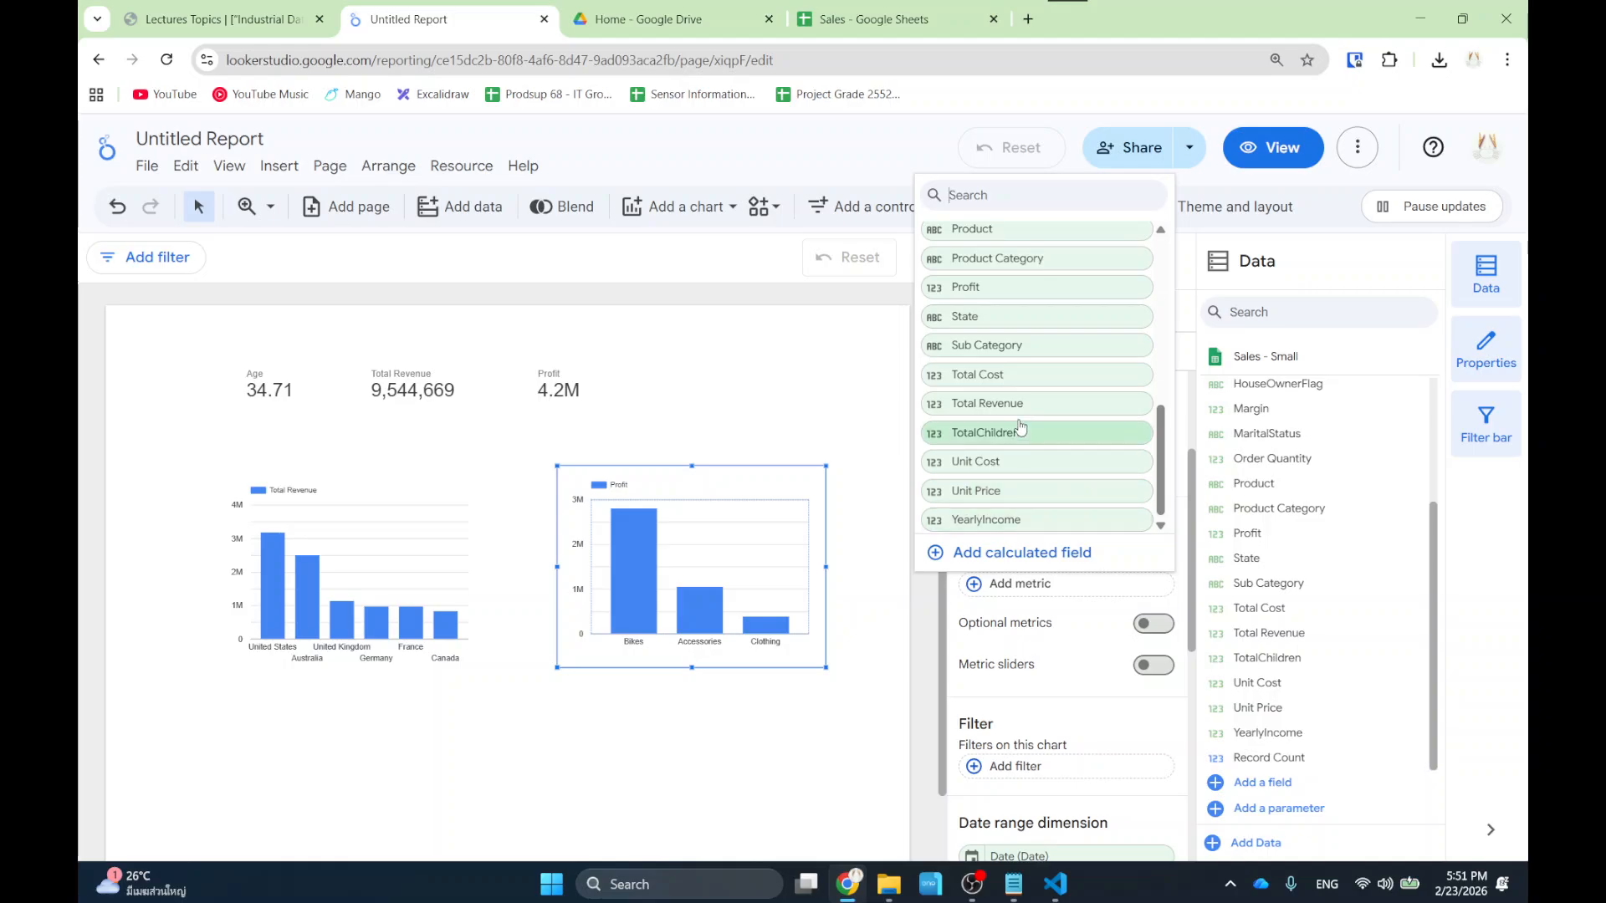
pyautogui.click(1017, 404)
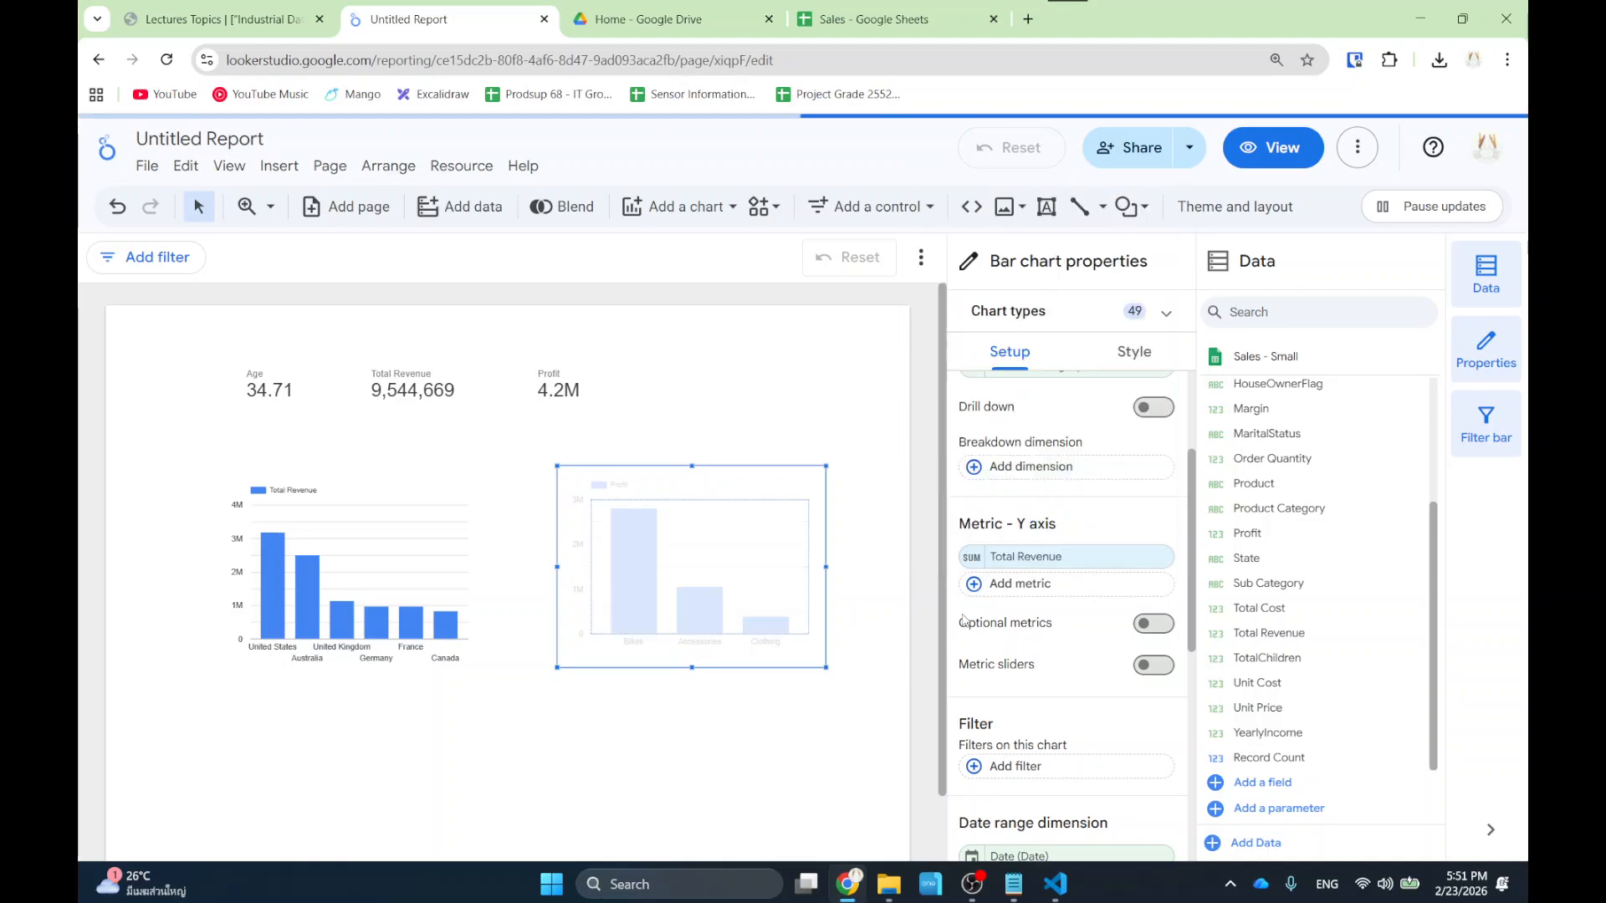
pyautogui.moveTo(619, 458); pyautogui.dragTo(610, 458)
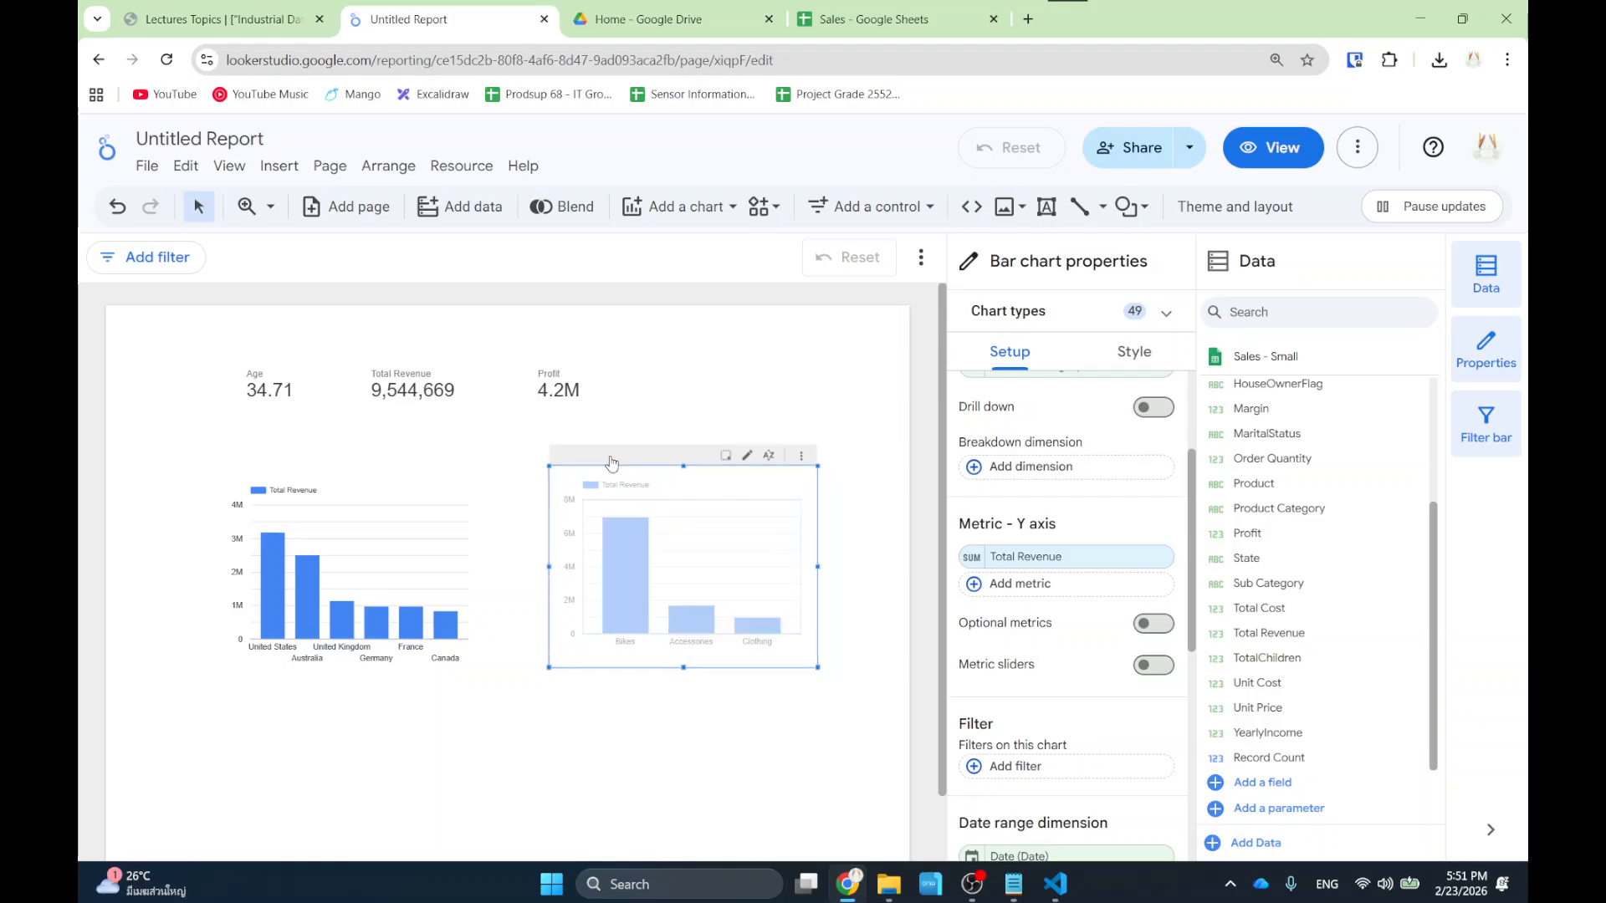
pyautogui.click(706, 746)
pyautogui.hotkey('ctrl', '1')
pyautogui.click(670, 605)
pyautogui.moveTo(613, 239); pyautogui.dragTo(684, 240)
pyautogui.moveTo(512, 243)
pyautogui.mouseDown()
pyautogui.moveTo(711, 815)
pyautogui.moveTo(471, 232)
pyautogui.mouseUp()
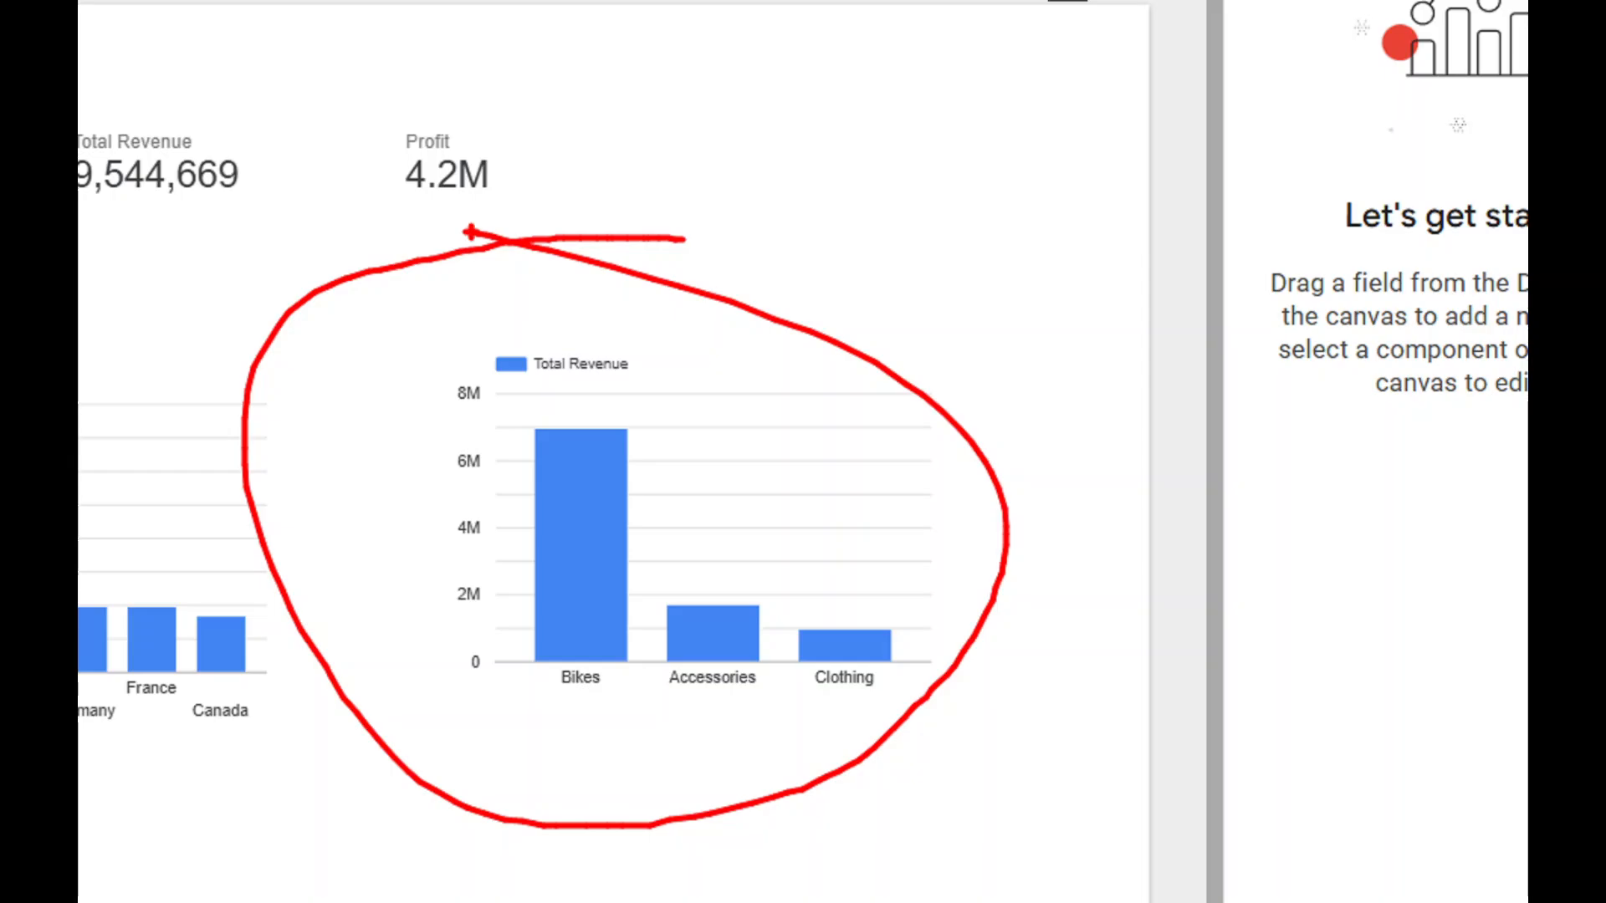
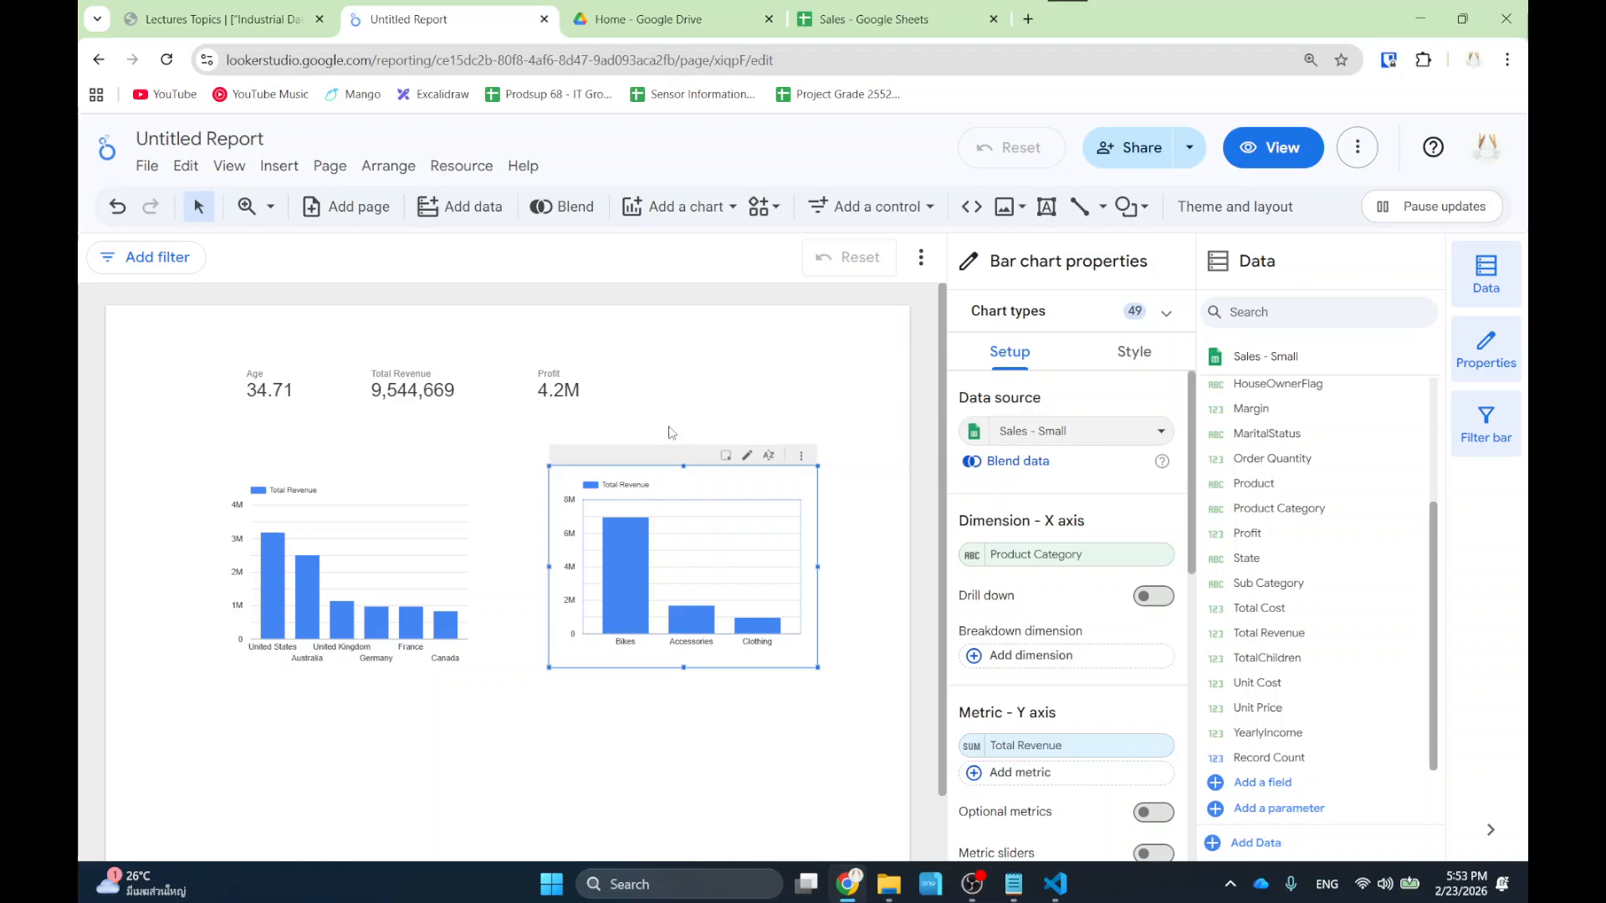
# Duplicate the product category bar chart and place the copy directly below the original.
pyautogui.moveTo(655, 458); pyautogui.dragTo(644, 620)
pyautogui.hotkey('ctrl', 'v')
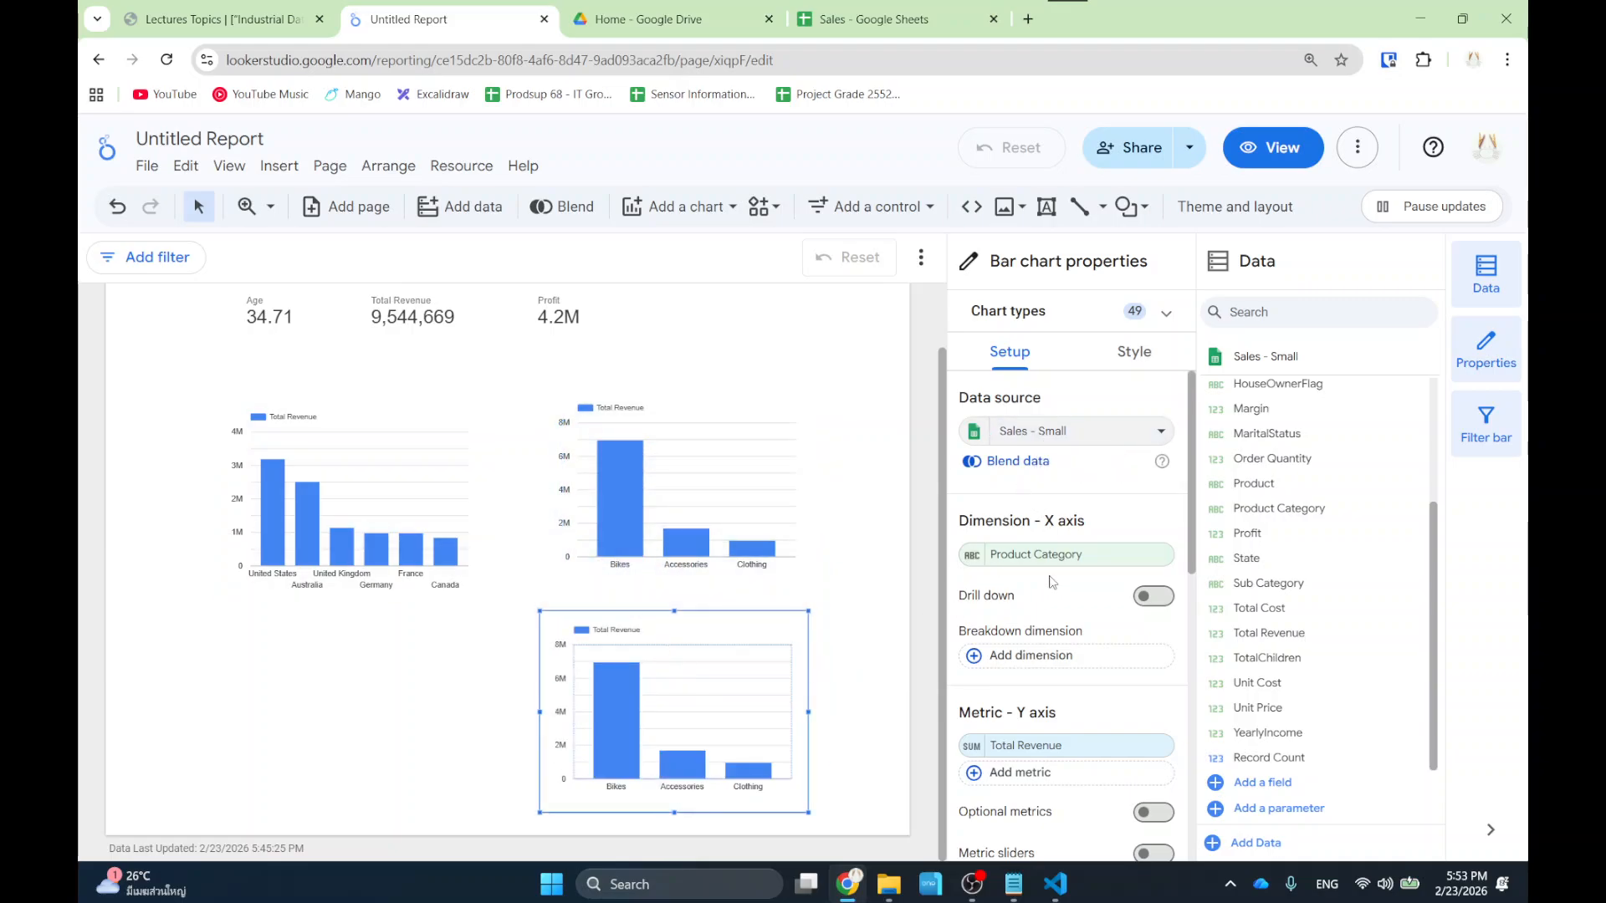
# Change the metric of the lower product category bar chart to Order Quantity.
pyautogui.scroll(-2, 1034, 559)
pyautogui.scroll(-1, 1034, 559)
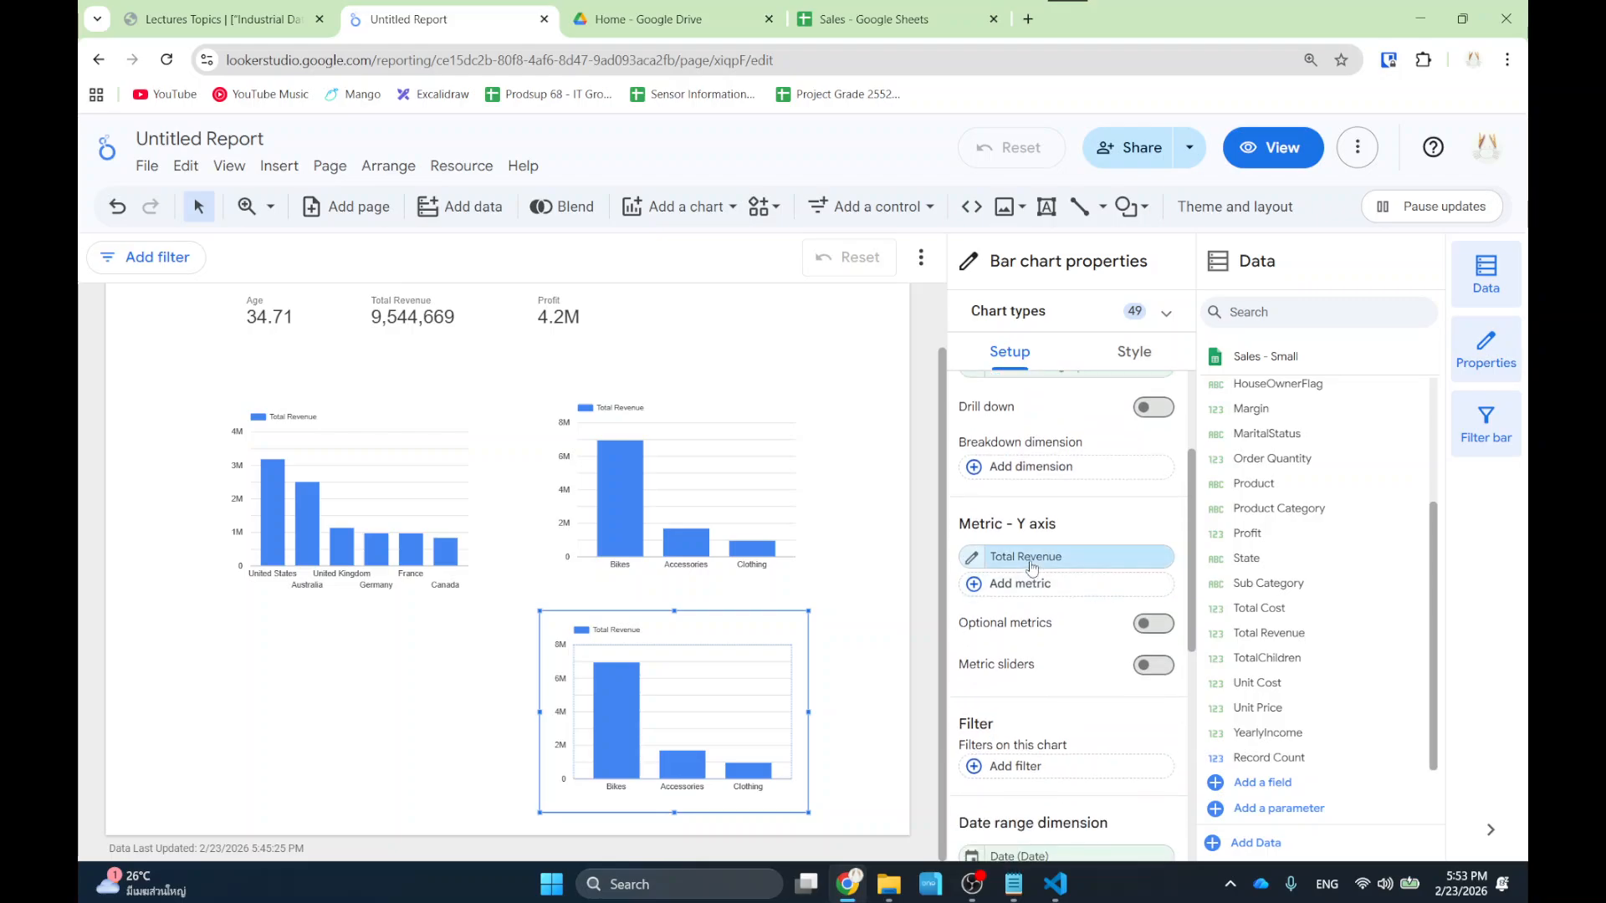
pyautogui.click(1034, 558)
pyautogui.scroll(-2, 1020, 486)
pyautogui.scroll(-5, 1020, 486)
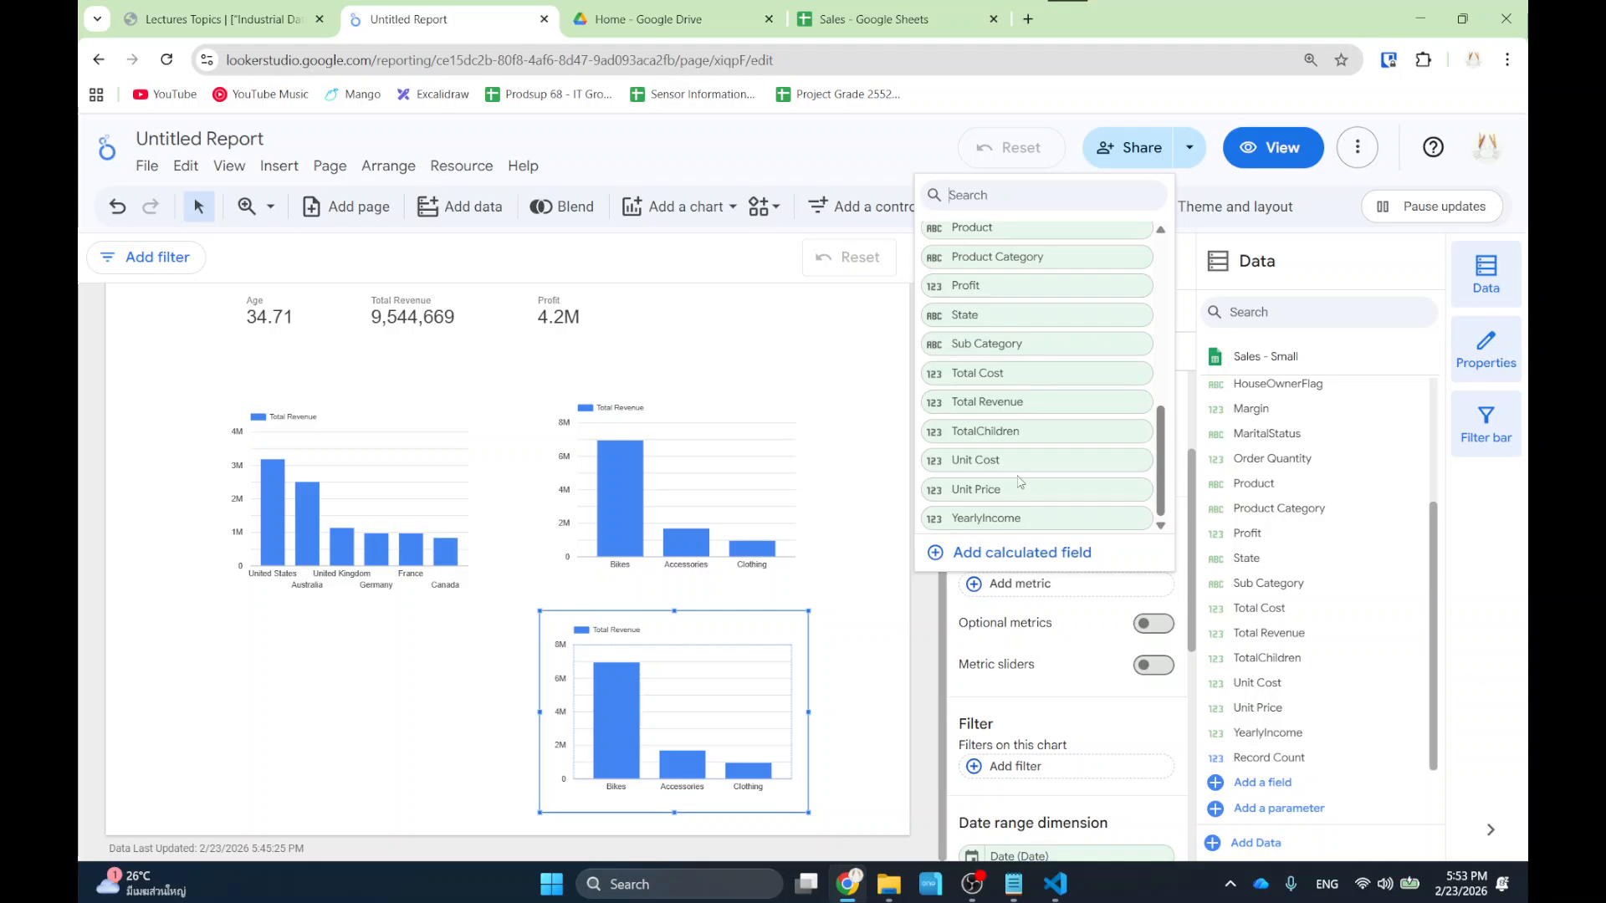
pyautogui.scroll(3, 1037, 410)
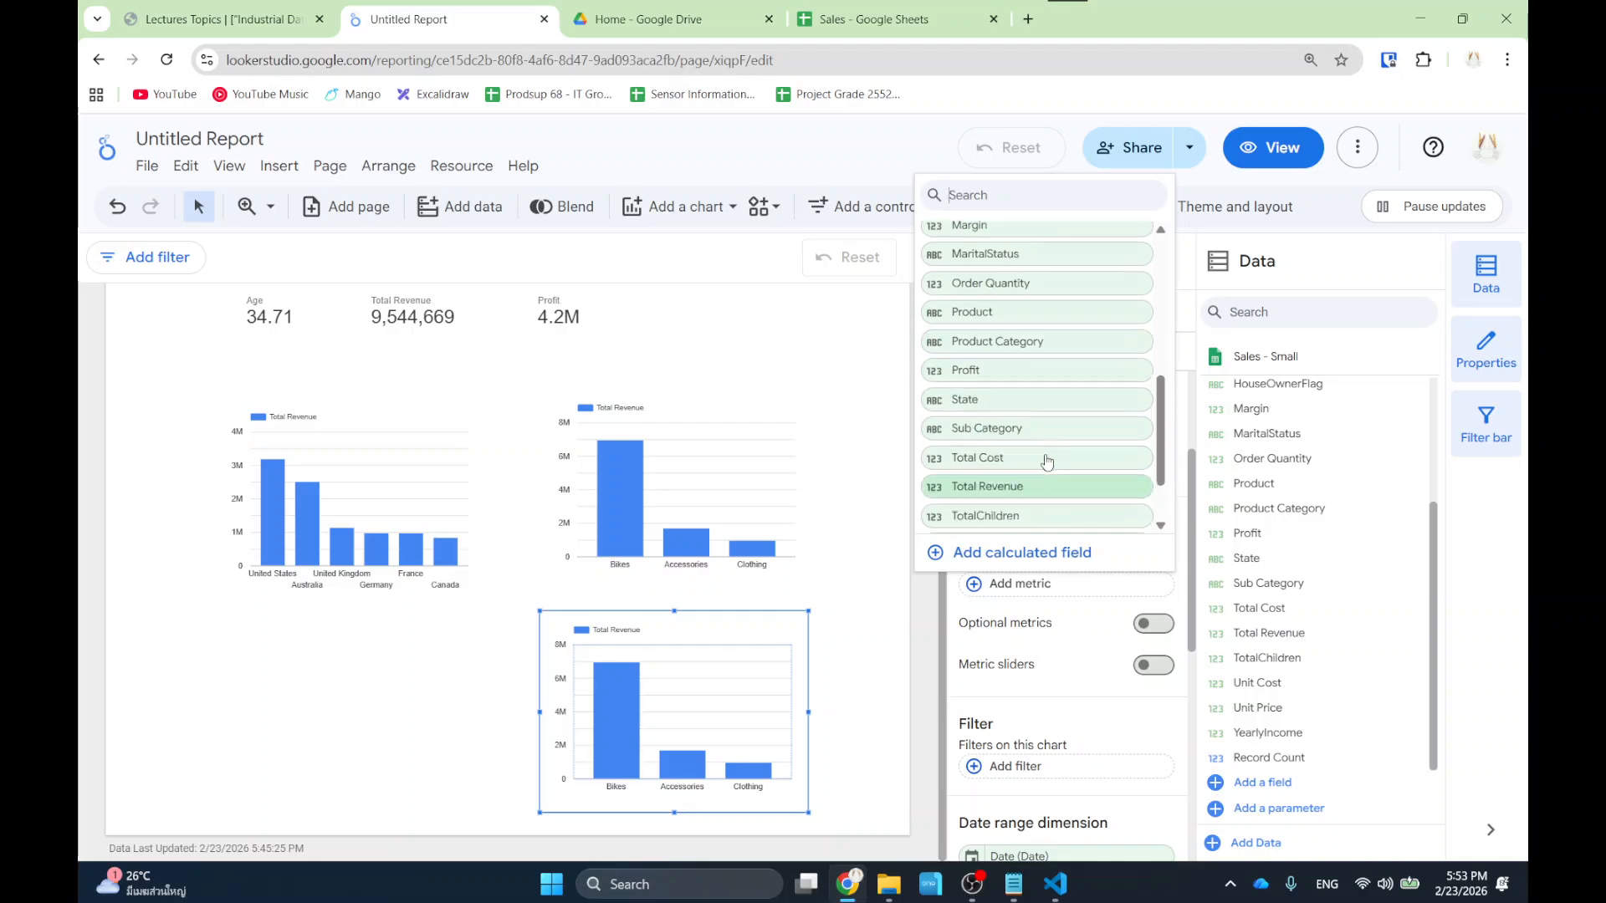
pyautogui.scroll(4, 1018, 418)
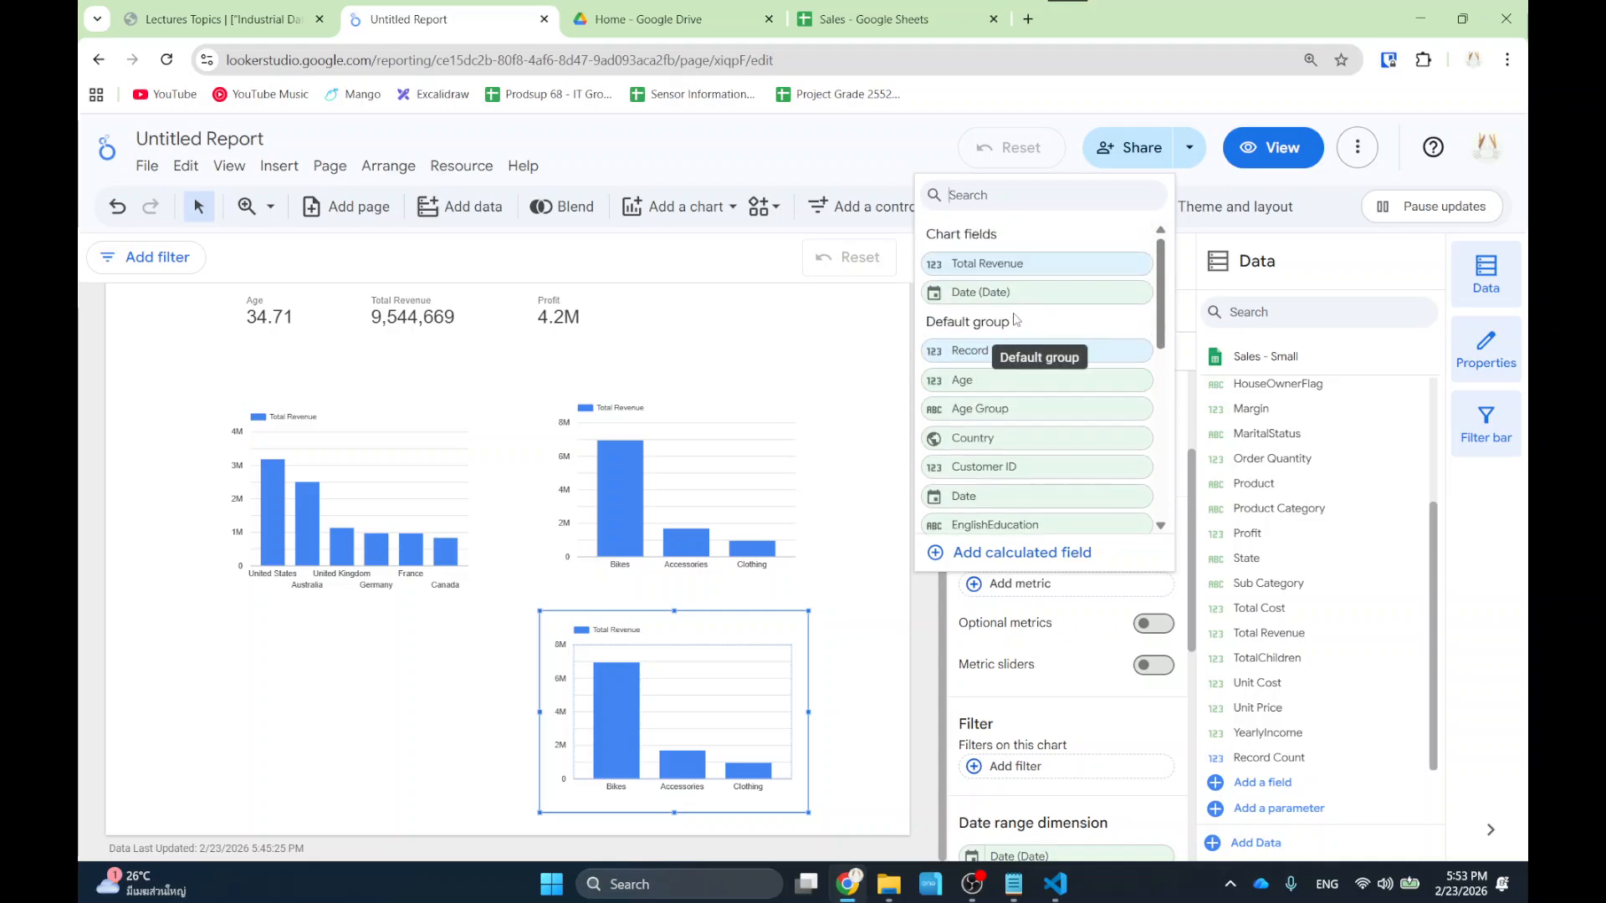
pyautogui.scroll(-3, 1045, 408)
pyautogui.scroll(-4, 1044, 407)
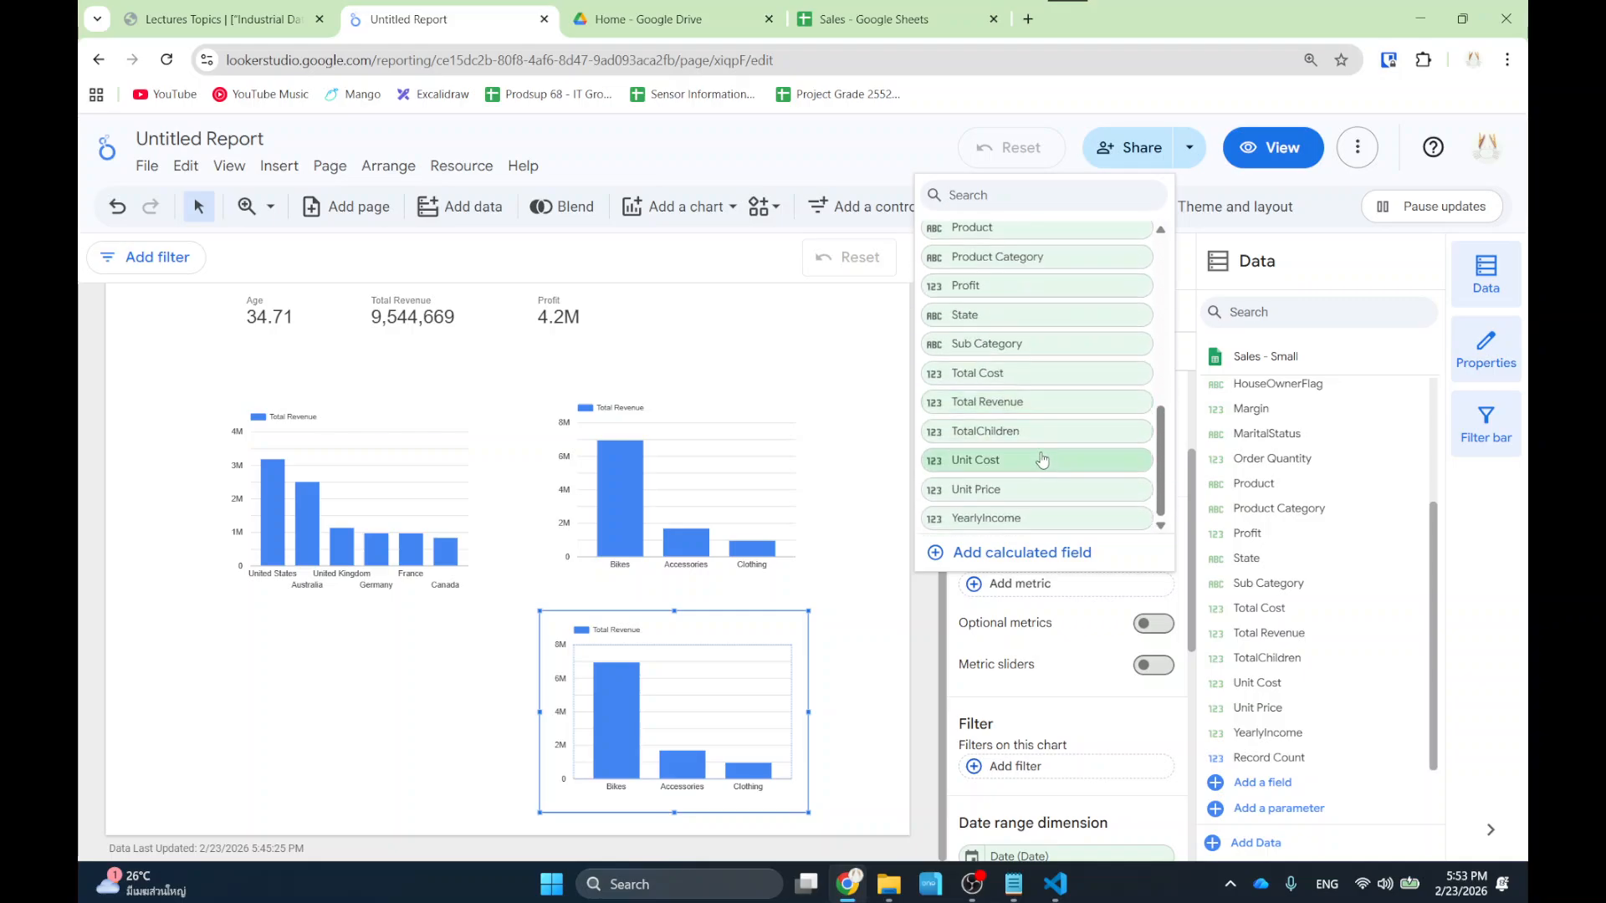
pyautogui.scroll(1, 1037, 439)
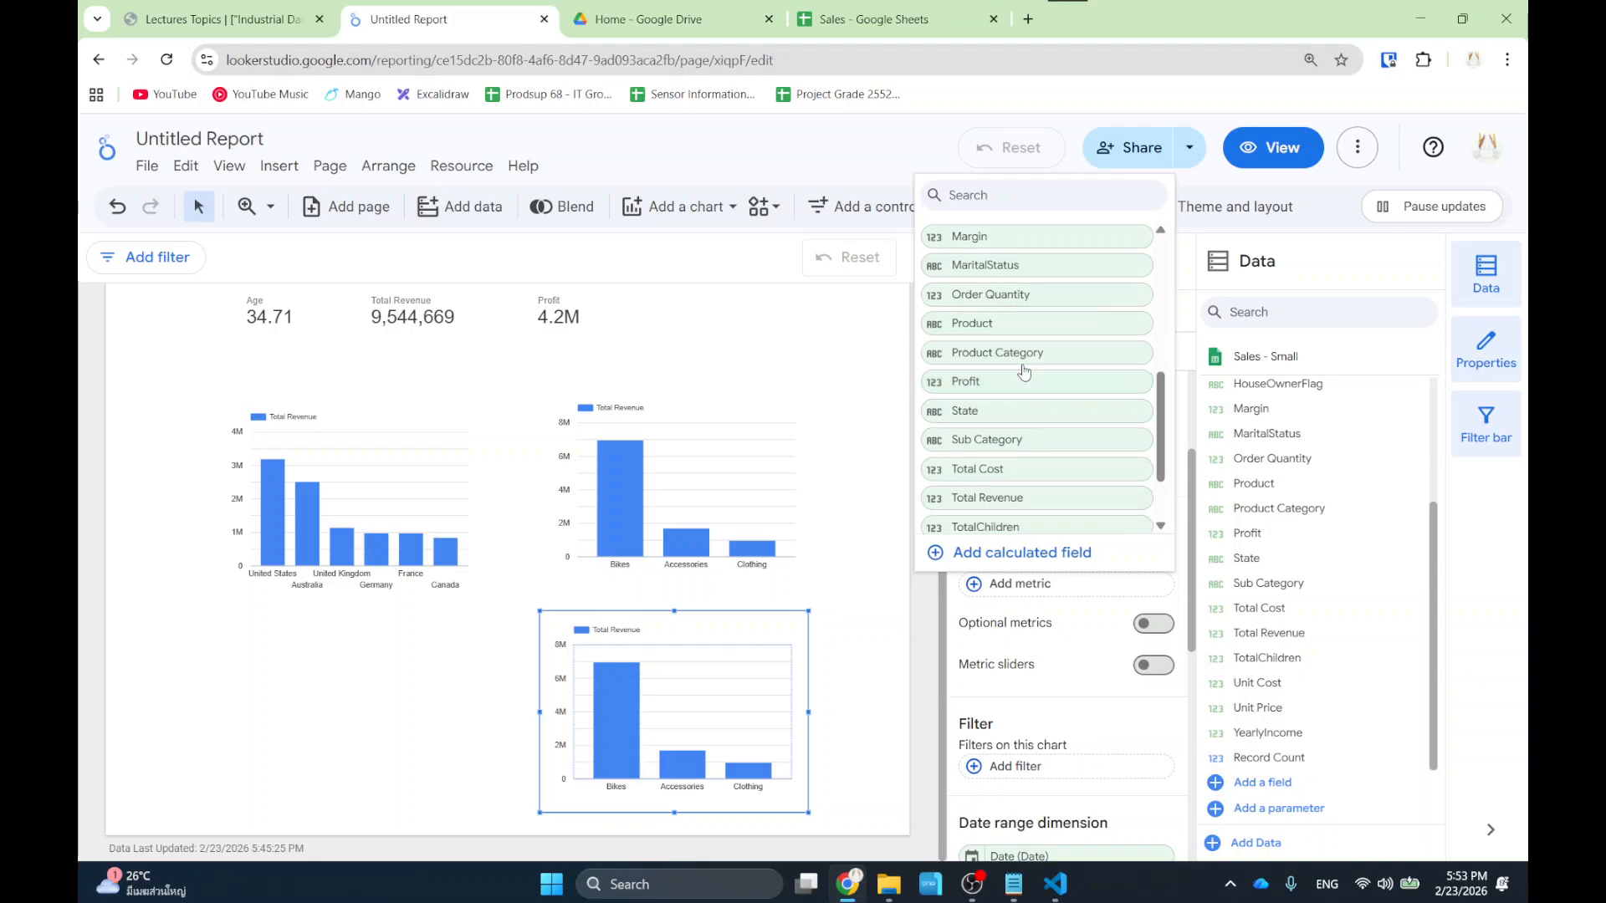
pyautogui.scroll(2, 1027, 381)
pyautogui.scroll(1, 1027, 371)
pyautogui.scroll(-2, 1030, 376)
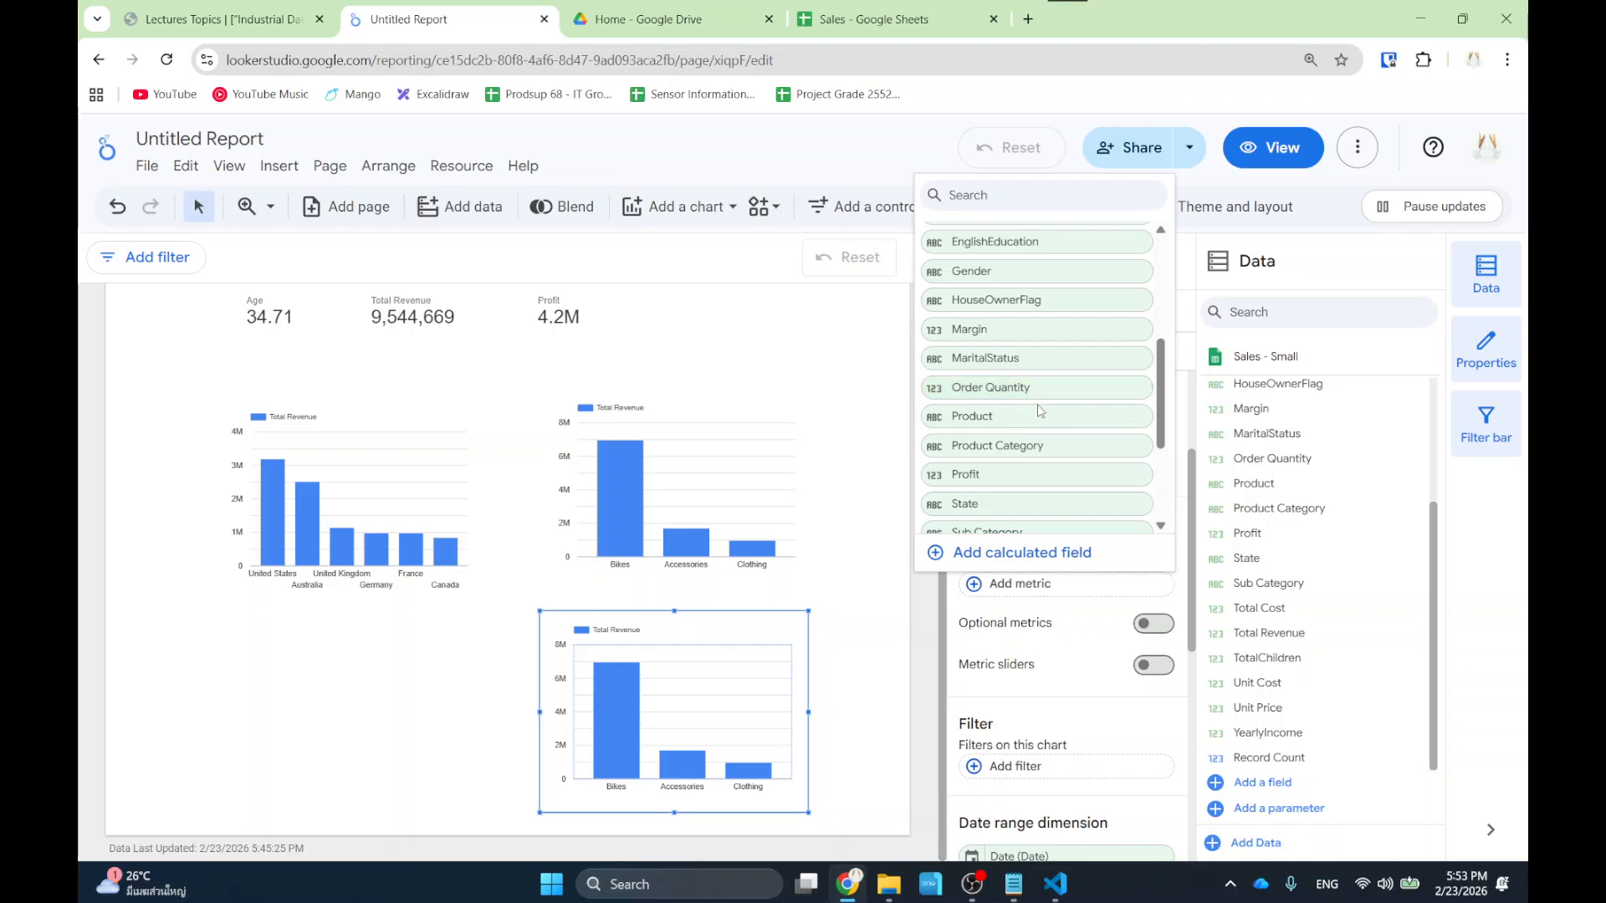
pyautogui.scroll(-2, 1042, 444)
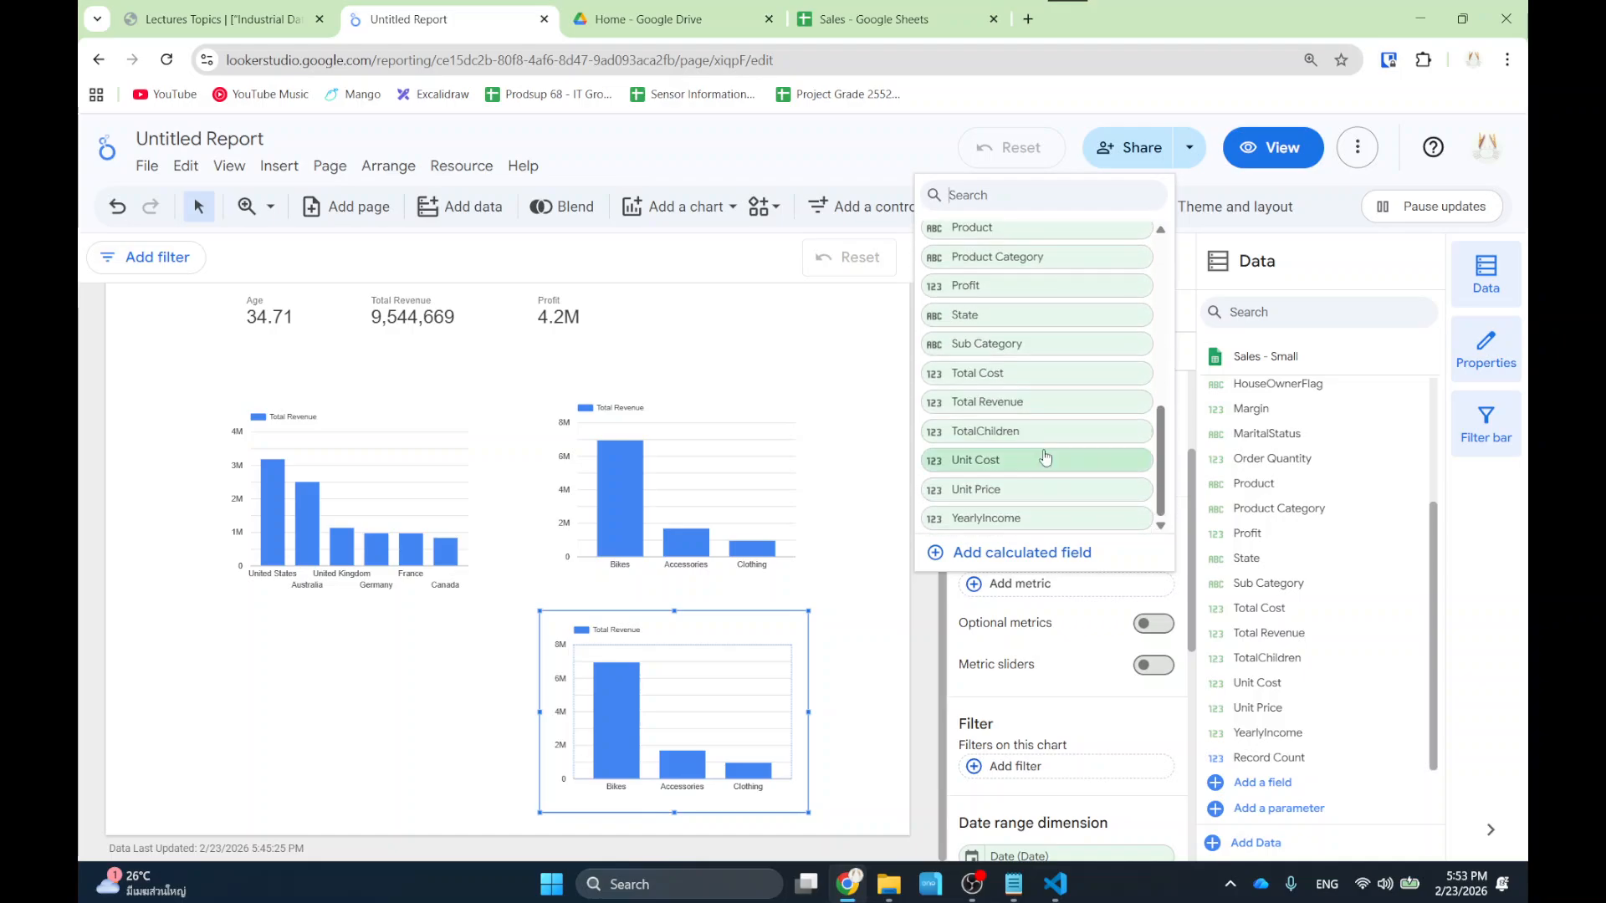
pyautogui.scroll(2, 1039, 468)
pyautogui.scroll(4, 1040, 512)
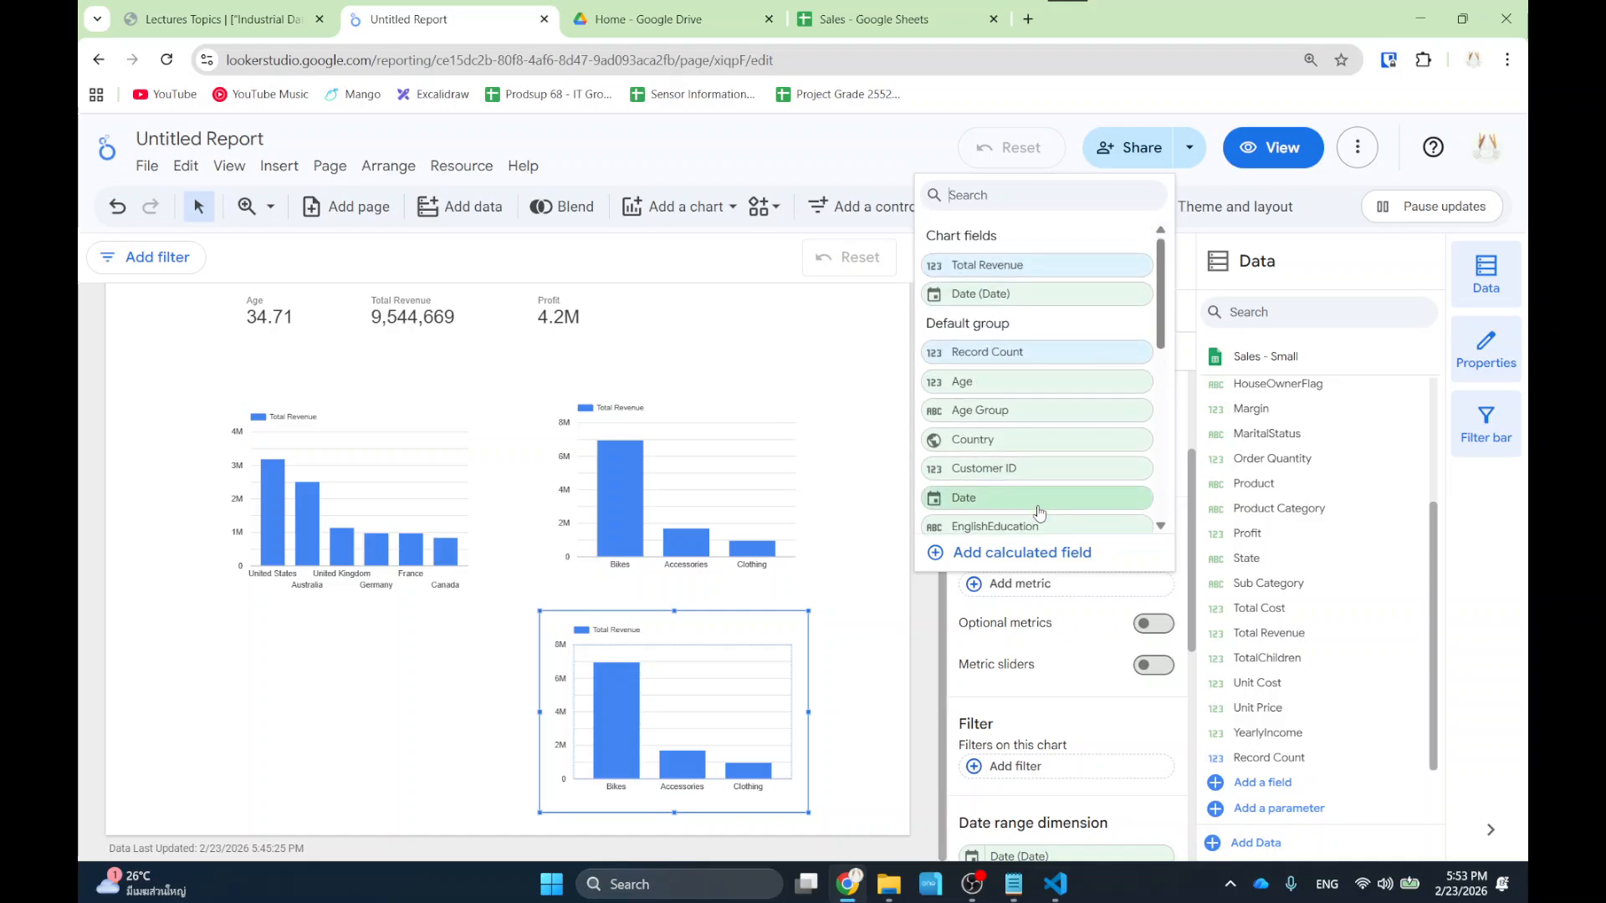
pyautogui.scroll(-5, 1039, 474)
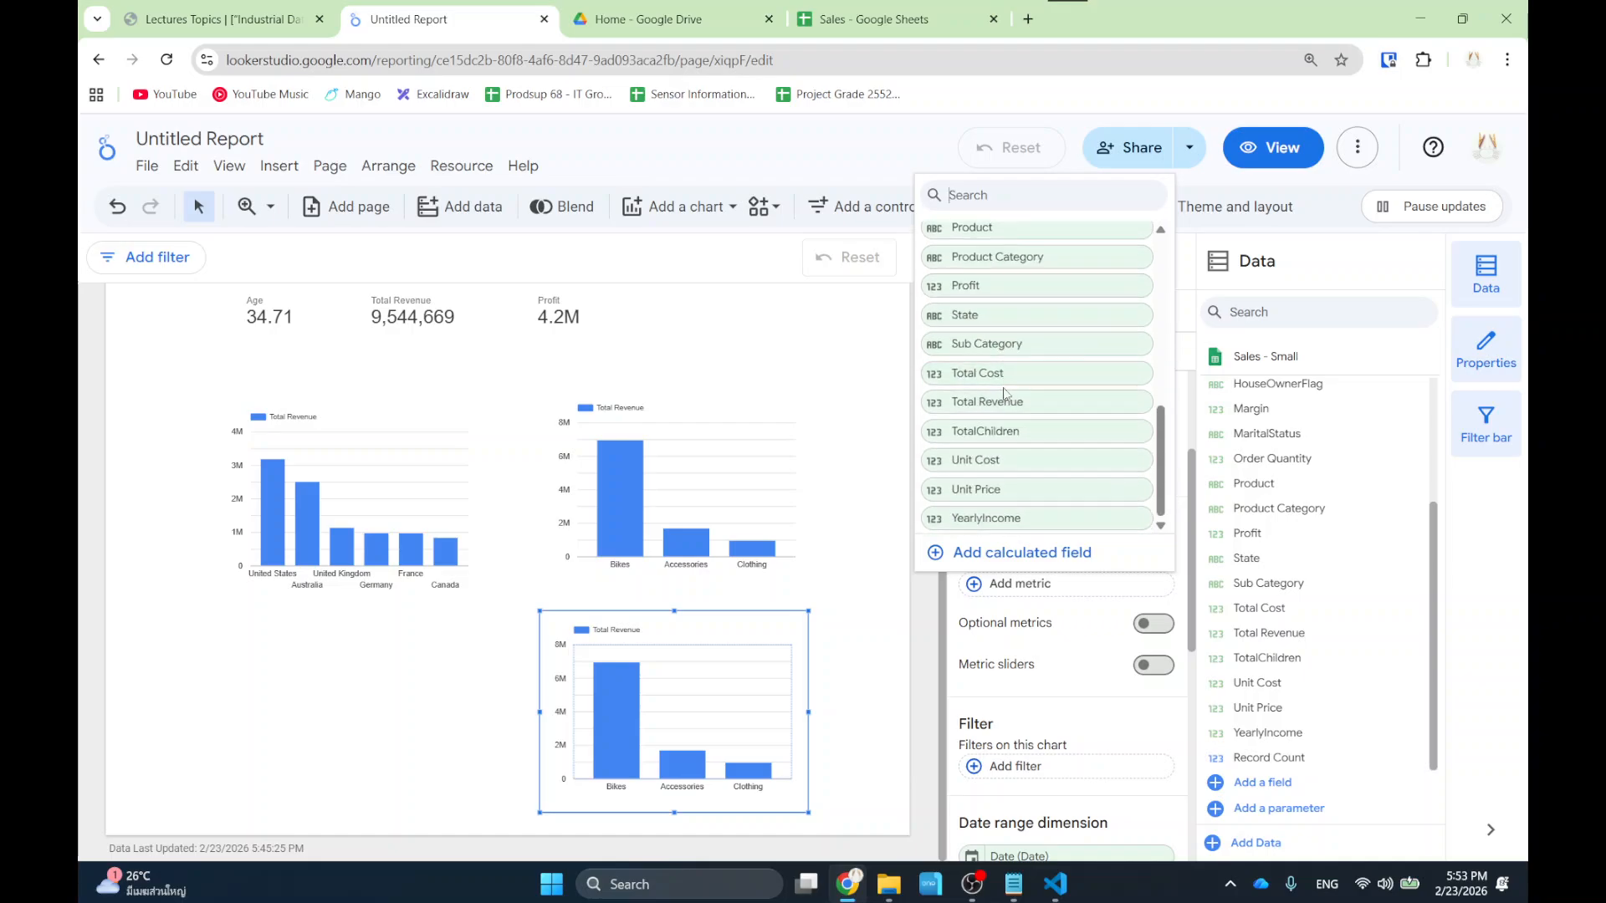
pyautogui.write('qua')
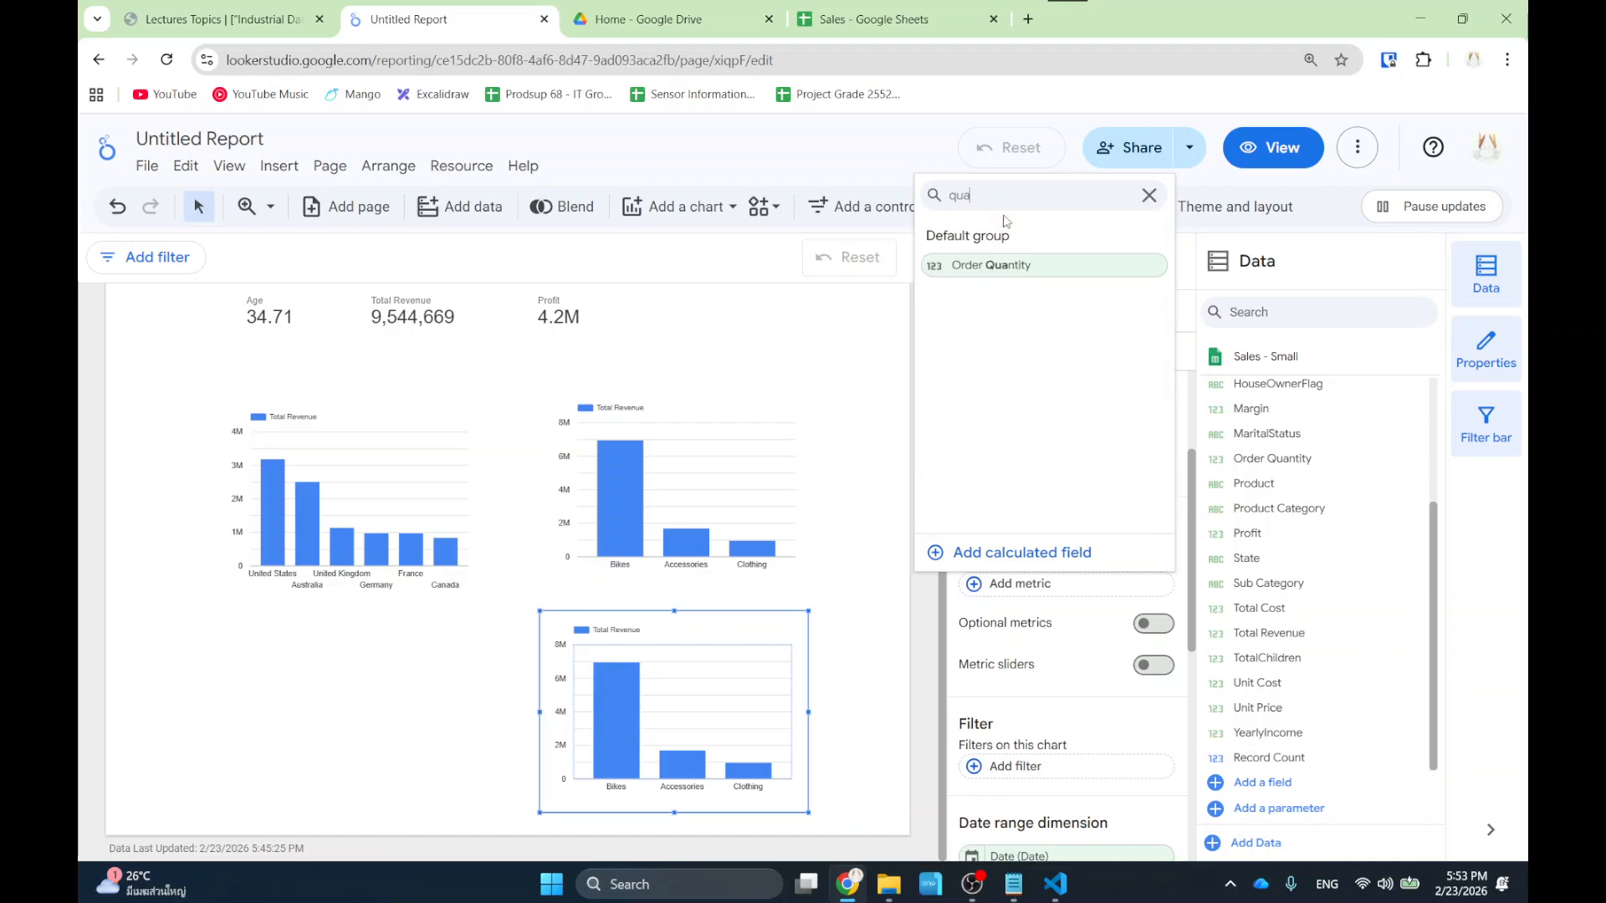
pyautogui.click(1003, 266)
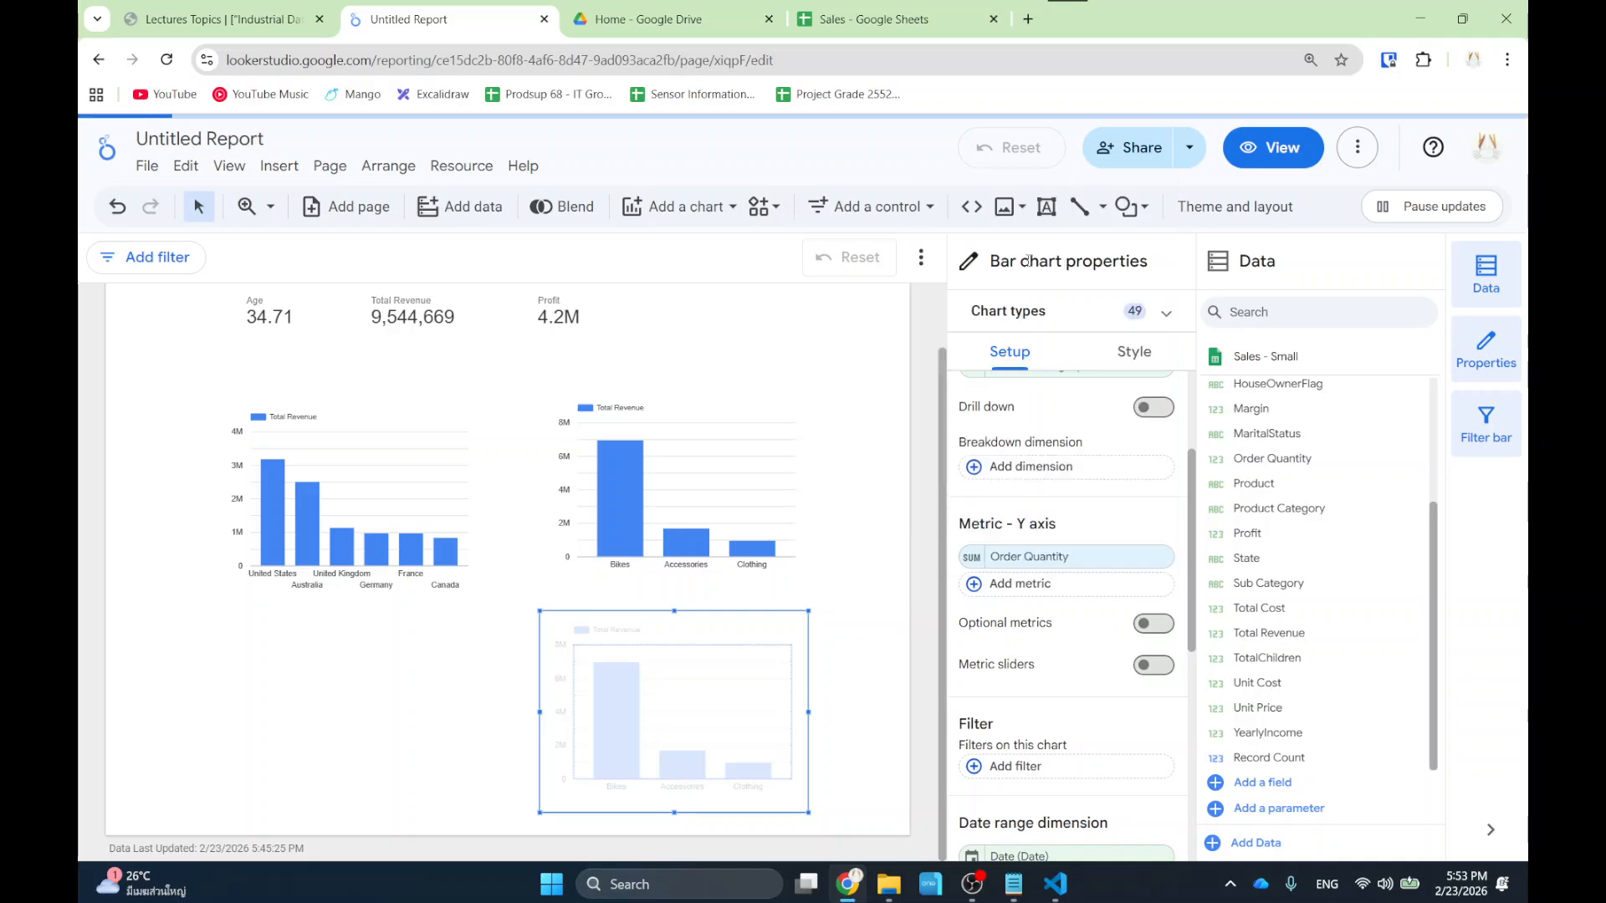
pyautogui.click(875, 684)
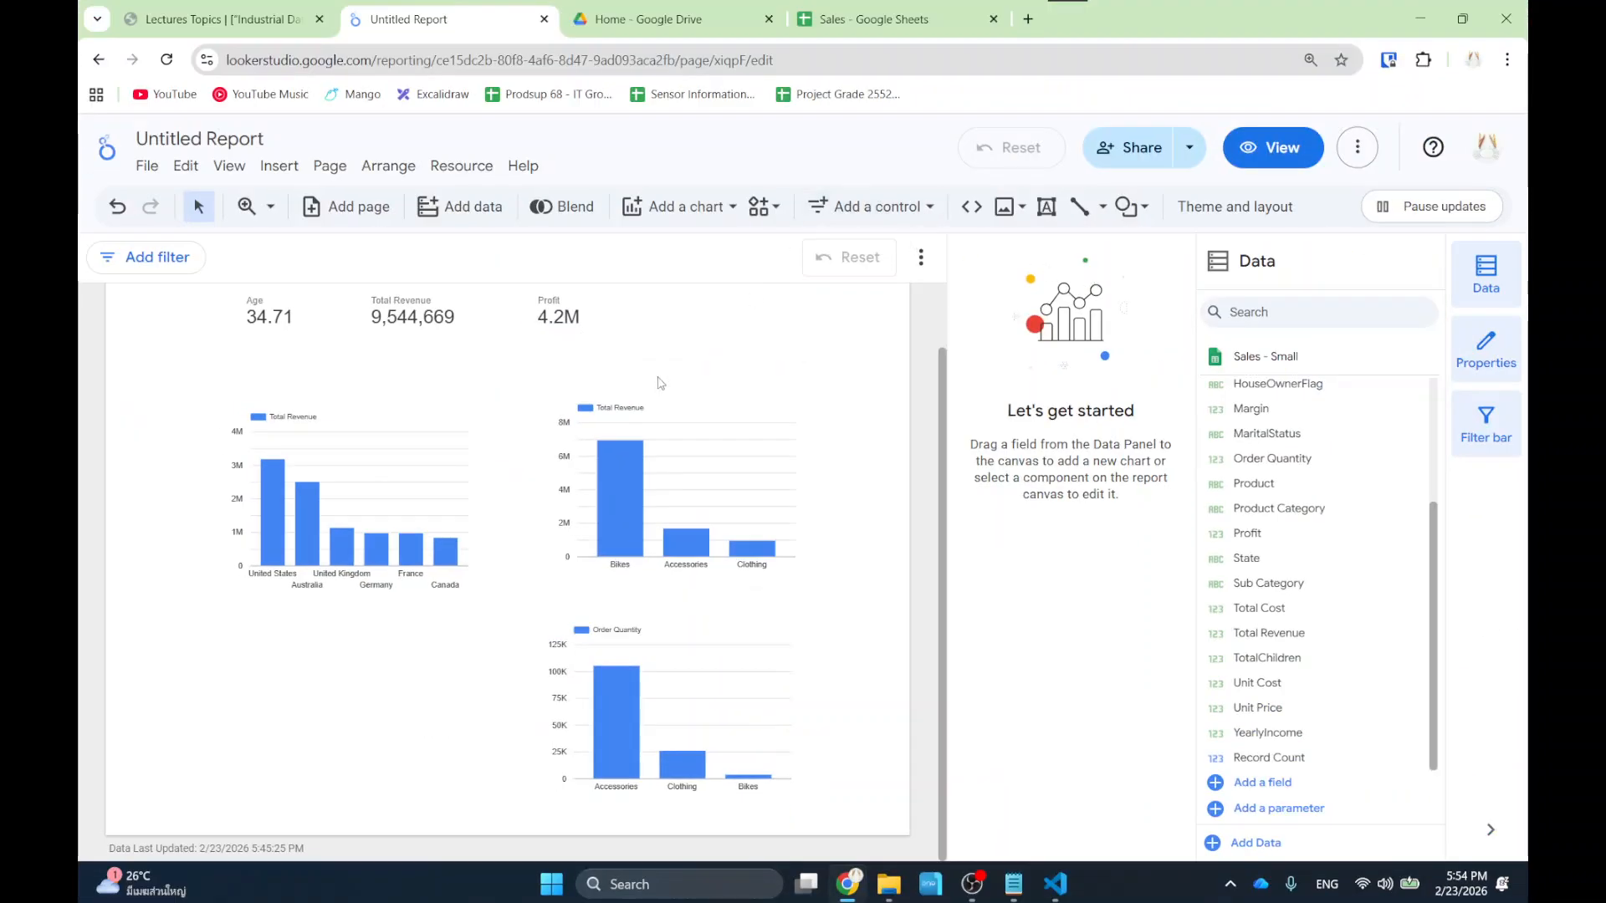
# Add Profit as a second metric beside Total Revenue in the upper product category bar chart.
pyautogui.click(588, 94)
pyautogui.scroll(-3, 1004, 588)
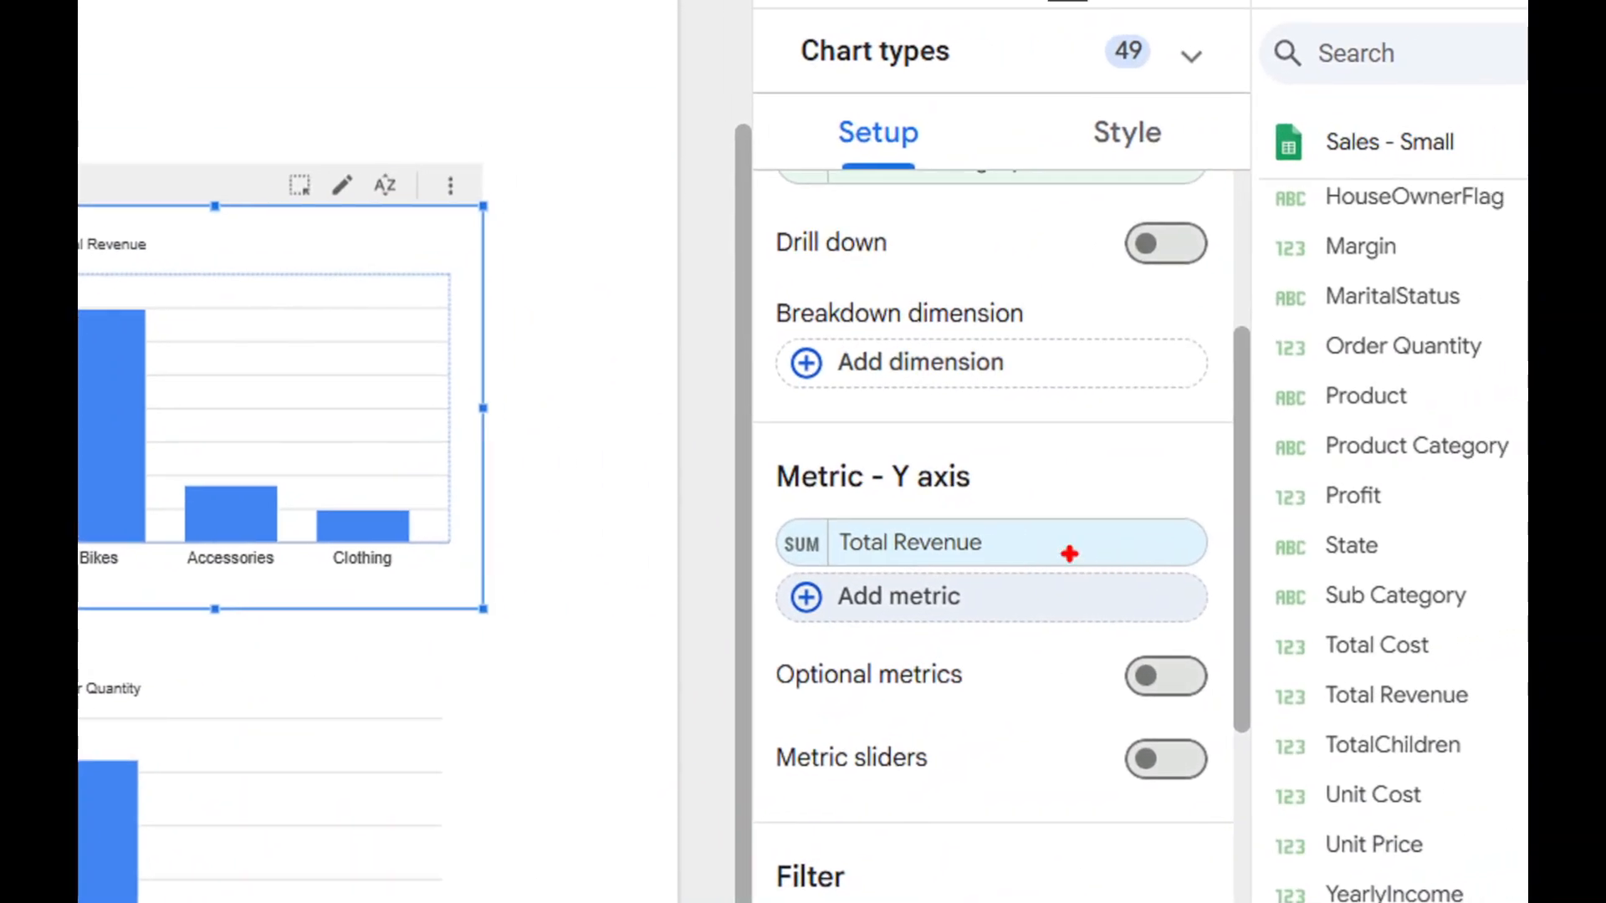
pyautogui.moveTo(1022, 529); pyautogui.dragTo(934, 549)
pyautogui.moveTo(726, 527)
pyautogui.mouseDown()
pyautogui.moveTo(1237, 540)
pyautogui.moveTo(759, 468)
pyautogui.mouseUp()
pyautogui.moveTo(960, 660)
pyautogui.mouseDown()
pyautogui.moveTo(855, 662)
pyautogui.moveTo(979, 583)
pyautogui.moveTo(896, 657)
pyautogui.mouseUp()
pyautogui.press('Escape')
pyautogui.click(1061, 589)
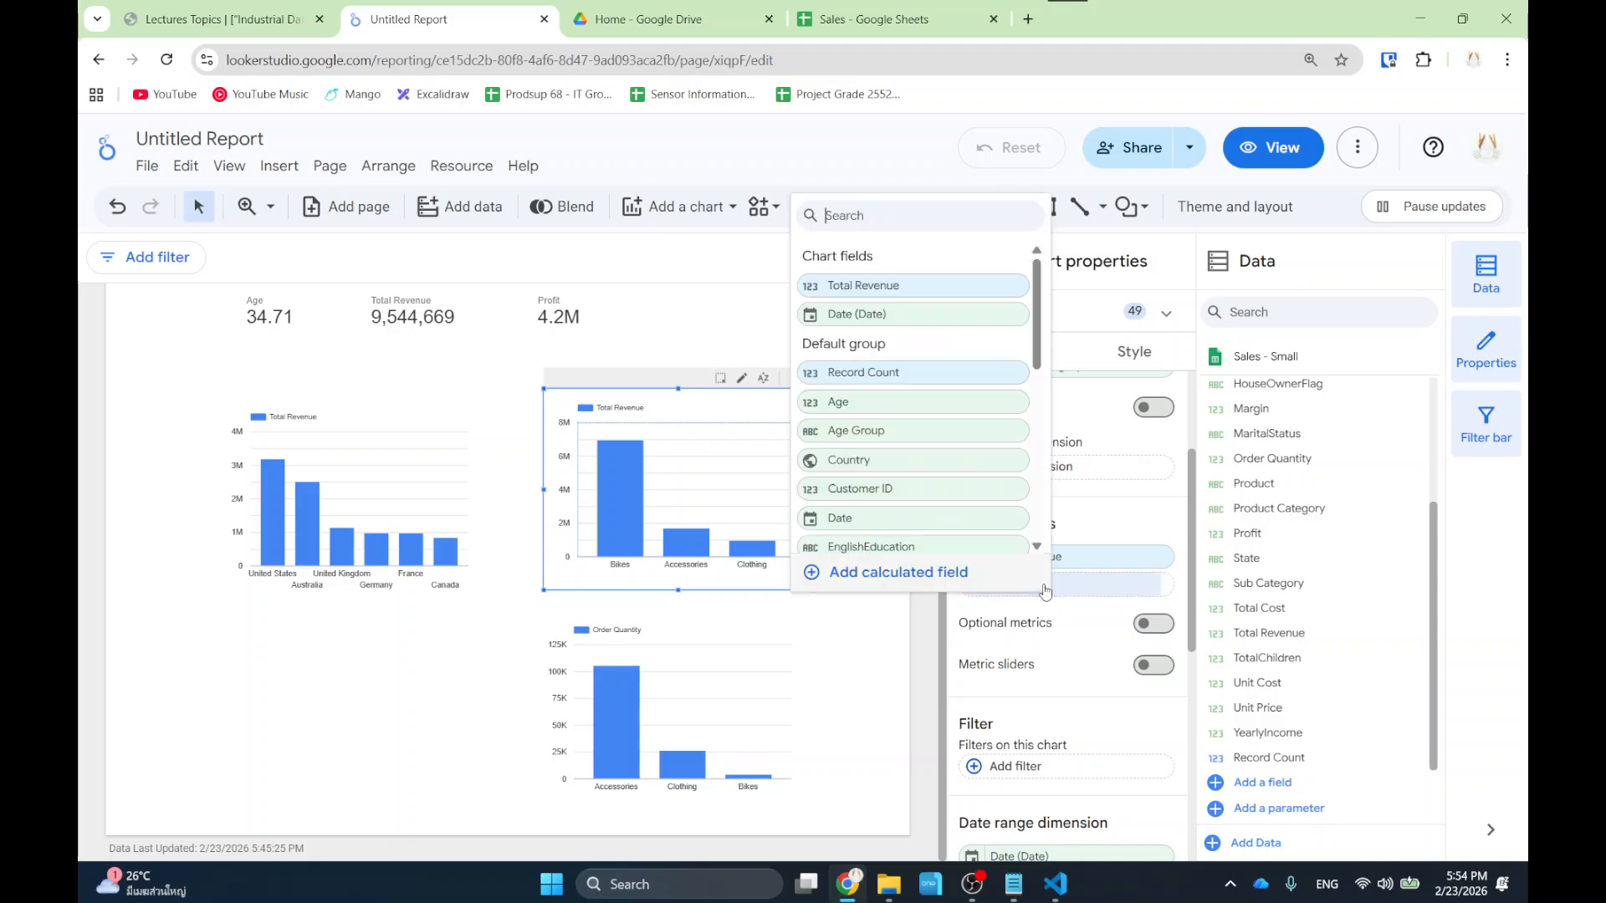
pyautogui.scroll(-3, 925, 444)
pyautogui.scroll(-5, 925, 439)
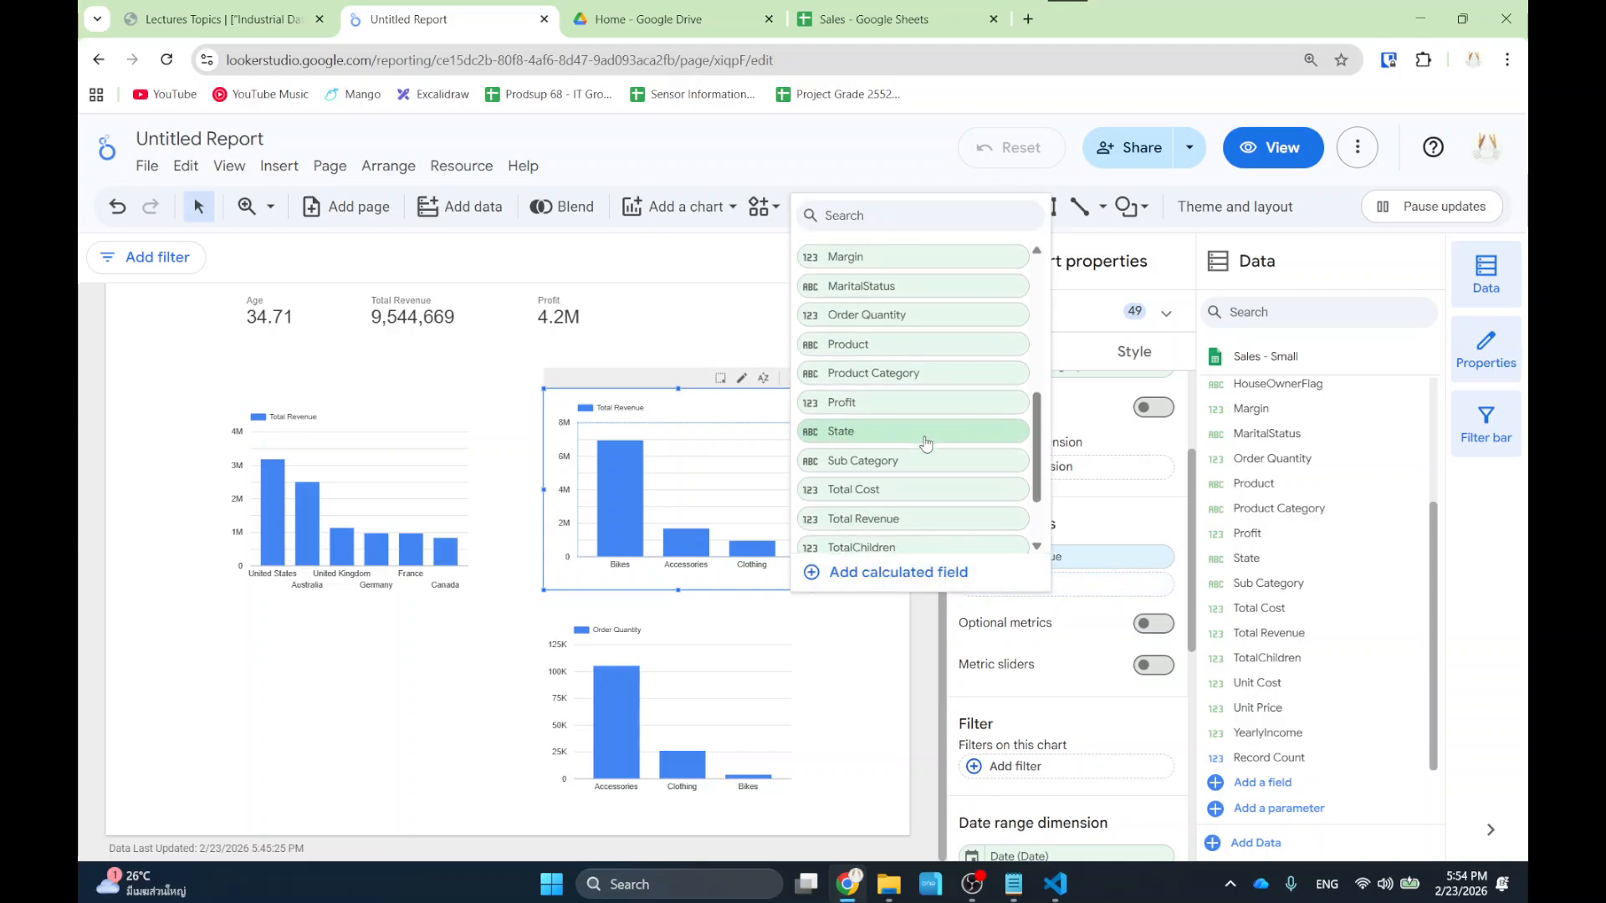
pyautogui.click(876, 318)
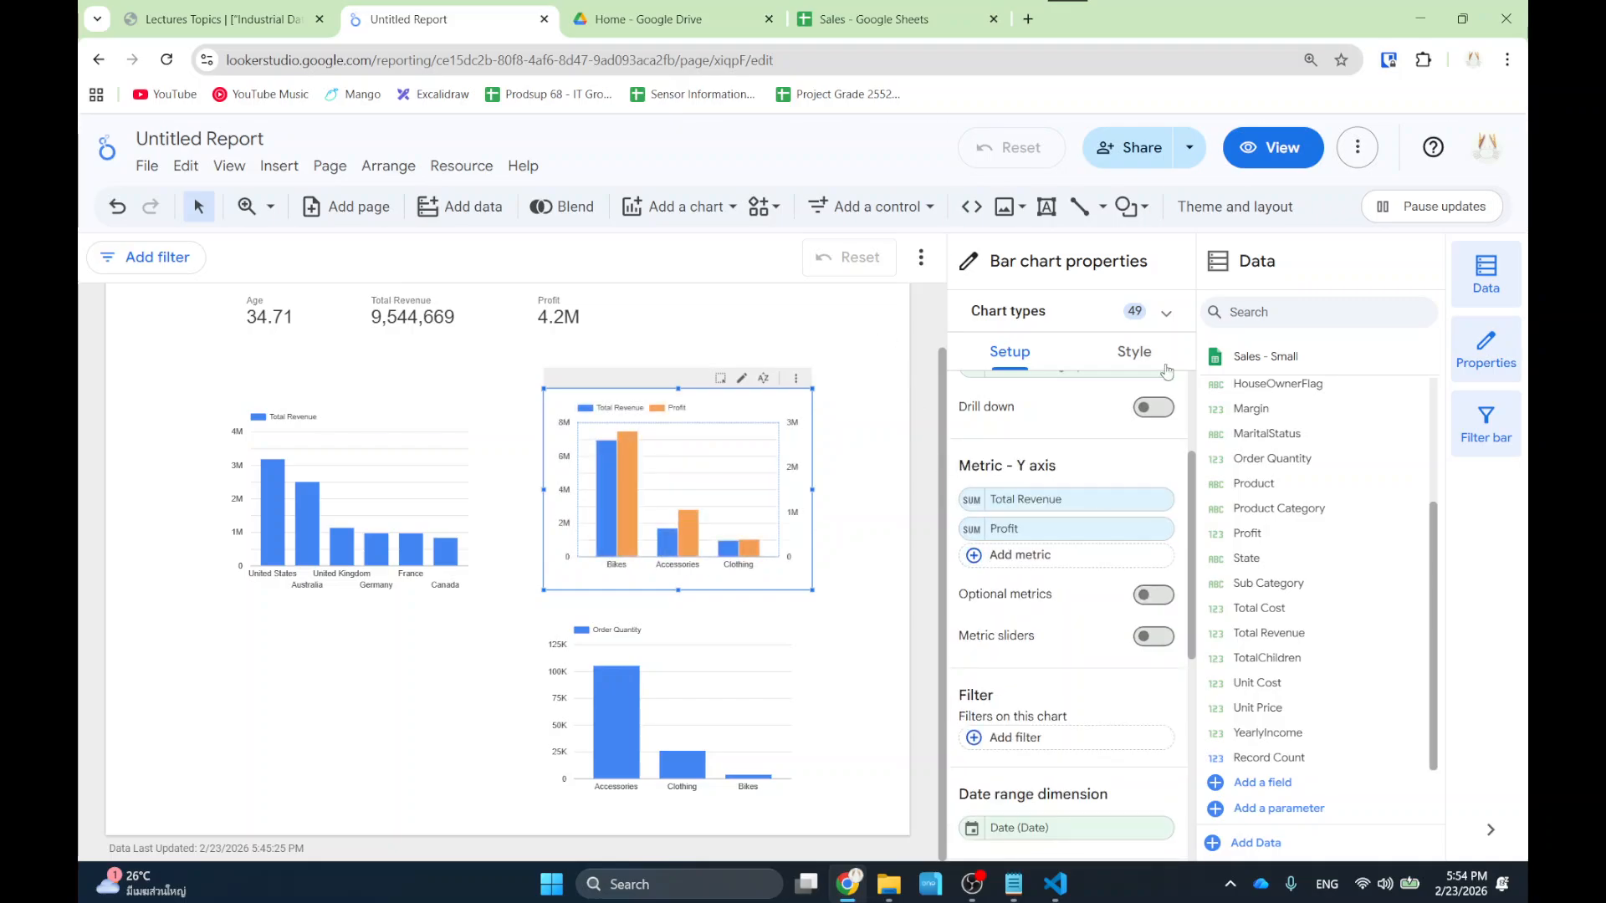
pyautogui.click(882, 575)
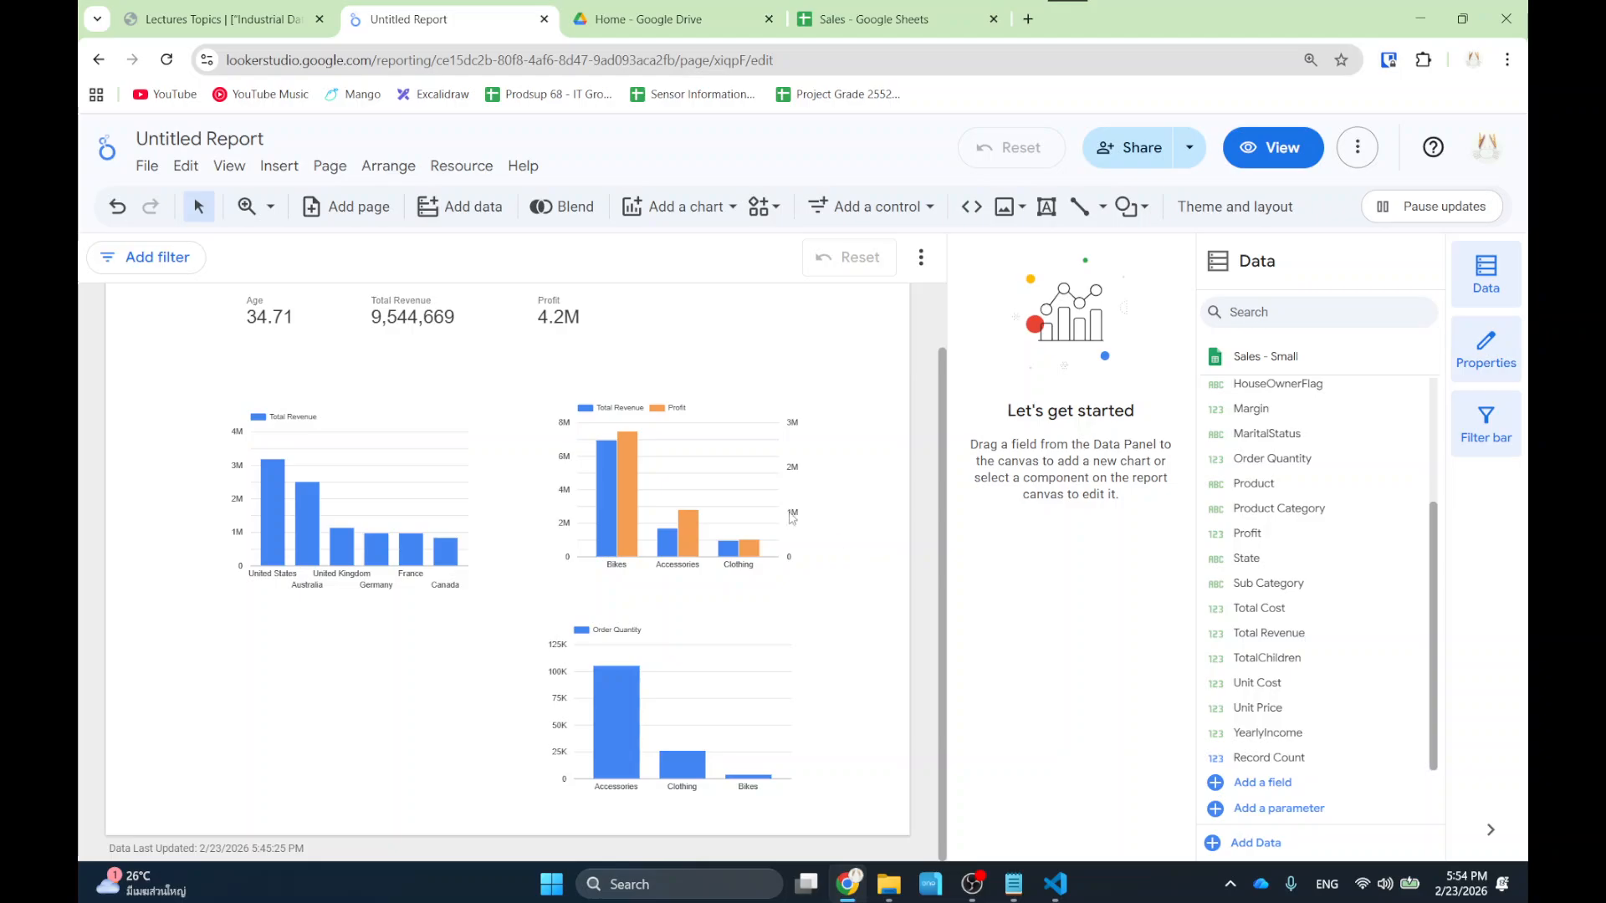
pyautogui.hotkey('ctrl', '1')
pyautogui.click(804, 425)
pyautogui.moveTo(711, 758)
pyautogui.mouseDown()
pyautogui.moveTo(441, 784)
pyautogui.moveTo(726, 197)
pyautogui.moveTo(832, 745)
pyautogui.mouseUp()
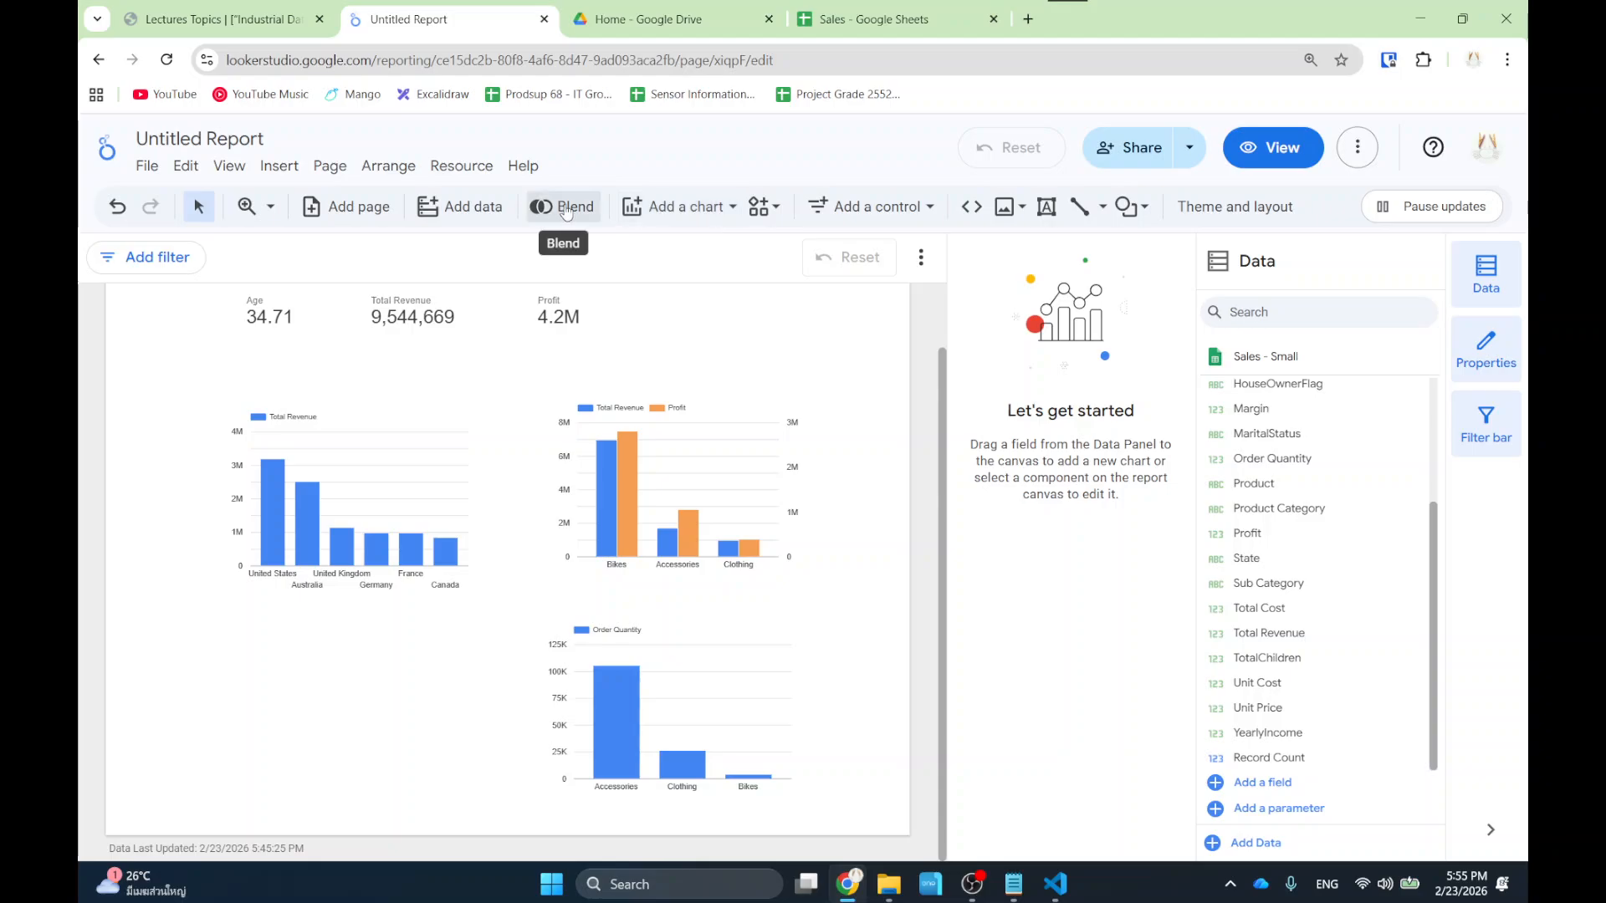
# Add a pie chart directly below the country bar chart, beside the Order Quantity chart.
pyautogui.click(680, 209)
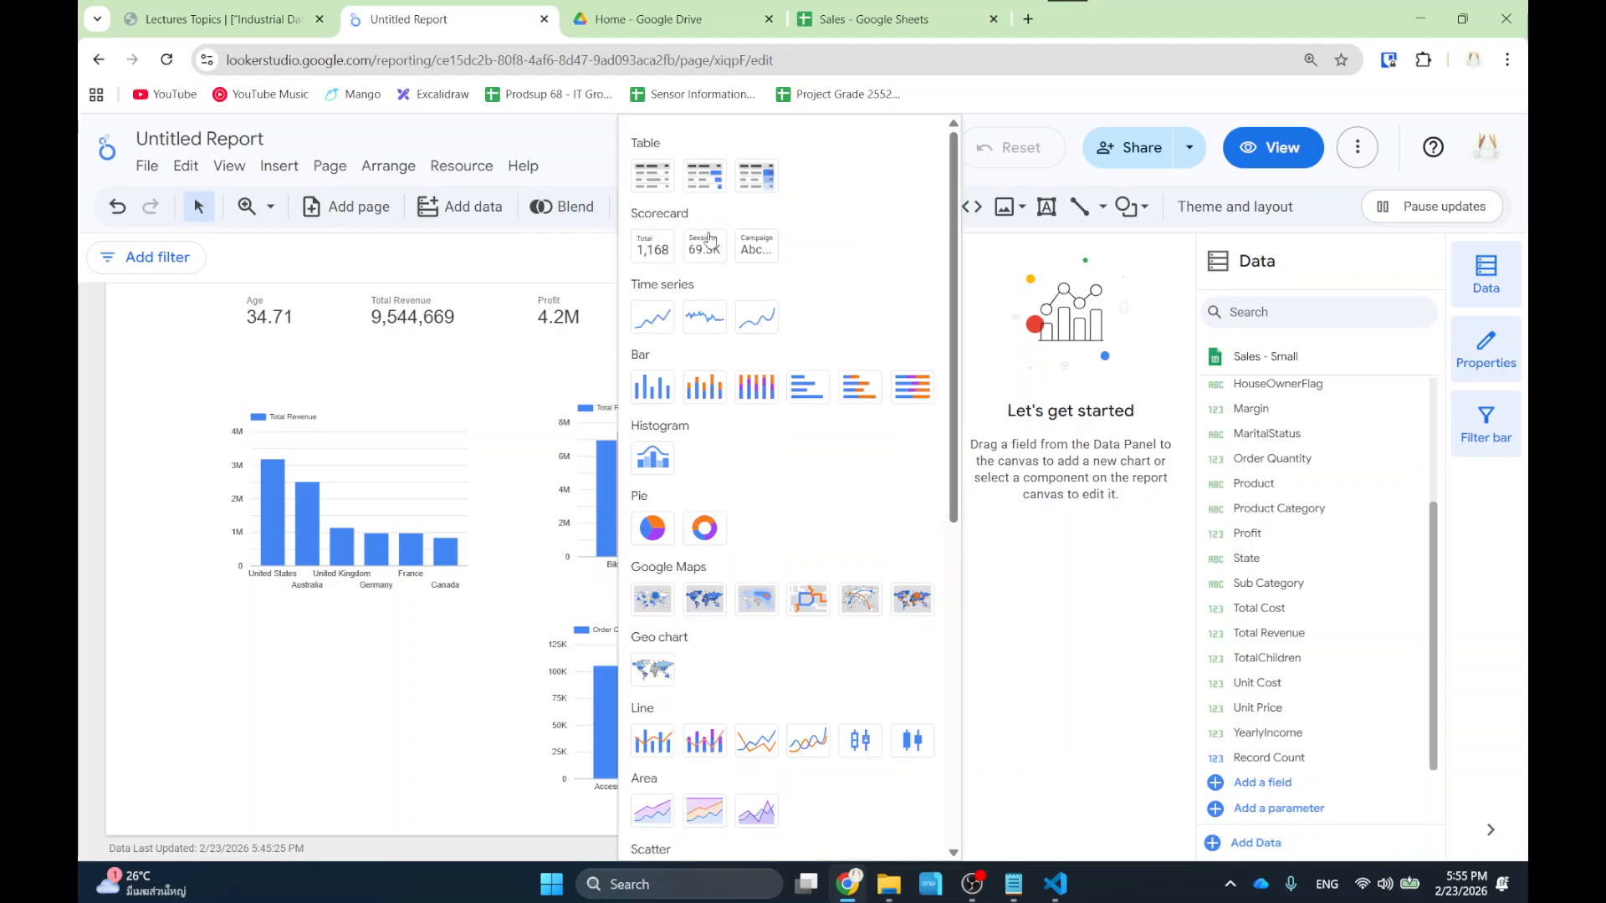
pyautogui.click(649, 529)
pyautogui.click(216, 617)
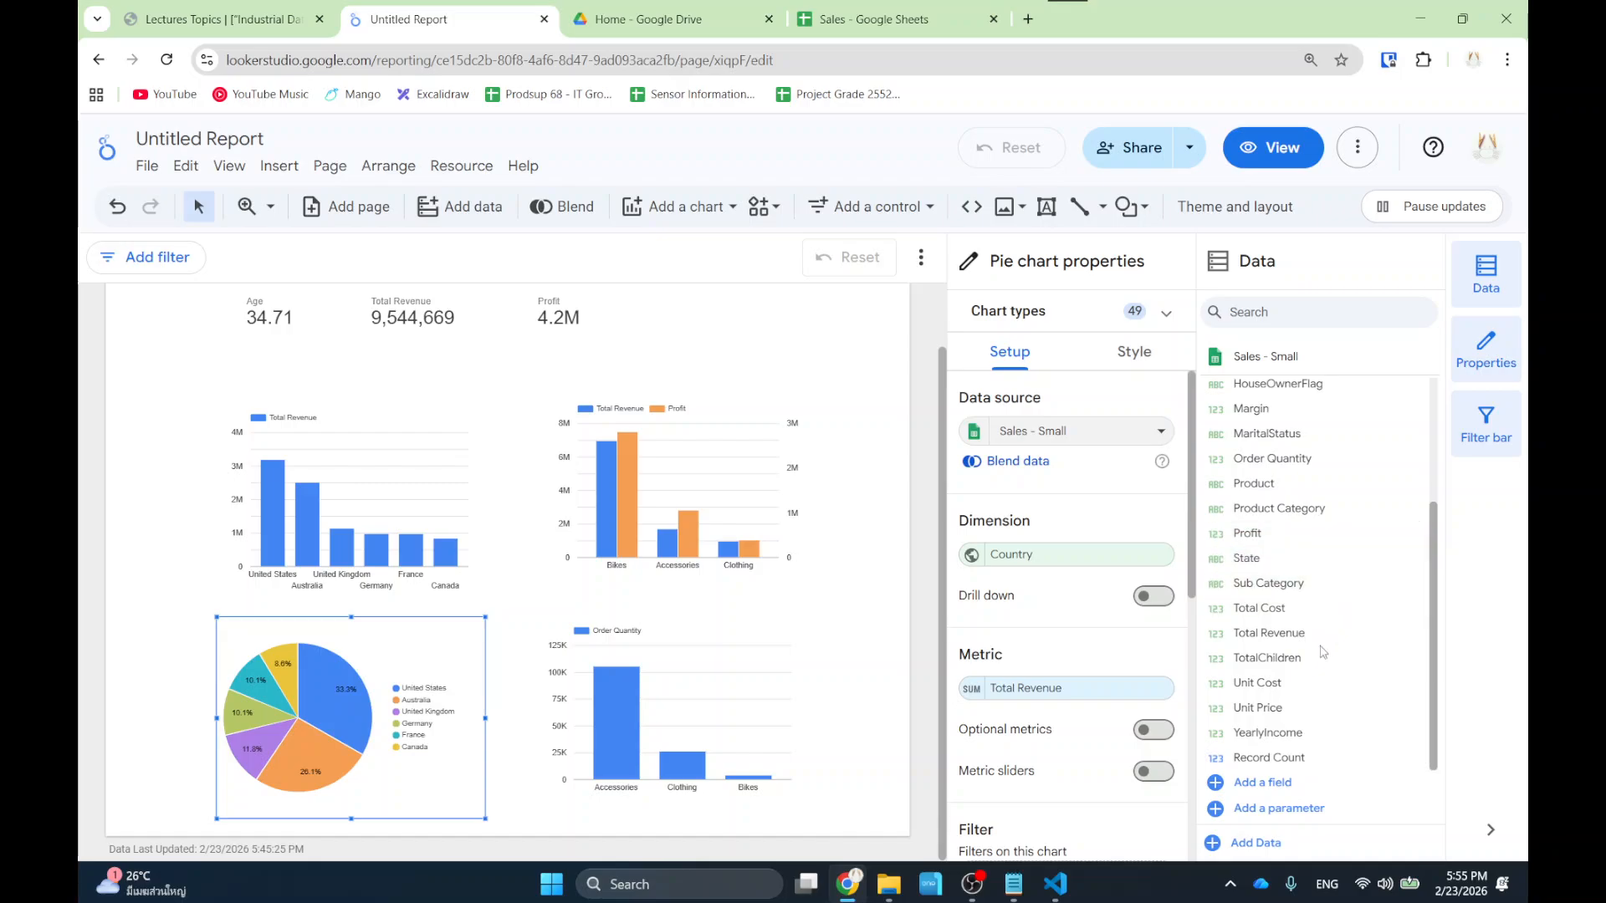
# Set the pie chart's dimension to Age Group.
pyautogui.scroll(3, 1325, 636)
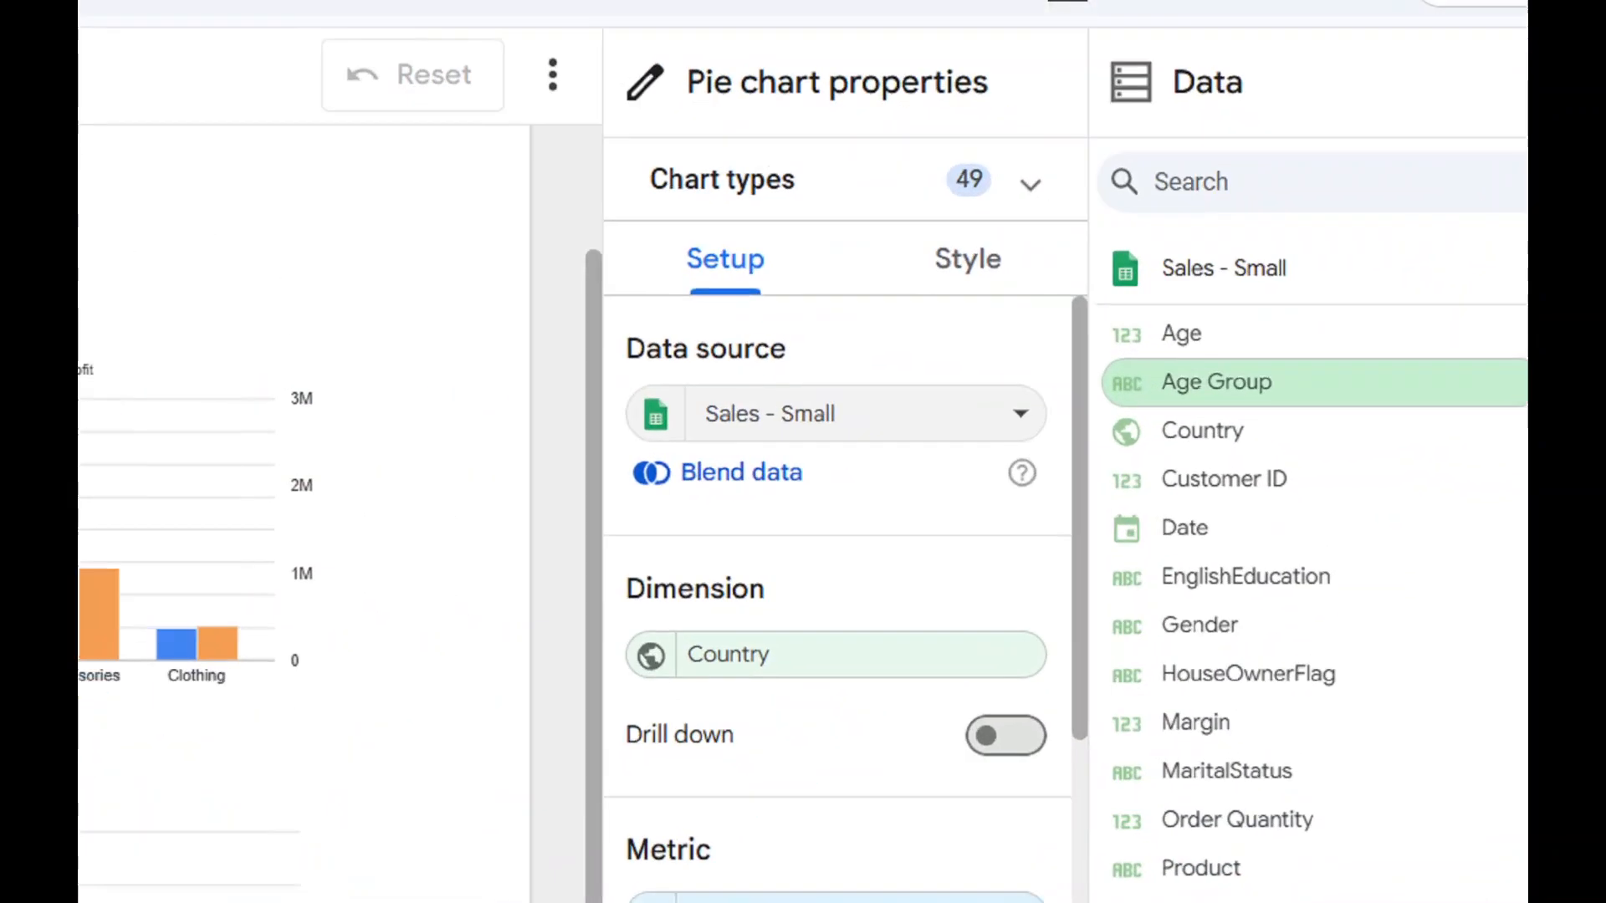
pyautogui.moveTo(1284, 420)
pyautogui.mouseDown()
pyautogui.moveTo(1067, 414)
pyautogui.moveTo(1336, 410)
pyautogui.moveTo(1319, 423)
pyautogui.mouseUp()
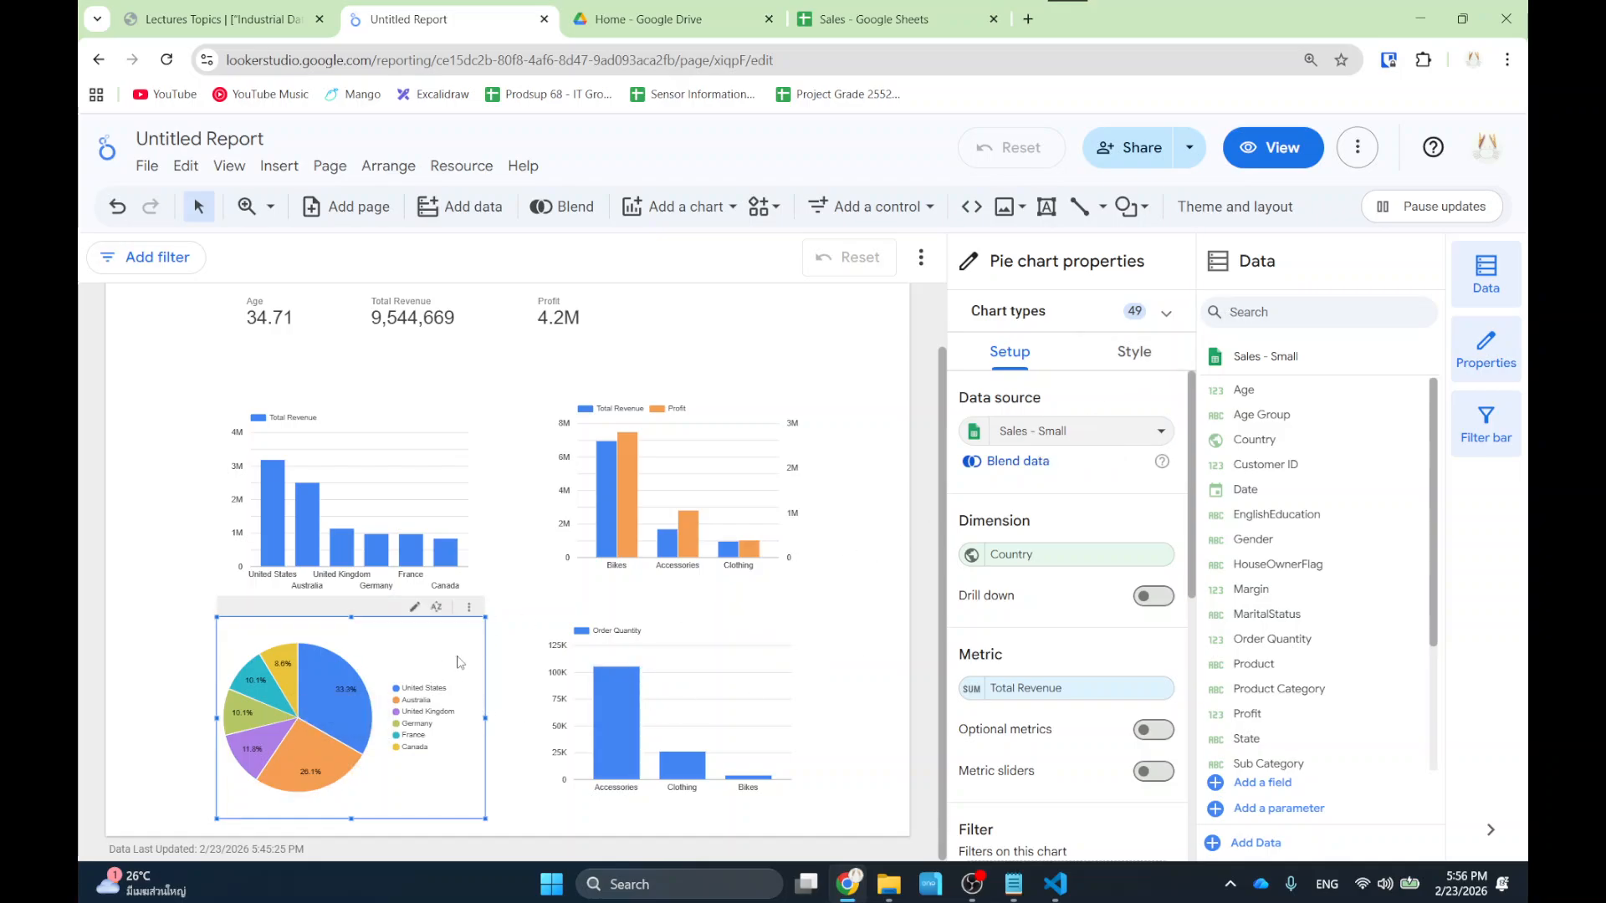
pyautogui.scroll(-1, 1046, 543)
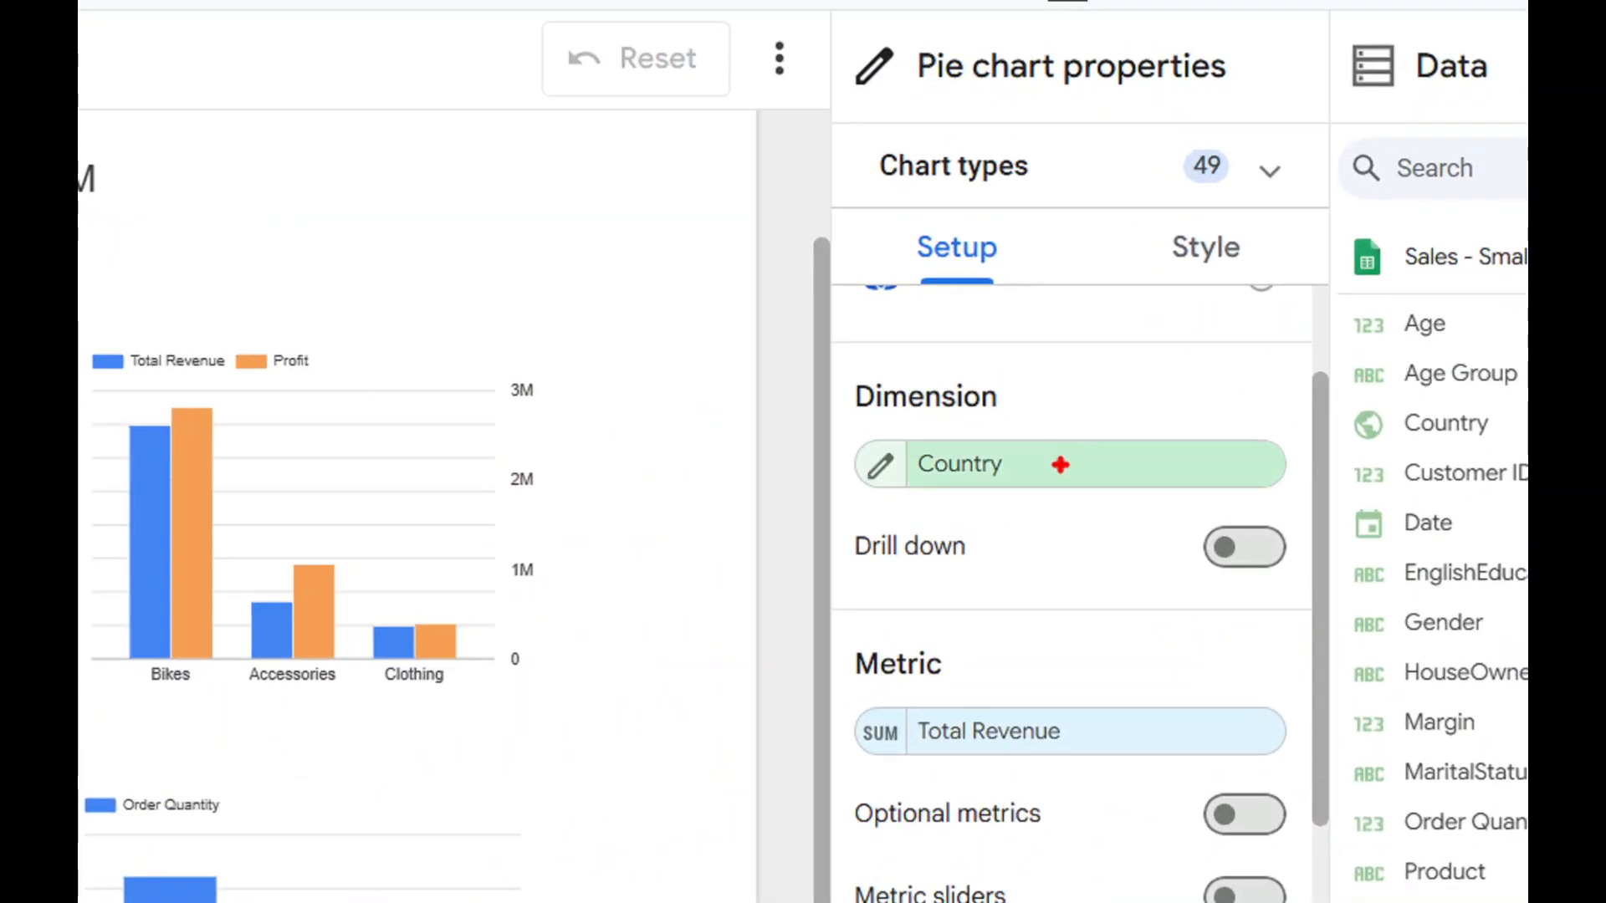
pyautogui.moveTo(1043, 486)
pyautogui.mouseDown()
pyautogui.moveTo(952, 436)
pyautogui.moveTo(1059, 466)
pyautogui.mouseUp()
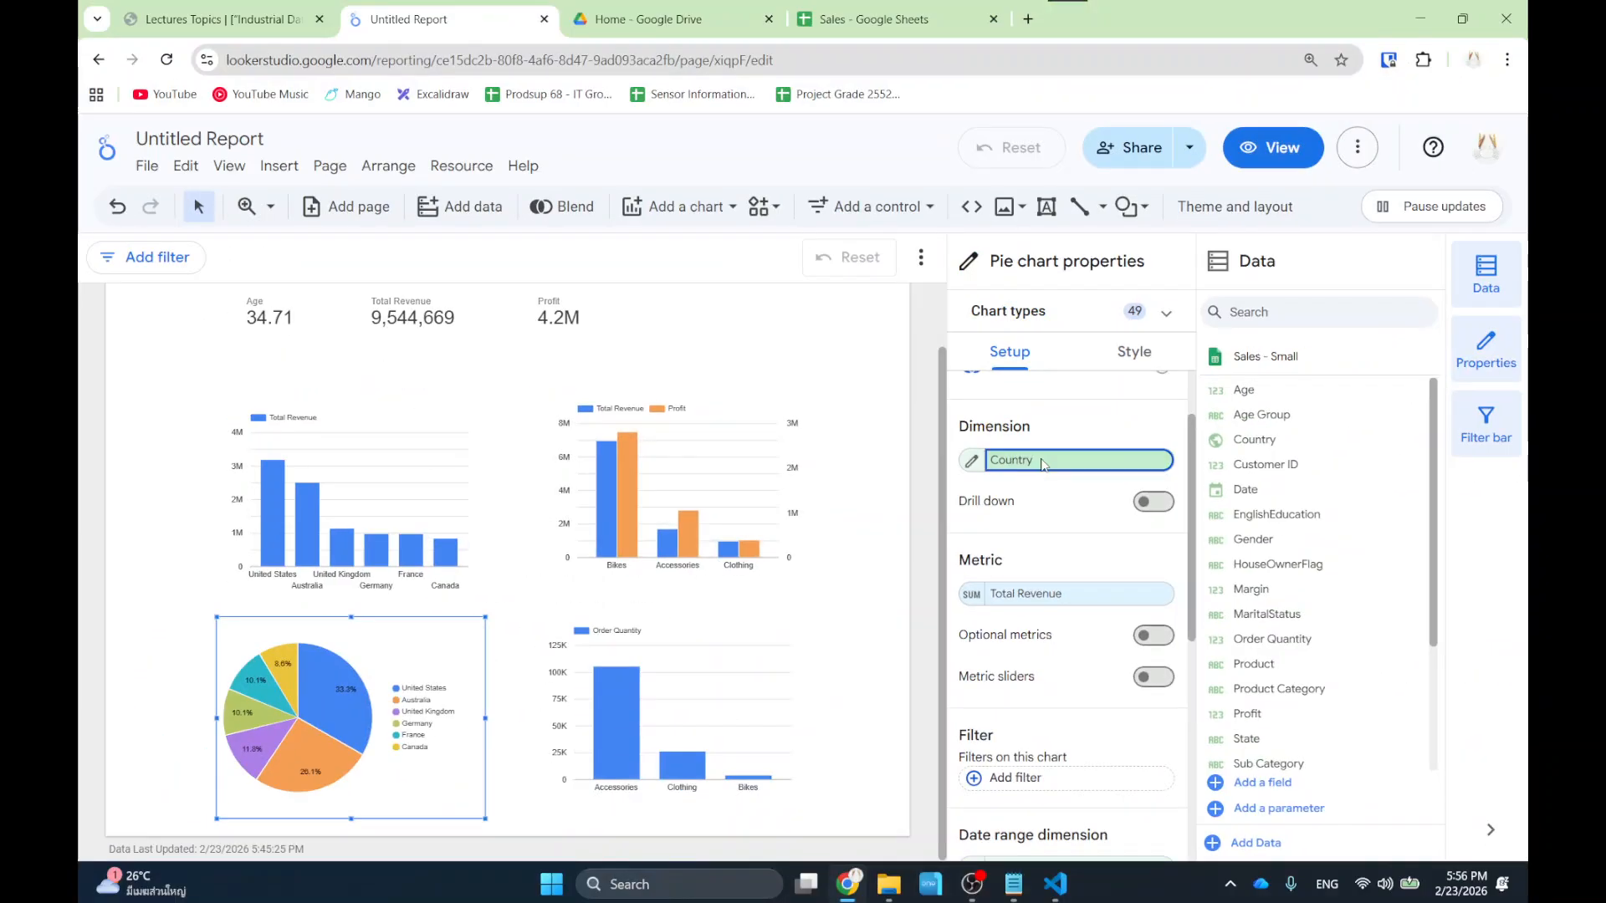
pyautogui.click(1021, 472)
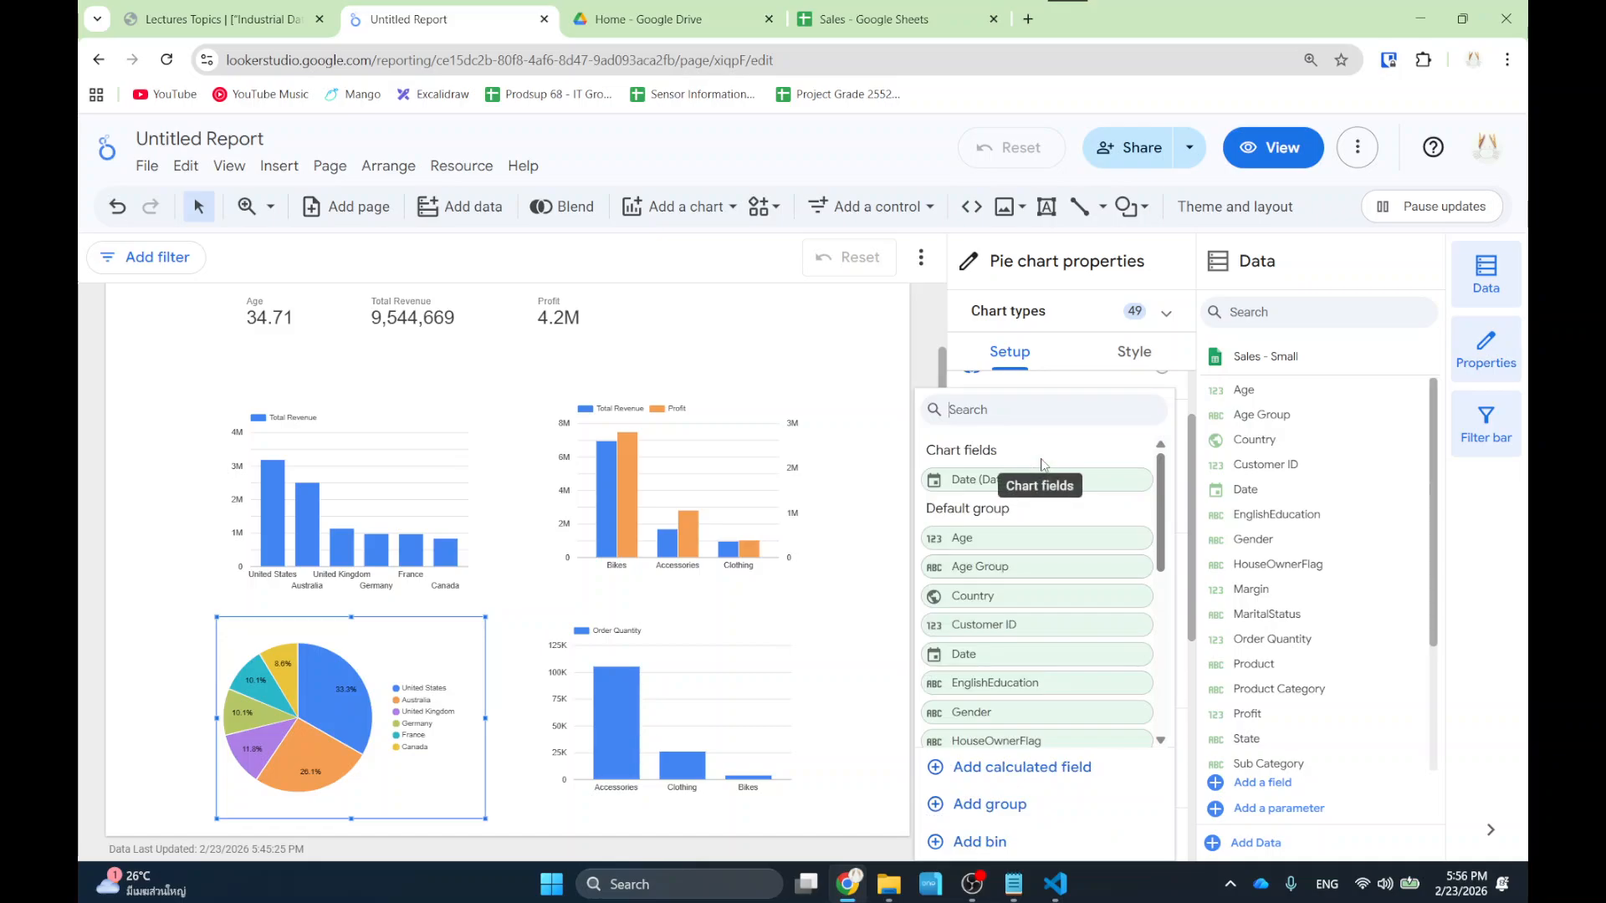
pyautogui.click(1073, 569)
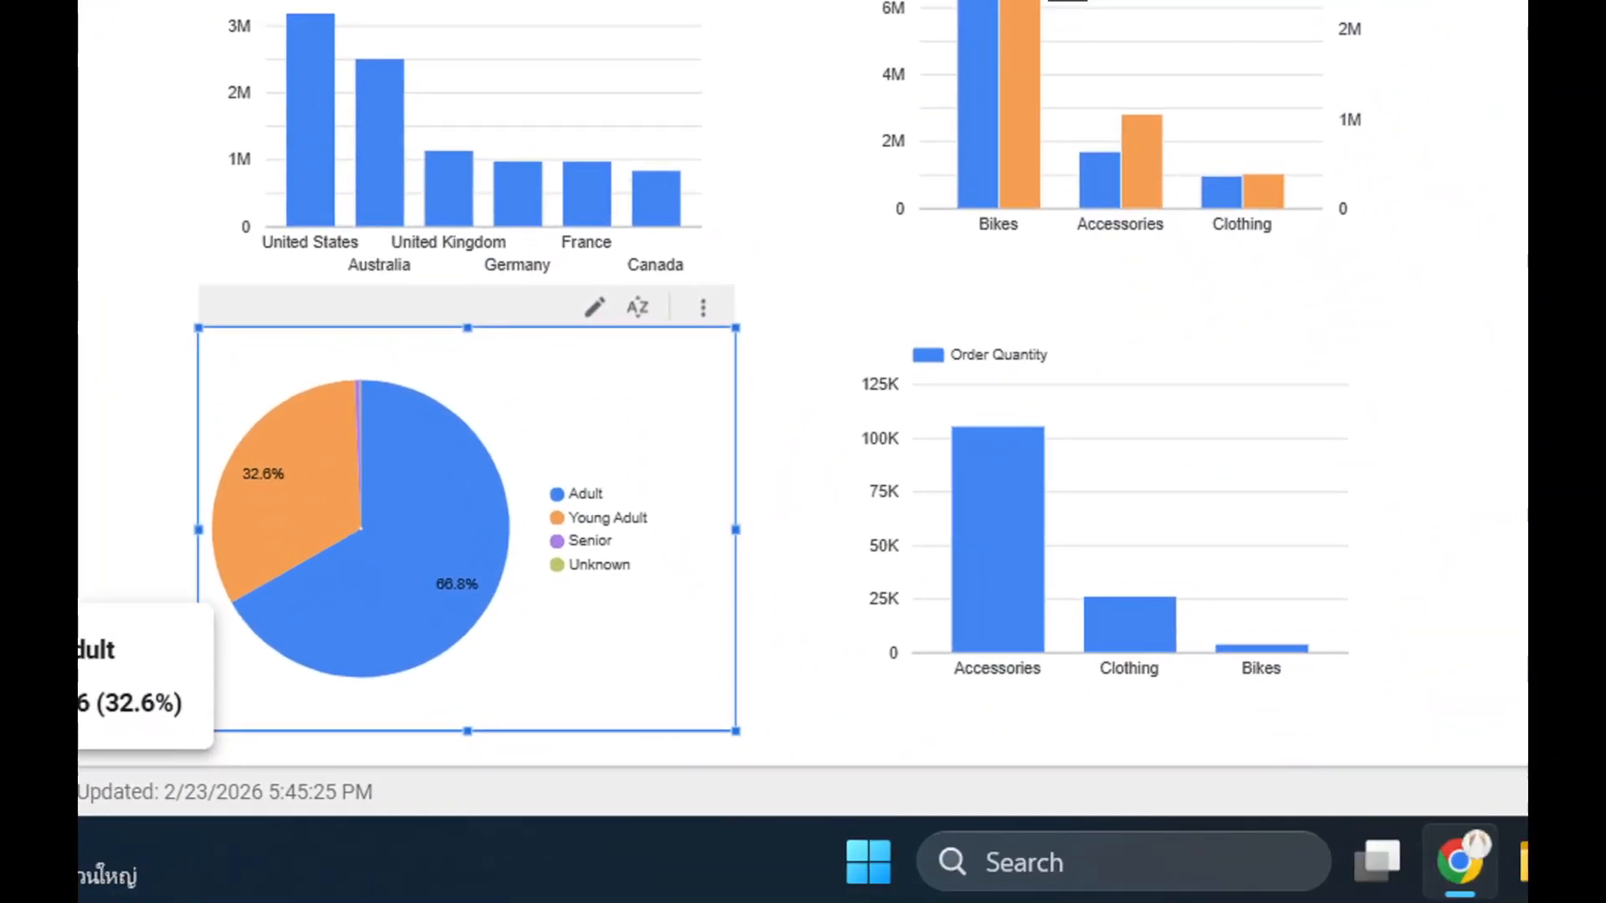
pyautogui.moveTo(321, 822)
pyautogui.mouseDown()
pyautogui.moveTo(108, 531)
pyautogui.moveTo(469, 773)
pyautogui.moveTo(288, 780)
pyautogui.mouseUp()
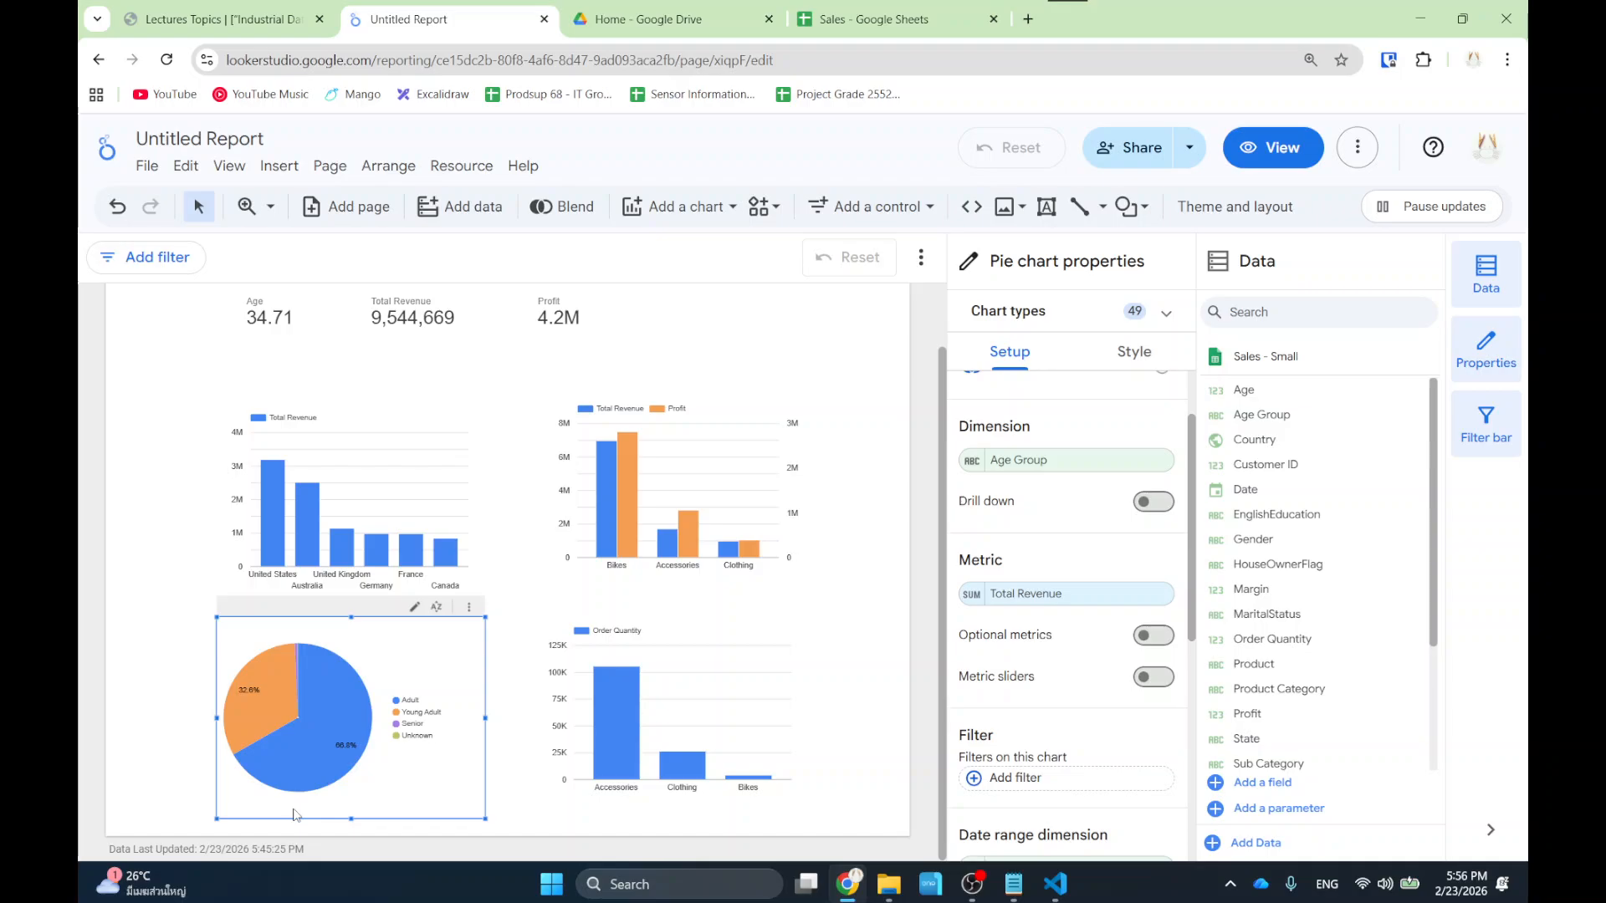
pyautogui.click(678, 206)
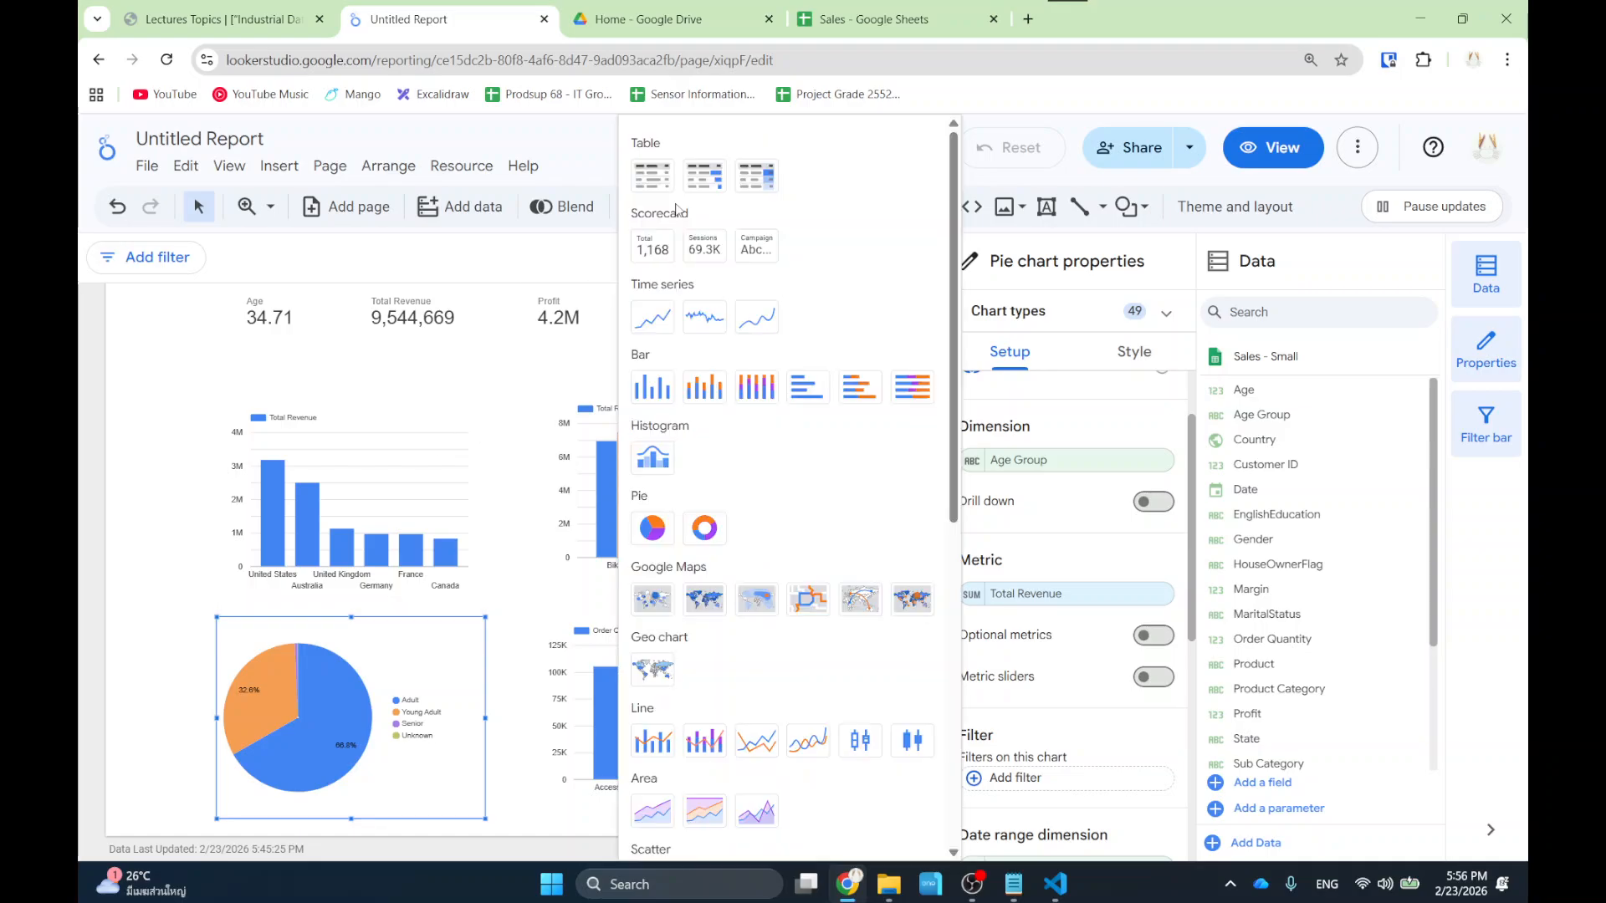
pyautogui.click(657, 321)
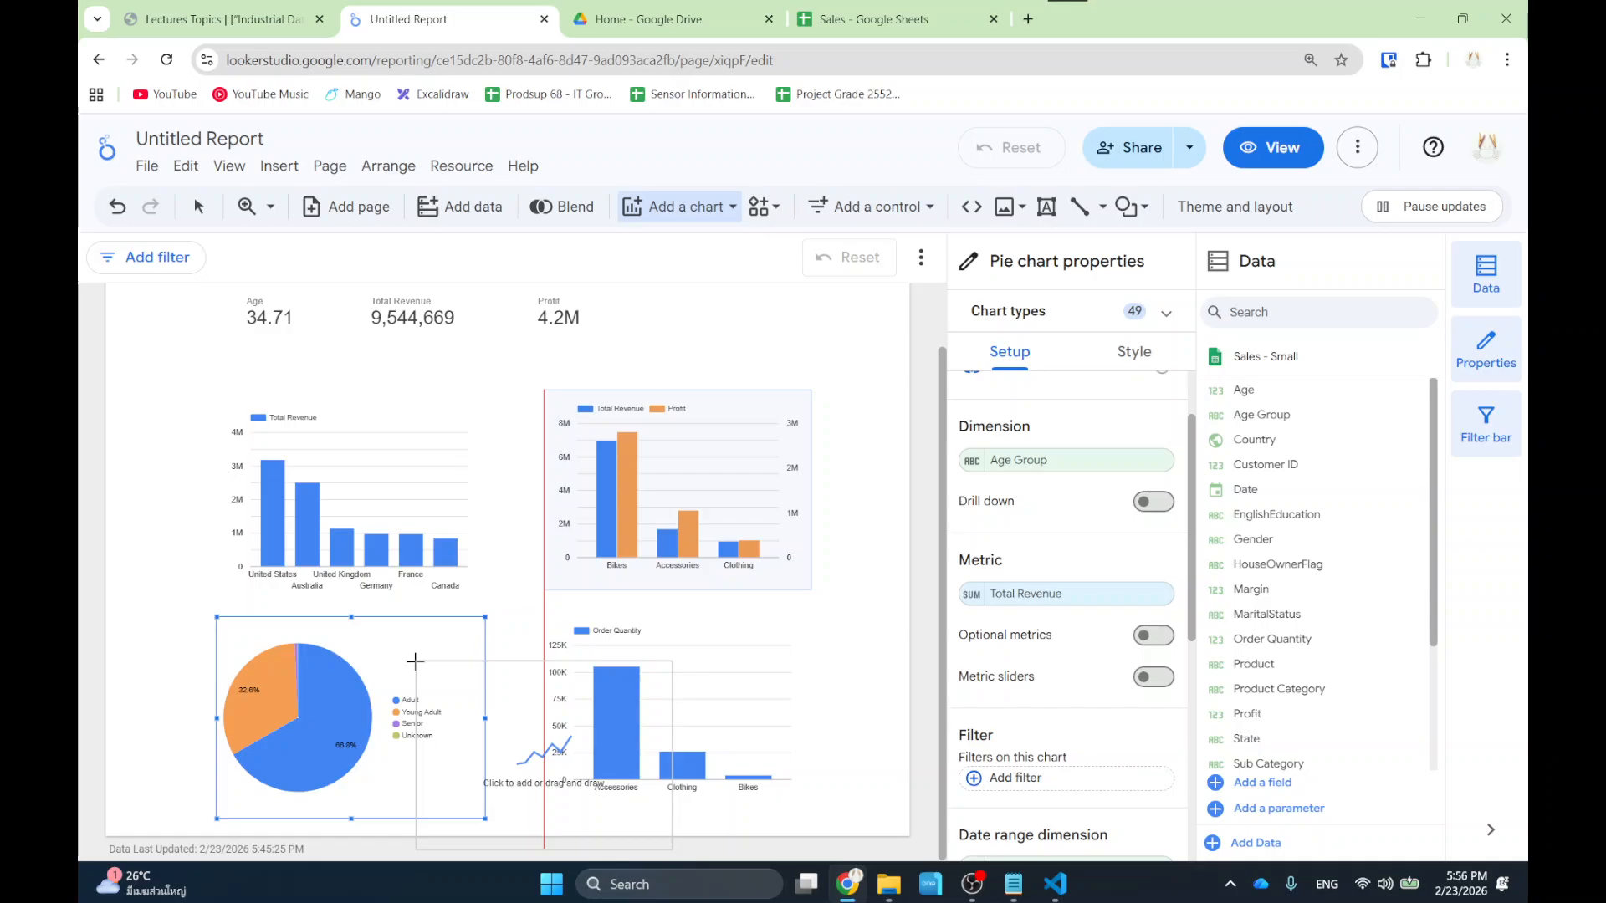
pyautogui.press('Escape')
# Add a second page to the report and switch between pages 1 and 2, ending on page 2.
pyautogui.scroll(1, 547, 663)
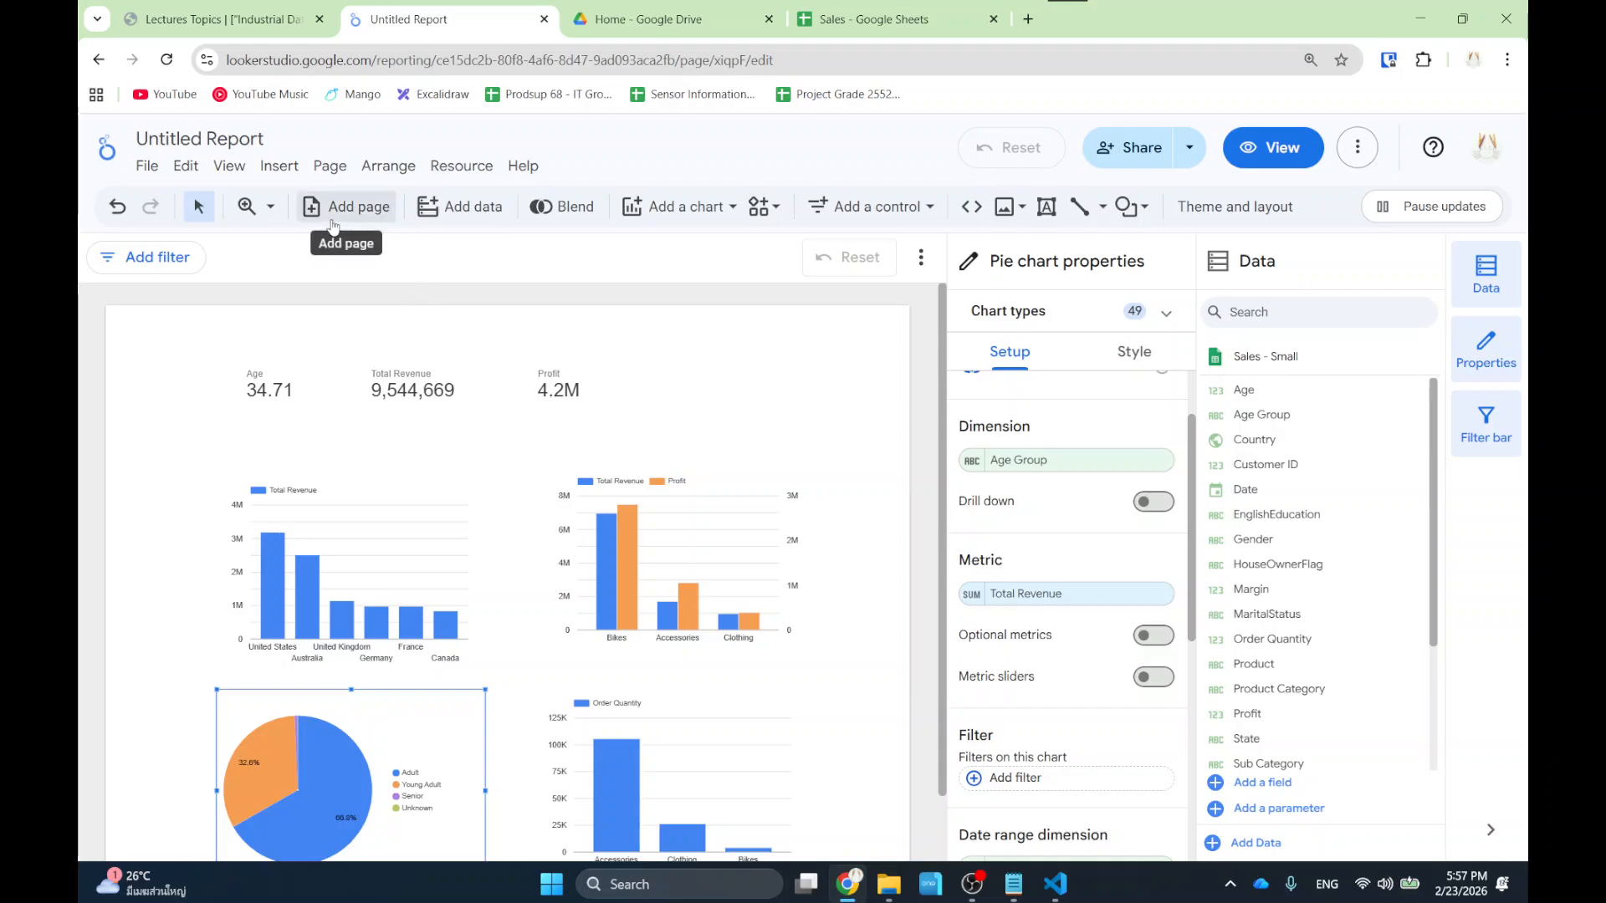
pyautogui.moveTo(277, 175); pyautogui.dragTo(419, 248)
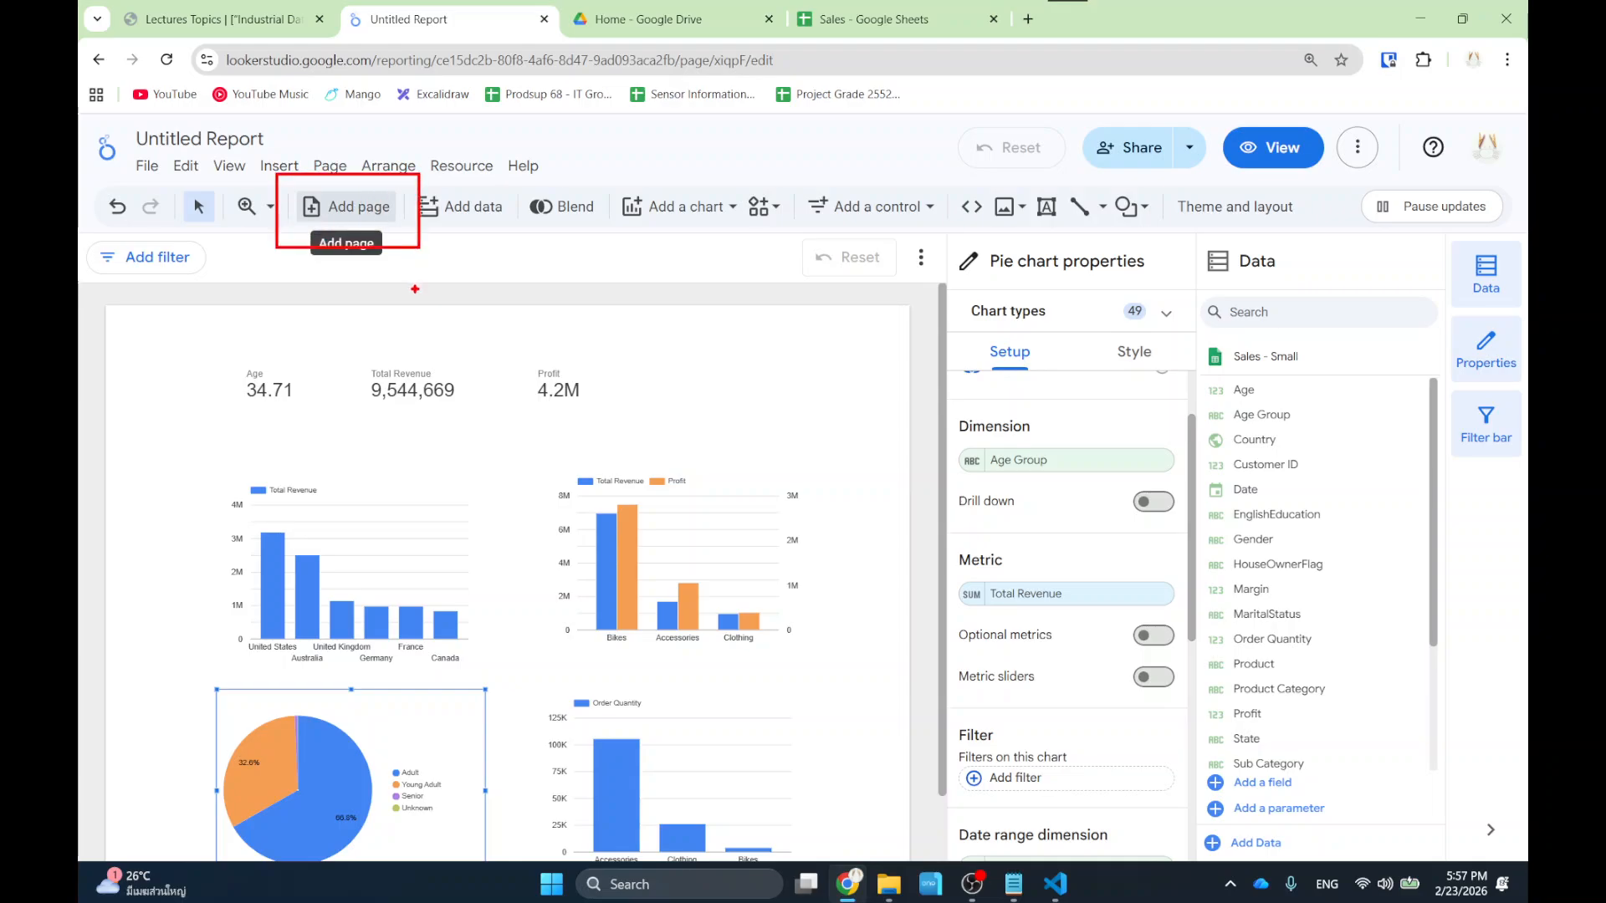
pyautogui.click(346, 206)
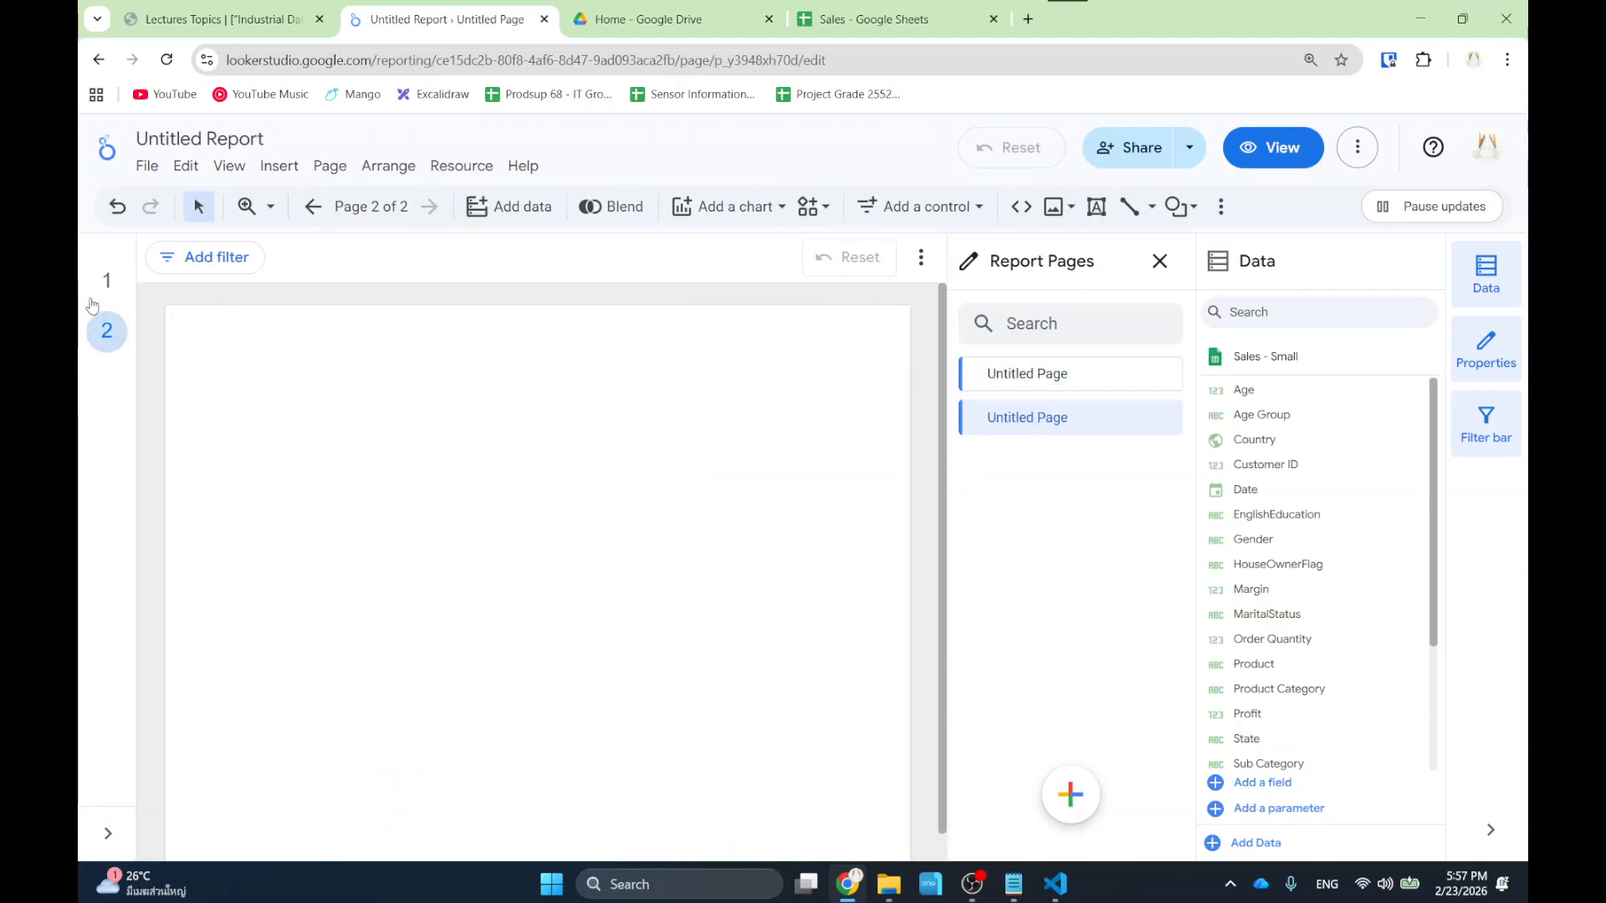
pyautogui.click(106, 281)
pyautogui.click(106, 331)
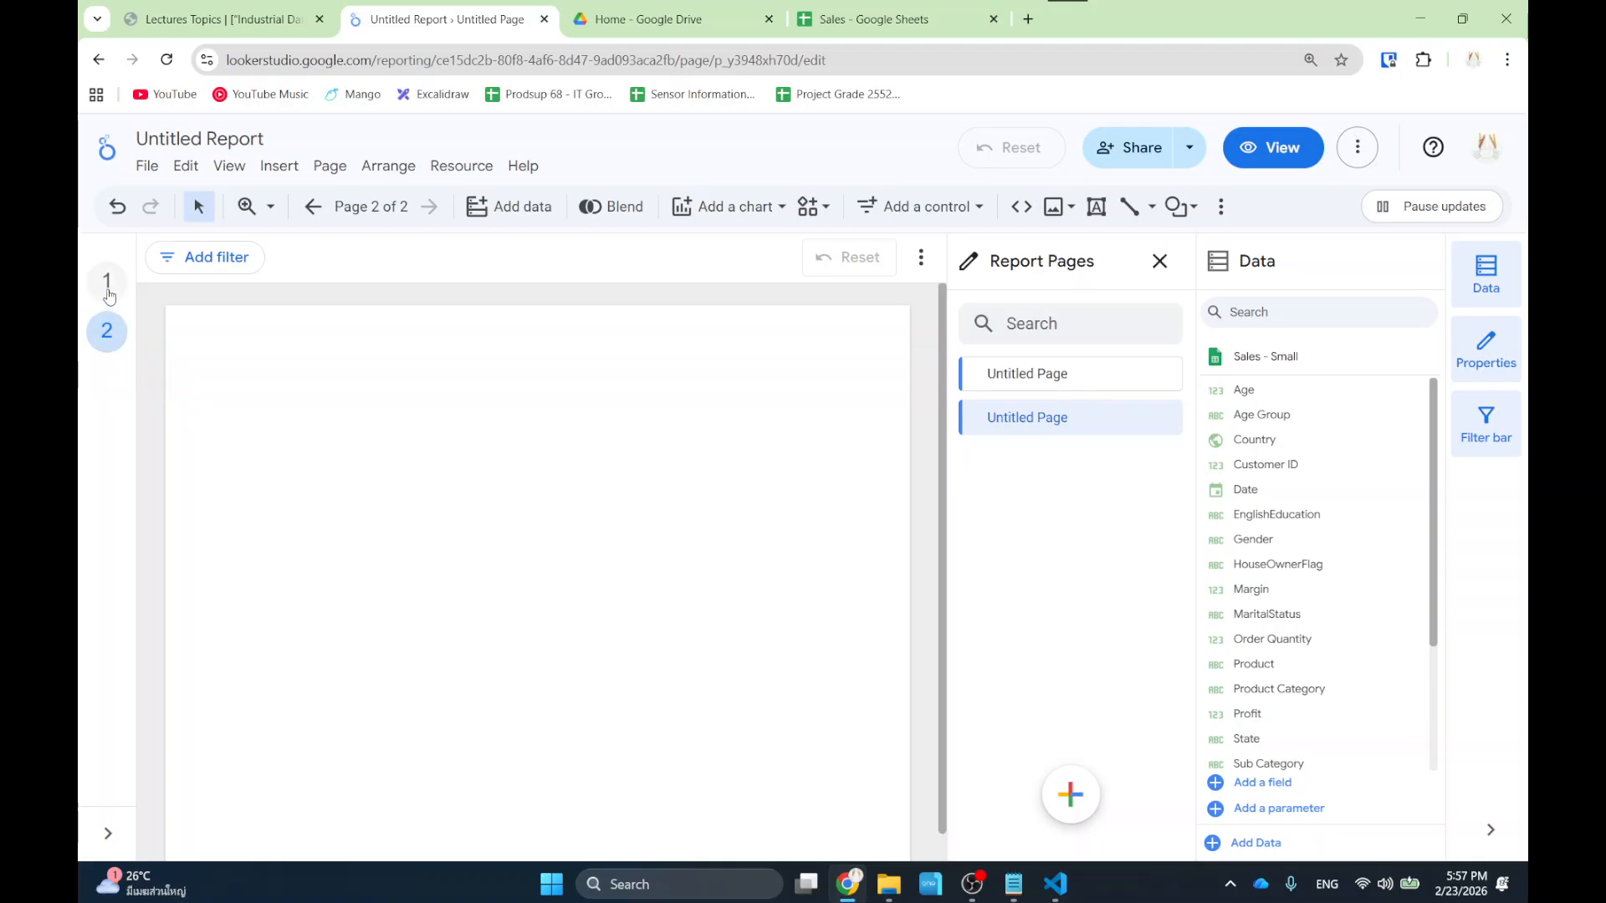
pyautogui.click(108, 295)
pyautogui.click(102, 339)
# Add a time series chart near the top of page 2 and widen it across most of the page.
pyautogui.click(743, 211)
pyautogui.click(699, 319)
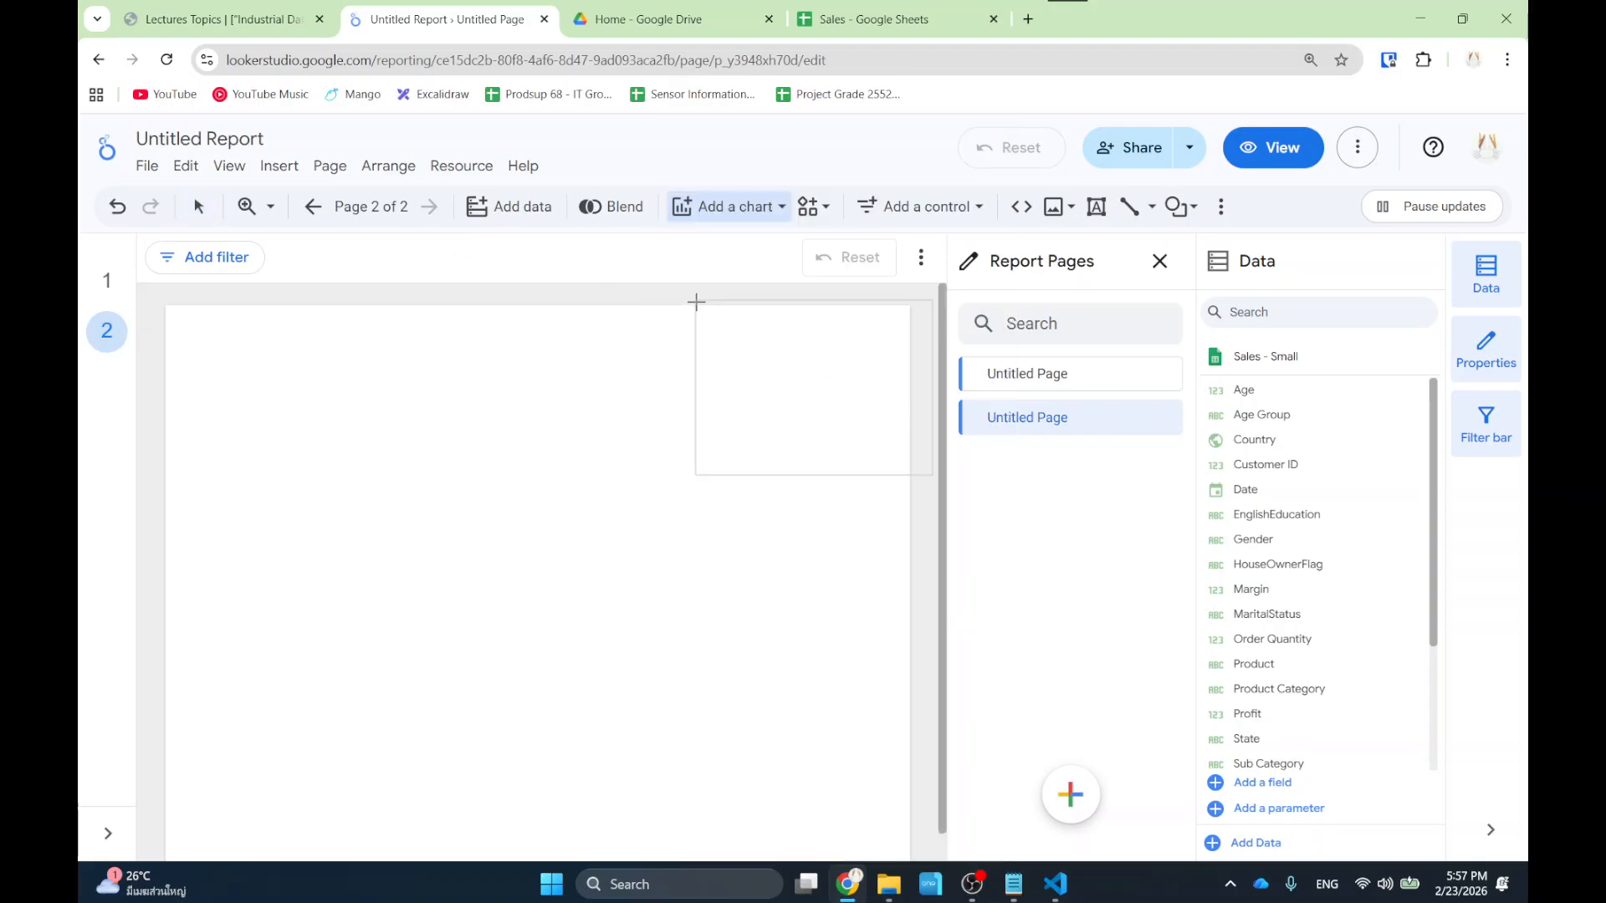
pyautogui.click(223, 340)
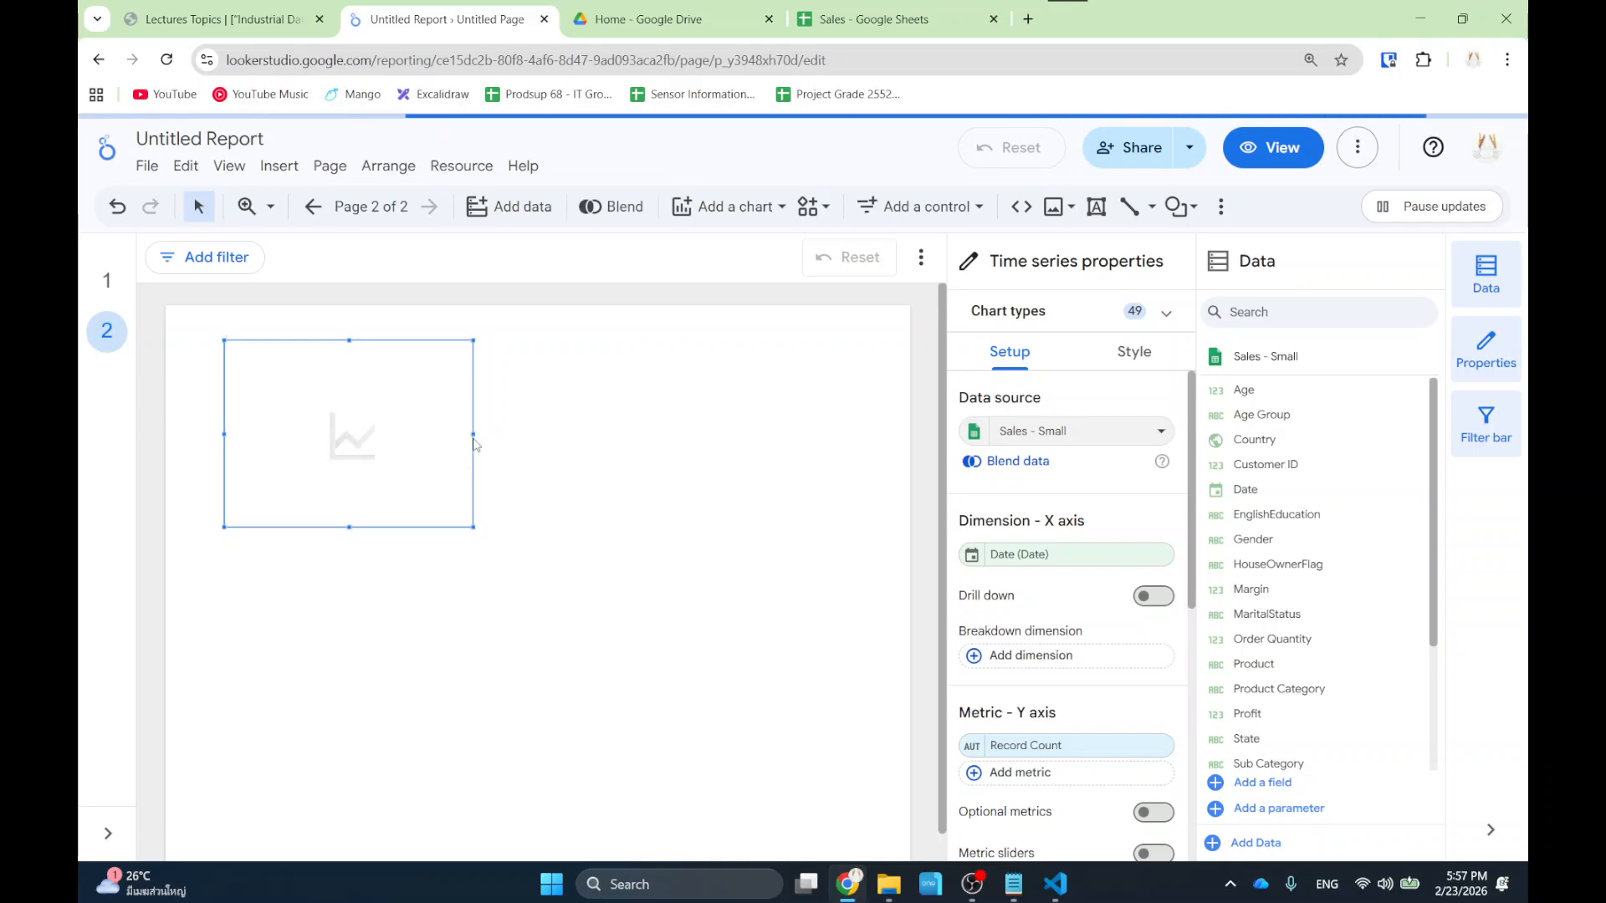
pyautogui.moveTo(473, 434); pyautogui.dragTo(751, 436)
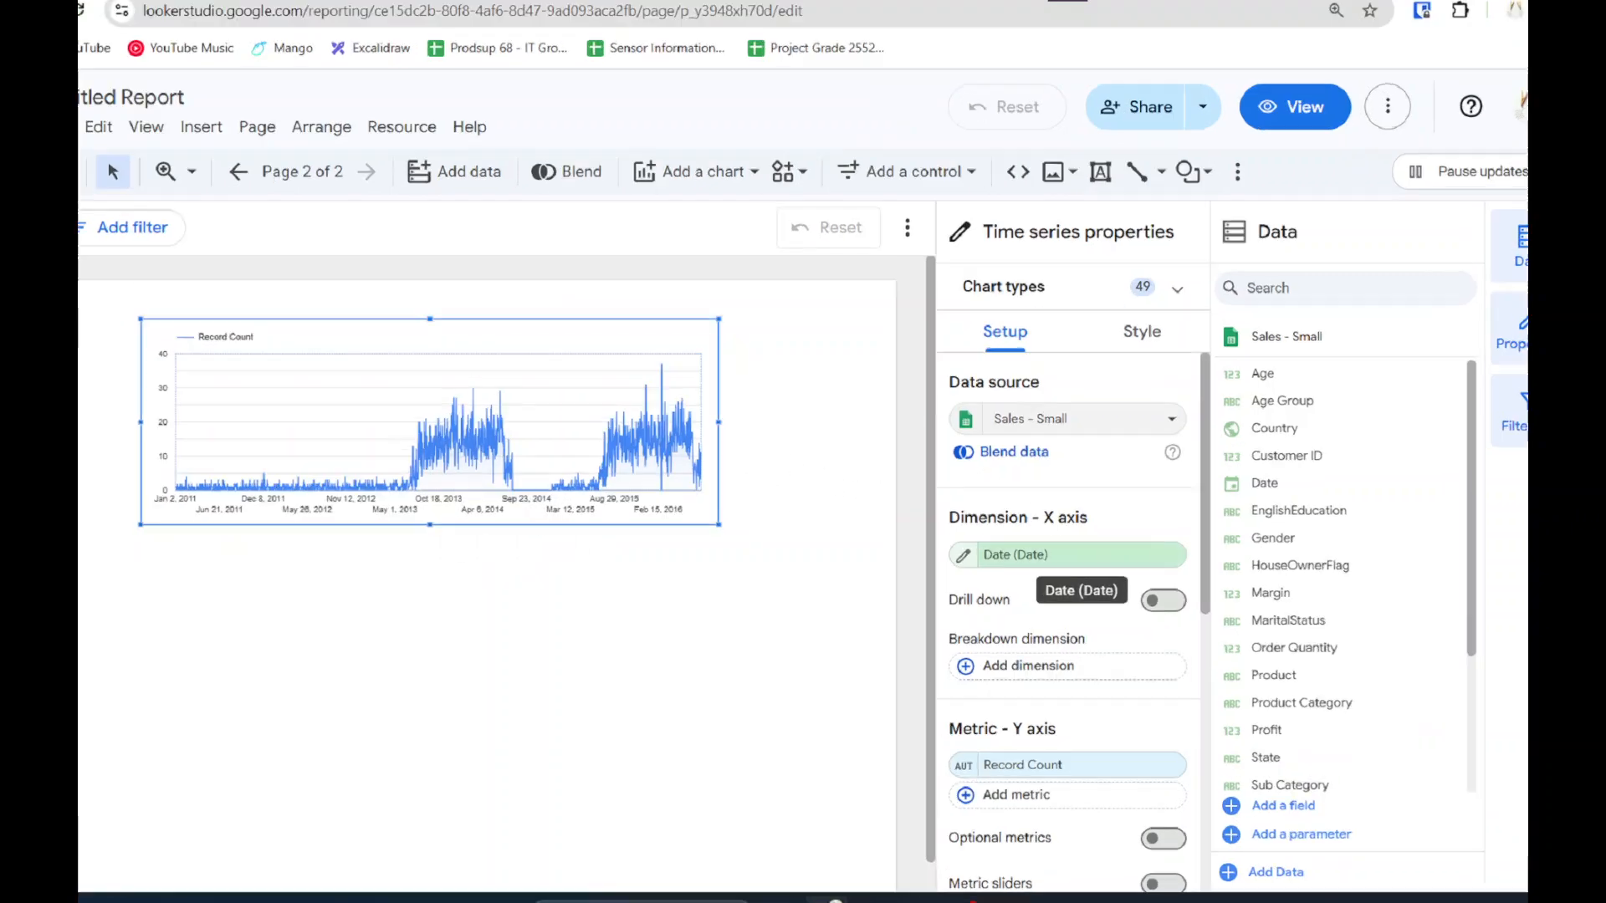
# Change the time series chart's metric to Total Revenue.
pyautogui.click(1060, 556)
pyautogui.moveTo(1035, 583)
pyautogui.mouseDown()
pyautogui.moveTo(921, 545)
pyautogui.moveTo(1054, 575)
pyautogui.moveTo(1013, 593)
pyautogui.mouseUp()
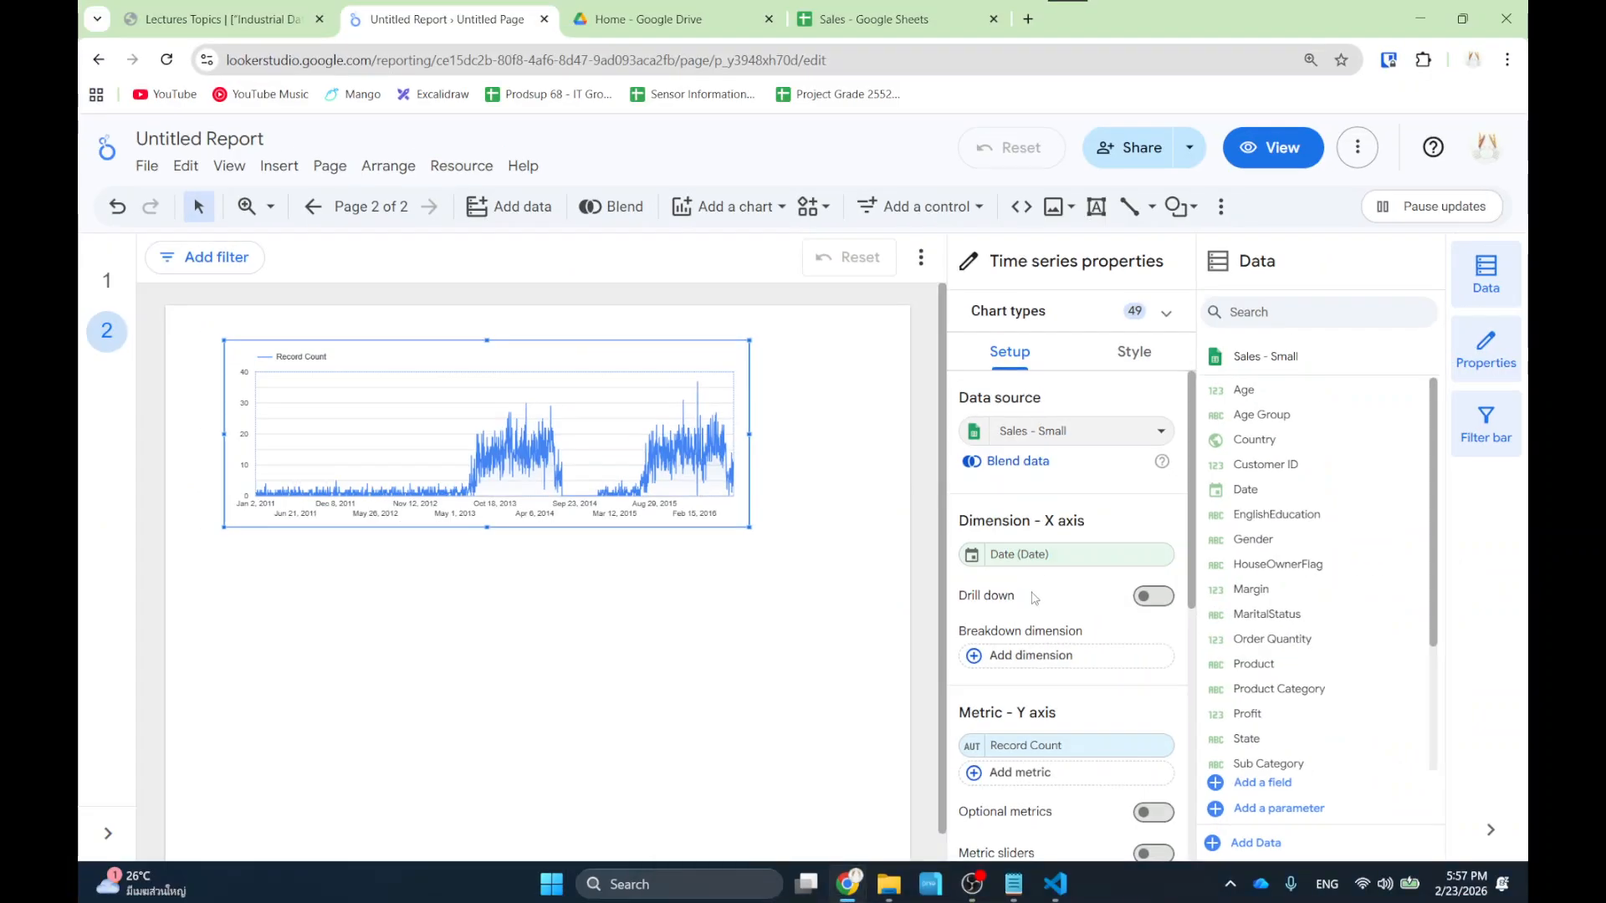
pyautogui.scroll(-3, 1017, 557)
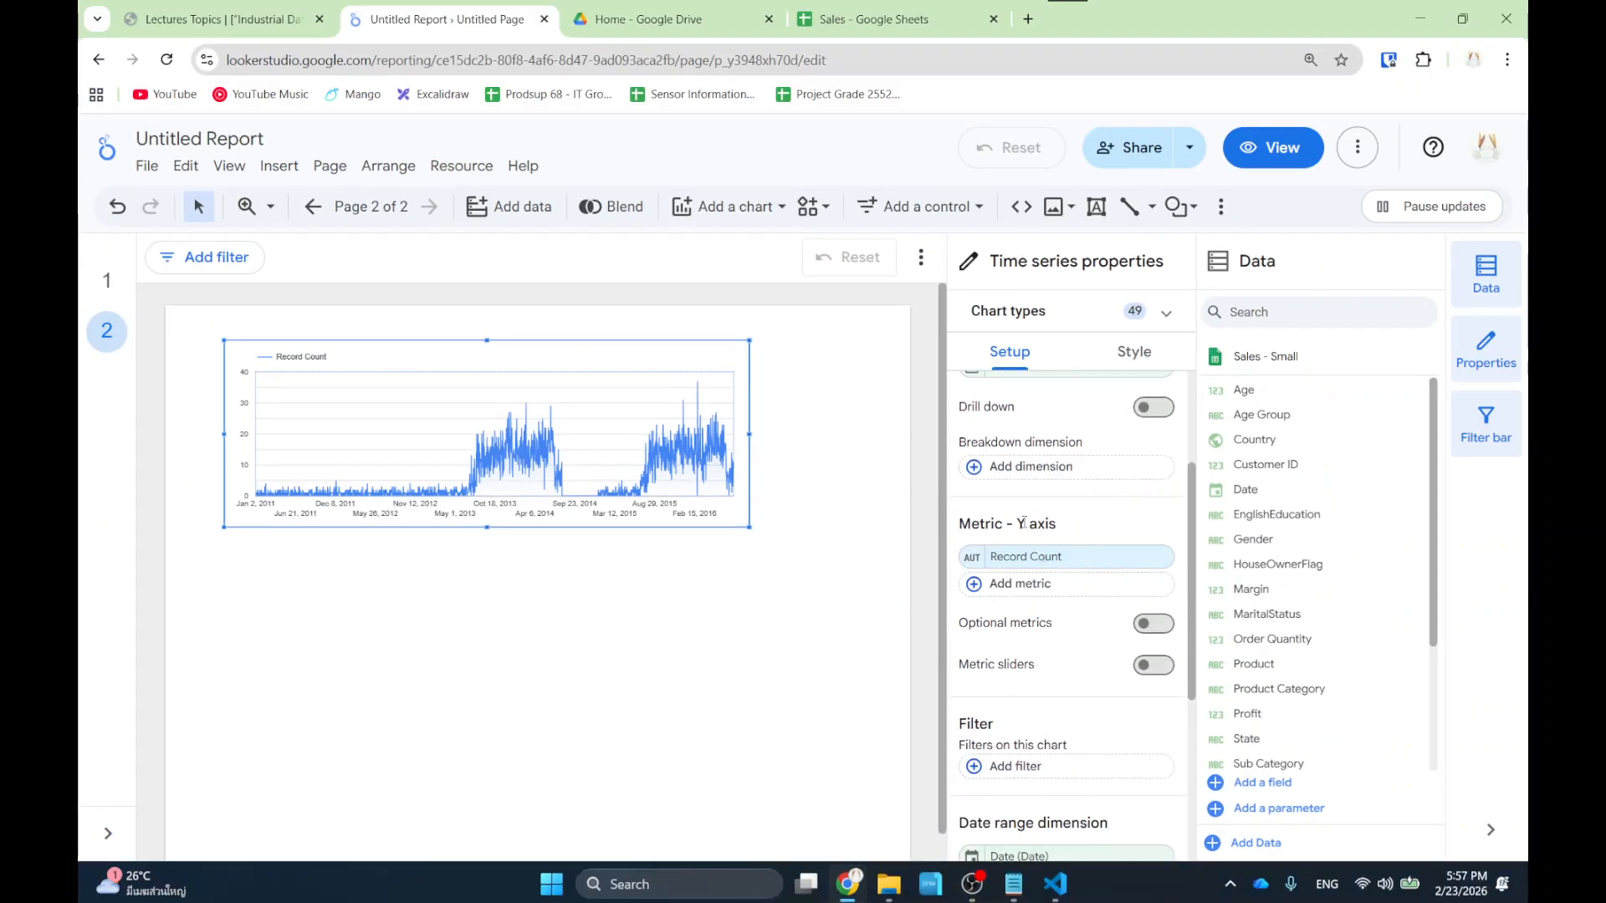
pyautogui.click(1008, 558)
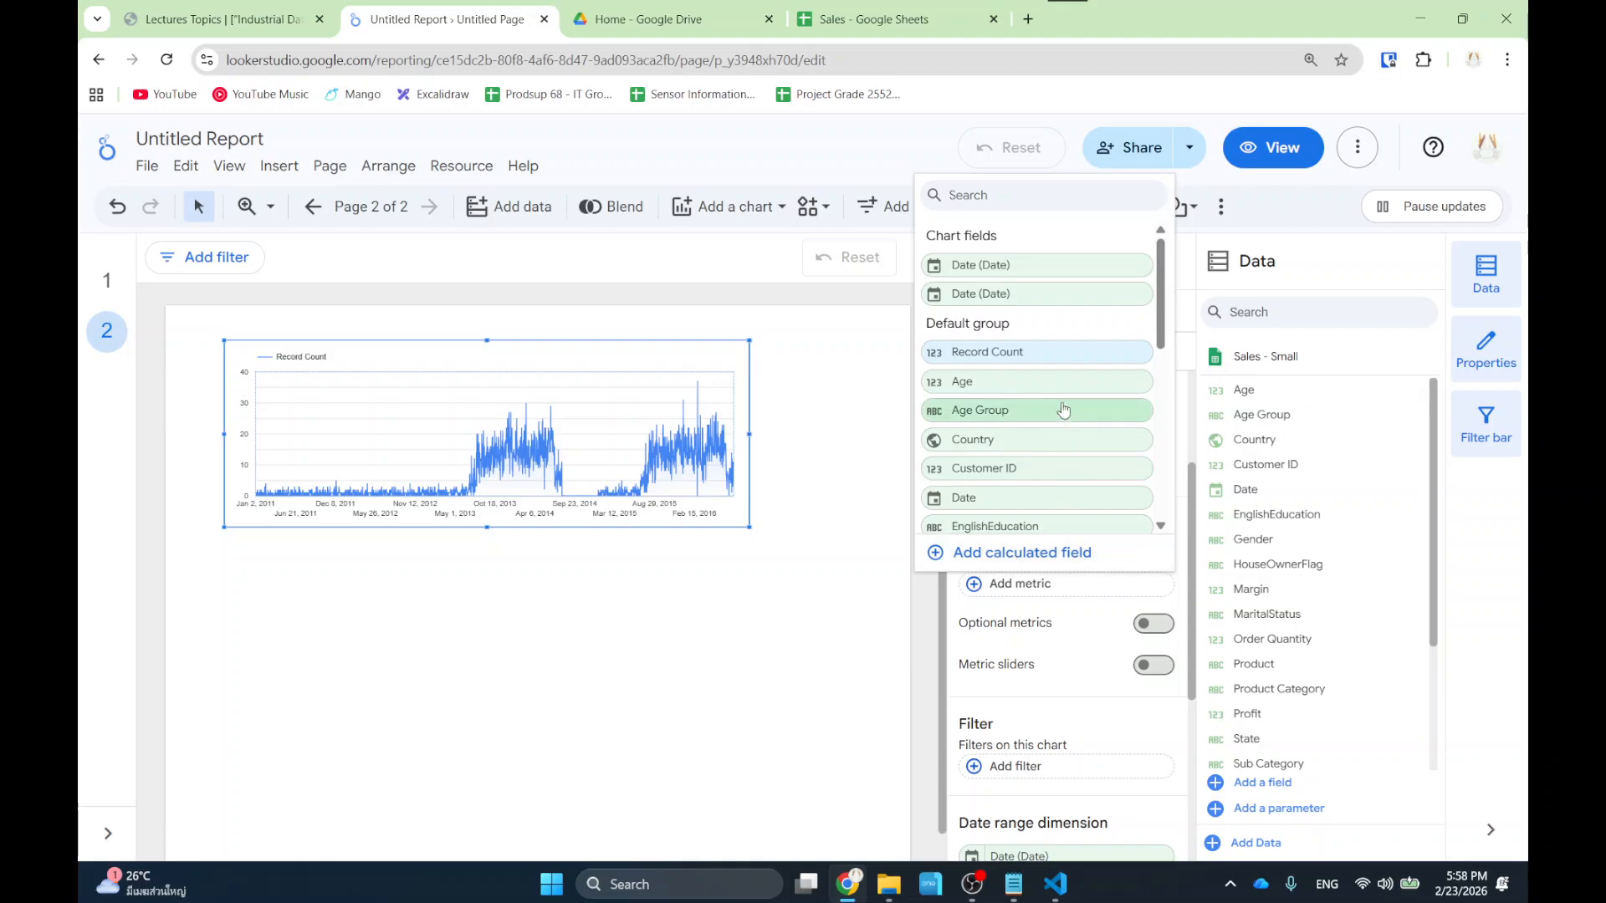
pyautogui.scroll(-5, 1022, 421)
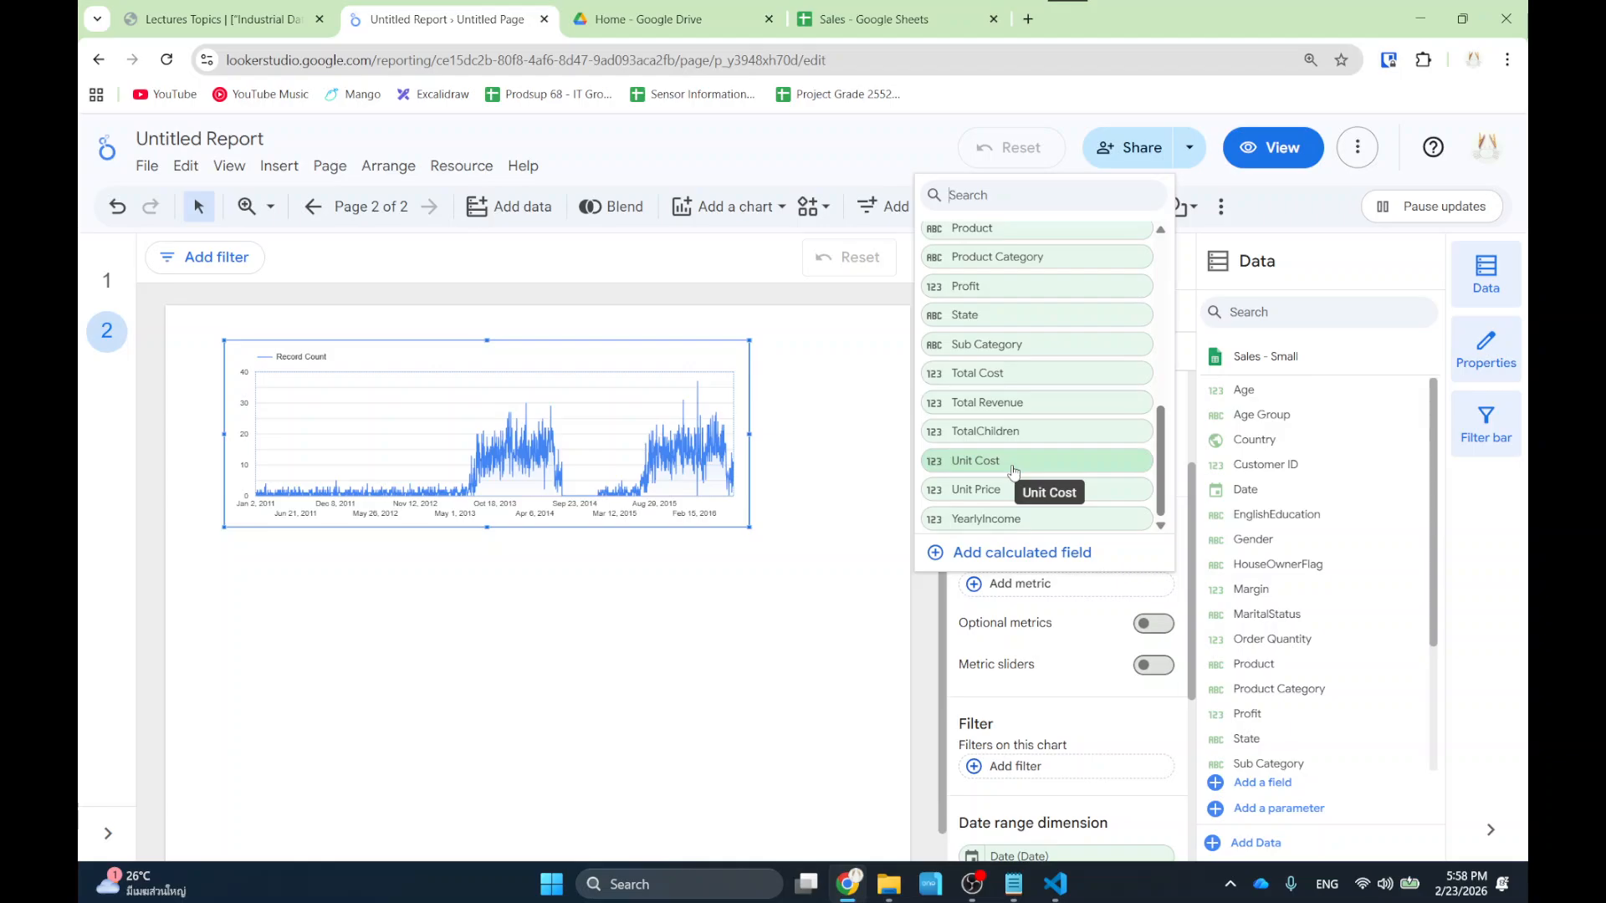
pyautogui.scroll(2, 1014, 468)
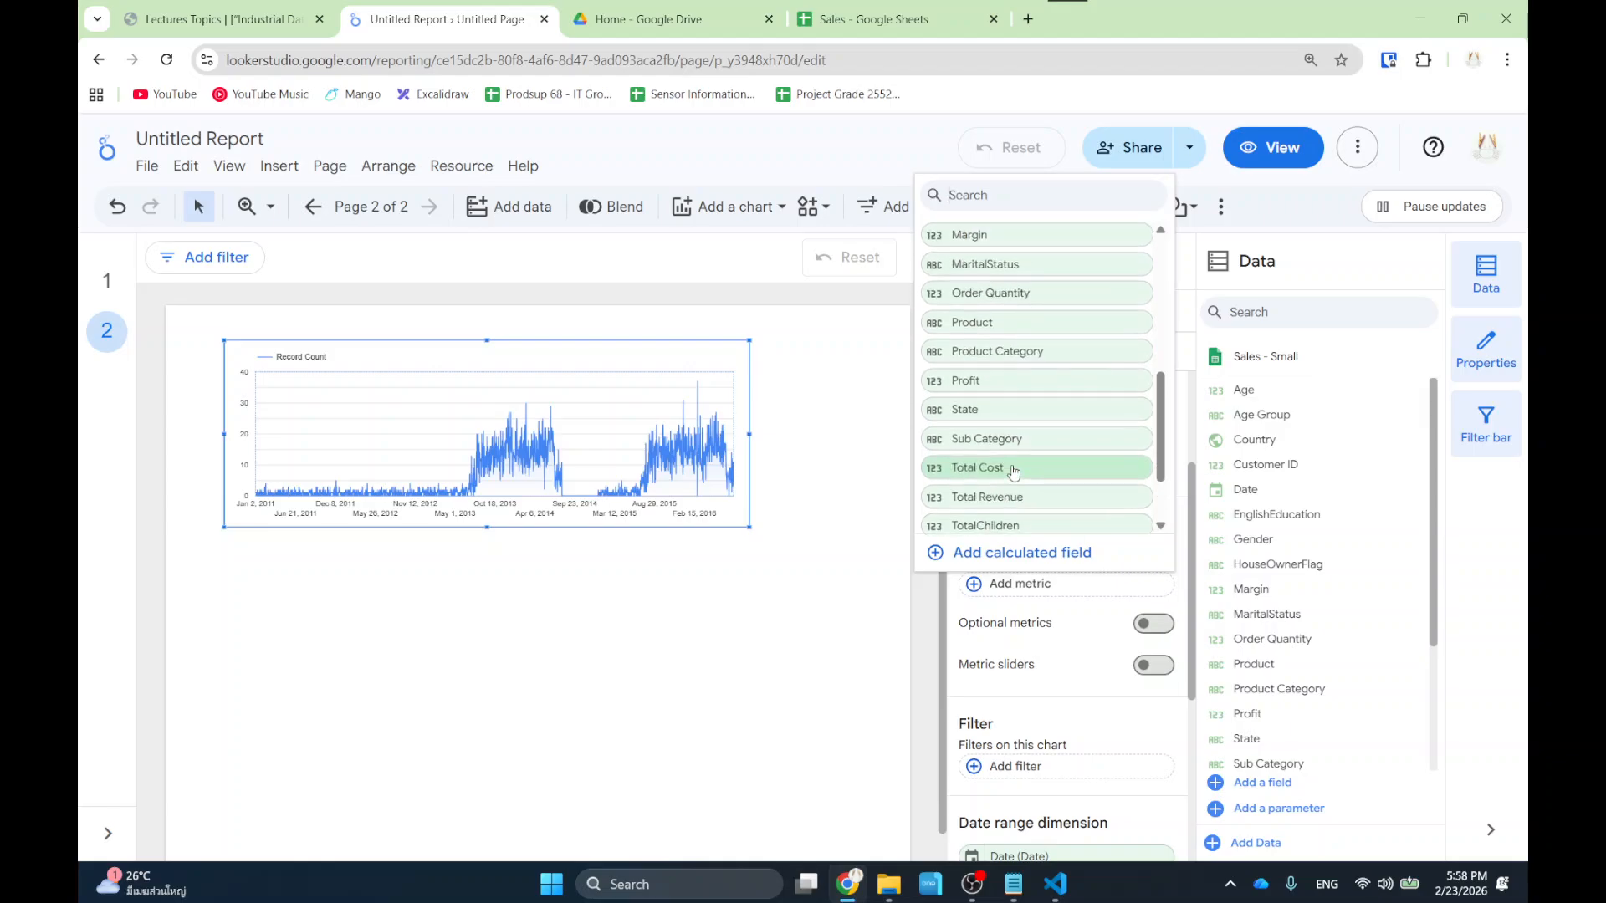
pyautogui.click(1014, 493)
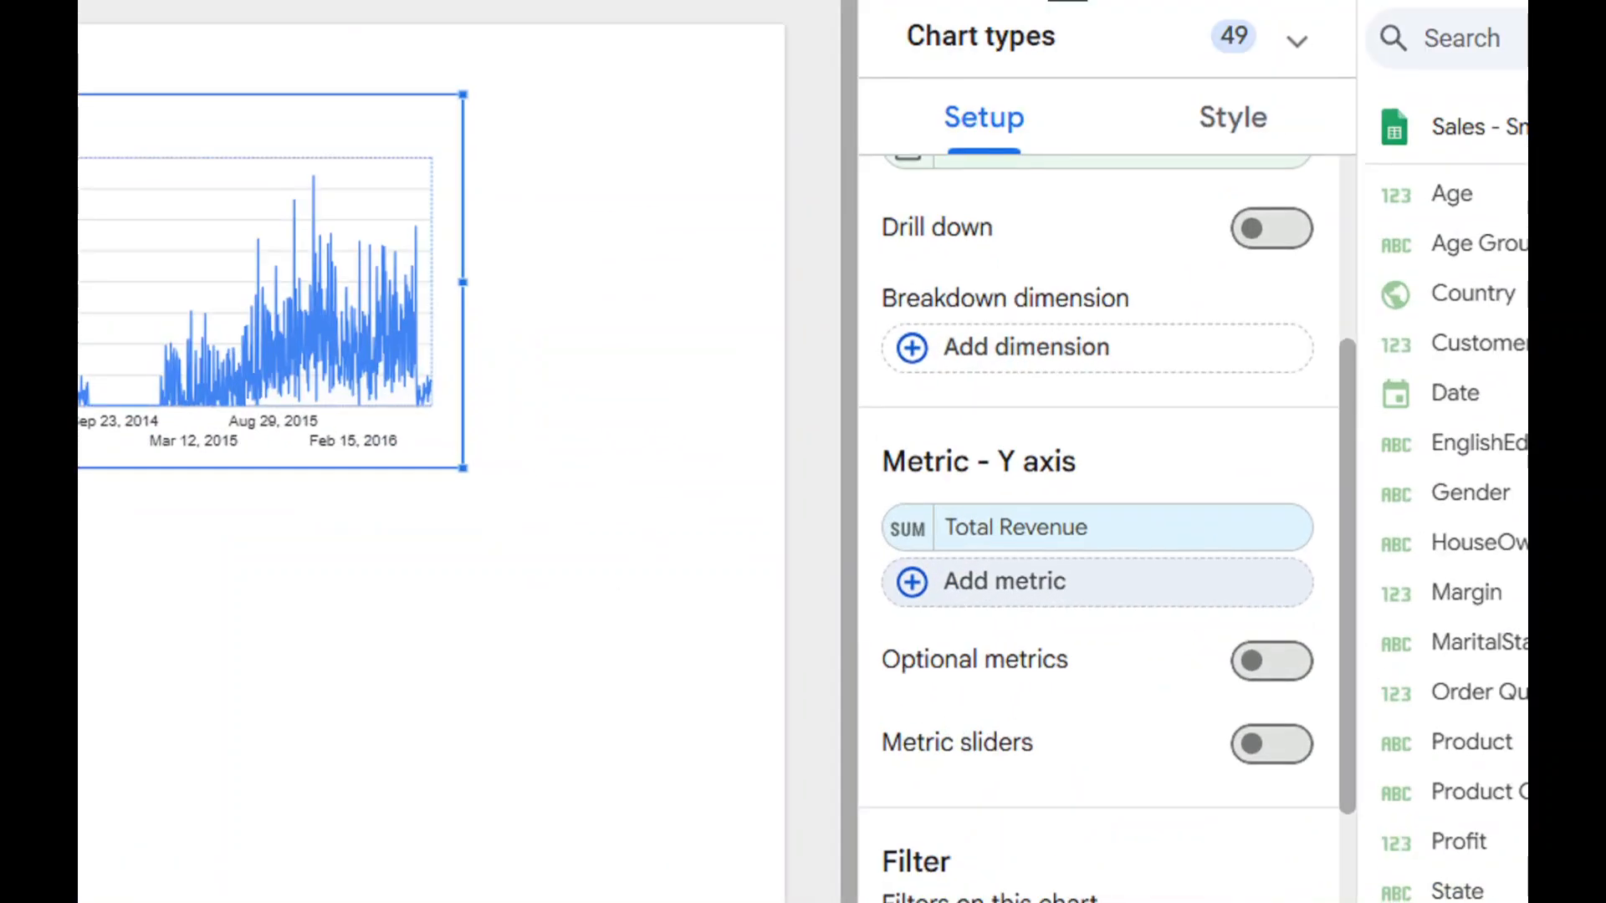
# Add Profit as a second metric in the time series chart.
pyautogui.moveTo(1017, 615)
pyautogui.mouseDown()
pyautogui.moveTo(979, 616)
pyautogui.moveTo(1070, 583)
pyautogui.moveTo(1001, 610)
pyautogui.mouseUp()
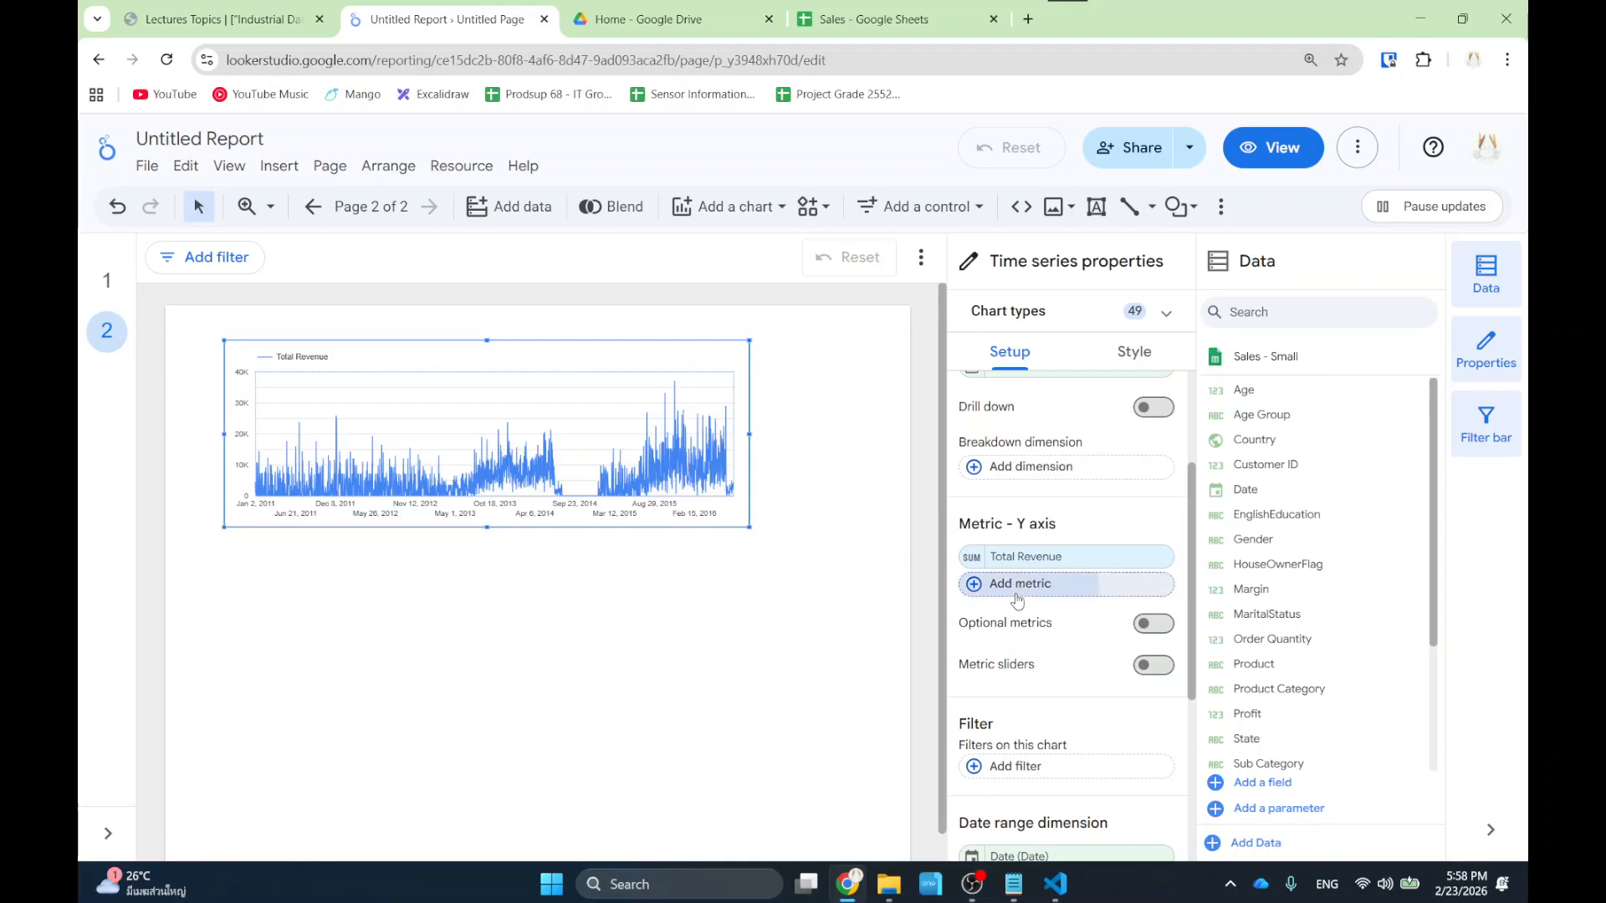
pyautogui.click(988, 590)
pyautogui.scroll(-6, 995, 376)
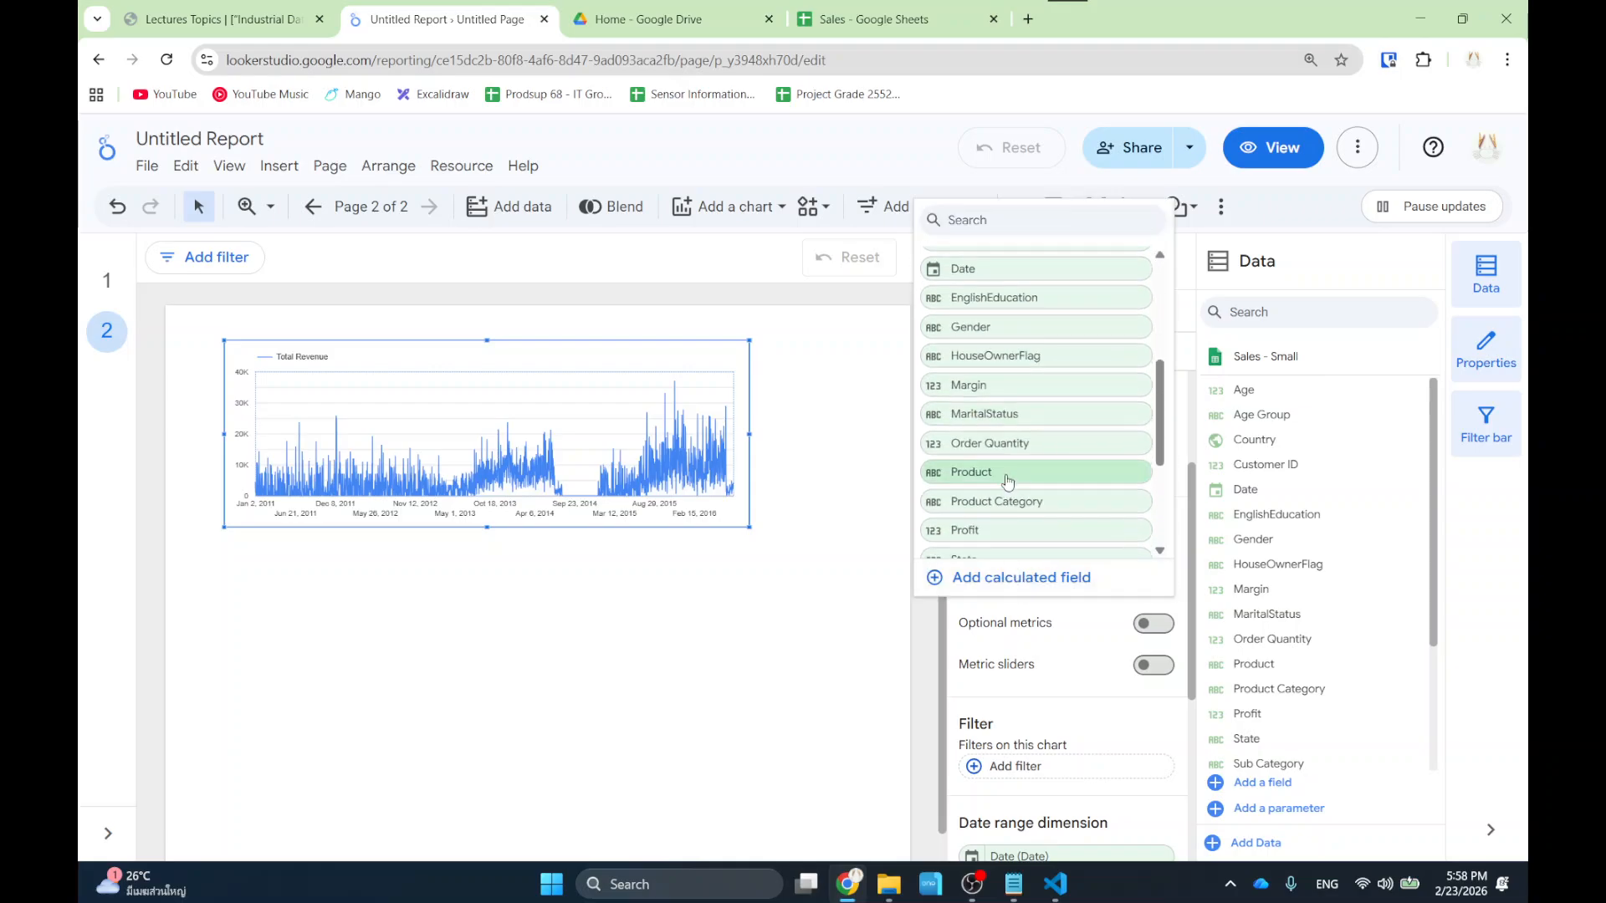
pyautogui.click(974, 311)
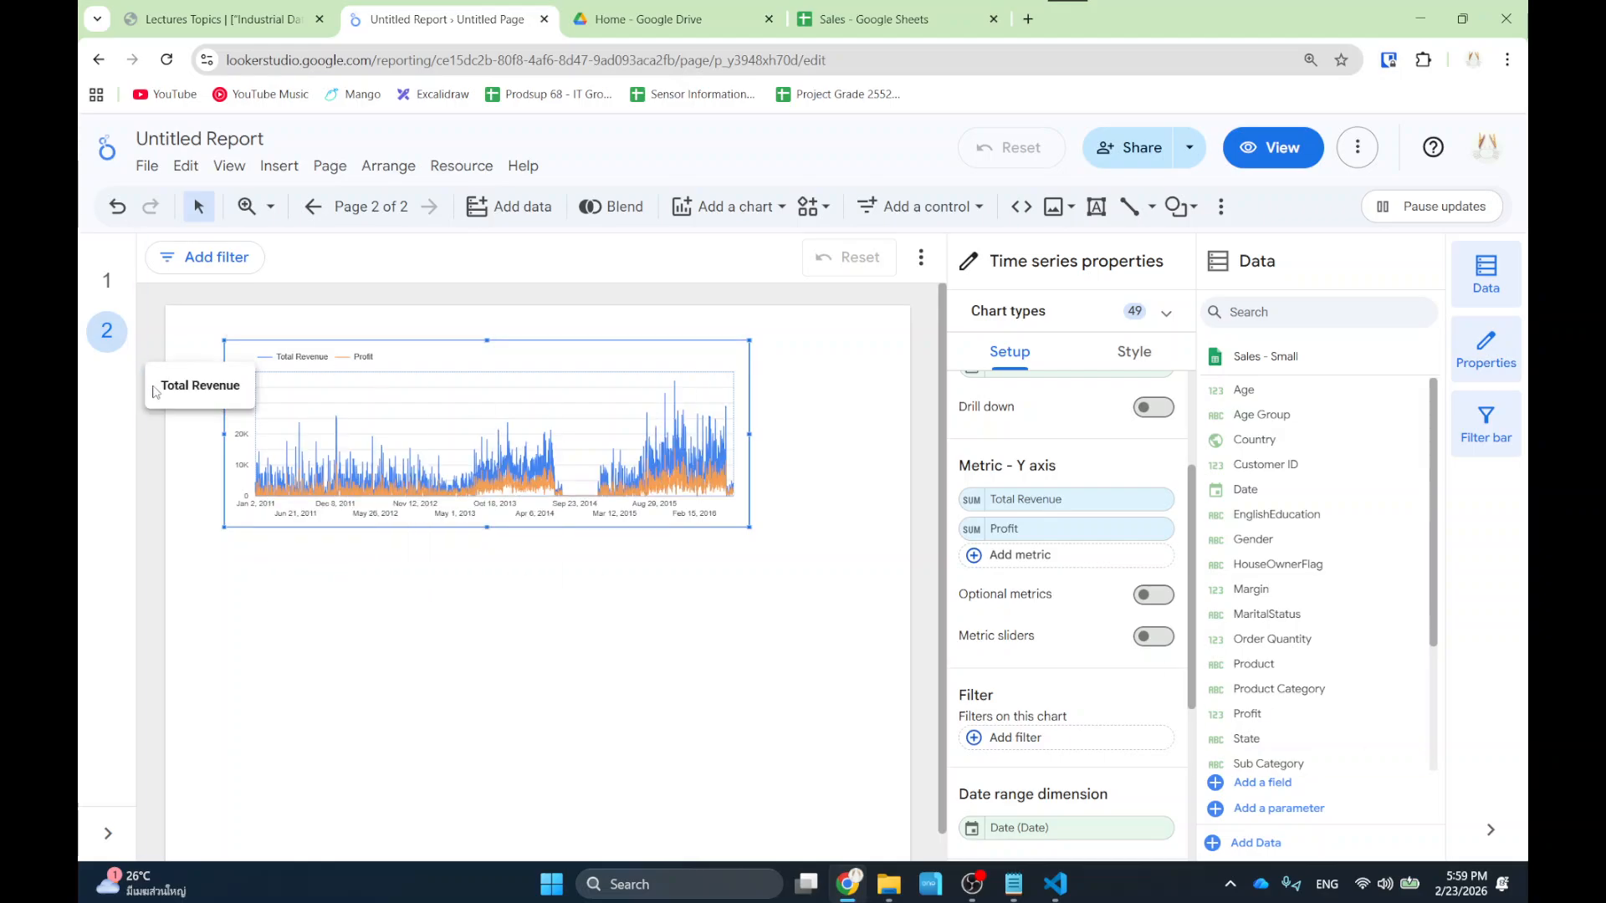
# Go to page 1, filter the report by United States from the country bar chart, and clear that filter.
pyautogui.click(103, 280)
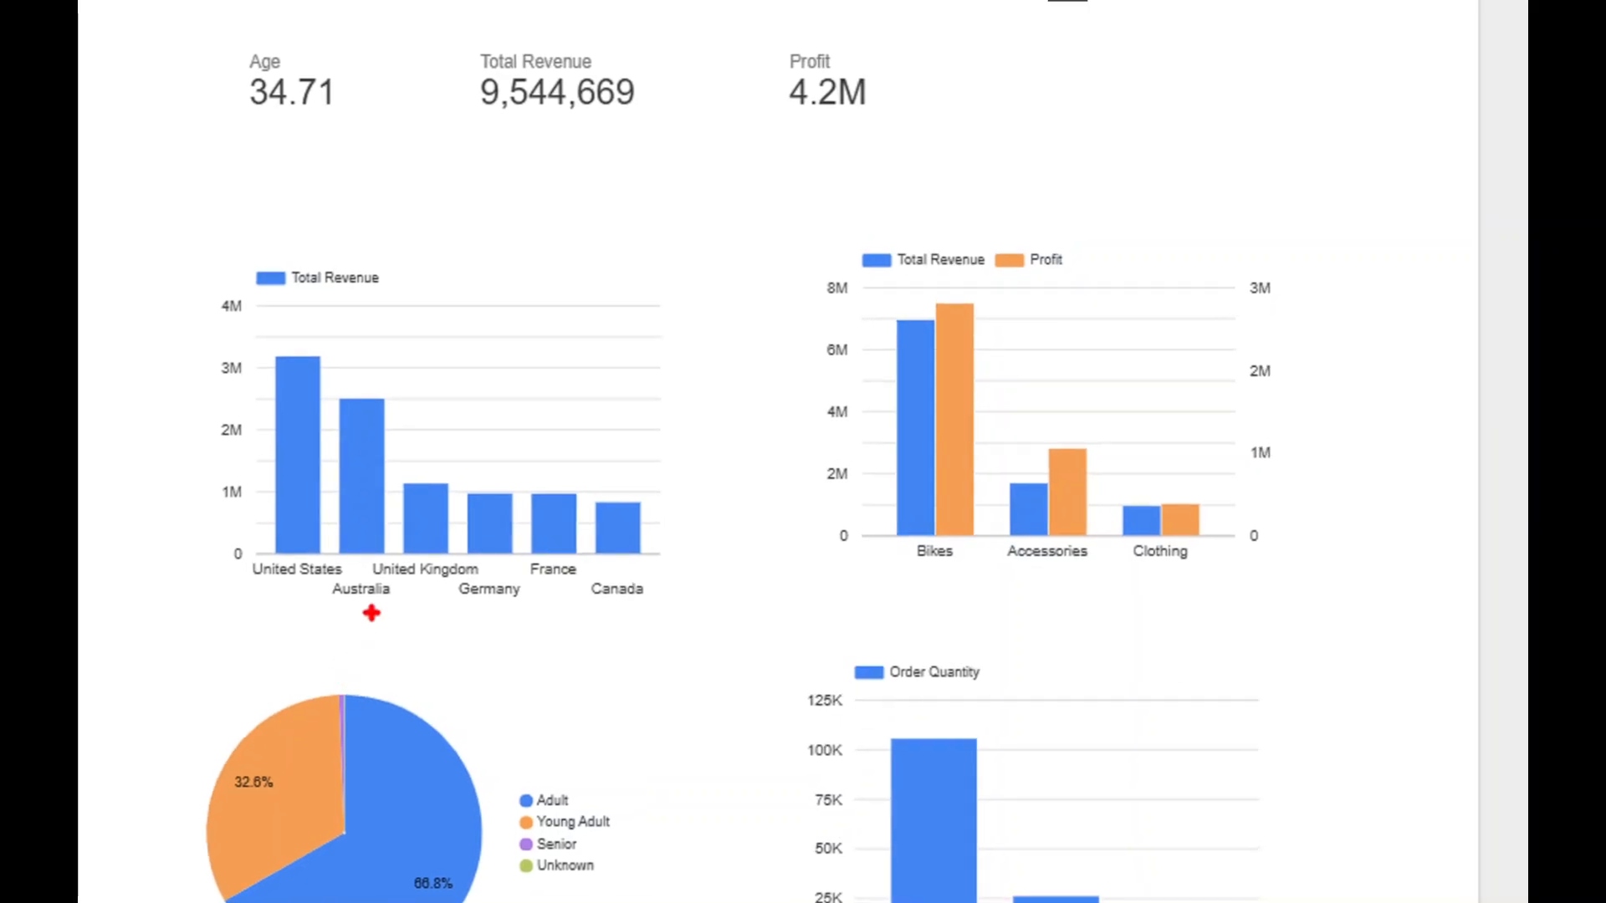
pyautogui.moveTo(342, 667); pyautogui.dragTo(380, 445)
pyautogui.moveTo(419, 214)
pyautogui.mouseDown()
pyautogui.moveTo(548, 816)
pyautogui.moveTo(424, 785)
pyautogui.mouseUp()
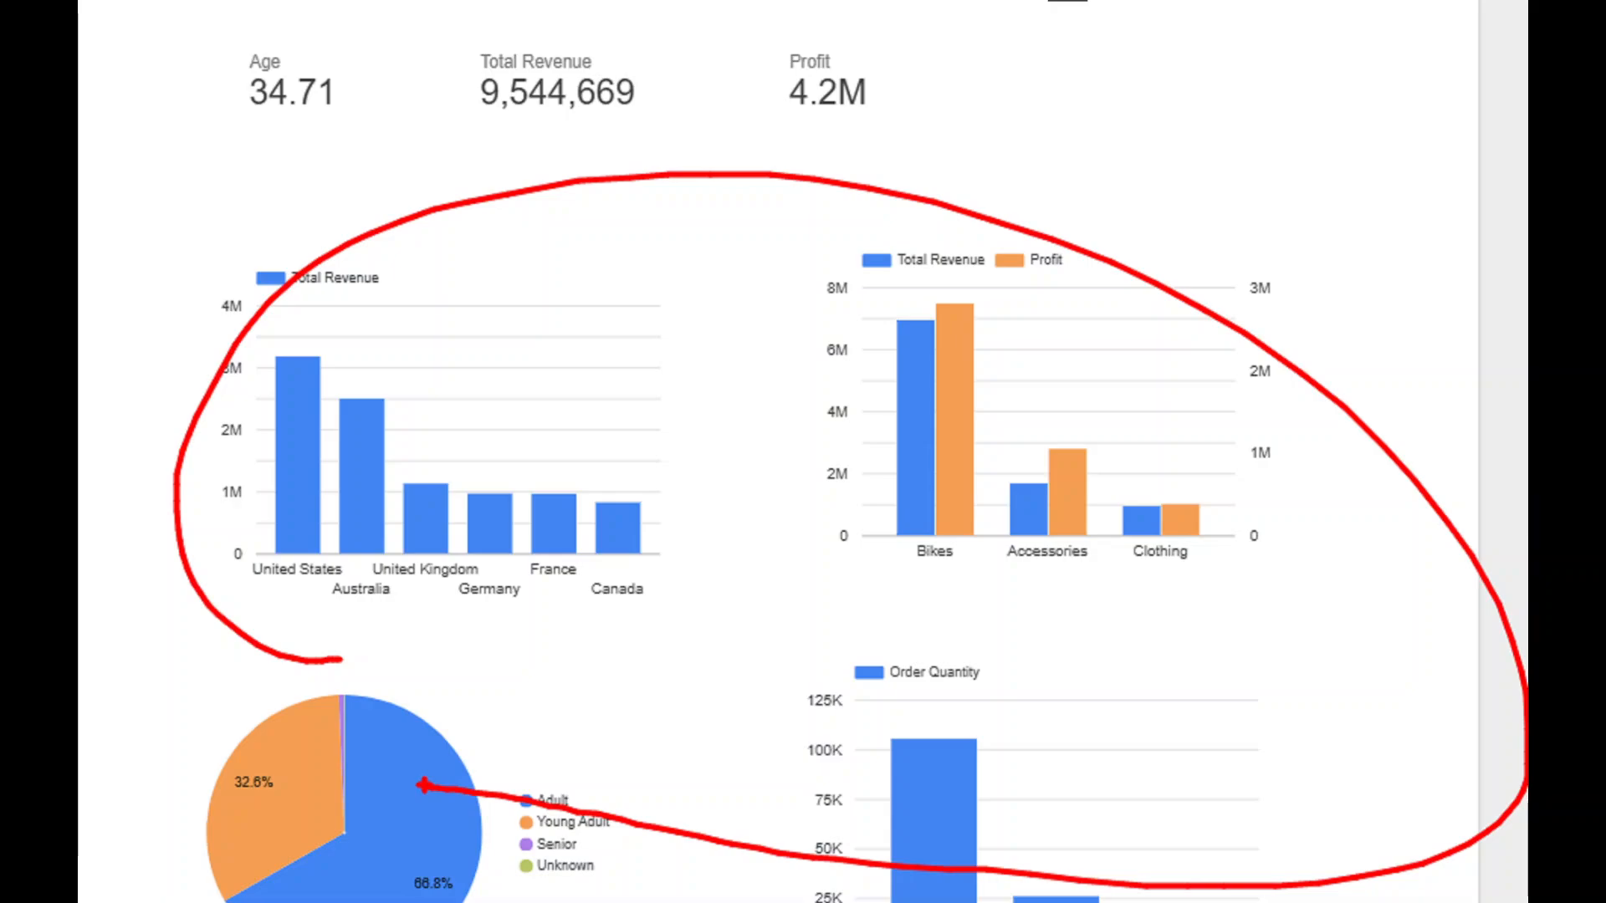
pyautogui.press('Escape')
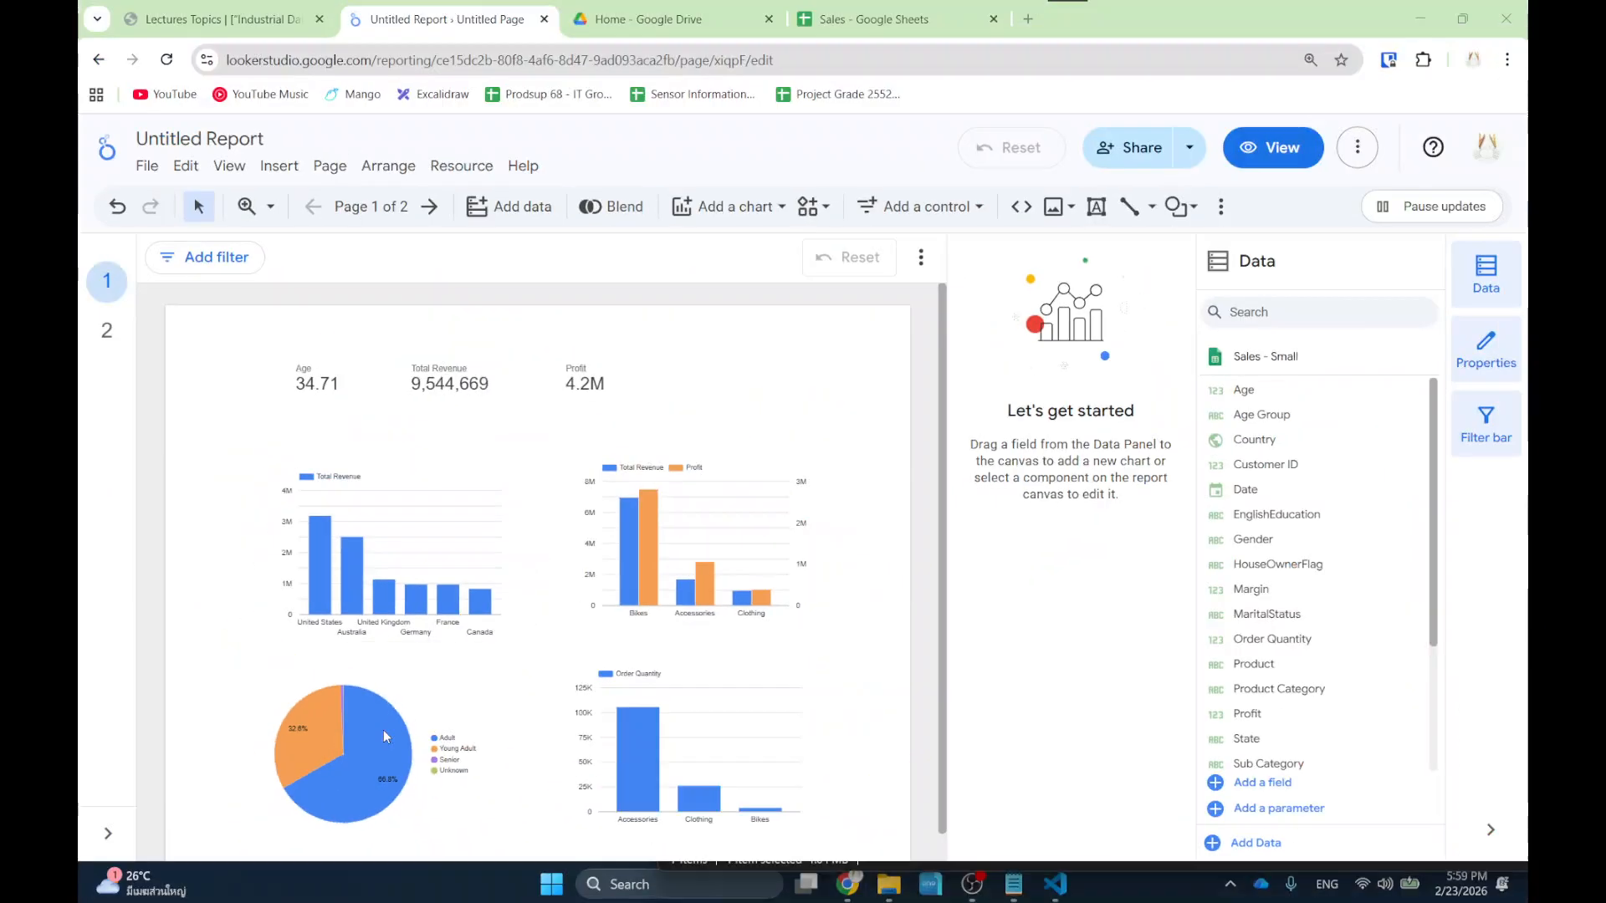
pyautogui.click(316, 578)
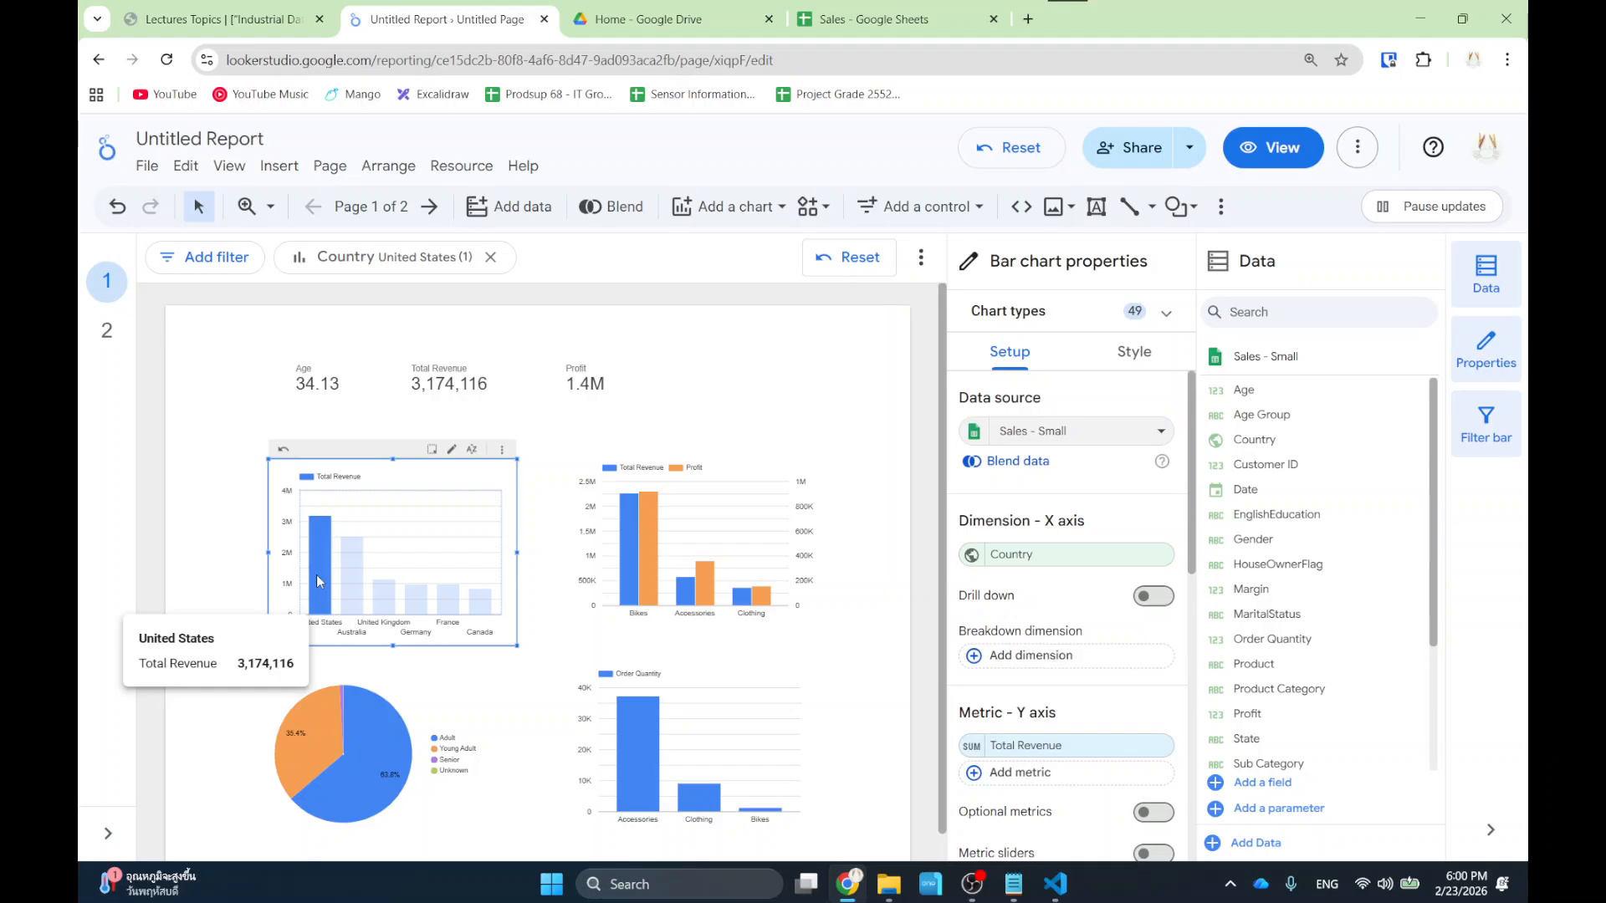
pyautogui.click(316, 575)
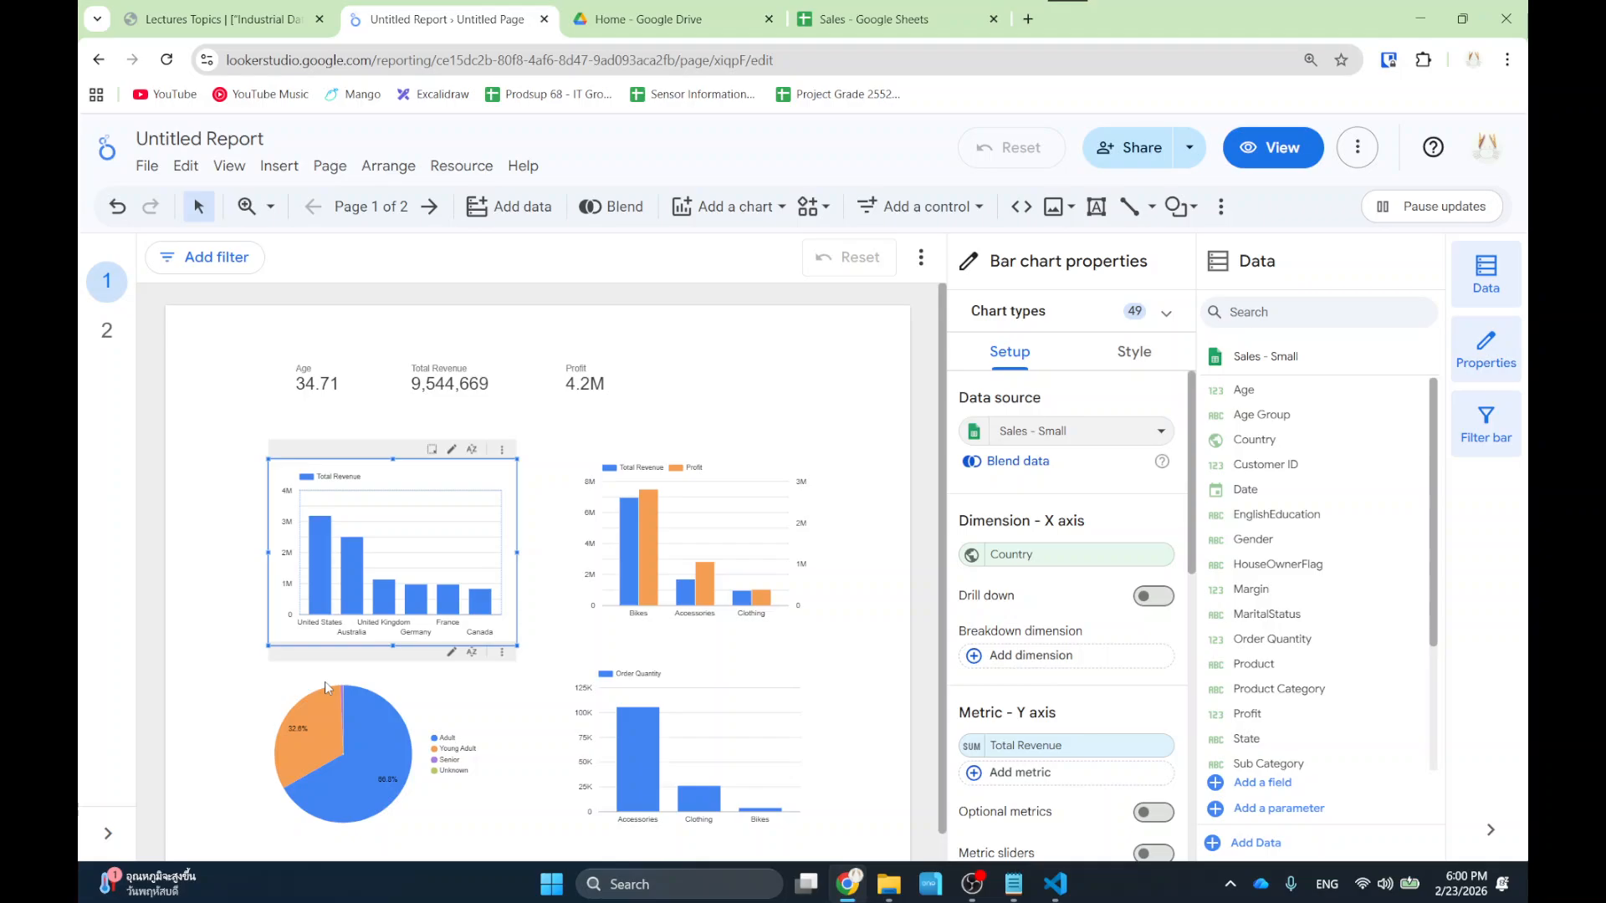
# Filter the report by Adult from the age group pie chart, clear it, and filter by Senior instead.
pyautogui.click(373, 770)
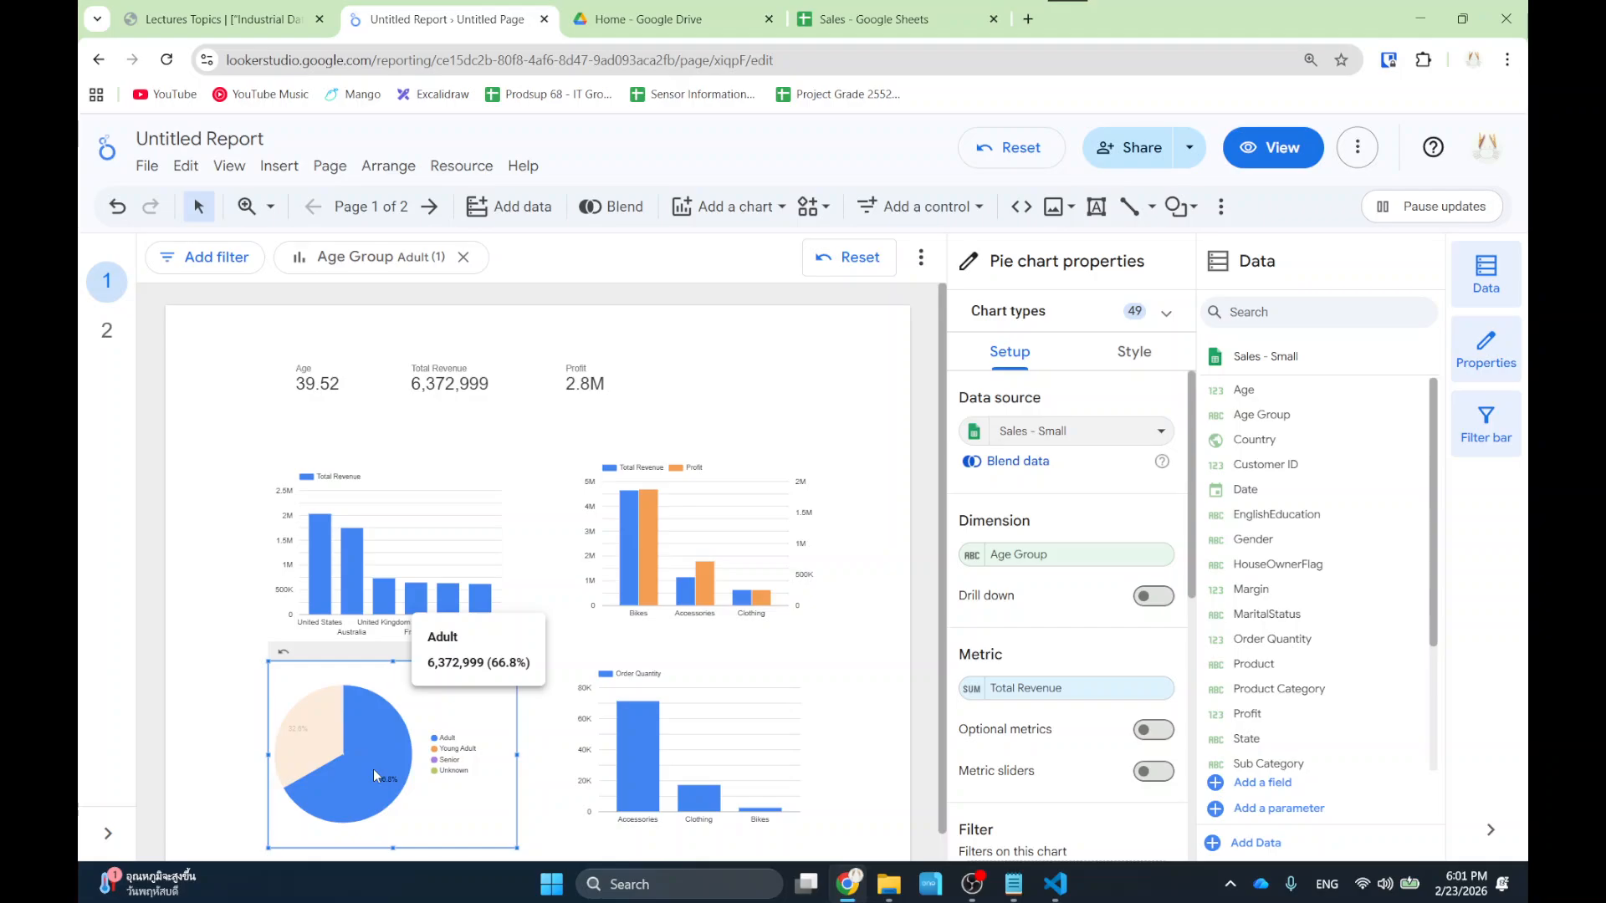
pyautogui.click(554, 818)
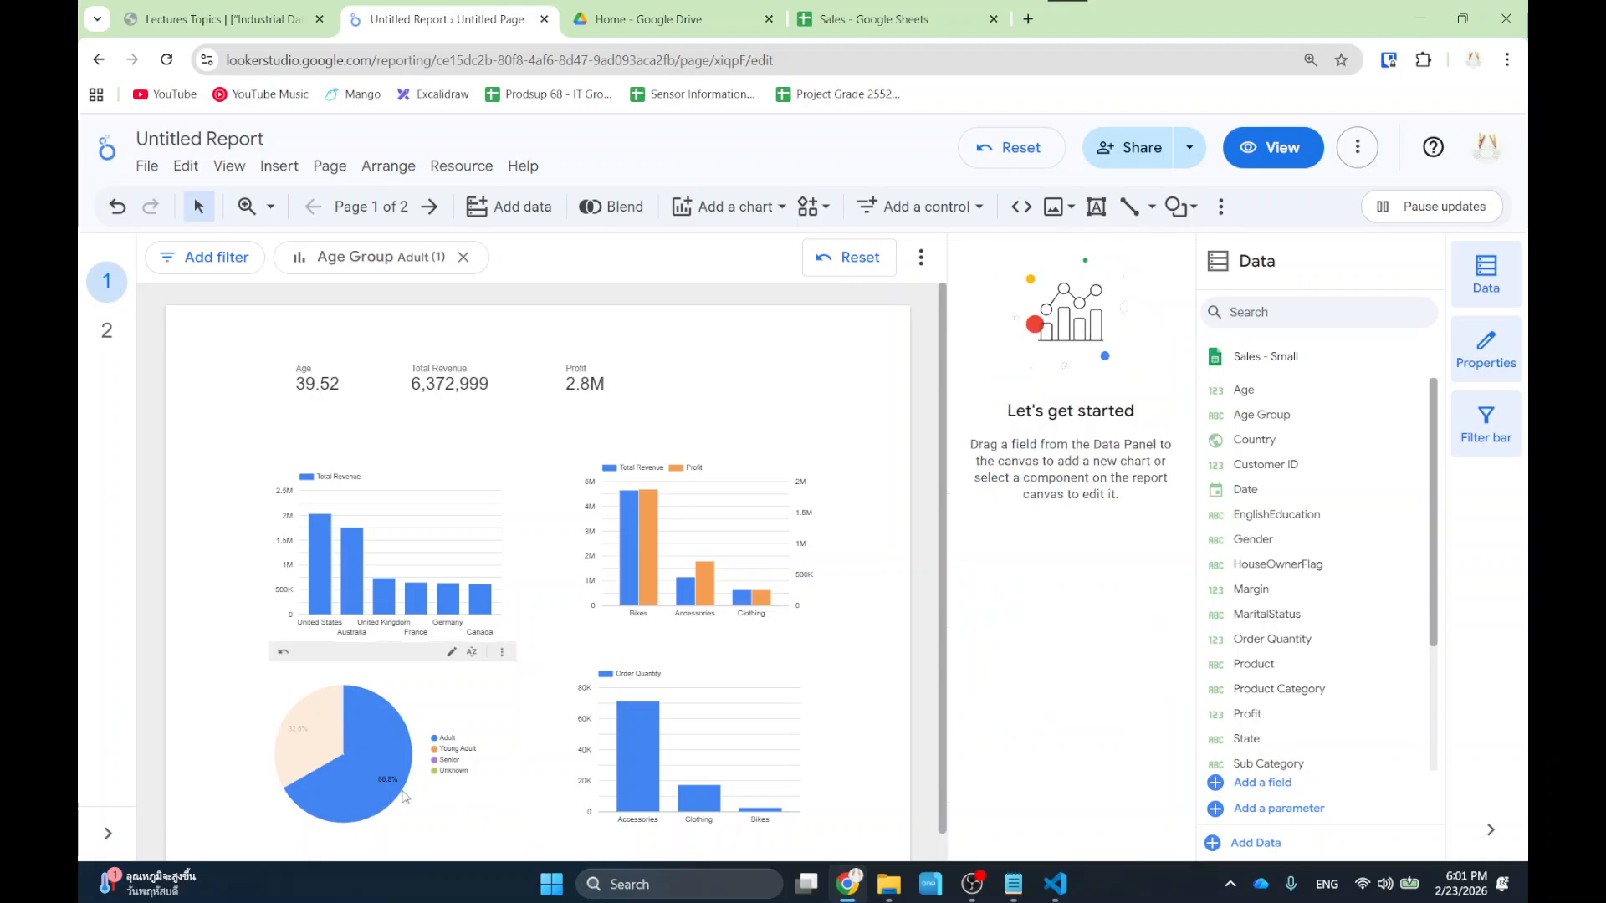
pyautogui.click(364, 757)
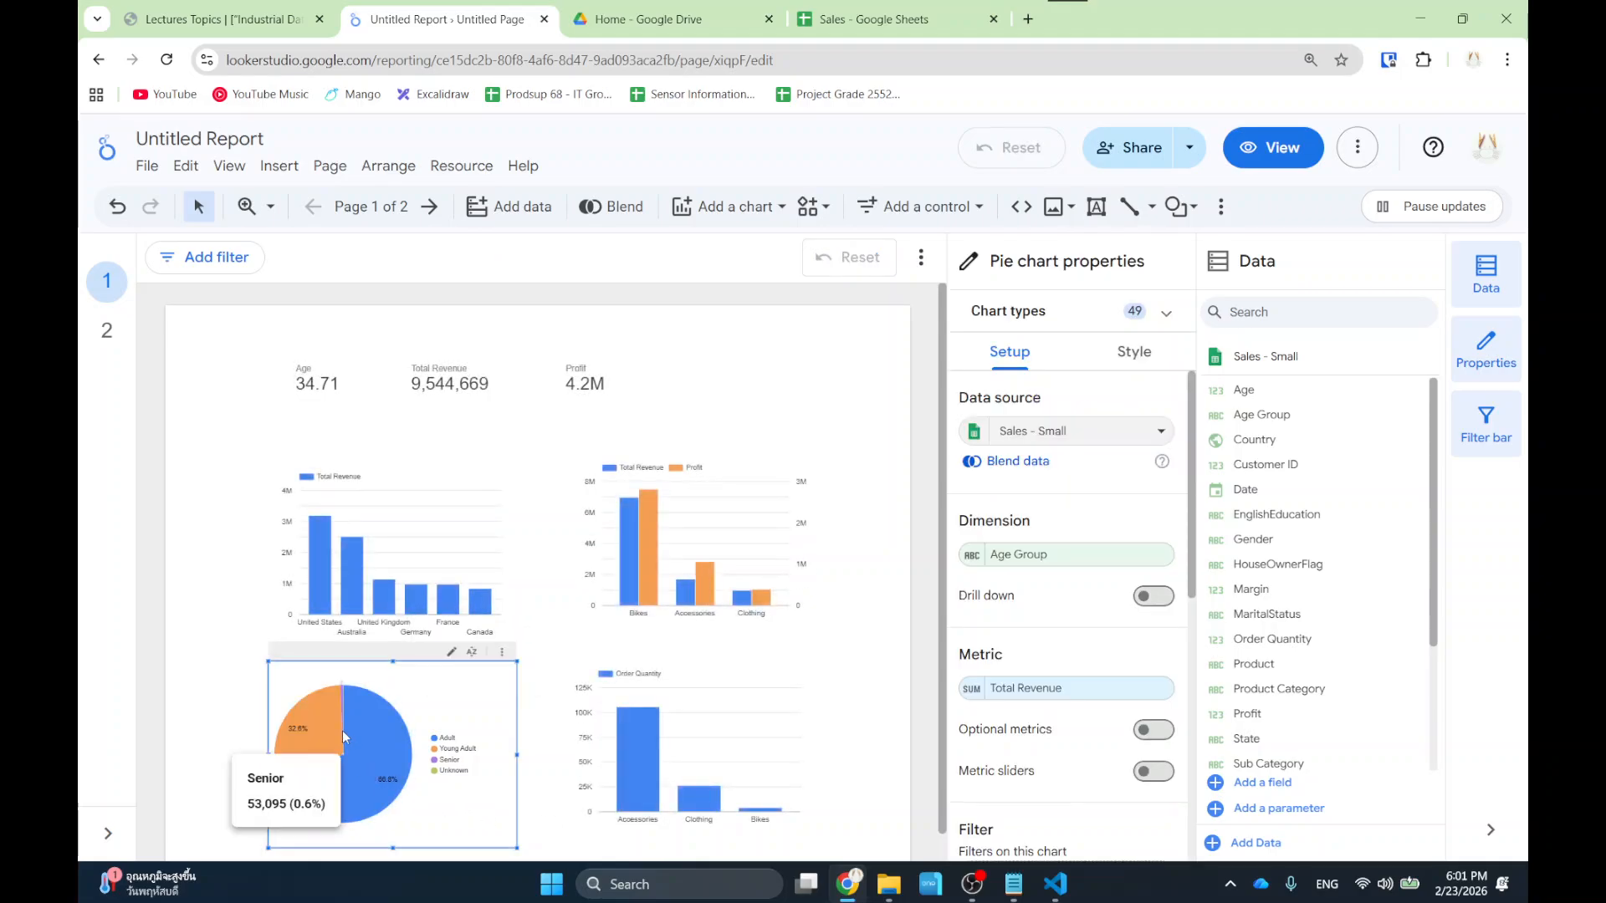
pyautogui.click(447, 763)
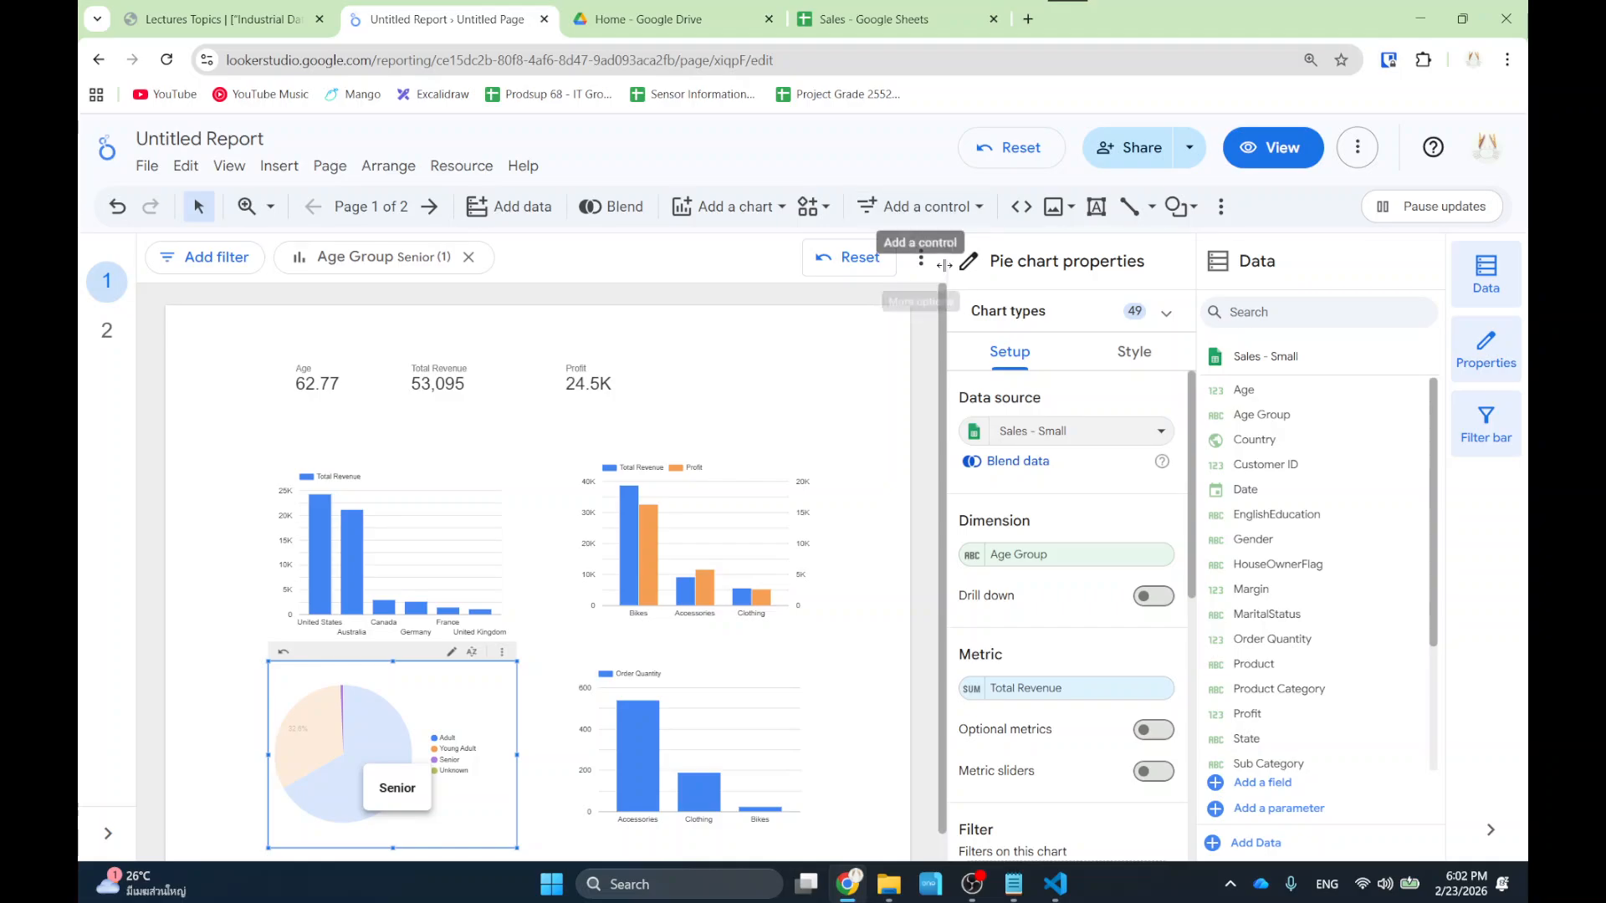
# Add a drop-down list control beside the Profit scorecard.
pyautogui.click(975, 218)
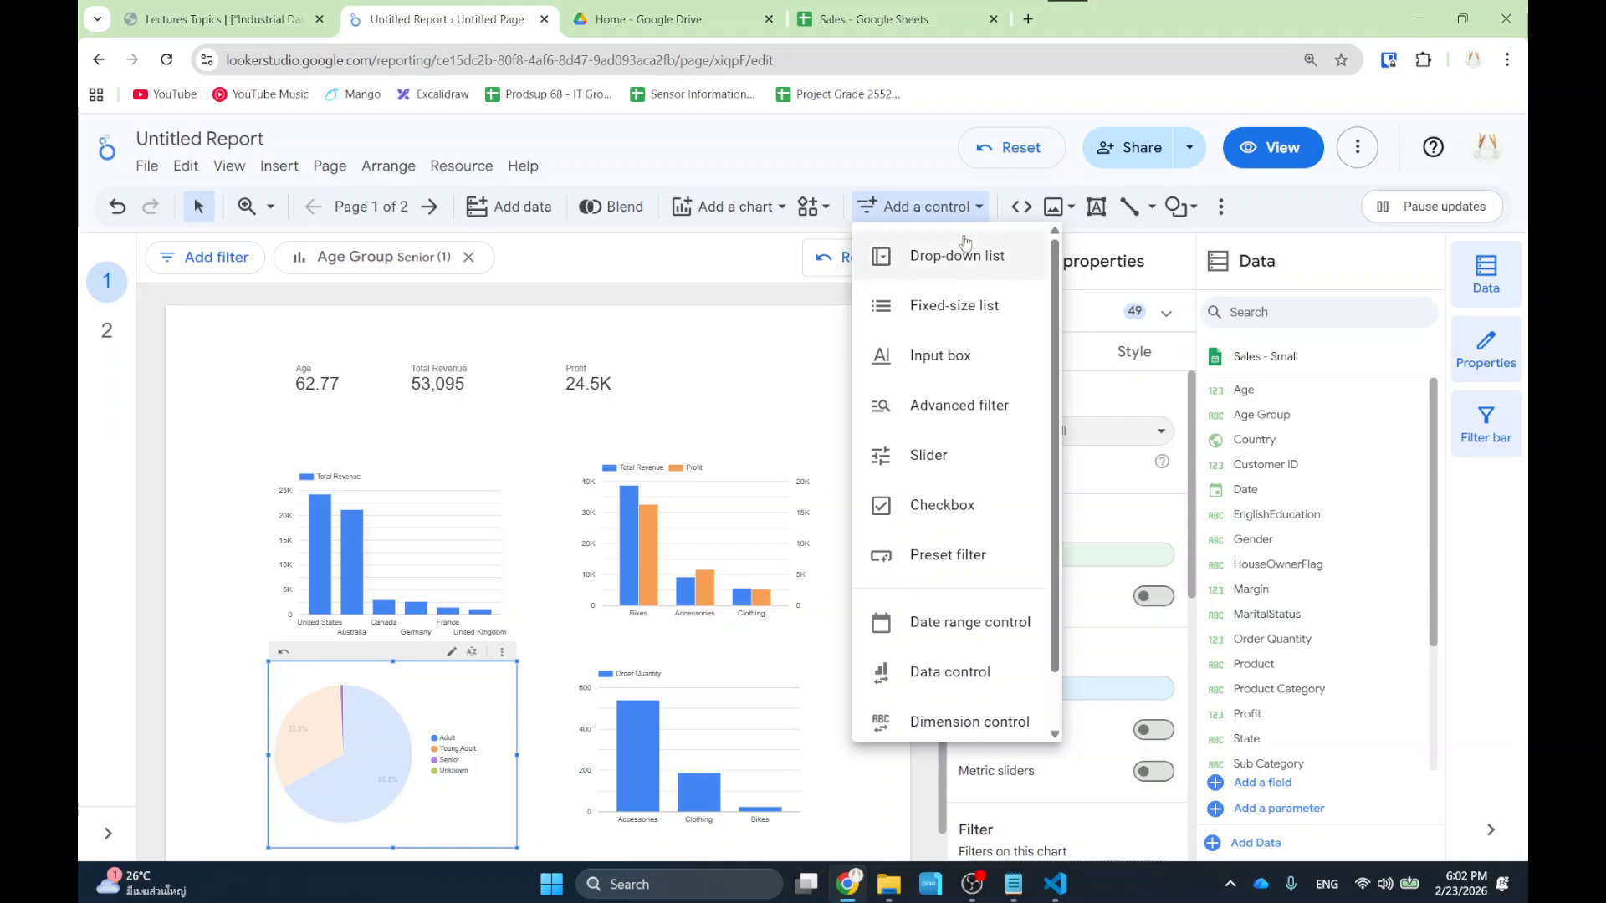
pyautogui.click(925, 255)
pyautogui.click(808, 385)
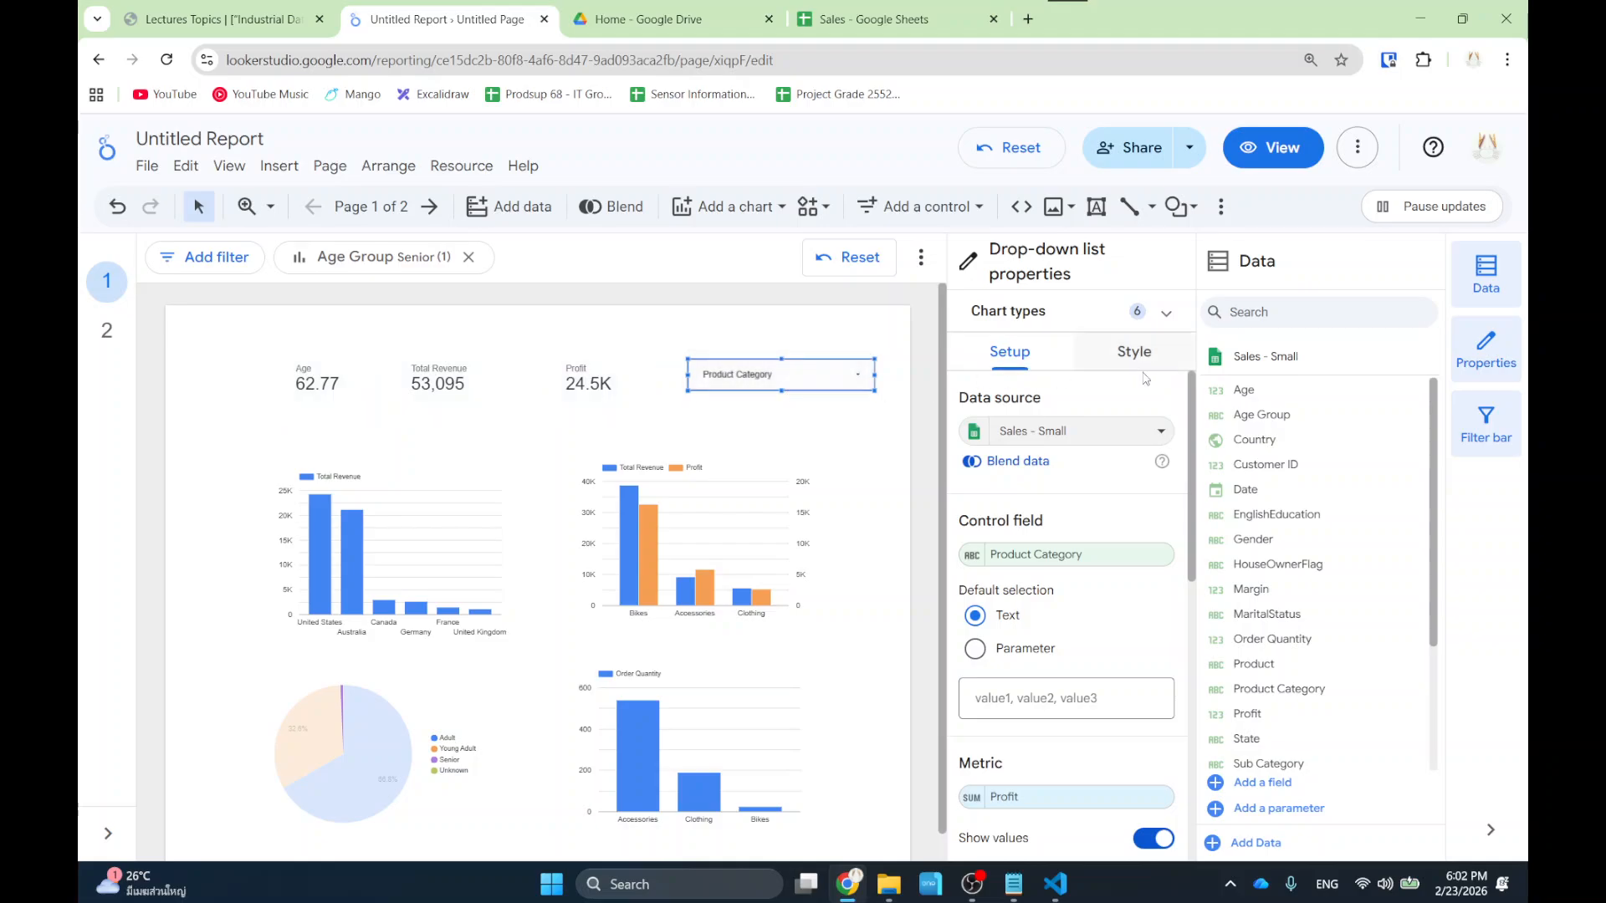
# Set the drop-down list's control field to Country.
pyautogui.click(1046, 555)
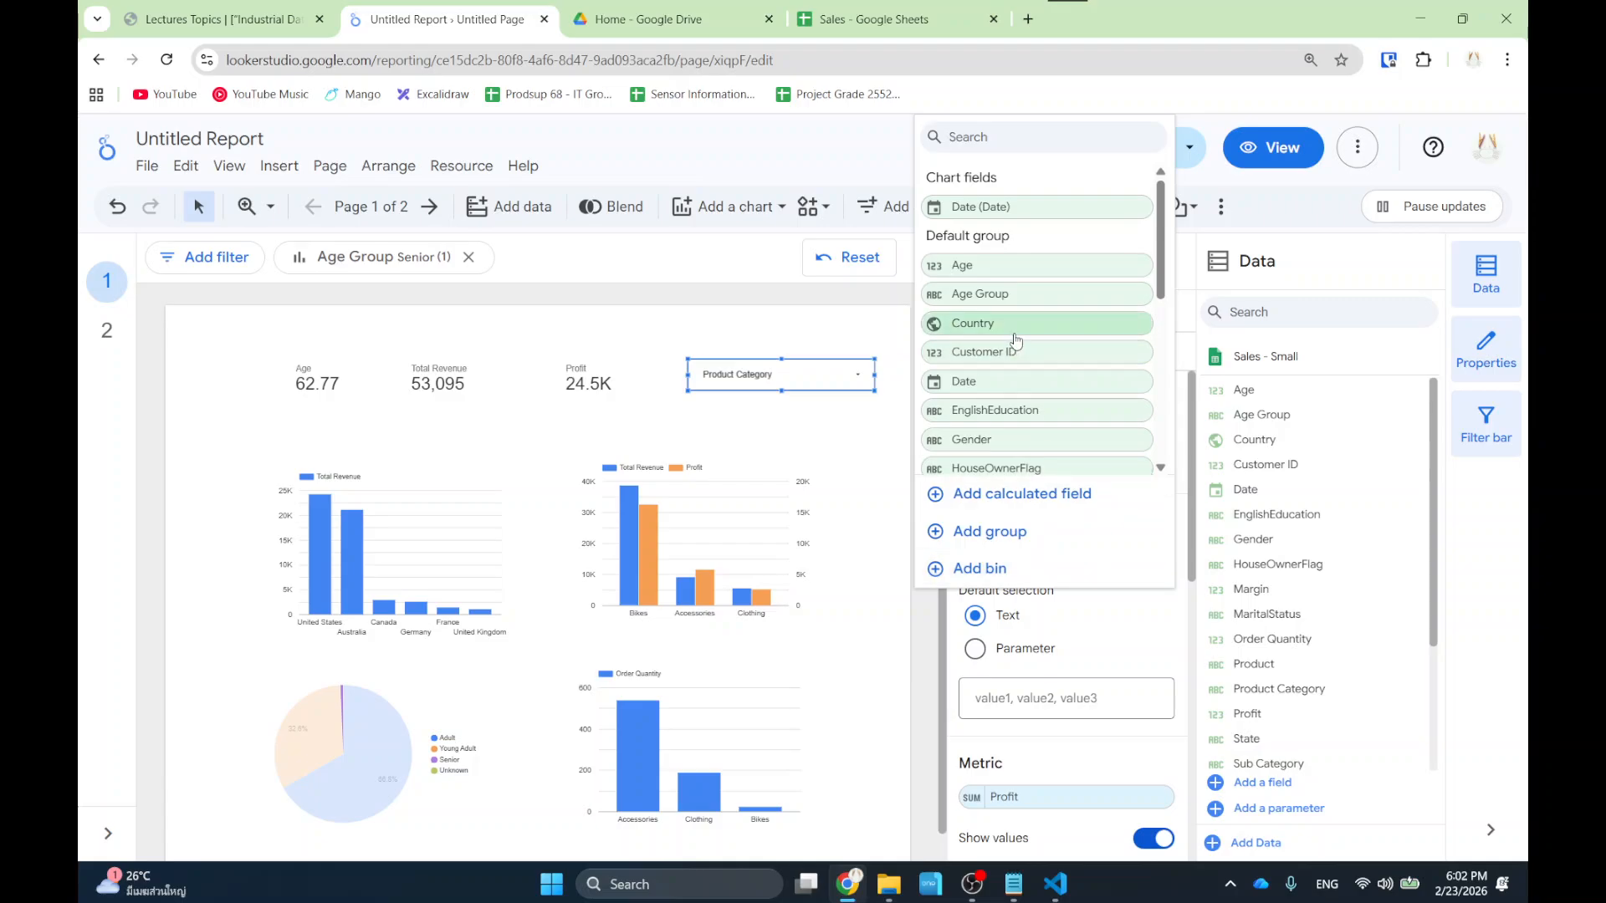
pyautogui.scroll(-5, 1014, 360)
pyautogui.scroll(3, 1019, 352)
pyautogui.scroll(3, 1025, 310)
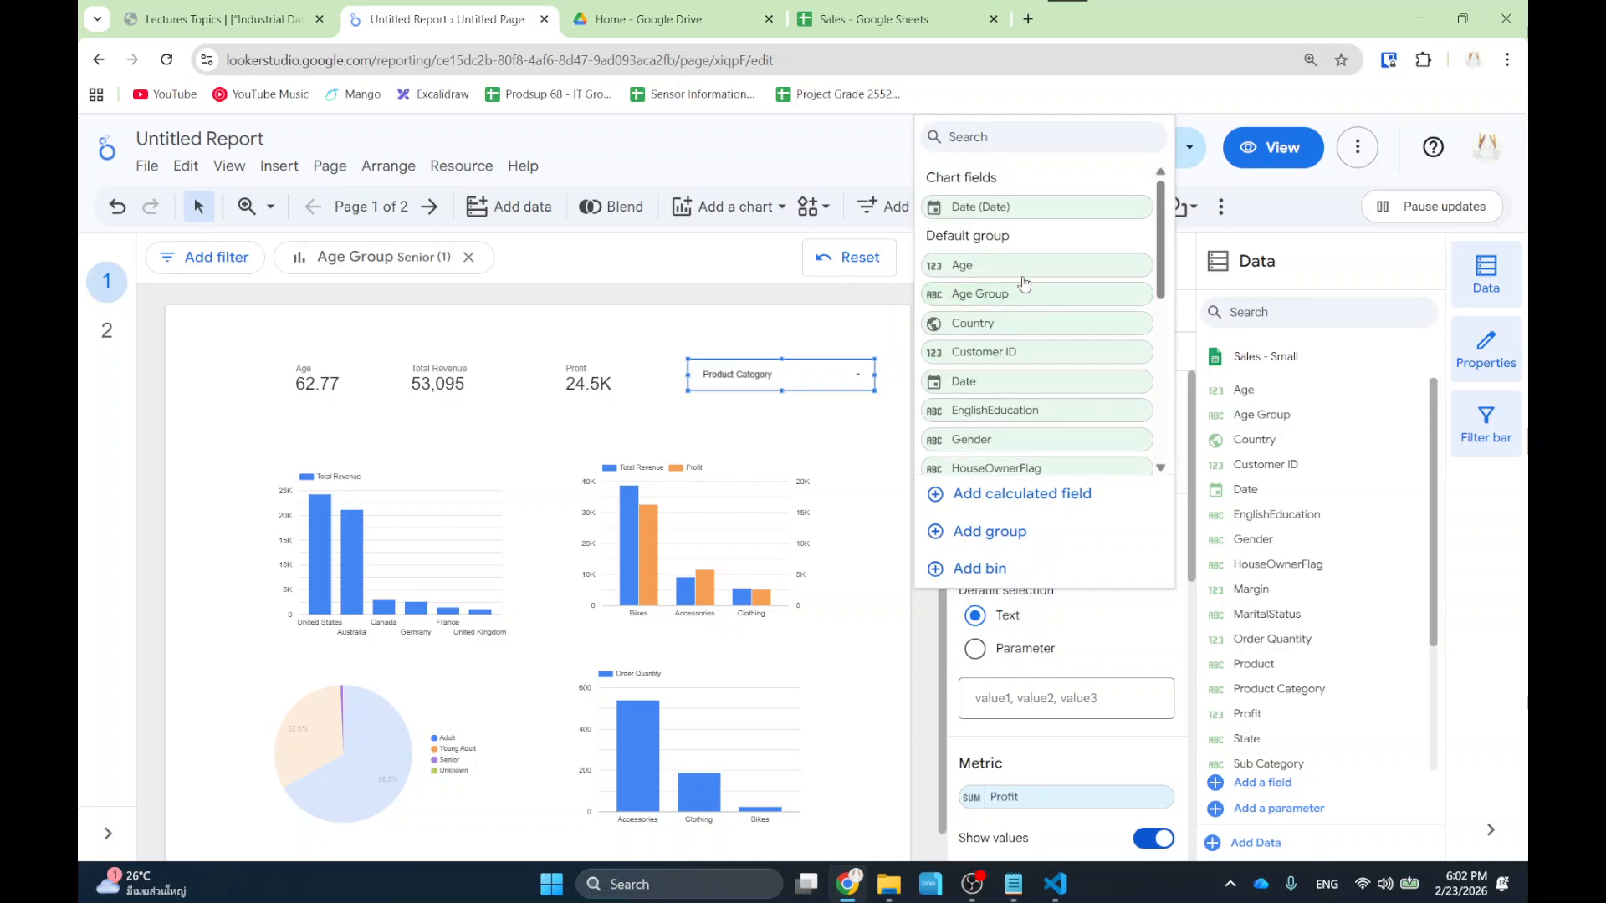
pyautogui.click(1008, 320)
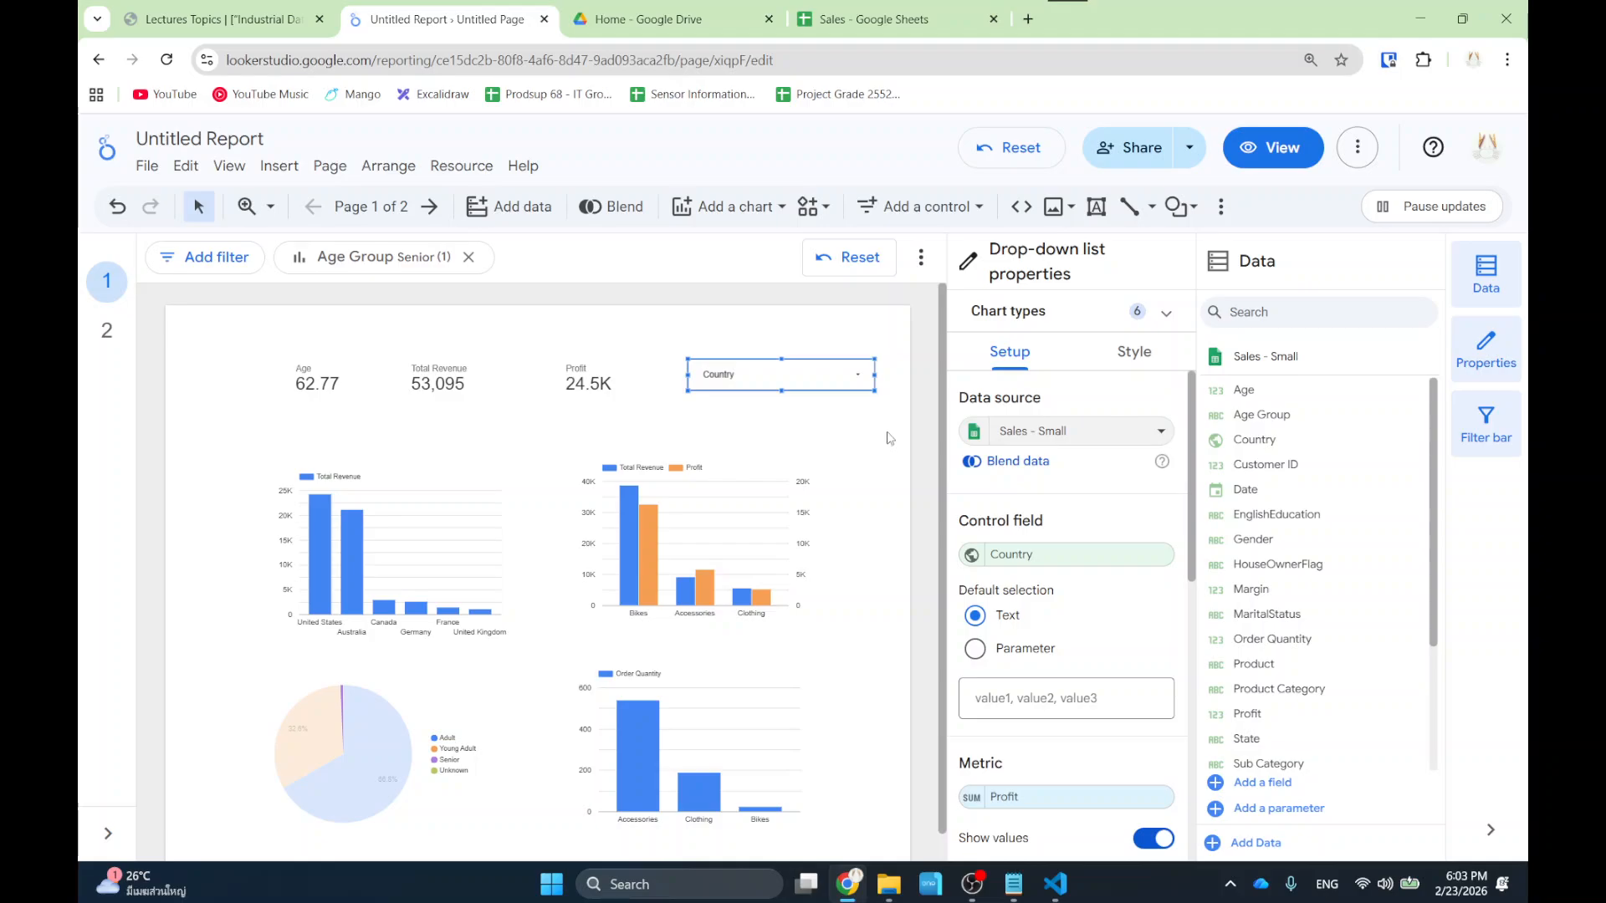
# Clear the pie chart's Senior filter and limit the Country drop-down list to United States and Australia.
pyautogui.click(344, 768)
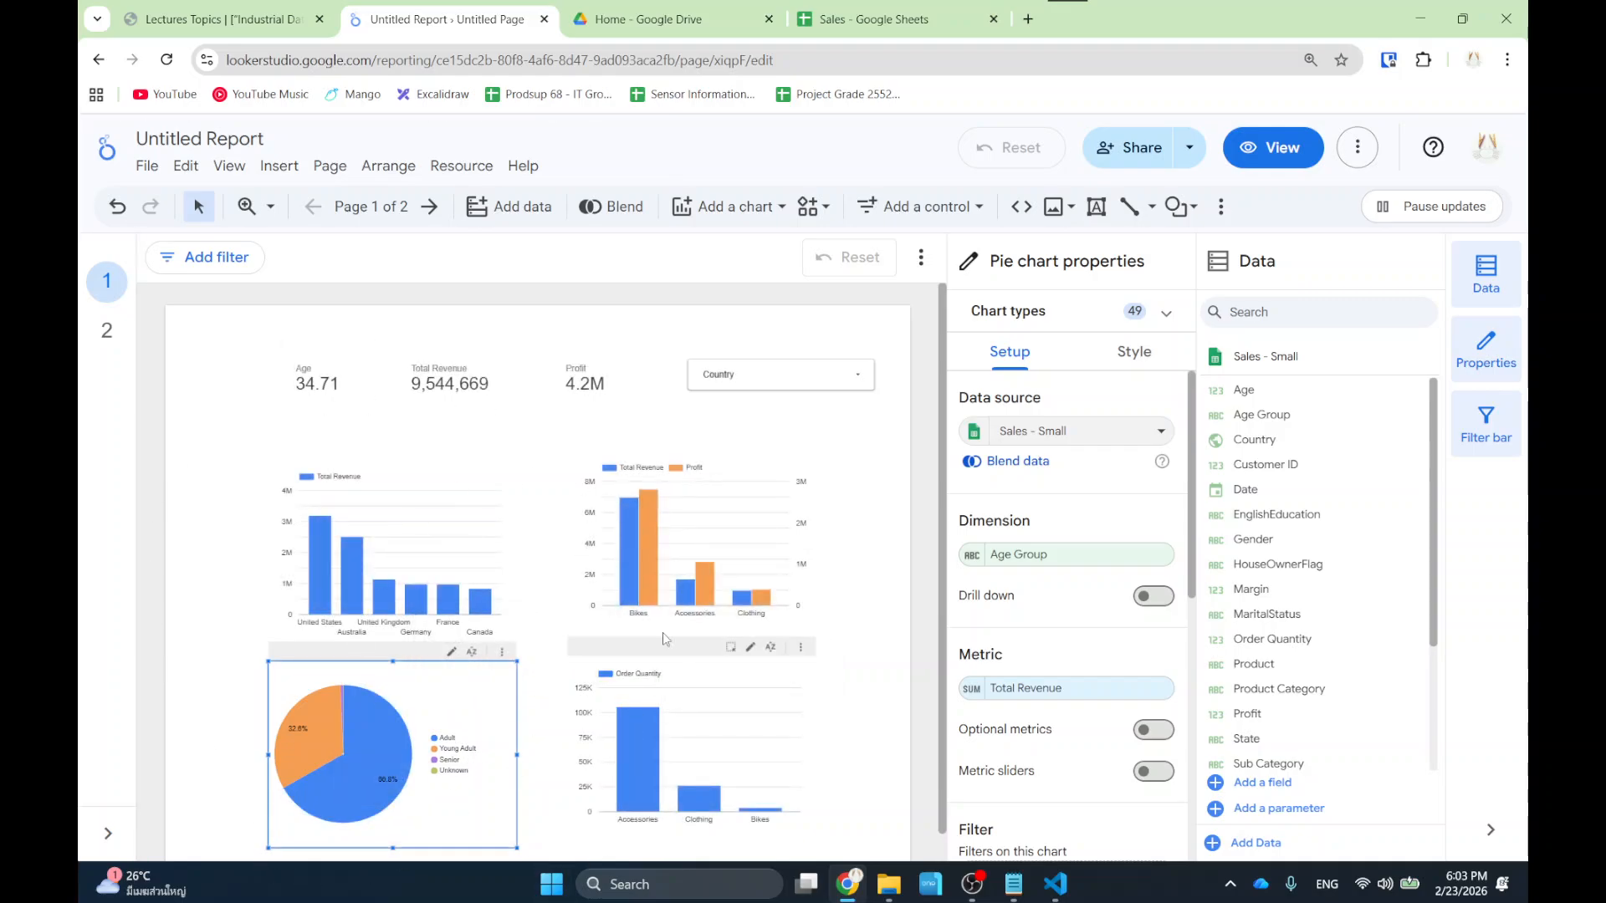
pyautogui.click(866, 378)
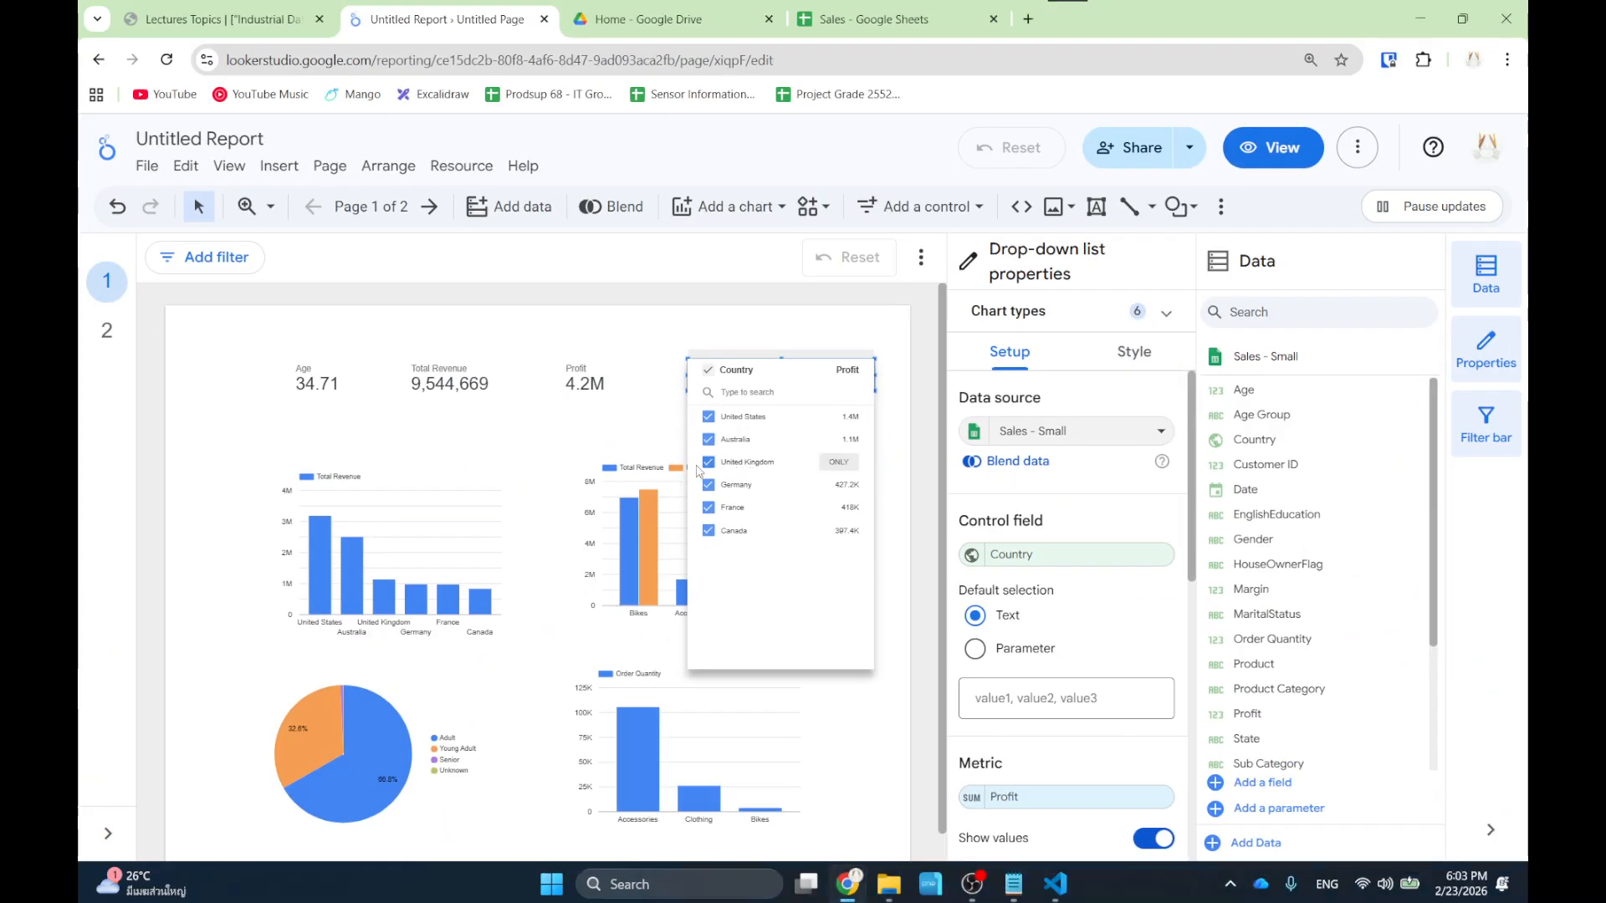
pyautogui.click(536, 468)
pyautogui.click(709, 484)
pyautogui.click(710, 507)
pyautogui.click(709, 530)
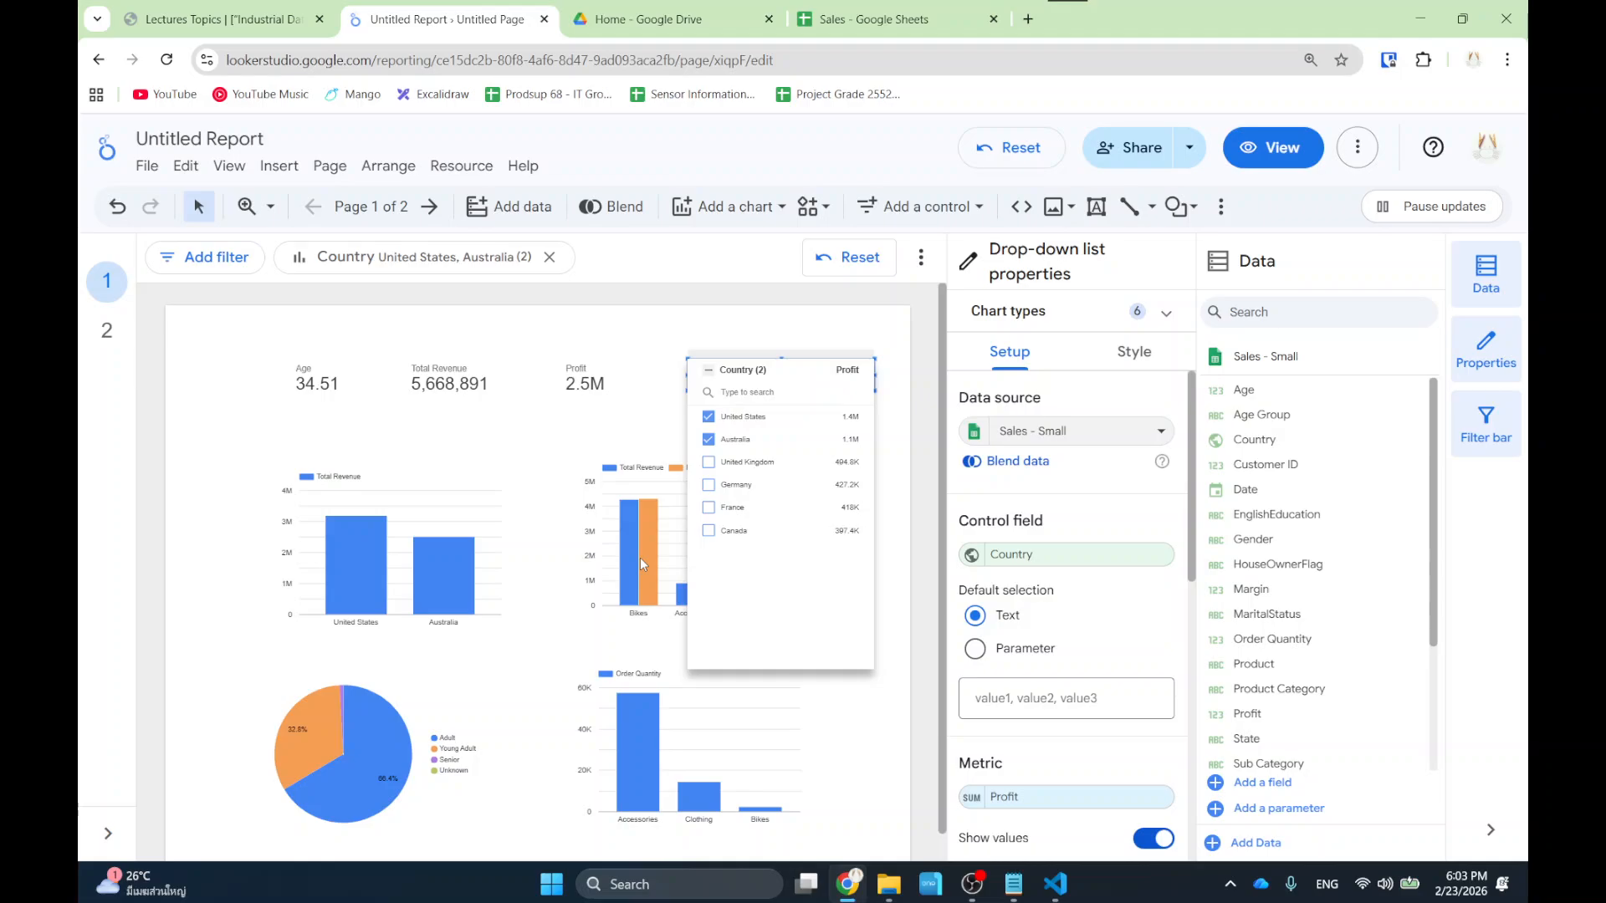
# Close the country list and move the drop-down control slightly up, toward the page's upper edge.
pyautogui.click(787, 326)
pyautogui.moveTo(752, 376); pyautogui.dragTo(749, 345)
pyautogui.click(673, 445)
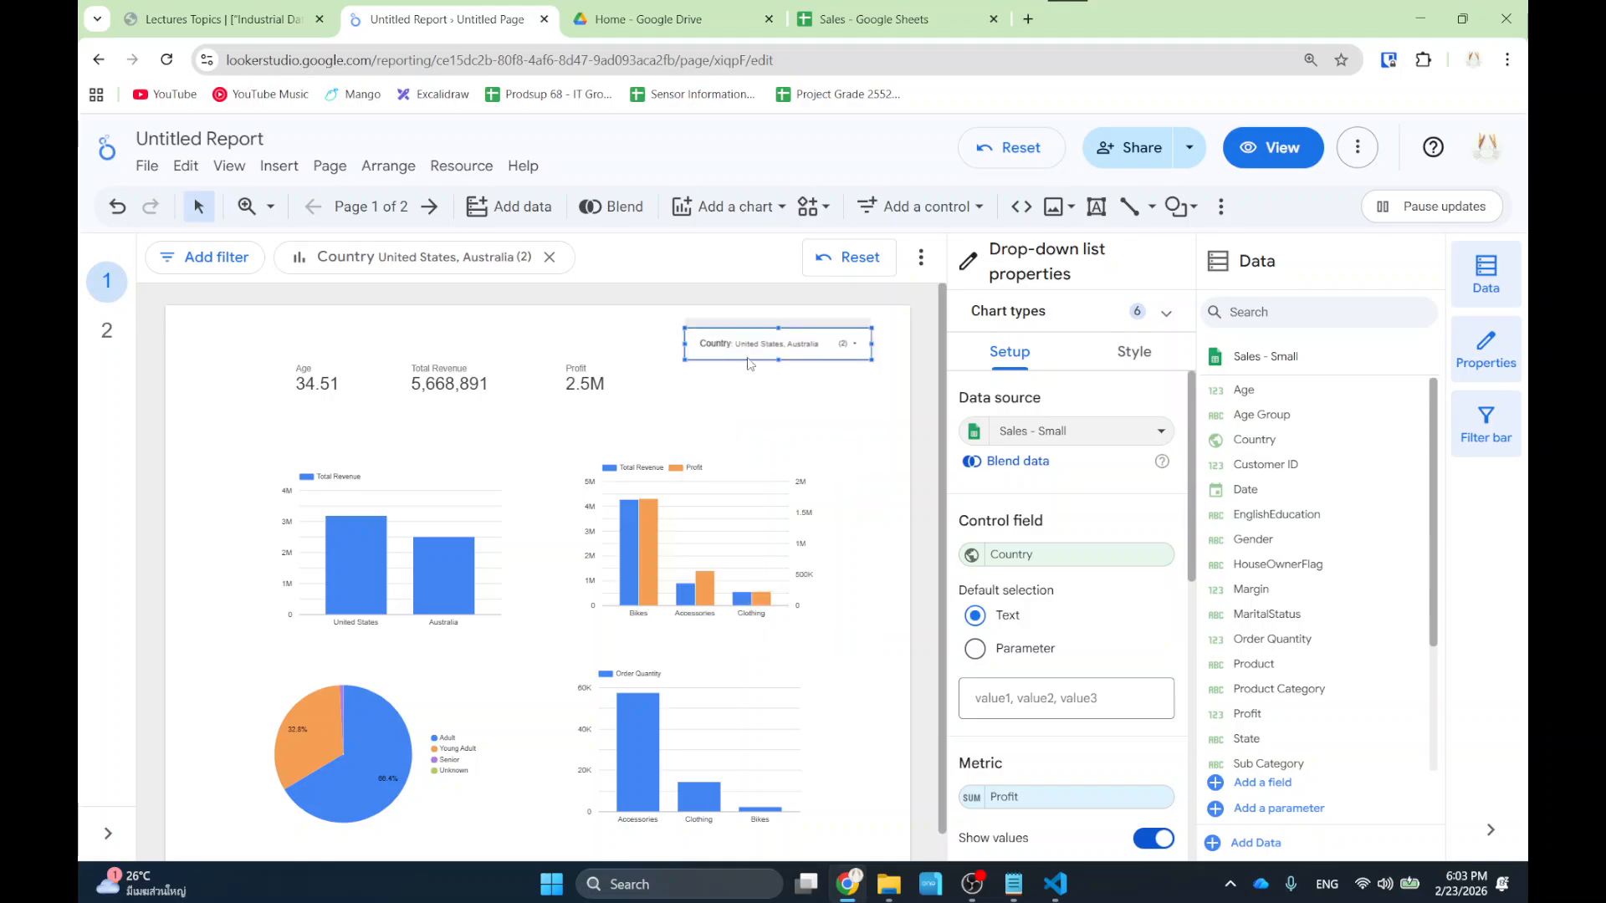
# Add a slider control and position it directly below the Country drop-down control.
pyautogui.click(918, 209)
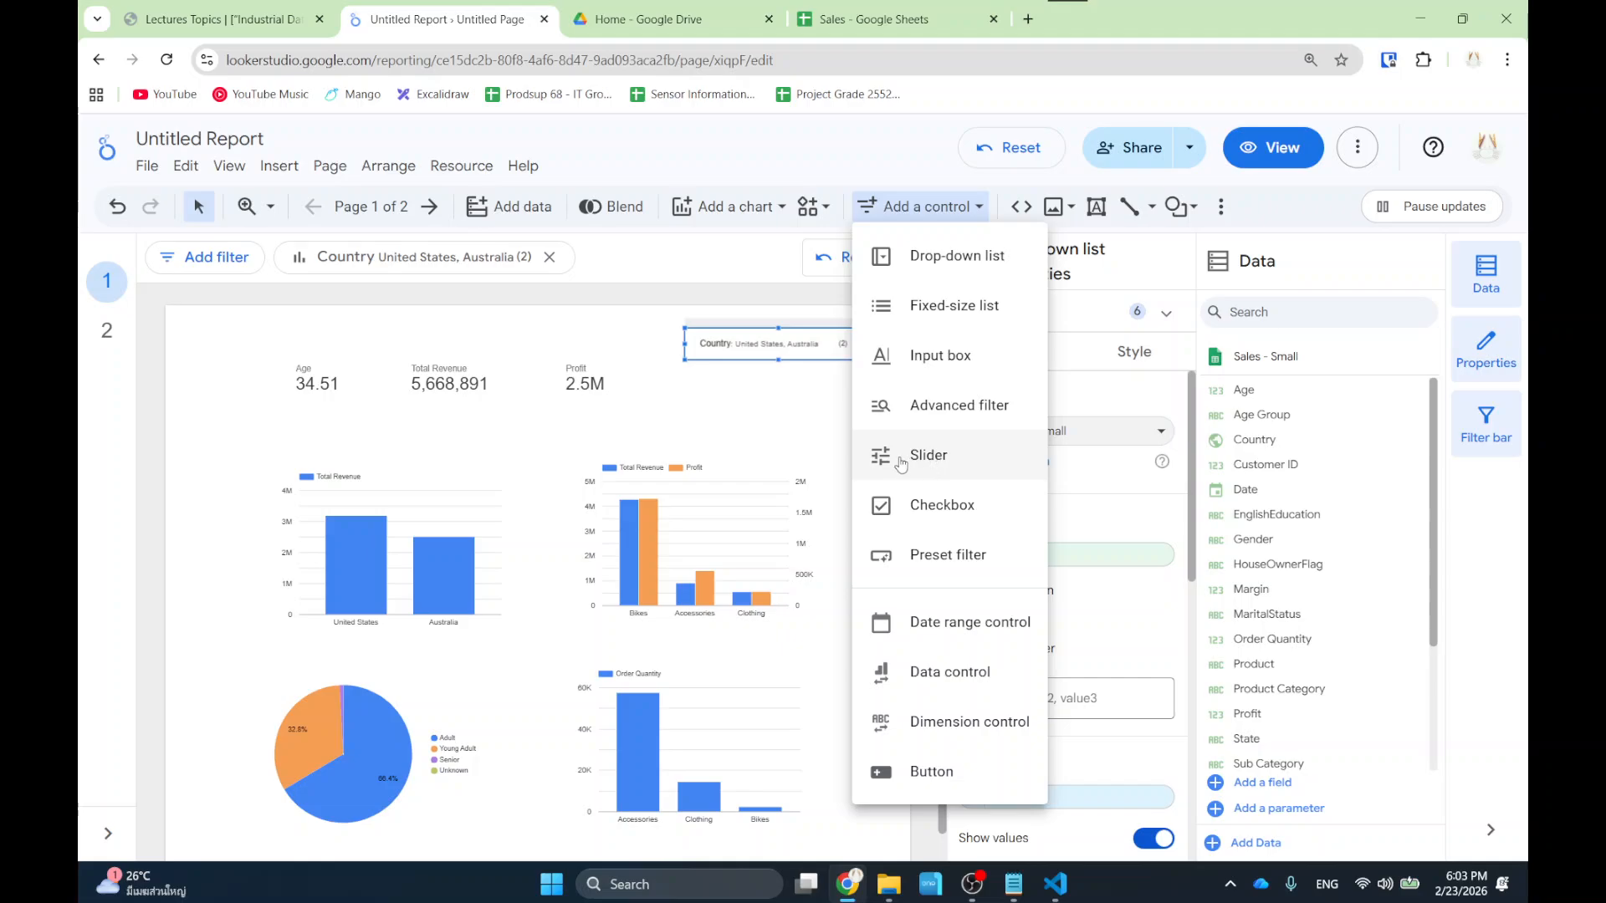
pyautogui.click(928, 455)
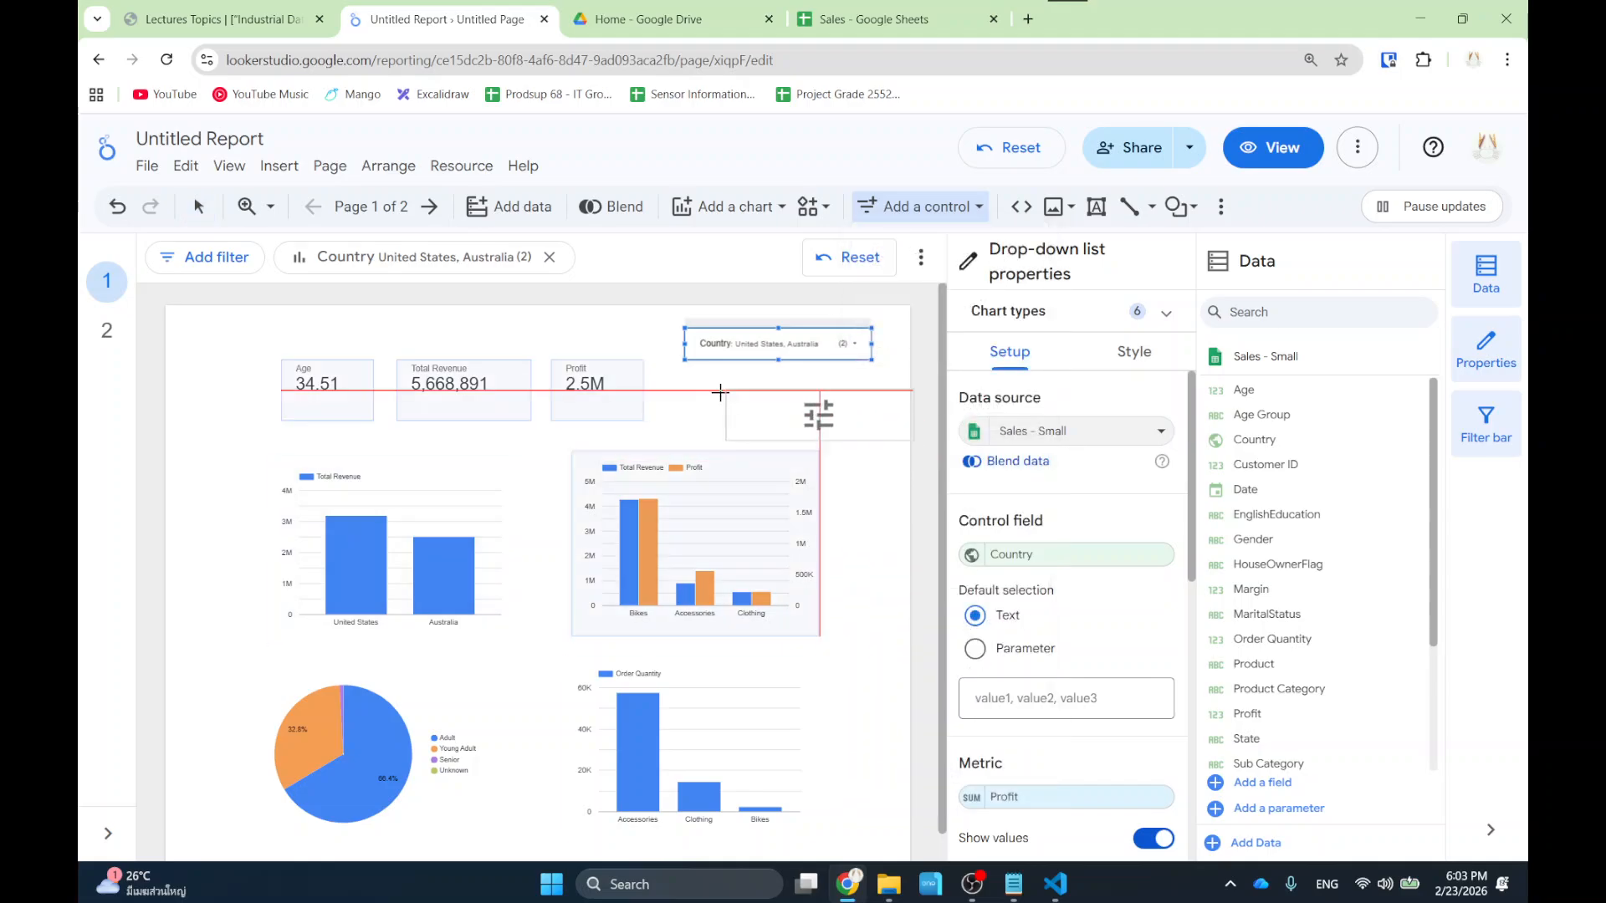
pyautogui.click(623, 390)
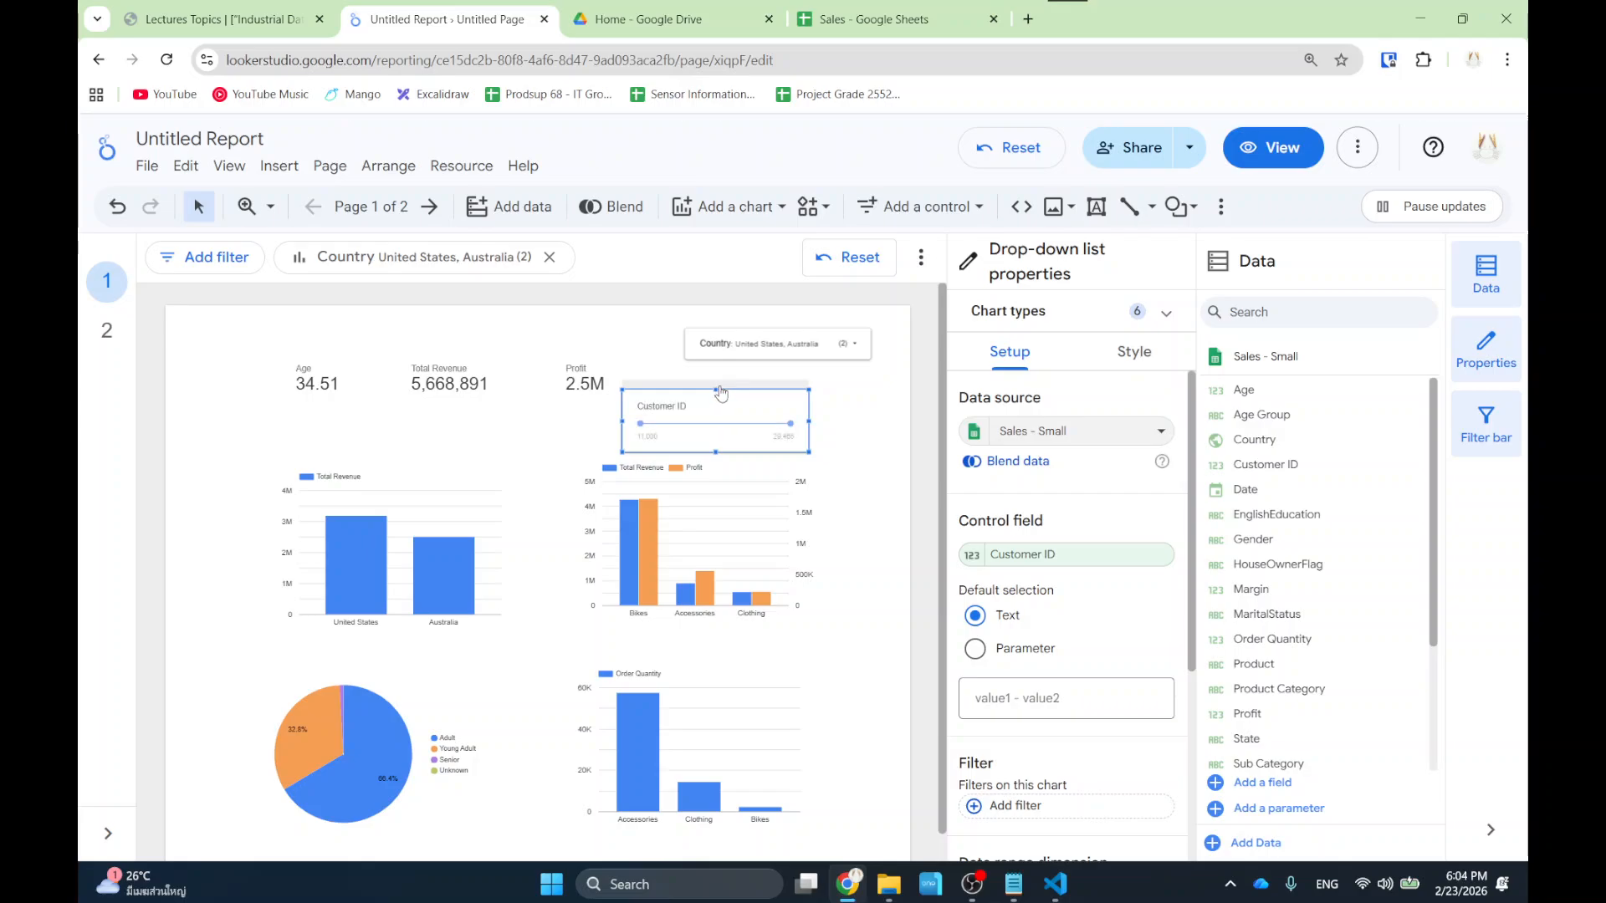
pyautogui.moveTo(728, 392); pyautogui.dragTo(777, 381)
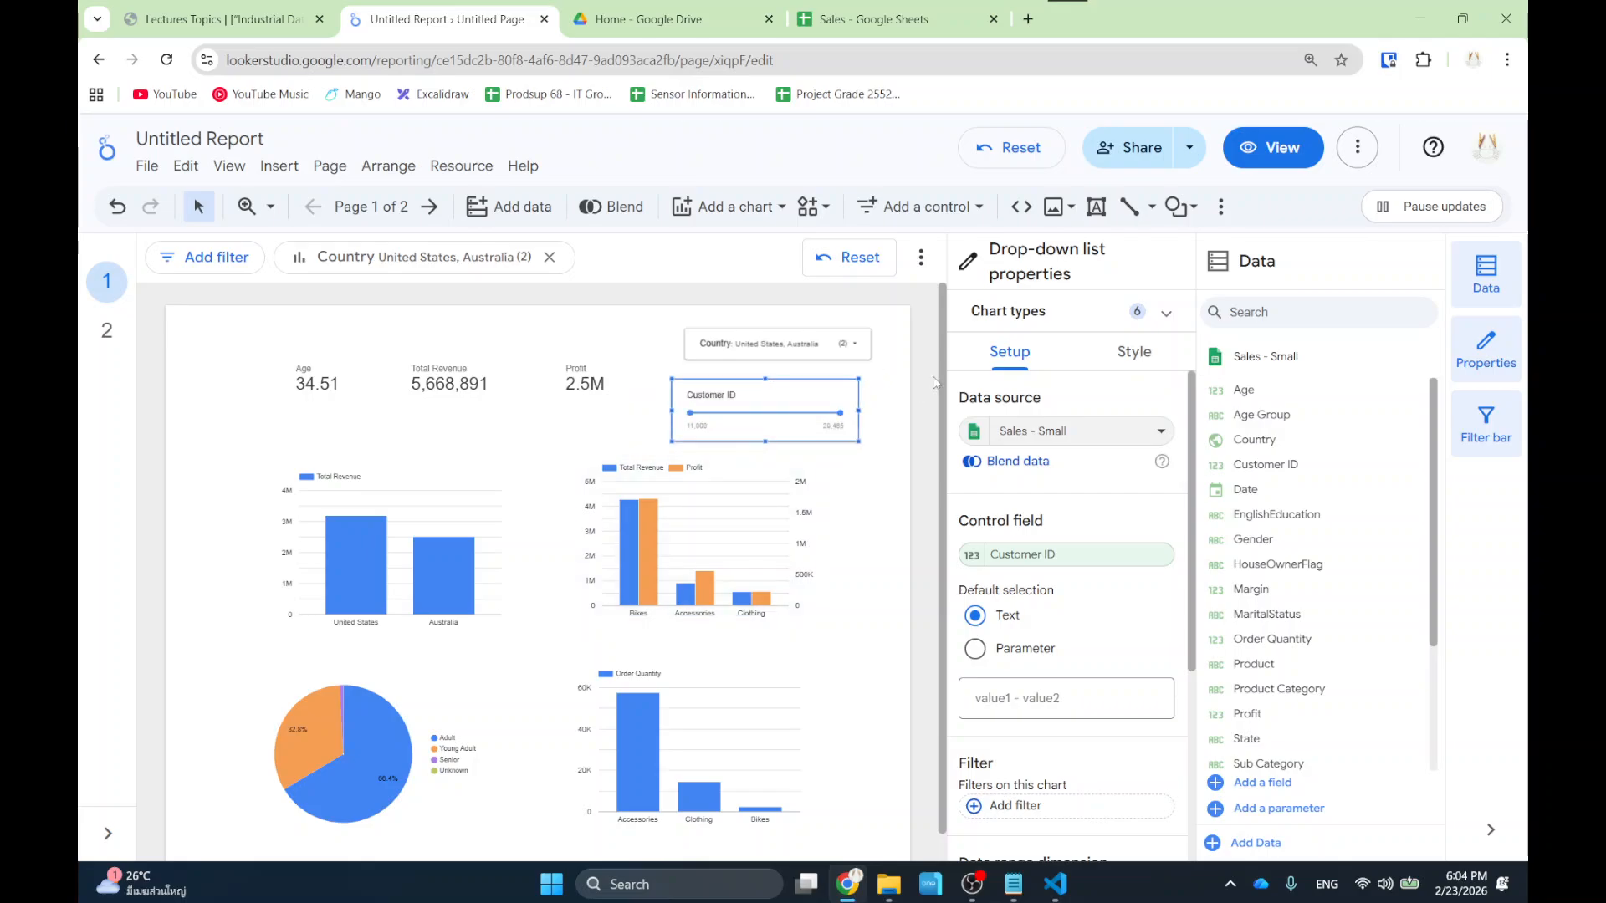
# Set the slider control's control field to Age.
pyautogui.click(1037, 556)
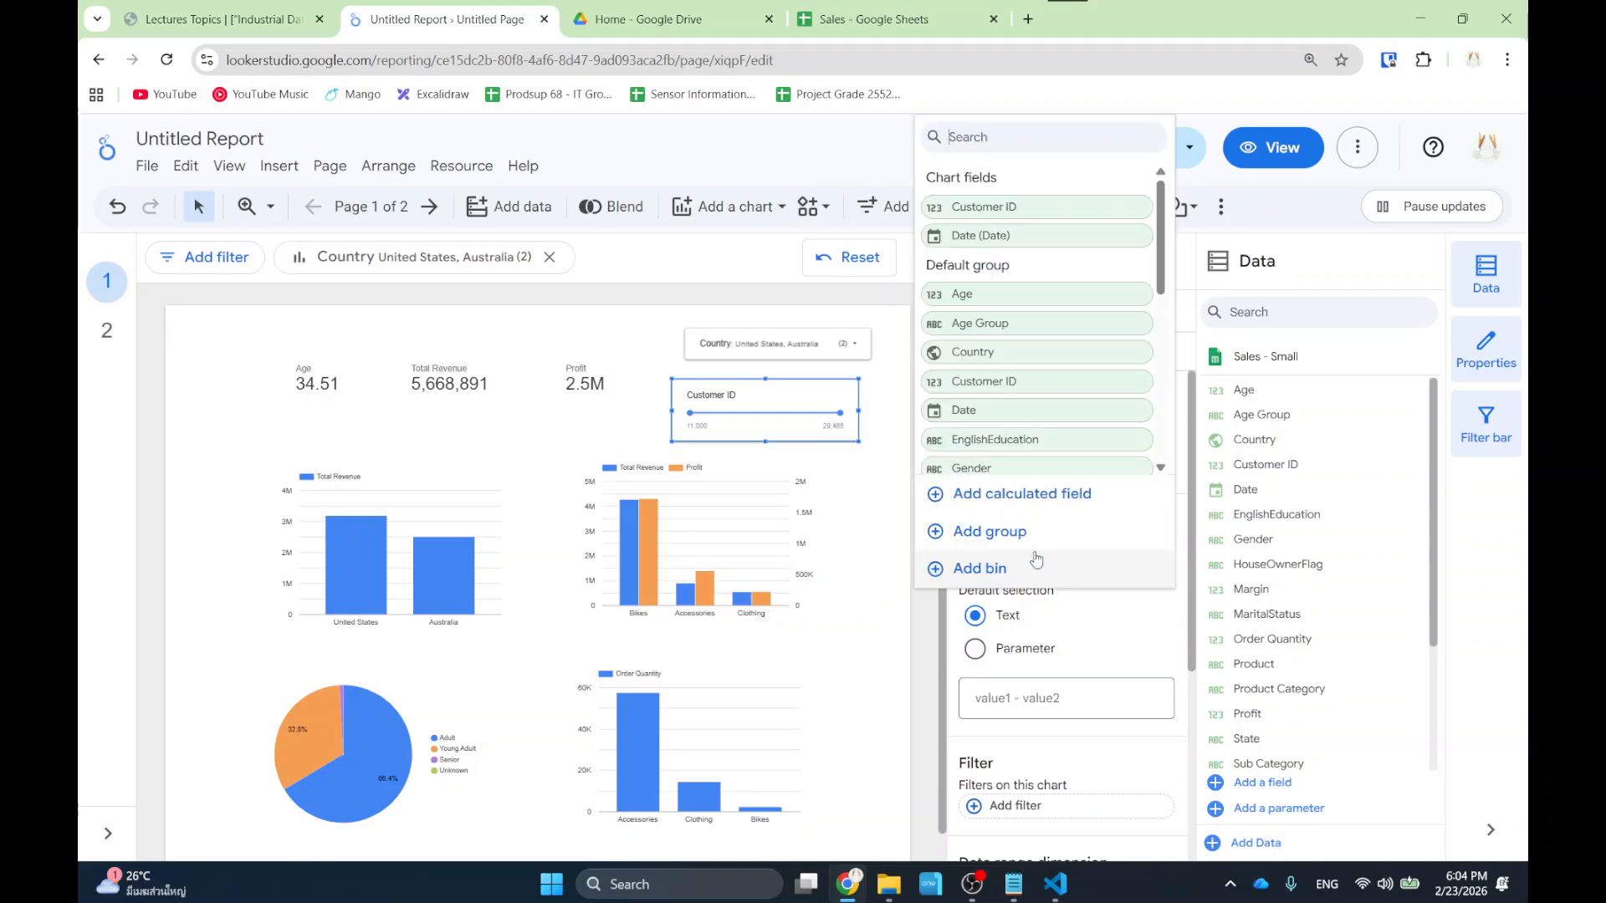
pyautogui.click(1004, 294)
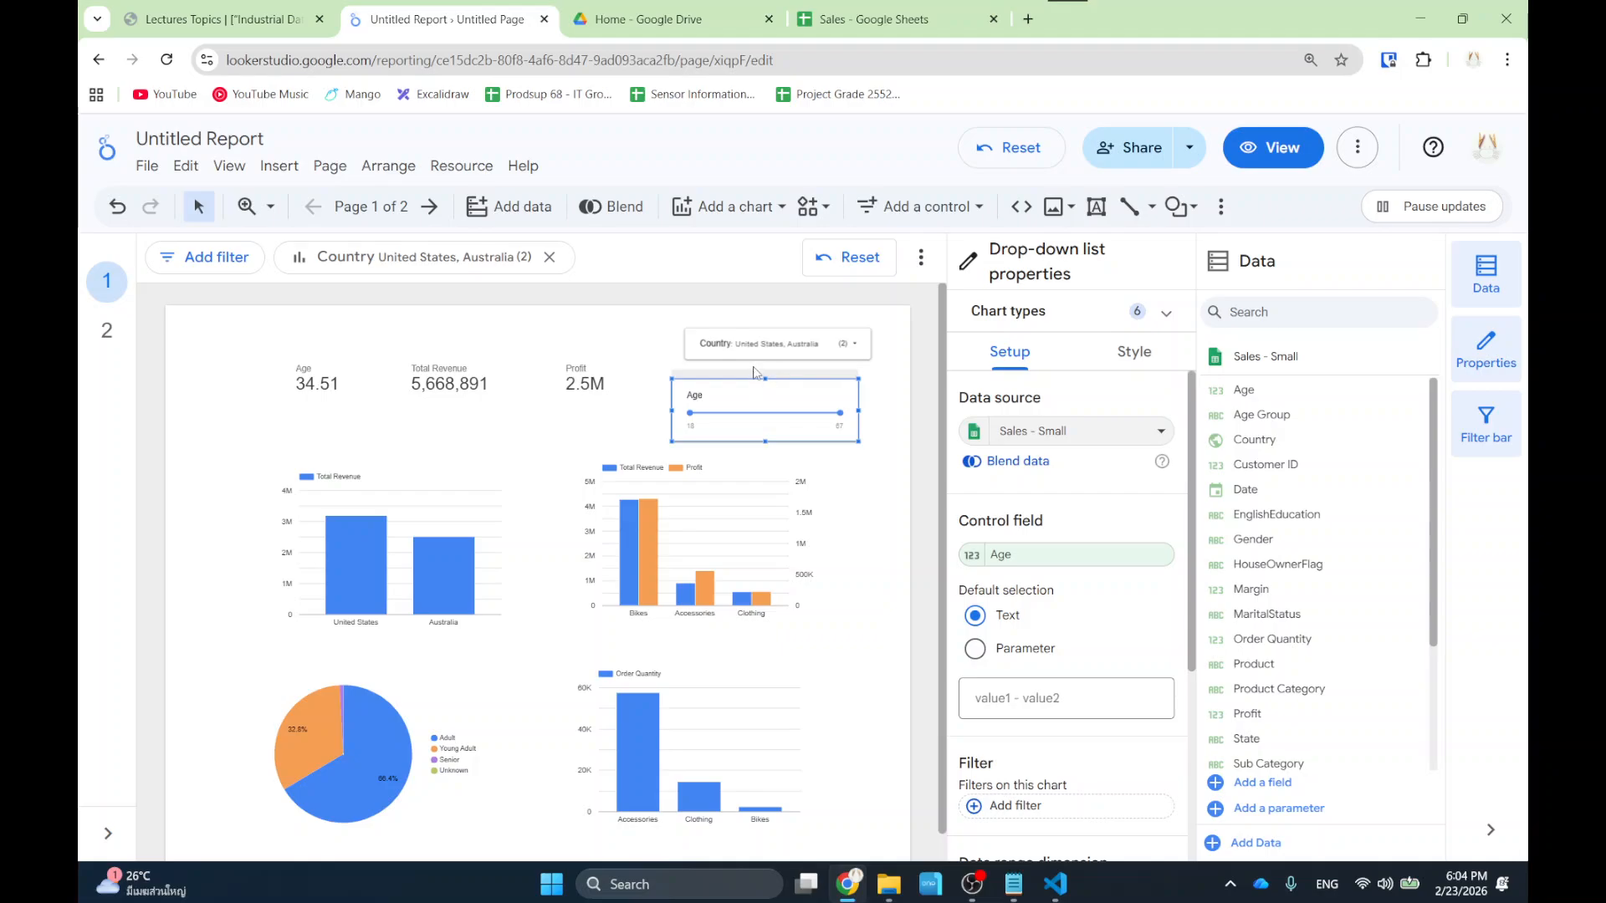
pyautogui.click(748, 215)
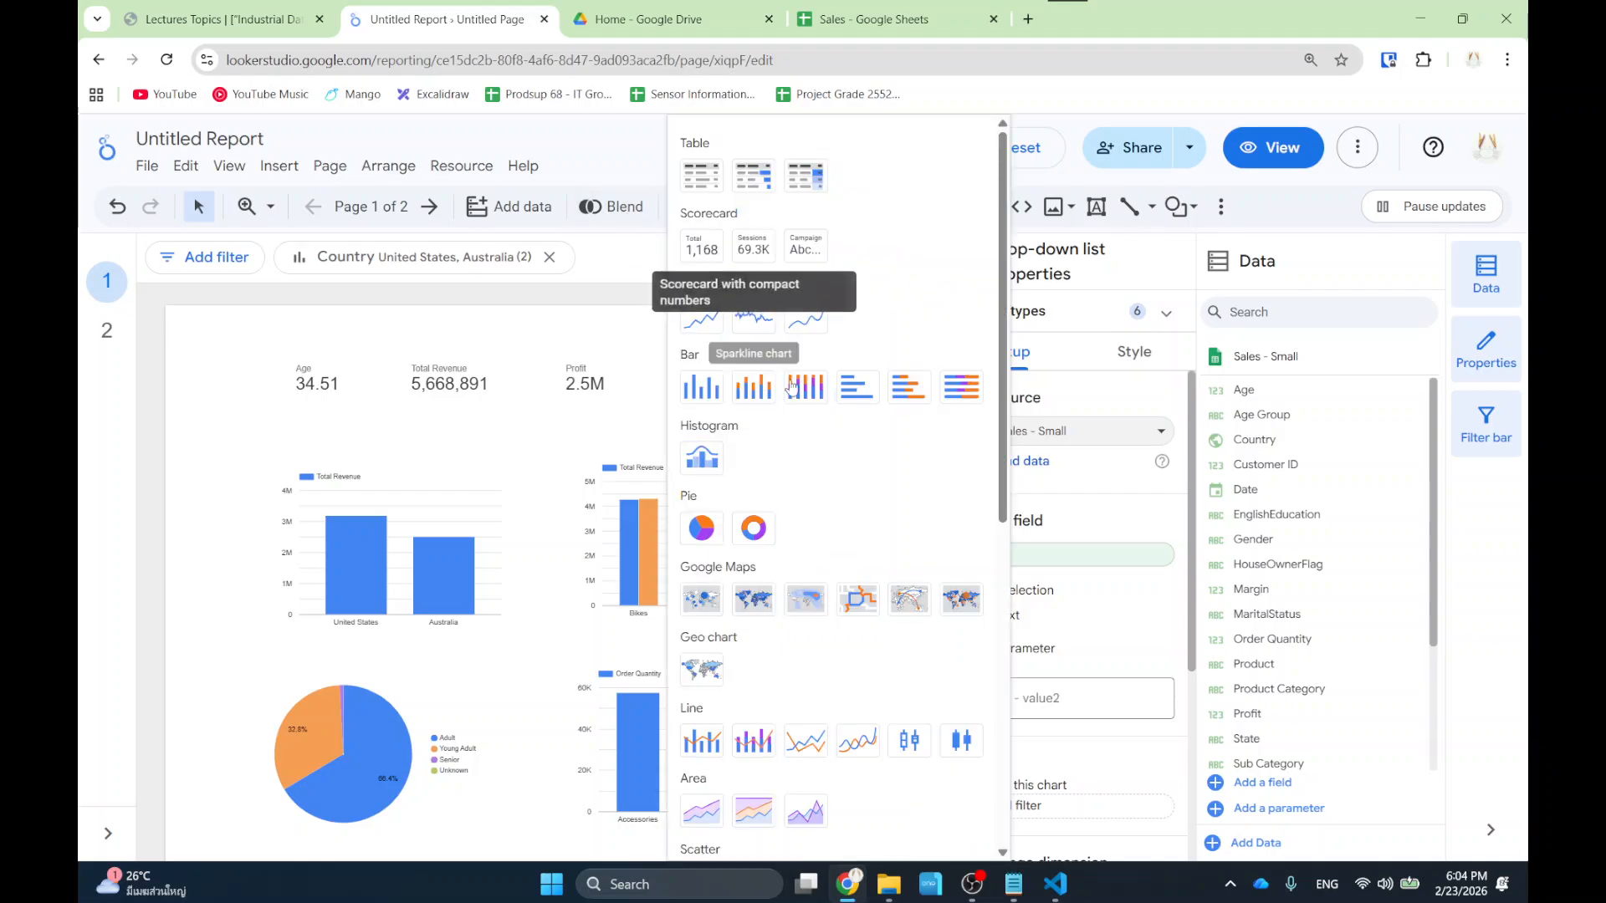
pyautogui.scroll(-1, 762, 358)
pyautogui.scroll(1, 762, 357)
pyautogui.click(711, 285)
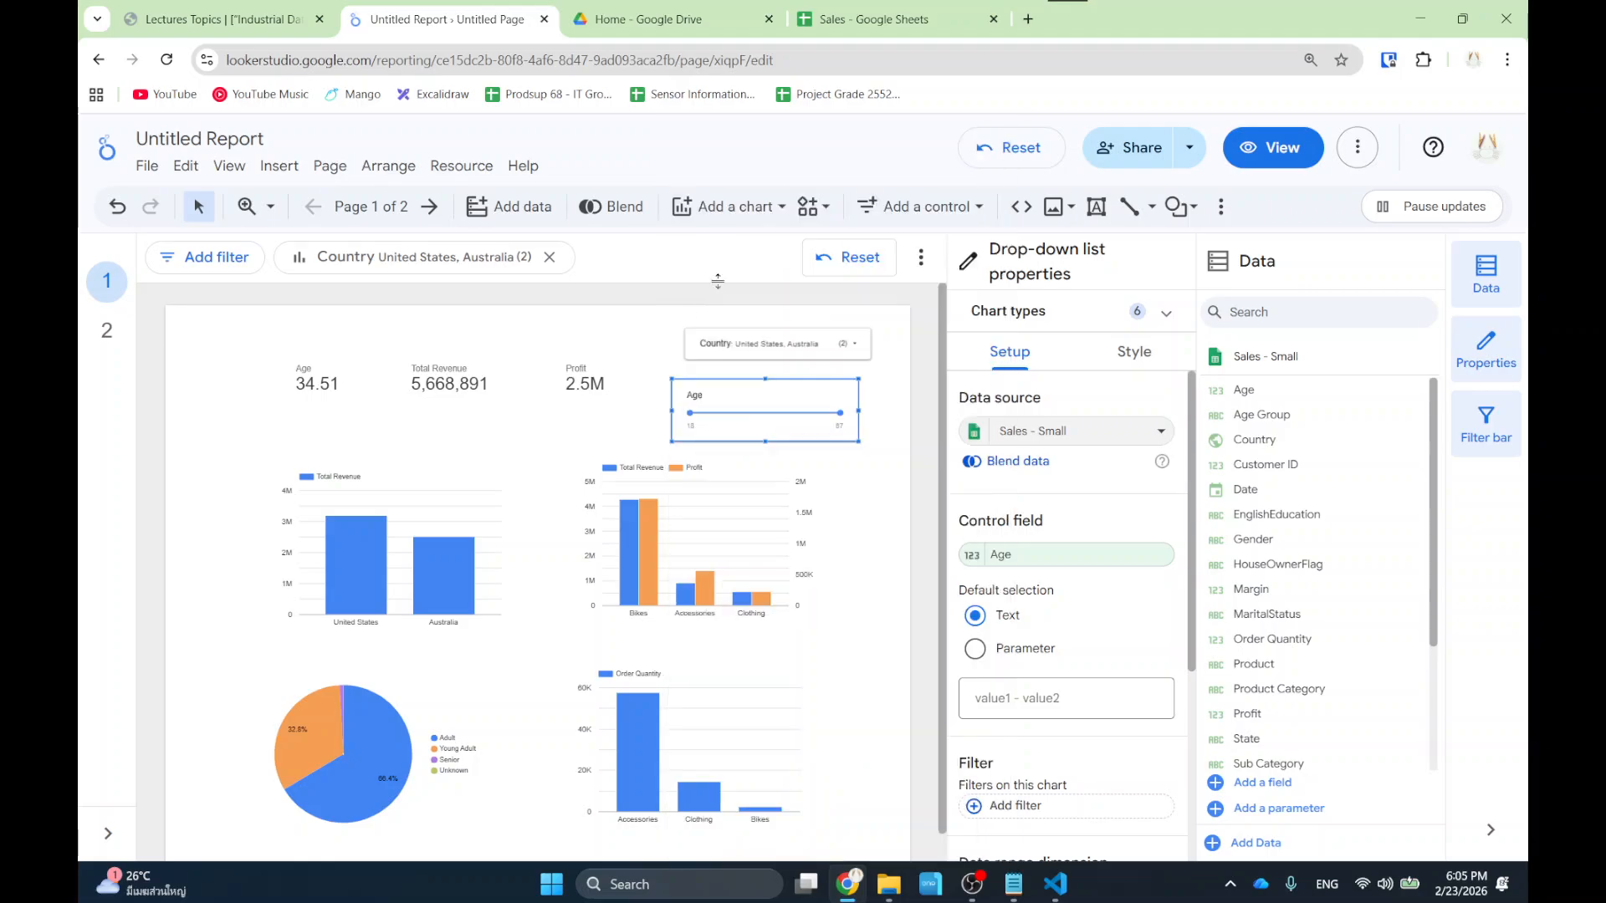
# Add a date range control and place it directly above the Total Revenue by country bar chart.
pyautogui.click(941, 213)
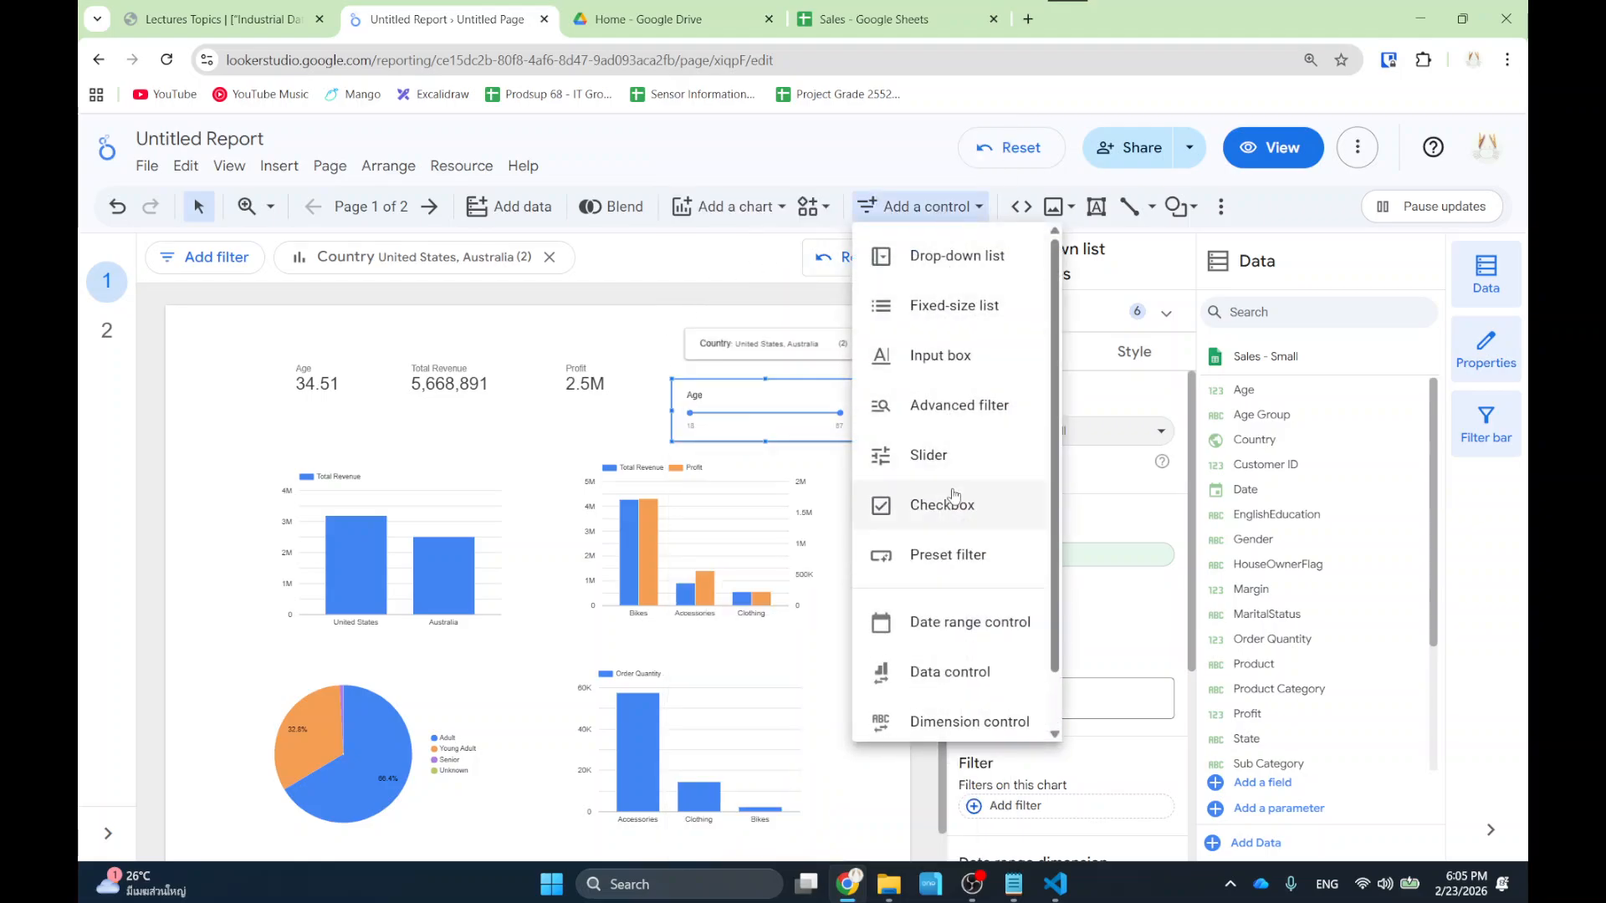
pyautogui.click(929, 629)
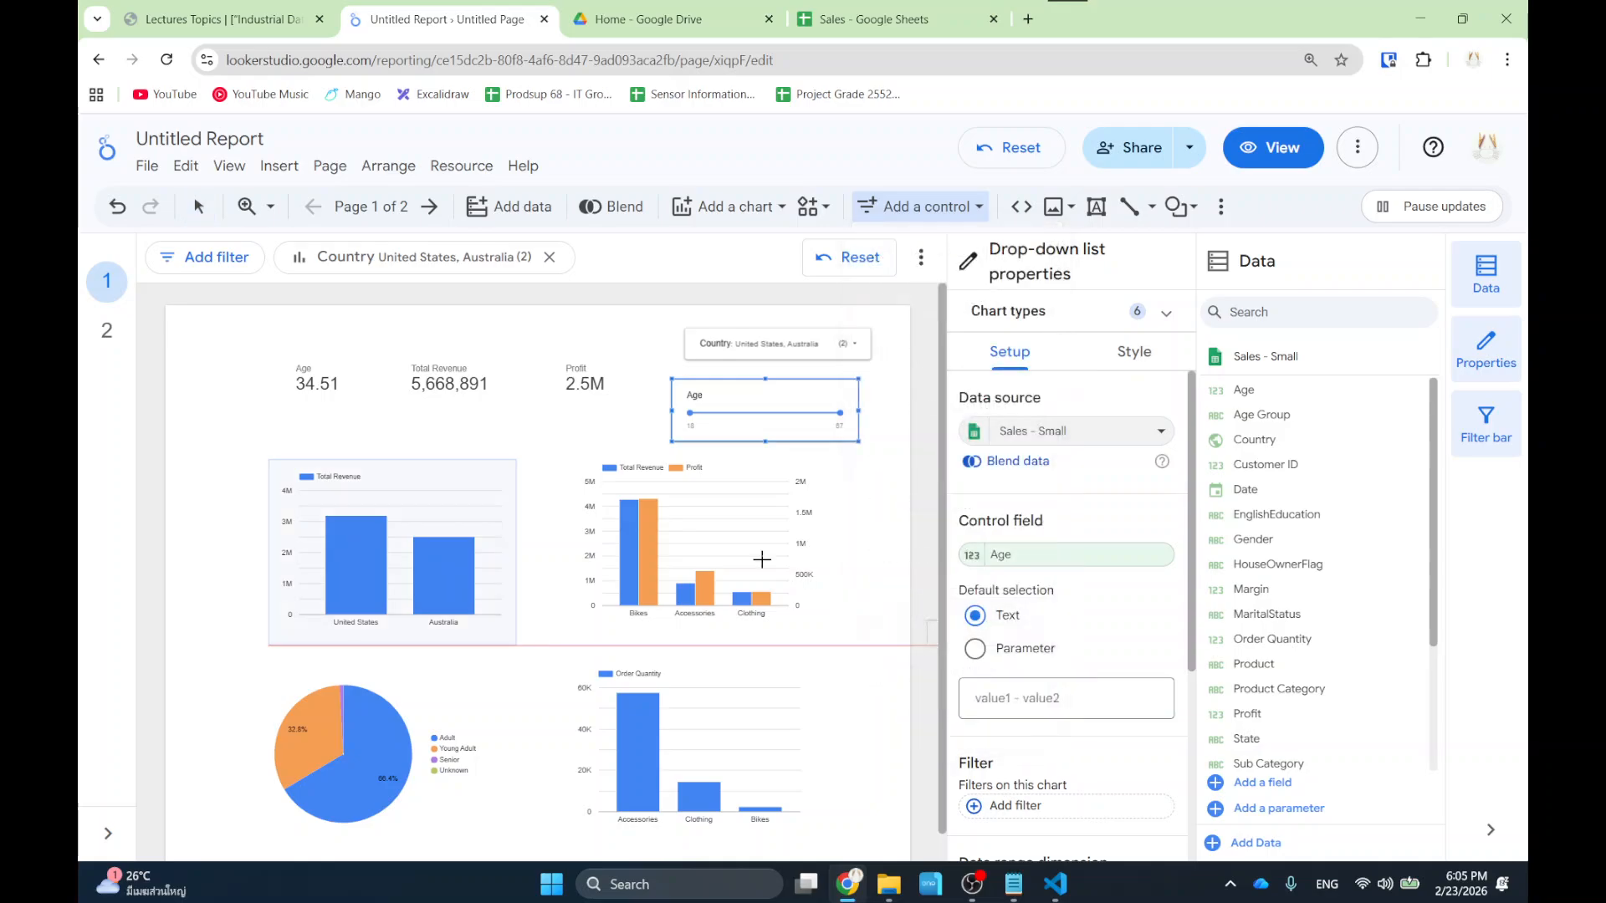
pyautogui.click(273, 417)
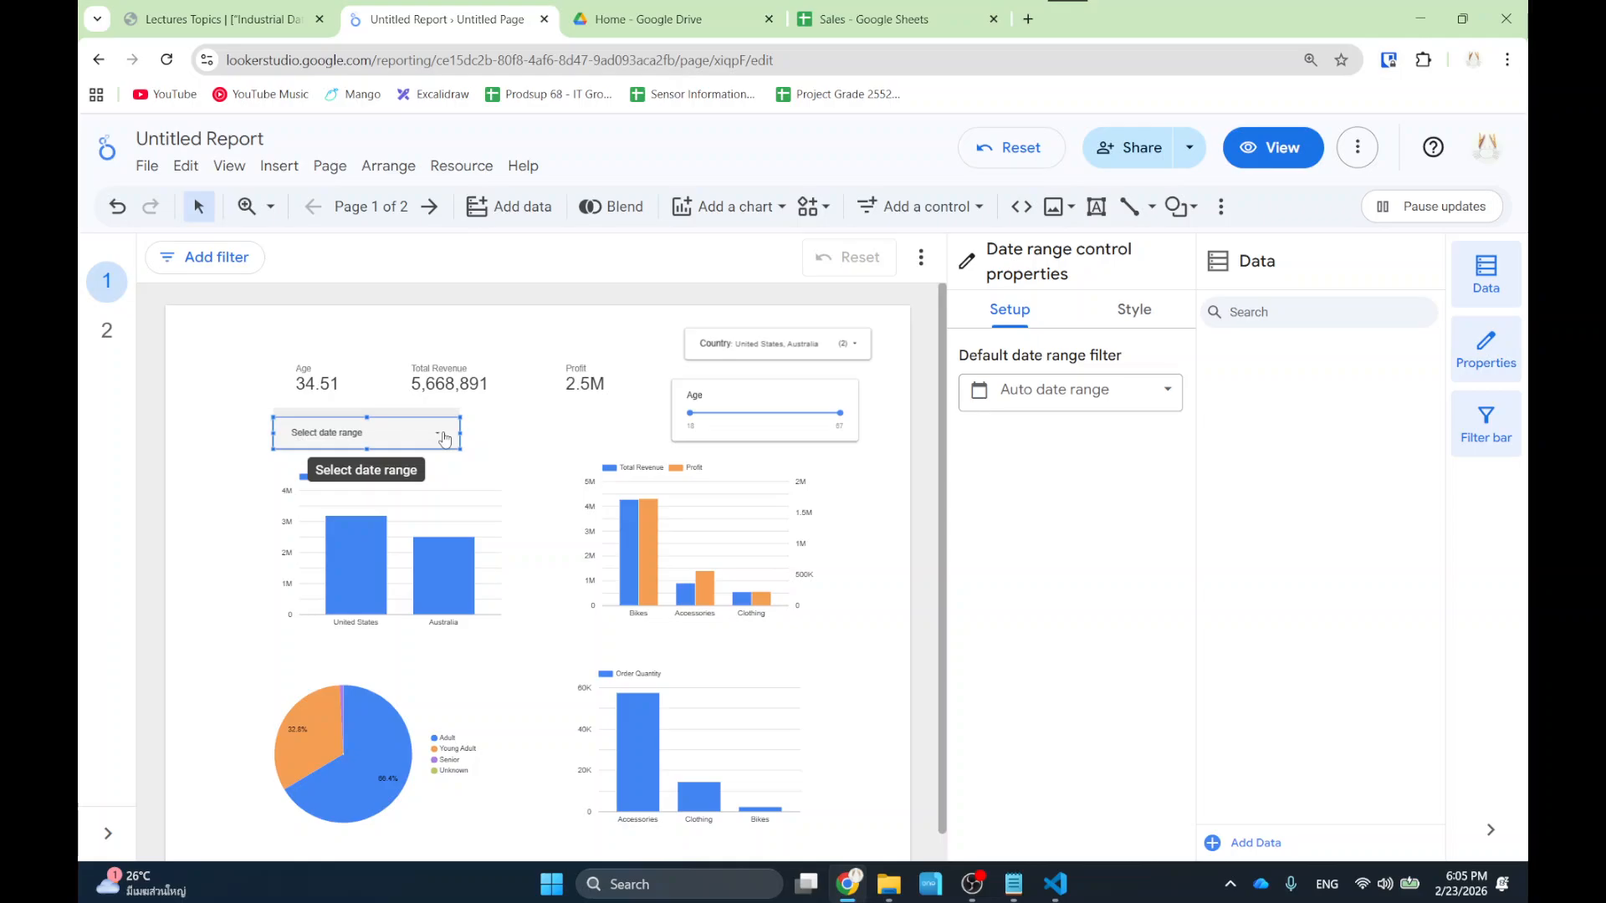
# Try to limit the date range control to the last 30 days.
pyautogui.click(444, 440)
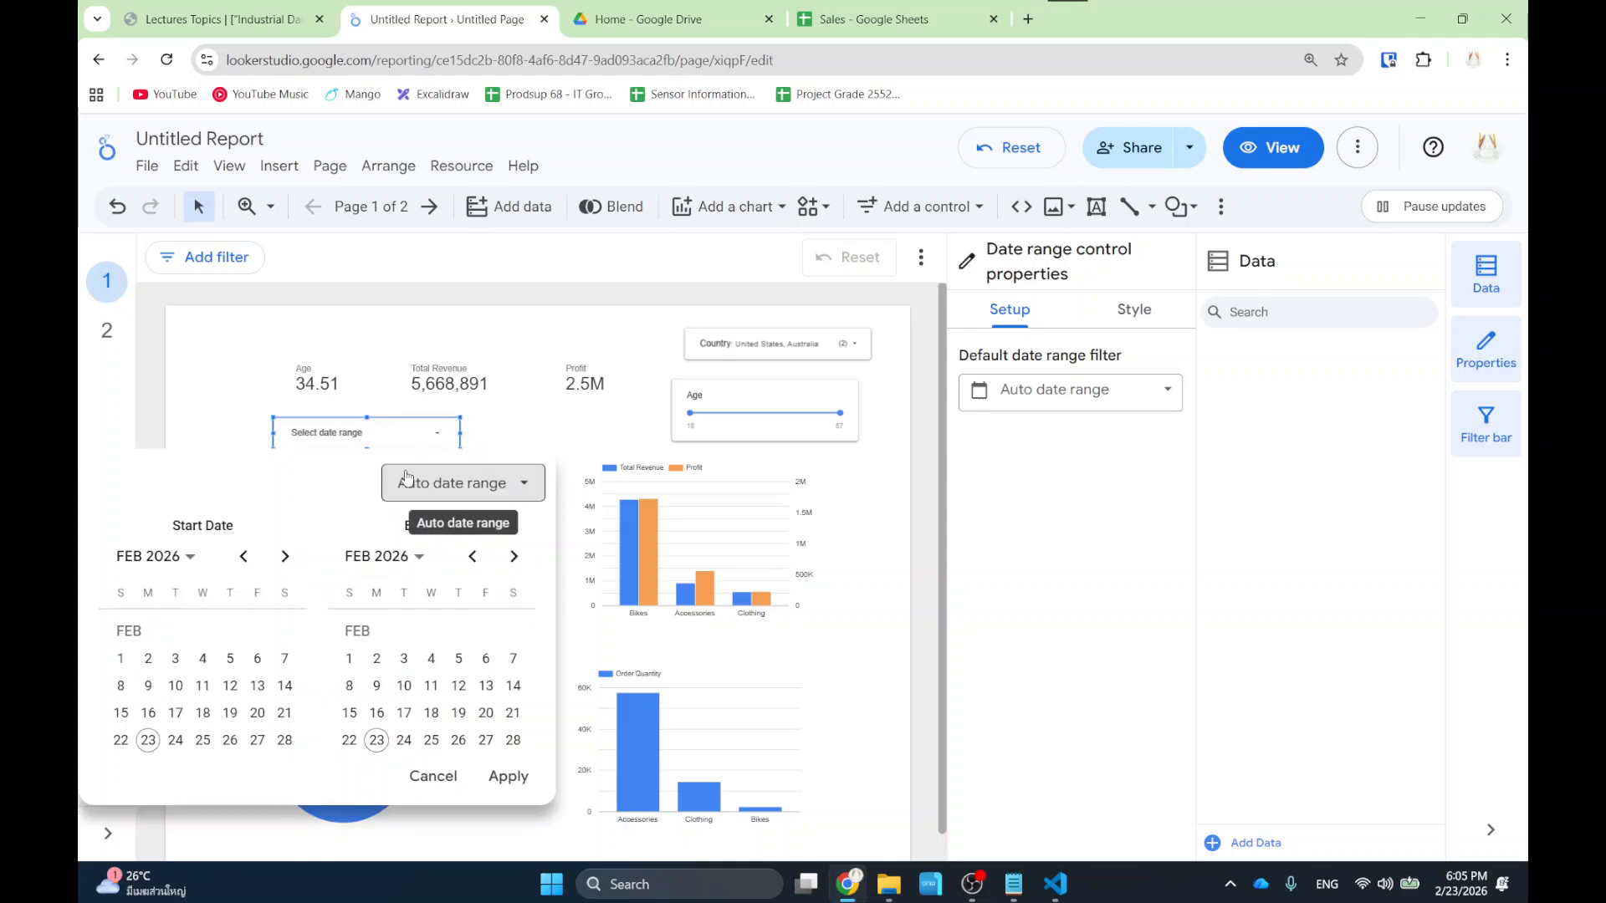
pyautogui.click(499, 496)
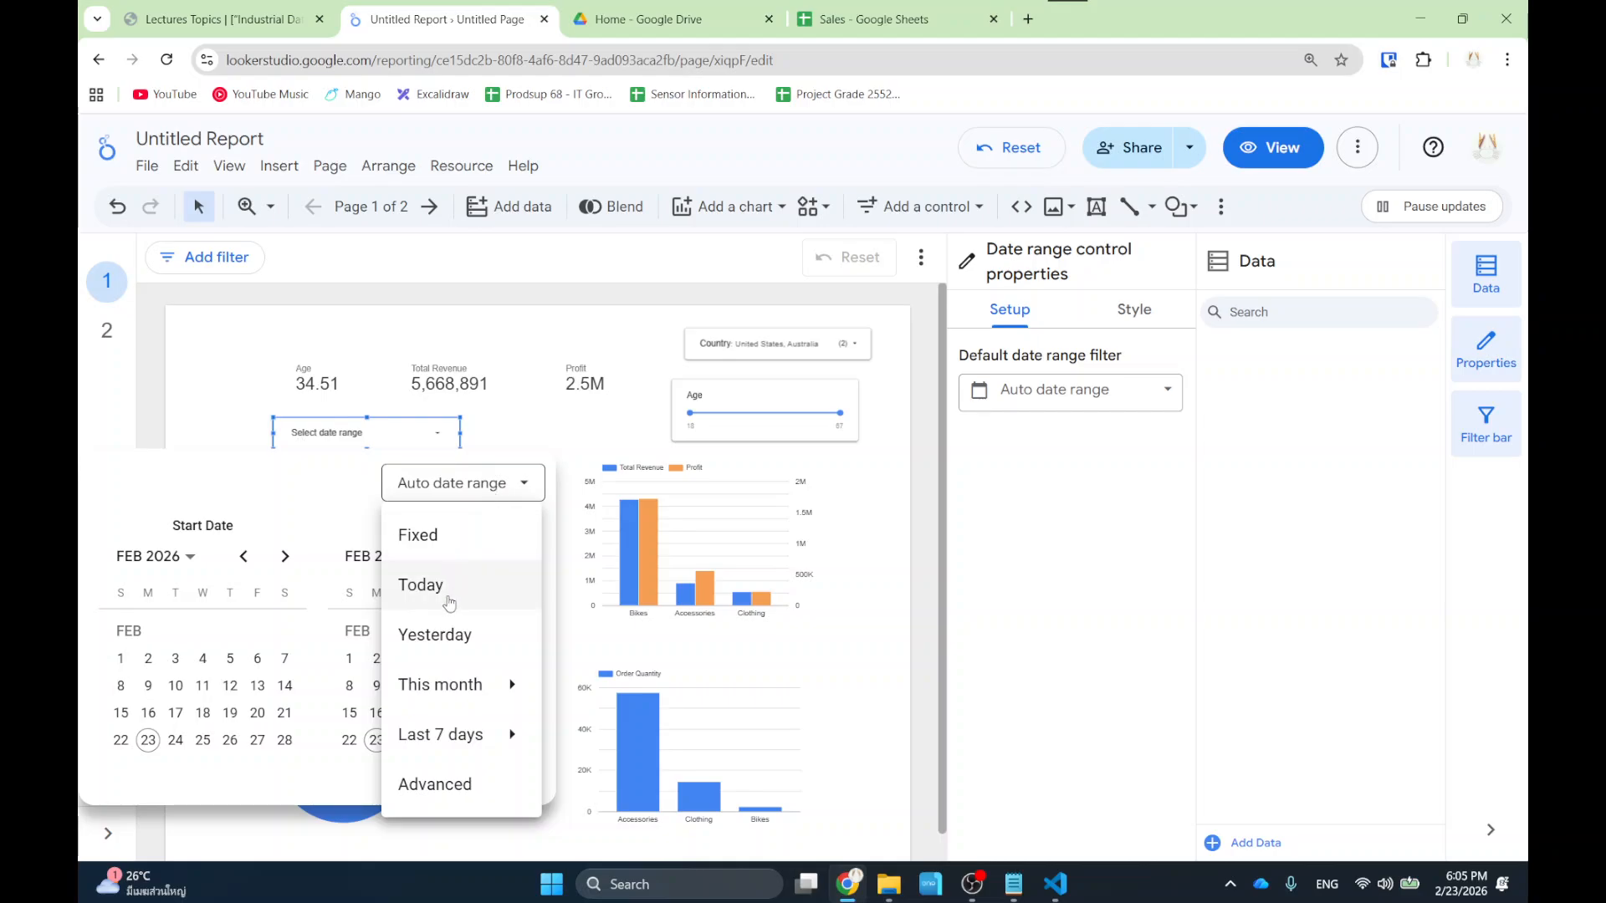
pyautogui.moveTo(444, 745)
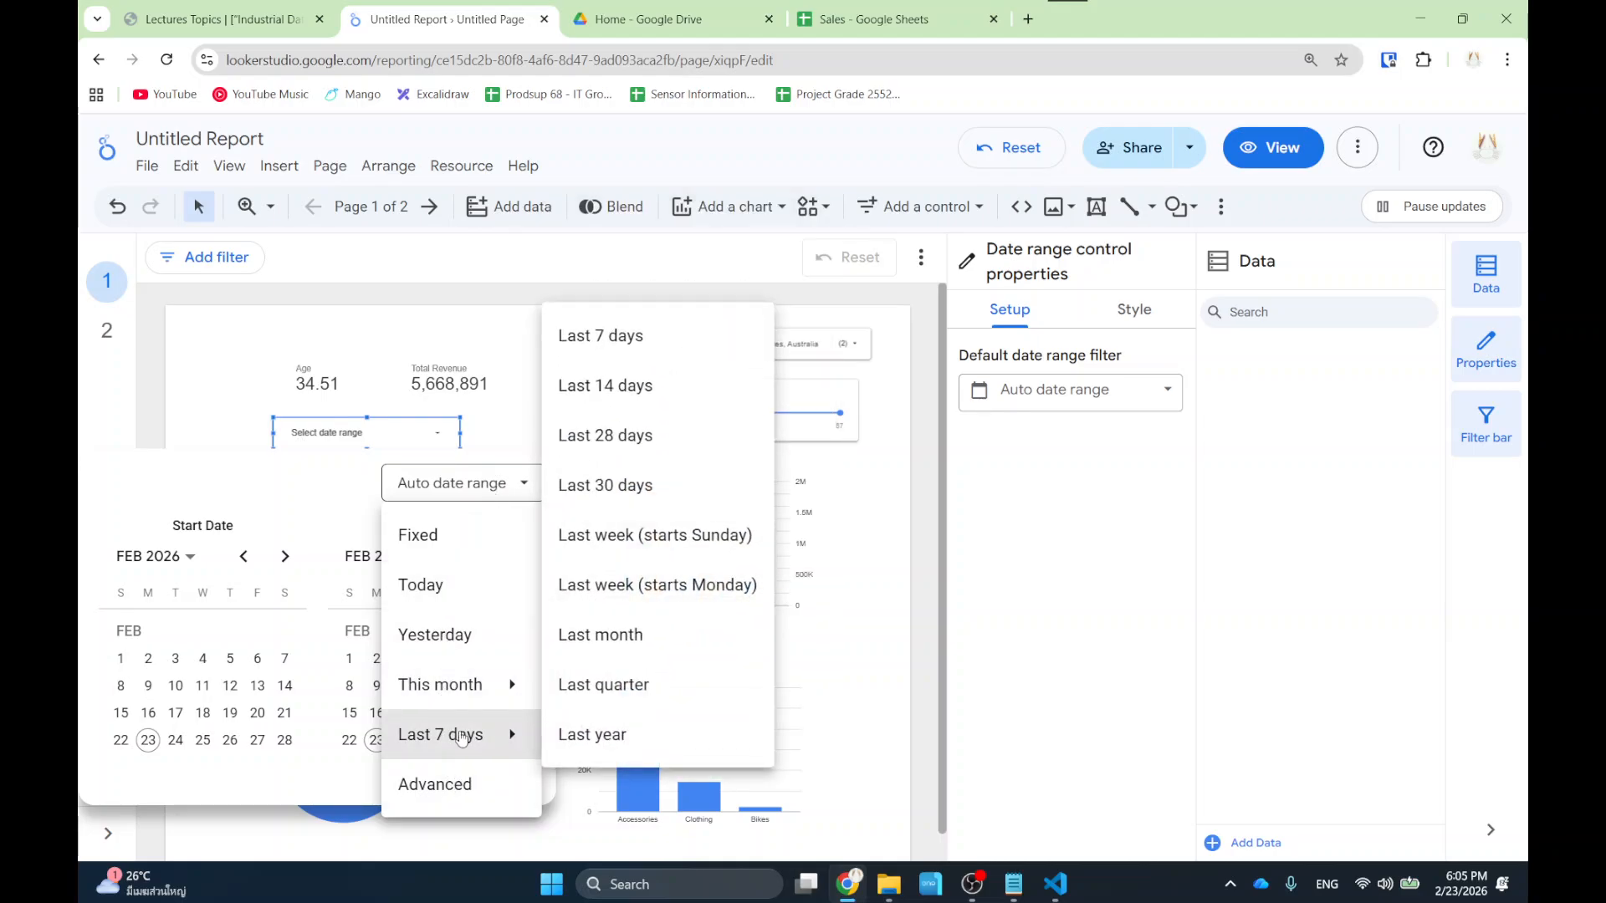
pyautogui.click(637, 485)
pyautogui.click(223, 402)
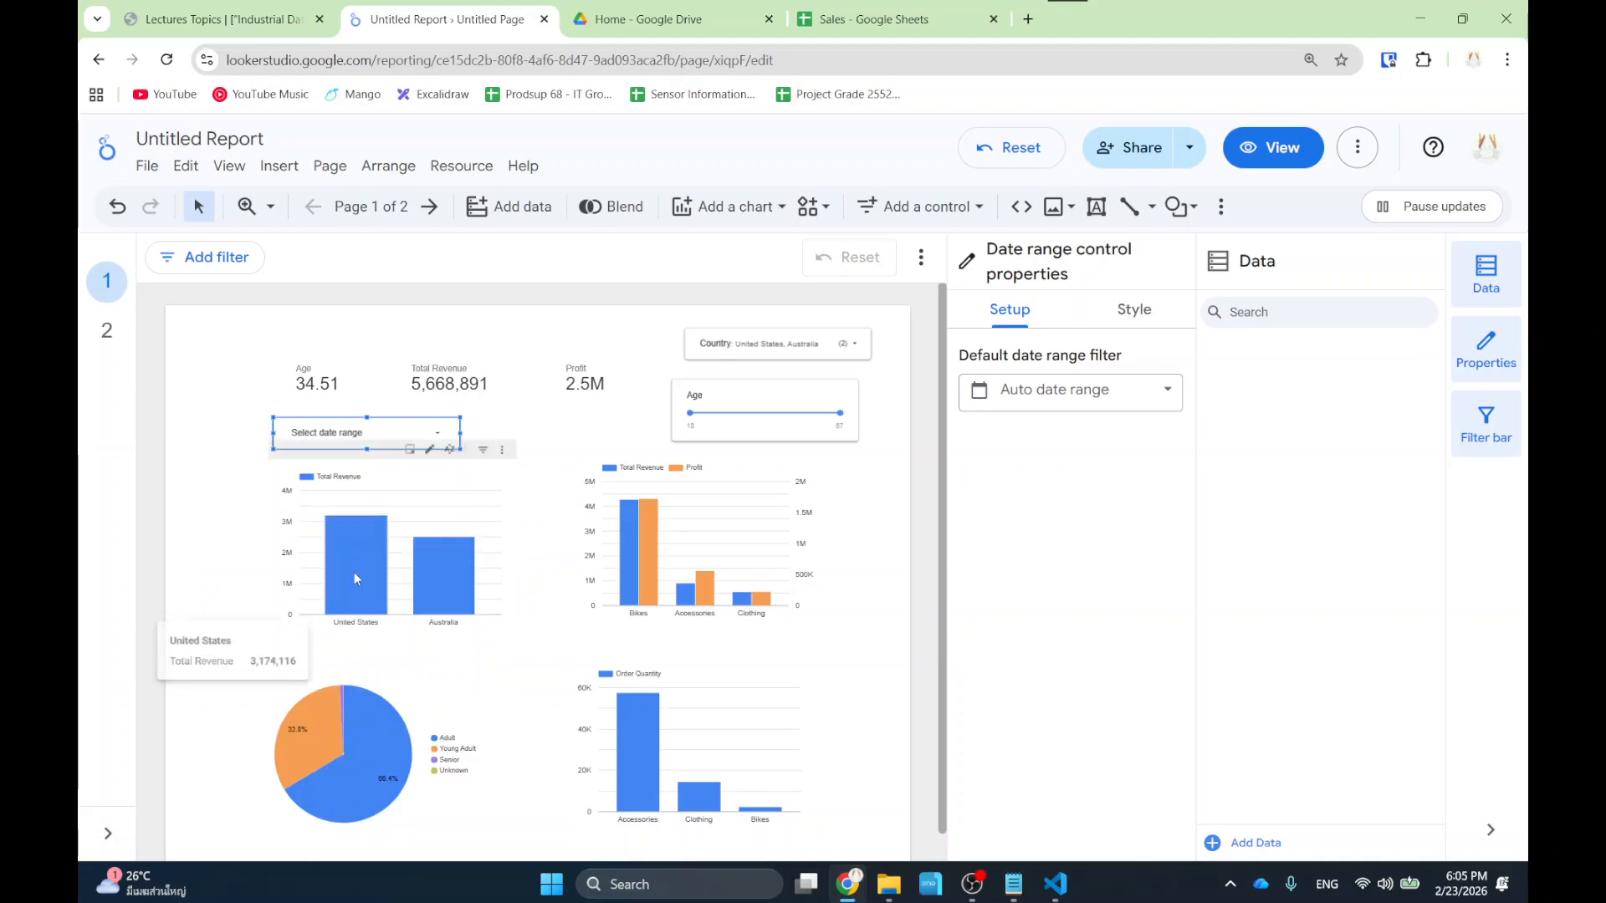
# Set the date range control to Last month and apply it to the report.
pyautogui.click(386, 433)
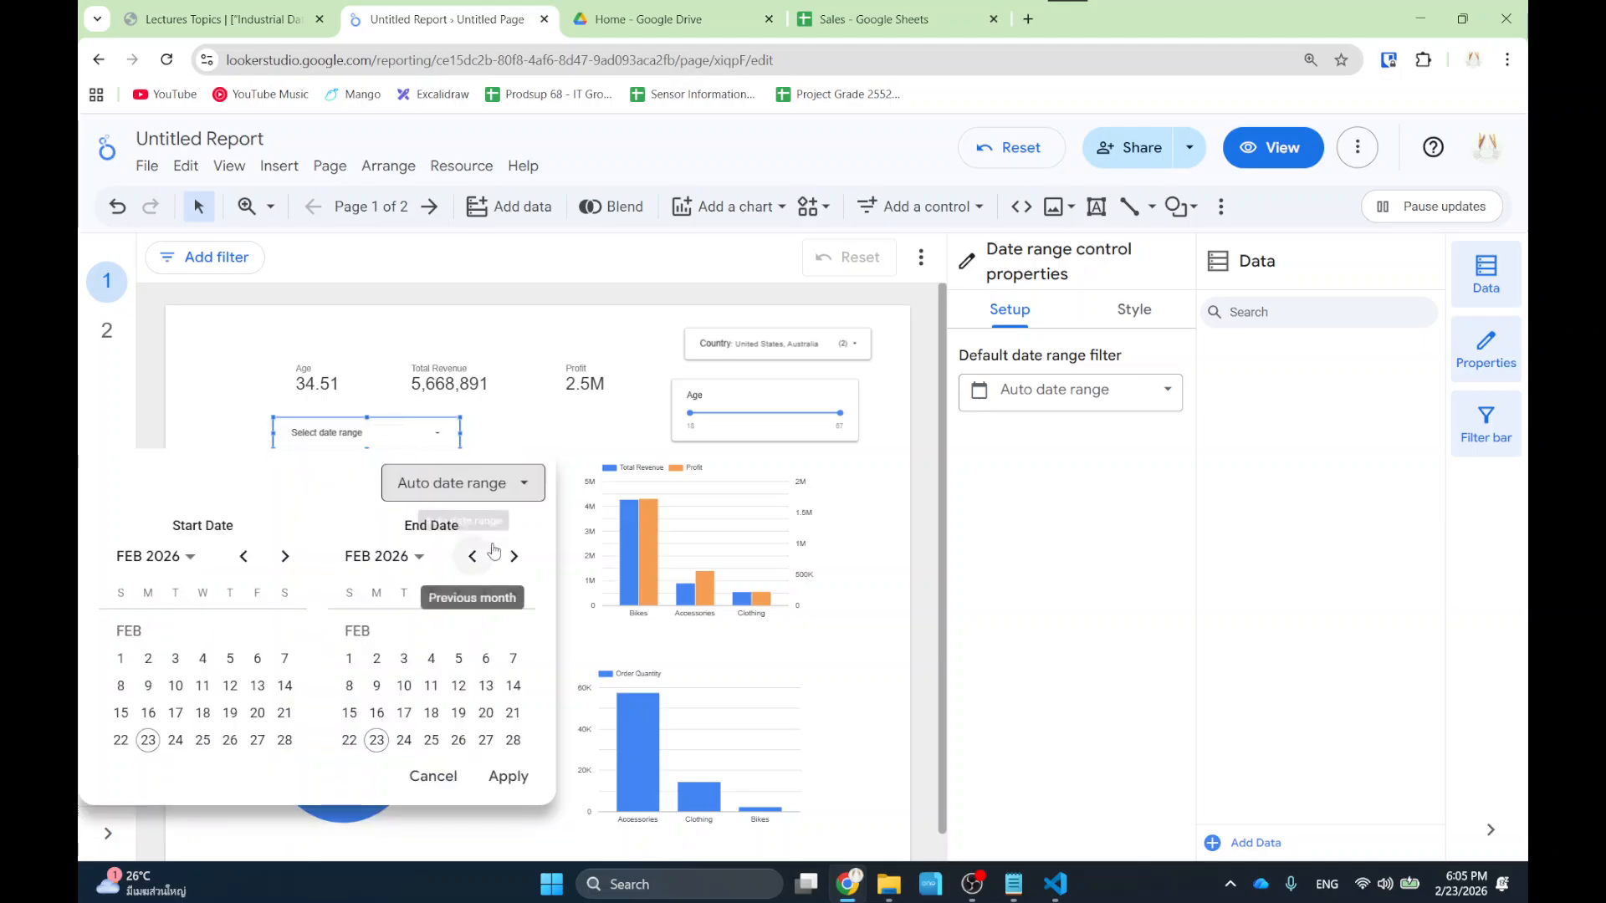
pyautogui.click(511, 483)
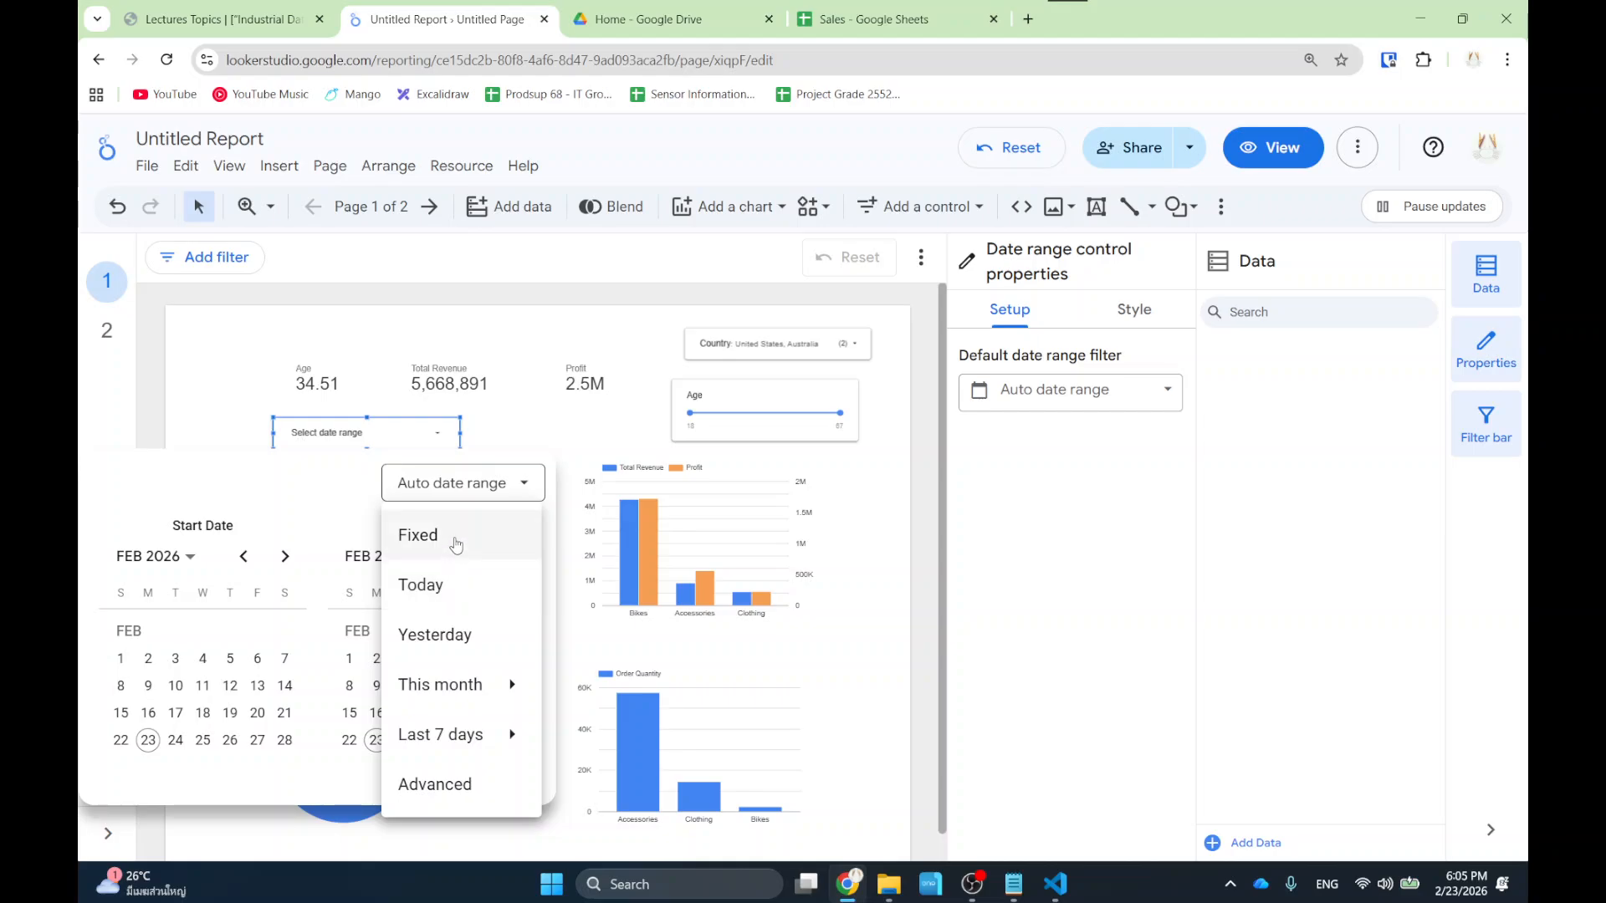
pyautogui.click(462, 686)
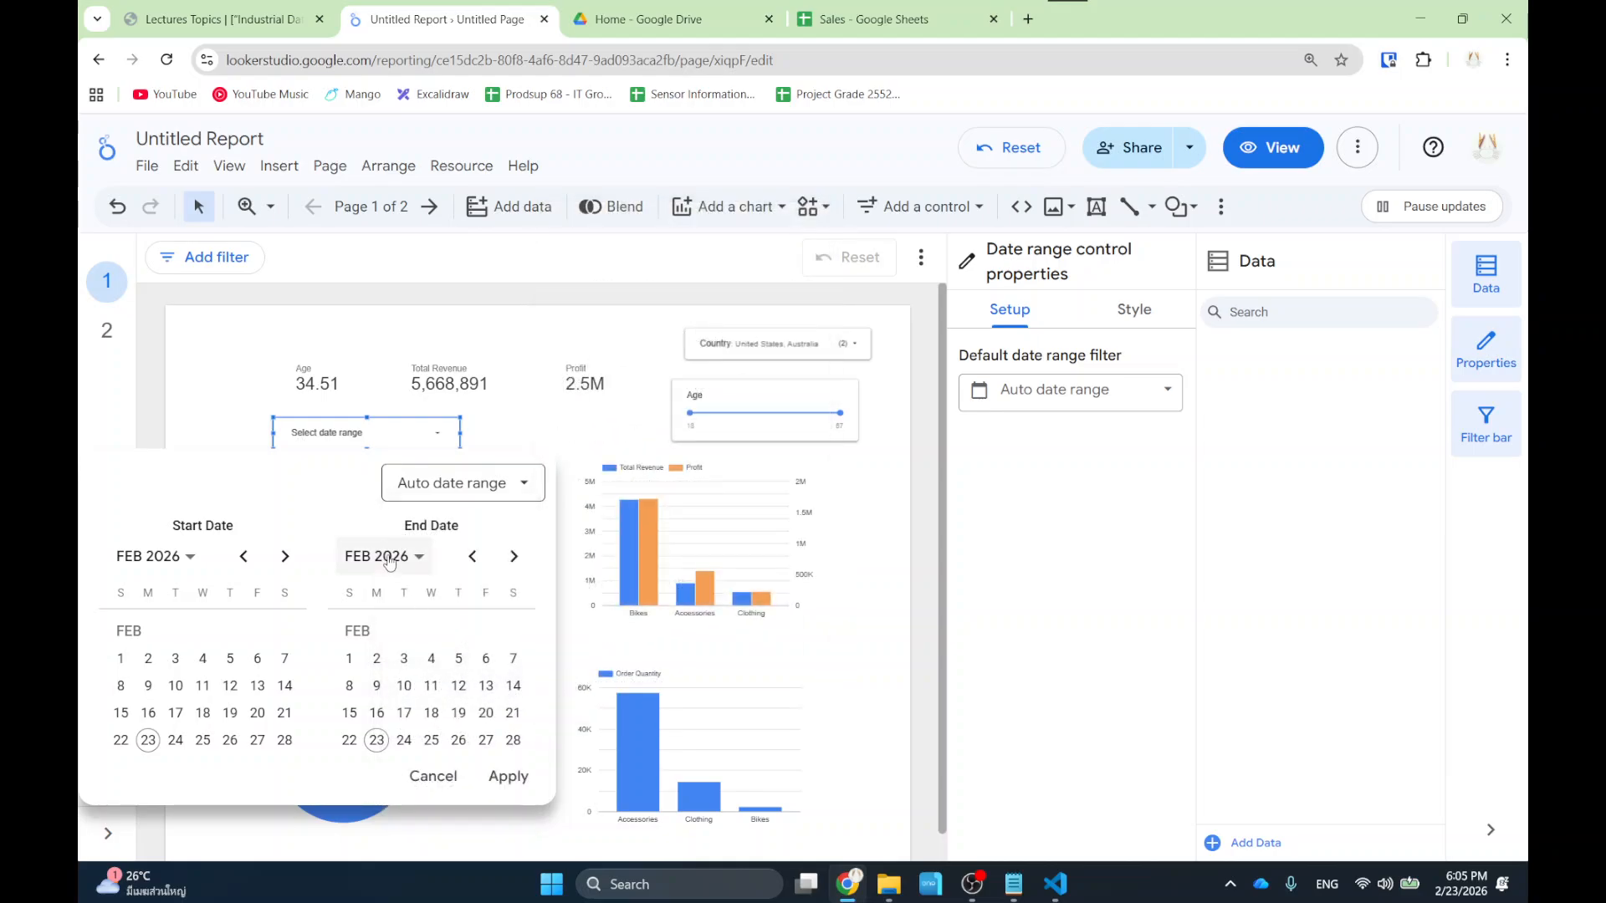
pyautogui.click(524, 482)
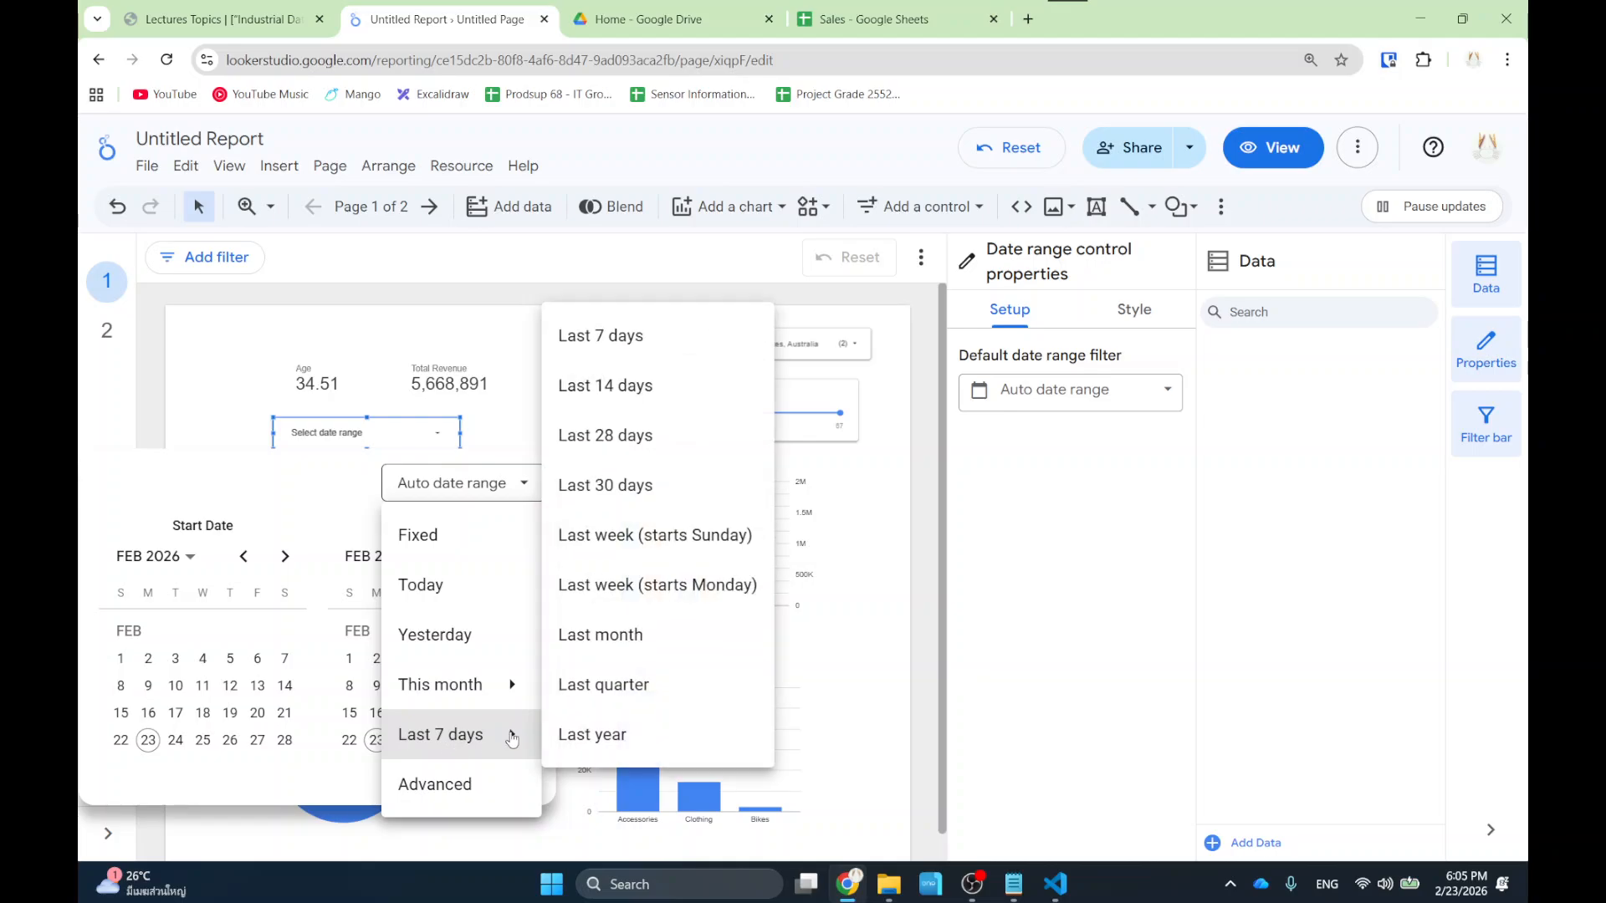
pyautogui.click(623, 637)
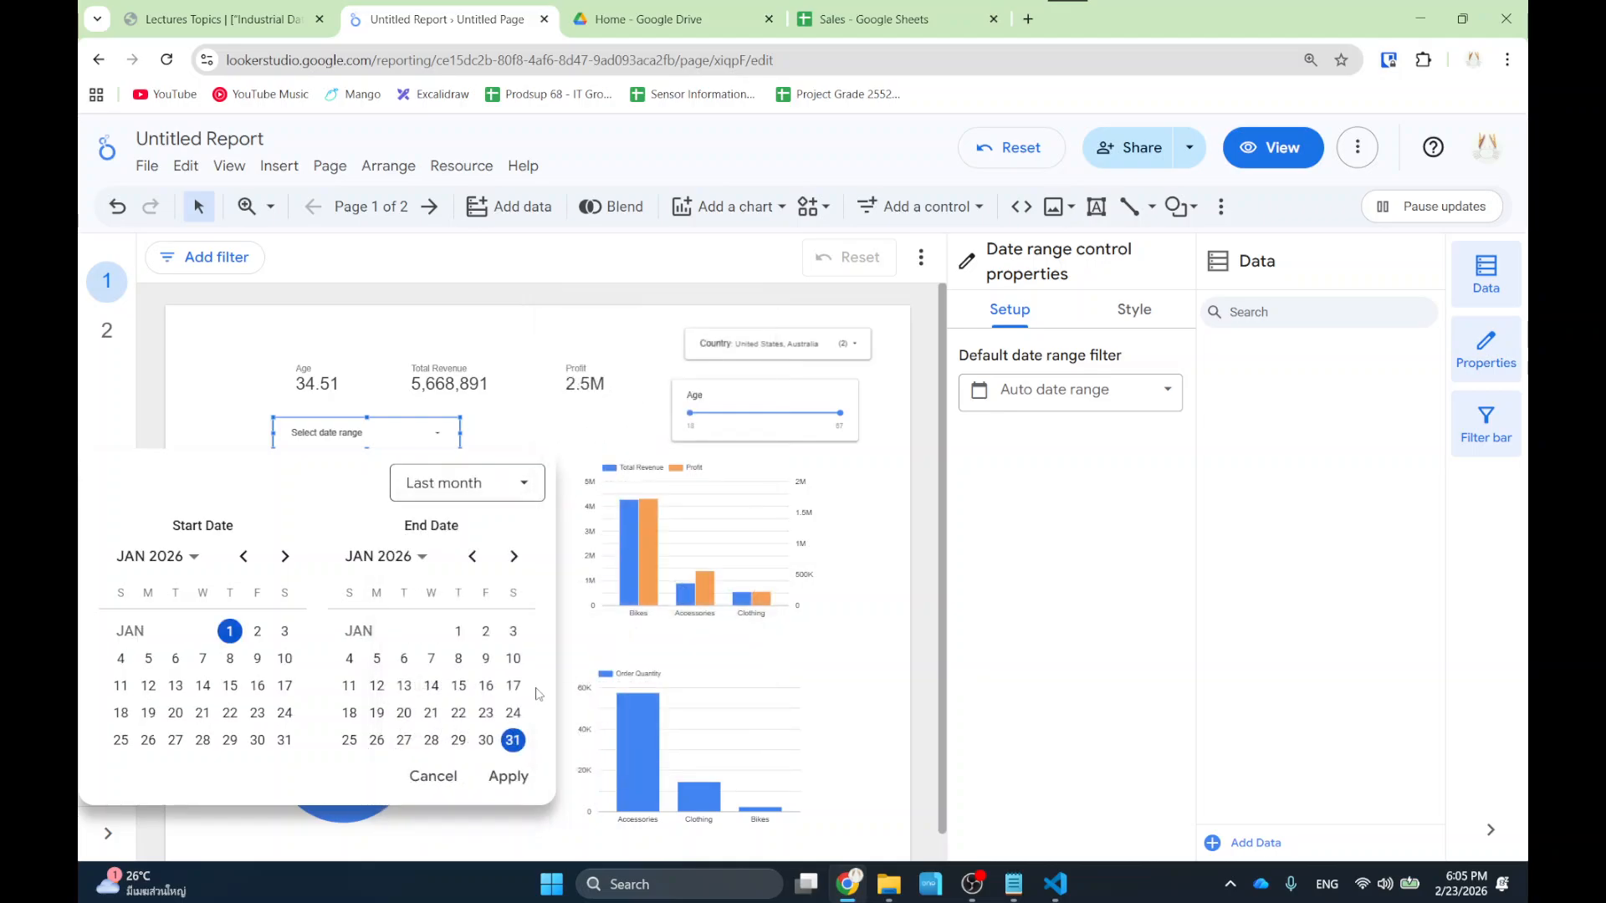
pyautogui.click(509, 776)
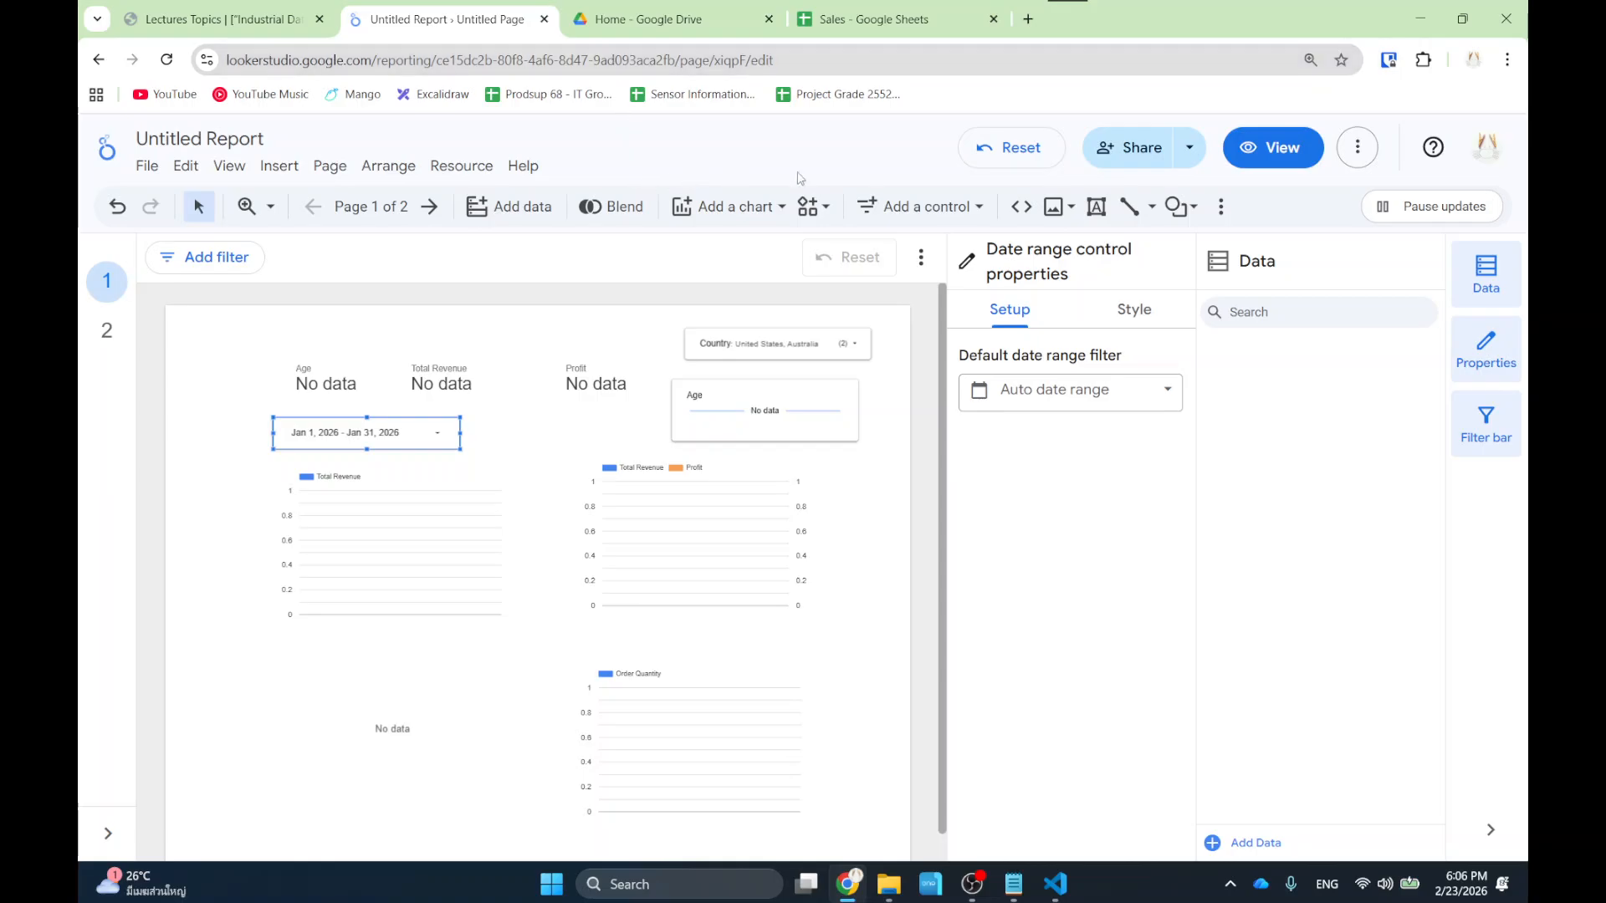
# Open the report's sharing settings for inviting people and set the link access to Public.
pyautogui.click(1189, 148)
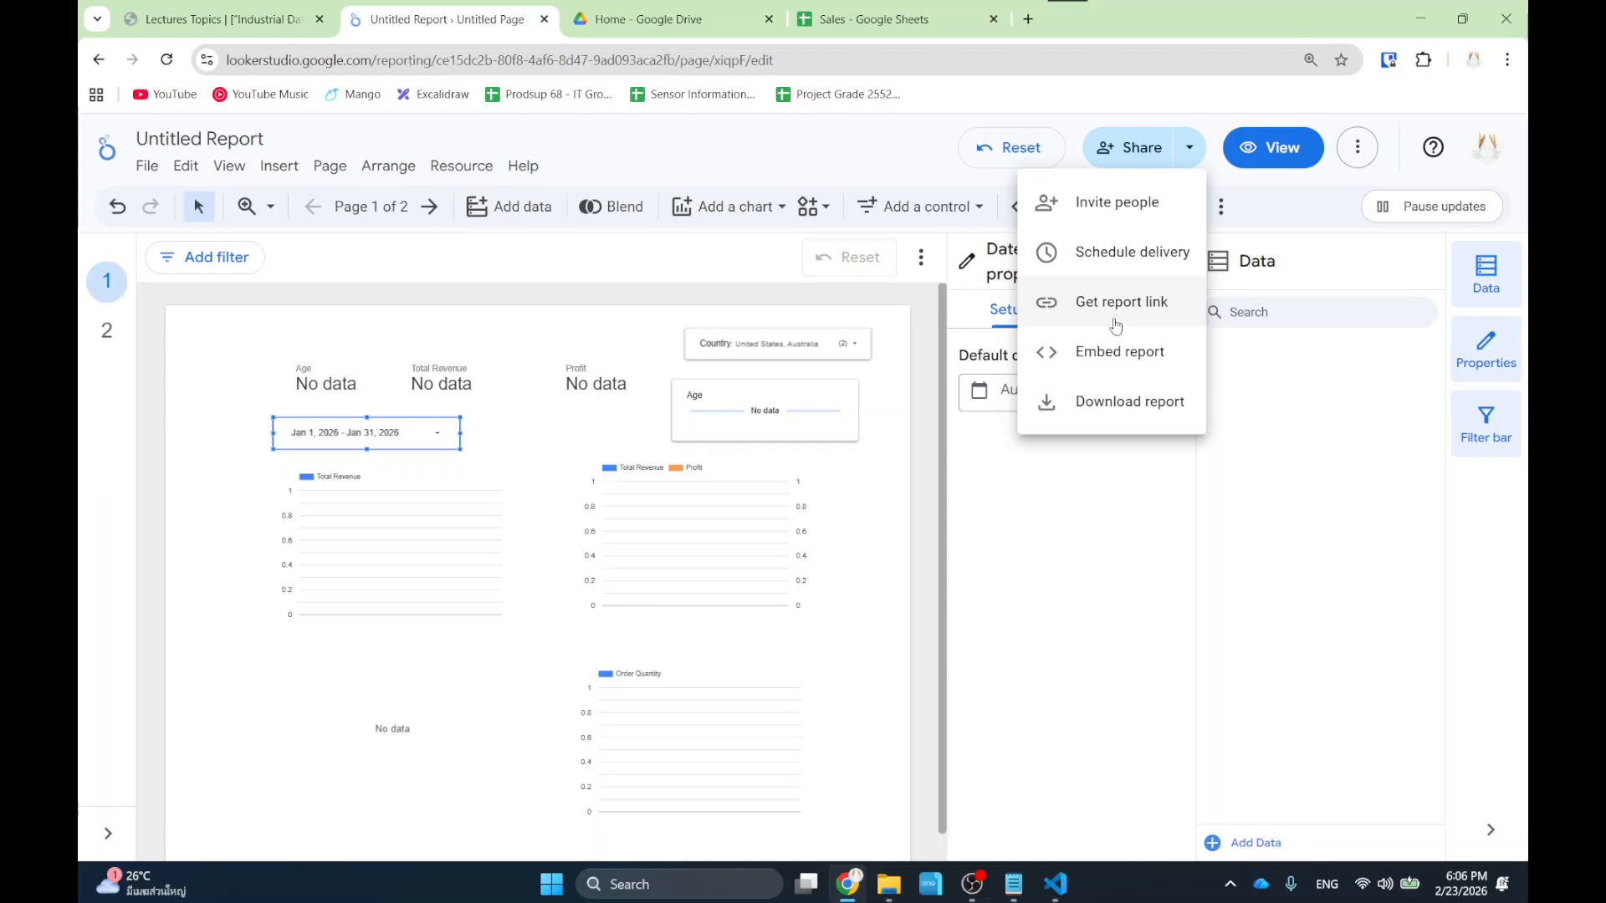
pyautogui.click(1130, 201)
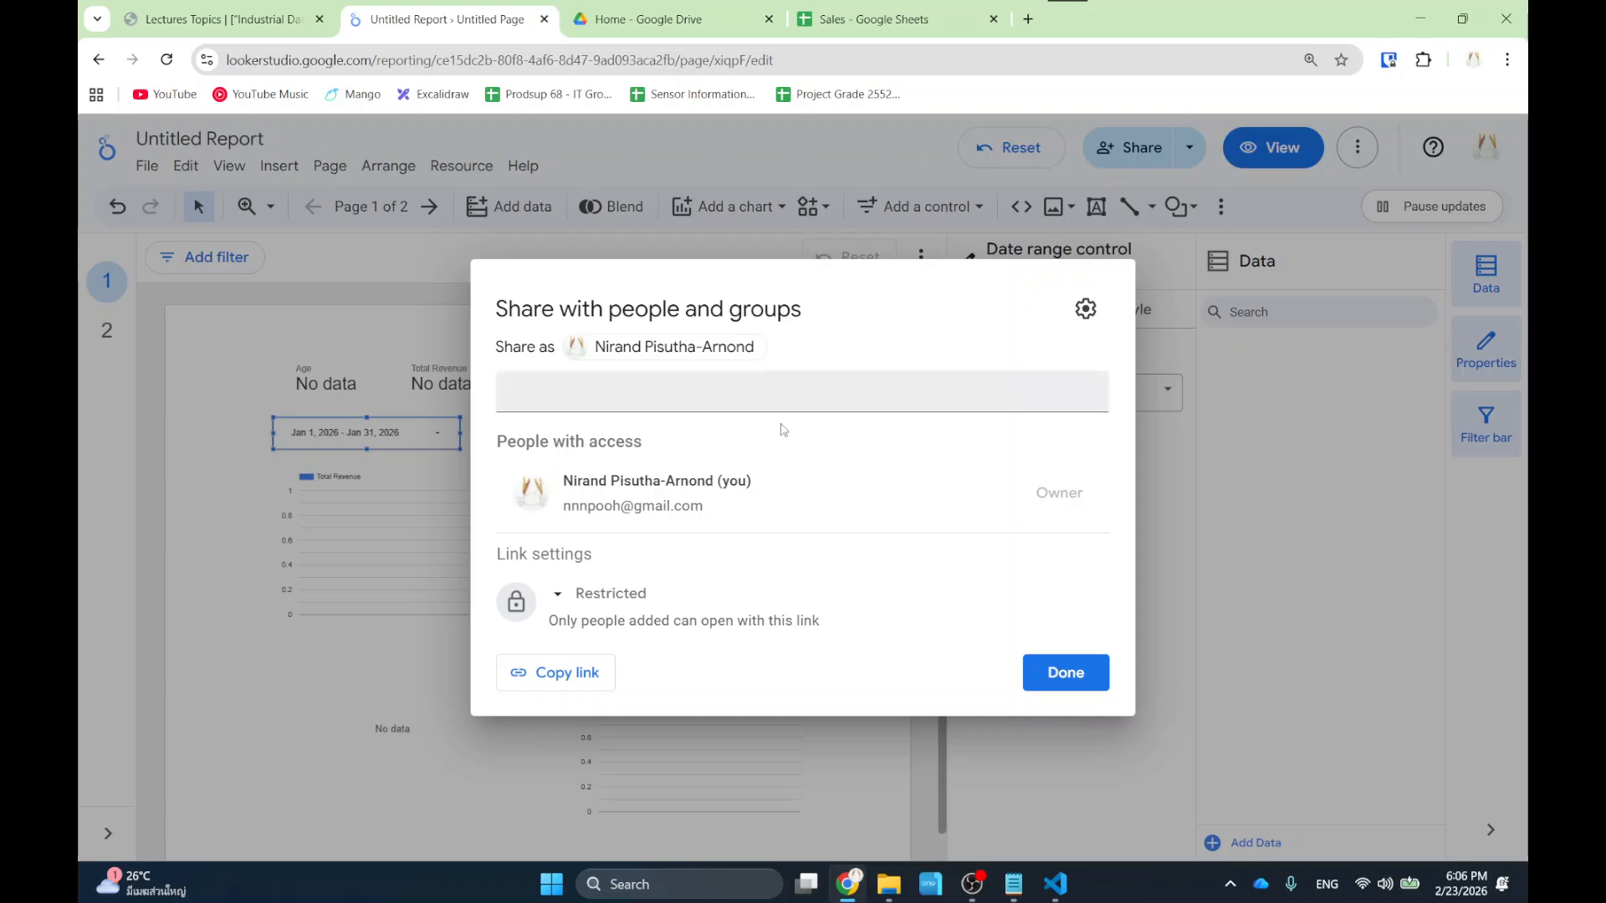
pyautogui.click(611, 595)
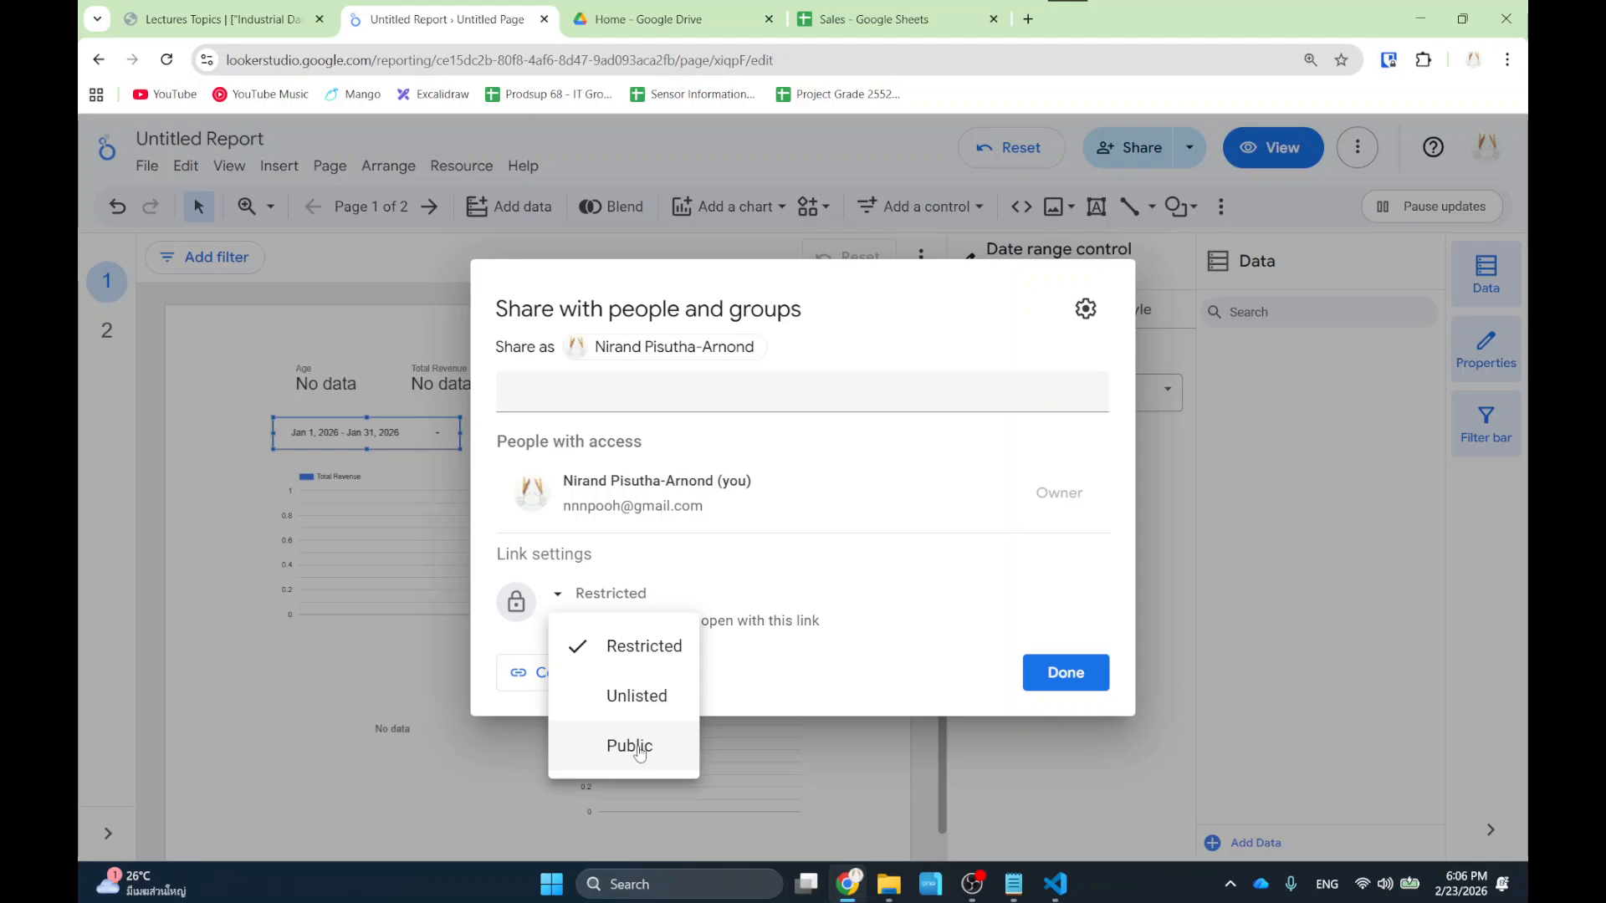
pyautogui.click(640, 754)
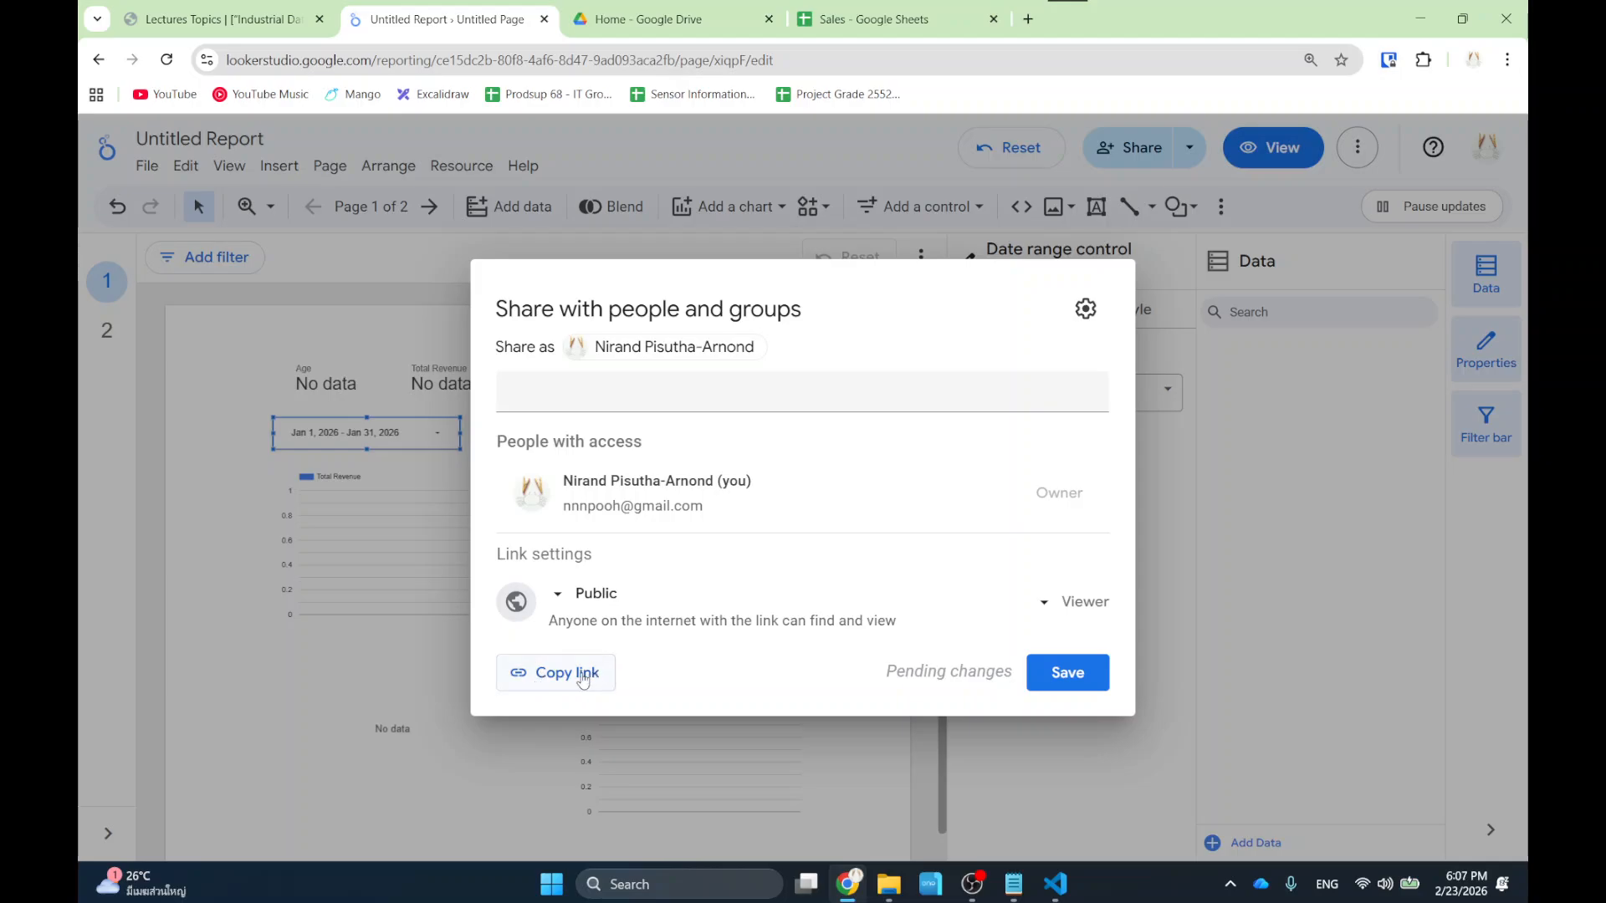
# Try to open the copied report link in an incognito browser window.
pyautogui.click(583, 683)
pyautogui.click(1507, 59)
pyautogui.click(1393, 153)
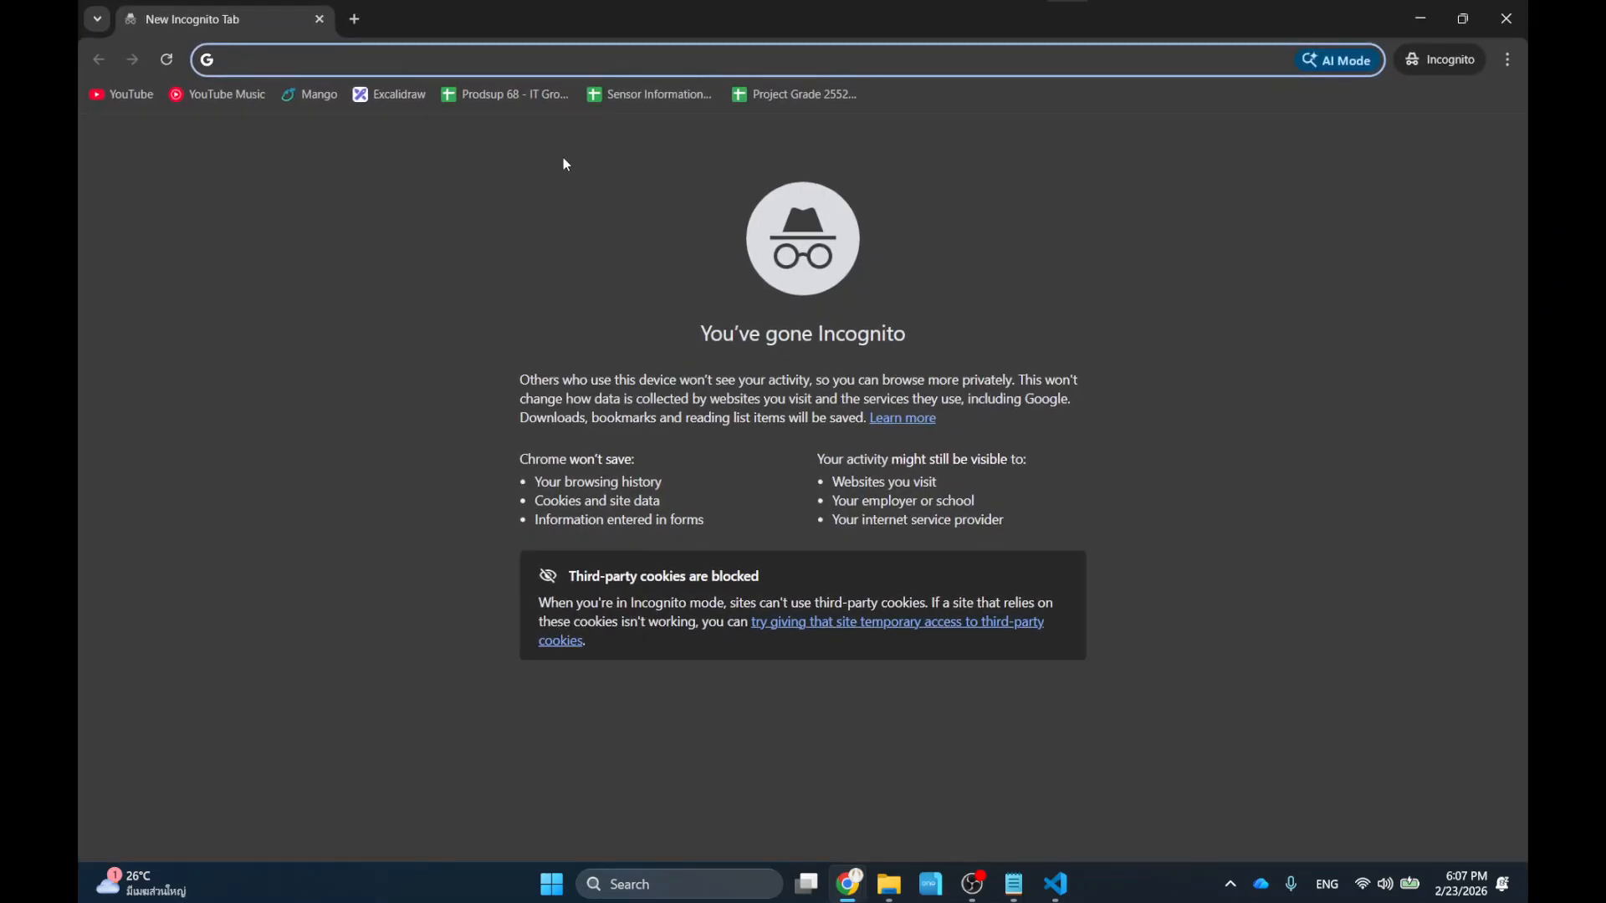
pyautogui.hotkey('ctrl', 'v')
pyautogui.press('Return')
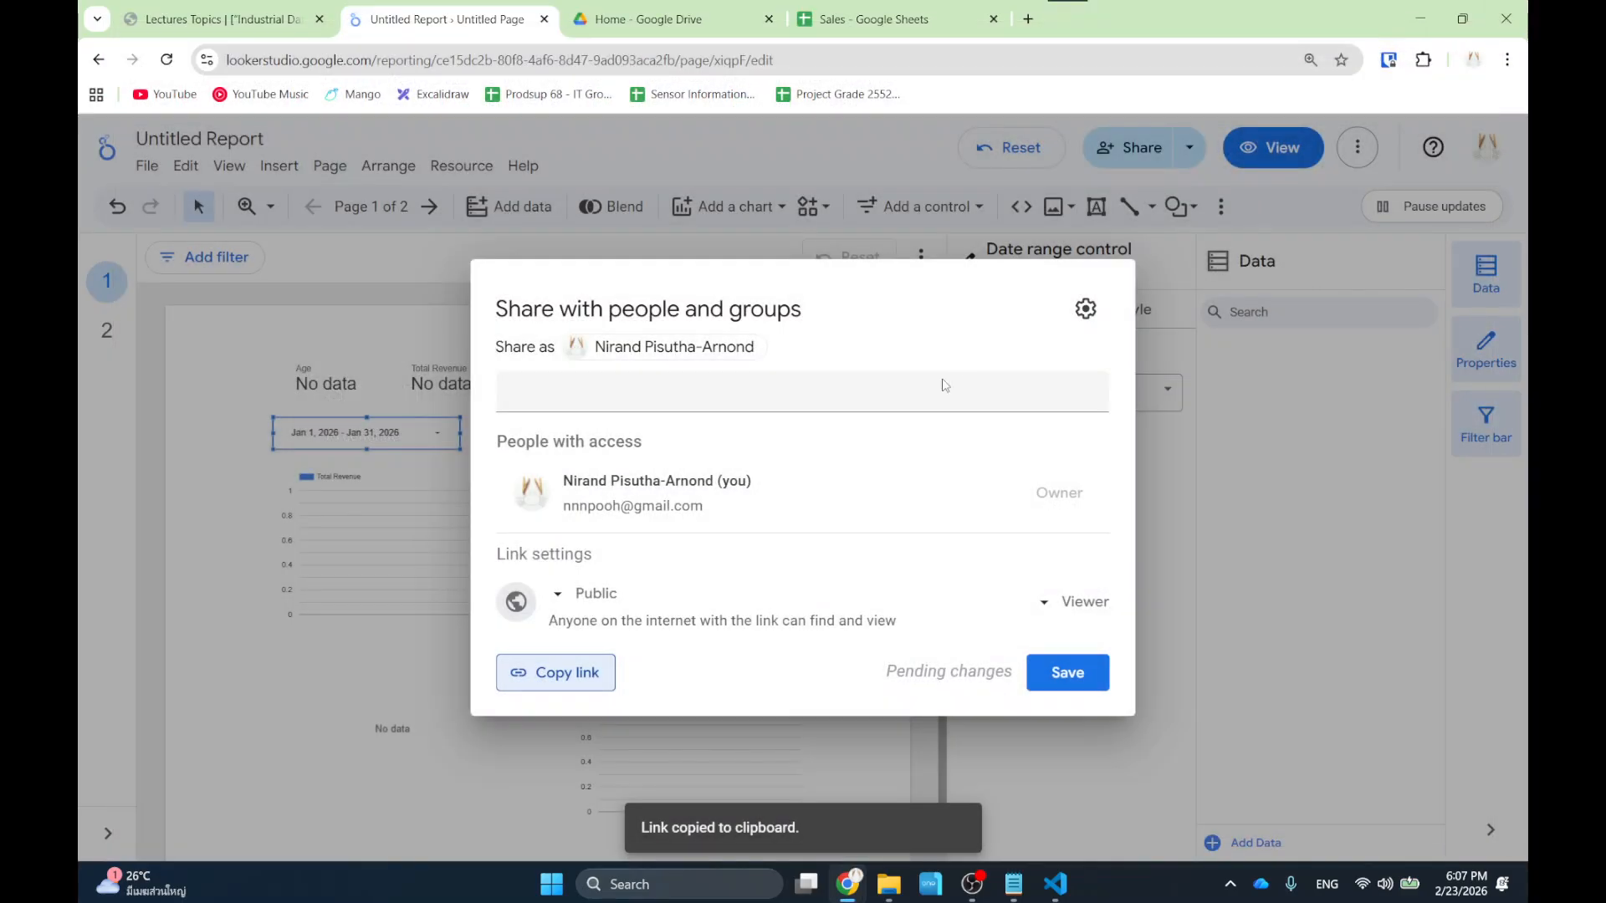
# Save the pending Public link sharing change and return to the report.
pyautogui.click(1070, 679)
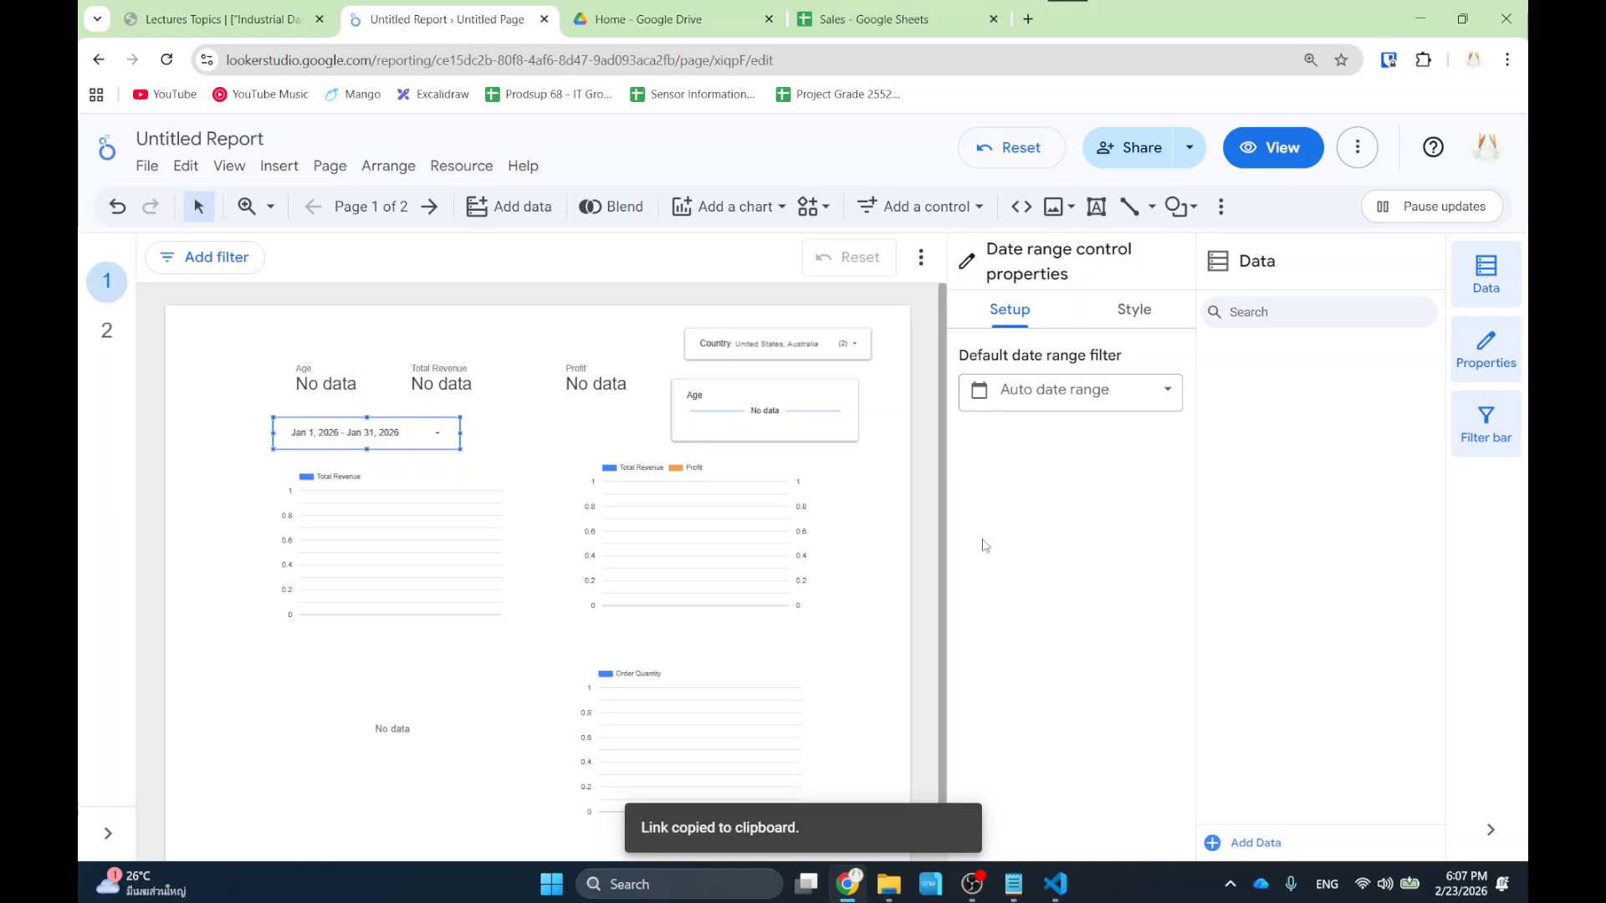
pyautogui.click(847, 884)
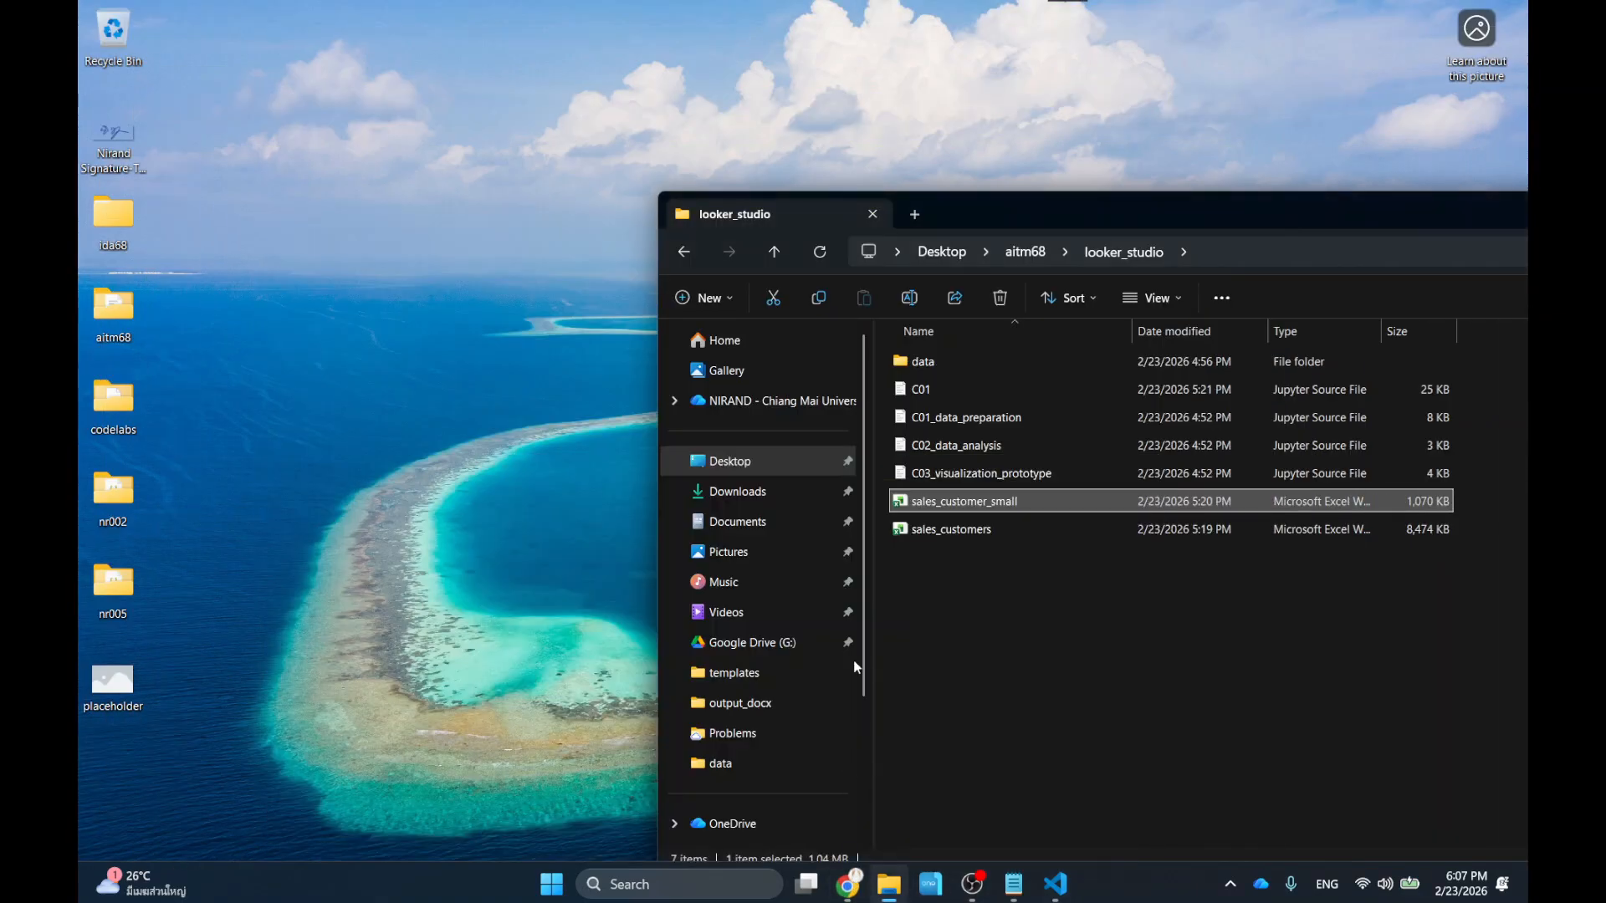
pyautogui.click(848, 884)
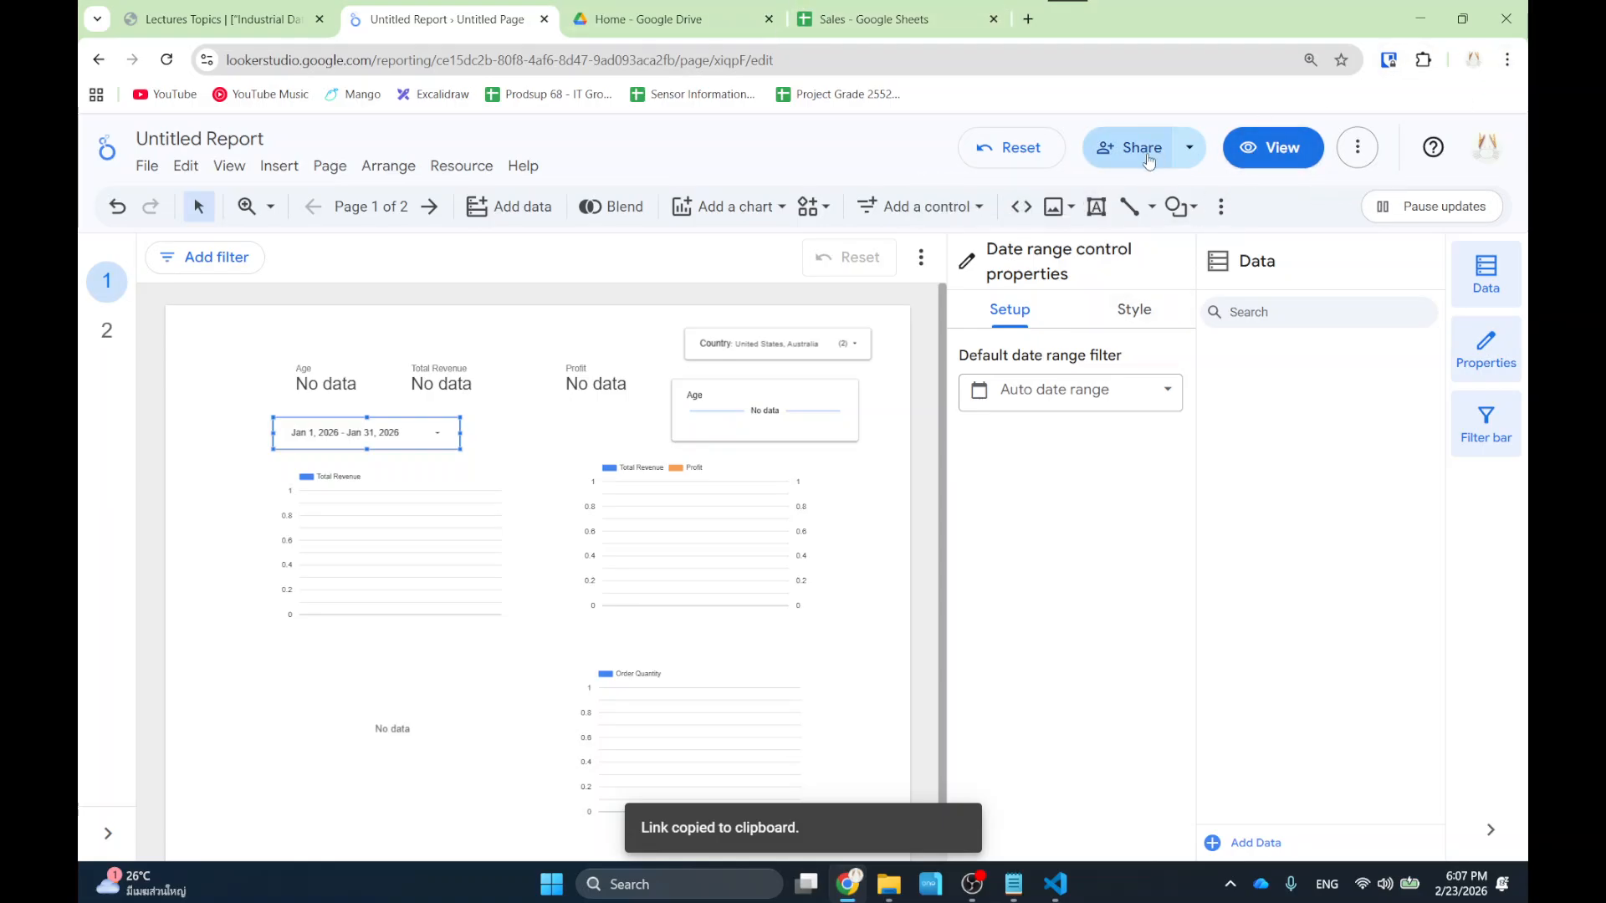
# Copy the report link from the sharing settings, view the public report in a new incognito window, and close that window.
pyautogui.click(1148, 155)
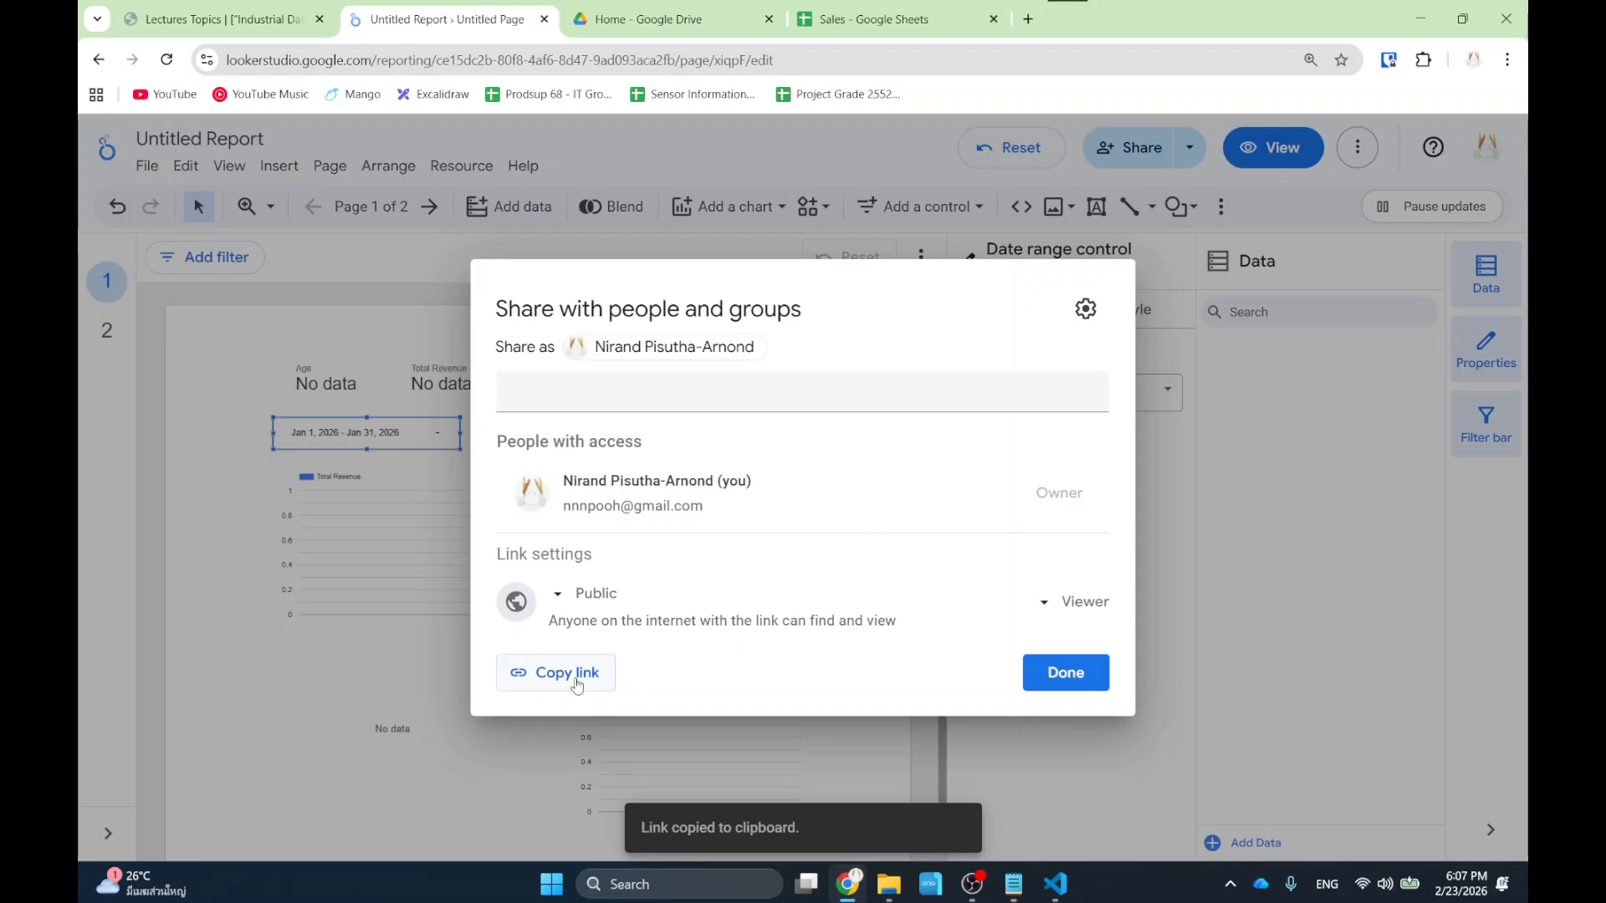
pyautogui.click(1507, 59)
pyautogui.click(1384, 154)
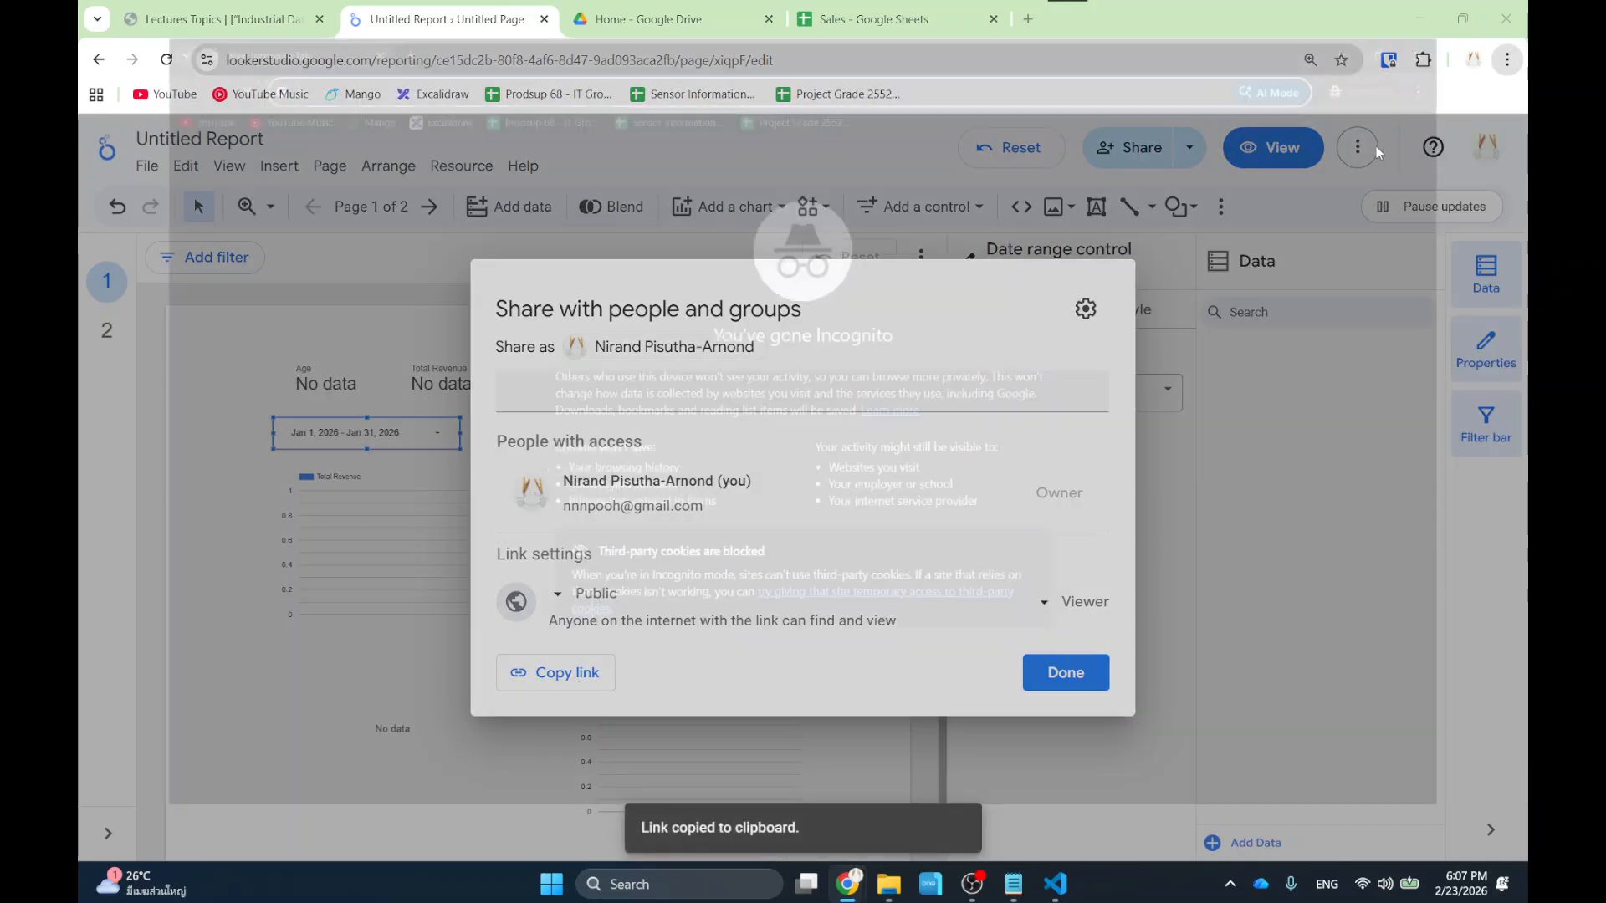
pyautogui.hotkey('ctrl', 'v')
pyautogui.press('Return')
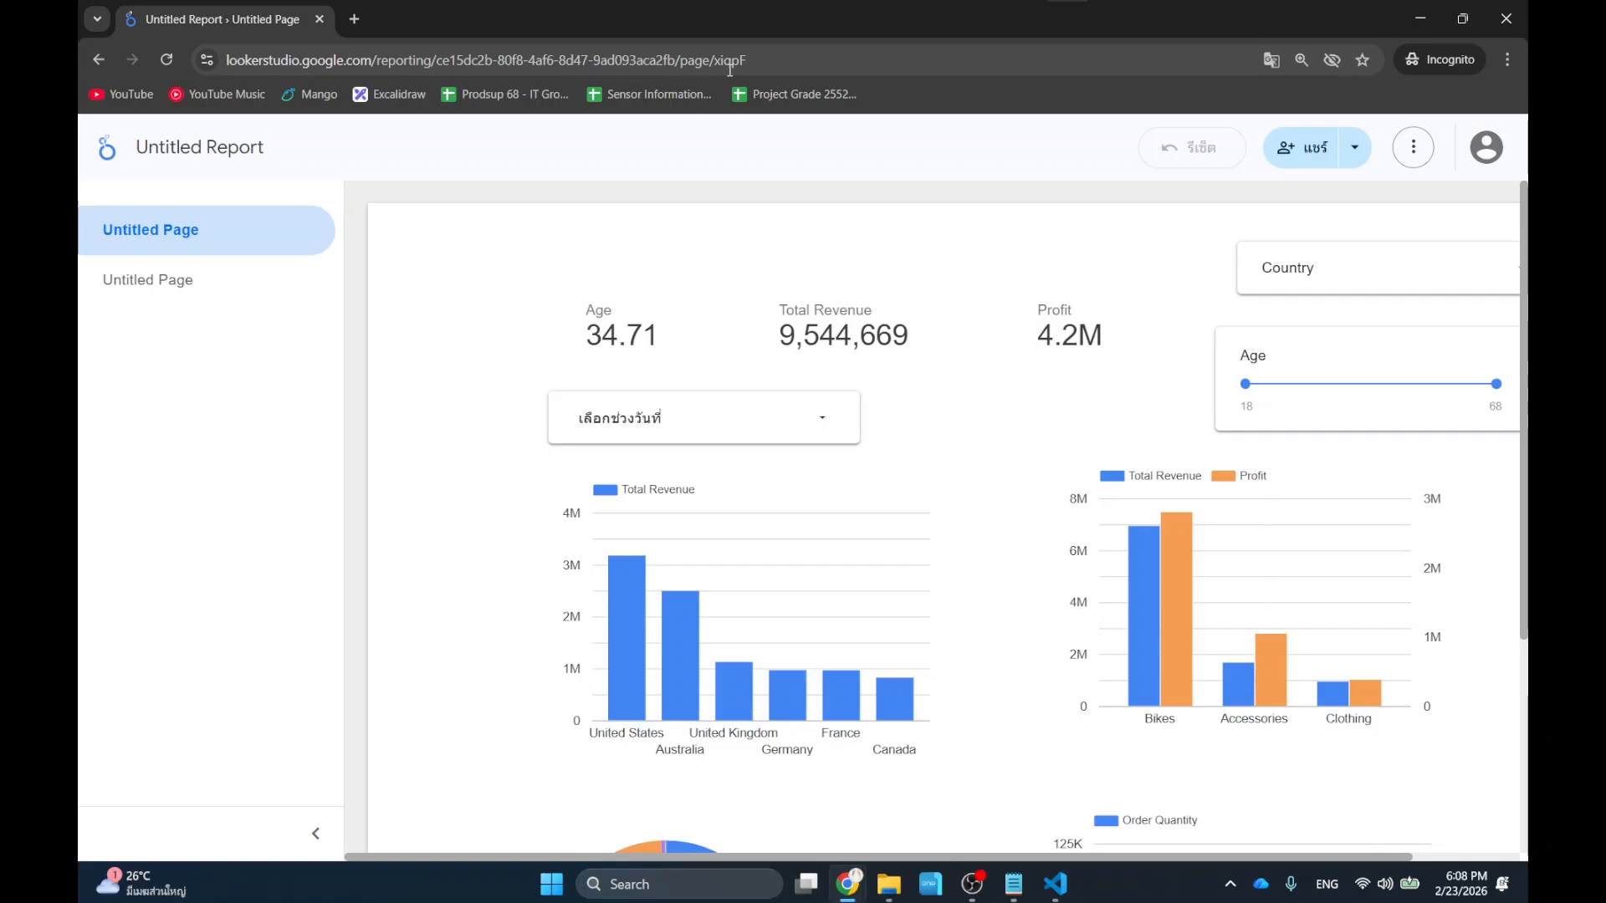
pyautogui.click(1506, 18)
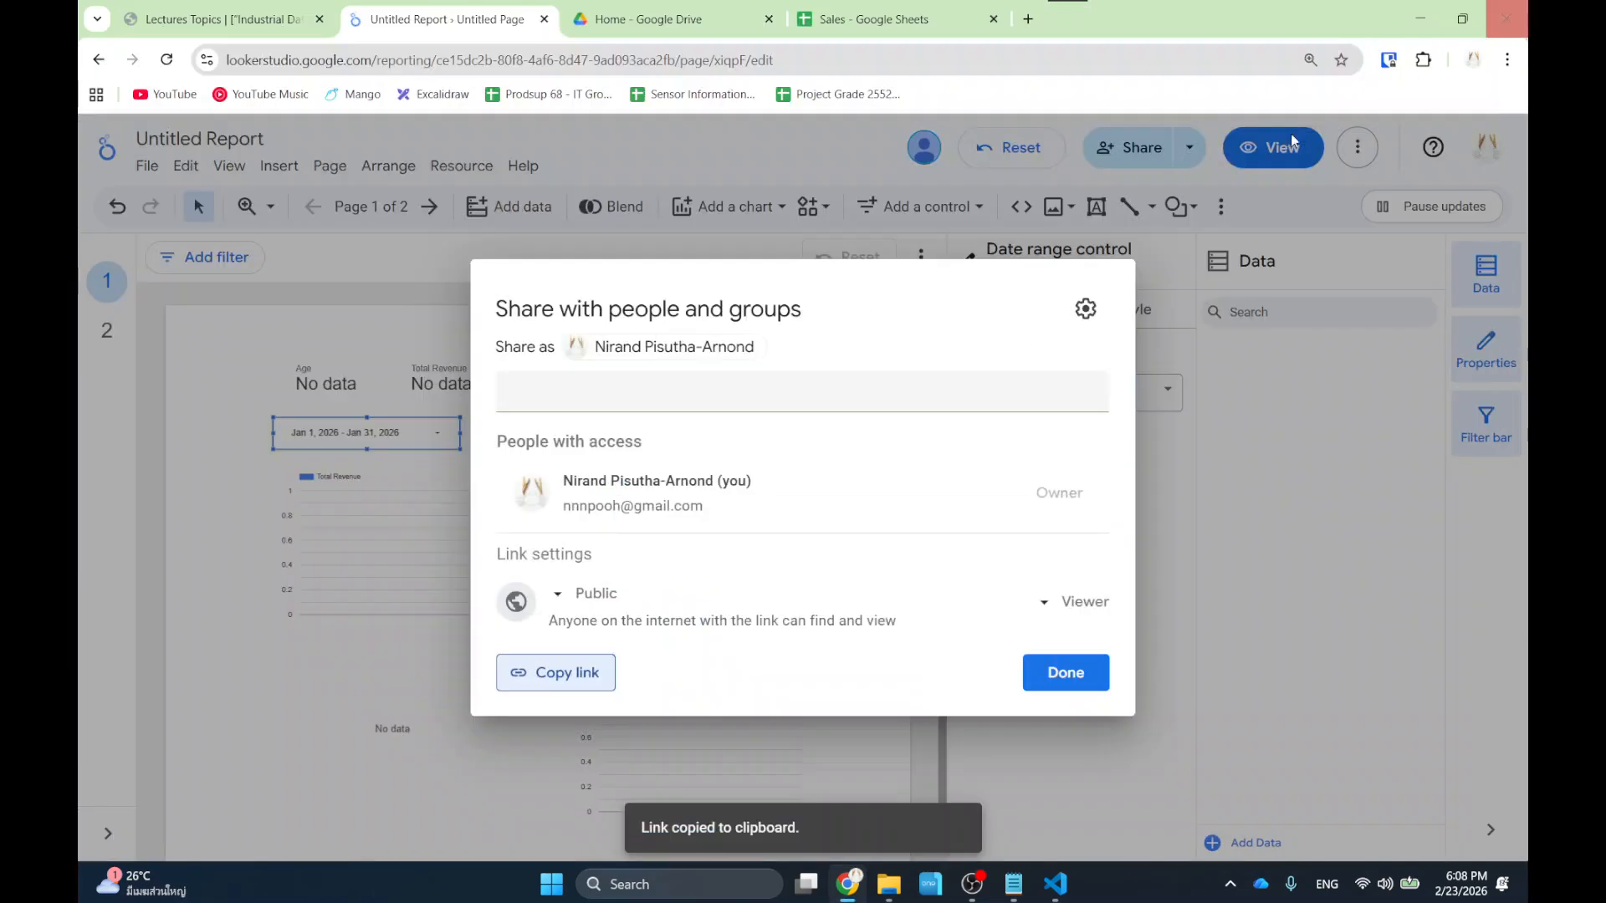
# In the Sales spreadsheet, start a file import and upload the sales_customers workbook from the looker_studio folder.
pyautogui.click(897, 12)
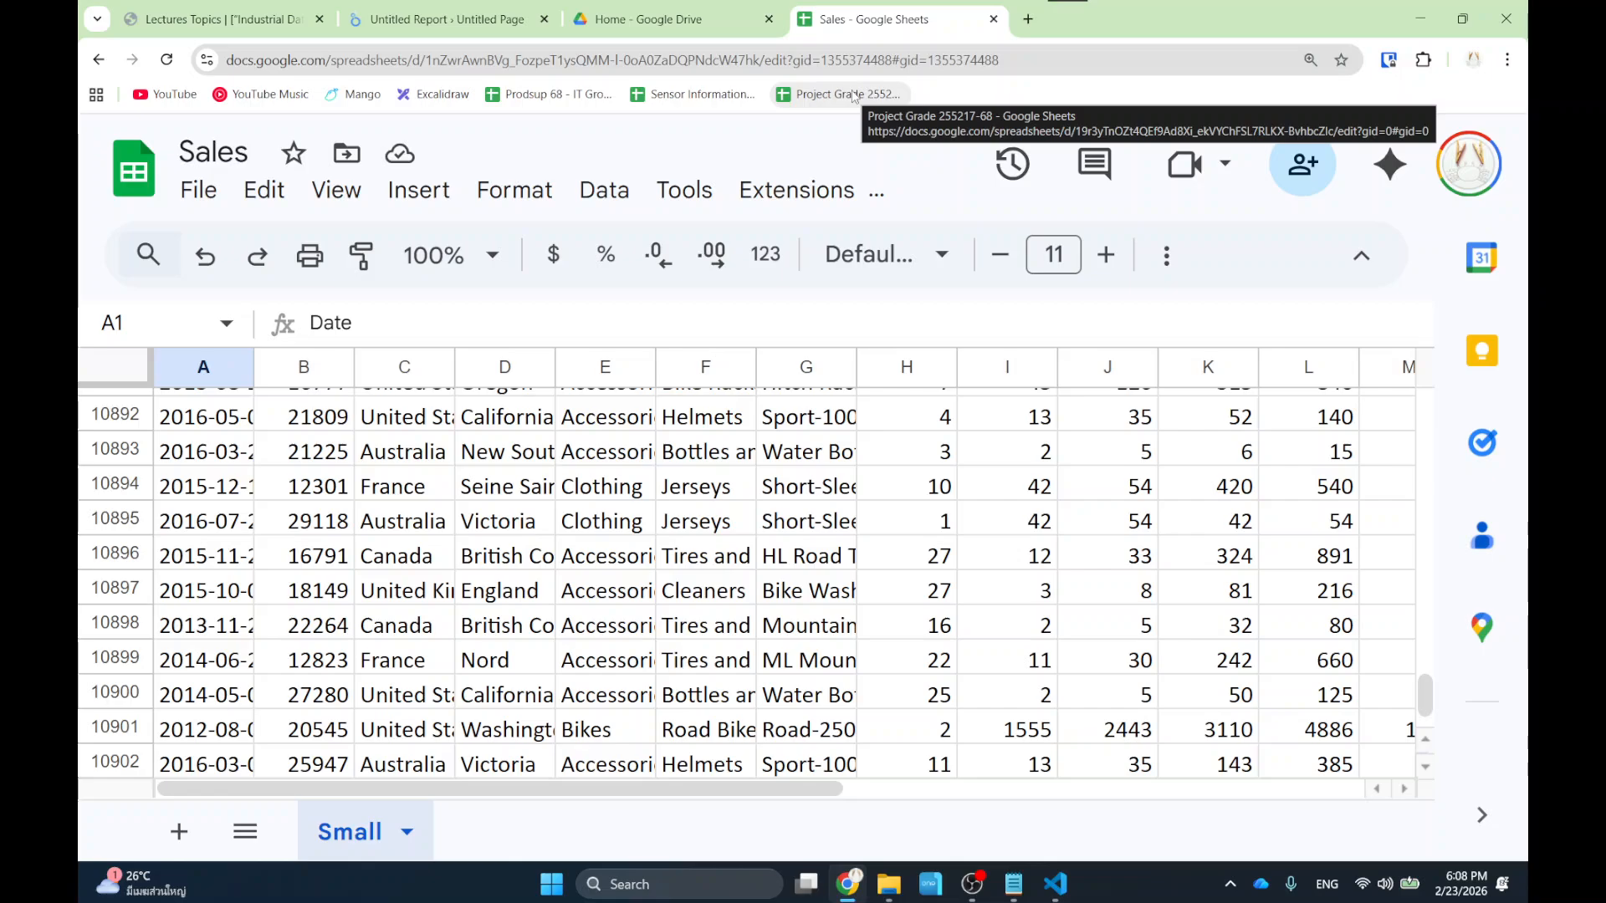
pyautogui.click(198, 190)
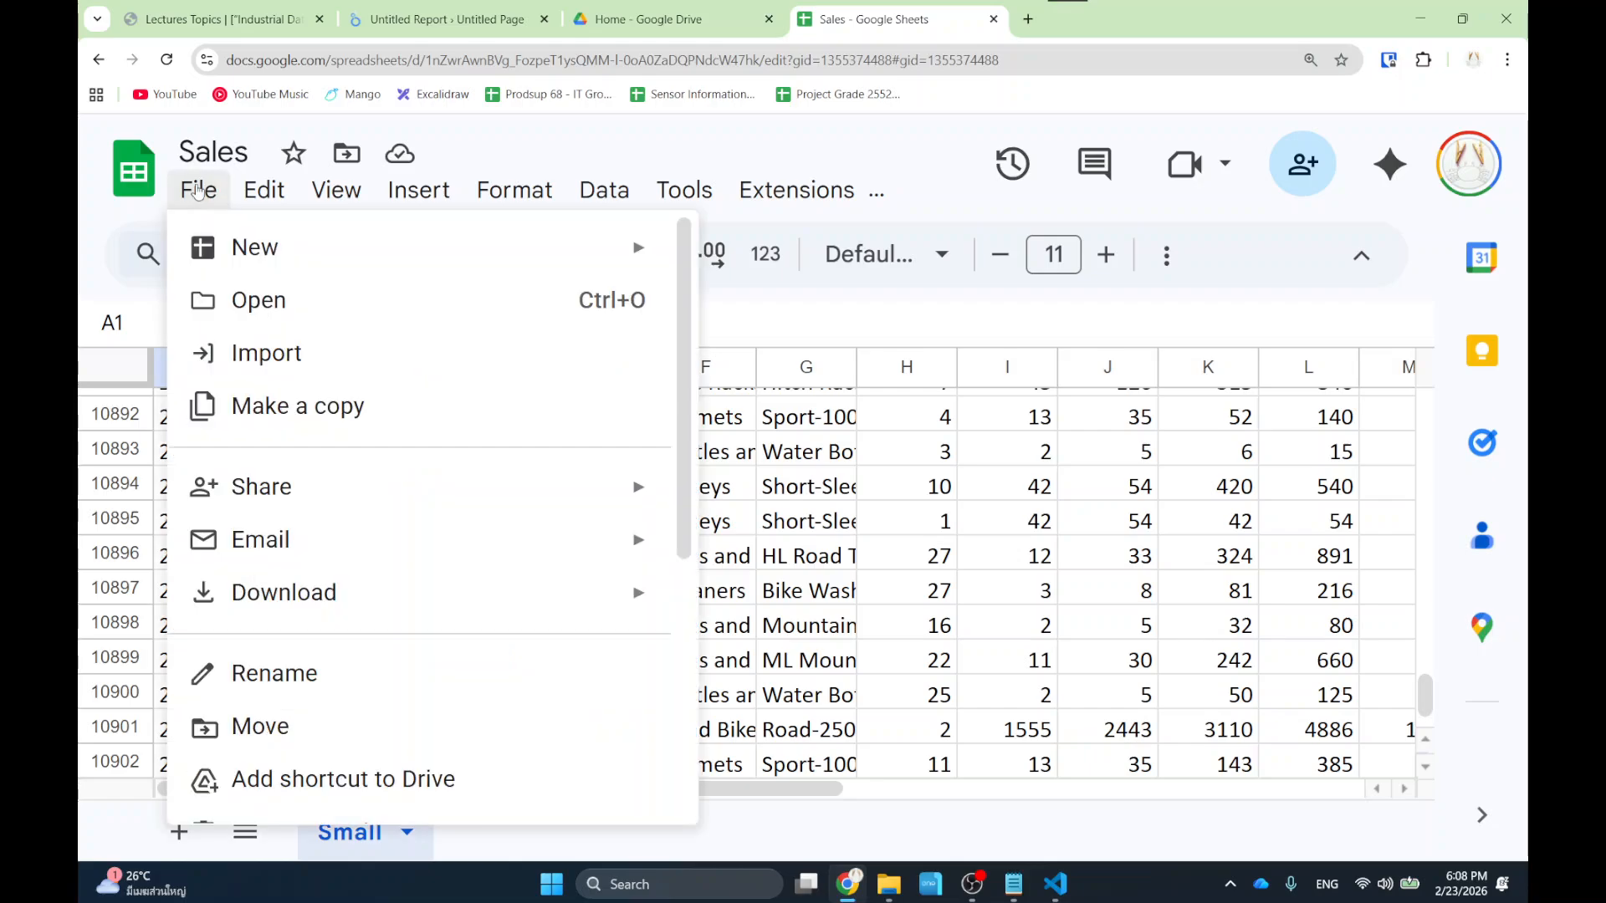
pyautogui.click(254, 350)
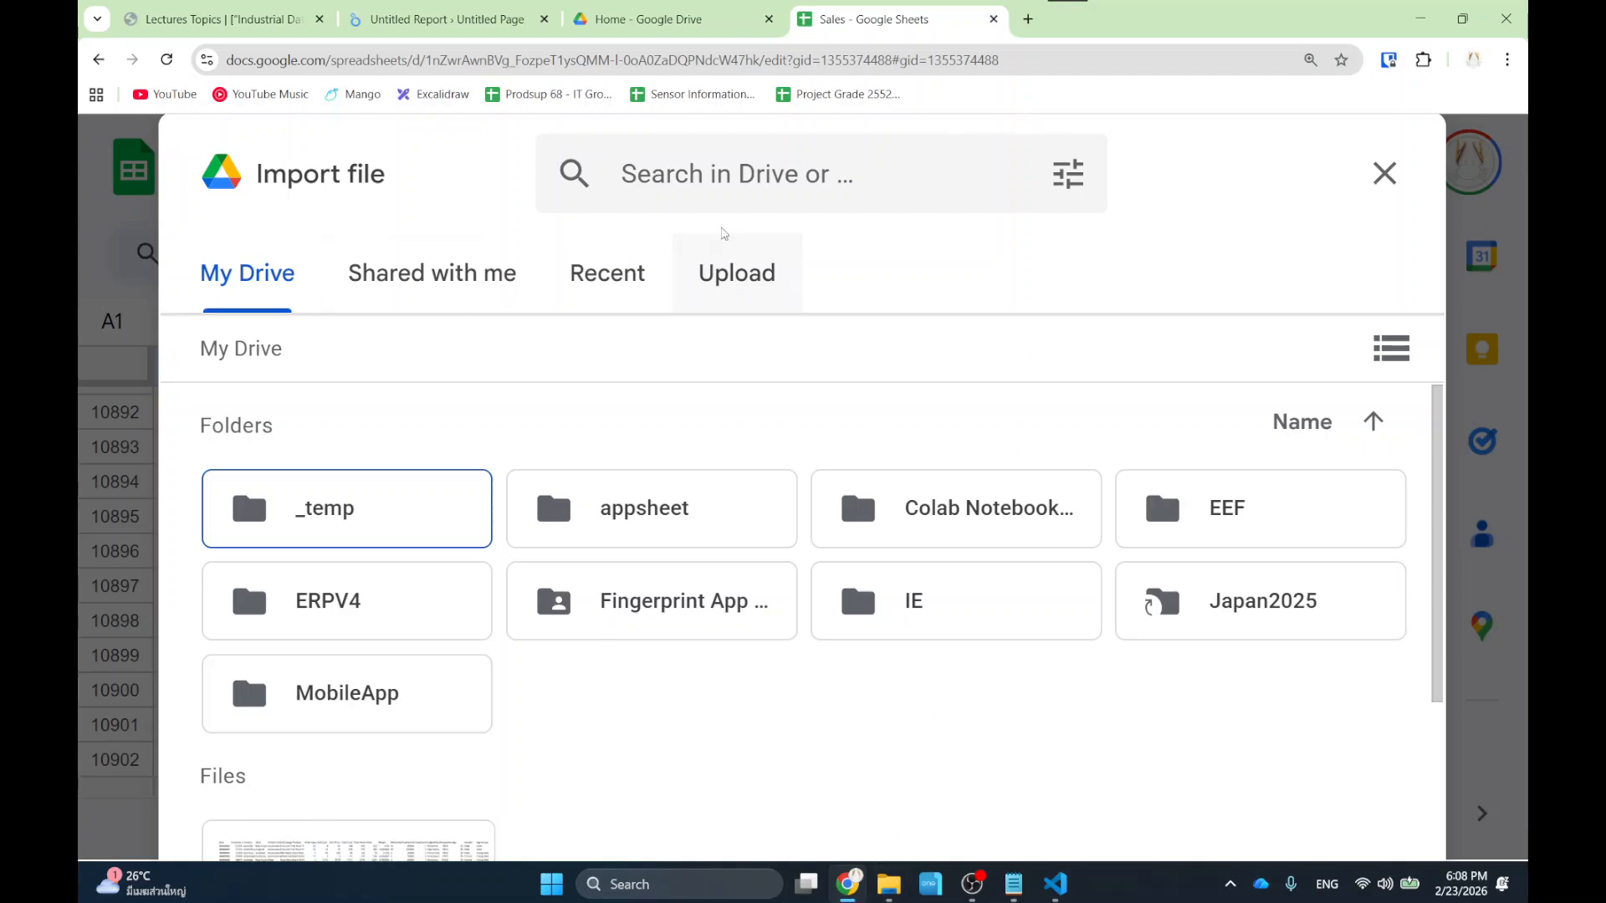
pyautogui.click(723, 247)
pyautogui.click(887, 885)
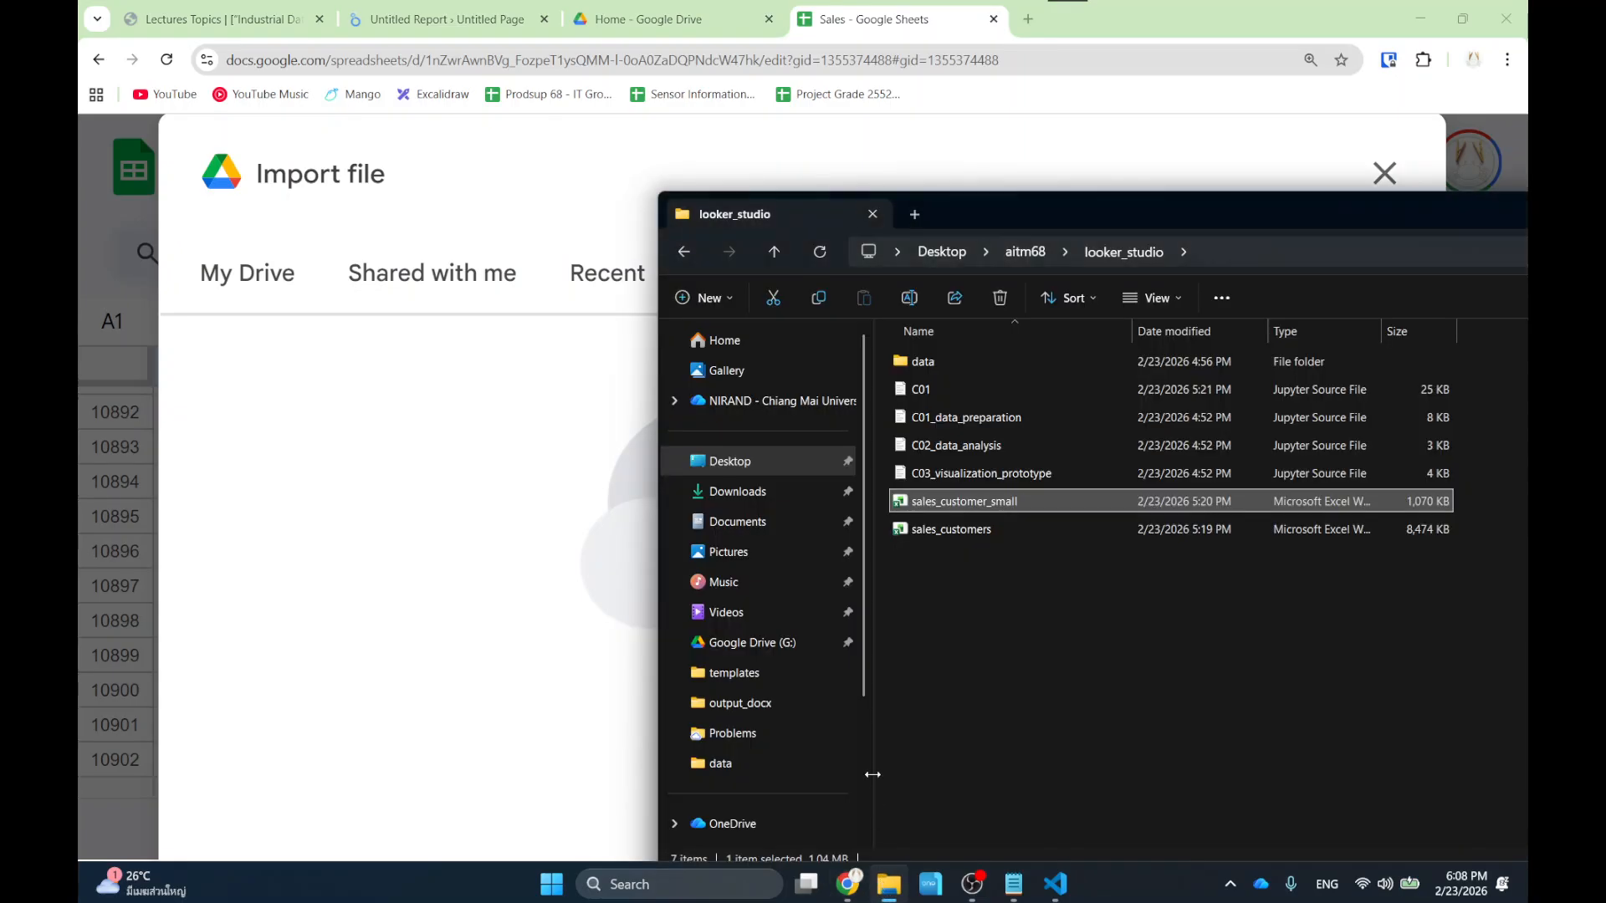
pyautogui.click(964, 532)
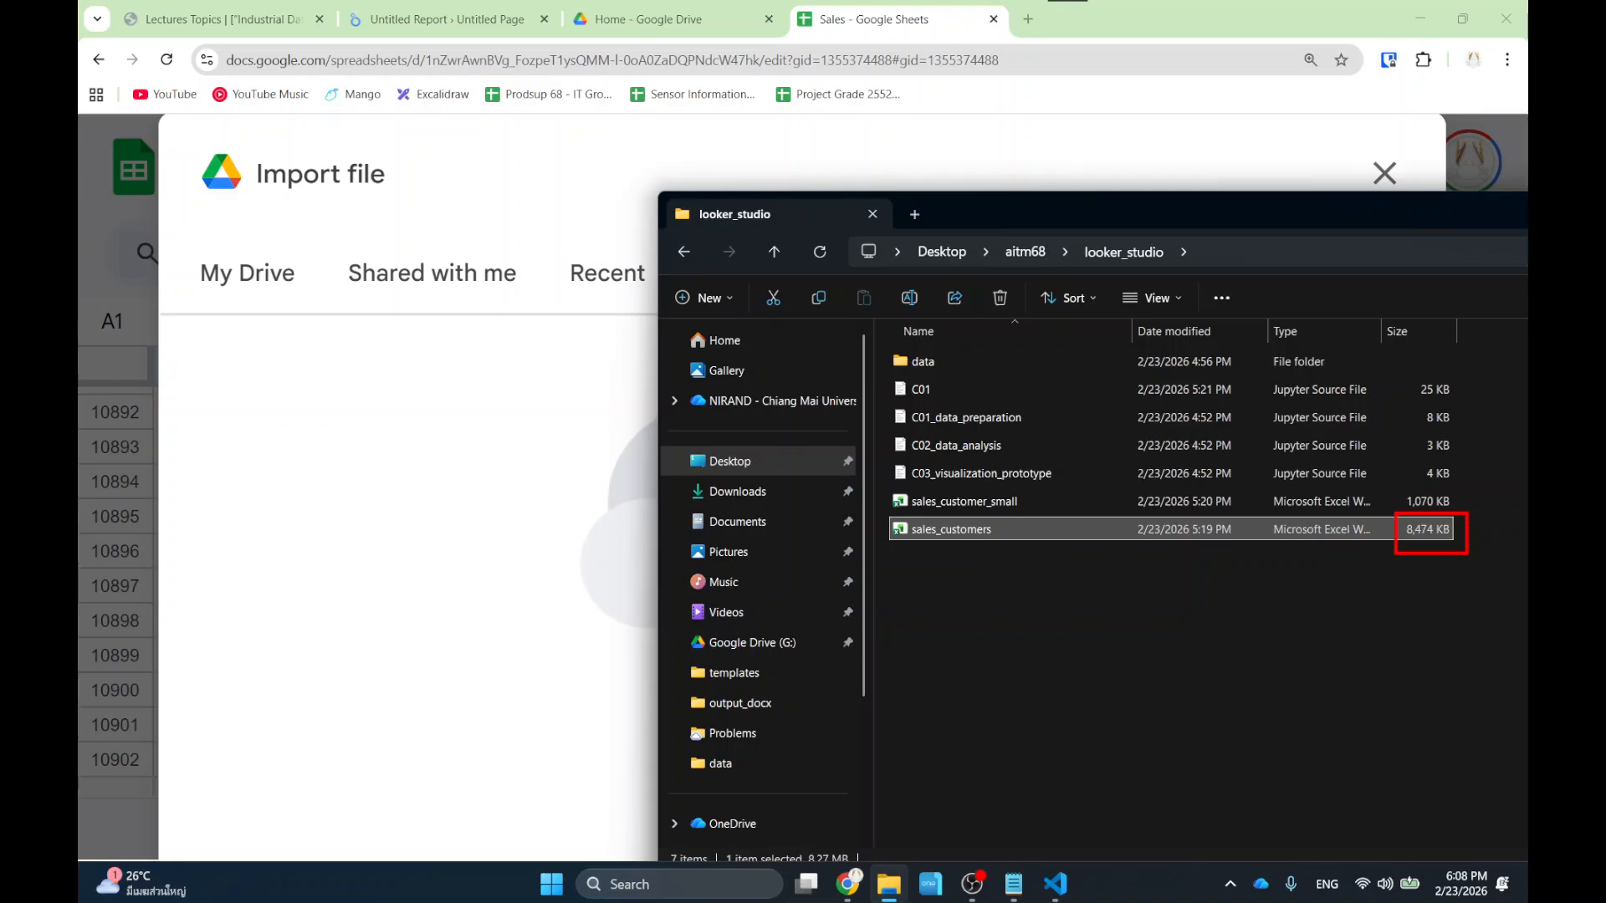
pyautogui.moveTo(1042, 529)
pyautogui.mouseDown()
pyautogui.moveTo(673, 527)
pyautogui.moveTo(581, 567)
pyautogui.mouseUp()
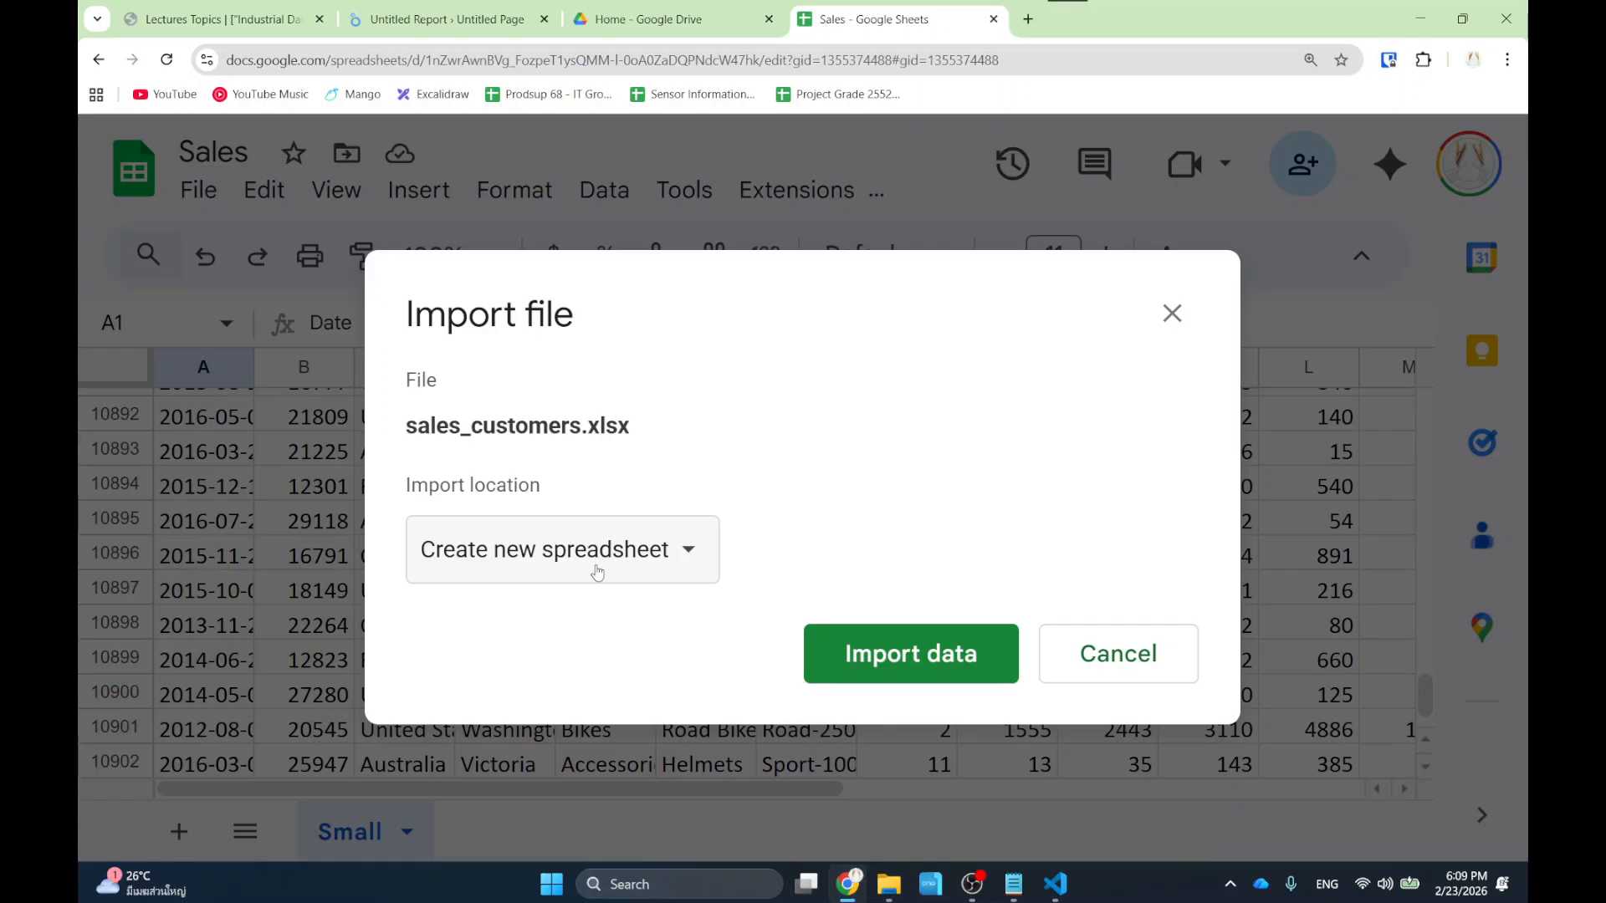
# Set the import location to Insert new sheet(s) and import the sales_customers.xlsx data.
pyautogui.click(597, 573)
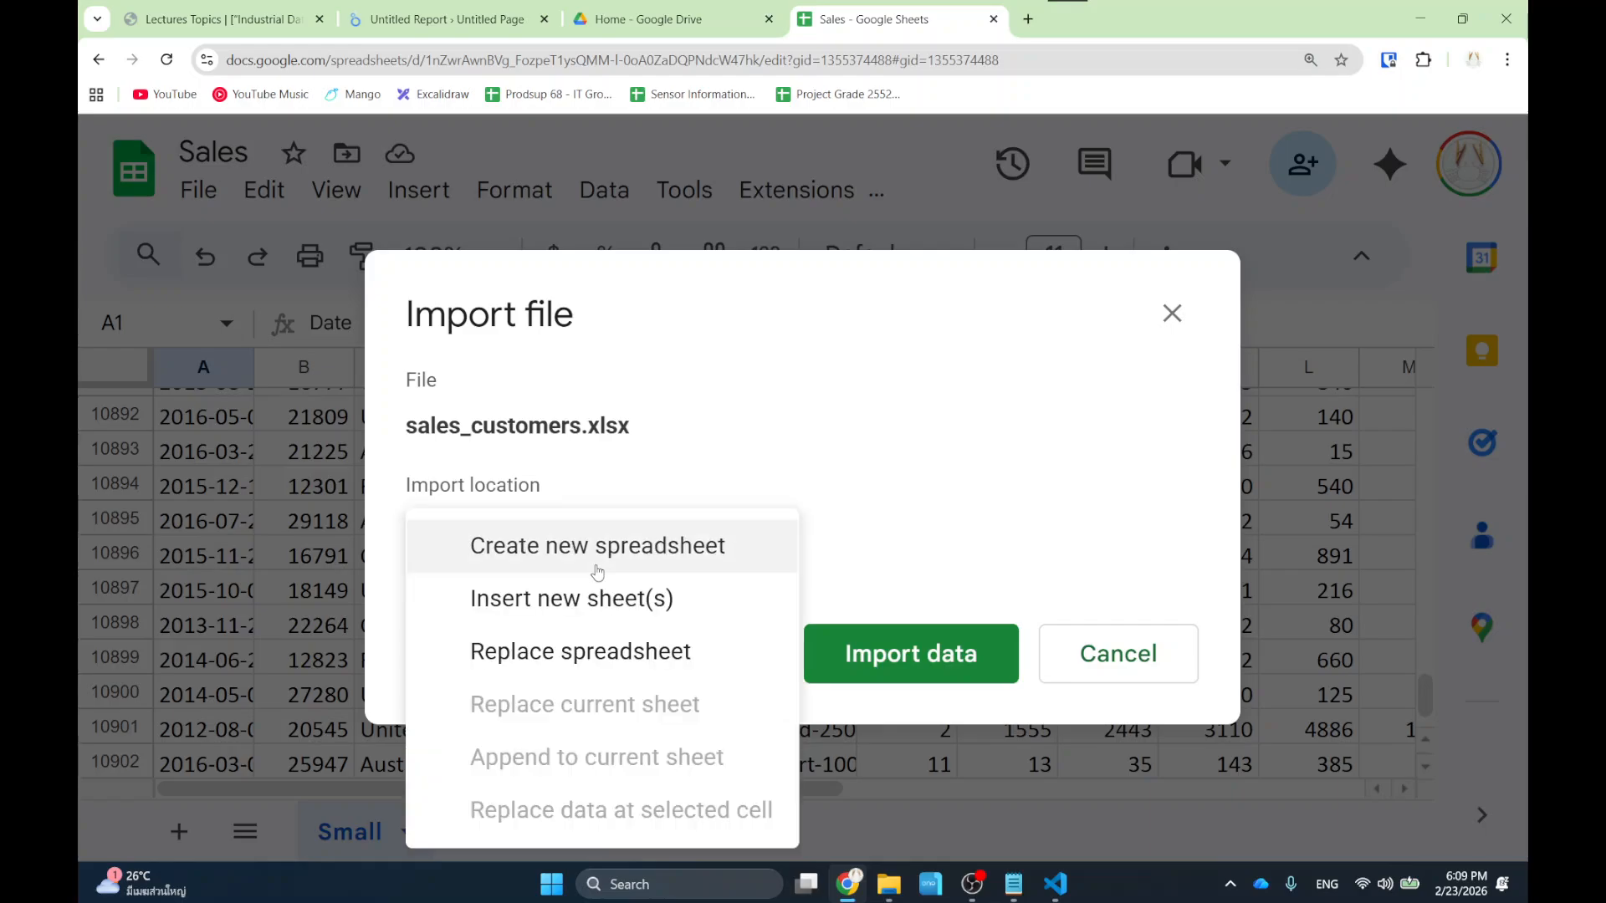
pyautogui.click(596, 611)
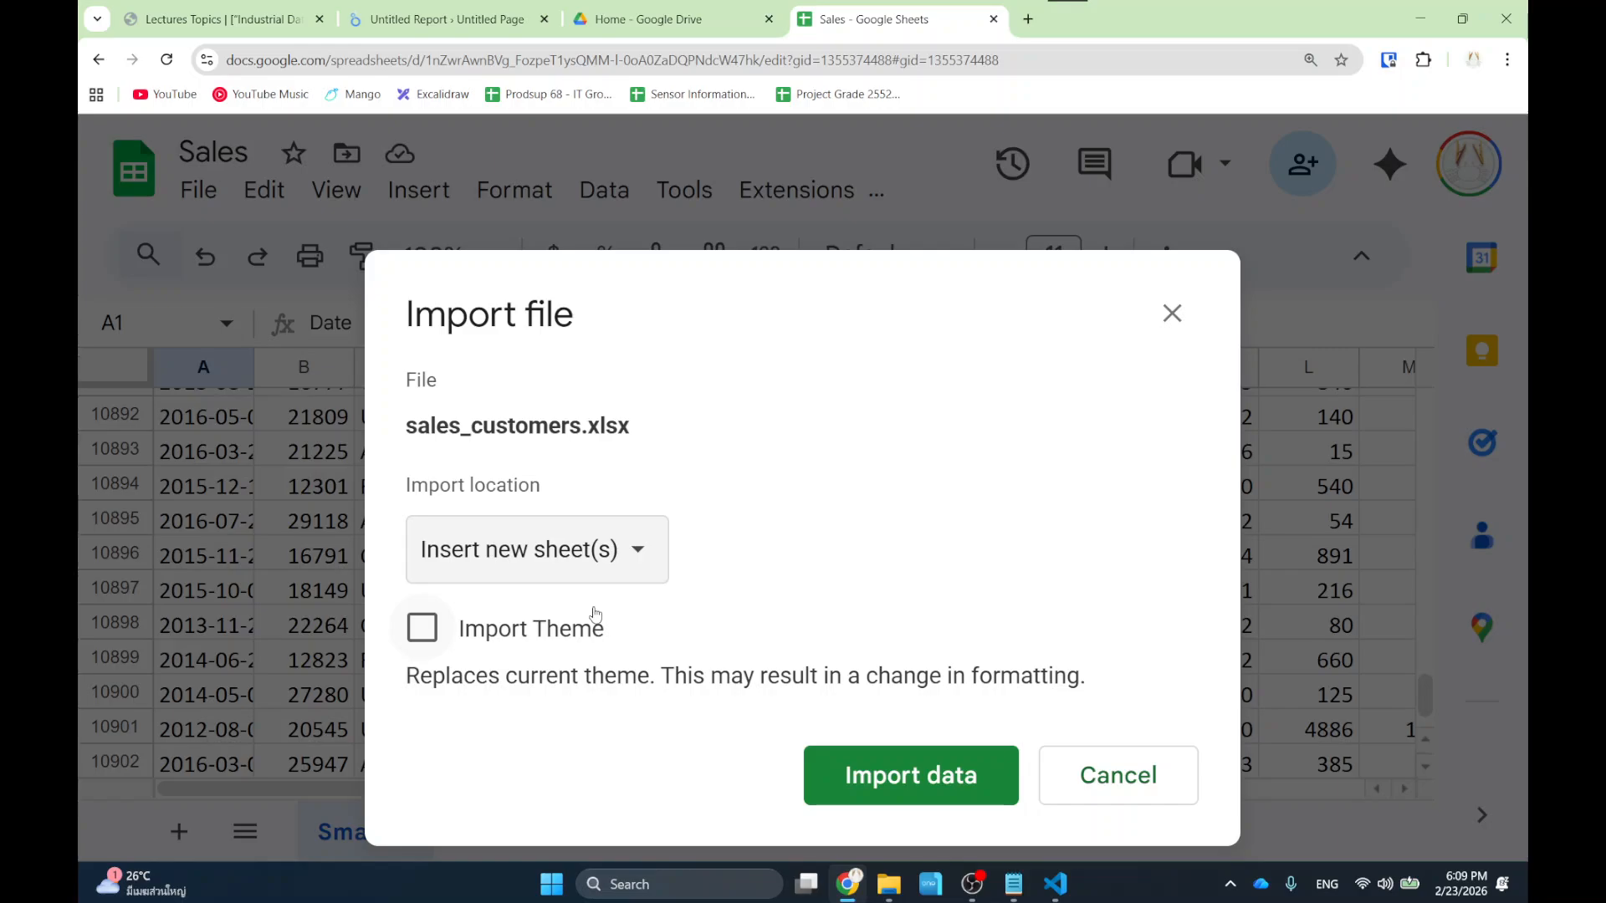
pyautogui.click(504, 550)
pyautogui.click(521, 611)
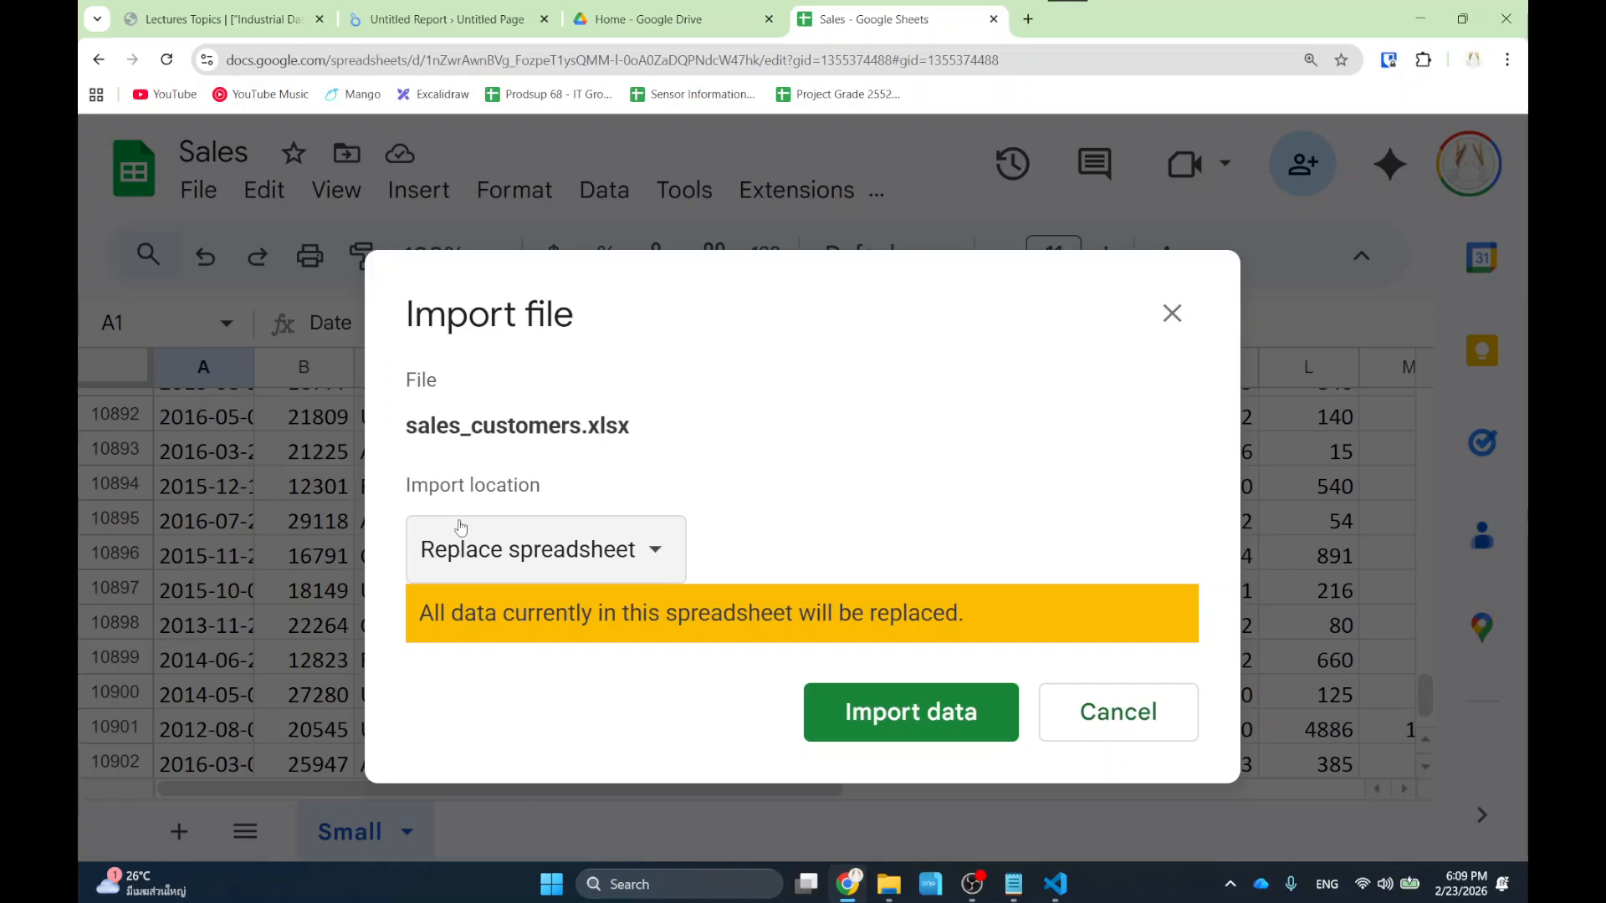
pyautogui.click(522, 561)
pyautogui.click(540, 501)
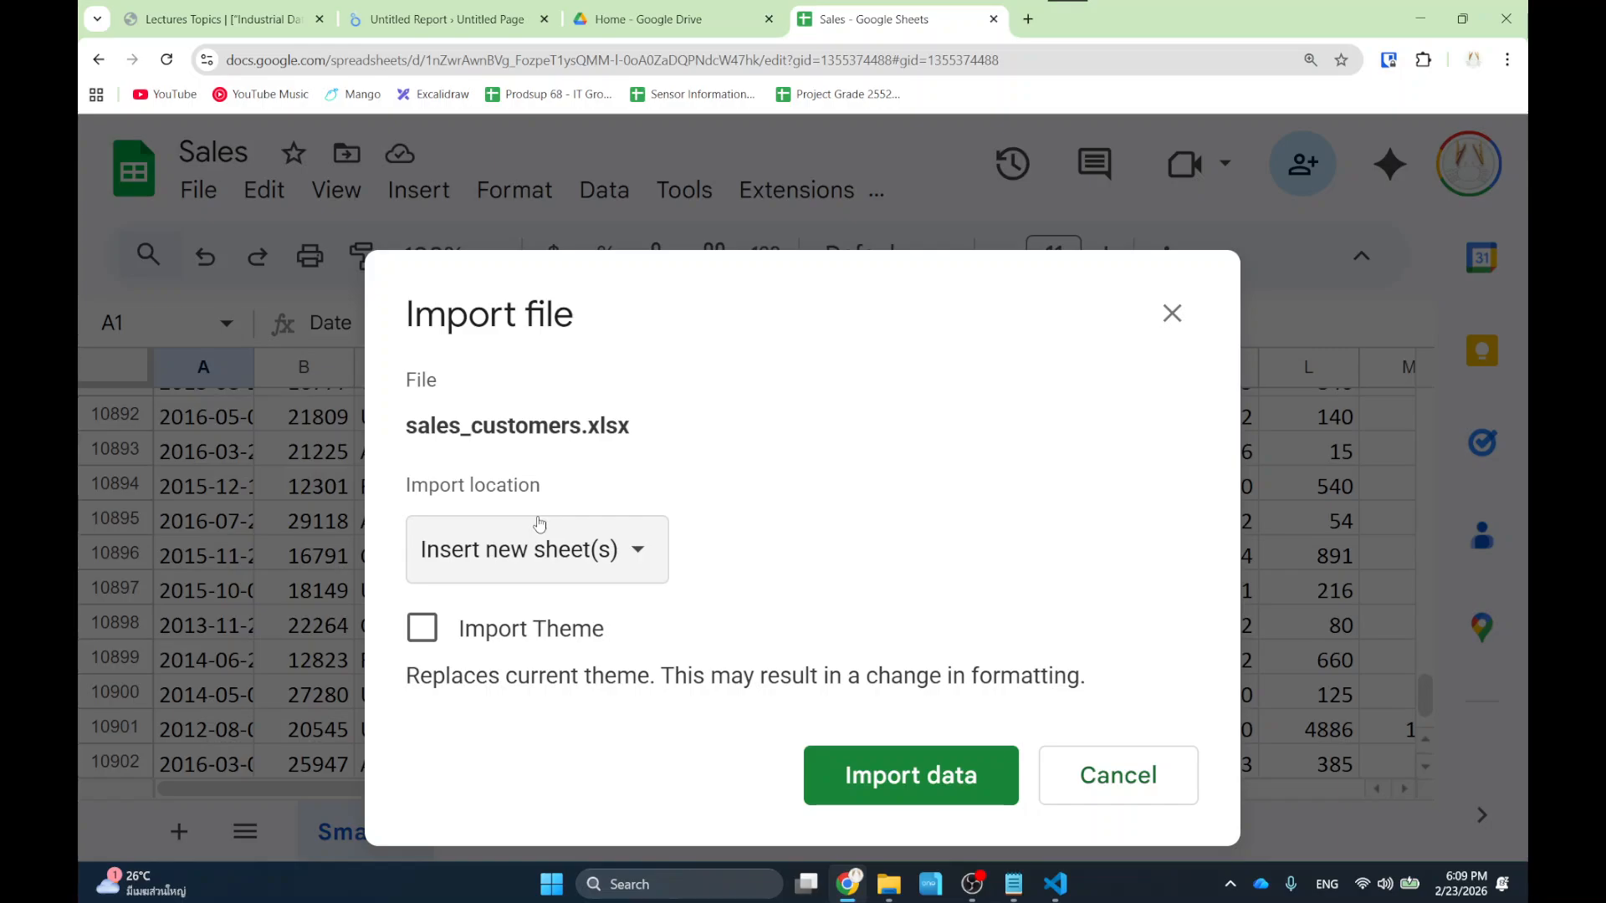
pyautogui.click(879, 780)
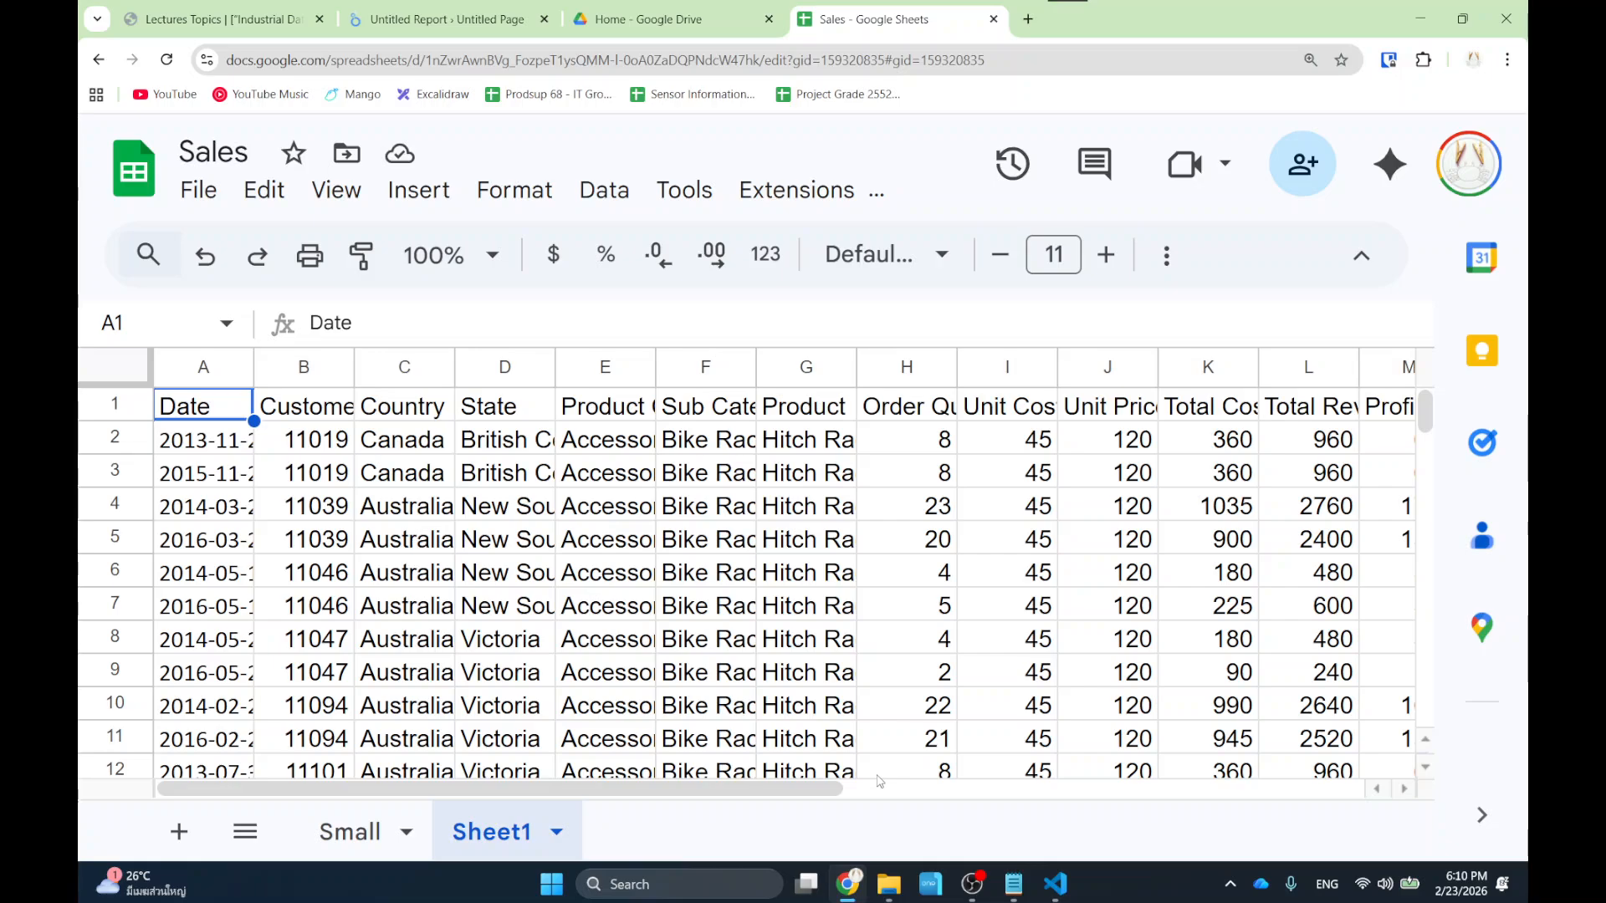
# Rename the newly imported sheet as Large.
pyautogui.doubleClick(508, 836)
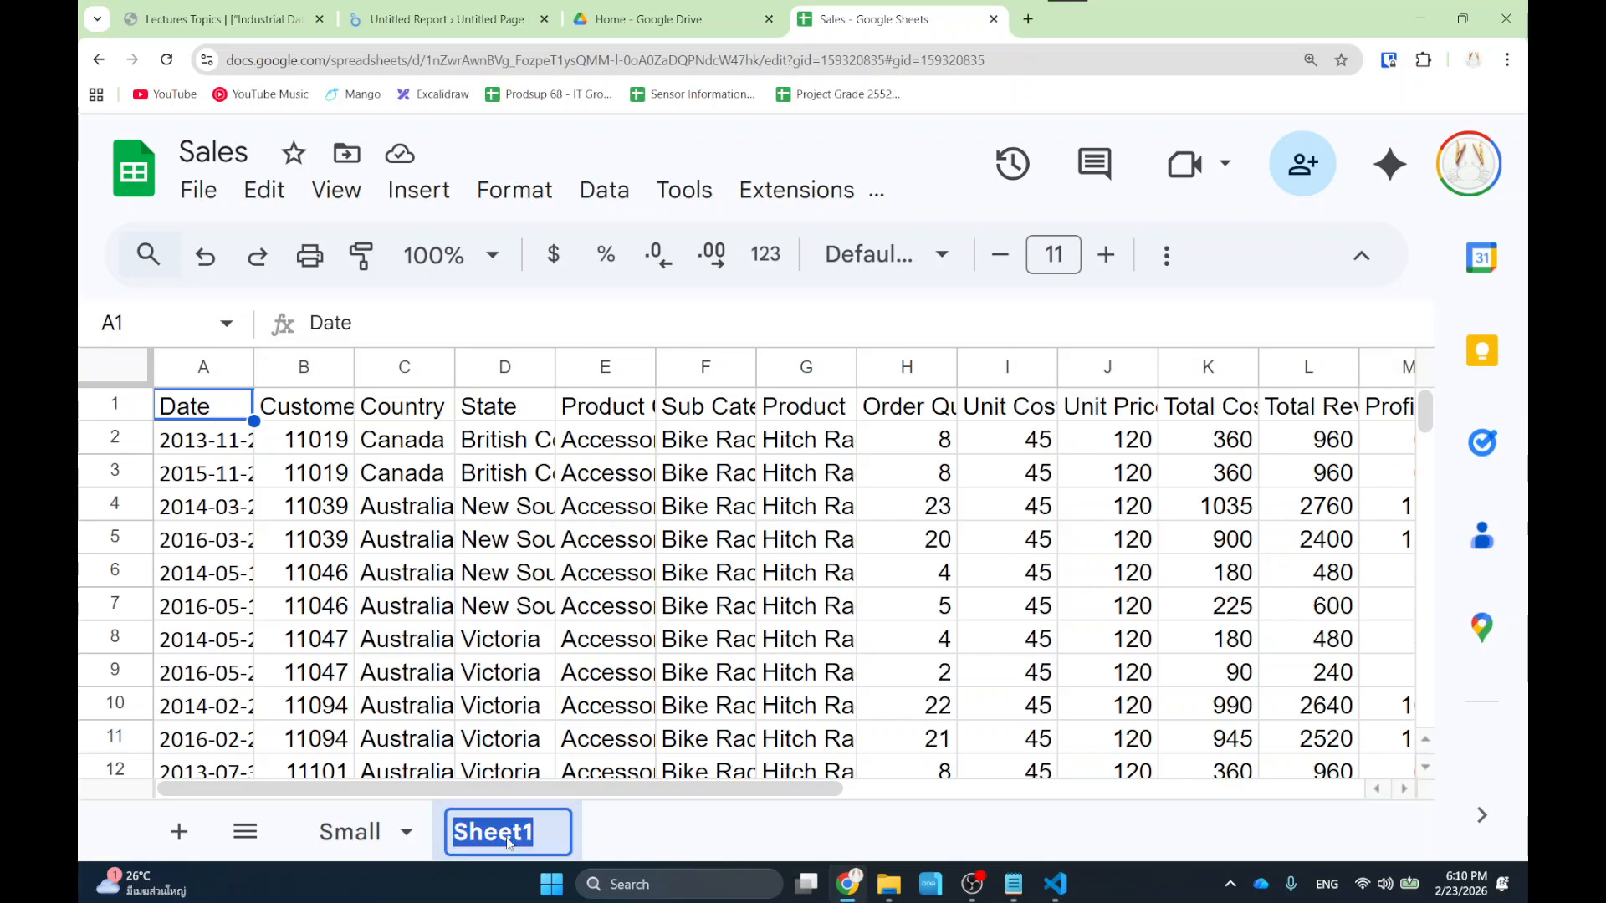
pyautogui.write('Large')
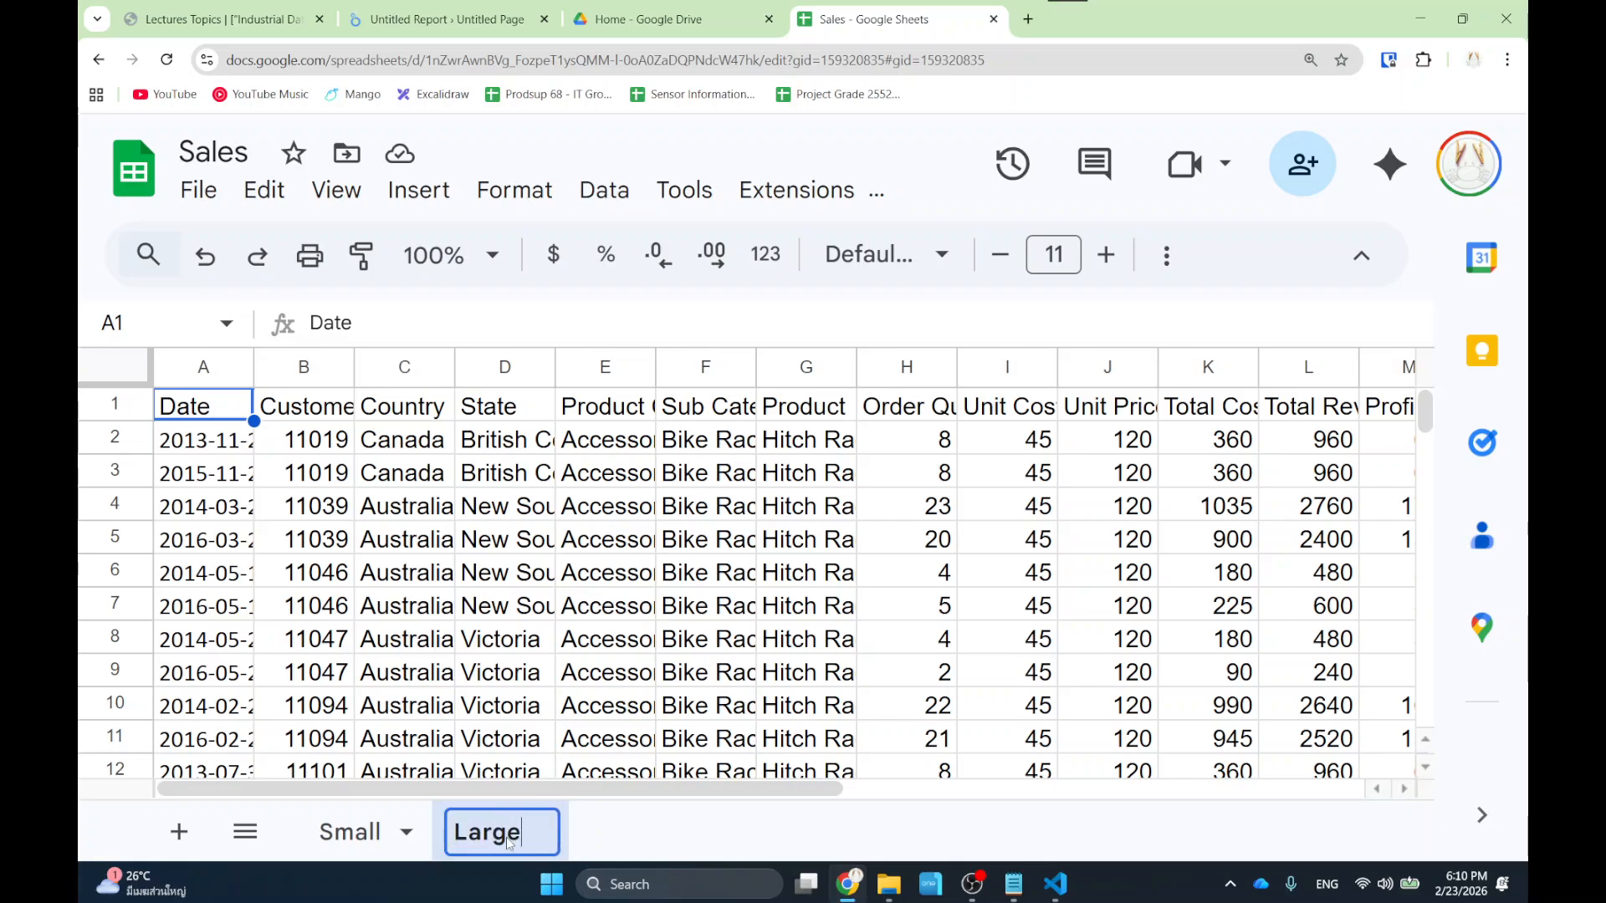
pyautogui.press('Return')
pyautogui.click(542, 703)
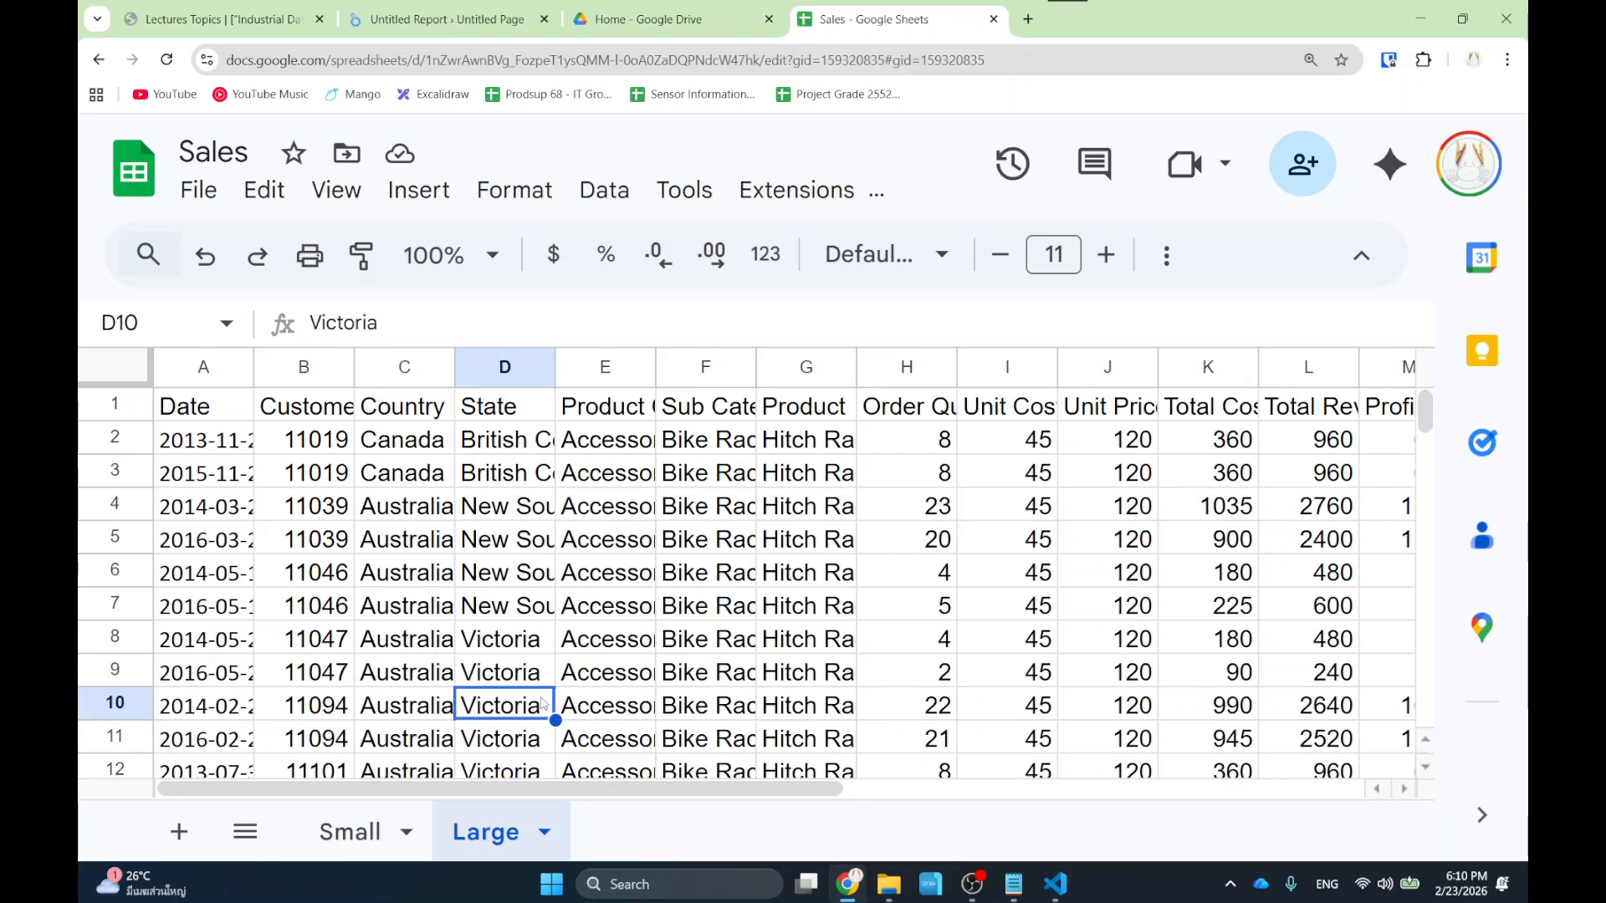
# Return to the Looker Studio report, close its sharing settings, and open the management of its added data sources.
pyautogui.click(490, 13)
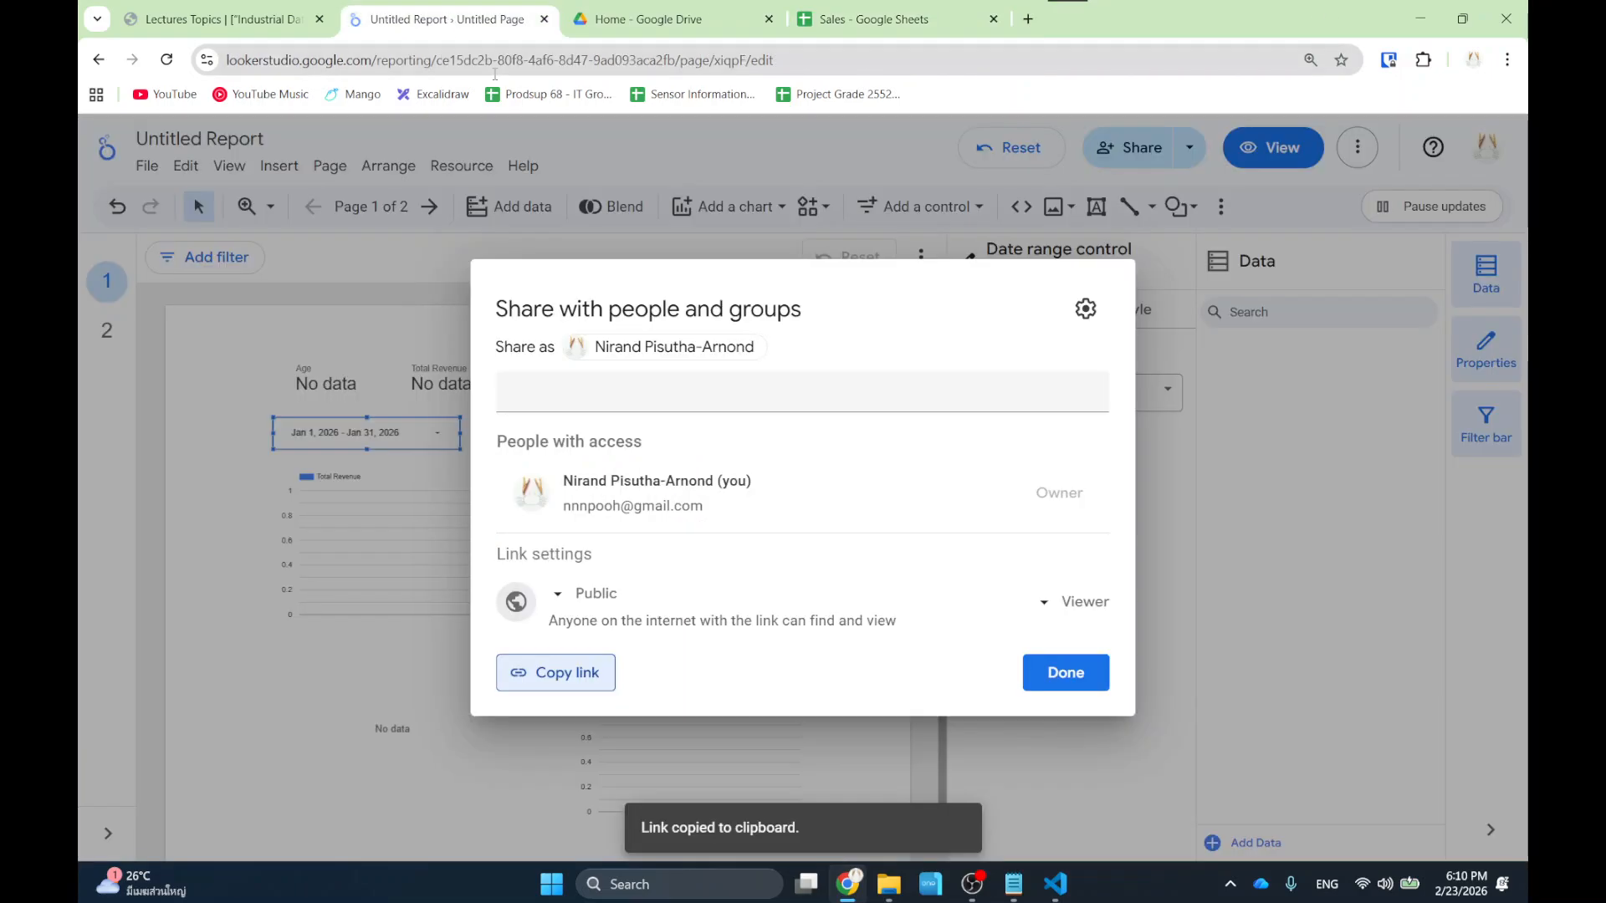
pyautogui.click(1066, 675)
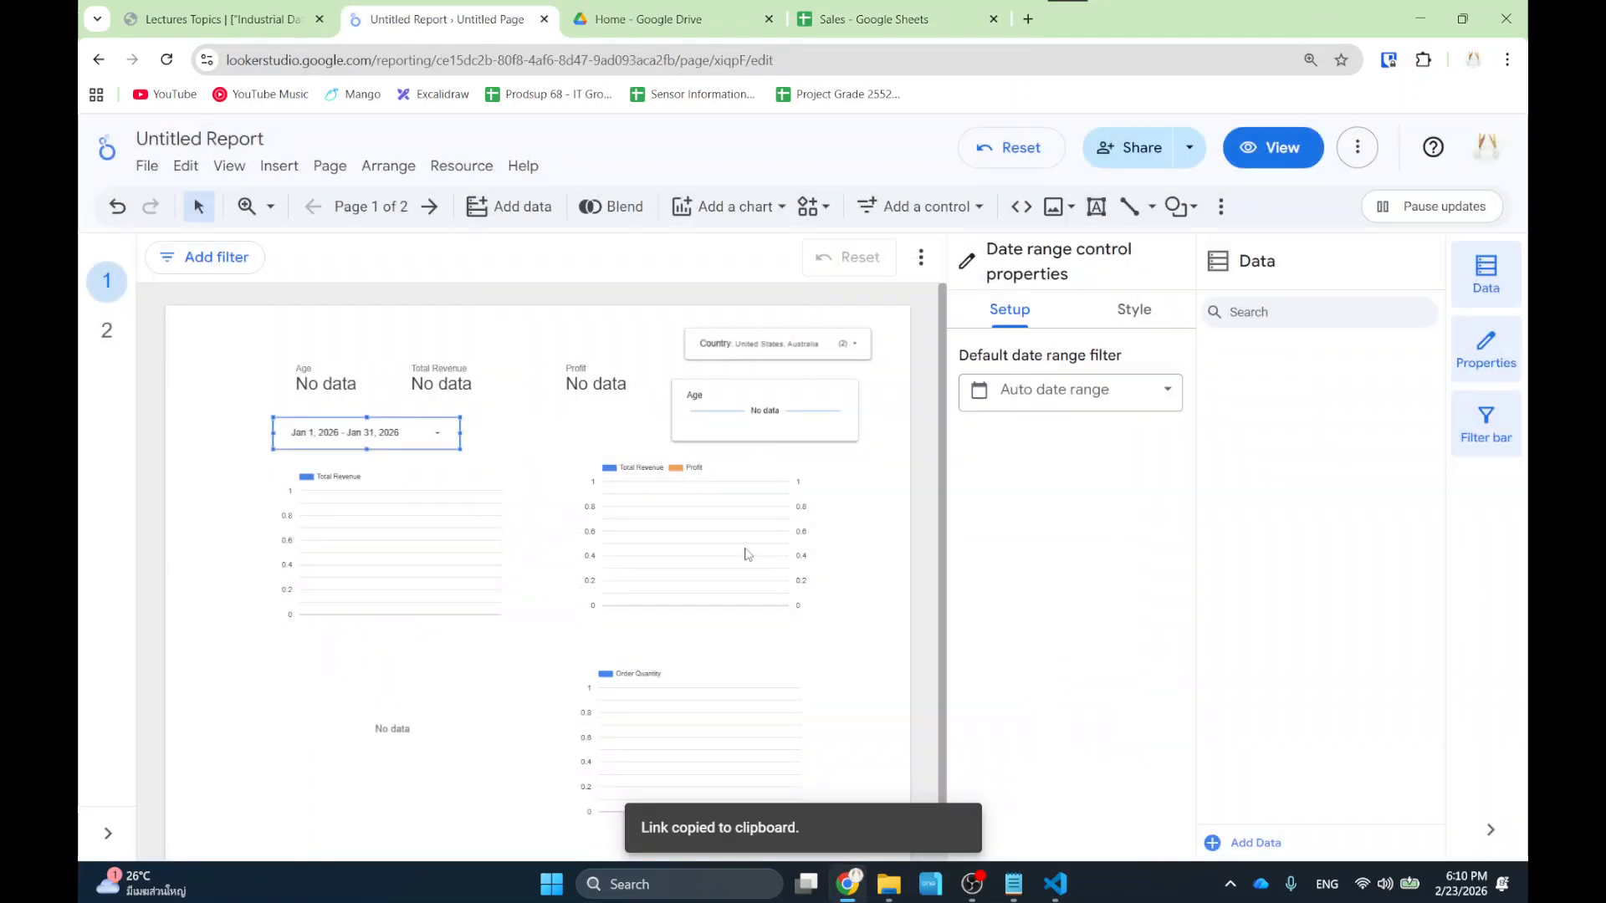
pyautogui.click(458, 170)
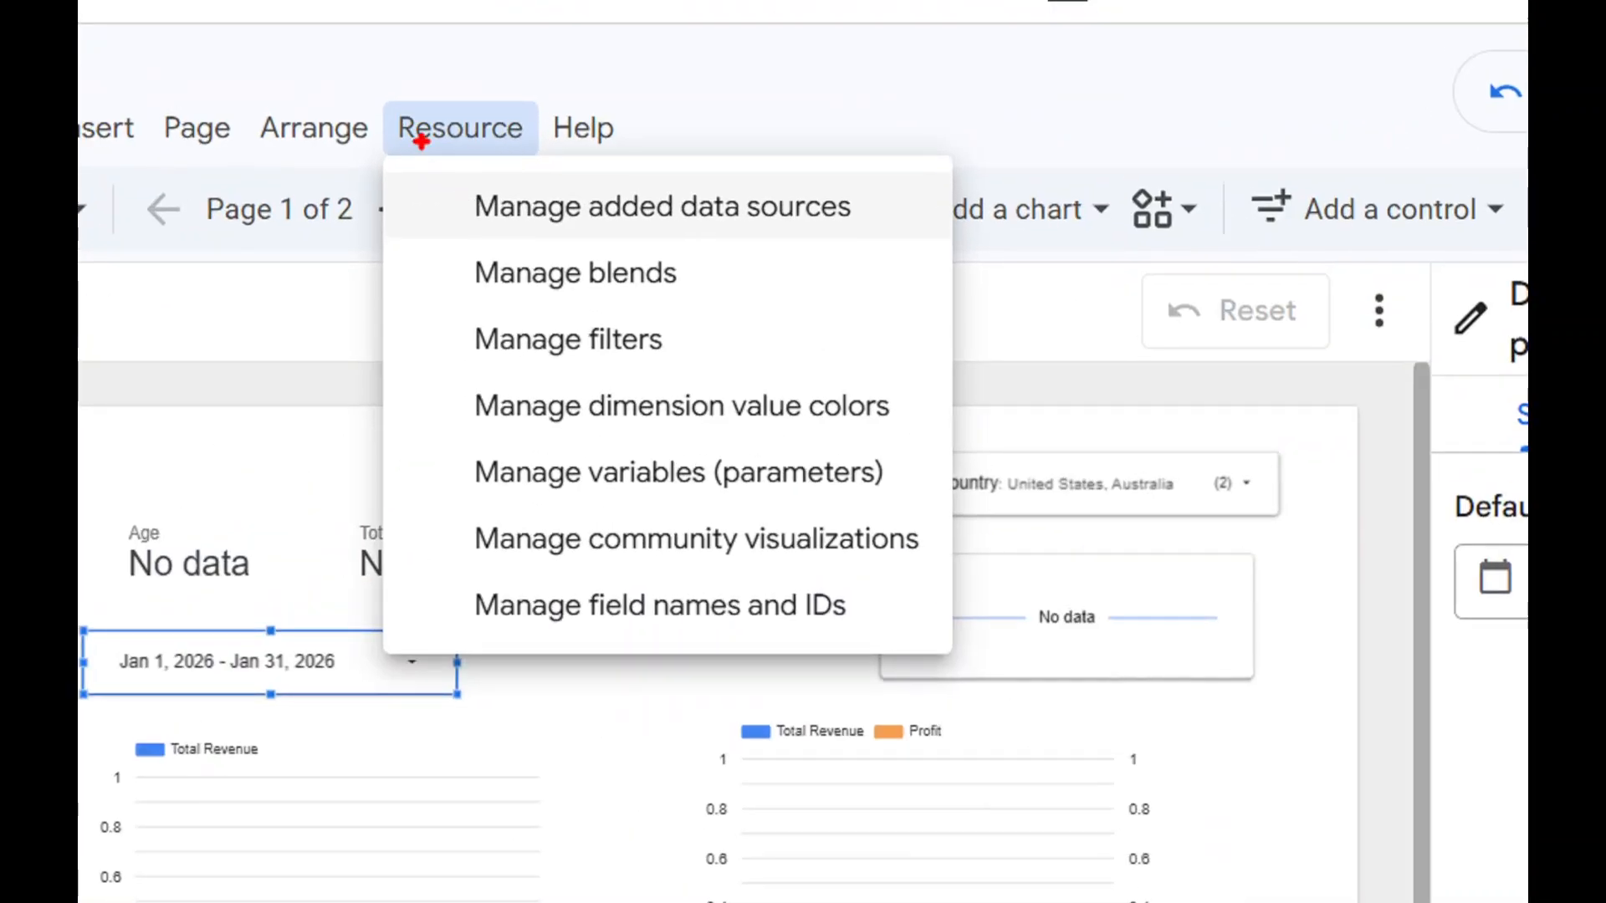
pyautogui.moveTo(441, 171)
pyautogui.mouseDown()
pyautogui.moveTo(706, 213)
pyautogui.moveTo(515, 179)
pyautogui.moveTo(710, 253)
pyautogui.moveTo(916, 234)
pyautogui.mouseUp()
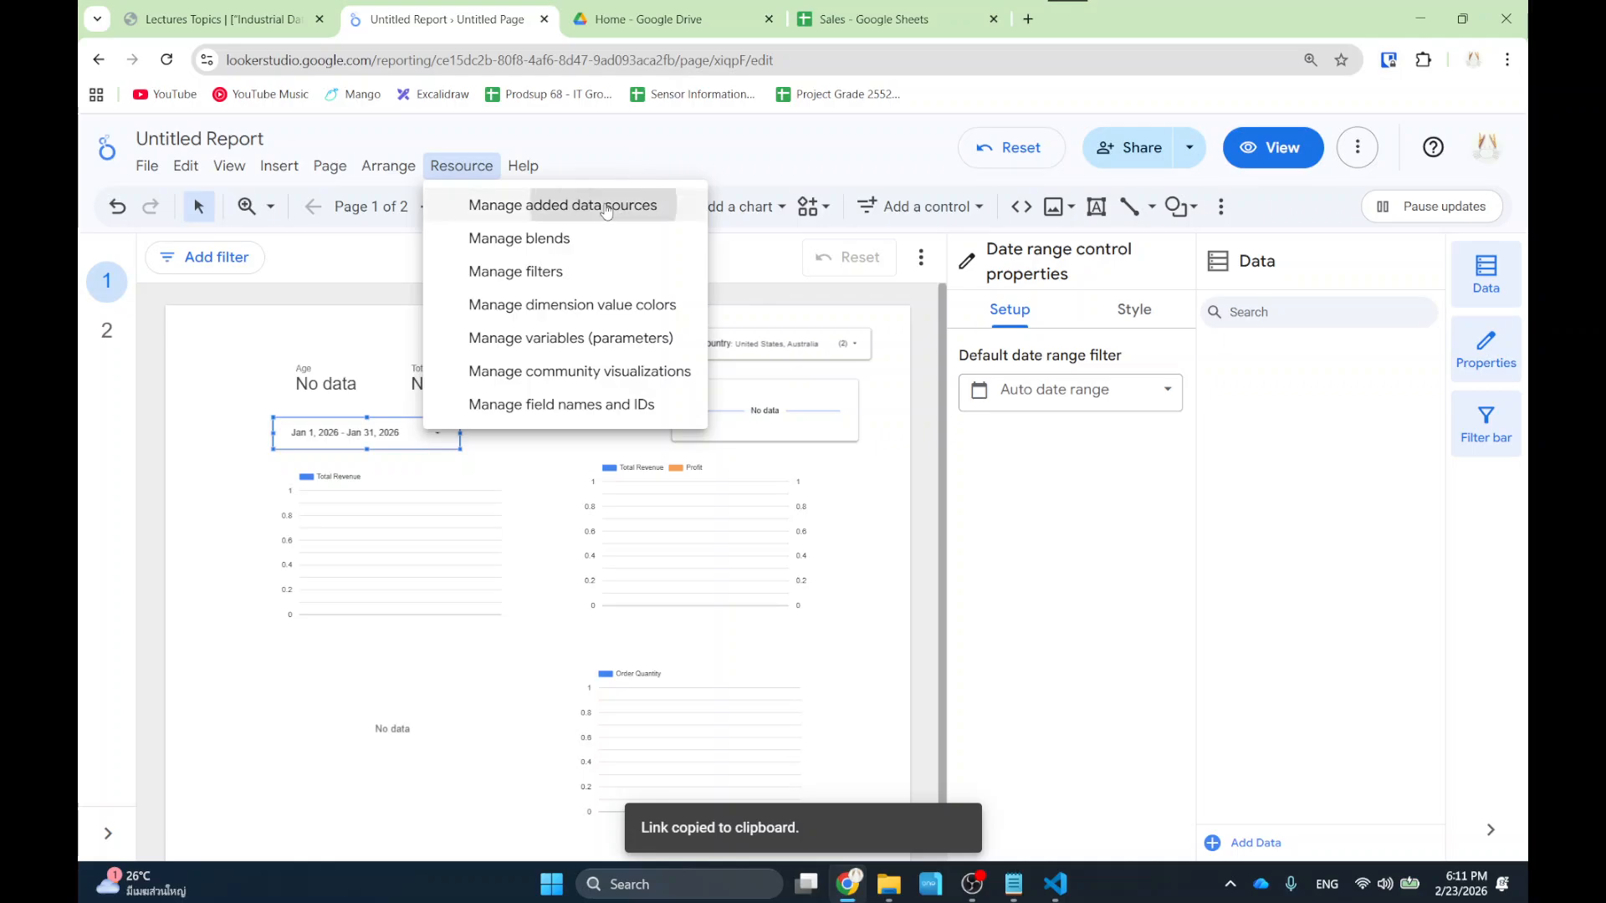
pyautogui.click(769, 214)
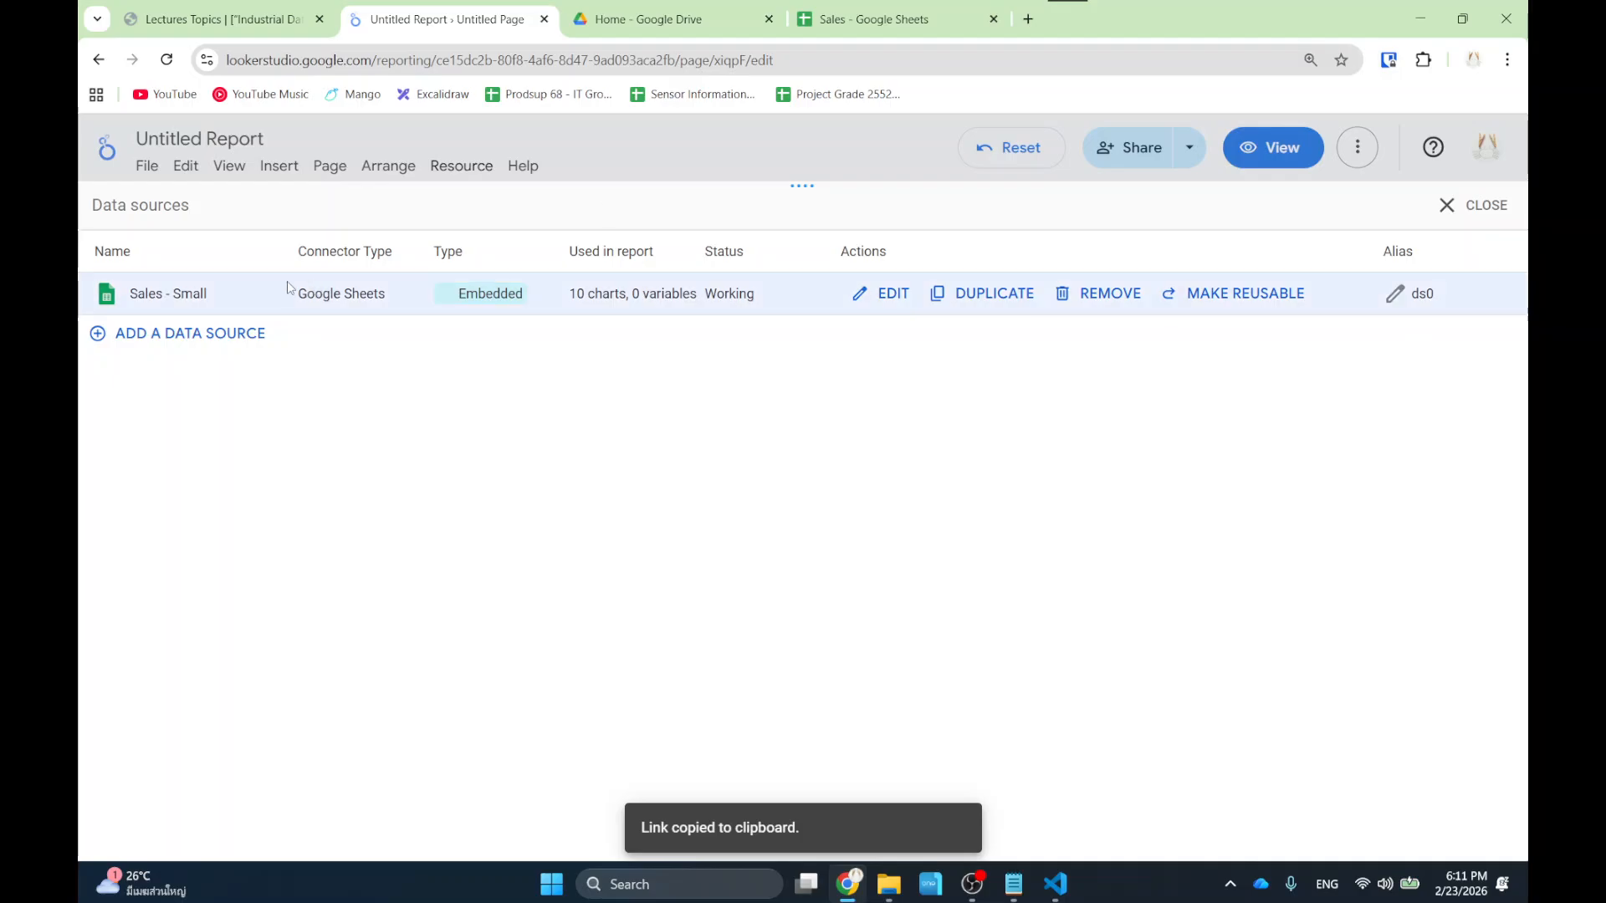
pyautogui.click(197, 351)
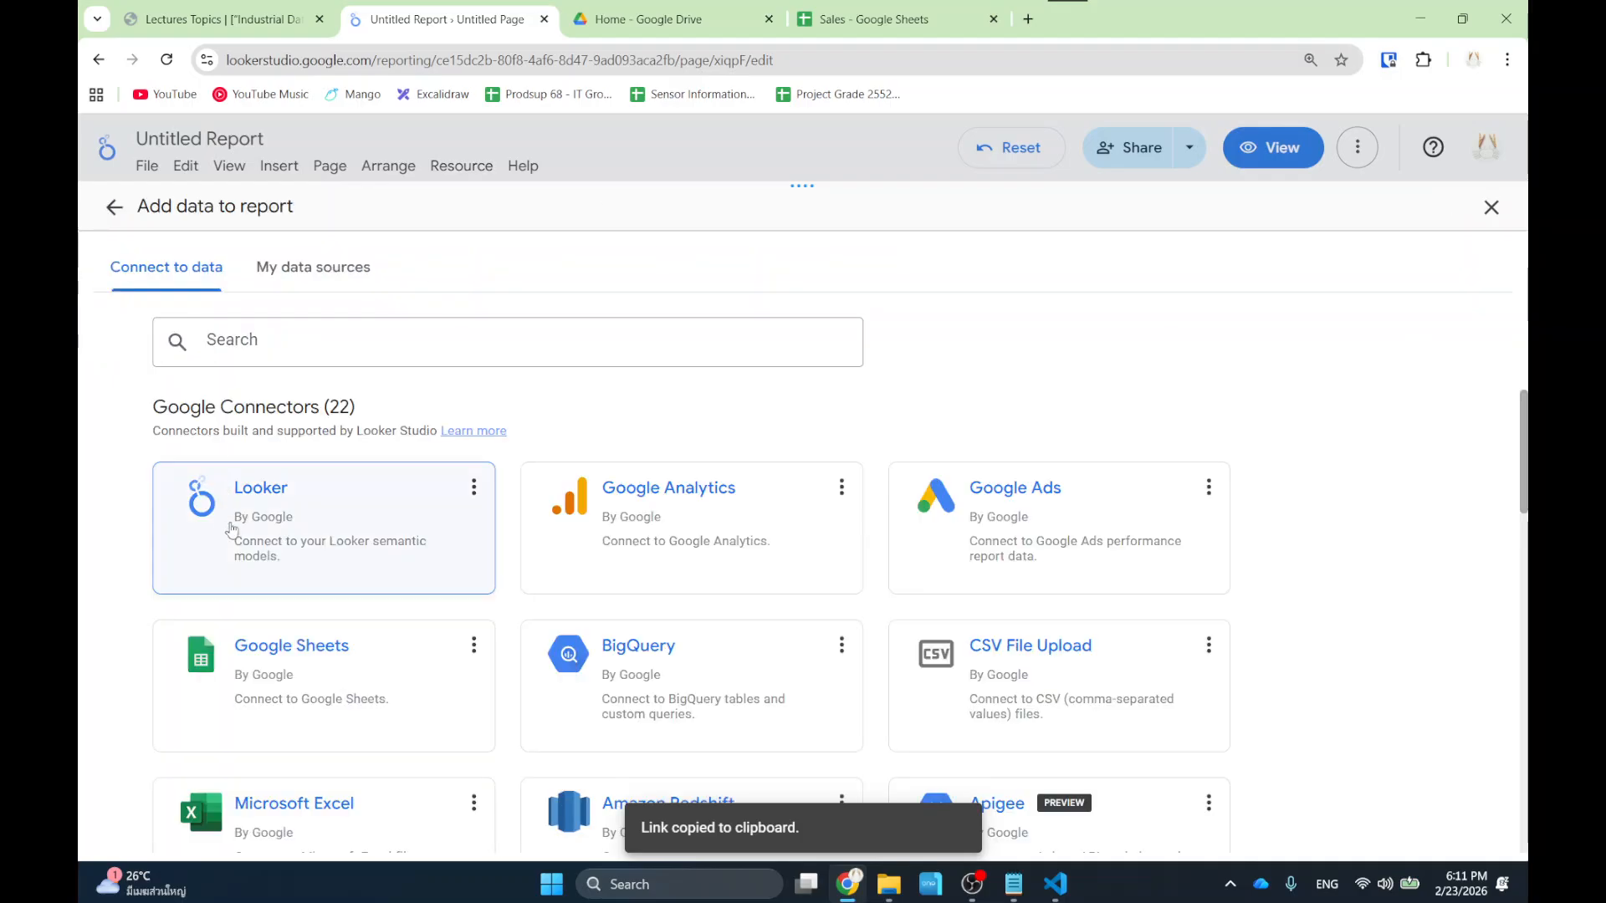
pyautogui.click(281, 668)
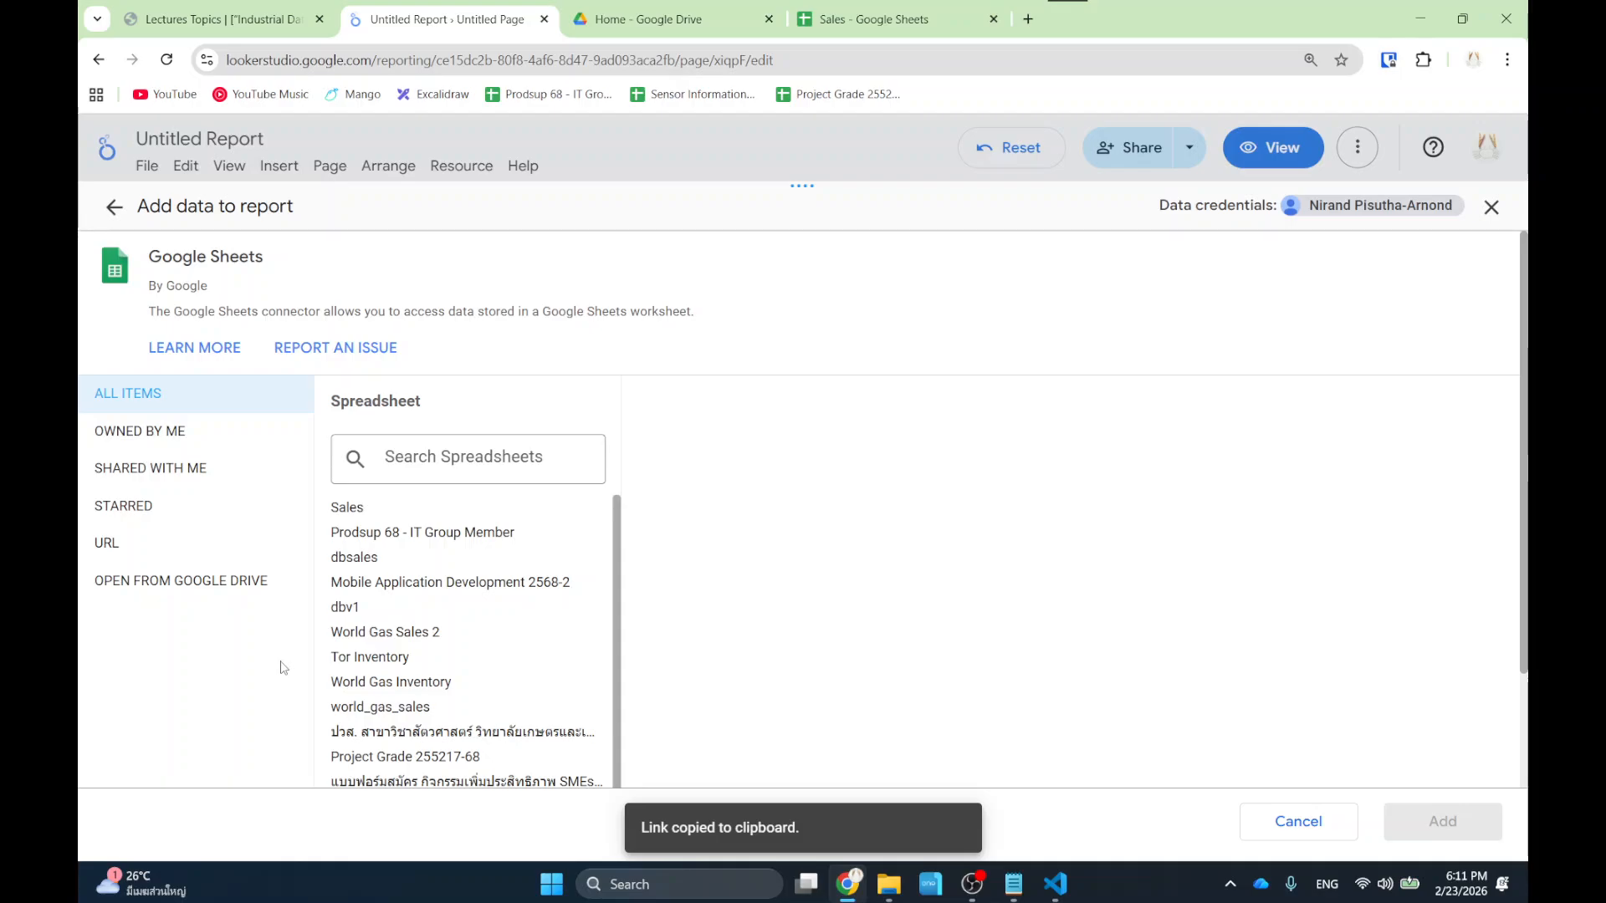
pyautogui.click(378, 510)
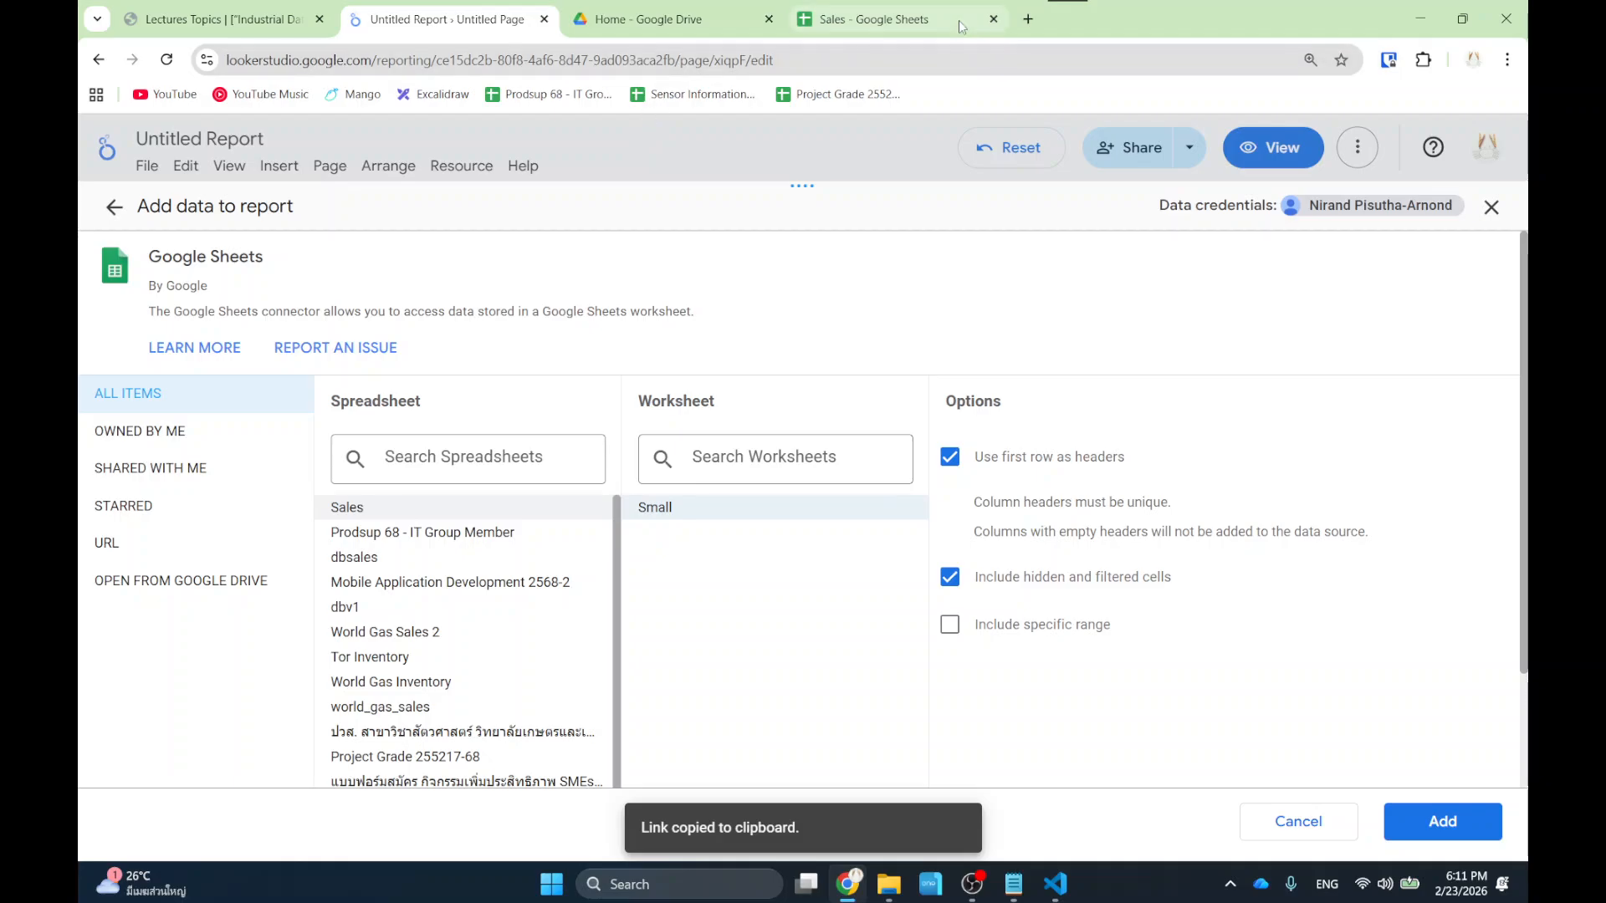
pyautogui.click(924, 12)
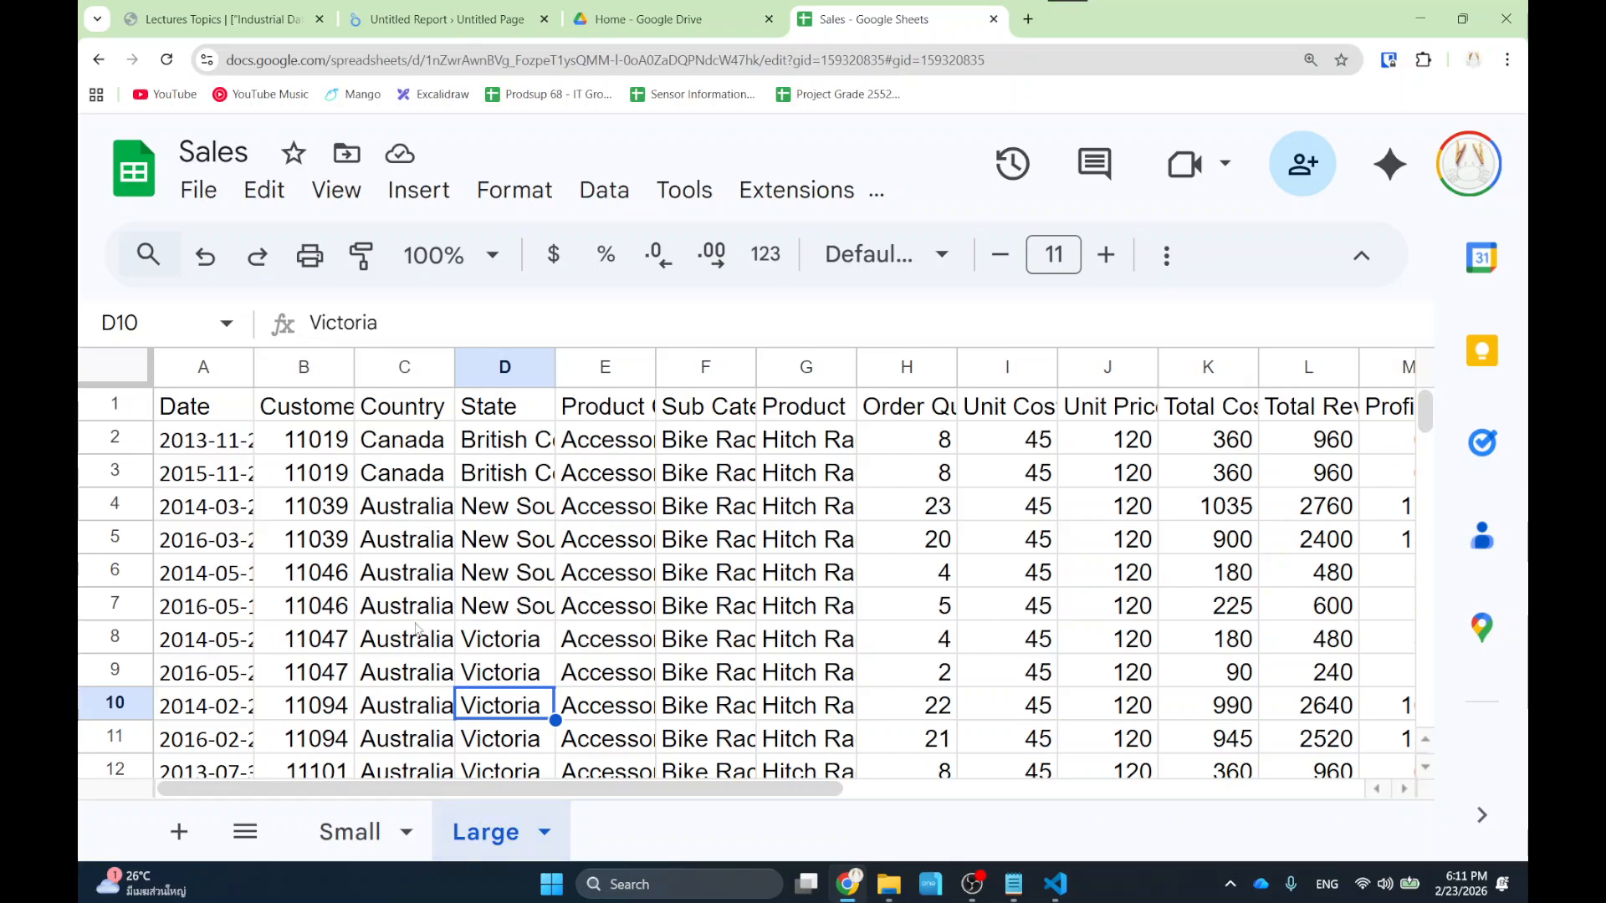
pyautogui.click(435, 19)
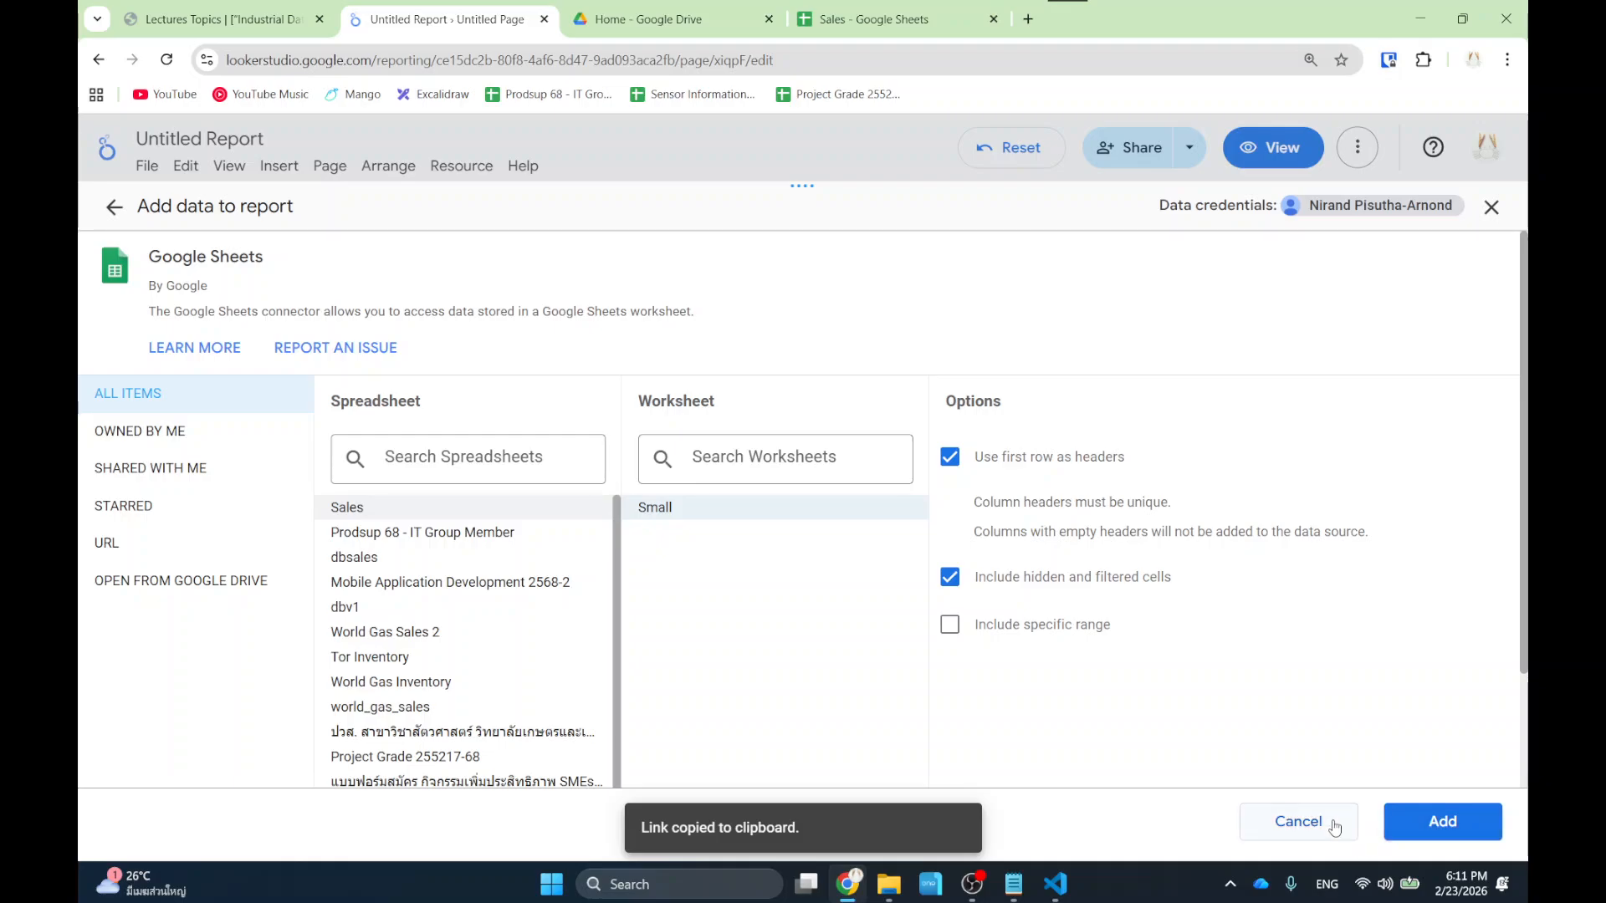
pyautogui.click(1298, 821)
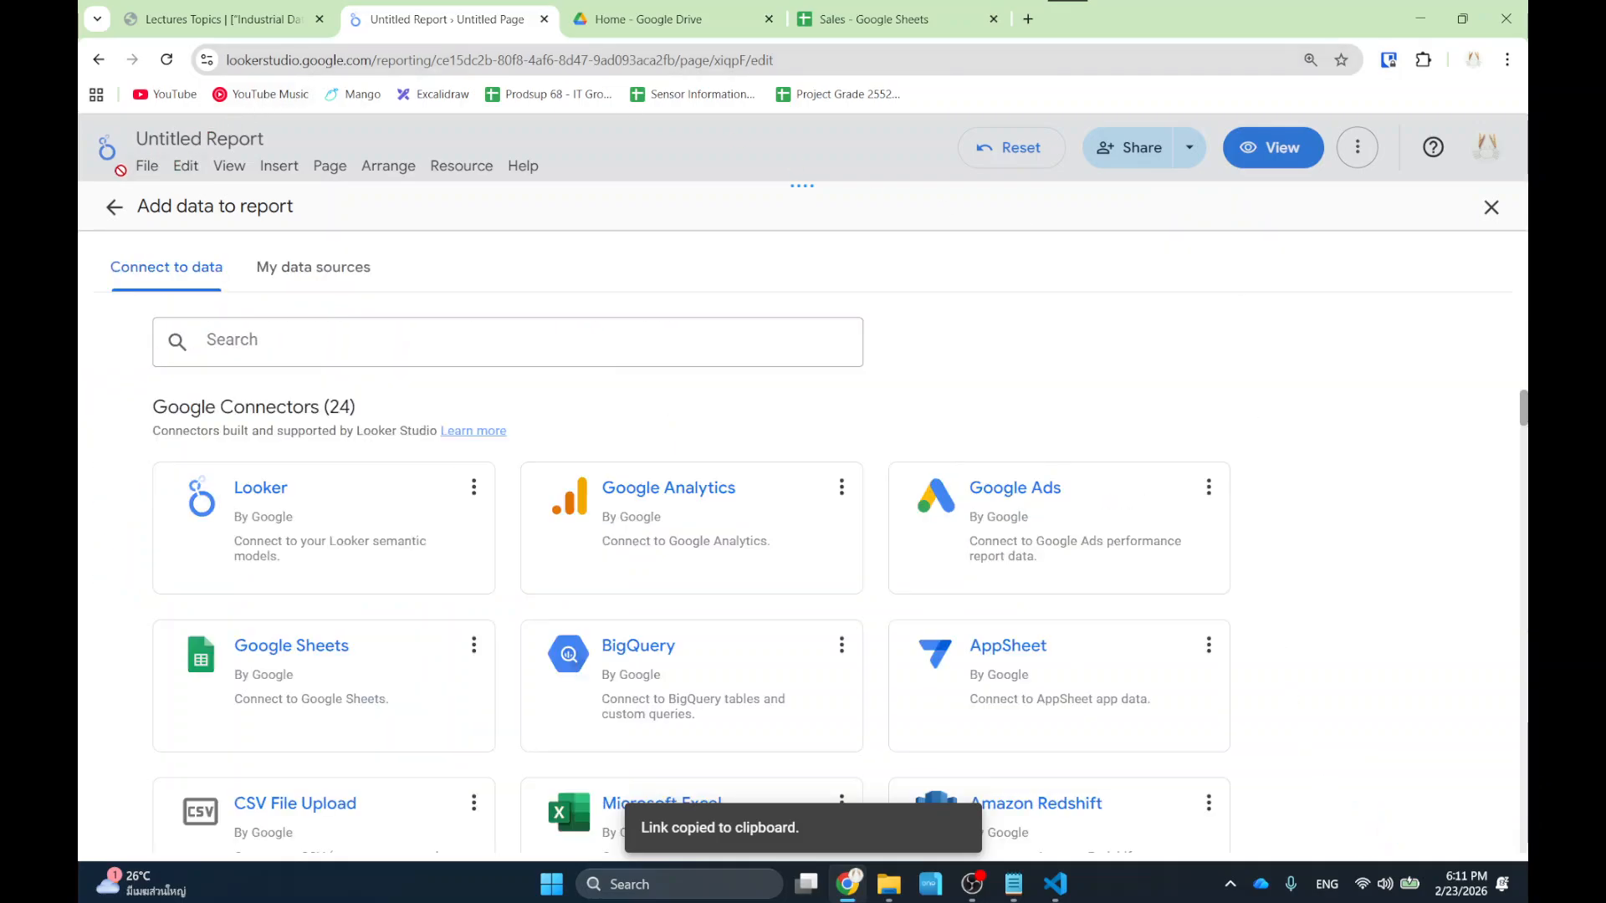
pyautogui.click(114, 206)
# Reopen Untitled Report in edit mode from the Looker Studio home page.
pyautogui.click(102, 155)
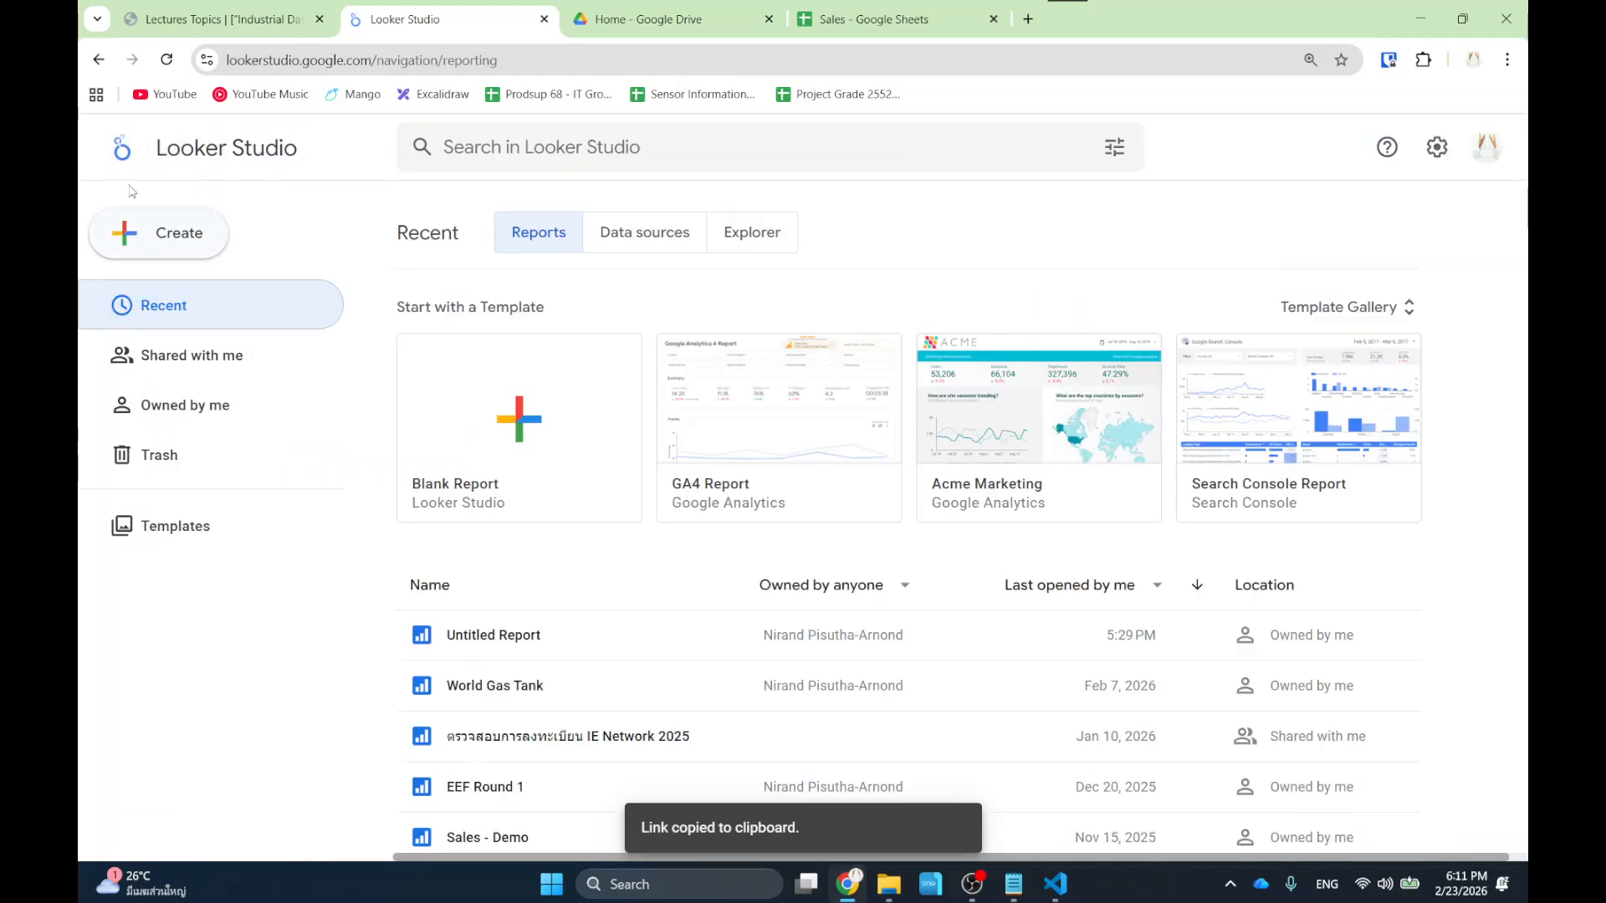
pyautogui.click(166, 74)
pyautogui.click(493, 637)
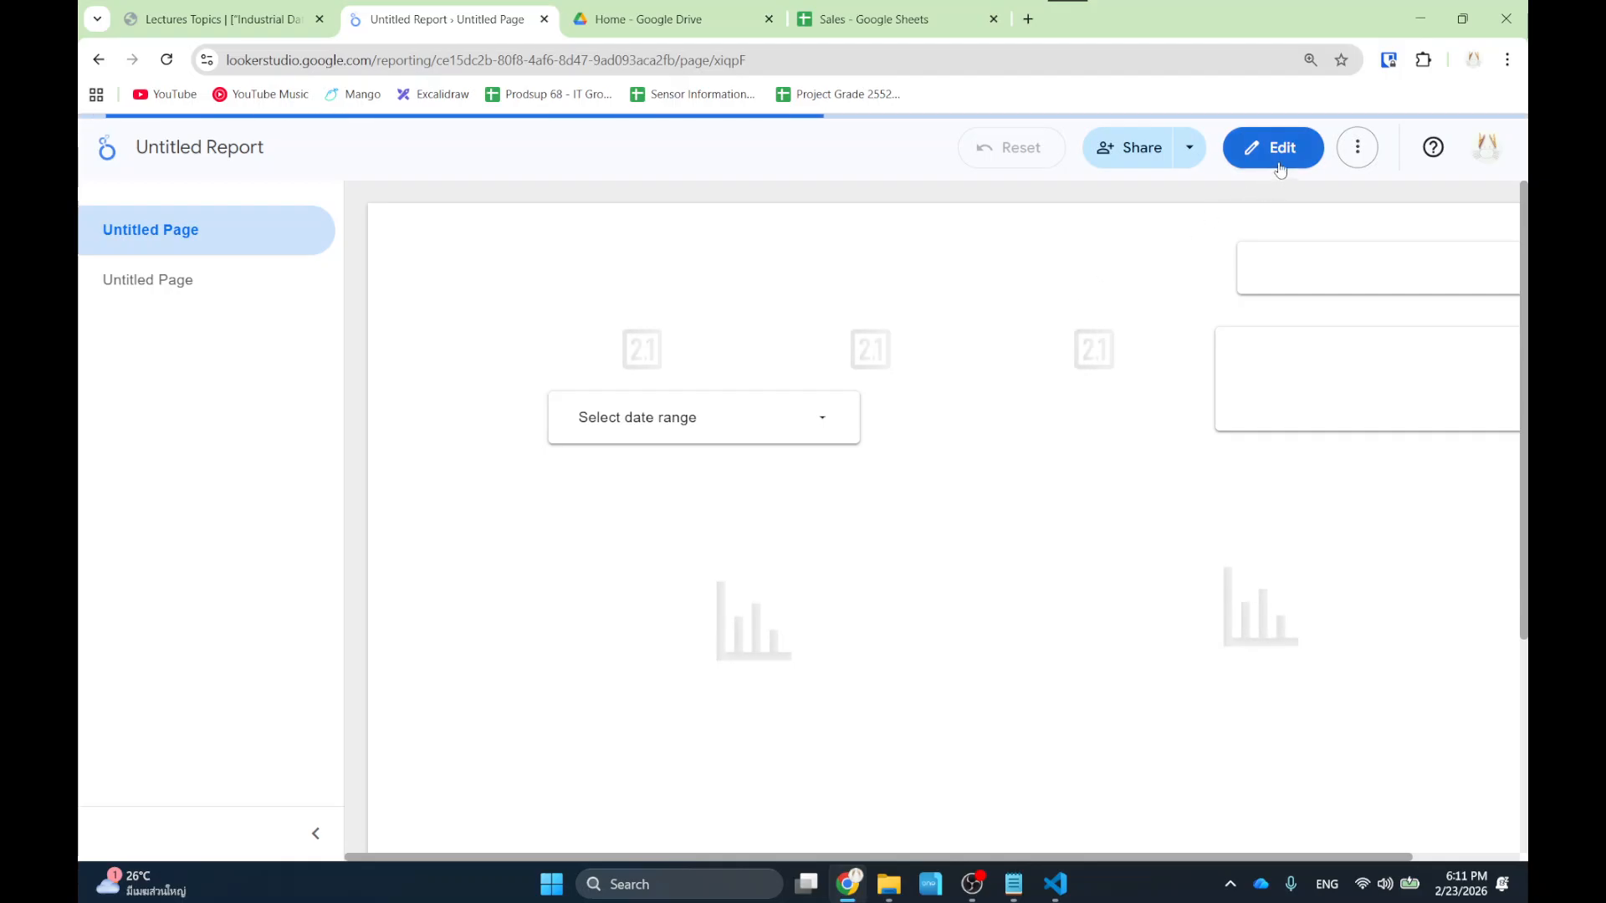
pyautogui.click(1286, 156)
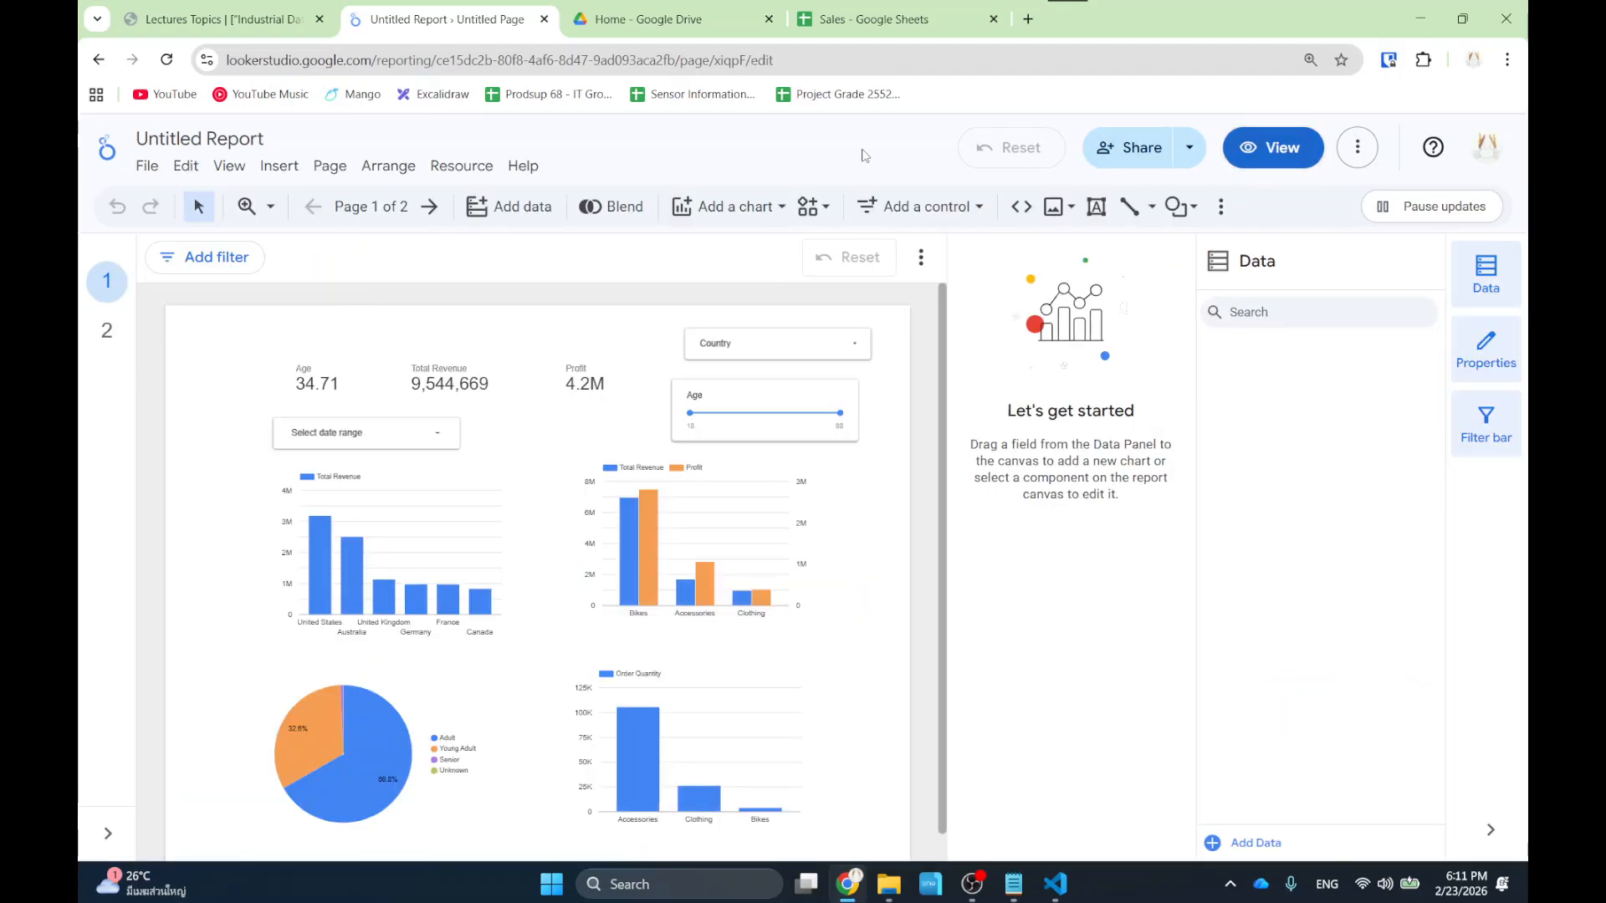
# Add the Large worksheet of the Sales spreadsheet to the report as a new Google Sheets data source.
pyautogui.click(466, 164)
pyautogui.click(519, 204)
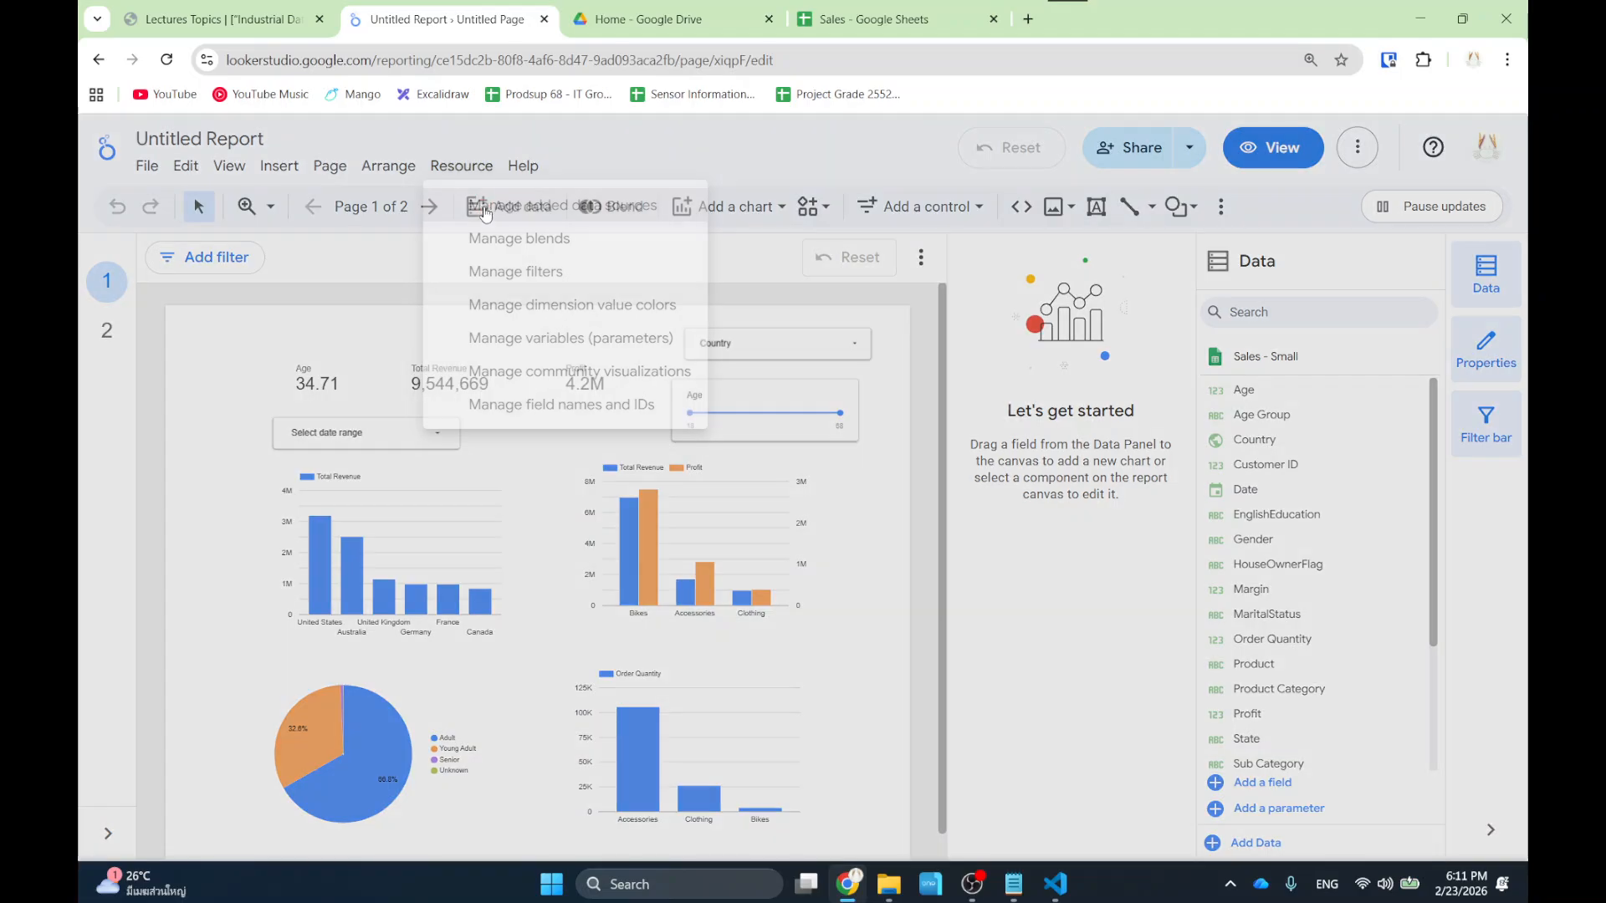
pyautogui.click(191, 333)
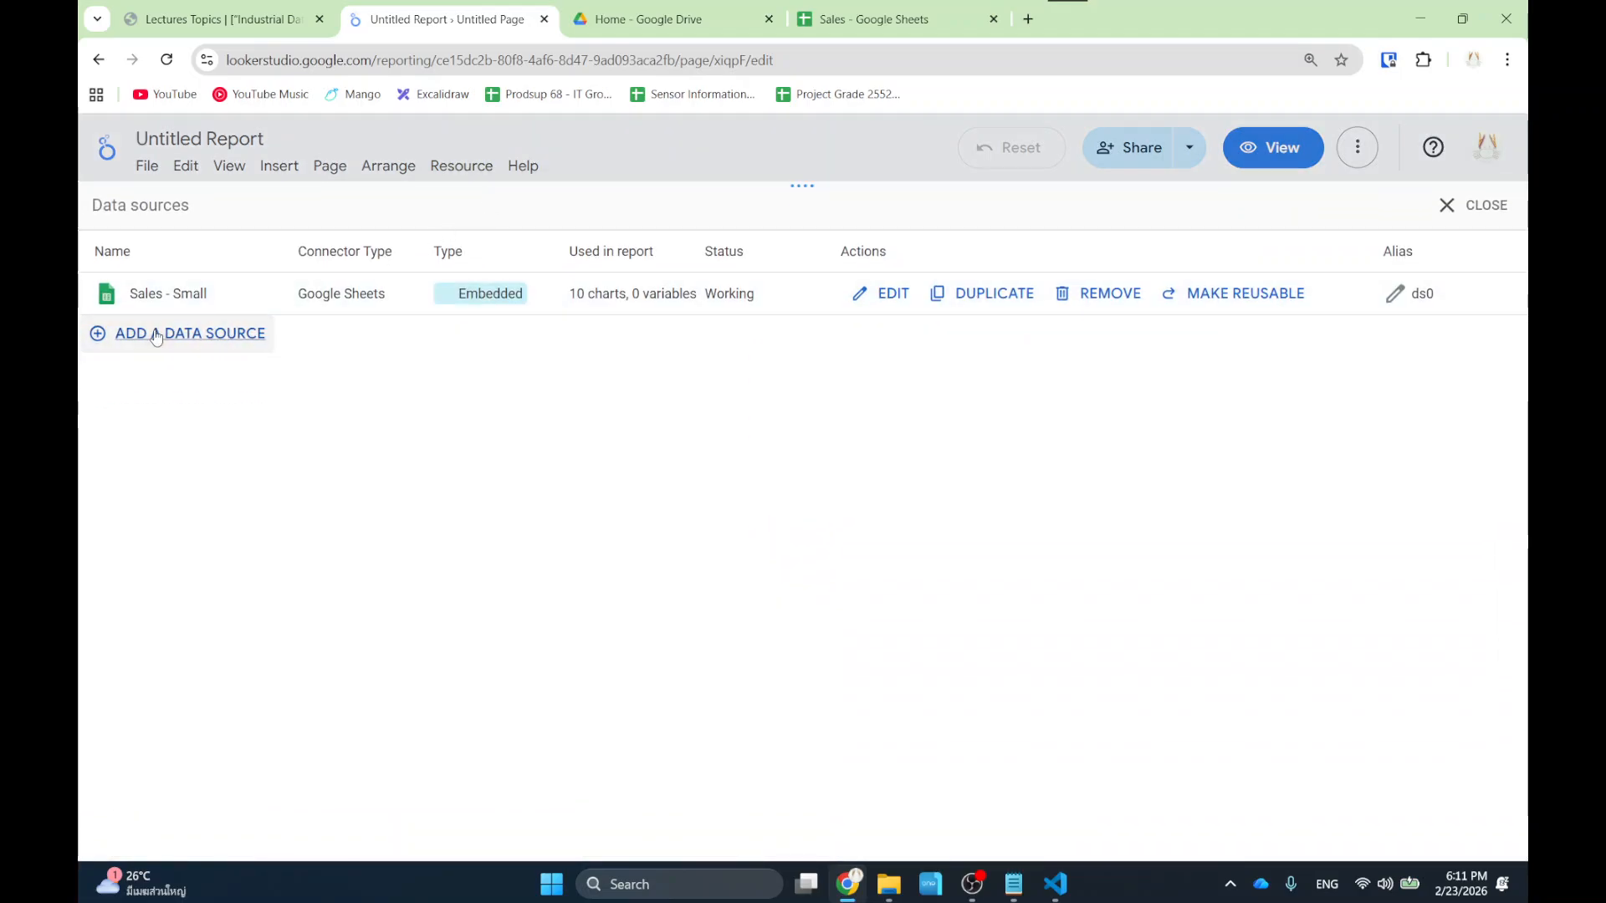
pyautogui.click(258, 676)
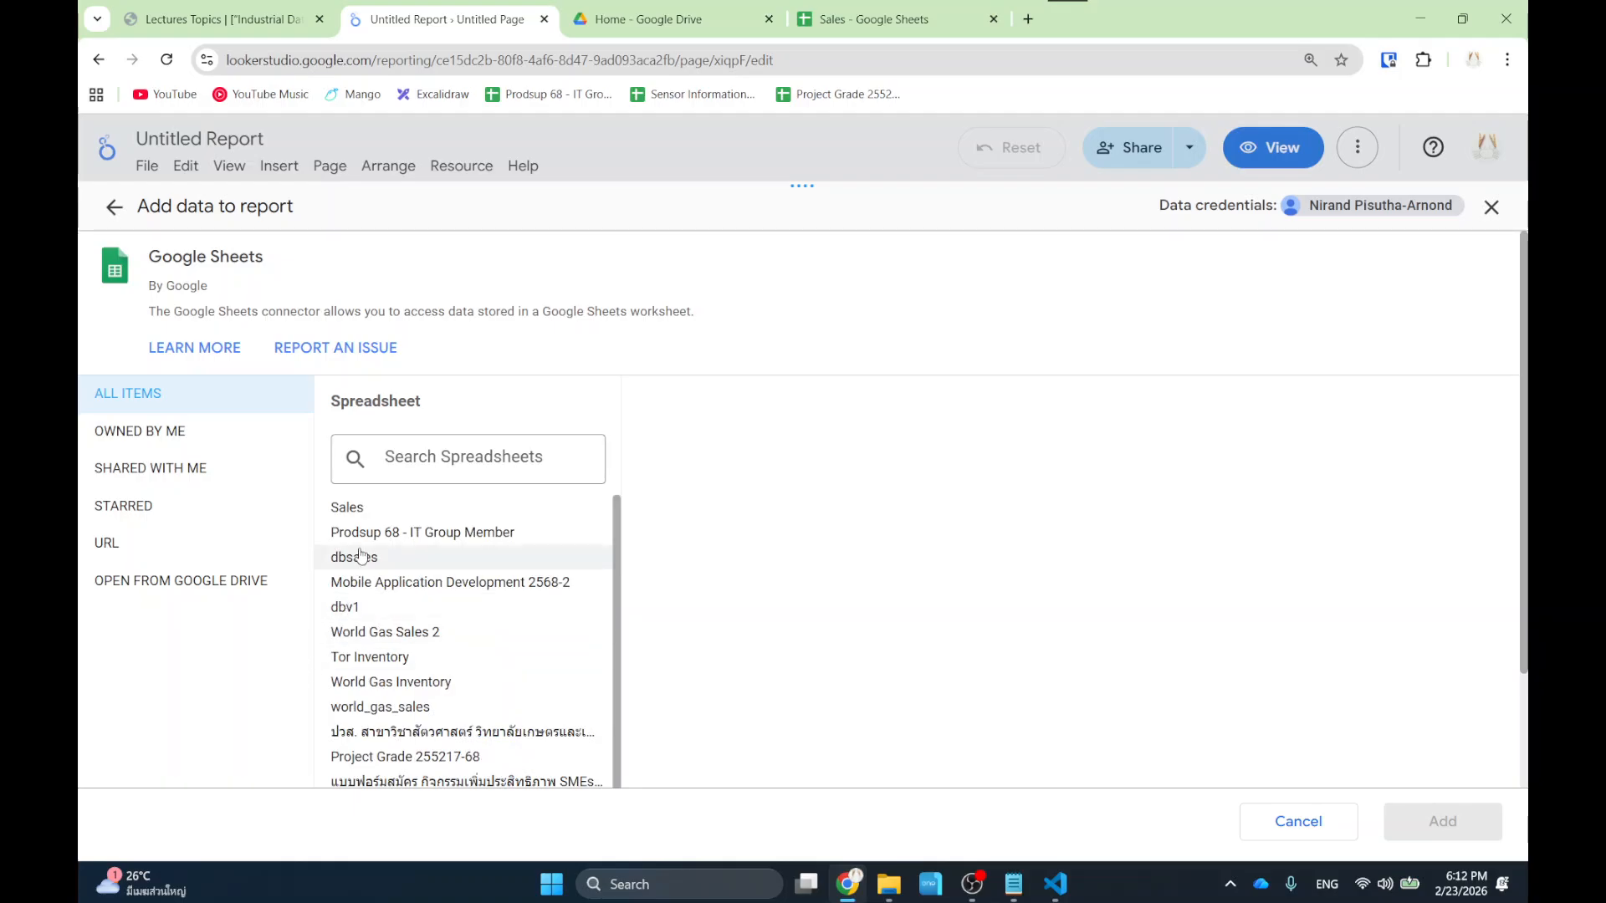
pyautogui.click(594, 513)
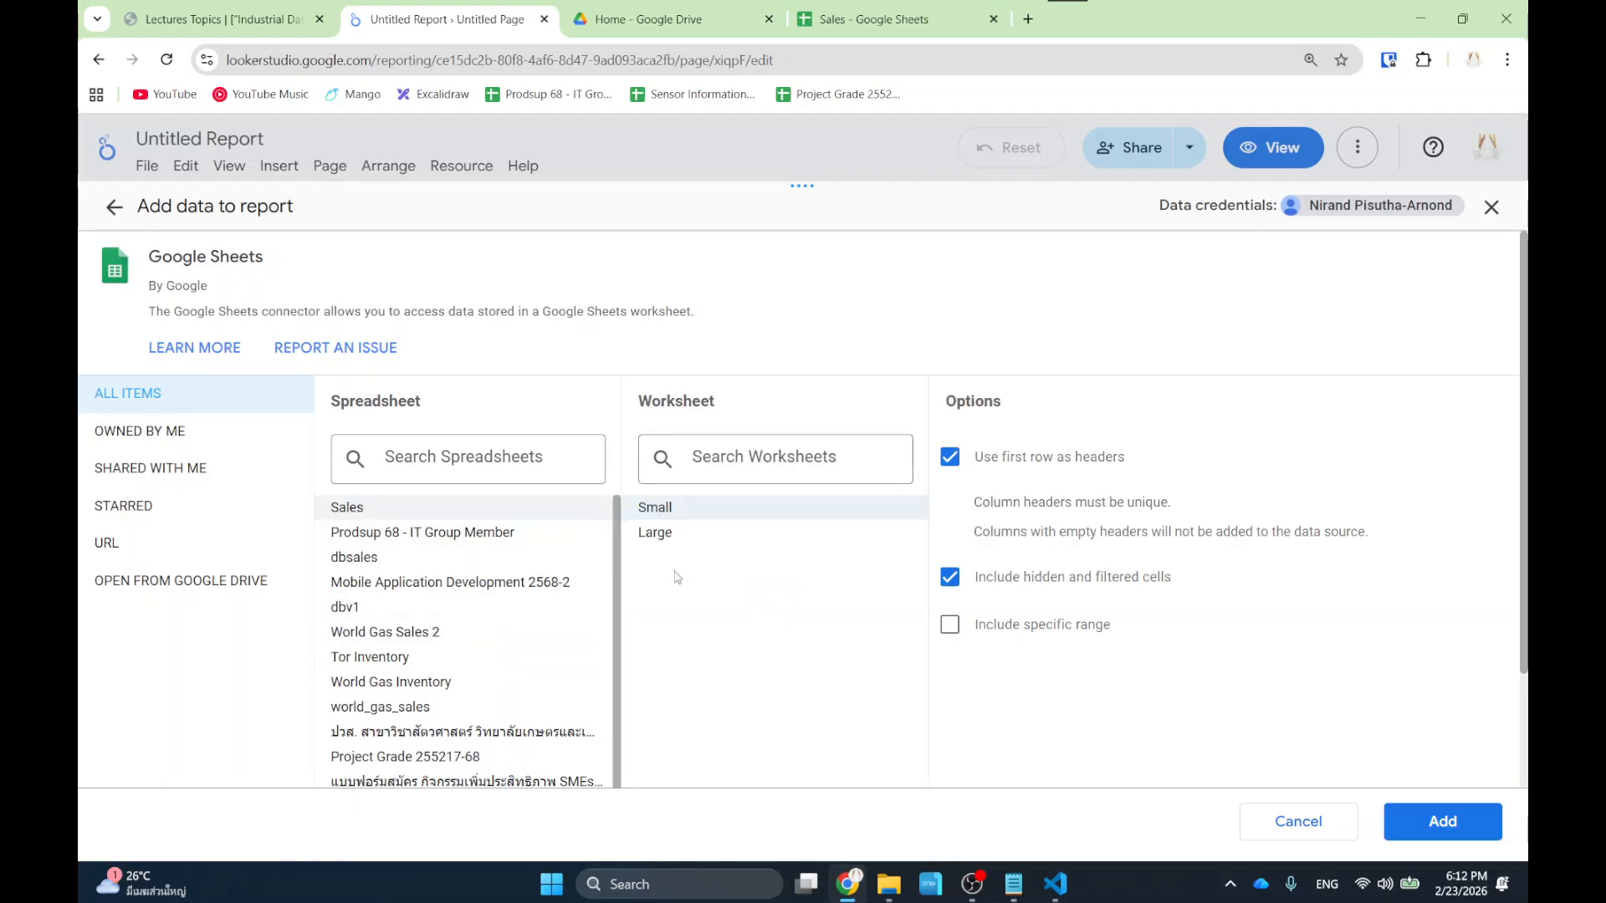
pyautogui.click(681, 535)
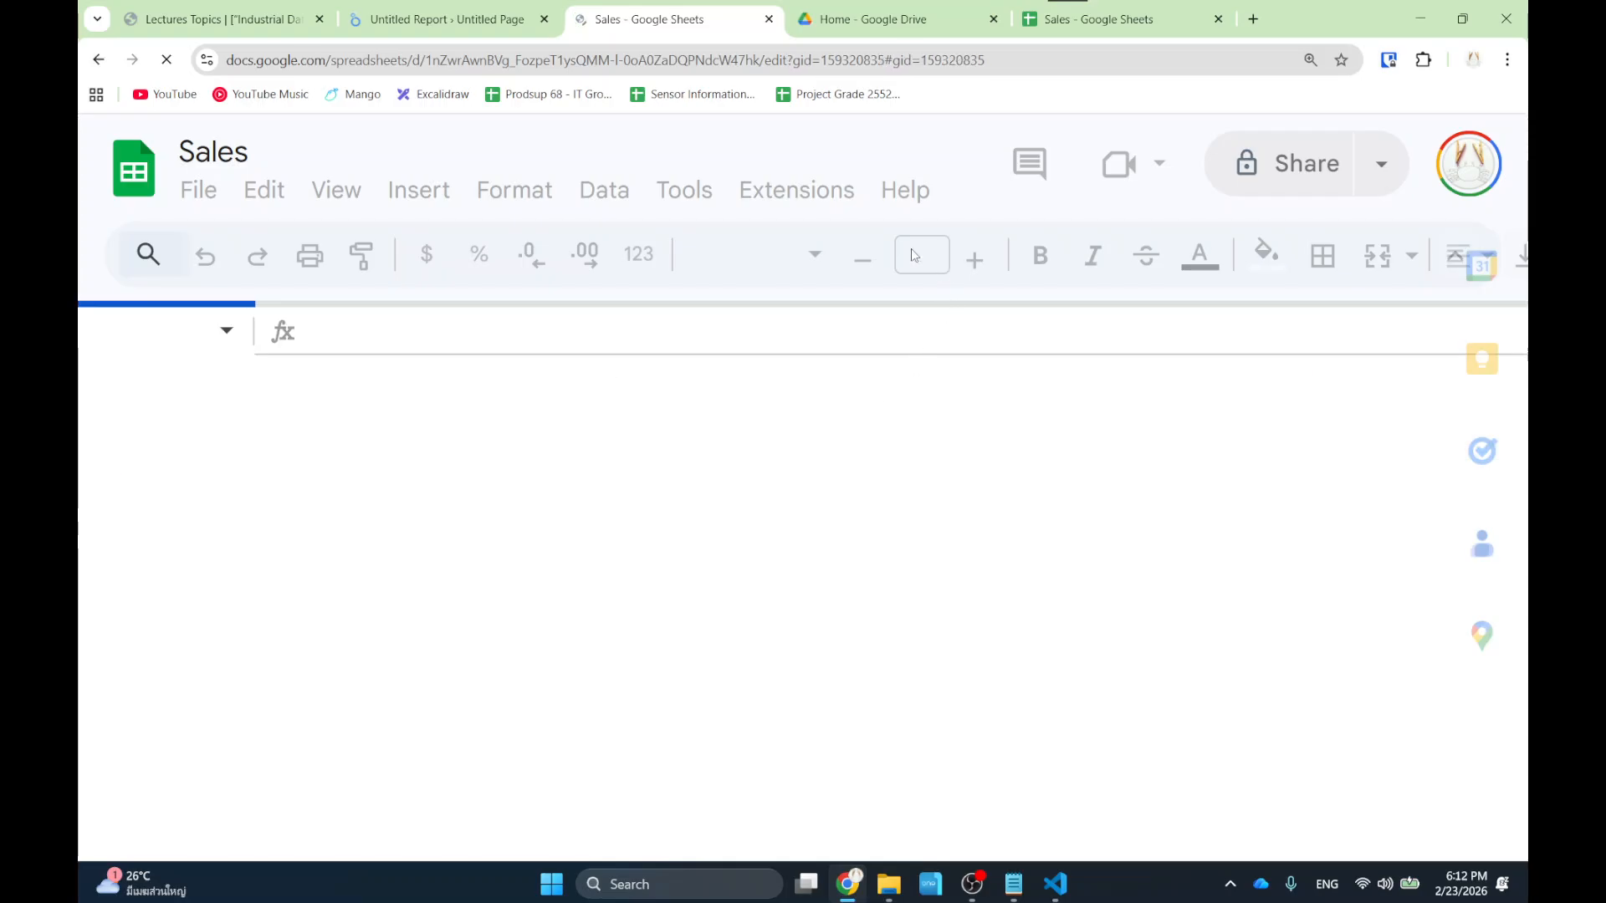
pyautogui.hotkey('ctrl', 'w')
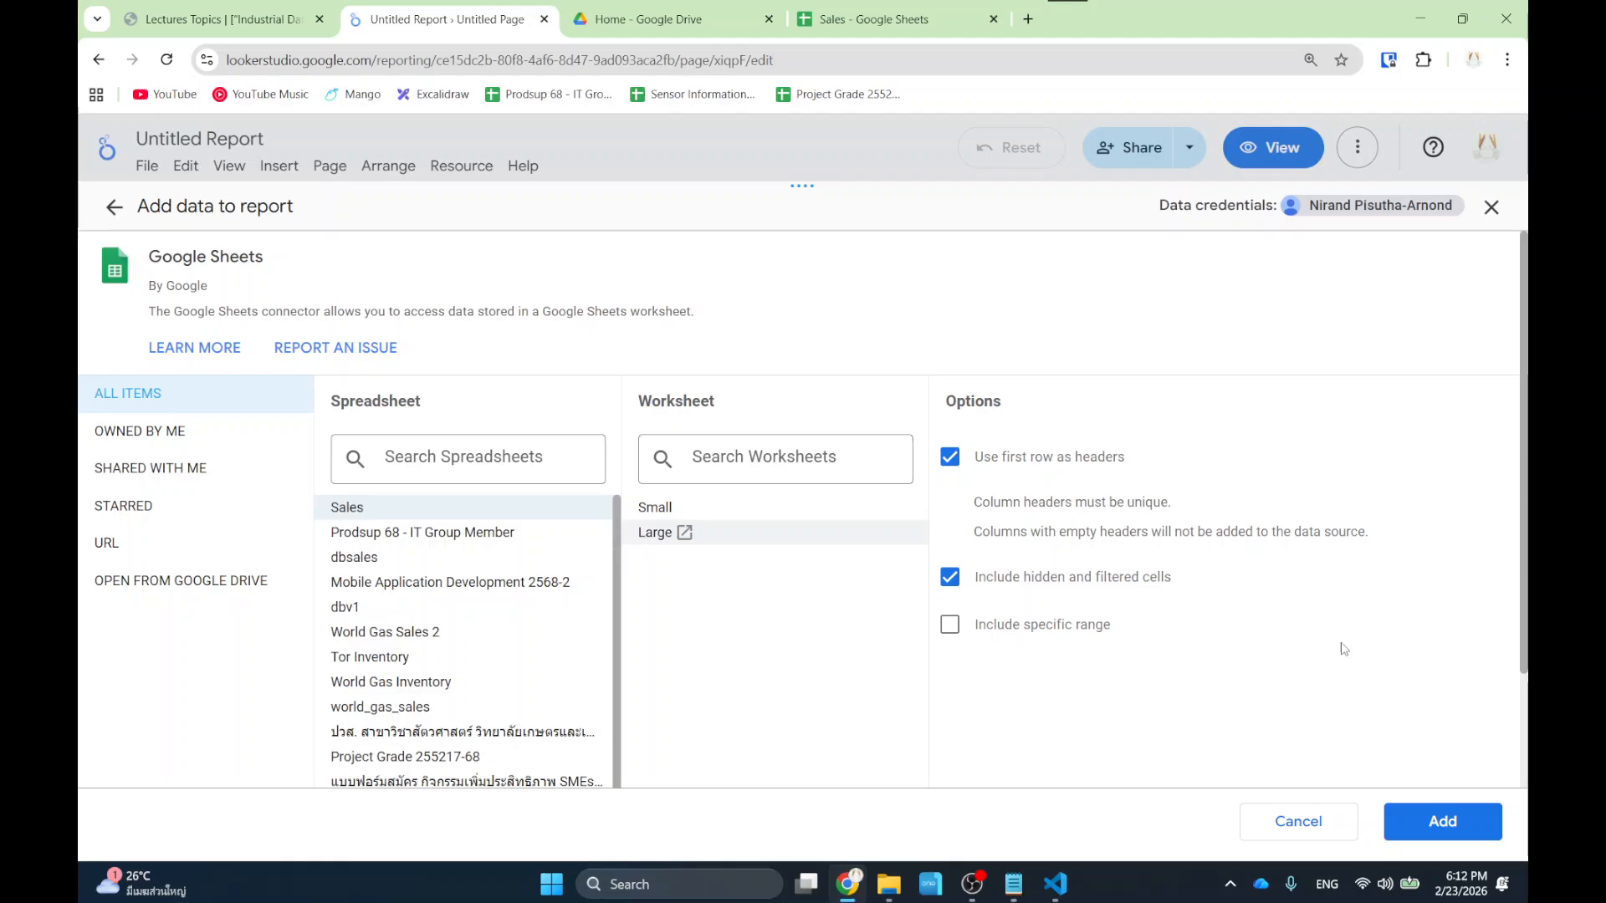
pyautogui.click(1424, 822)
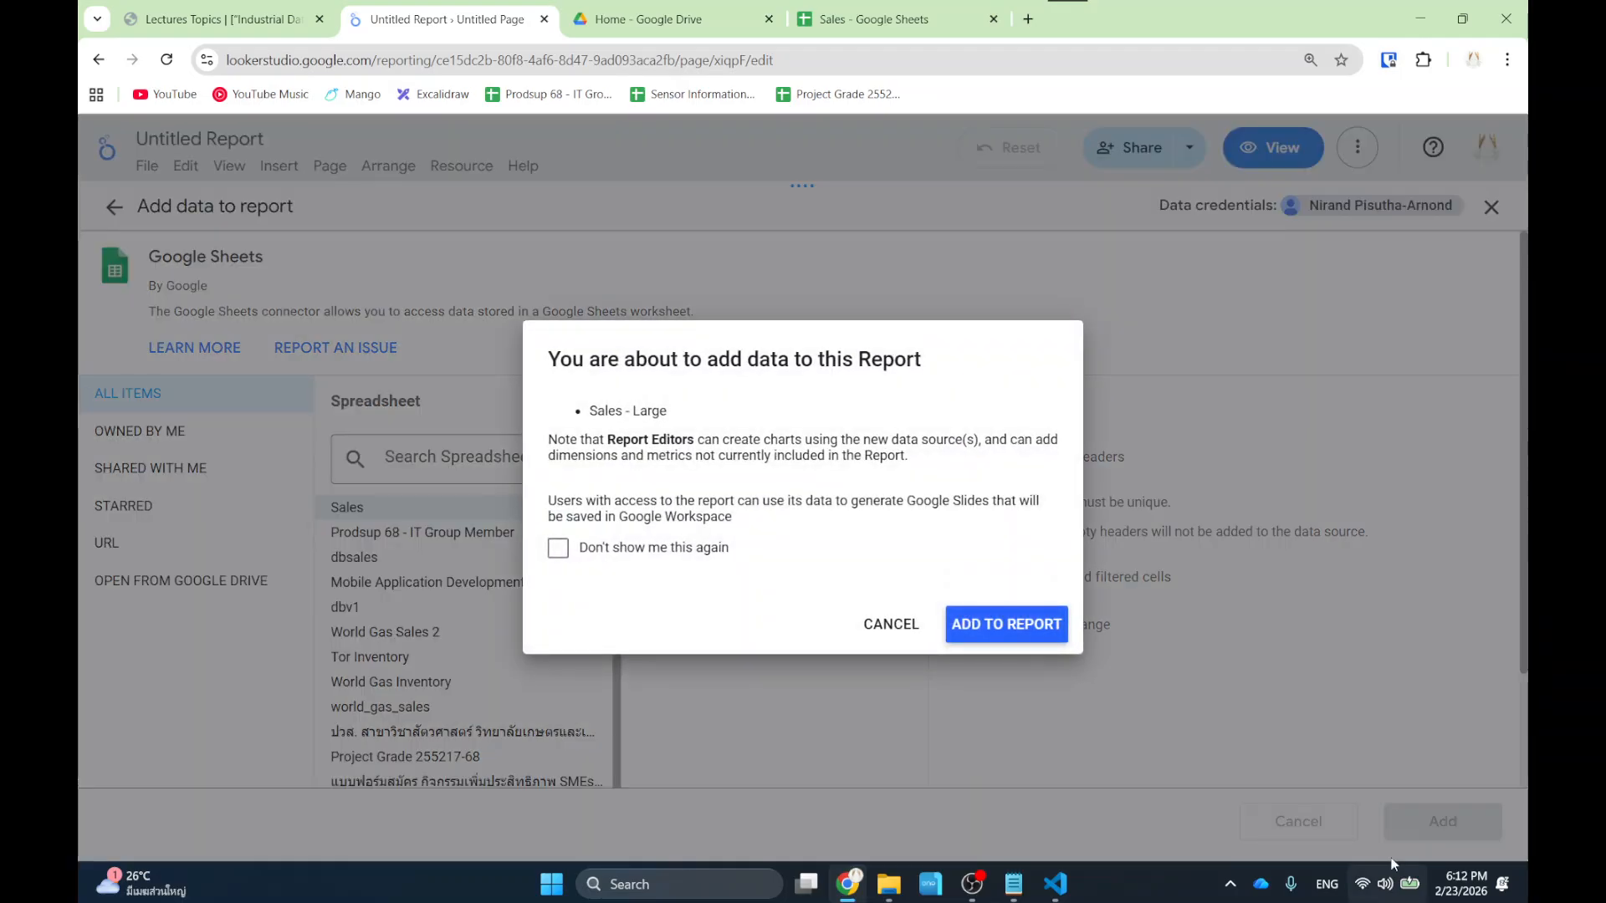
pyautogui.click(1016, 632)
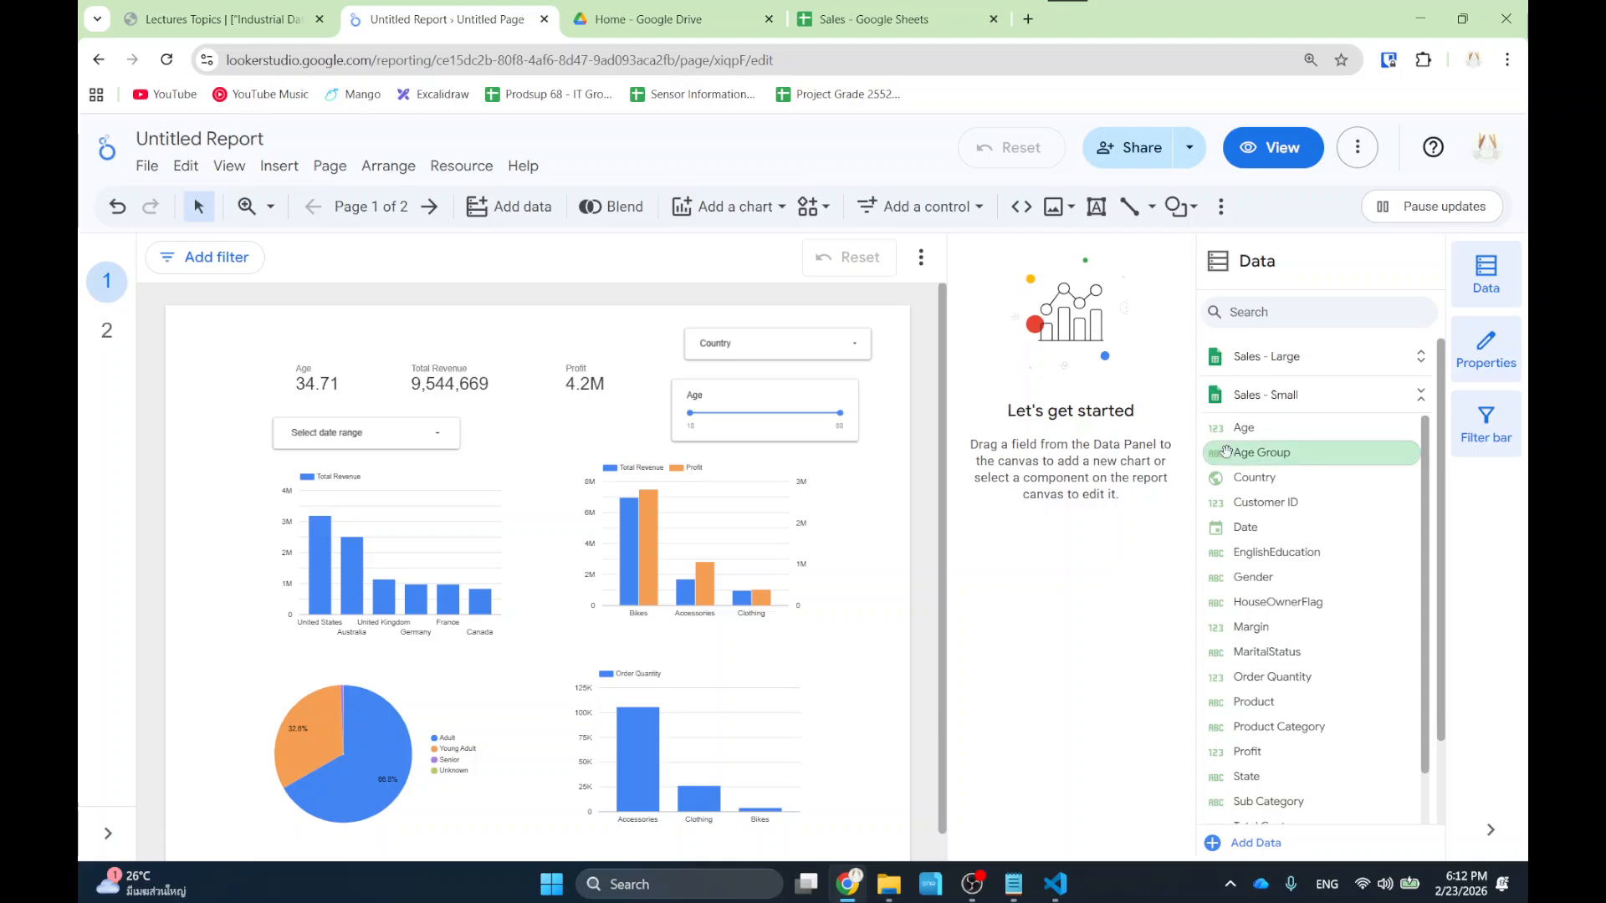
pyautogui.hotkey('ctrl', '1')
pyautogui.click(1348, 388)
pyautogui.moveTo(1269, 261)
pyautogui.mouseDown()
pyautogui.moveTo(1032, 201)
pyautogui.moveTo(1096, 471)
pyautogui.moveTo(1181, 223)
pyautogui.mouseUp()
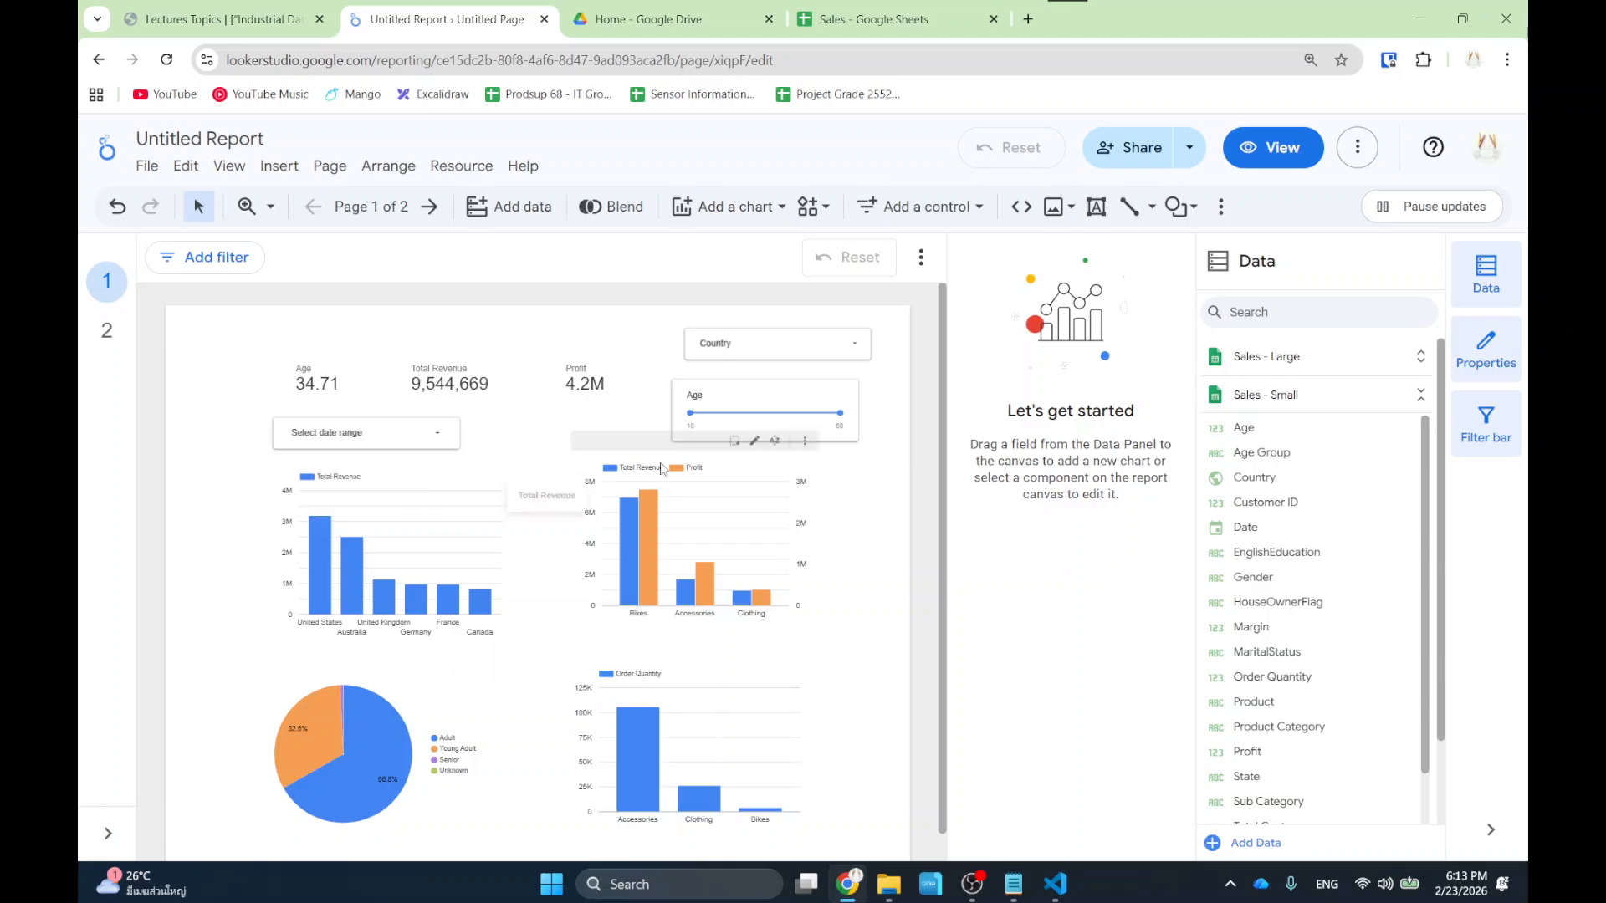
# Switch the data source of the Age scorecard on page 1 to Sales - Large.
pyautogui.click(330, 395)
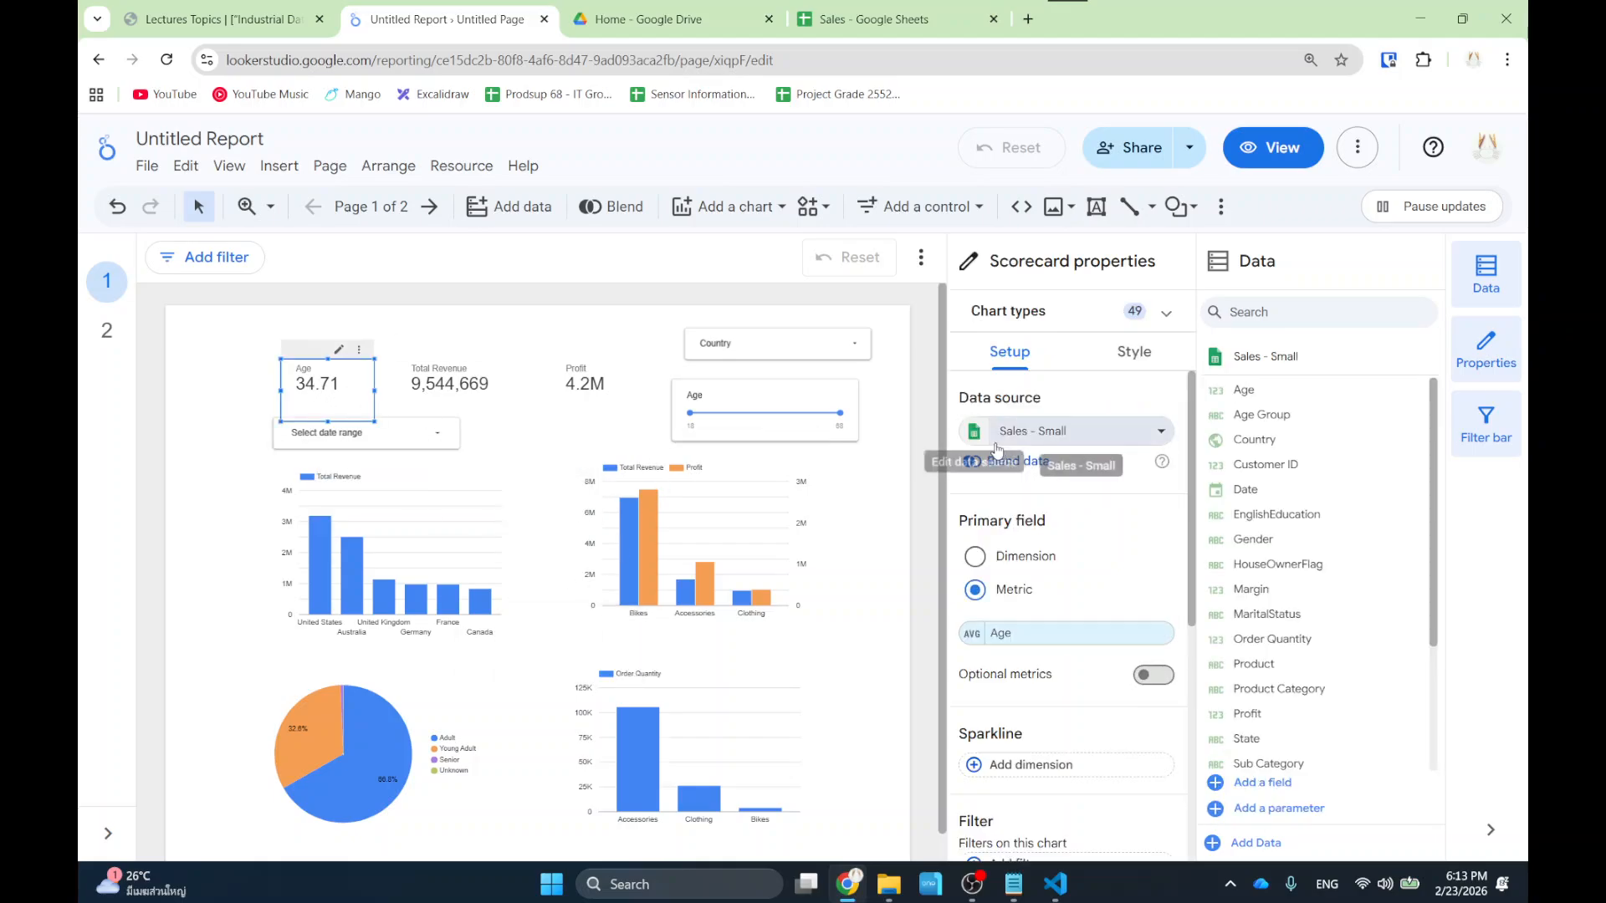
pyautogui.click(1161, 432)
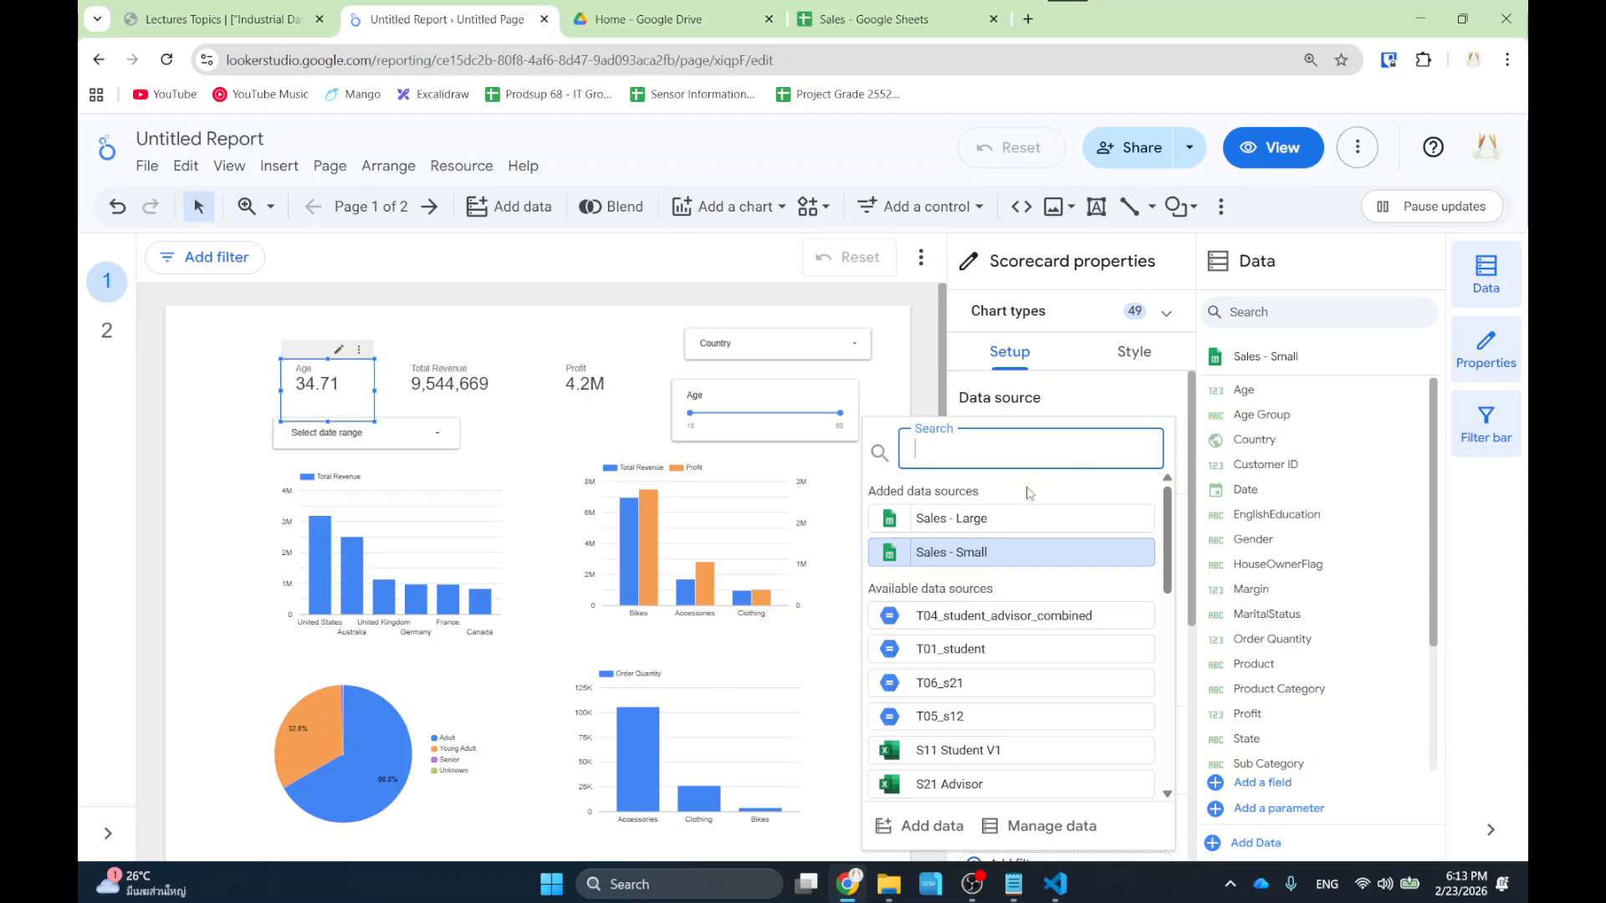
pyautogui.hotkey('ctrl', '1')
pyautogui.click(984, 520)
pyautogui.moveTo(990, 462)
pyautogui.mouseDown()
pyautogui.moveTo(695, 581)
pyautogui.moveTo(1047, 583)
pyautogui.mouseUp()
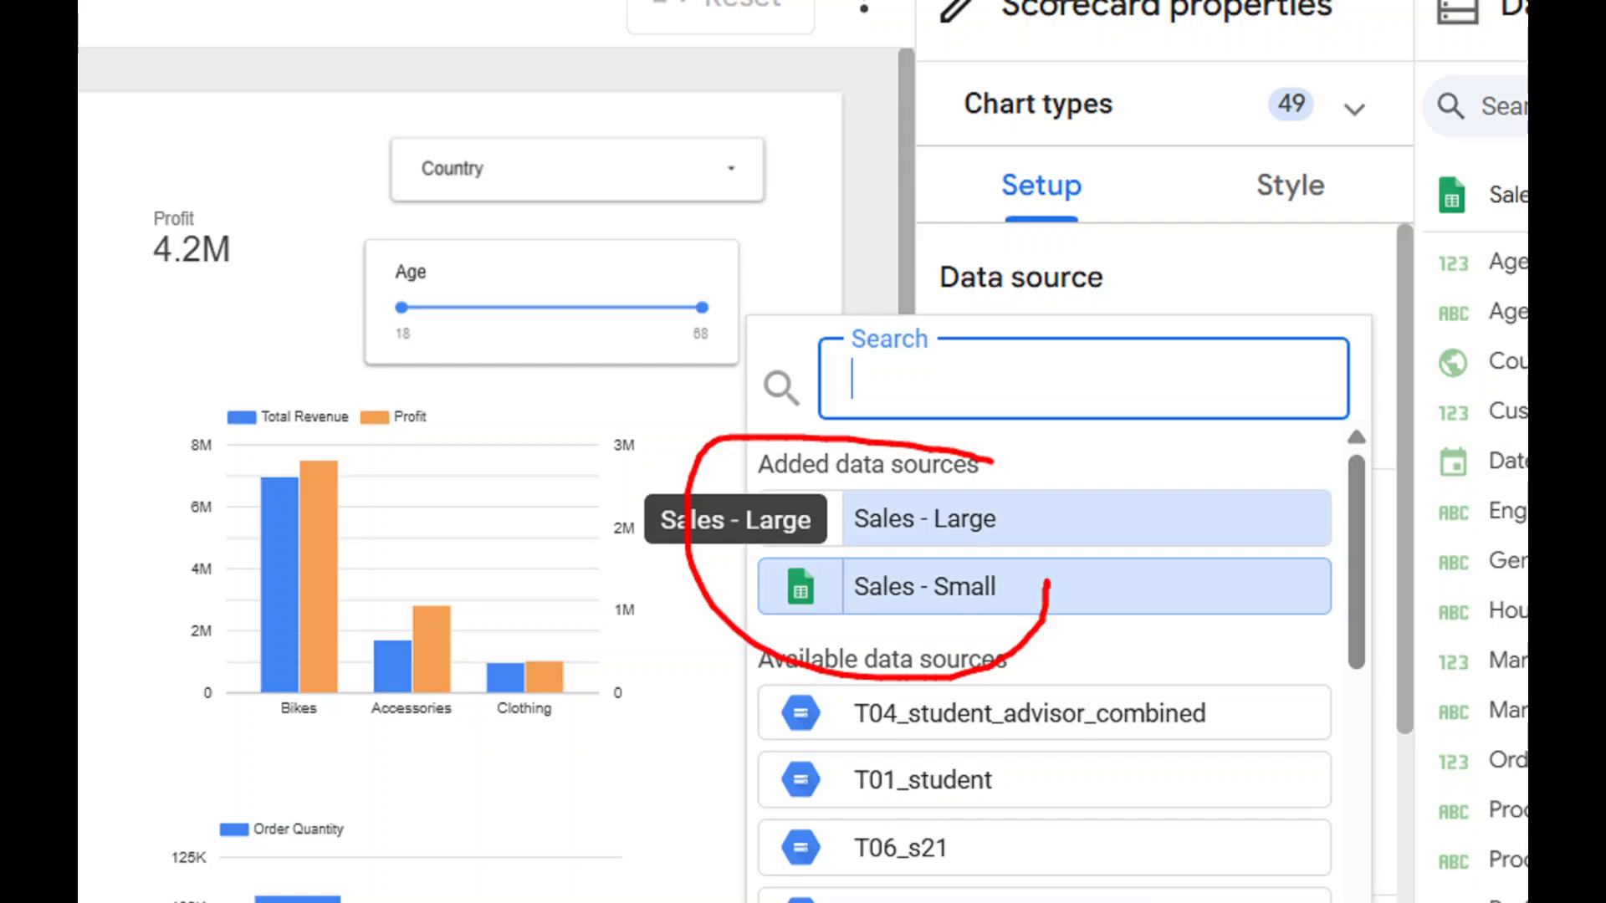
pyautogui.press('Escape')
pyautogui.click(994, 518)
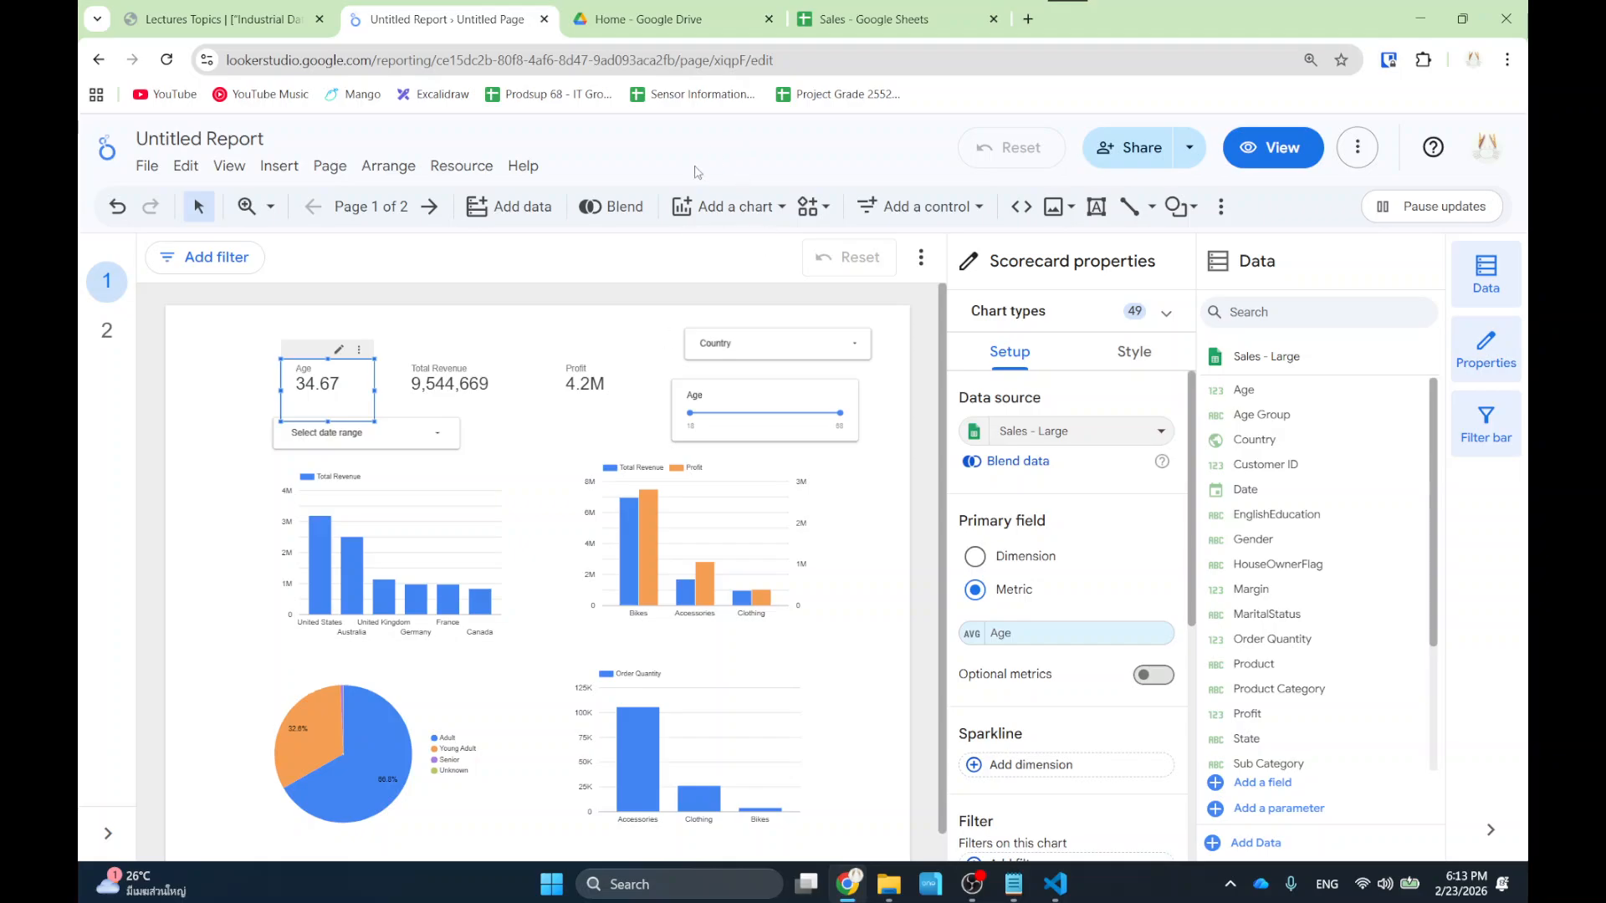
# Switch the country revenue bar chart and the product category revenue and profit bar chart to the Sales - Large data source.
pyautogui.click(417, 513)
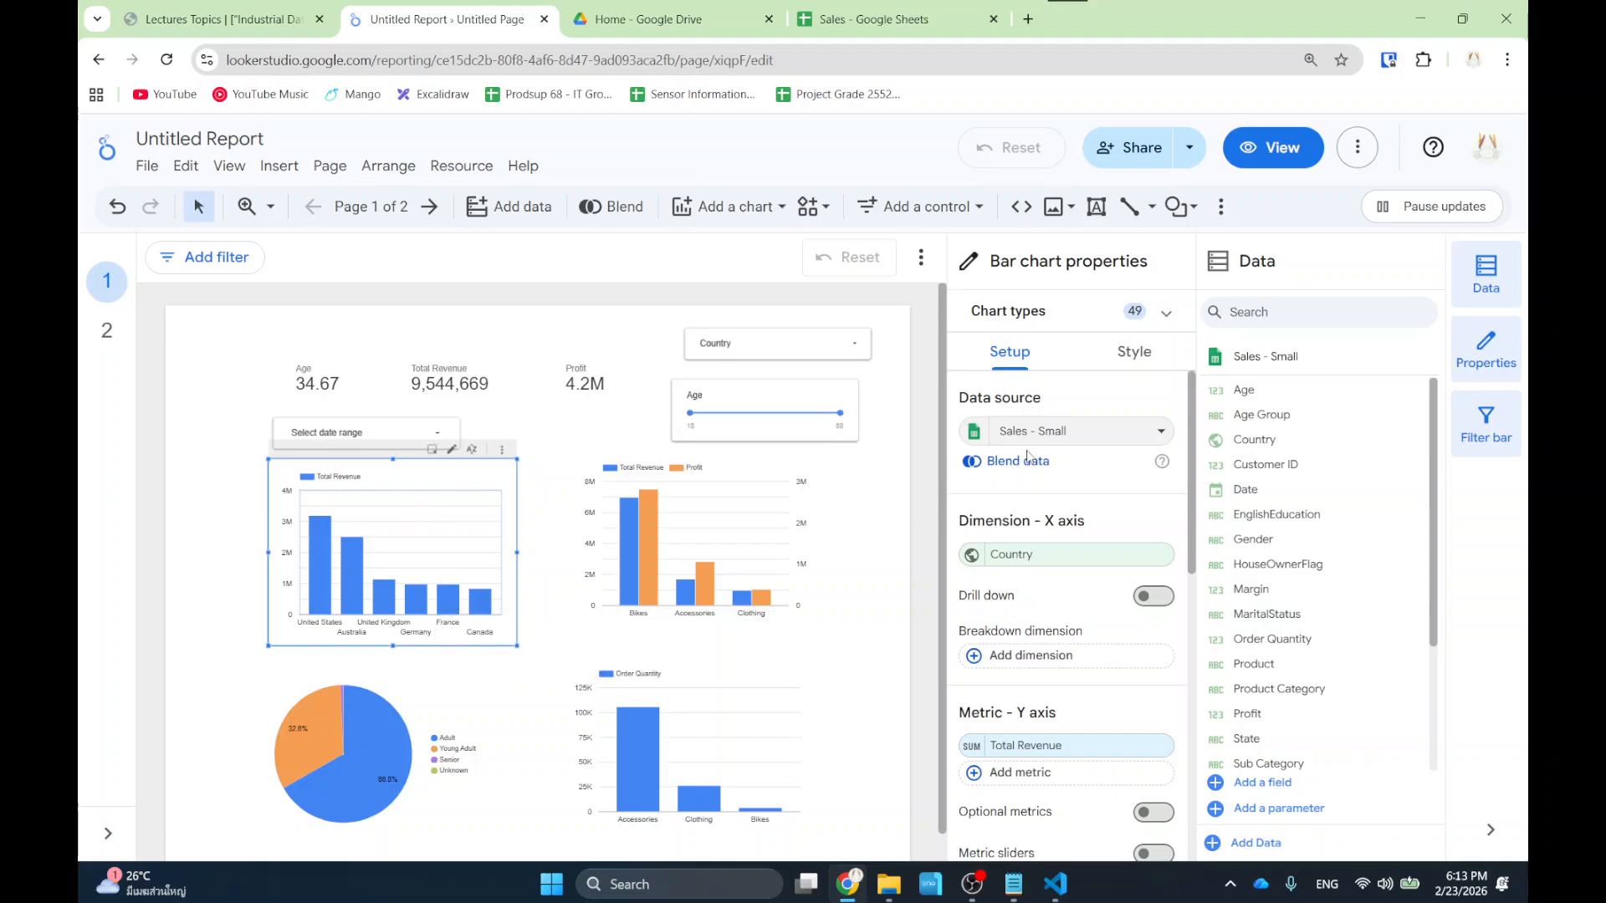
pyautogui.click(1046, 432)
pyautogui.click(1003, 520)
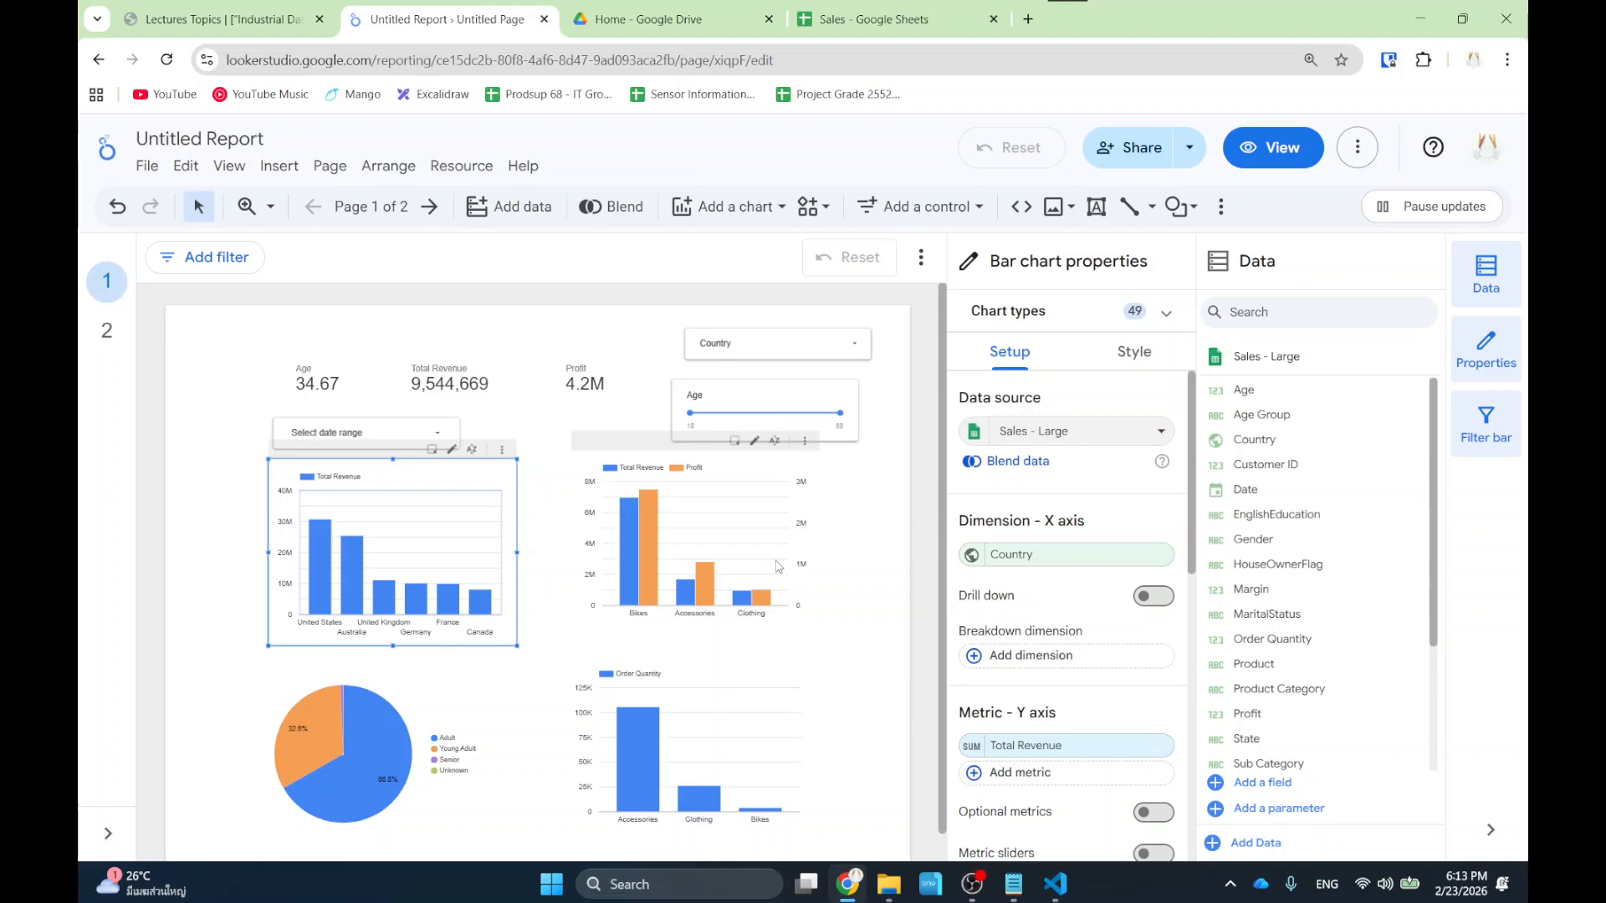
pyautogui.click(619, 475)
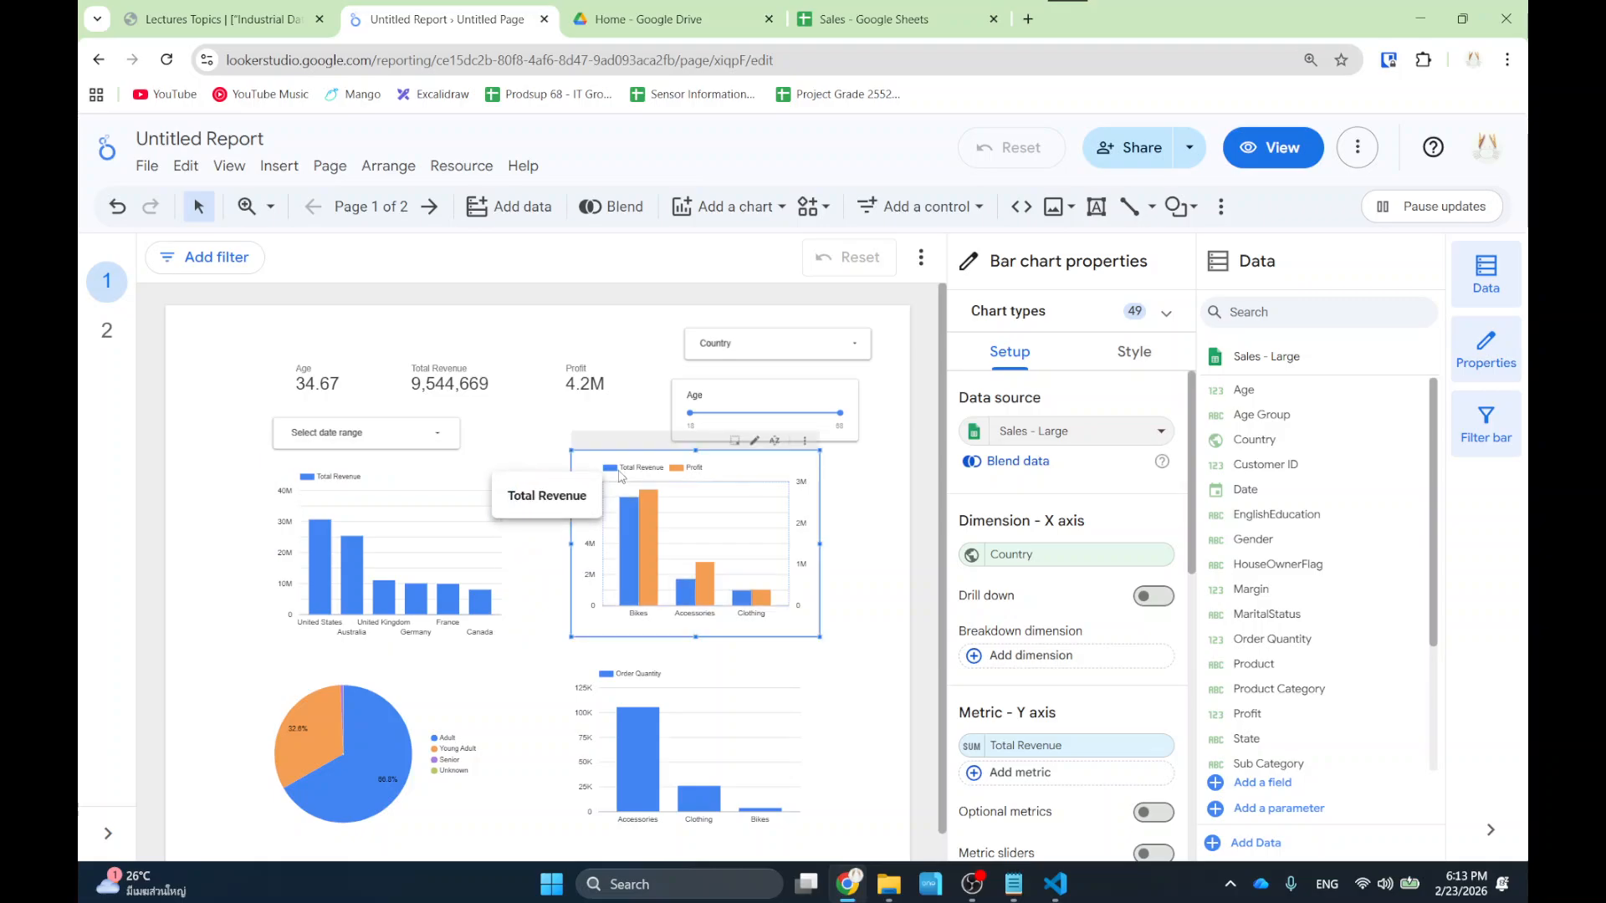
pyautogui.click(1067, 430)
pyautogui.click(956, 522)
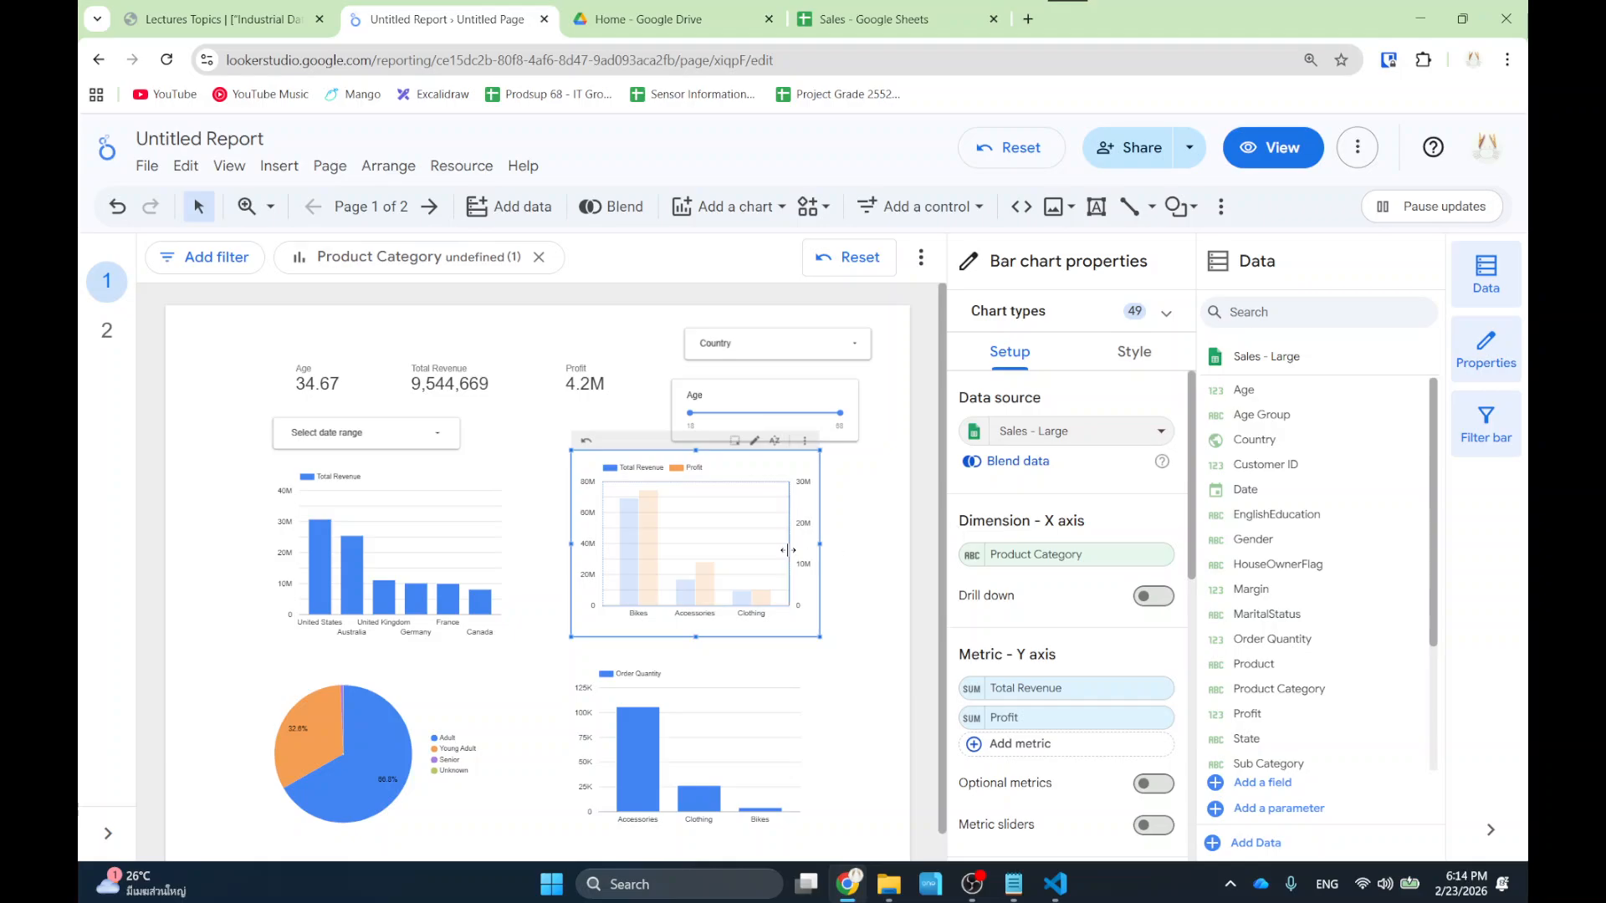
# Set Sales - Large as the data source of the age group pie chart and the Order Quantity bar chart.
pyautogui.click(393, 736)
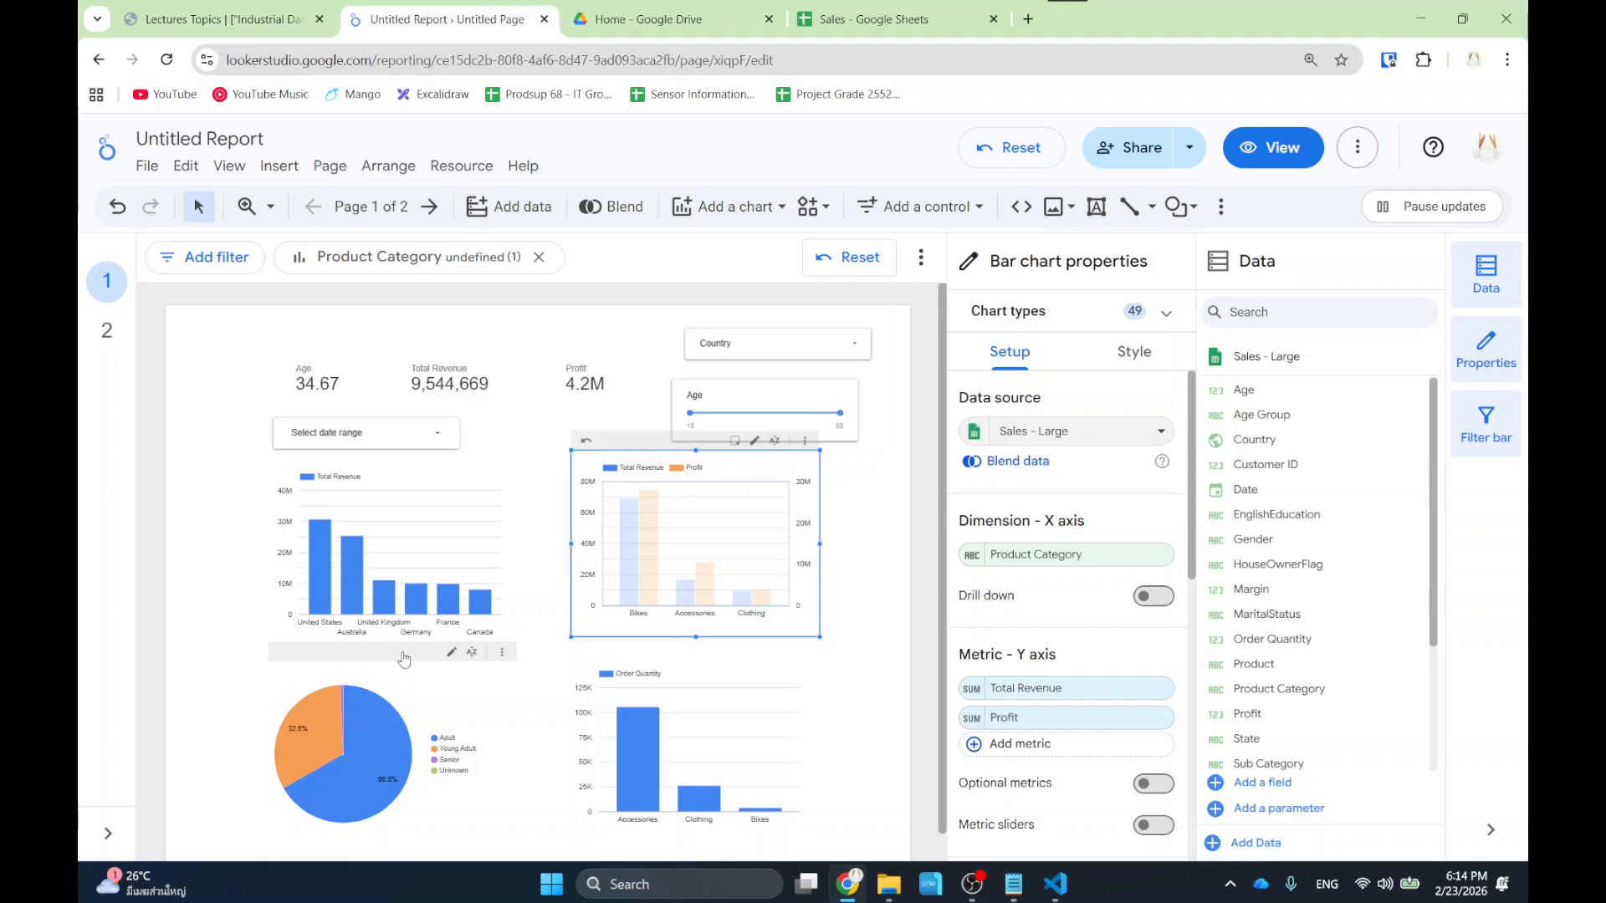
pyautogui.click(1079, 431)
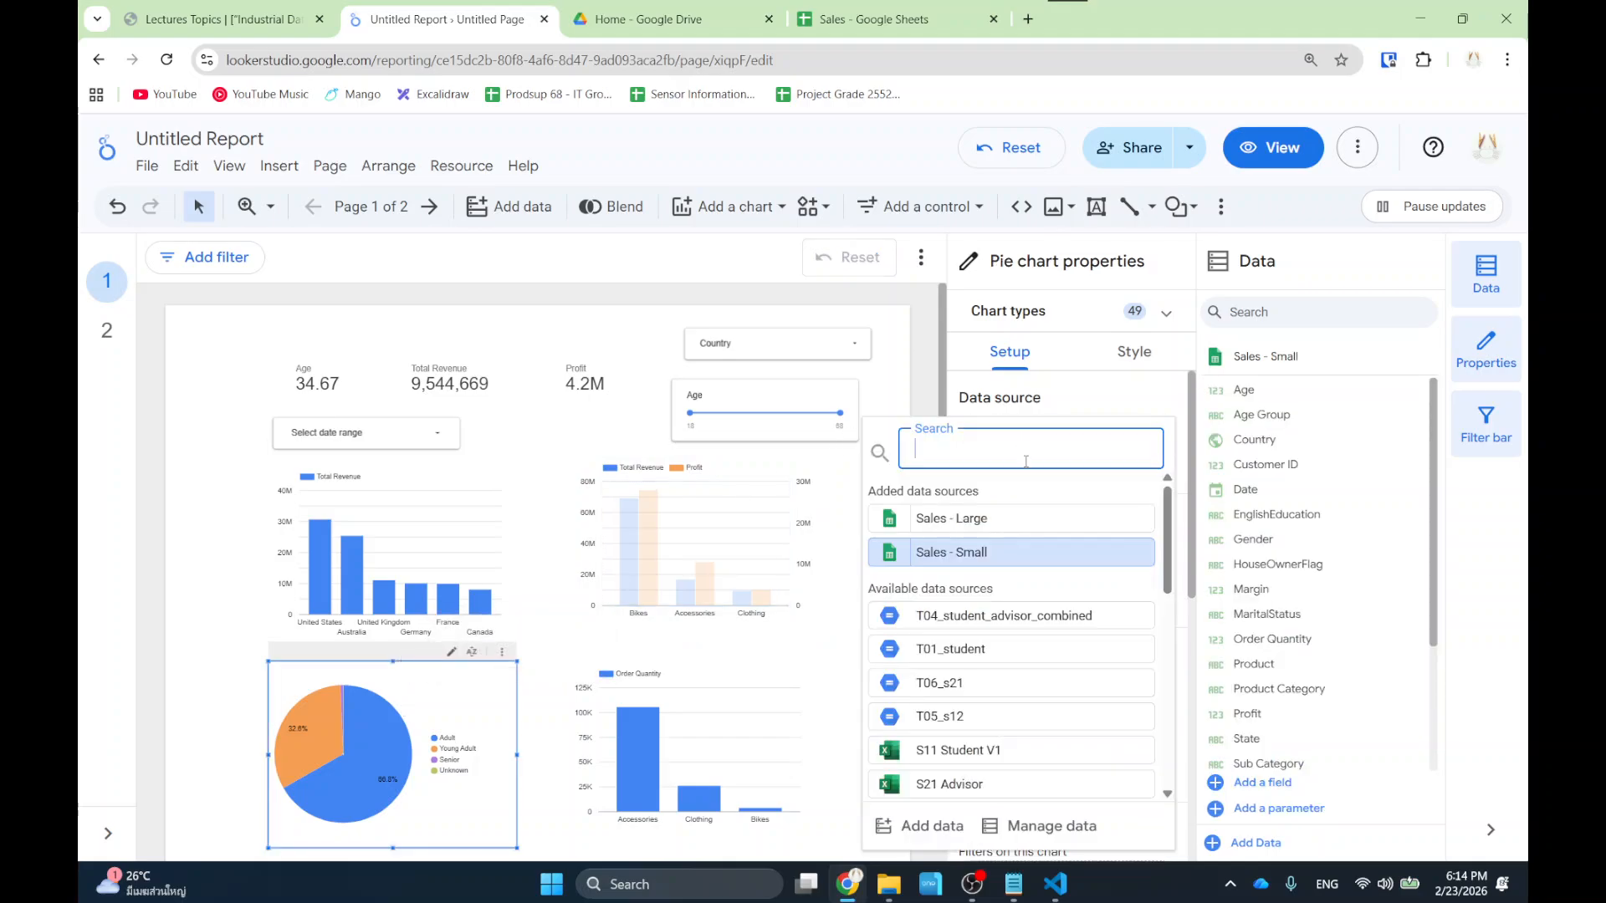
pyautogui.click(995, 520)
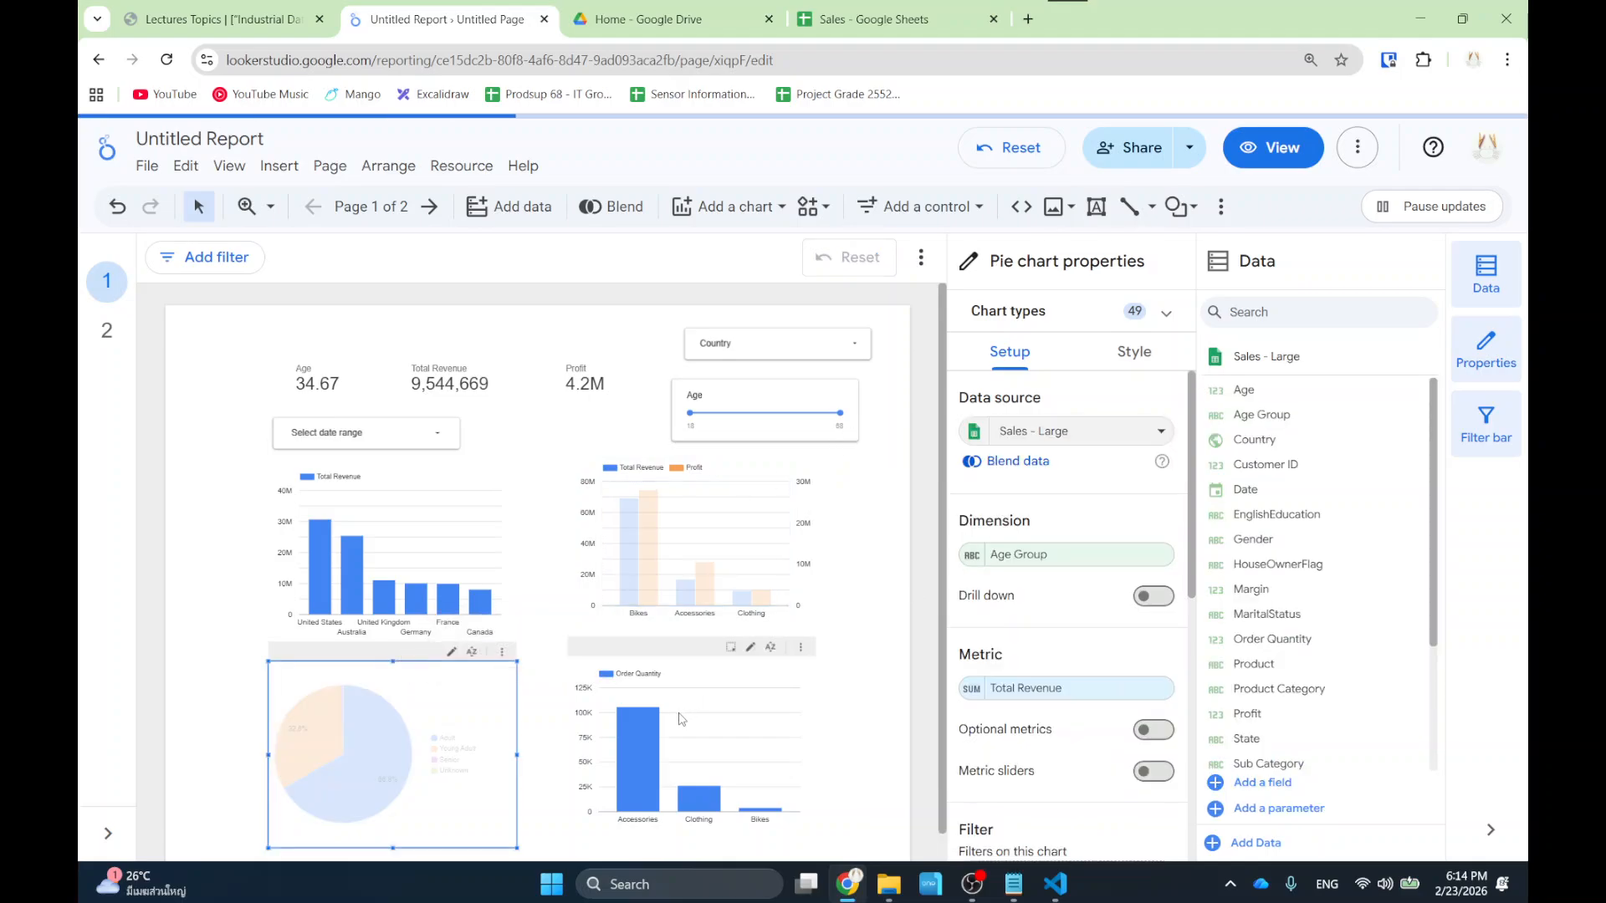
pyautogui.click(638, 661)
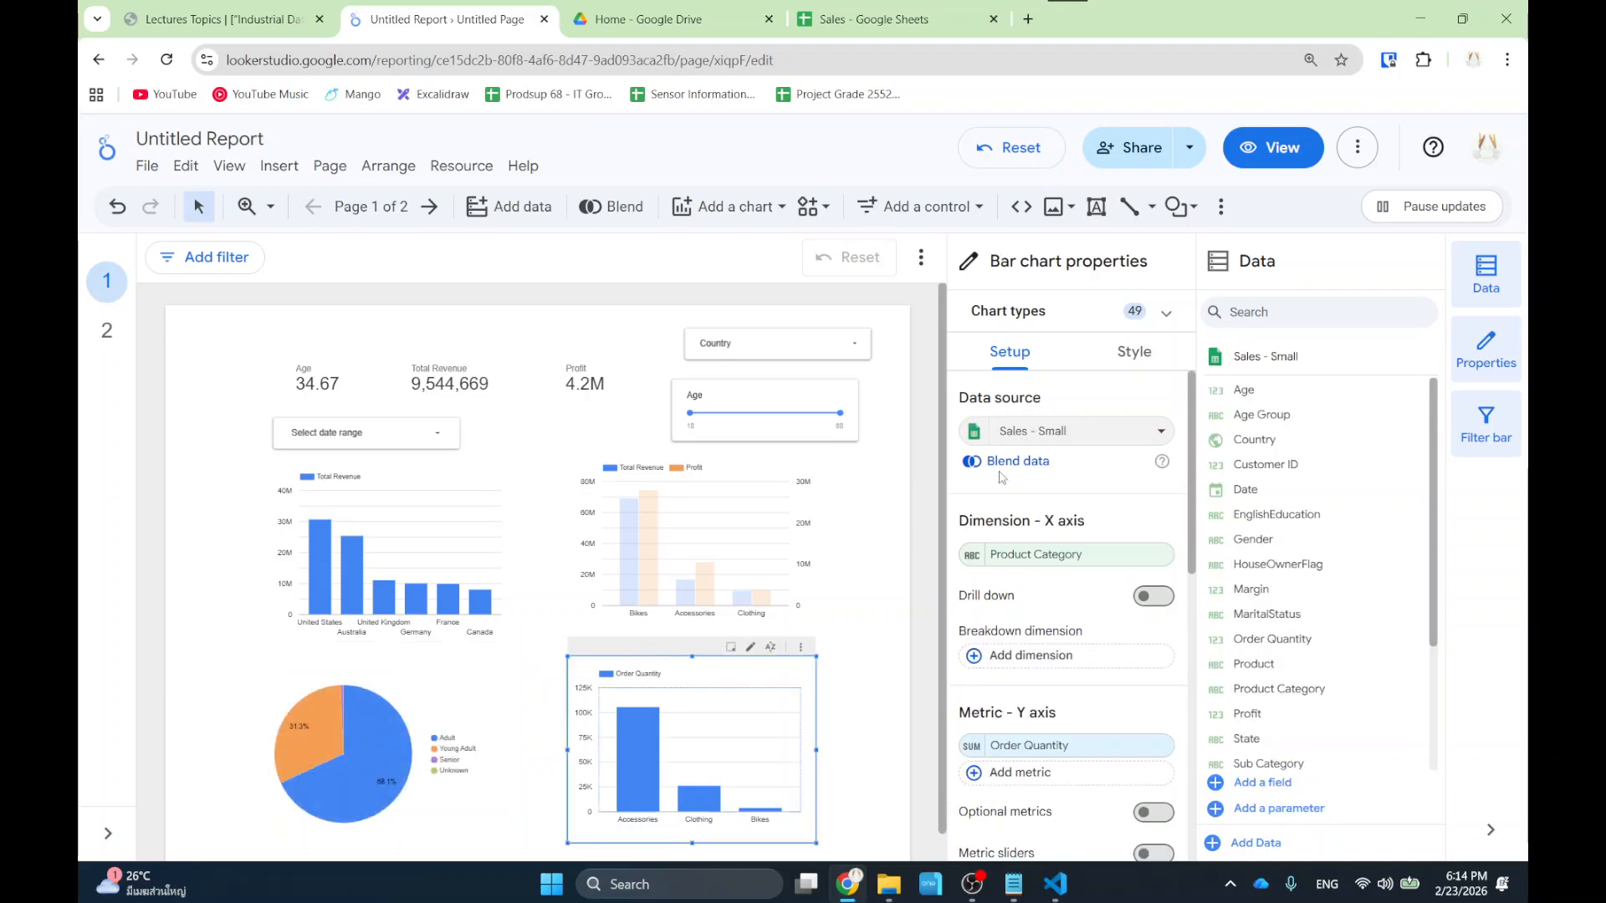
pyautogui.click(1016, 442)
pyautogui.click(996, 522)
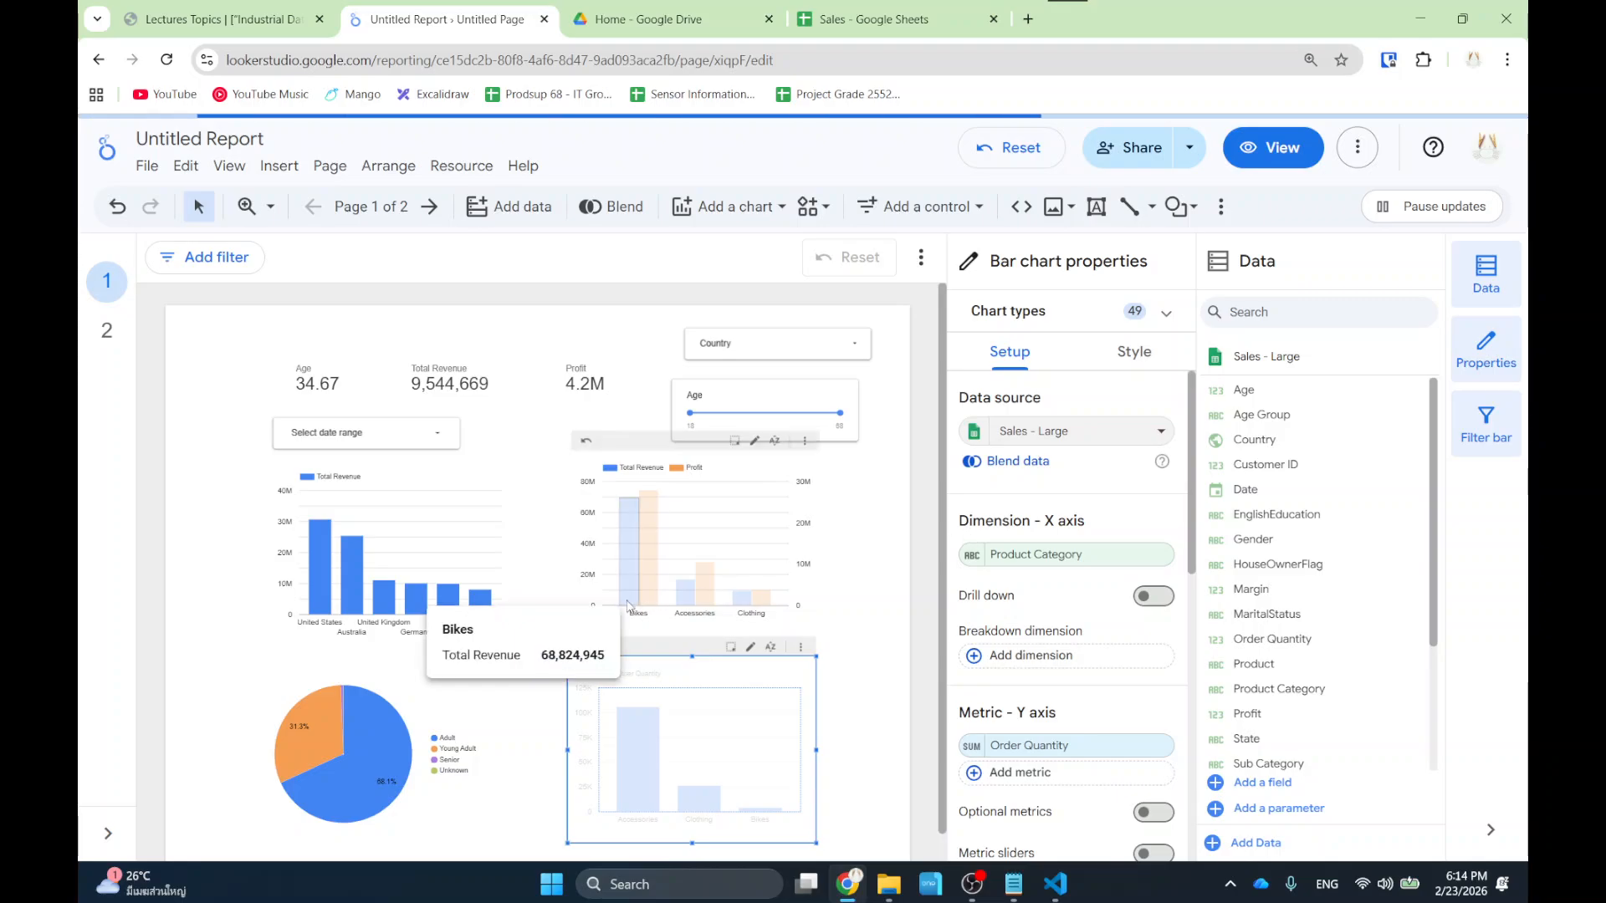
# Change the data source of the Total Revenue and Profit scorecards to Sales - Large.
pyautogui.click(456, 373)
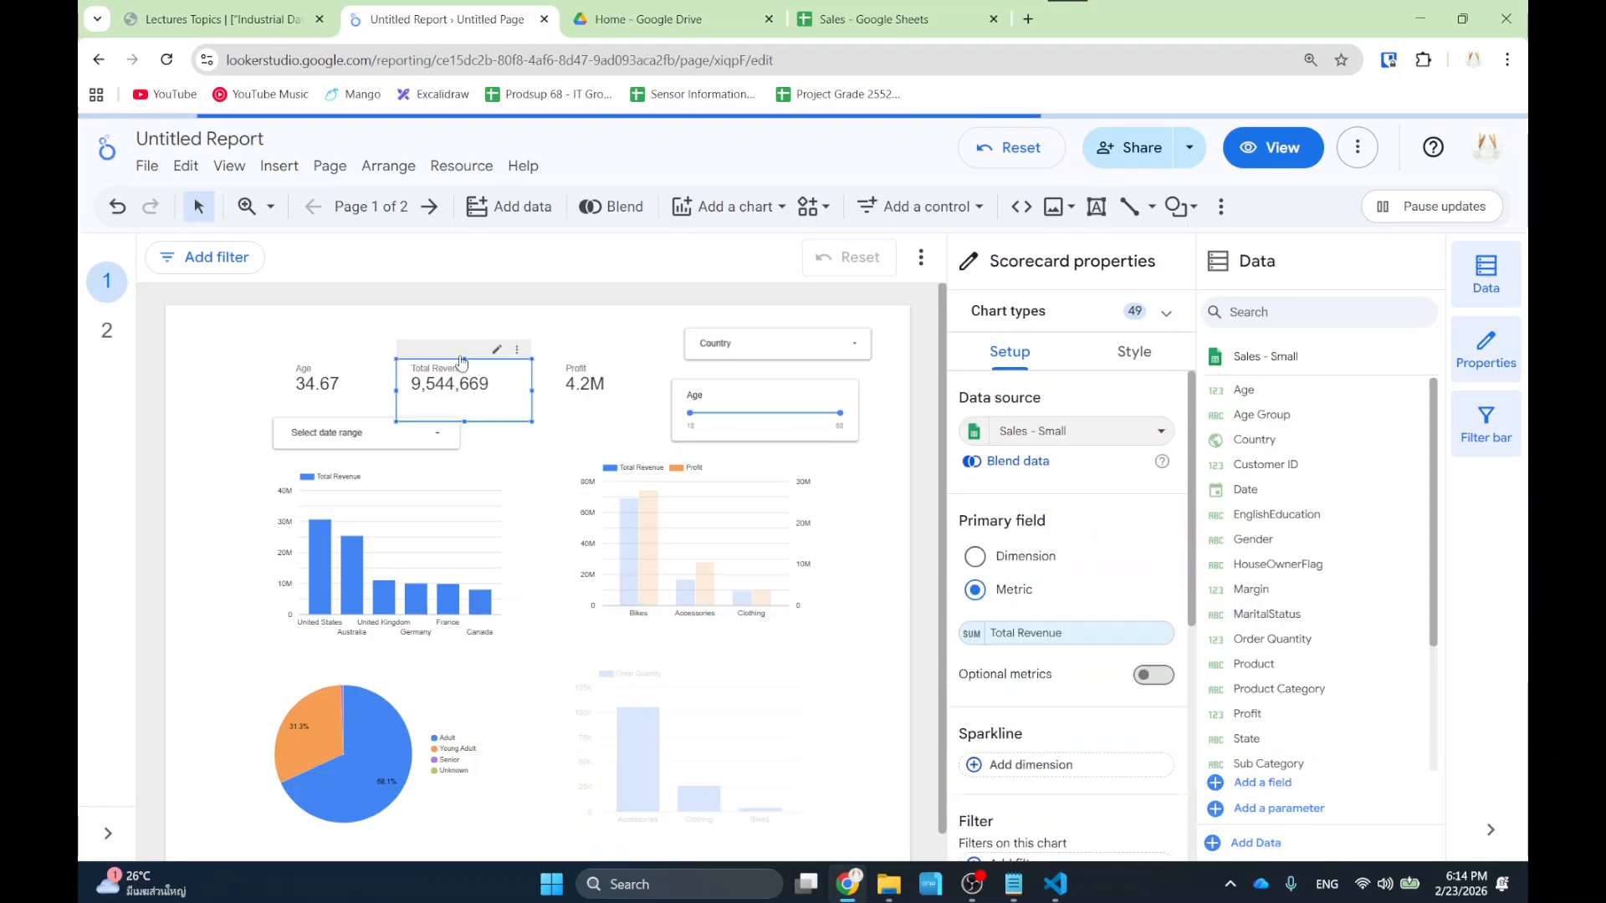
pyautogui.click(1042, 431)
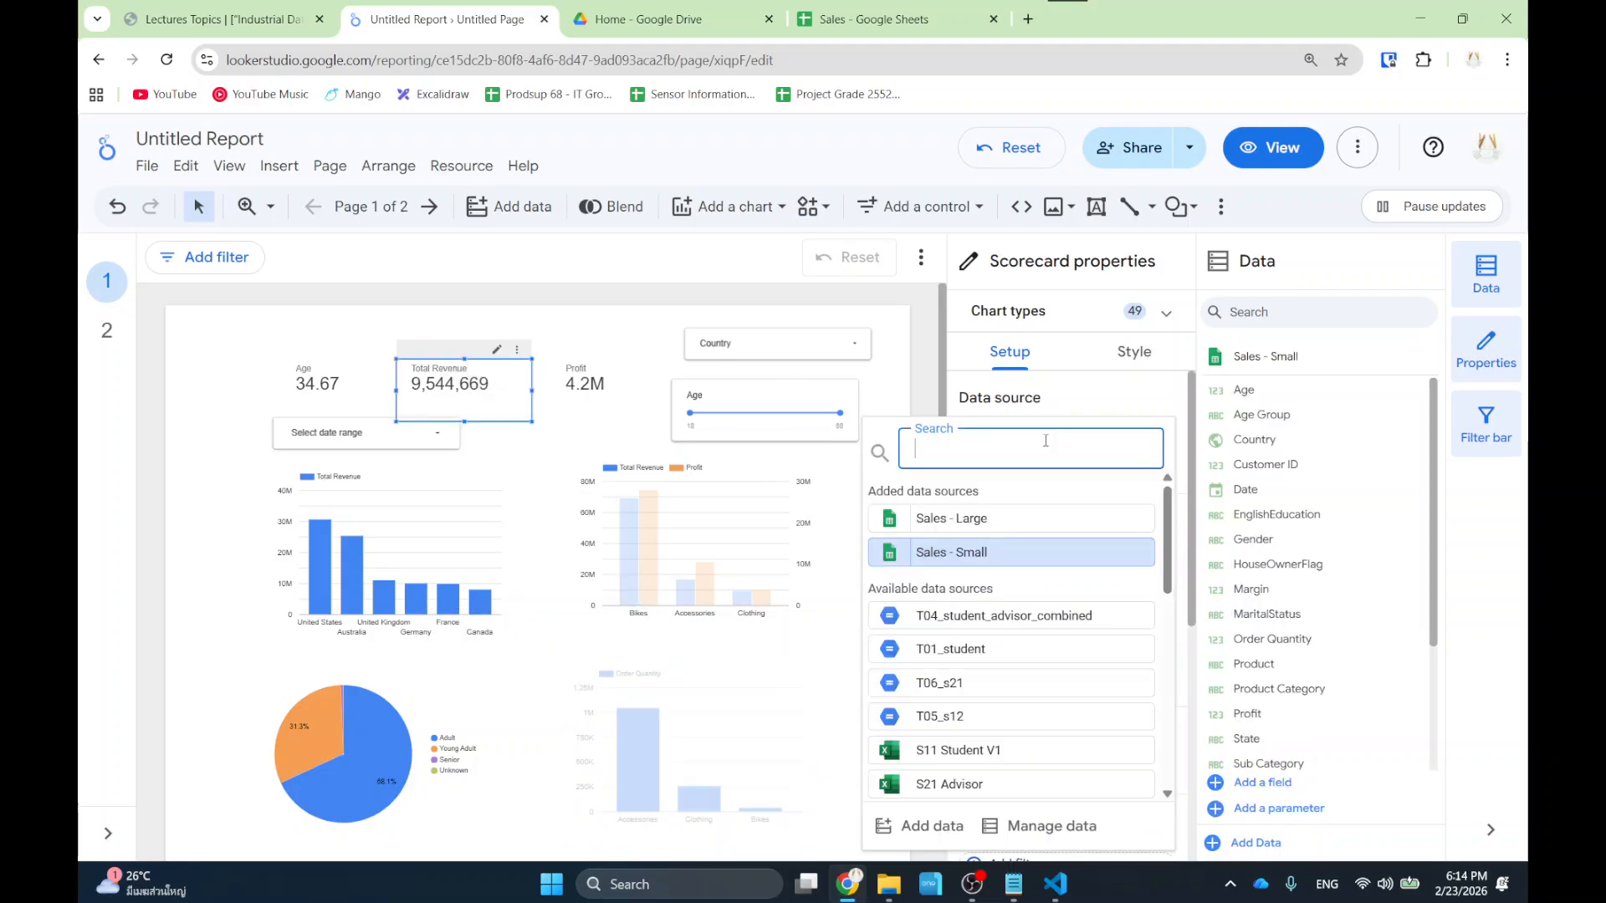
pyautogui.click(995, 520)
pyautogui.click(585, 387)
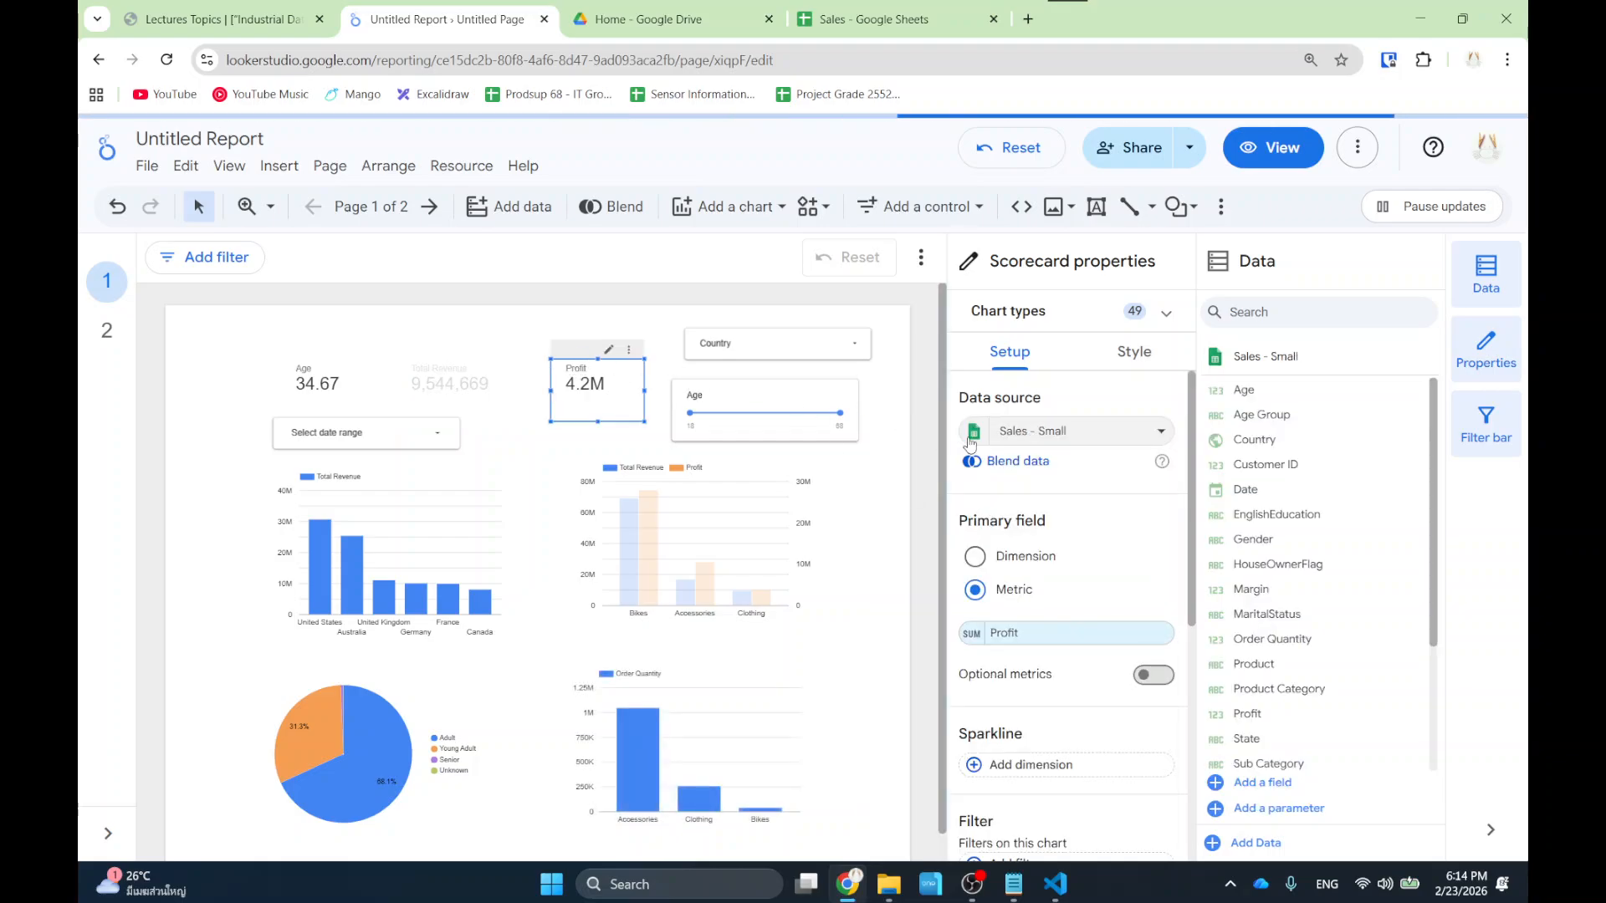
pyautogui.click(1017, 431)
pyautogui.click(954, 519)
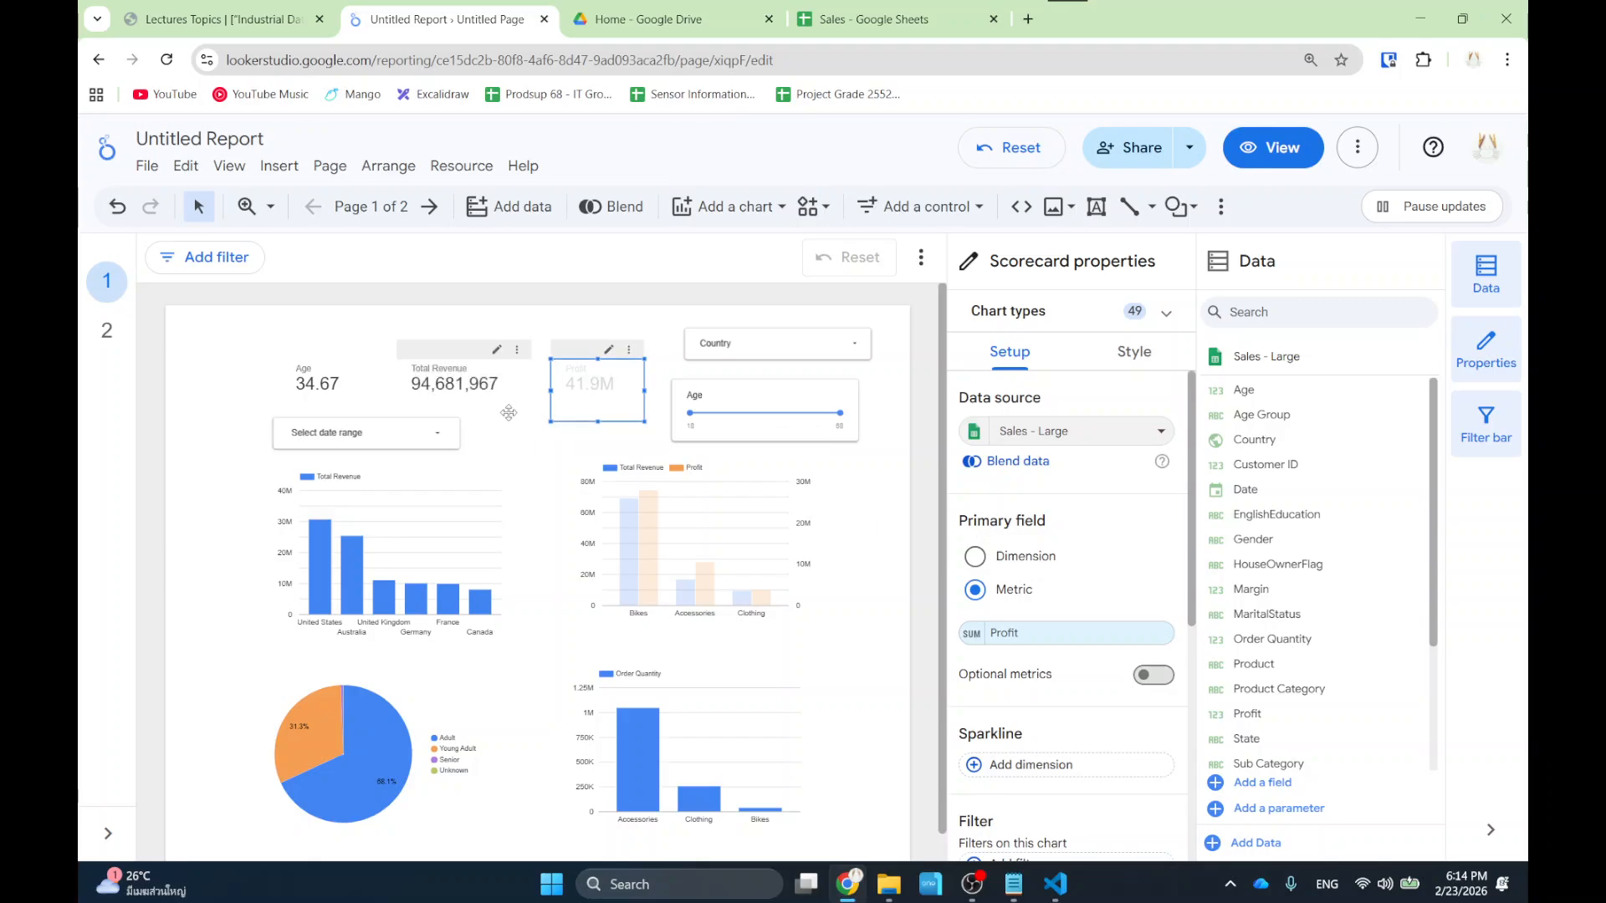
# Switch the revenue and profit time series chart on page 2 to the Sales - Large data source.
pyautogui.click(109, 331)
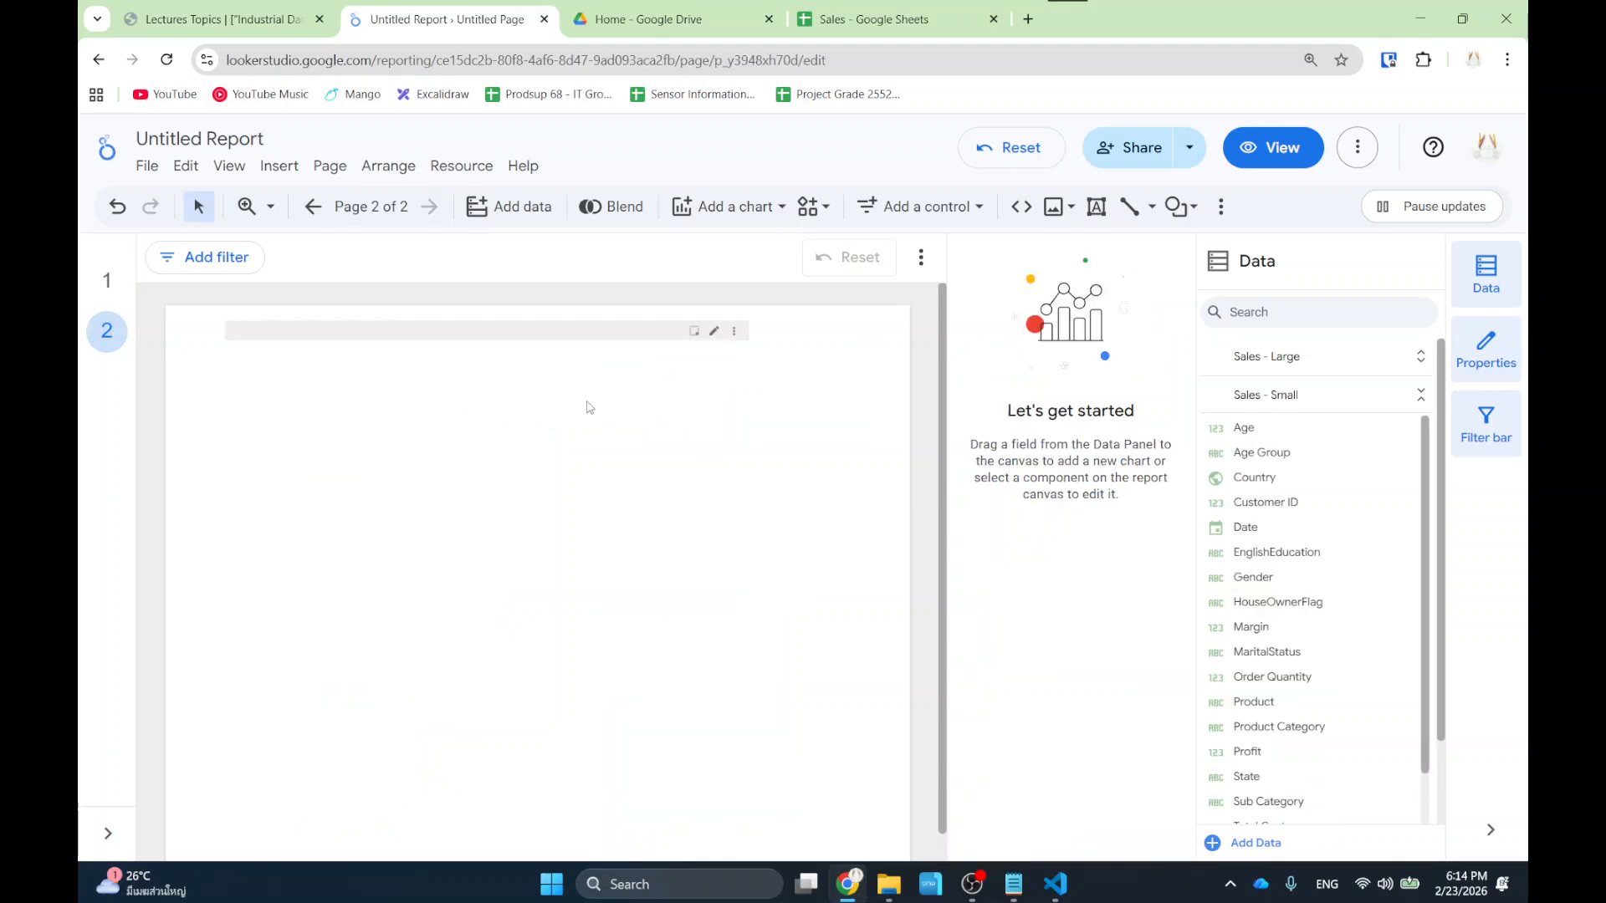
pyautogui.click(494, 342)
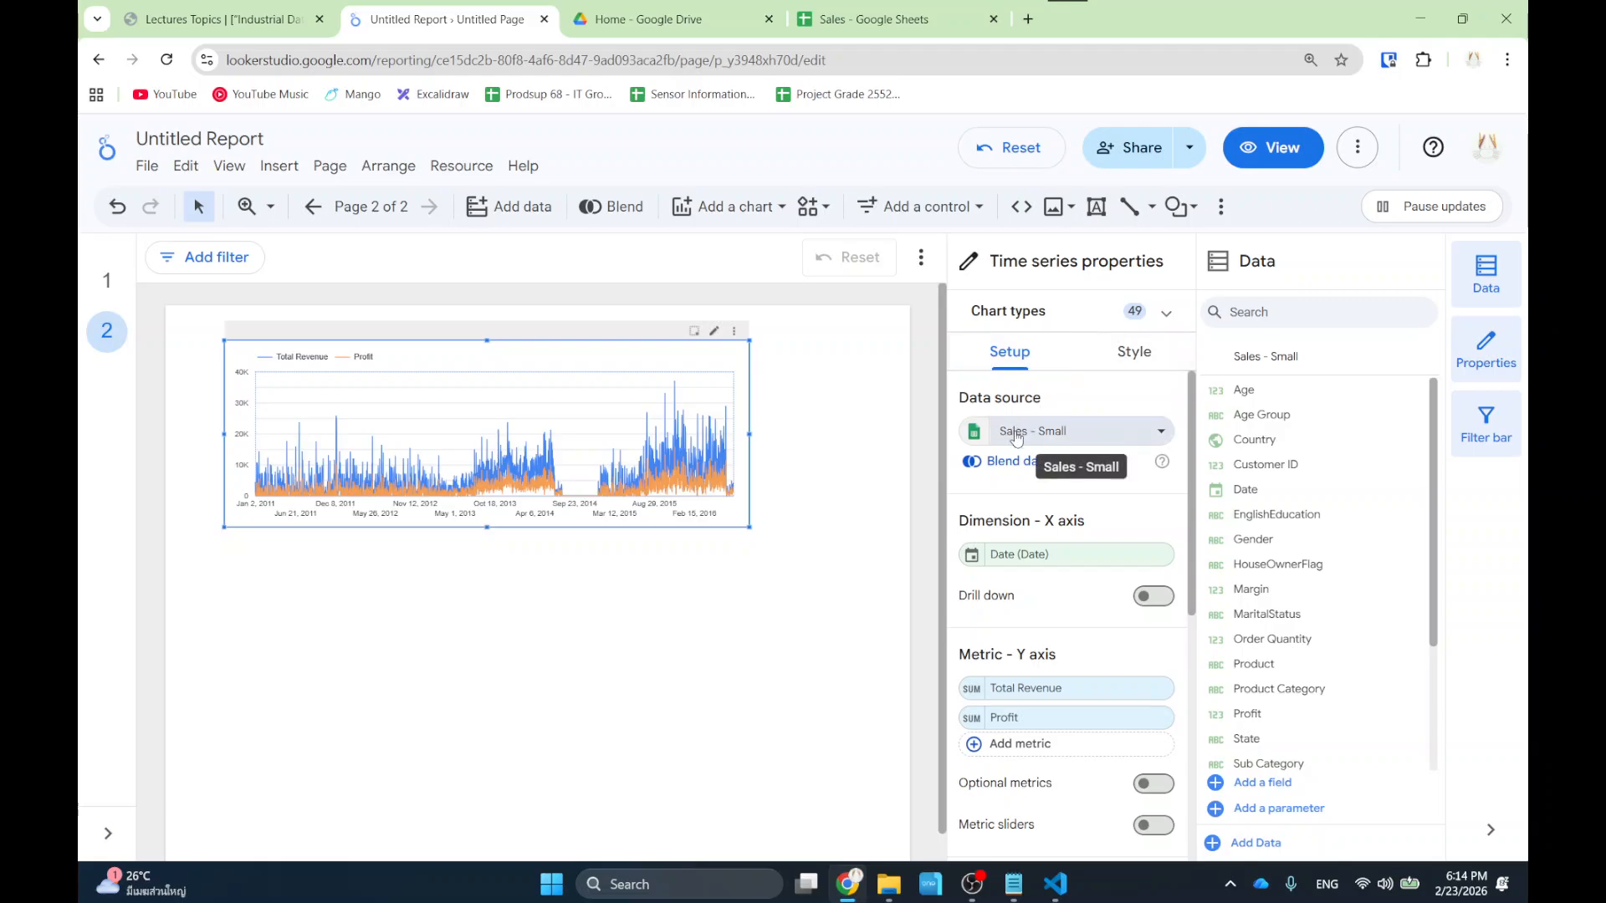
pyautogui.click(1015, 429)
pyautogui.click(945, 518)
pyautogui.click(677, 691)
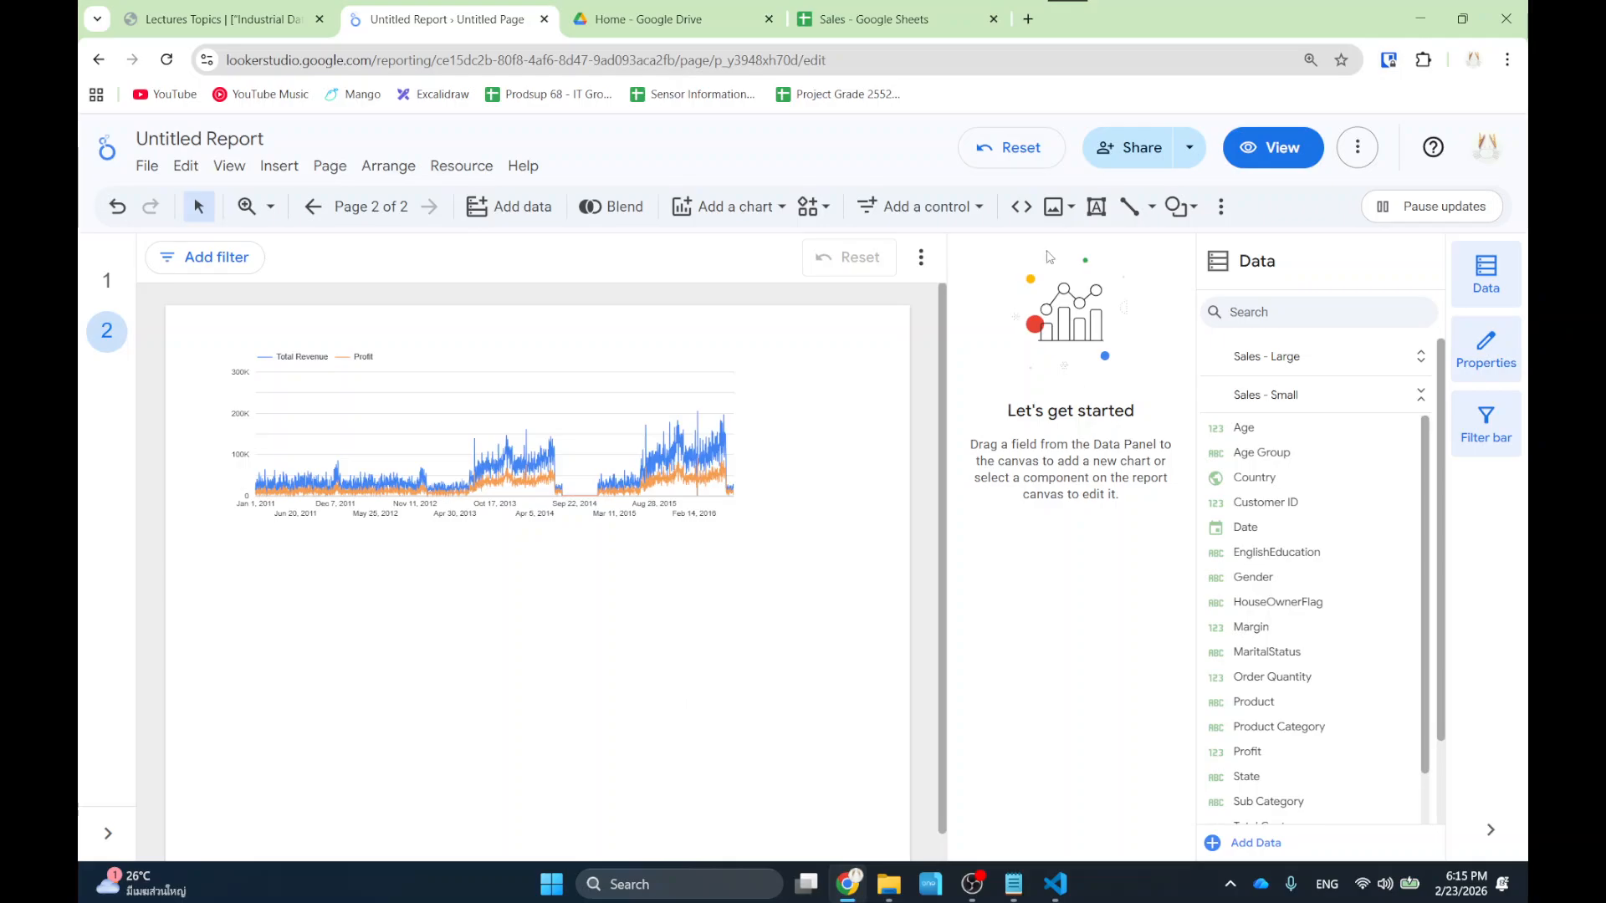
pyautogui.click(968, 882)
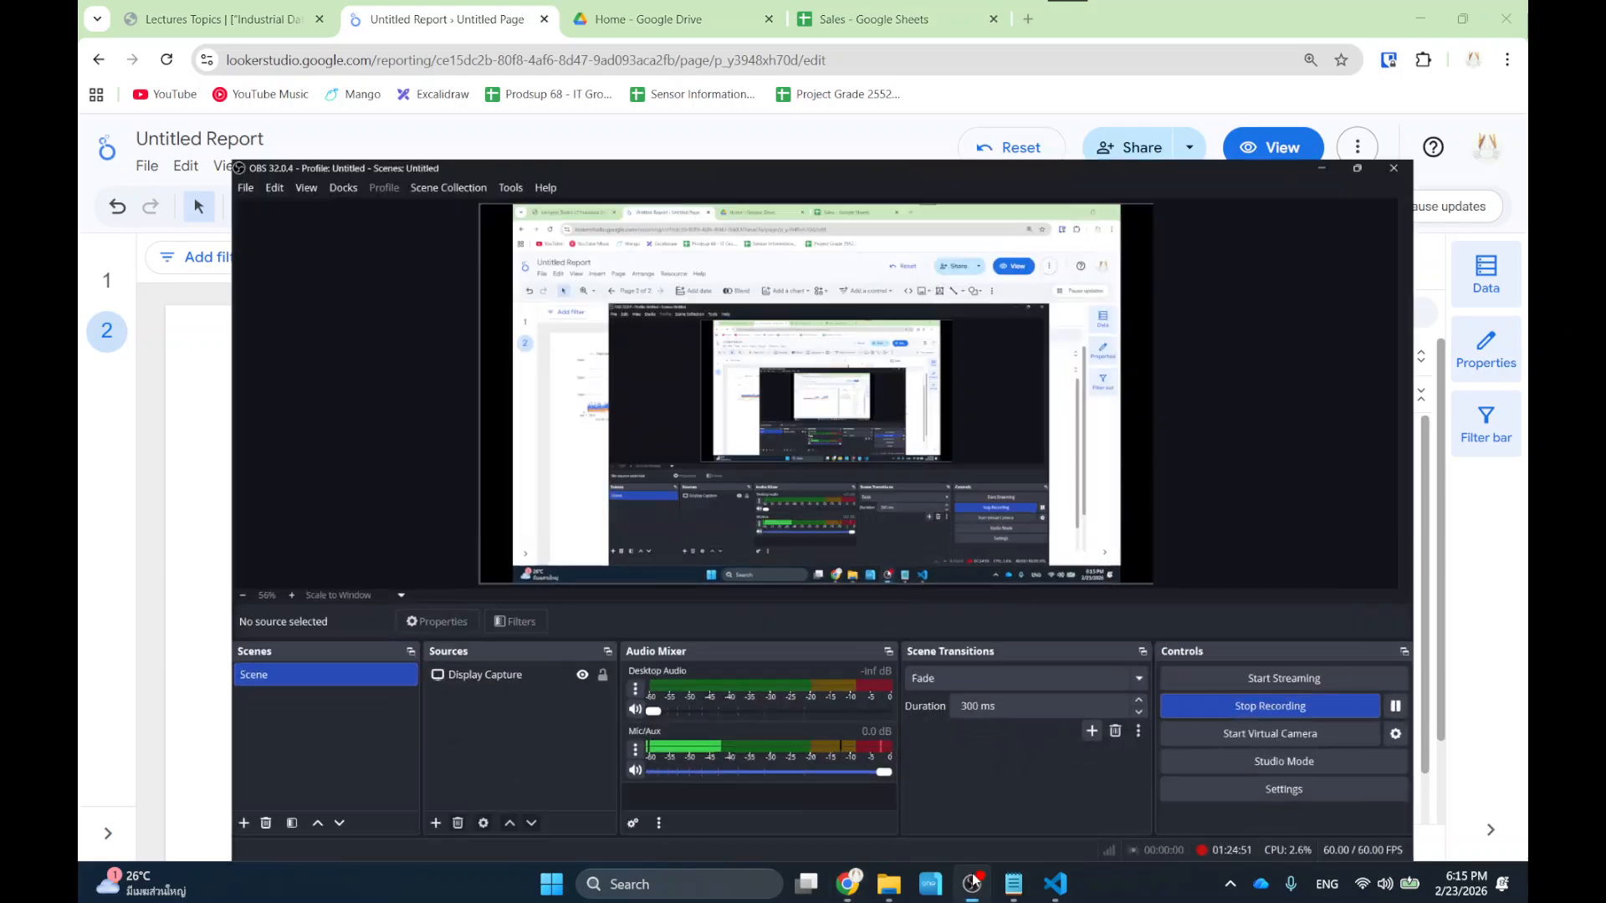